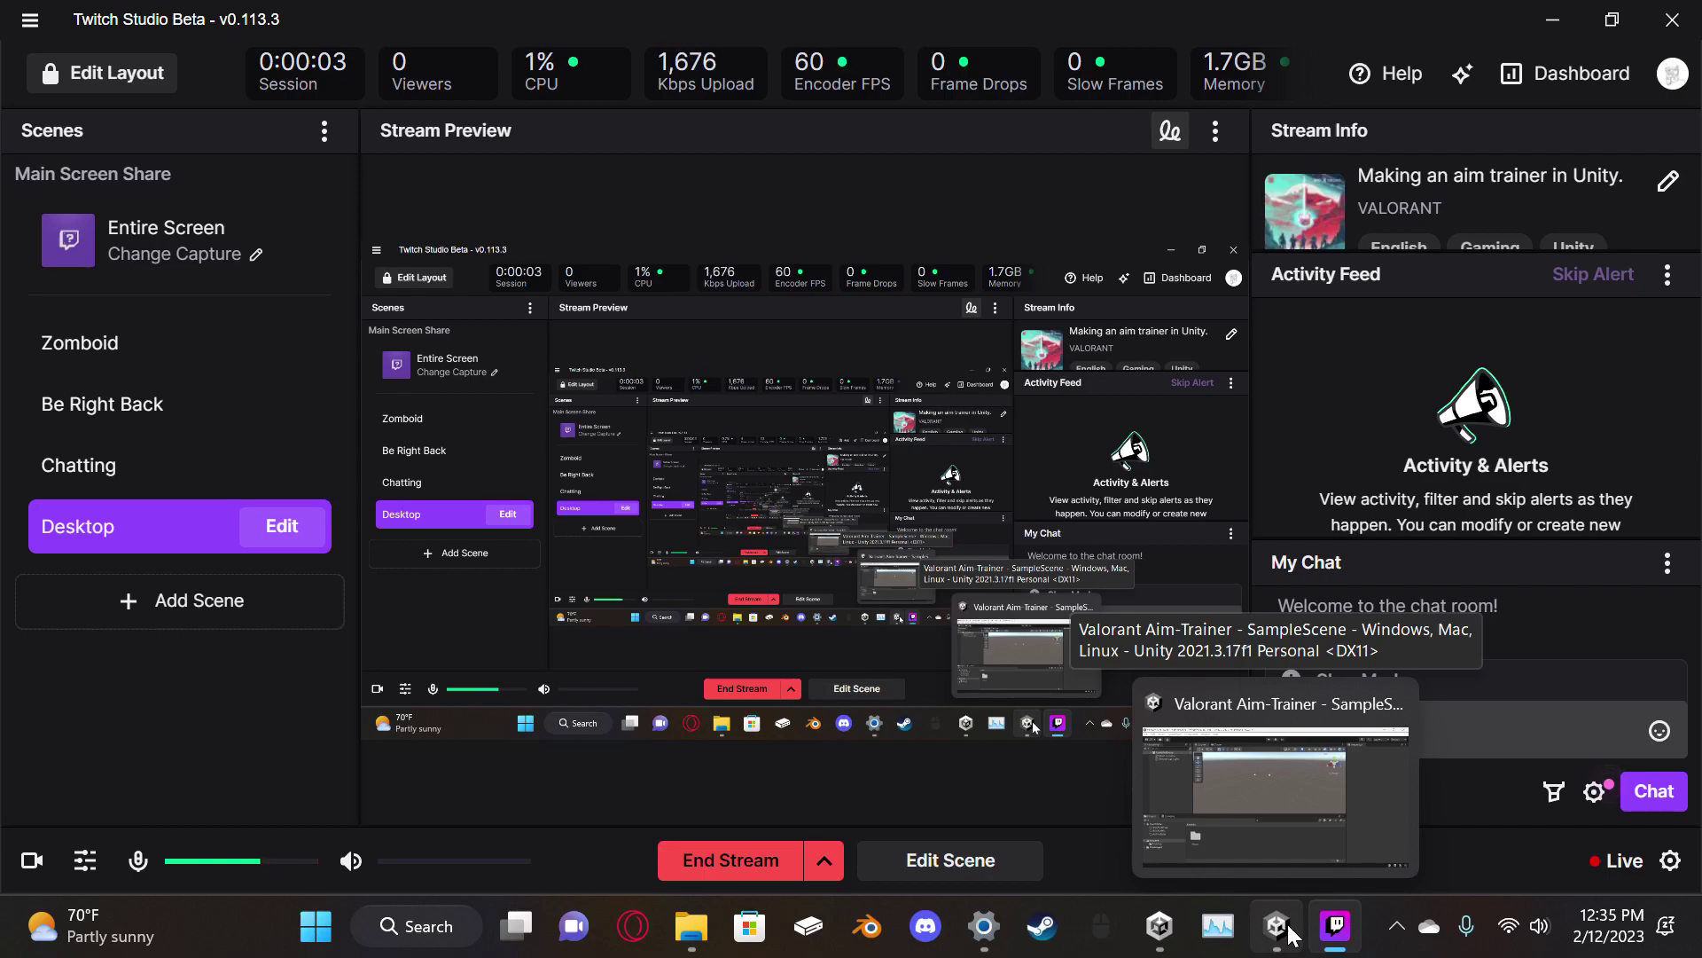
Switch from Twitch Studio to the Valorant Aim-Trainer Unity project's SampleScene.
click(1312, 929)
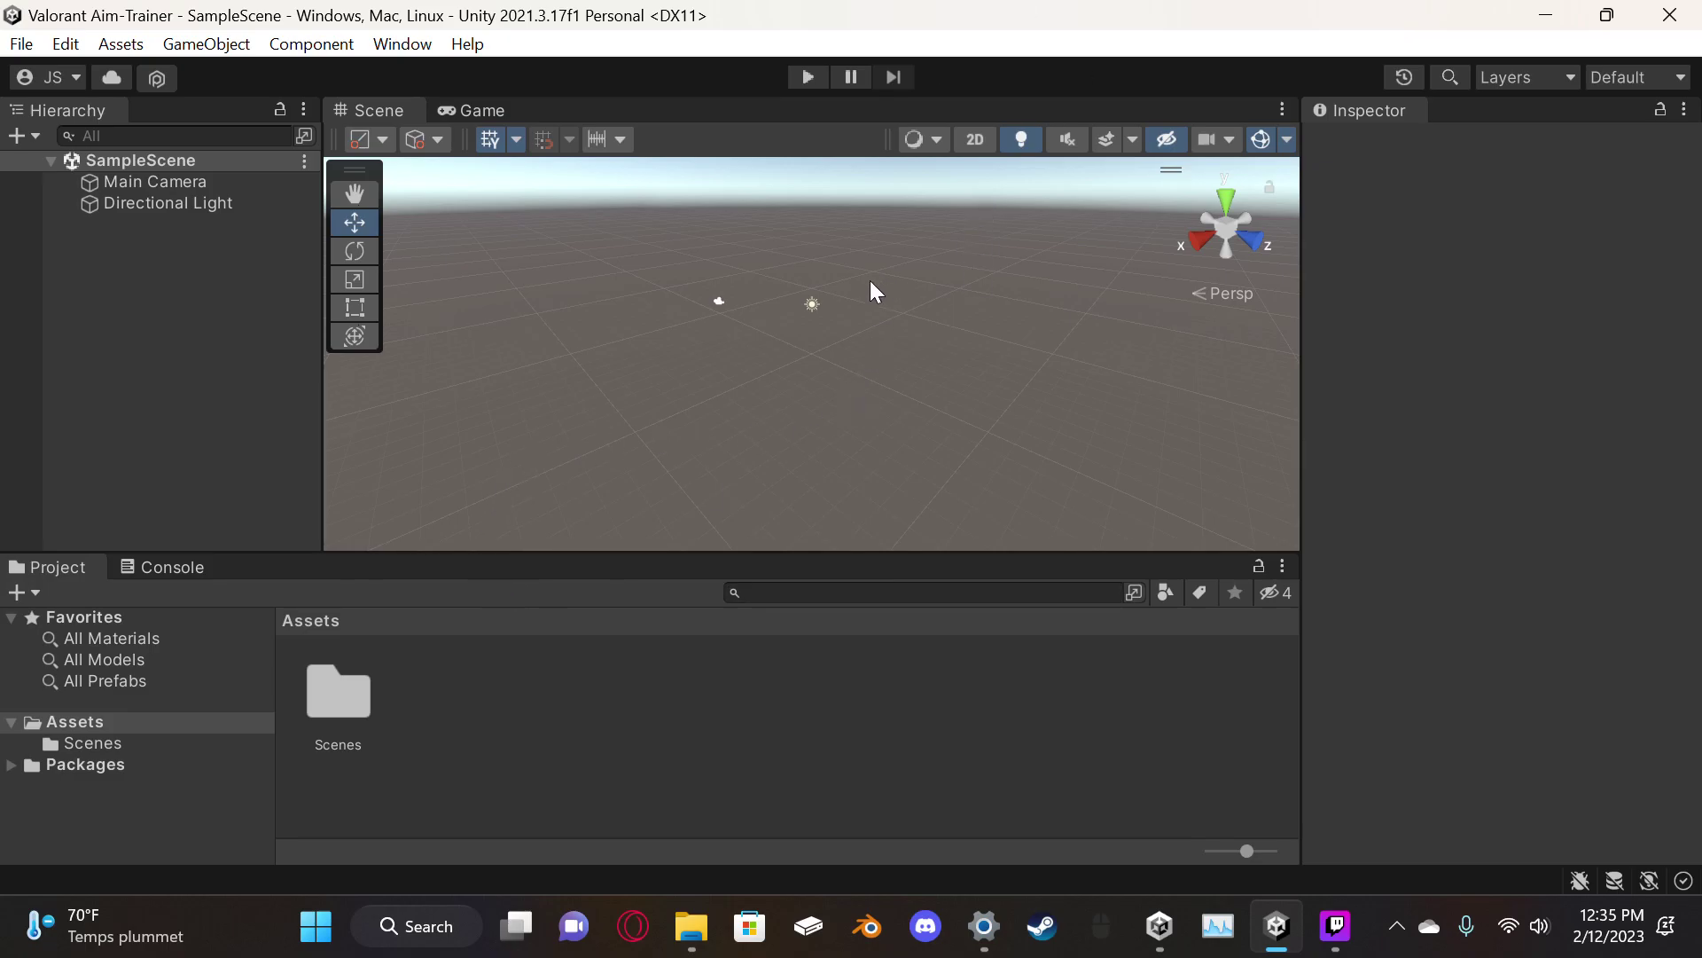
Browse the Hierarchy's 3D Object menu, then switch to Windows Sound settings.
right_click(96, 261)
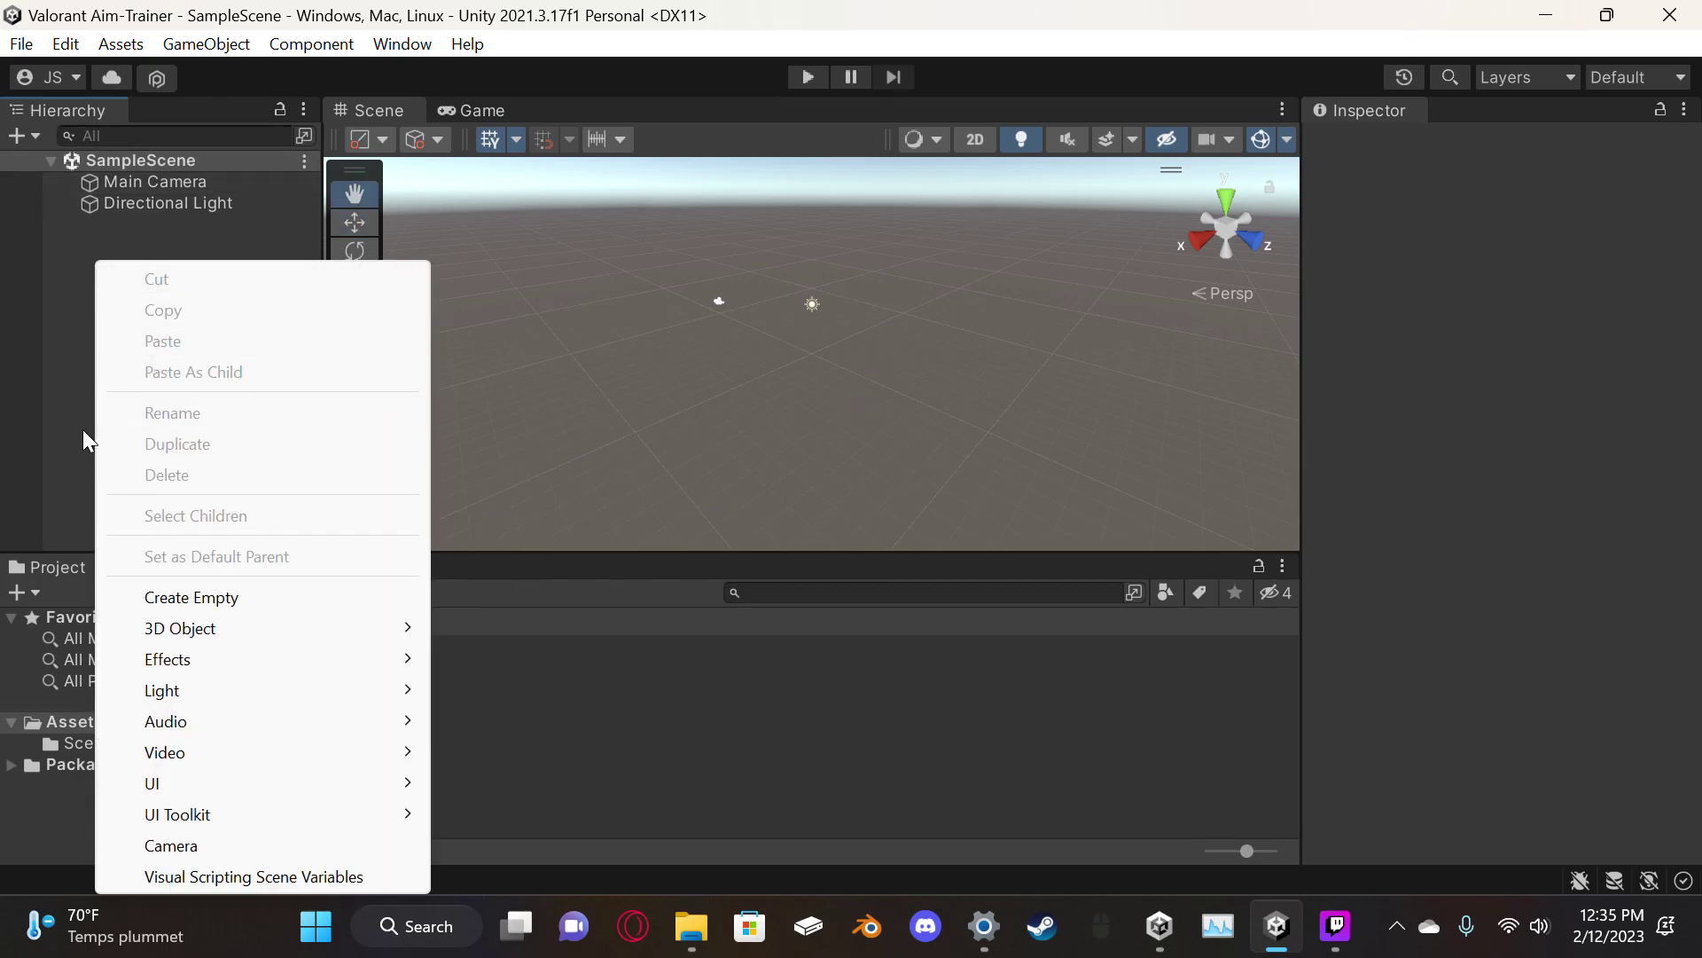
mouse_move(297, 626)
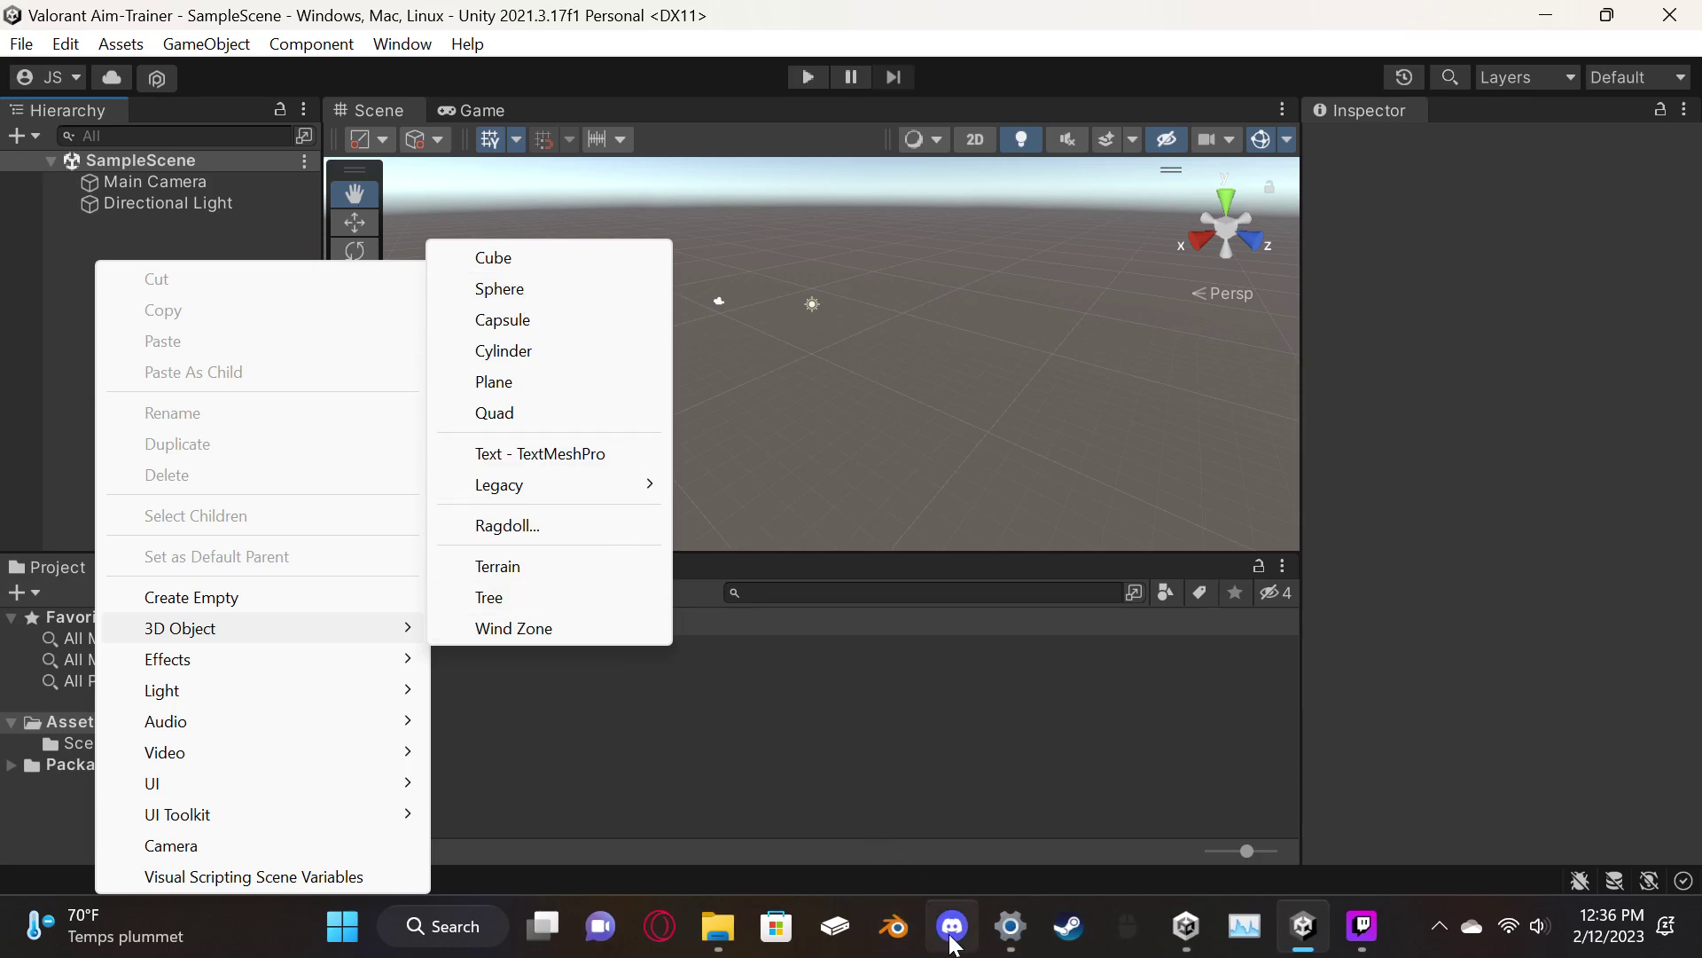
click(1008, 940)
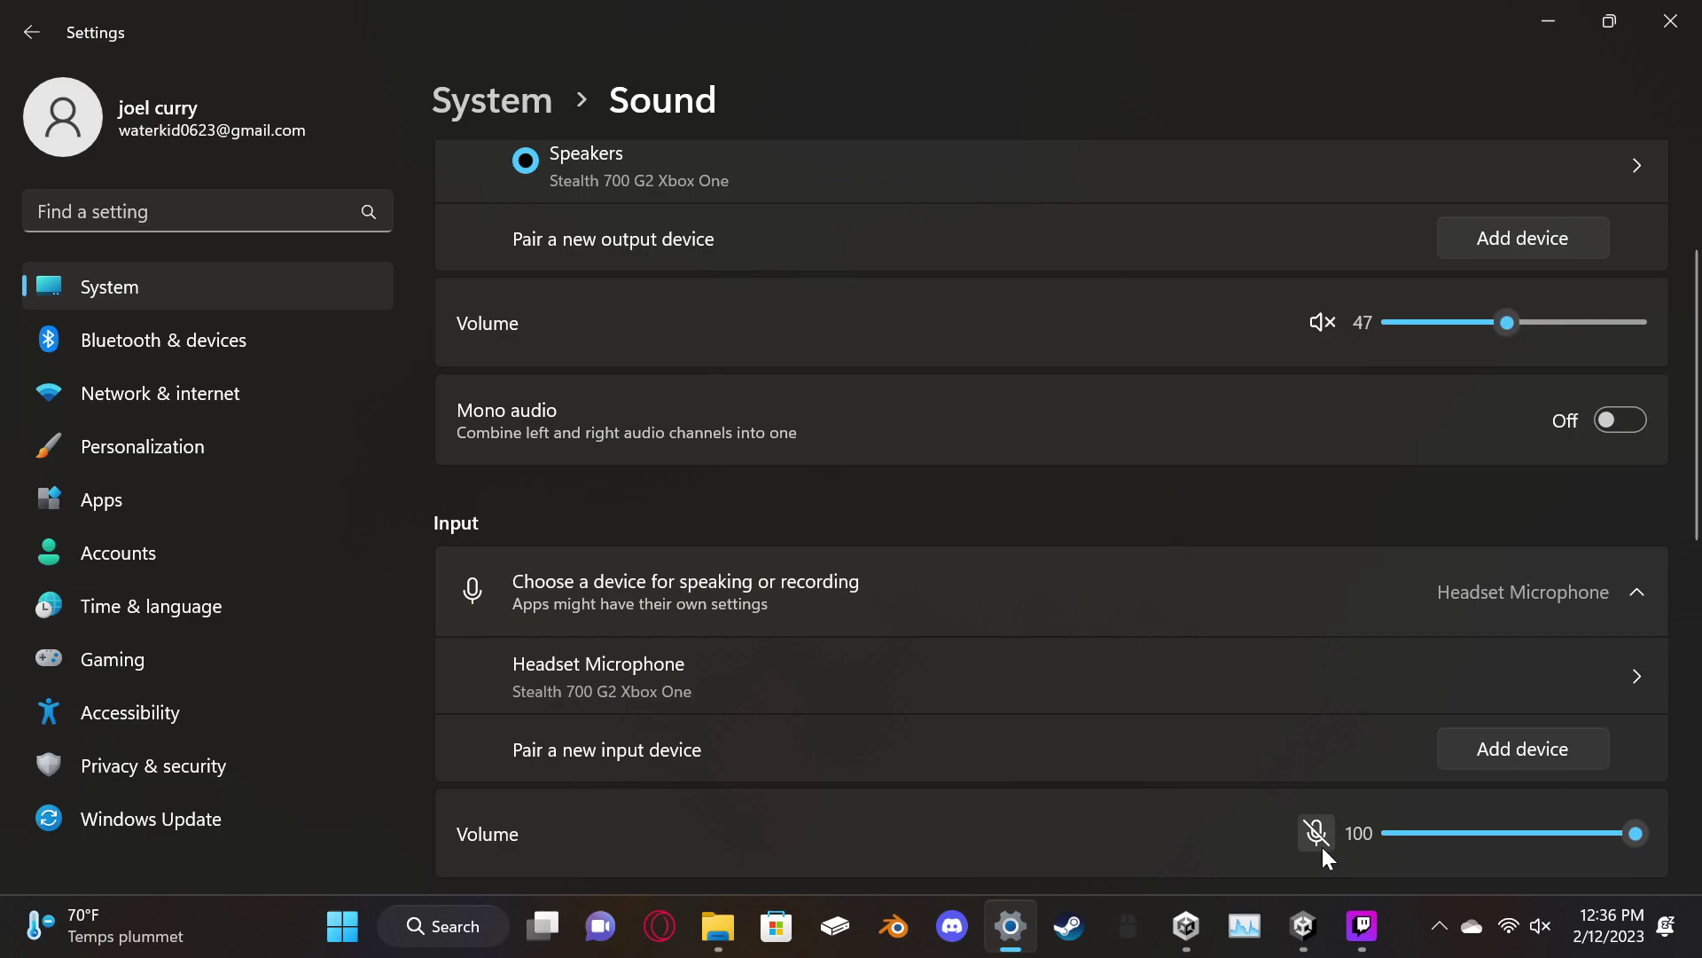
Unmute the headset microphone and minimize Windows Settings to return to Unity.
click(1320, 843)
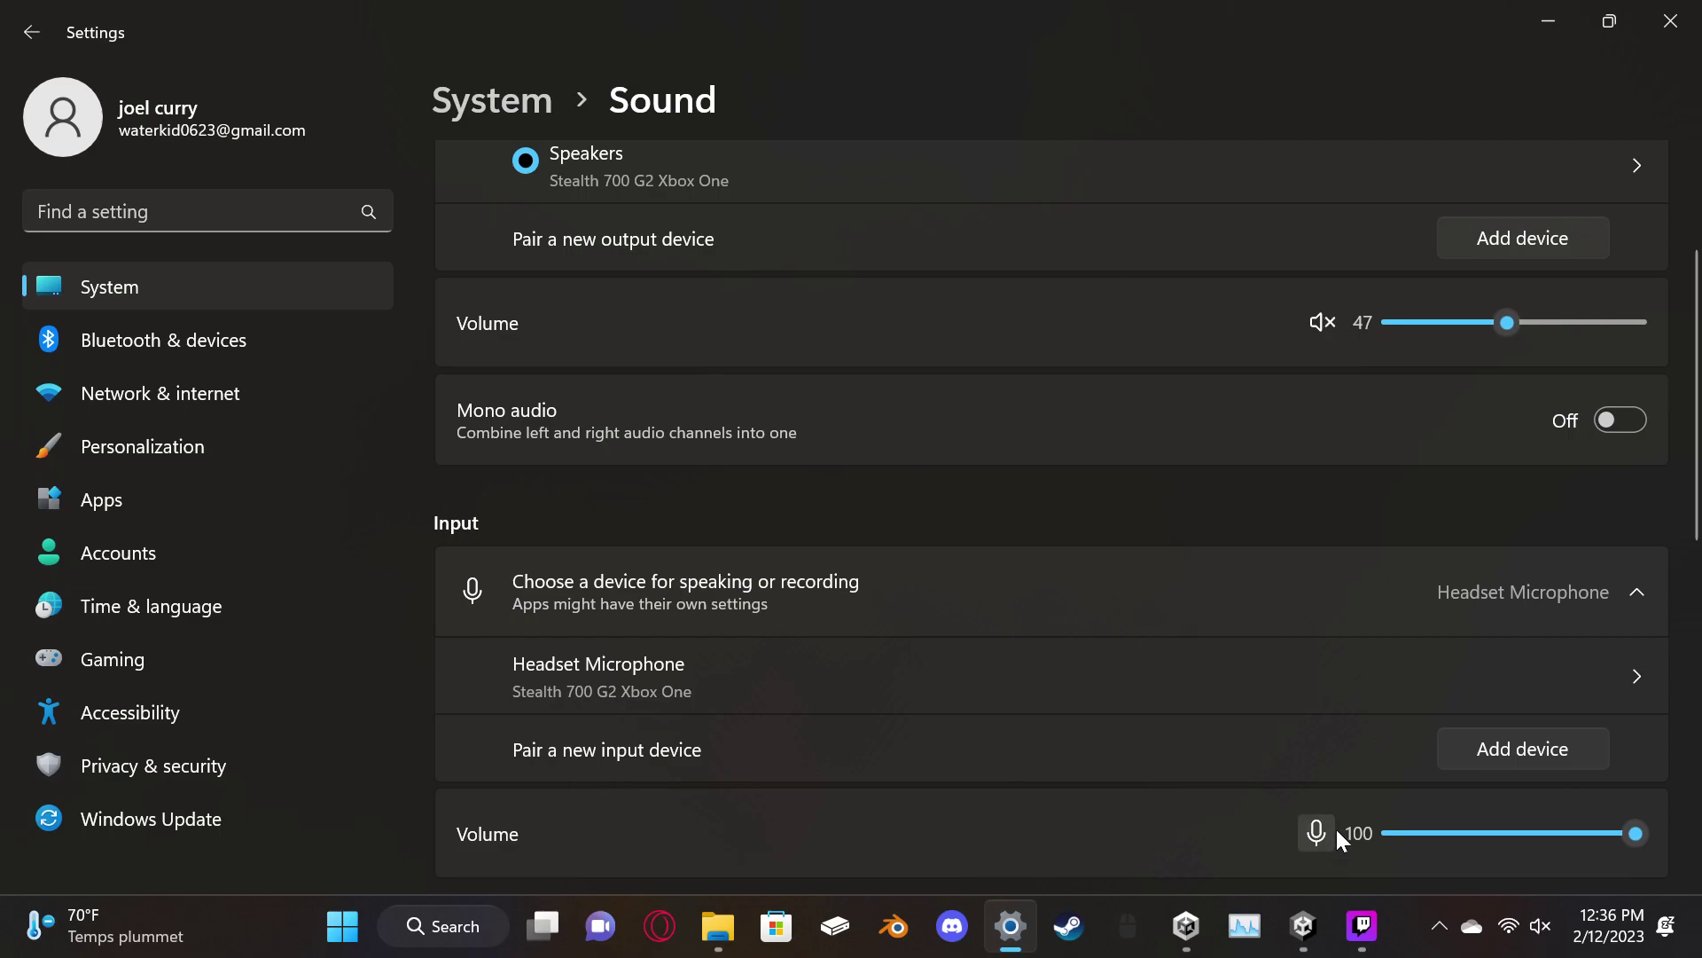
click(1542, 27)
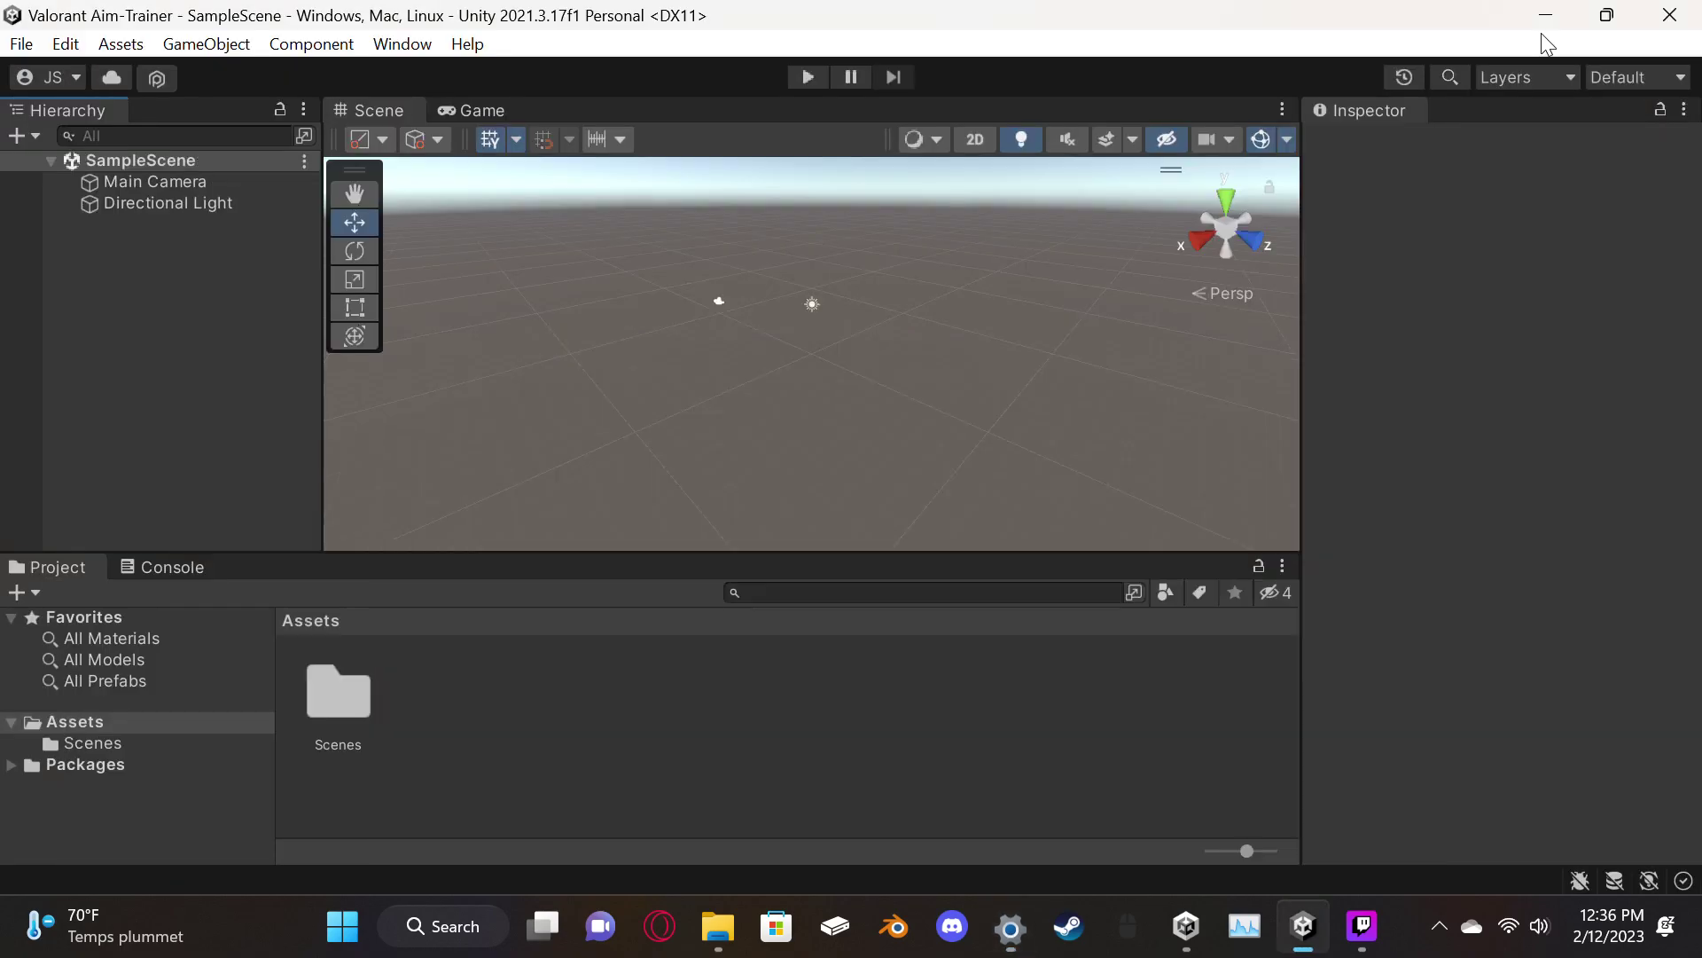
click(1370, 943)
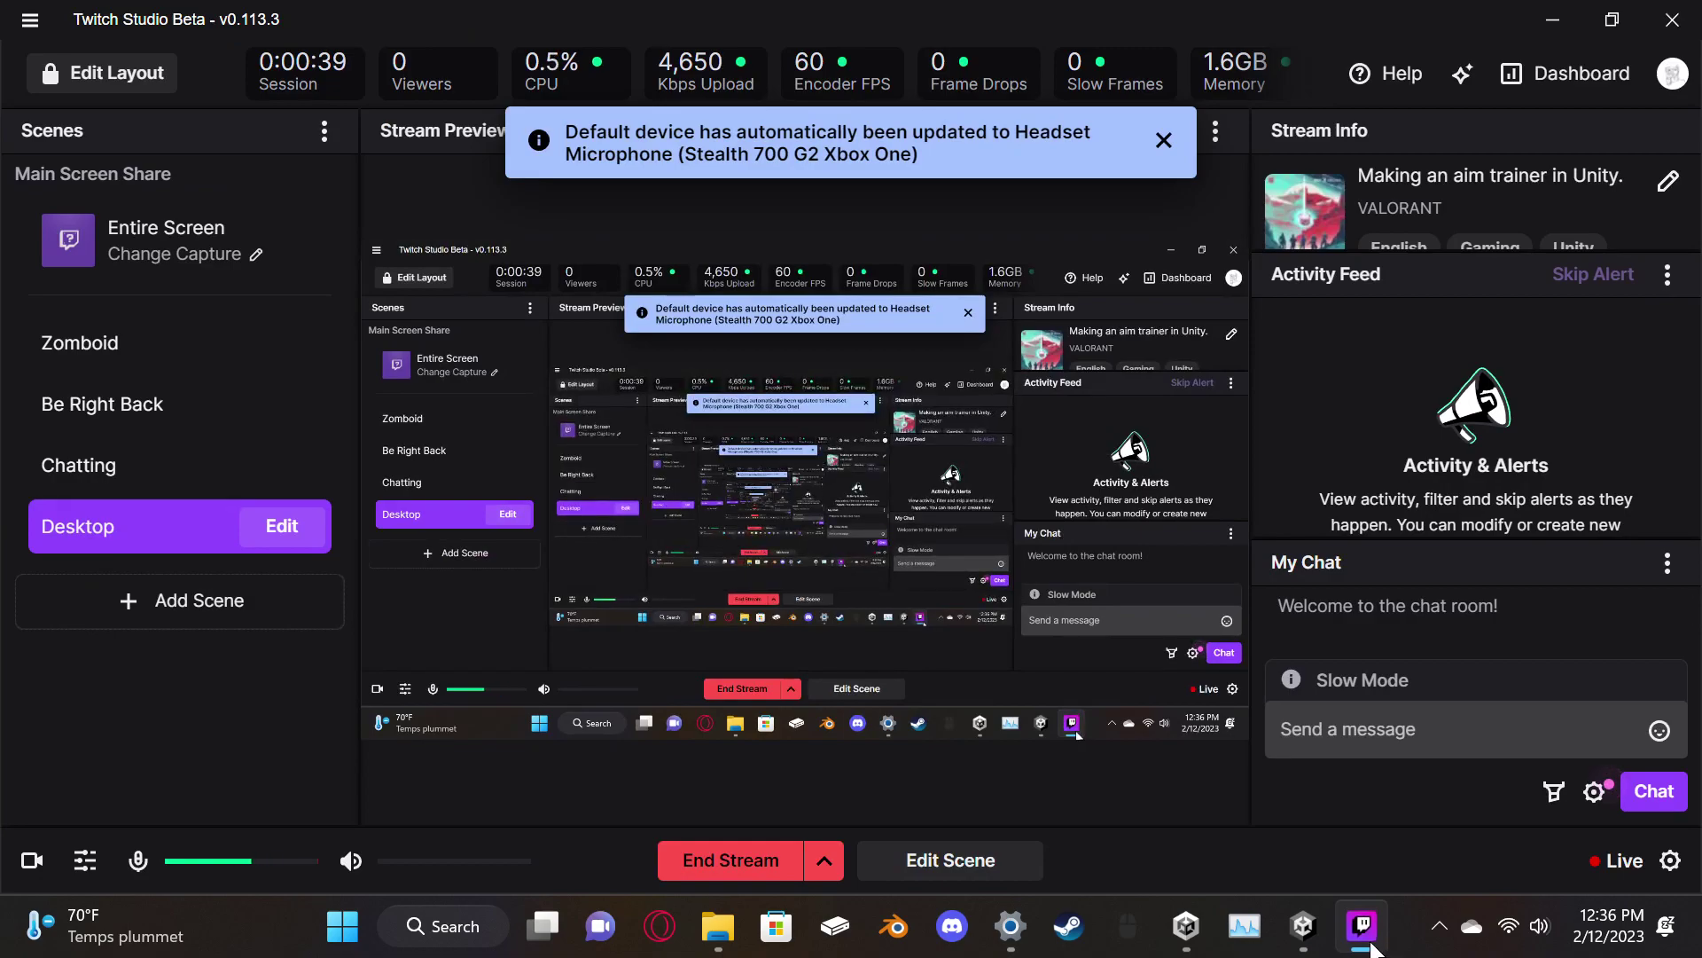
click(1372, 947)
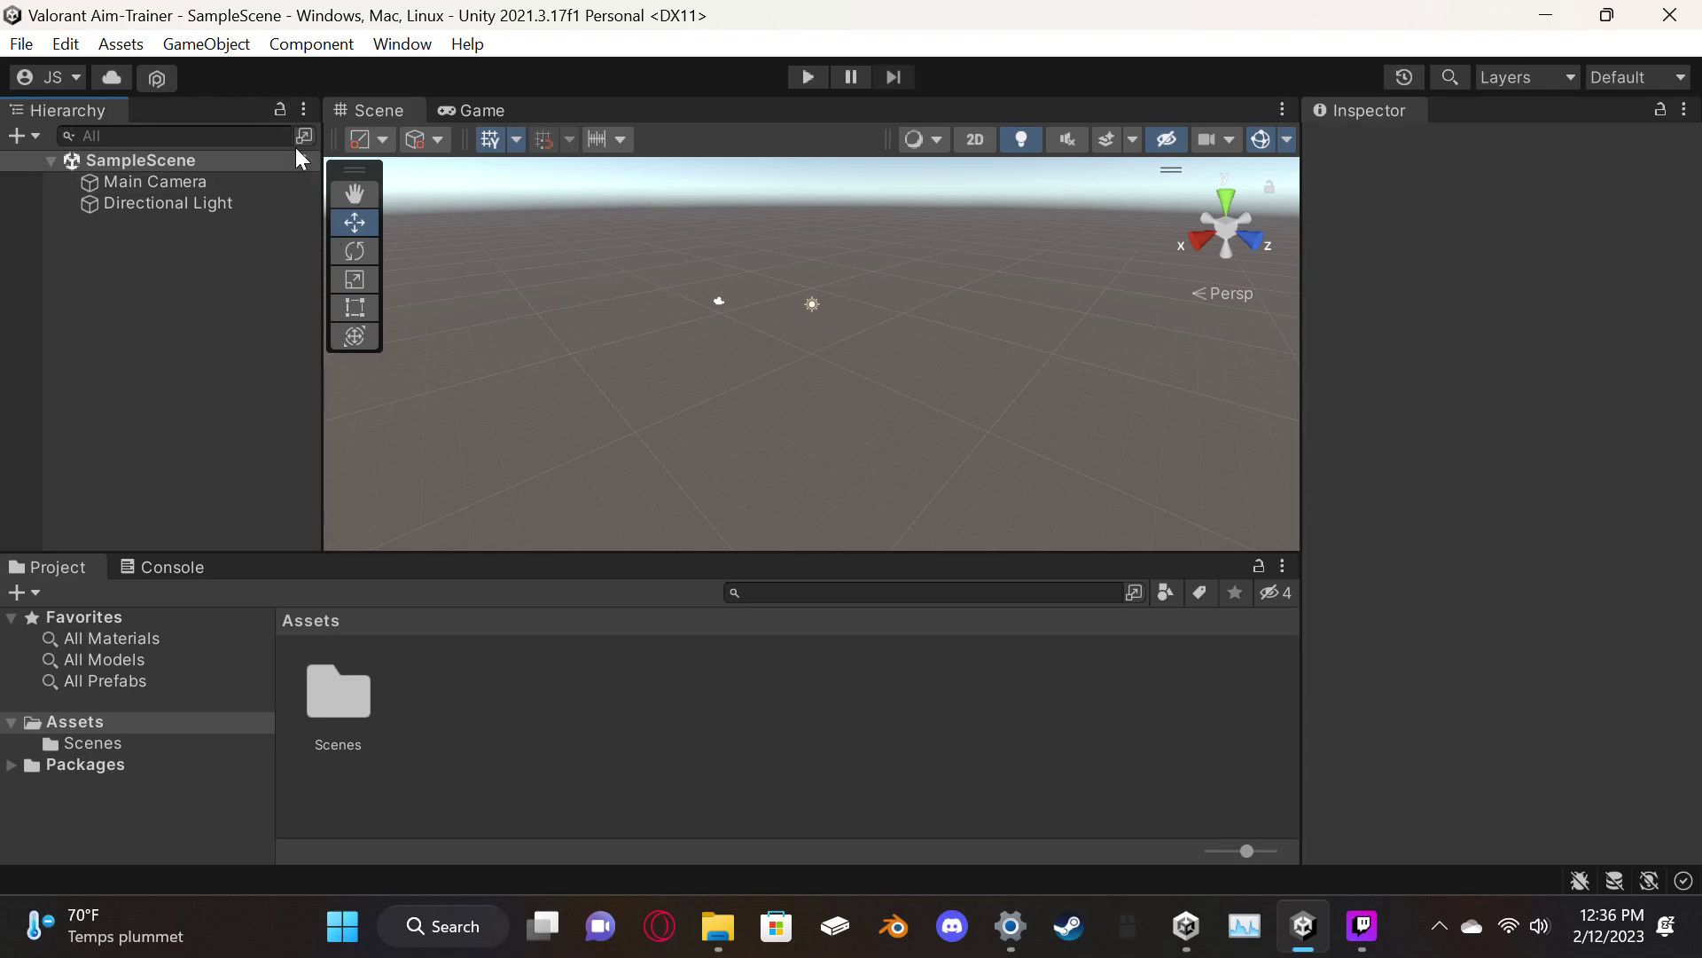
Add a Plane floor at the origin and view it through the Game tab.
right_click(165, 250)
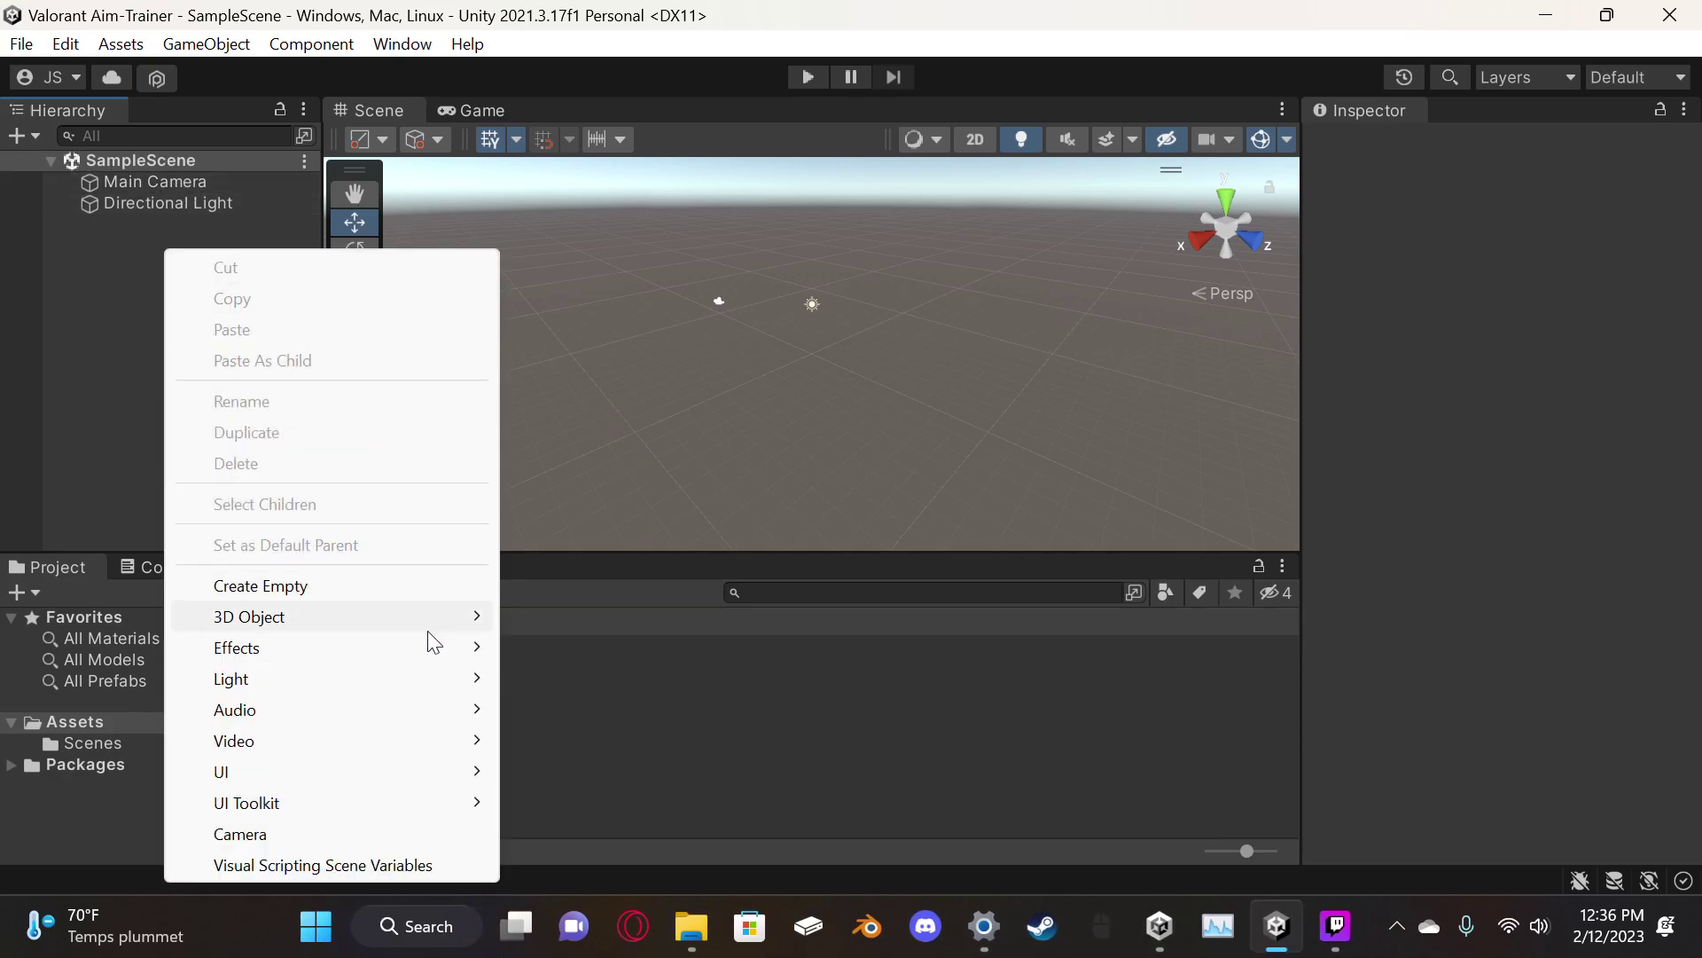
mouse_move(427, 625)
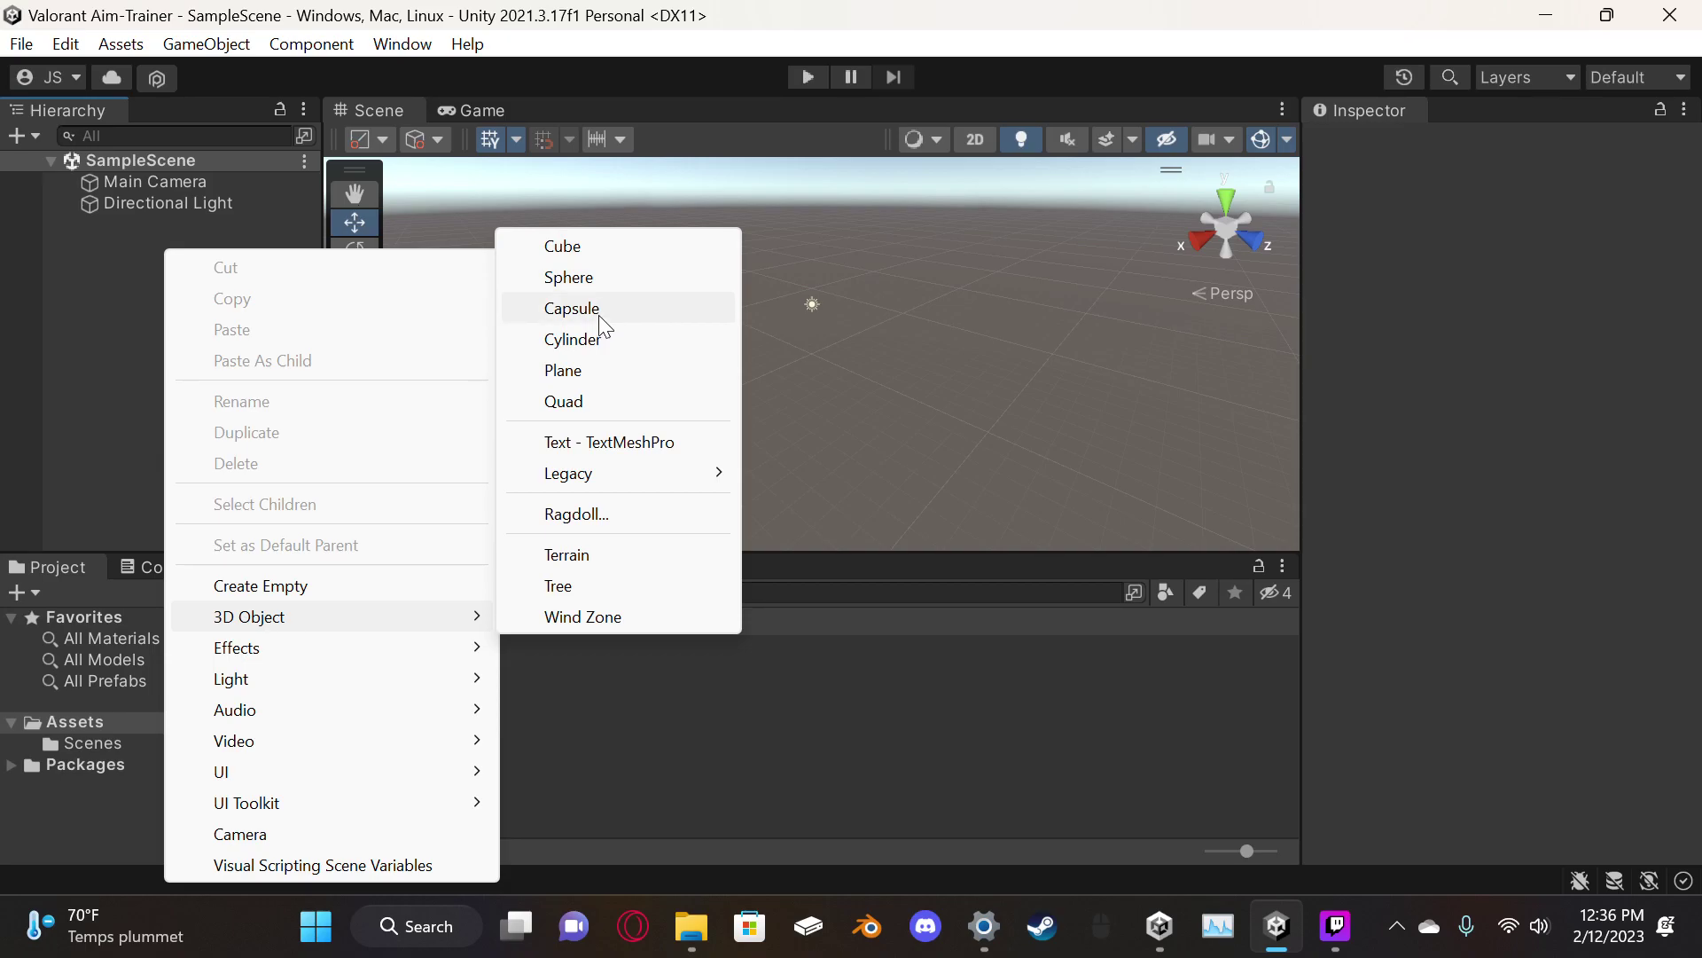
click(589, 373)
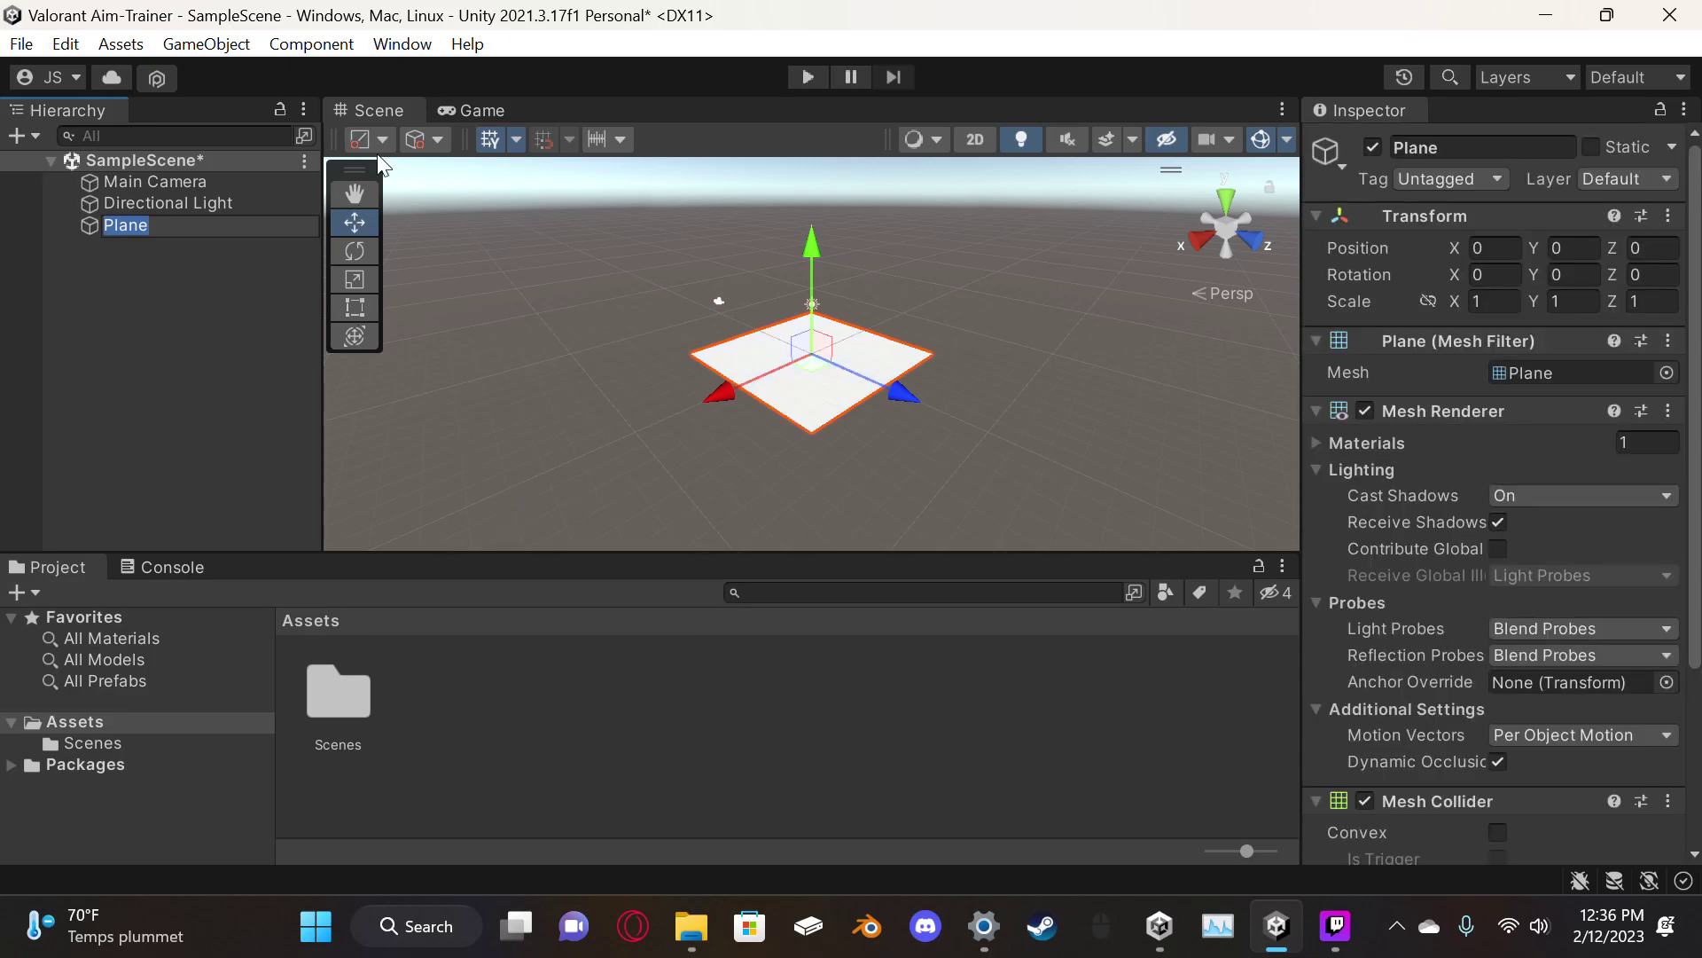
click(450, 111)
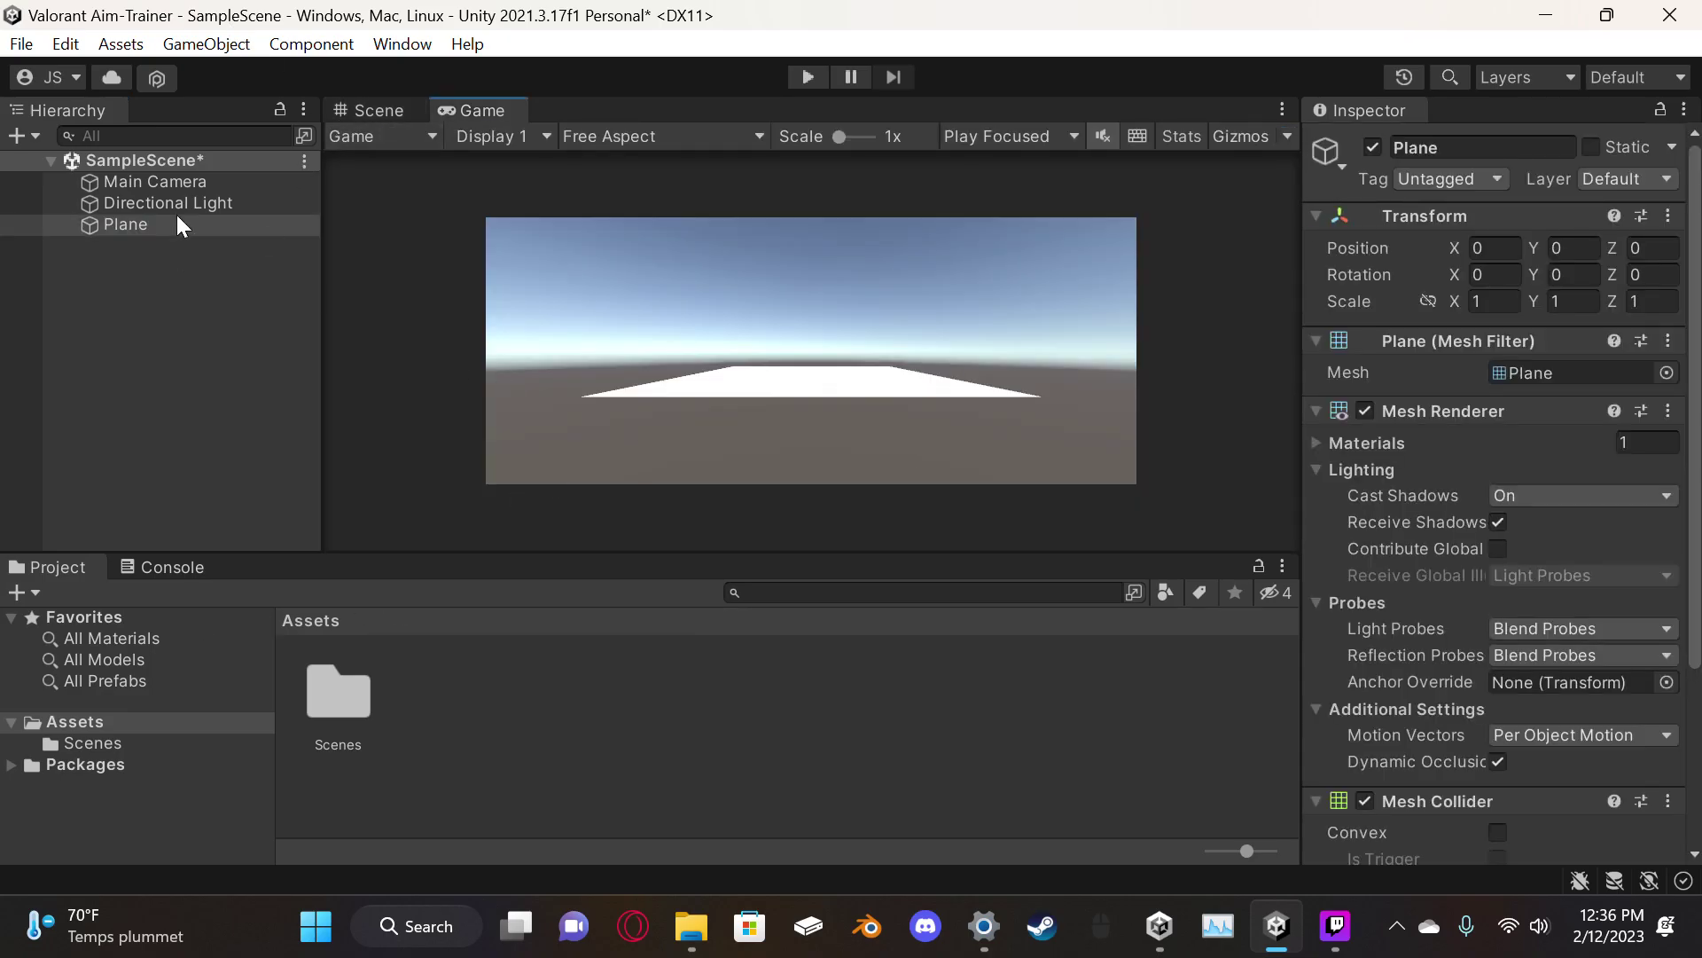
Set the Main Camera's Position Z to -5, then look around the Scene view.
click(199, 179)
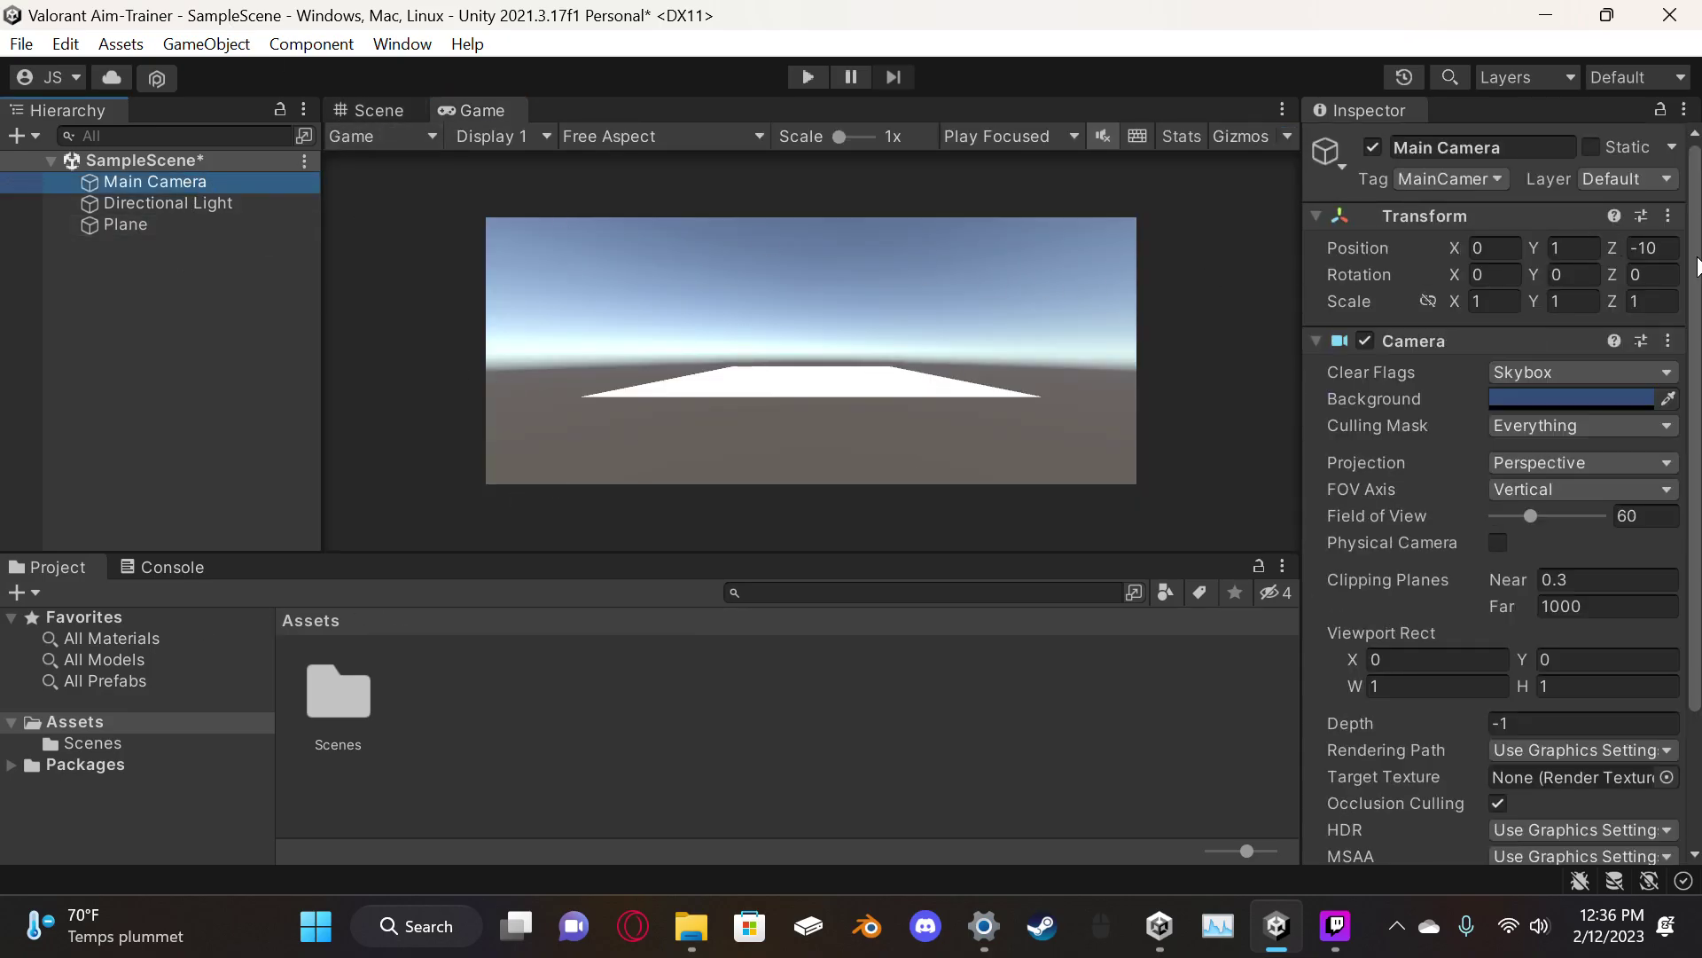
click(1652, 247)
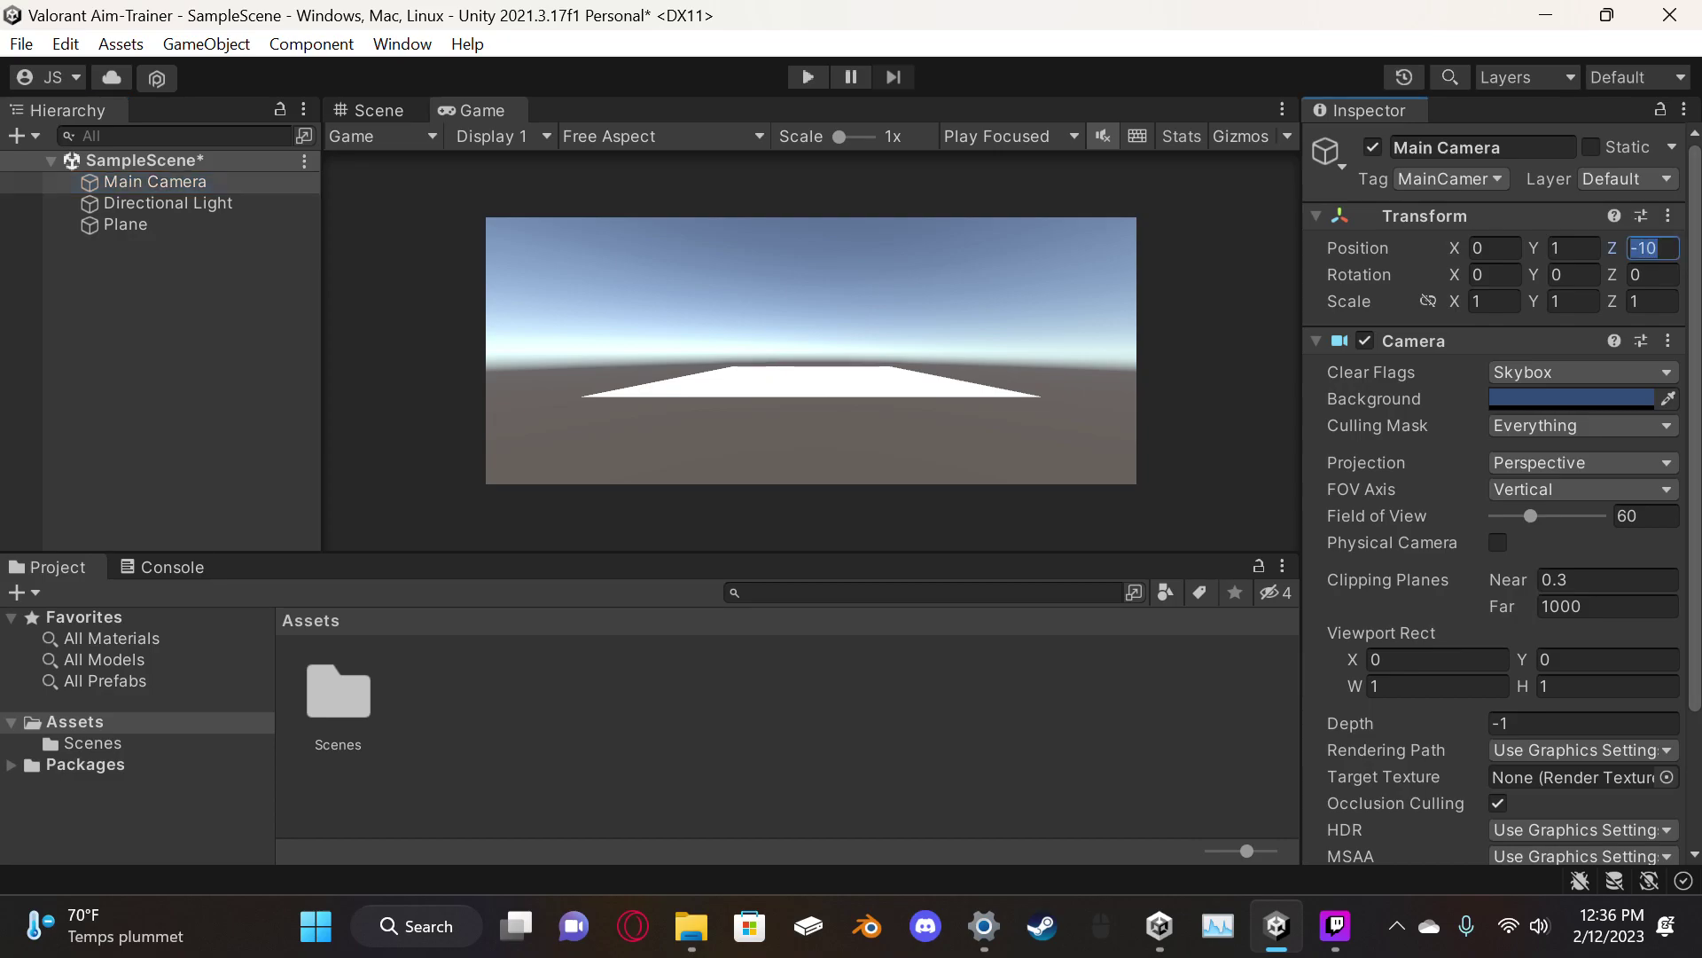
text(-5)
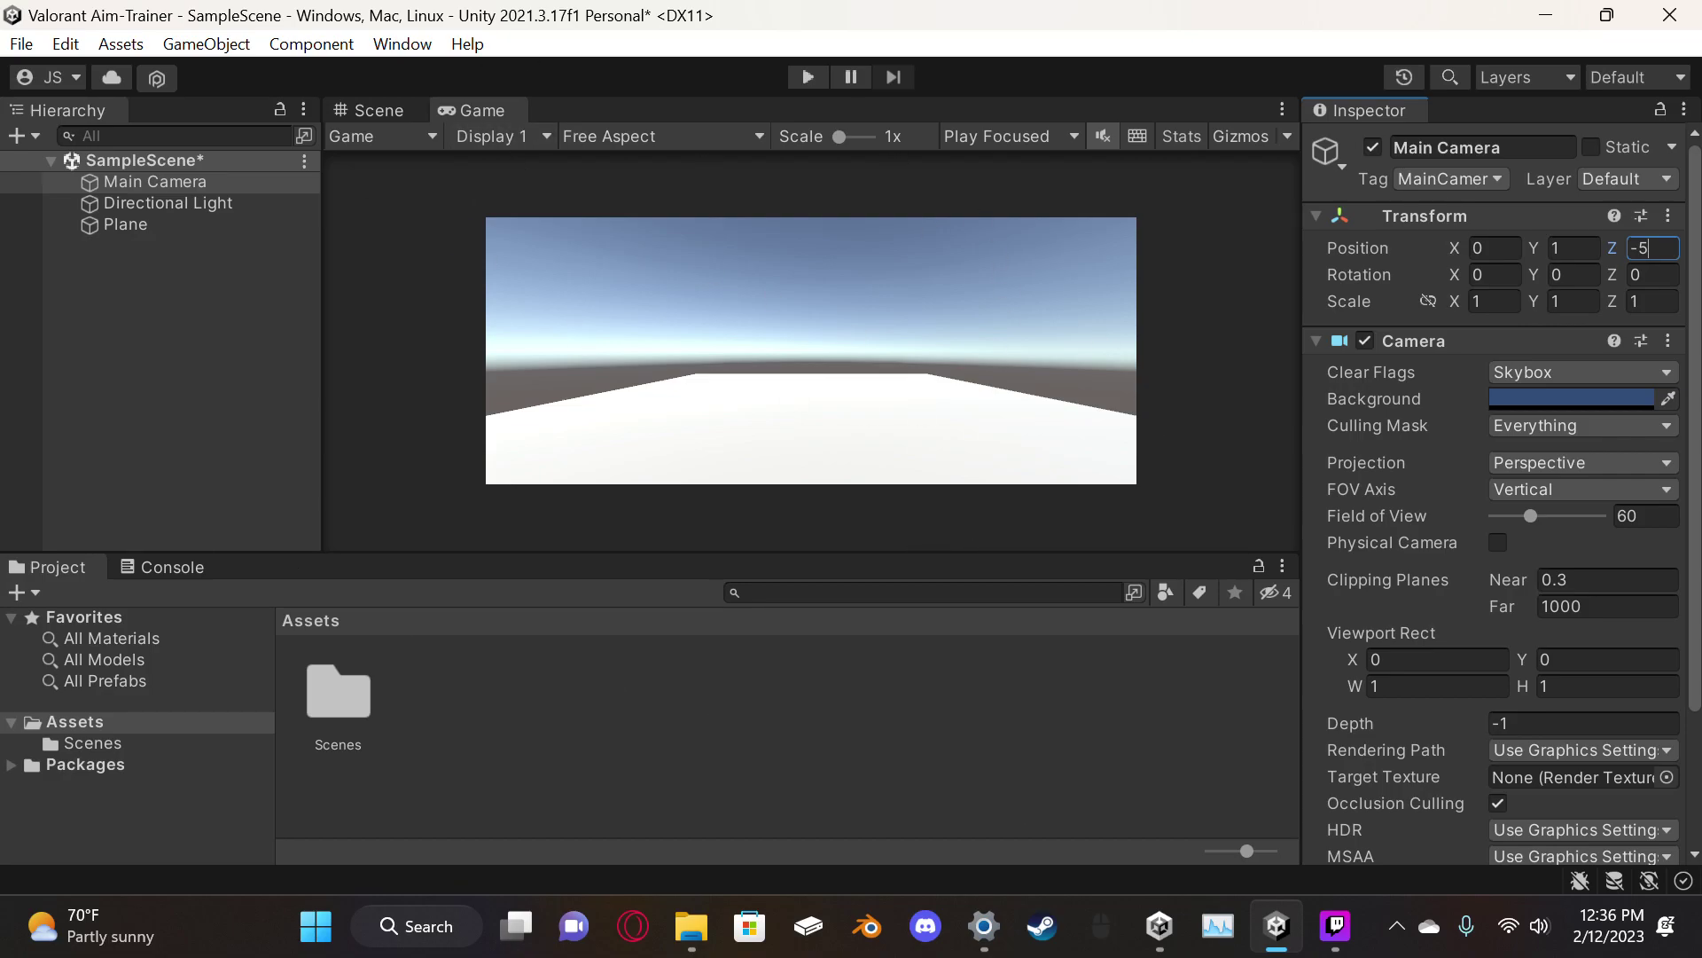
click(342, 108)
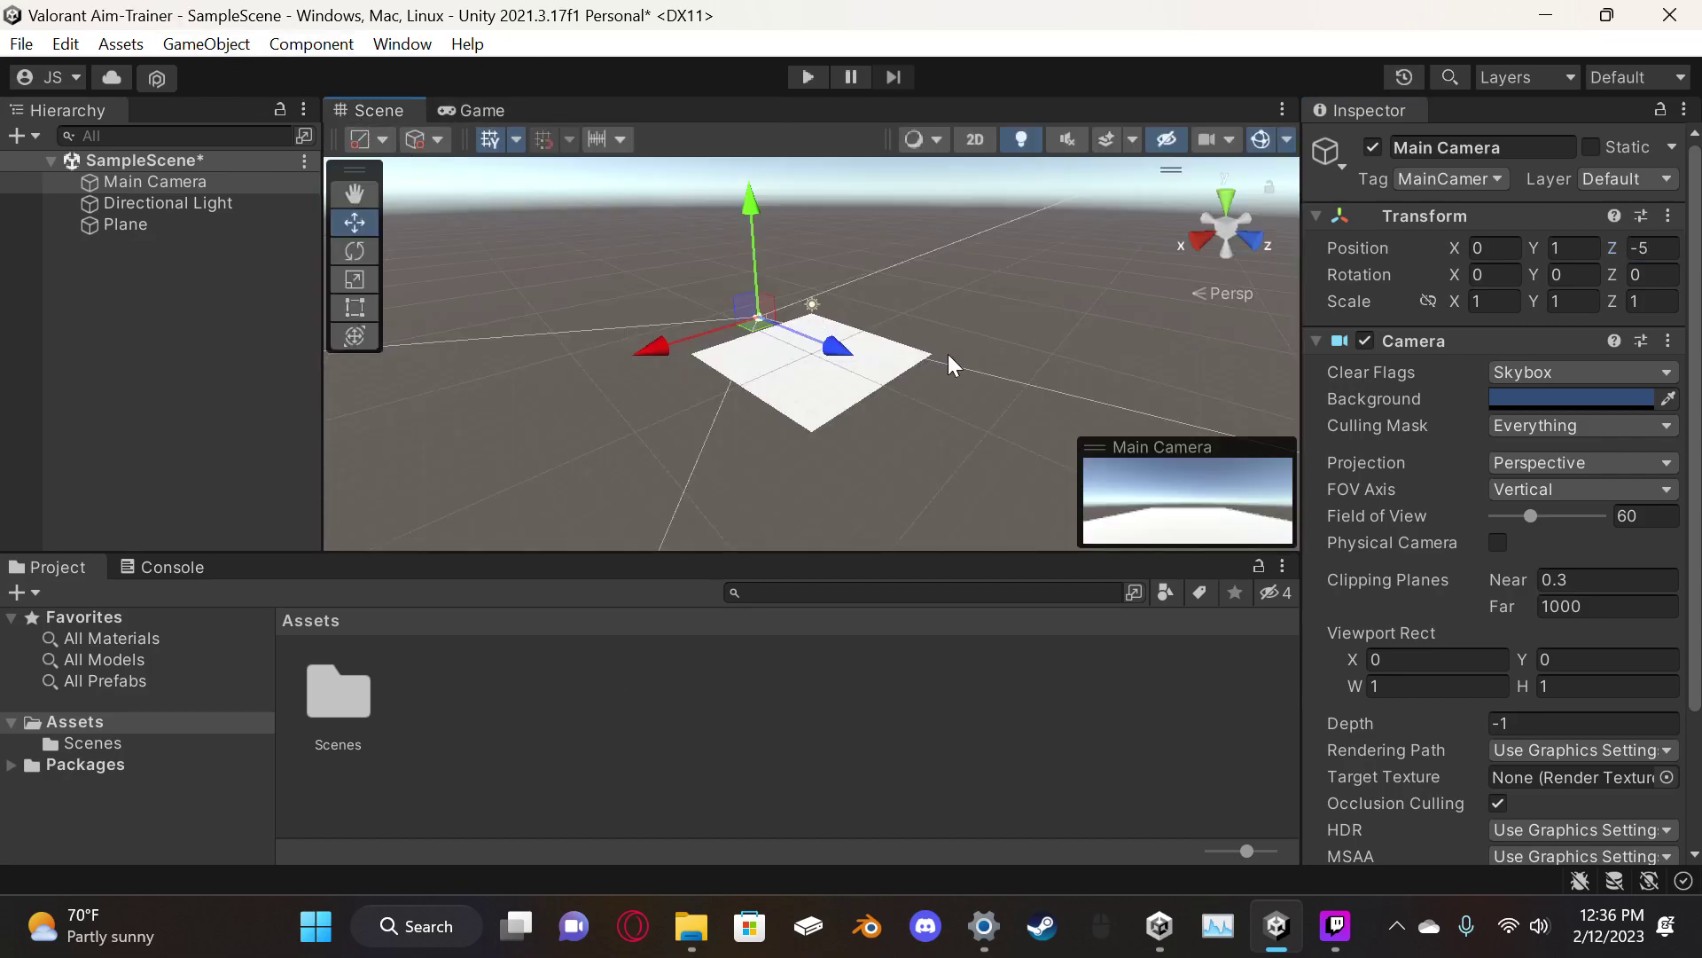
alt+drag(802, 350, 798, 356)
right_drag(798, 356, 1005, 326)
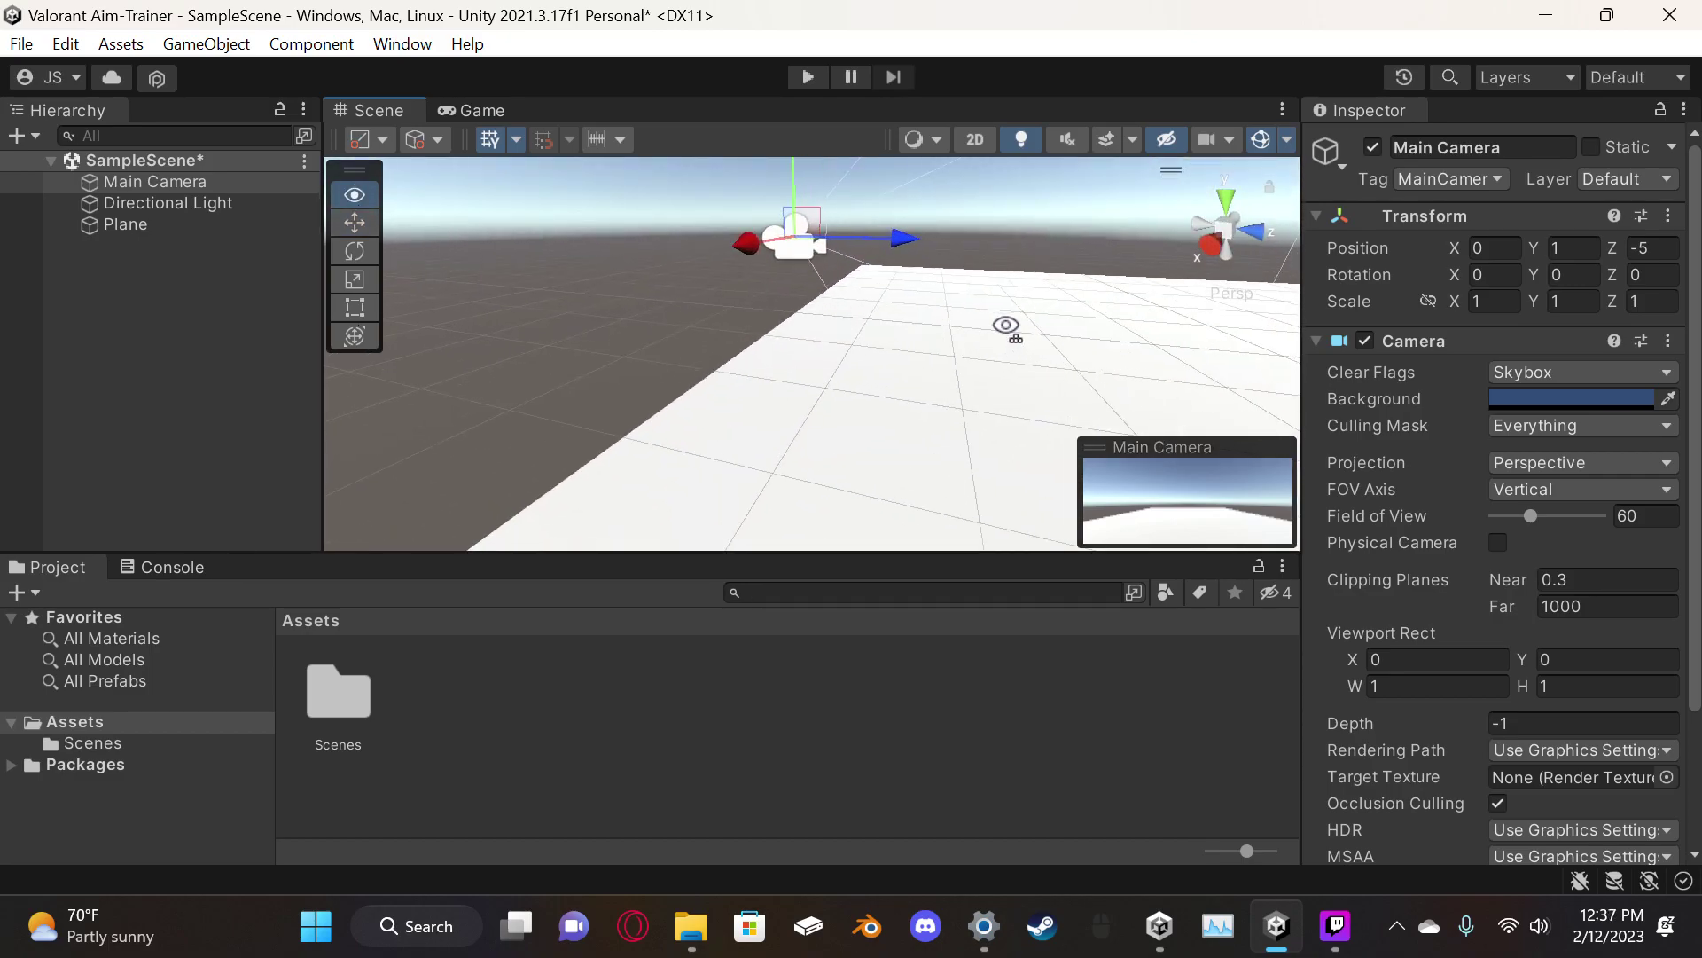
Scale the Plane uniformly to 2 on every axis with linked proportions.
click(988, 349)
key(f)
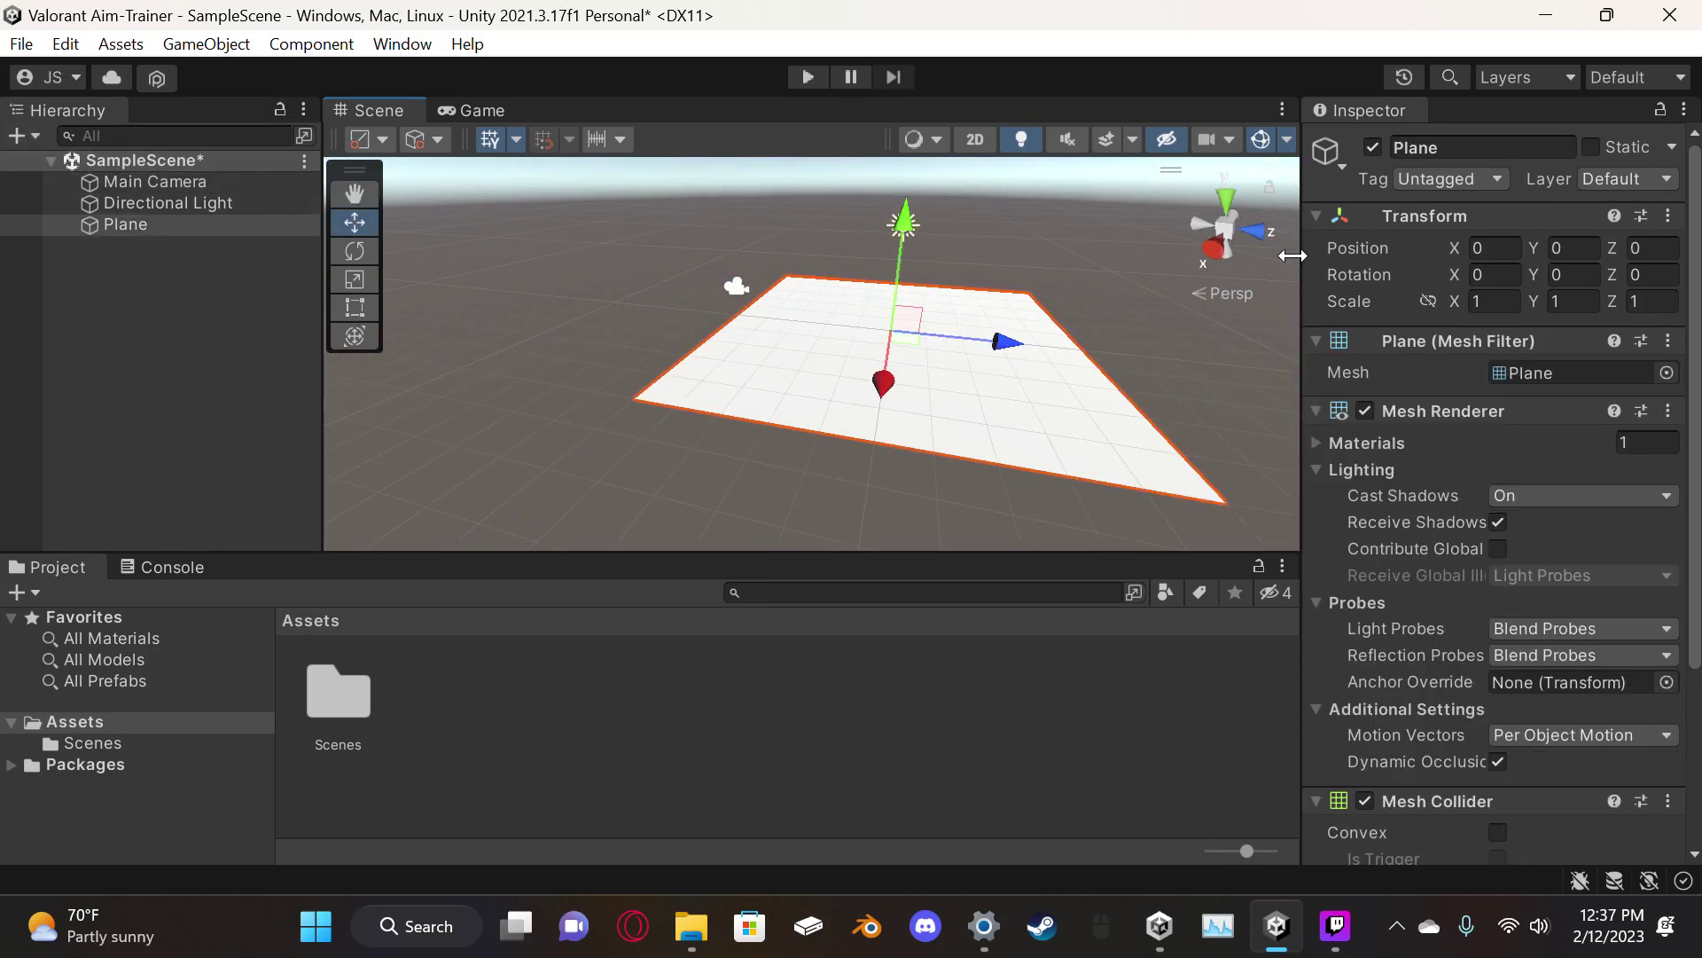
click(1428, 301)
click(1494, 301)
text(2)
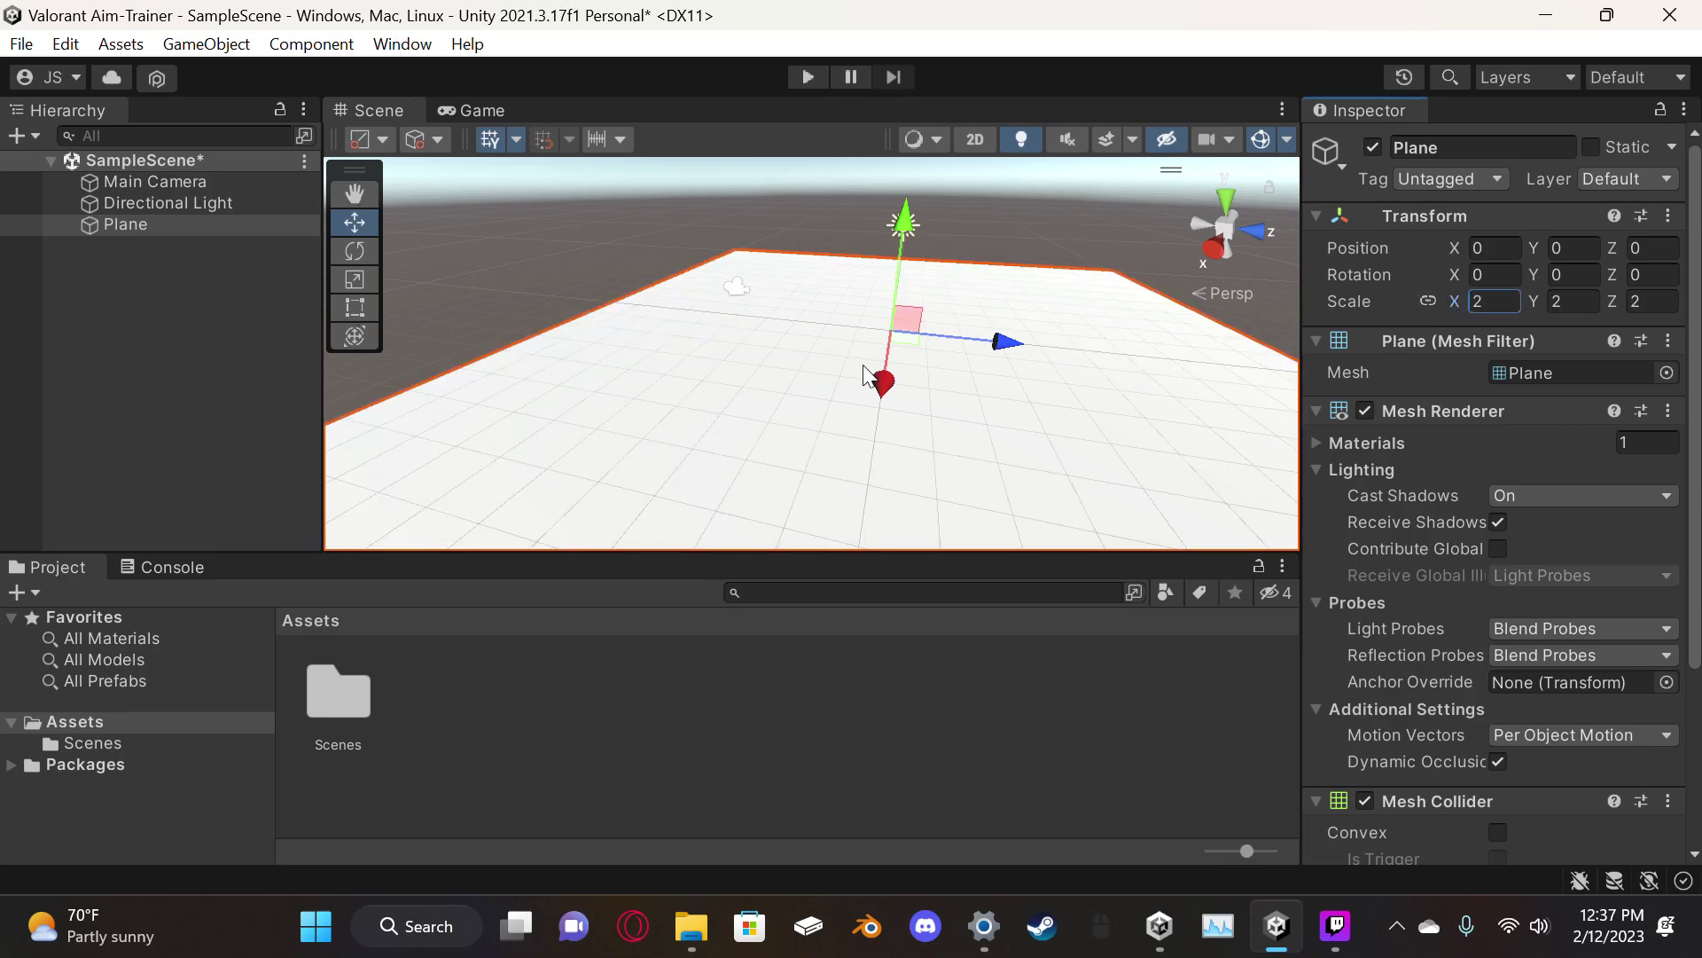
right_drag(834, 407, 894, 364)
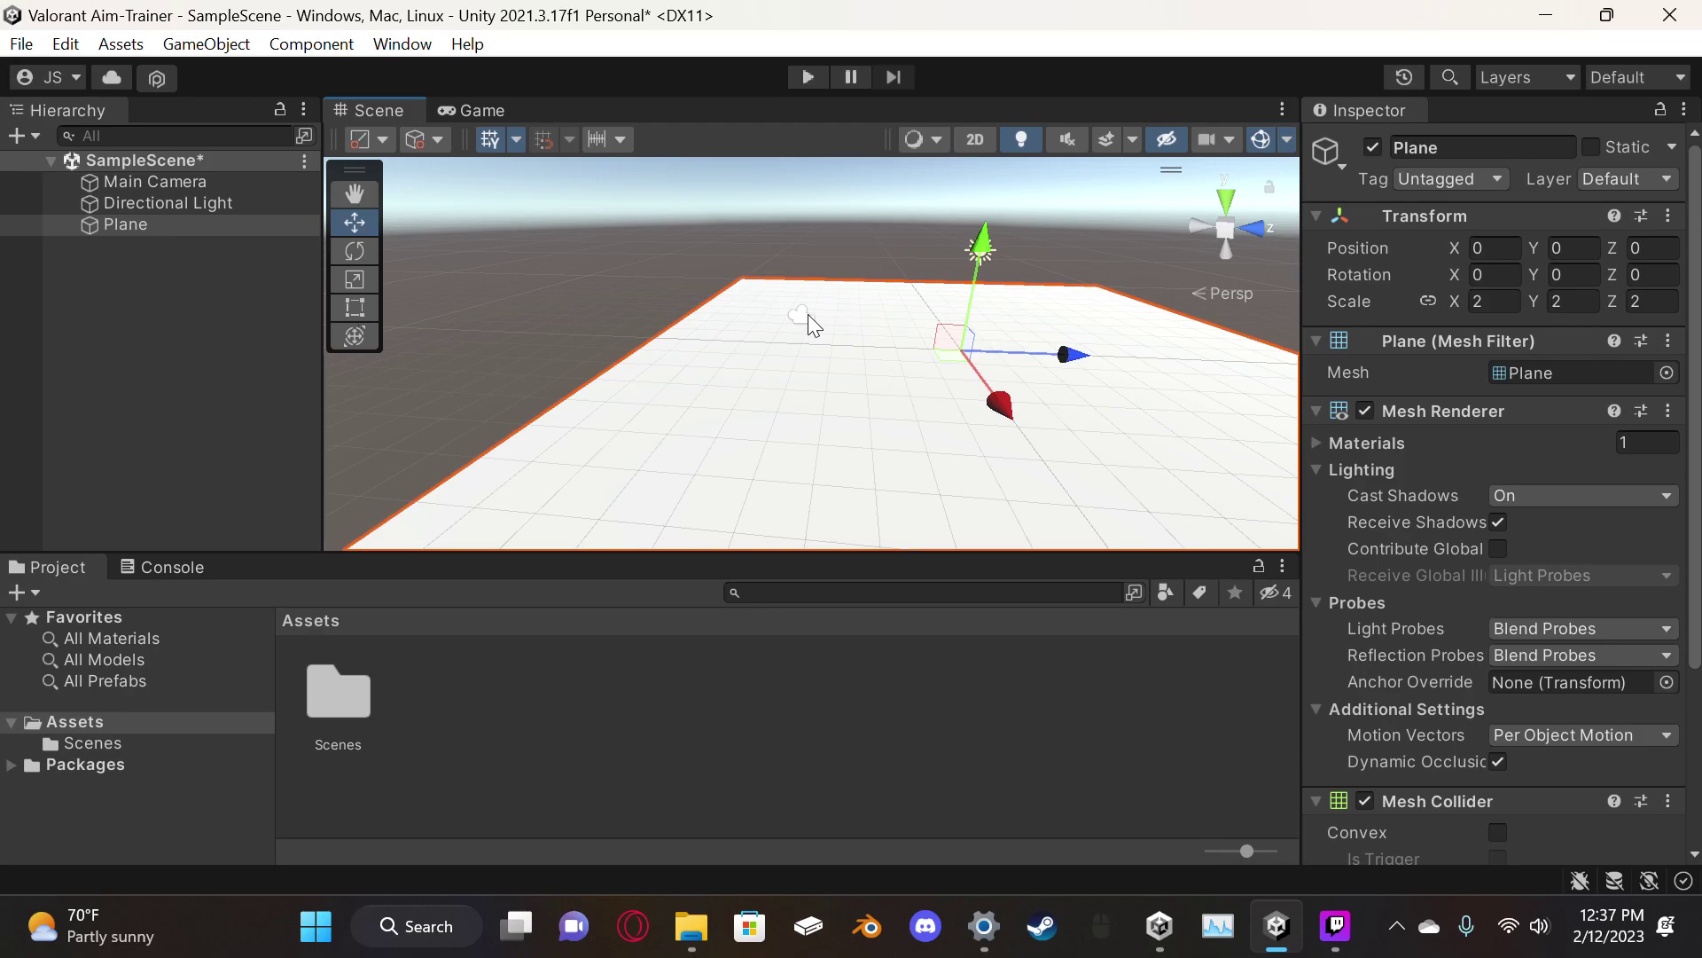
Pull the Main Camera back to Position Z -8, checking the Game view.
click(807, 314)
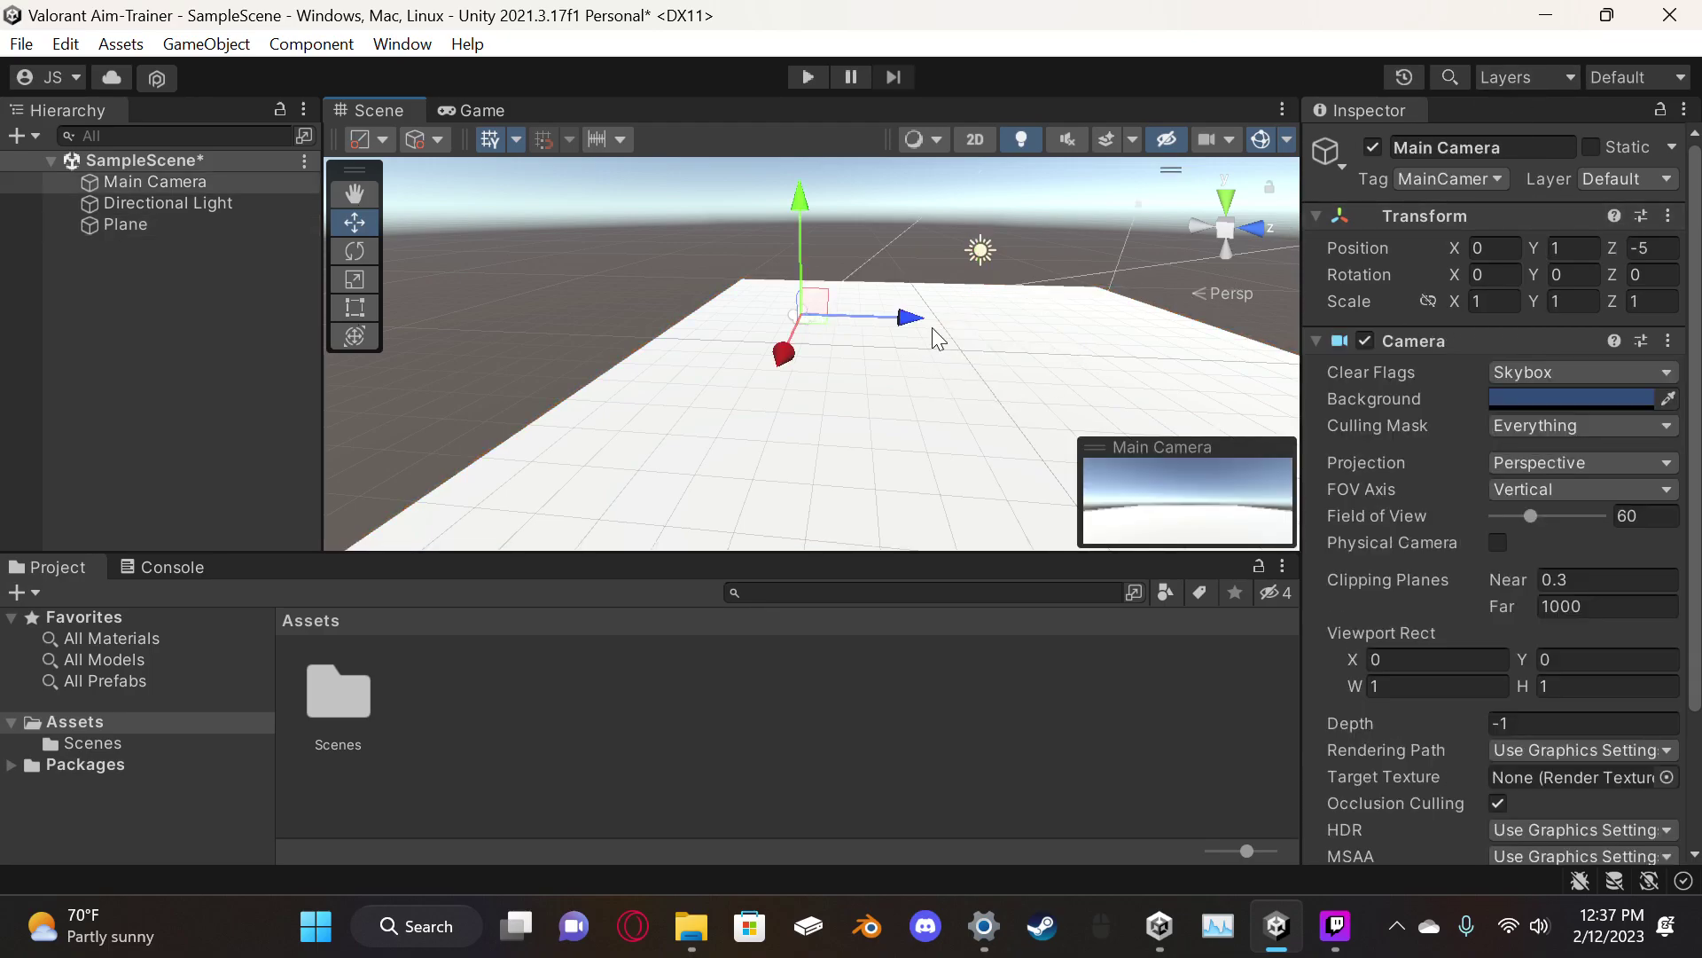
mouse_move(913, 318)
mouse_down()
mouse_move(782, 325)
mouse_move(824, 342)
mouse_move(821, 131)
mouse_up()
click(483, 112)
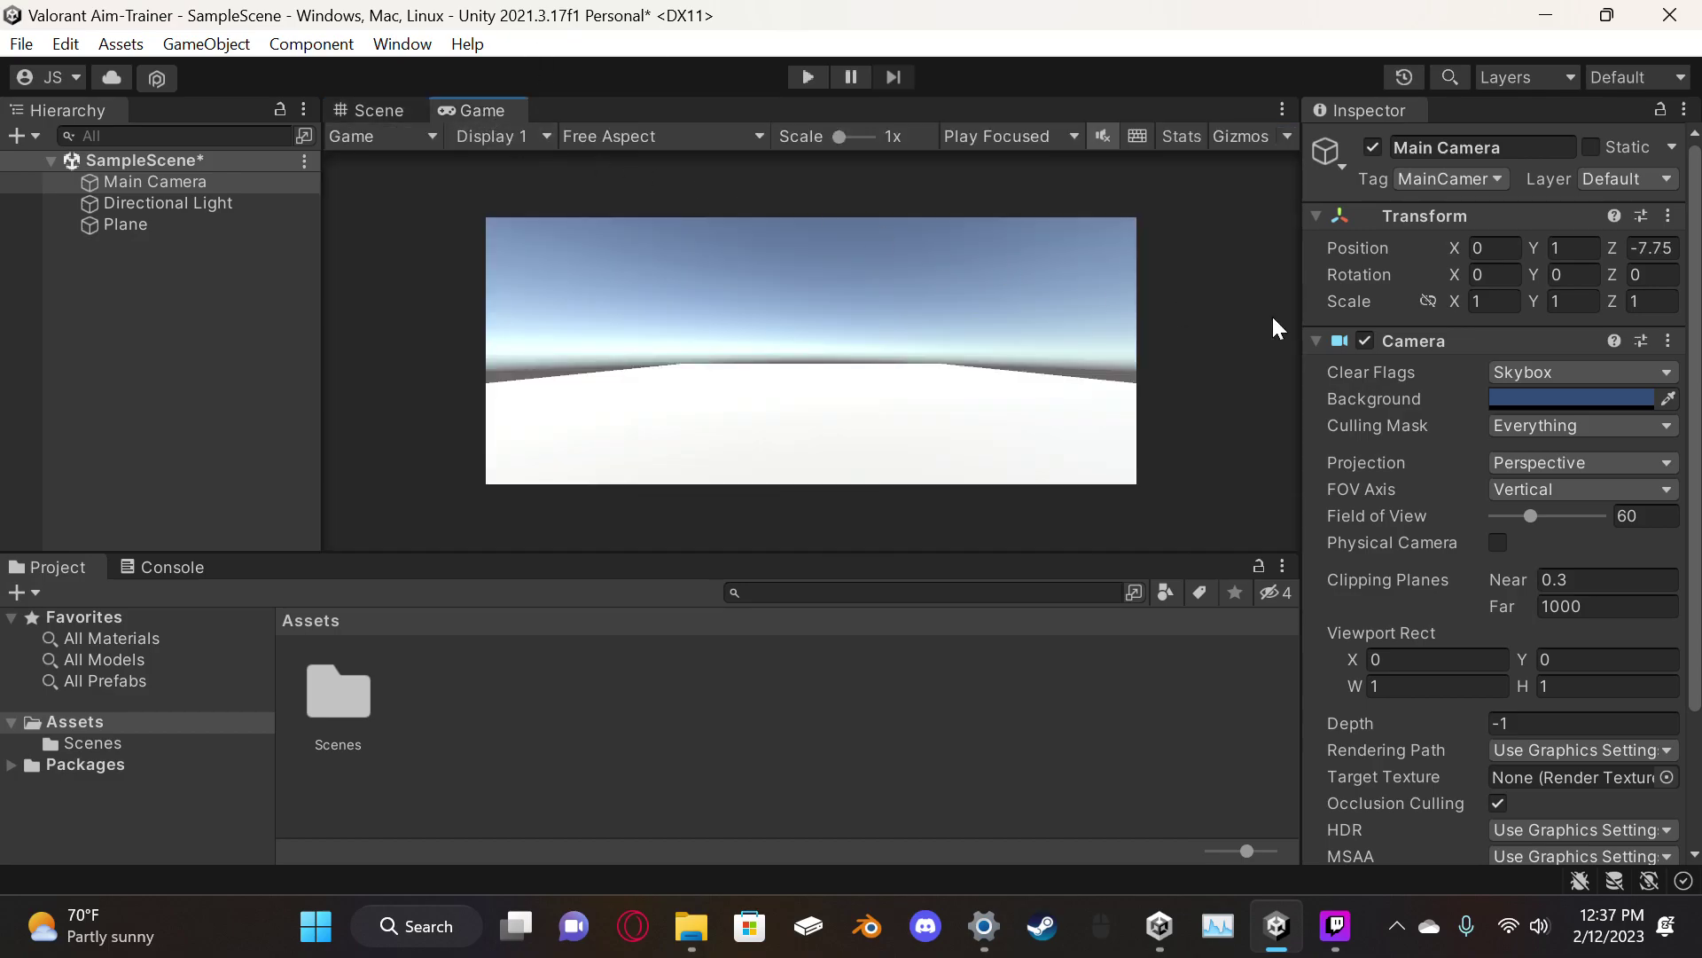
click(1652, 248)
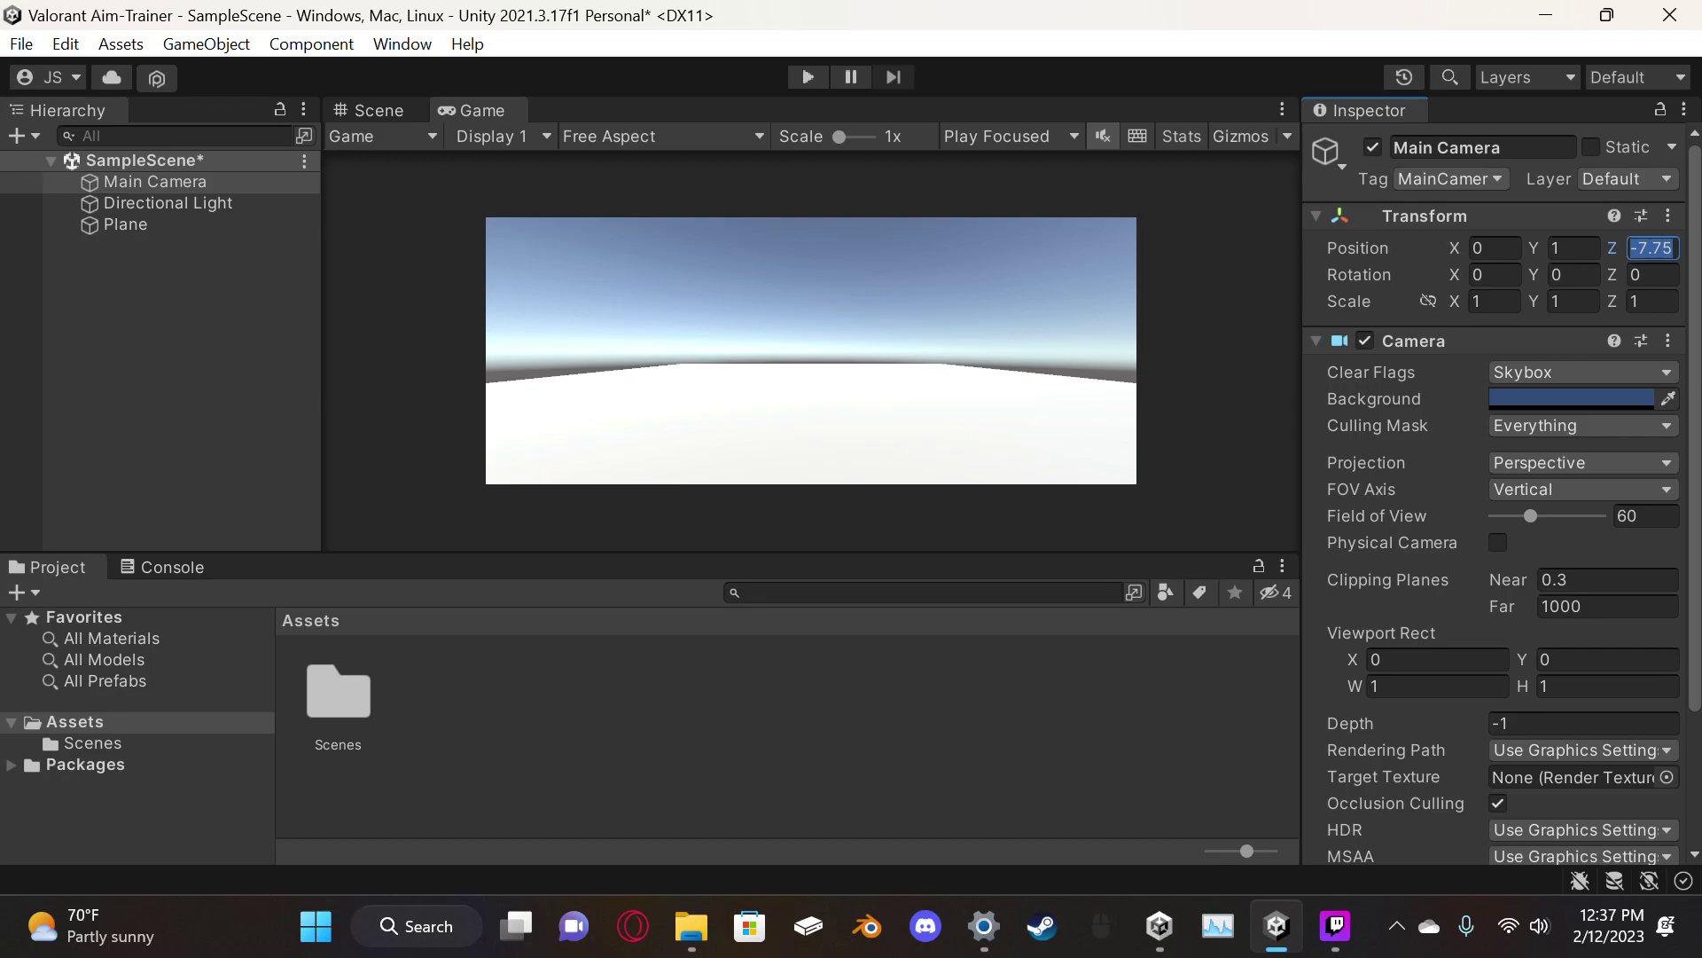
text(-8)
click(349, 106)
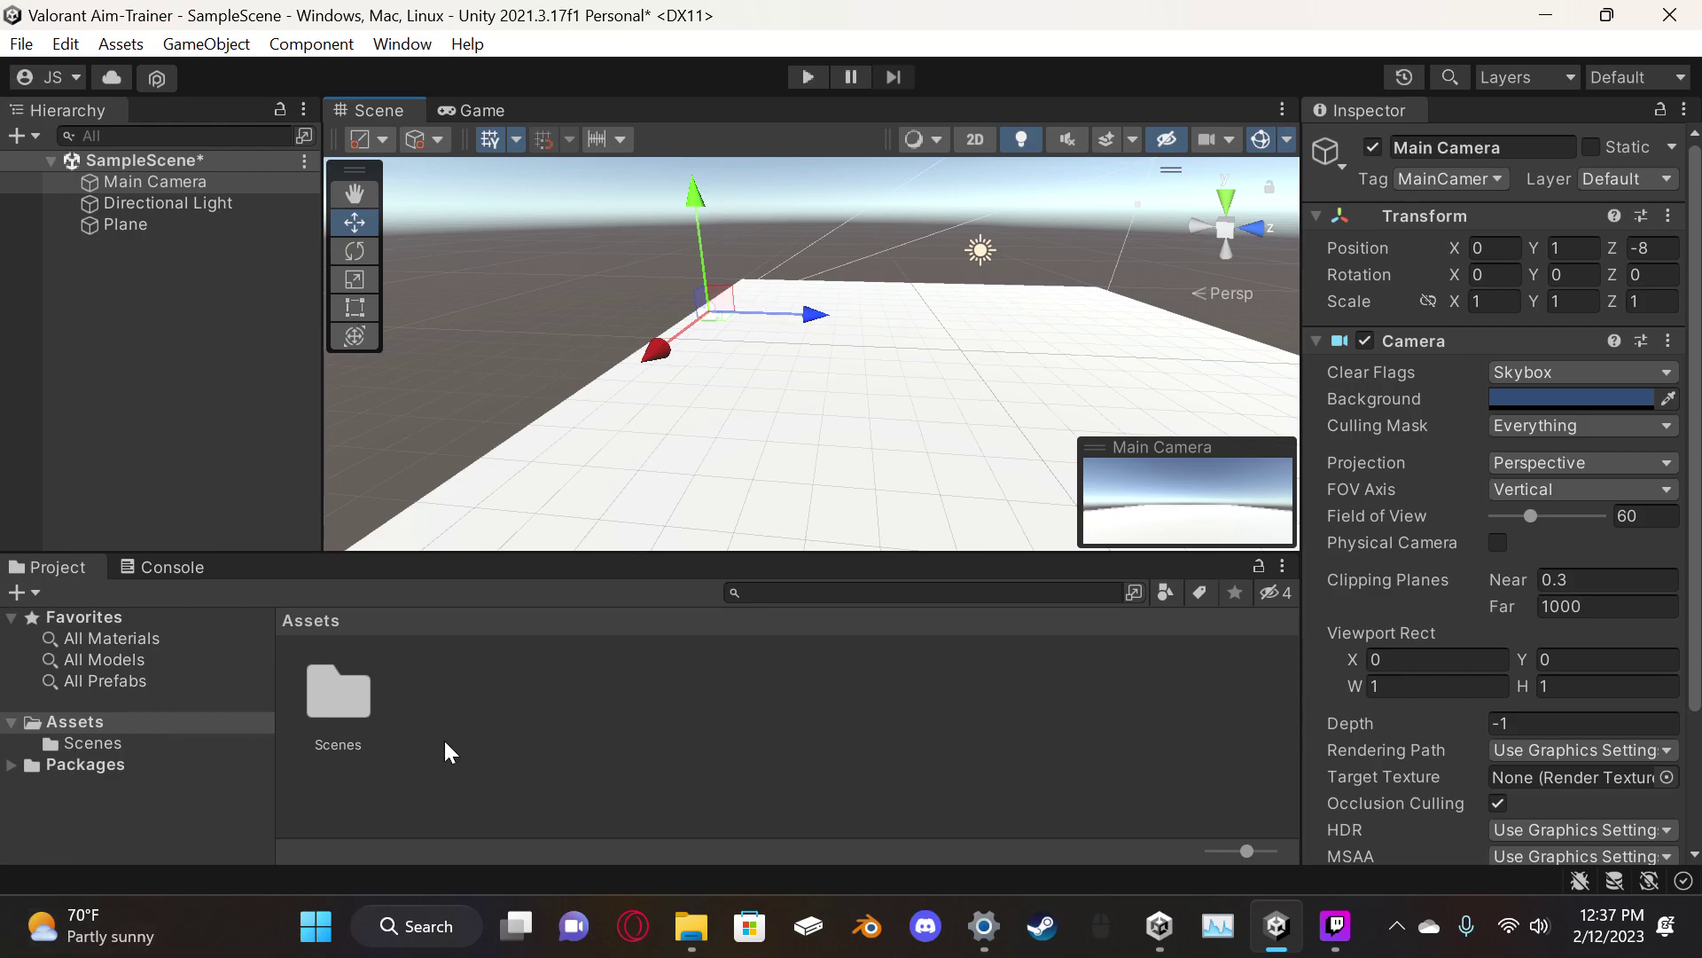
Create a folder named Code in Assets and open it.
right_click(479, 745)
mouse_move(639, 22)
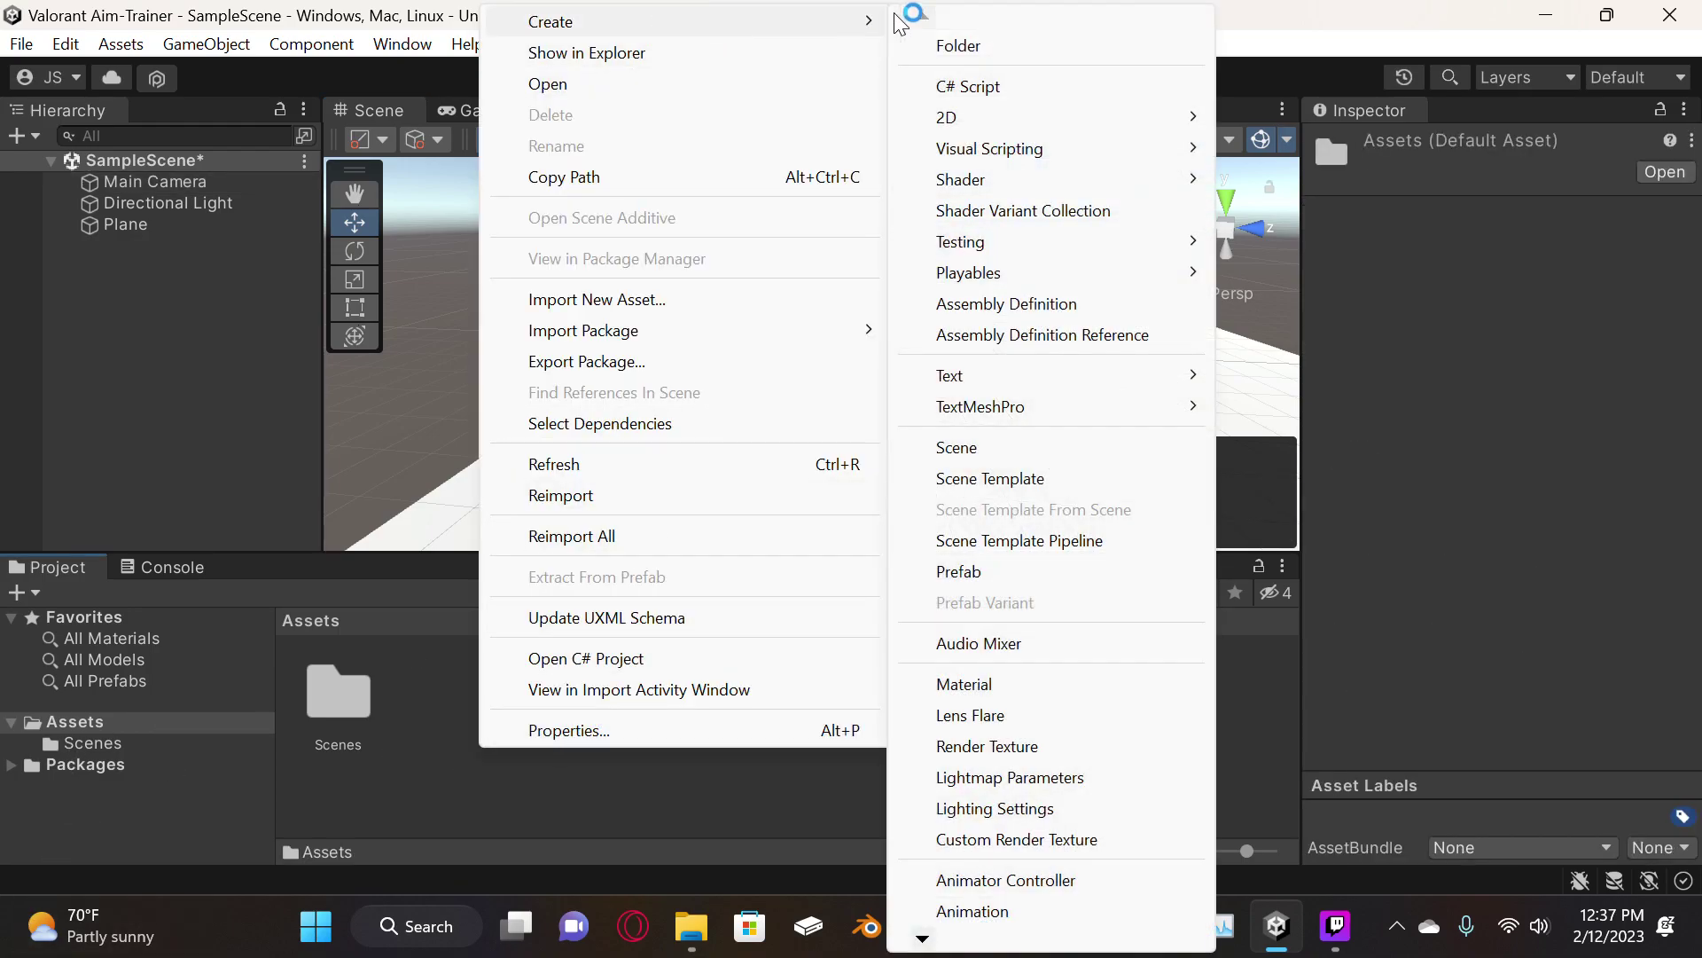
click(954, 42)
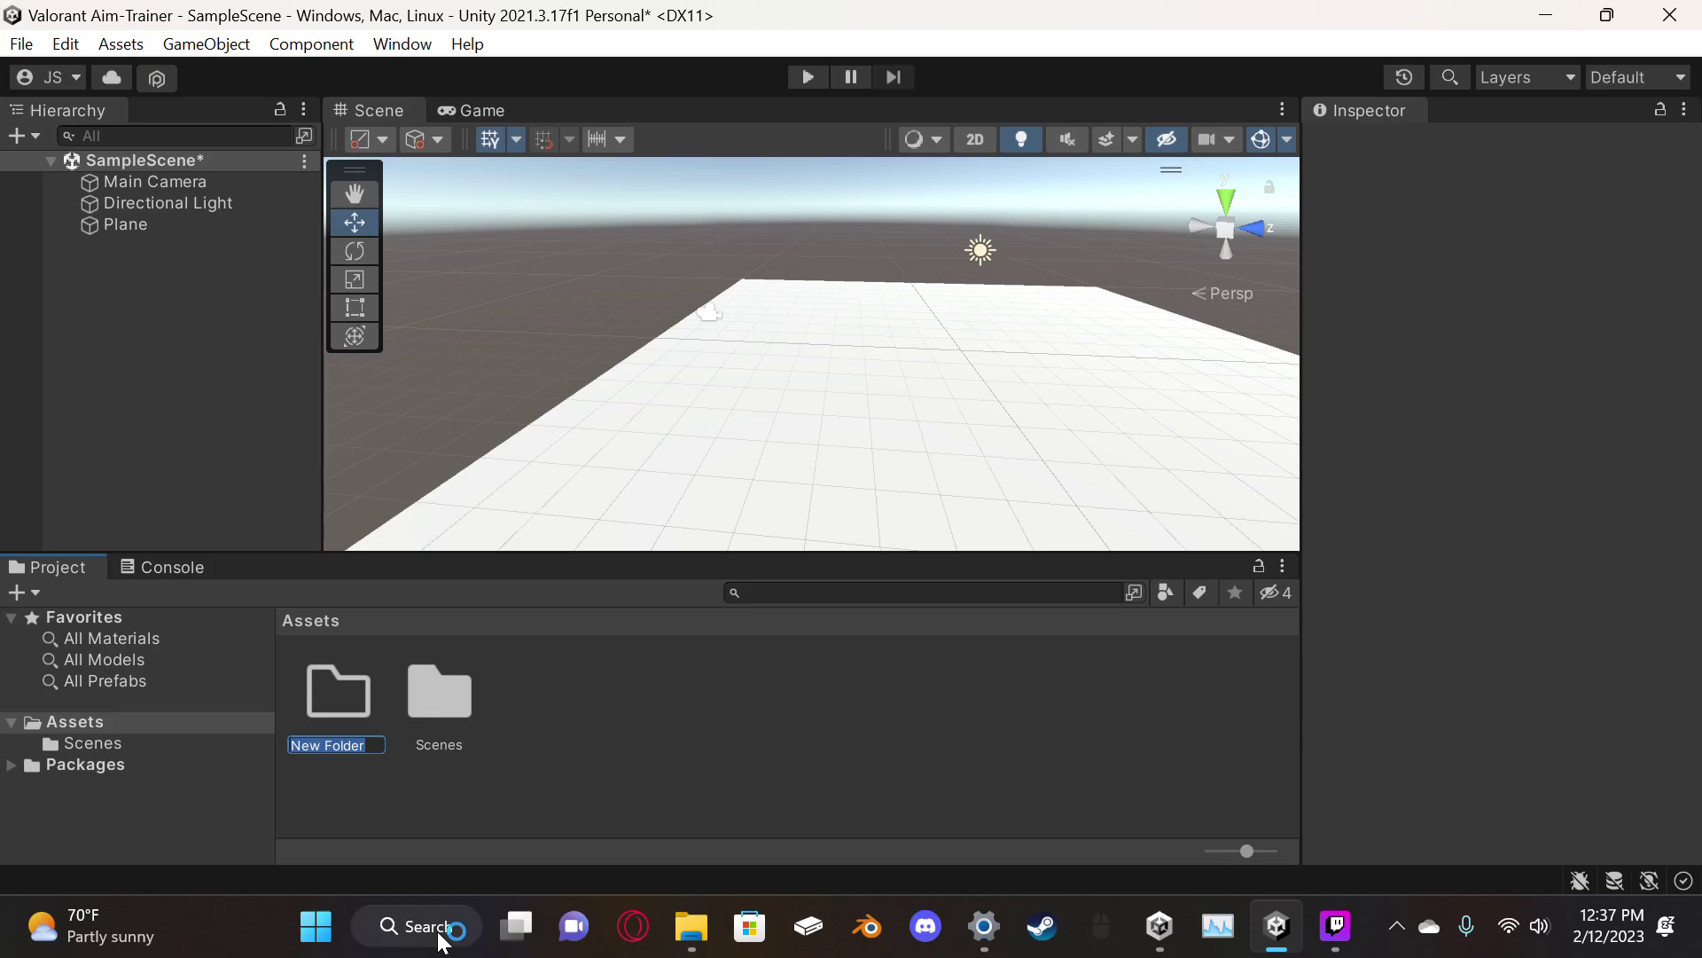
text(C)
key(BackSpace)
key(Return)
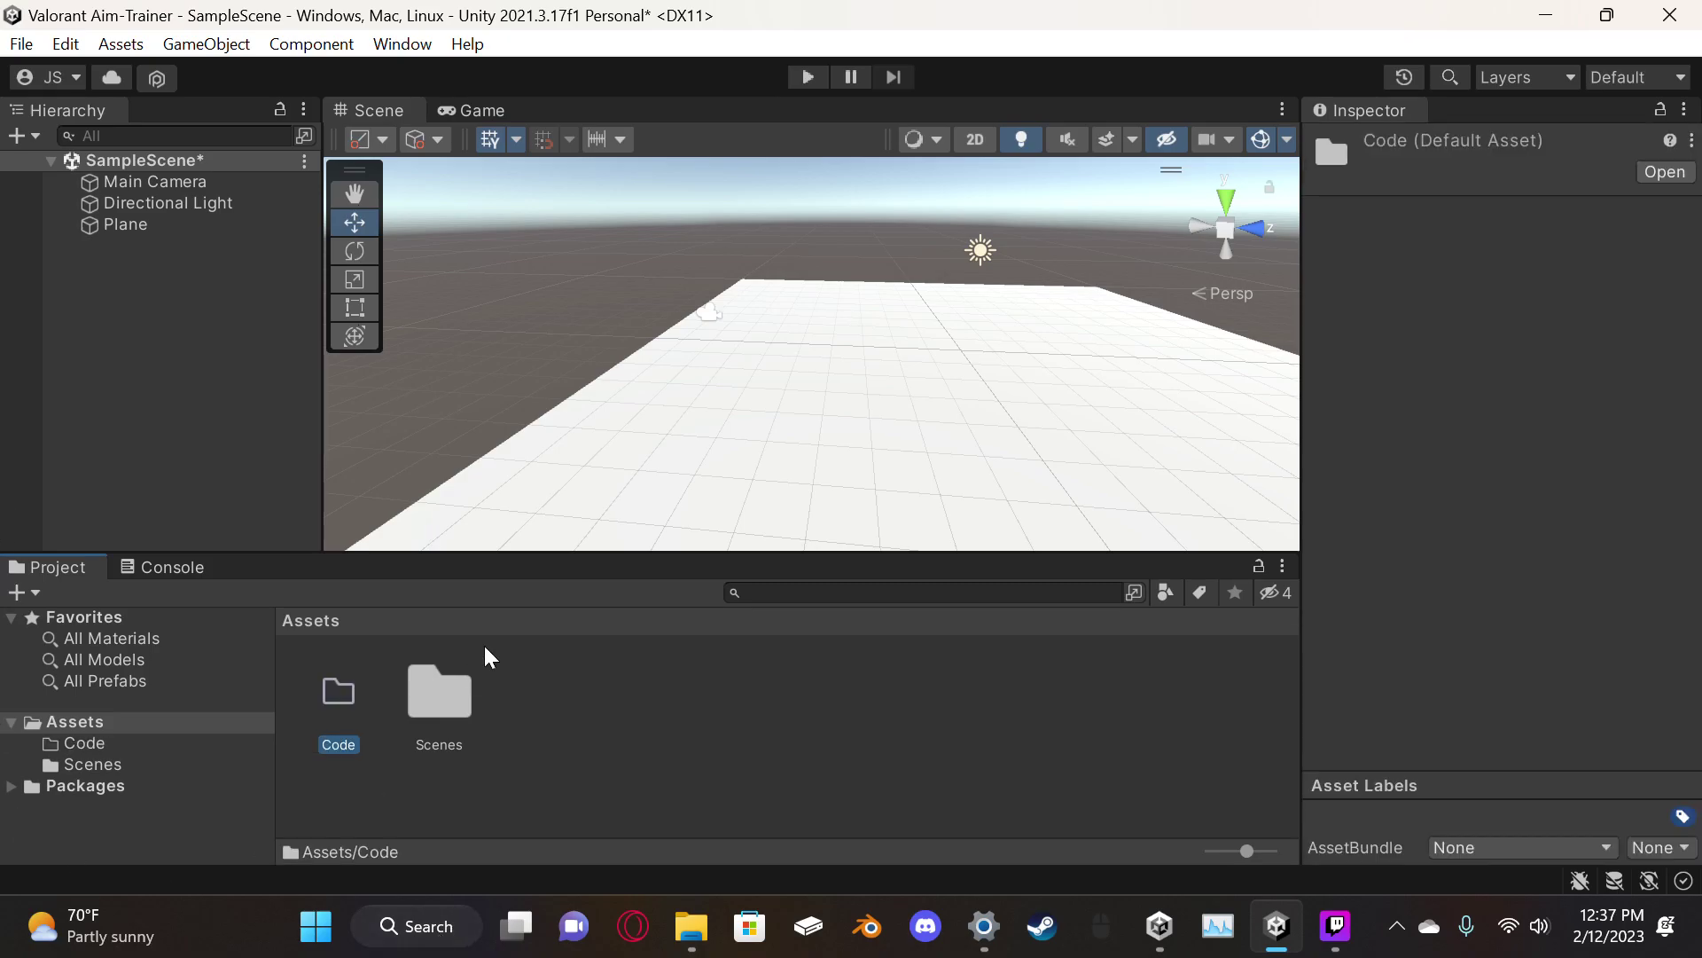
double_click(353, 689)
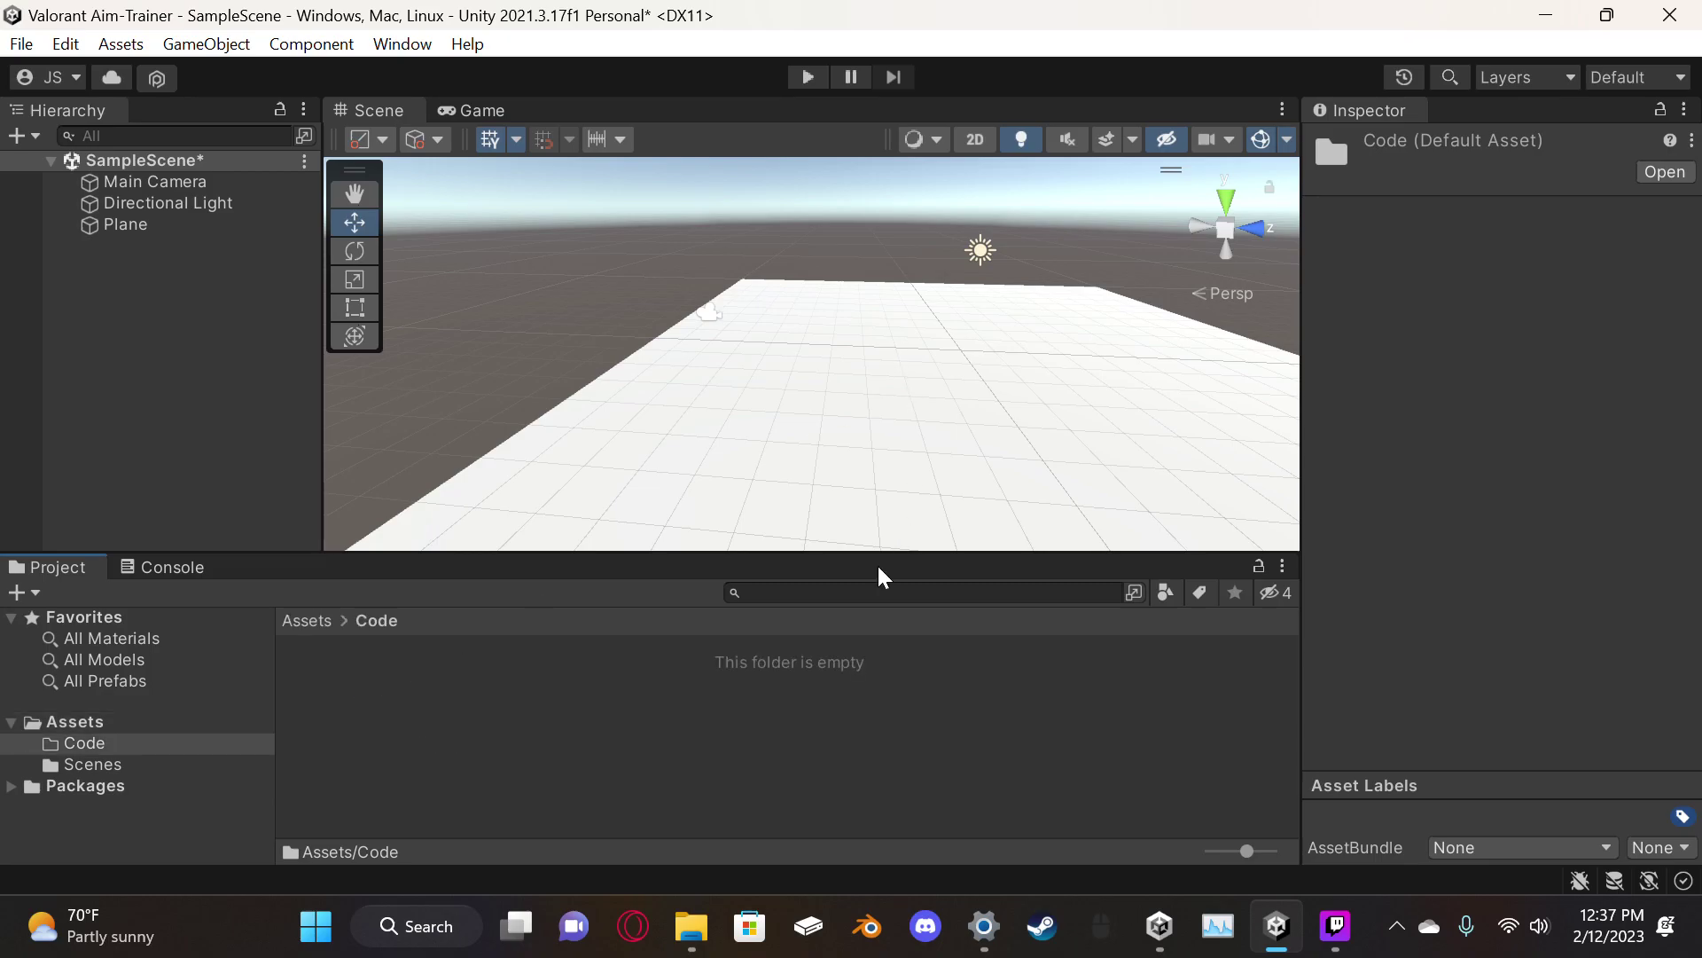
Create a C# script named Look inside Code, briefly checking Twitch Studio afterwards.
right_click(733, 715)
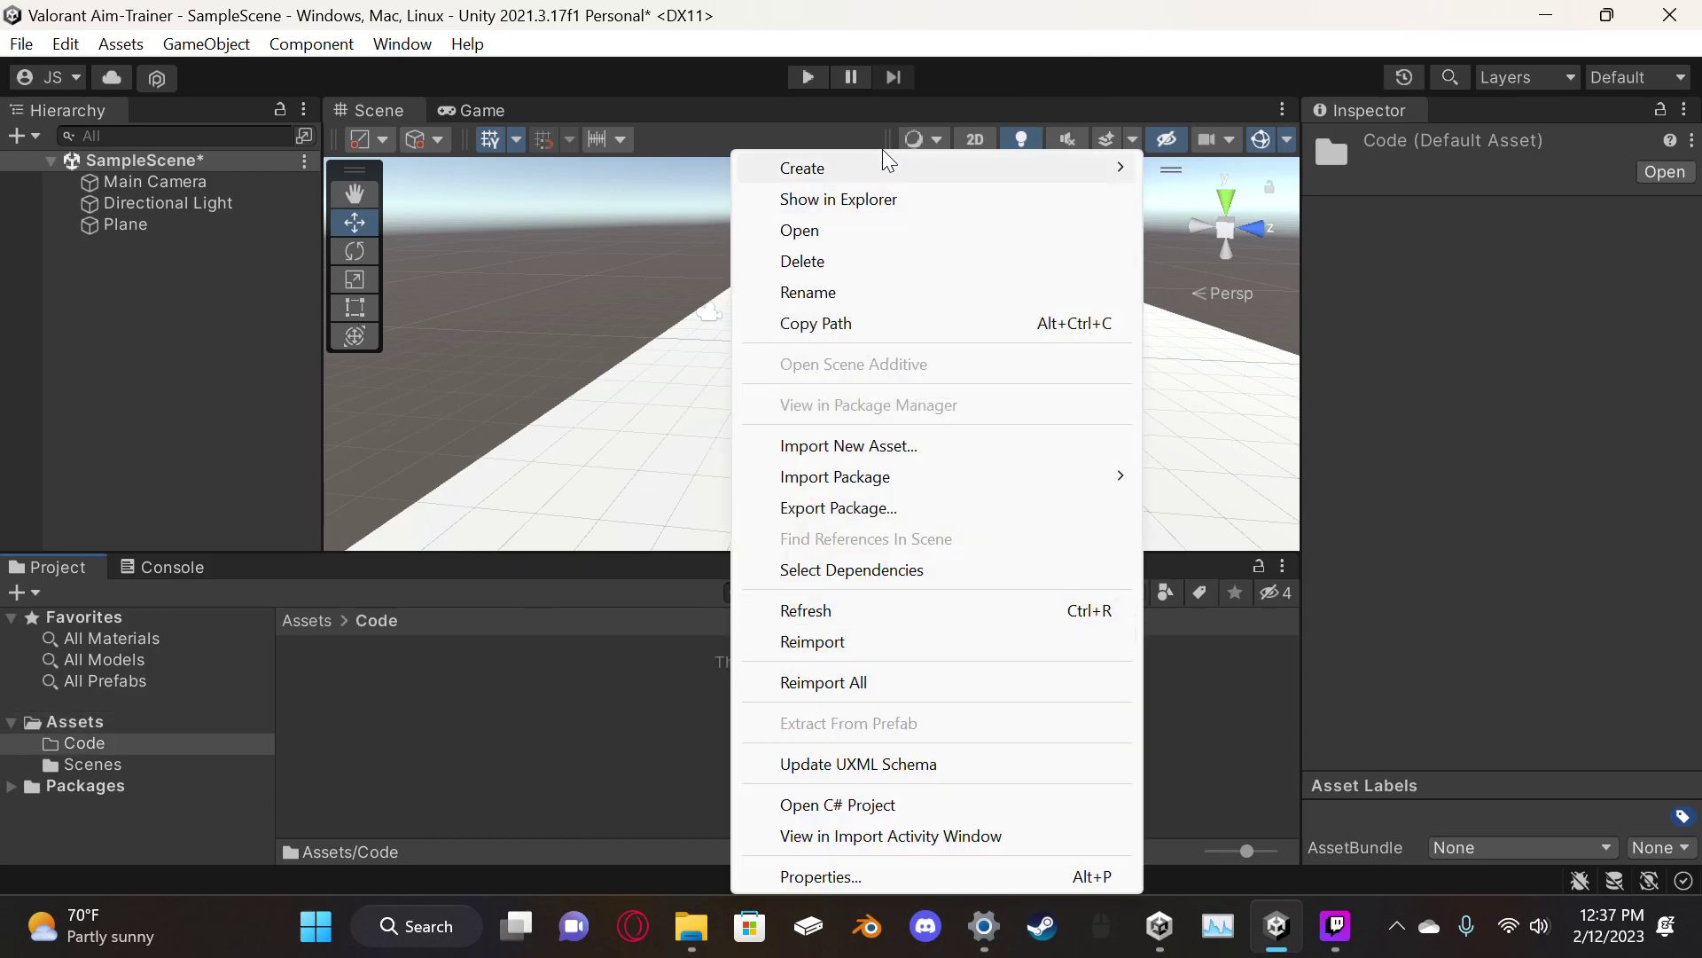
mouse_move(1096, 167)
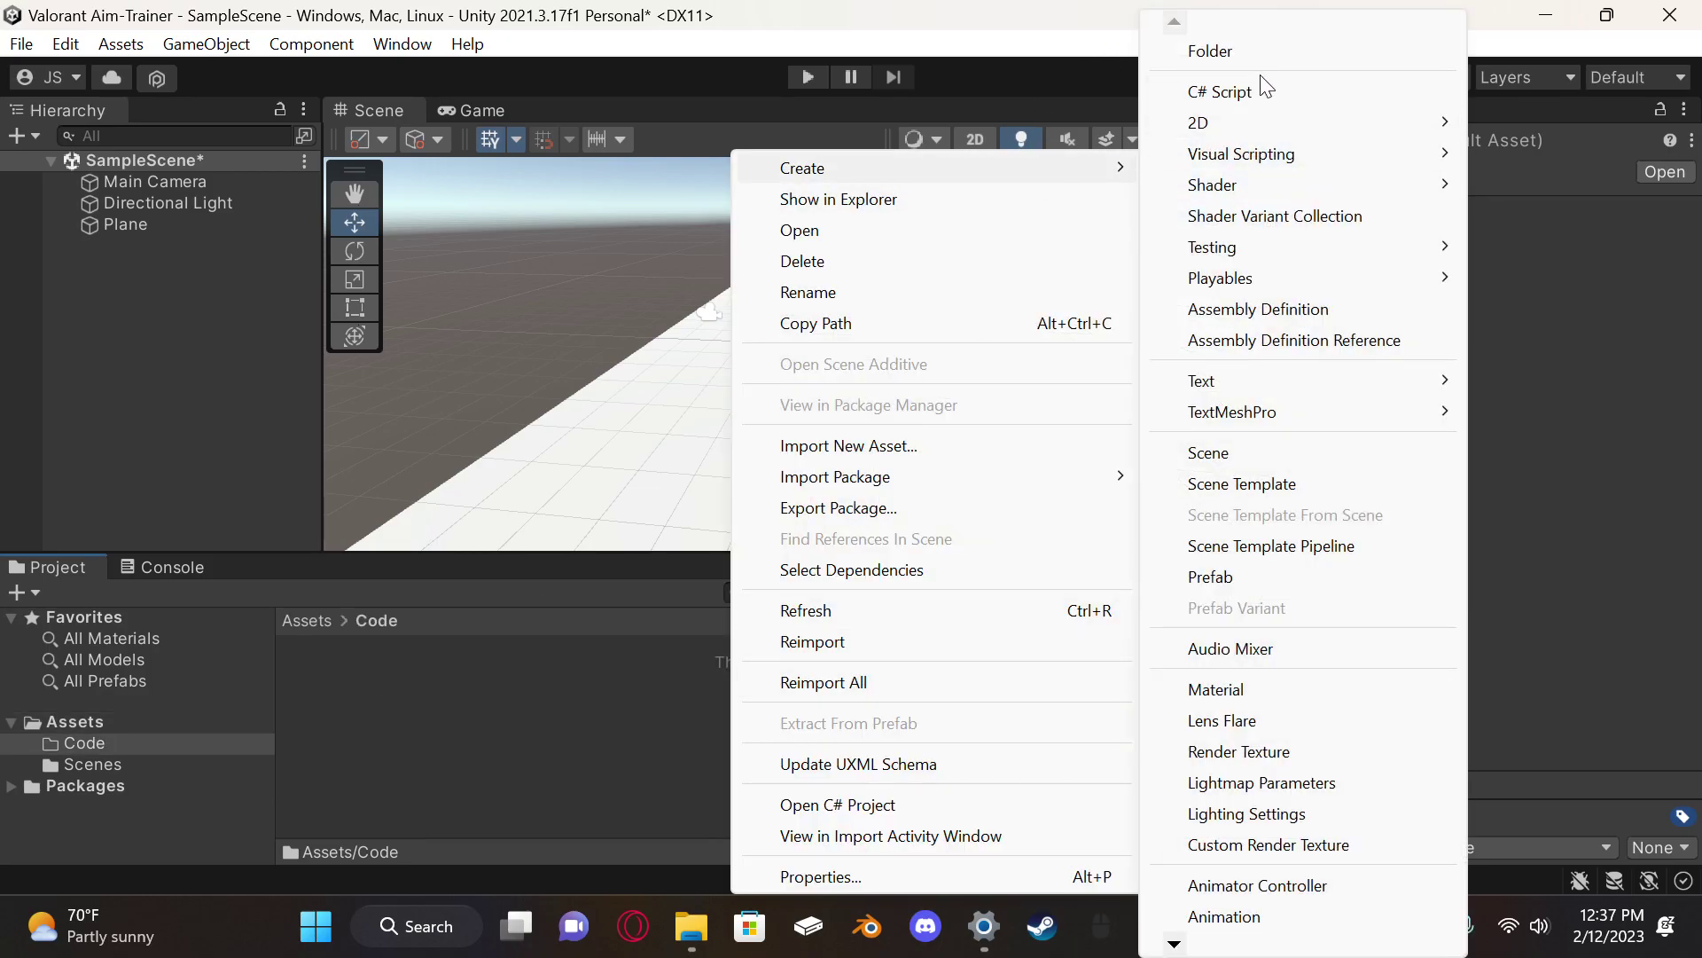
click(1253, 89)
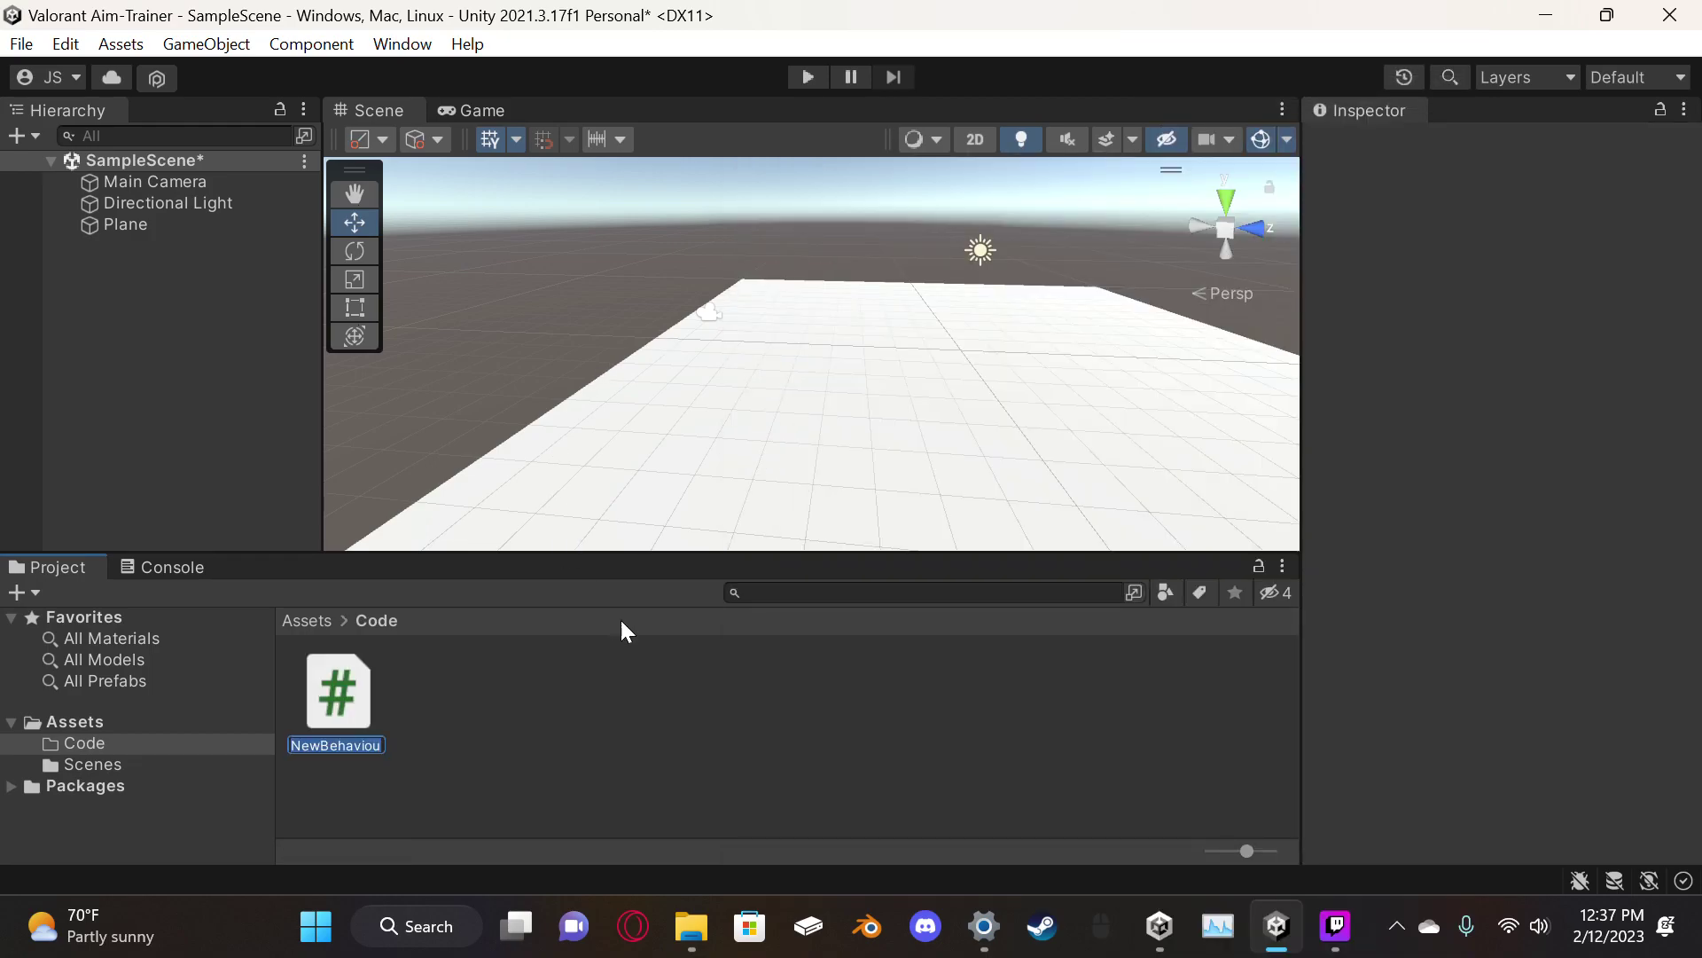
text(Look)
key(Return)
click(1336, 926)
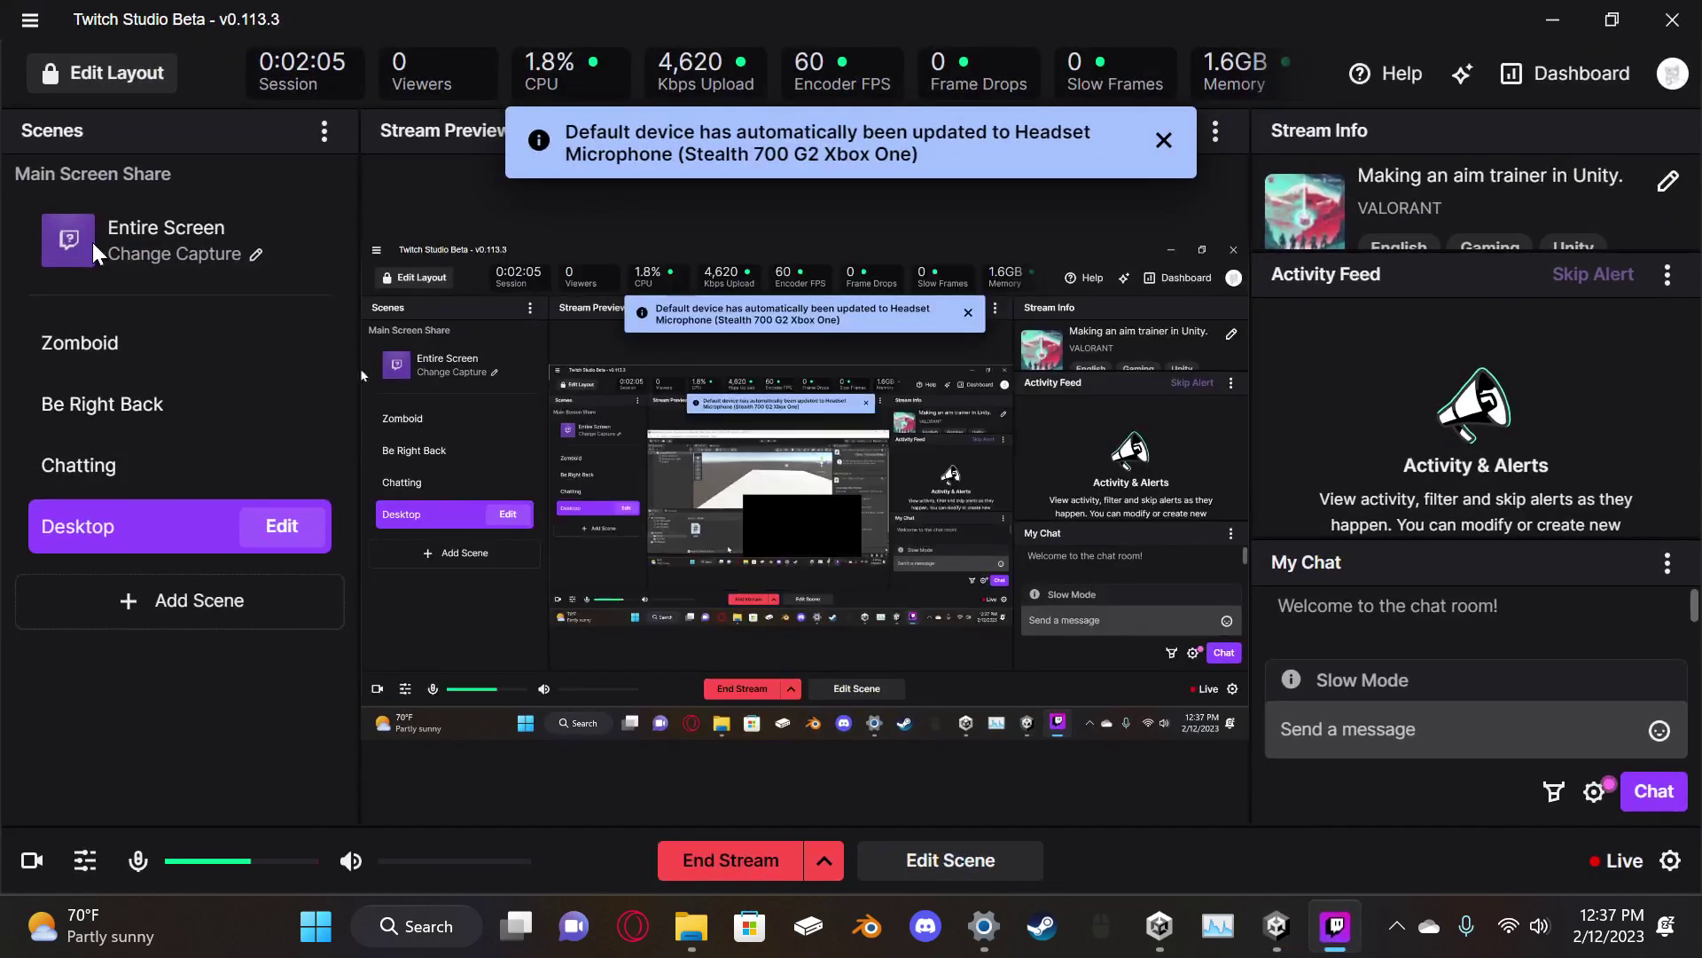
click(1315, 925)
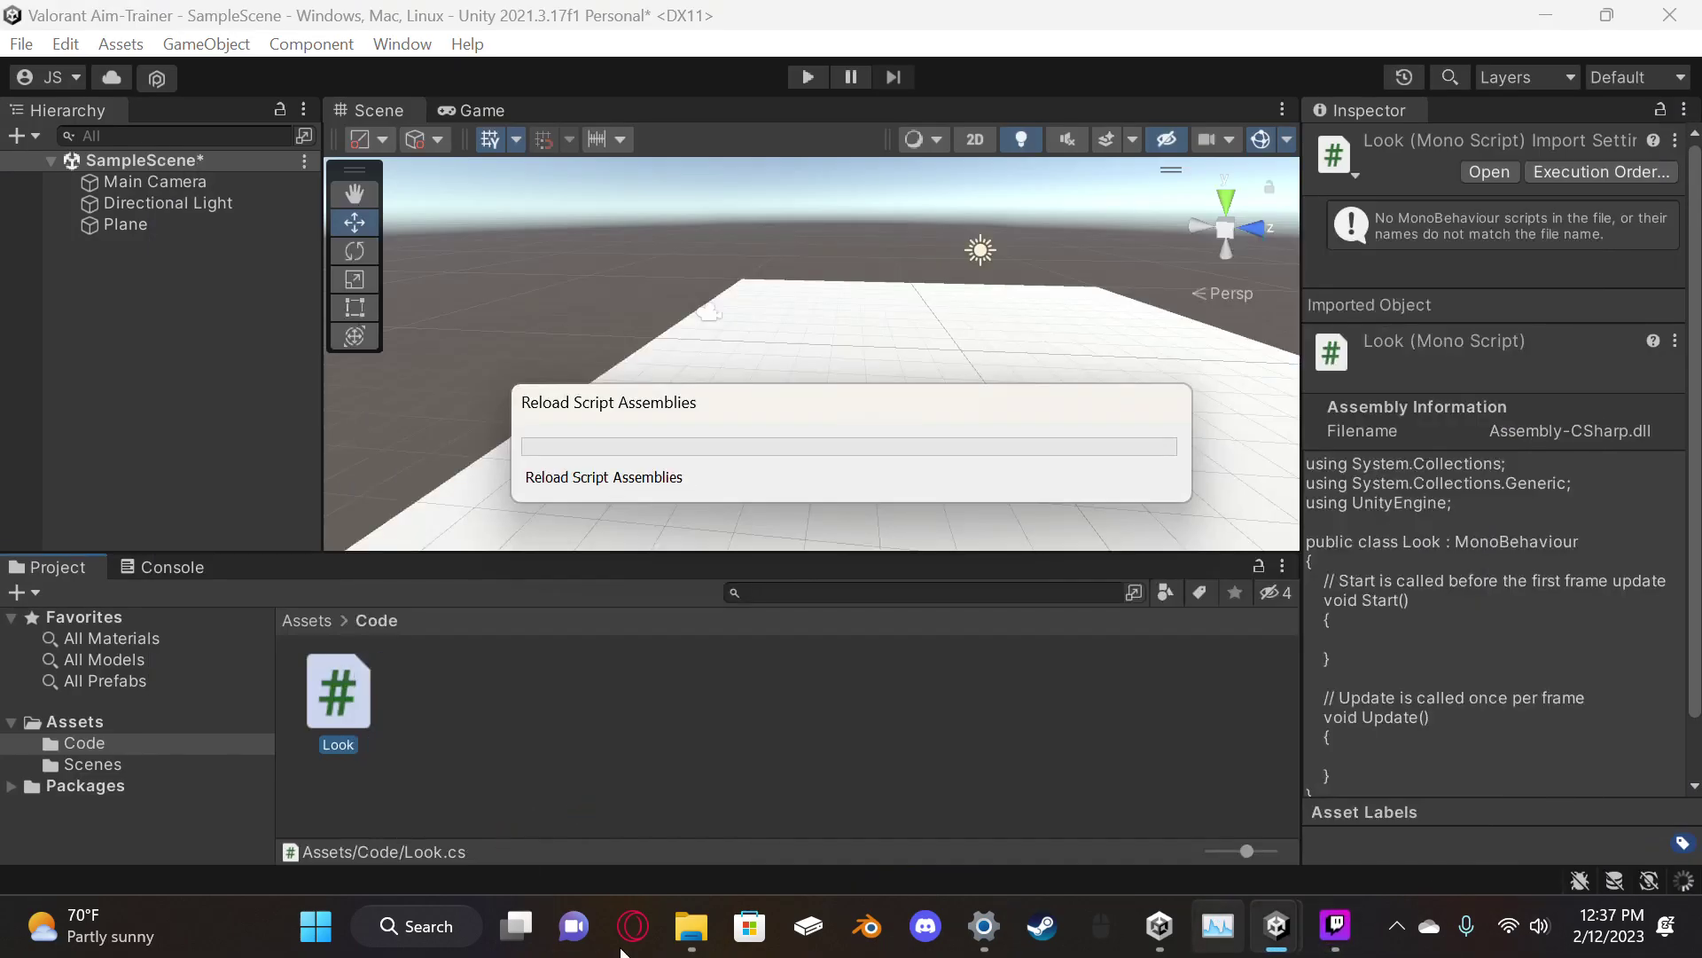
Open D:\UnityGames\The Playground\Assets\Code\Rigid_Controller_MK2.cs in Visual Studio from File Explorer.
click(692, 926)
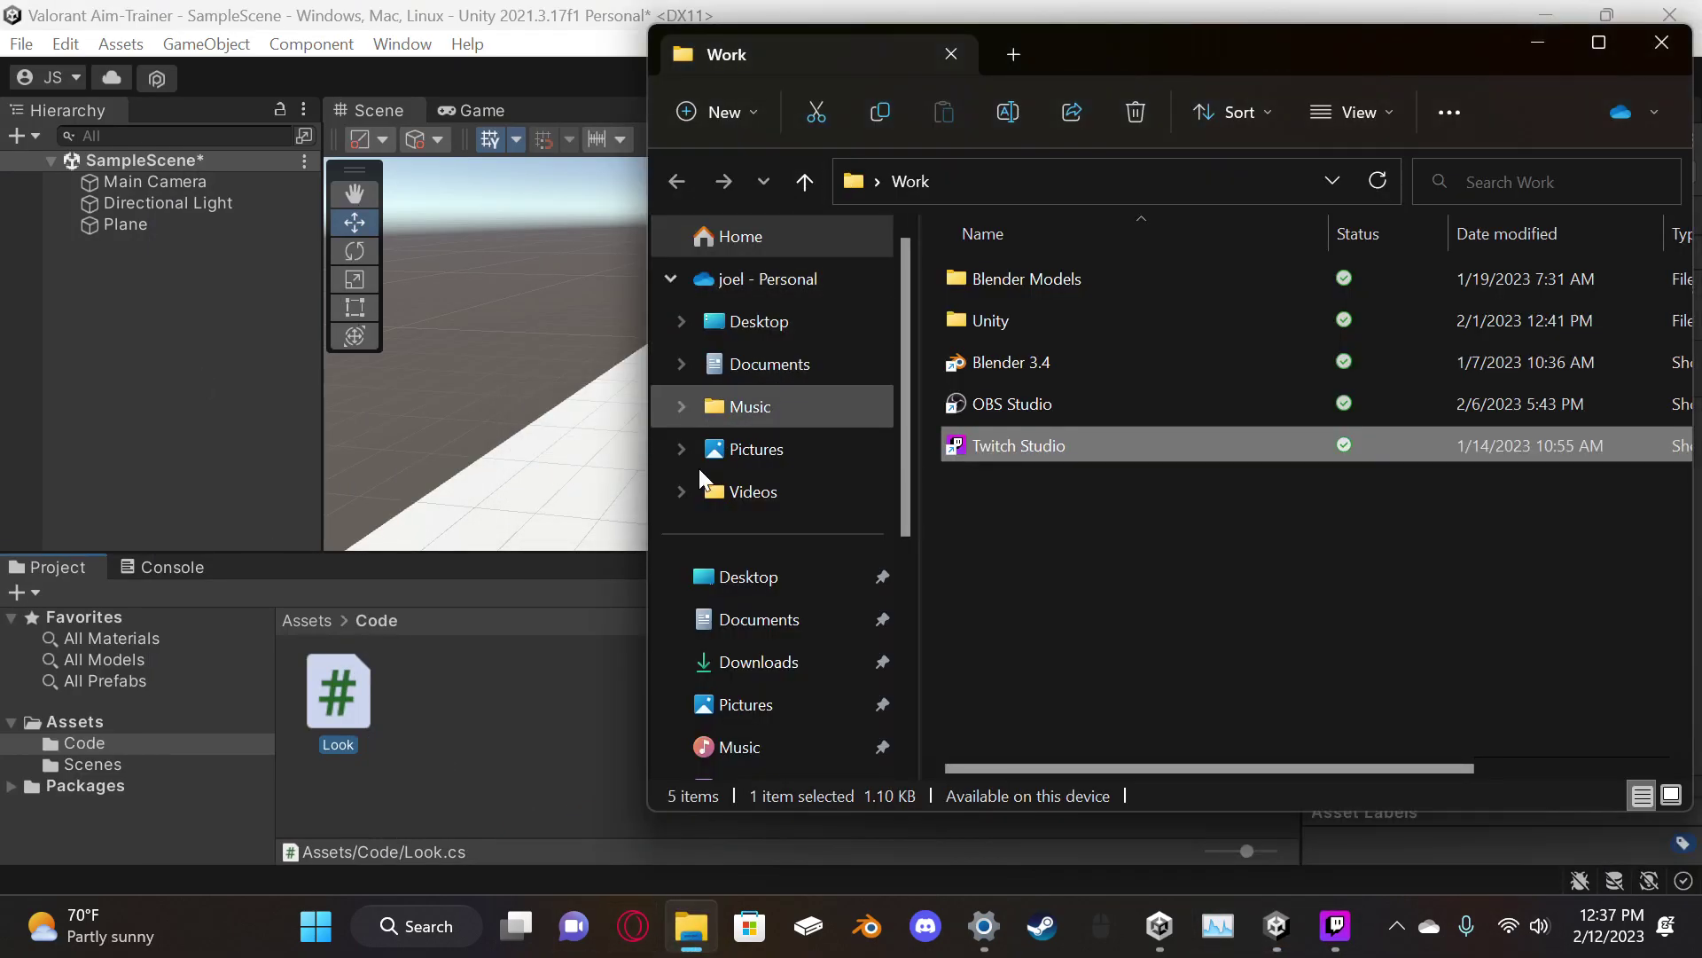
scroll(758, 497, down, 2)
scroll(764, 493, down, 3)
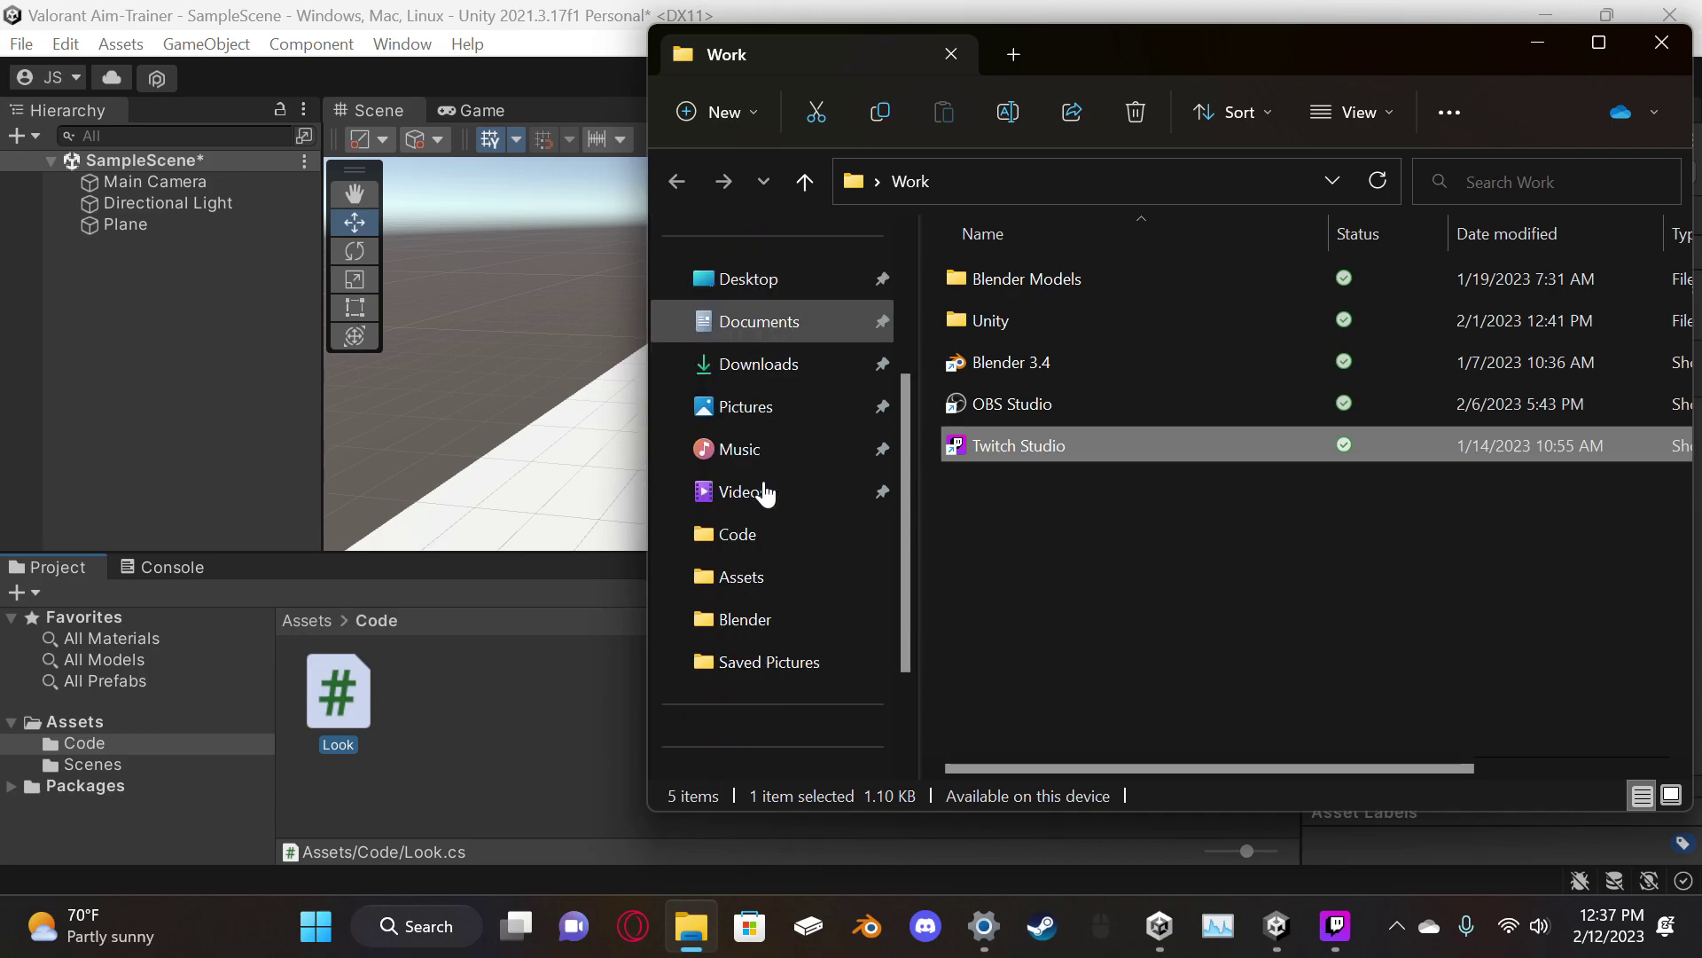
scroll(761, 494, down, 3)
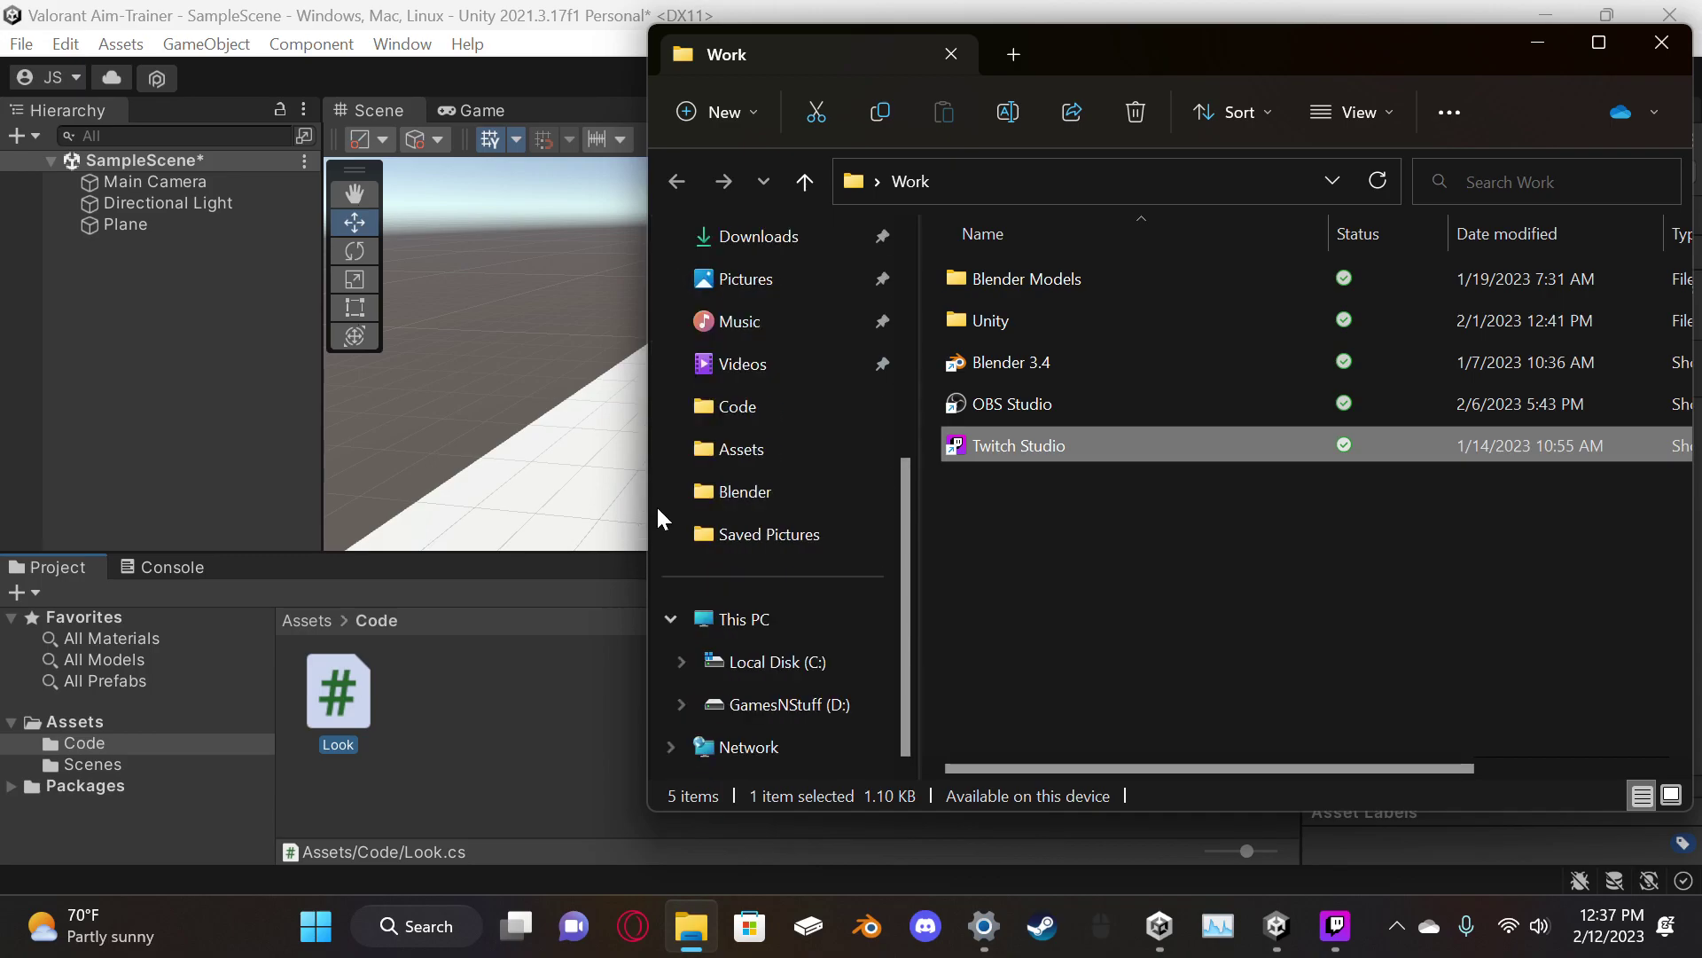
click(781, 704)
scroll(1100, 399, down, 3)
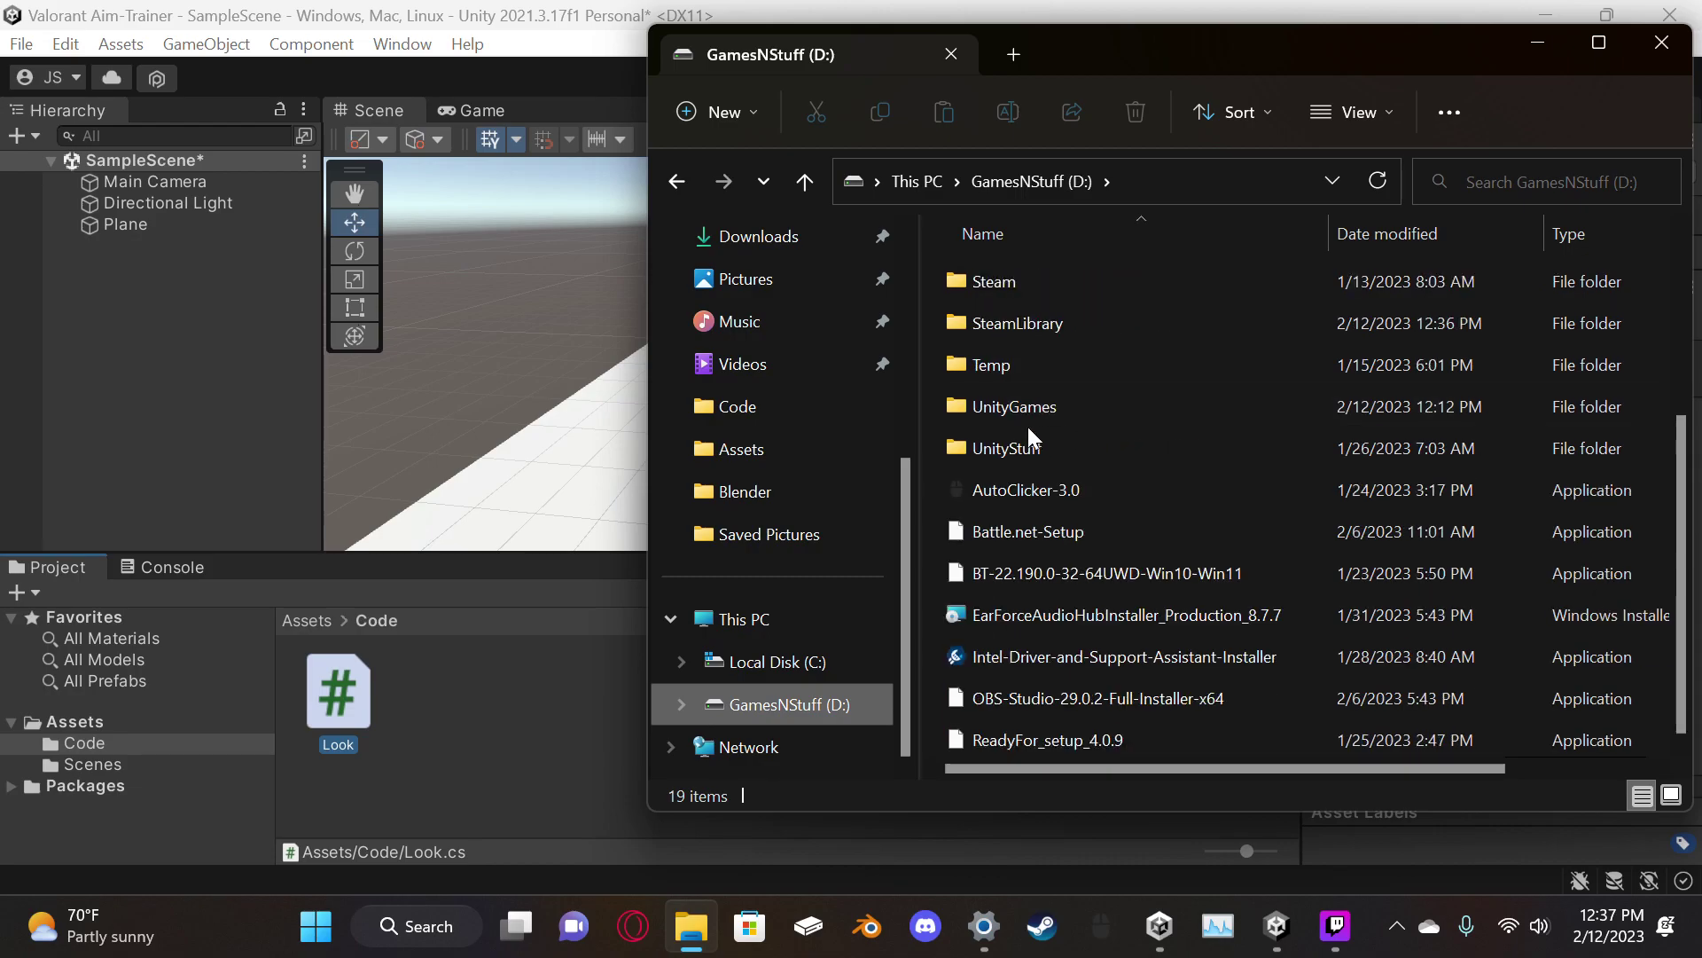
double_click(1206, 412)
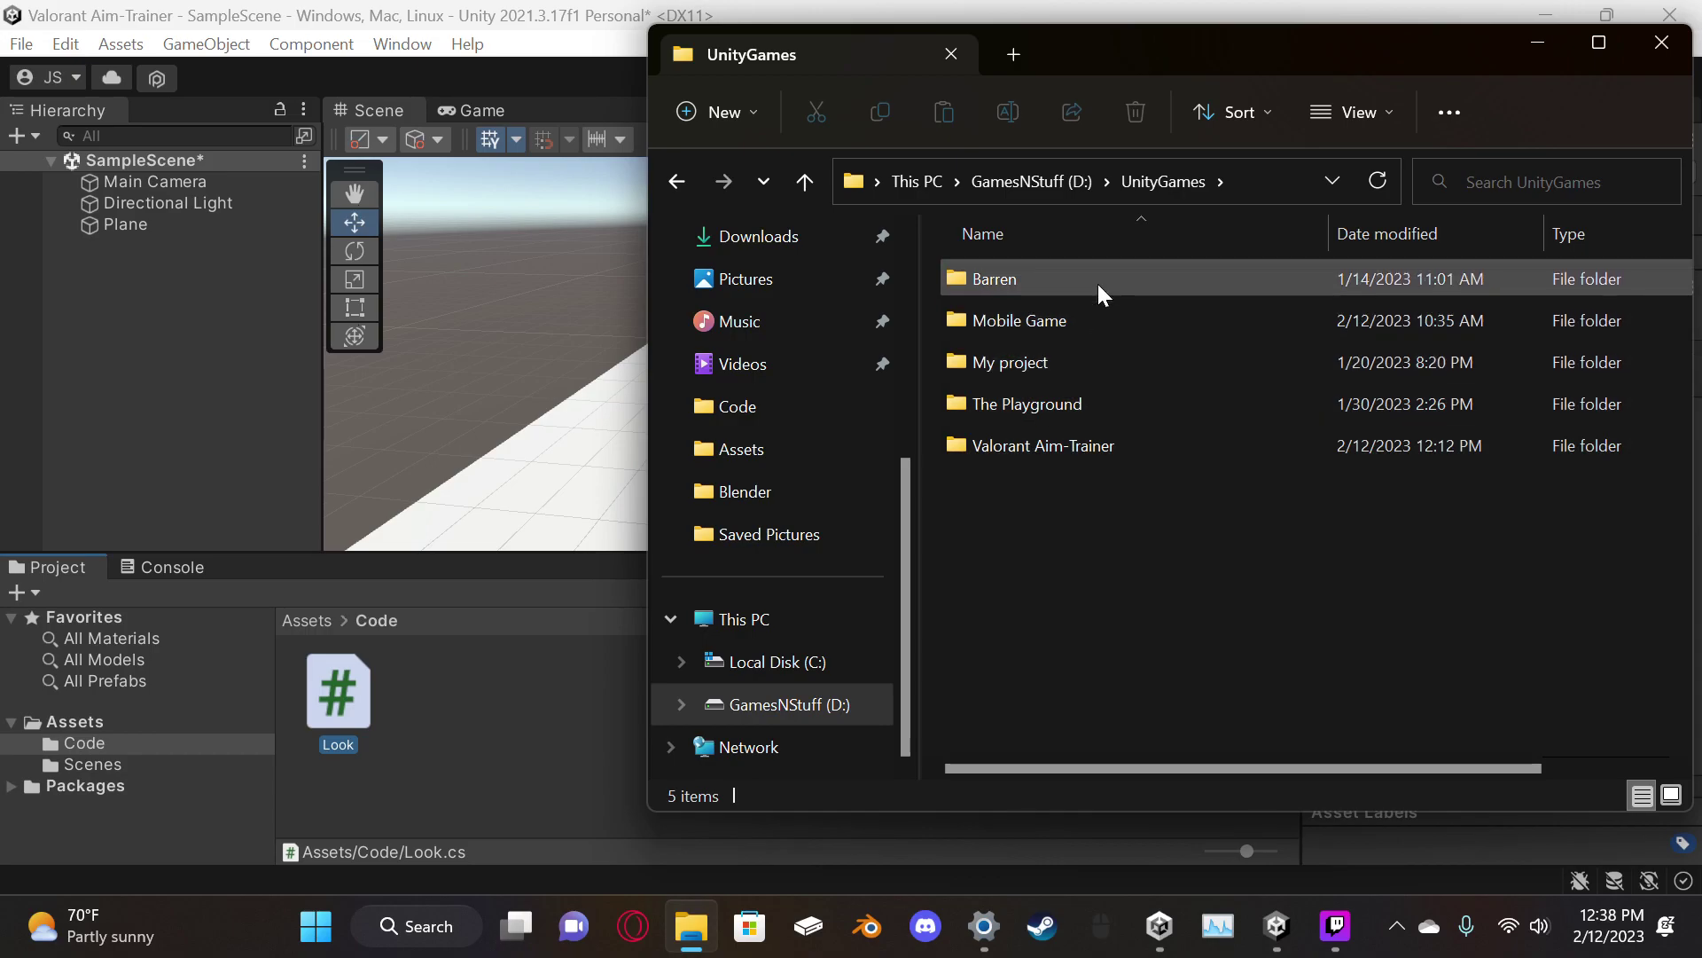
double_click(1103, 401)
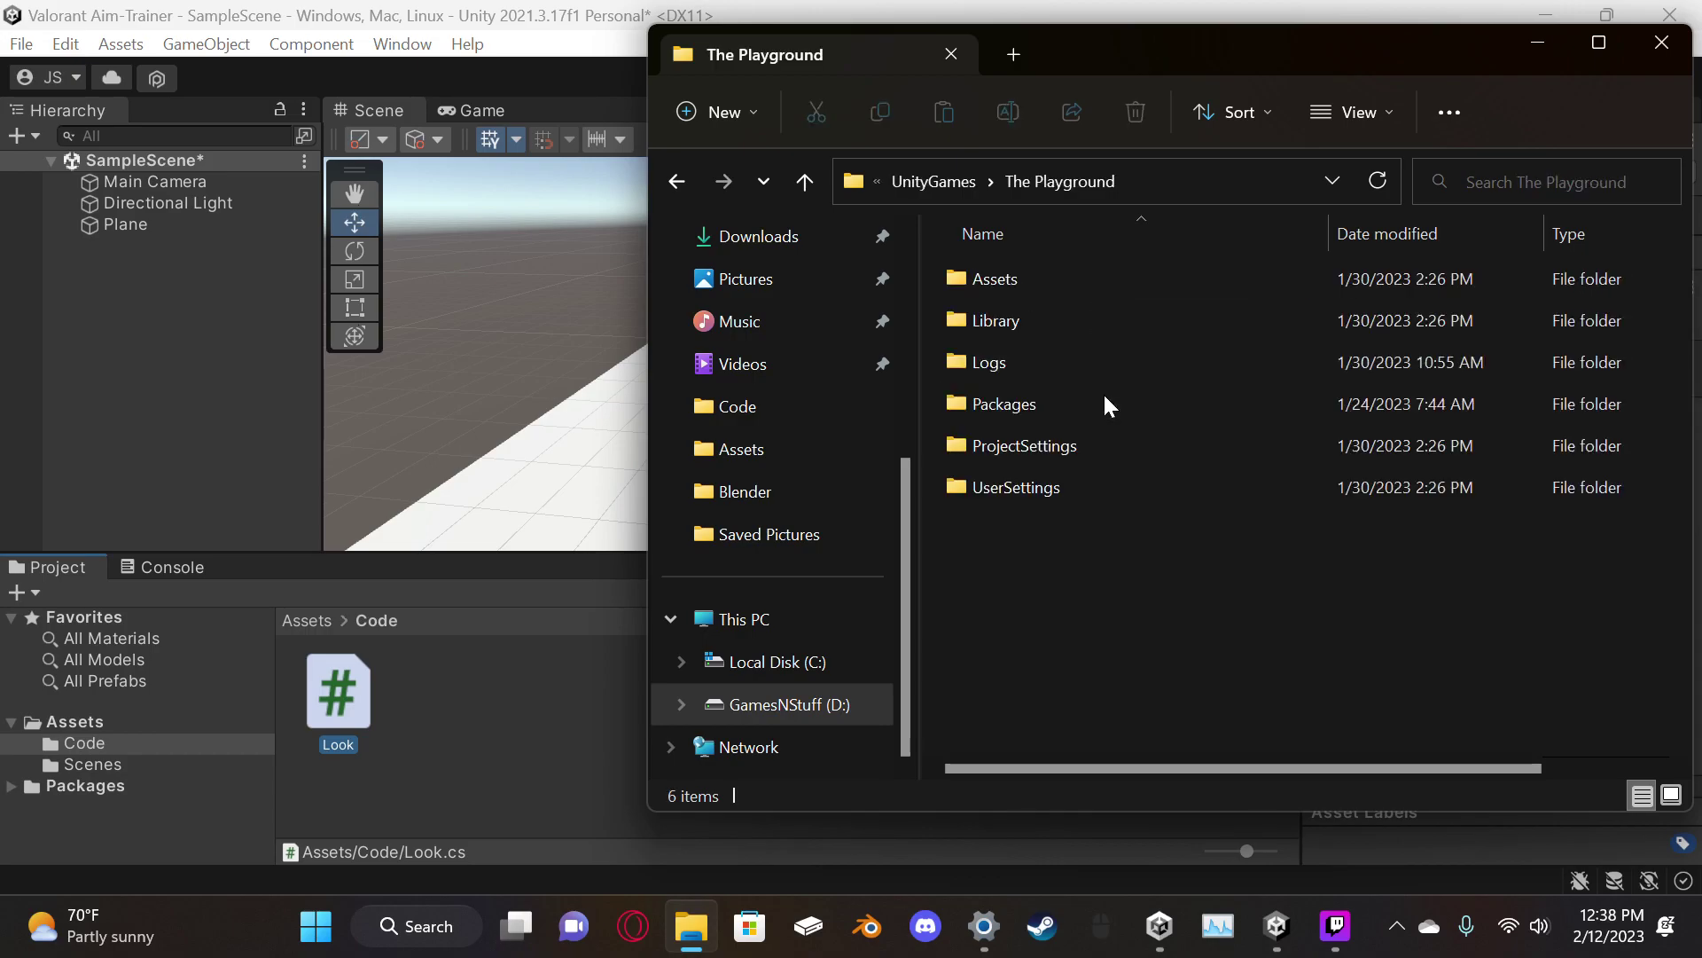
double_click(1087, 281)
double_click(1057, 364)
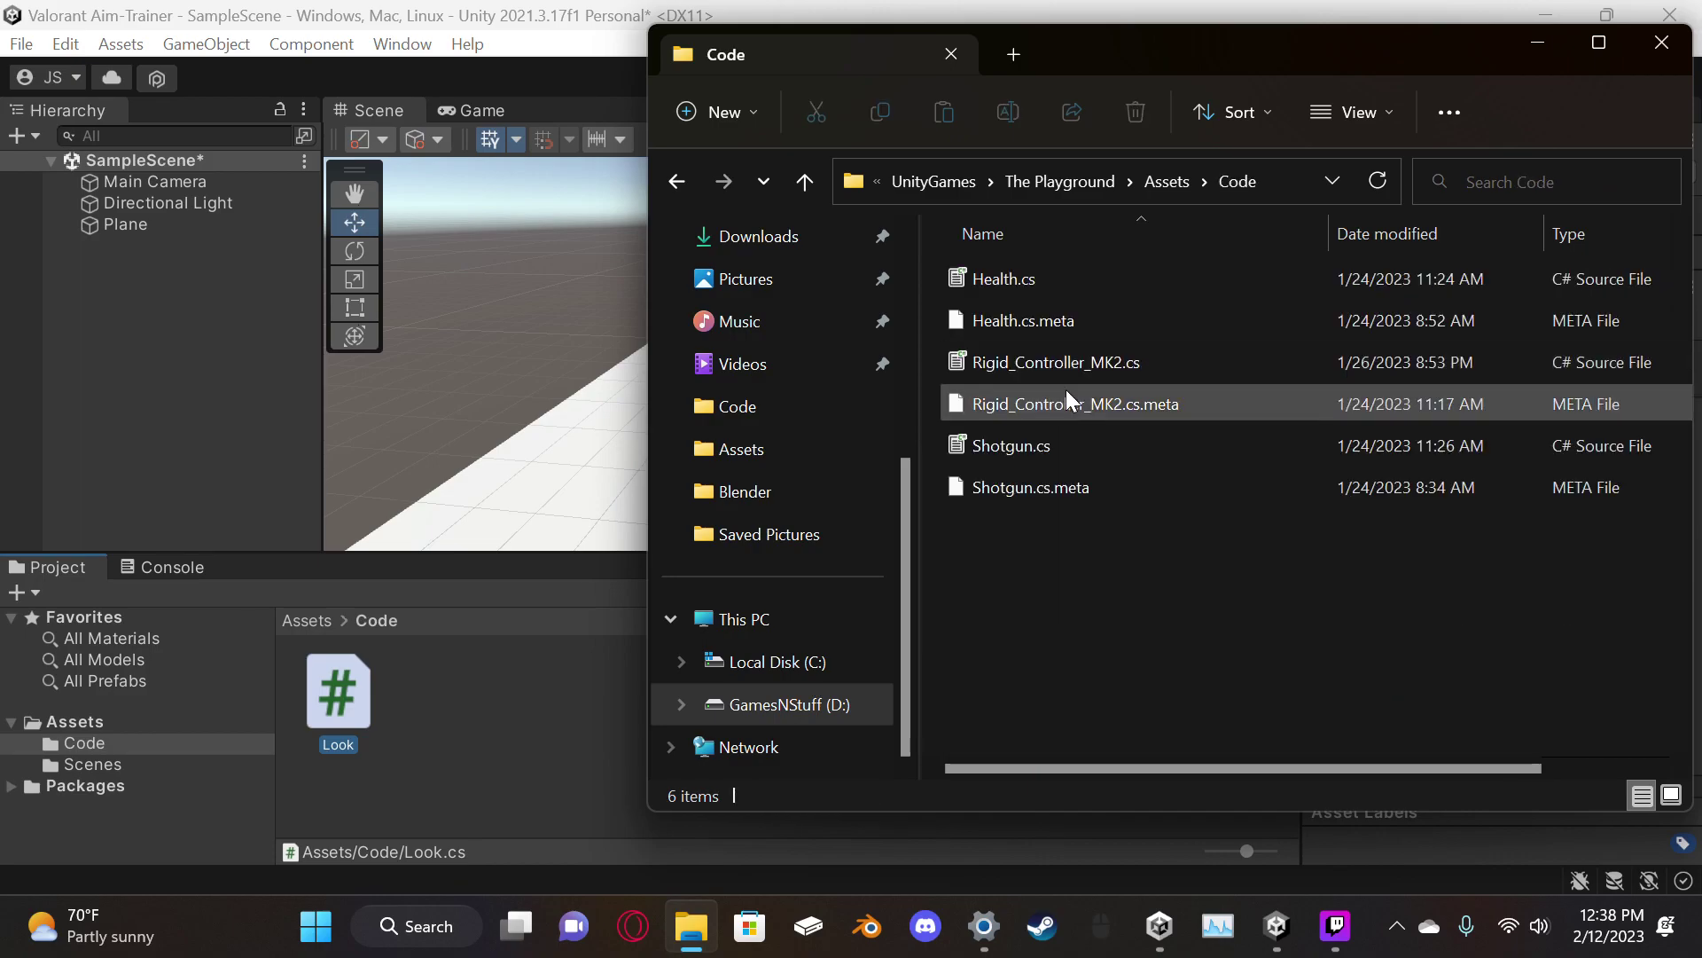
double_click(1096, 367)
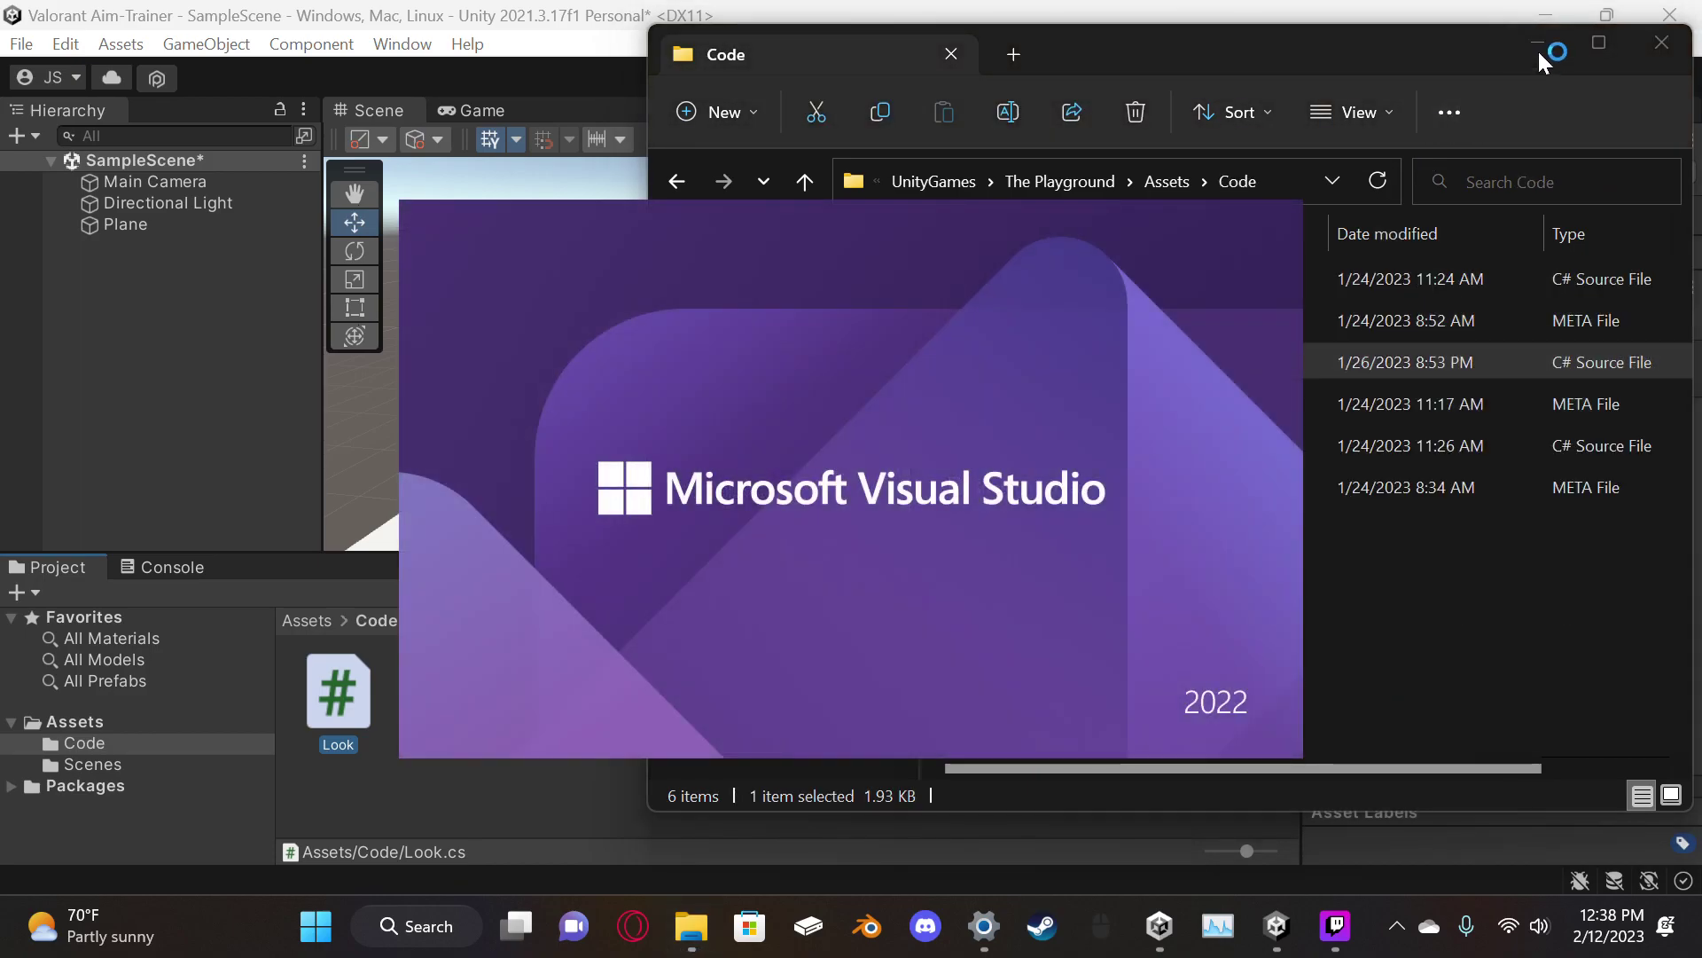
click(1537, 50)
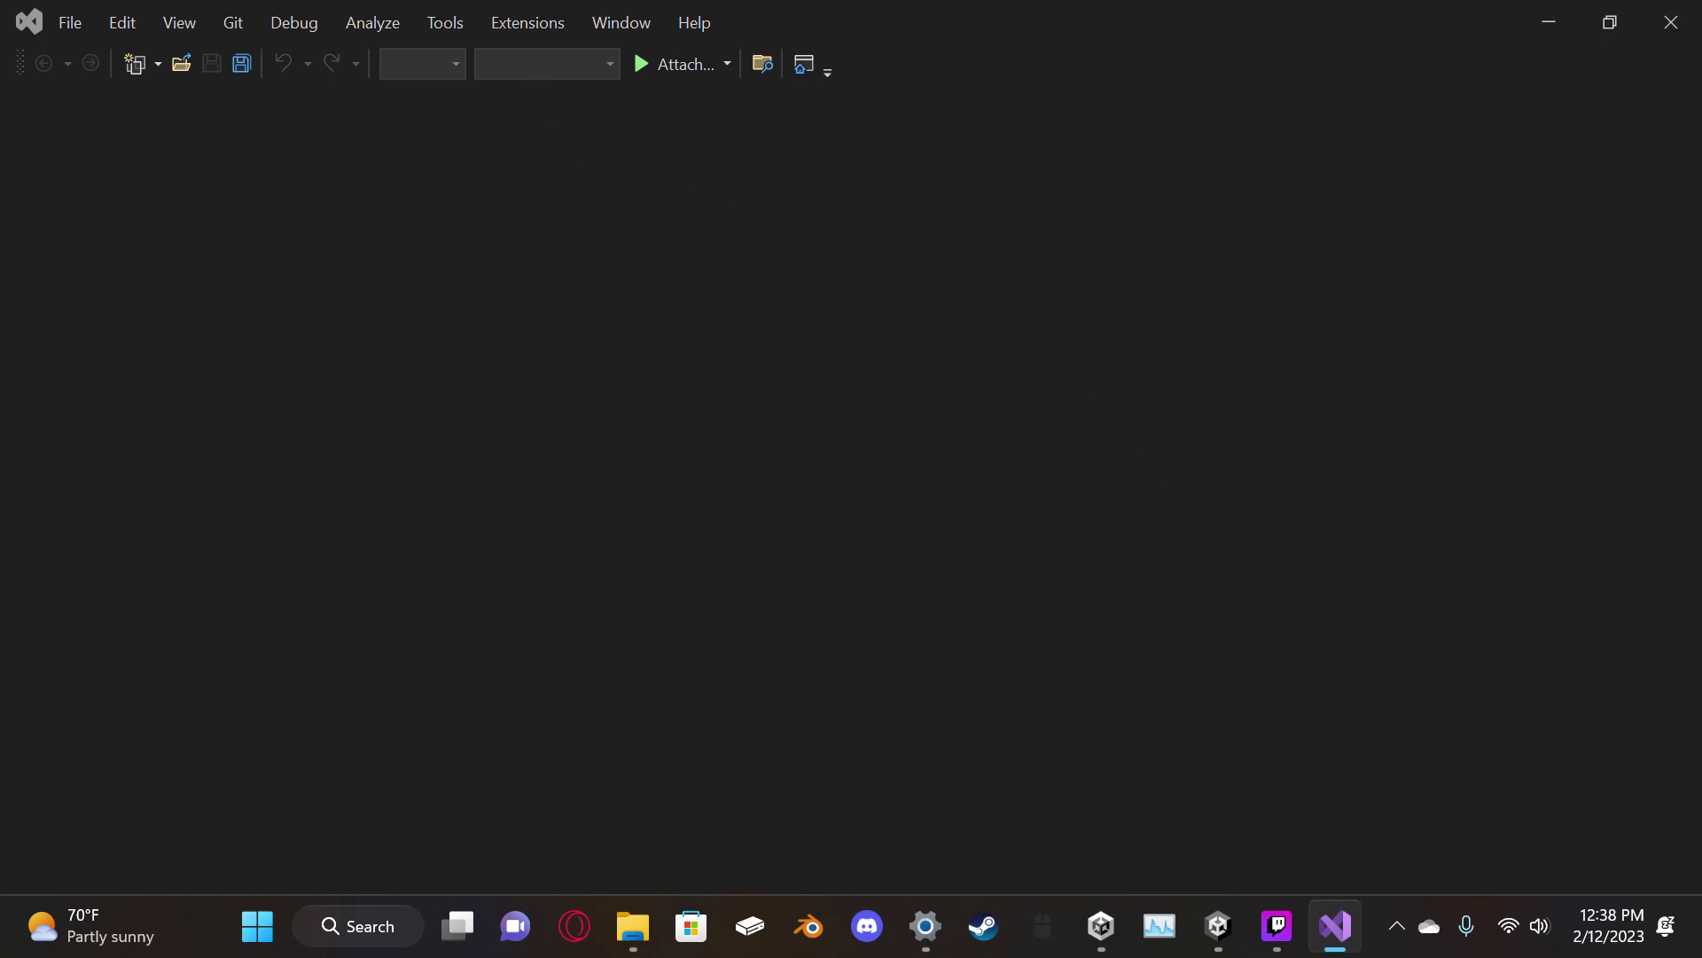
Select the Look() method in Rigid_Controller_MK2.cs for copying.
scroll(842, 488, down, 9)
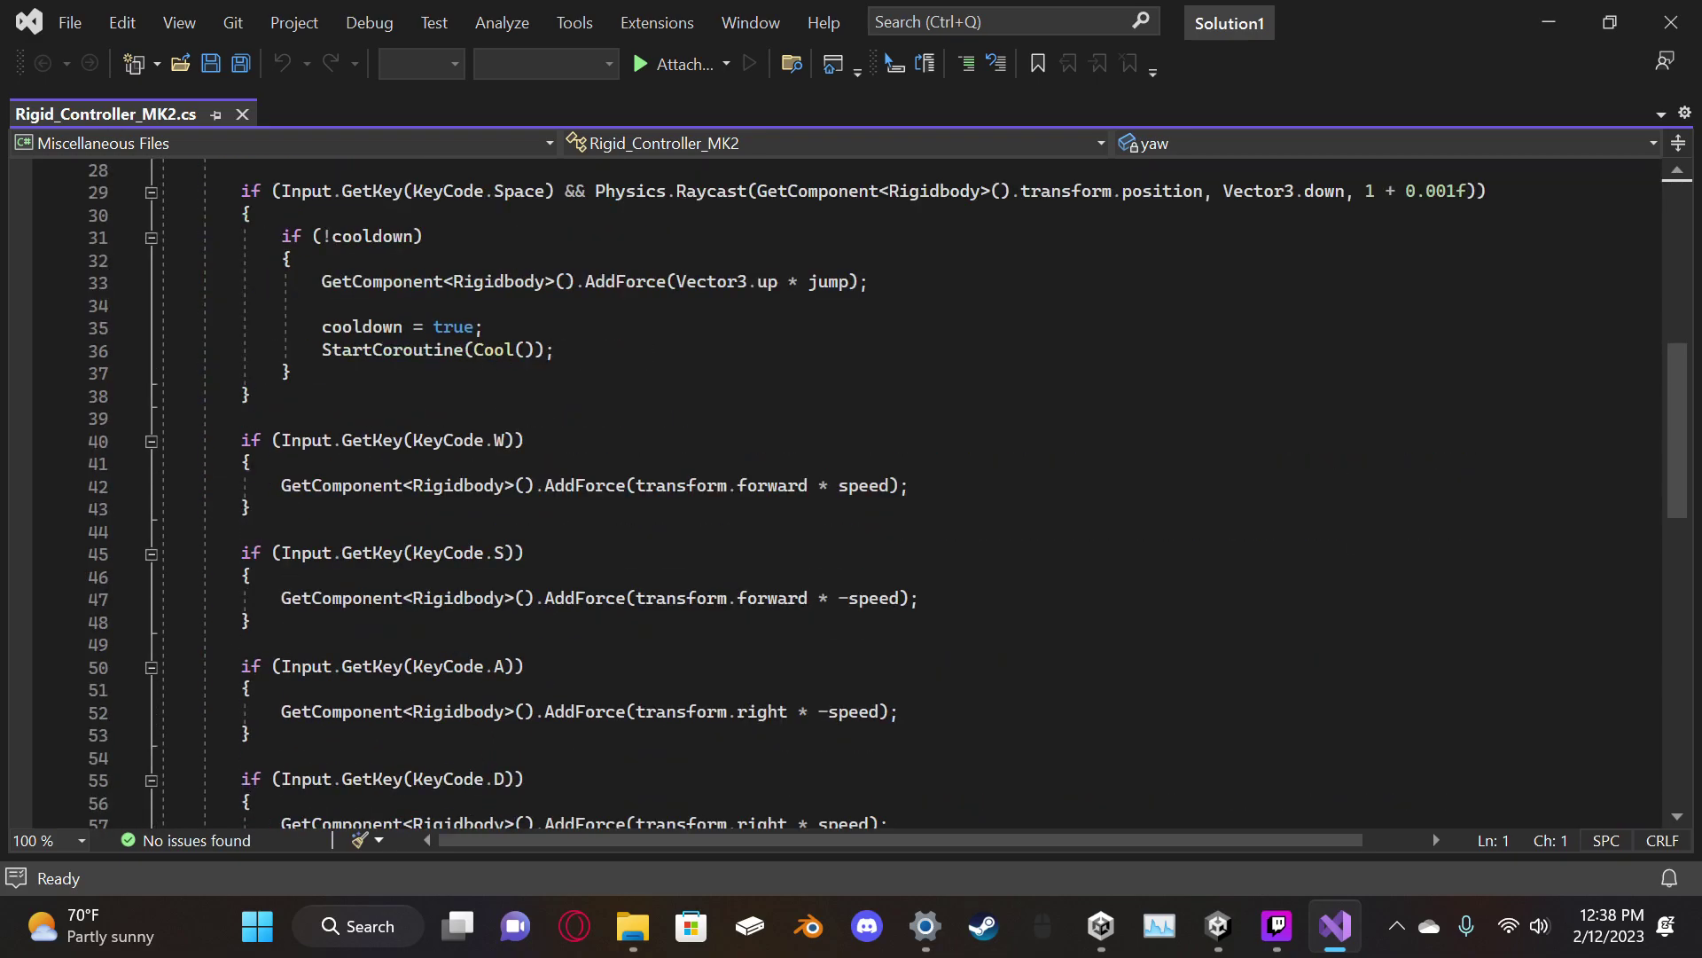
scroll(842, 488, down, 11)
scroll(842, 488, down, 2)
scroll(842, 488, up, 4)
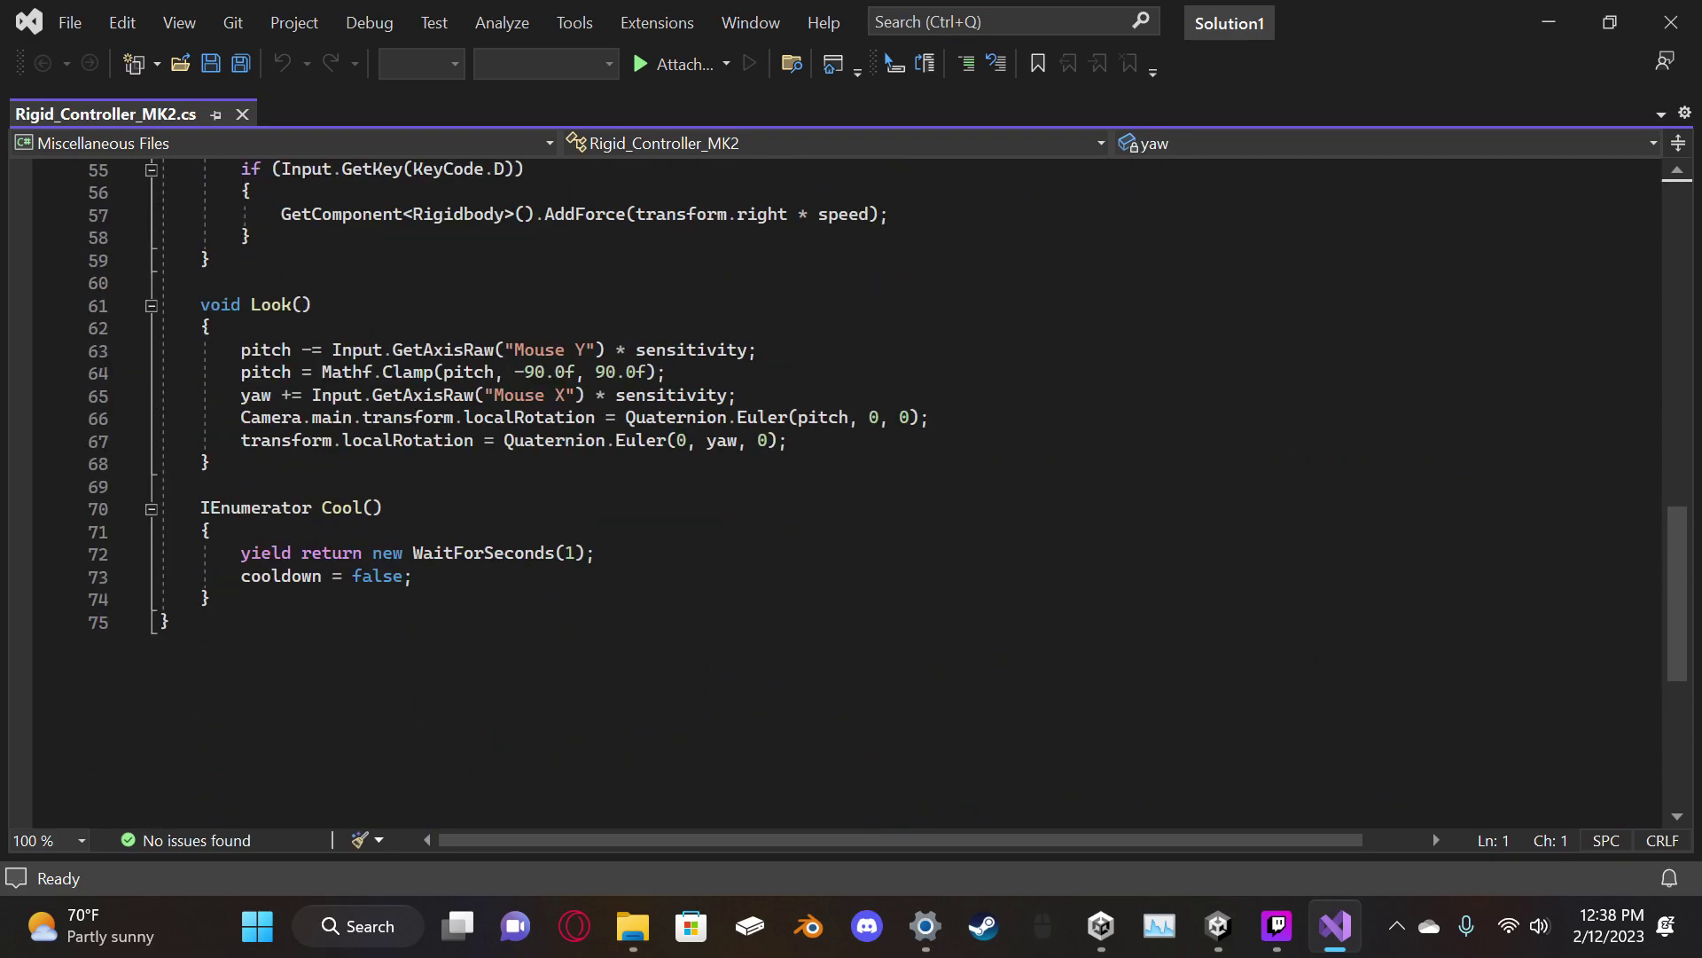
drag(210, 462, 201, 304)
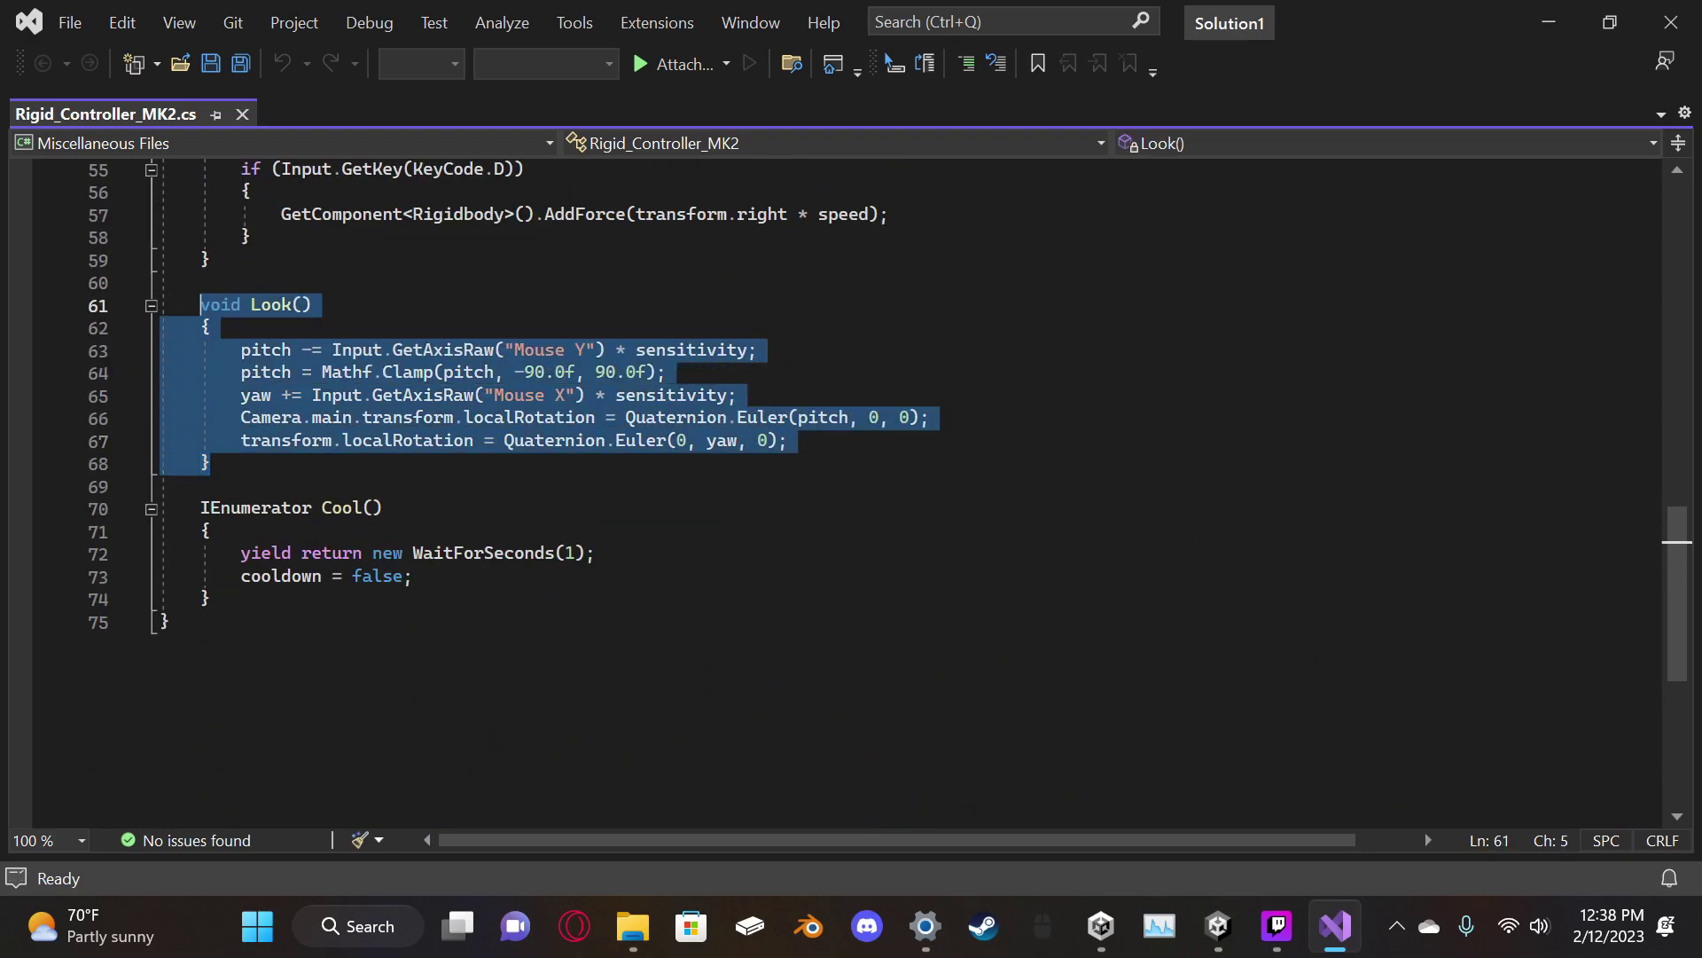
Check where Update() calls Look(), then open the Look script from Unity.
scroll(372, 353, up, 6)
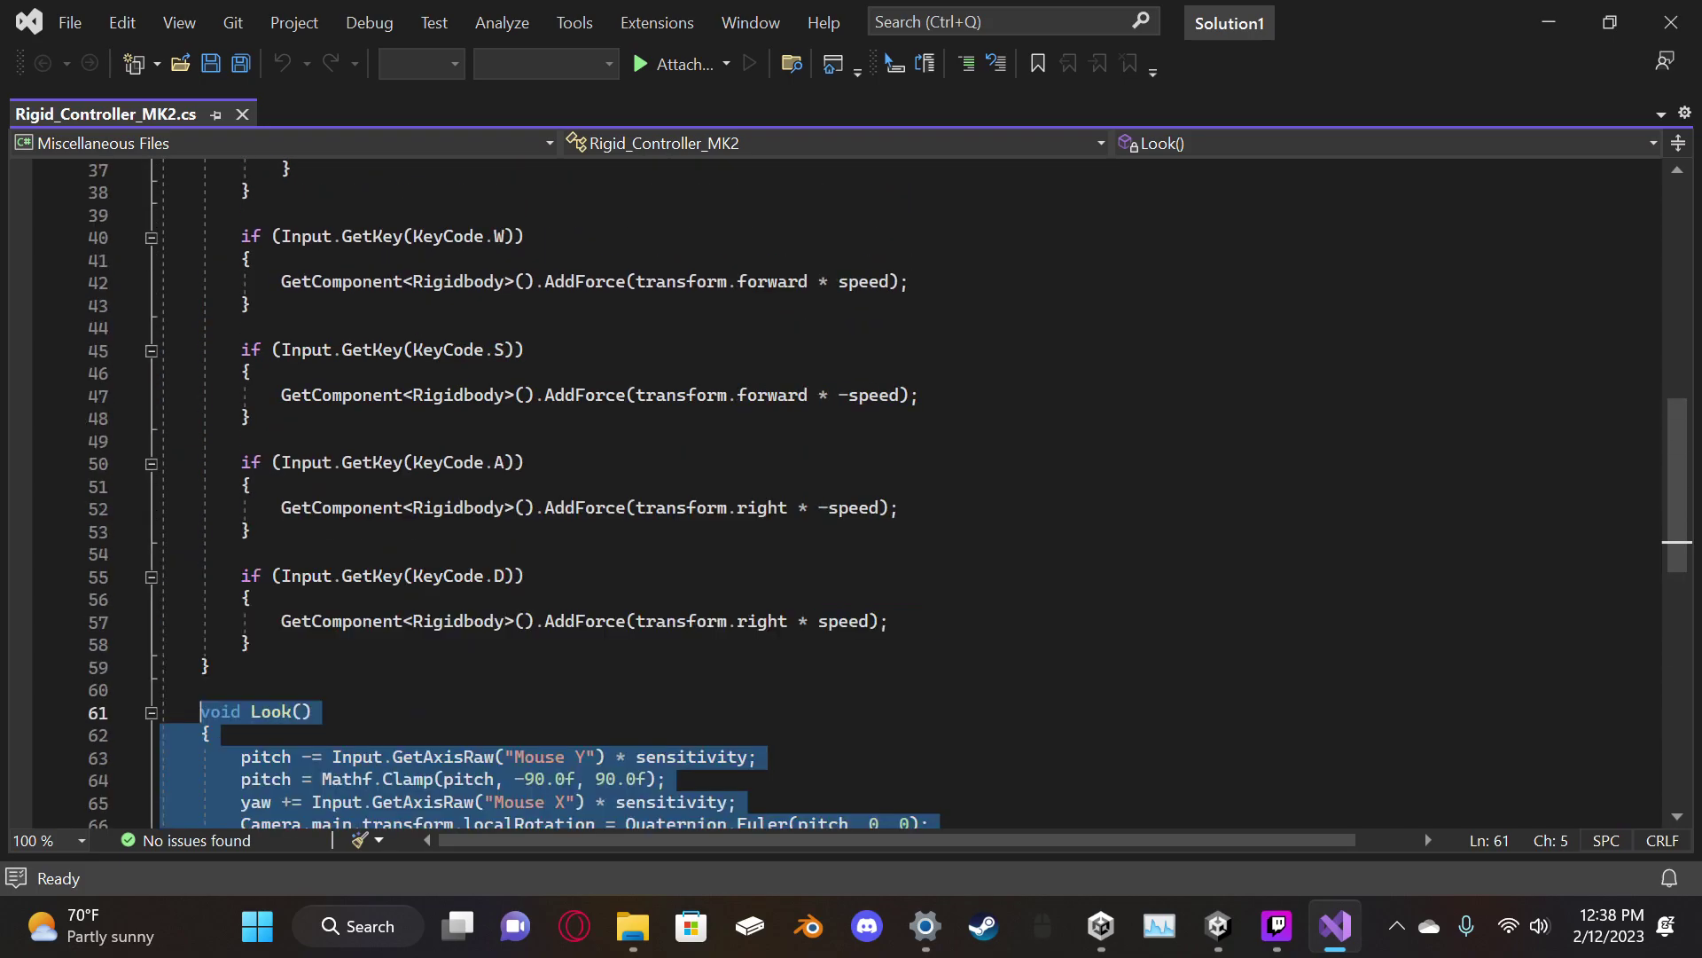
scroll(372, 353, up, 2)
scroll(372, 353, up, 3)
scroll(372, 353, up, 3)
click(332, 440)
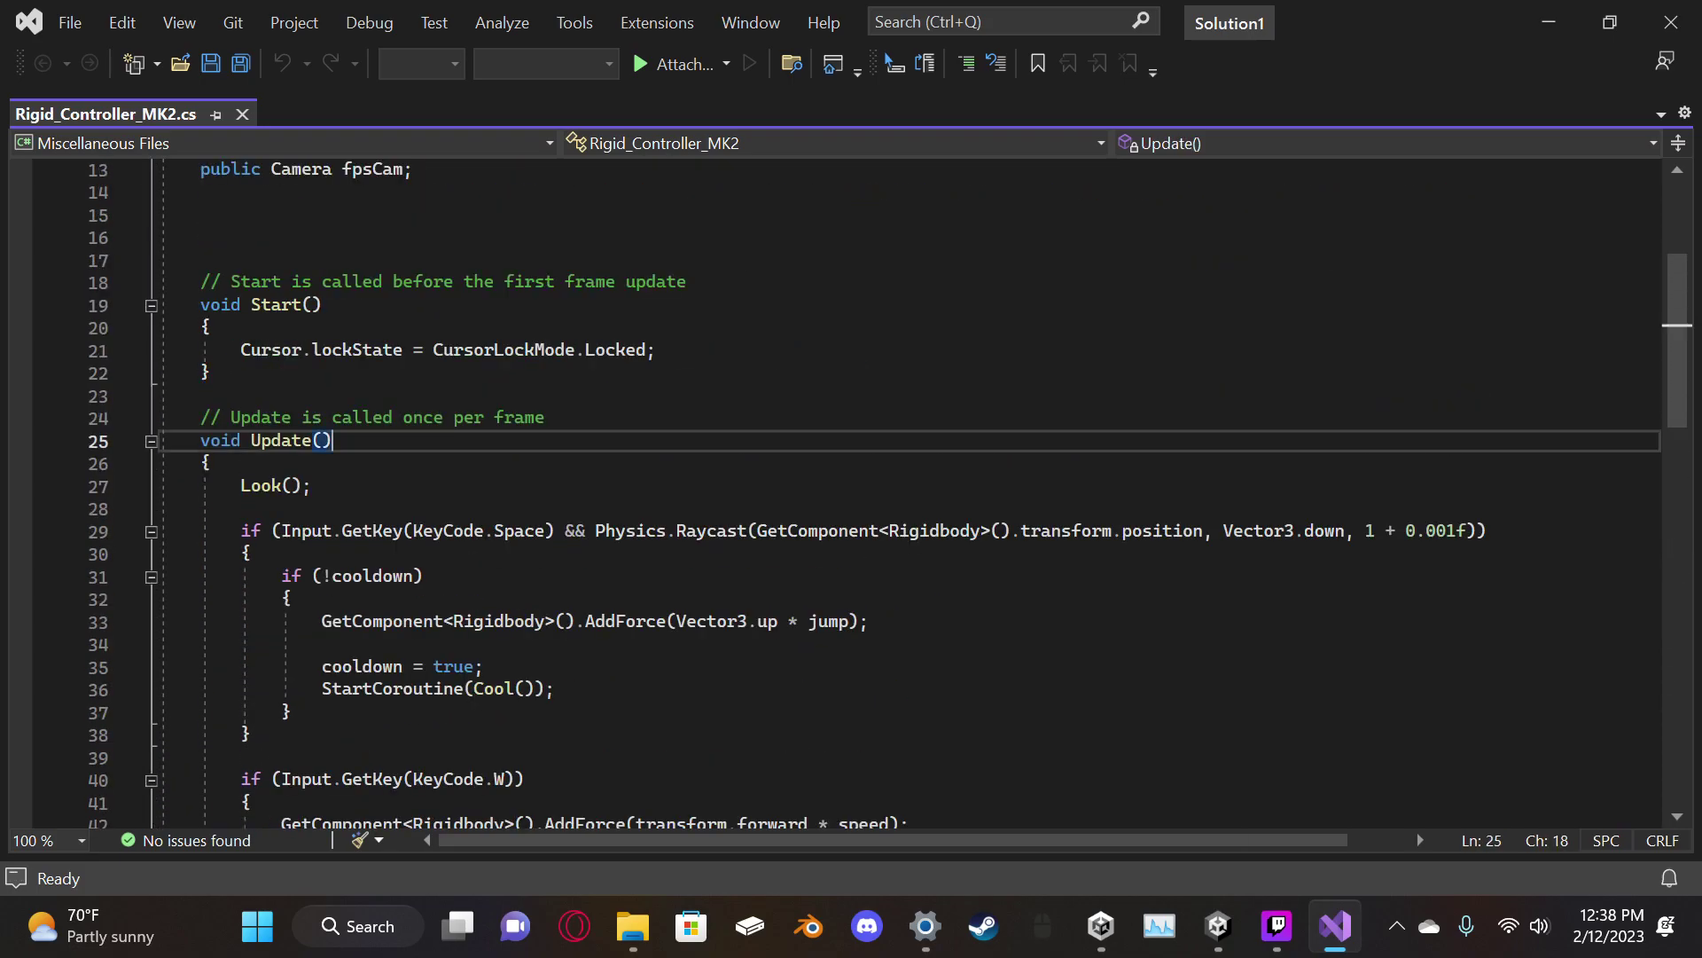
scroll(851, 488, up, 3)
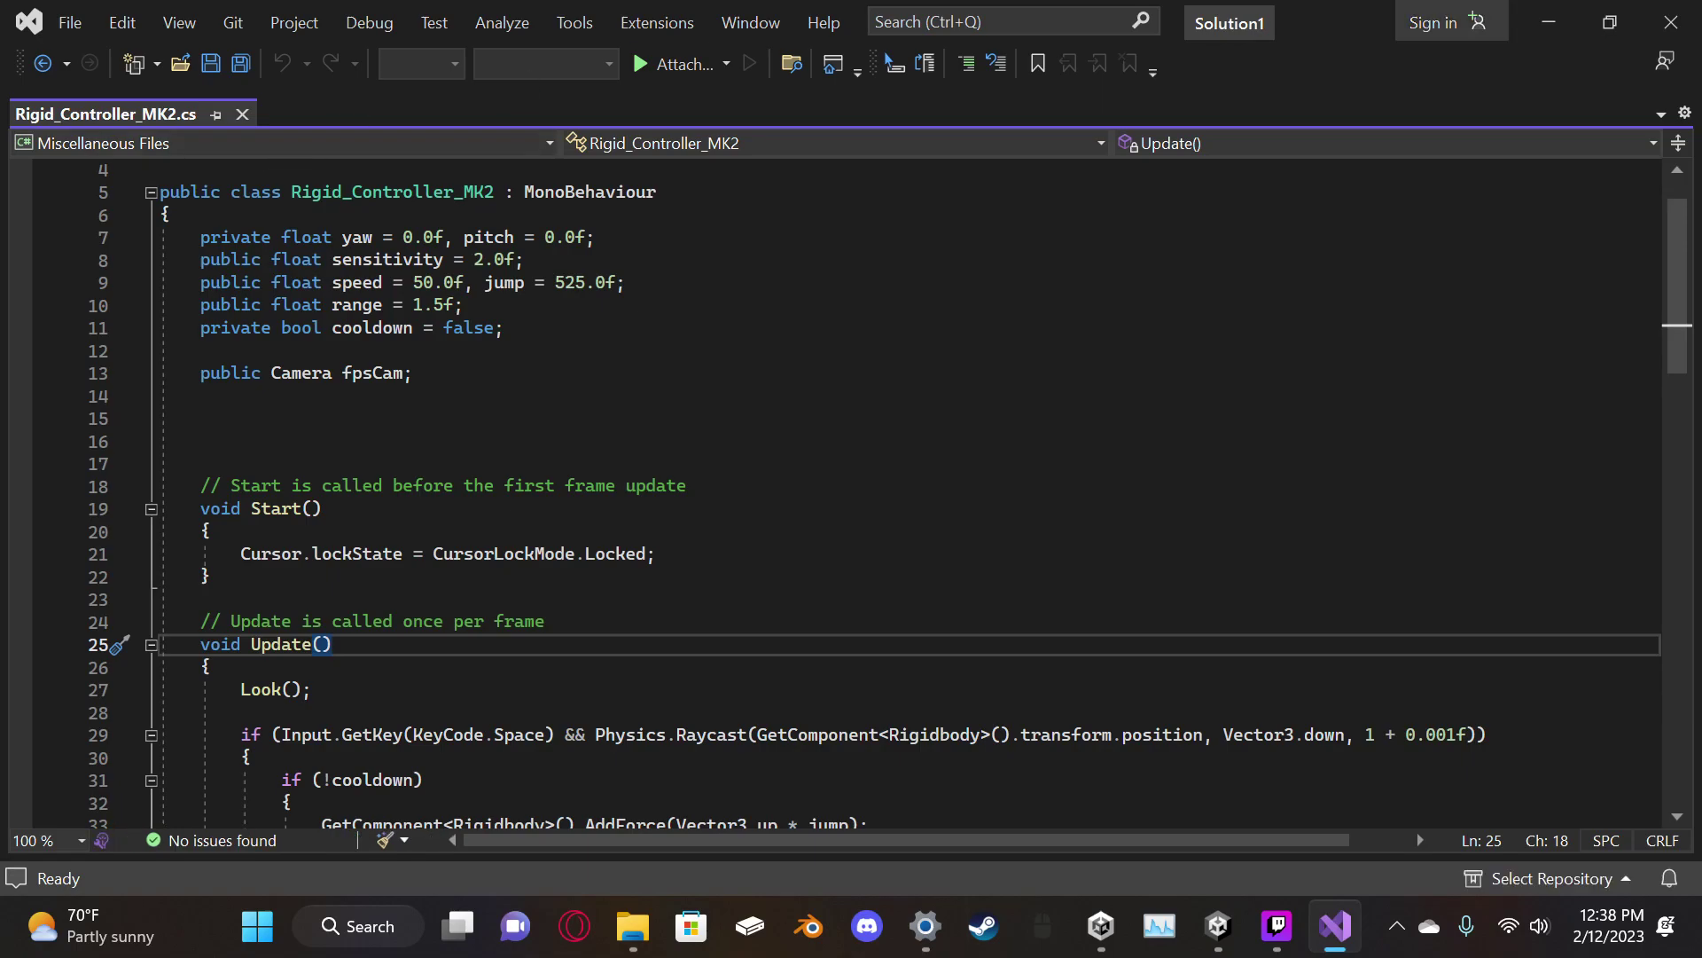
click(1549, 22)
double_click(336, 693)
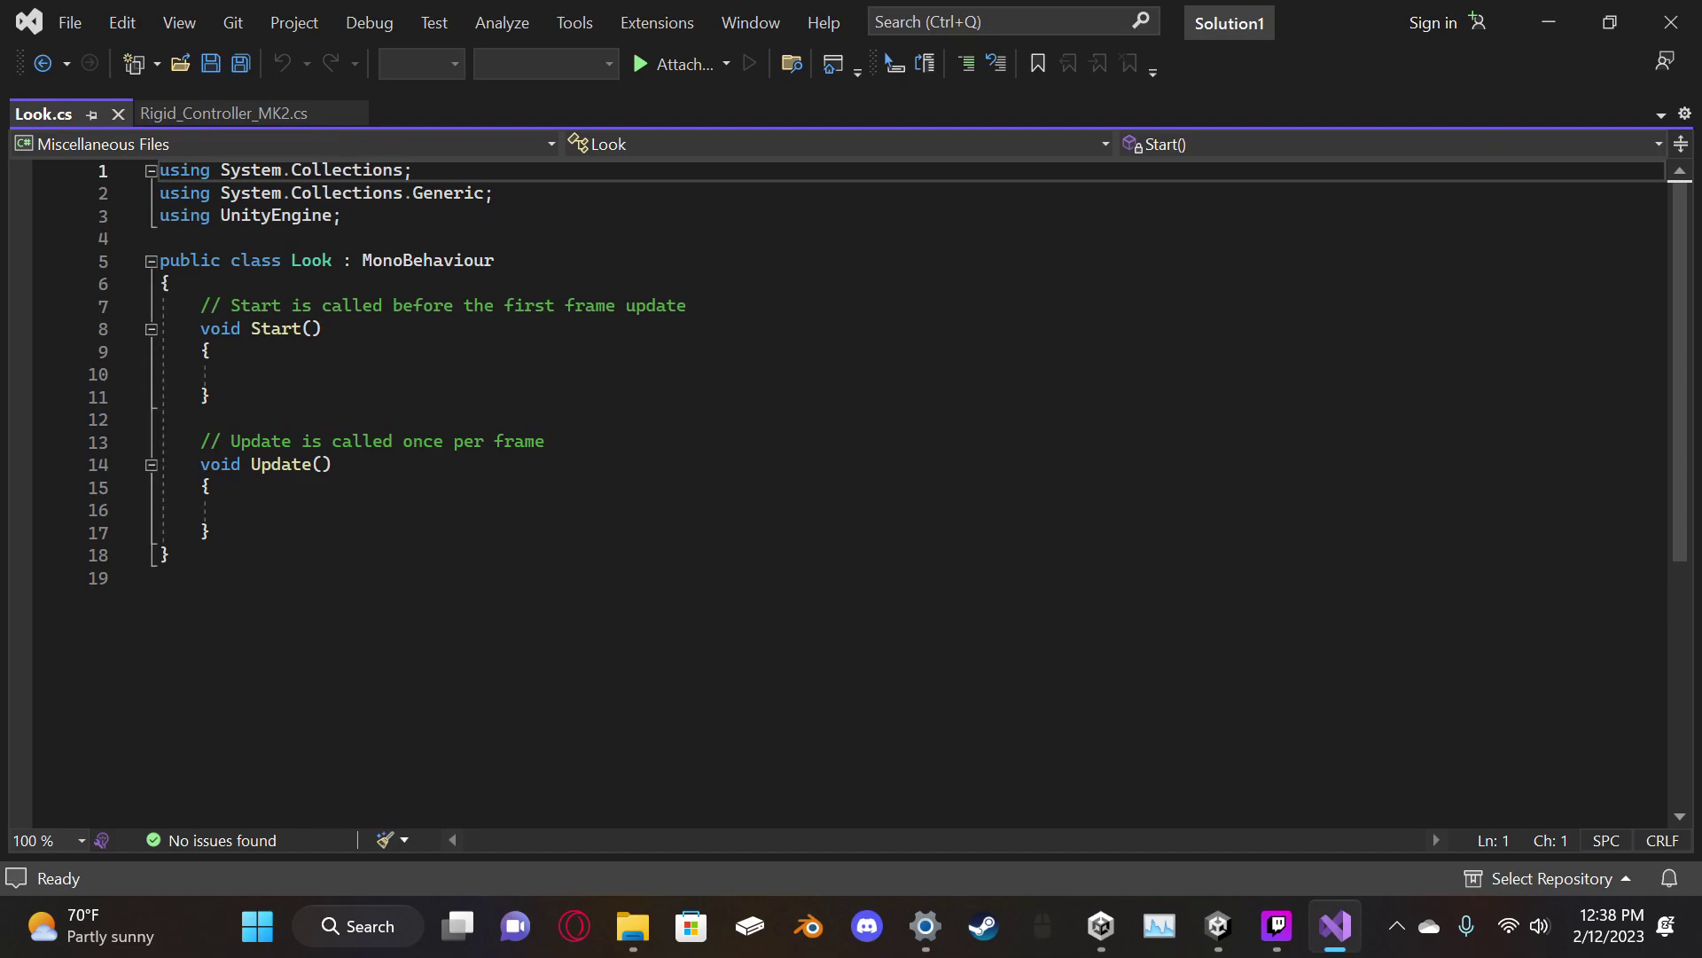
Paste the Look() code into Look.cs's Update() and delete the void Look() header.
click(241, 510)
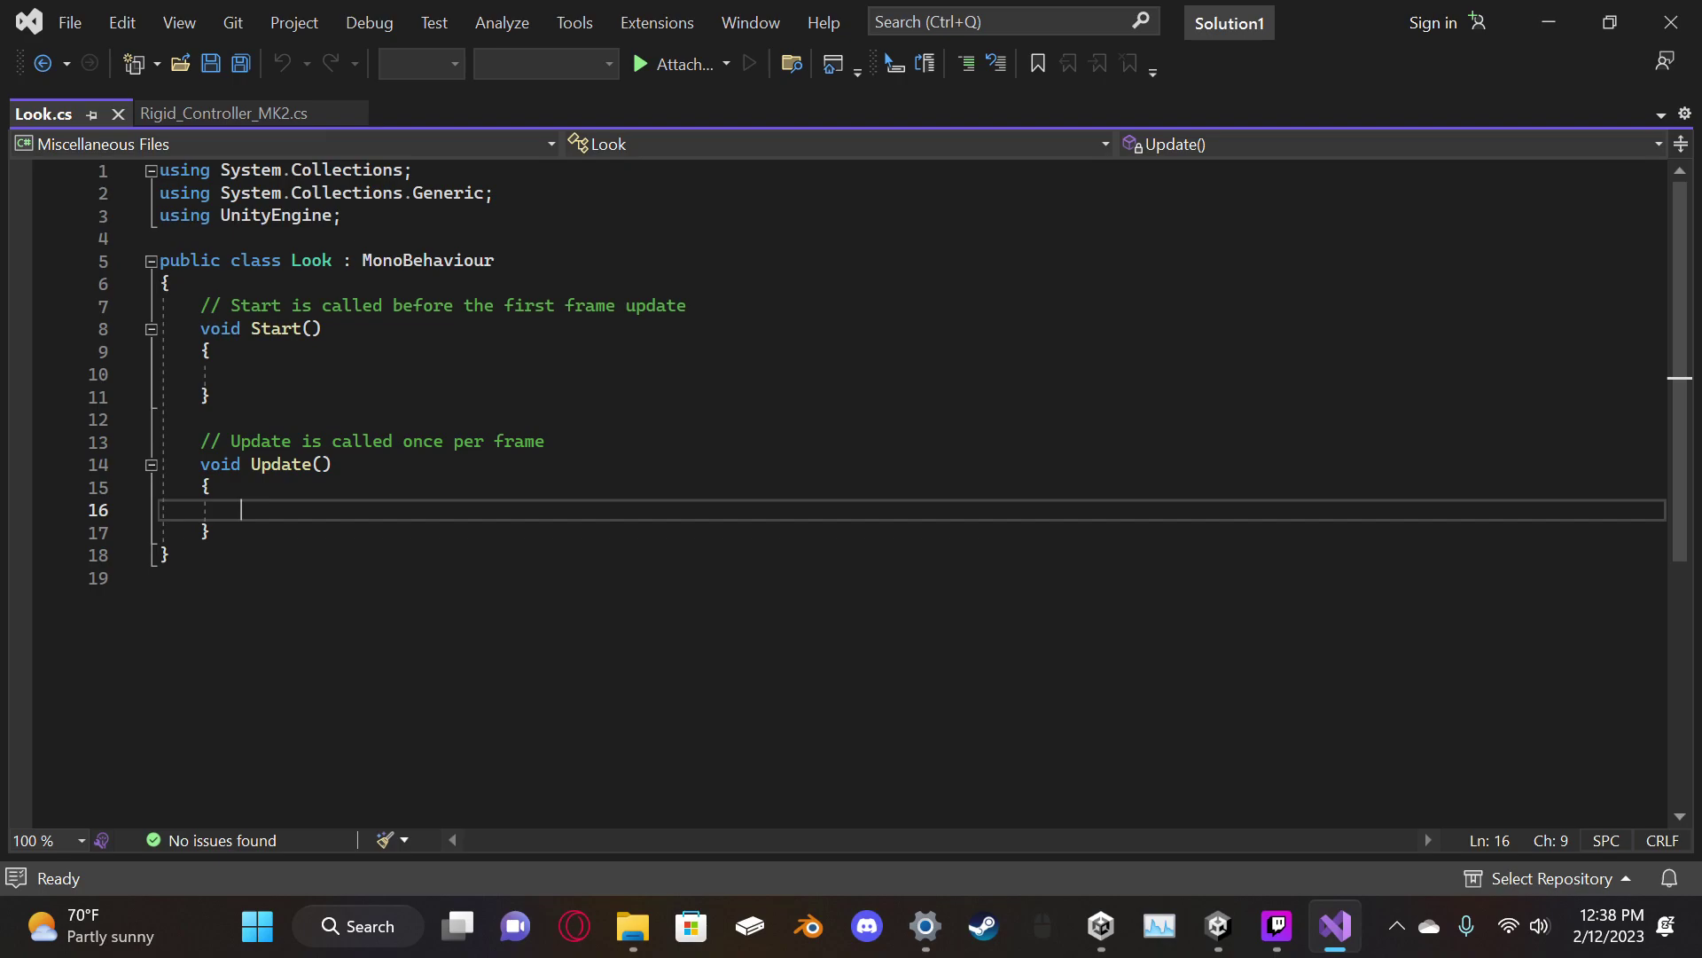
text(void Look()         {             pitch -= Input.GetAxisRaw("Mouse Y") * sensitivity;             pitch = Mathf.Clamp(pitch, -90.0f, 90.0f);             yaw += Input.GetAxisRaw("Mouse X") * sensitivity;             Camera.main.transform.localRotation = Quaternion.Euler(pitch, 0, 0);             transform.localRotation = Quaternion.Euler(0, yaw, 0);         })
key(Up)
key(Up)
key(Up)
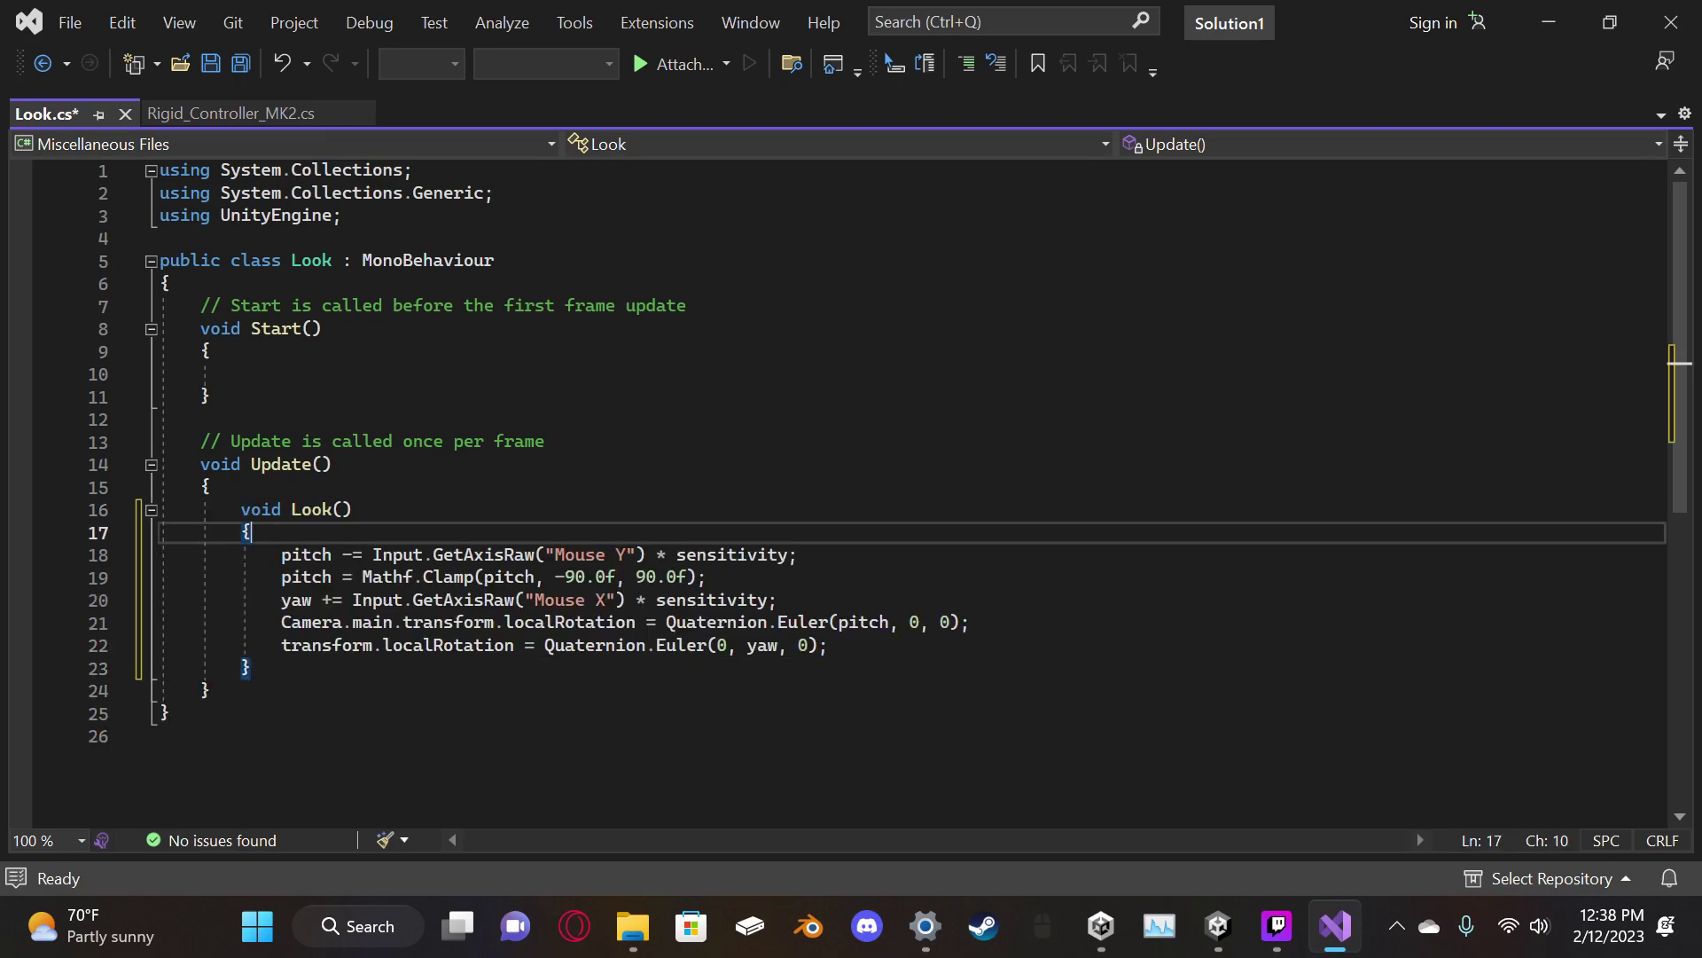
key(shift+Up)
key(shift+Home)
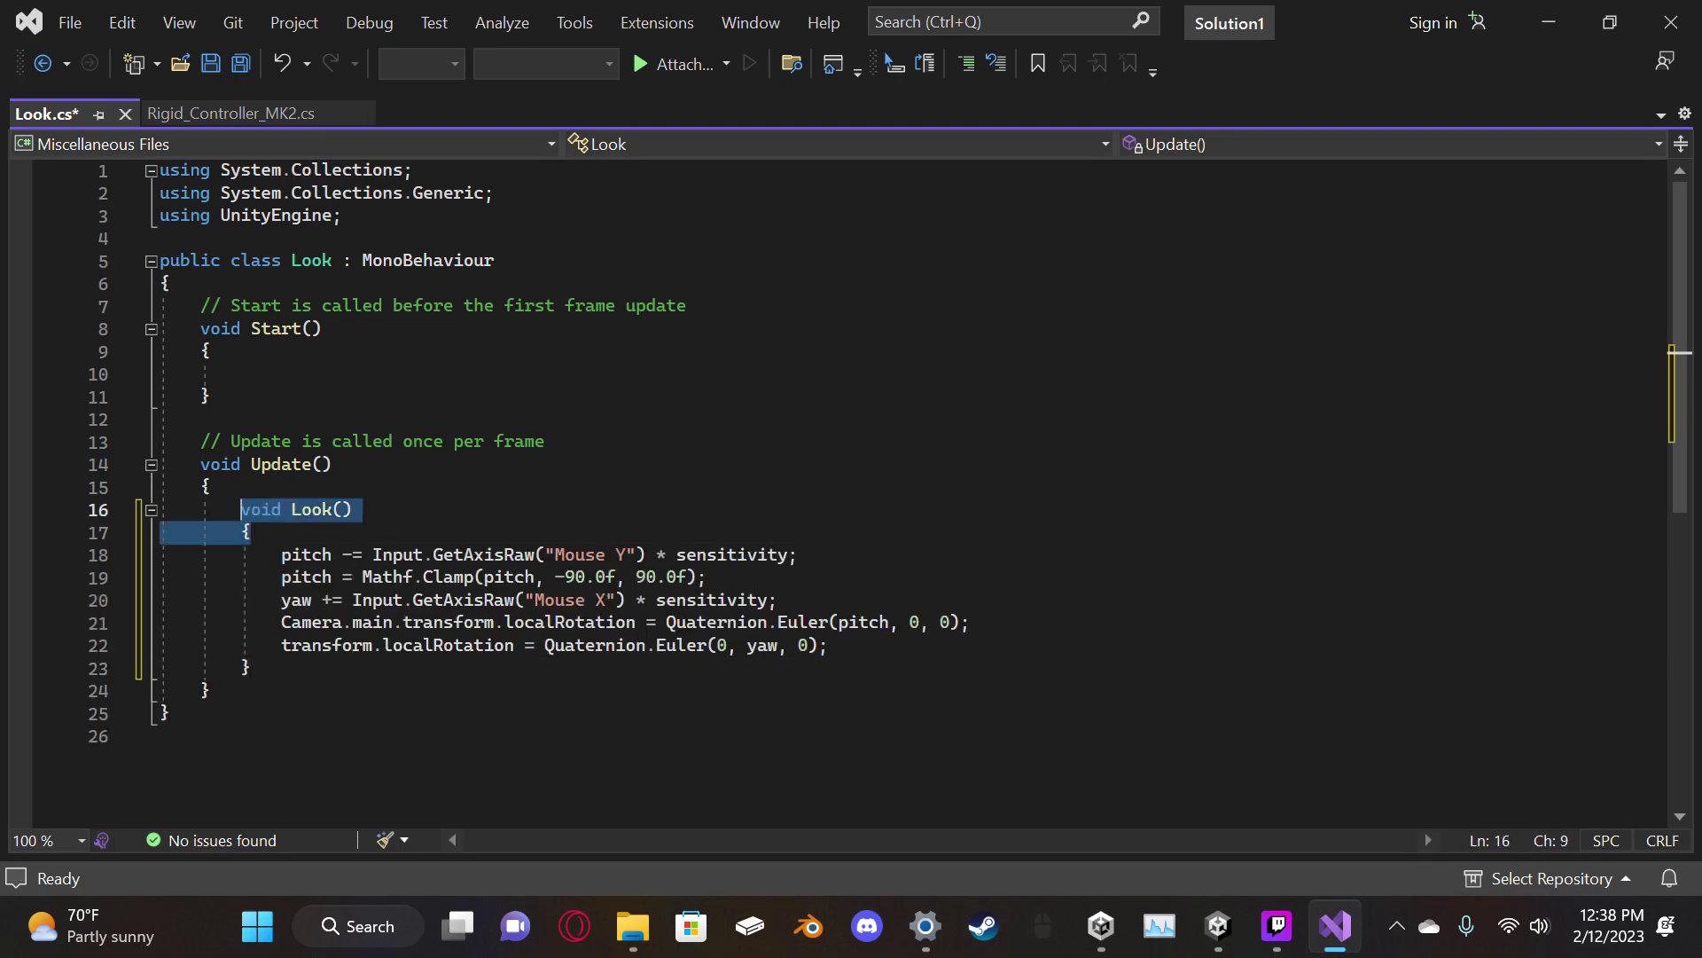
key(Delete)
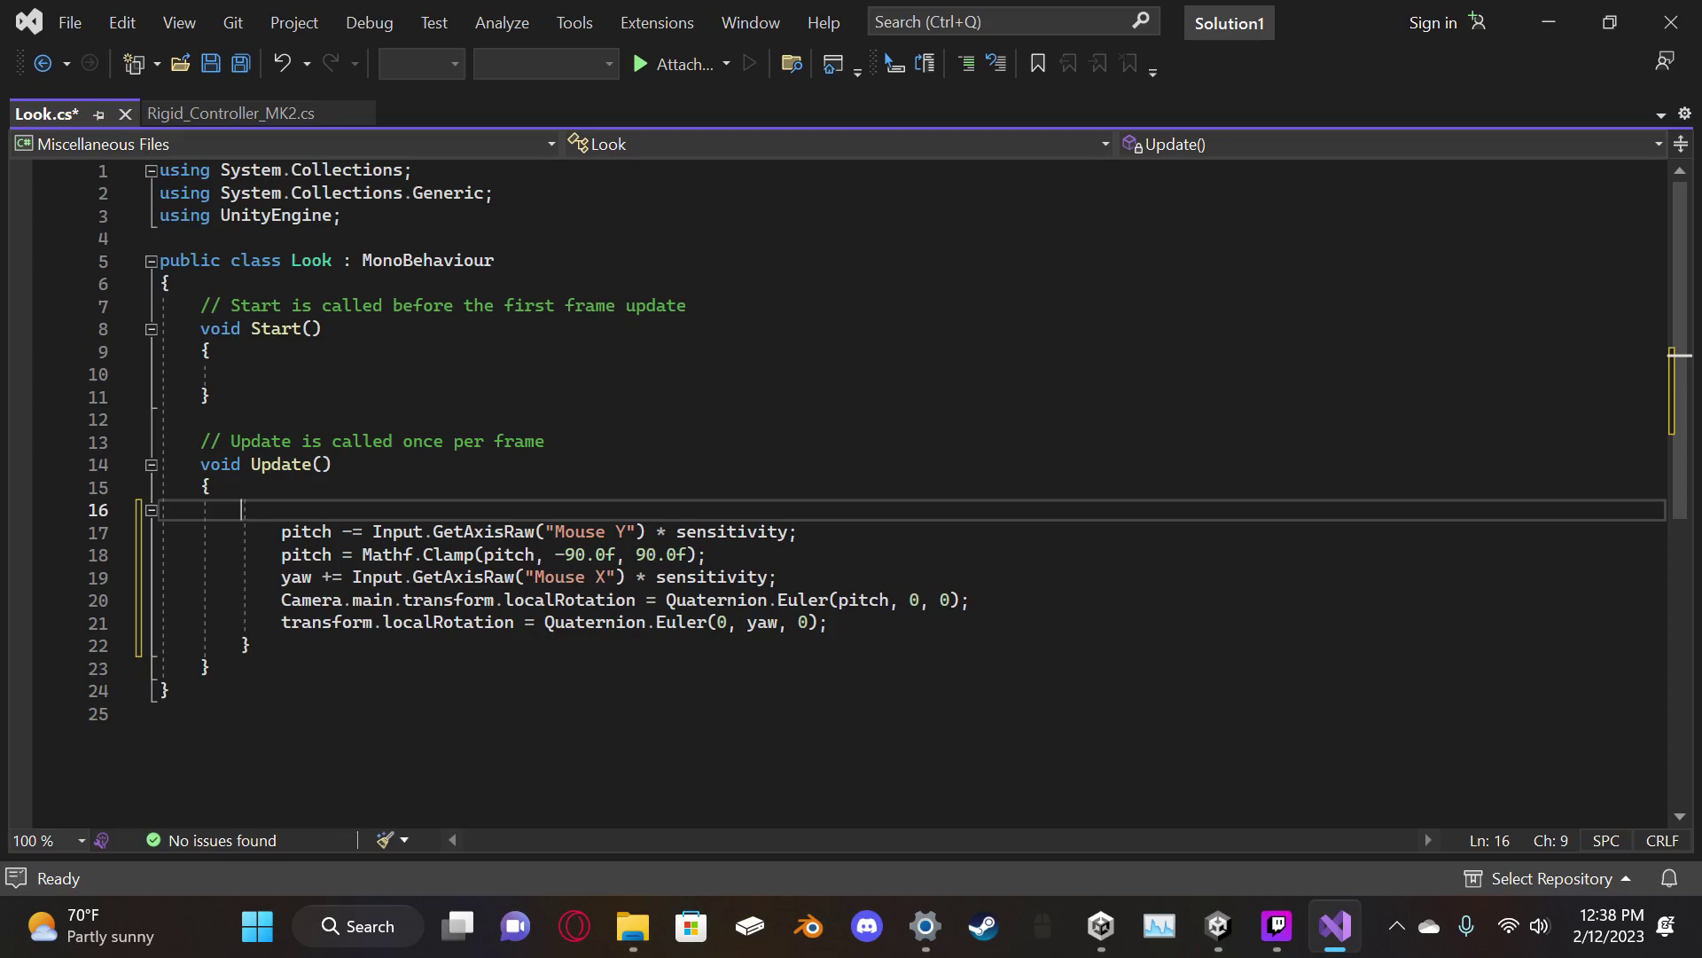
key(shift+Up)
key(Delete)
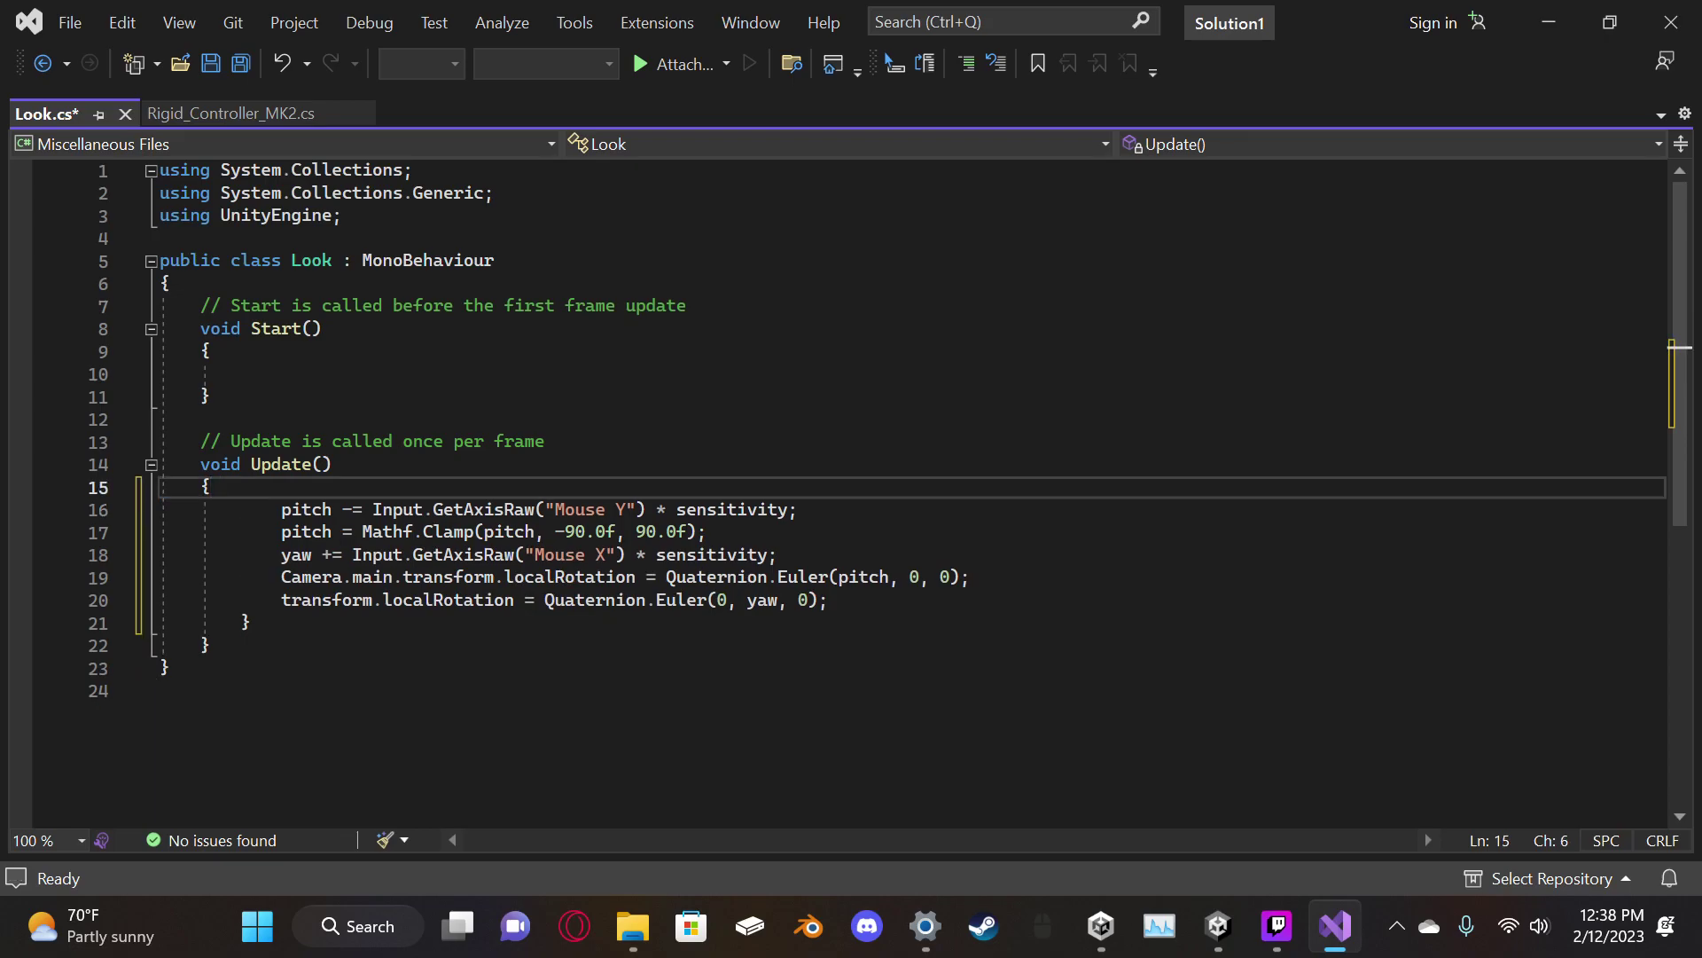
Remove the stray closing brace and save Look.cs.
drag(252, 623, 975, 577)
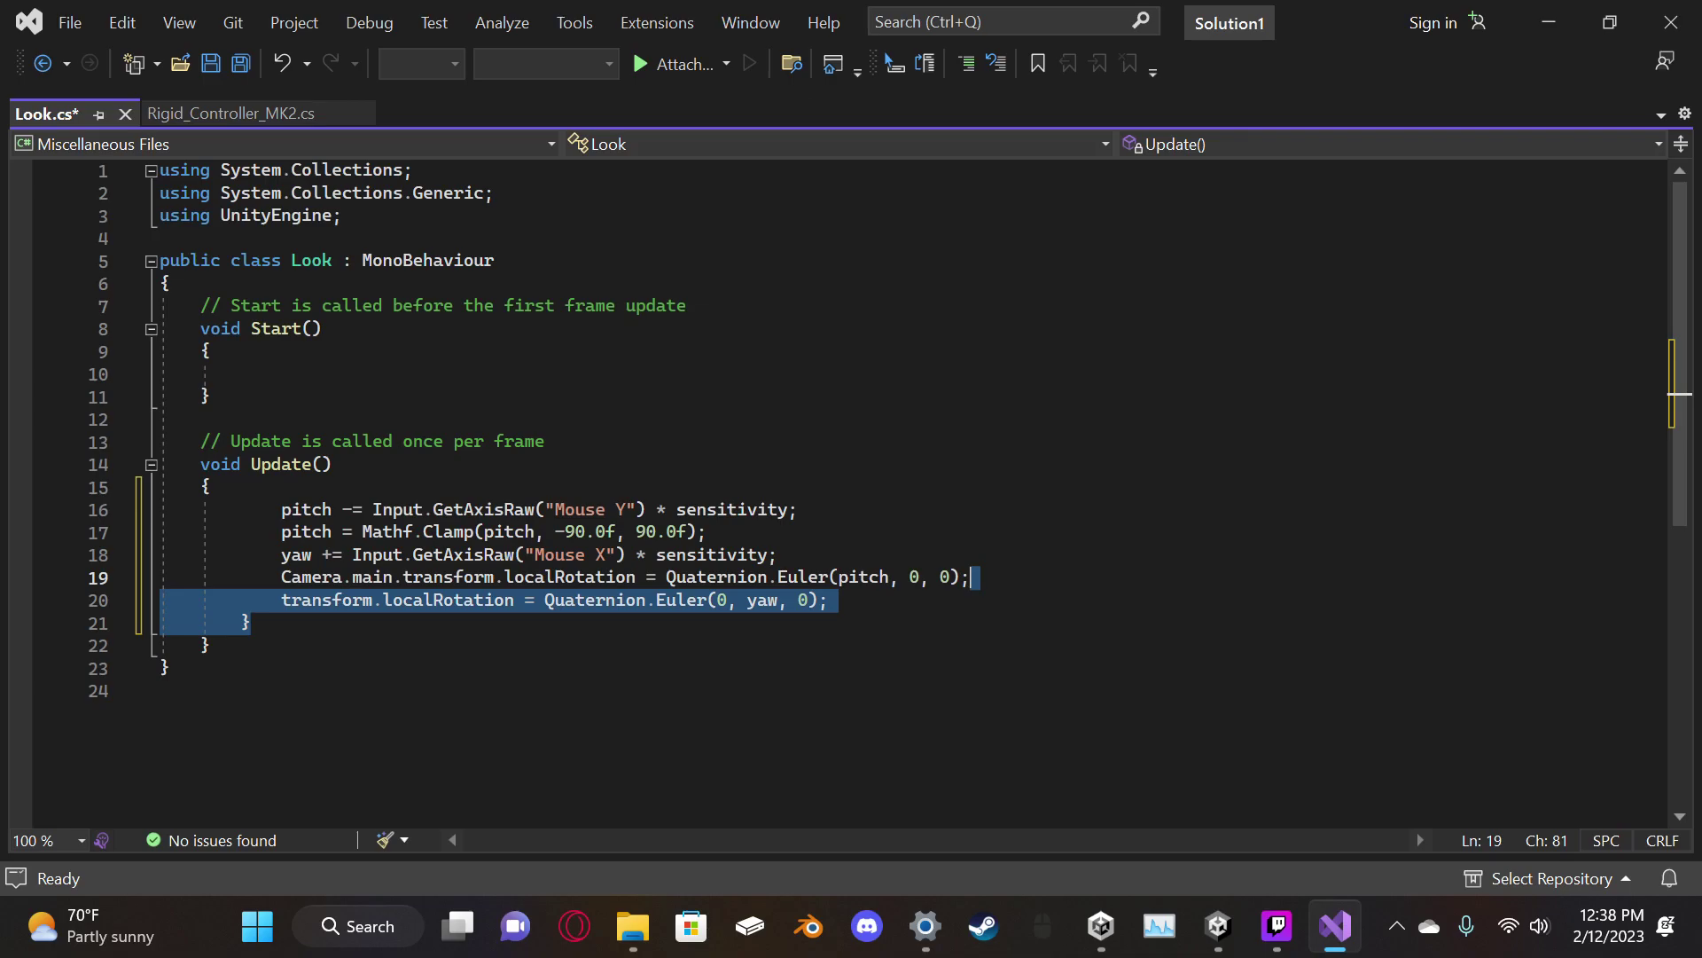
key(shift+Down)
key(Delete)
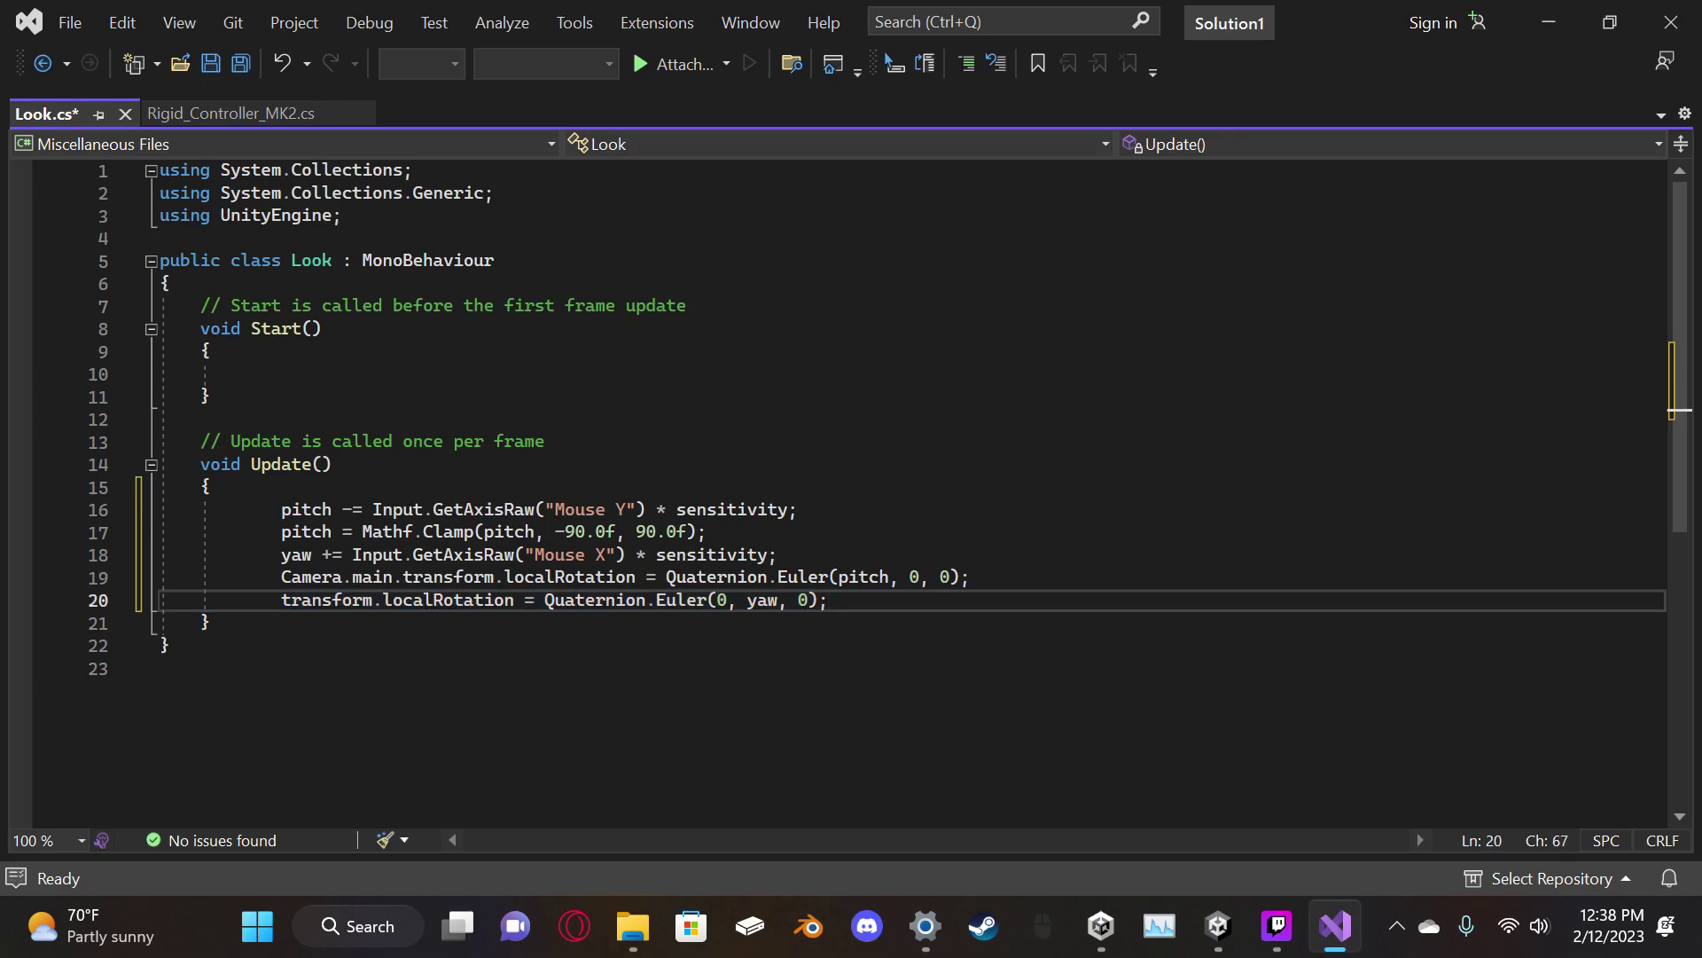
key(ctrl+s)
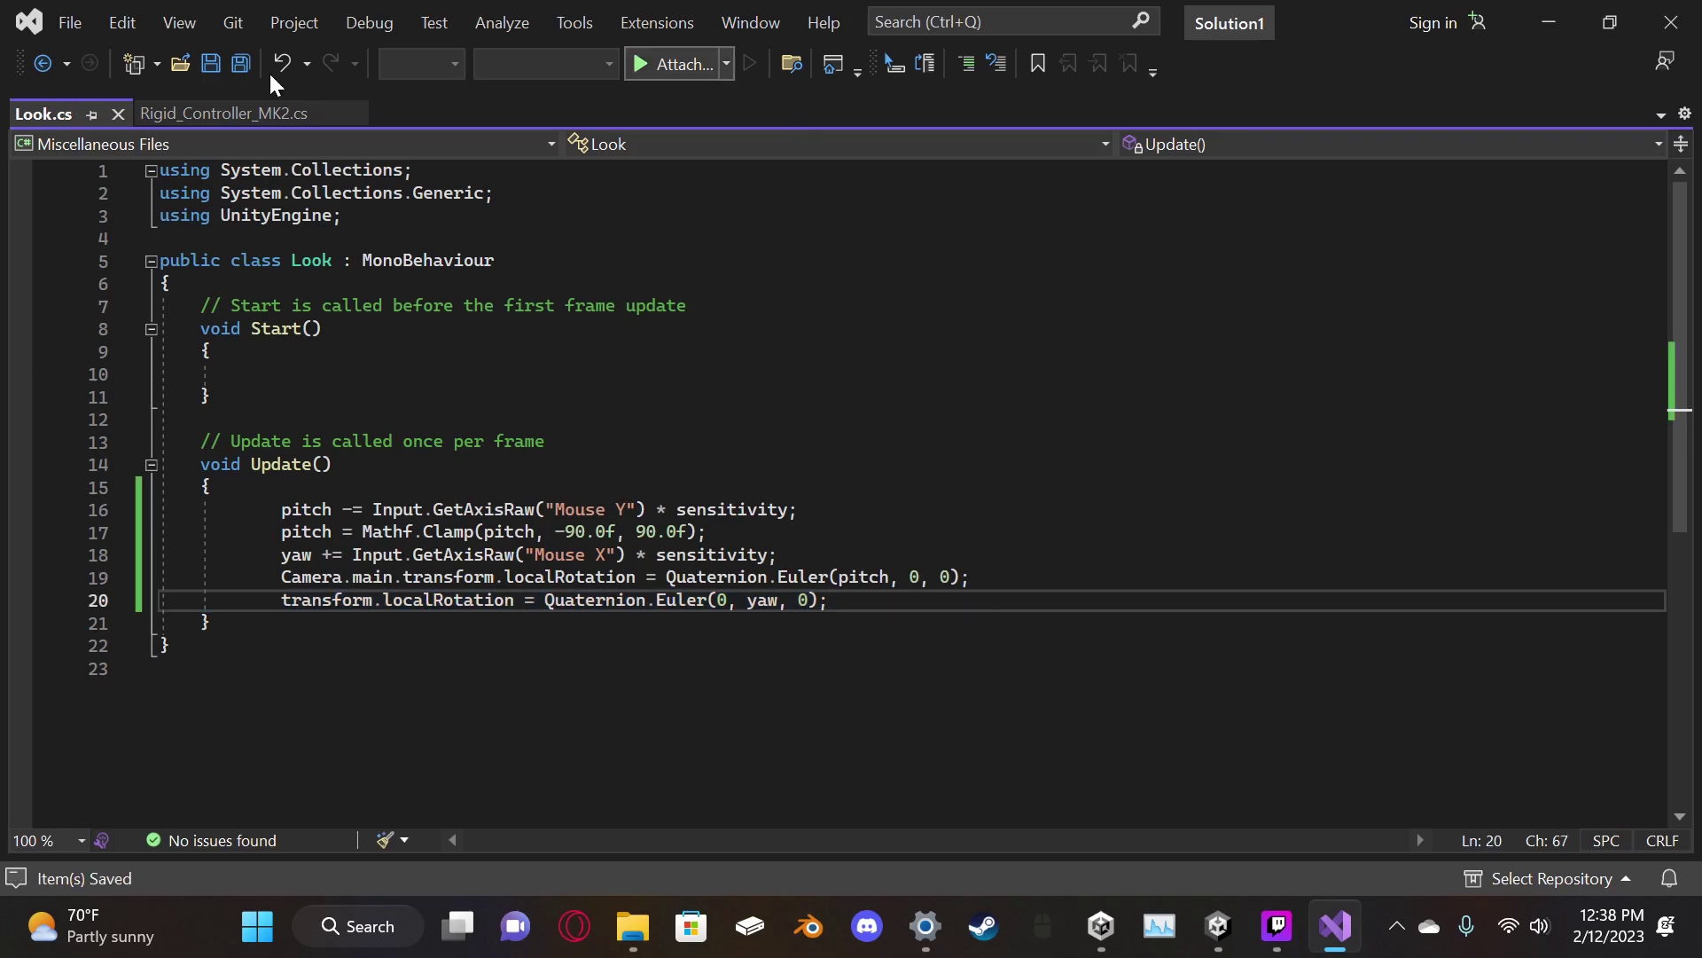
click(186, 115)
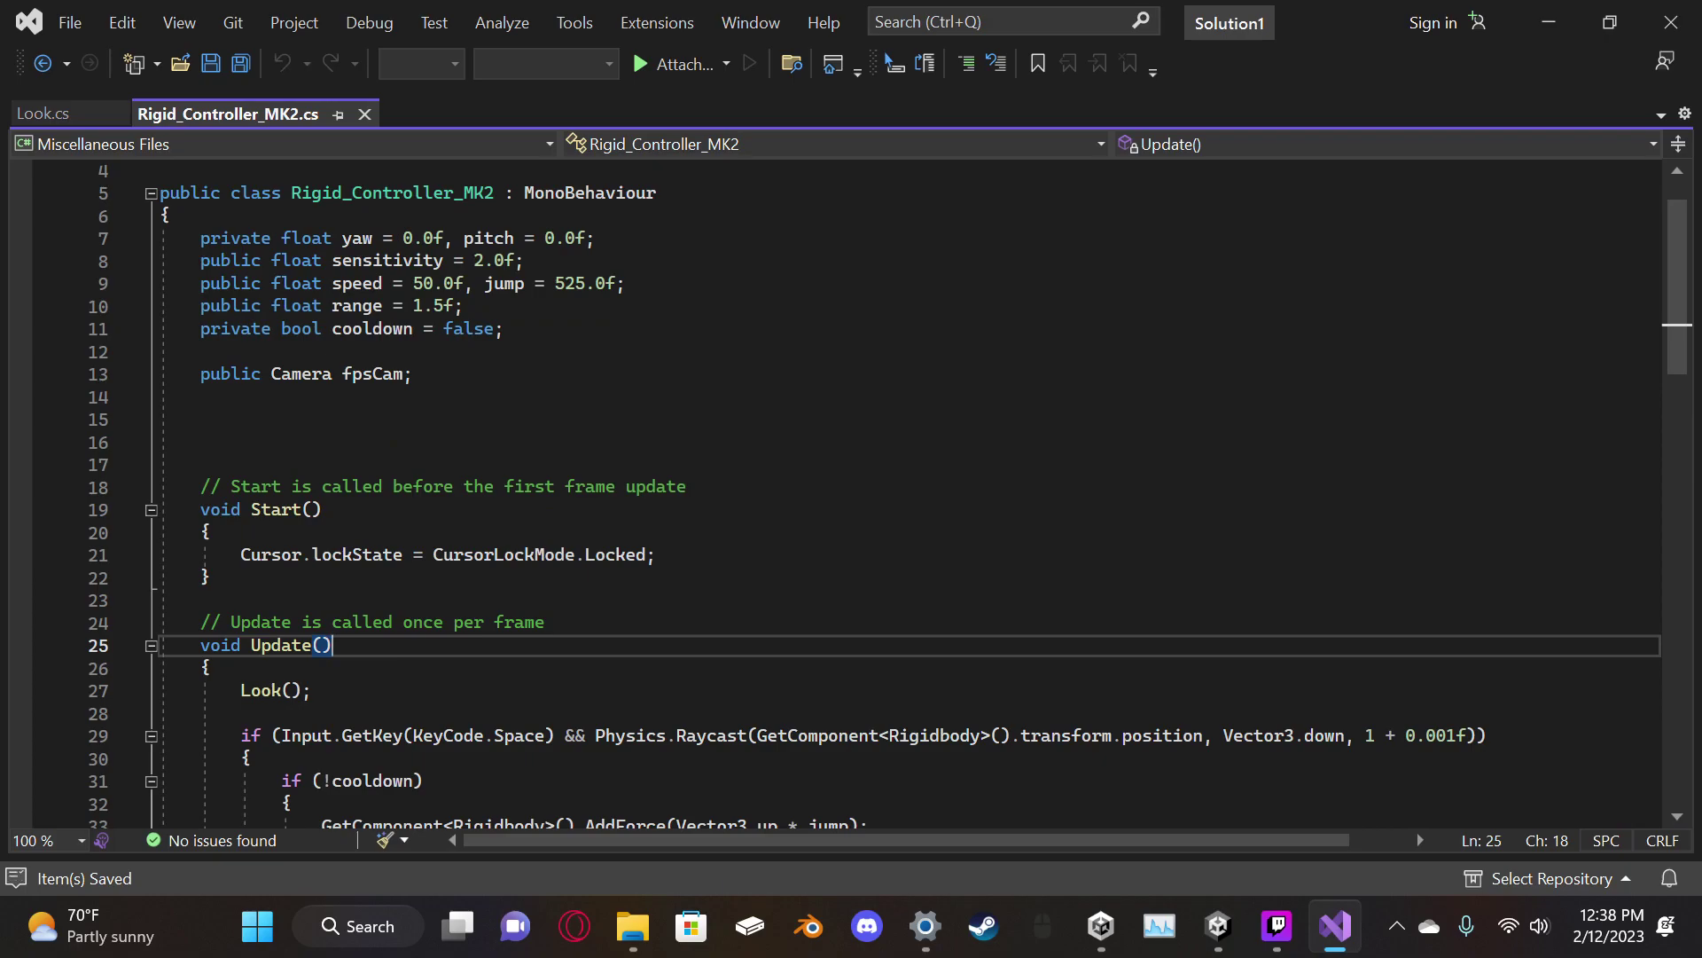
Add 'Cursor.lockState = CursorLockMode.Locked;' to the Start() method of Look.cs.
drag(240, 554, 657, 554)
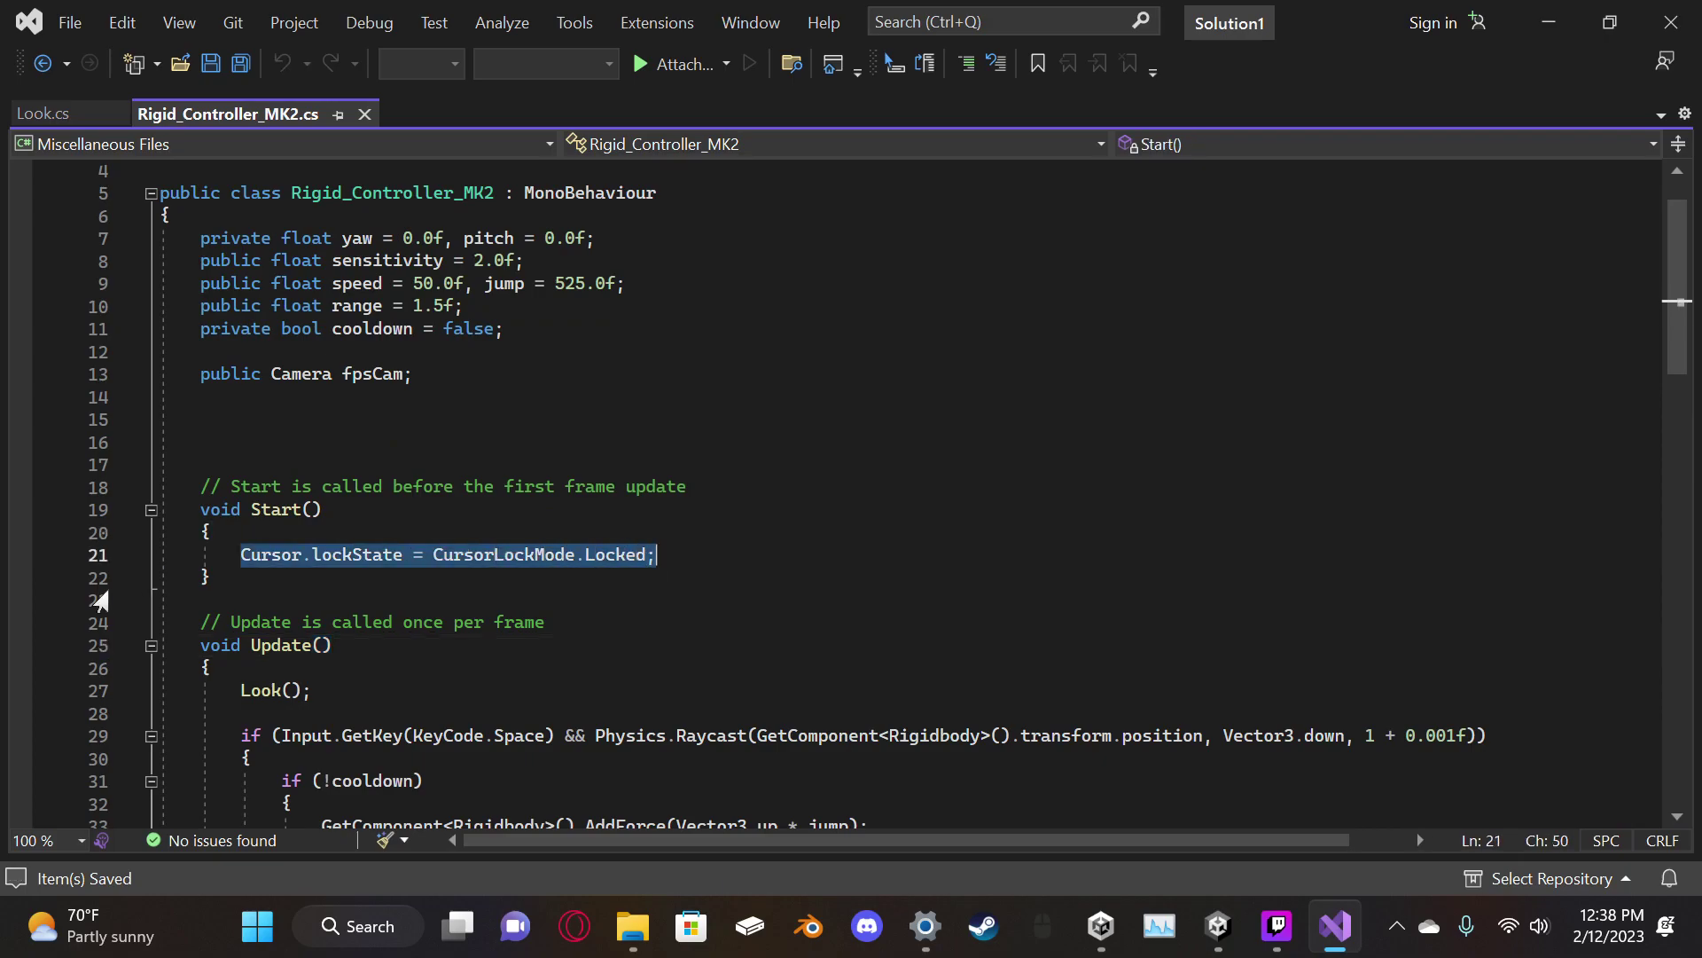
click(63, 120)
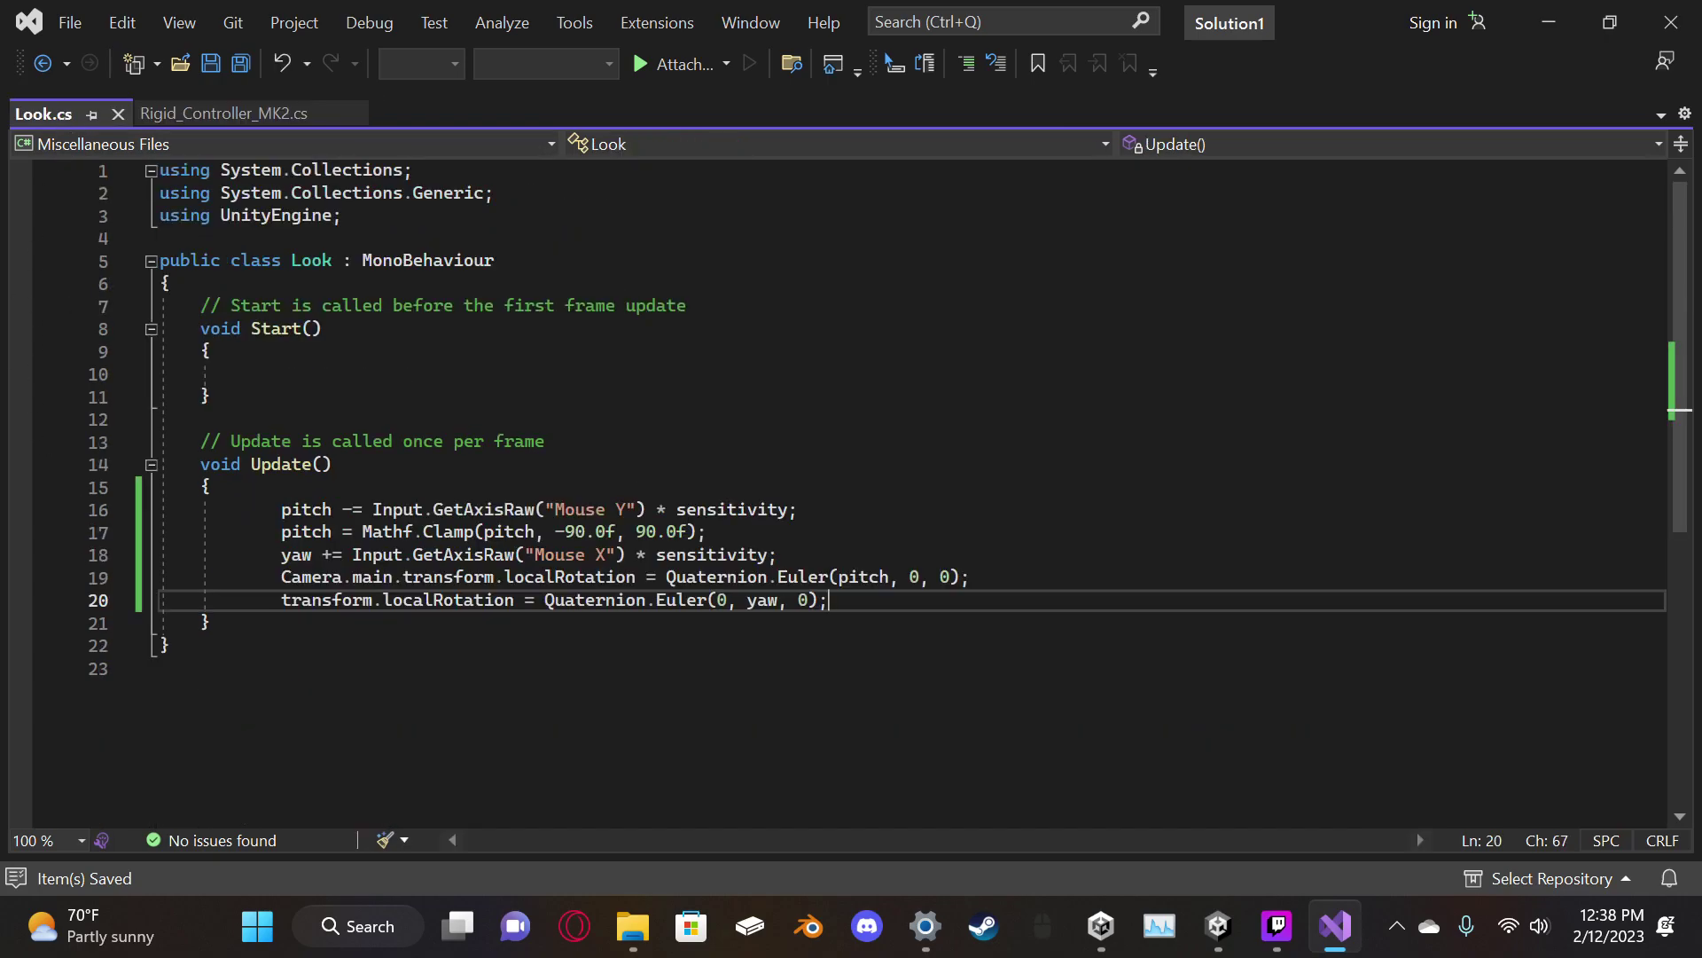
click(212, 351)
key(Down)
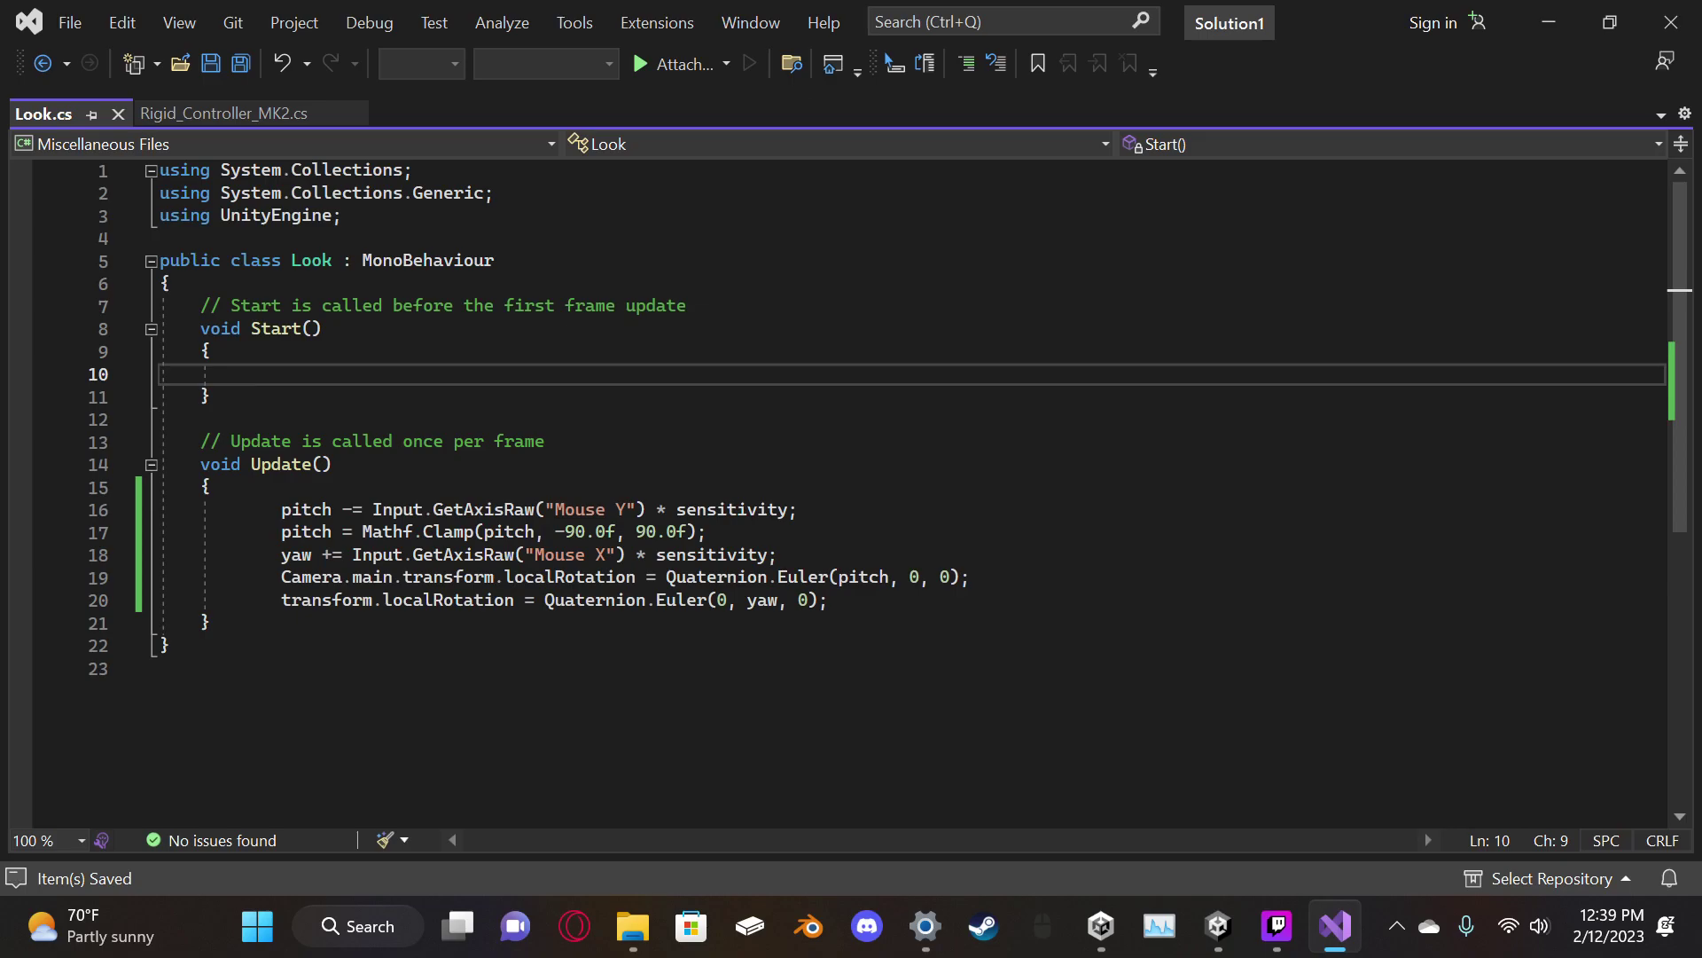
text(Cursor.lockState = CursorLockMode.Locked;)
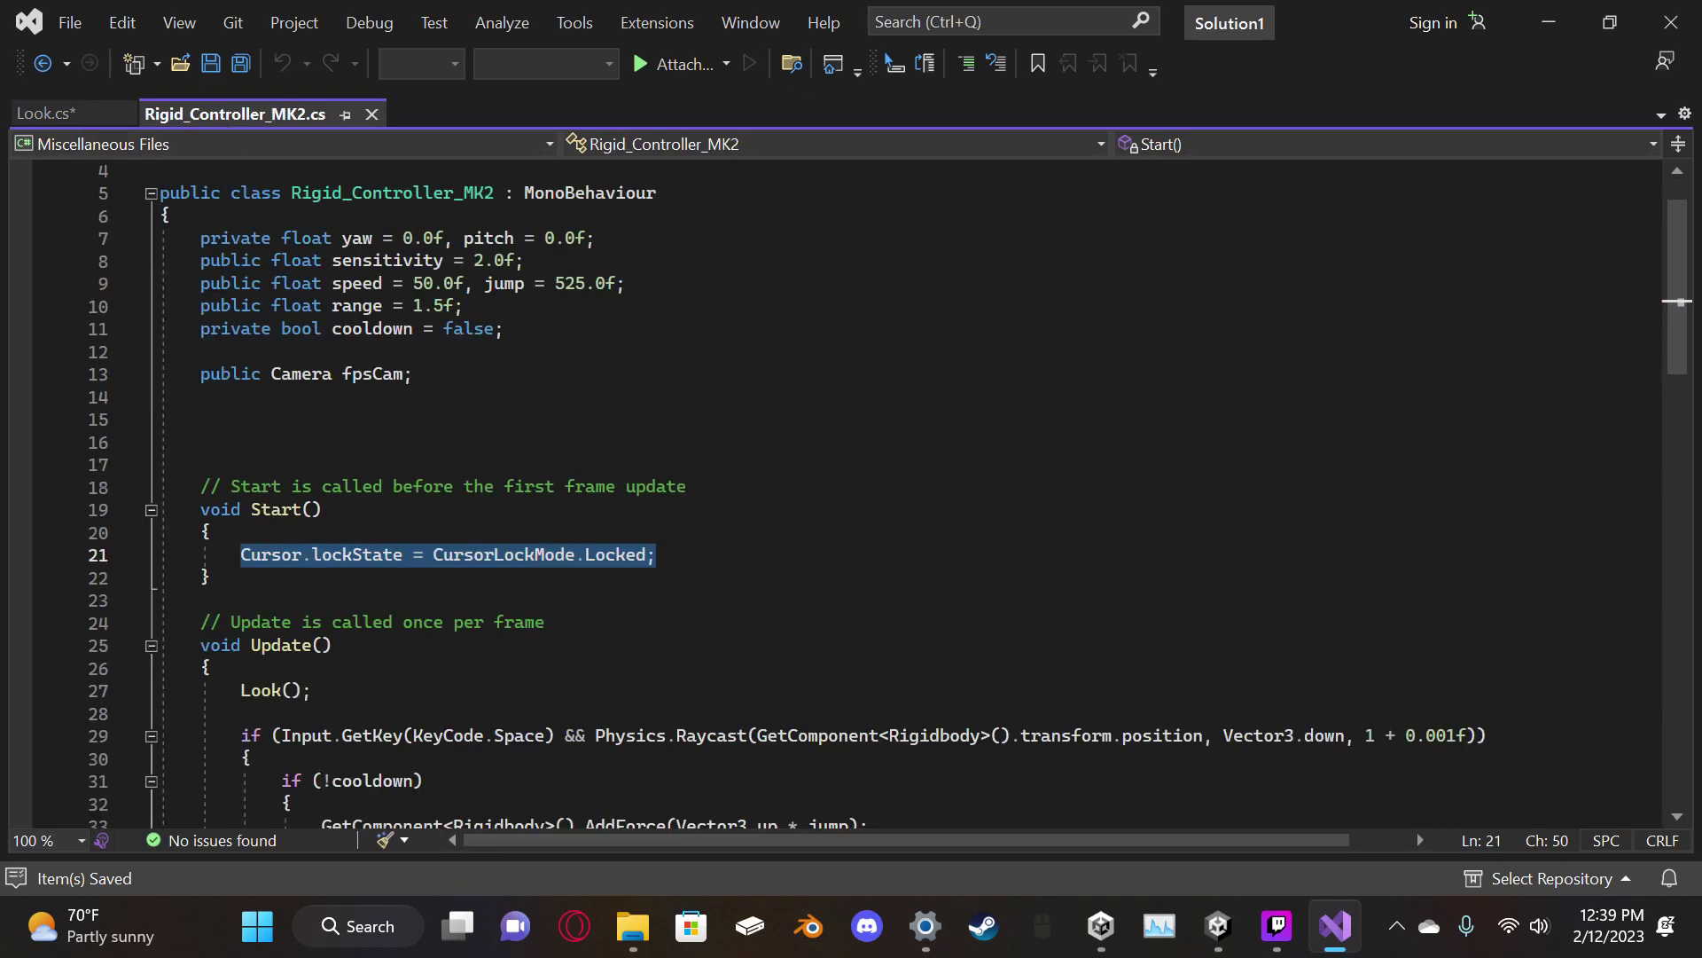
Copy the field declarations from Rigid_Controller_MK2 and paste them after Look's opening class brace.
drag(413, 374, 211, 238)
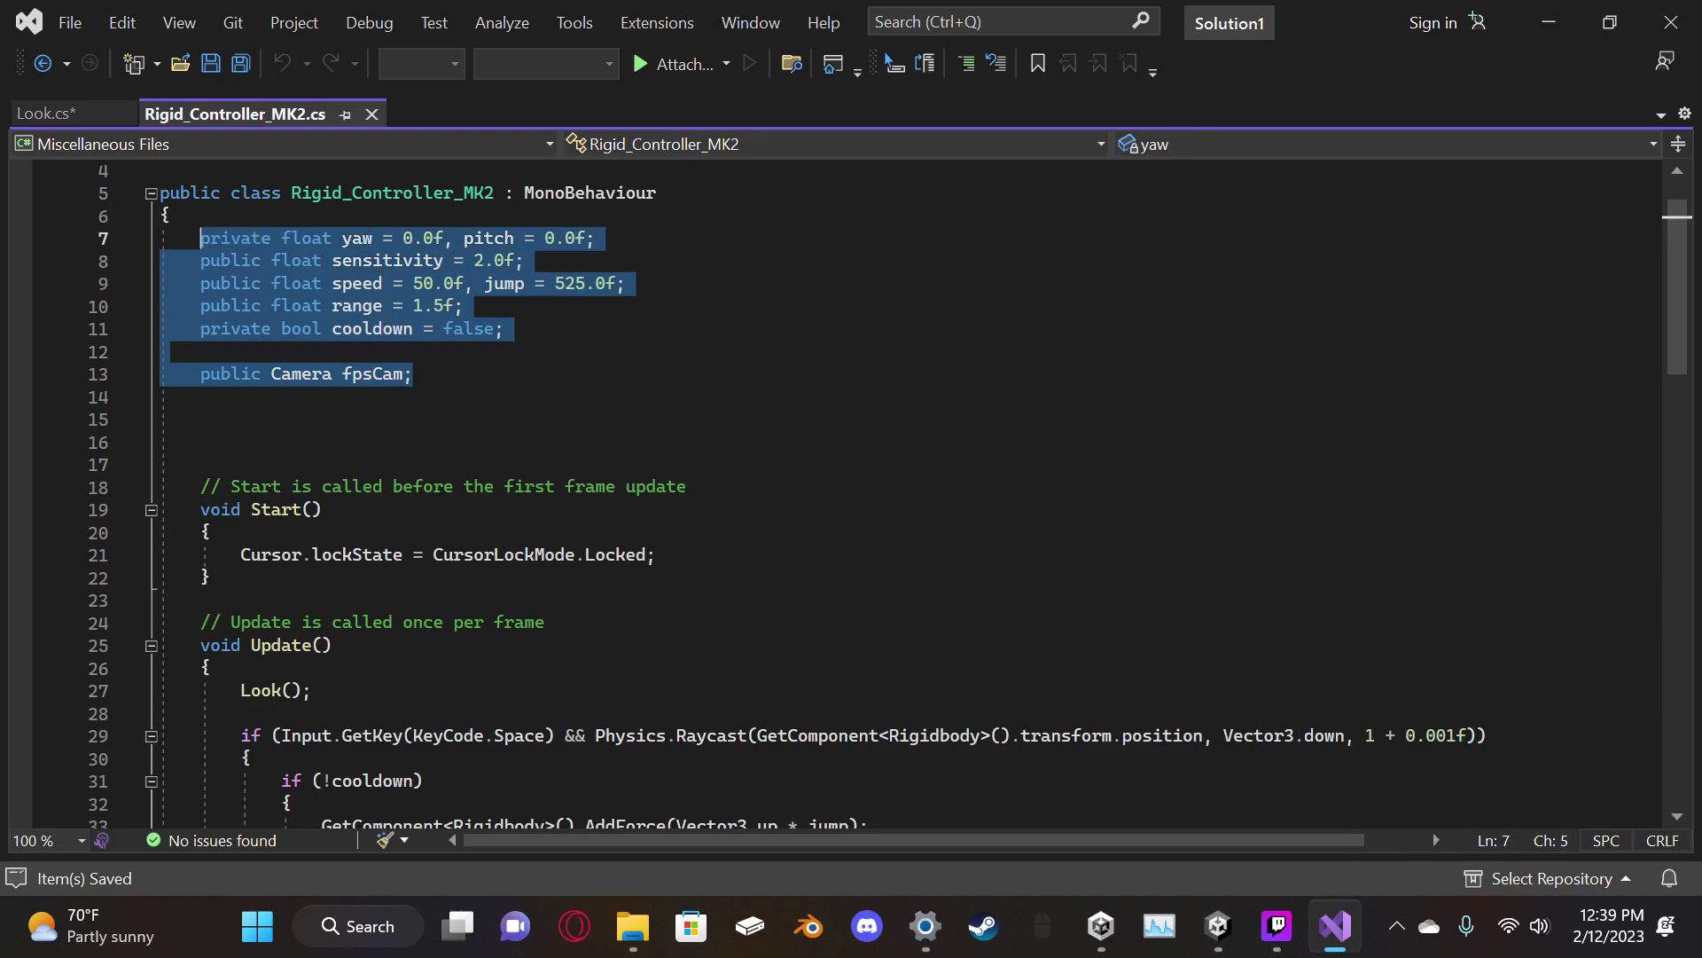
click(46, 115)
click(168, 283)
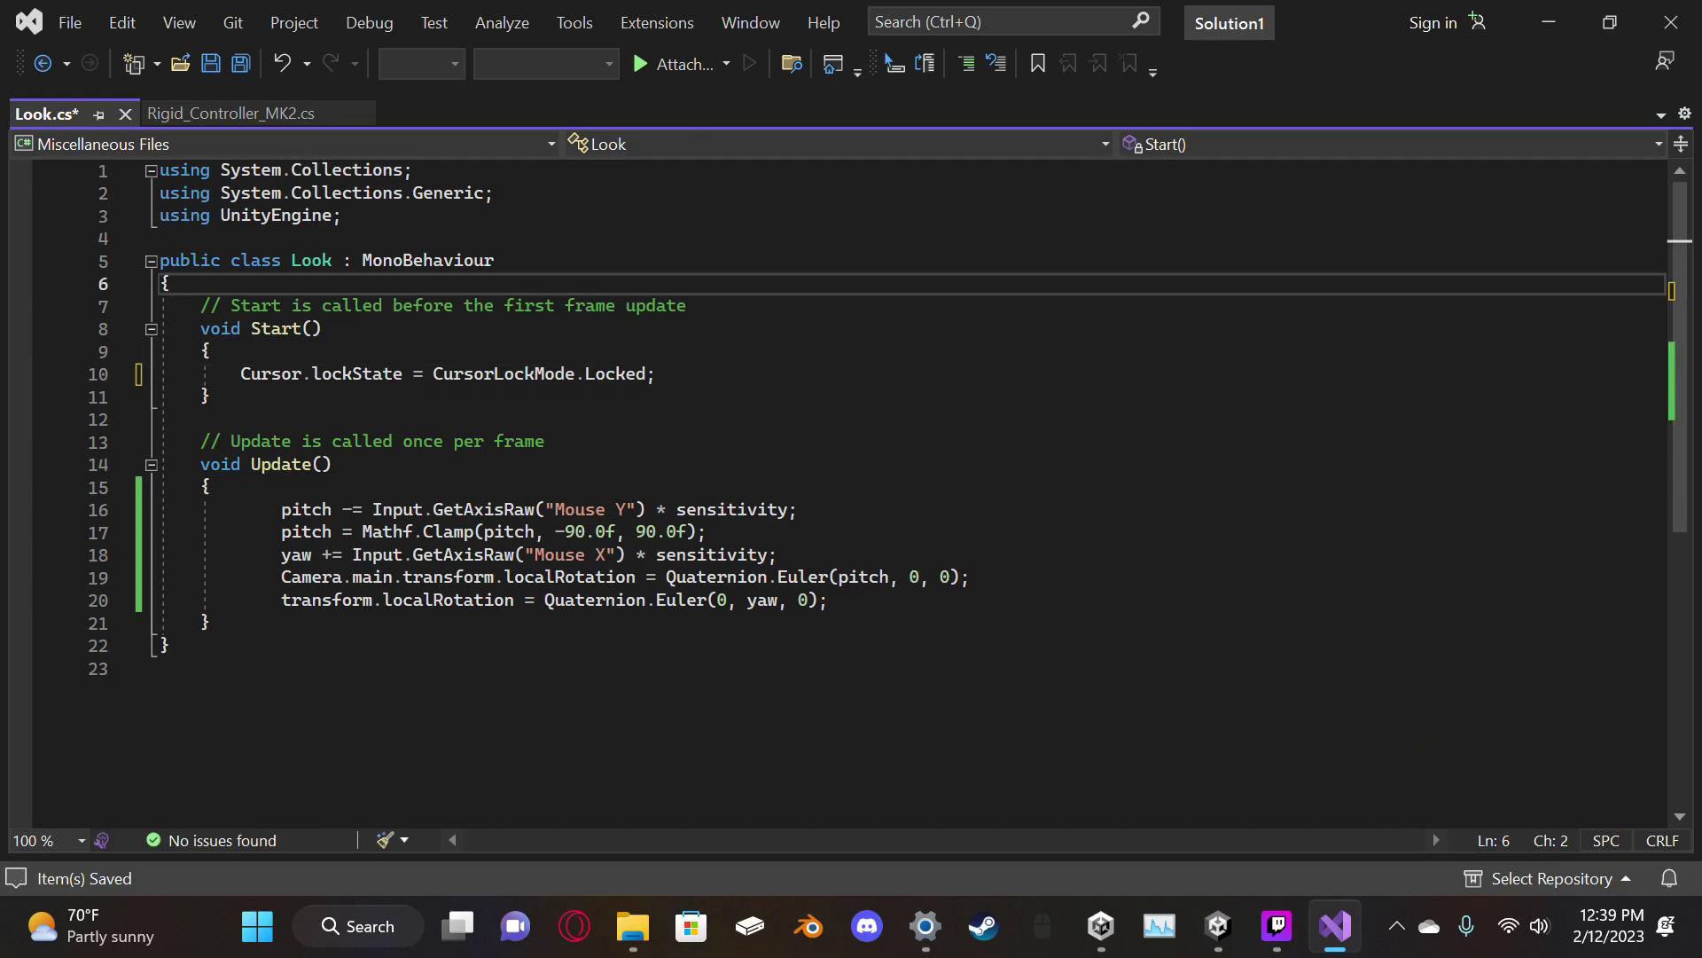
key(Return)
key(Return)
click(201, 306)
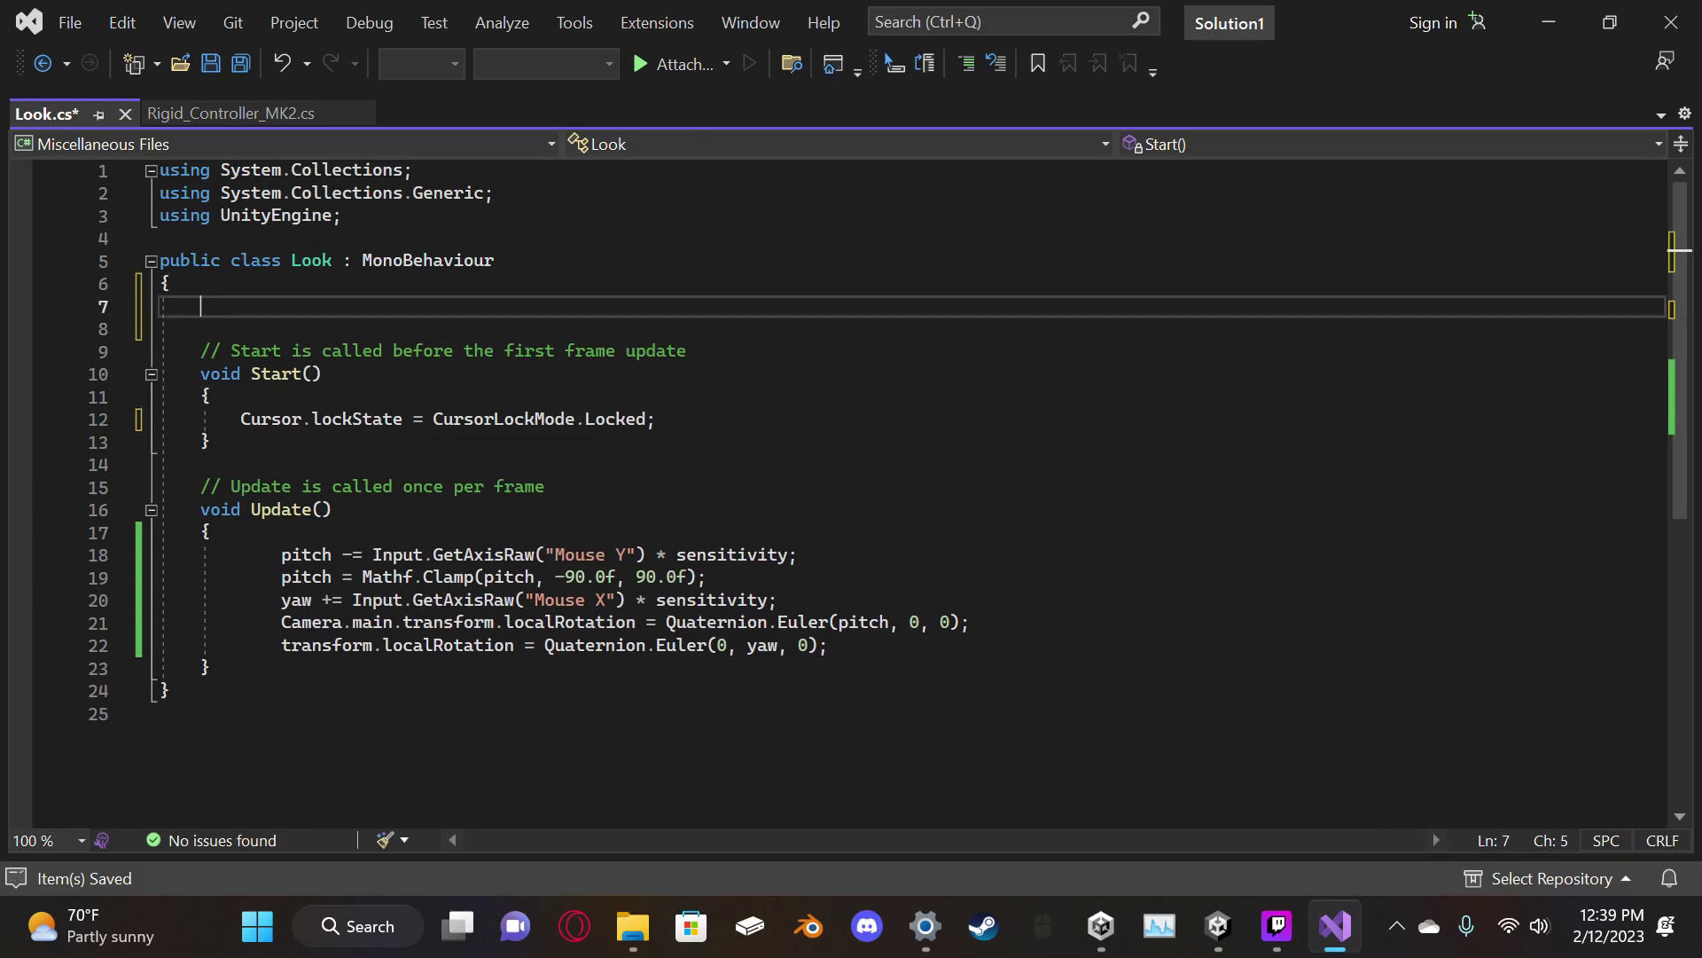
text(private float yaw = 0.0f, pitch = 0.0f;     public float sensitivity = 2.0f;     public float speed = 50.0f, jump = 525.0f;     public float range = 1.5f;     private bool cooldown = false;      public Camera fpsCam;)
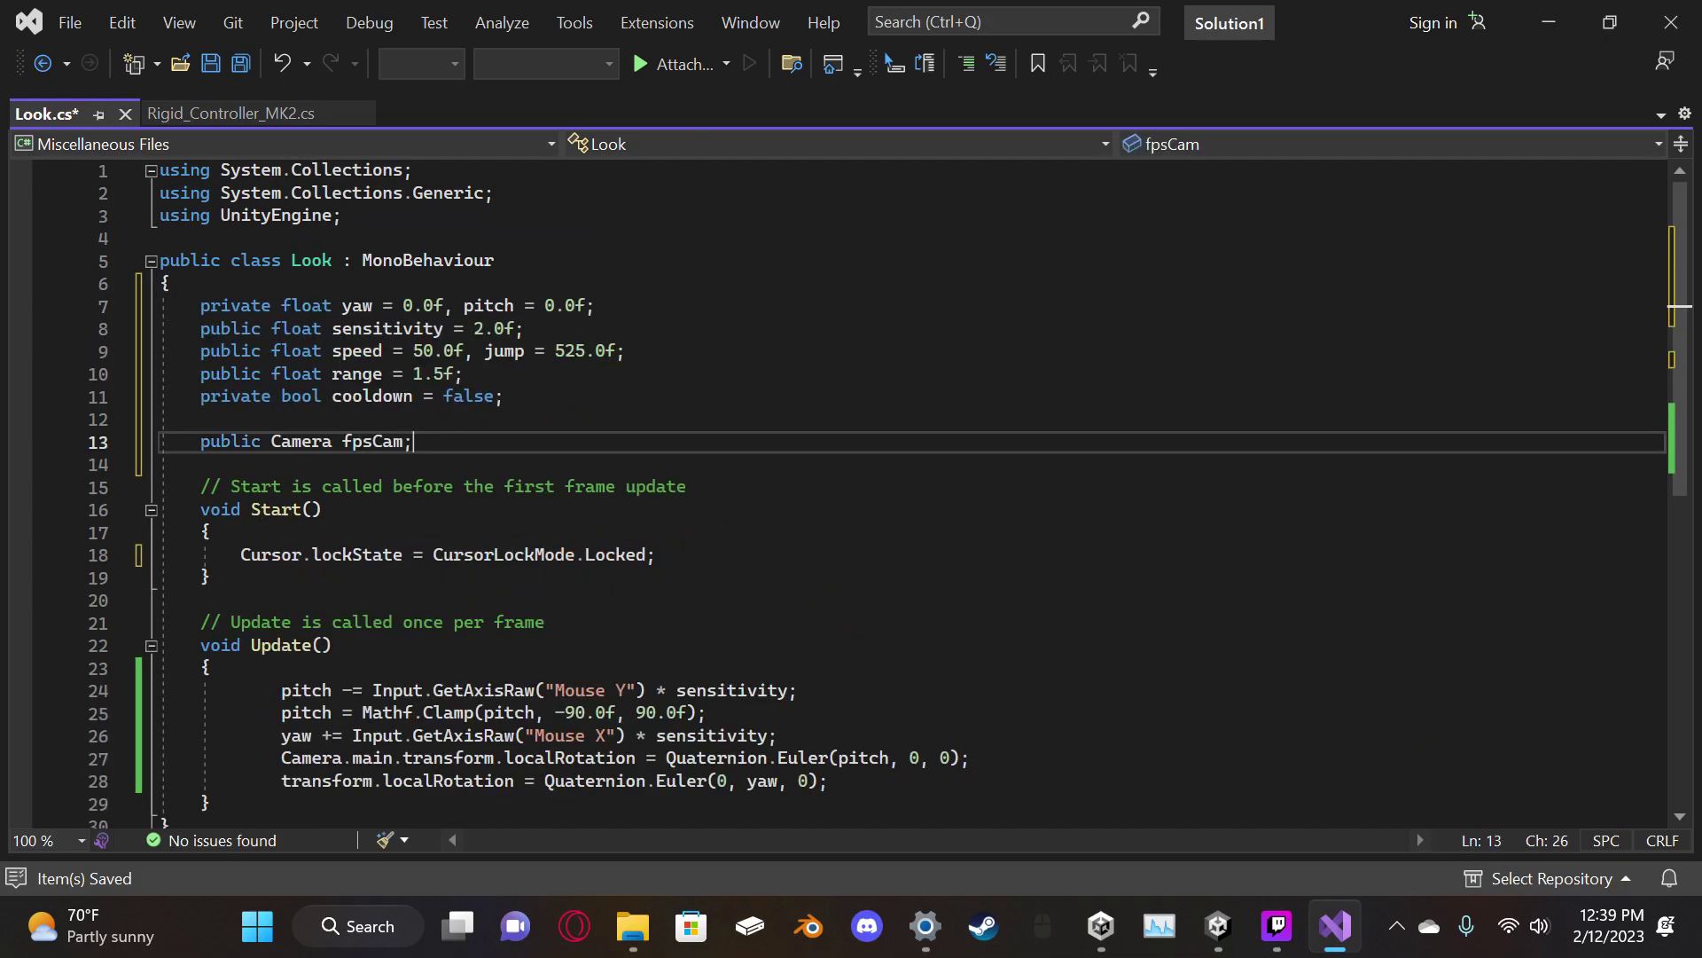
Delete the speed, jump, range and cooldown lines, keeping yaw, pitch, sensitivity and fpsCam.
key(Up)
key(Up)
key(End)
key(shift+Up)
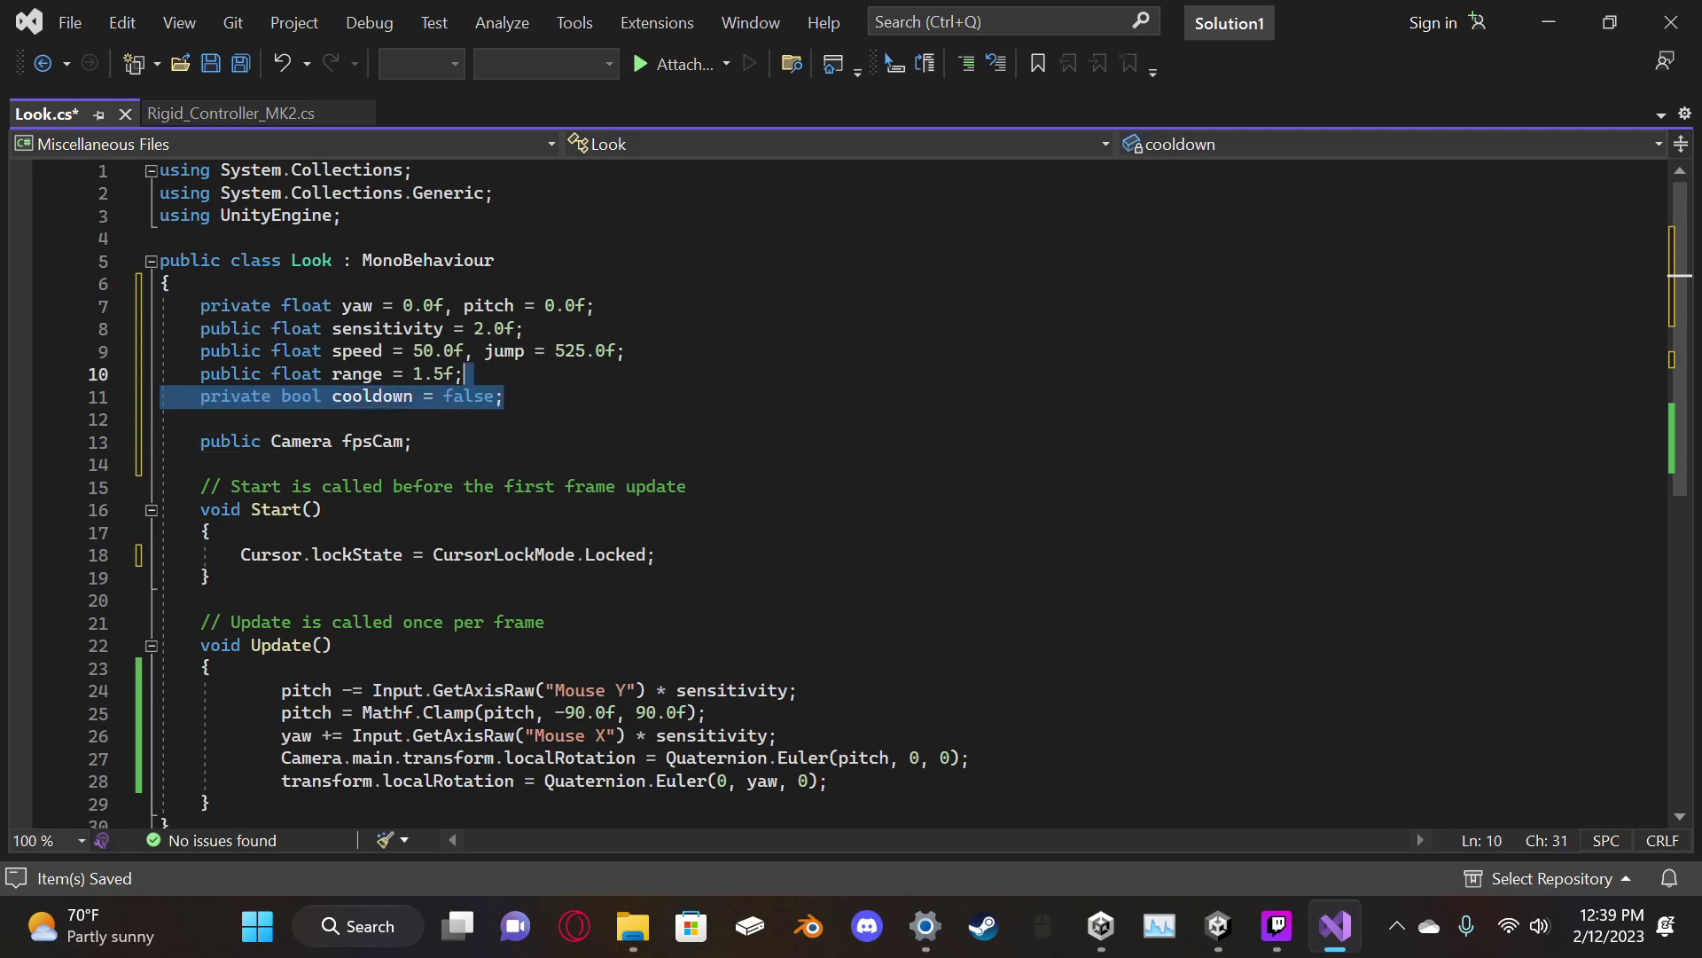
key(shift+Up)
key(shift+Right)
key(shift+Right)
key(shift+Right)
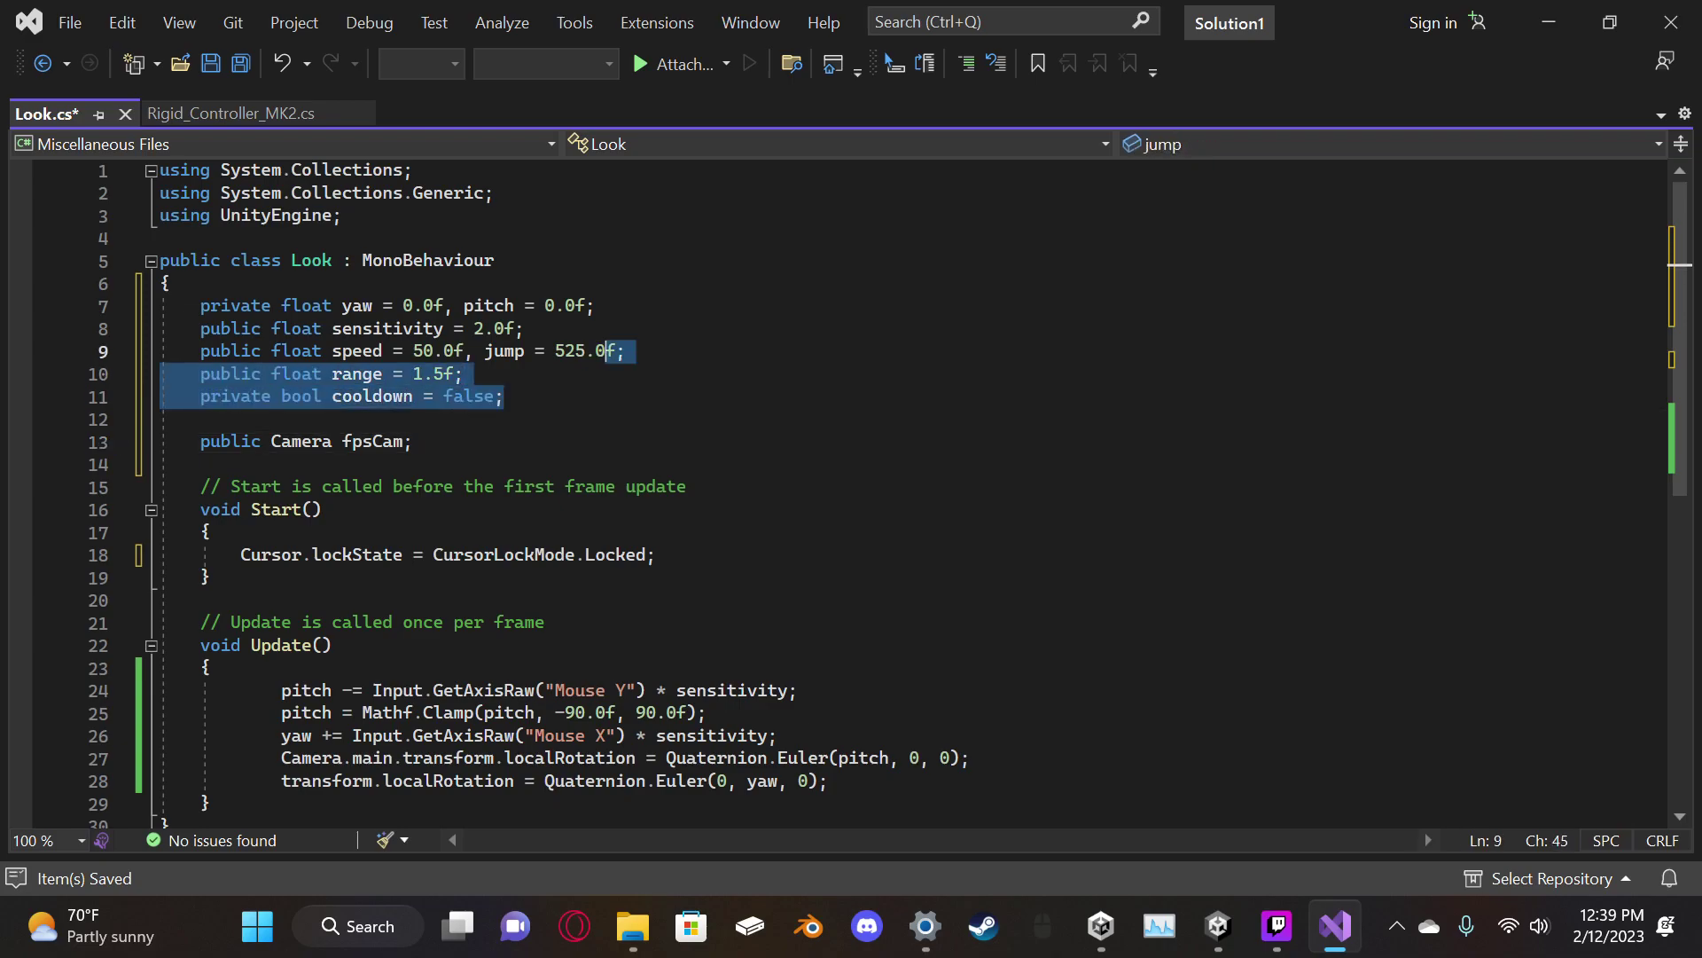
key(shift+Right)
key(shift+Right)
key(shift+Up)
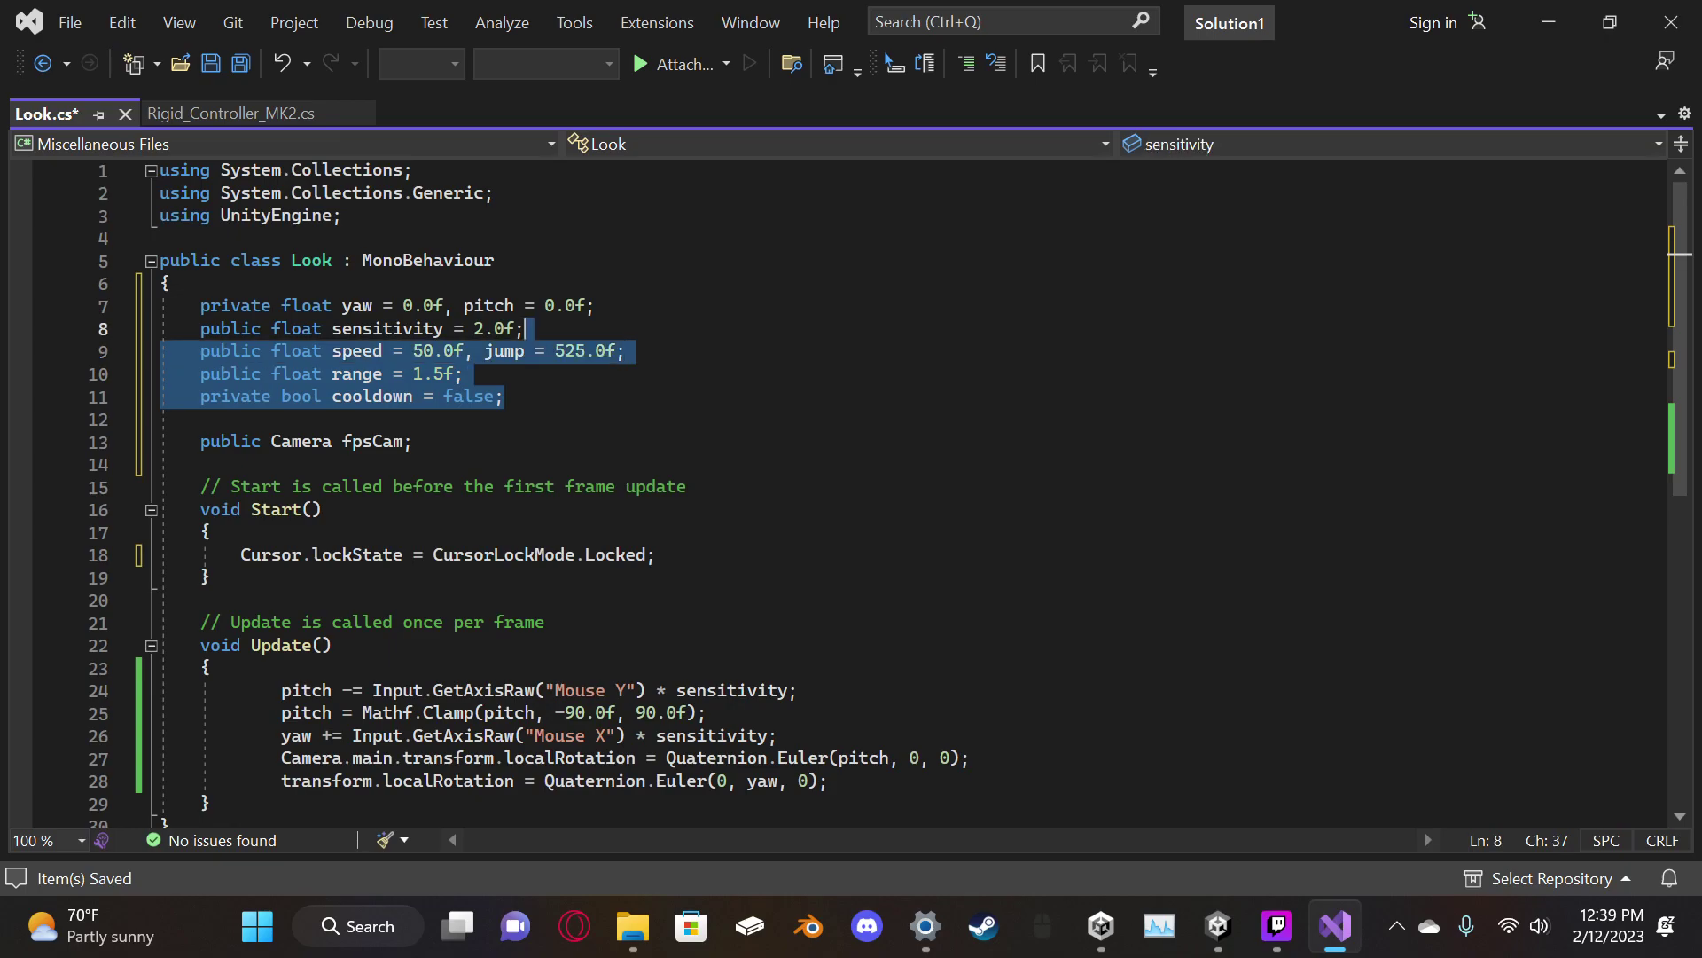
key(Delete)
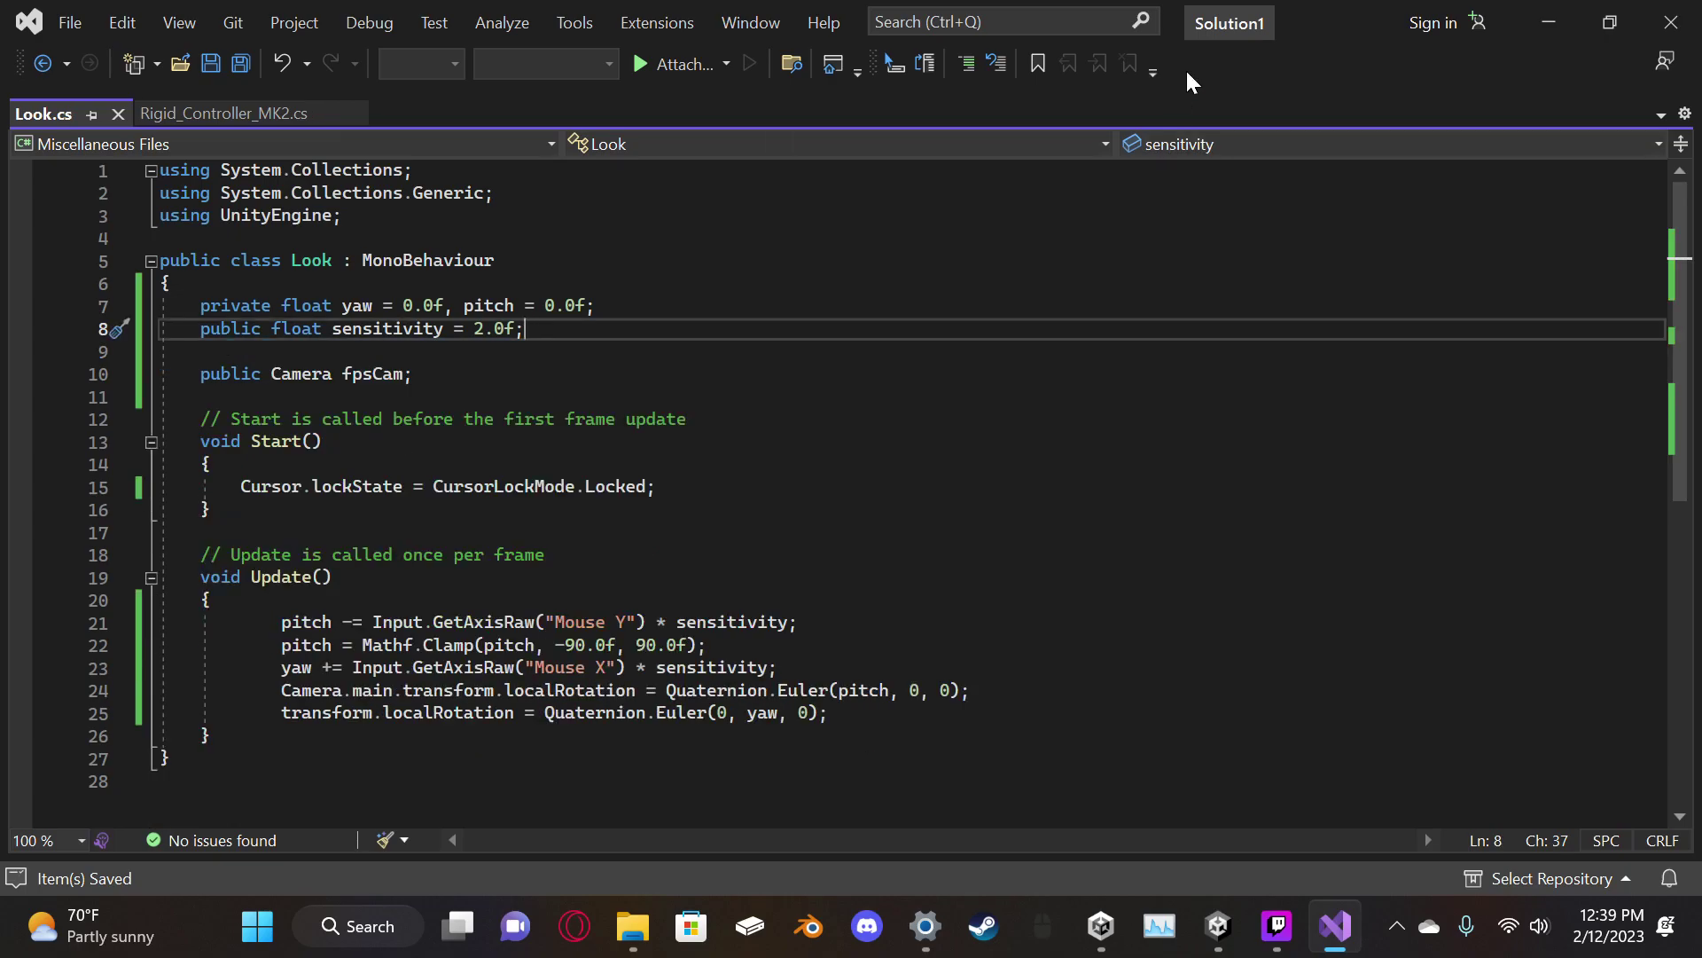
click(1549, 21)
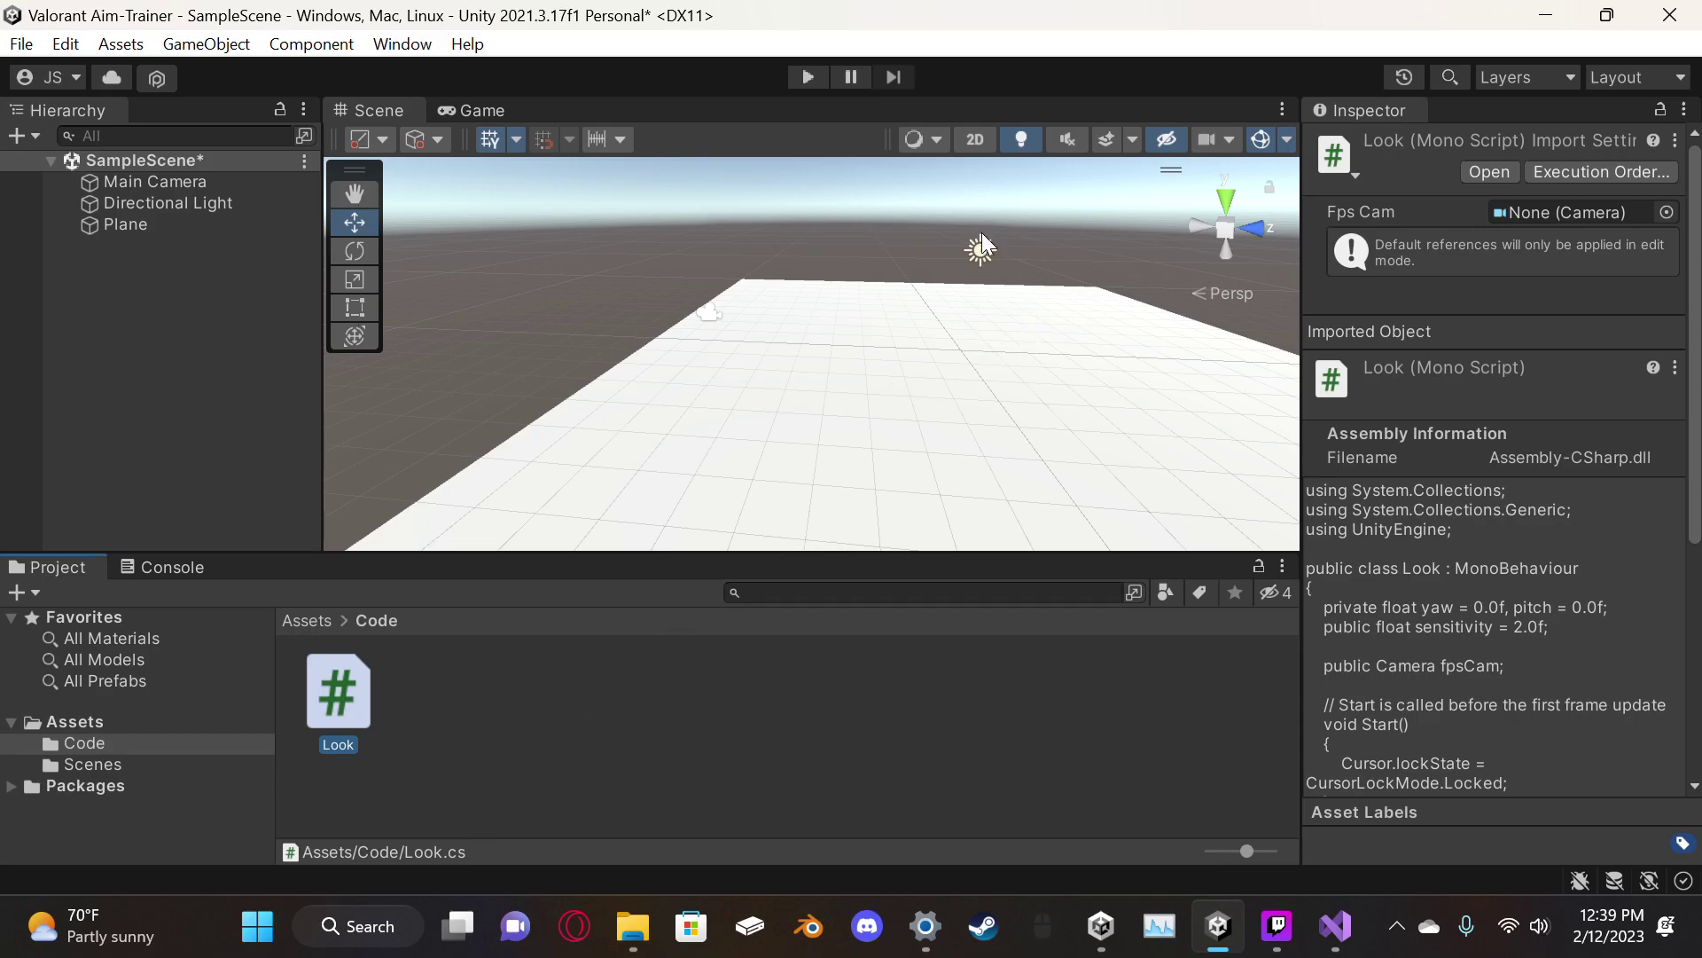
Switch to the Game view, run the scene briefly in play mode, then stop it.
click(462, 107)
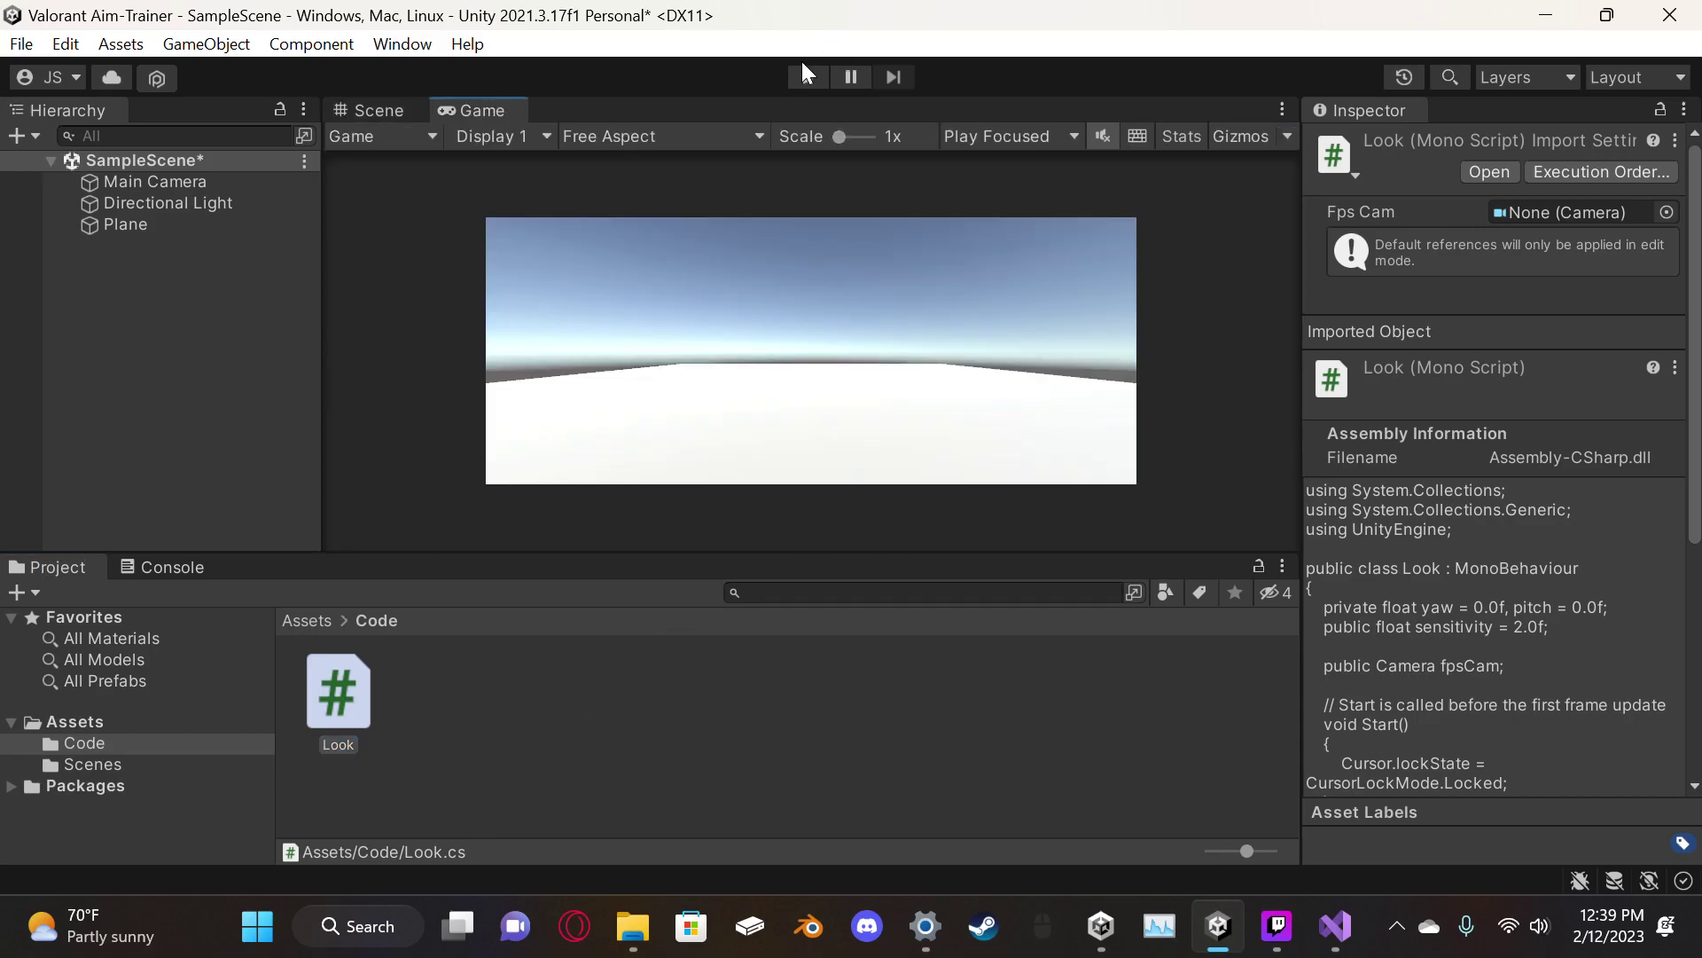
click(810, 80)
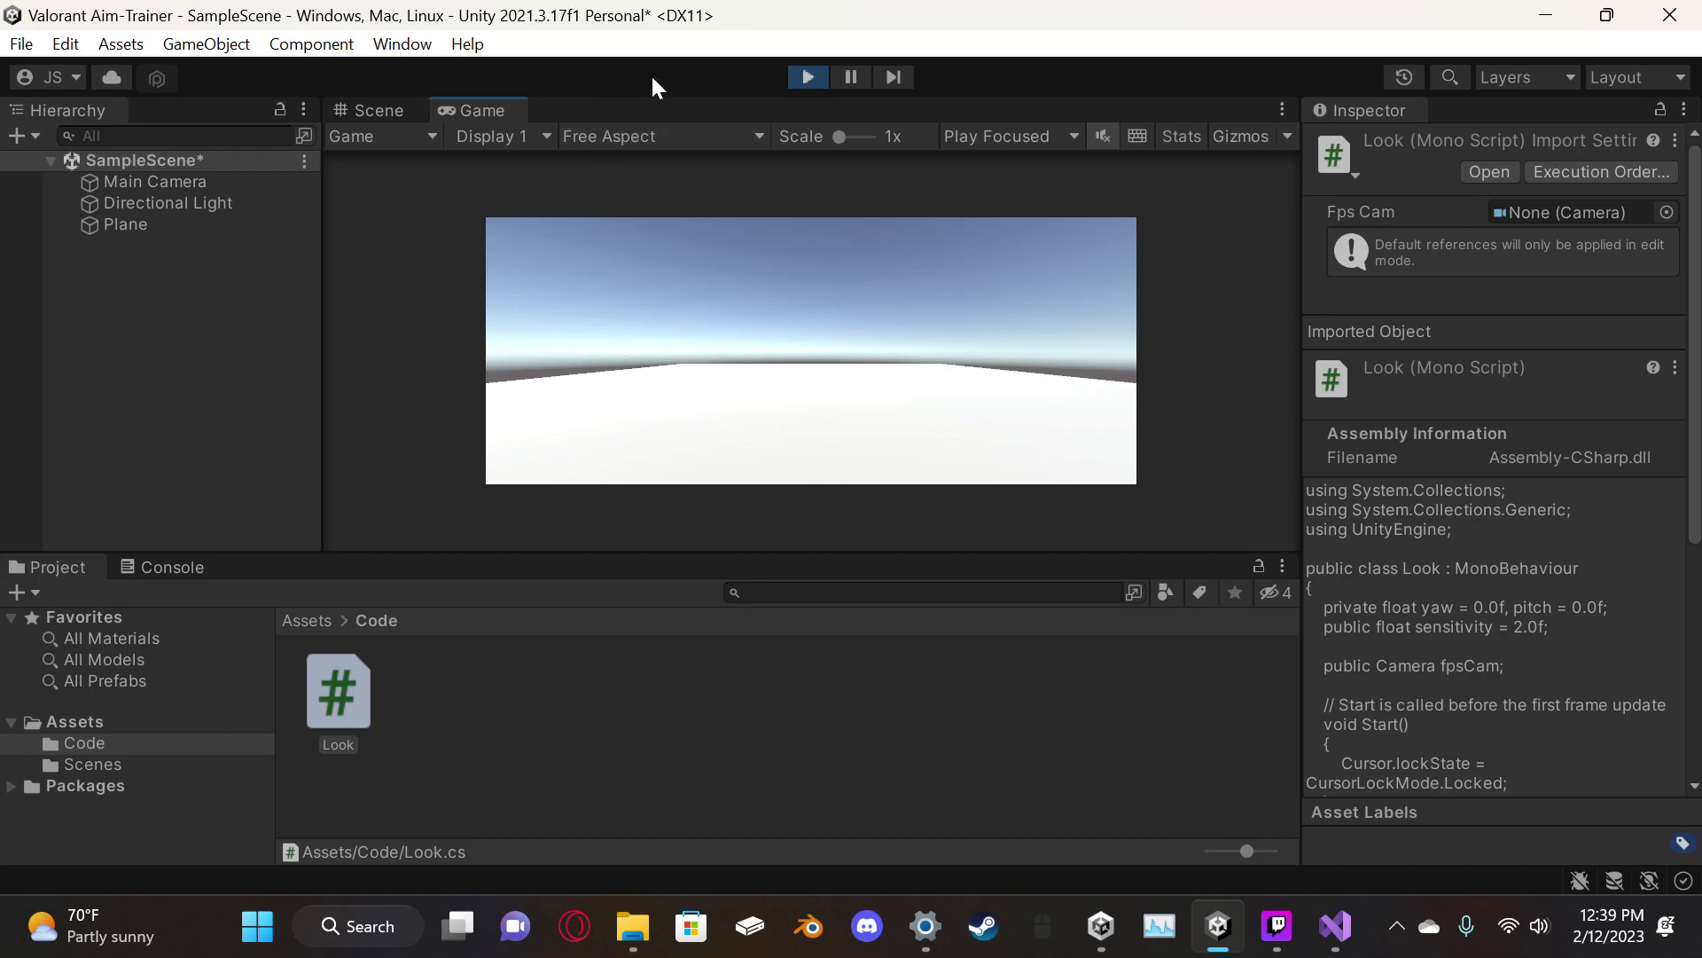
click(808, 78)
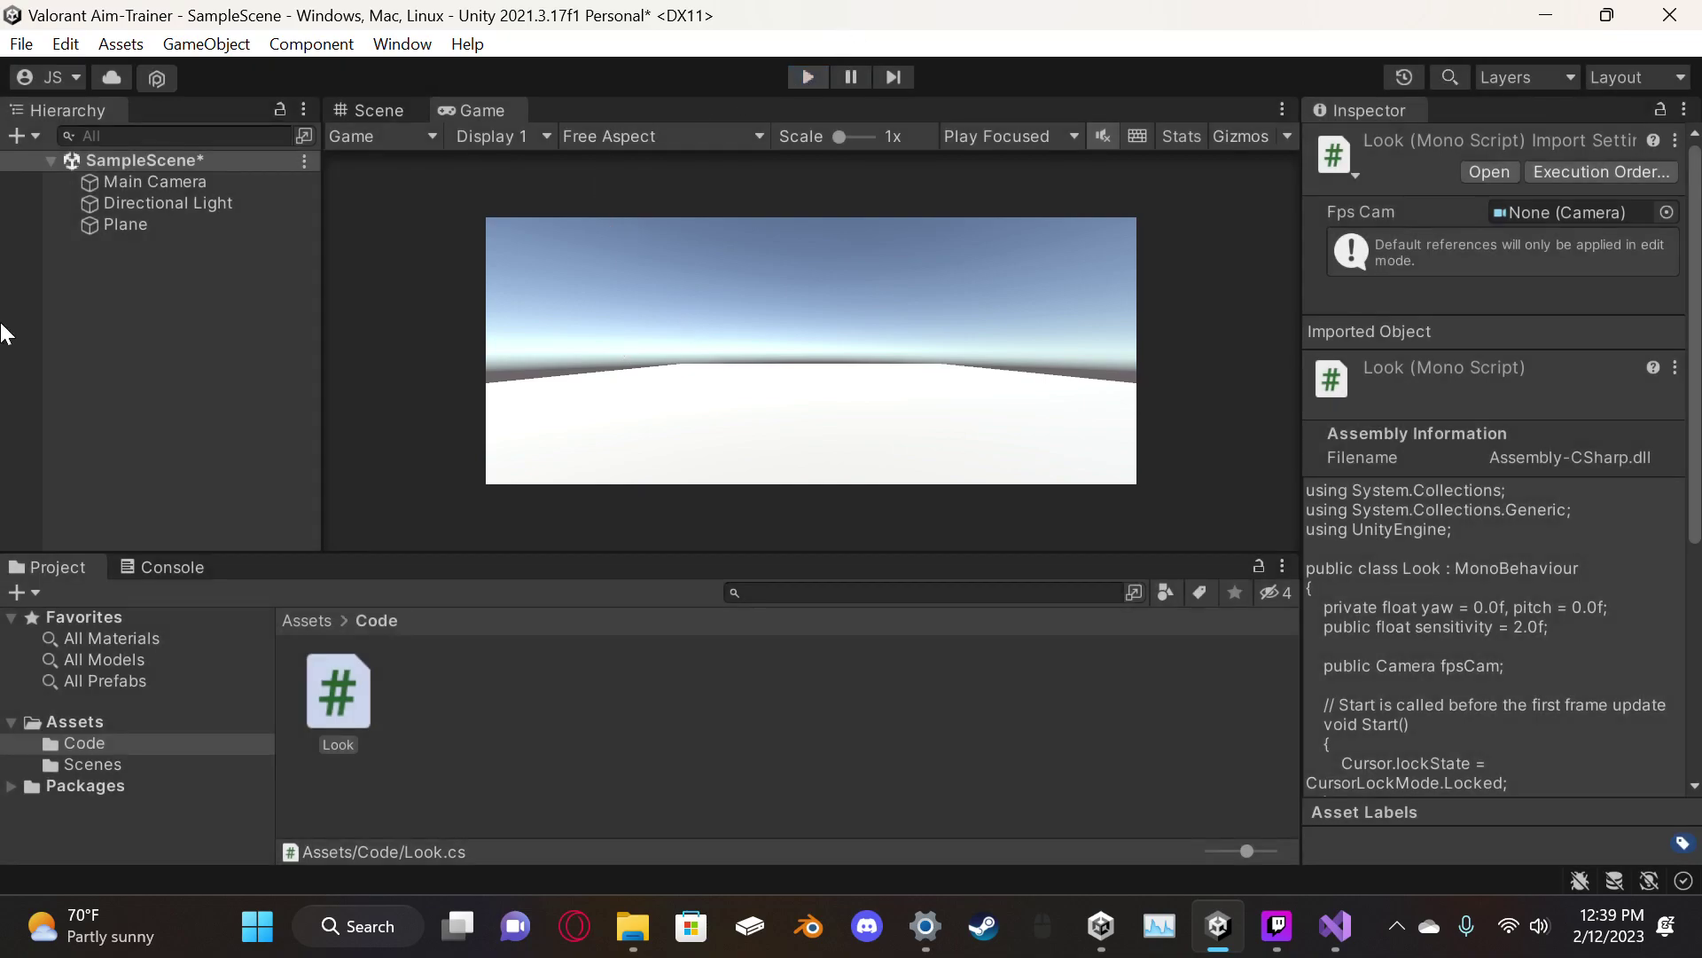
Add Look.cs to Main Camera and assign Main Camera to its Fps Cam field.
click(135, 229)
click(152, 180)
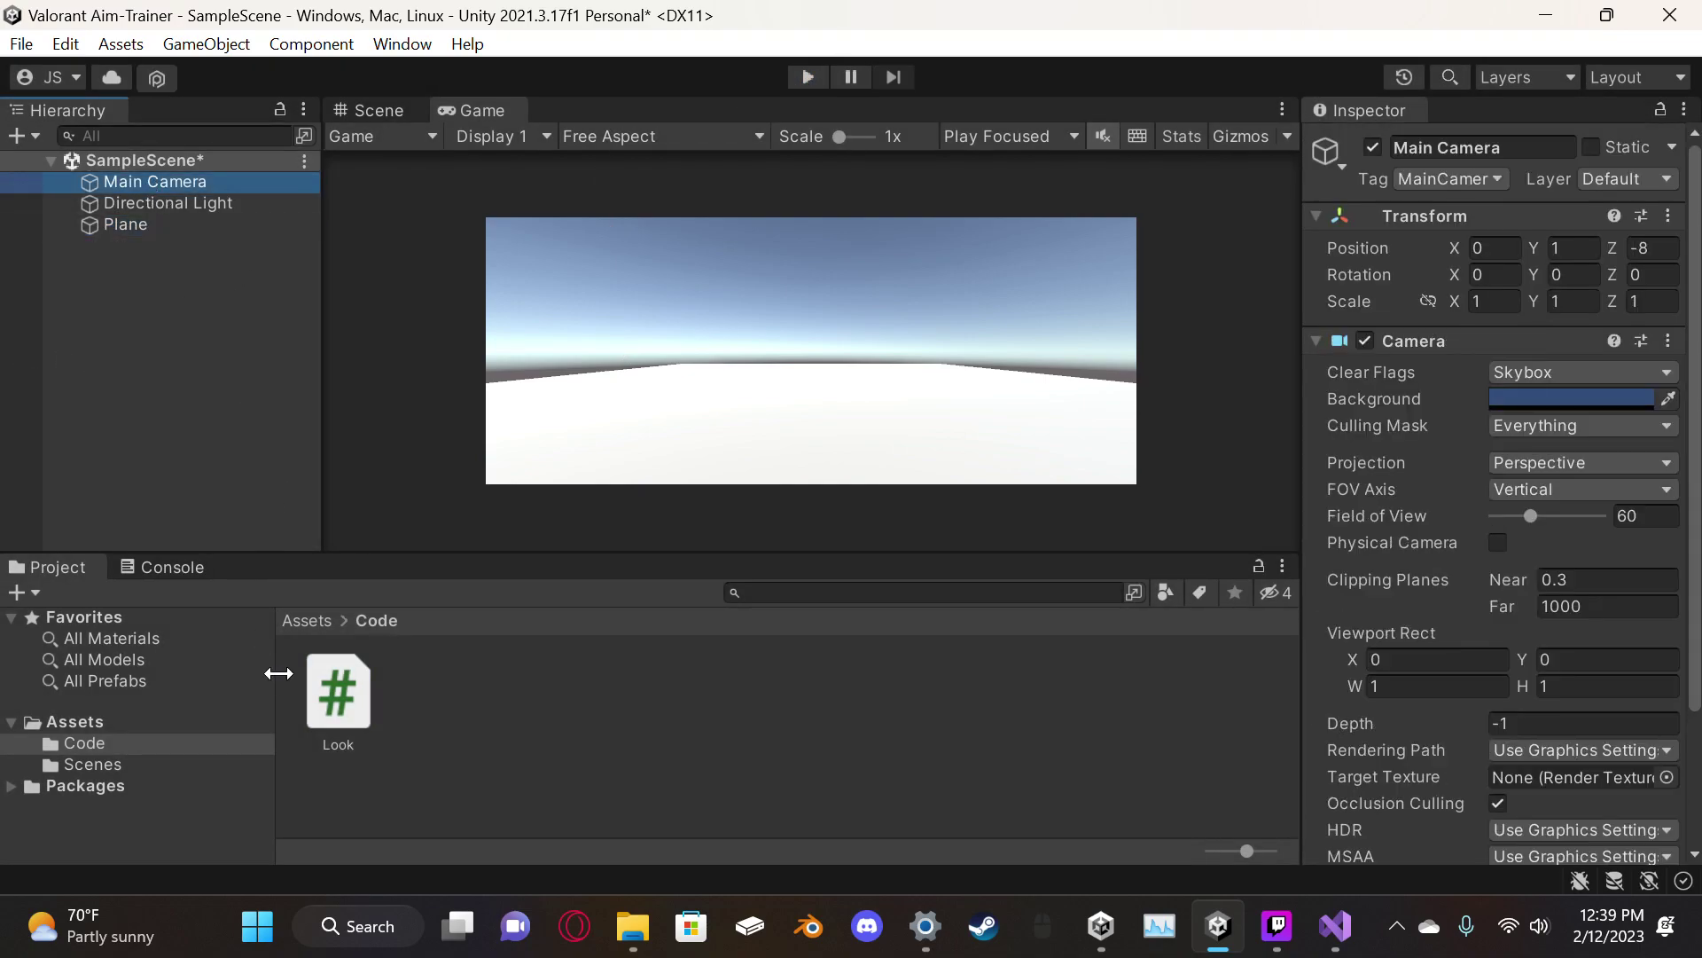
mouse_move(338, 696)
mouse_down()
mouse_move(120, 184)
mouse_move(1554, 632)
mouse_move(1524, 778)
mouse_up()
scroll(1412, 456, down, 3)
scroll(1465, 497, down, 3)
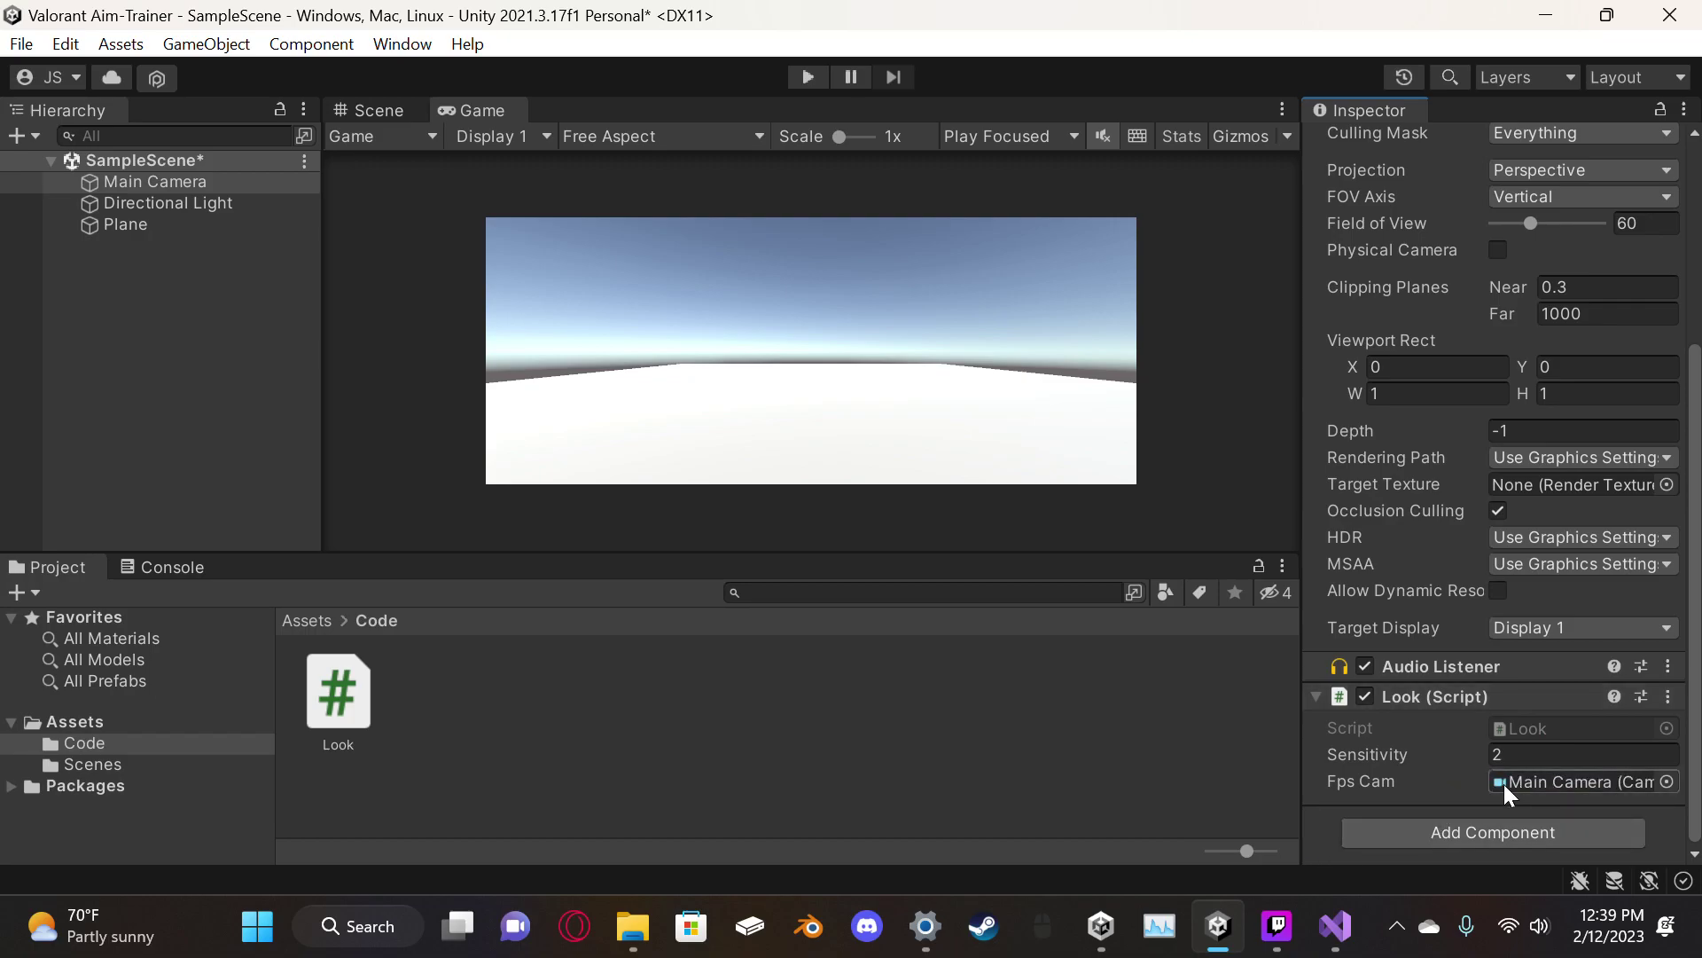
click(1328, 944)
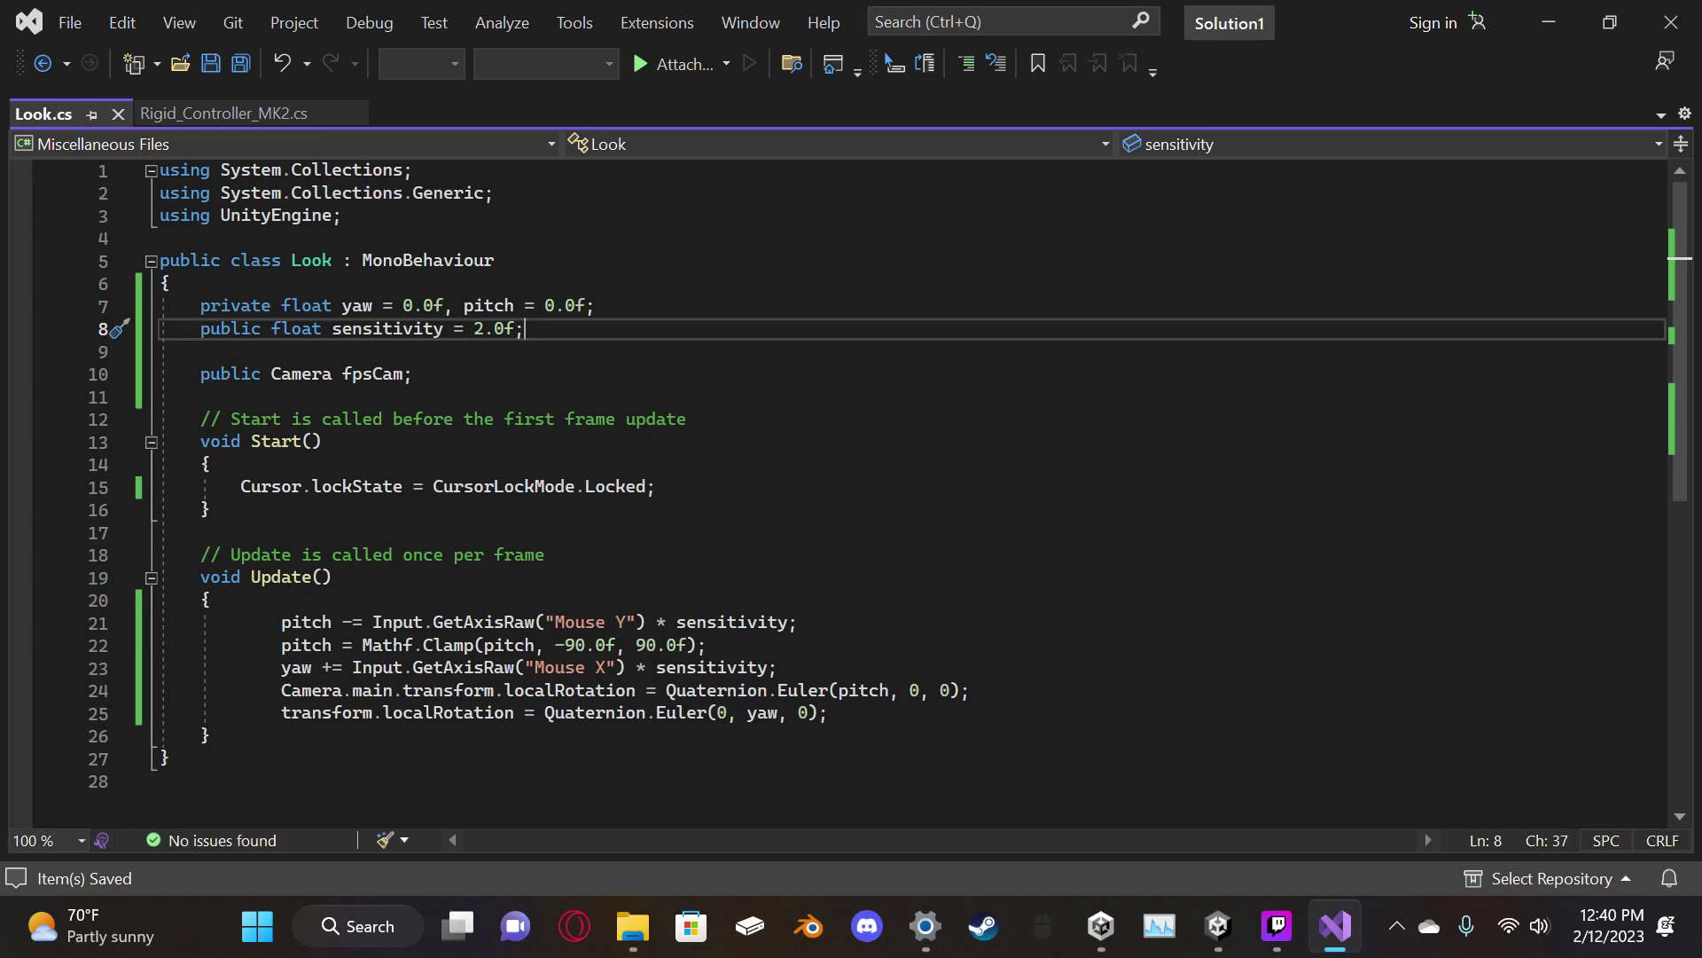
click(1549, 22)
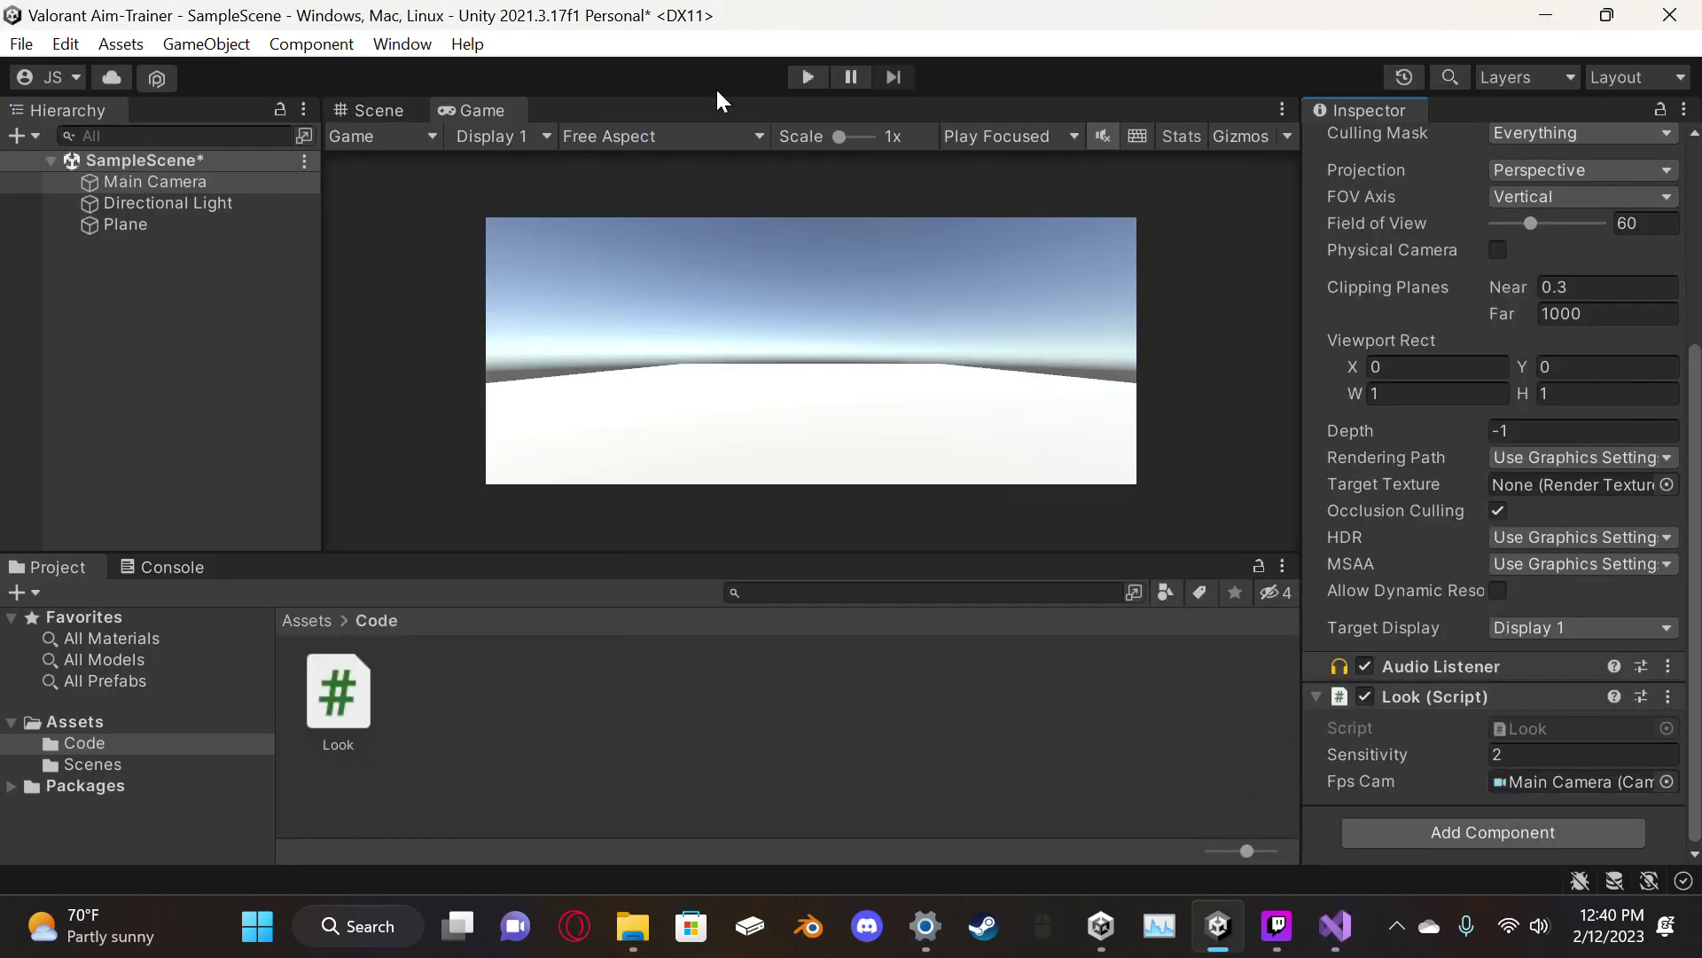
click(807, 78)
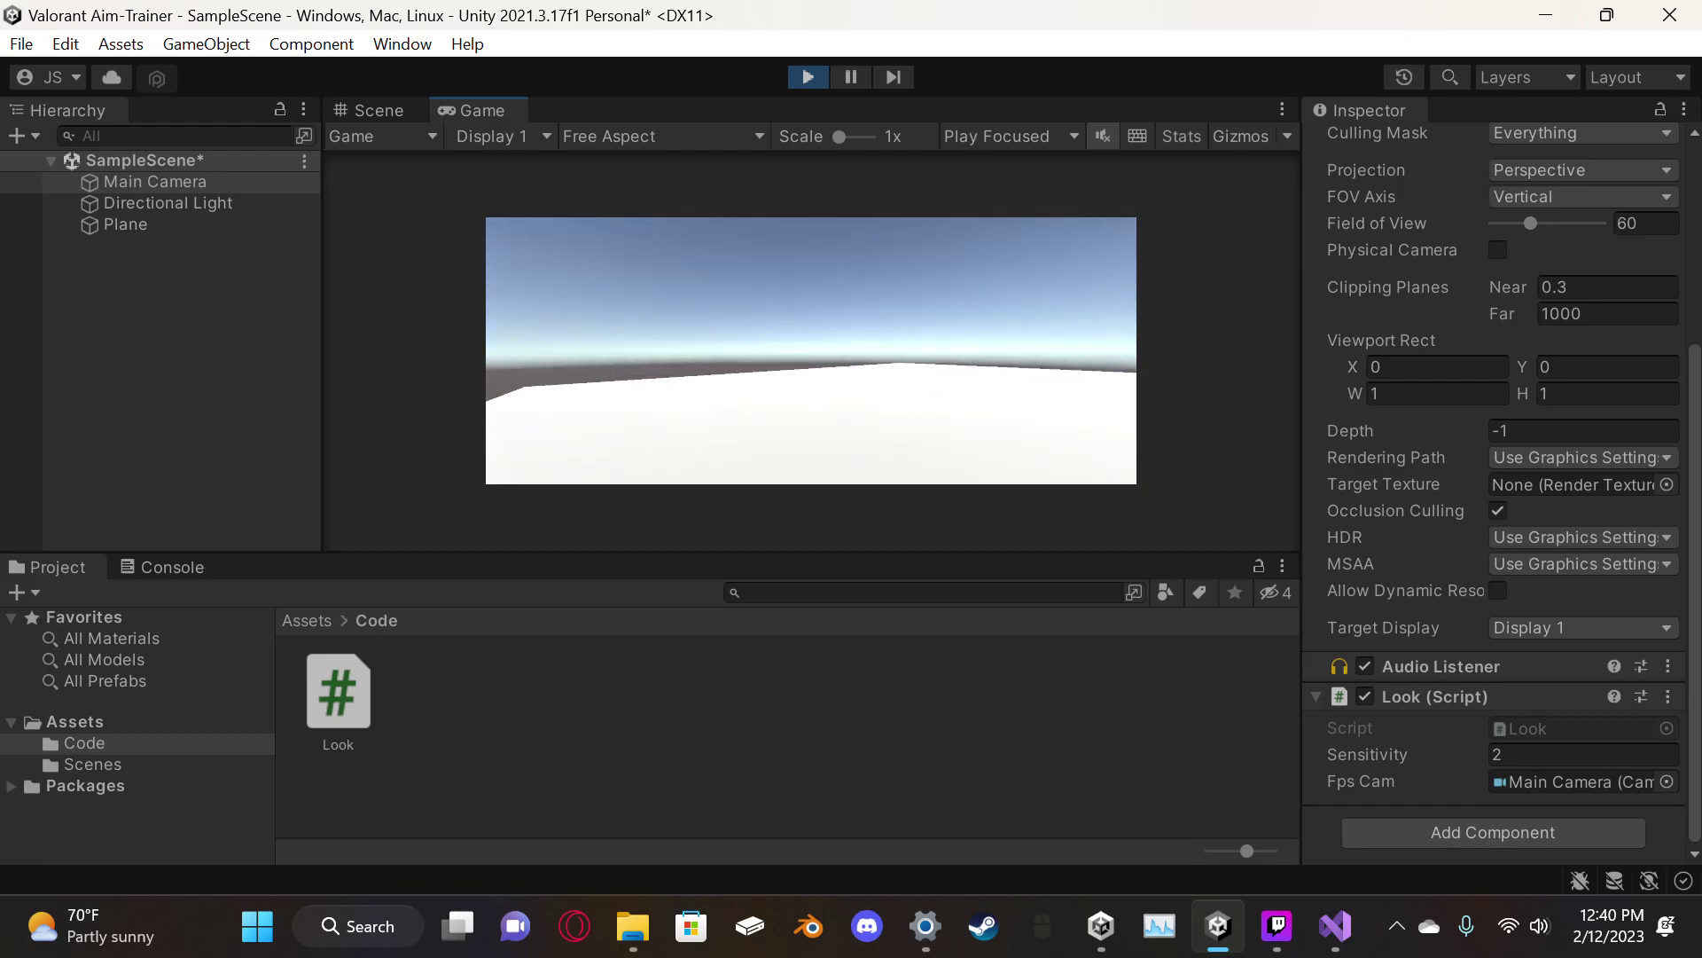
key(Escape)
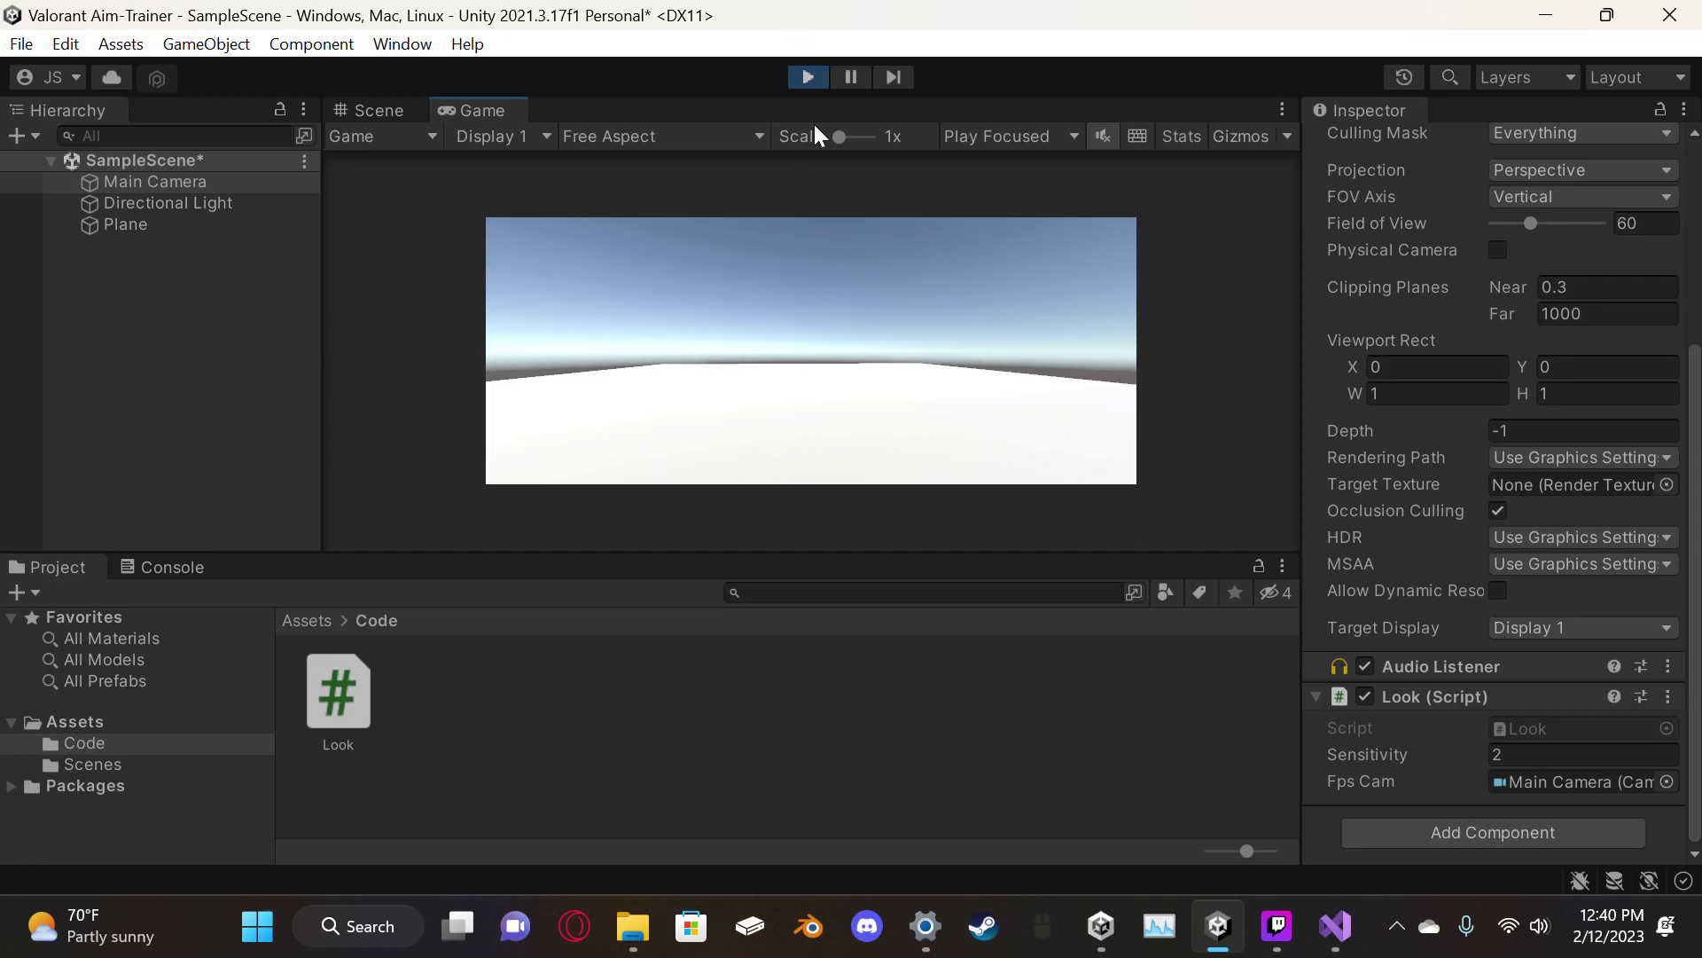
click(821, 87)
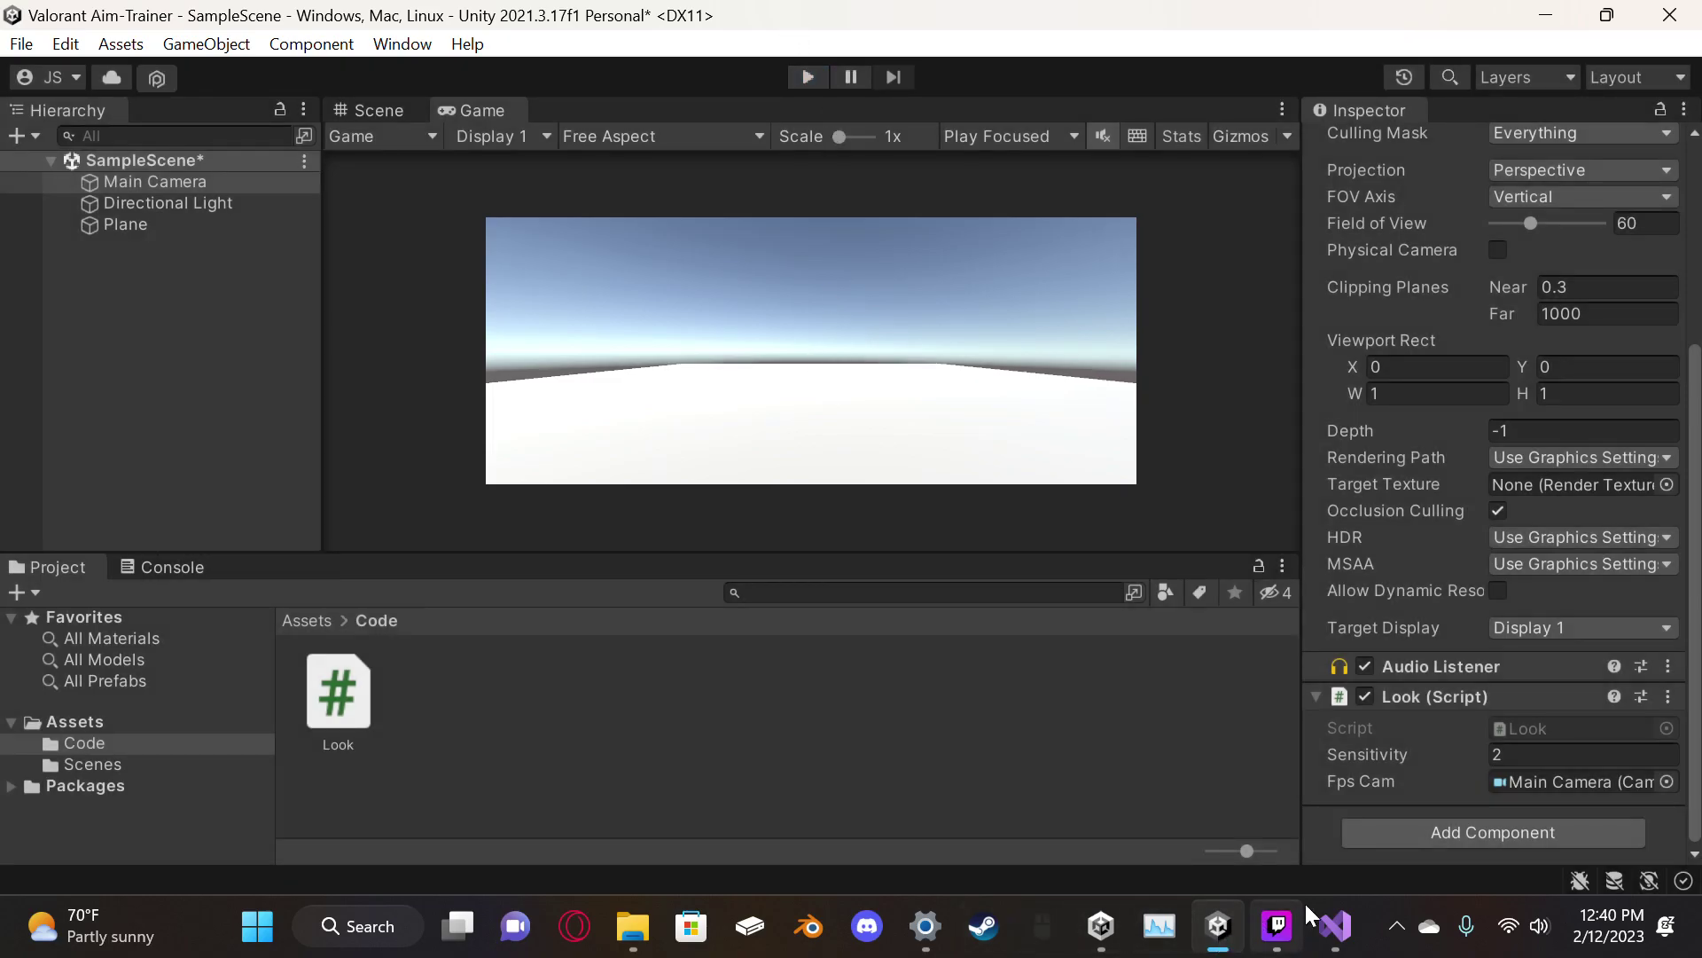
click(1335, 926)
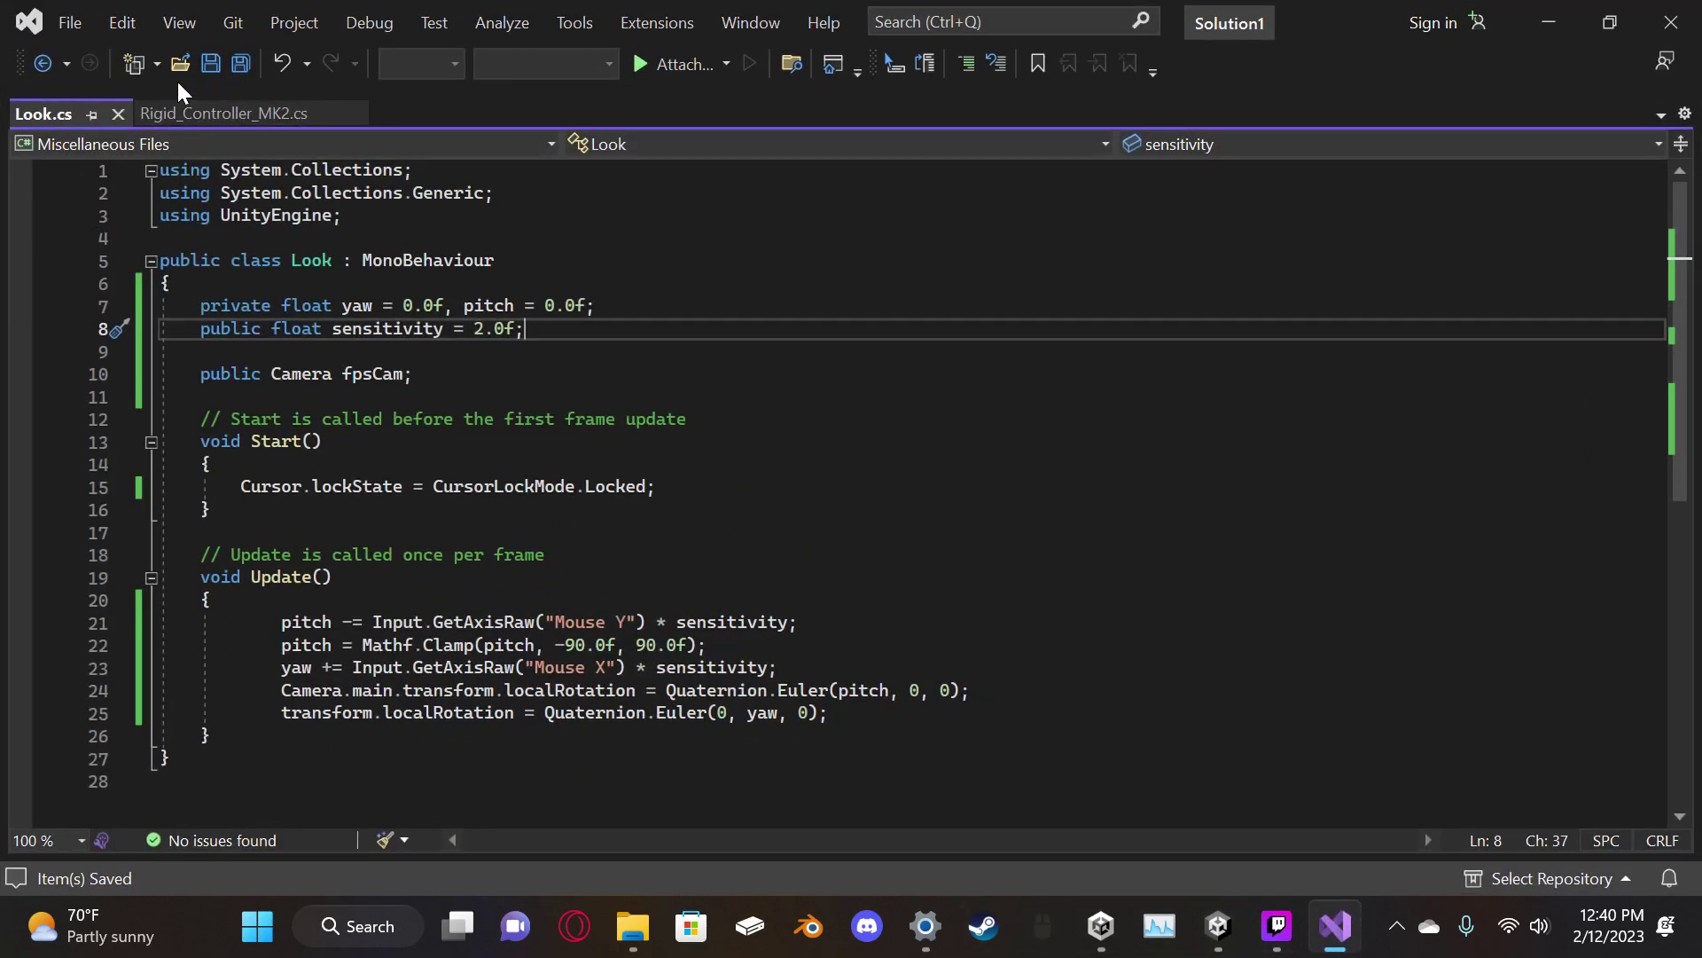
click(196, 113)
scroll(798, 487, down, 6)
scroll(798, 488, down, 4)
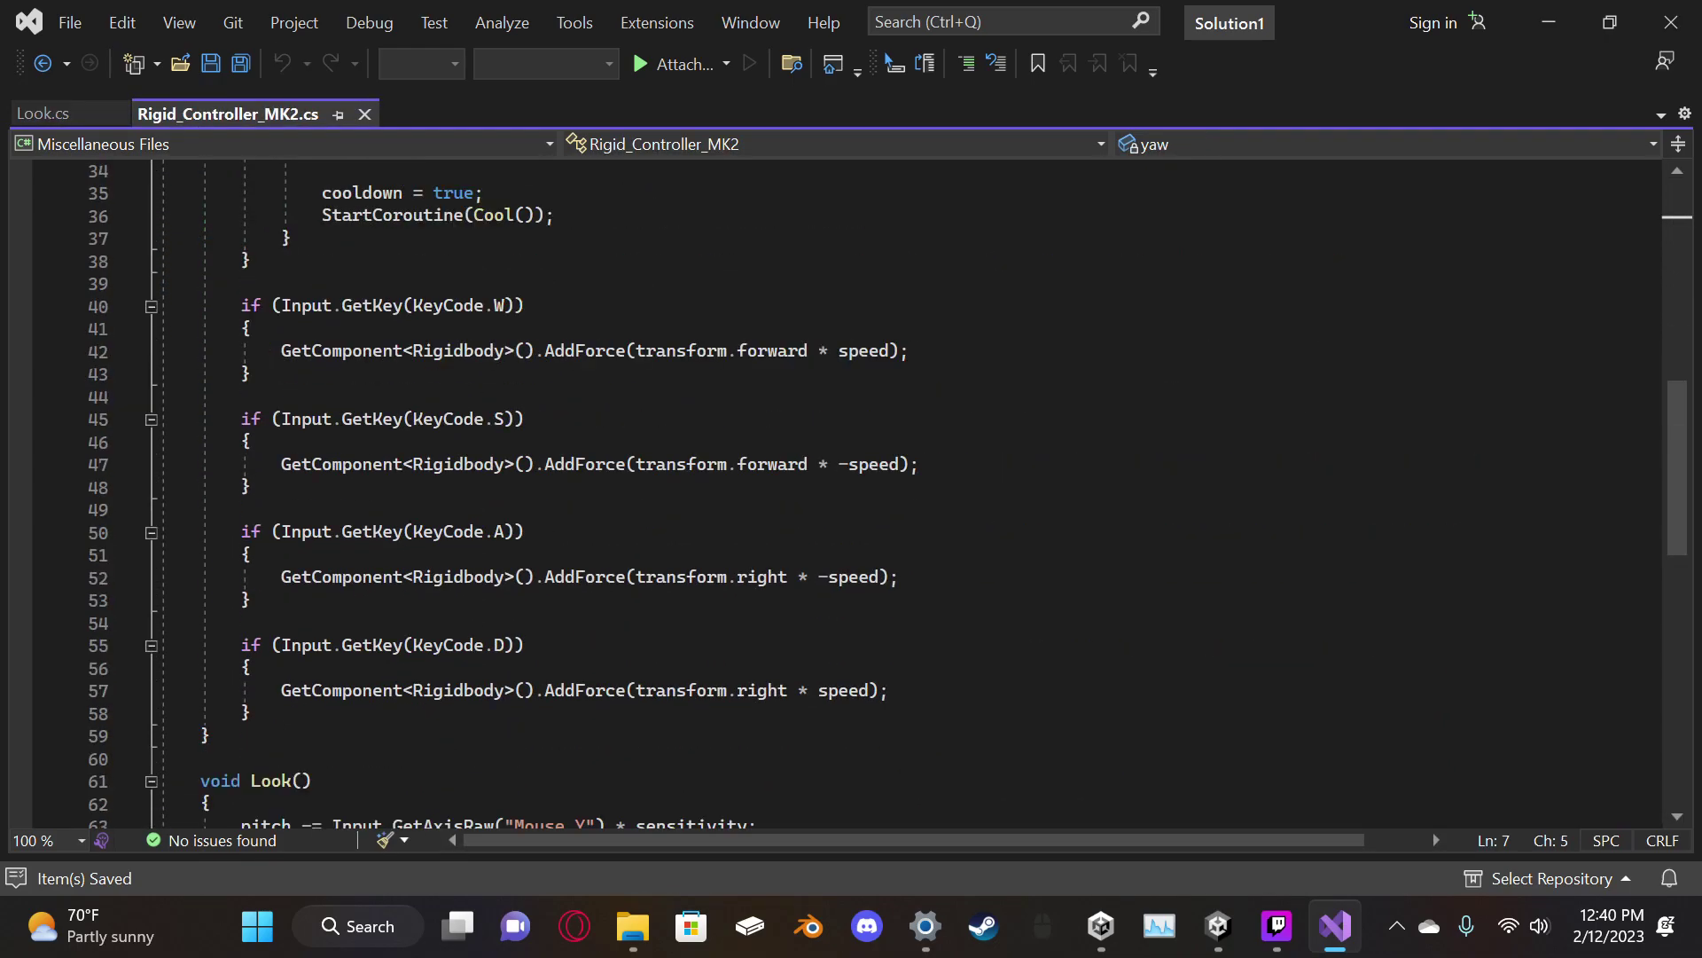
scroll(798, 488, down, 5)
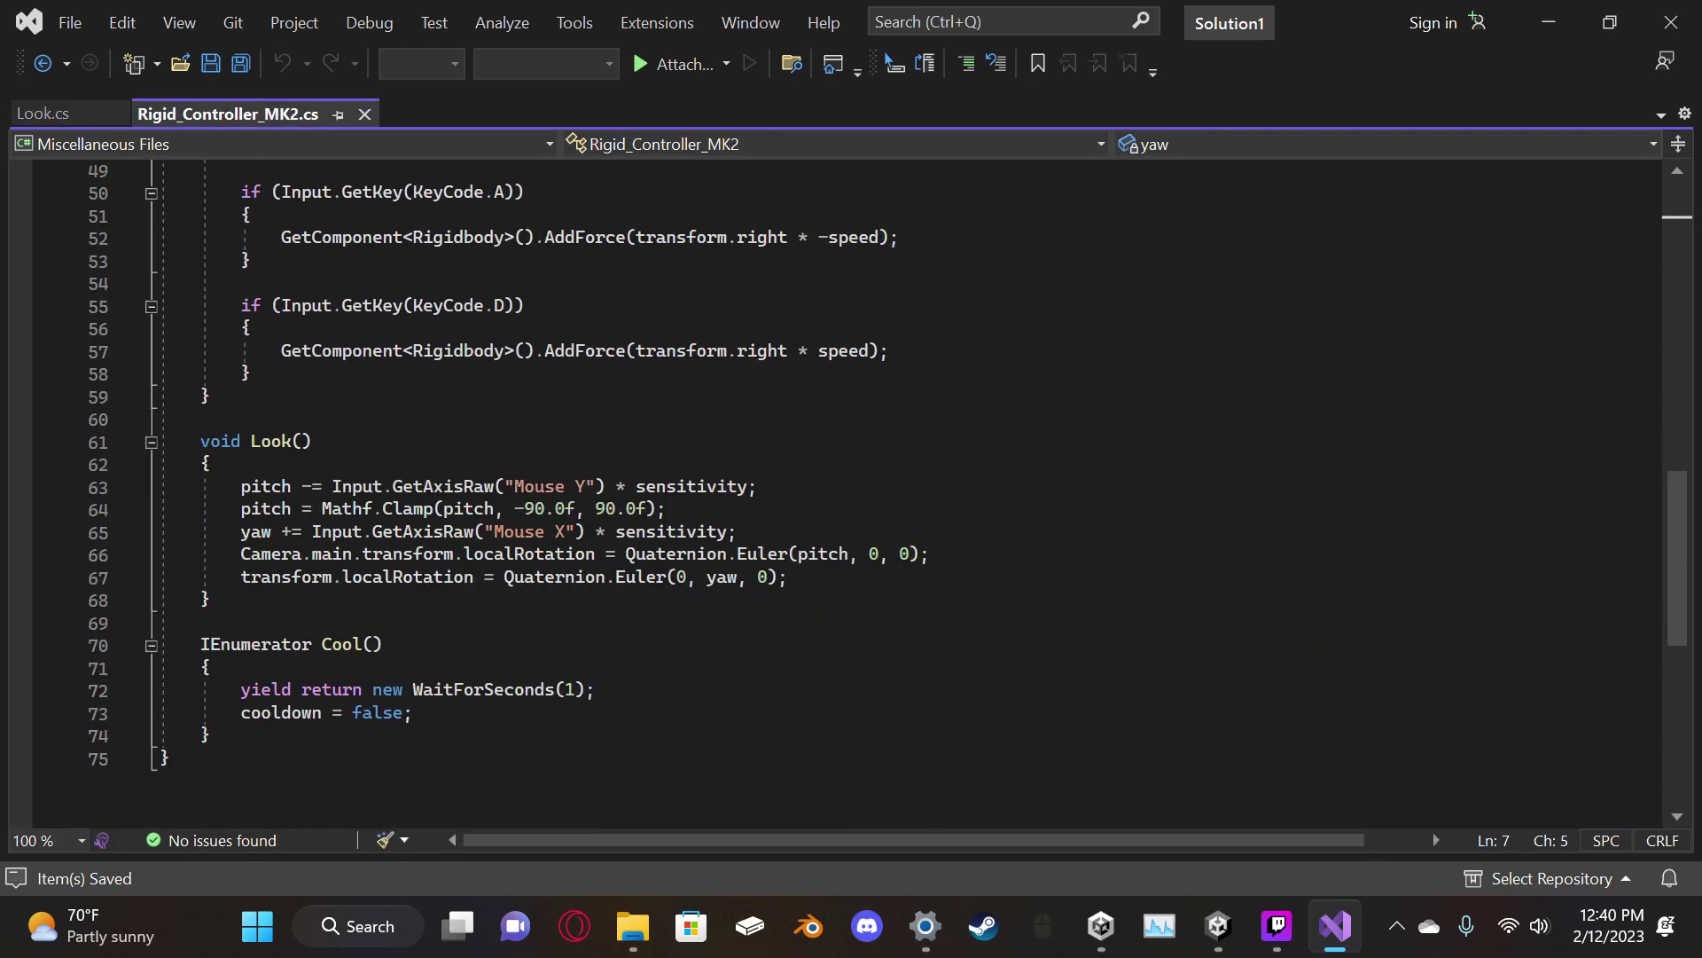
scroll(798, 487, up, 4)
scroll(798, 487, up, 4)
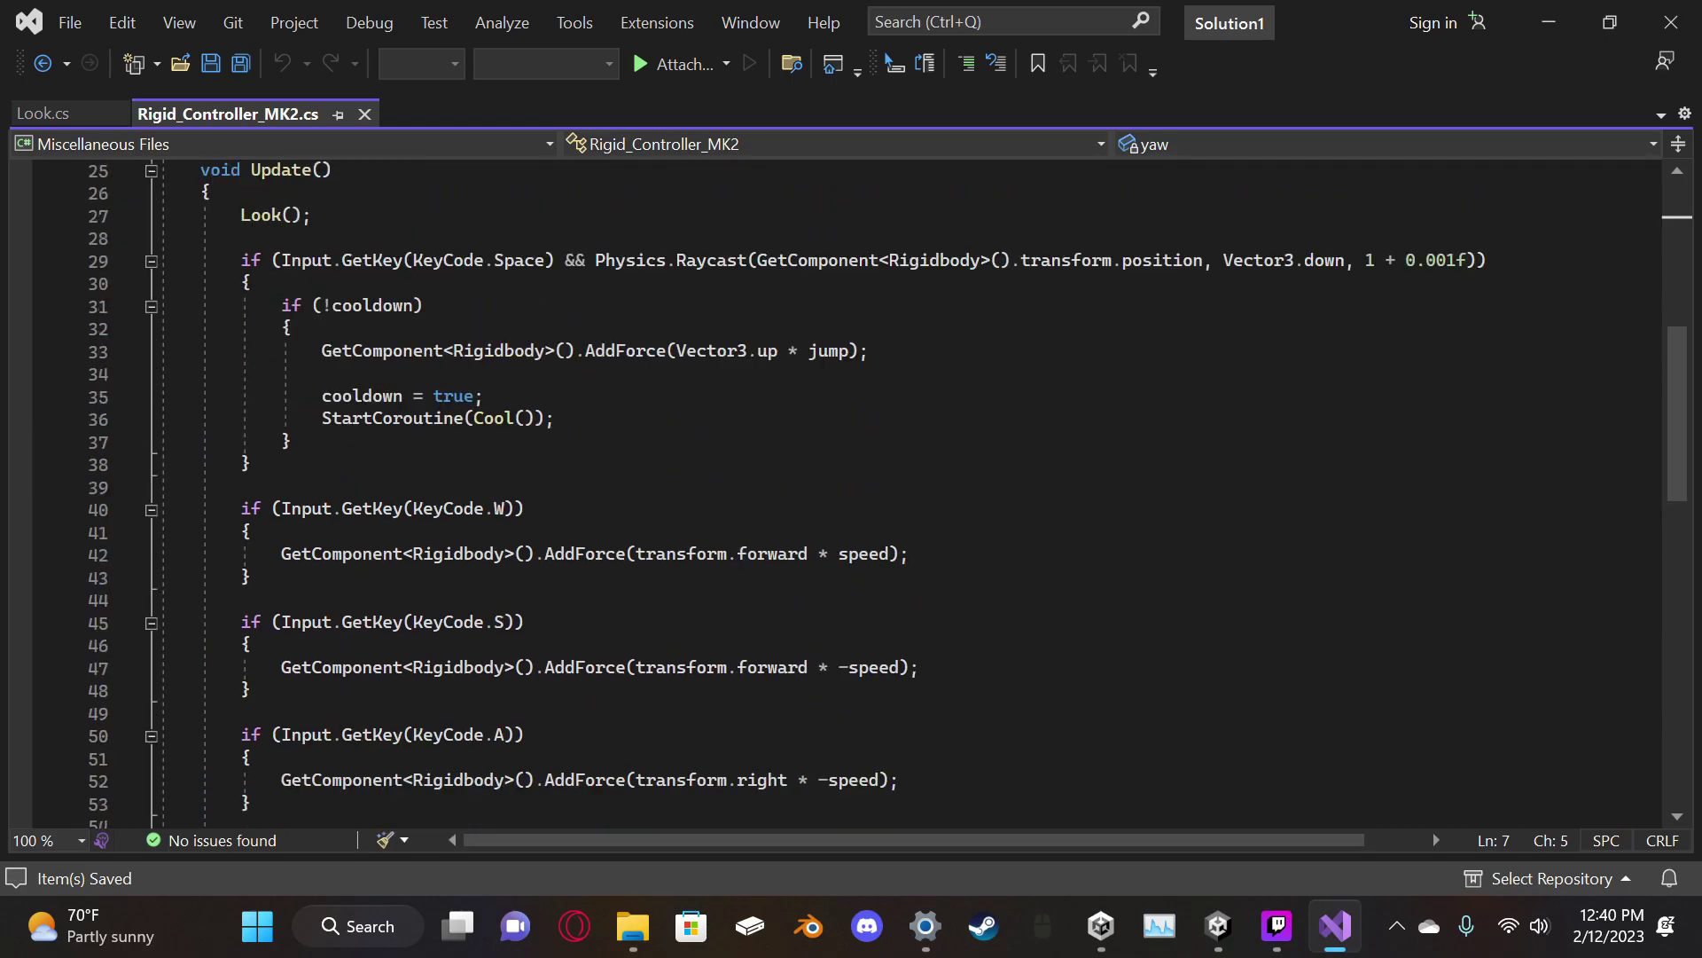
scroll(799, 488, up, 2)
scroll(798, 488, up, 1)
scroll(798, 488, up, 1)
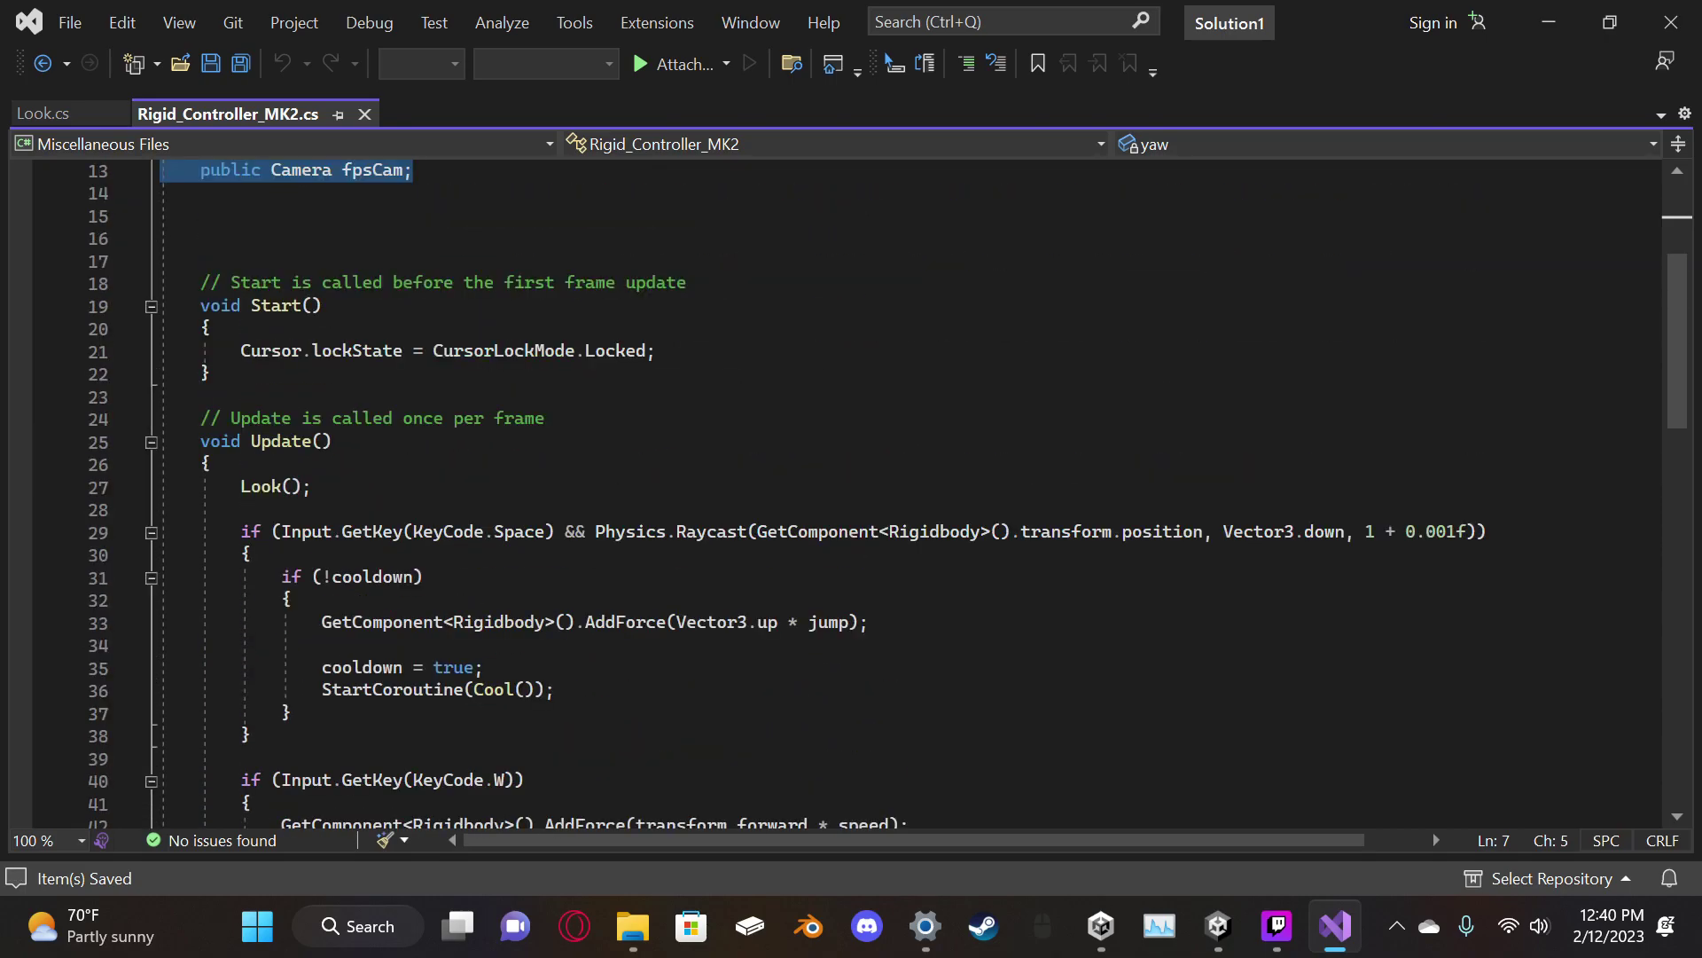
scroll(798, 488, down, 6)
scroll(798, 487, down, 6)
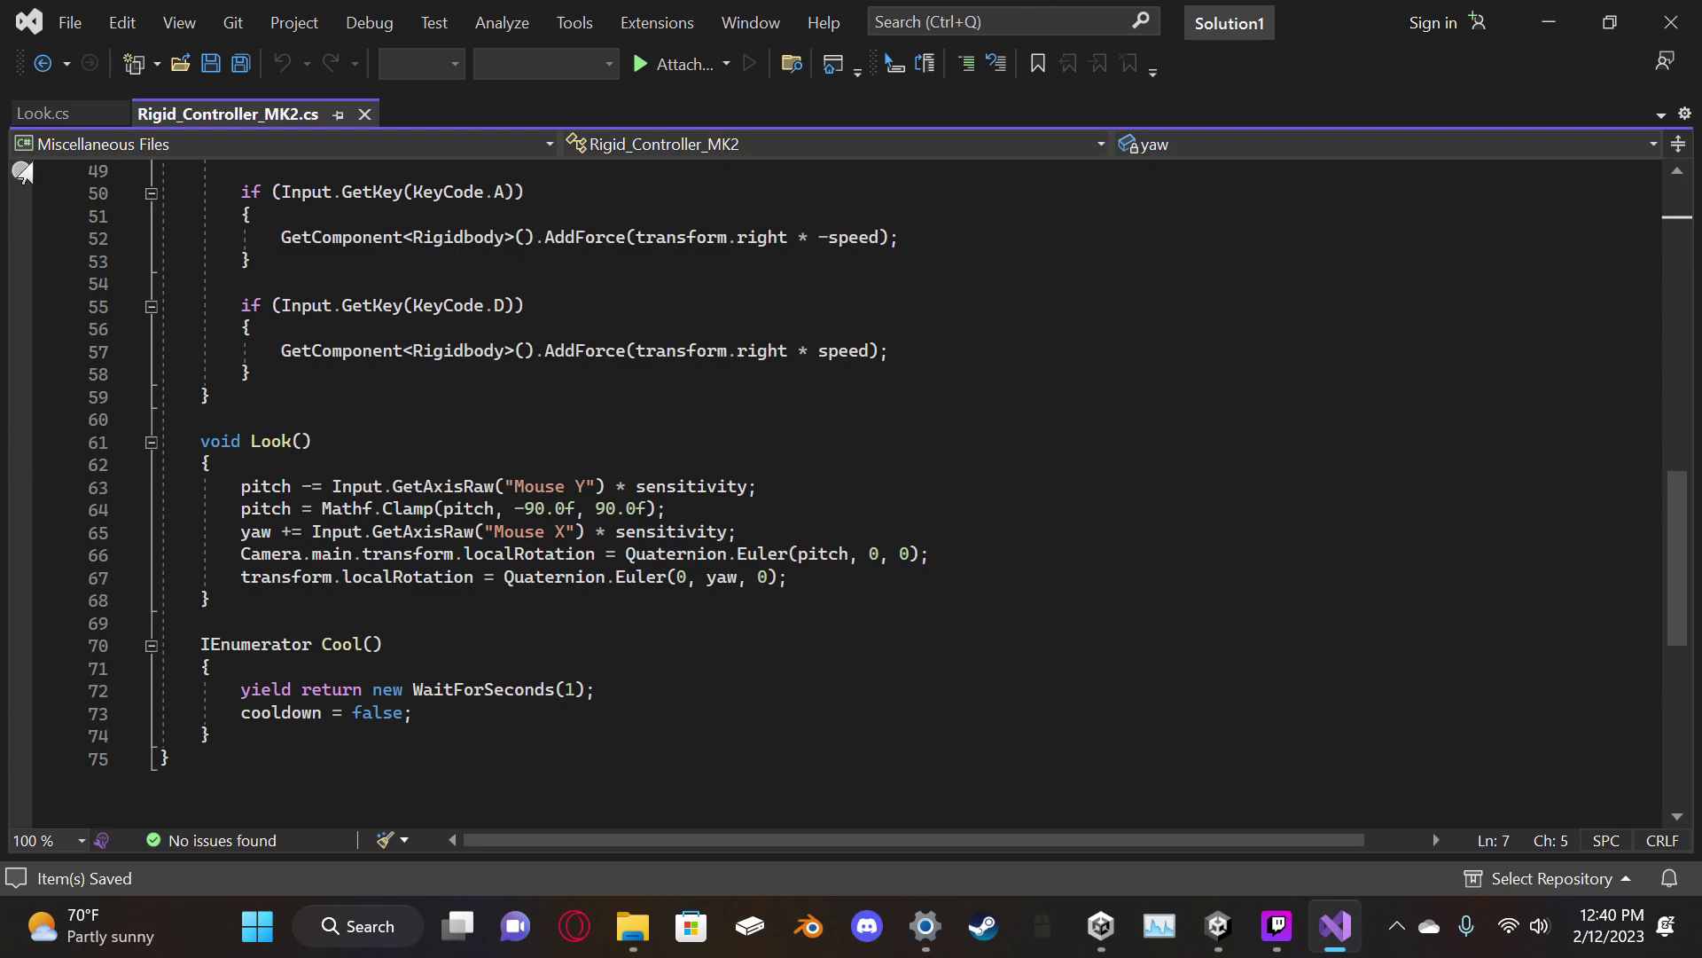
scroll(834, 488, up, 3)
scroll(3, 381, up, 9)
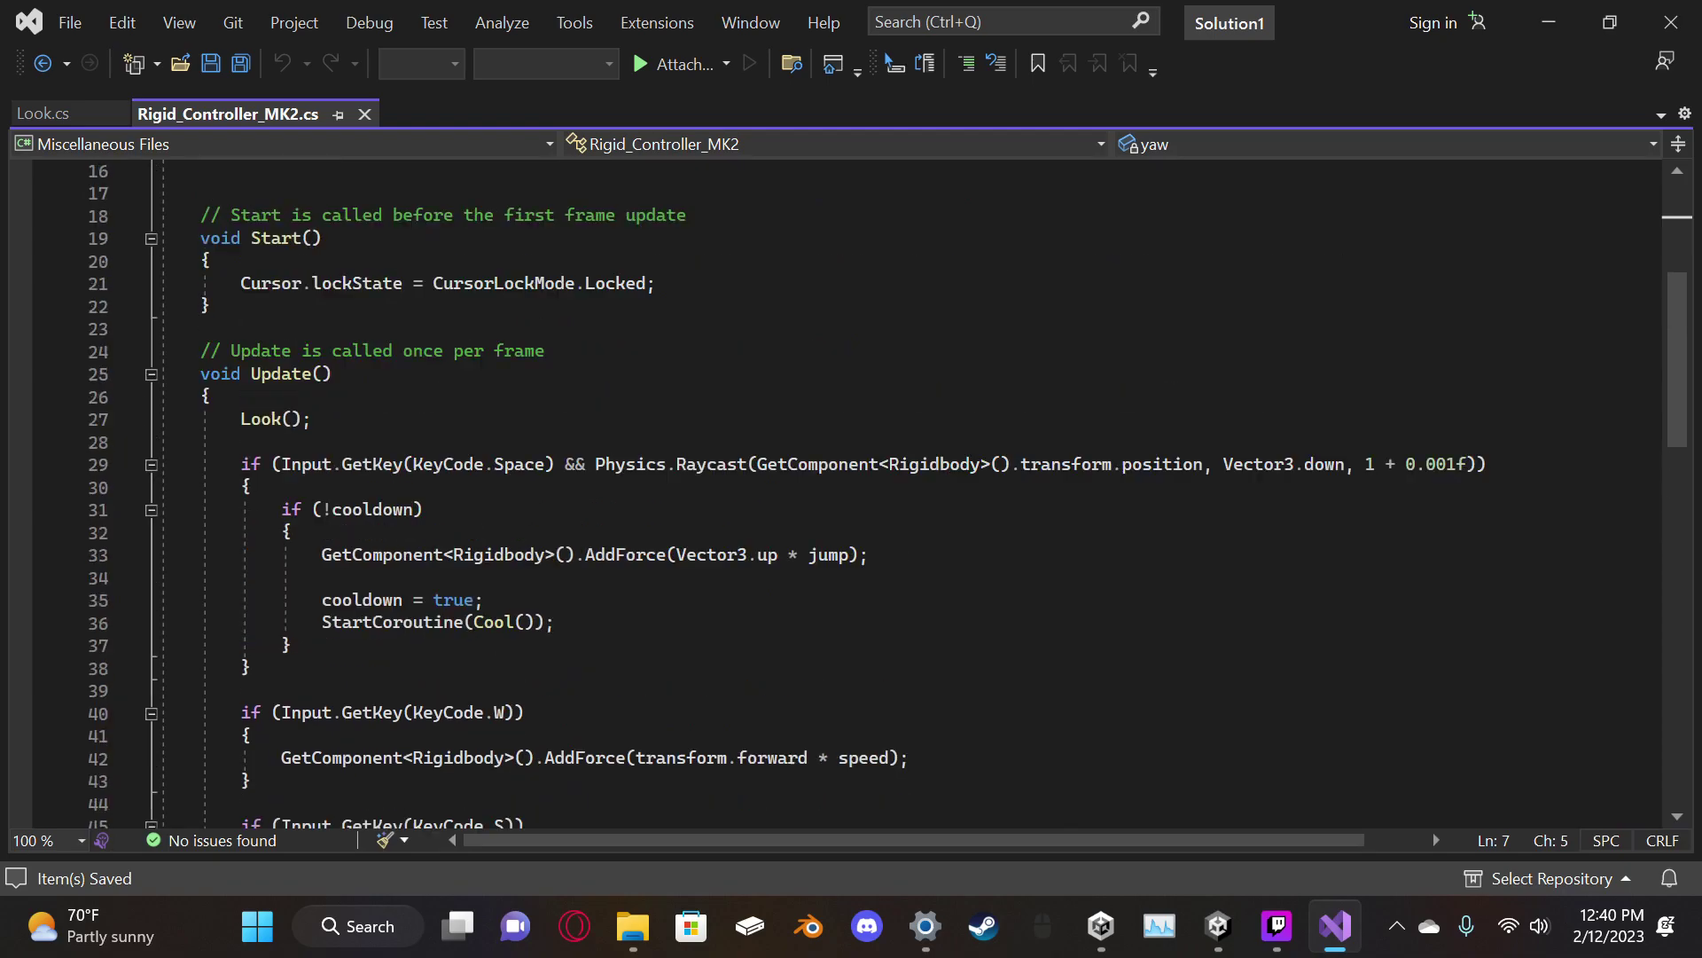
scroll(2, 382, down, 2)
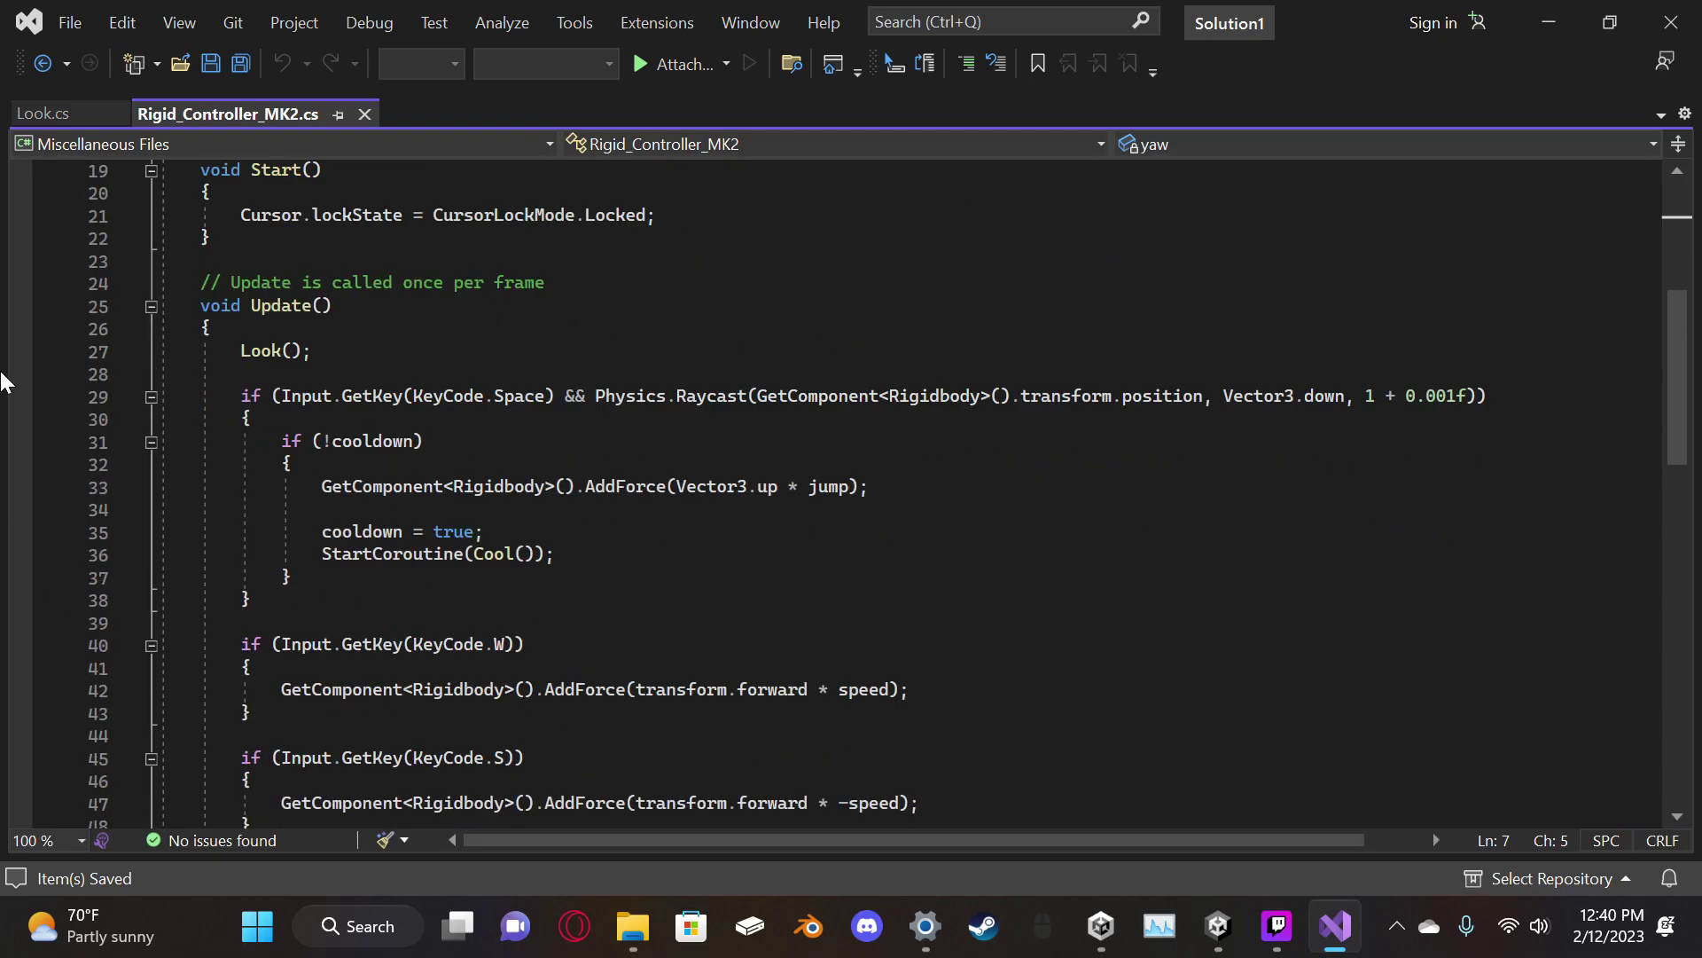
click(64, 120)
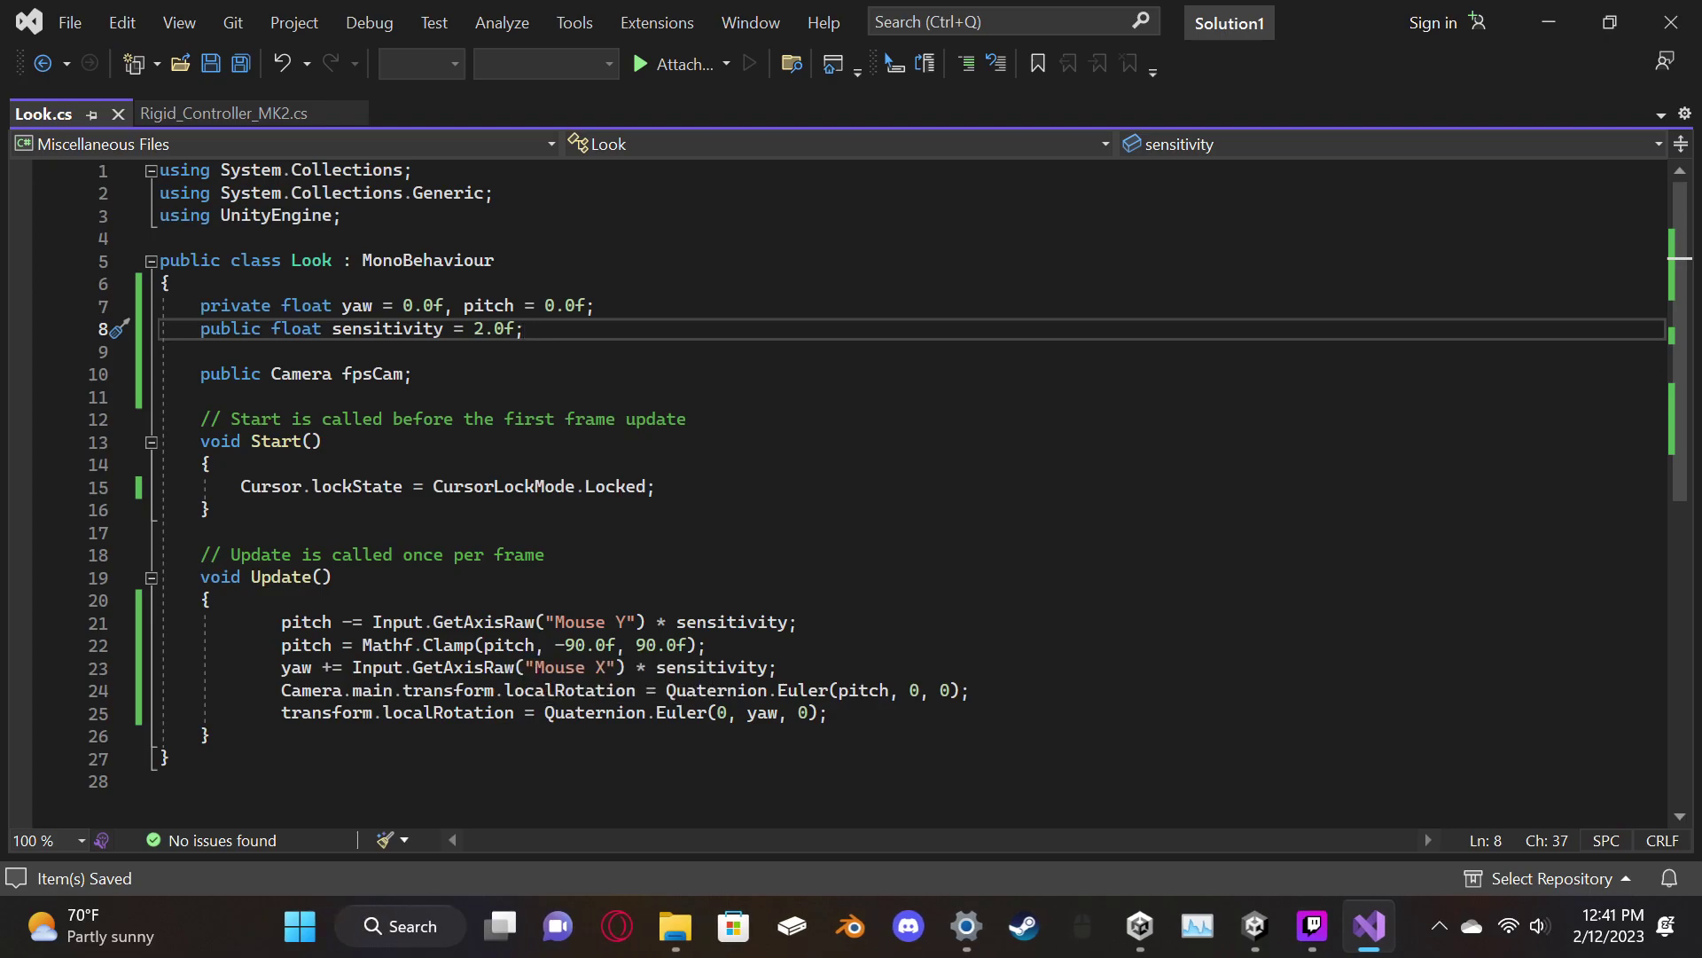
click(968, 926)
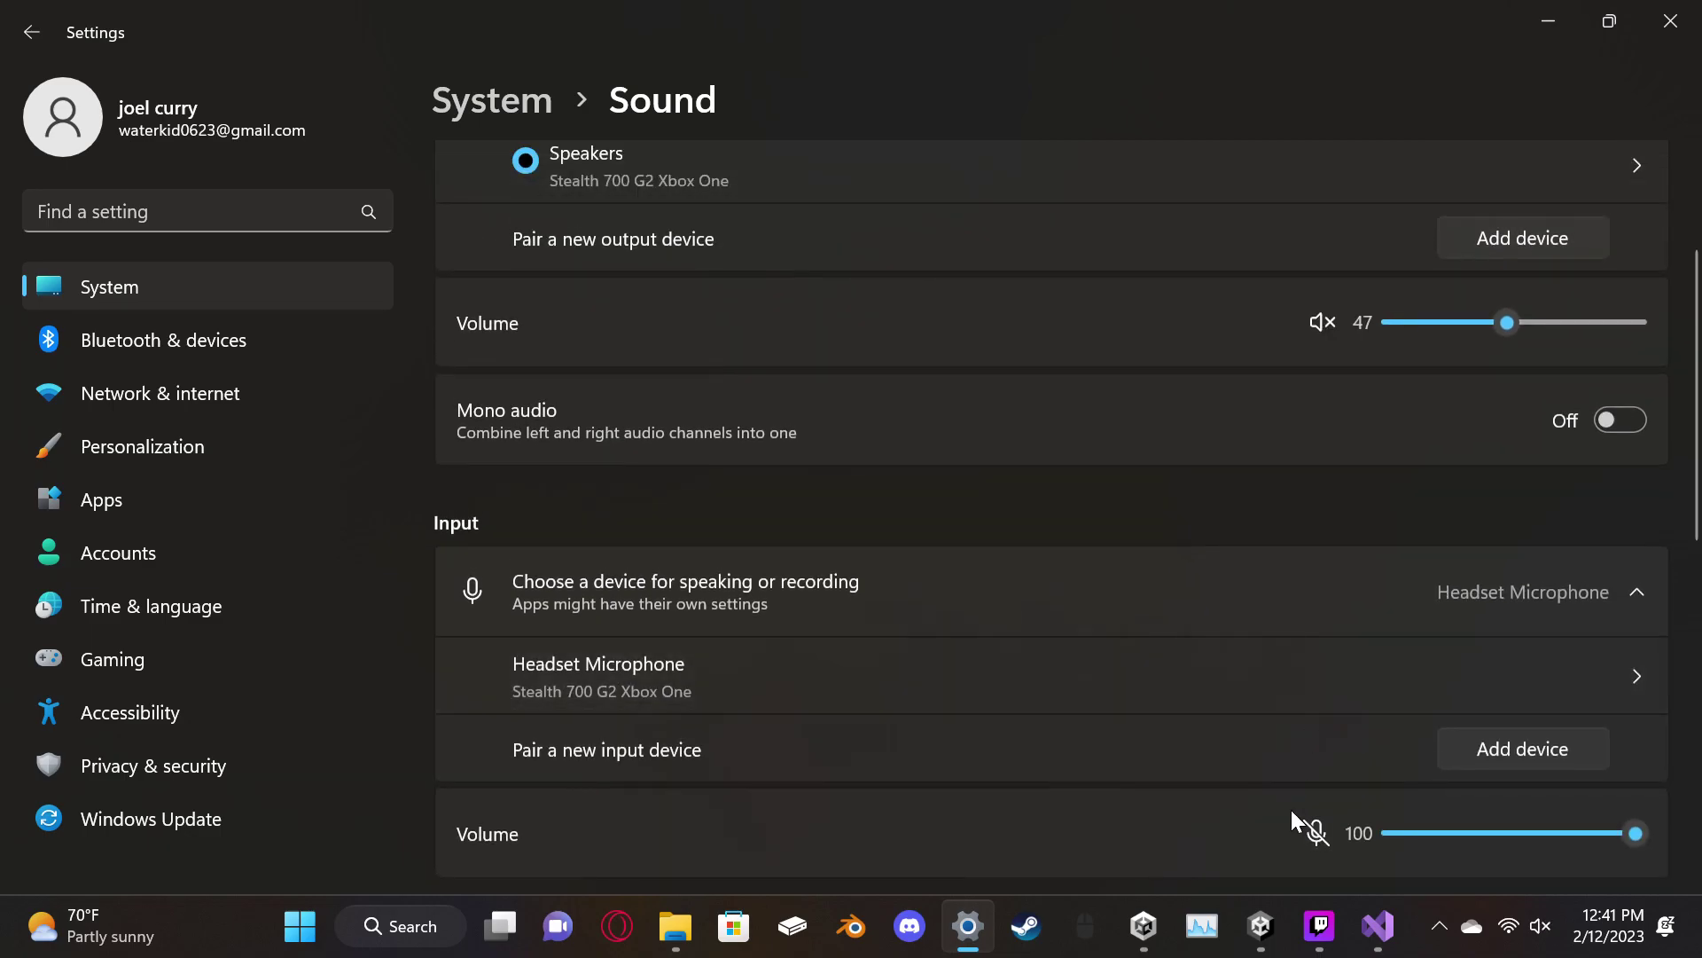
Minimize the Windows Settings window.
click(1548, 20)
Change the Game view aspect from Free Aspect to Full HD (1920x1080).
click(1550, 23)
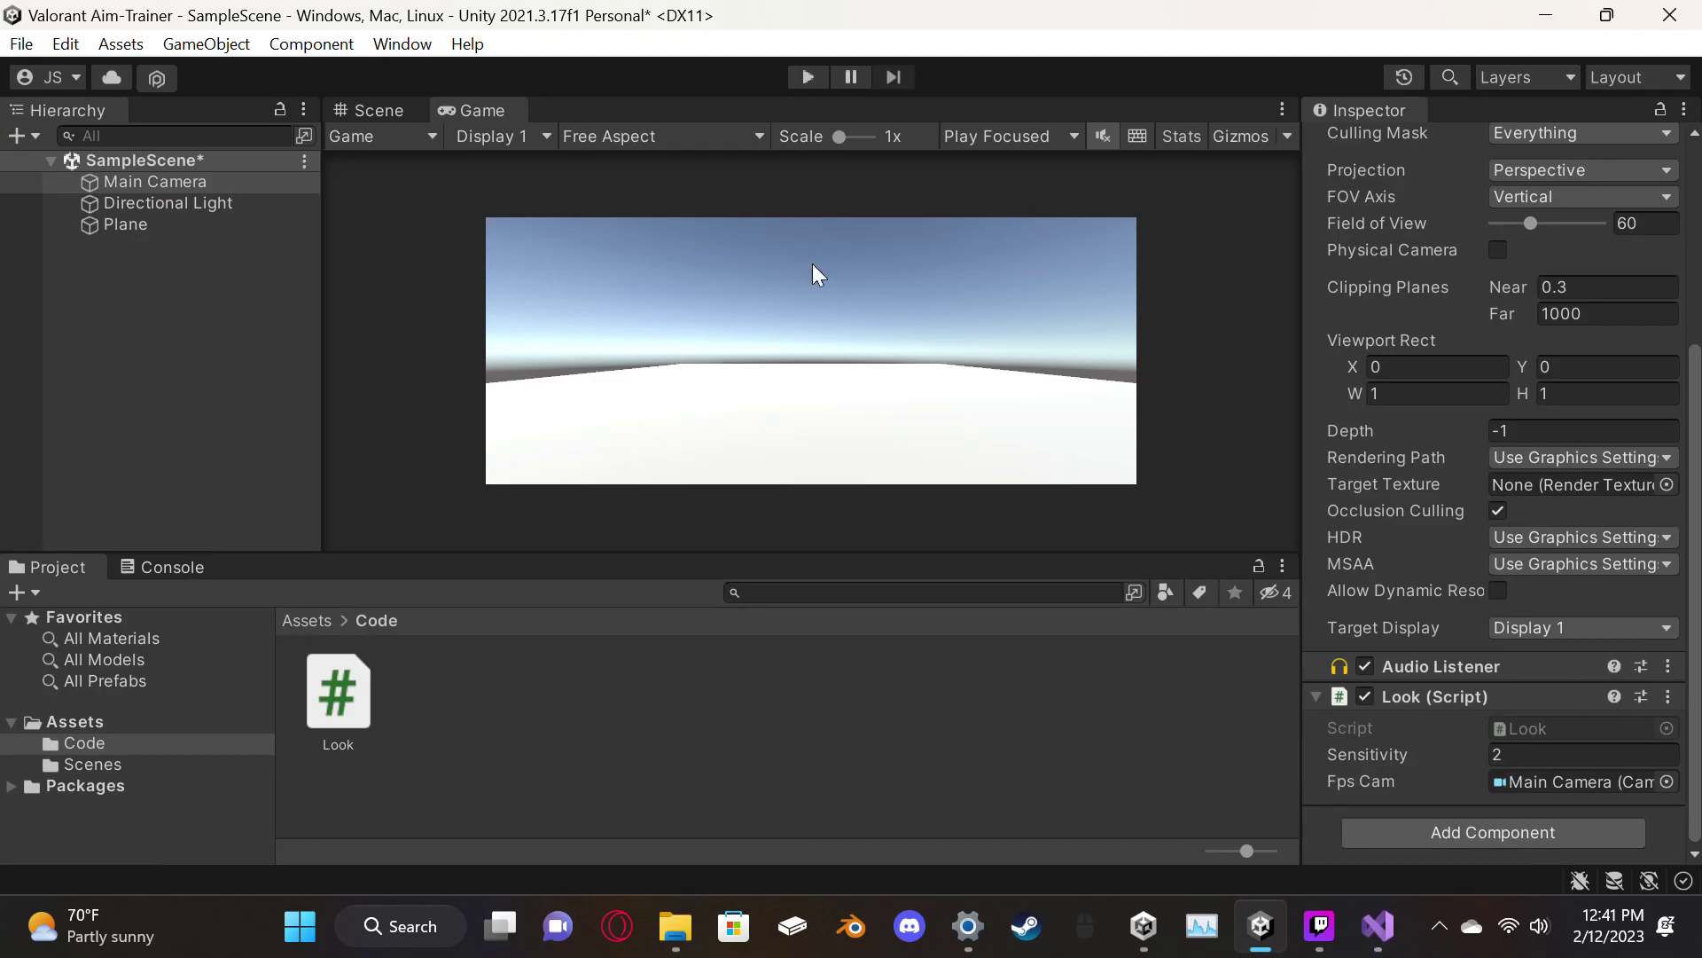
scroll(816, 261, up, 2)
scroll(816, 262, up, 1)
scroll(817, 259, up, 1)
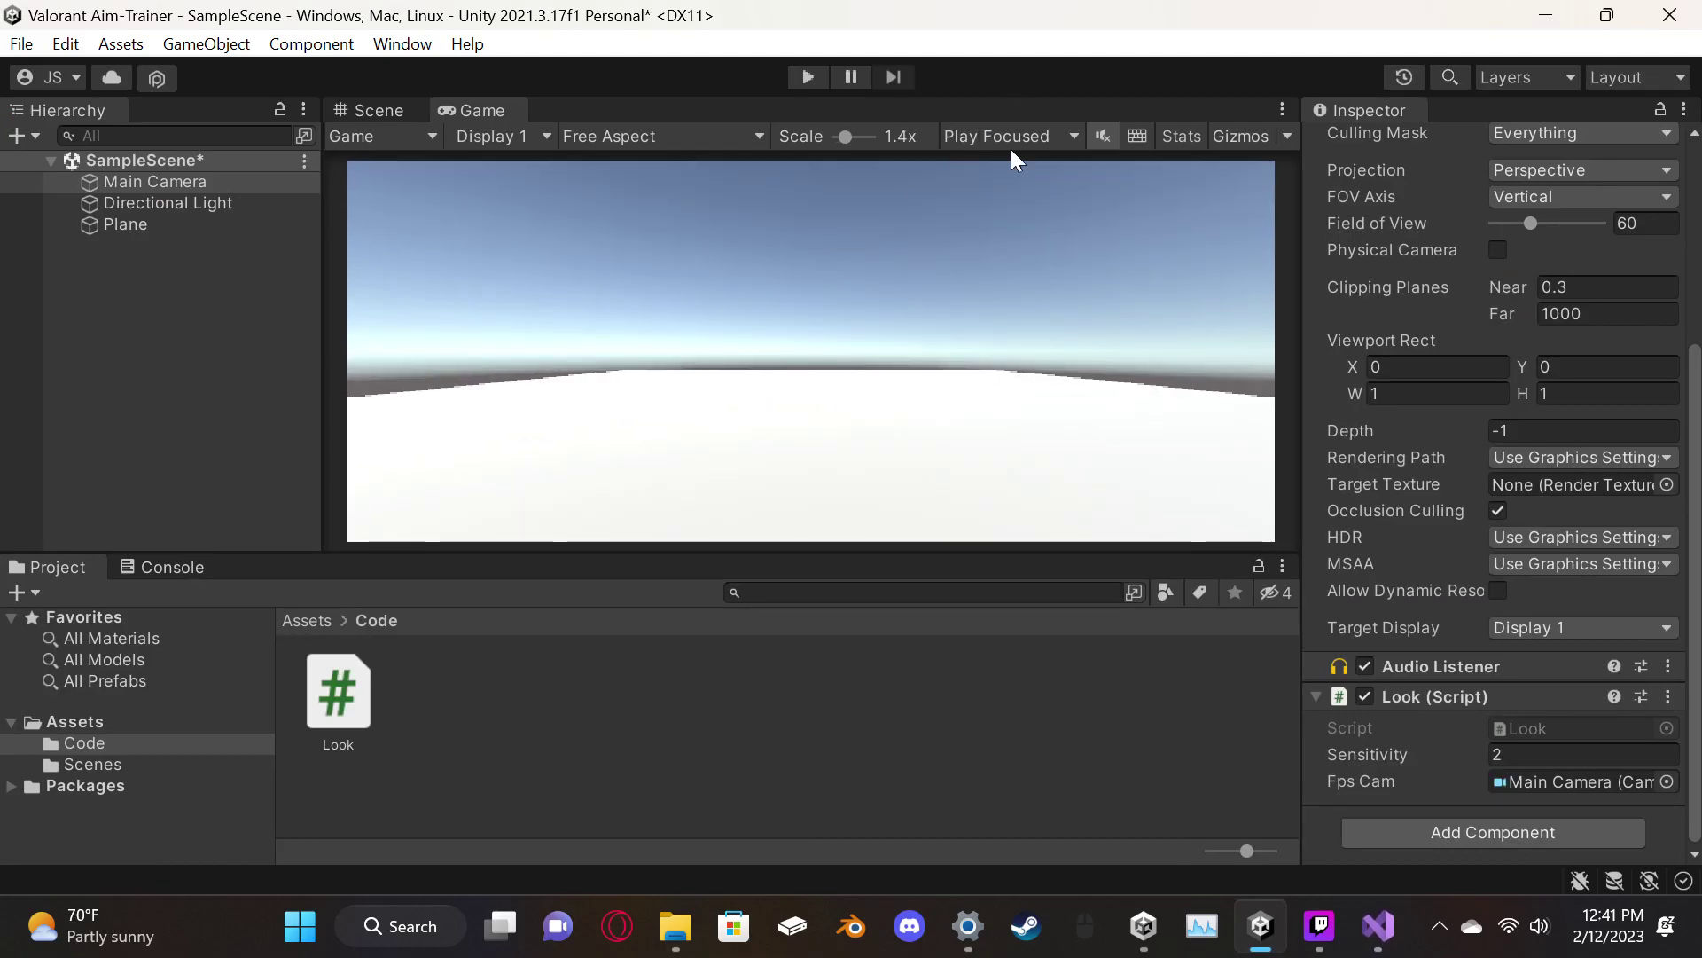
scroll(632, 233, down, 1)
click(679, 135)
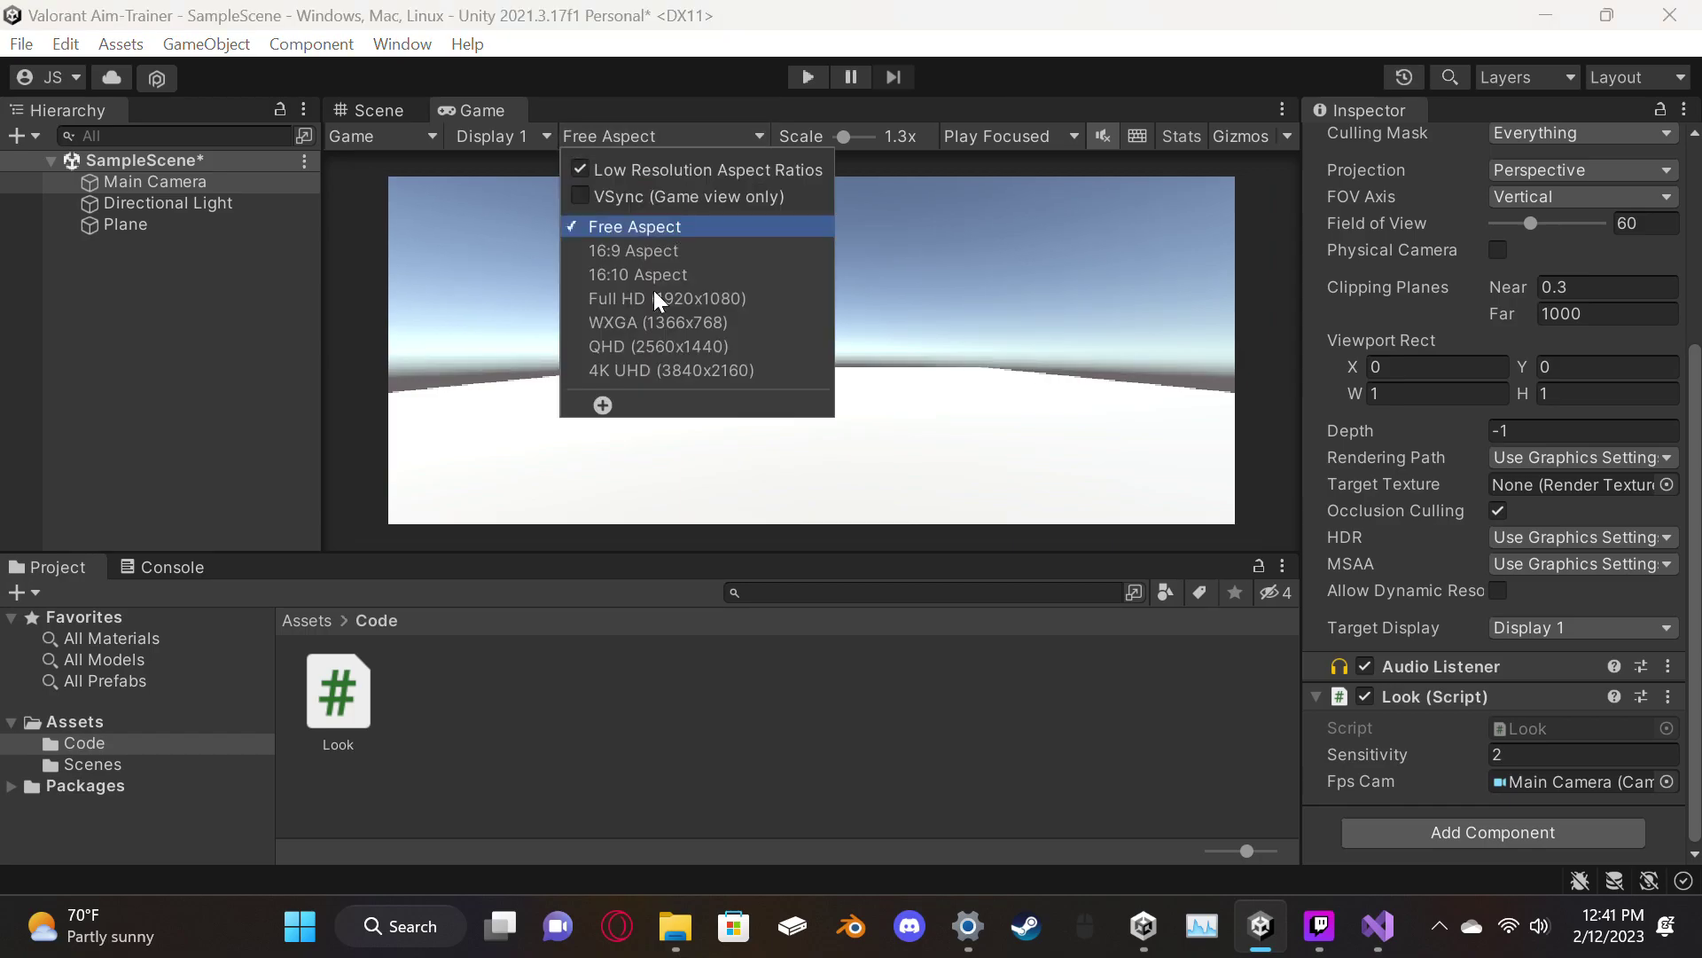
click(662, 300)
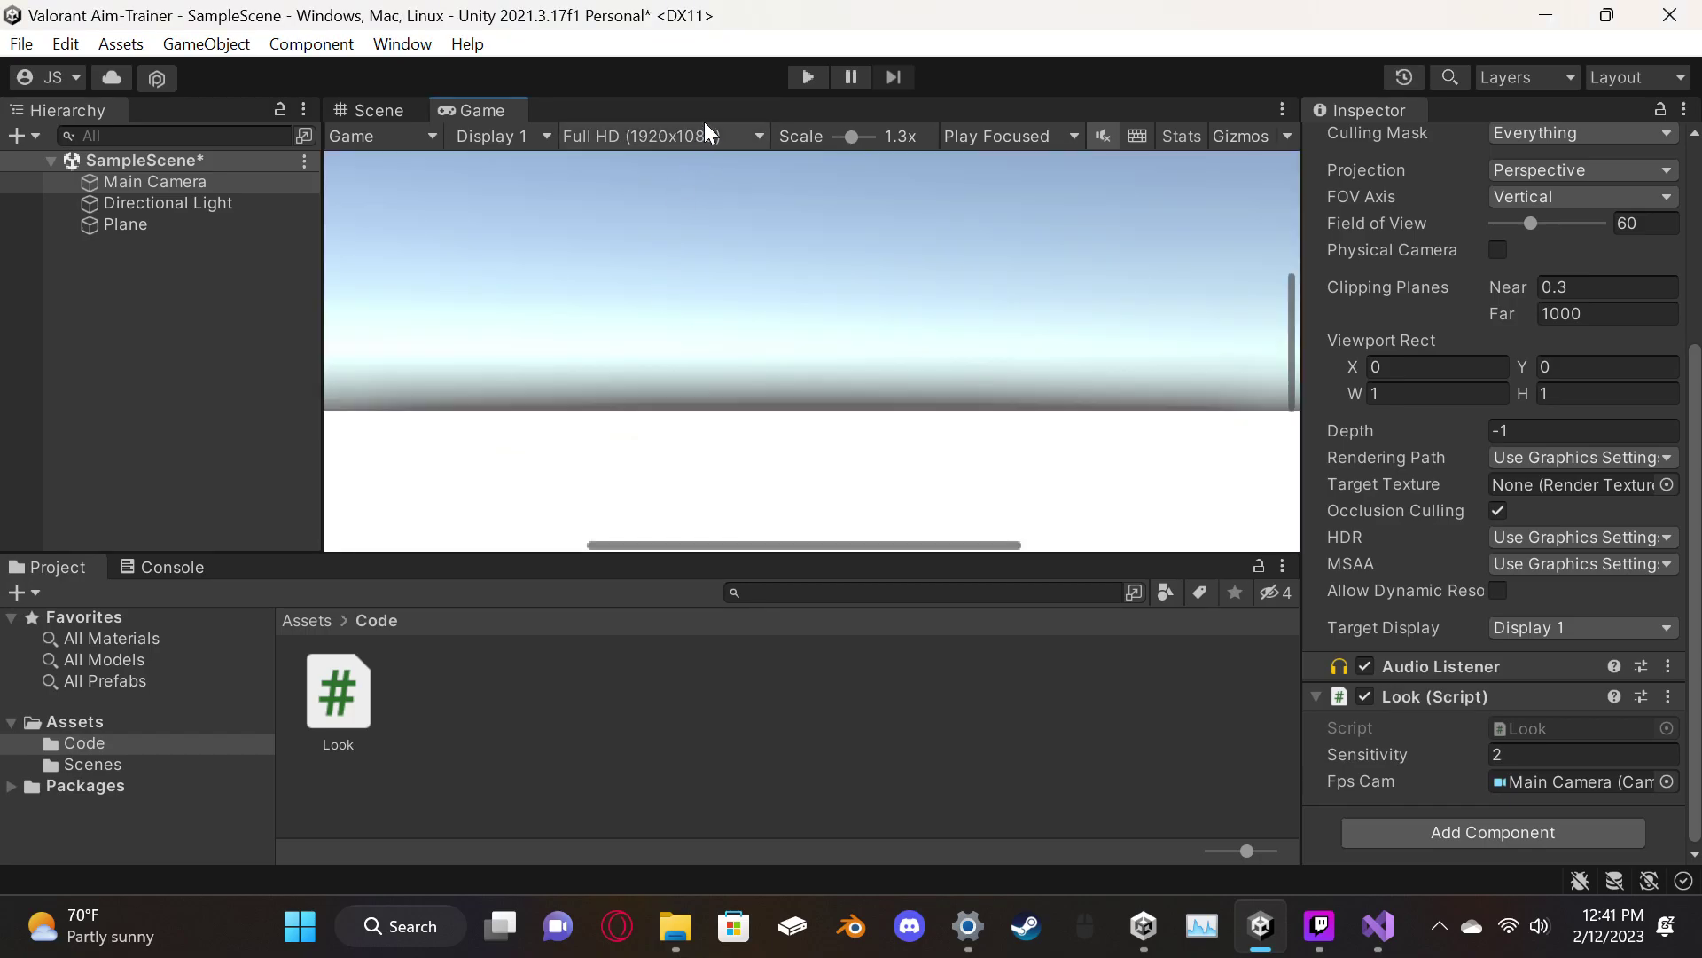
Zoom the Game view preview in and out to fit the 1920x1080 frame.
scroll(717, 272, down, 1)
scroll(717, 272, down, 1)
scroll(716, 272, down, 1)
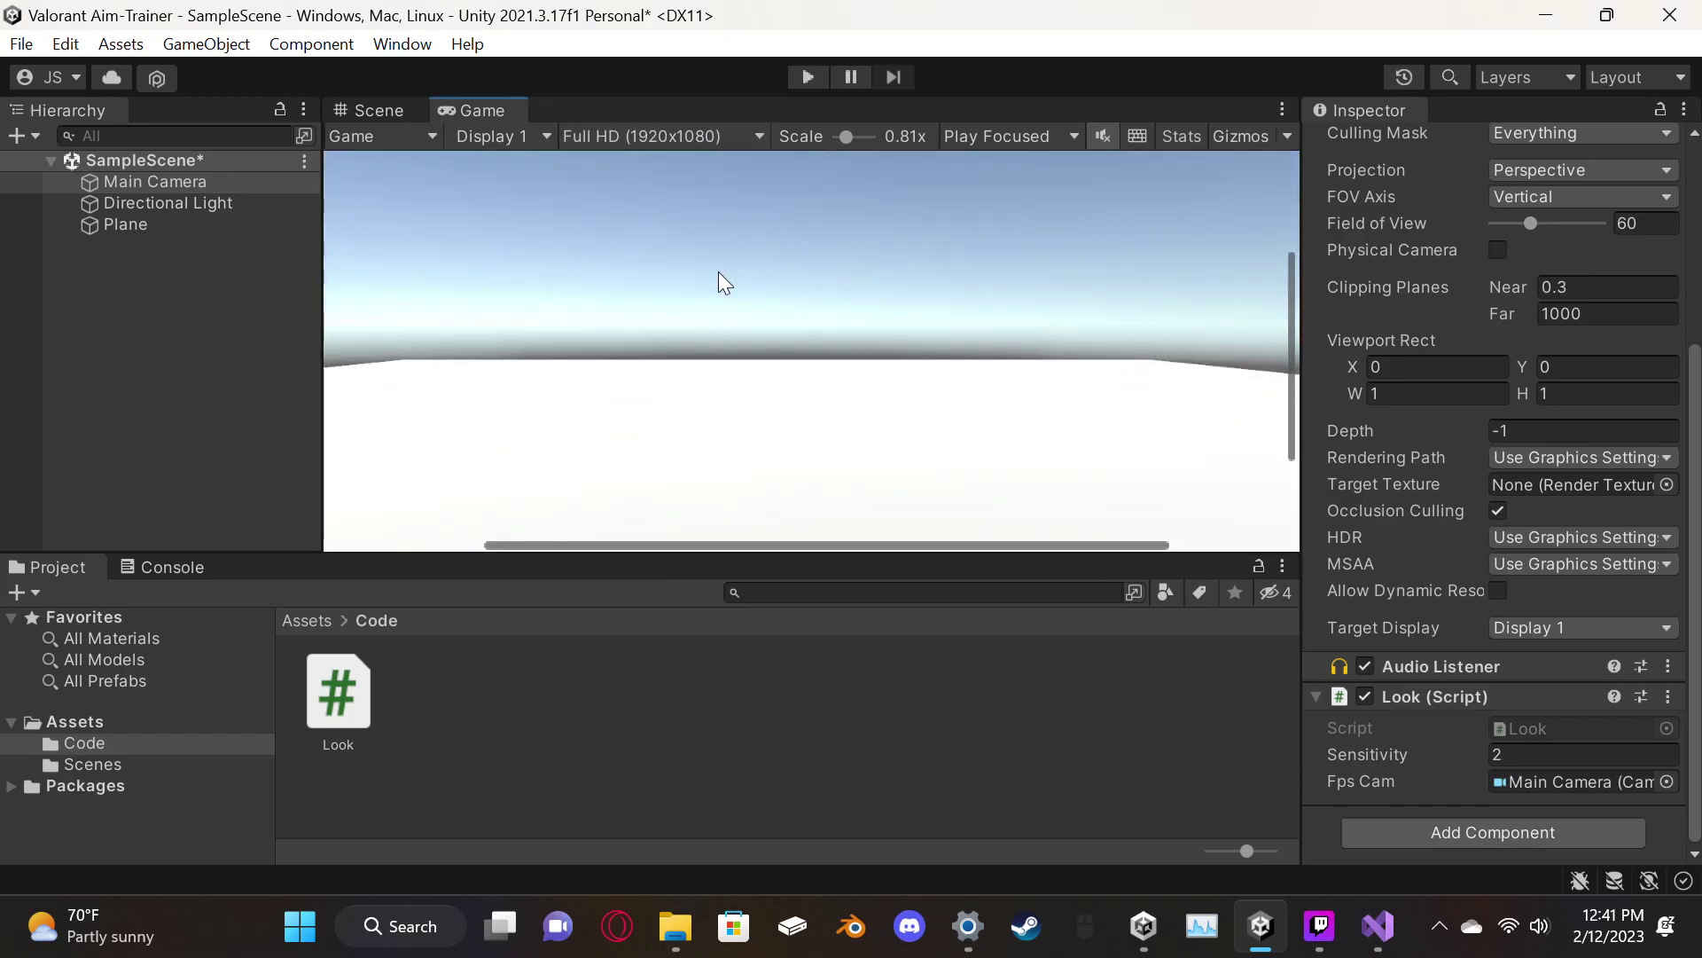
scroll(719, 271, down, 1)
scroll(718, 271, up, 3)
scroll(718, 272, up, 3)
scroll(718, 271, up, 2)
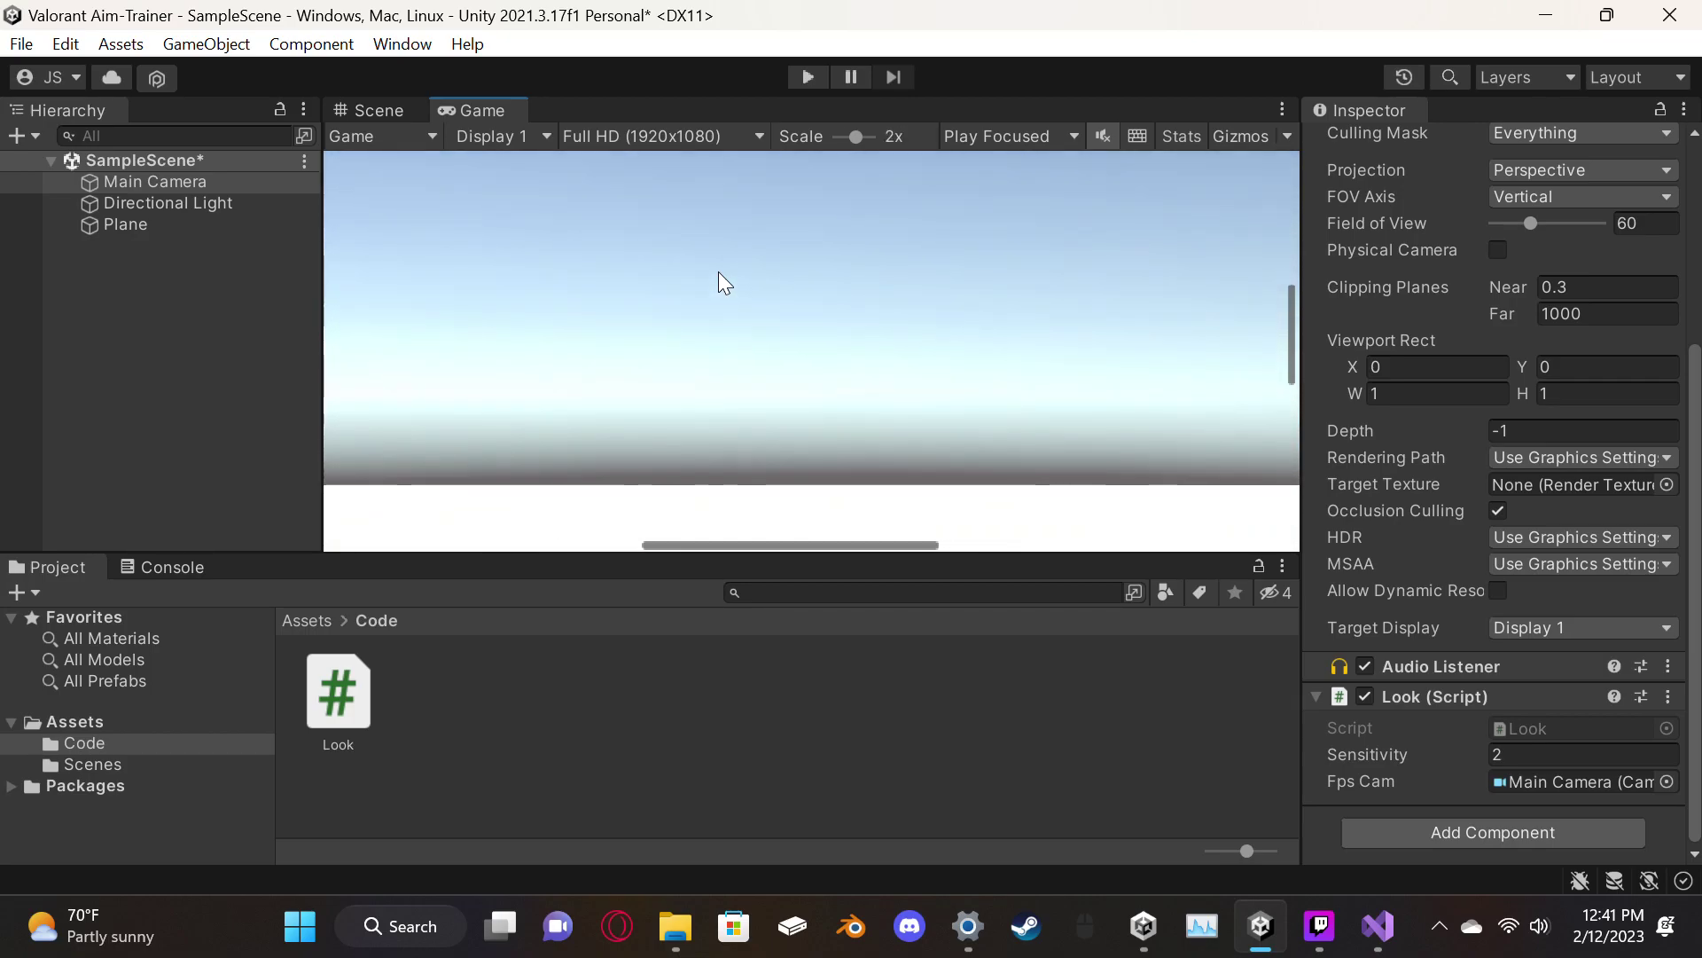
scroll(718, 271, up, 1)
scroll(719, 272, up, 2)
scroll(718, 273, up, 1)
scroll(719, 272, up, 1)
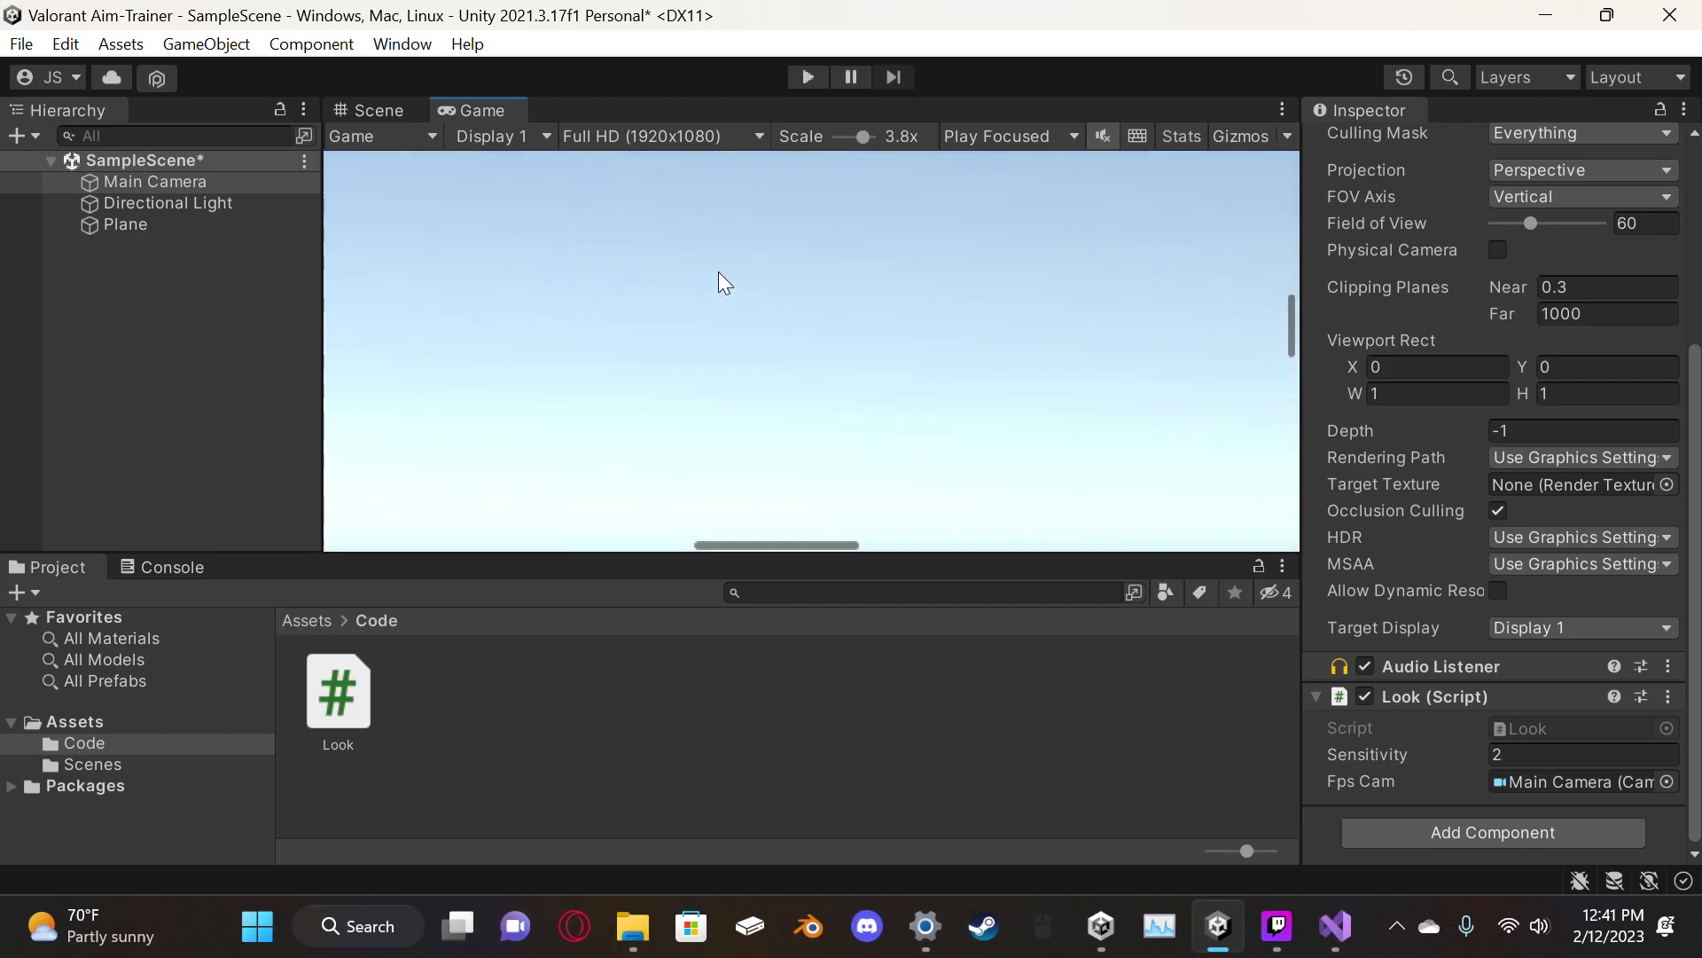
scroll(718, 272, up, 1)
scroll(719, 271, down, 6)
scroll(719, 271, down, 6)
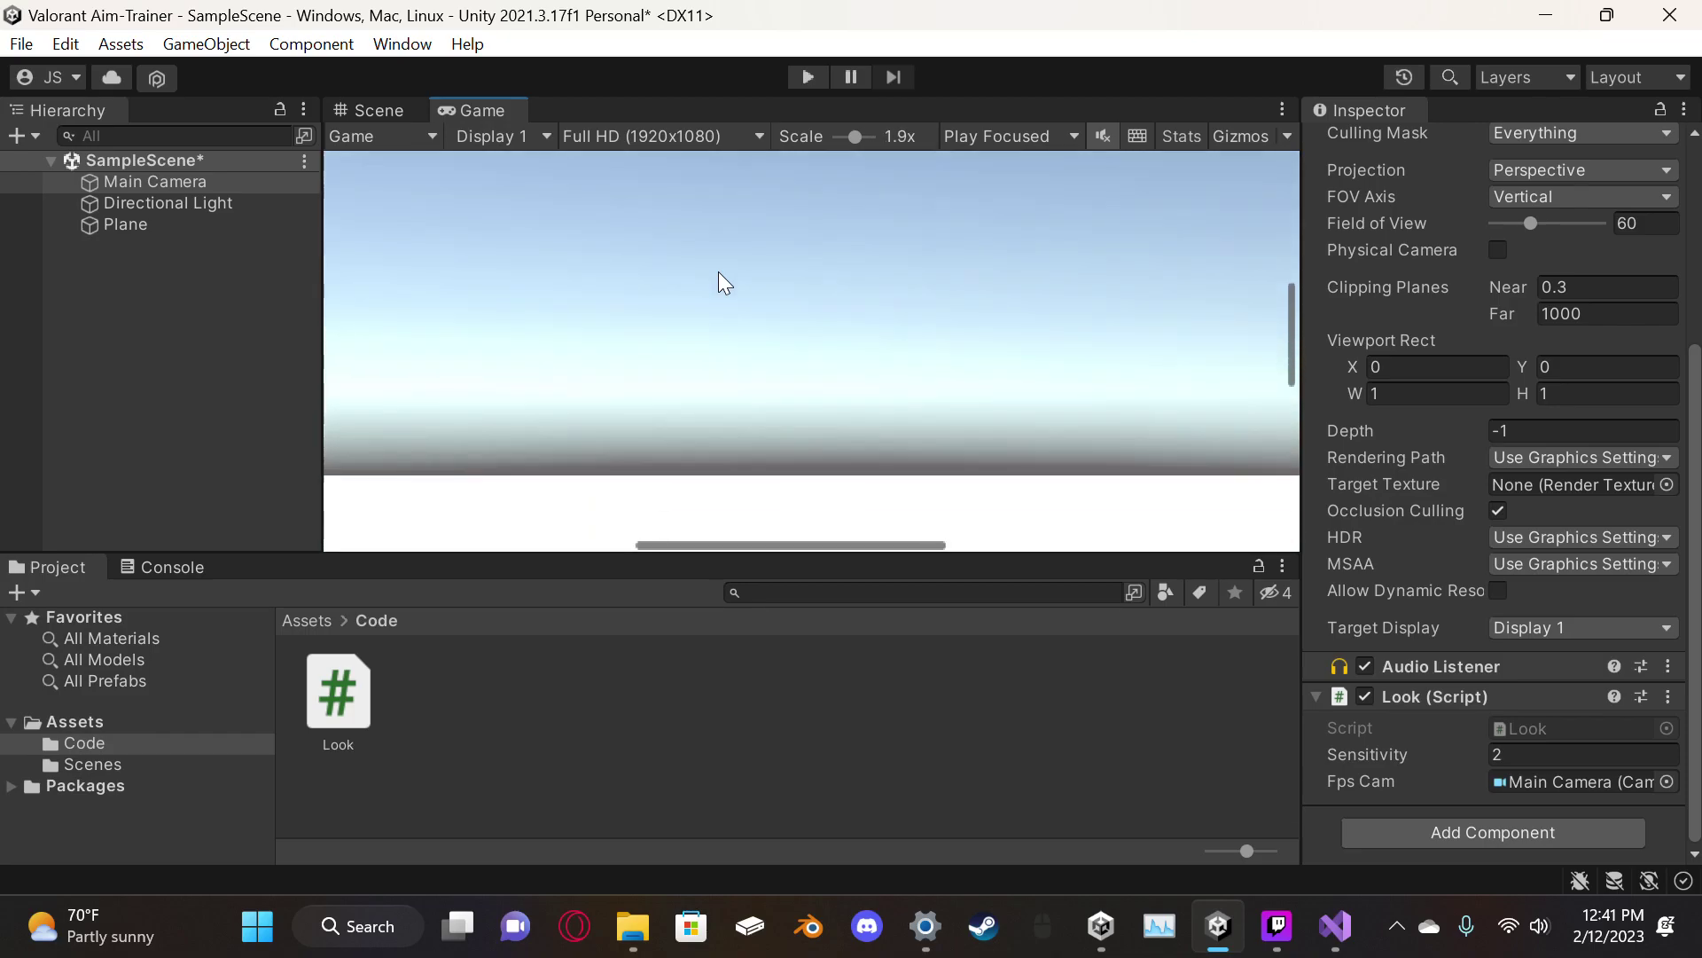
scroll(718, 271, down, 3)
scroll(718, 272, down, 3)
scroll(718, 271, down, 3)
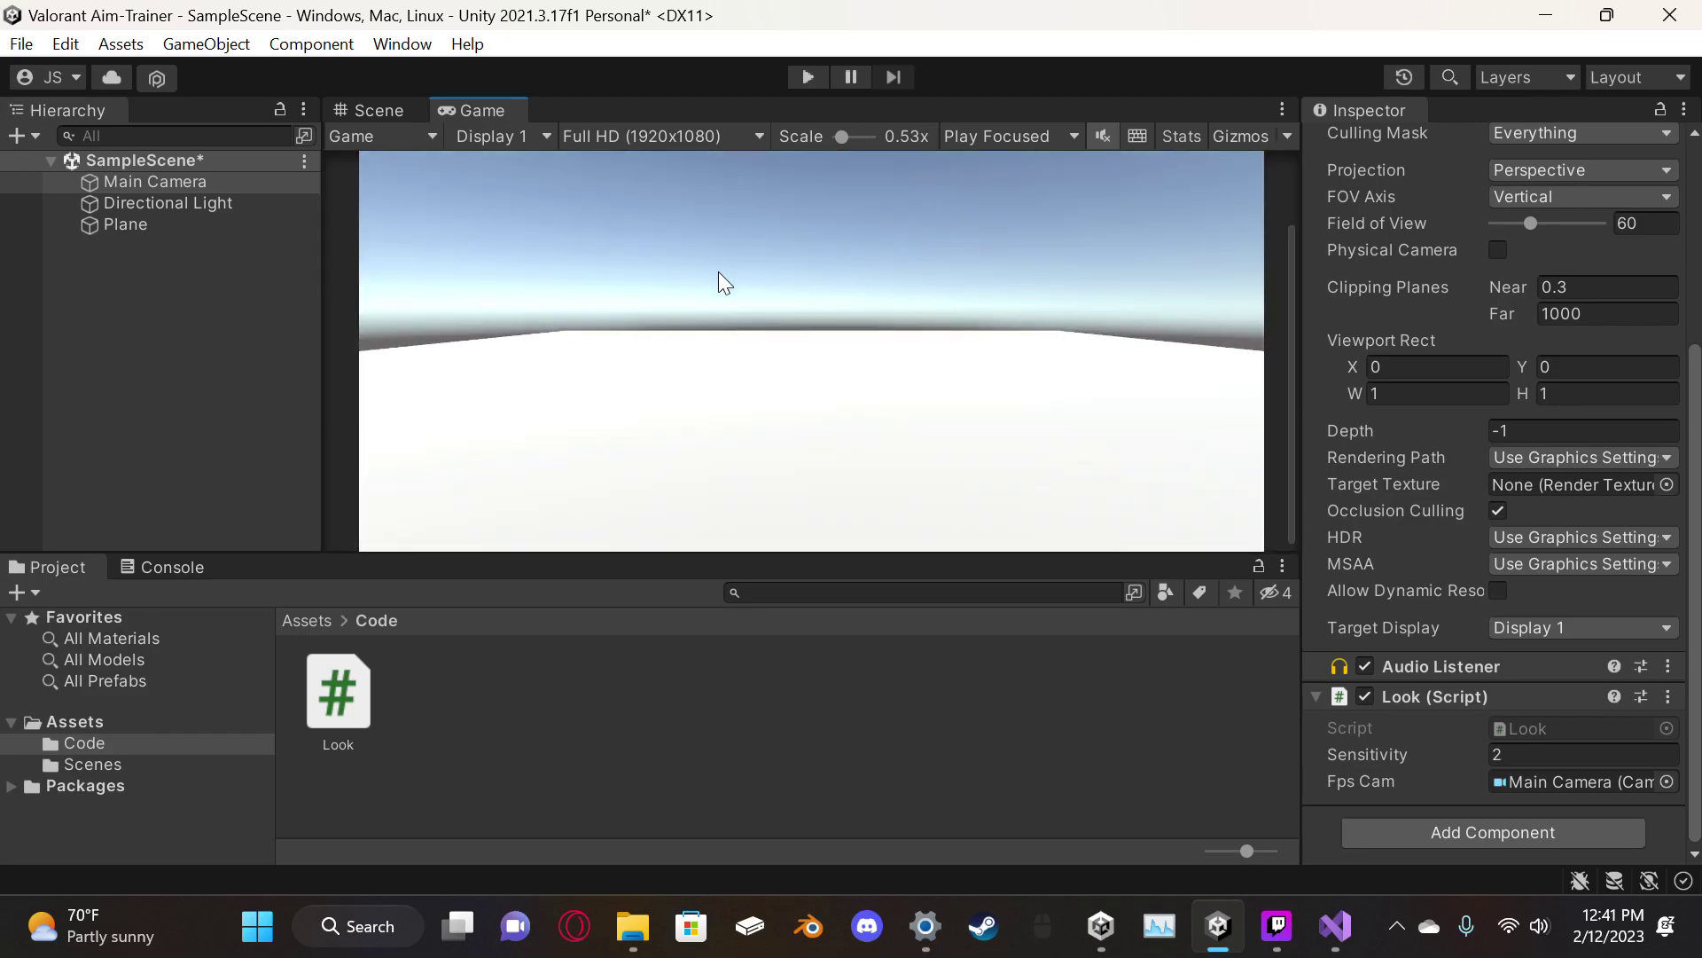
scroll(719, 271, down, 2)
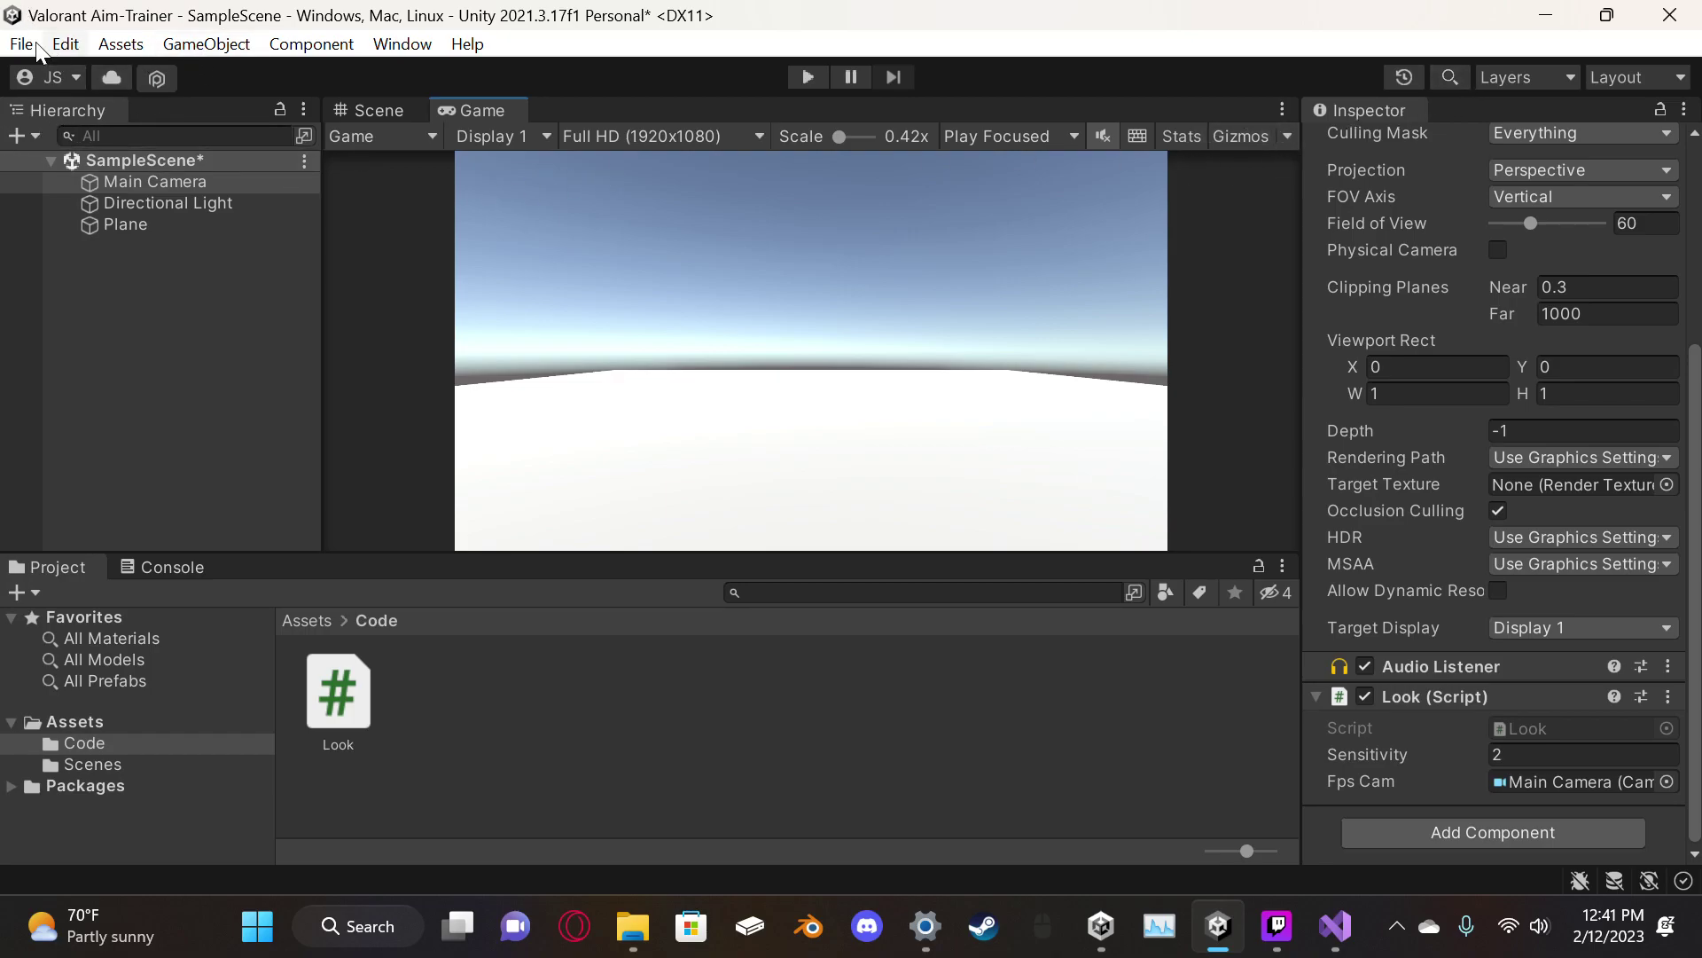
click(113, 43)
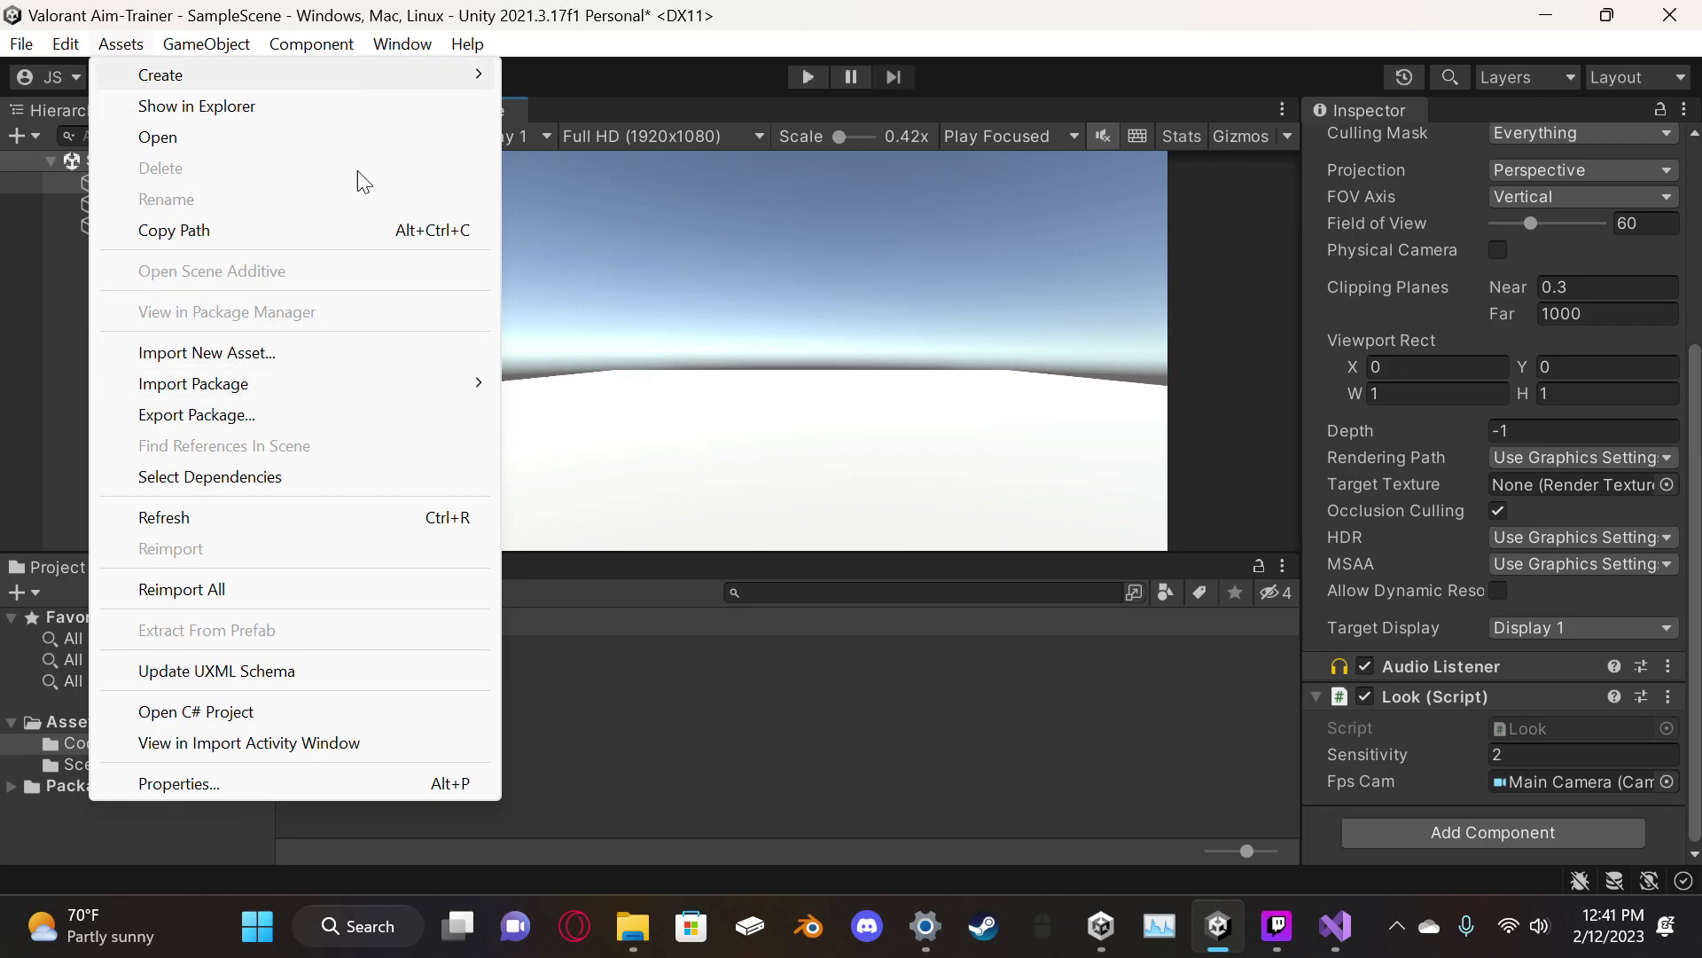
click(14, 178)
click(21, 44)
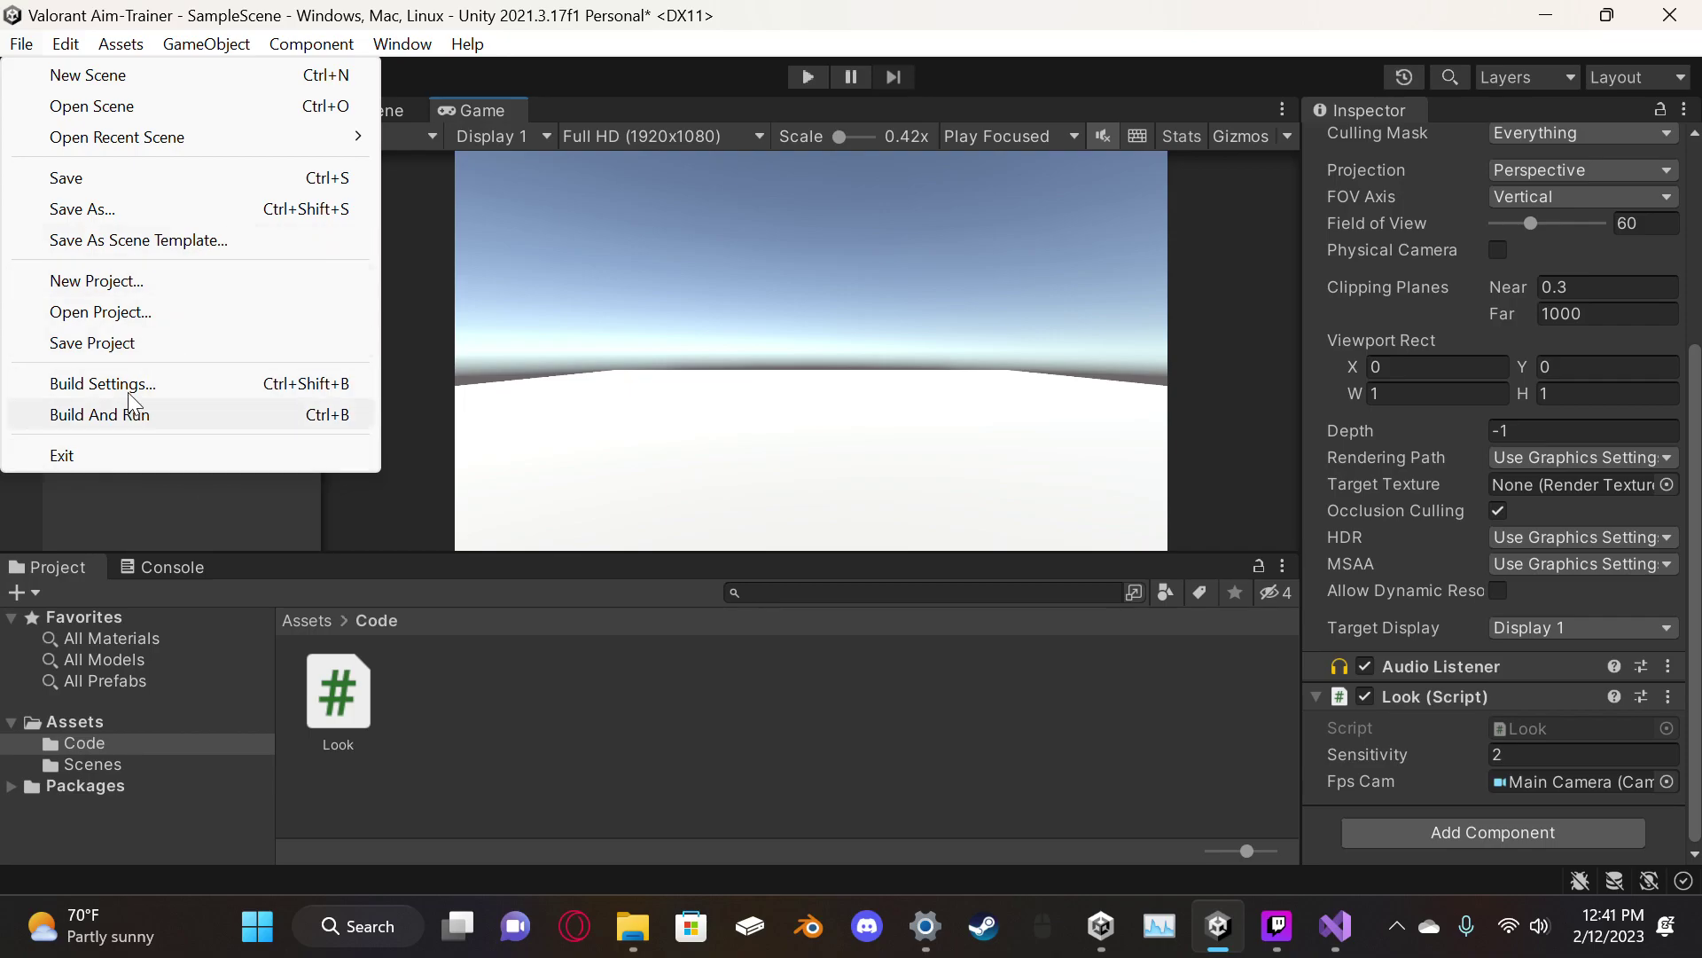
mouse_move(66, 43)
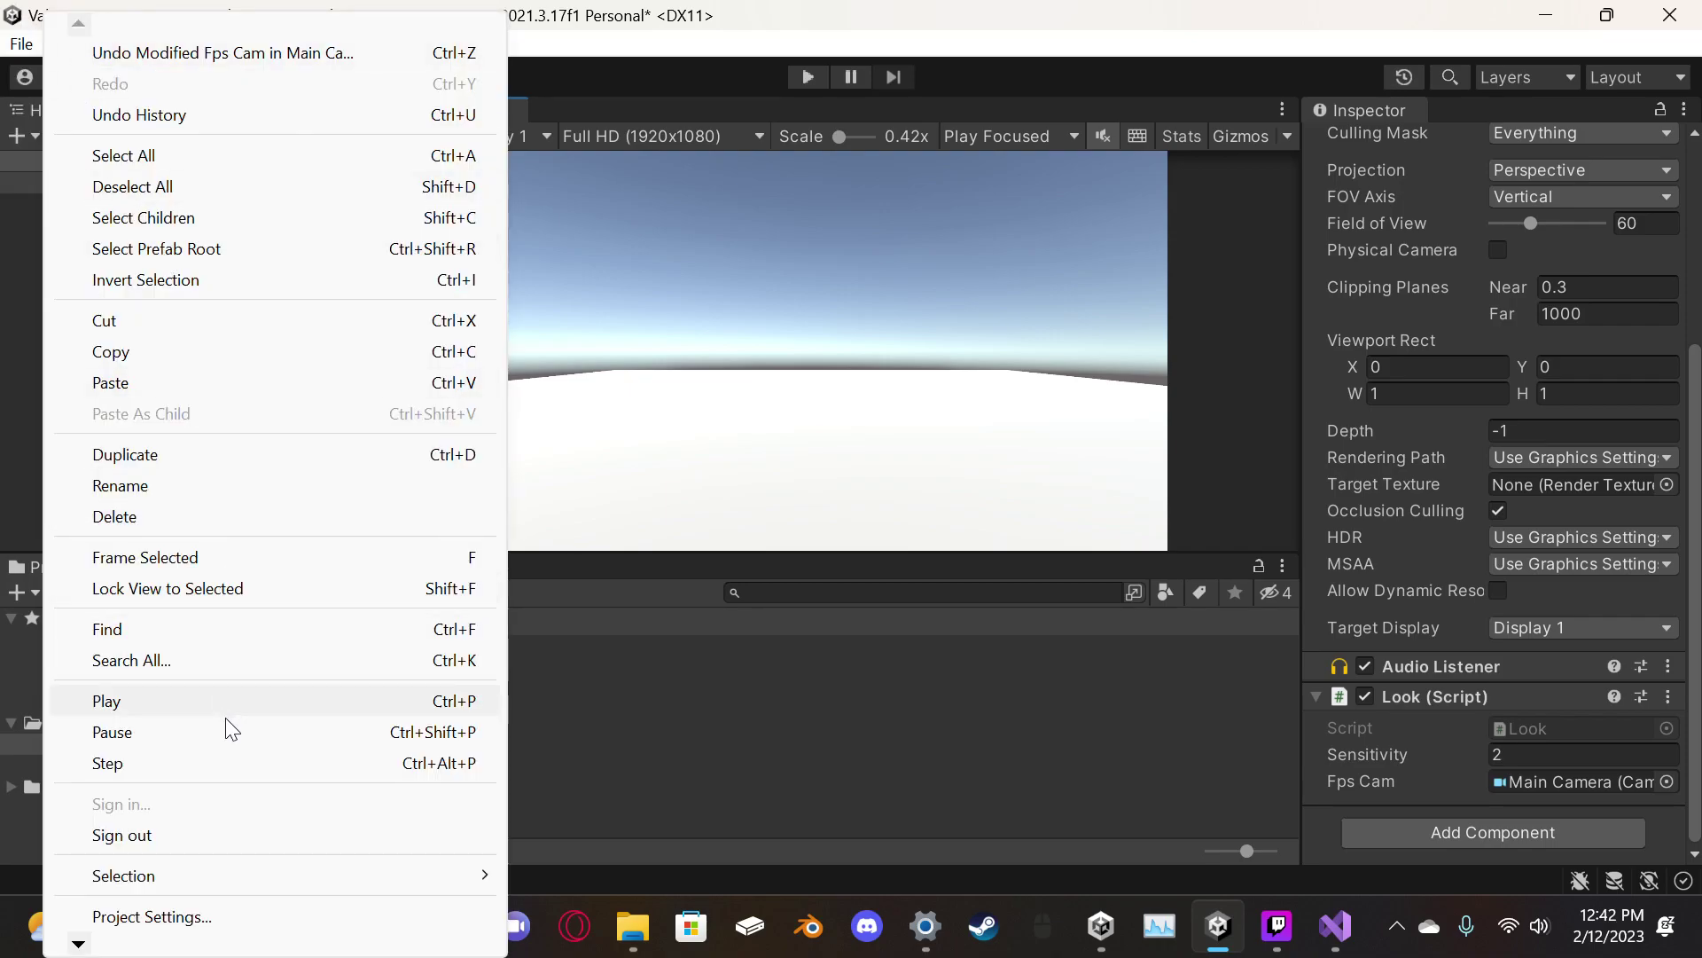
click(231, 906)
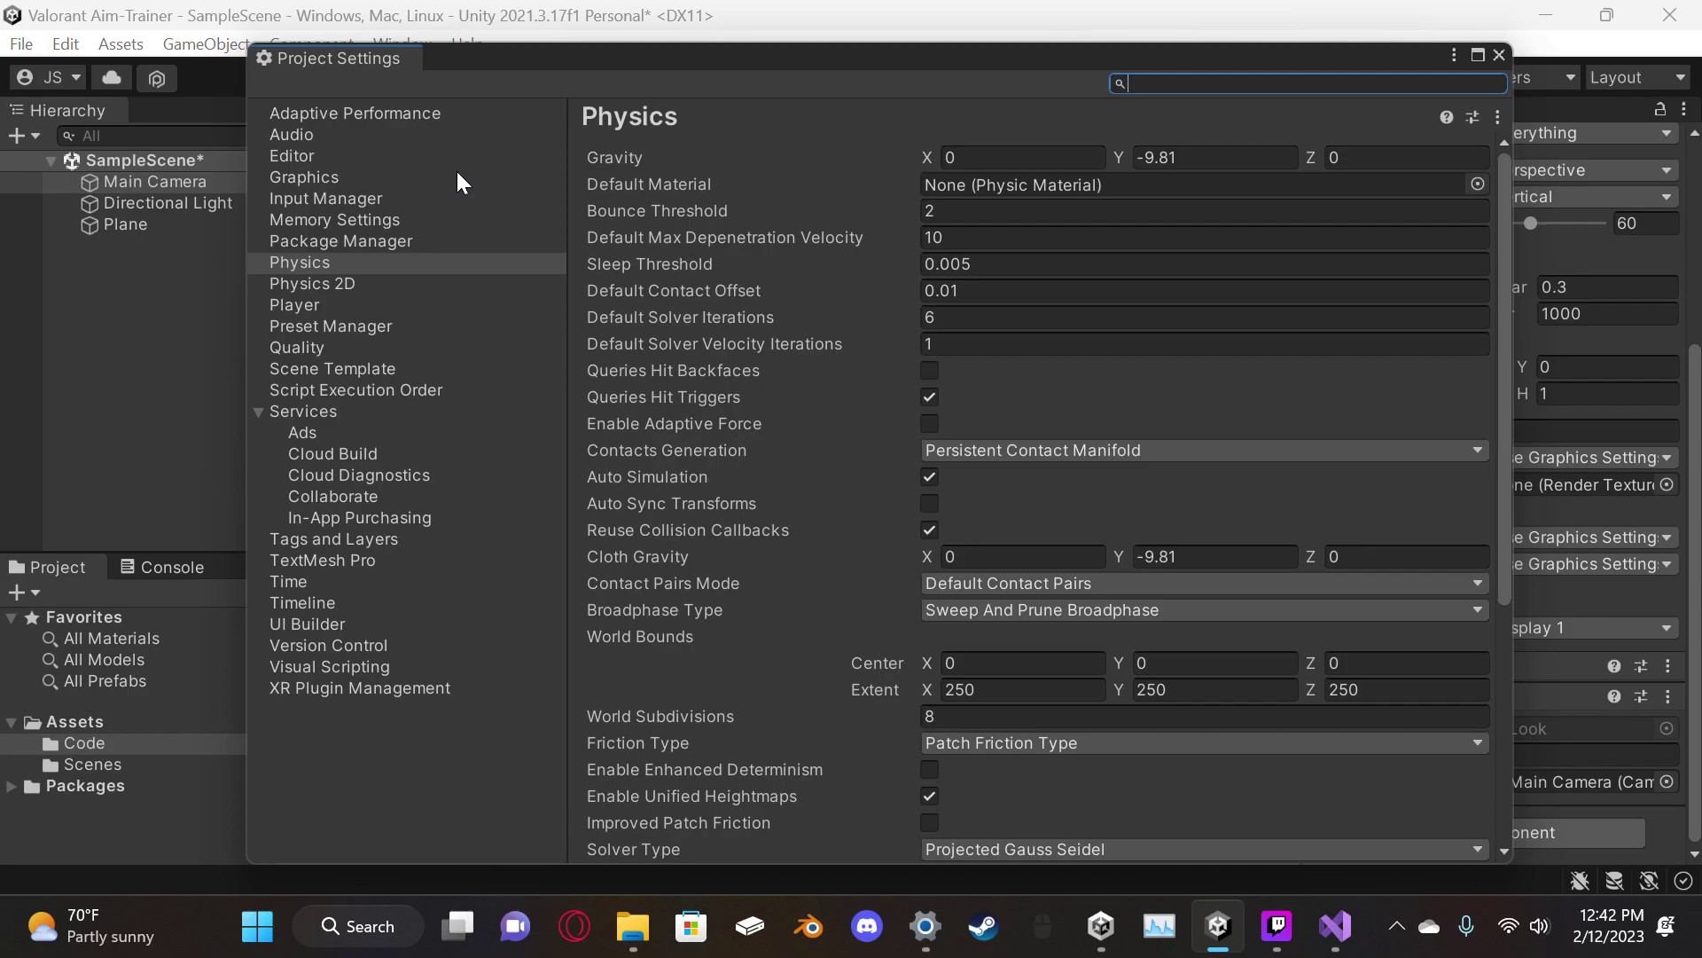
click(1499, 55)
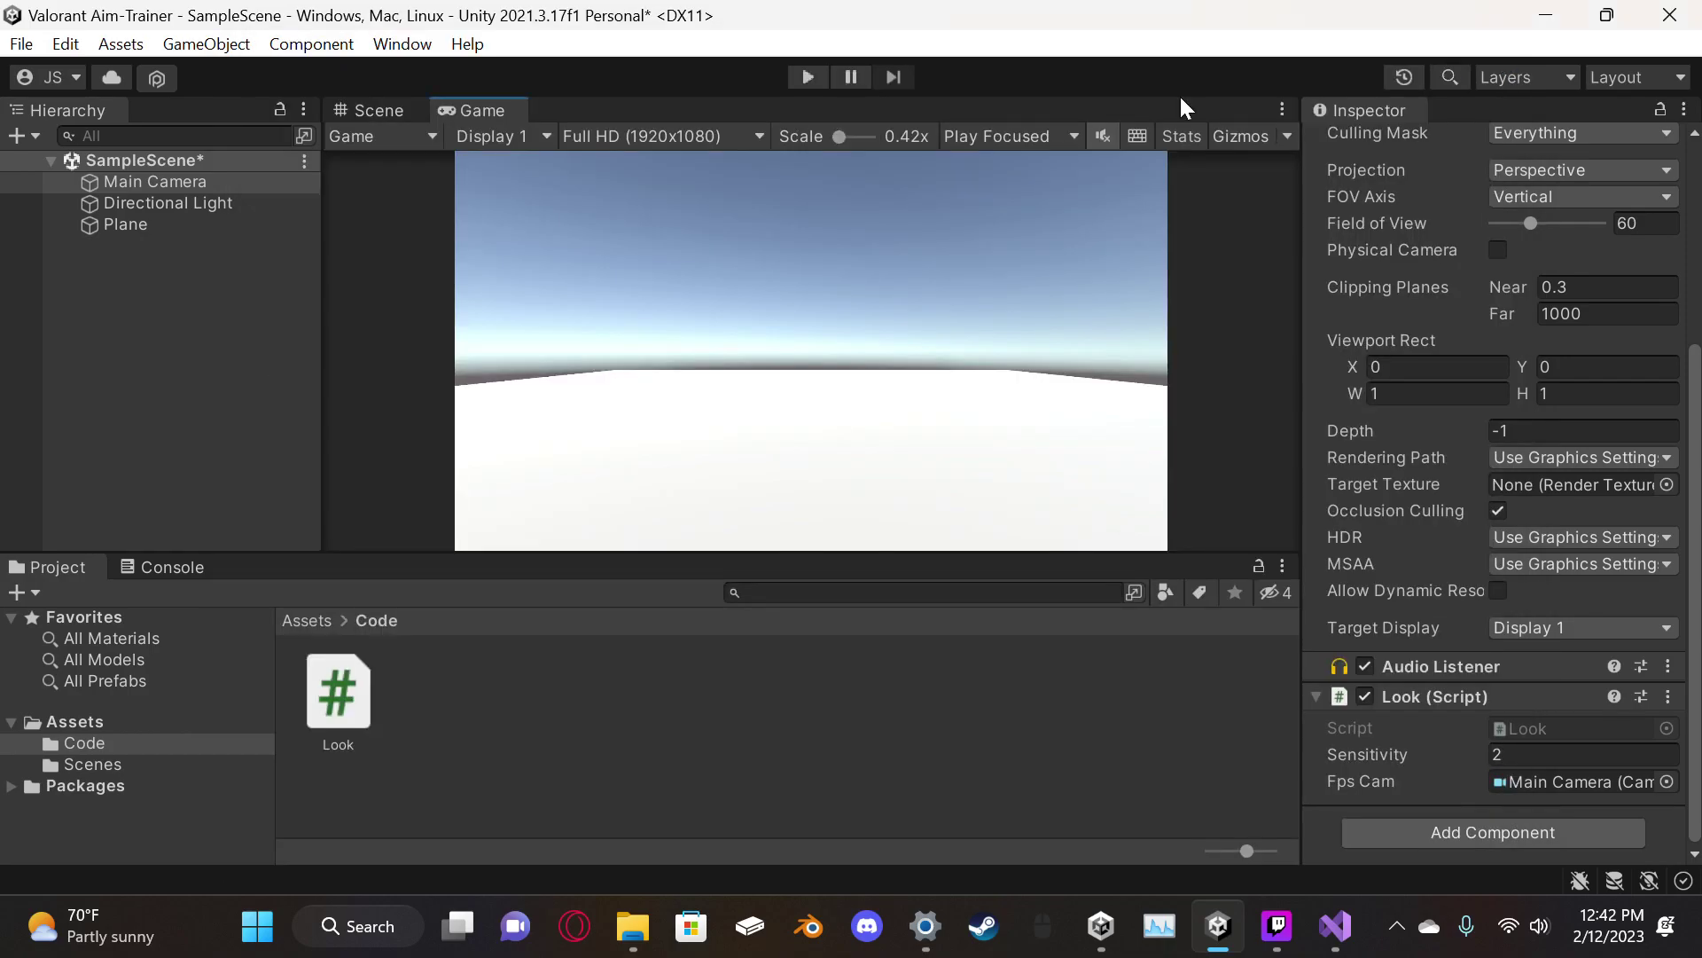
click(117, 44)
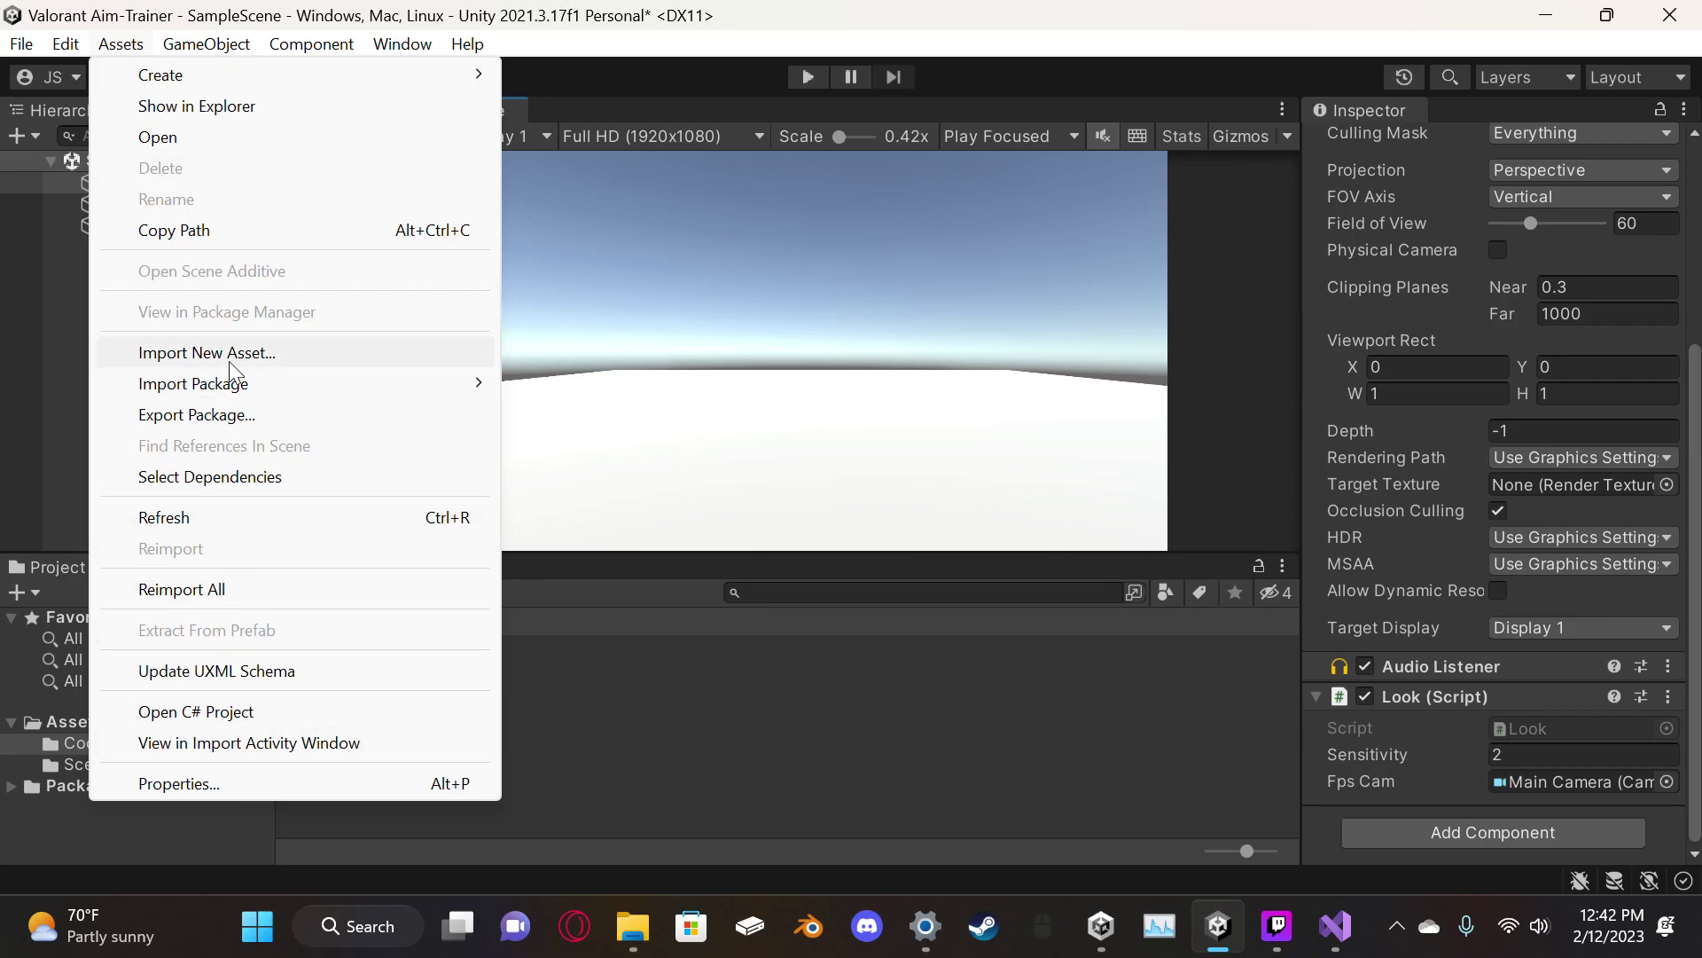
mouse_move(66, 44)
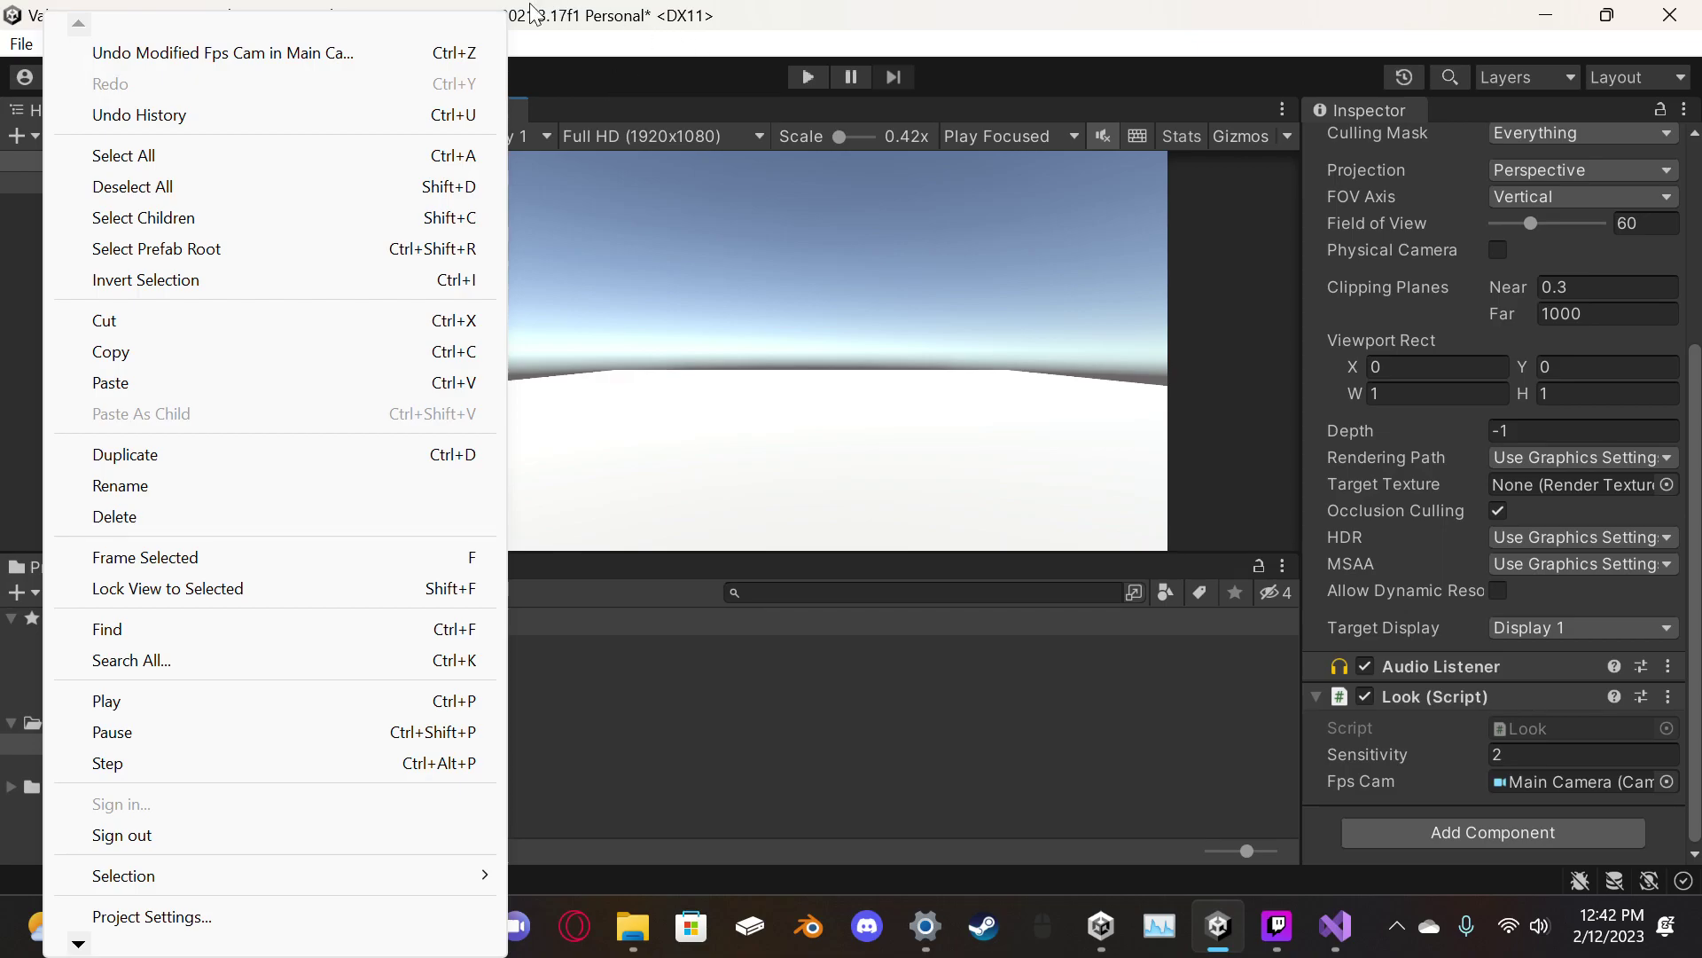
Browse the Assets and Window menus (General, Analysis, Search), finishing with the Edit menu open.
click(18, 46)
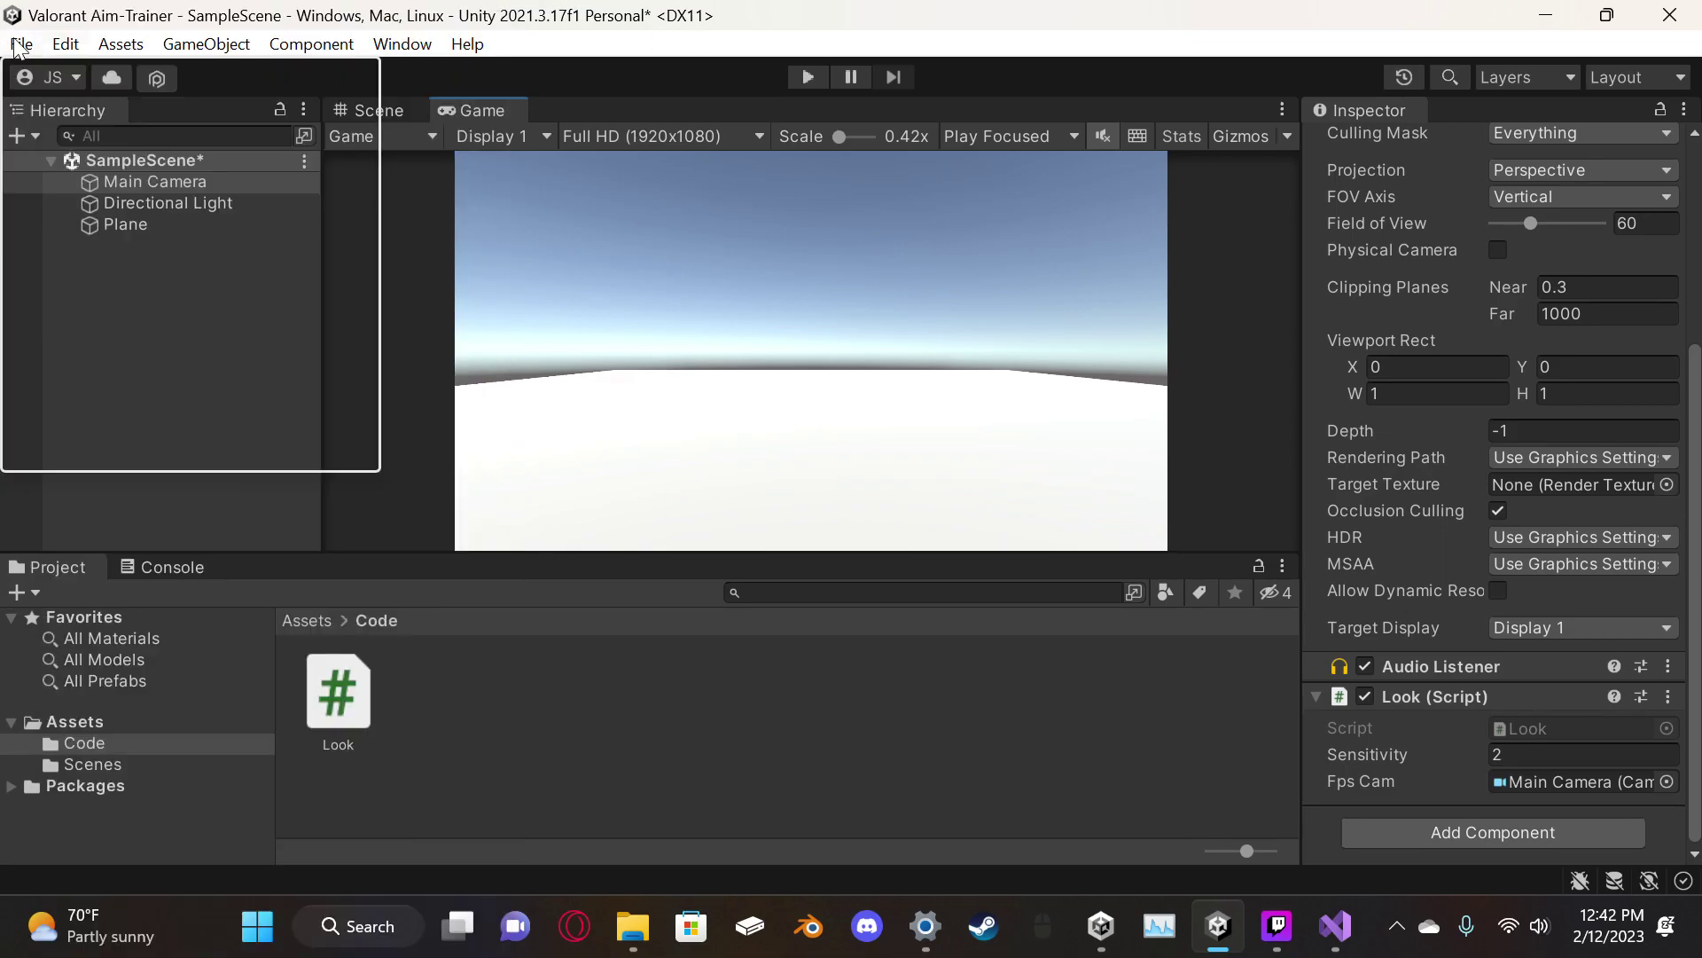
mouse_move(133, 46)
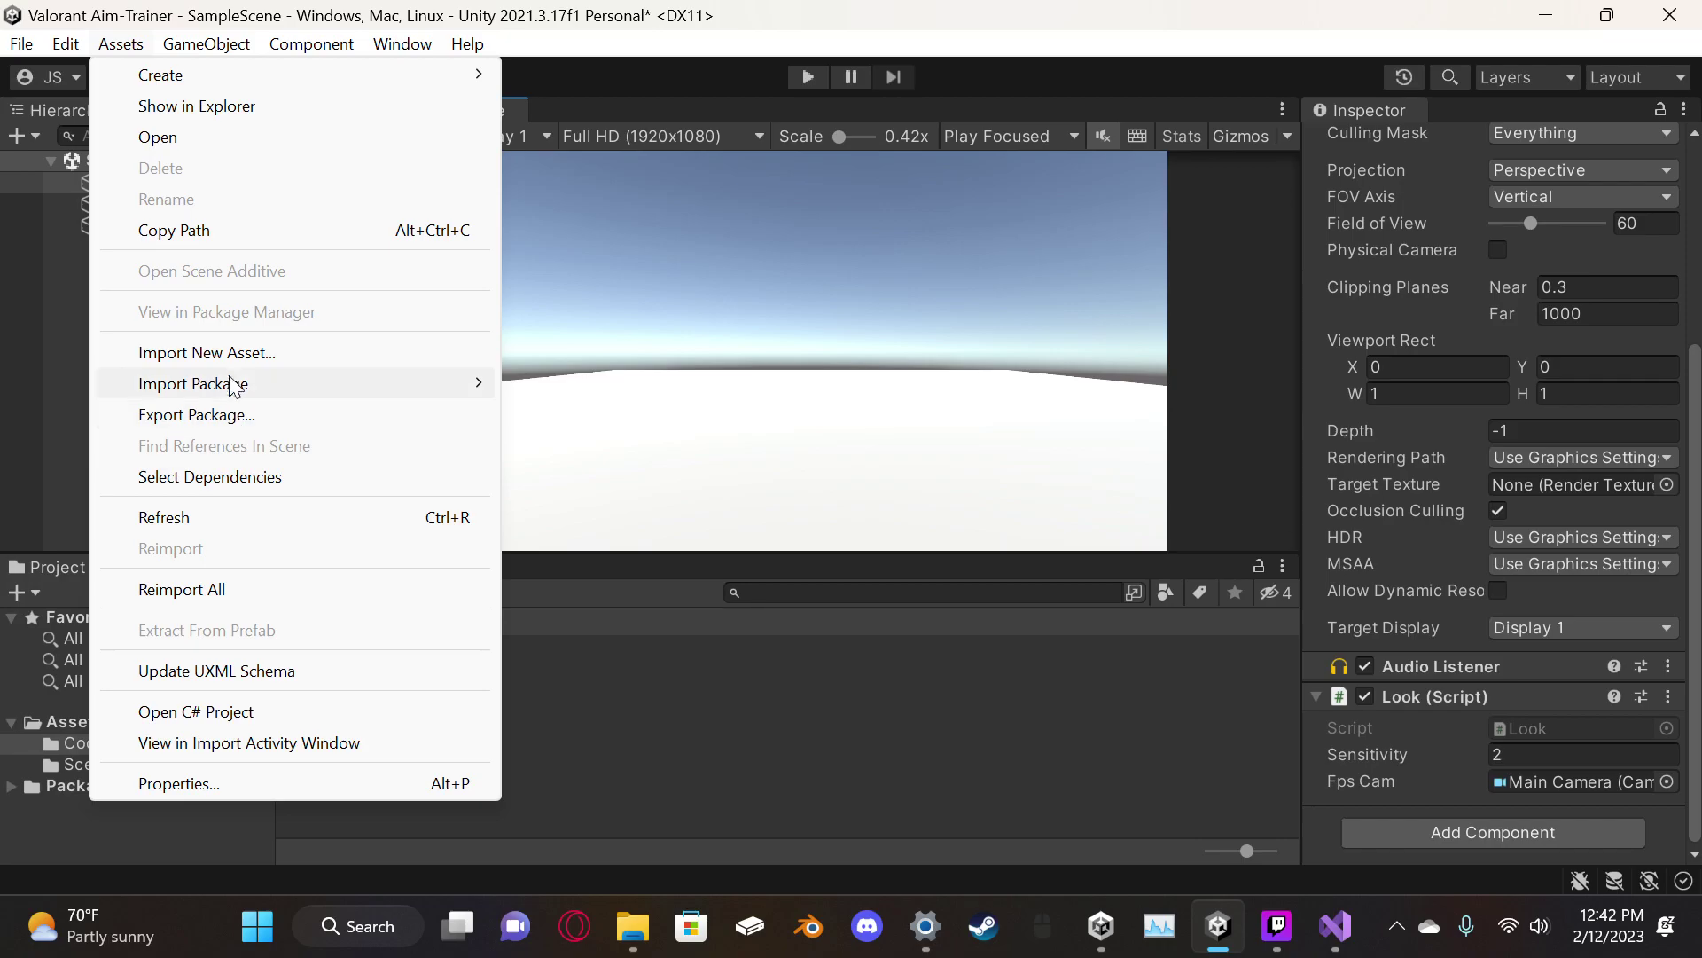
mouse_move(206, 44)
mouse_move(381, 51)
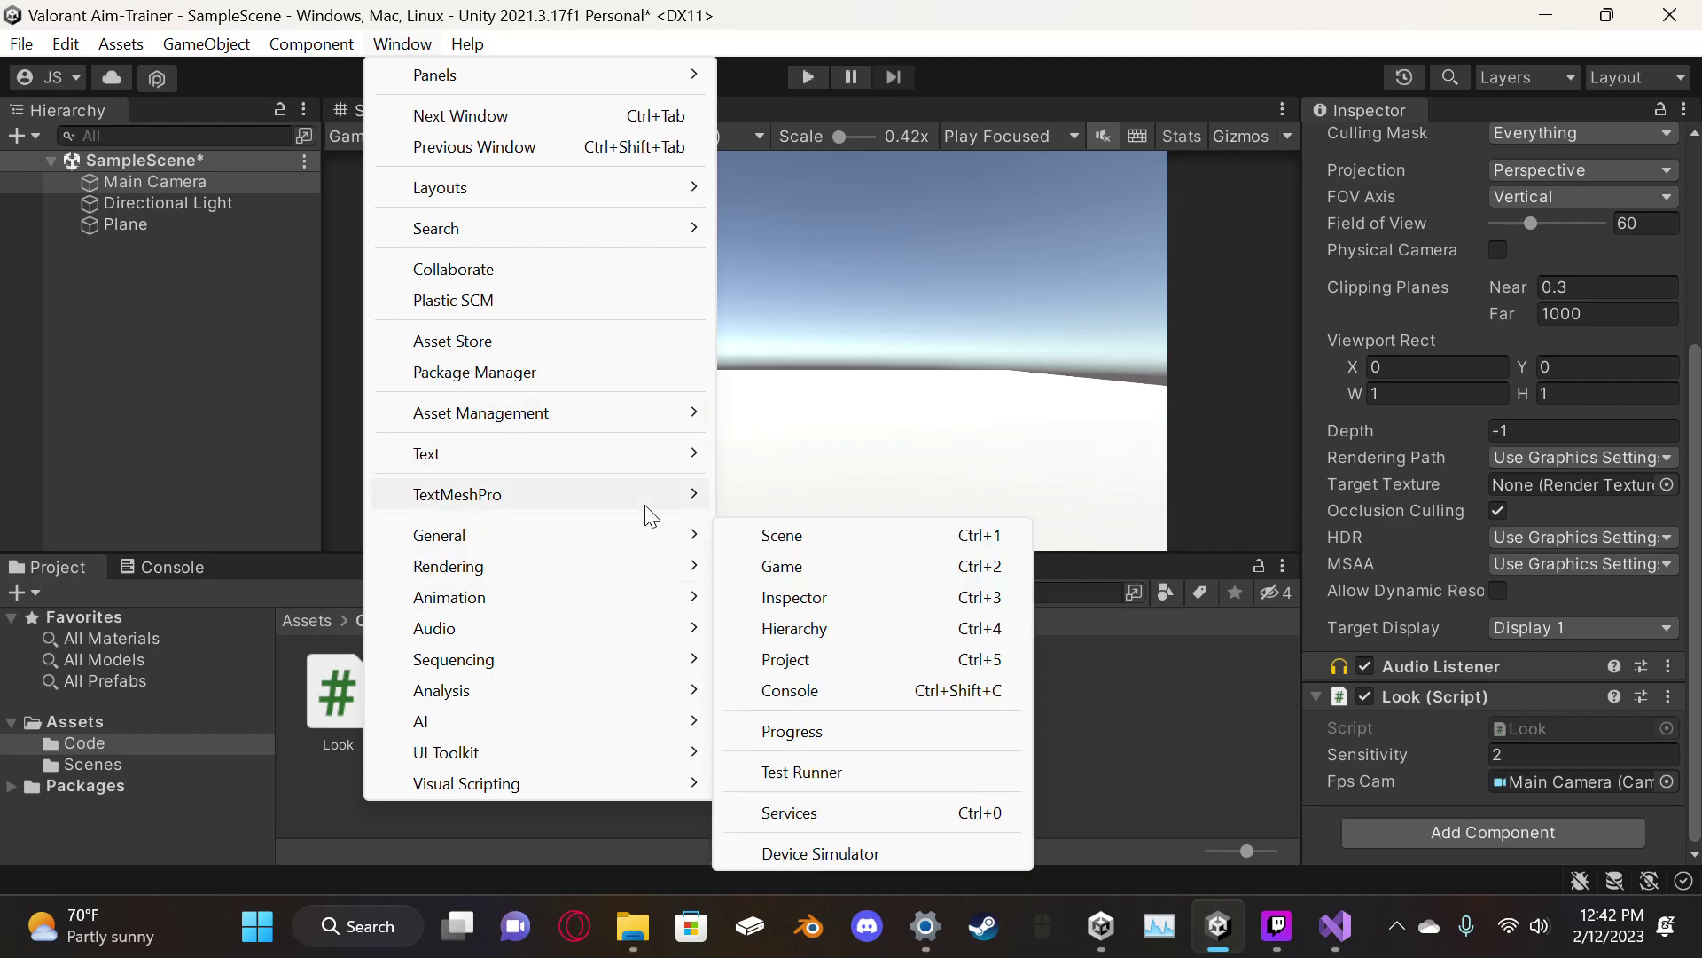
mouse_move(646, 498)
mouse_move(645, 547)
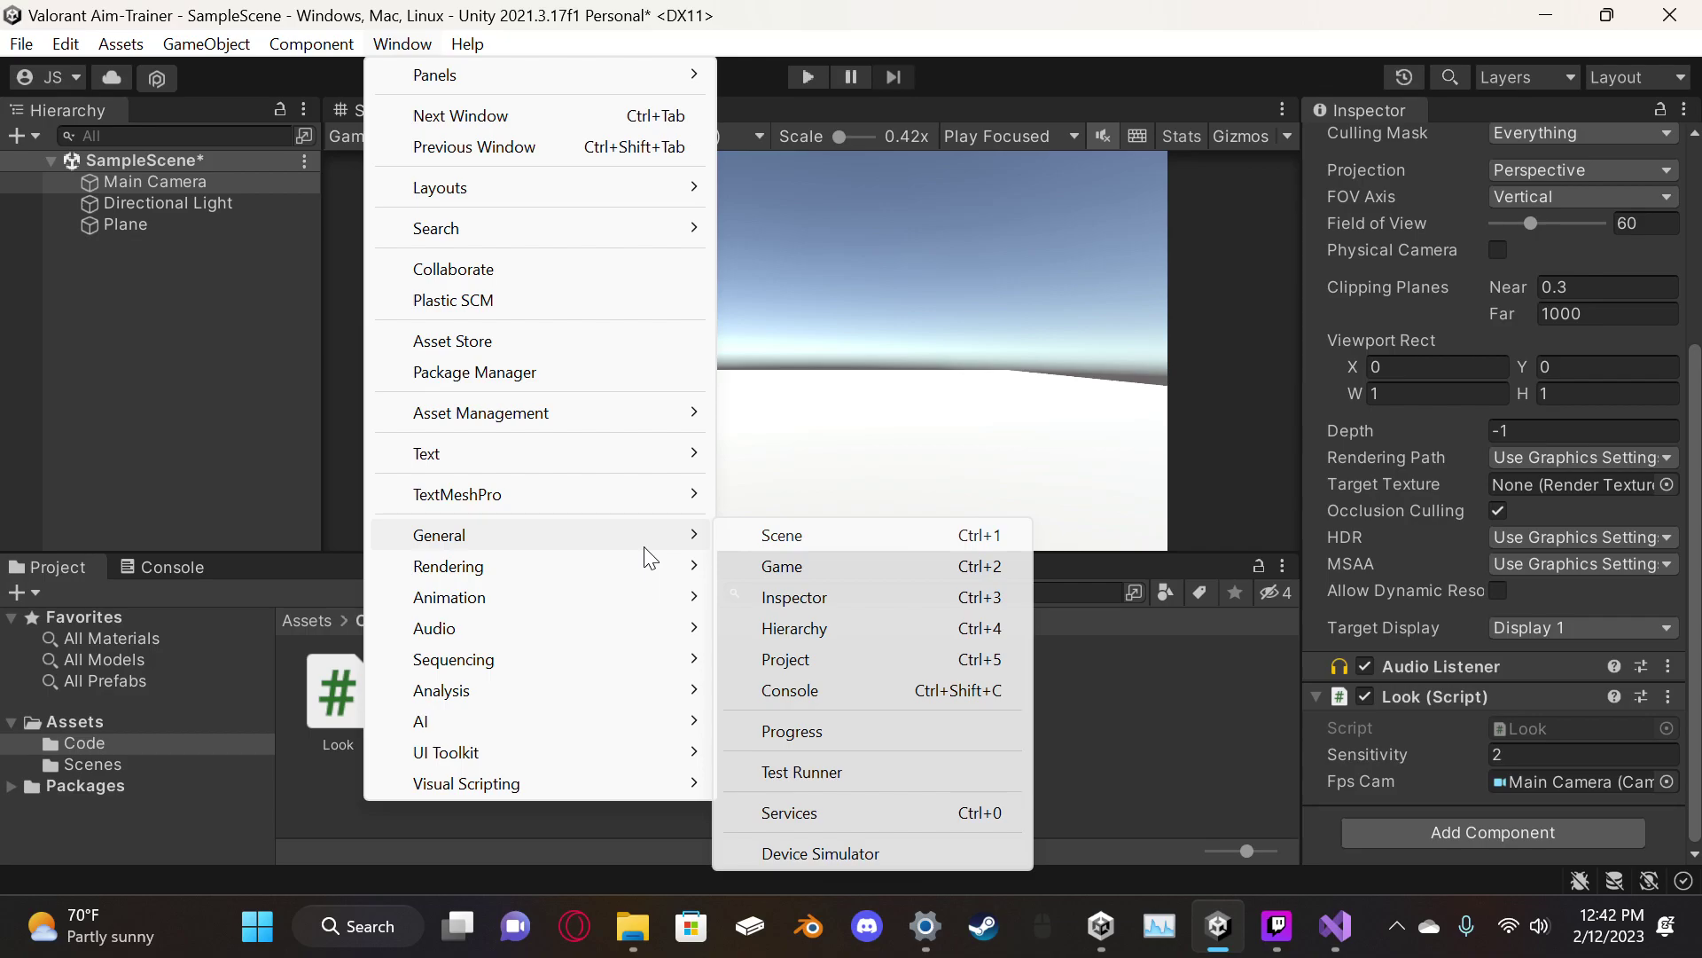
mouse_move(603, 698)
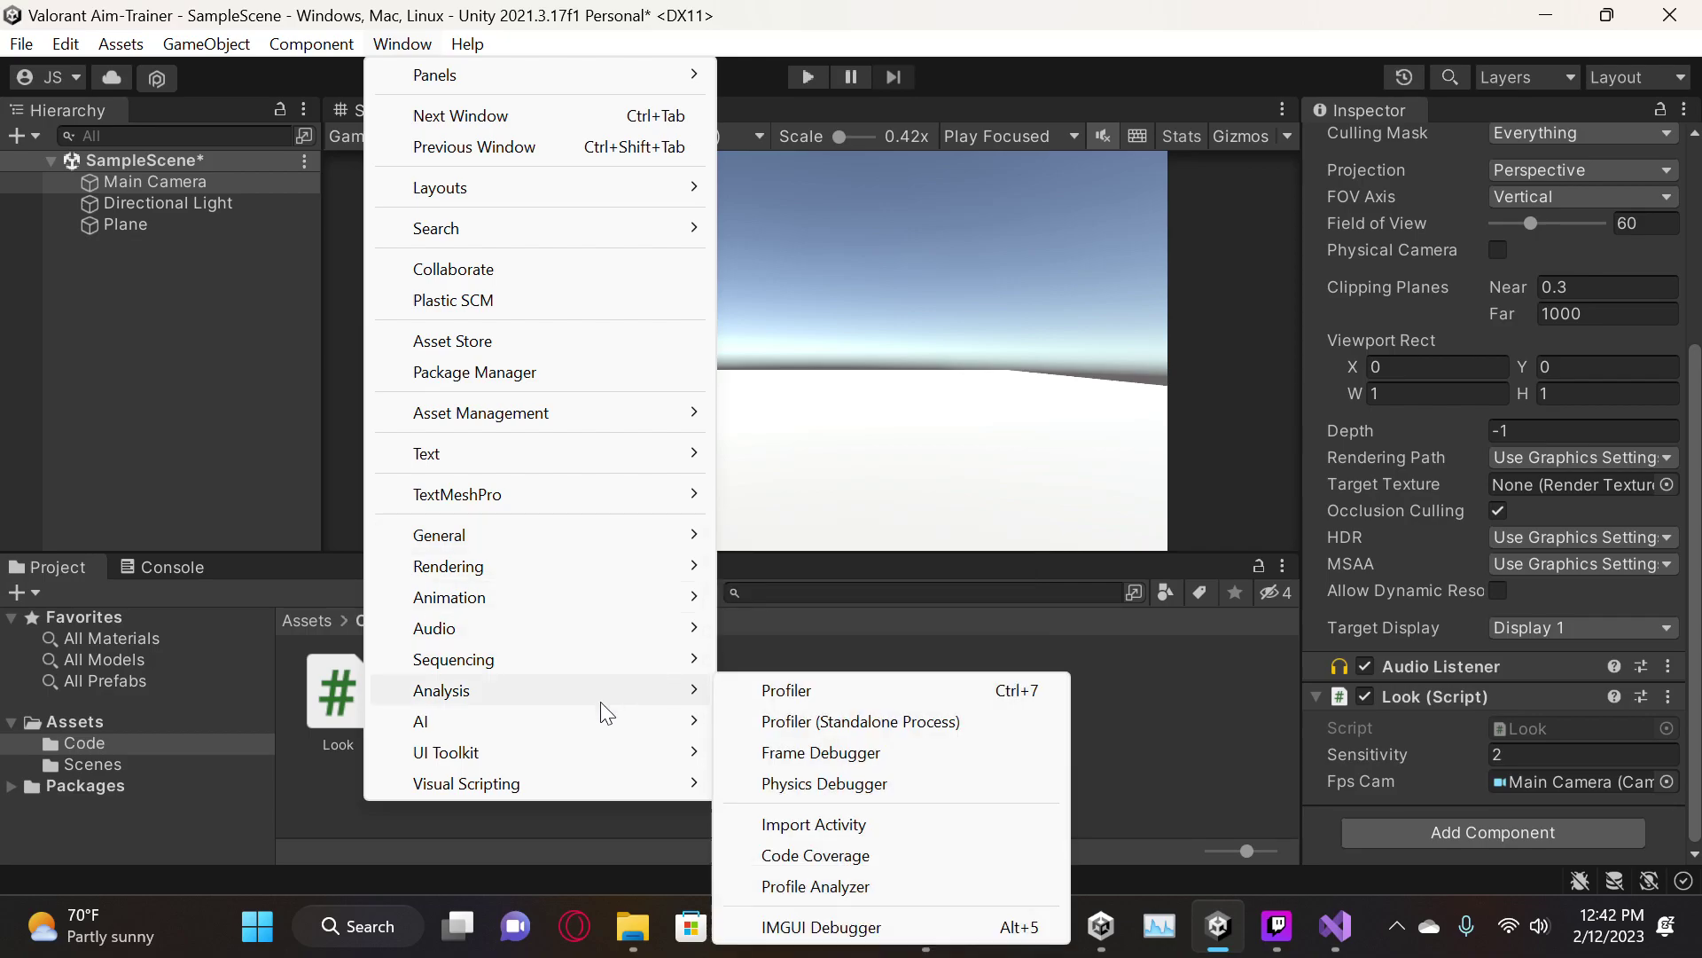
mouse_move(636, 752)
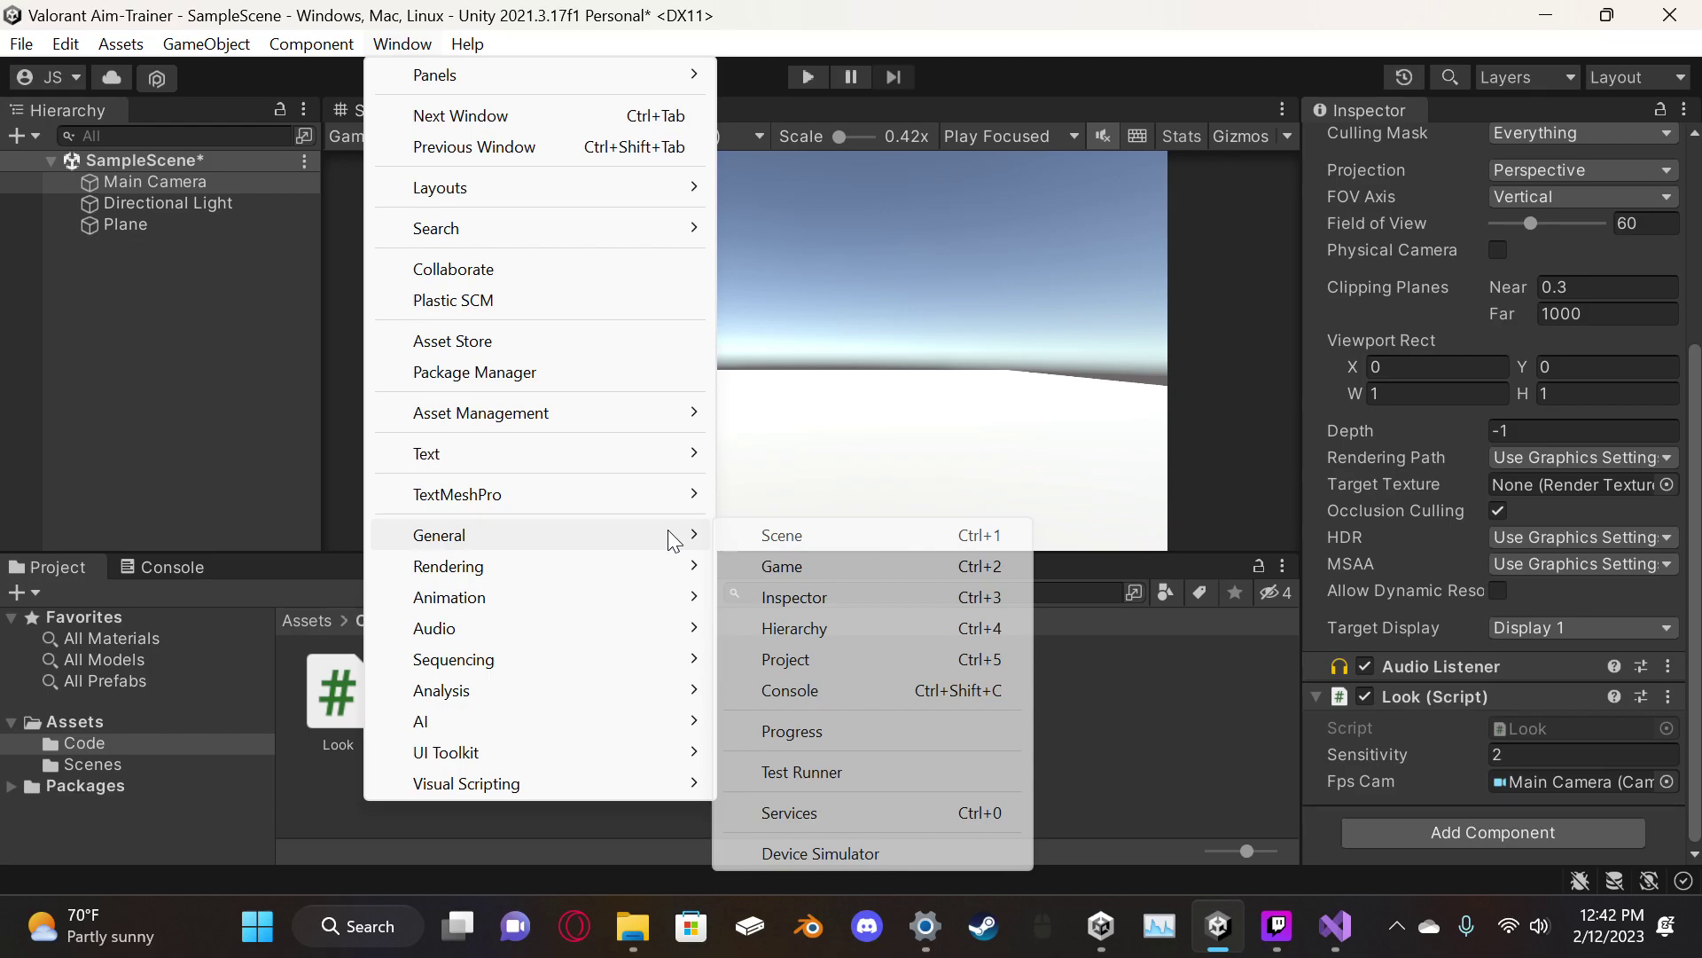
mouse_move(606, 229)
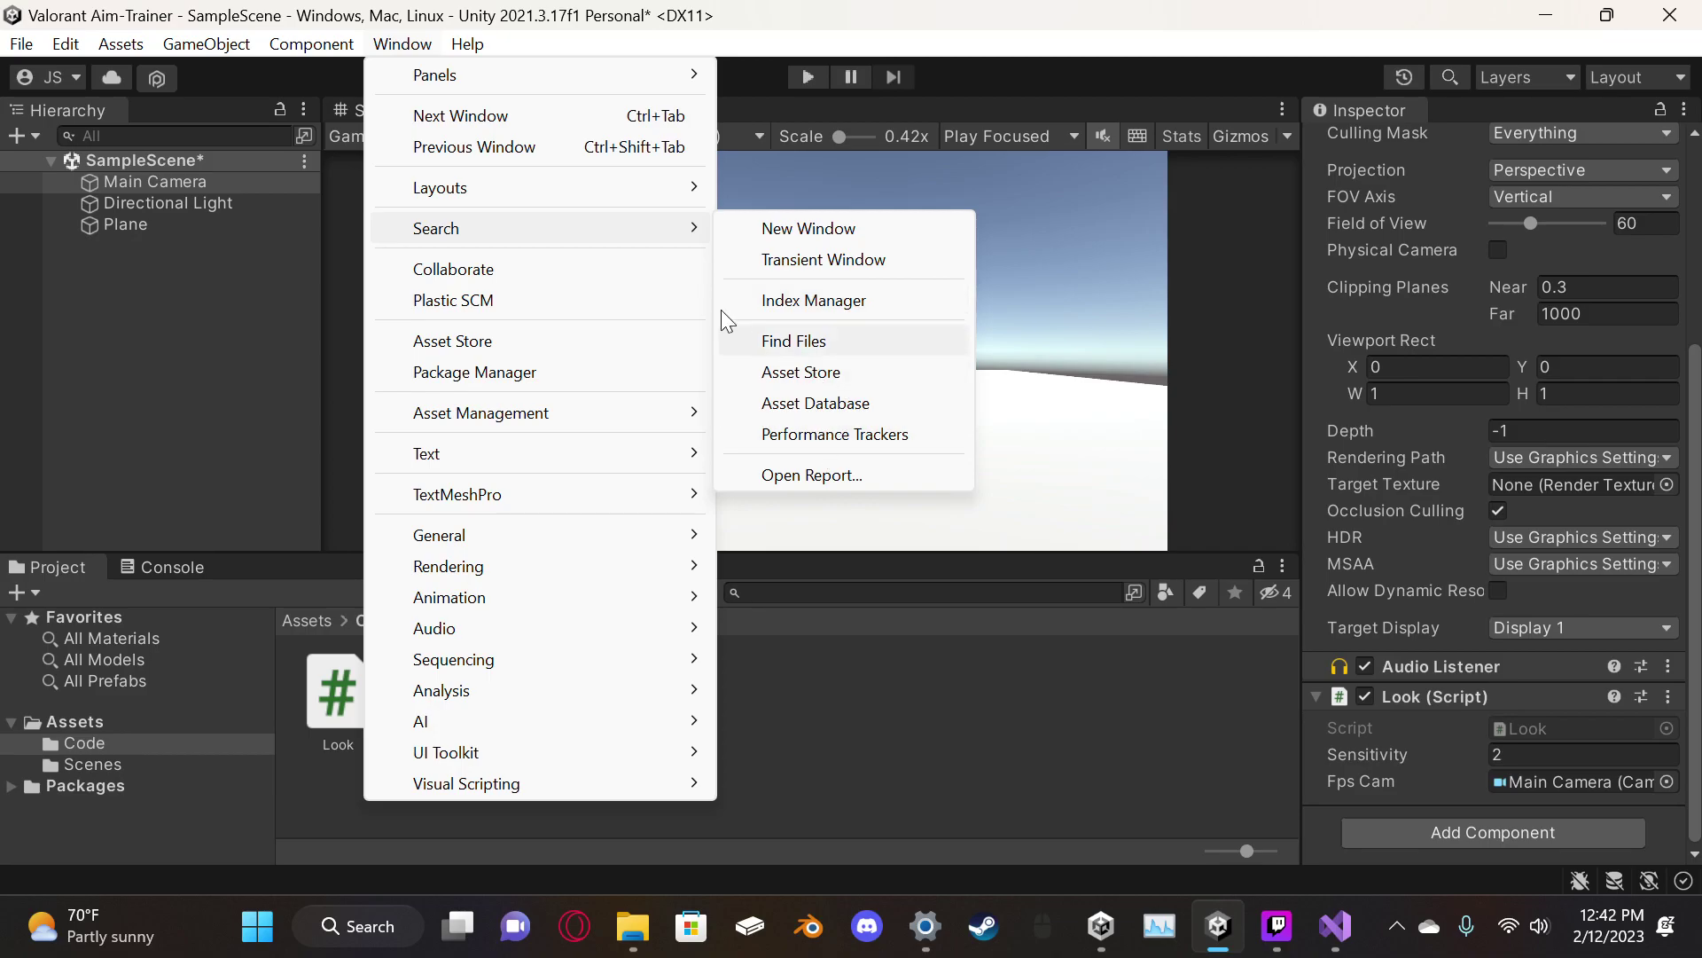
mouse_move(109, 53)
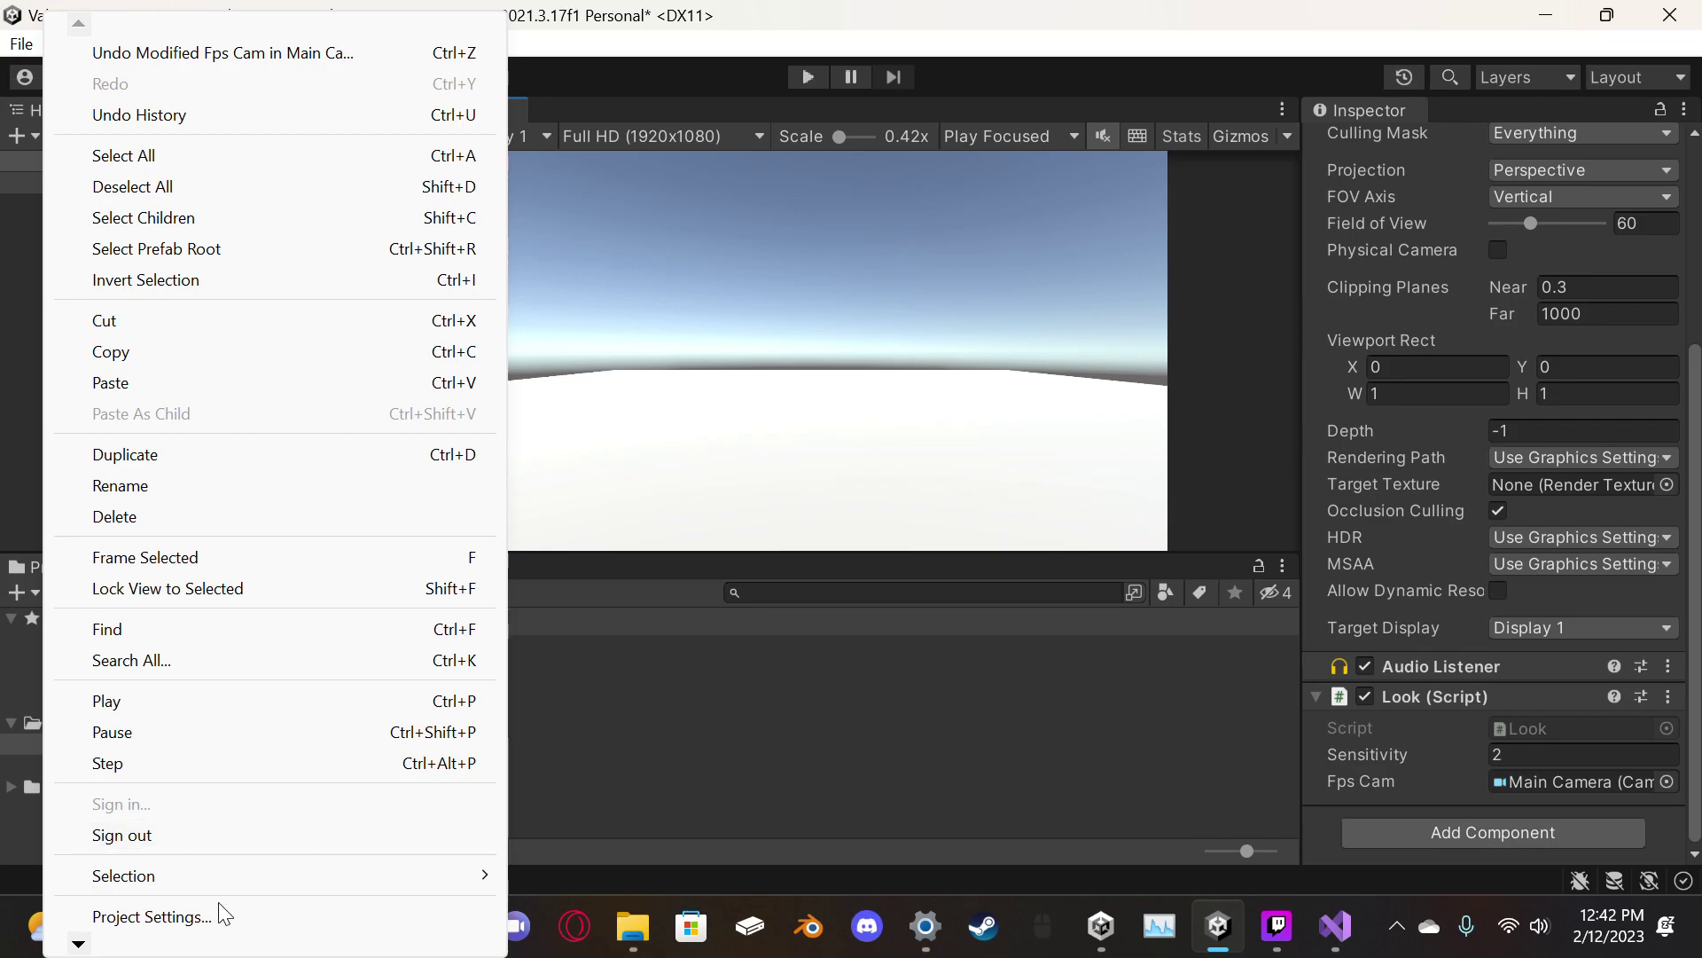
click(218, 914)
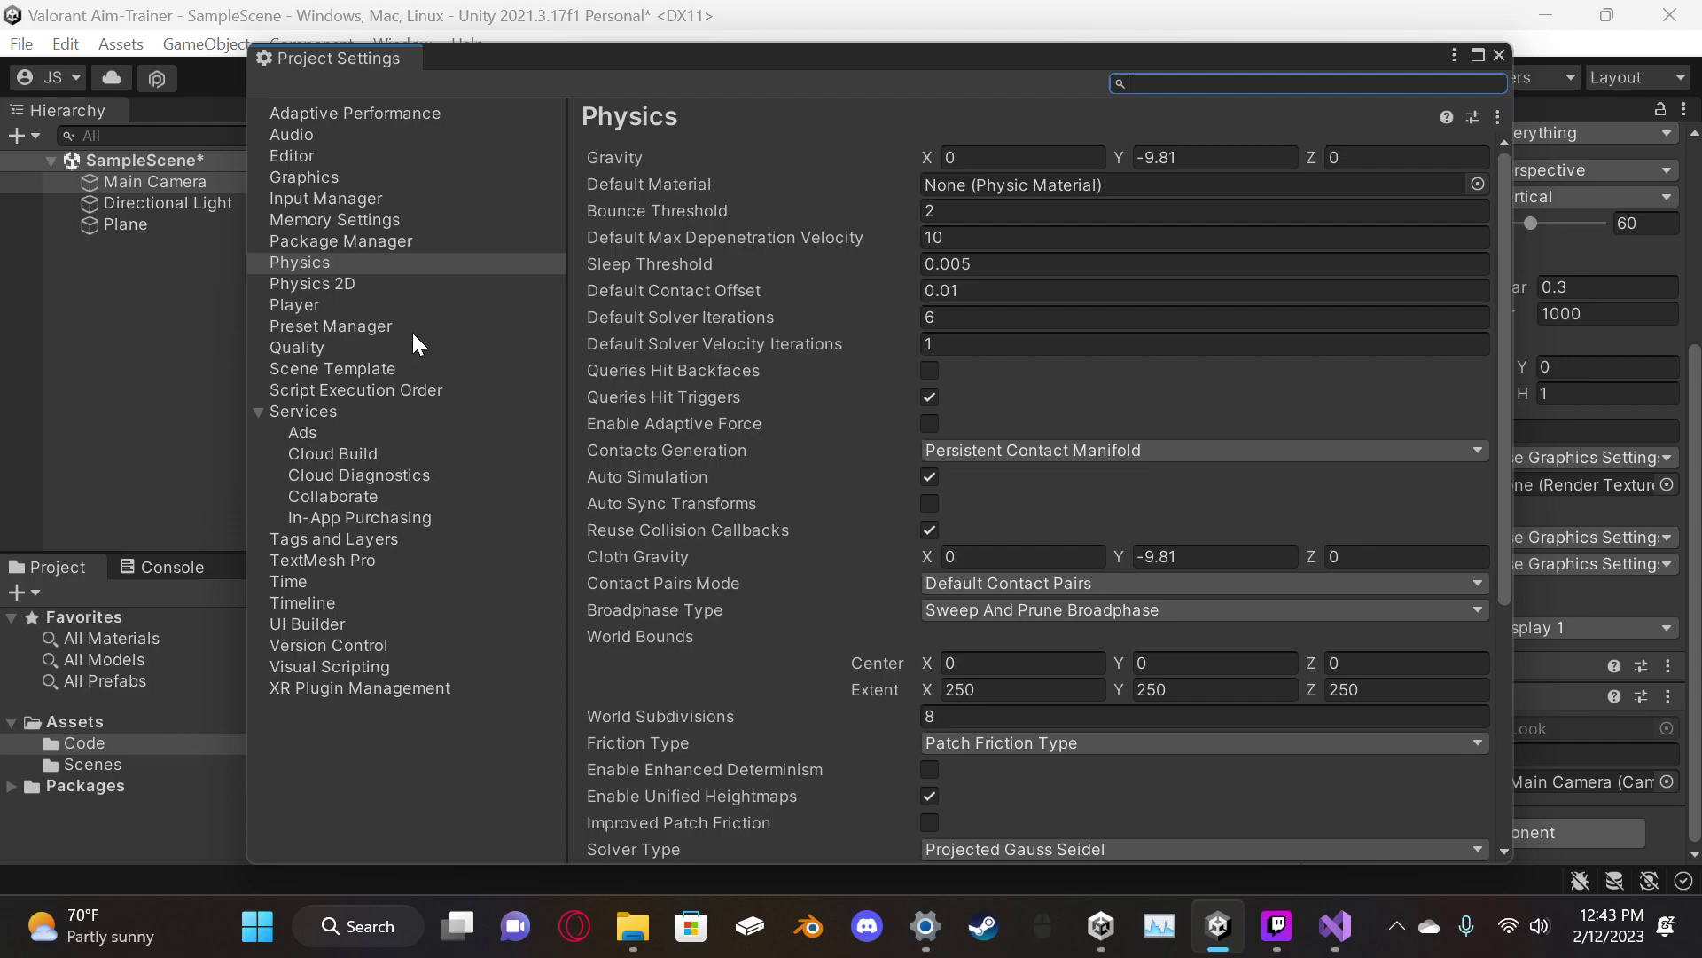
click(364, 324)
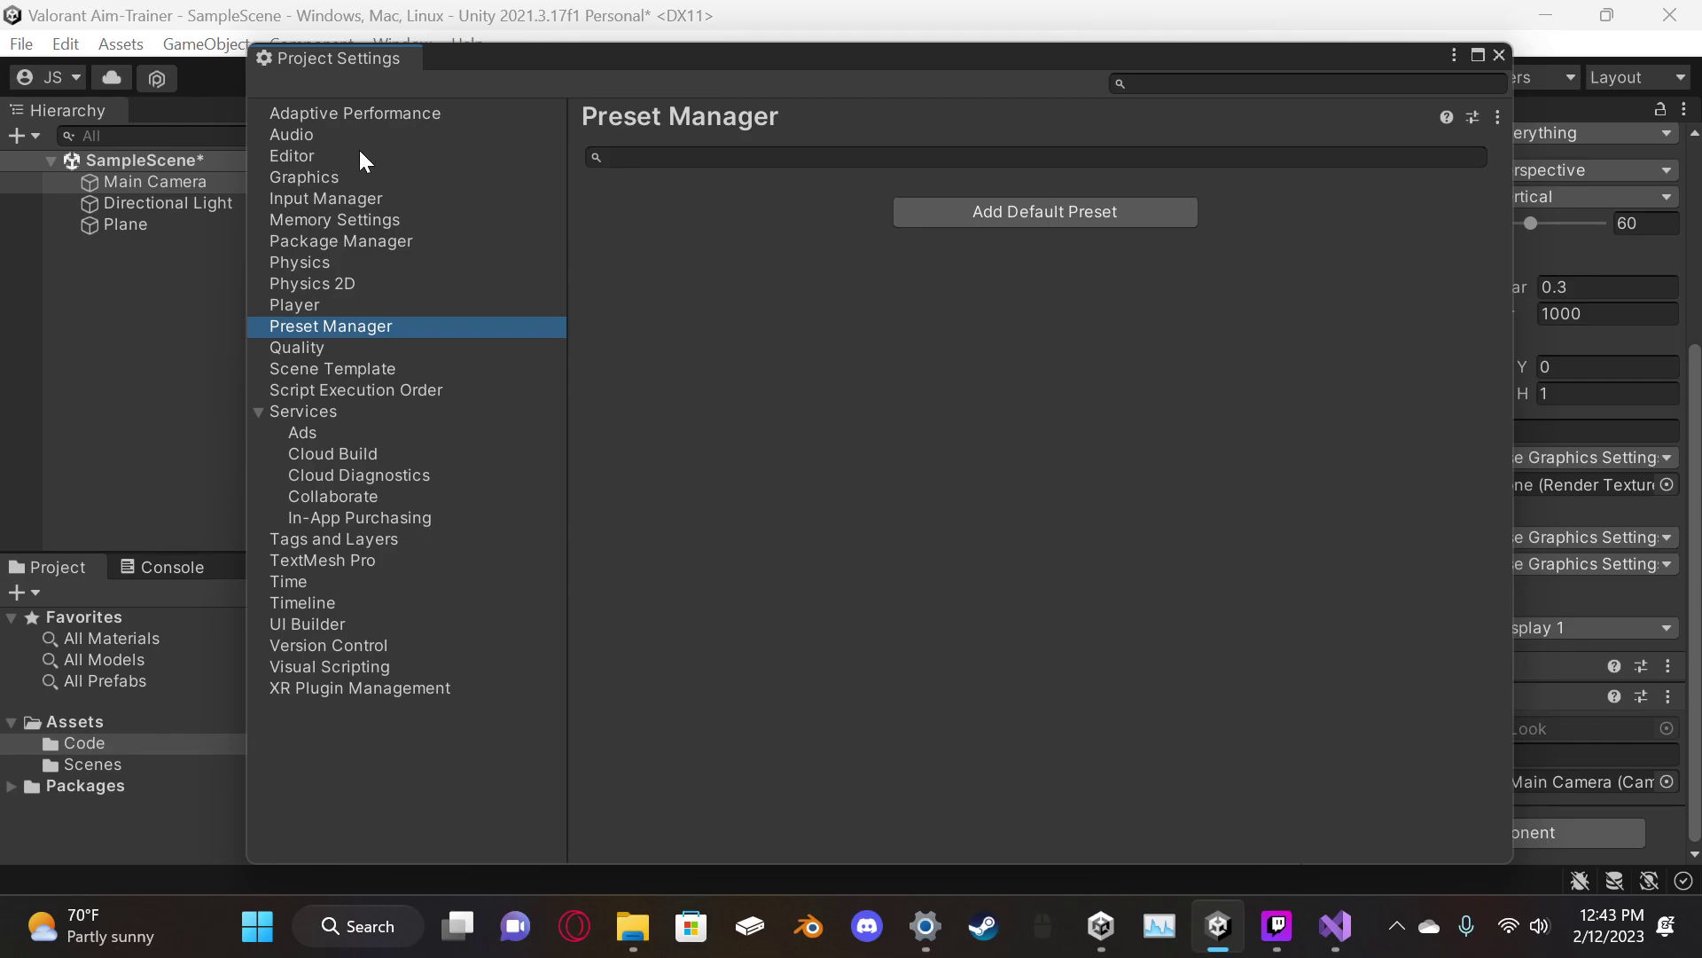
click(1500, 53)
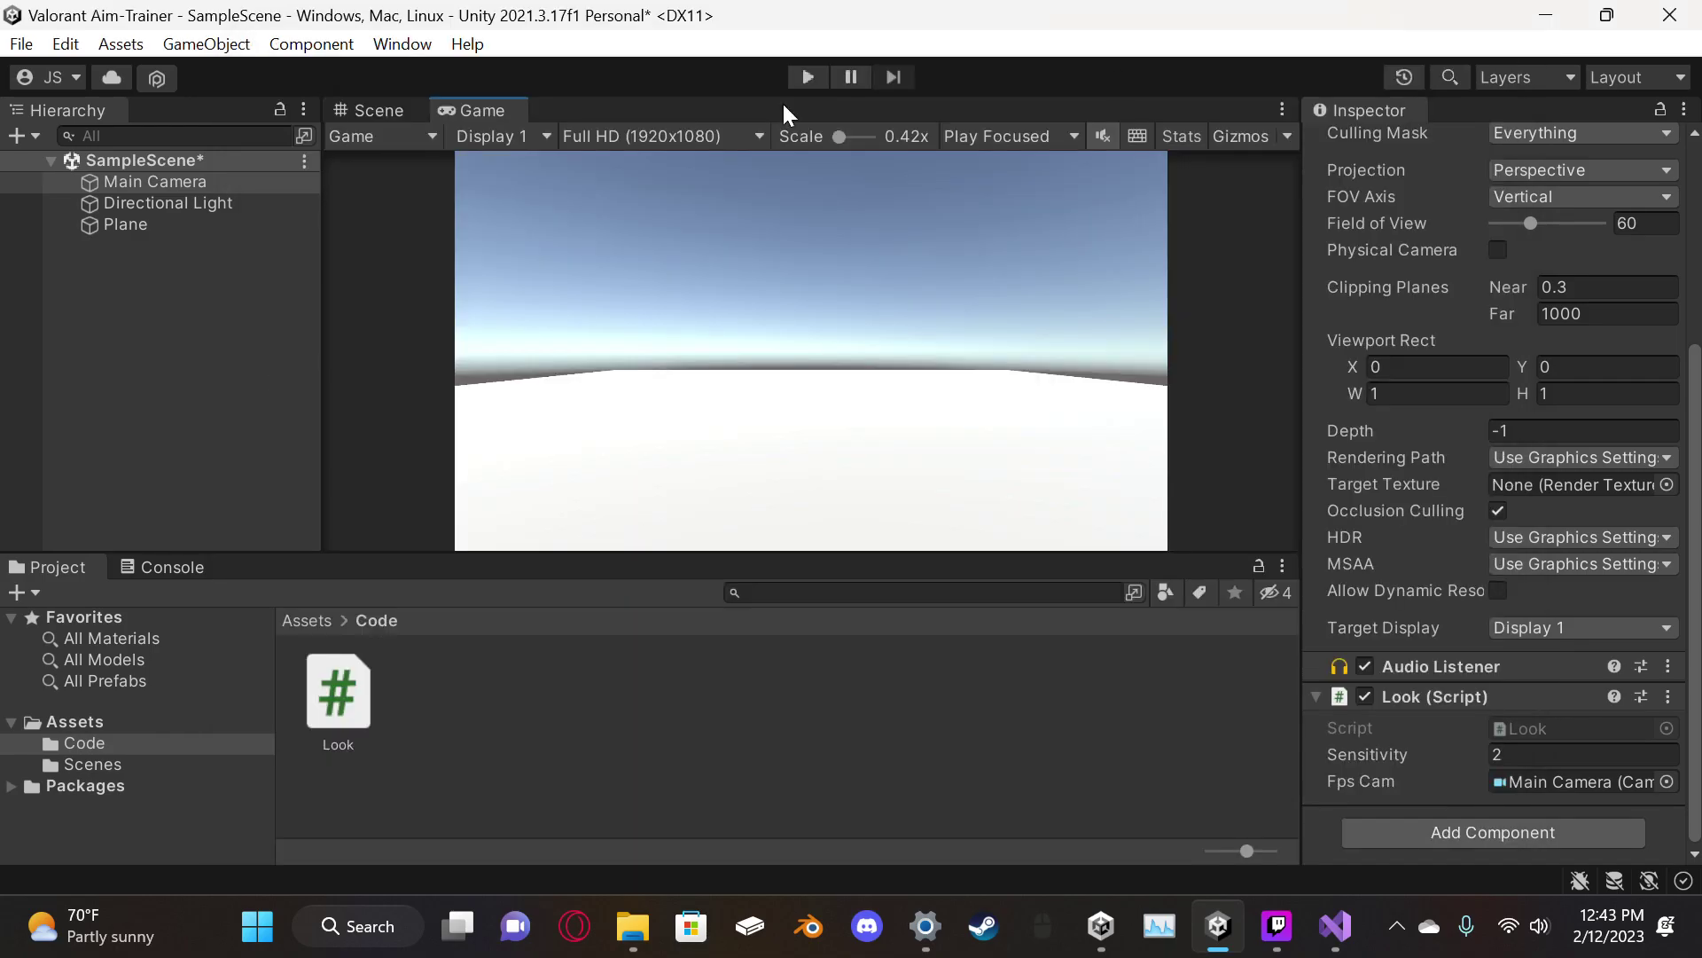
click(66, 44)
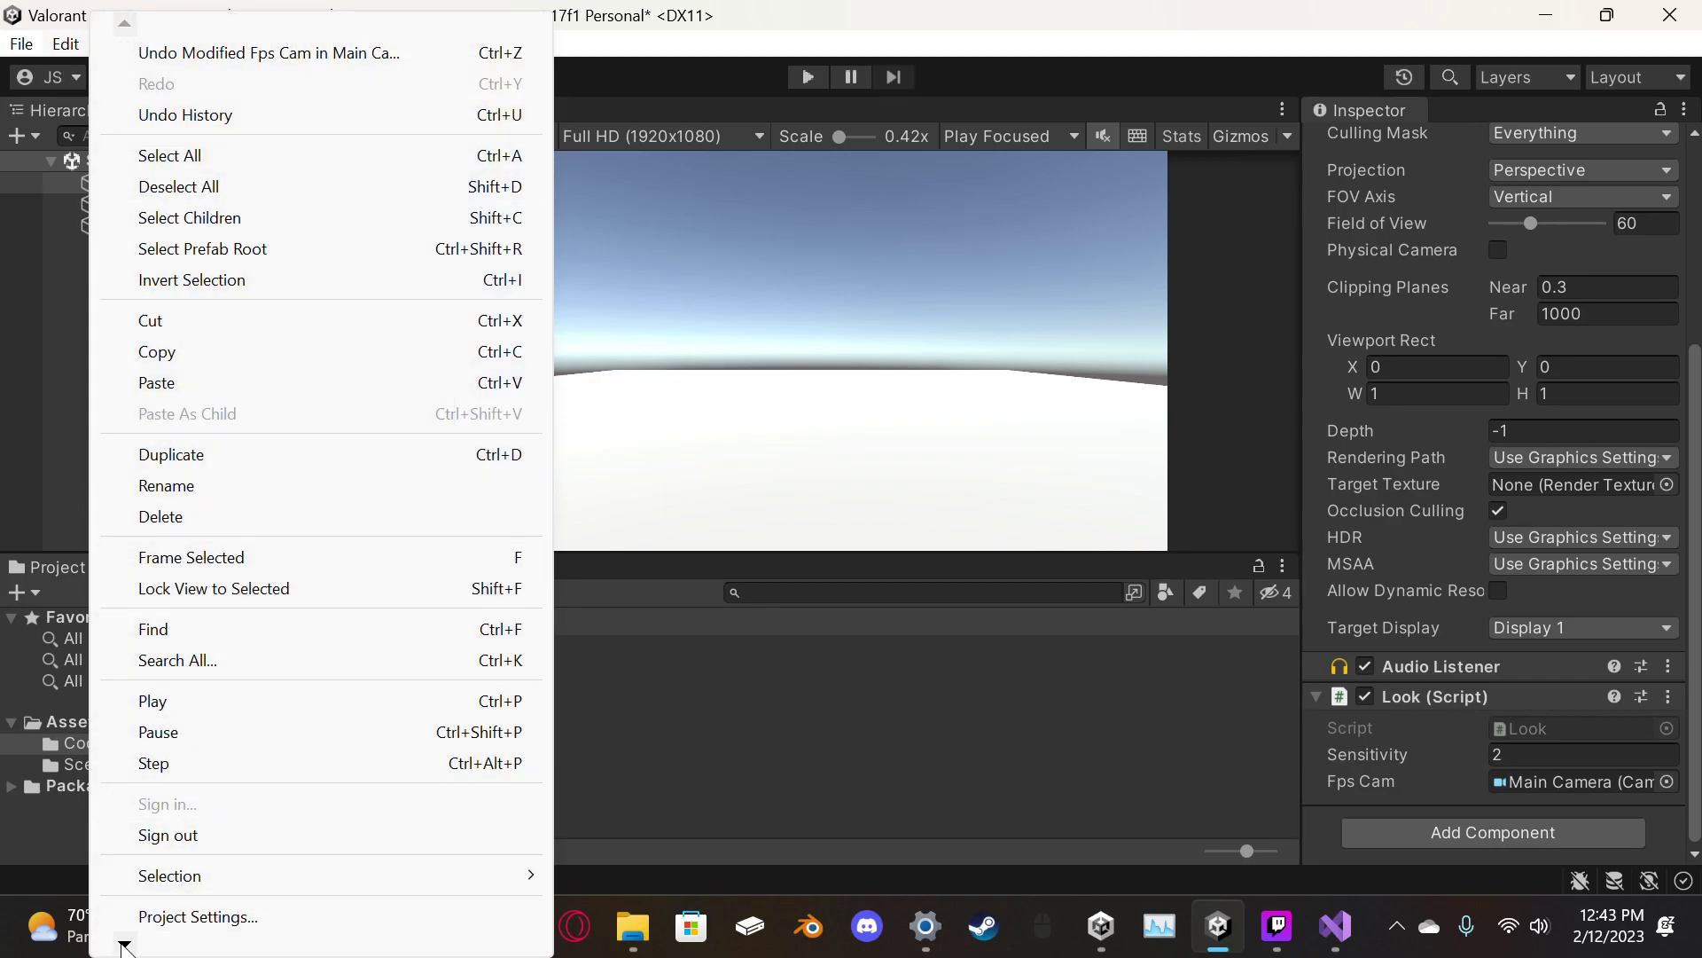
mouse_move(122, 947)
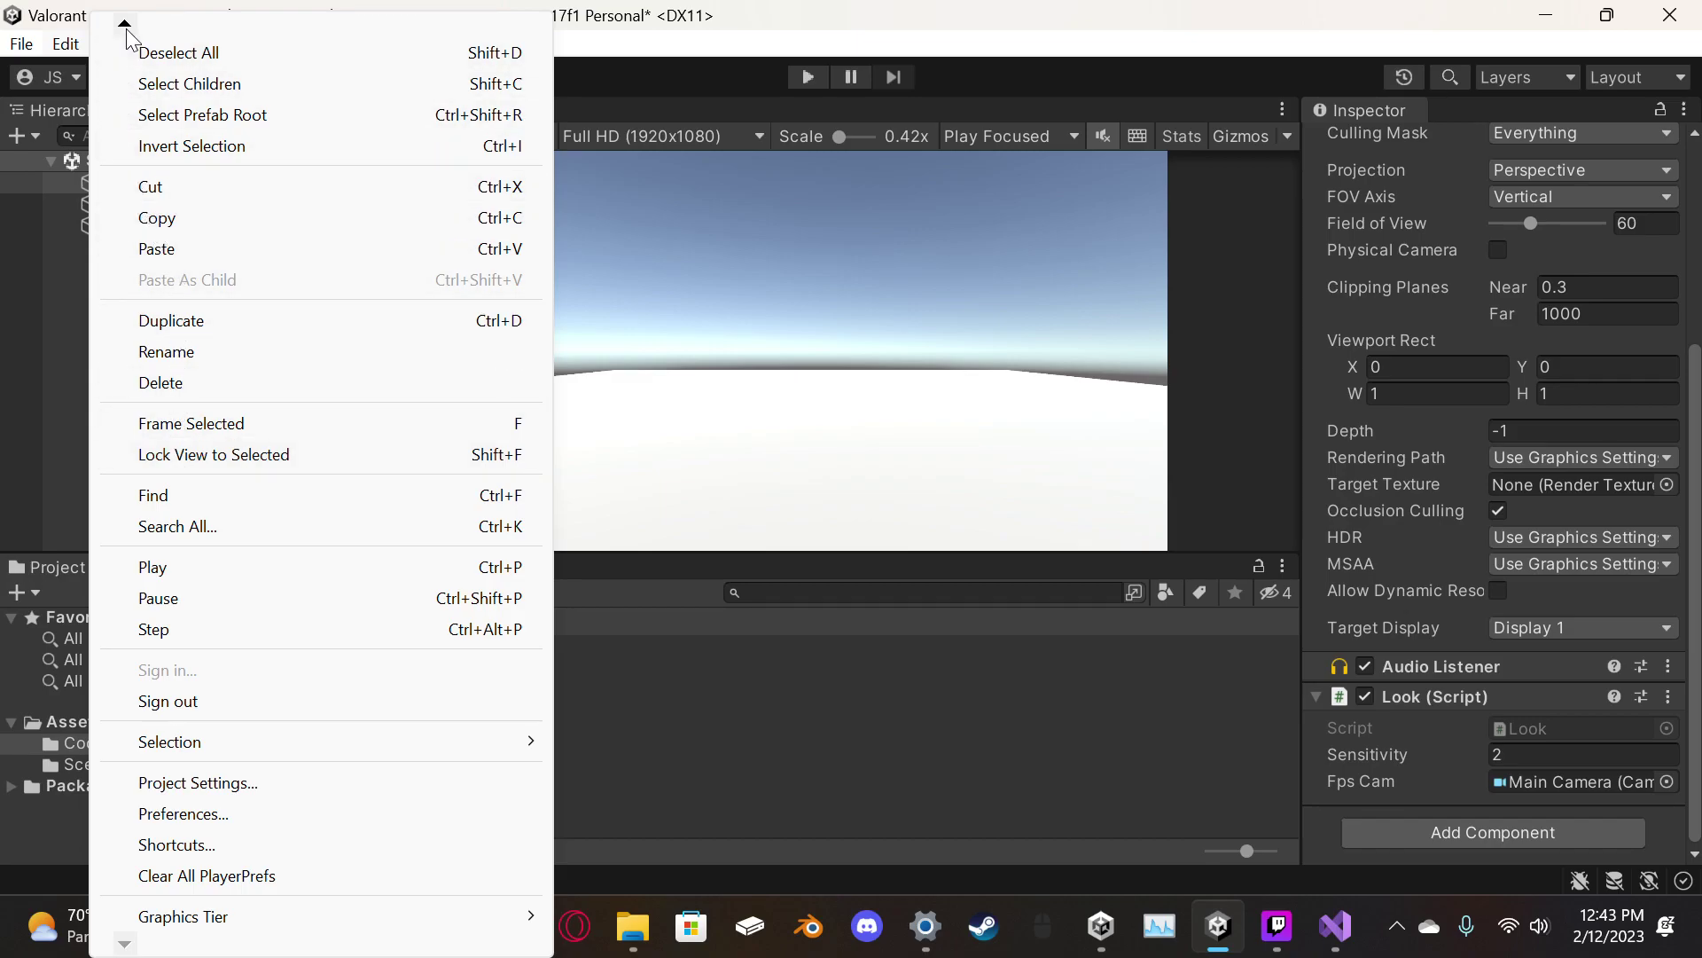
mouse_move(126, 28)
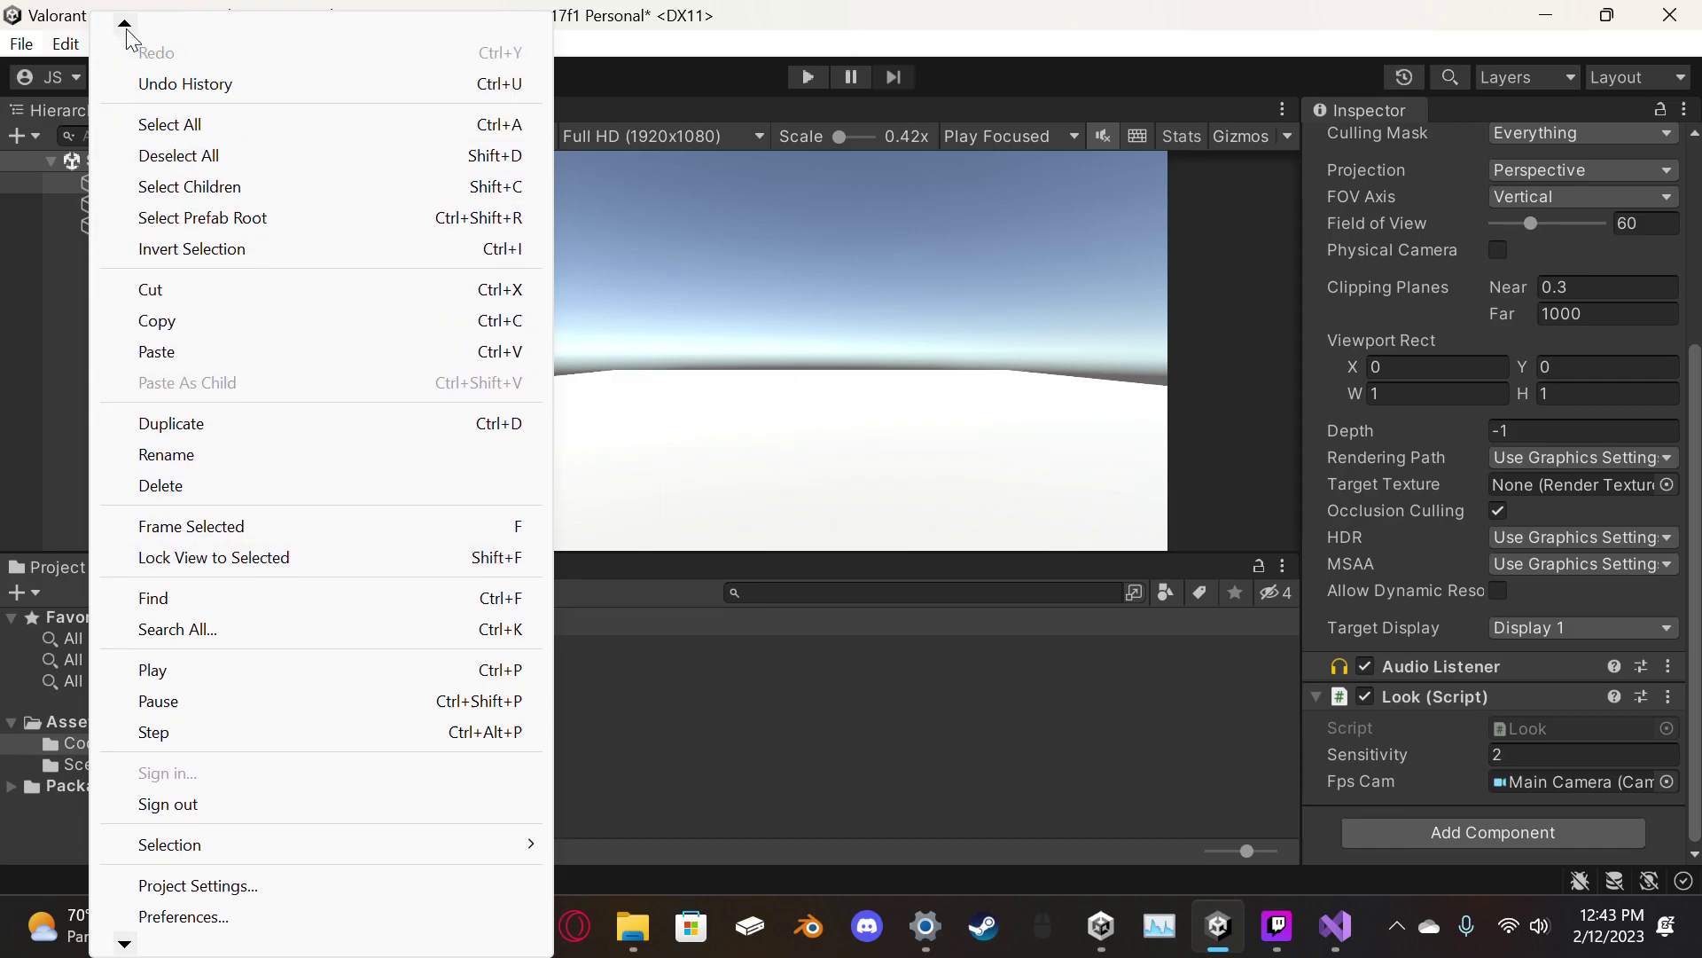
double_click(125, 28)
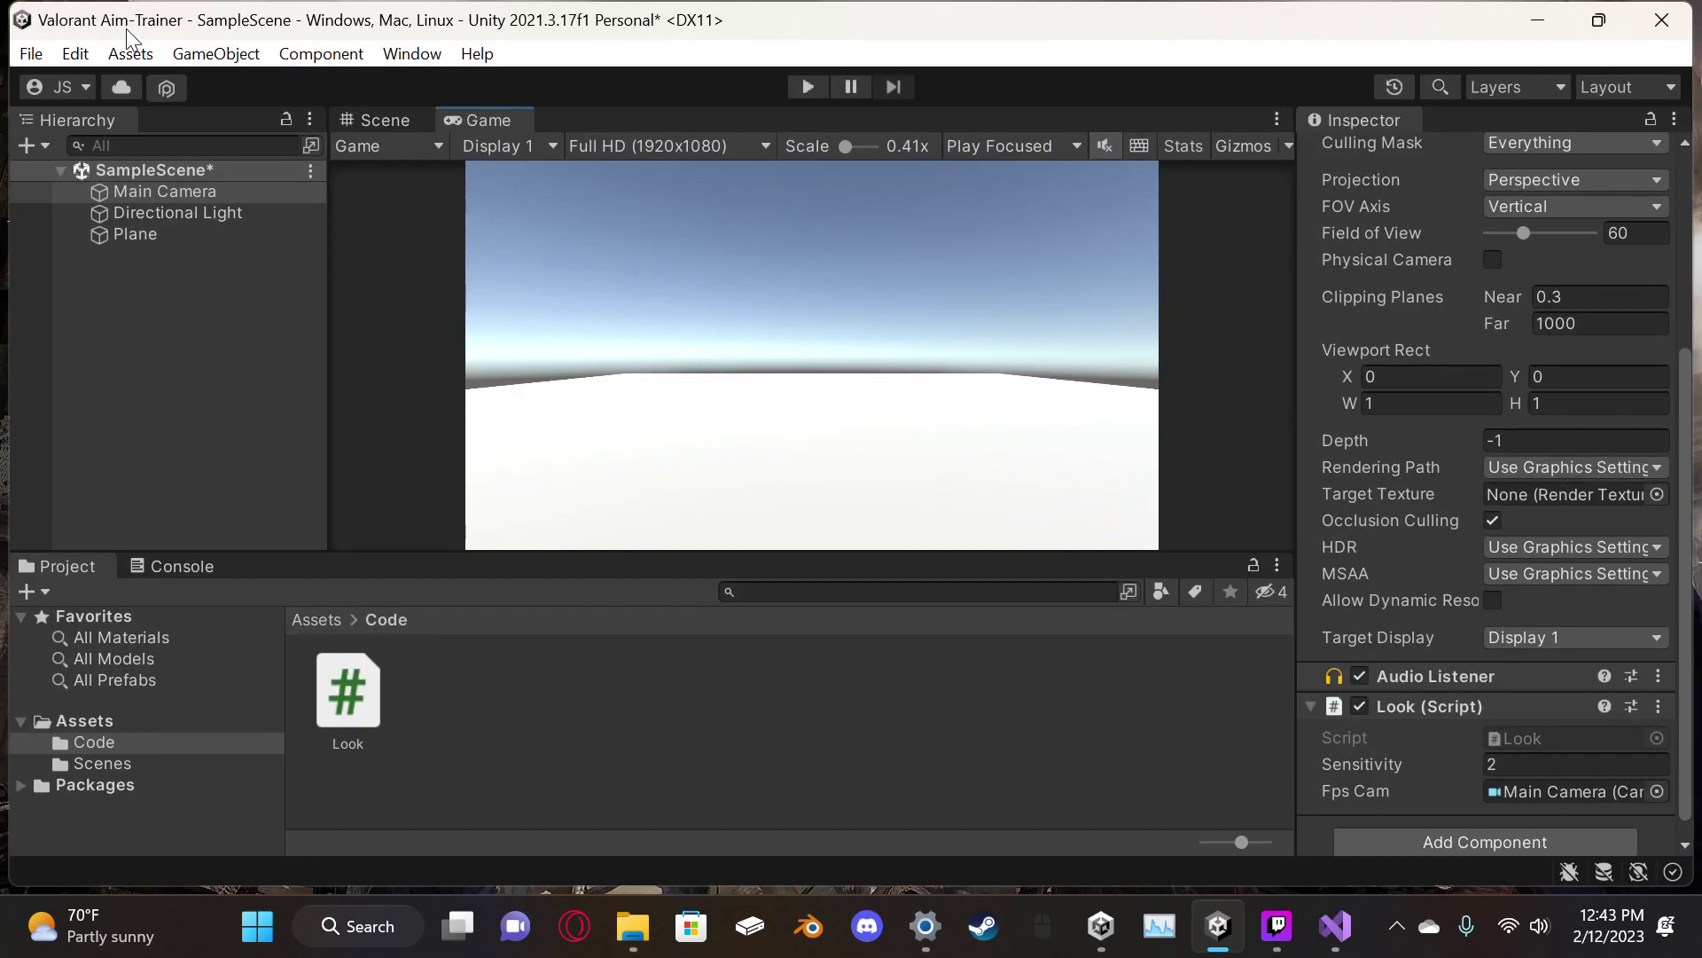
double_click(127, 29)
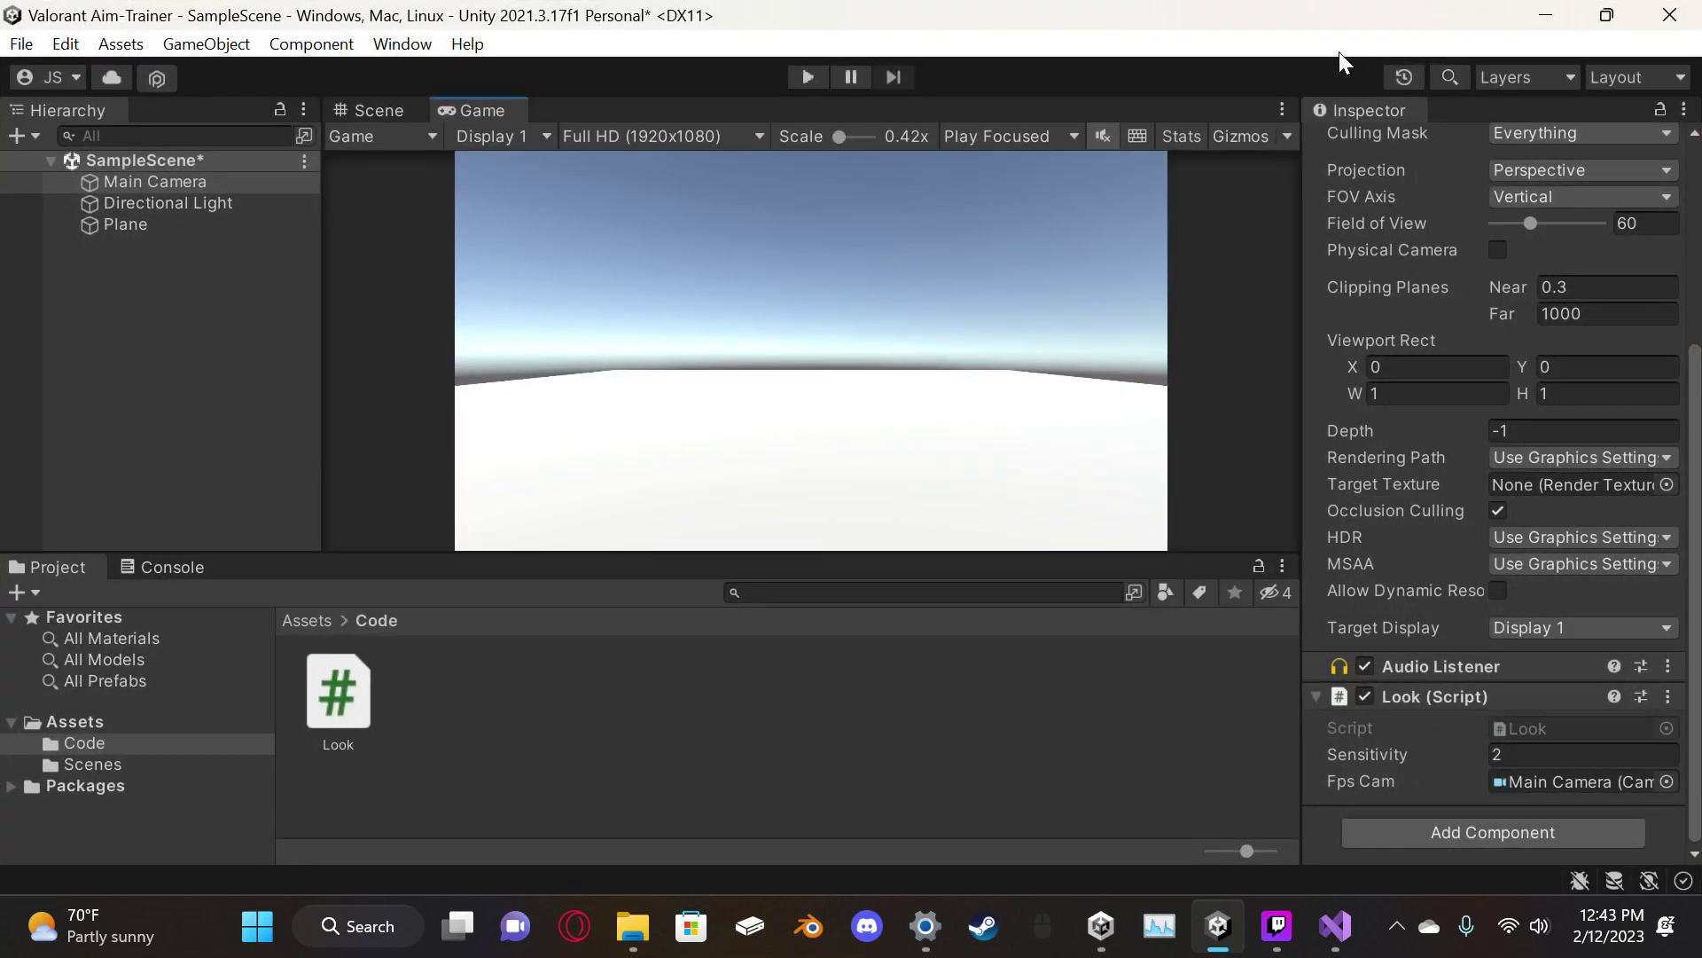
click(243, 45)
click(311, 45)
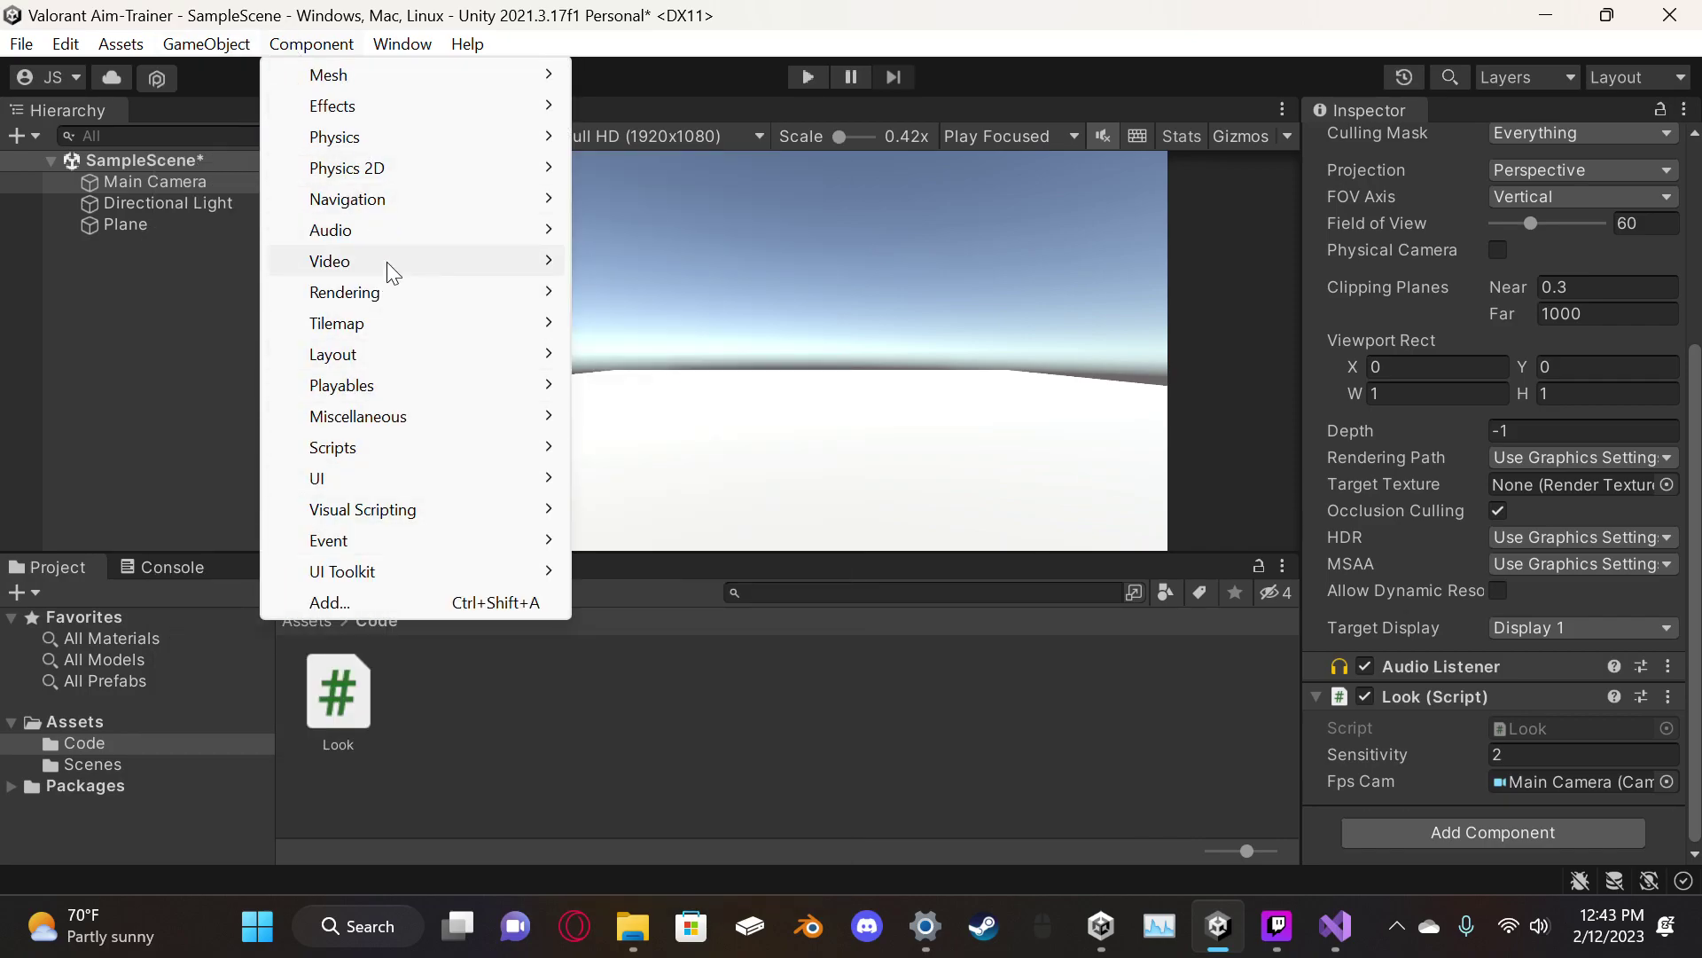
mouse_move(210, 36)
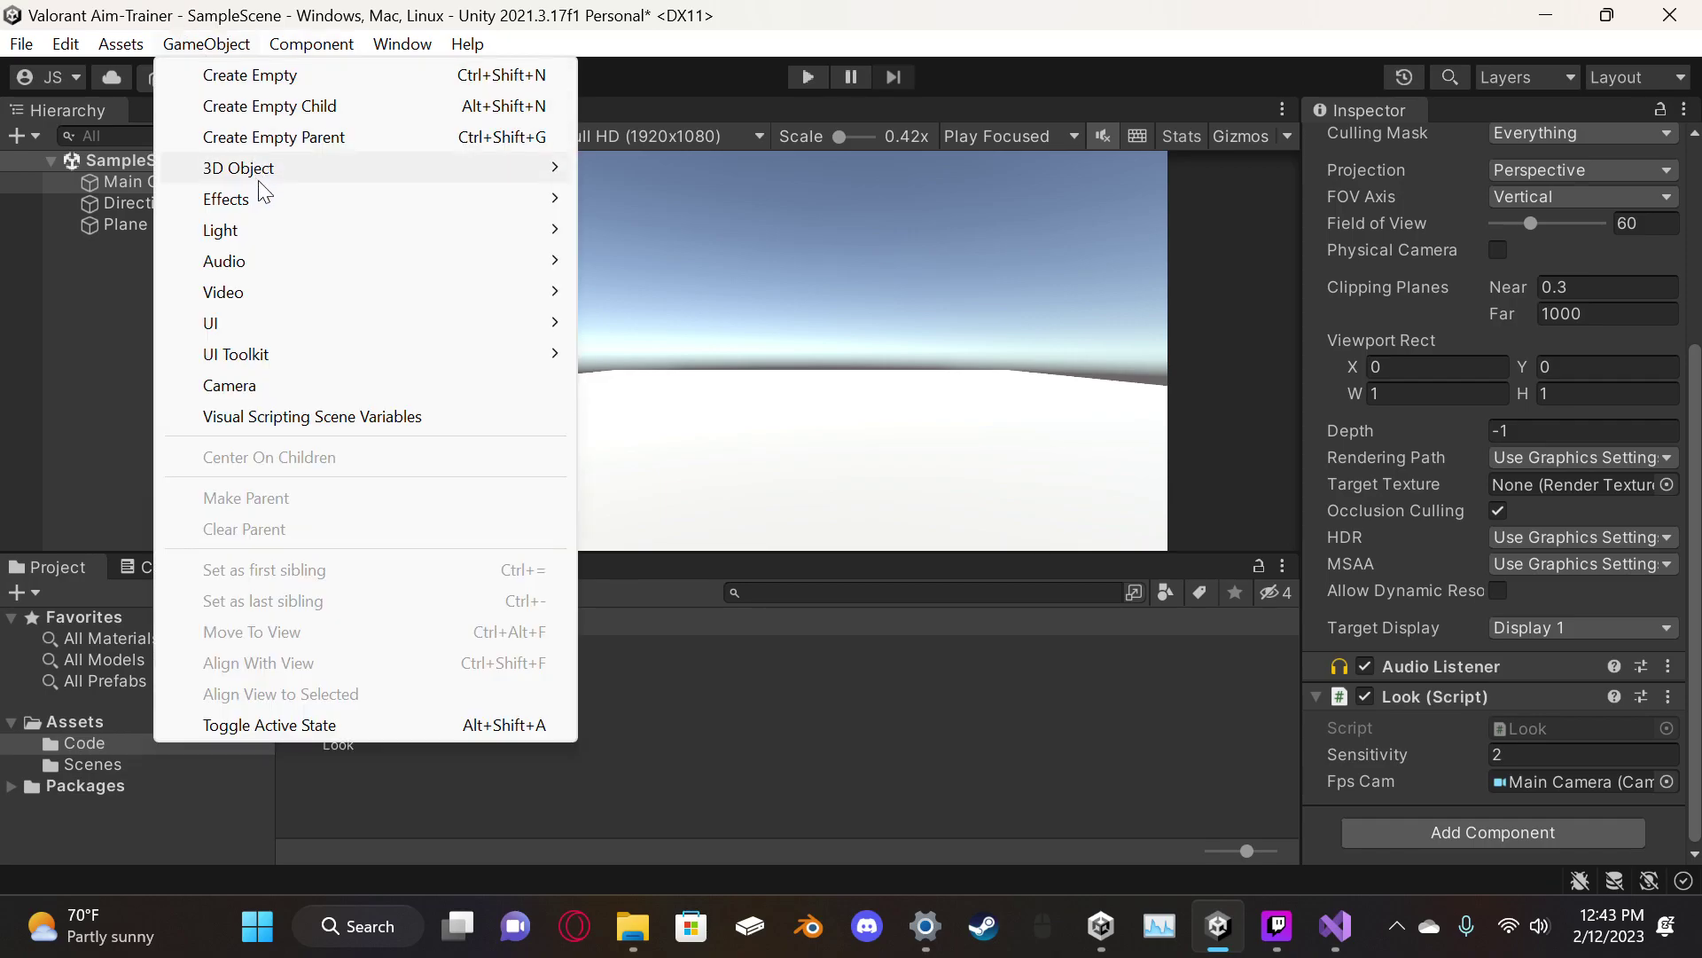
mouse_move(394, 46)
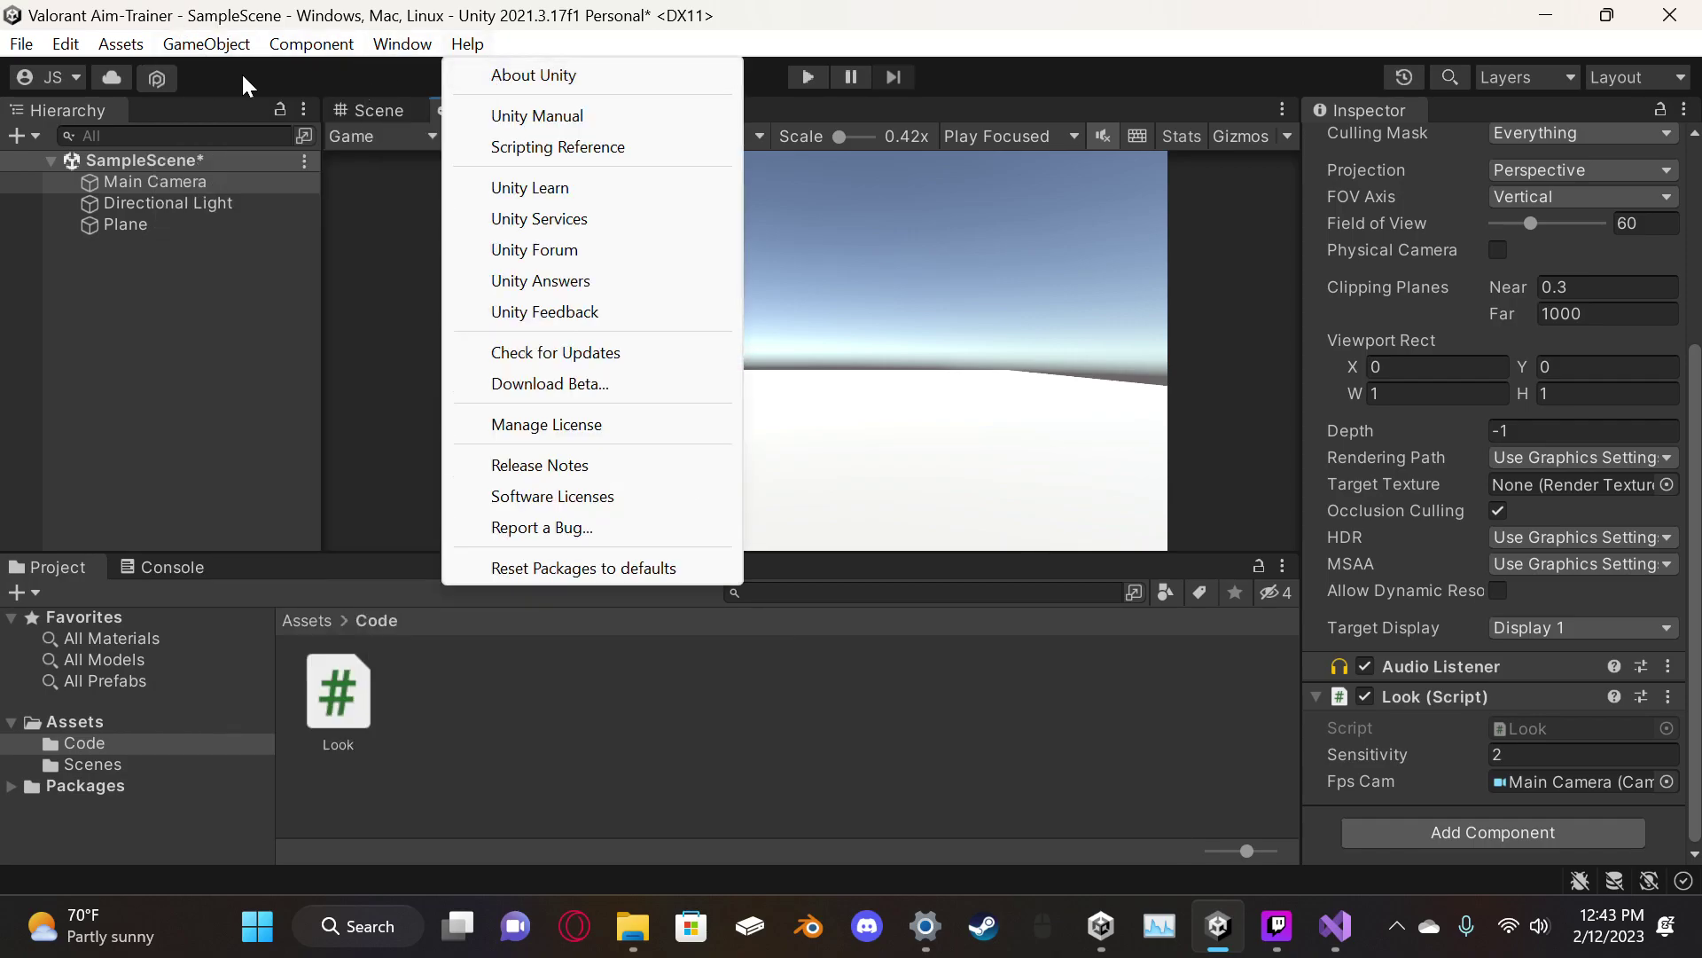
mouse_move(330, 46)
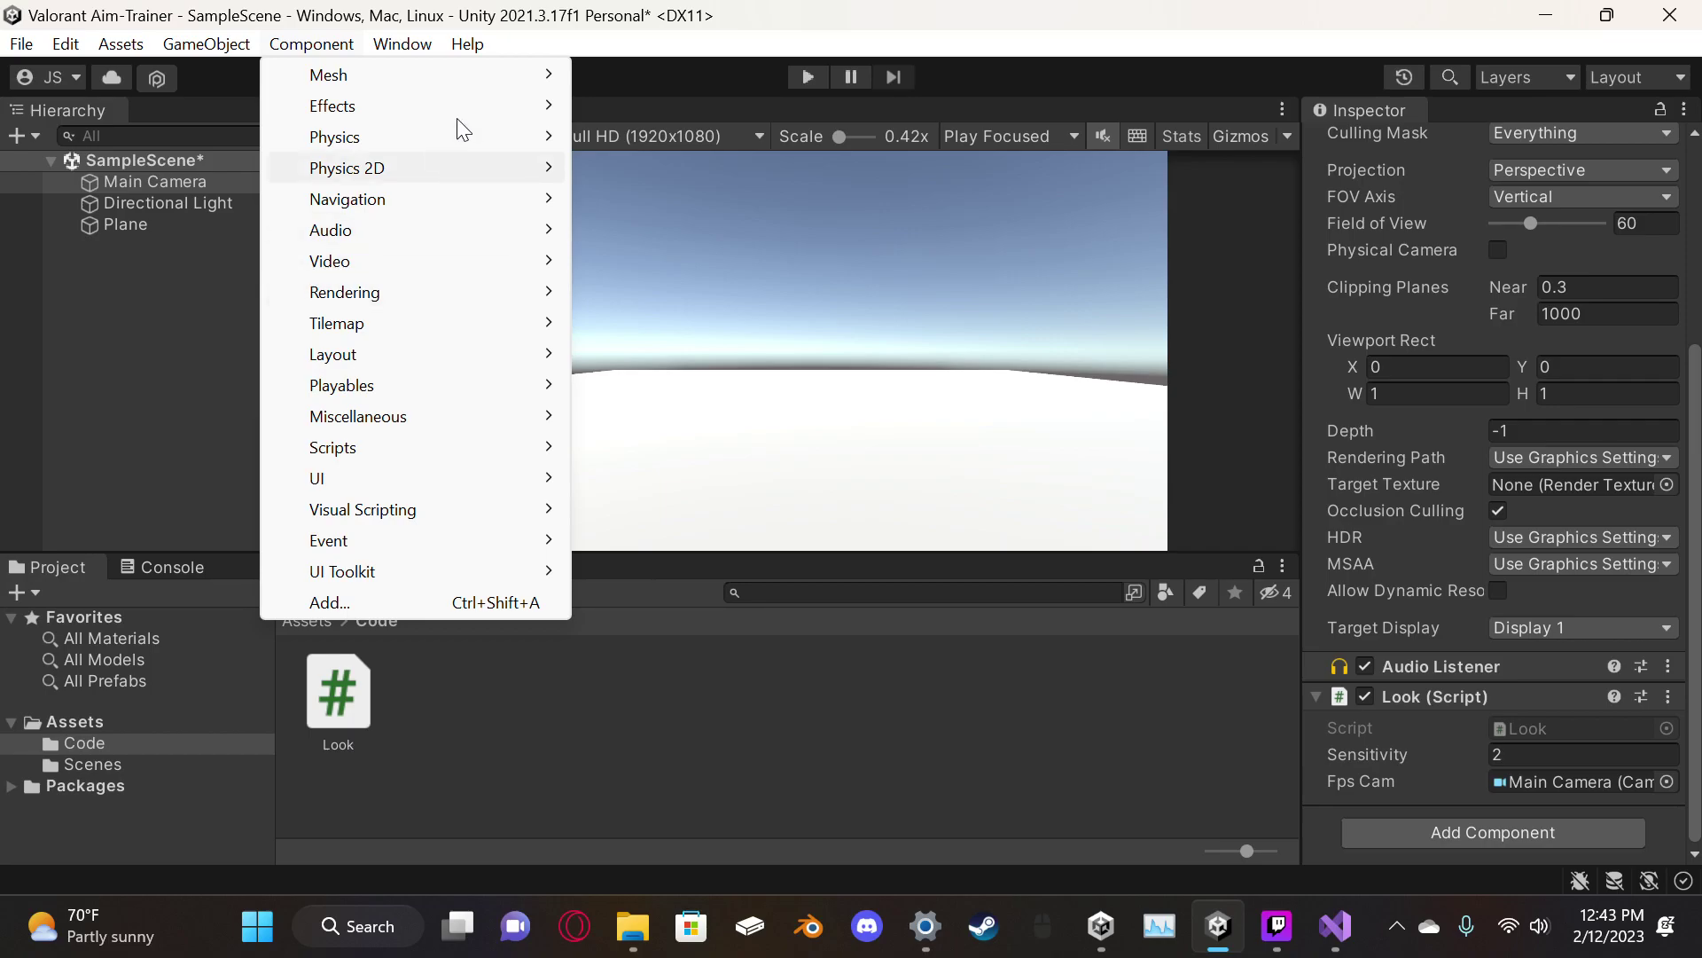
mouse_move(414, 228)
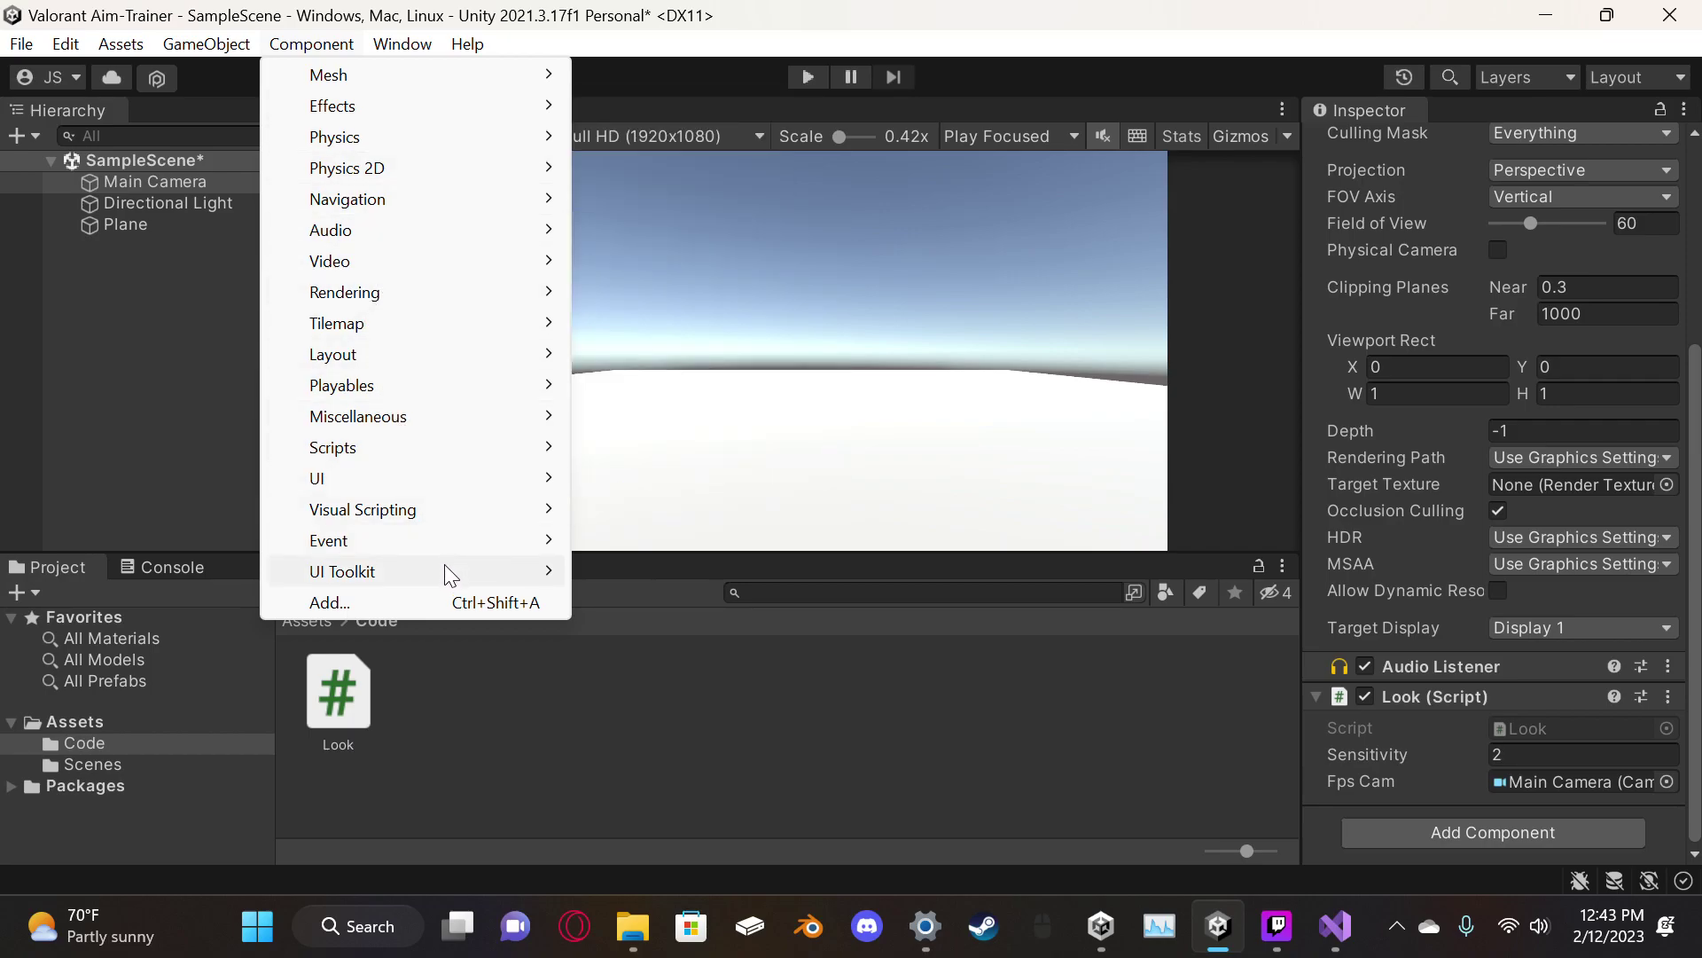
mouse_move(489, 550)
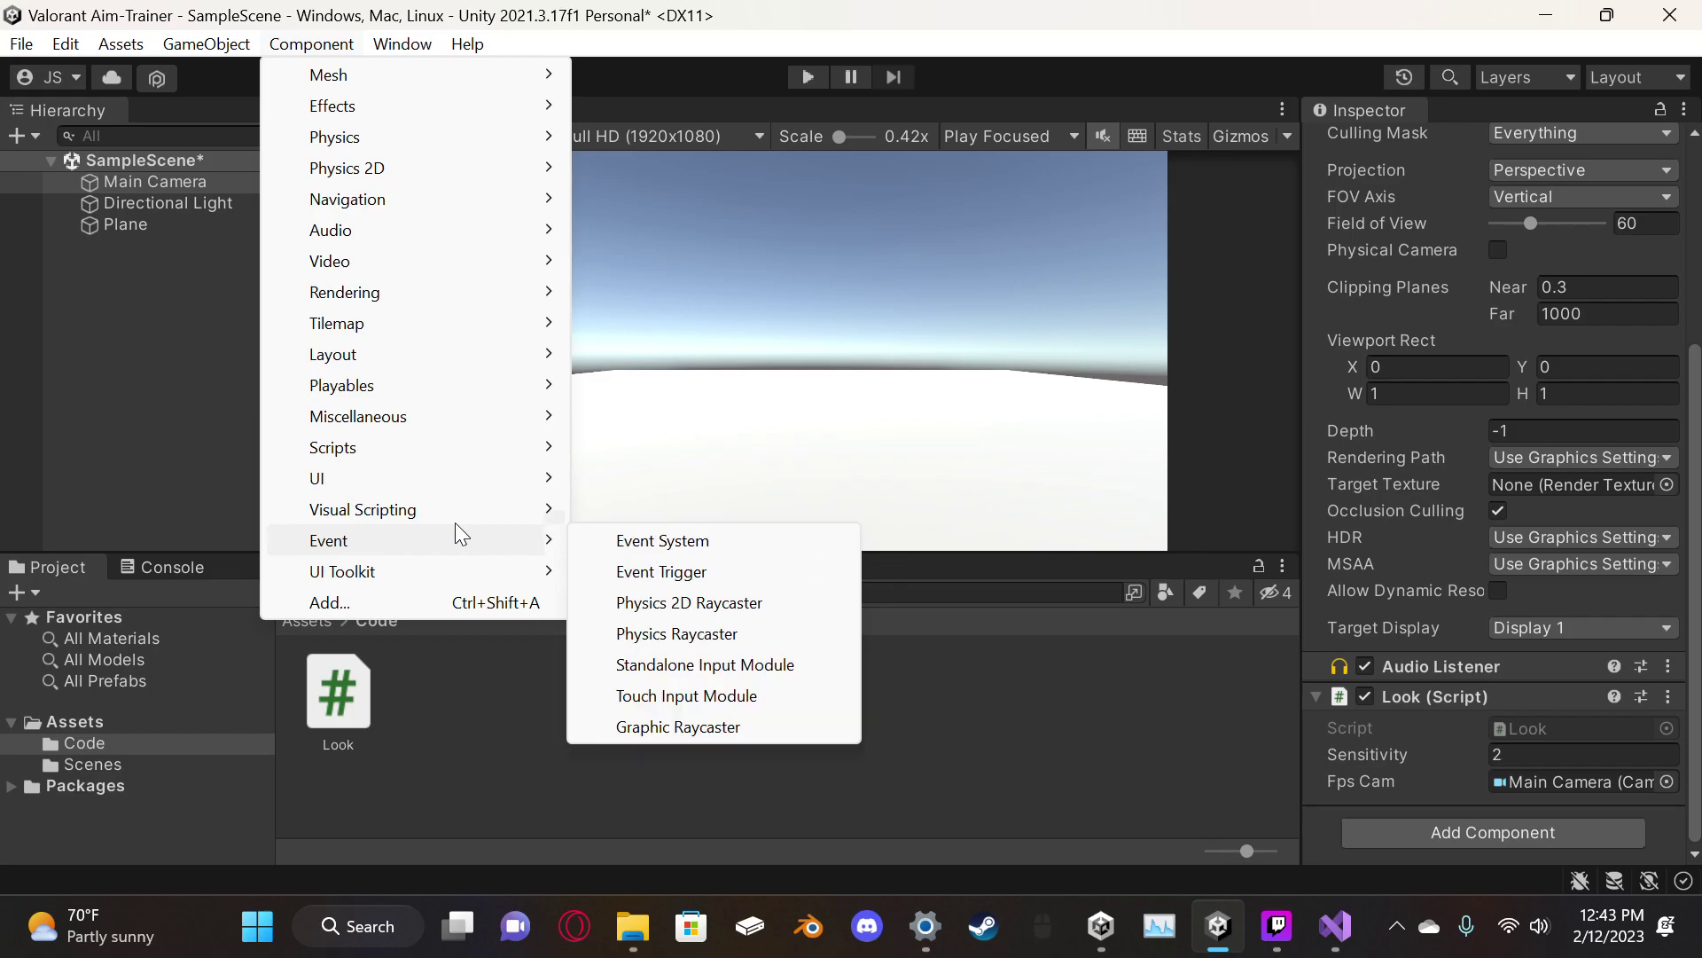
mouse_move(468, 446)
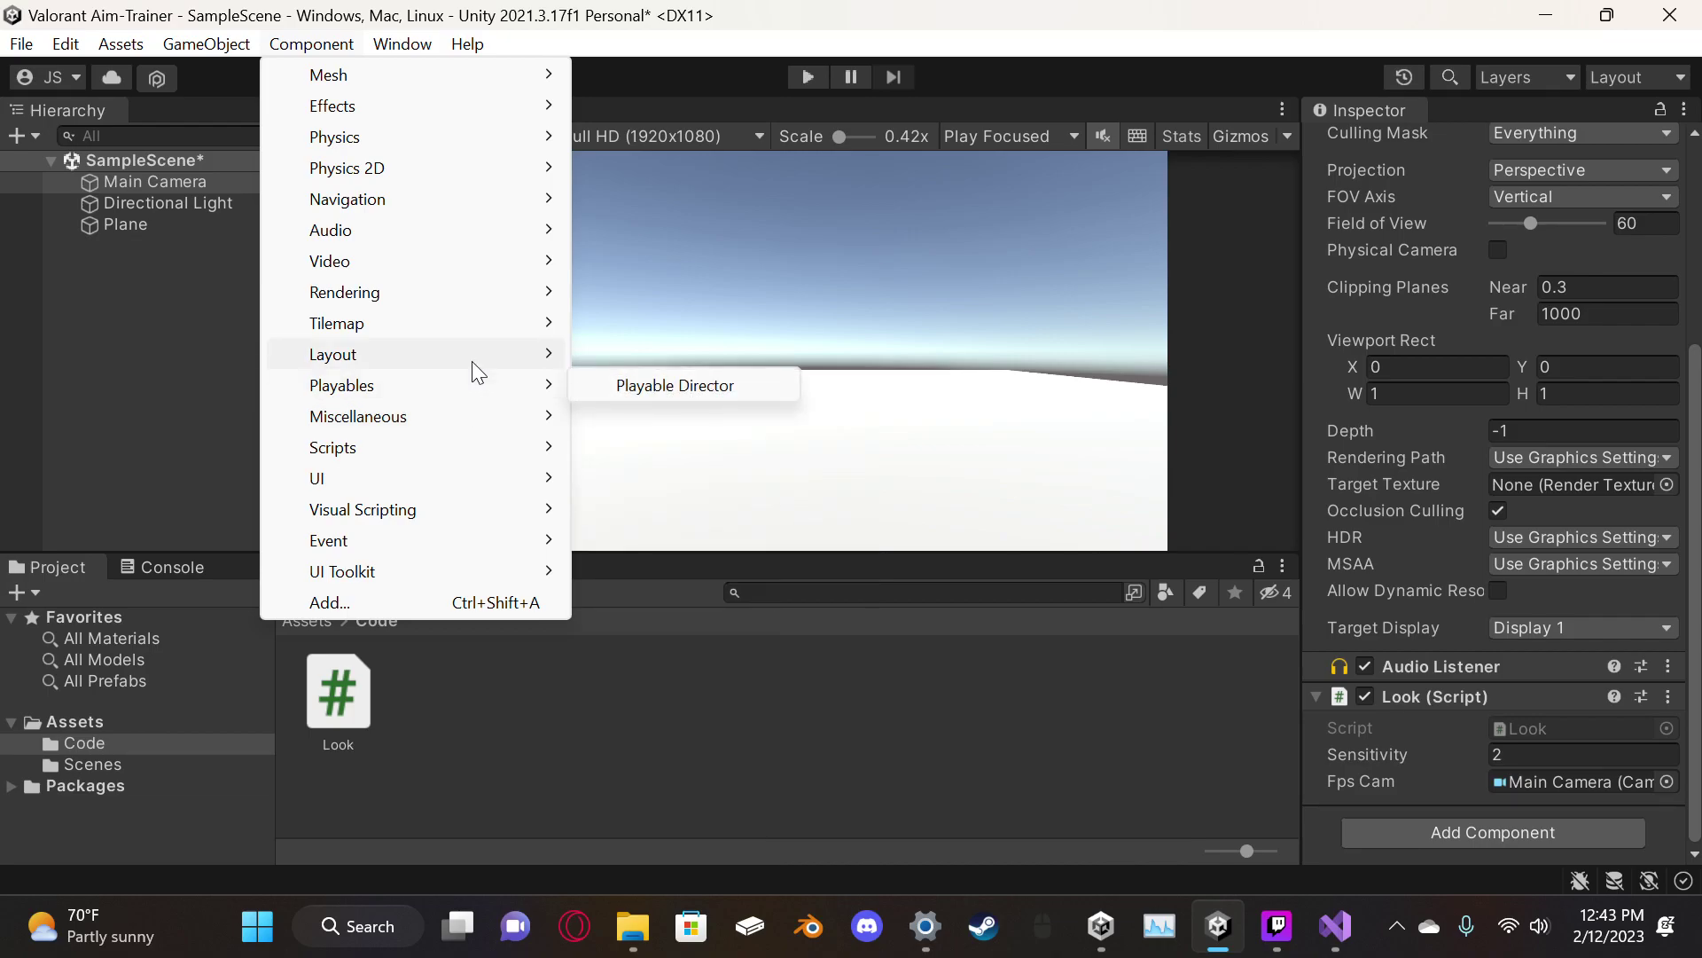
mouse_move(475, 355)
mouse_move(477, 312)
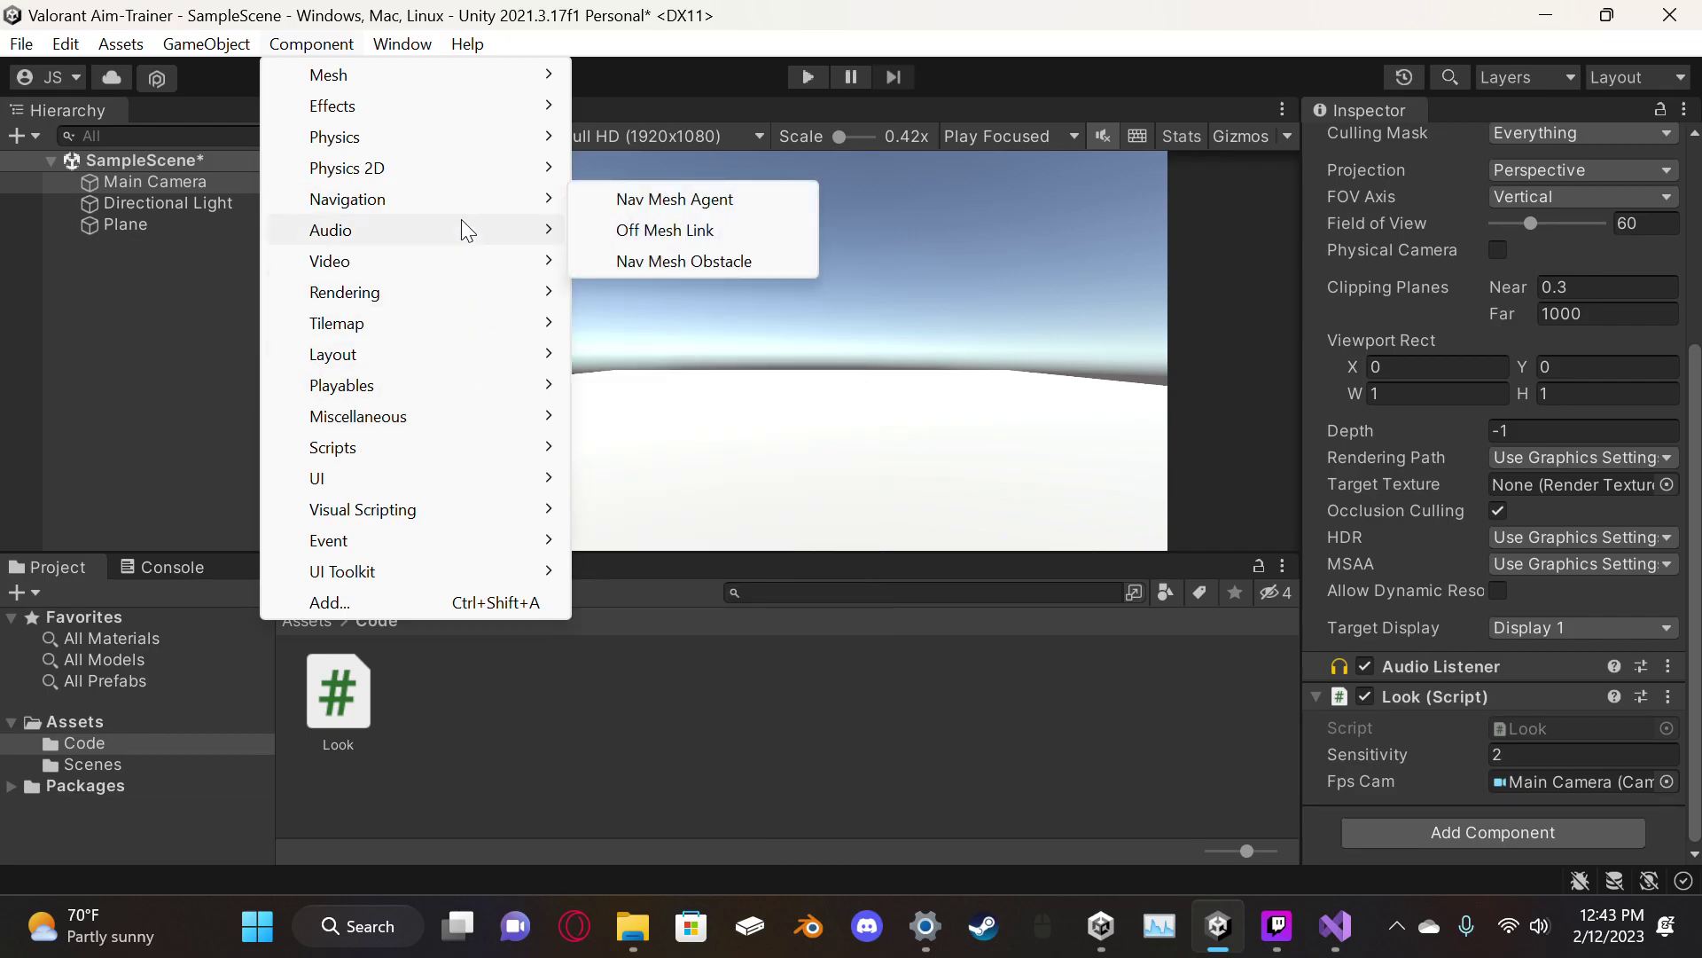
mouse_move(479, 232)
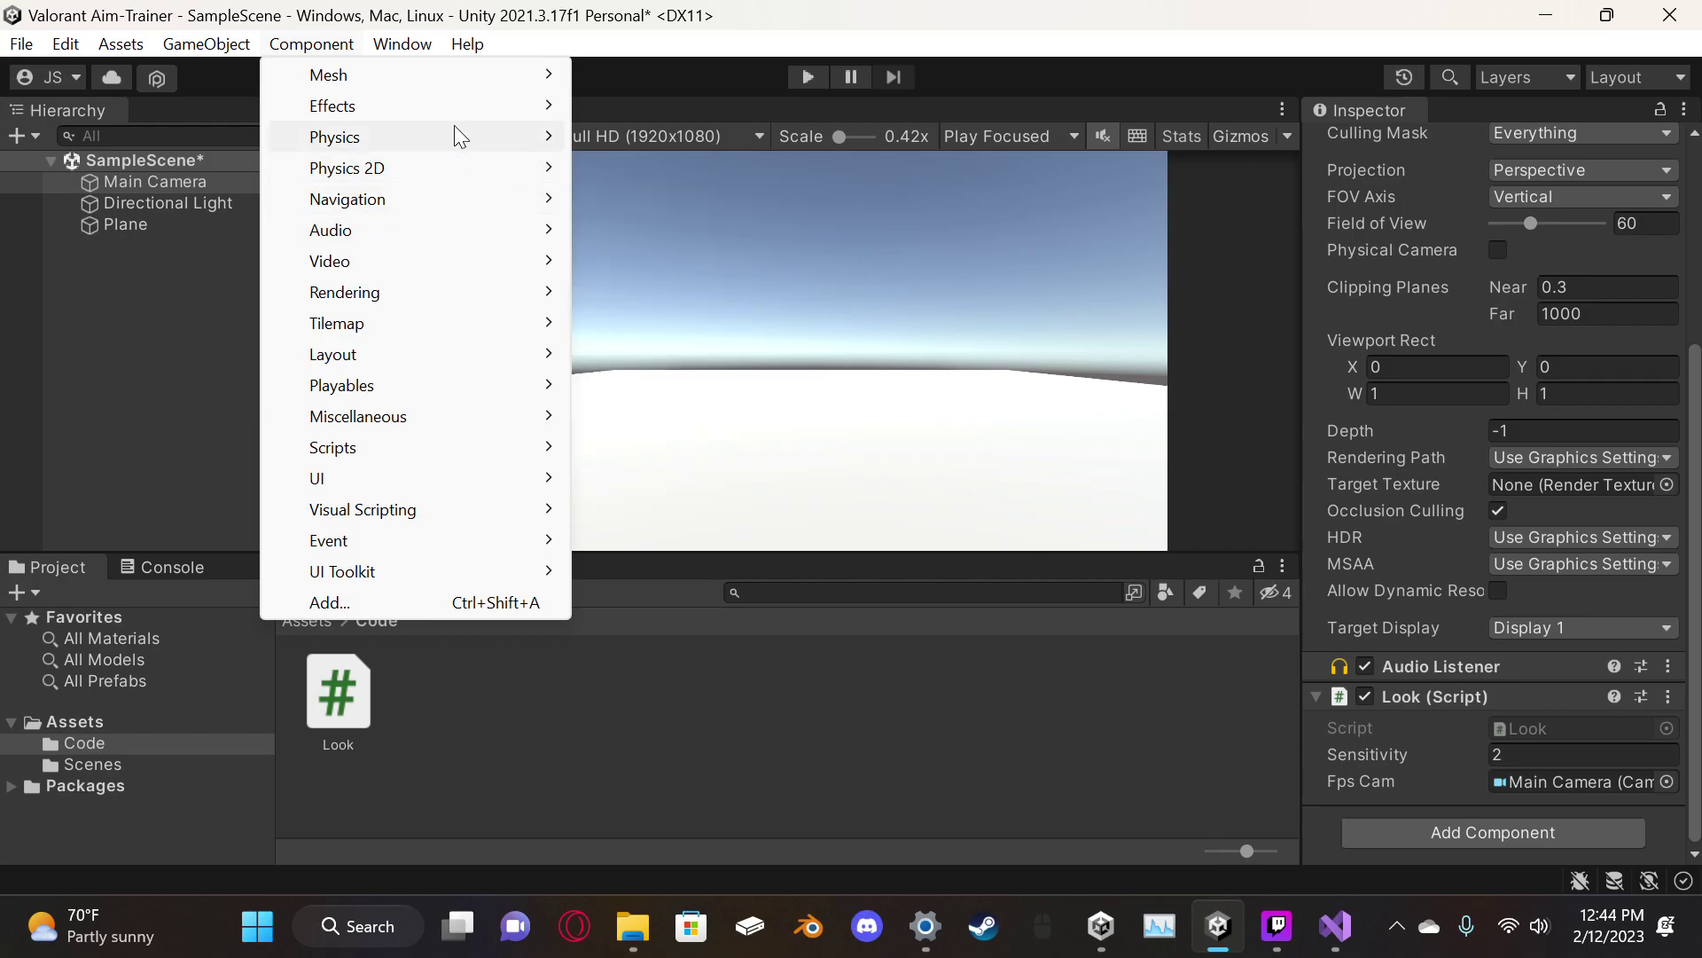
mouse_move(556, 71)
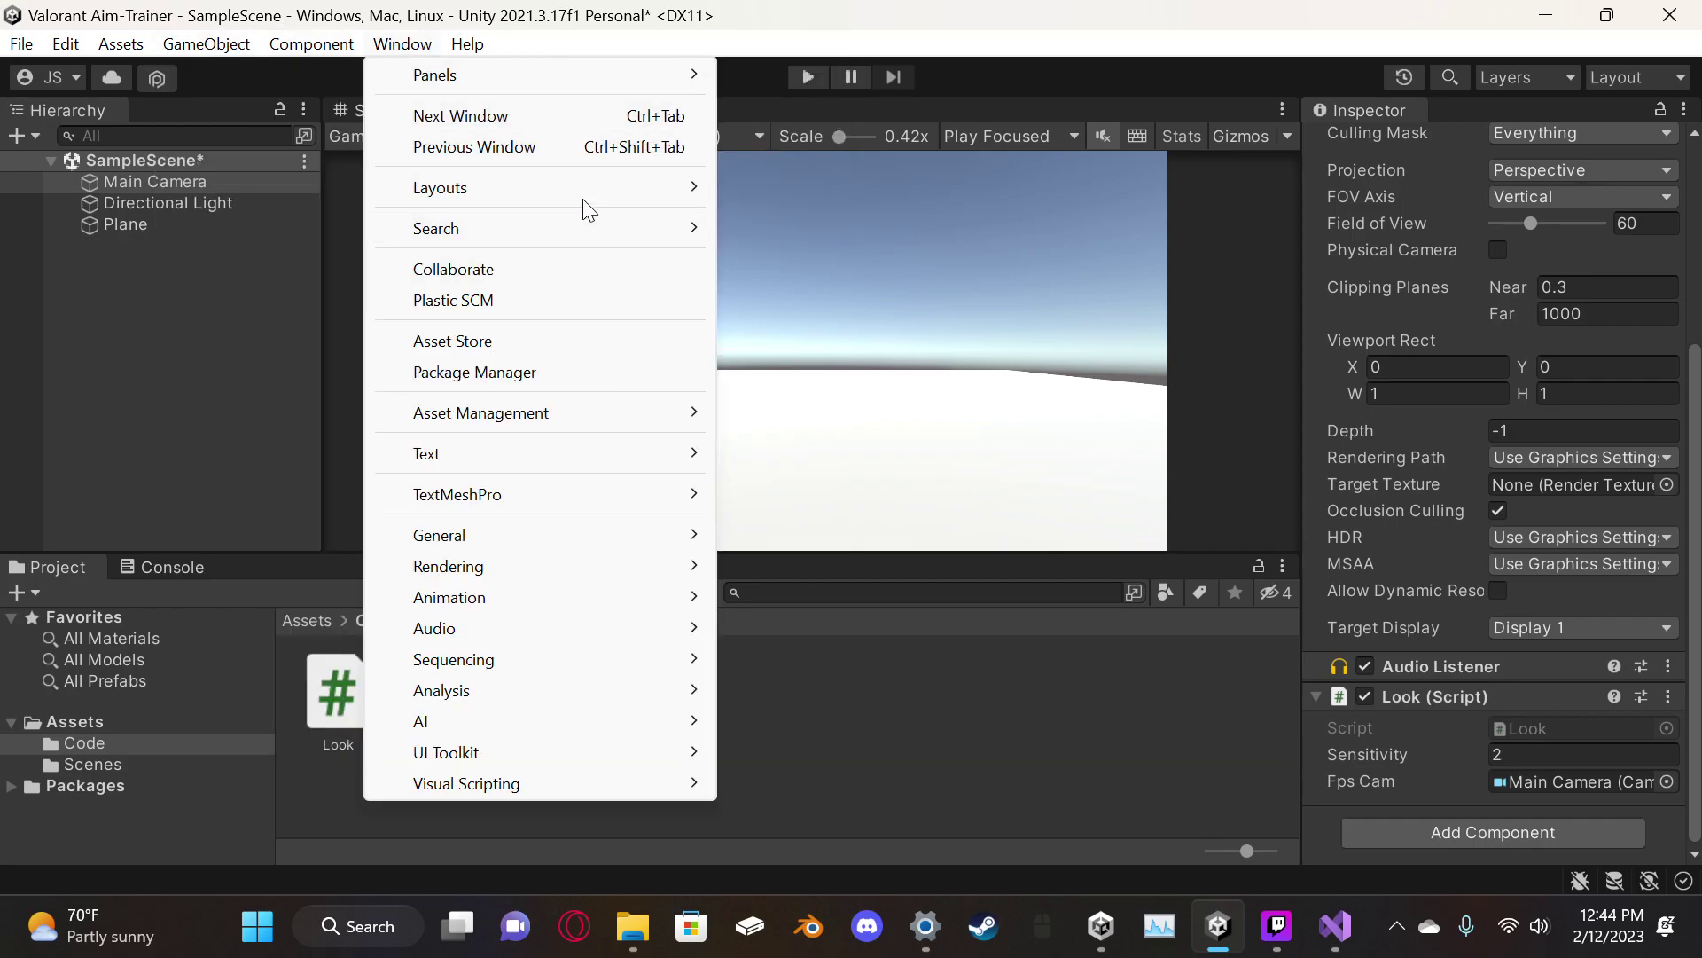
mouse_move(584, 200)
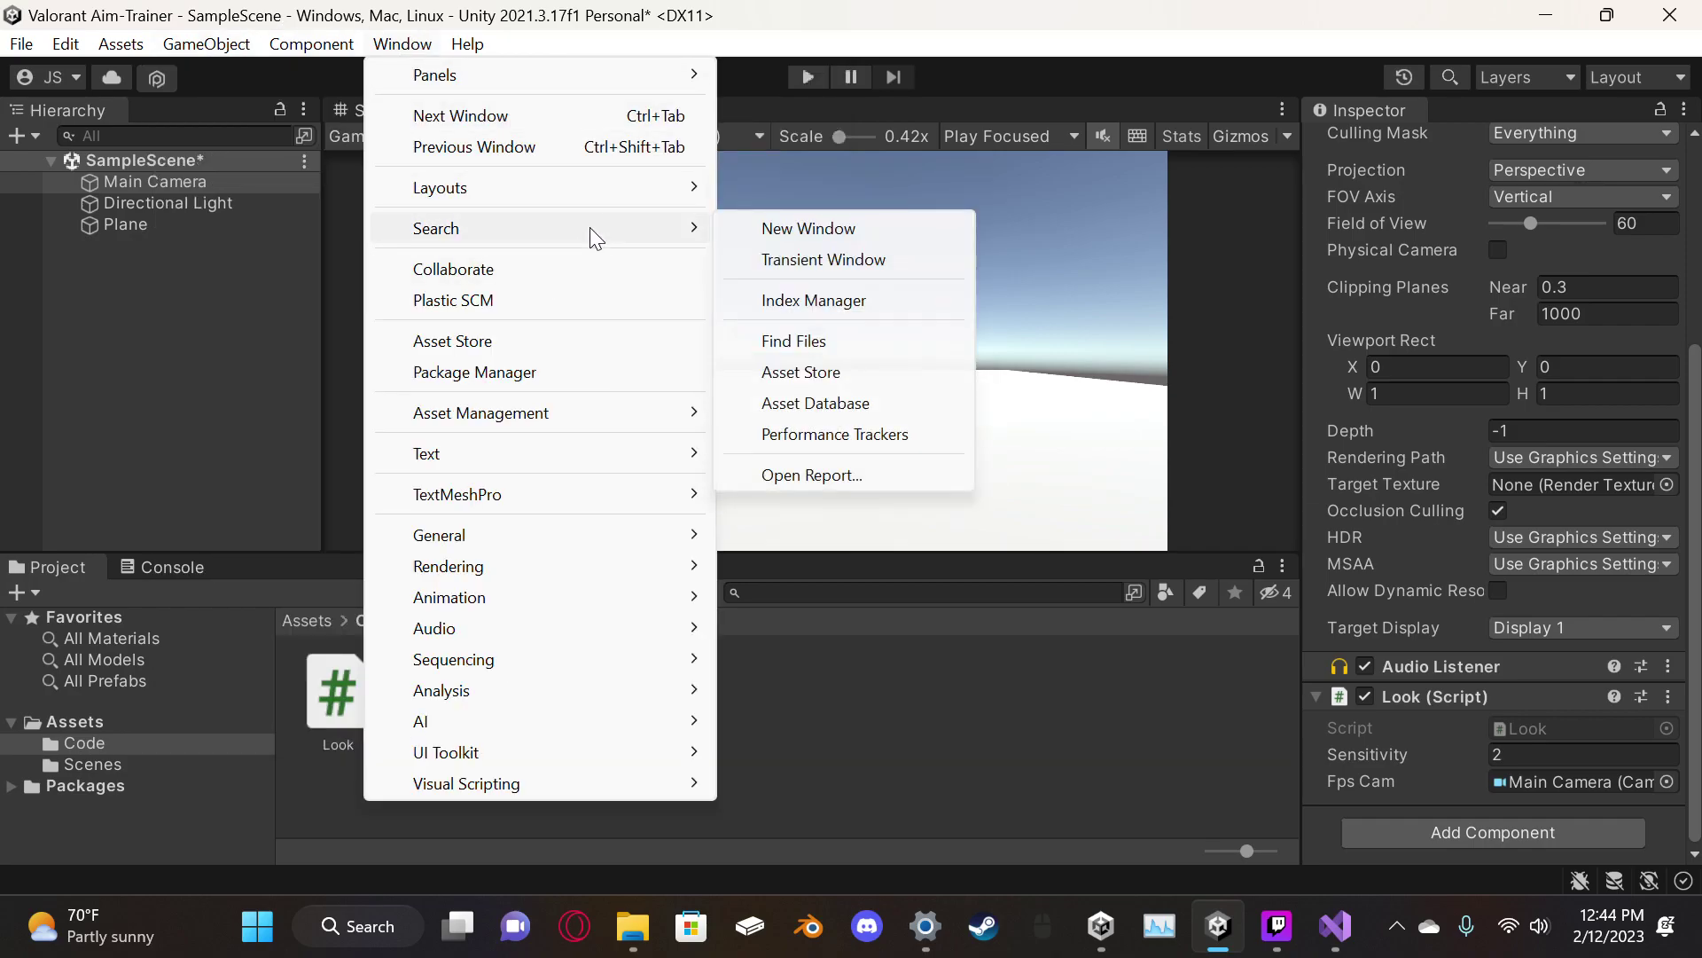
In Package Manager's My Assets, select Mysterious Fog (Royalty Free) and re-download it.
click(530, 377)
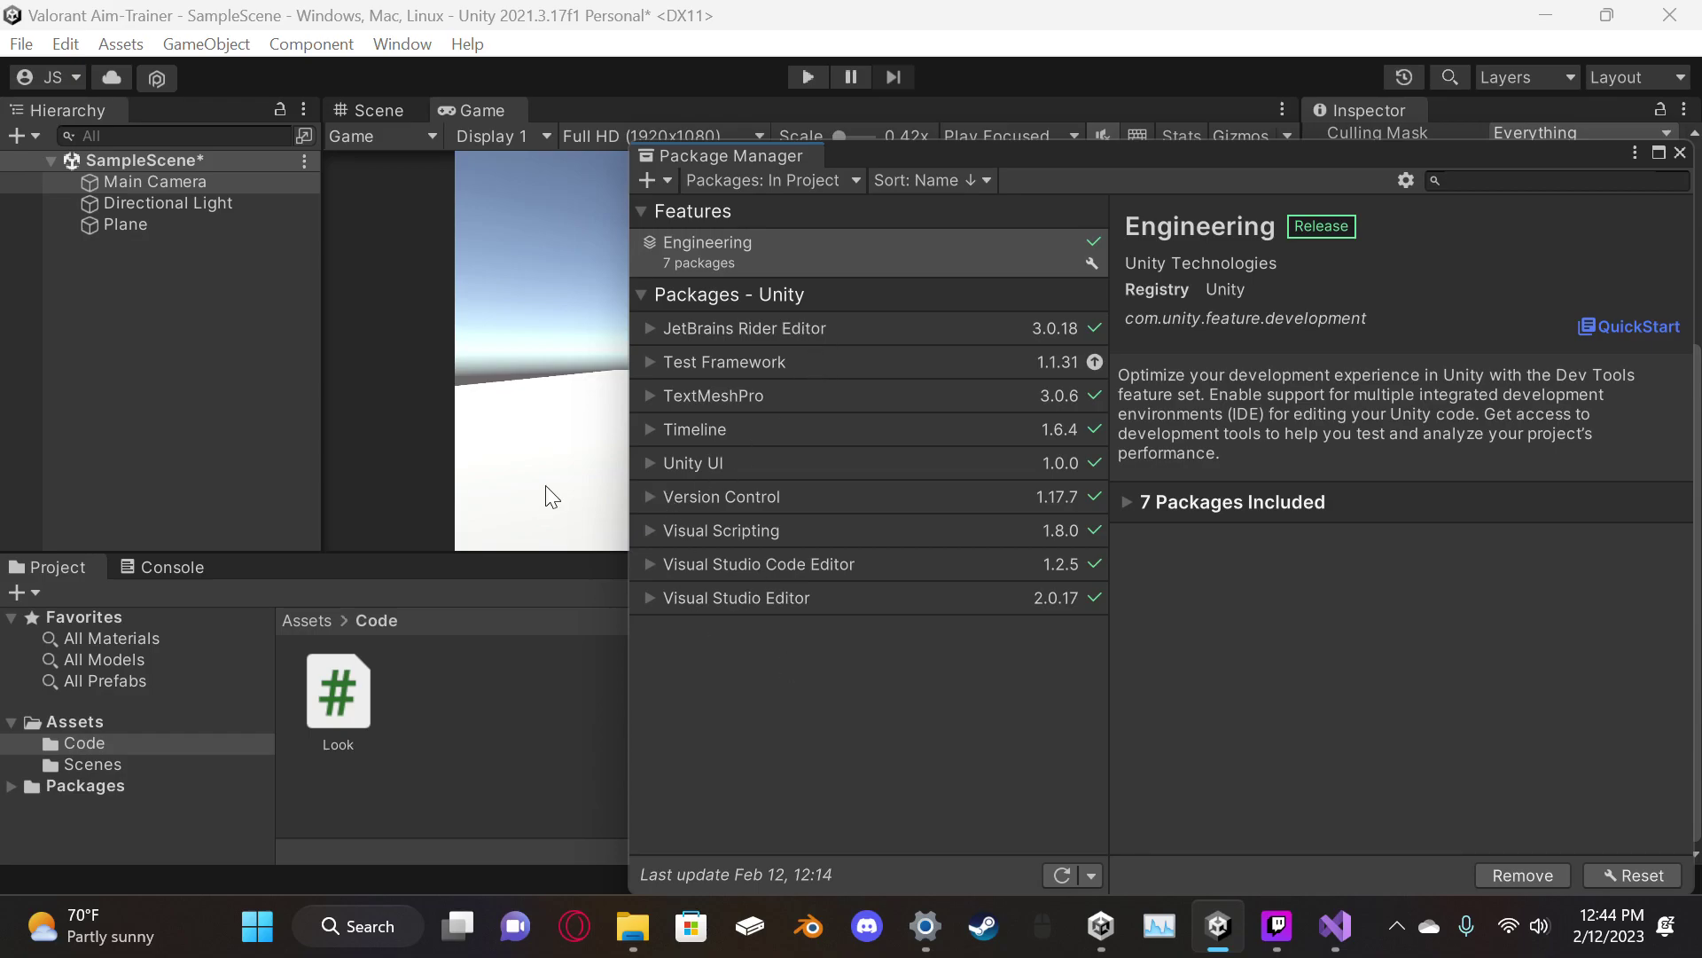
click(724, 183)
click(760, 283)
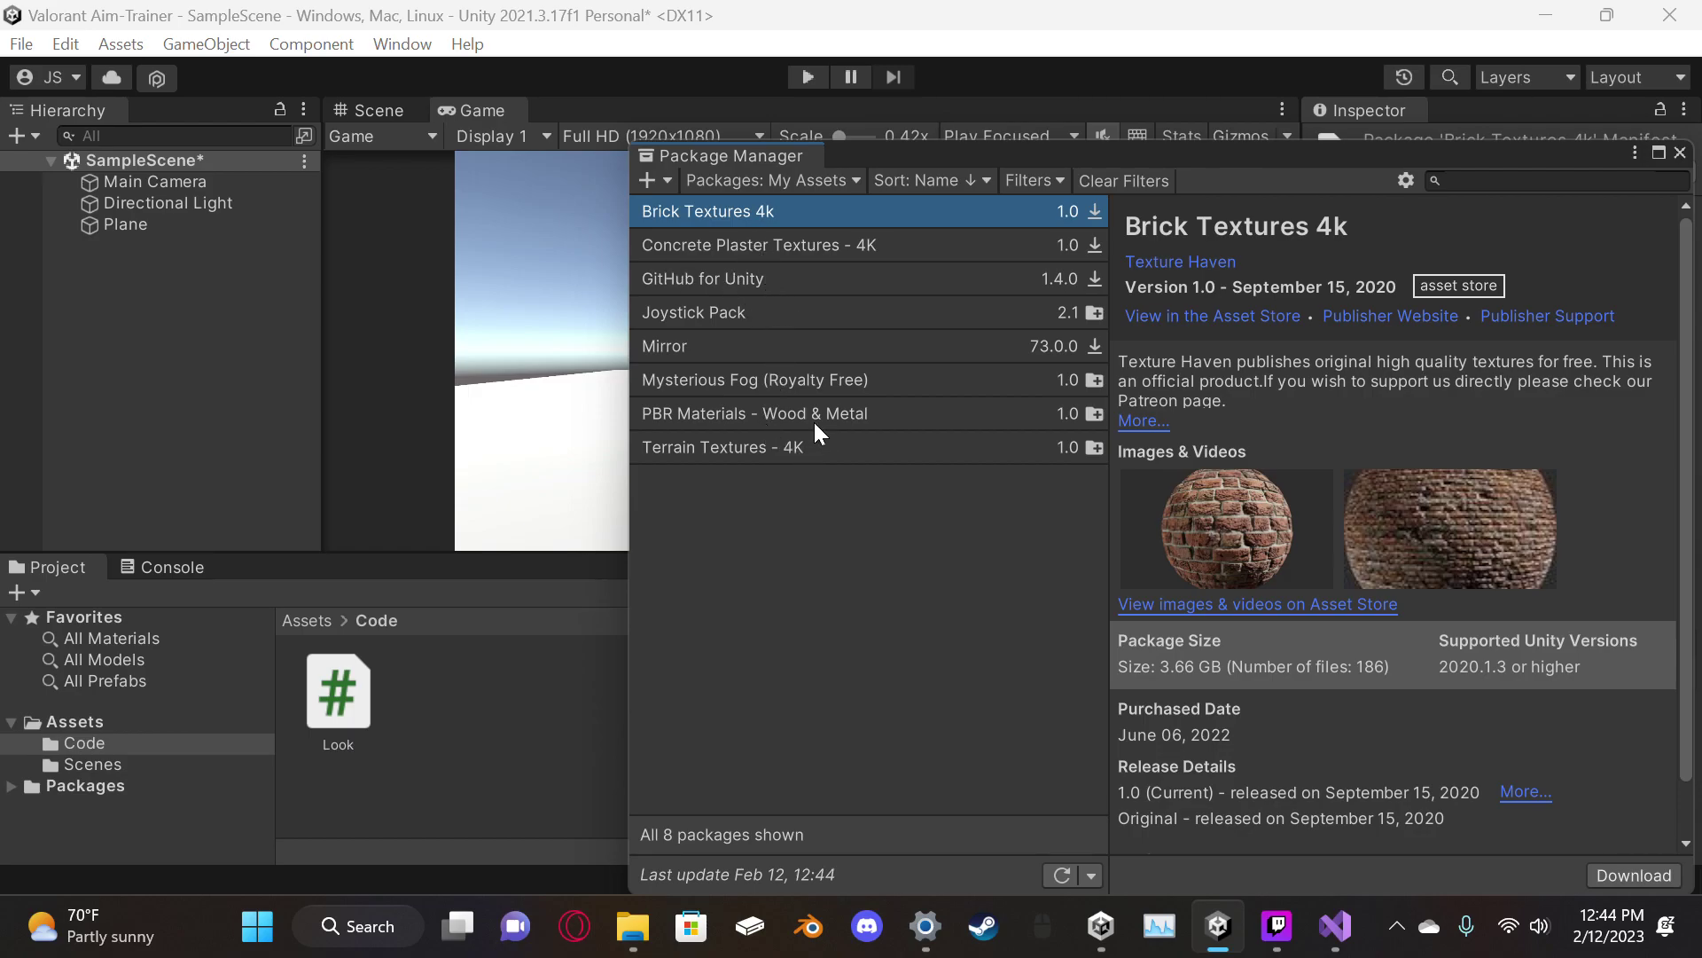
click(844, 387)
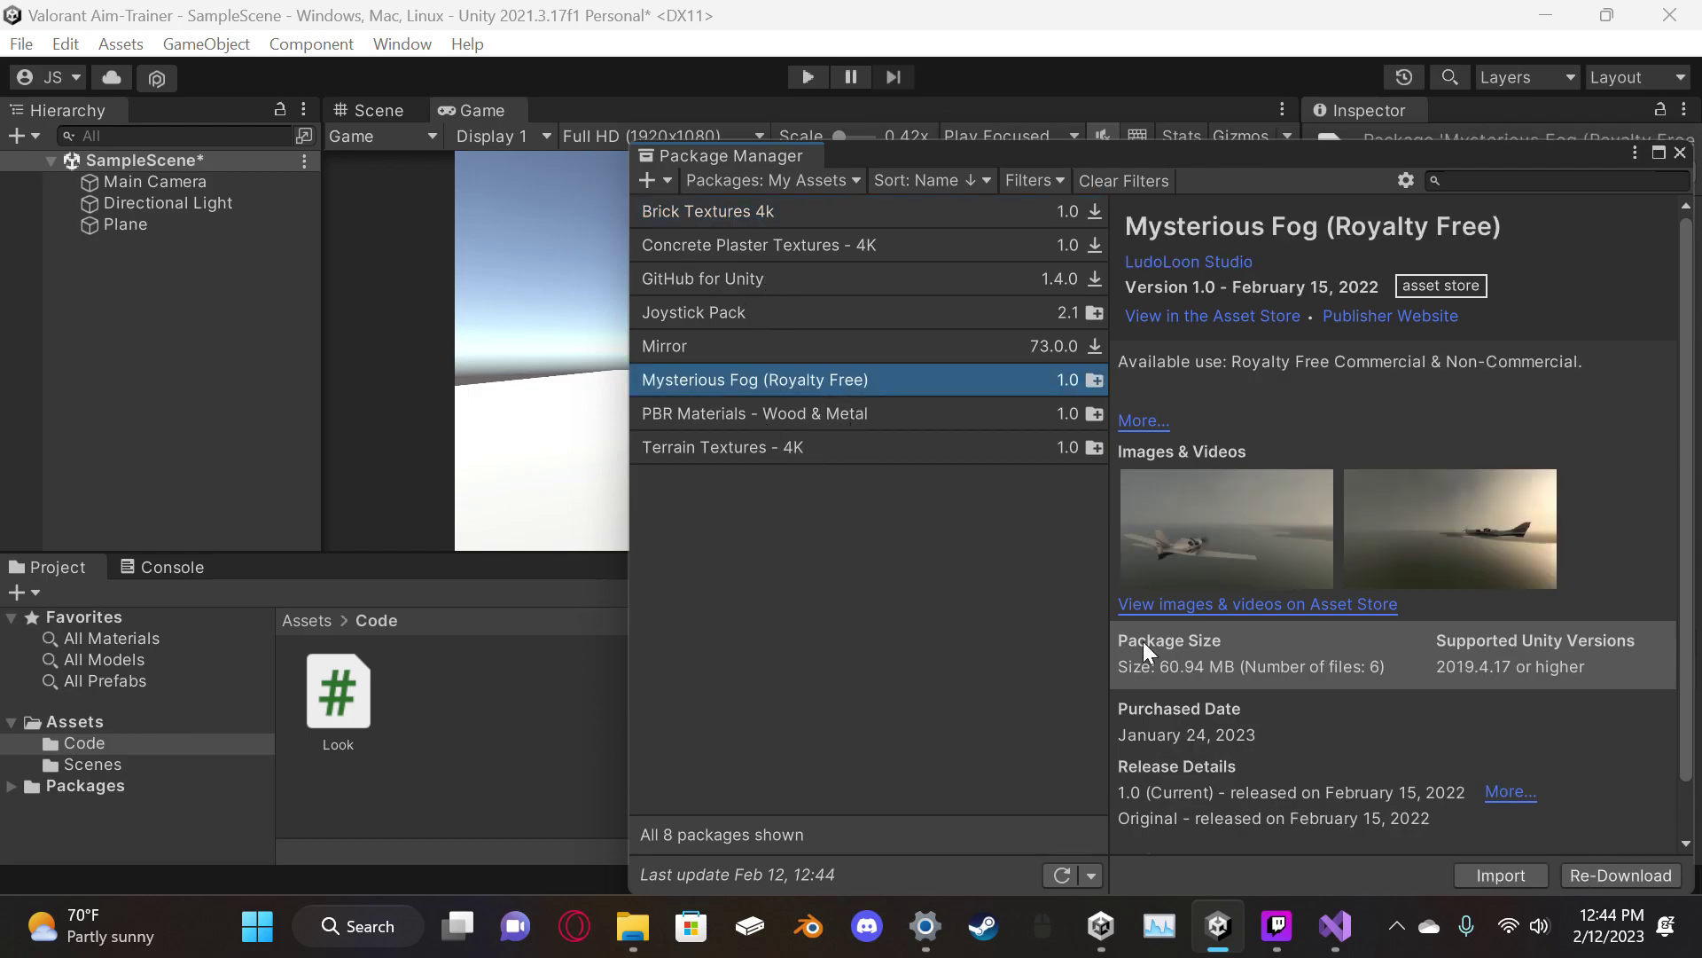
click(1626, 878)
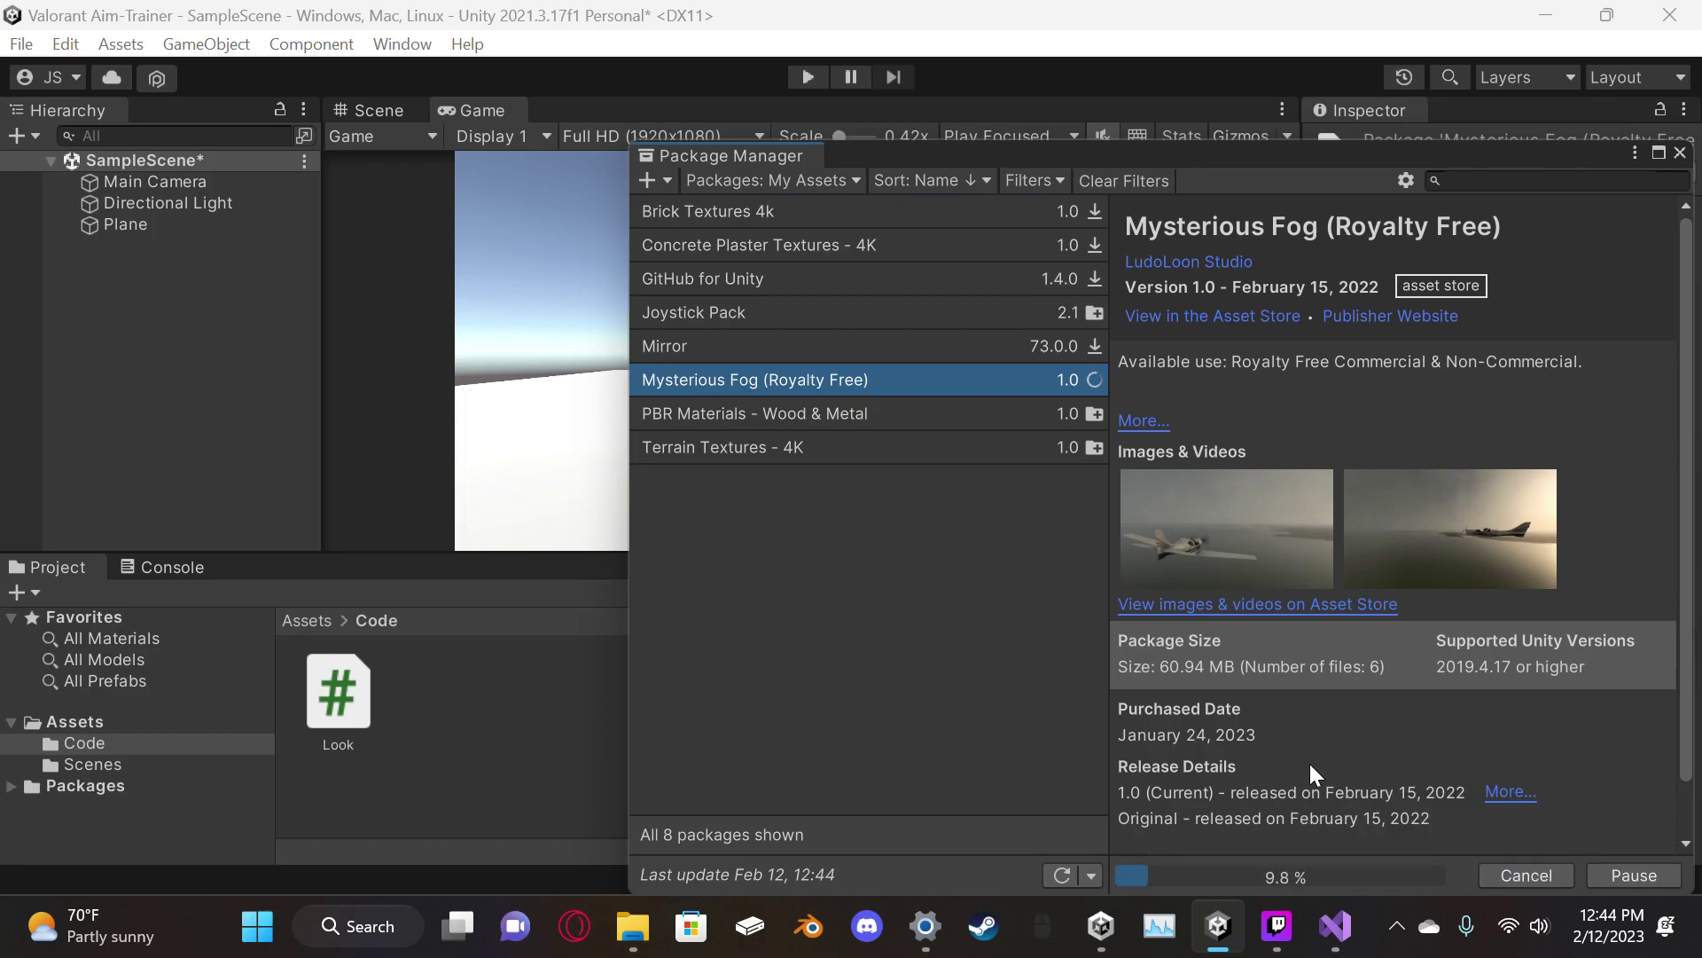
click(1527, 880)
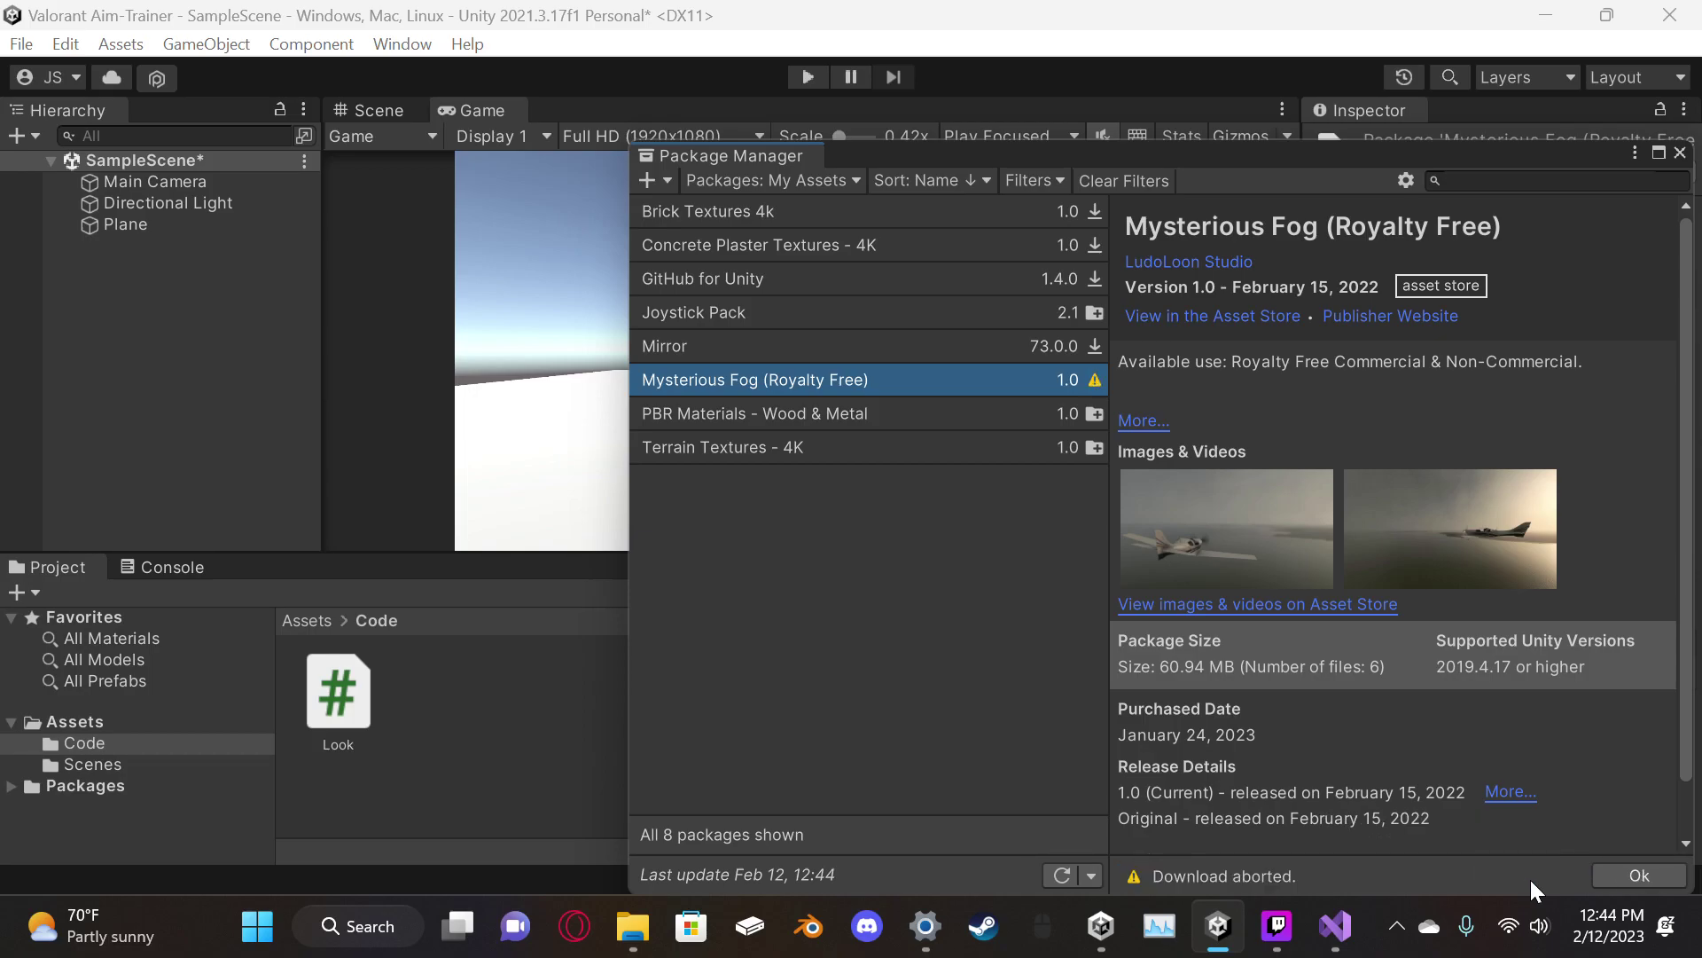
click(1612, 883)
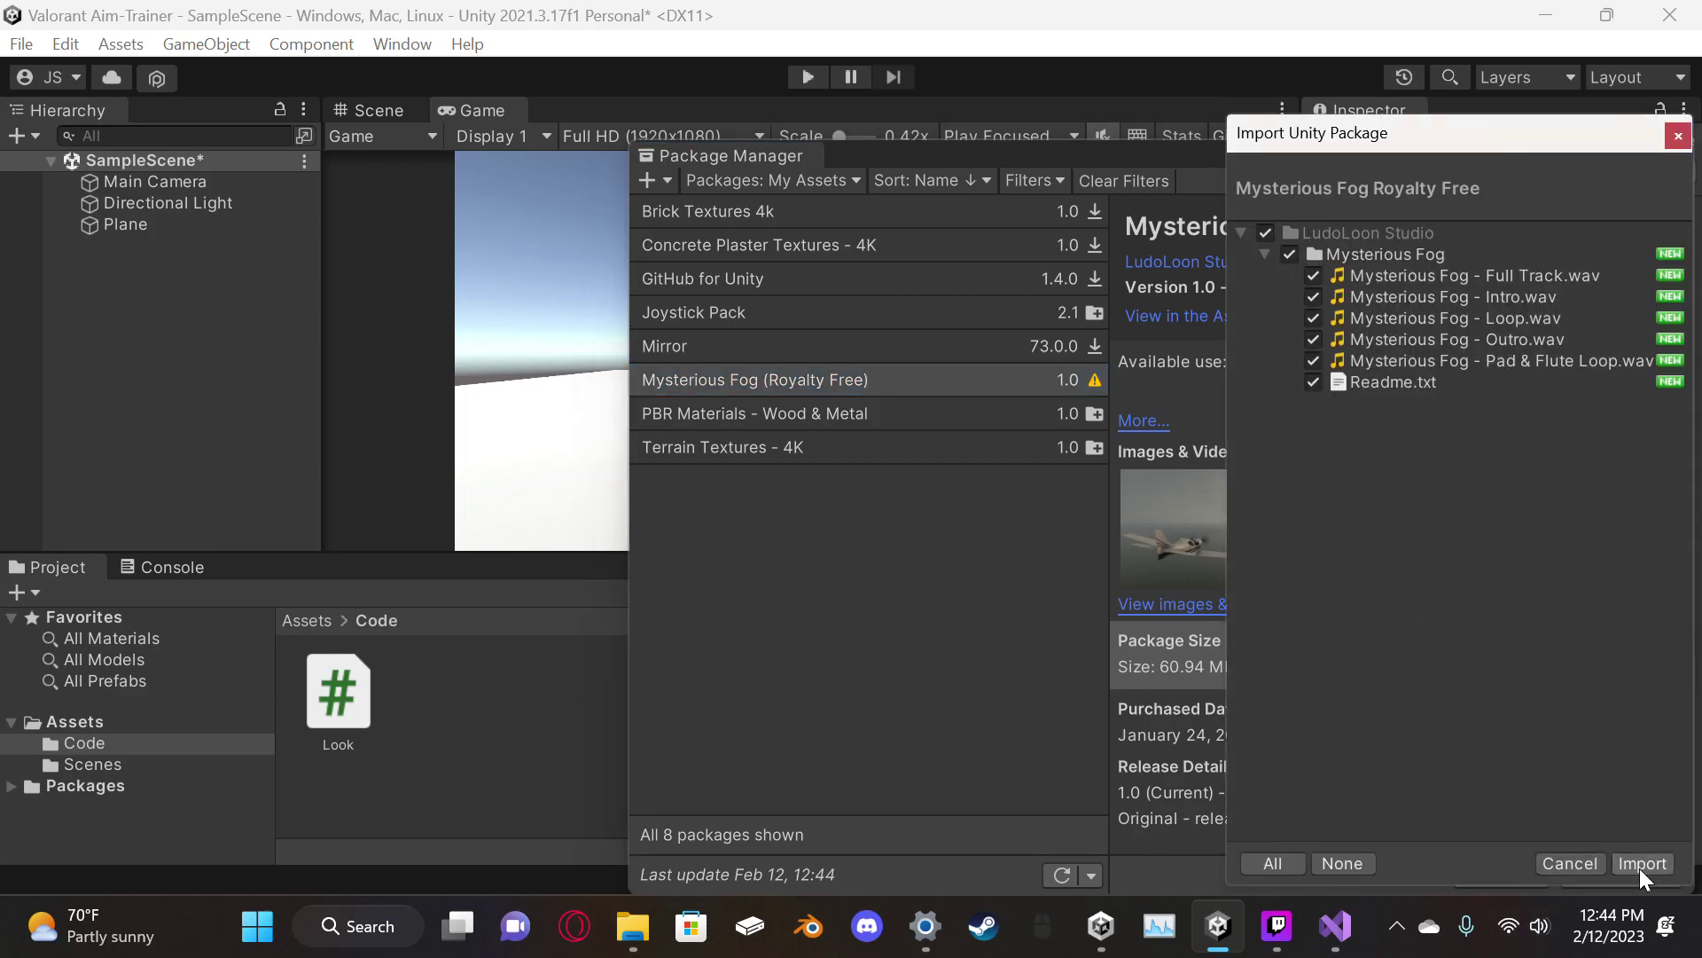
Uncheck Readme, Outro, Pad & Flute Loop, Intro and Full Track, importing only Mysterious Fog - Loop.wav.
click(1321, 382)
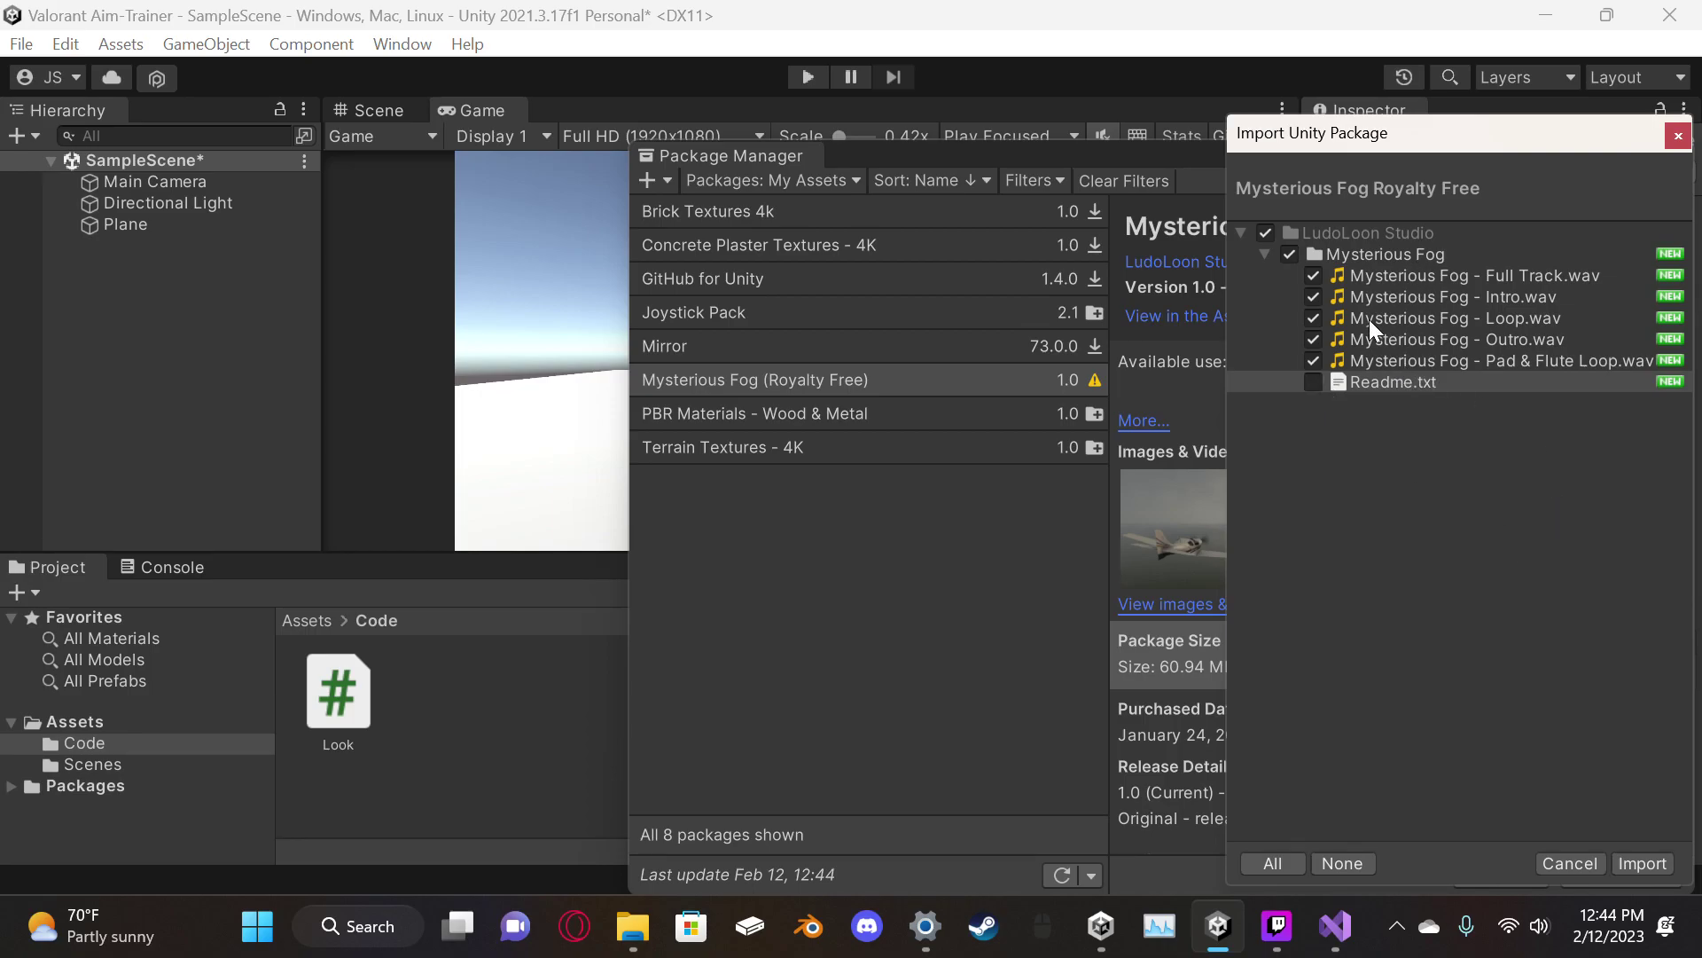
click(1313, 338)
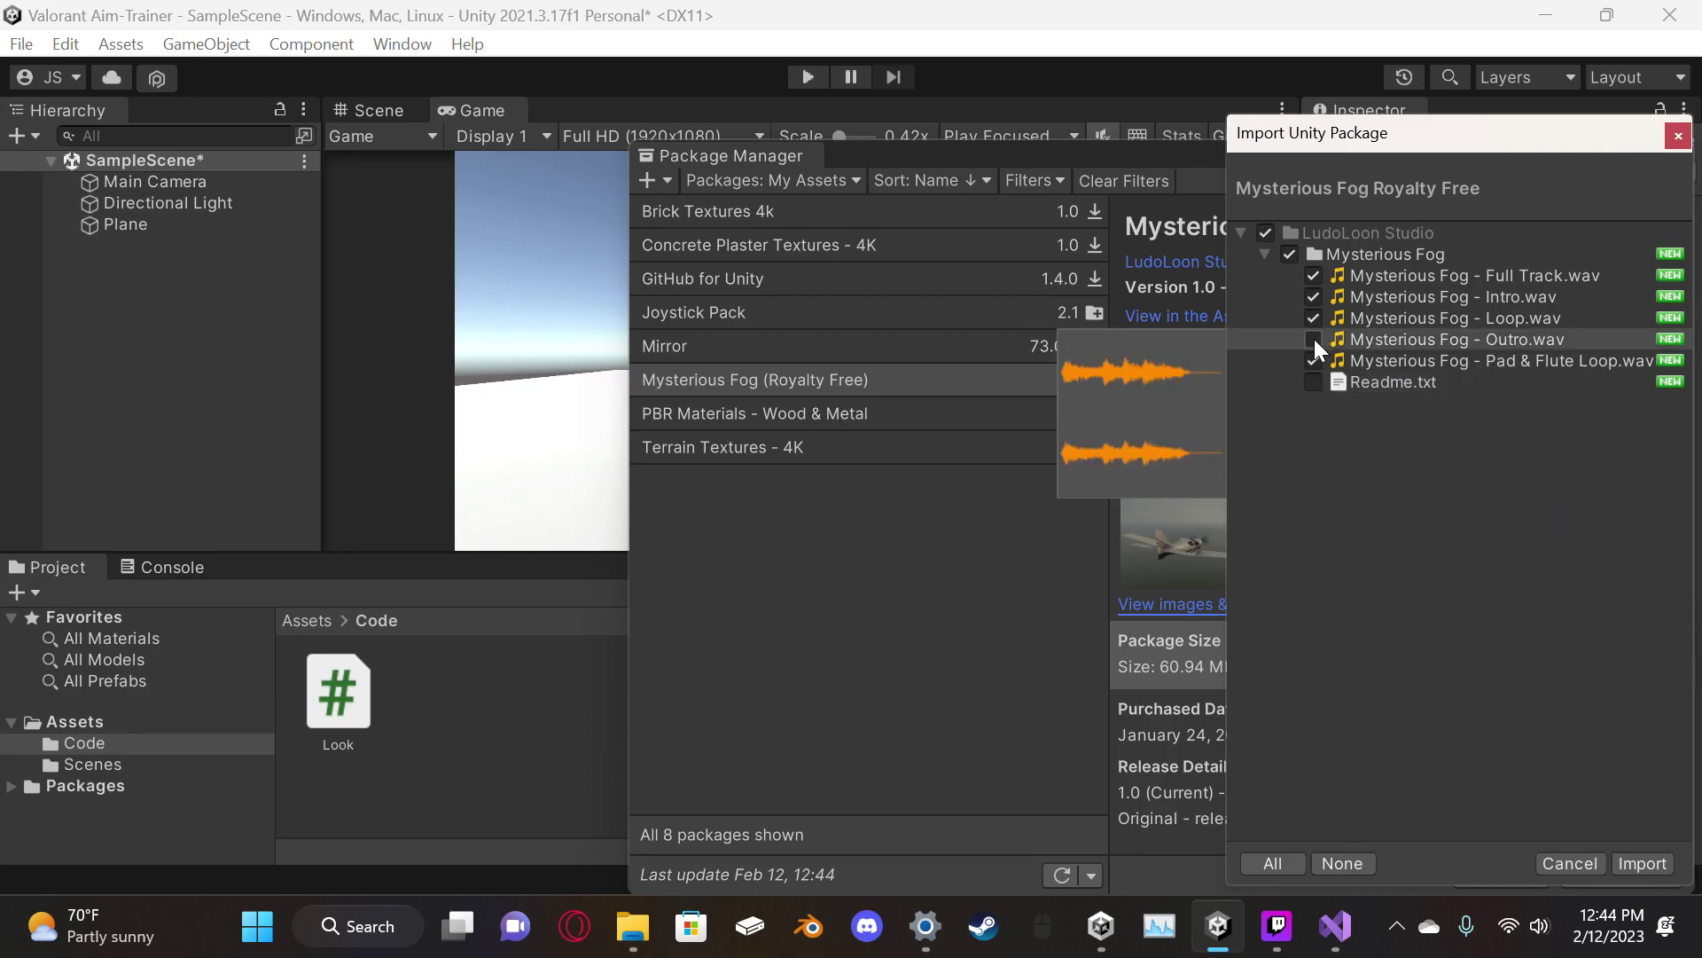
click(1316, 362)
click(1309, 294)
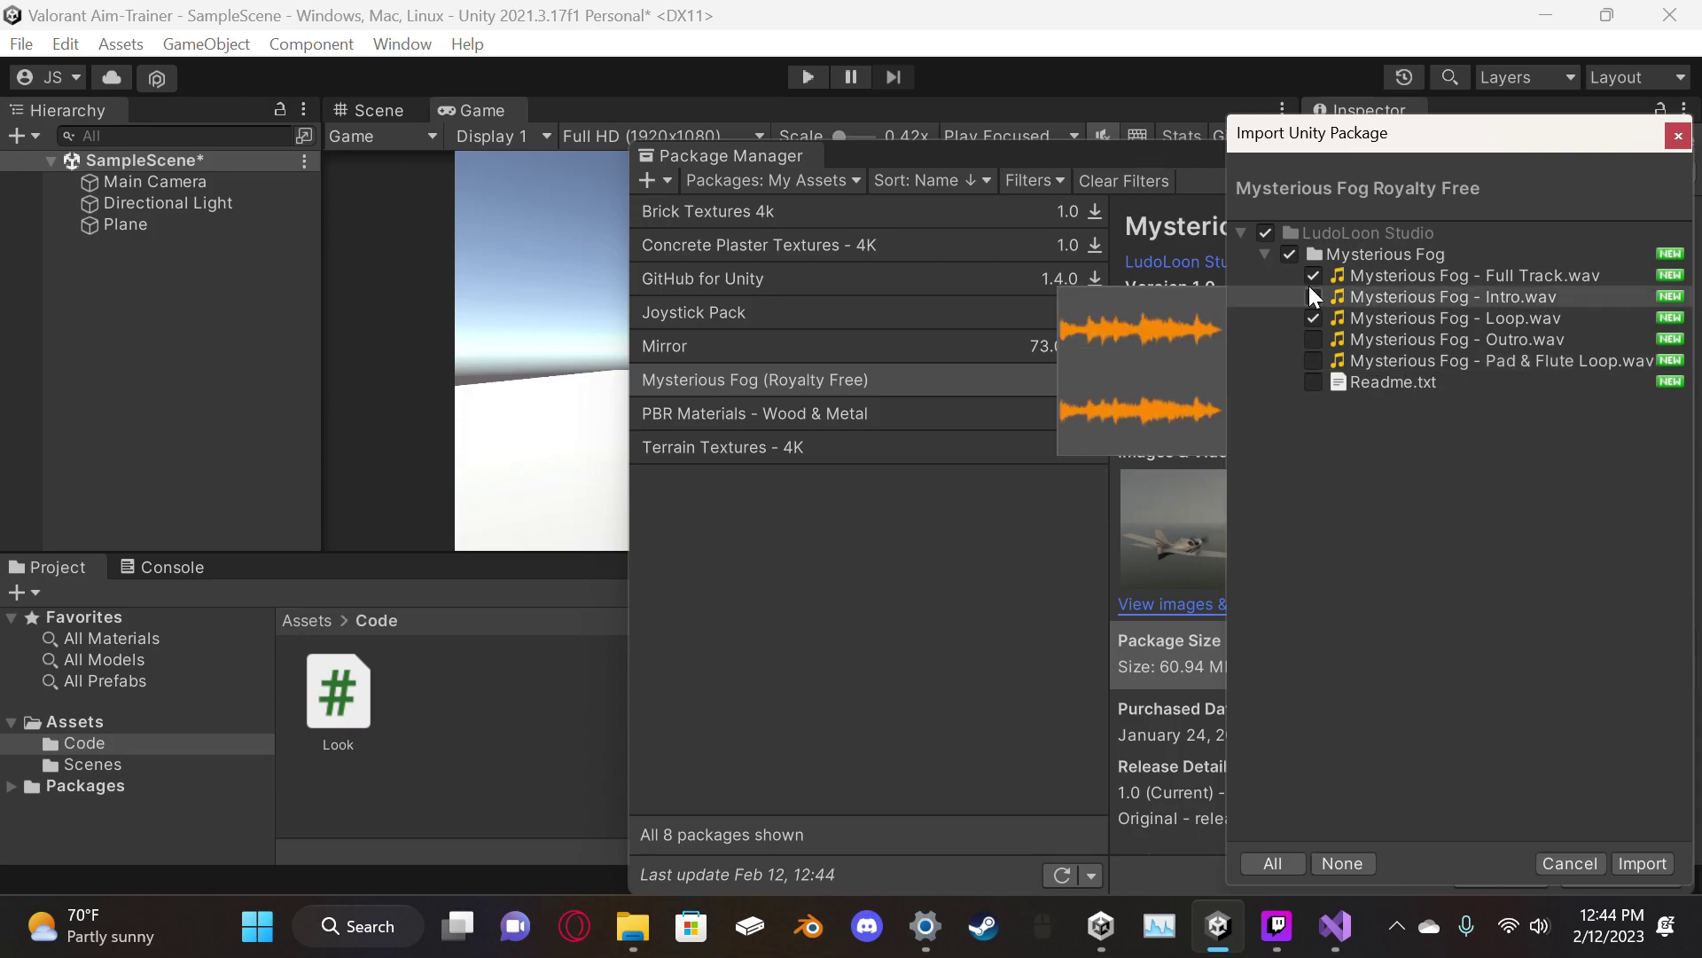
click(1315, 275)
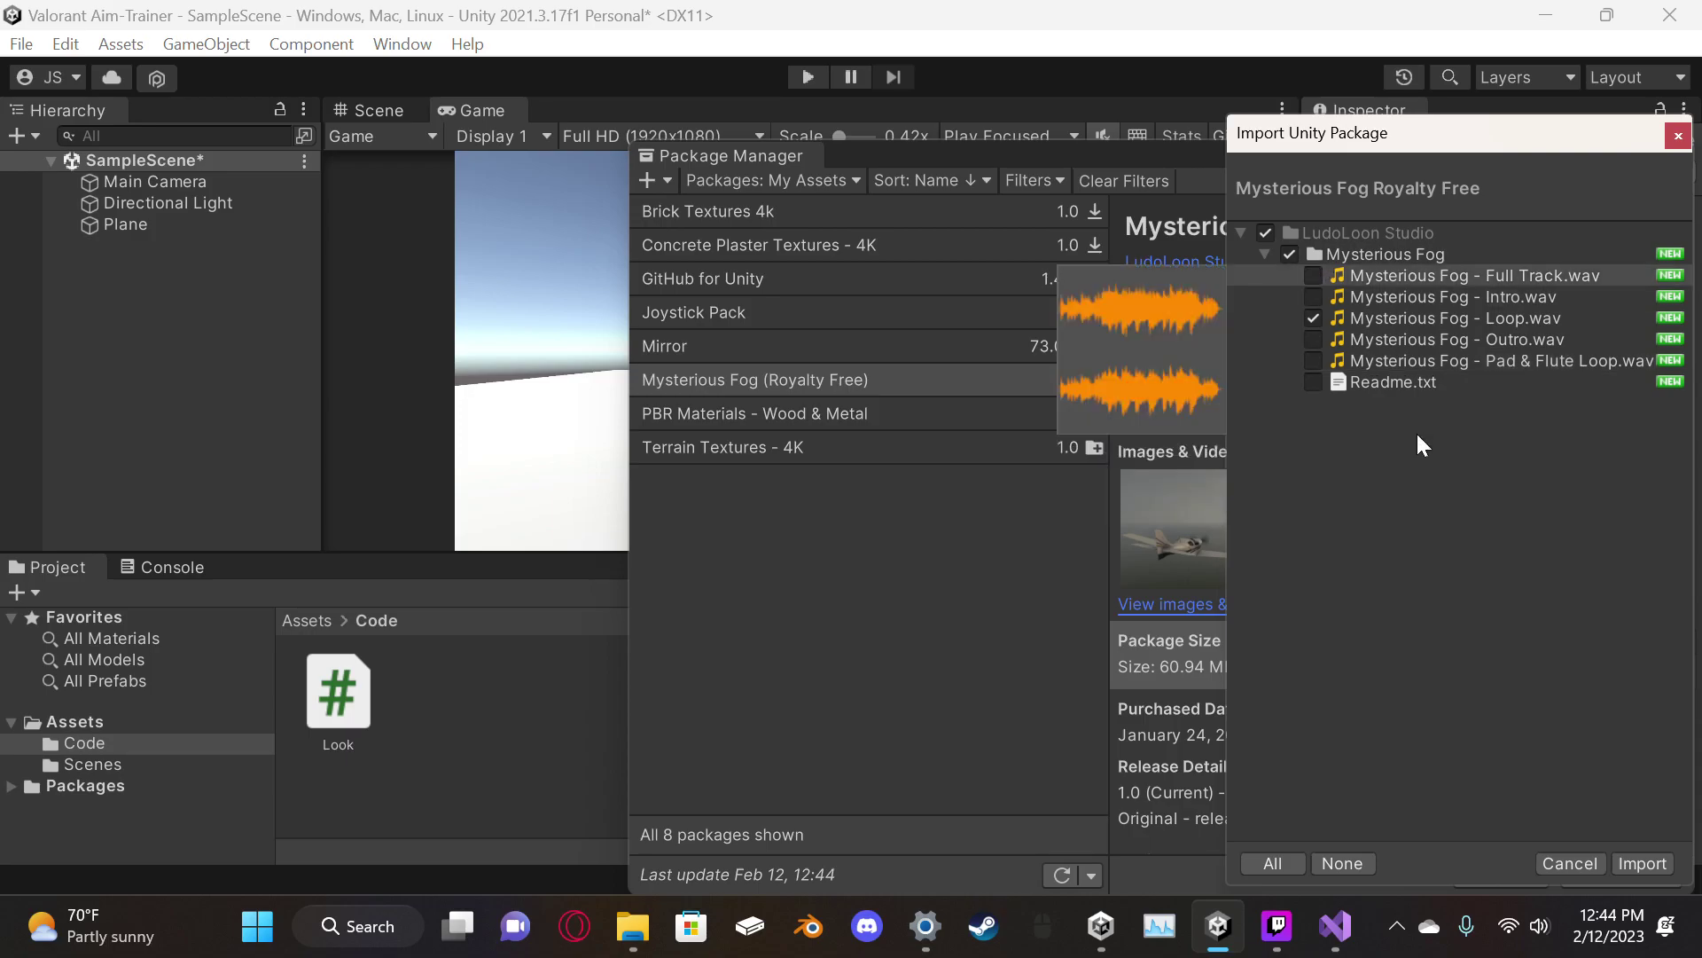
click(1638, 863)
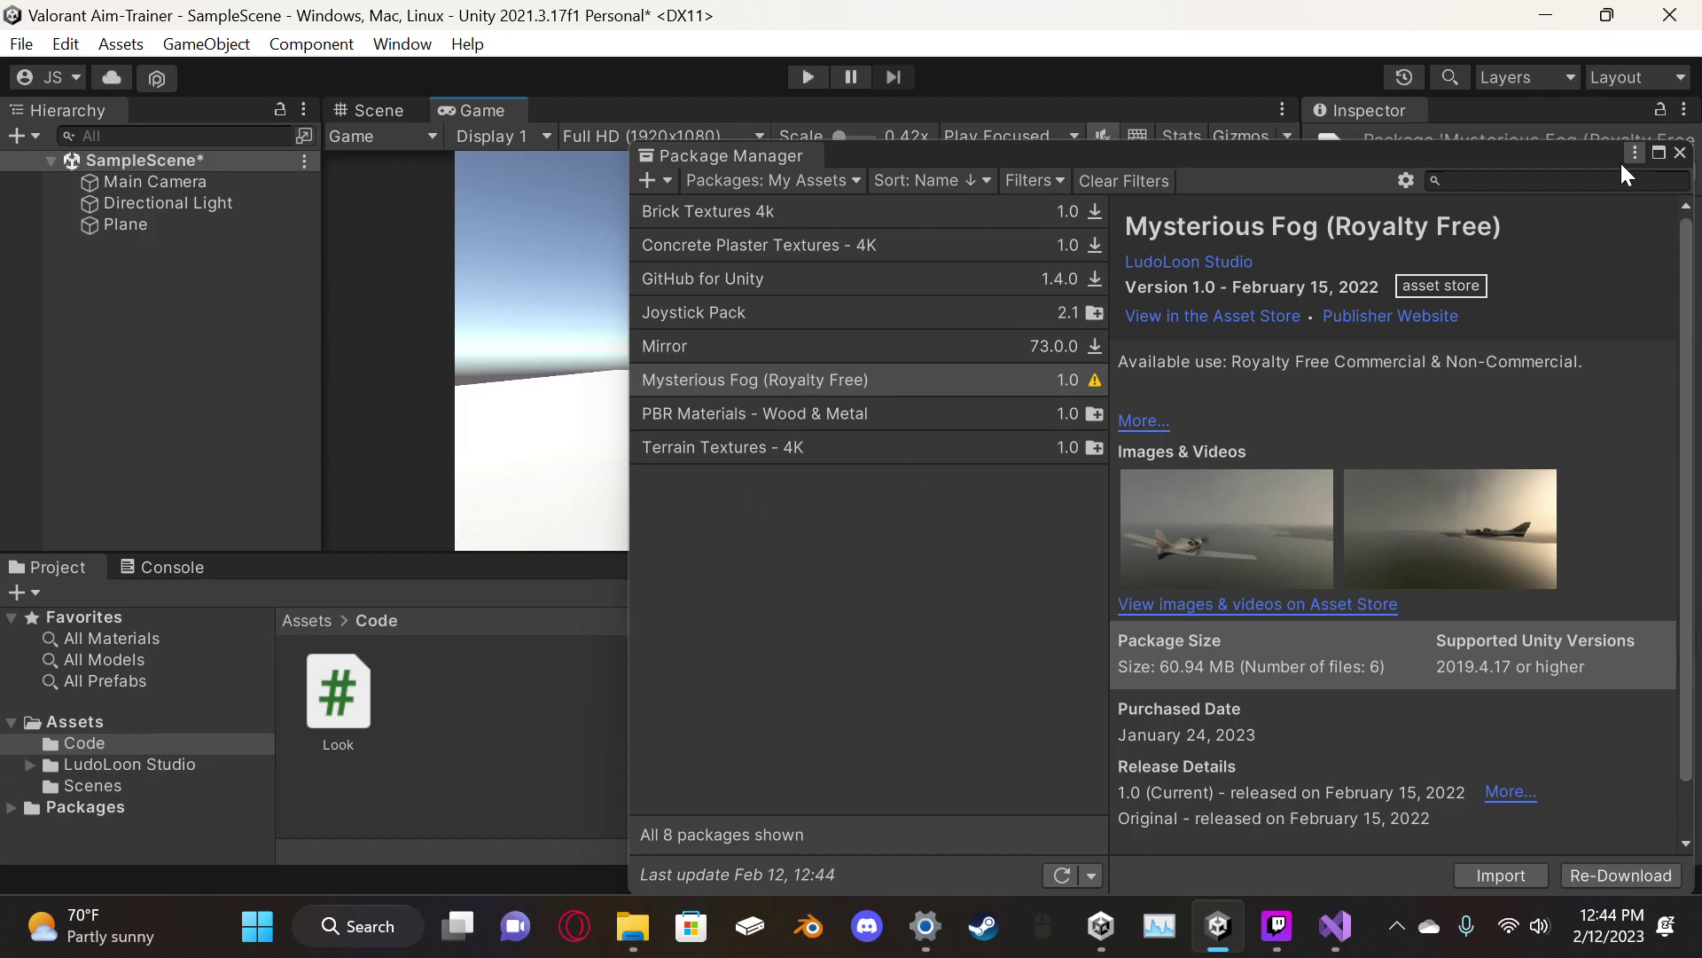
Add an Audio Source object as a child of Main Camera.
click(1678, 155)
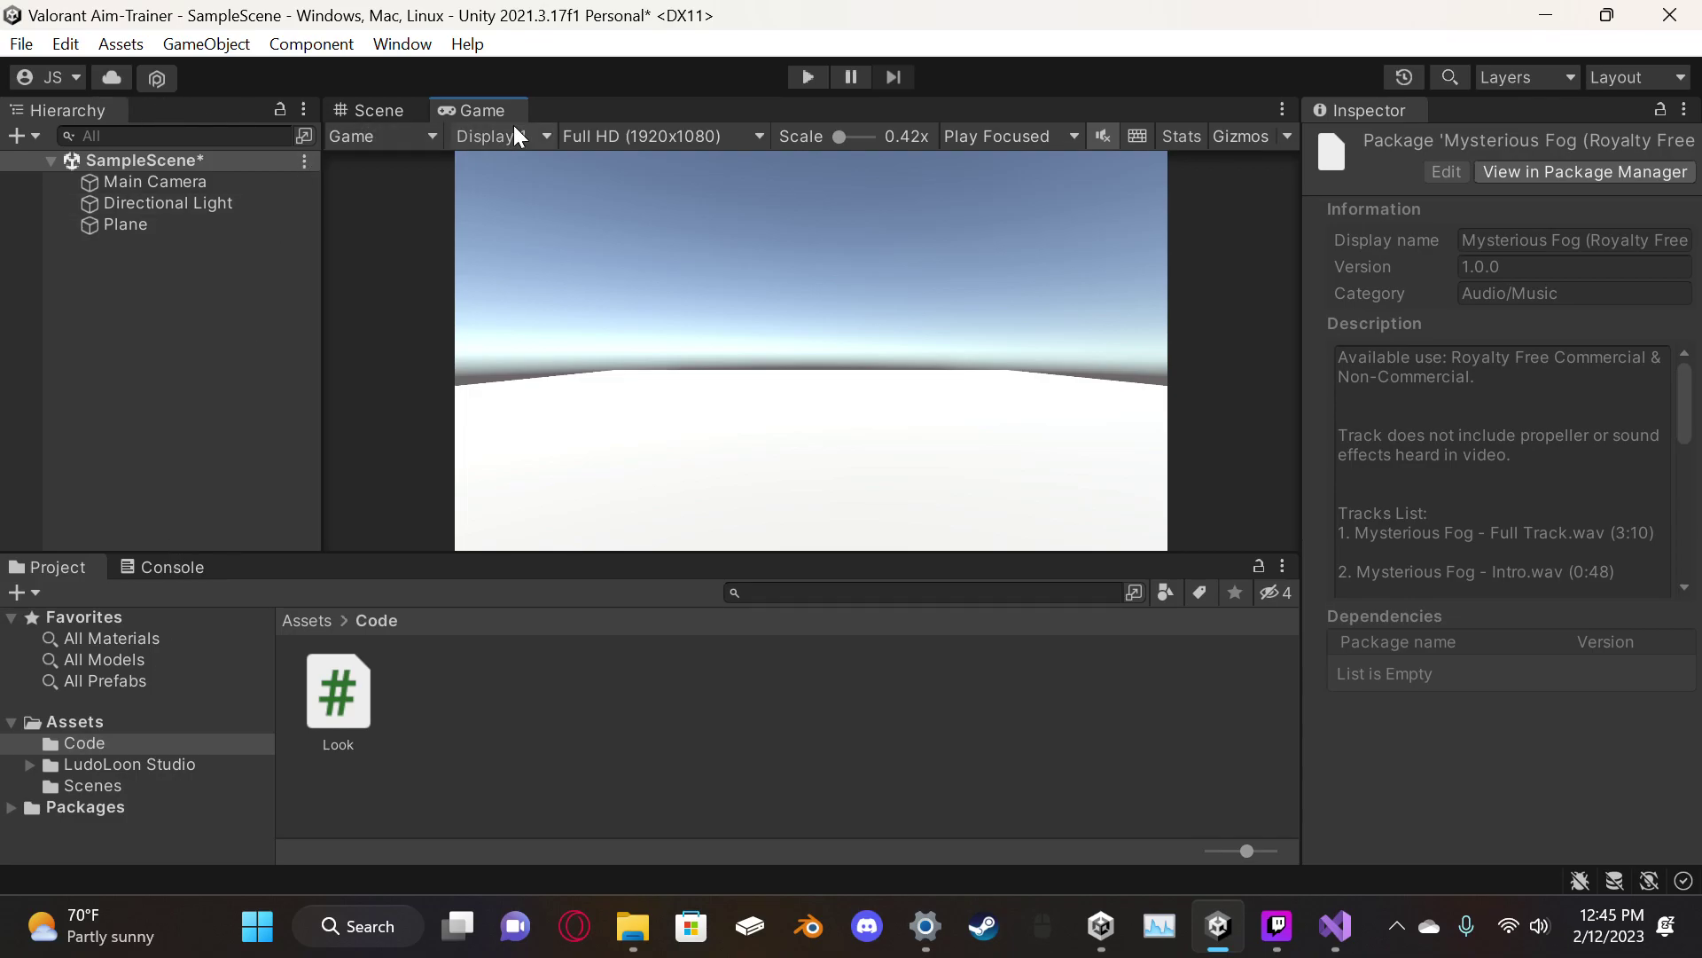
click(361, 108)
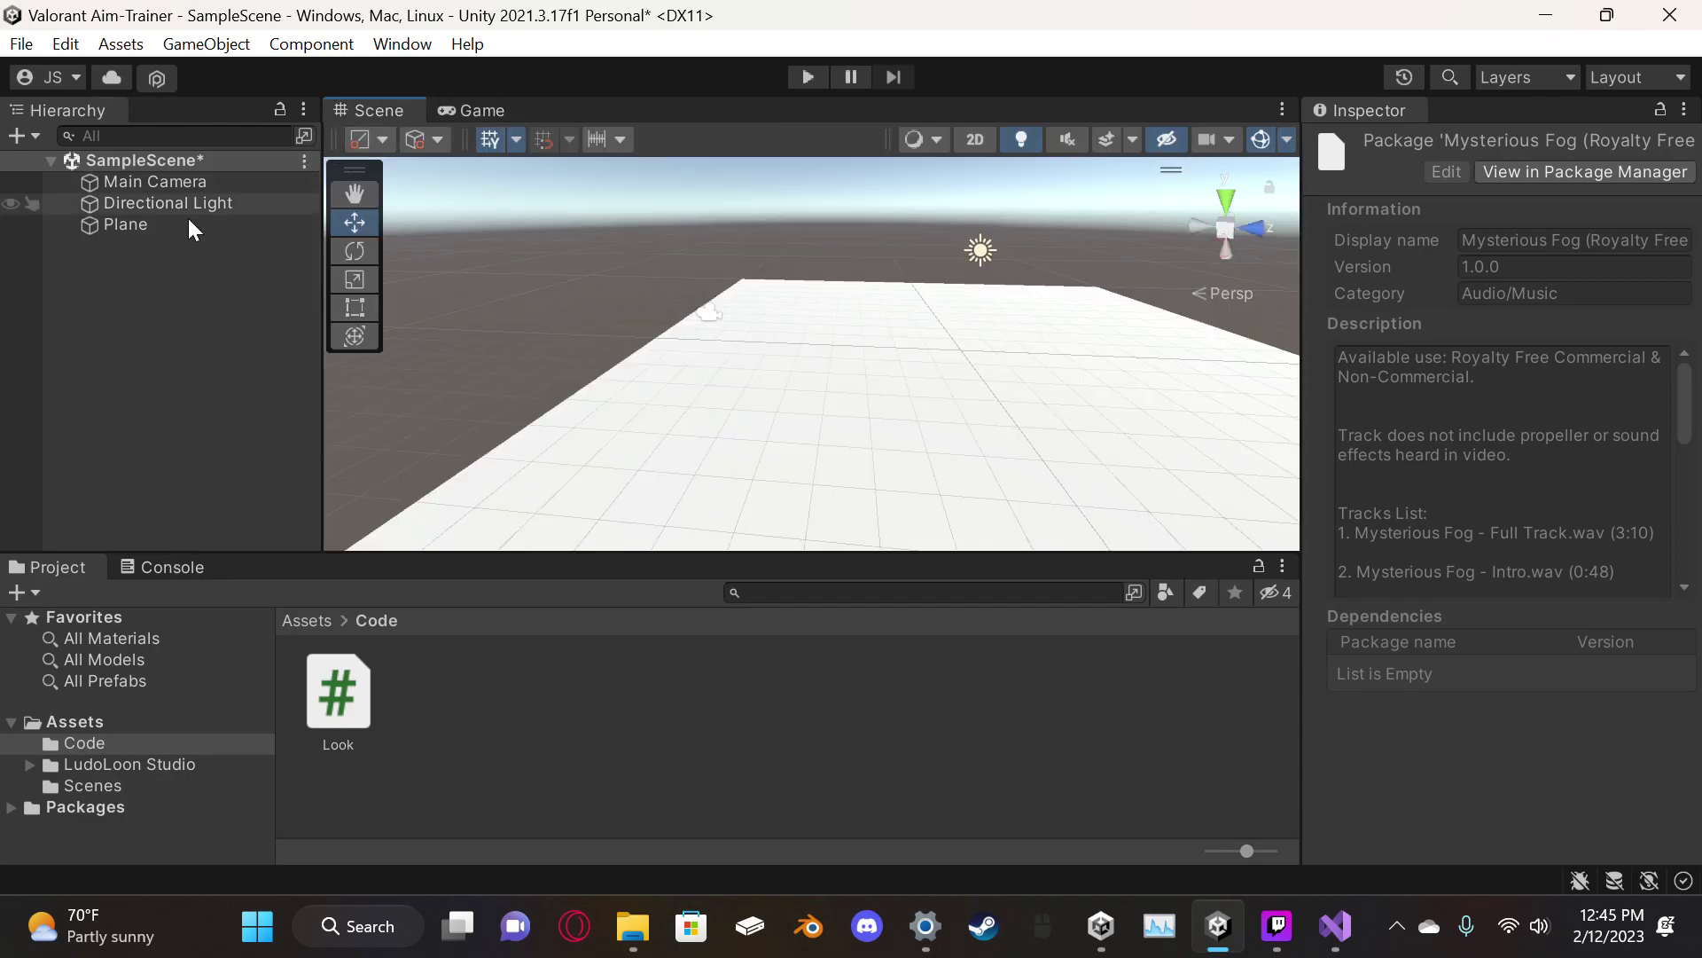
right_click(178, 174)
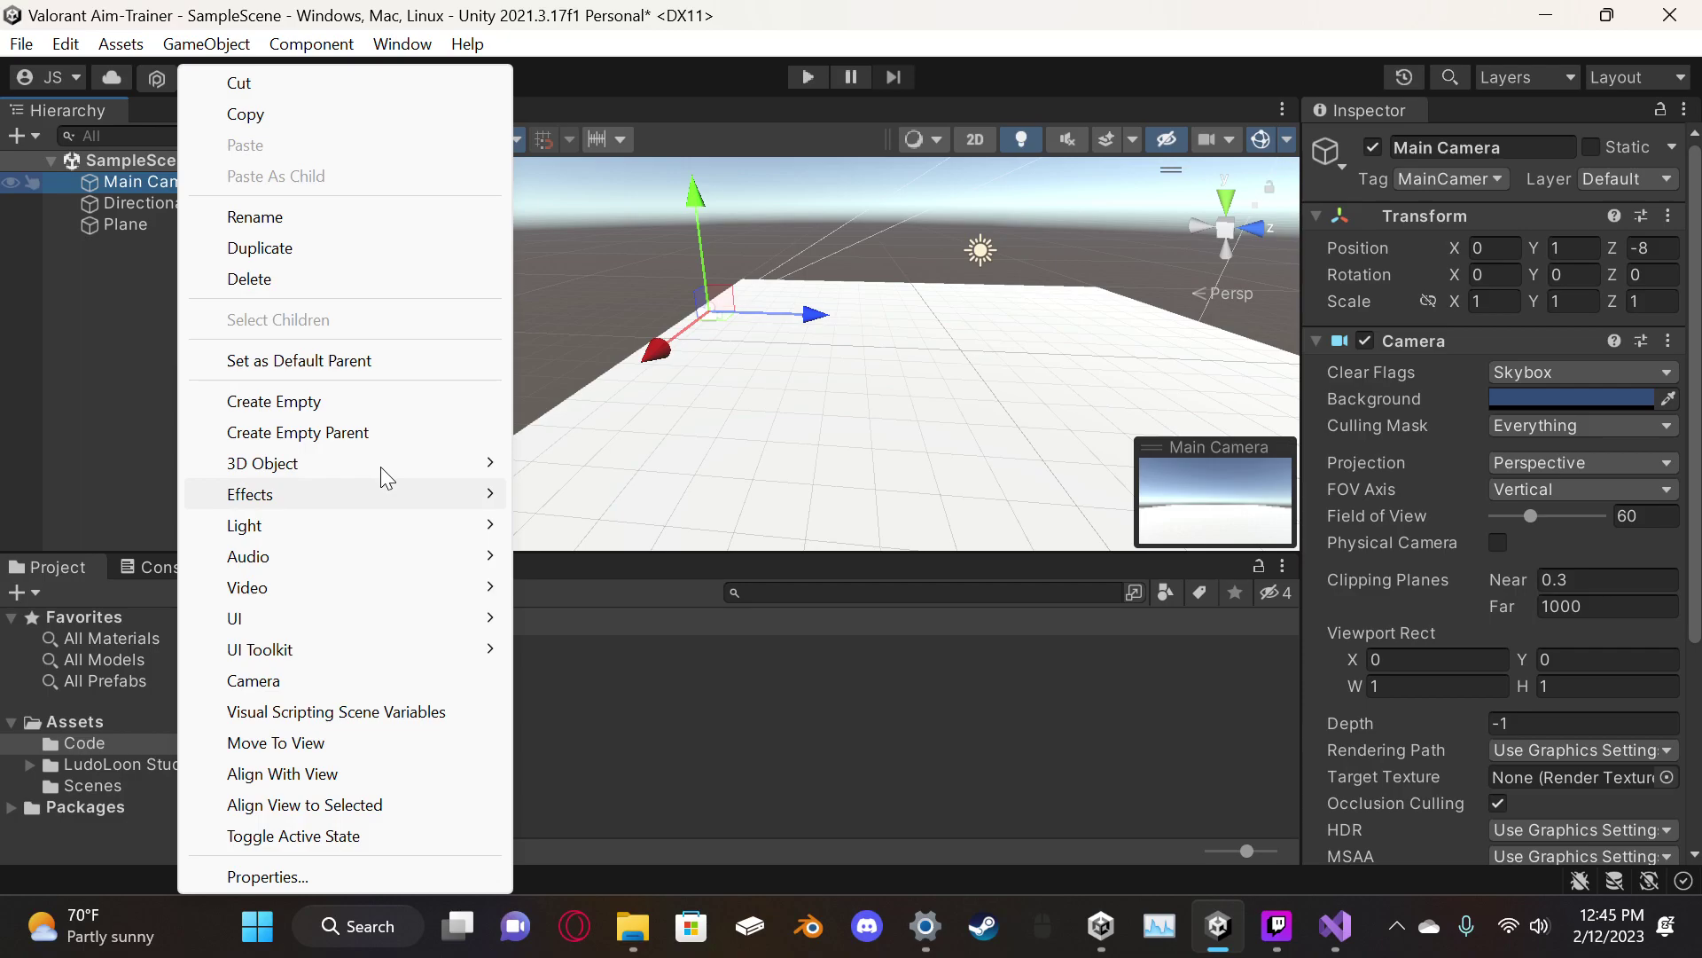
mouse_move(408, 556)
click(585, 555)
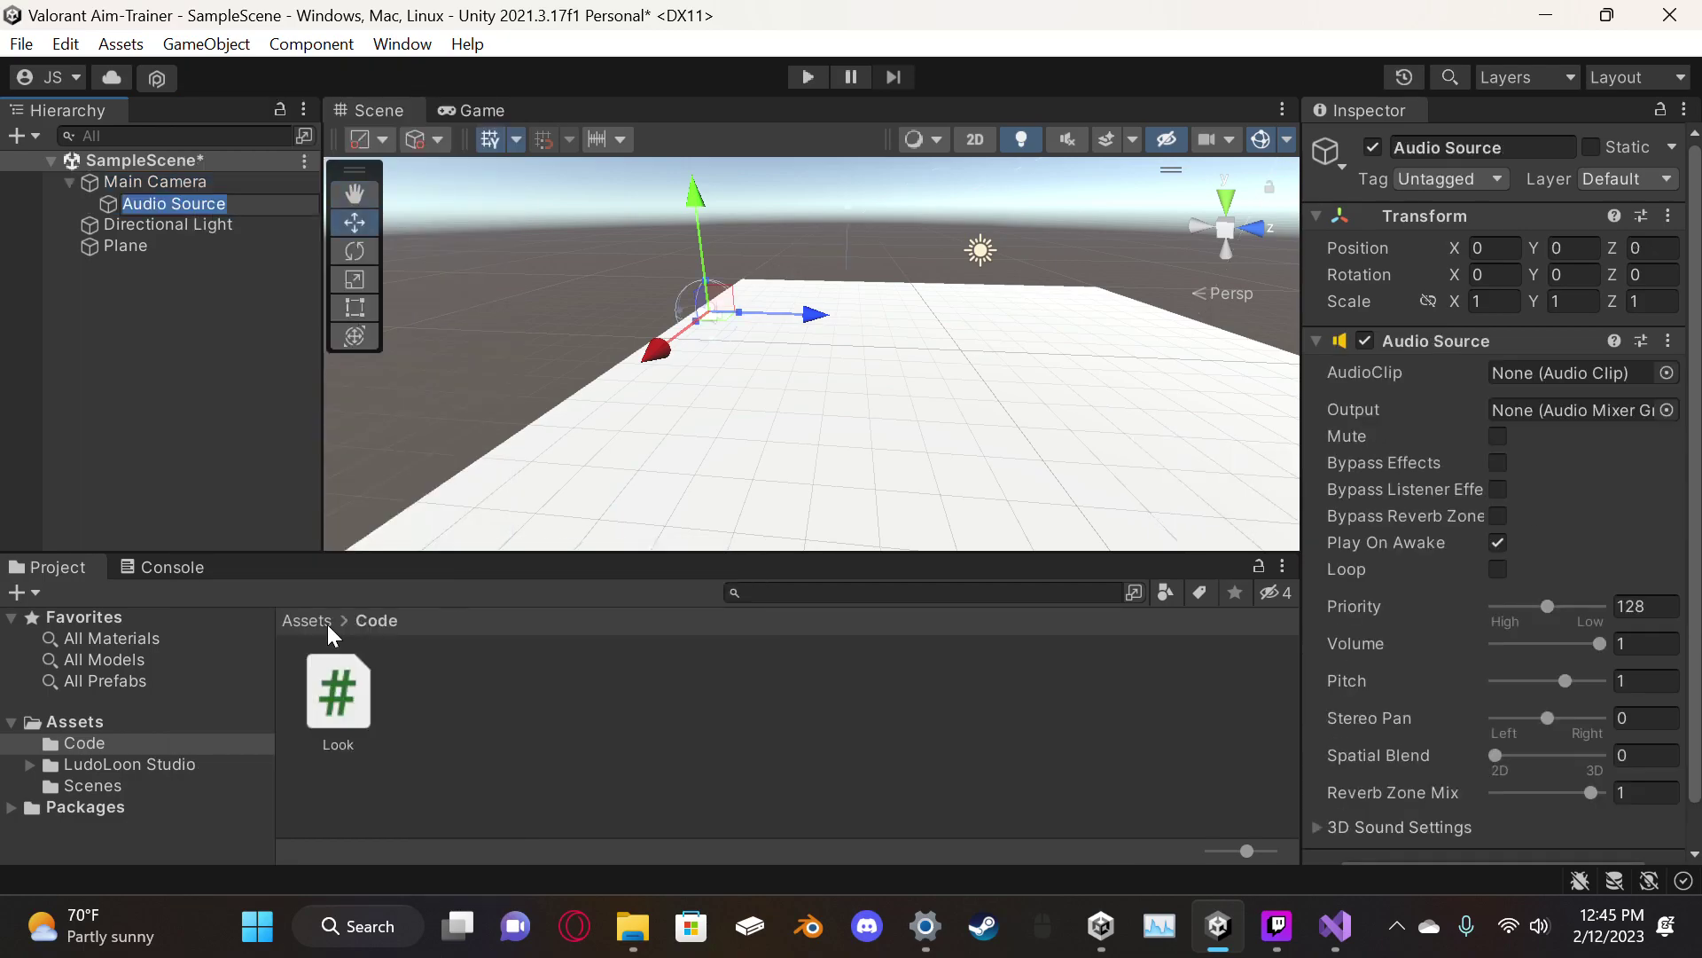
Assign the Mysterious Fog loop clip from the LudoLoon Studio folder to the Audio Source's AudioClip.
click(129, 764)
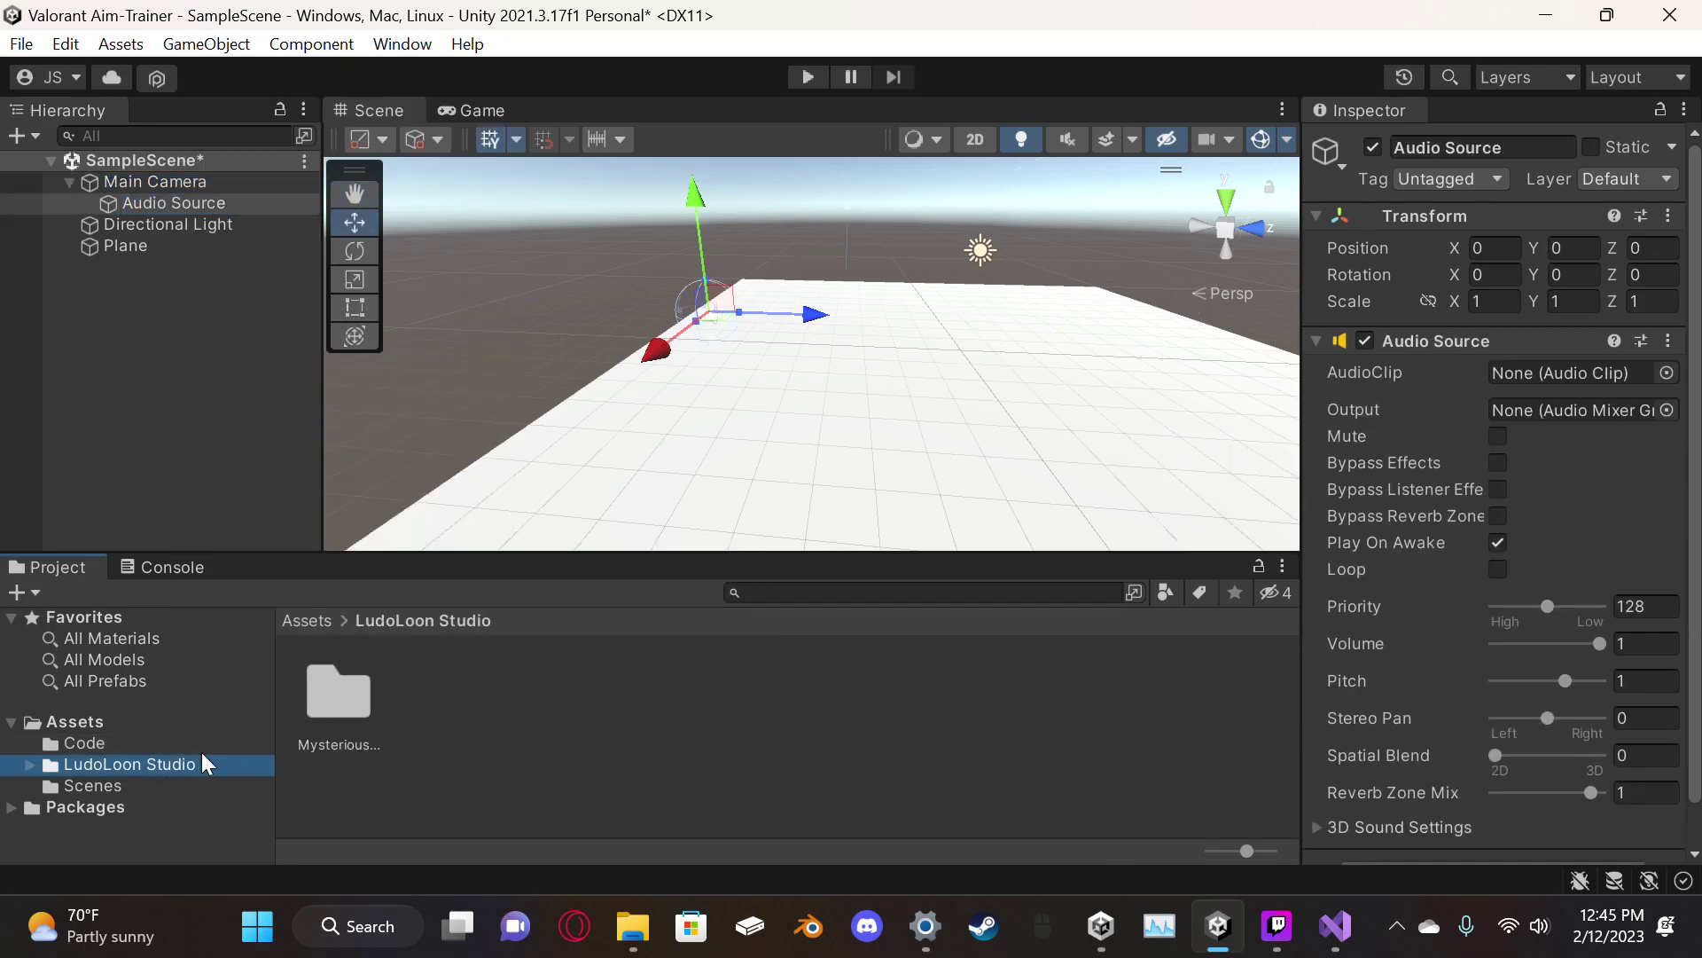
double_click(43, 762)
click(91, 786)
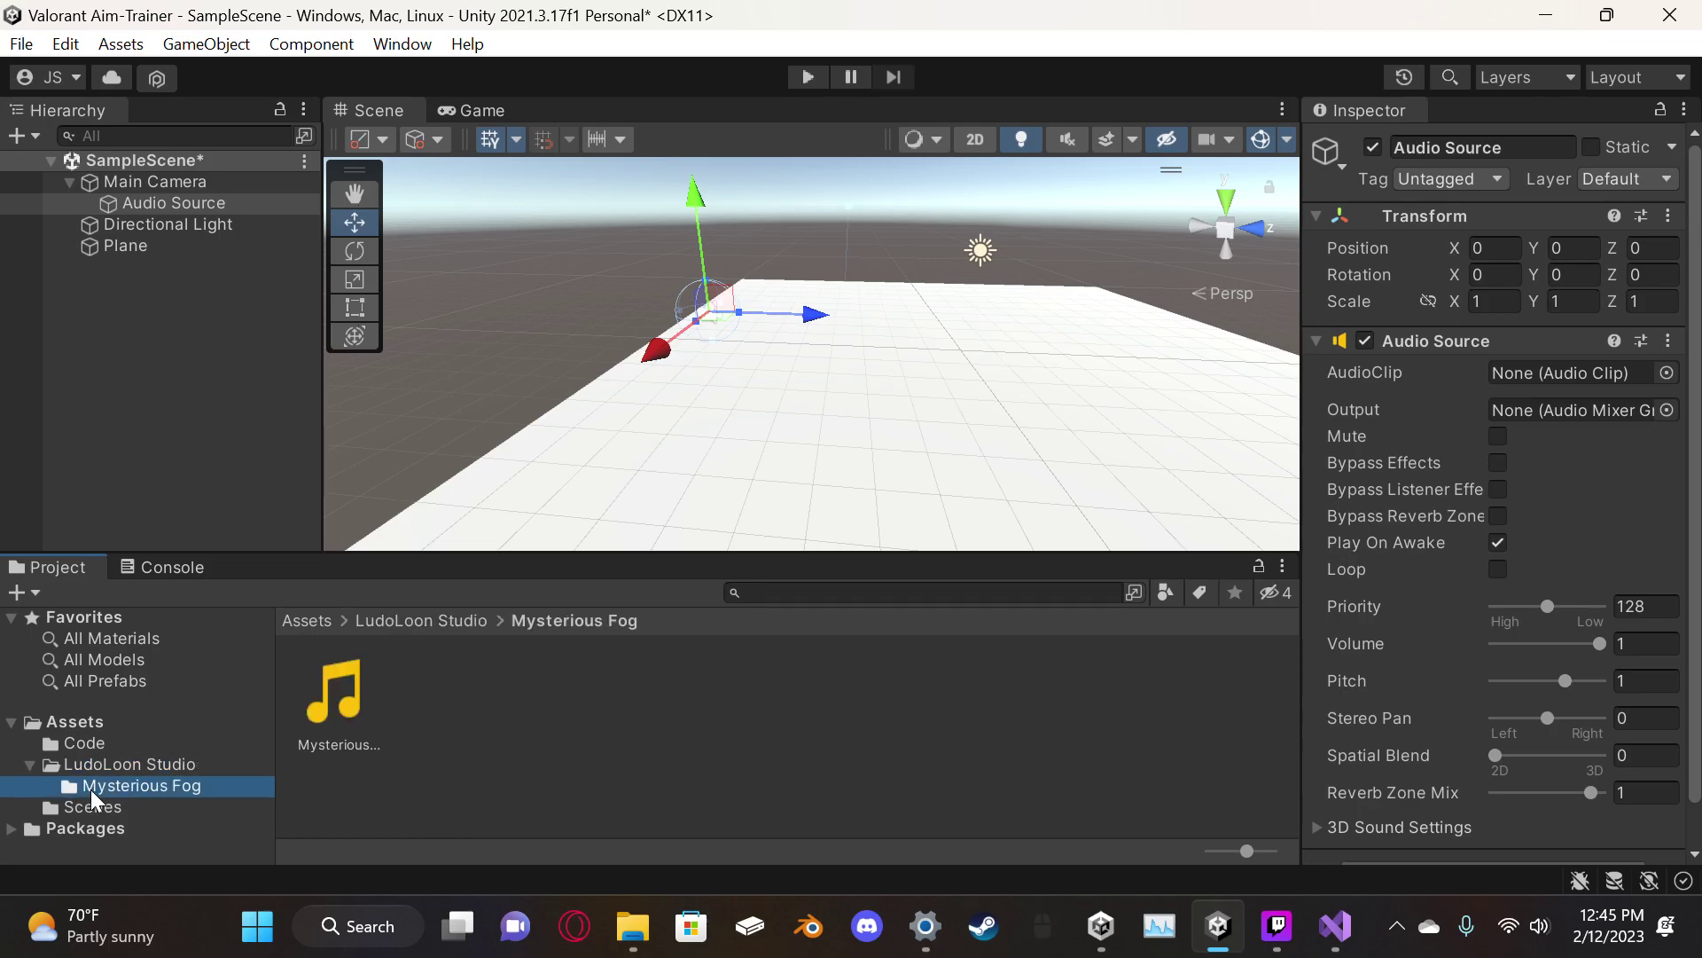
click(360, 683)
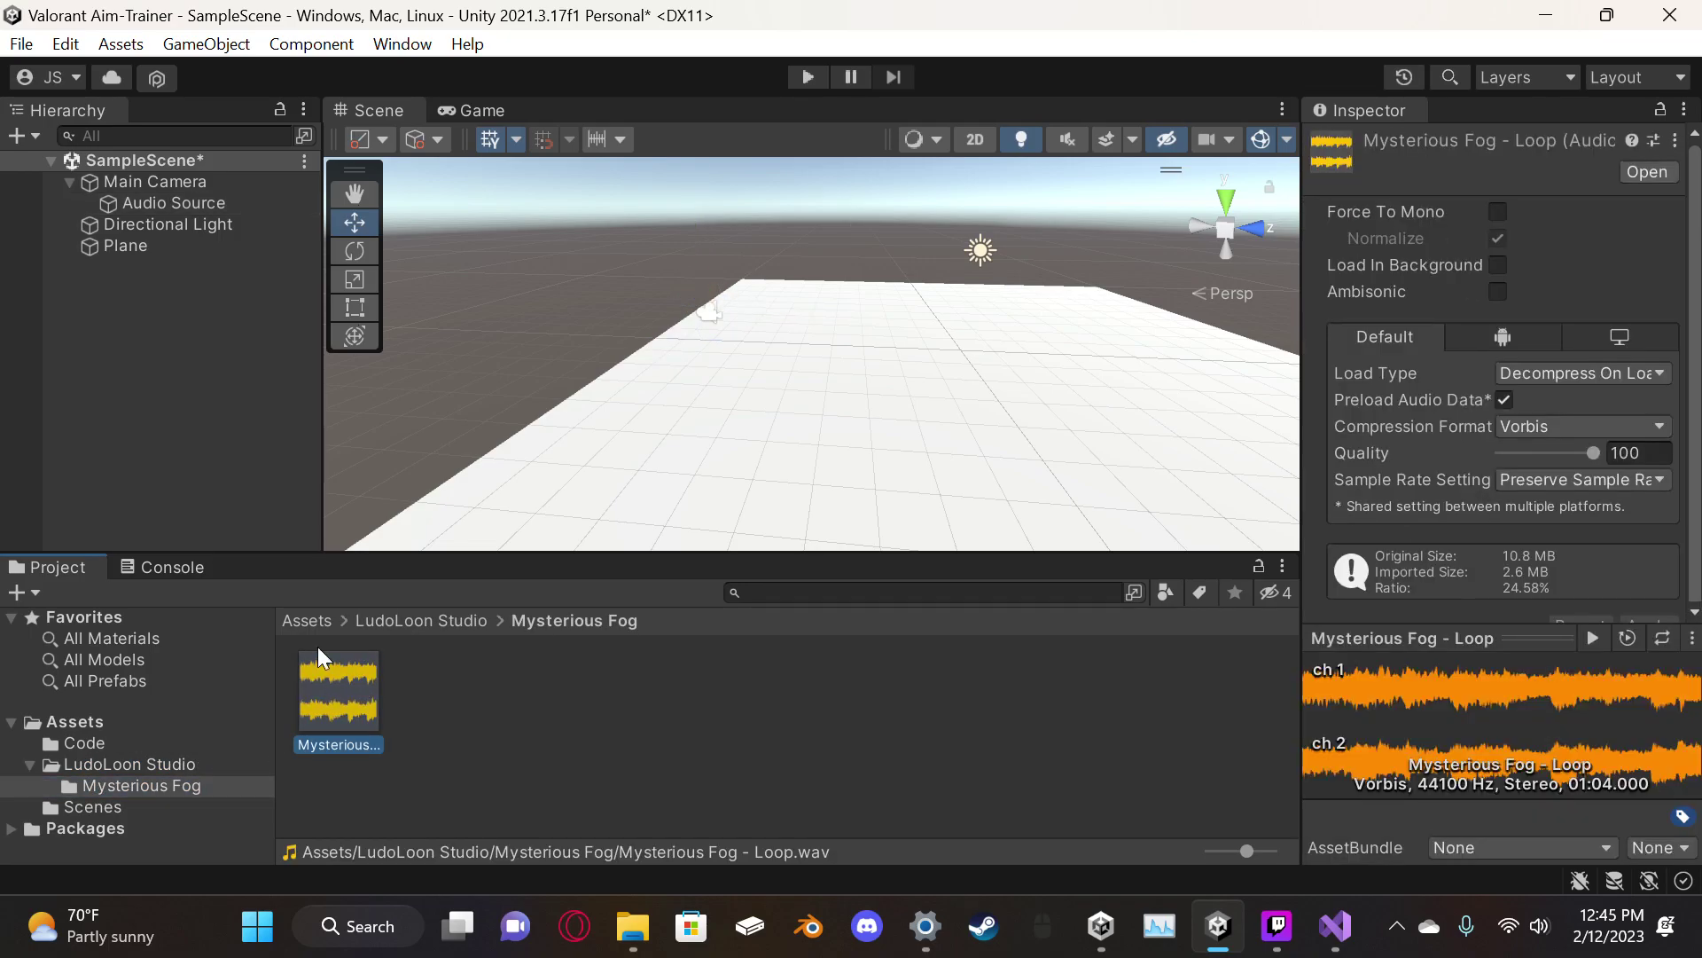
click(155, 203)
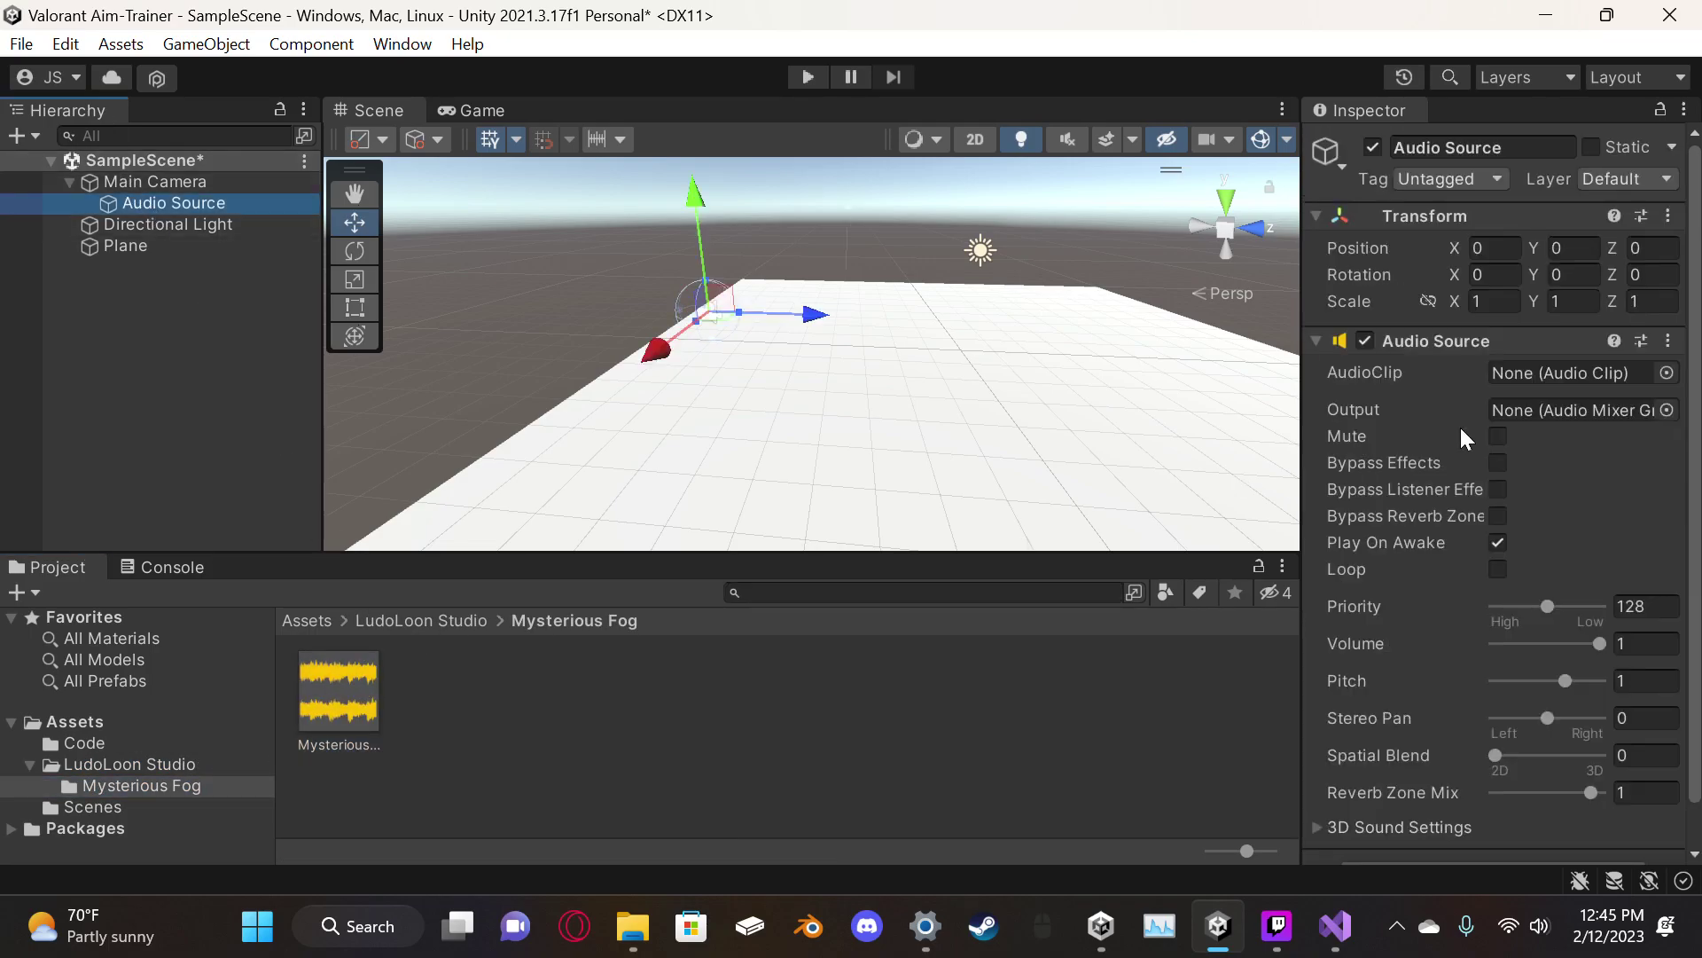
scroll(1460, 424, down, 2)
drag(339, 687, 1531, 327)
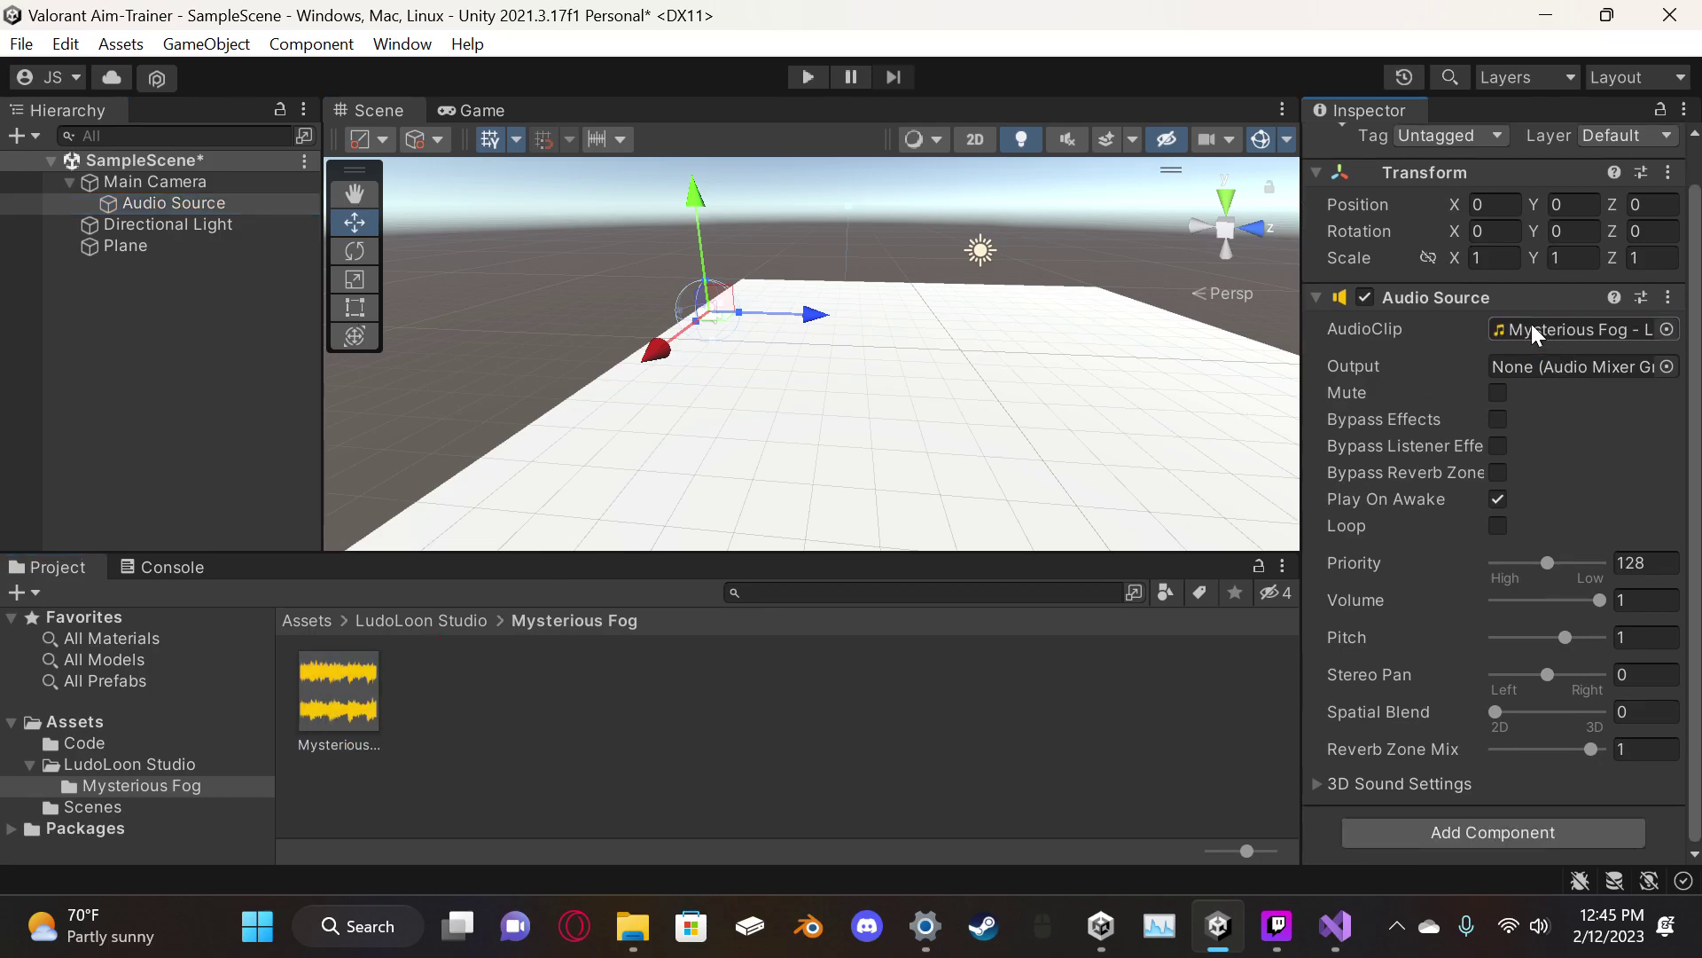
Turn on Scene view audio and unmute audio in the Game view, then return to Scene.
click(1064, 136)
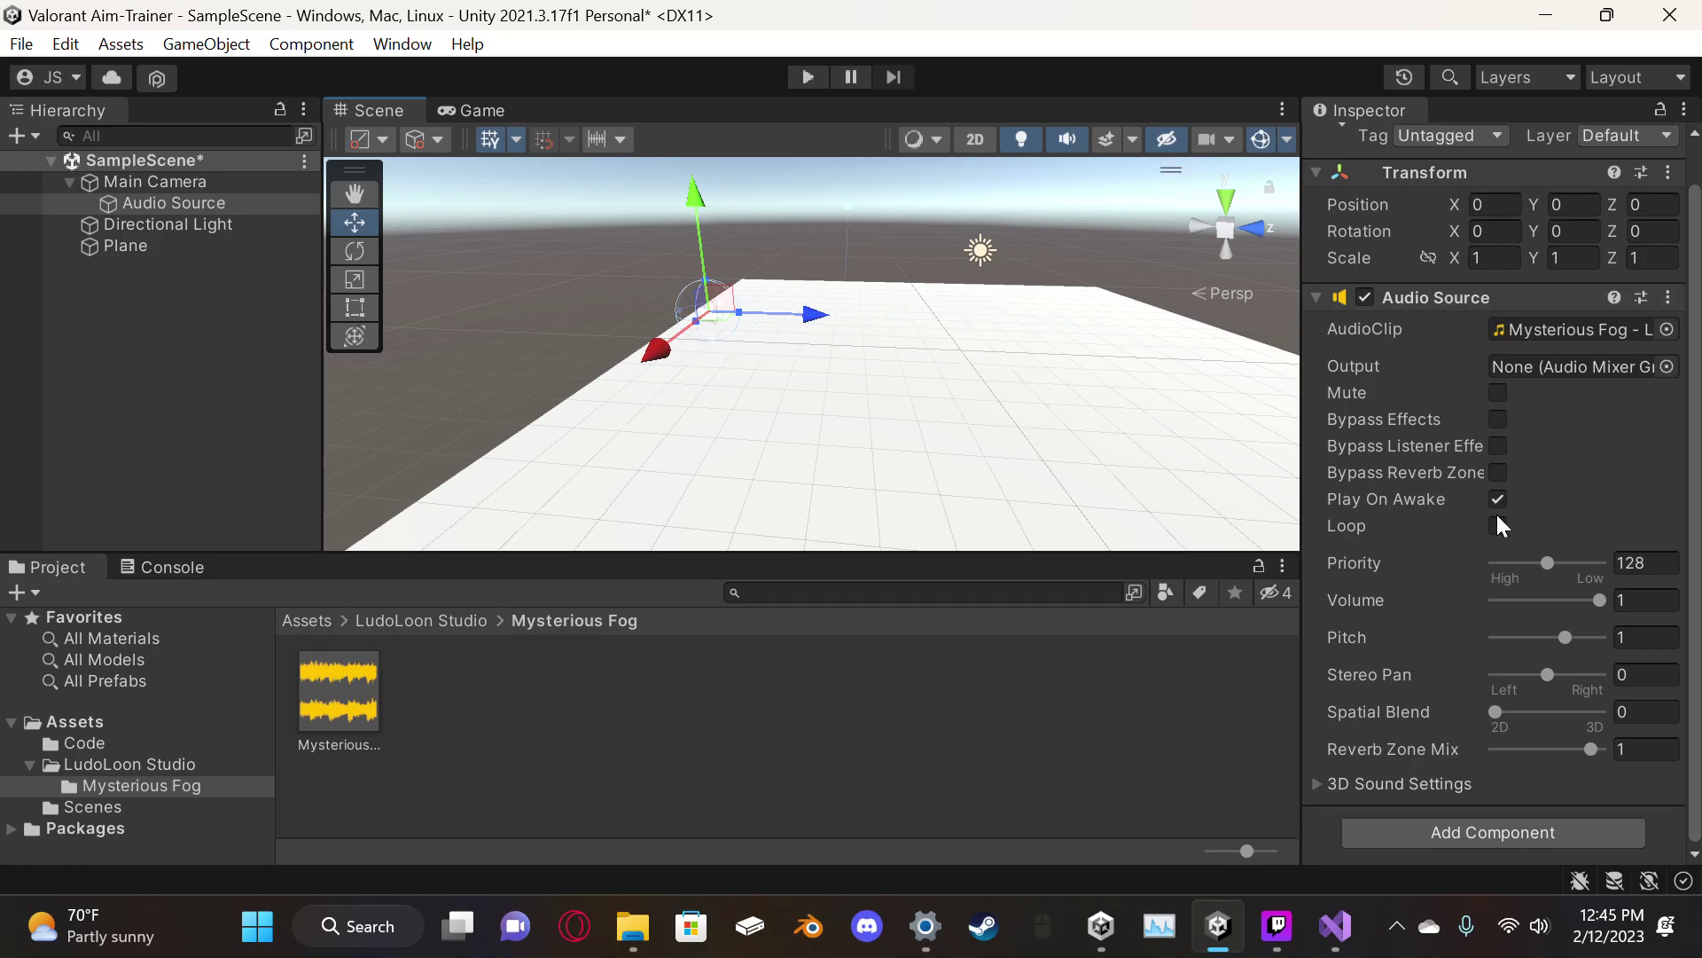
scroll(551, 342, up, 3)
scroll(556, 338, up, 3)
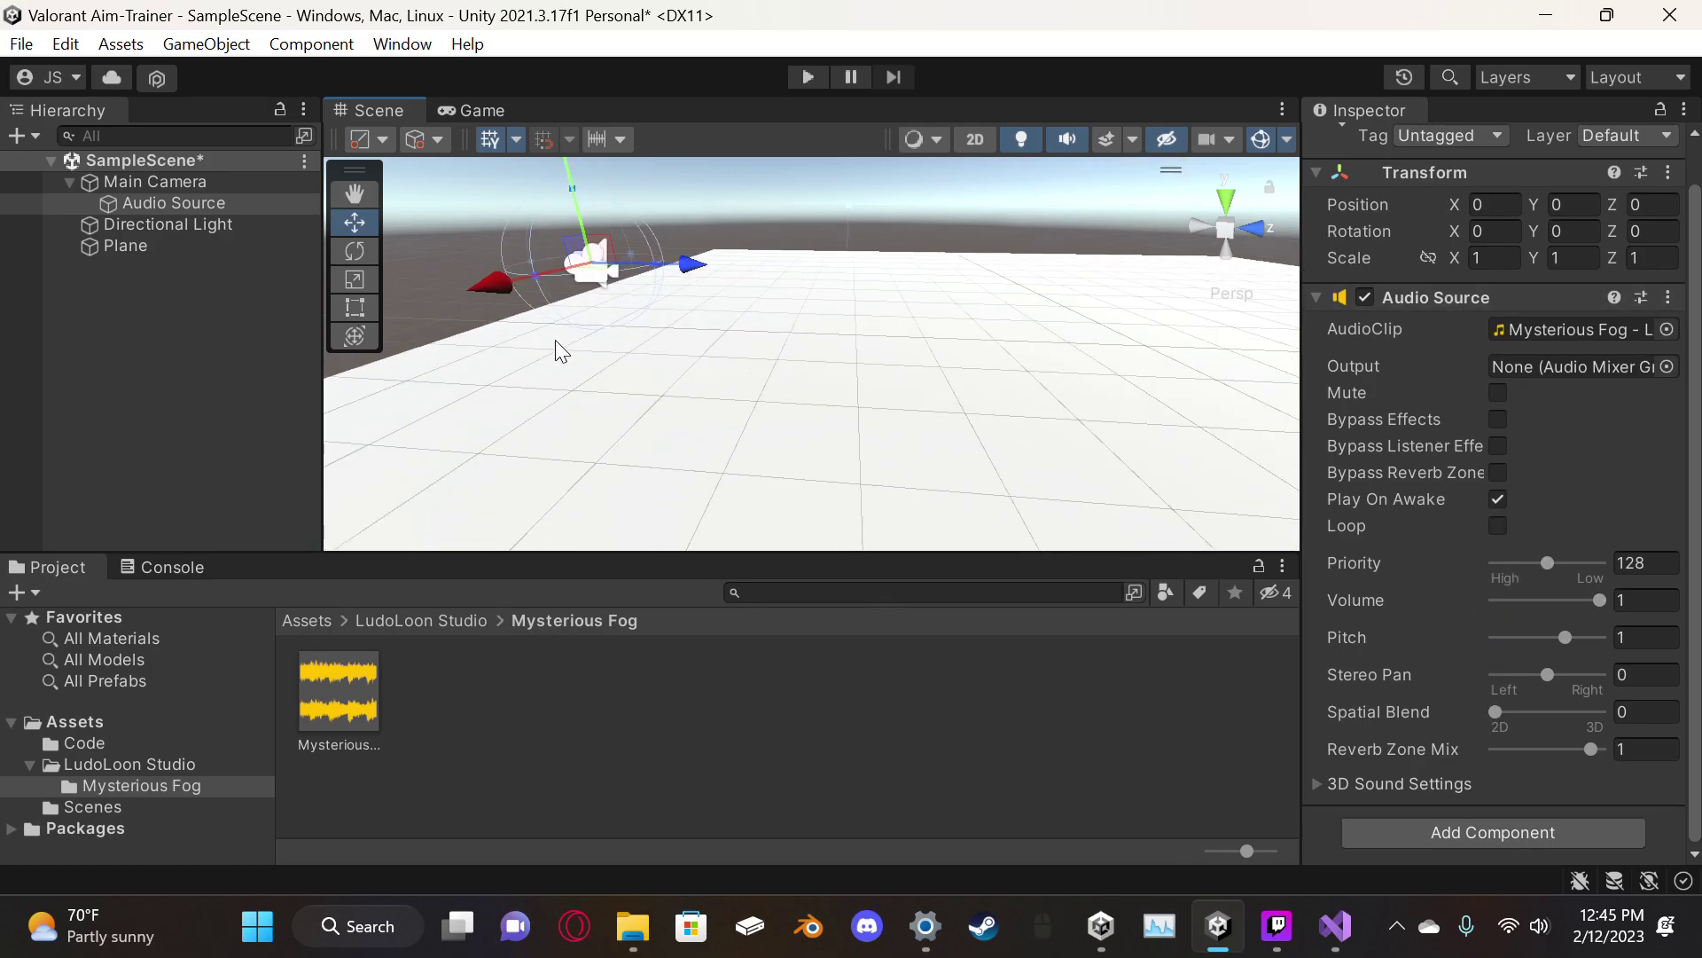
scroll(567, 346, up, 2)
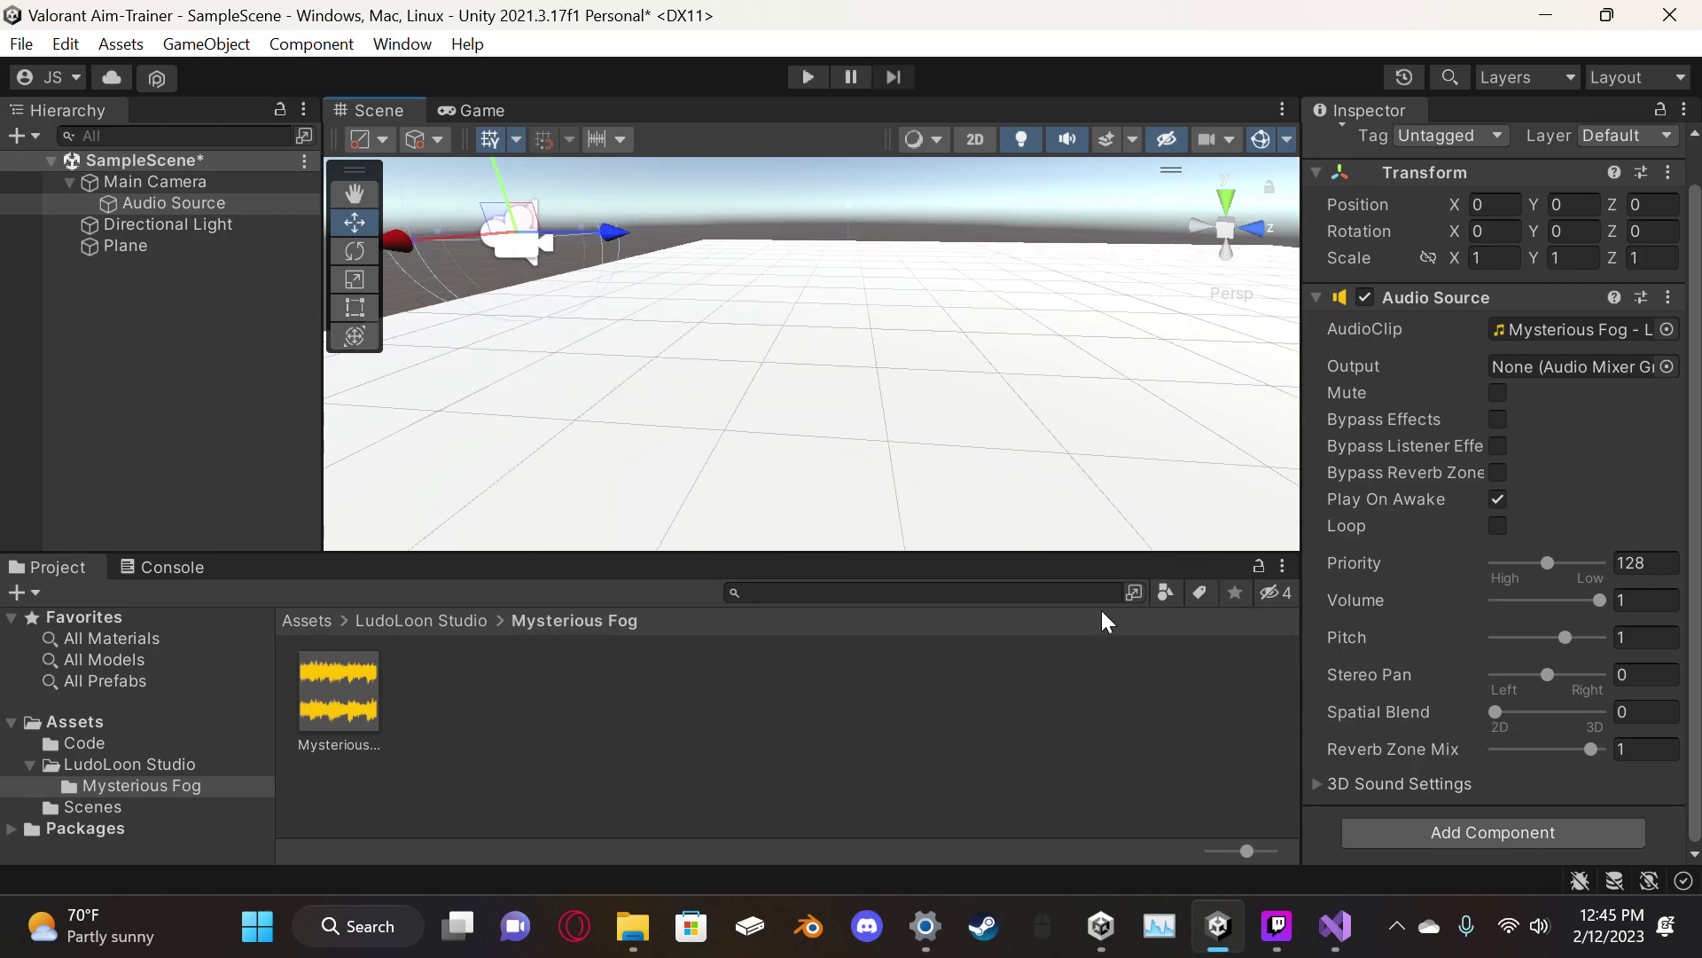
click(482, 110)
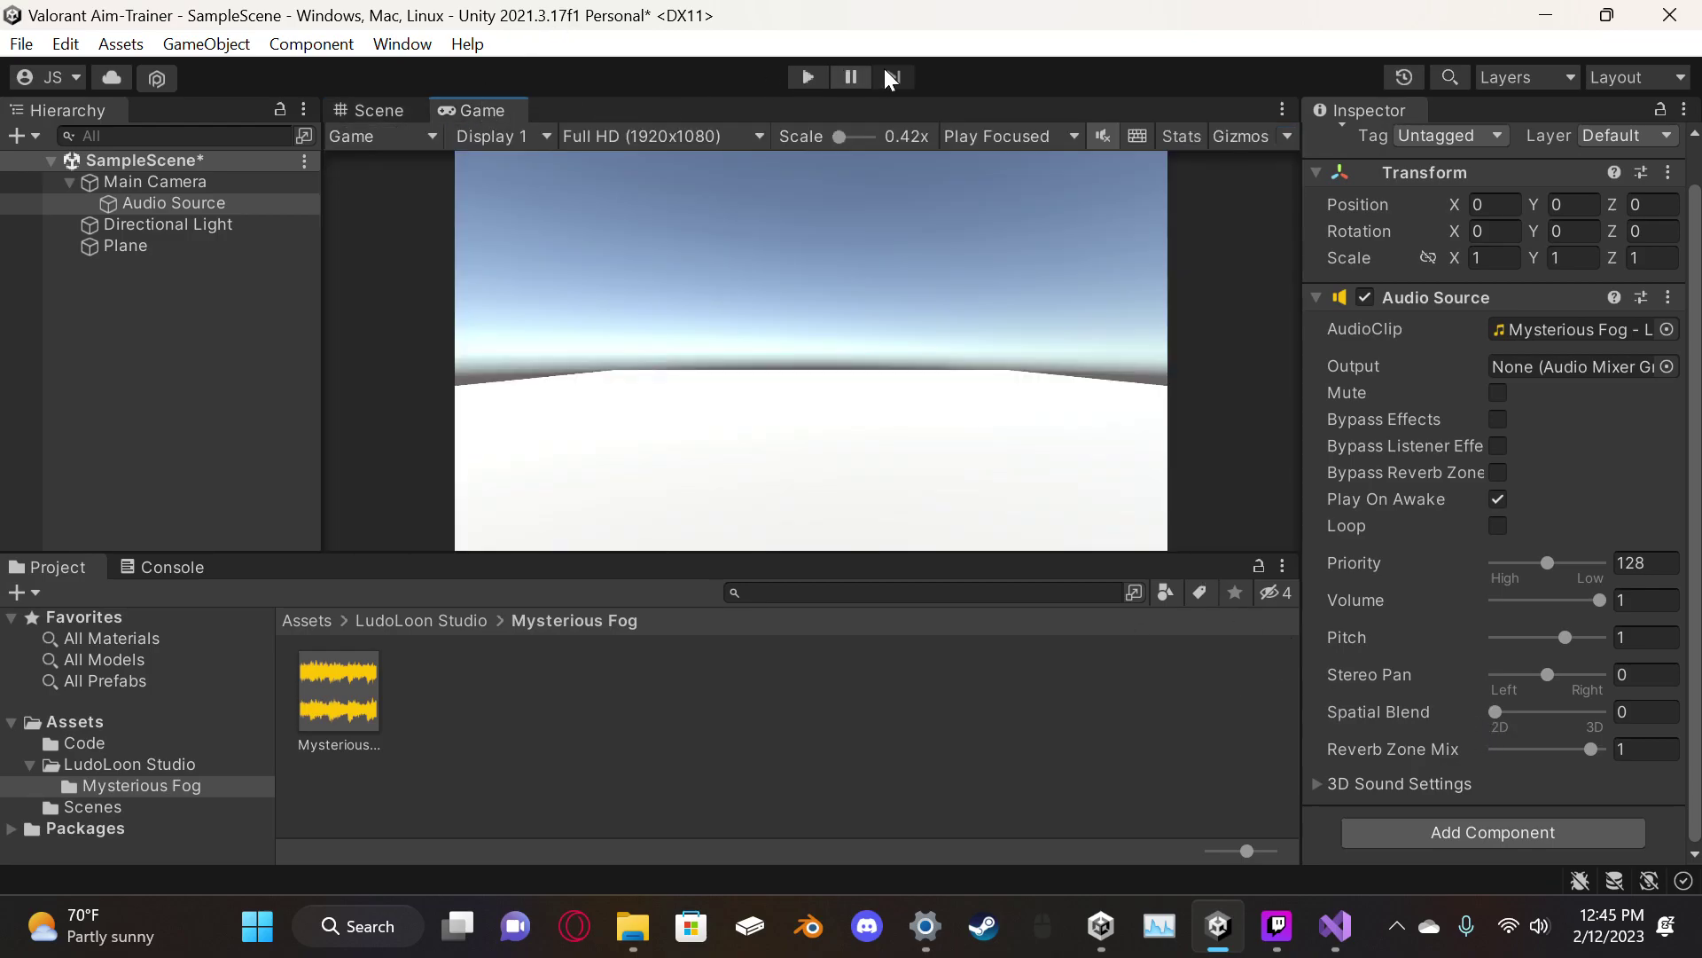
click(1102, 136)
click(402, 104)
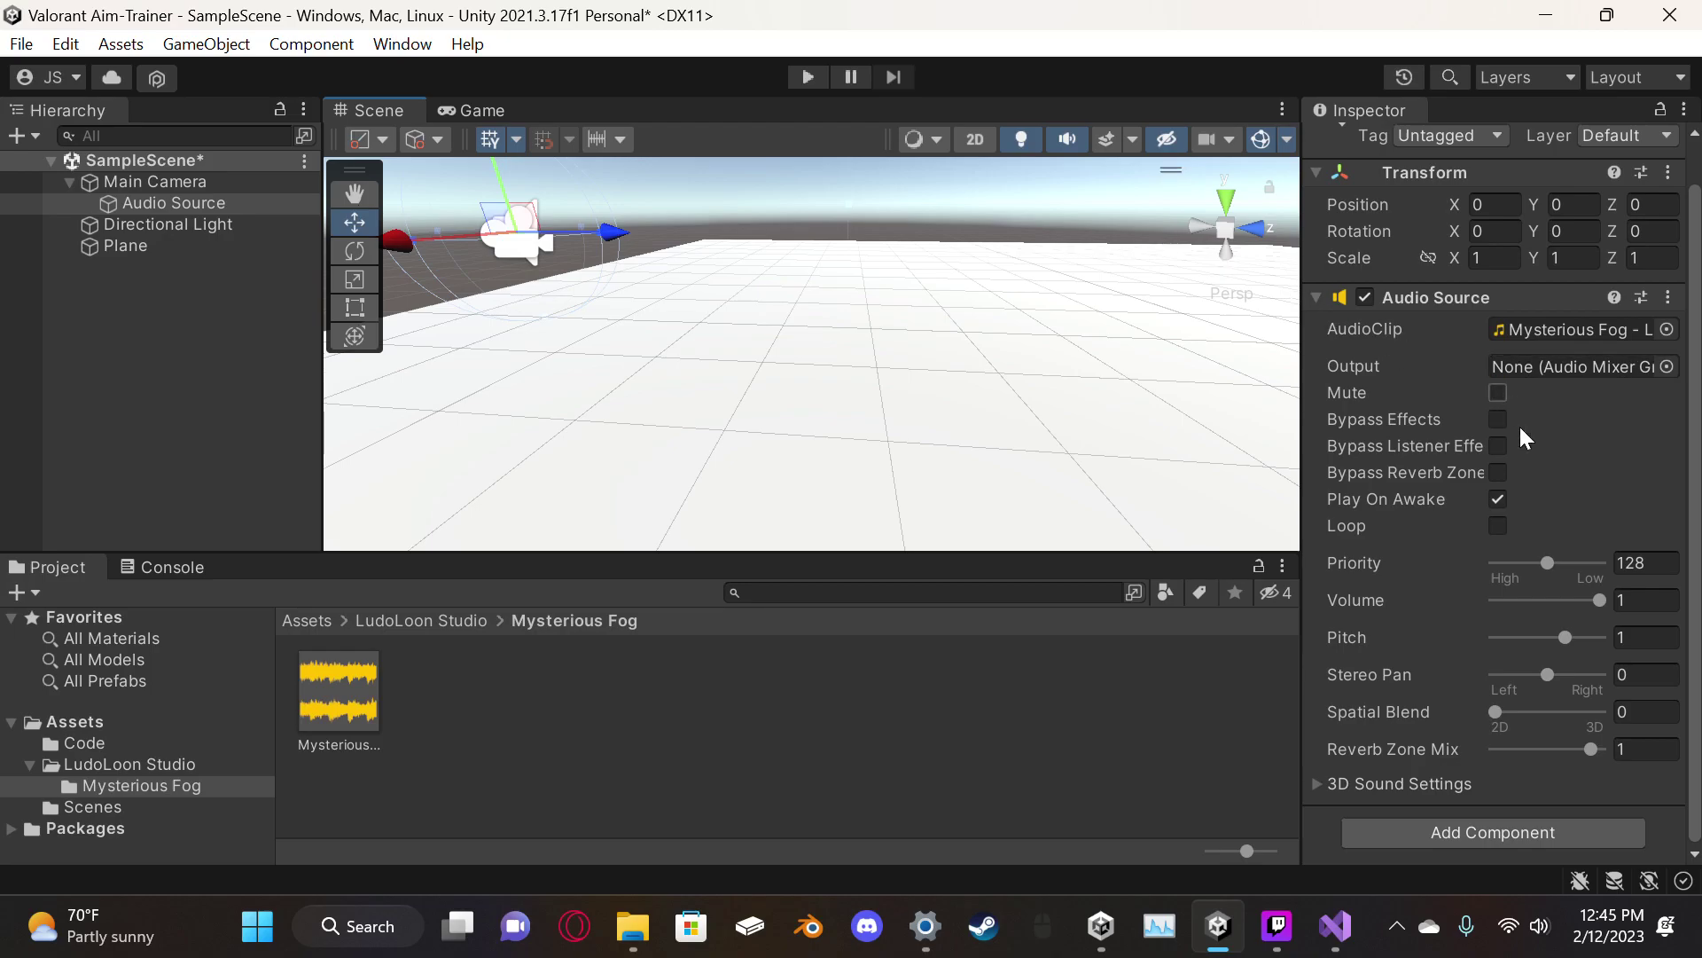
click(1279, 951)
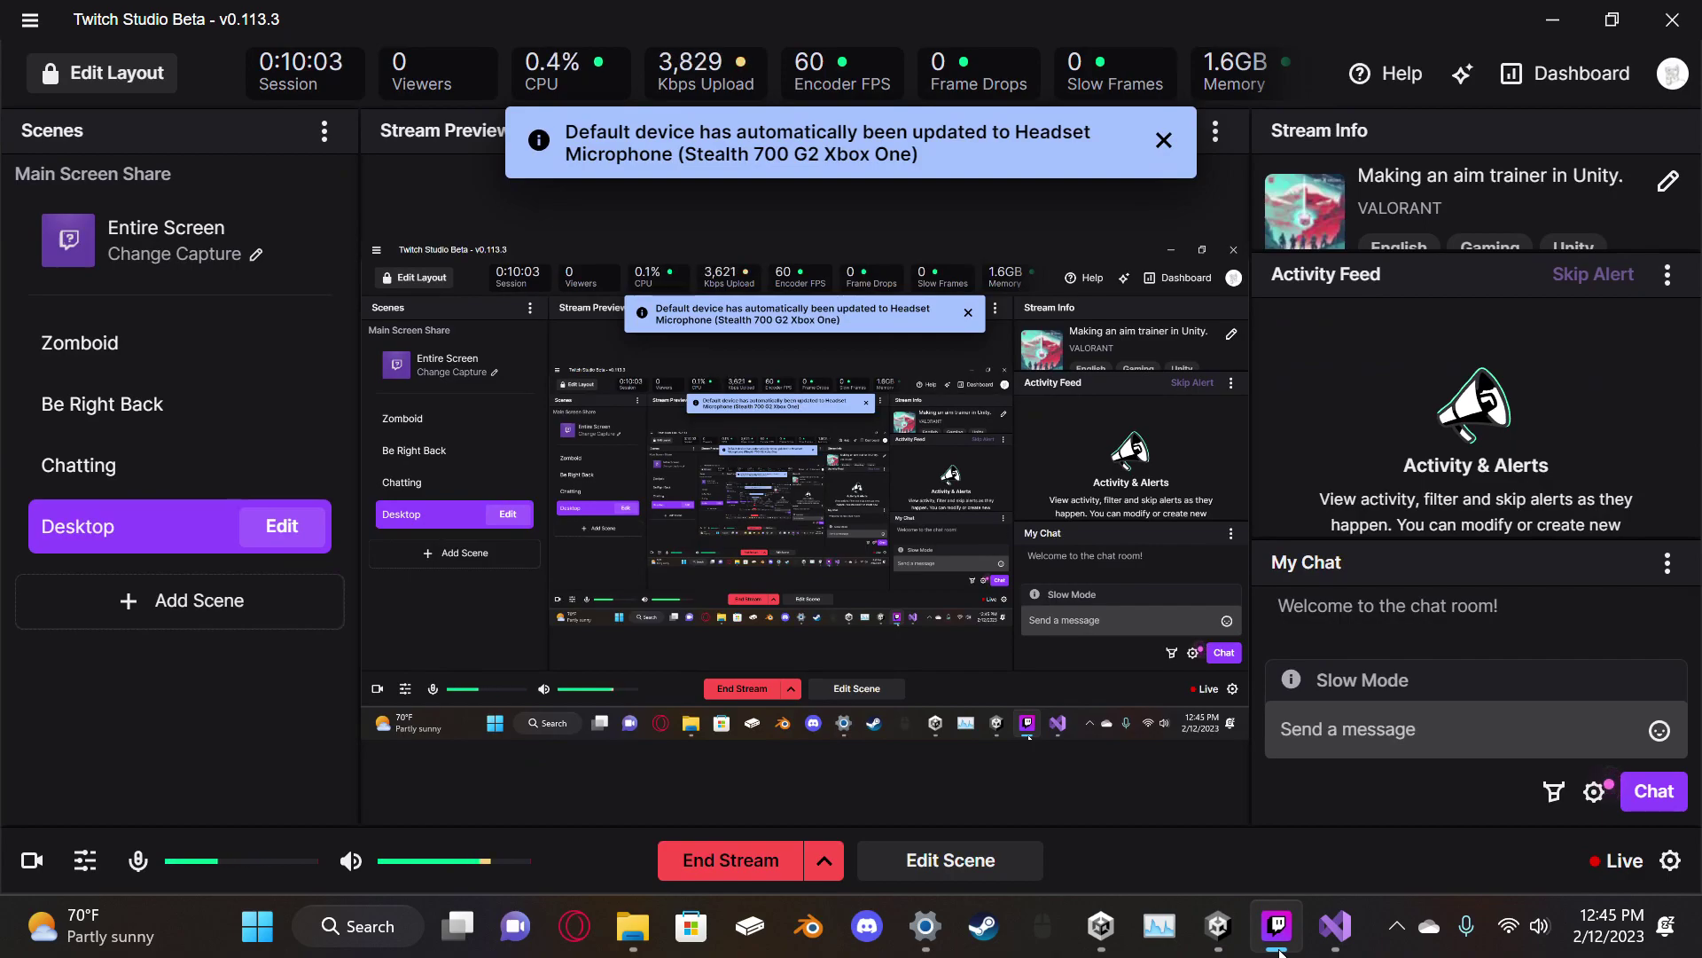
click(1278, 931)
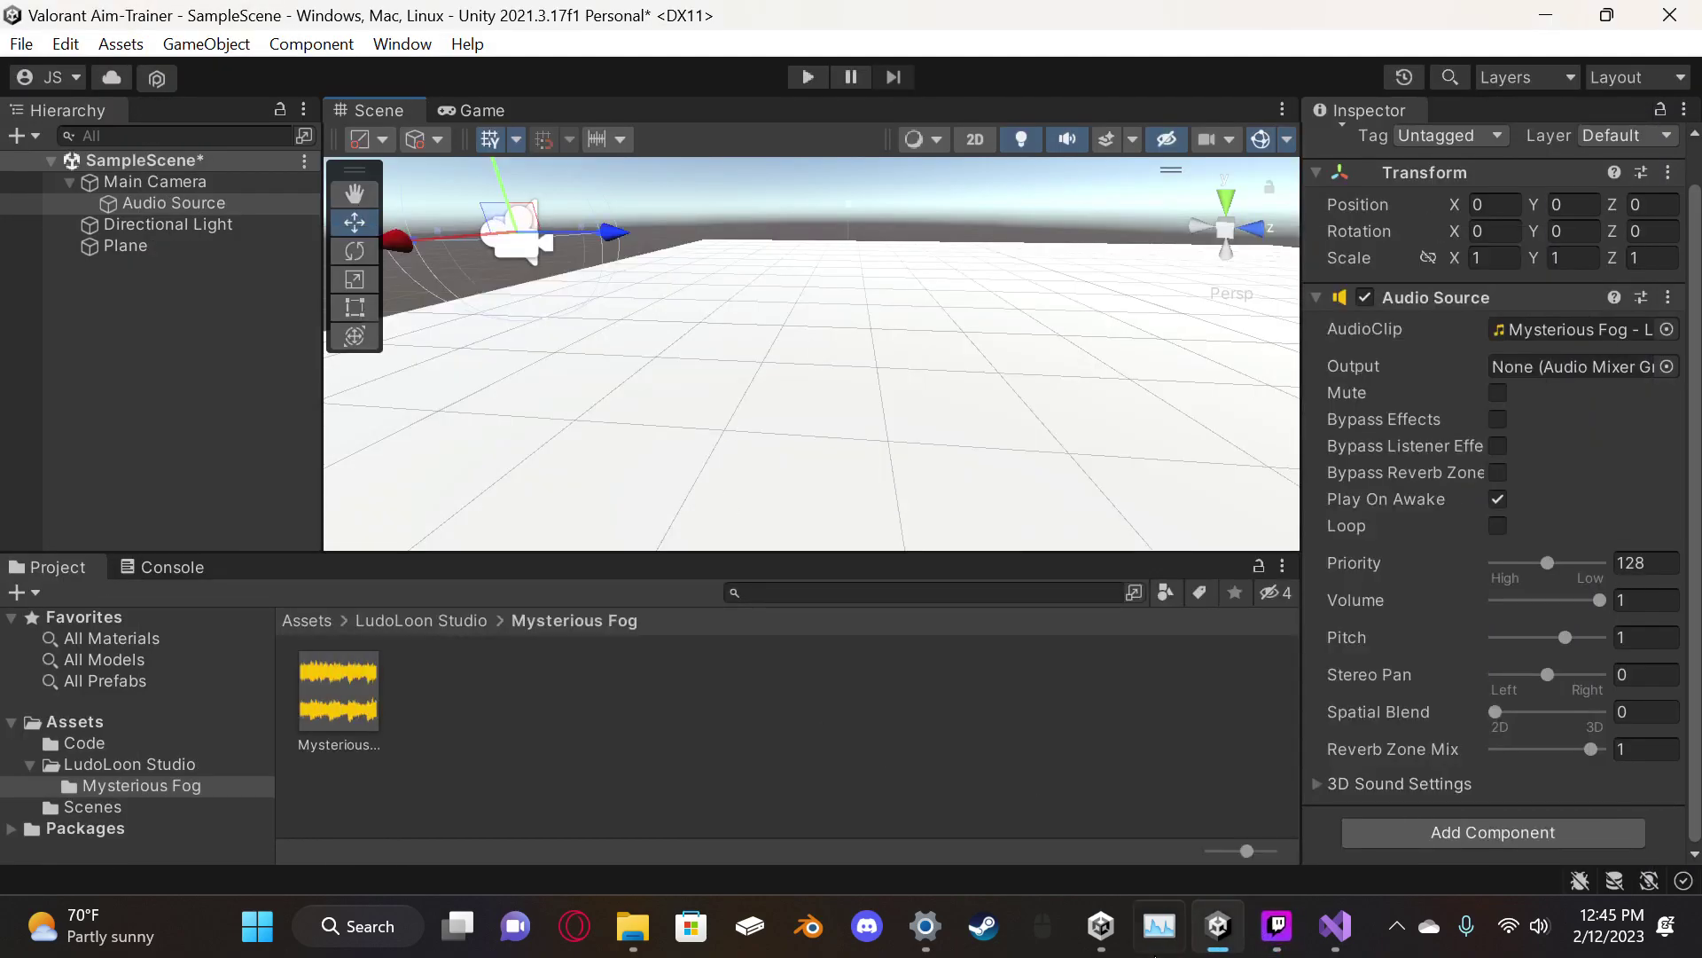
Test the Mysterious Fog music in play mode, ticking Loop while it runs.
click(1317, 783)
scroll(1404, 761, down, 5)
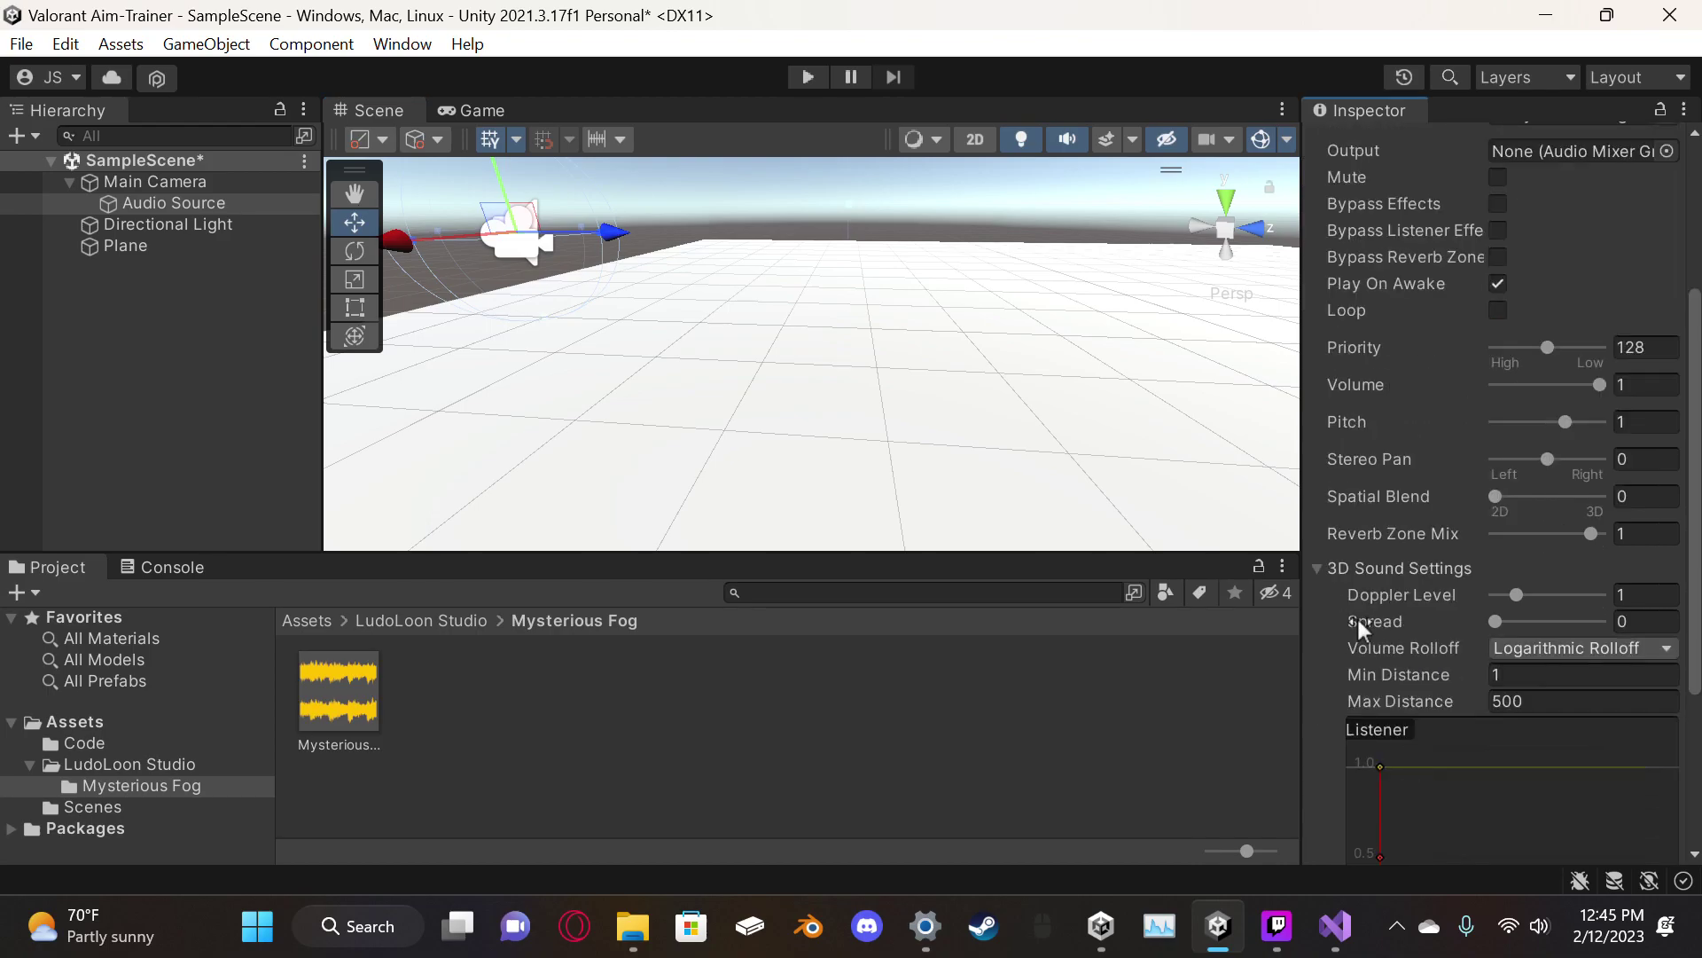
click(1317, 569)
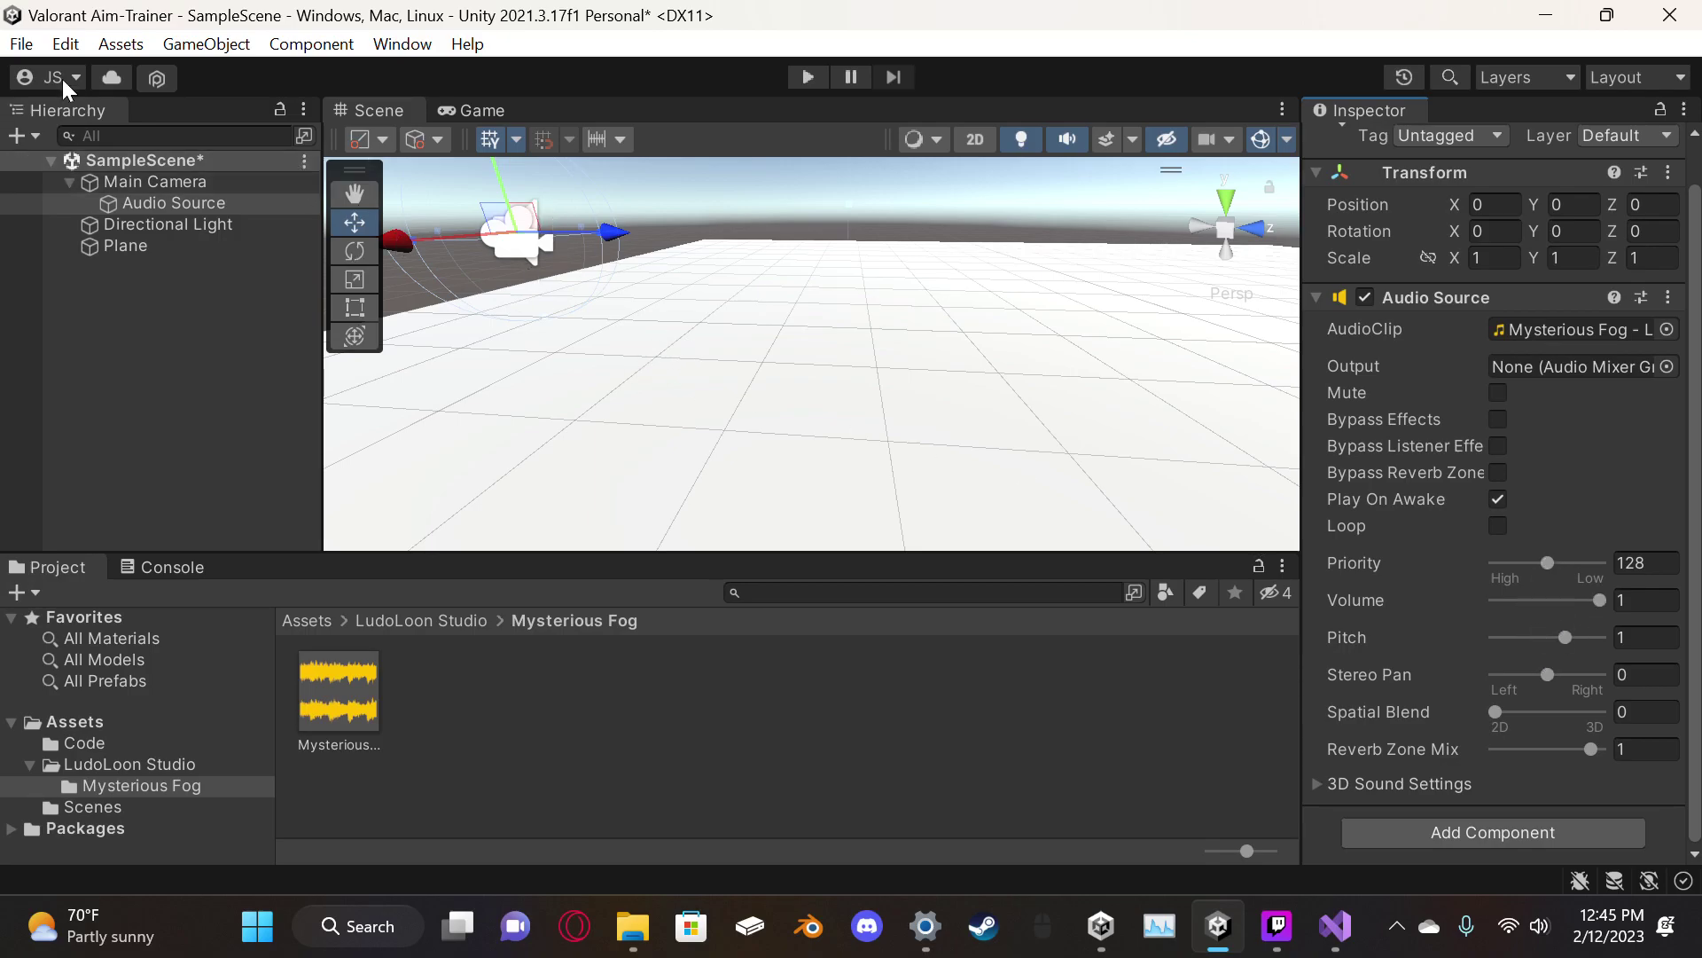
click(483, 113)
click(807, 76)
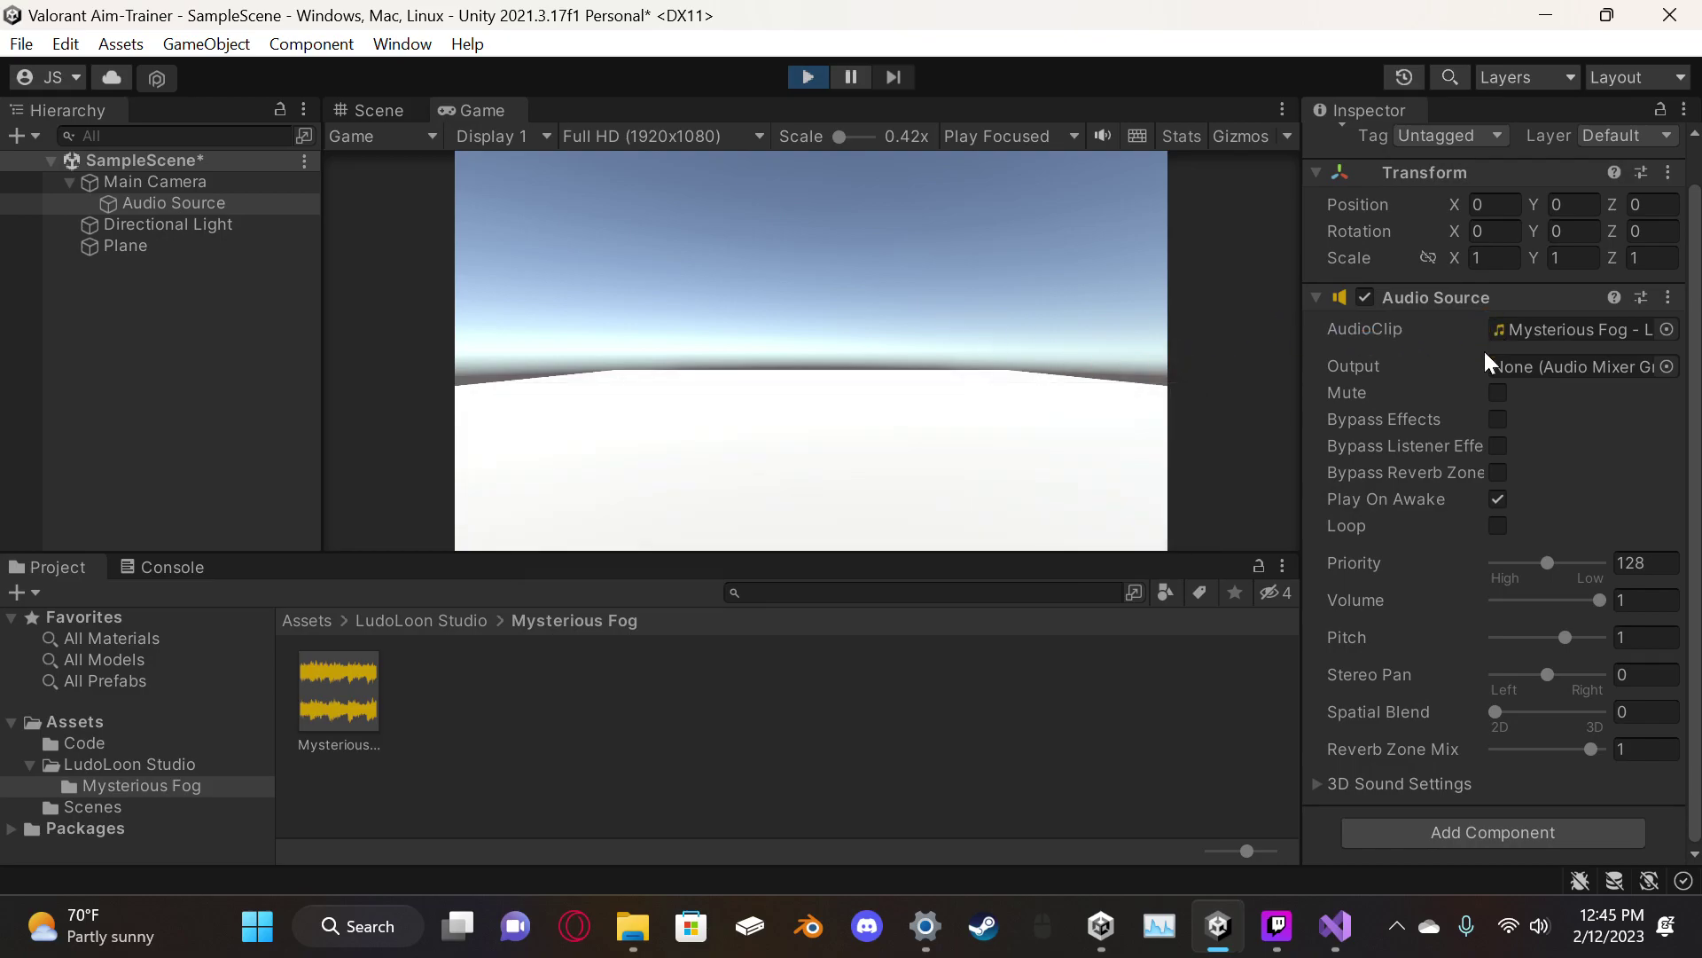
click(1497, 524)
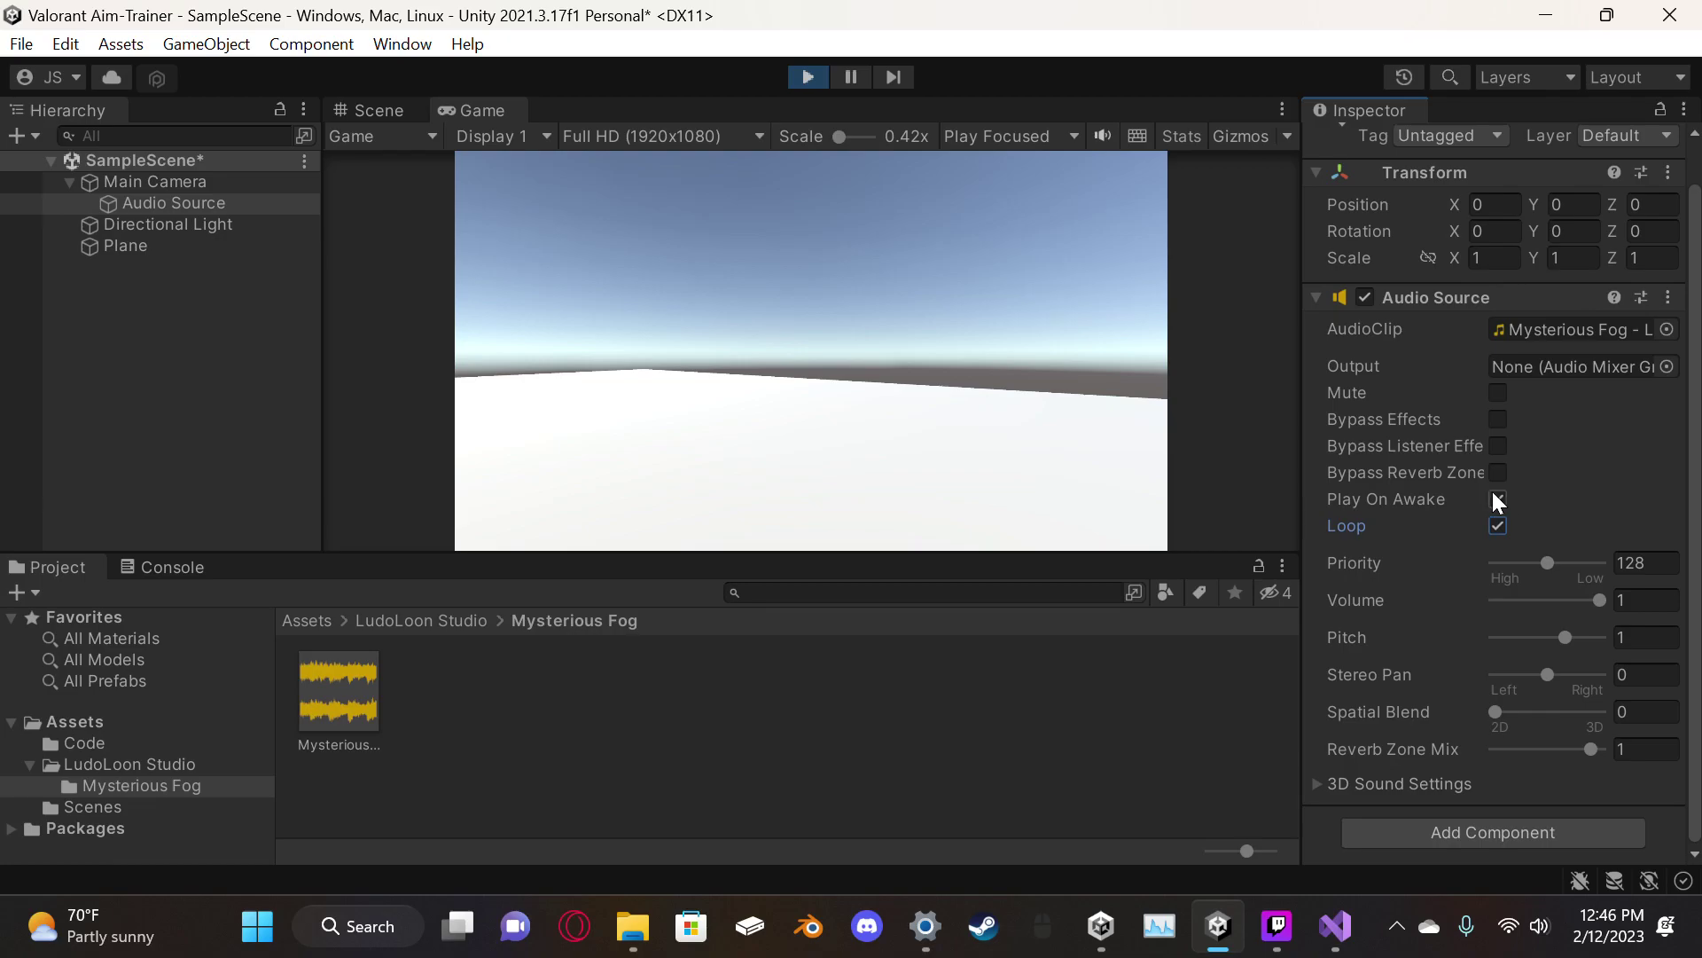
click(808, 78)
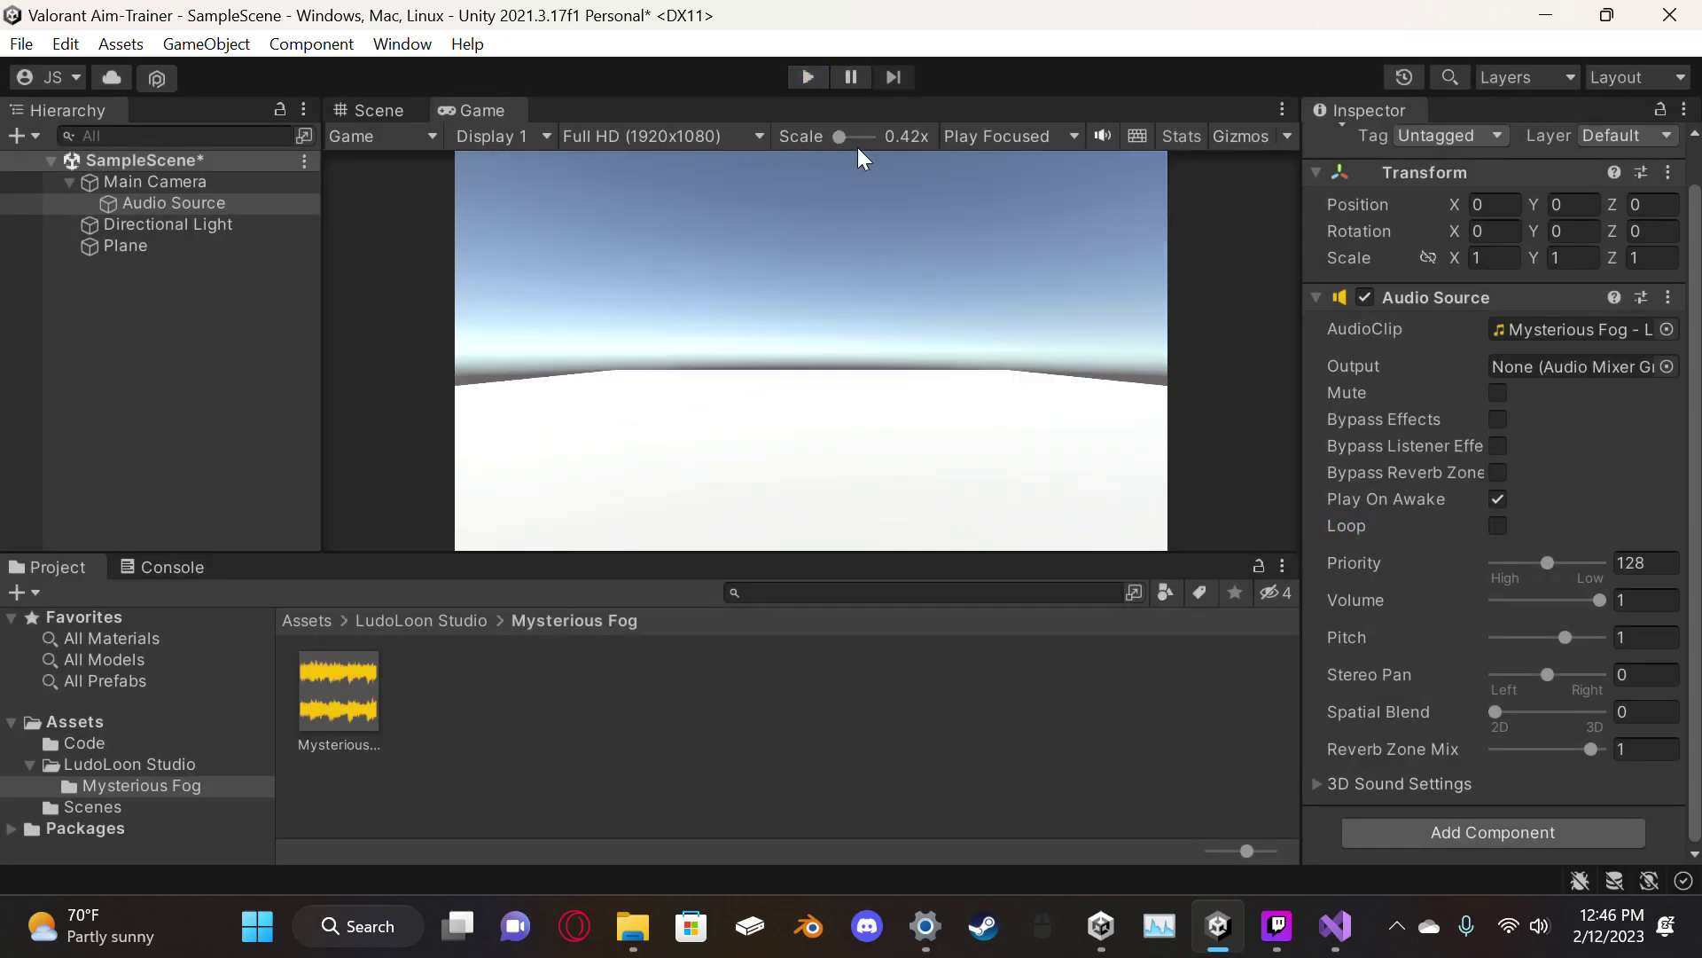
Enable Loop on the Audio Source outside play mode, then replay while trying lower music volumes.
key(XF86AudioLowerVolume)
key(XF86AudioRaiseVolume)
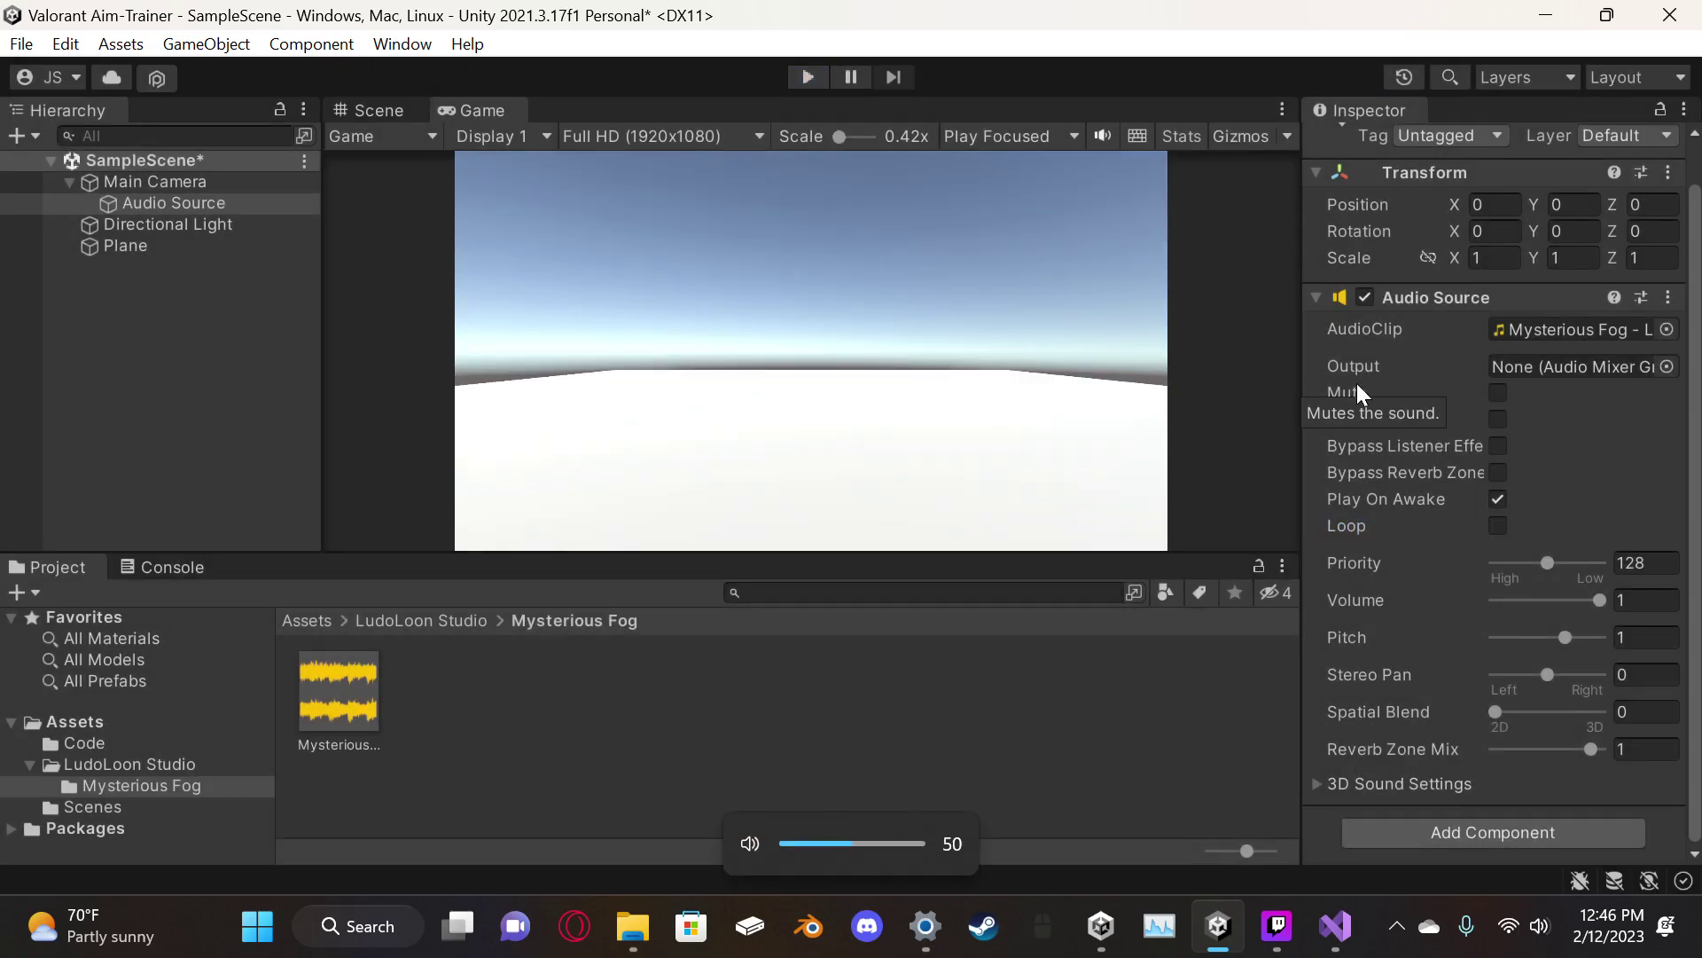
key(XF86AudioLowerVolume)
key(XF86AudioRaiseVolume)
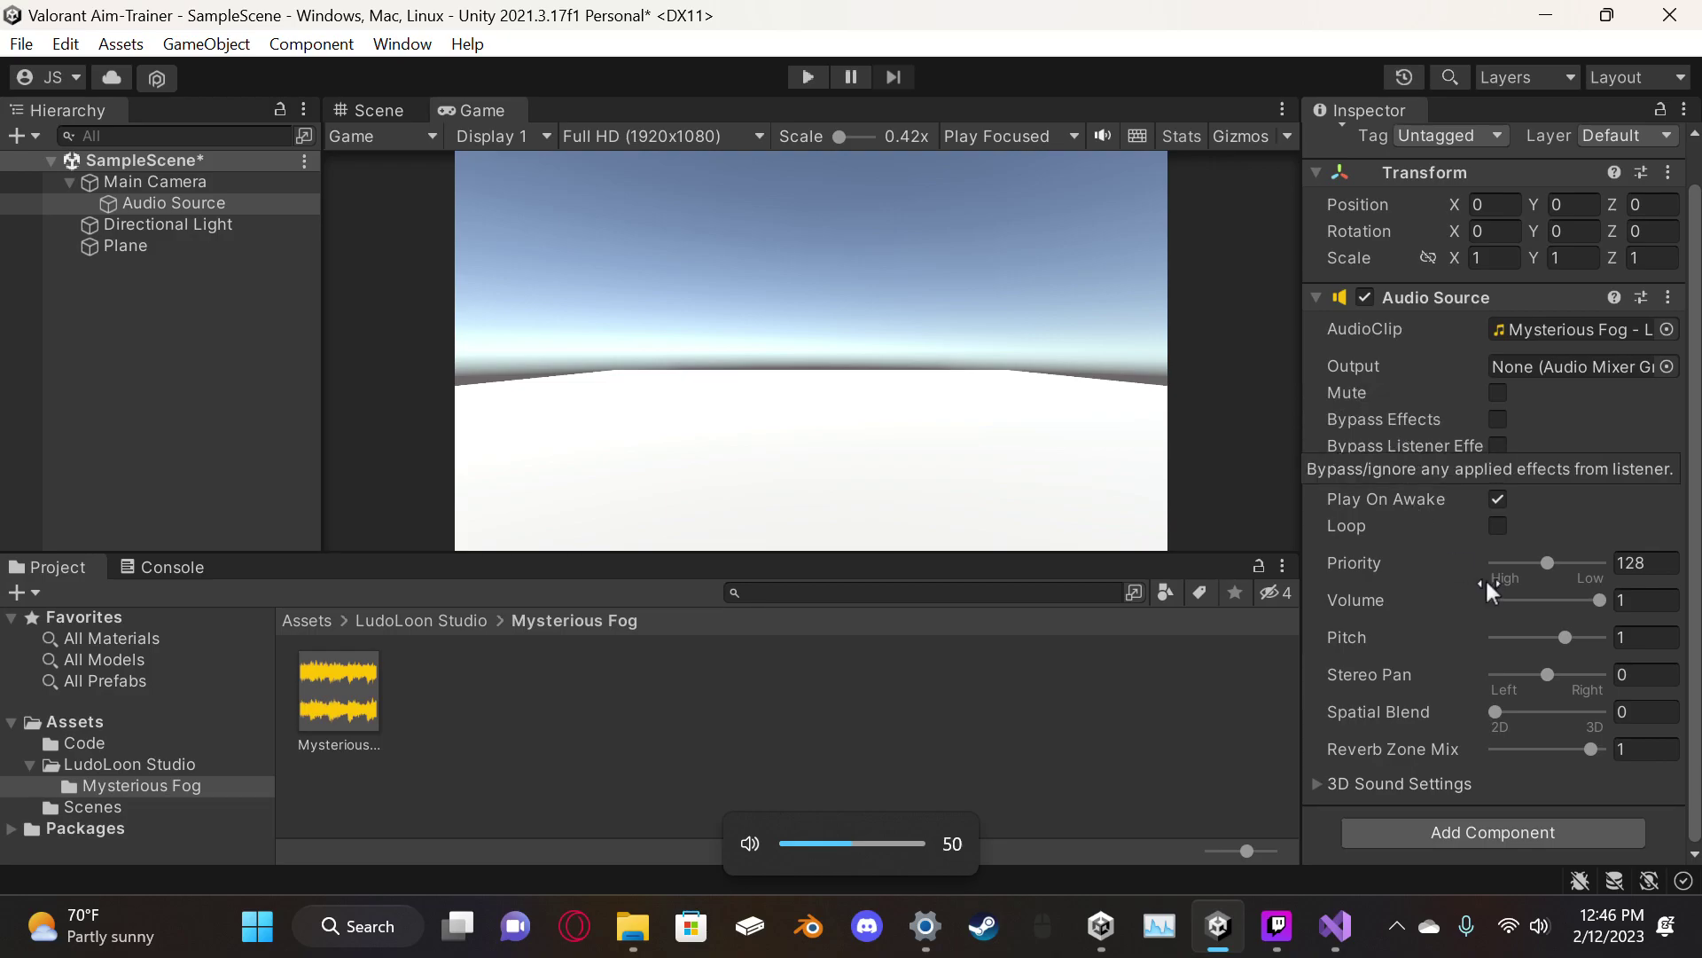
click(1499, 526)
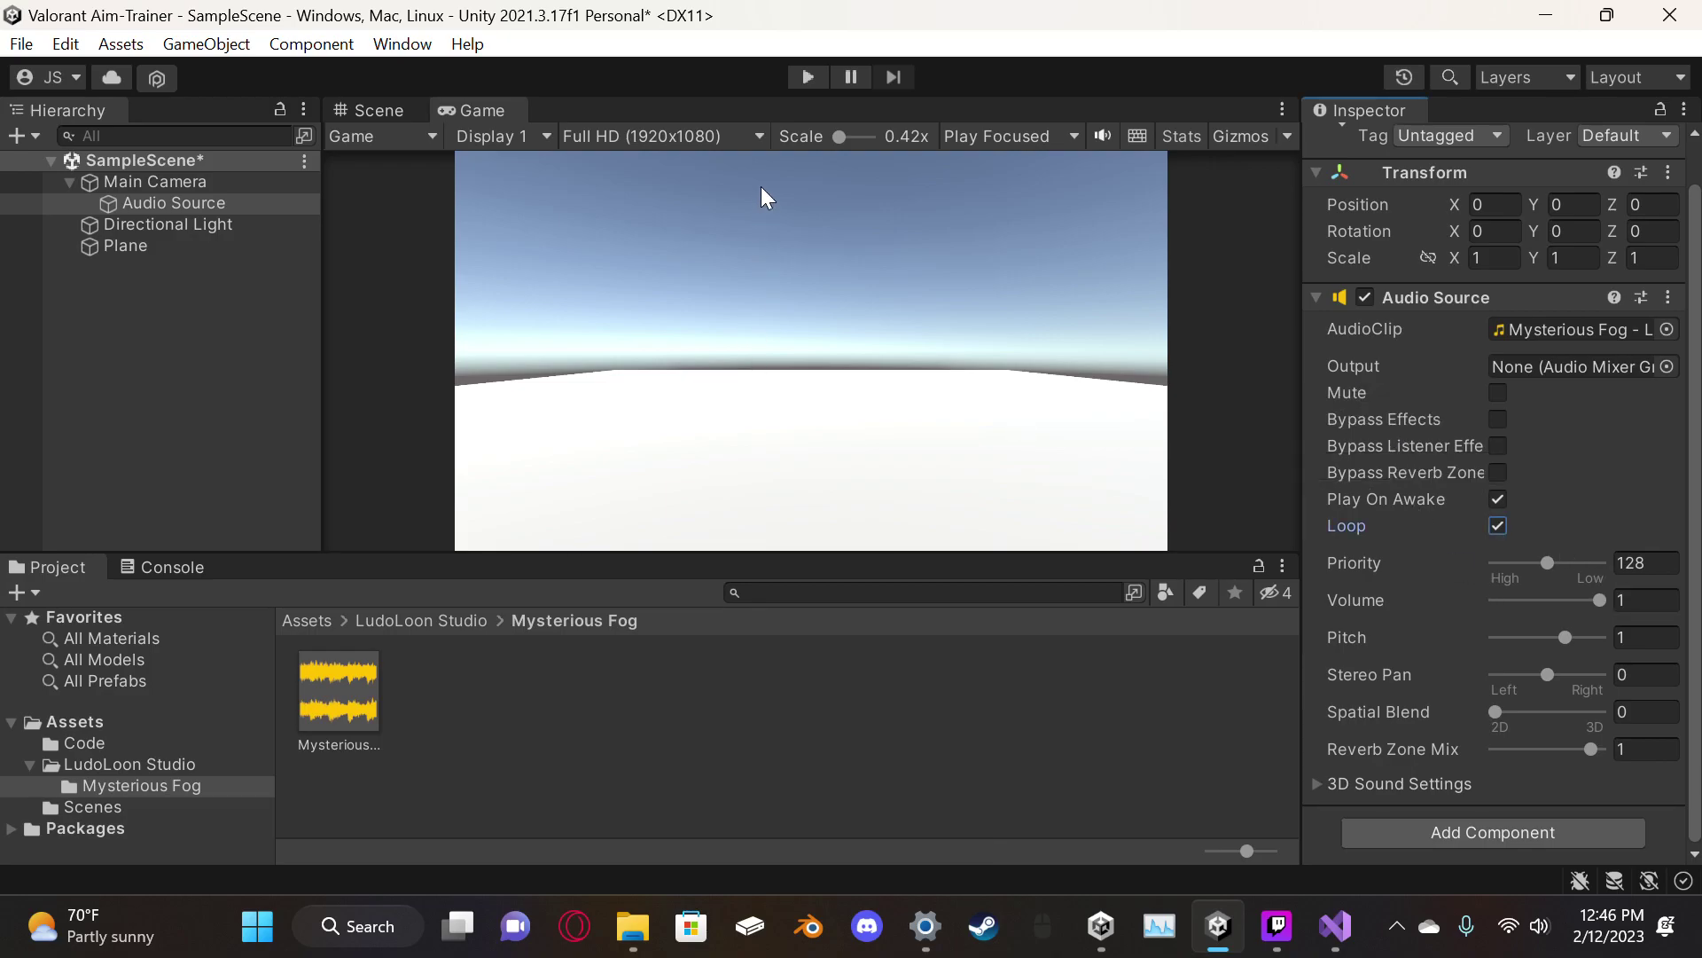
click(807, 77)
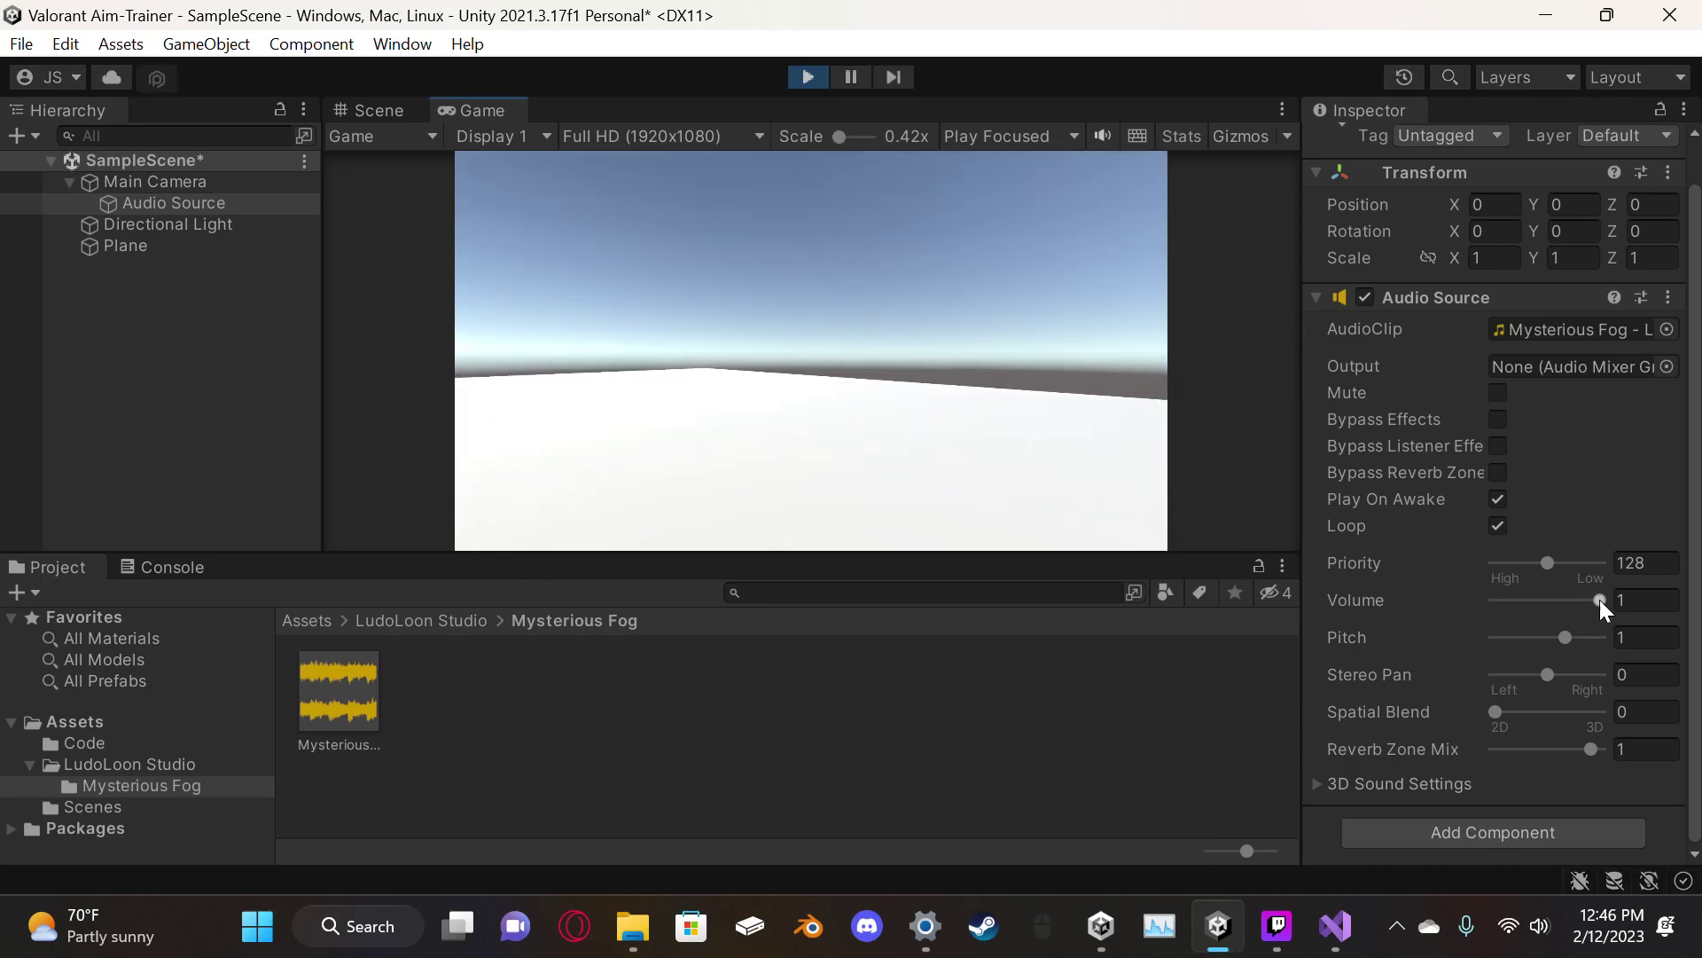
drag(1599, 600, 1519, 603)
drag(1511, 600, 1499, 600)
click(808, 76)
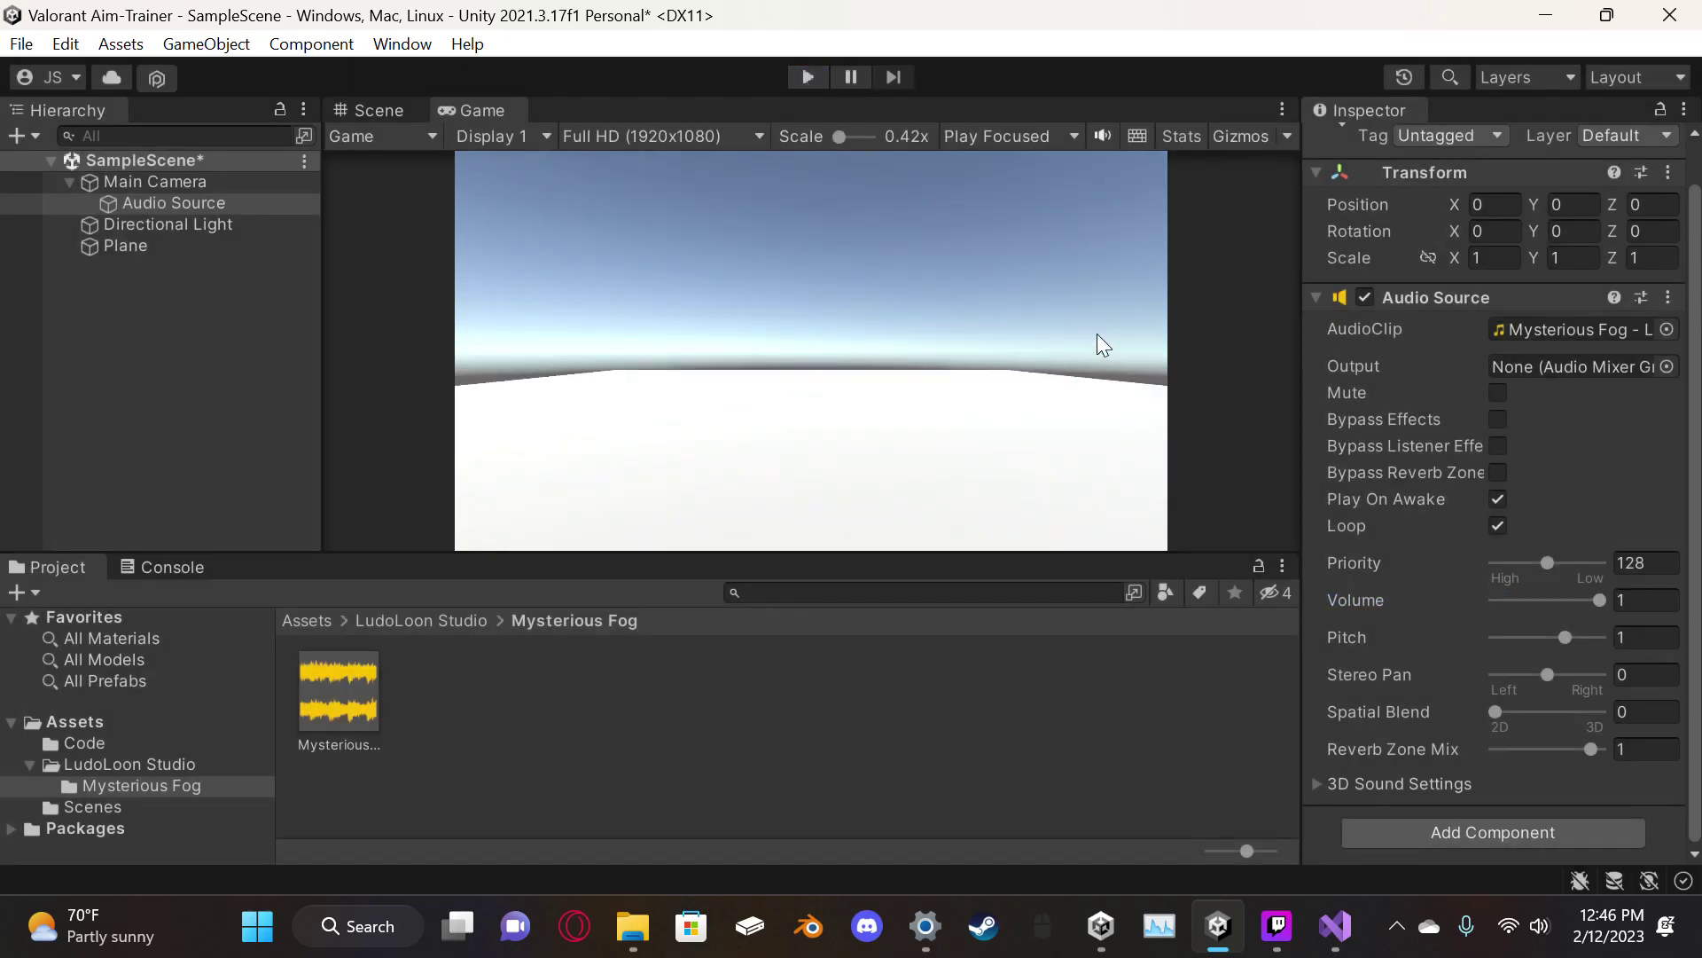
click(383, 110)
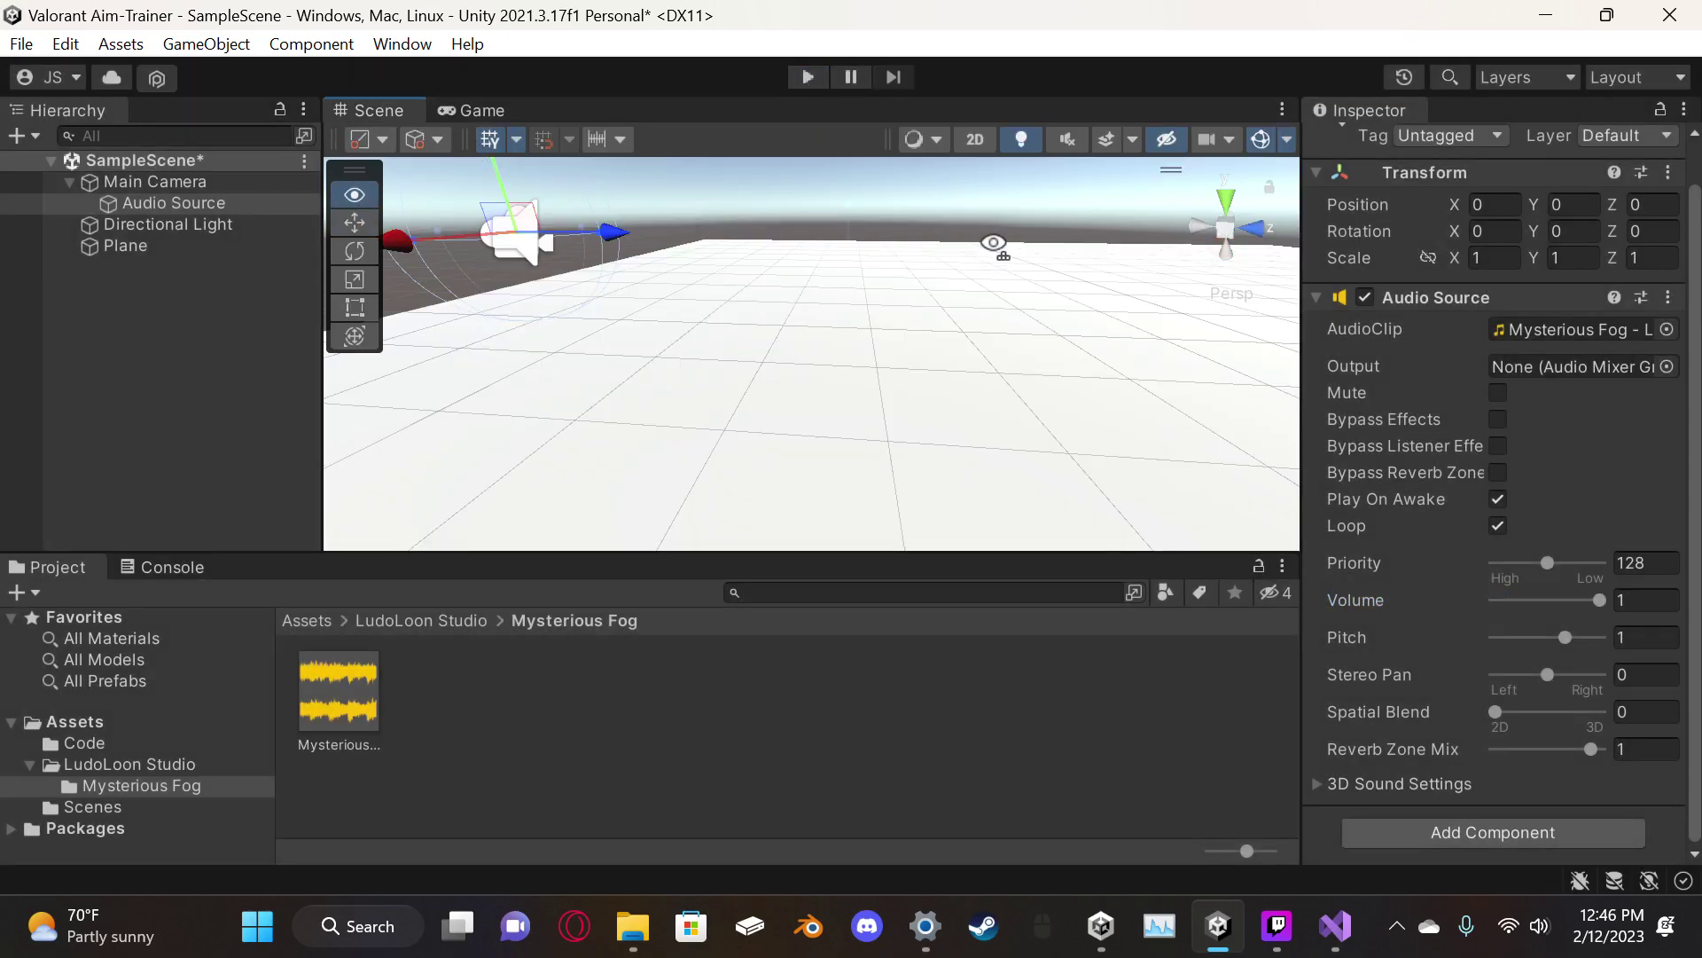
Lower the background music Audio Source volume to 0.01.
click(1053, 146)
right_drag(1020, 239, 976, 379)
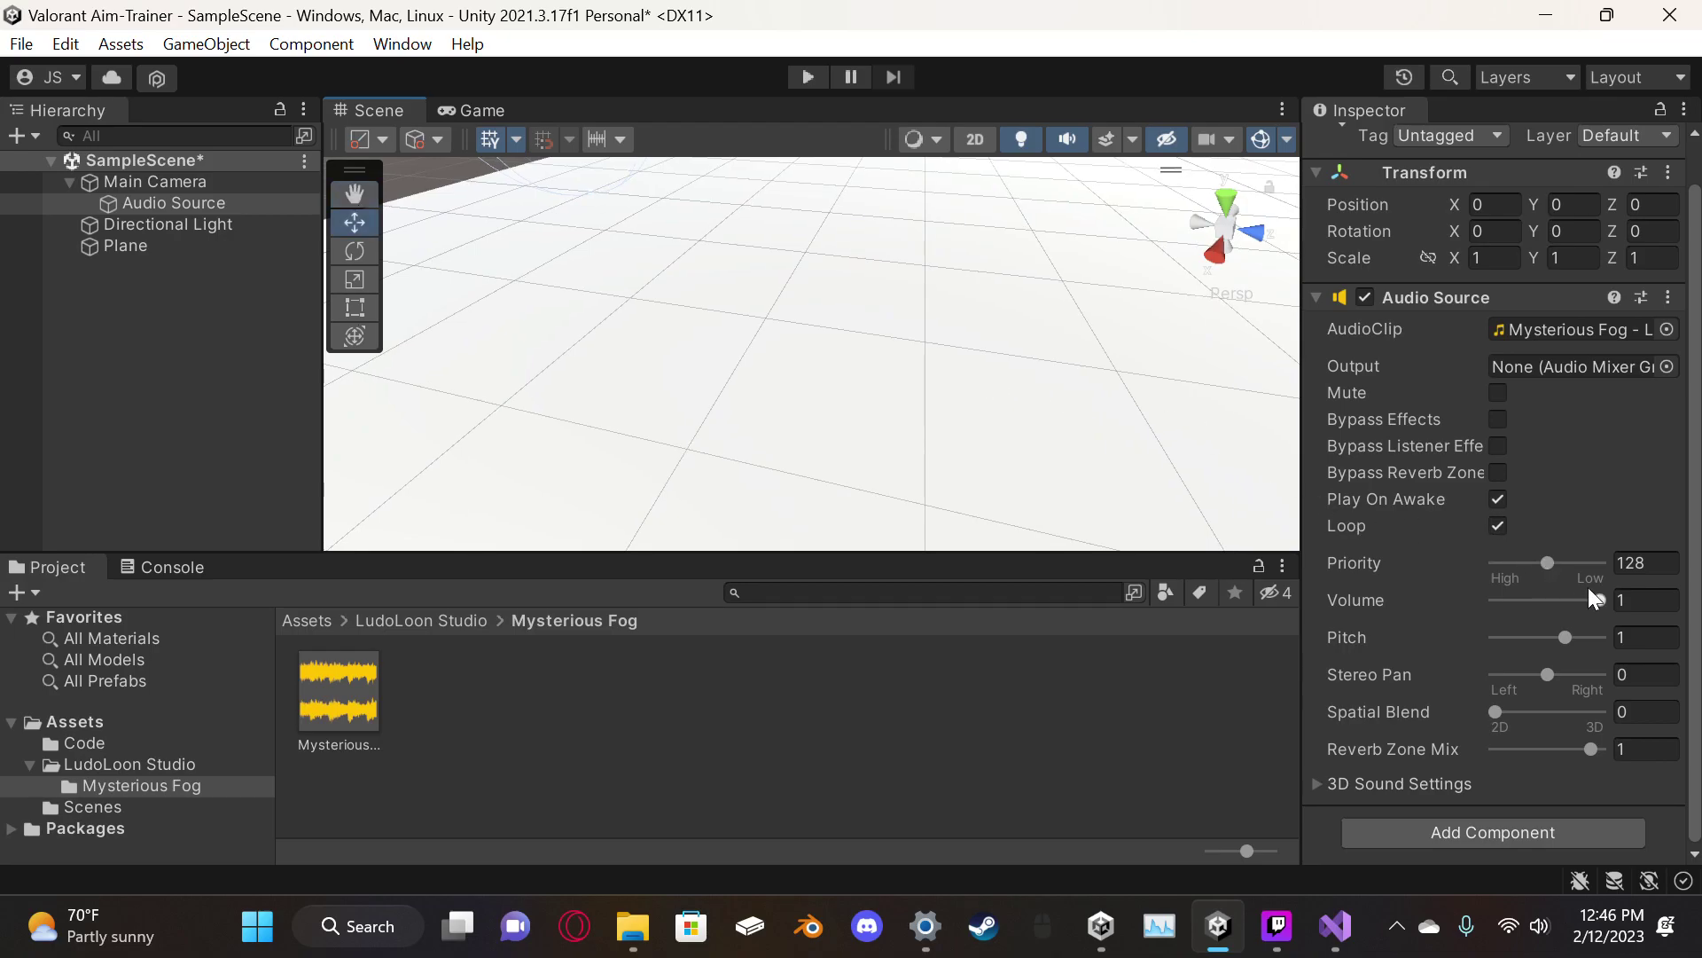
drag(1602, 601, 1496, 602)
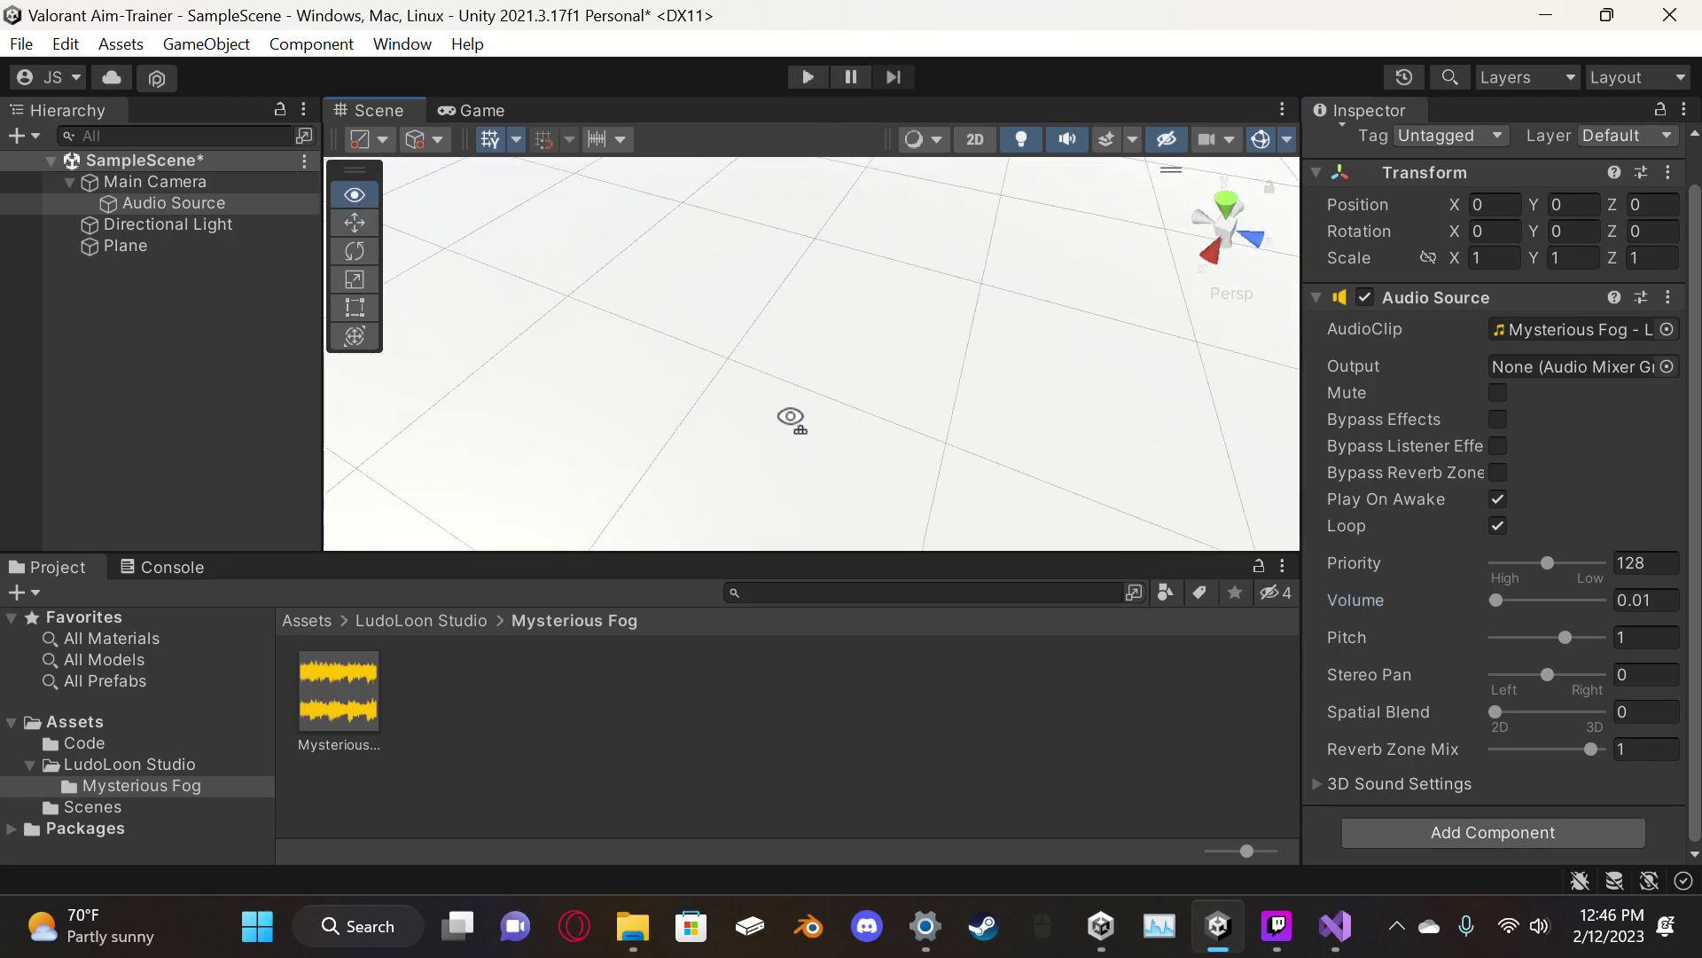
Orbit the Scene view around the plane, then bring Look.cs up in Visual Studio.
mouse_move(908, 293)
right_down()
mouse_move(803, 353)
mouse_move(1325, 218)
mouse_move(1076, 251)
right_up()
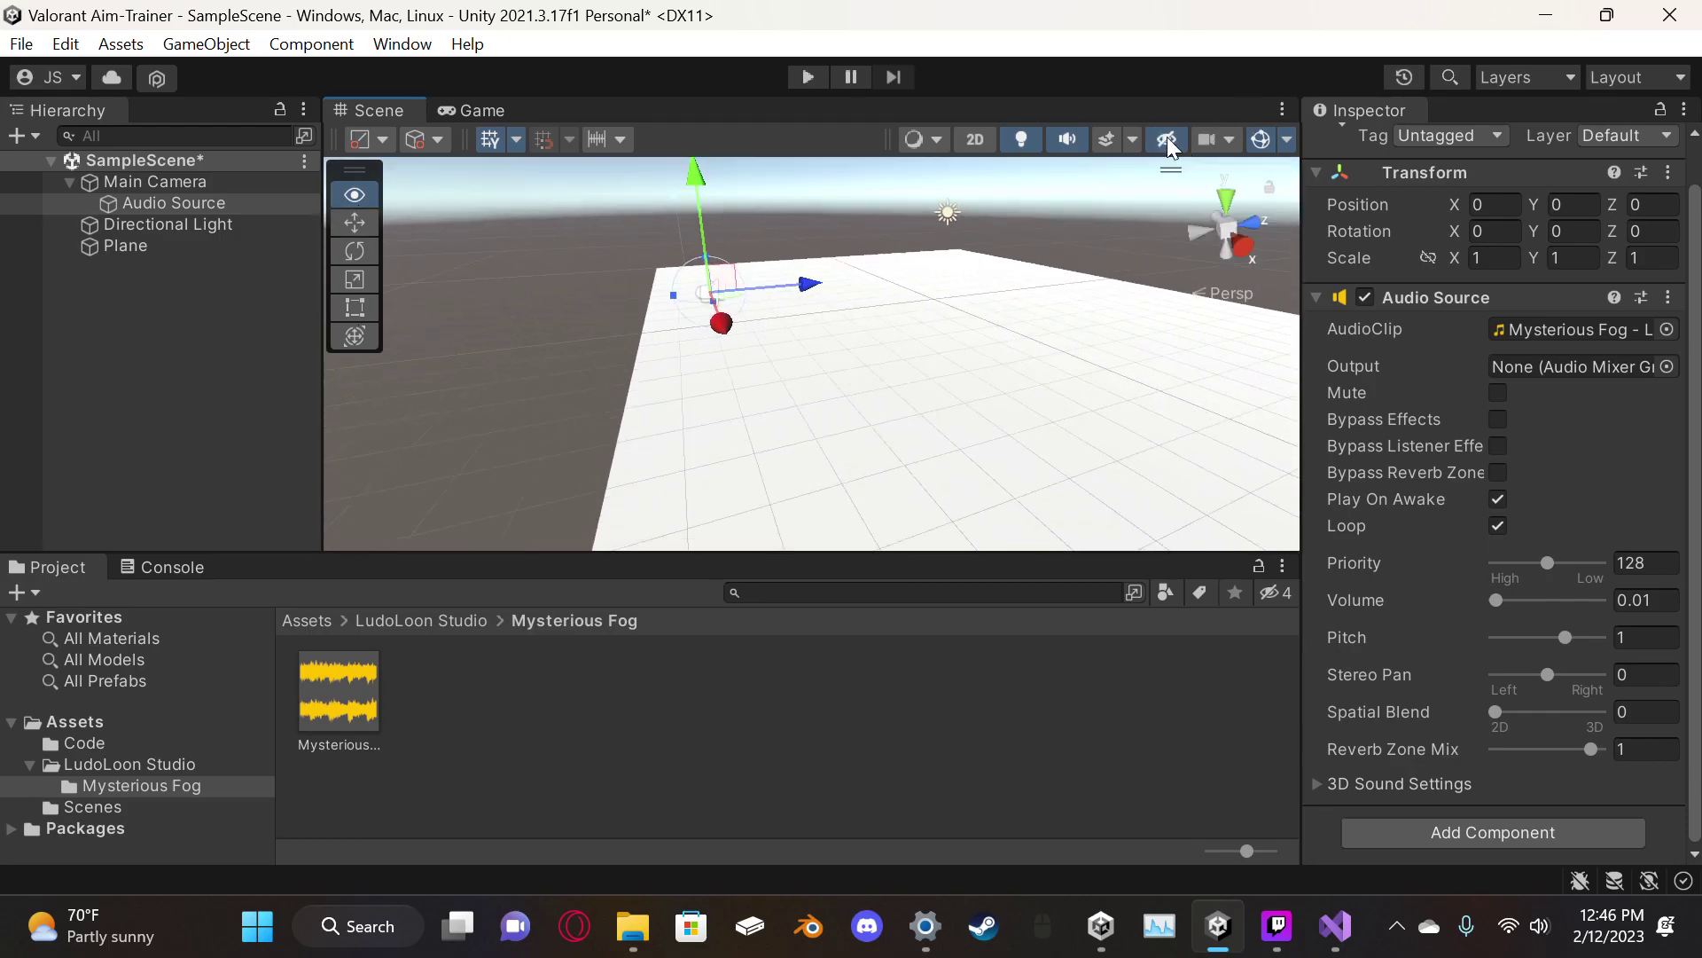
mouse_move(1076, 251)
right_down()
mouse_move(984, 182)
mouse_move(1089, 433)
mouse_move(1068, 456)
right_up()
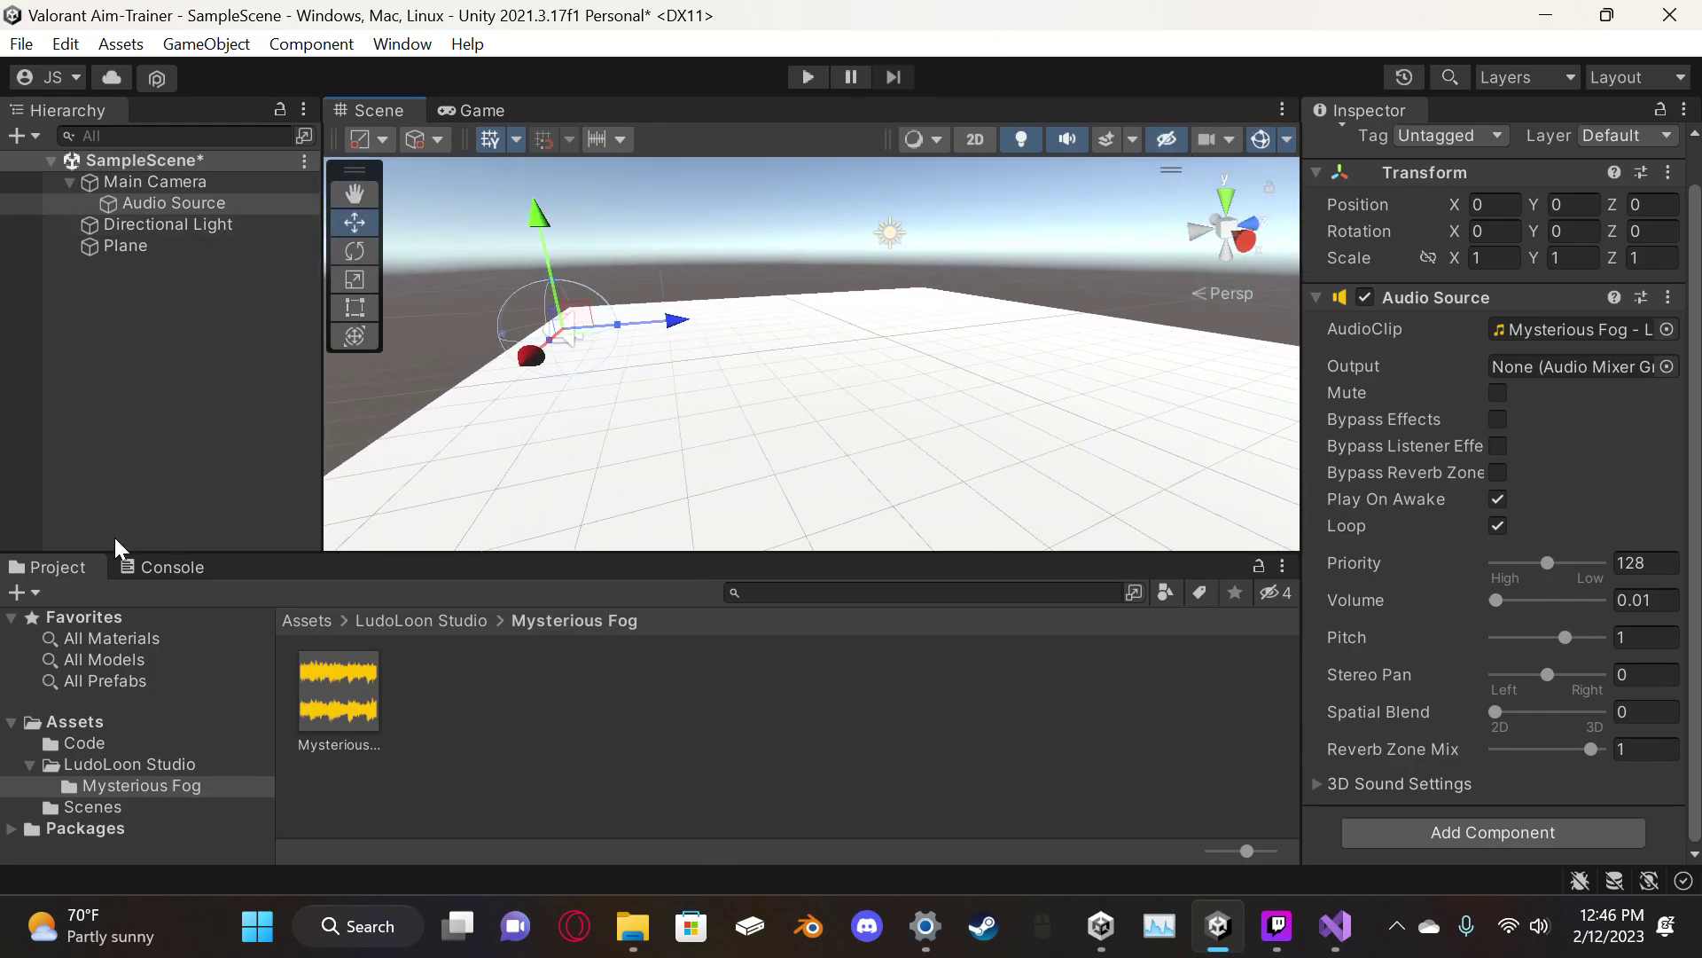
click(1321, 934)
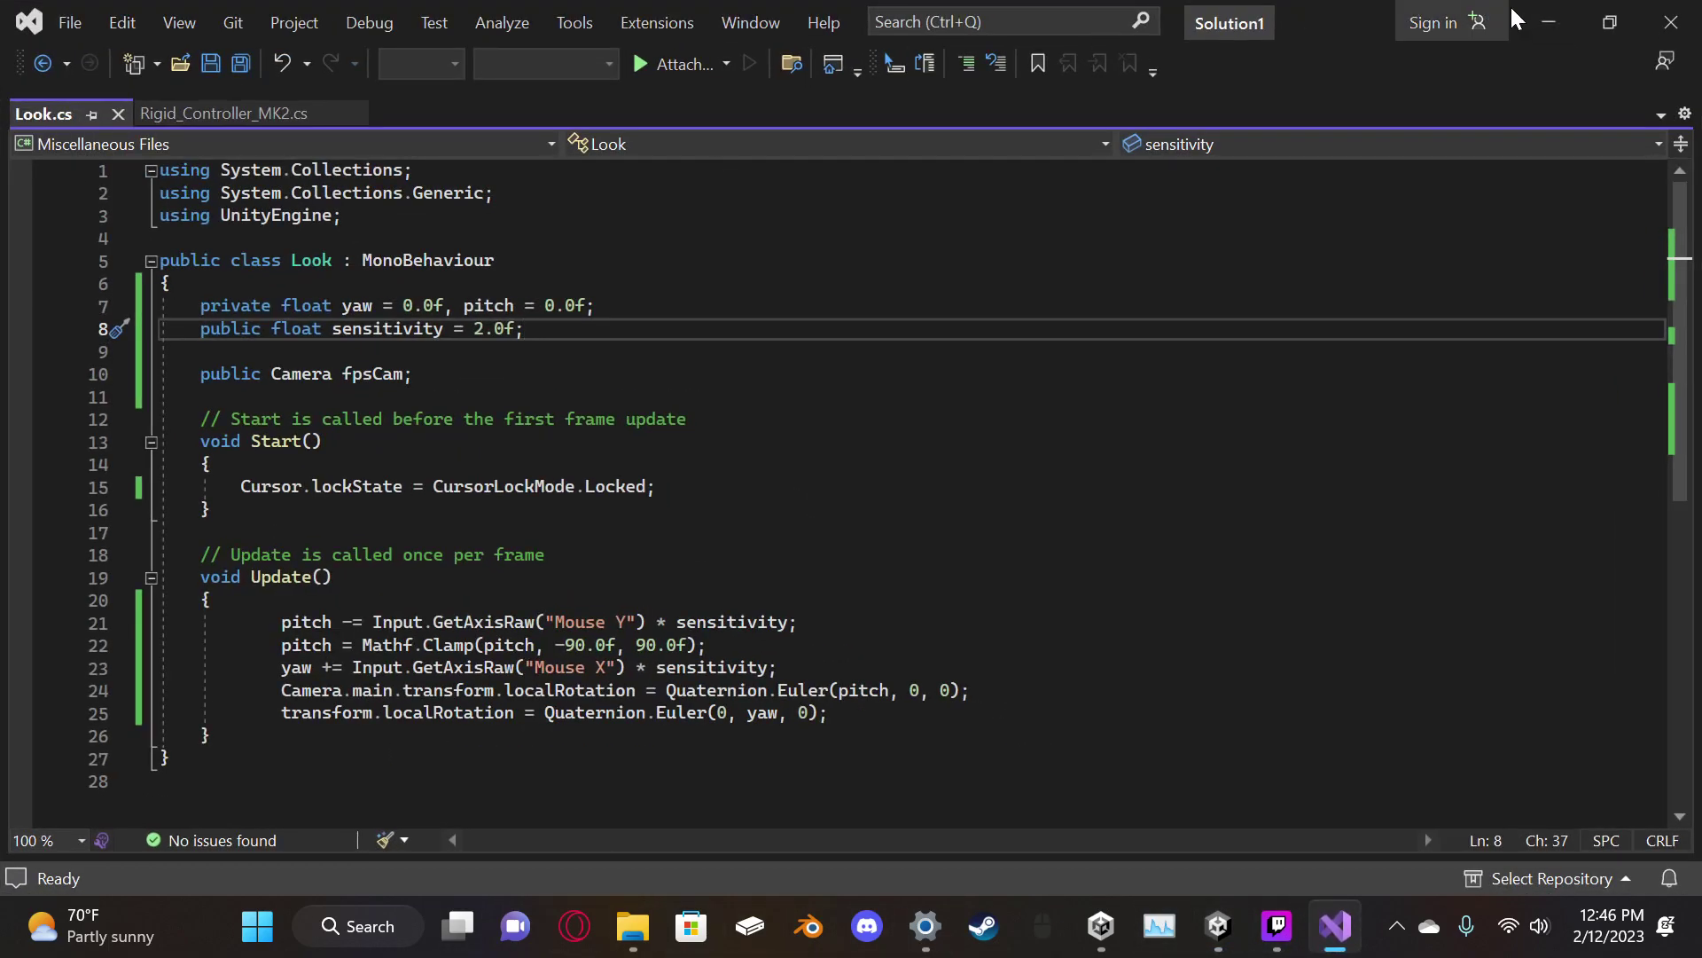
Set the Unity music volume to 0.03, then switch to the Twitch Studio stream window.
click(1548, 27)
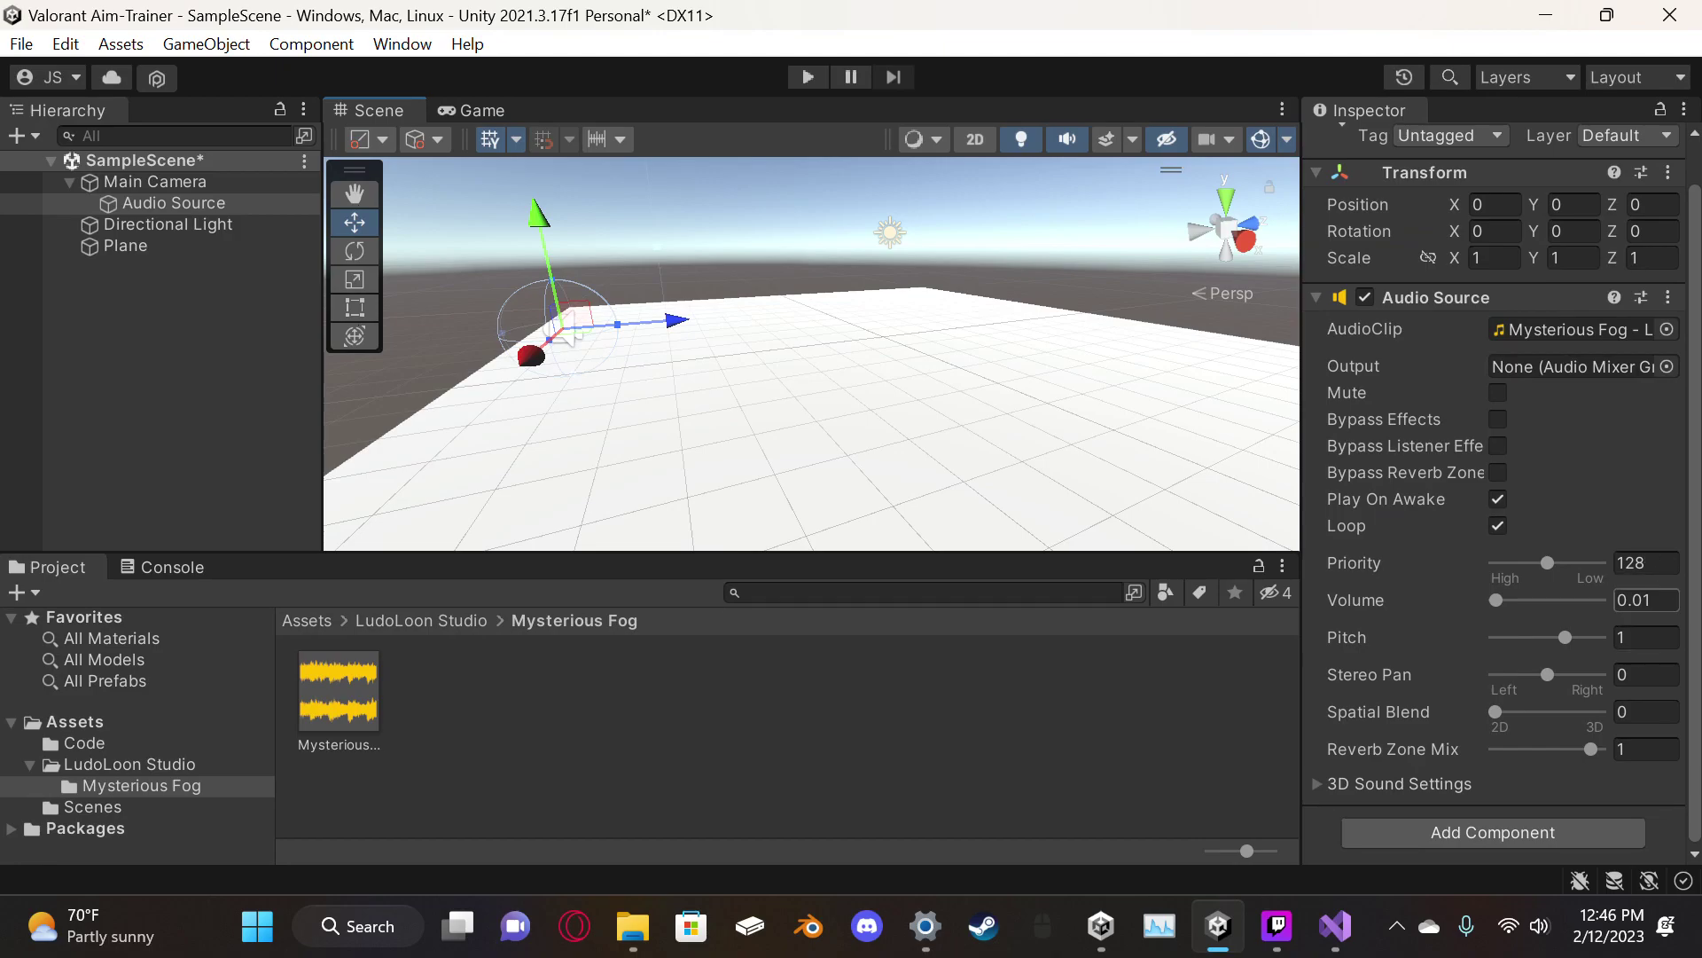
text(.)
text(0)
text(3)
key(Return)
click(1336, 926)
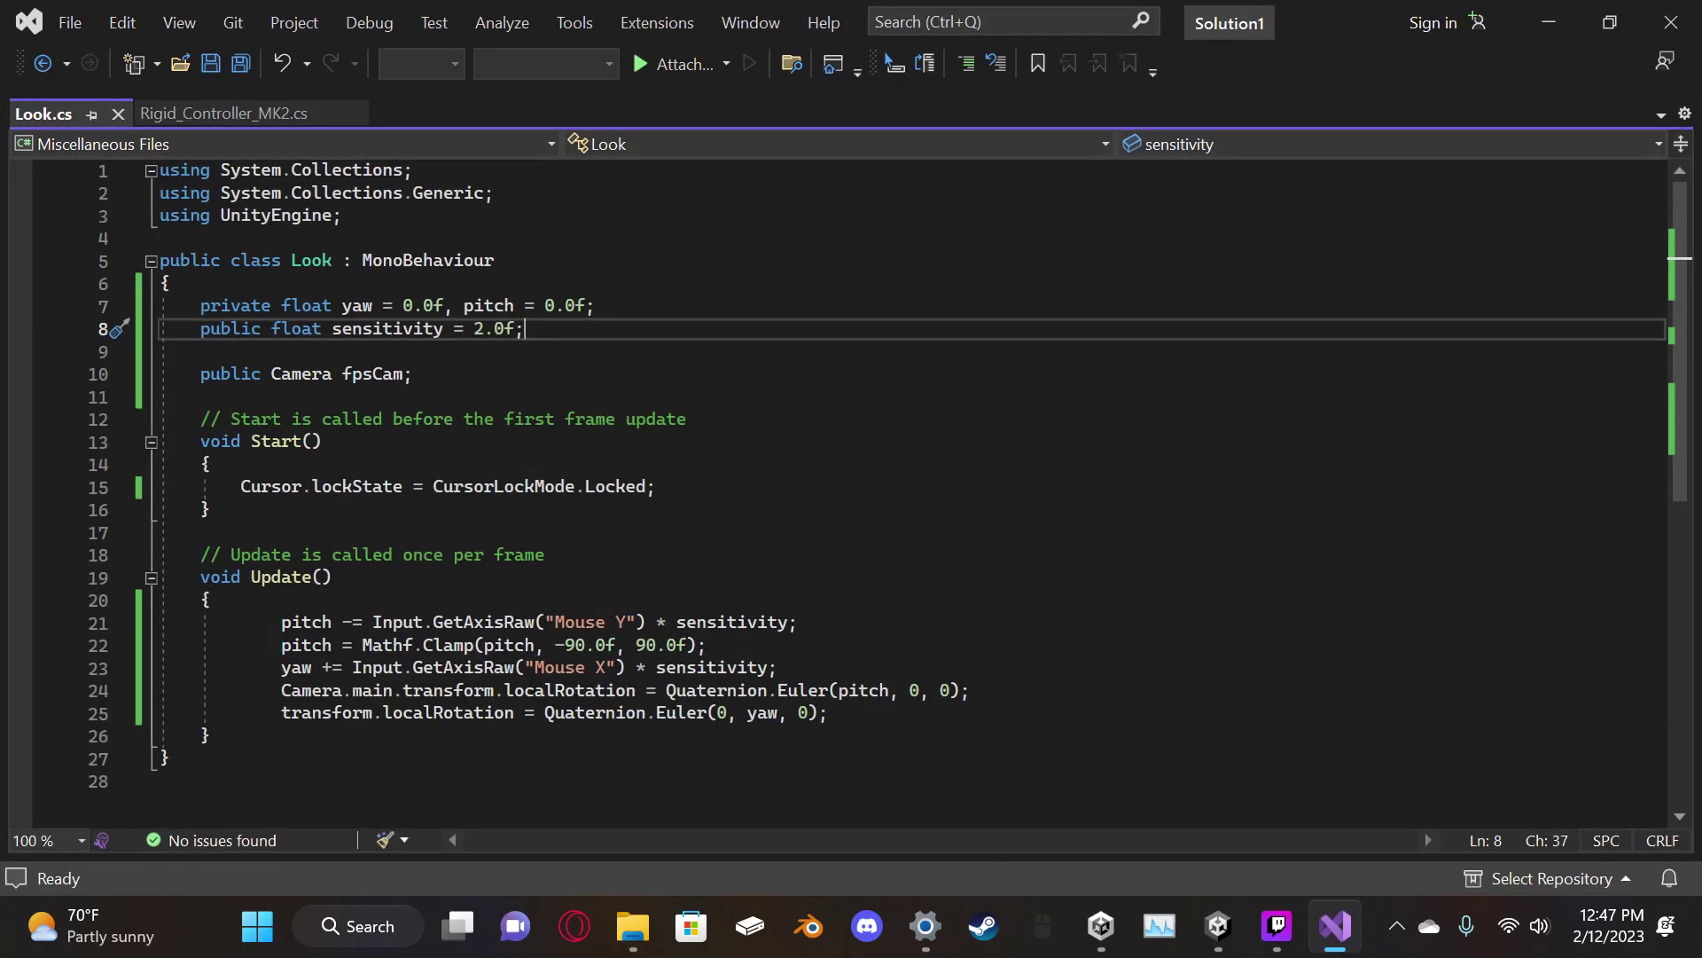
click(1291, 952)
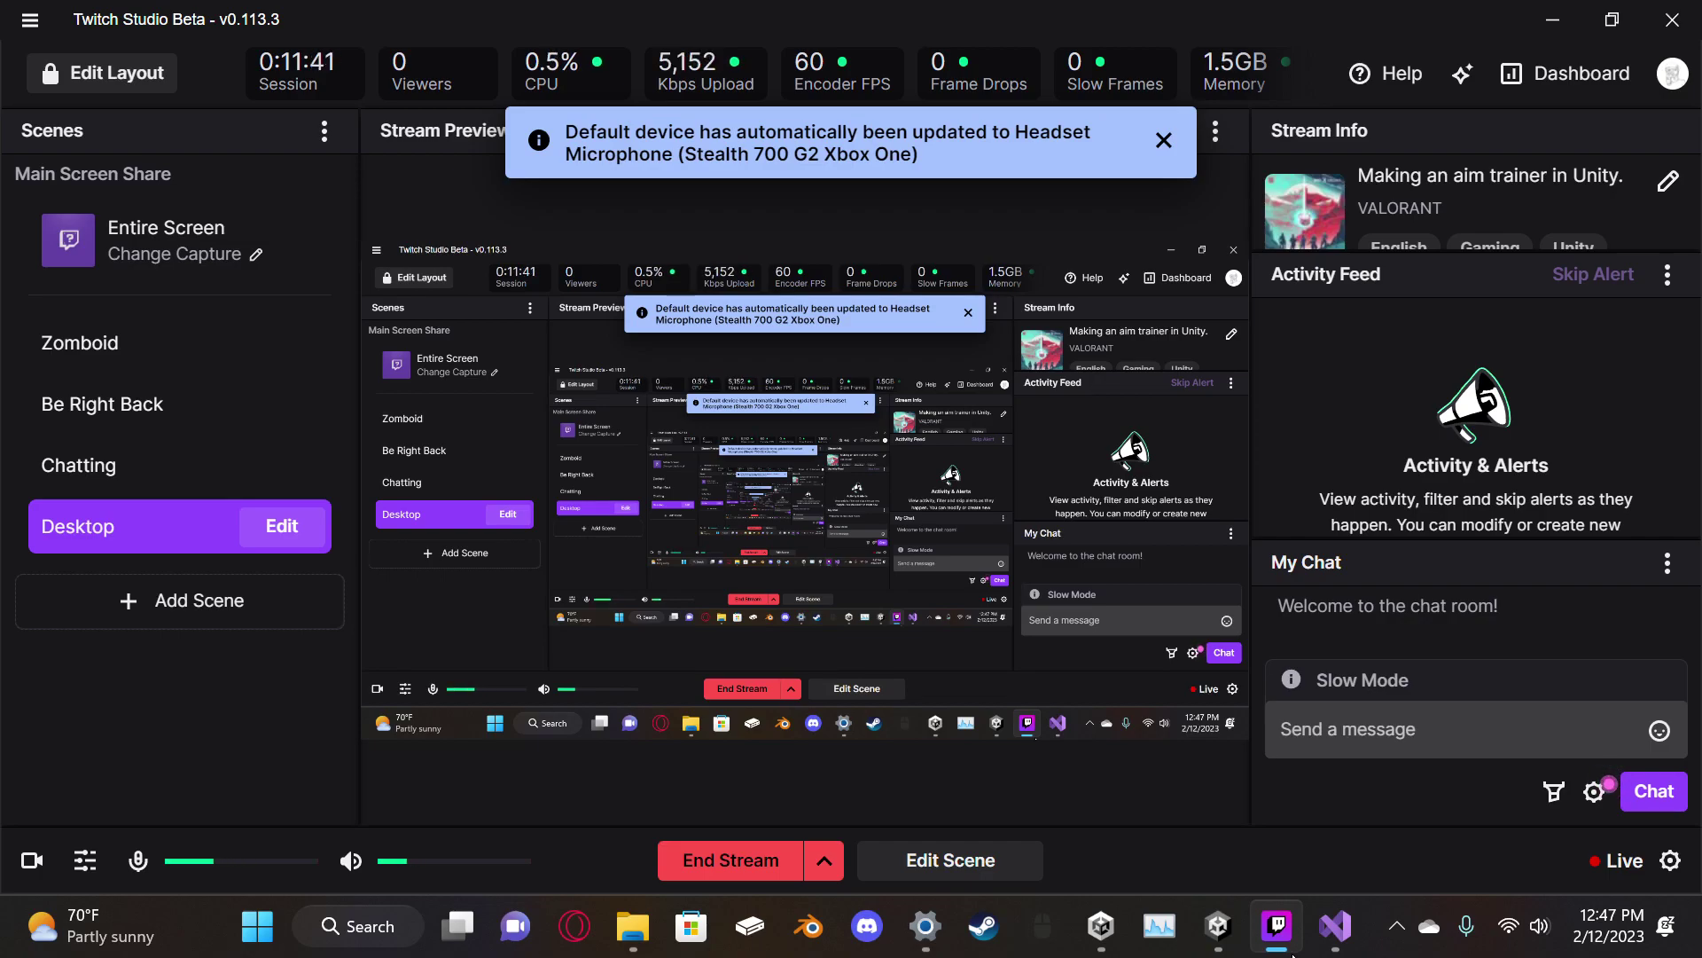
Switch from Twitch Studio back to Look.cs in Visual Studio.
click(1292, 955)
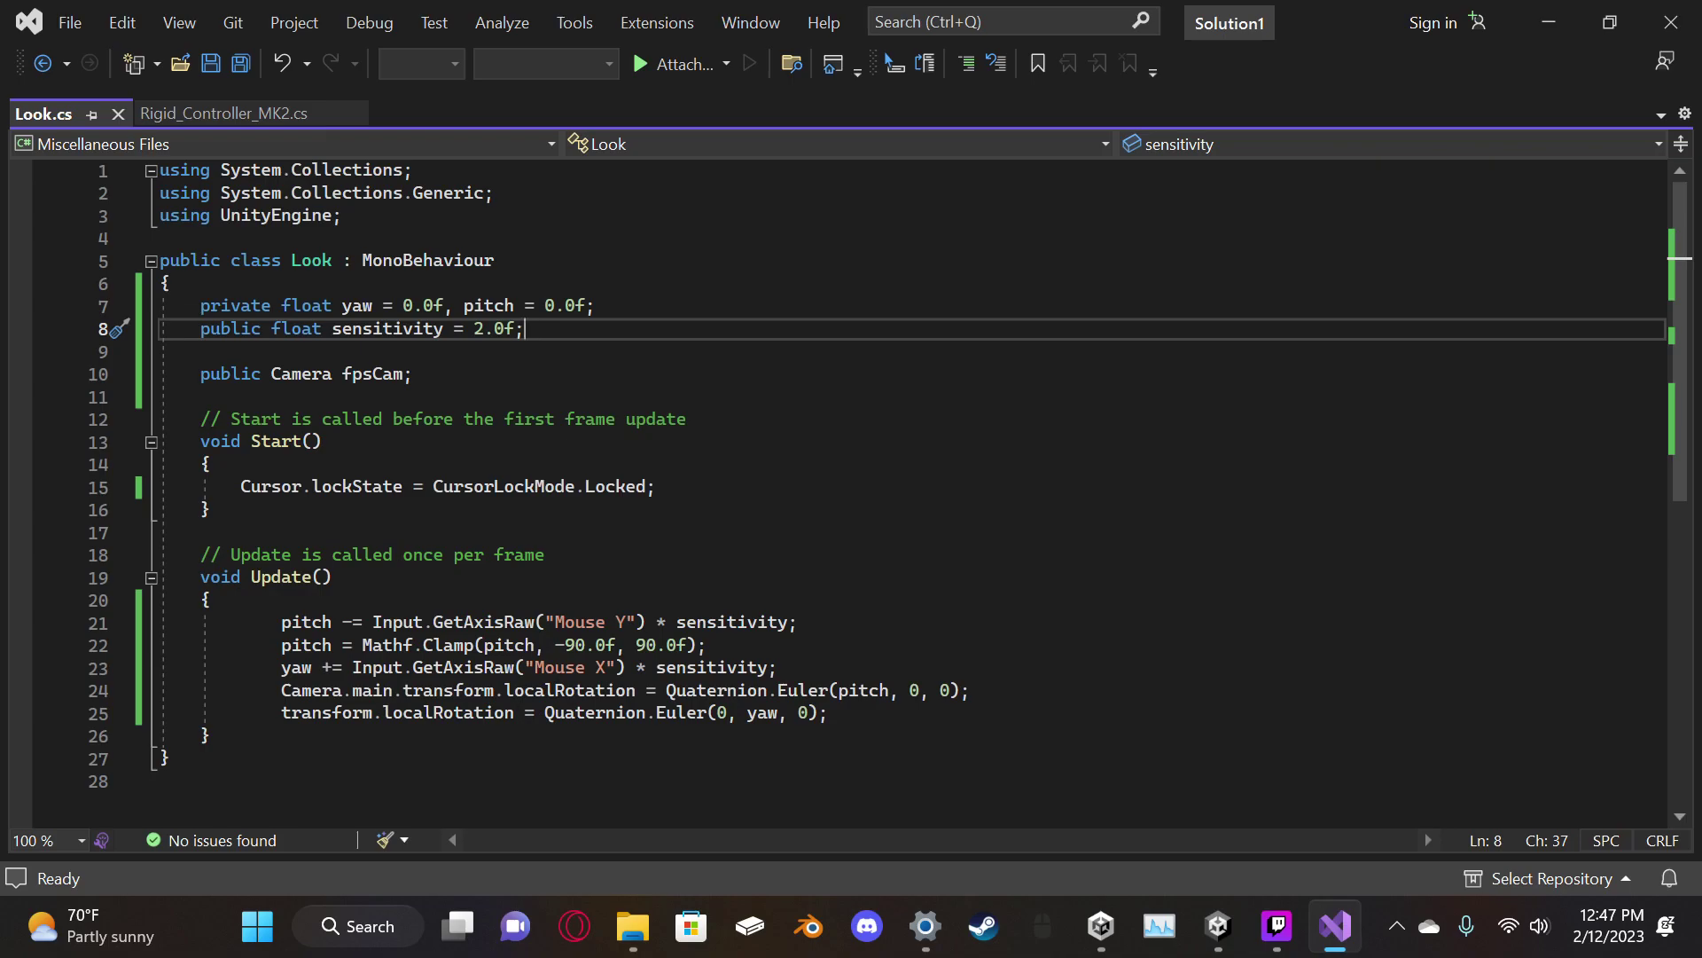
Change line 25 to use Camera.main.transform and save Look.cs.
click(281, 713)
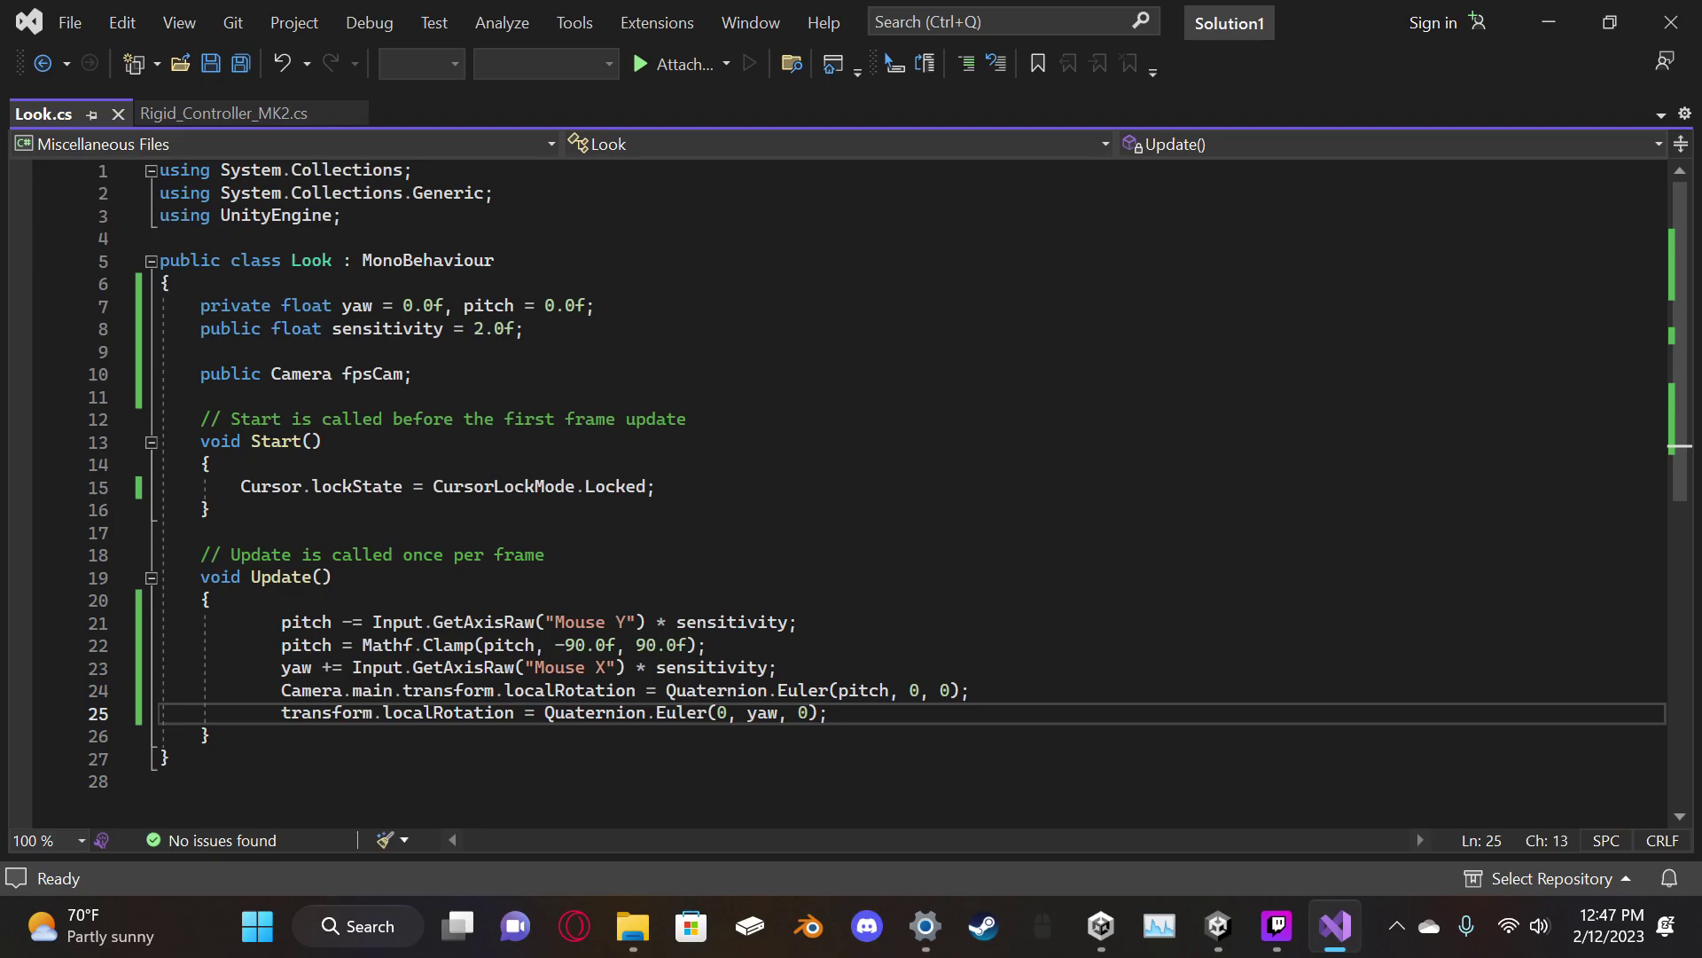
text(C)
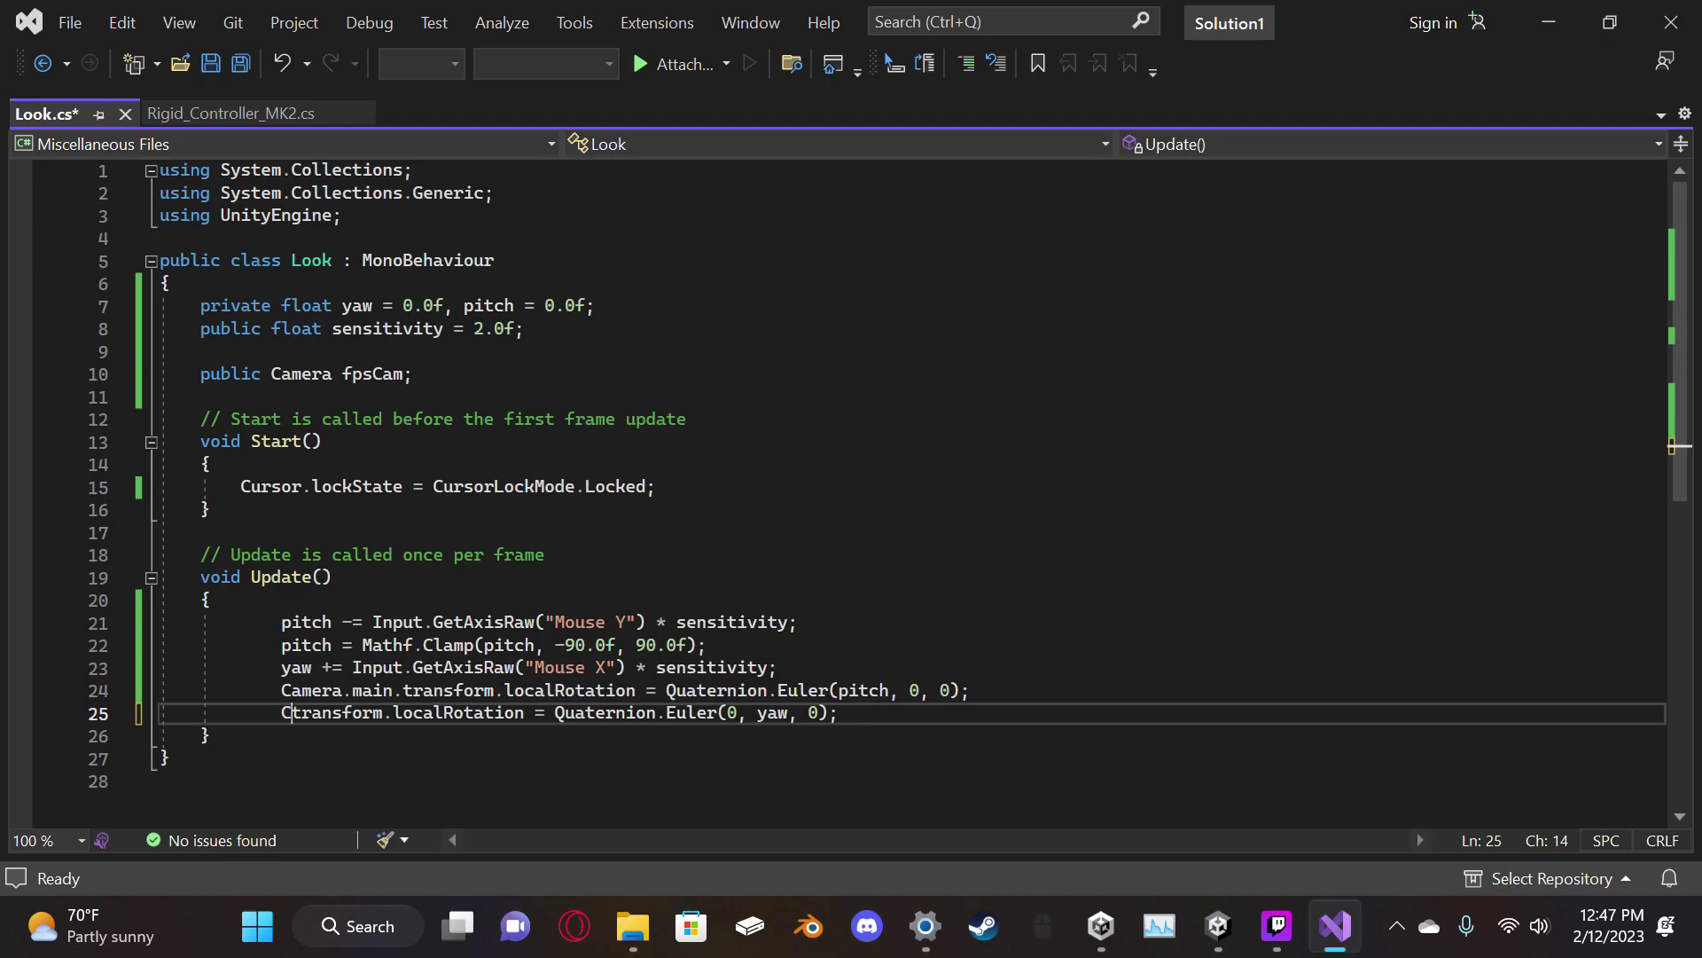
text(amer)
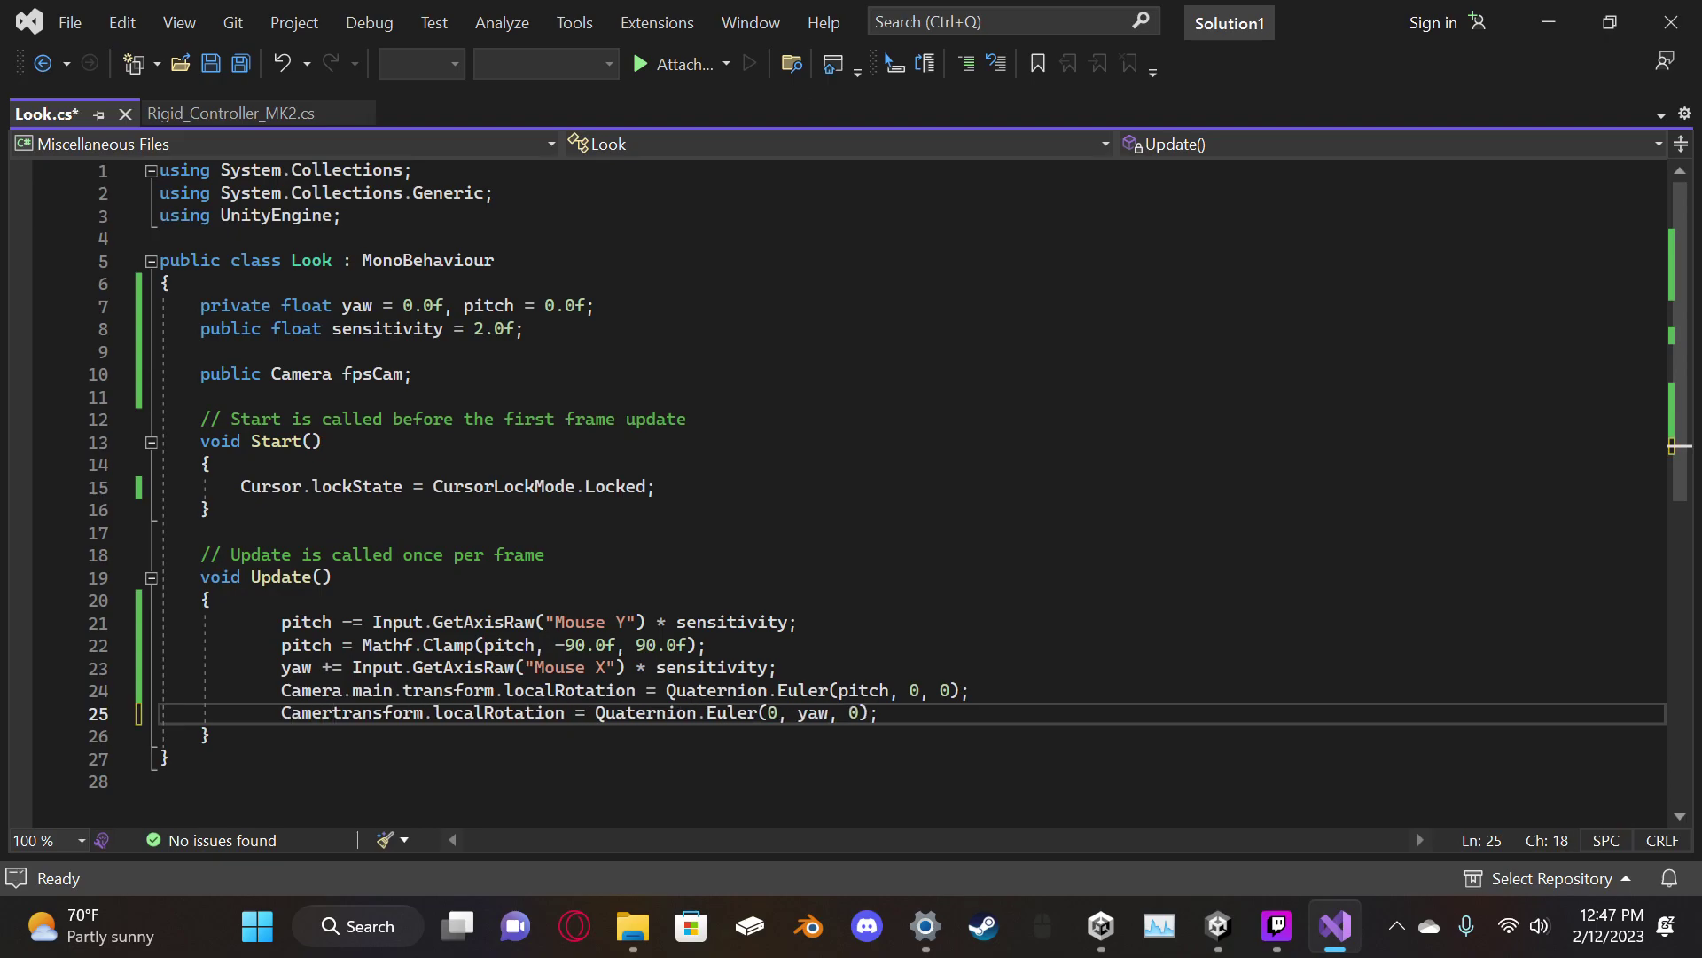
text(a.)
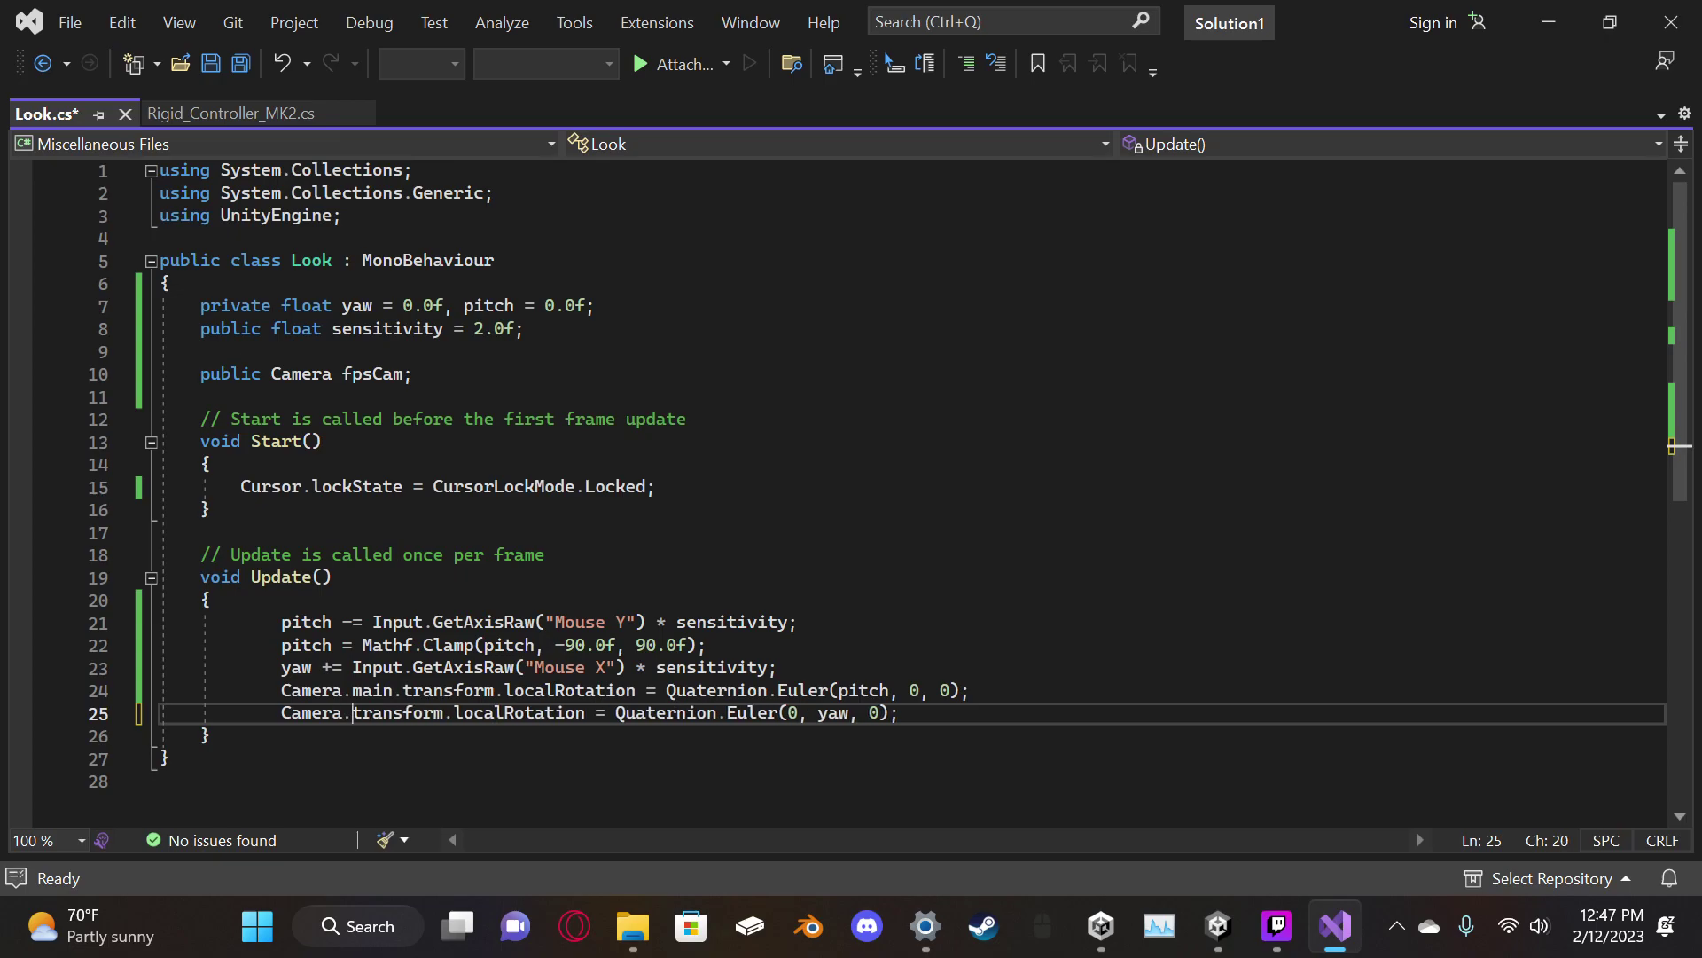
text(main)
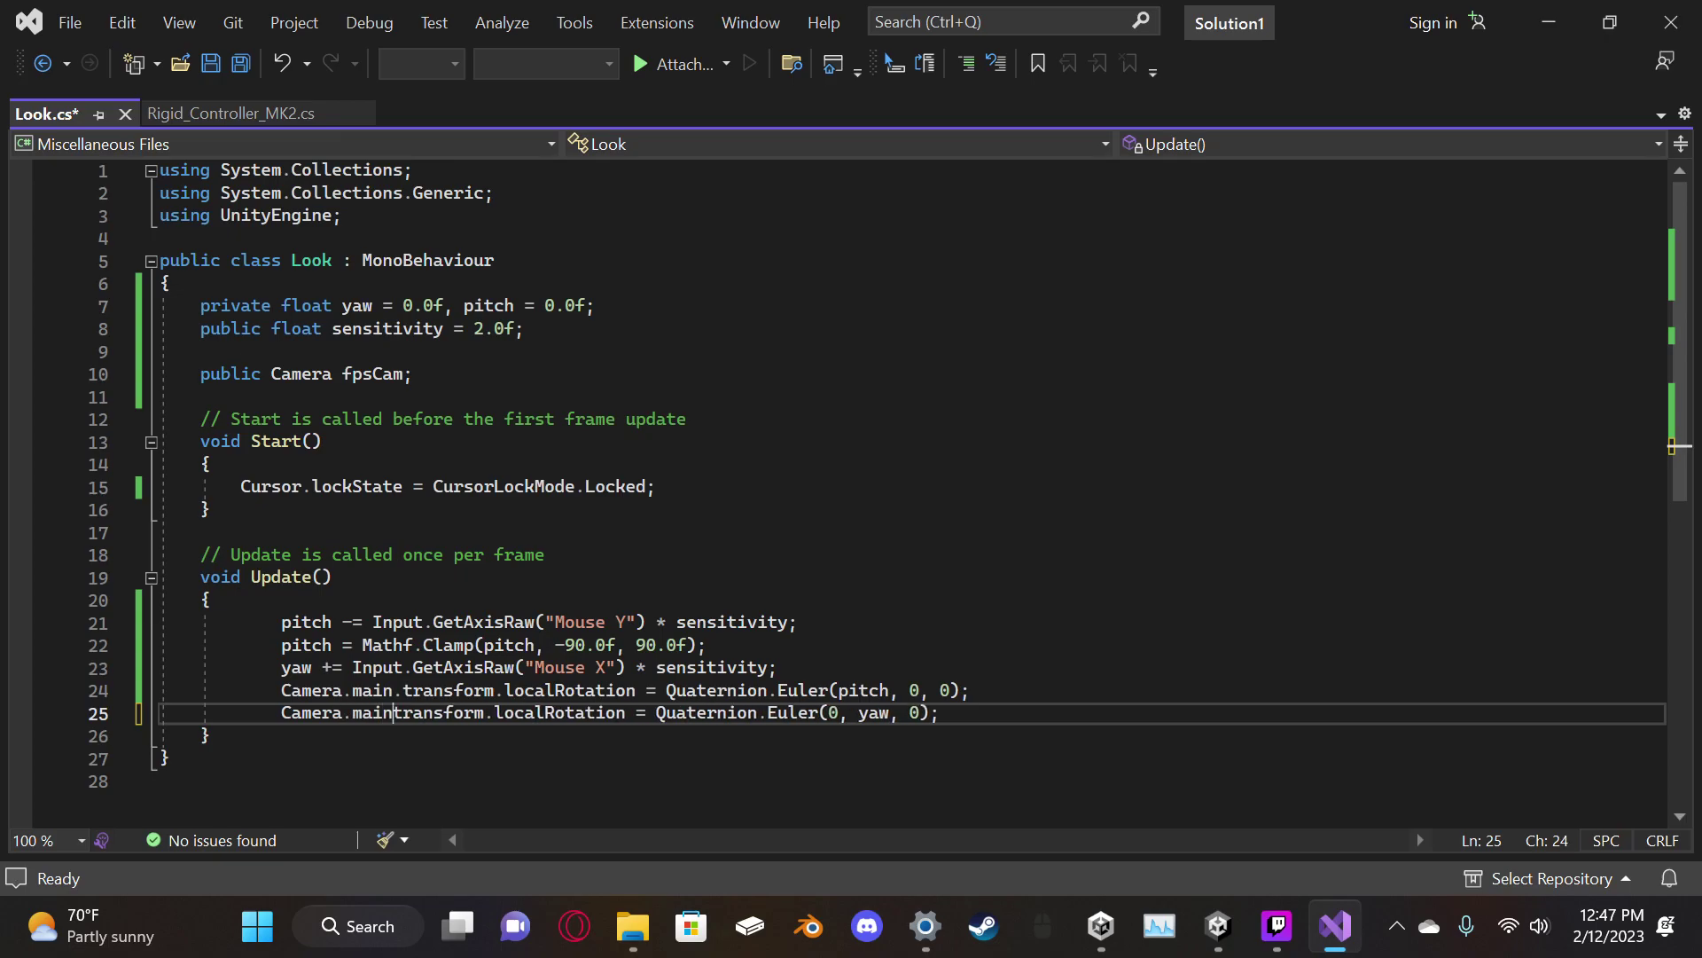
text(,)
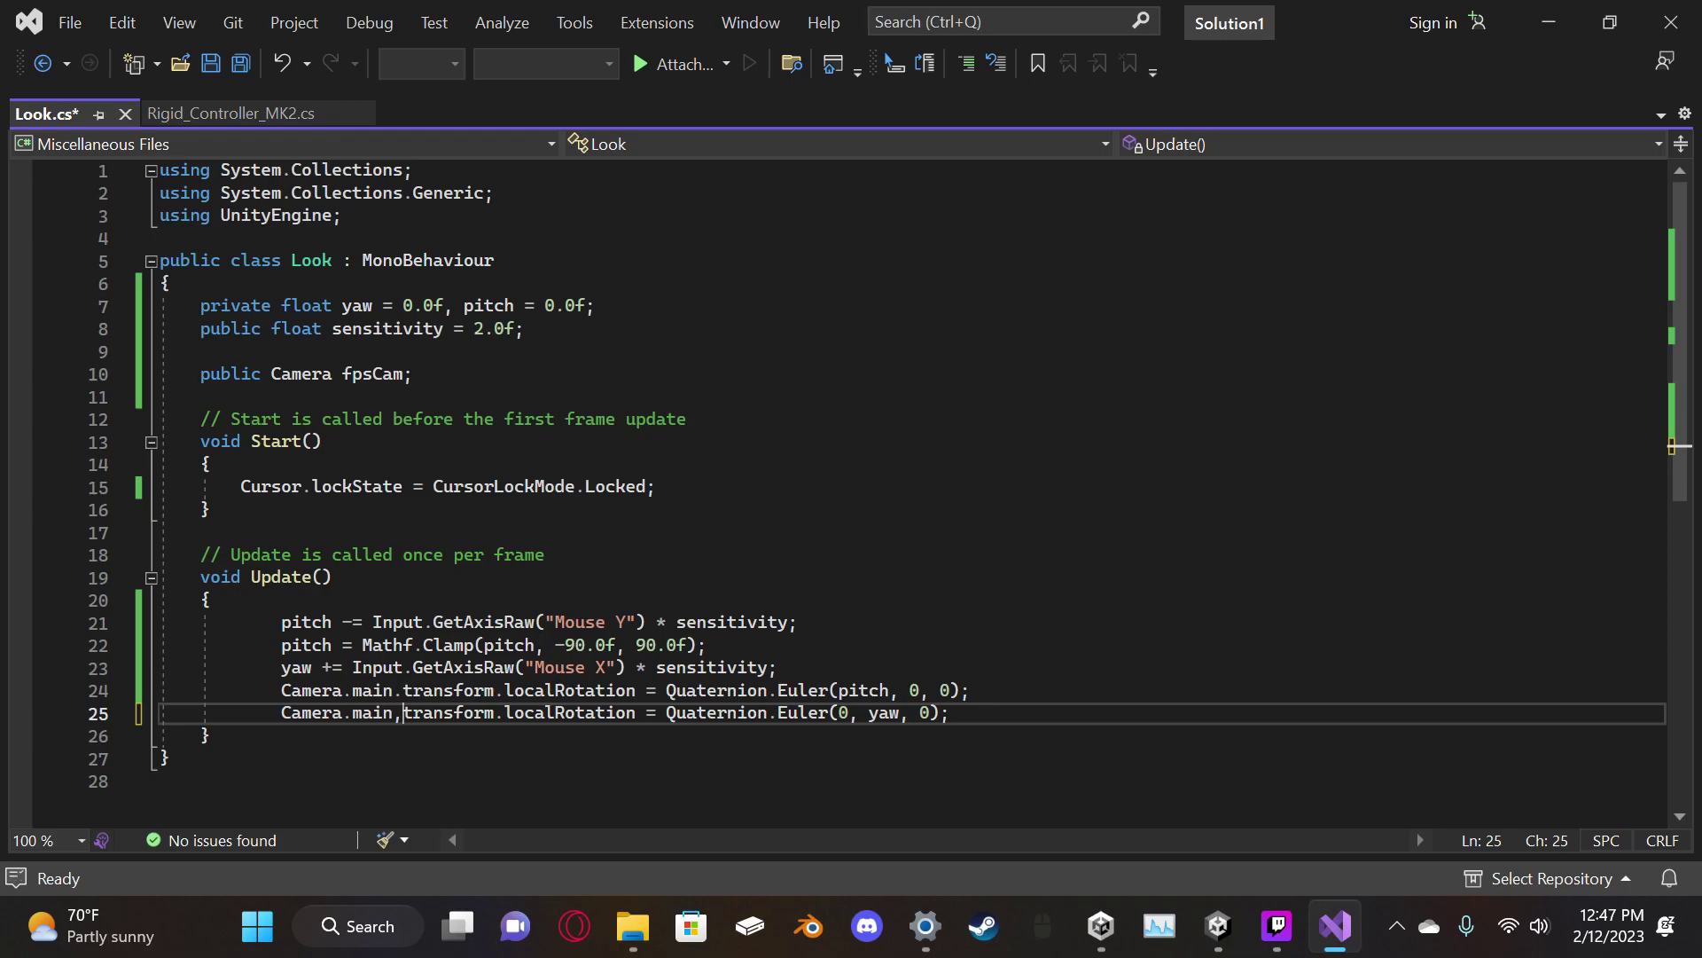
key(BackSpace)
text(.)
key(ctrl+s)
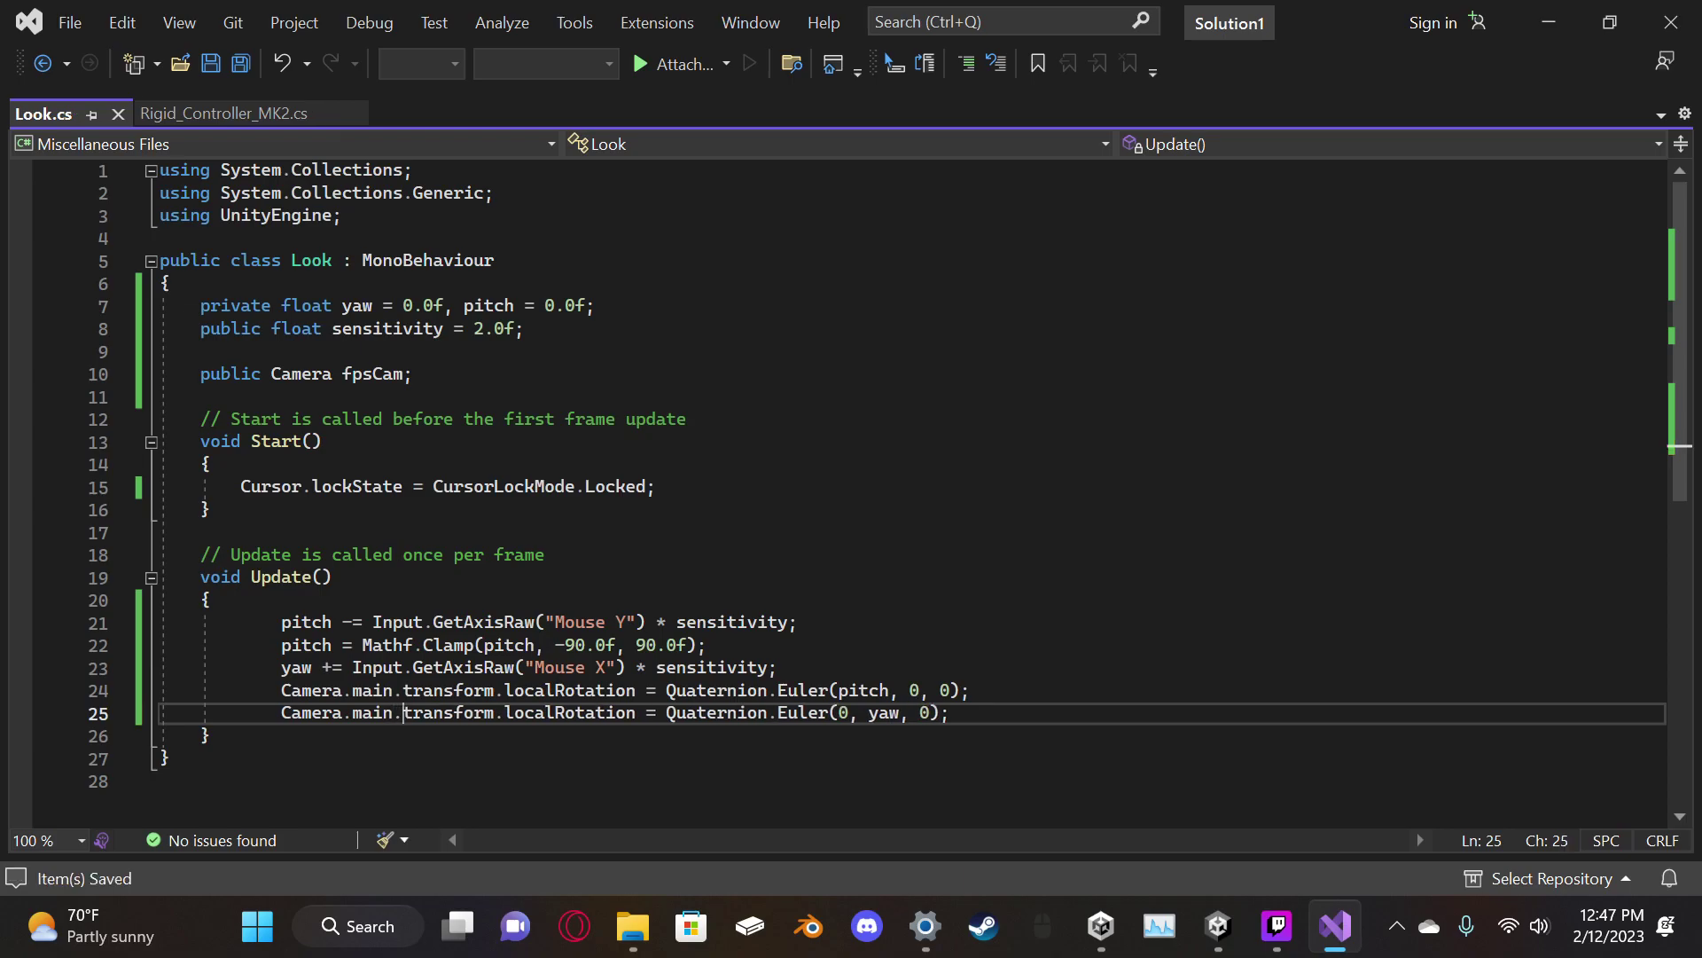
Delete the unused public Camera fpsCam field and save again.
drag(414, 373, 530, 329)
key(Delete)
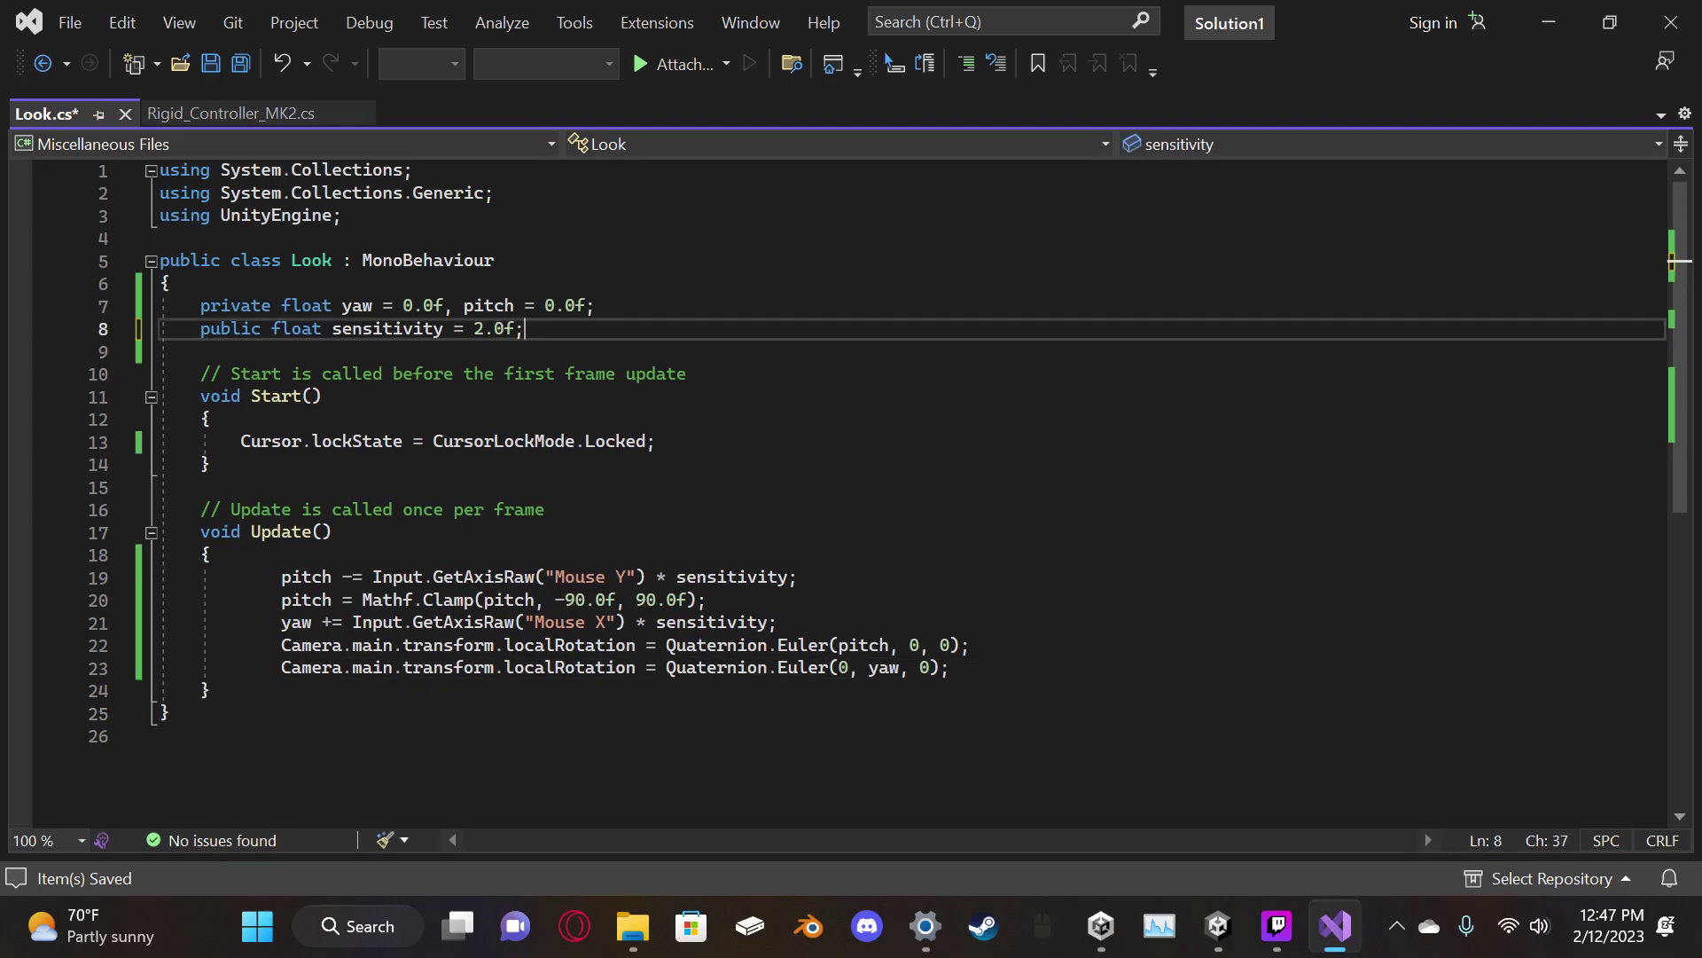
key(ctrl+s)
Play-test the mouse look in the Game view with the Console showing, then return to Look.cs.
click(1549, 21)
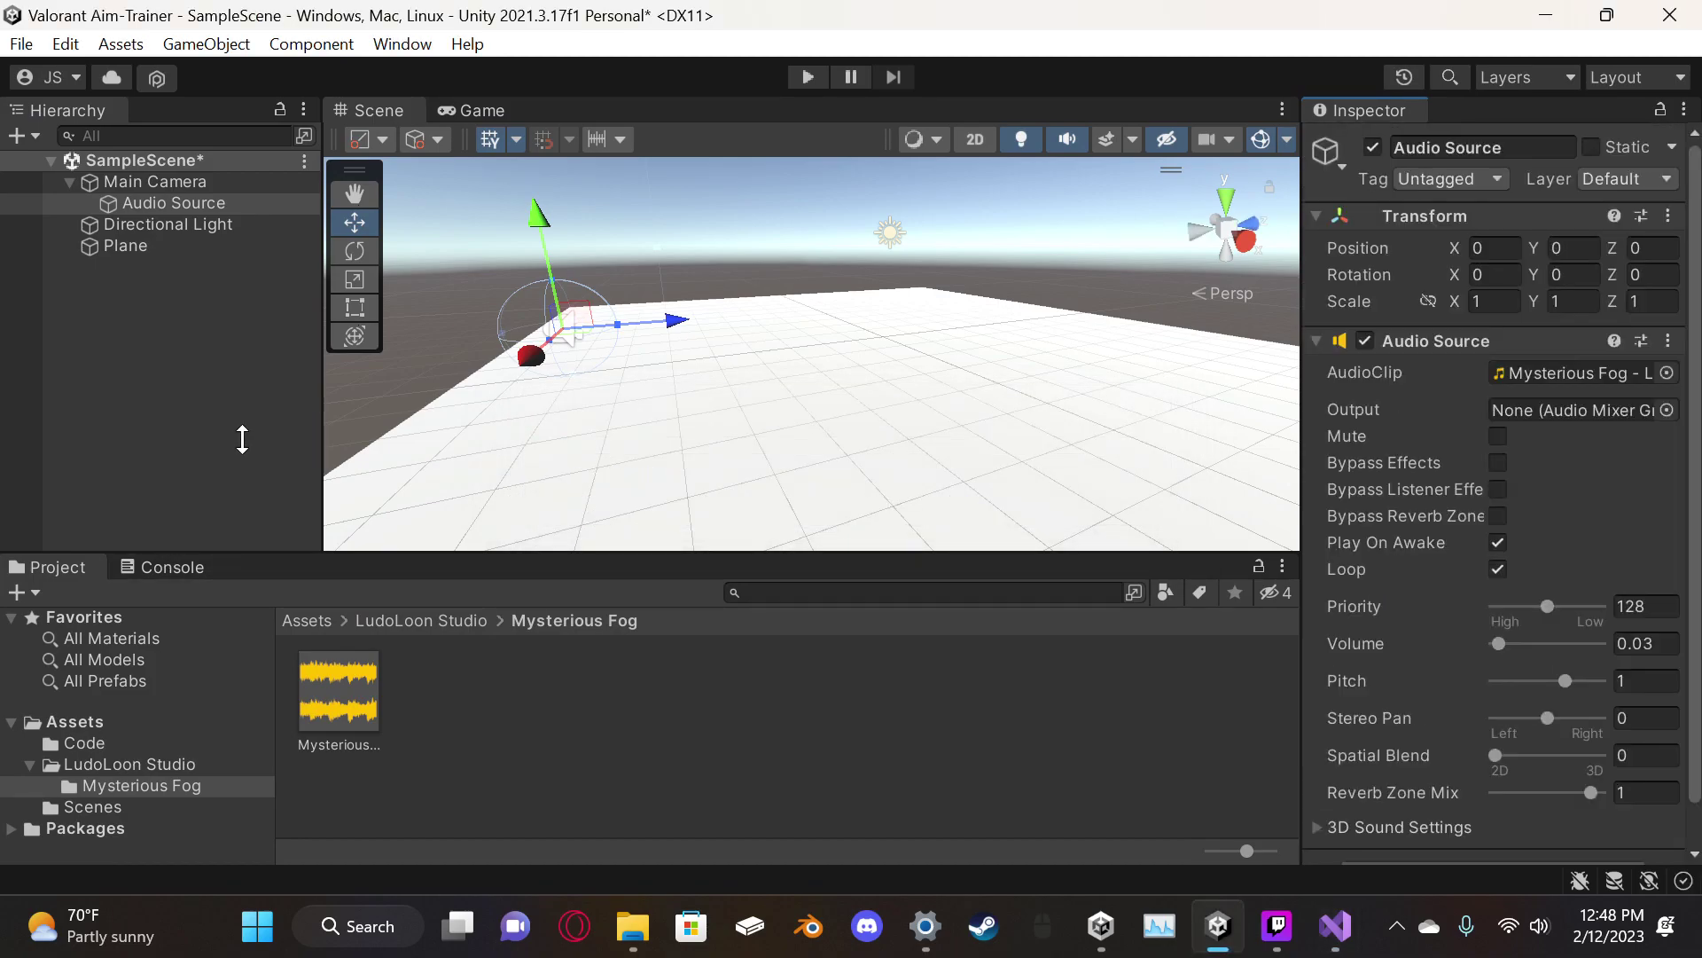
click(155, 567)
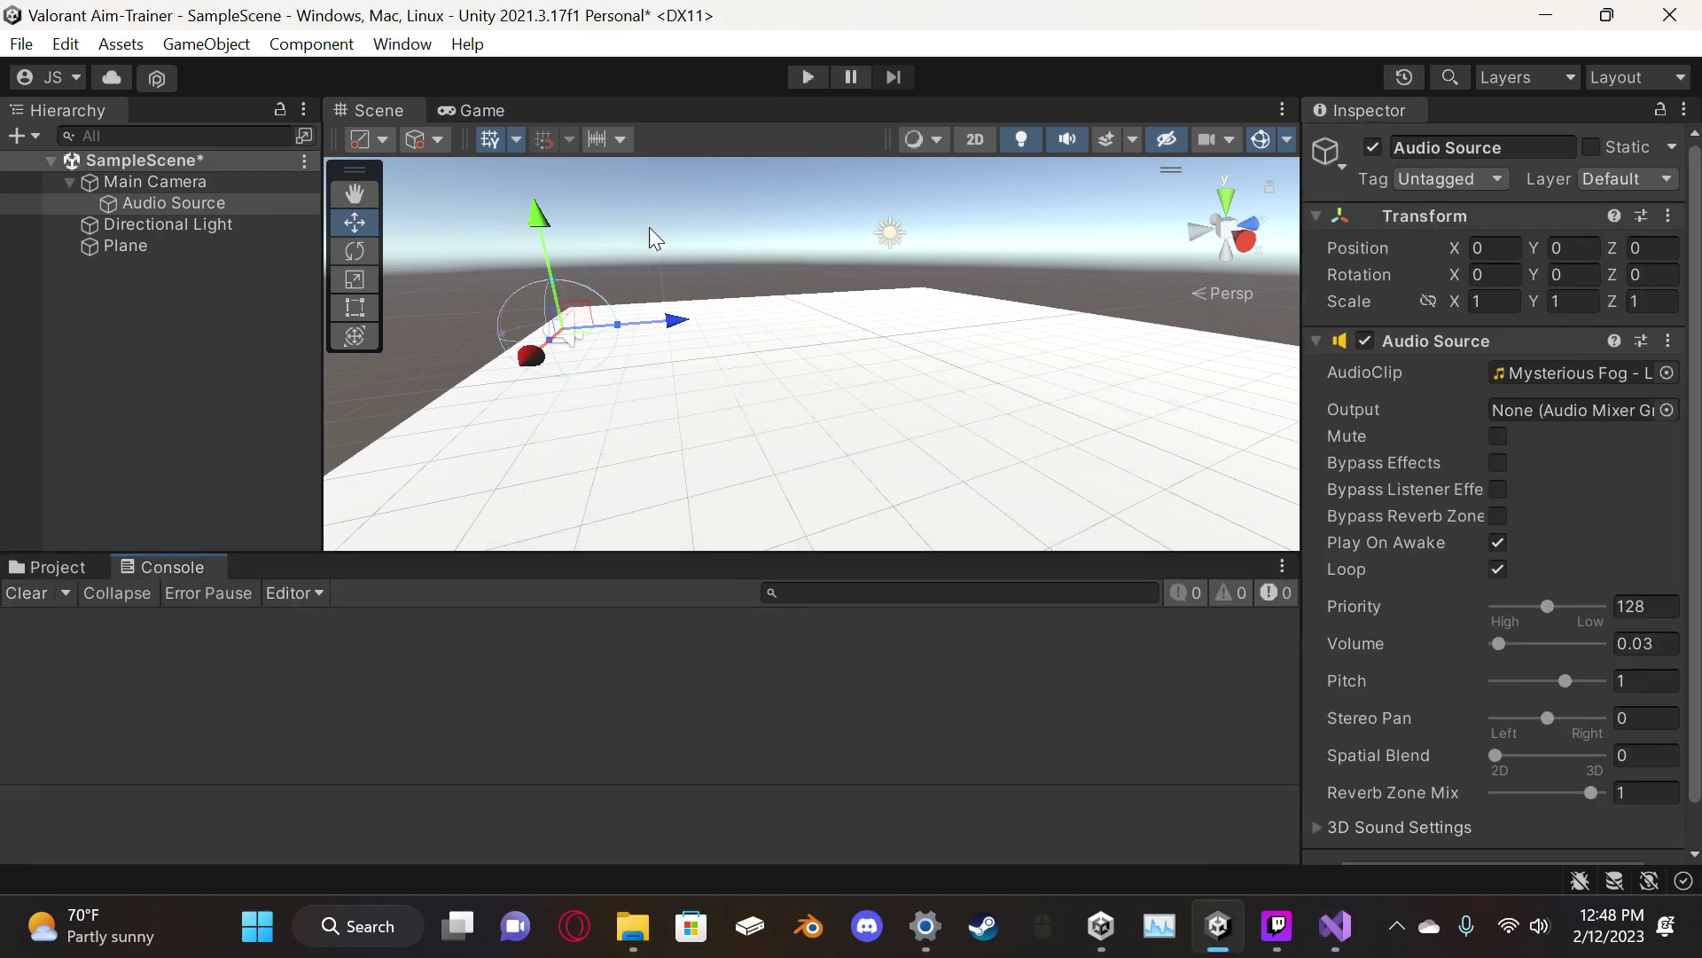
click(808, 77)
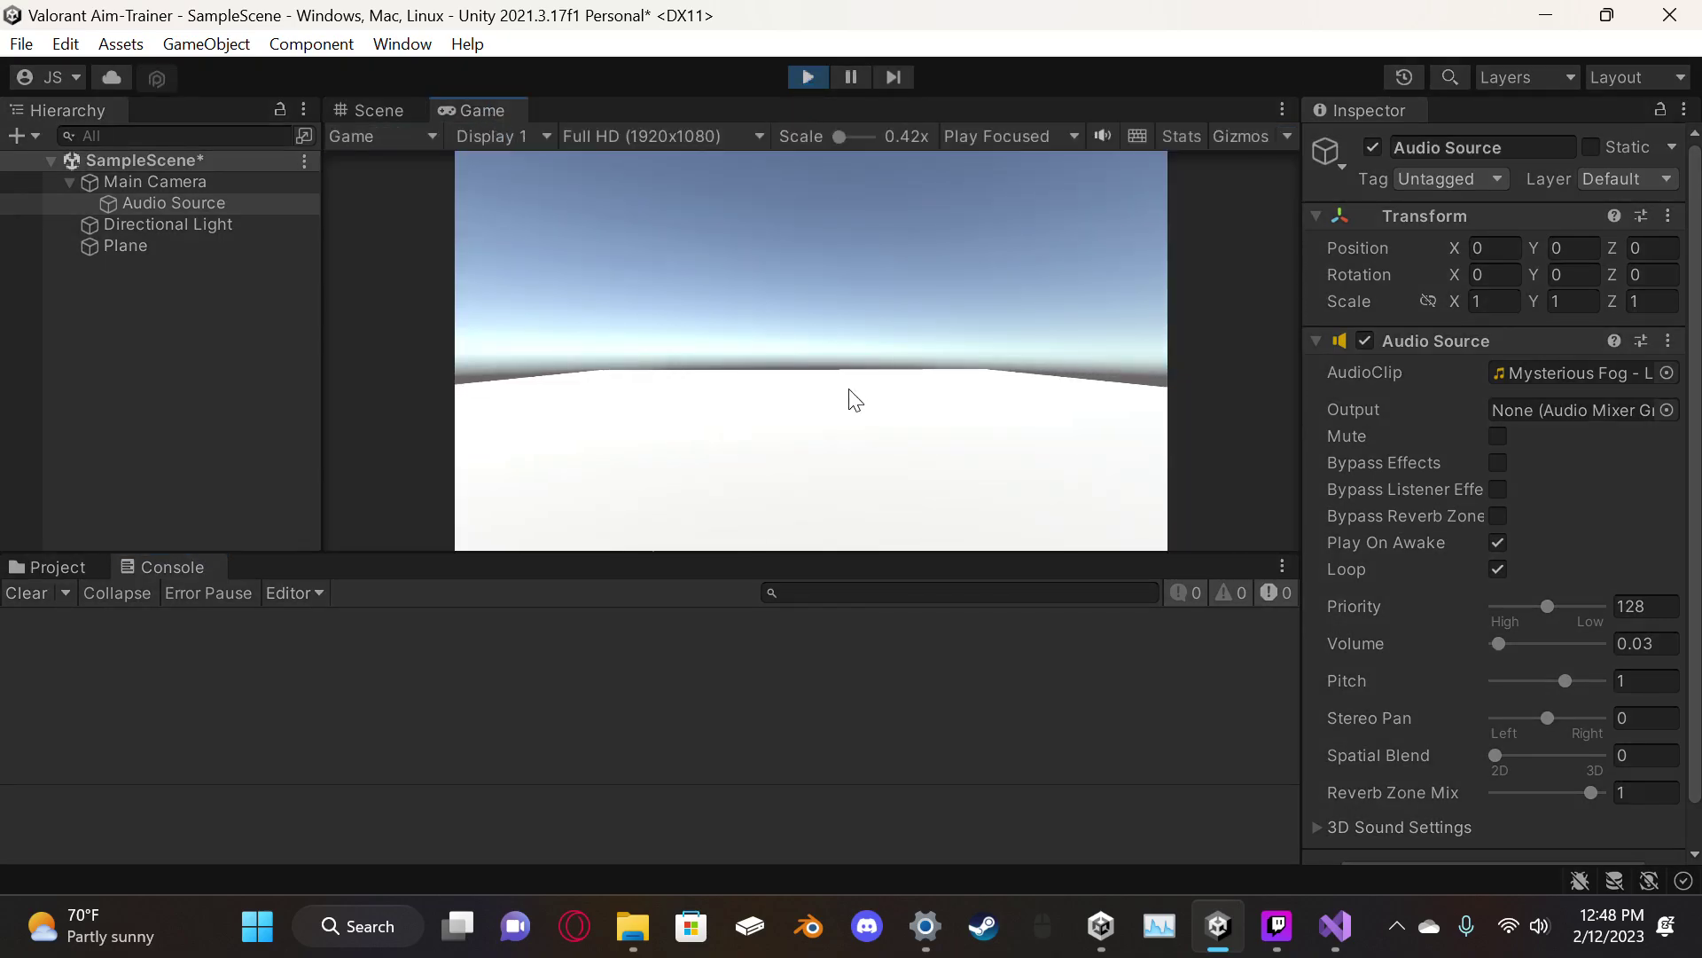
click(958, 197)
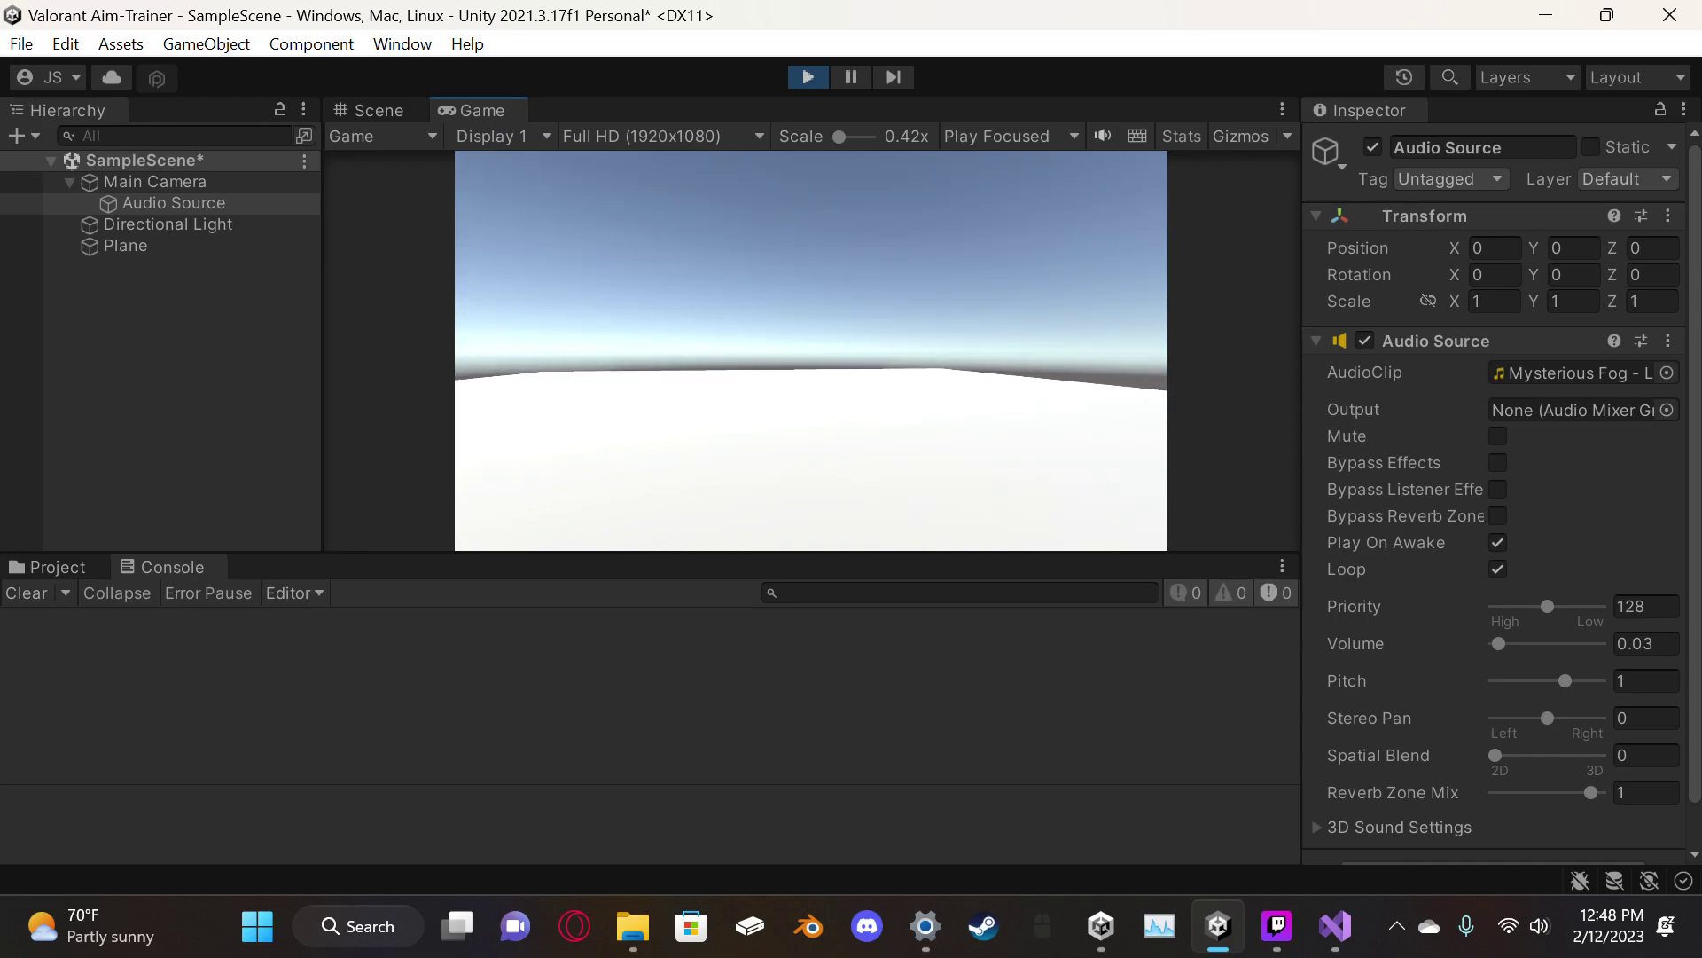
key(ctrl+p)
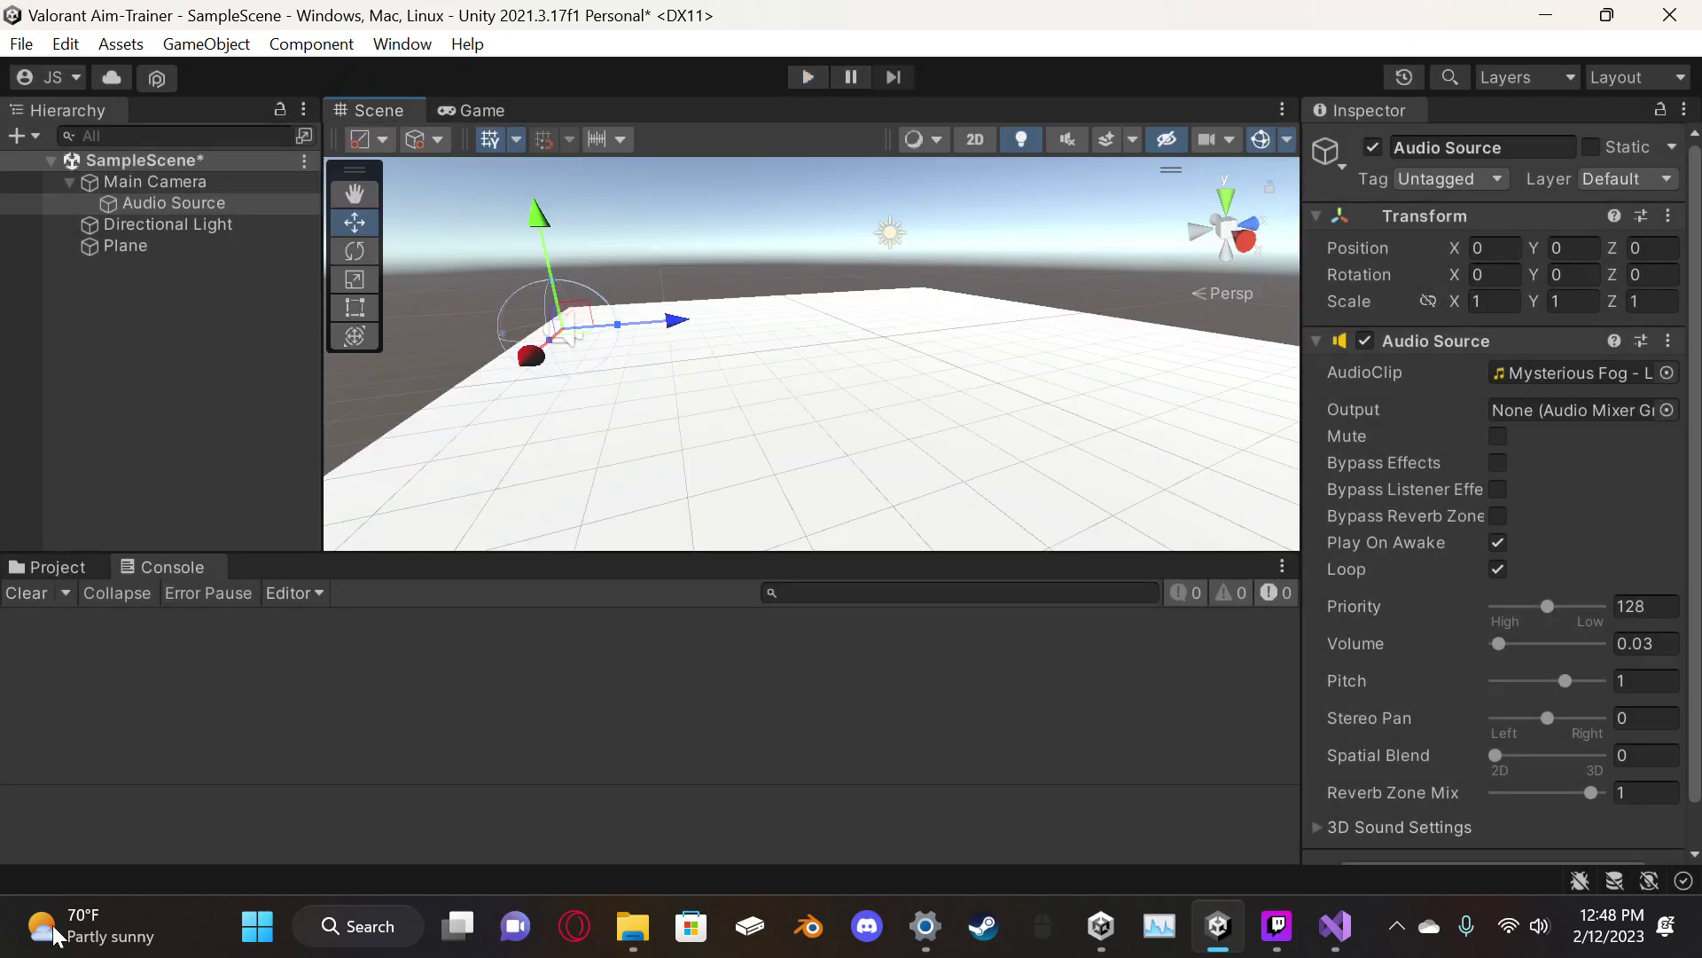
click(1321, 949)
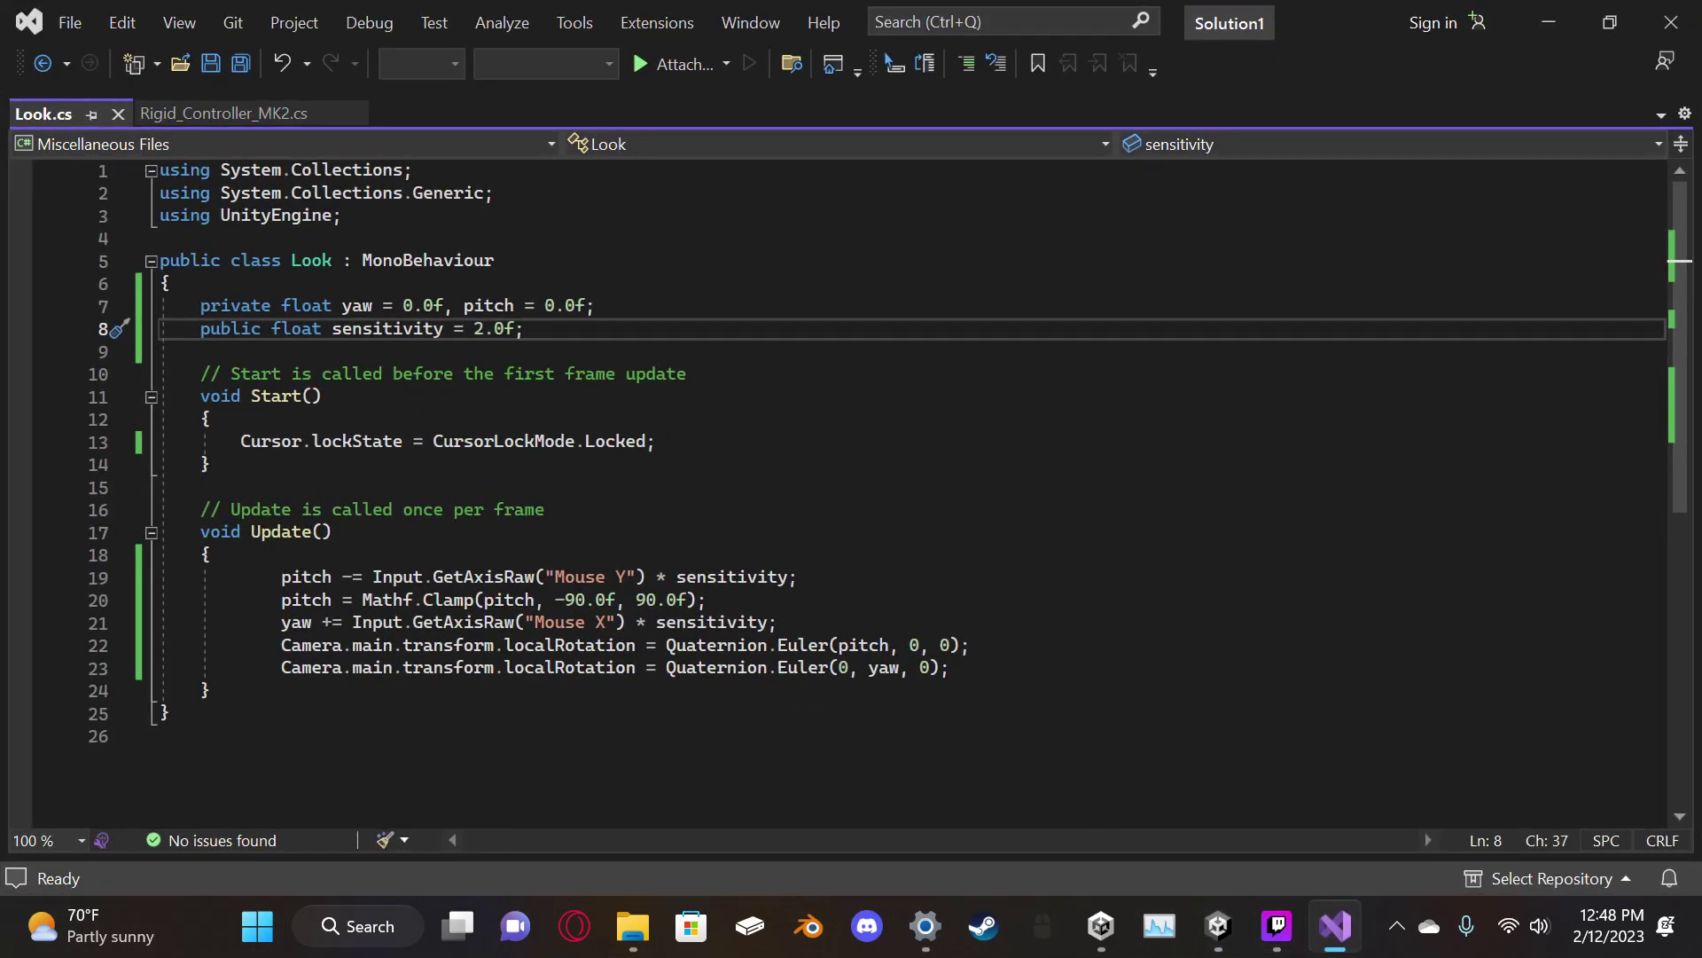
Switch between Unity, Twitch Studio and Visual Studio, ending back on Look.cs.
click(1547, 23)
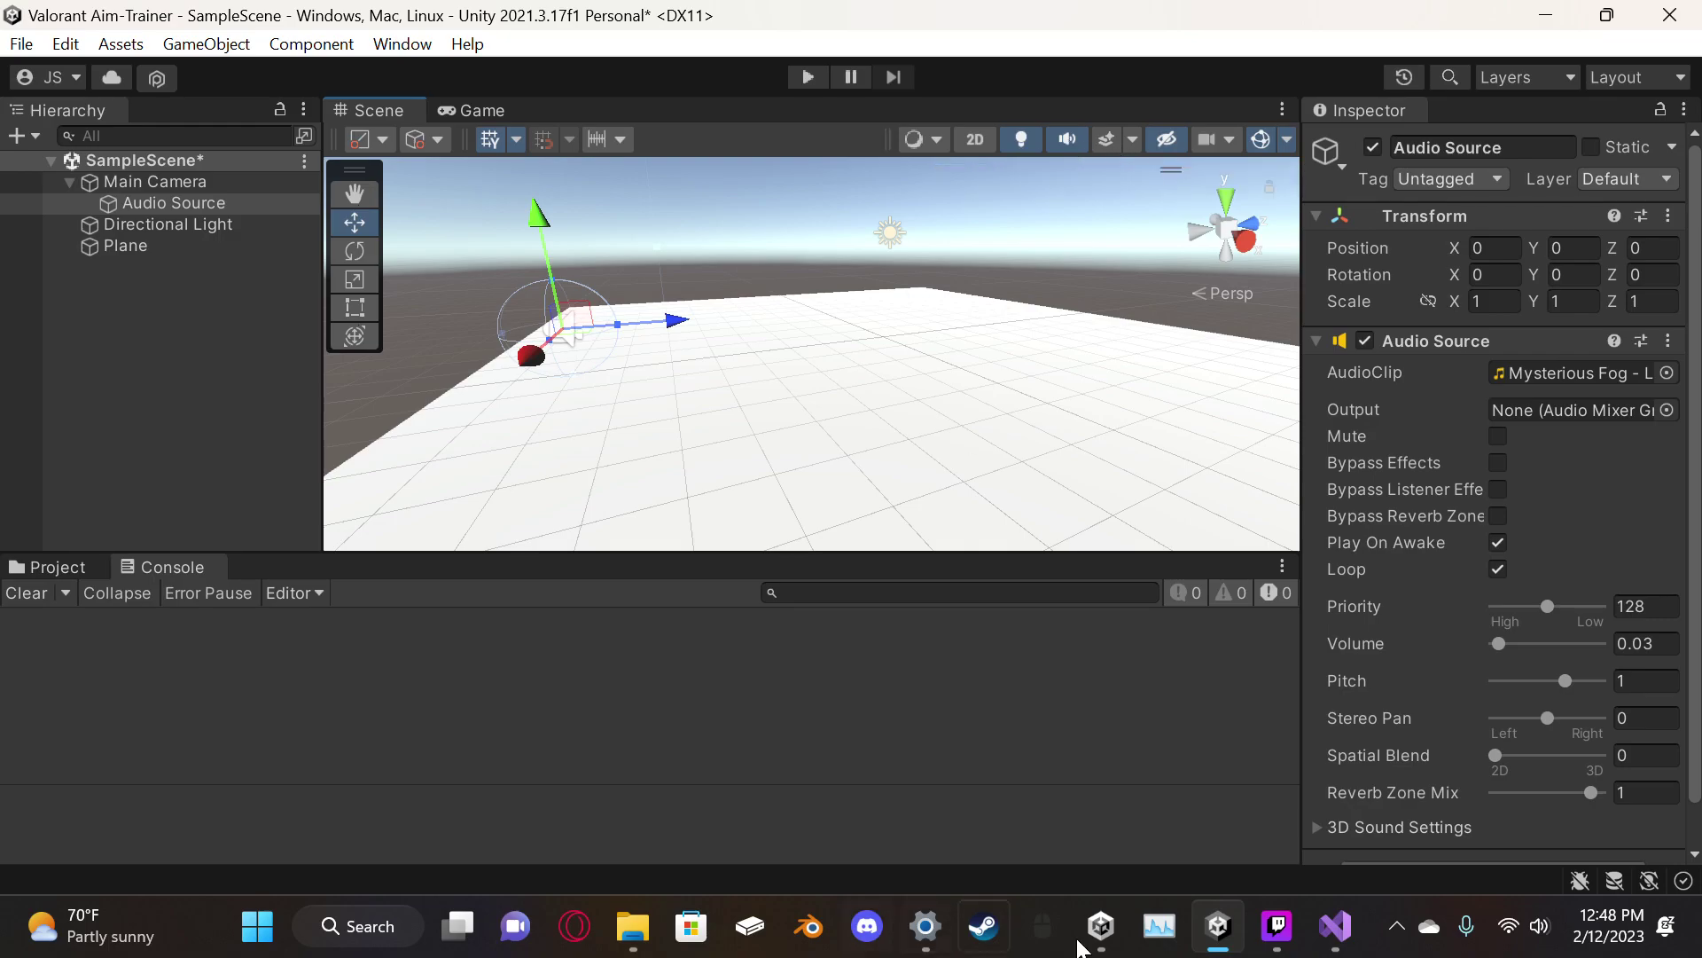
click(1267, 931)
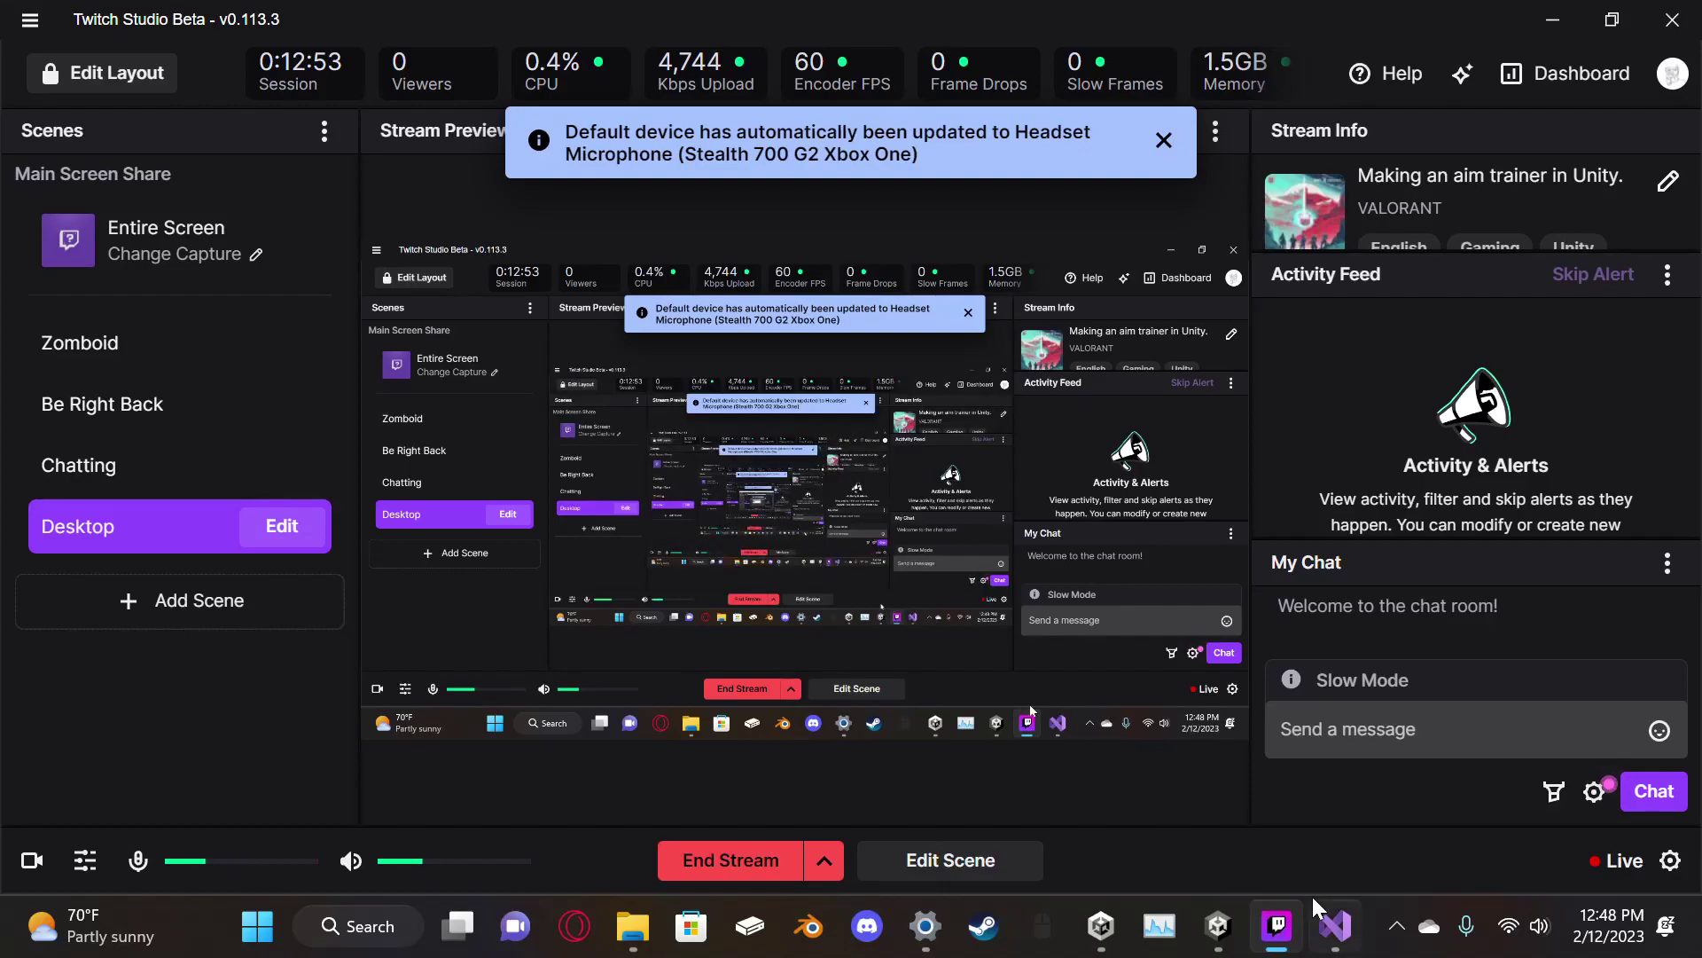
click(1287, 941)
click(1288, 942)
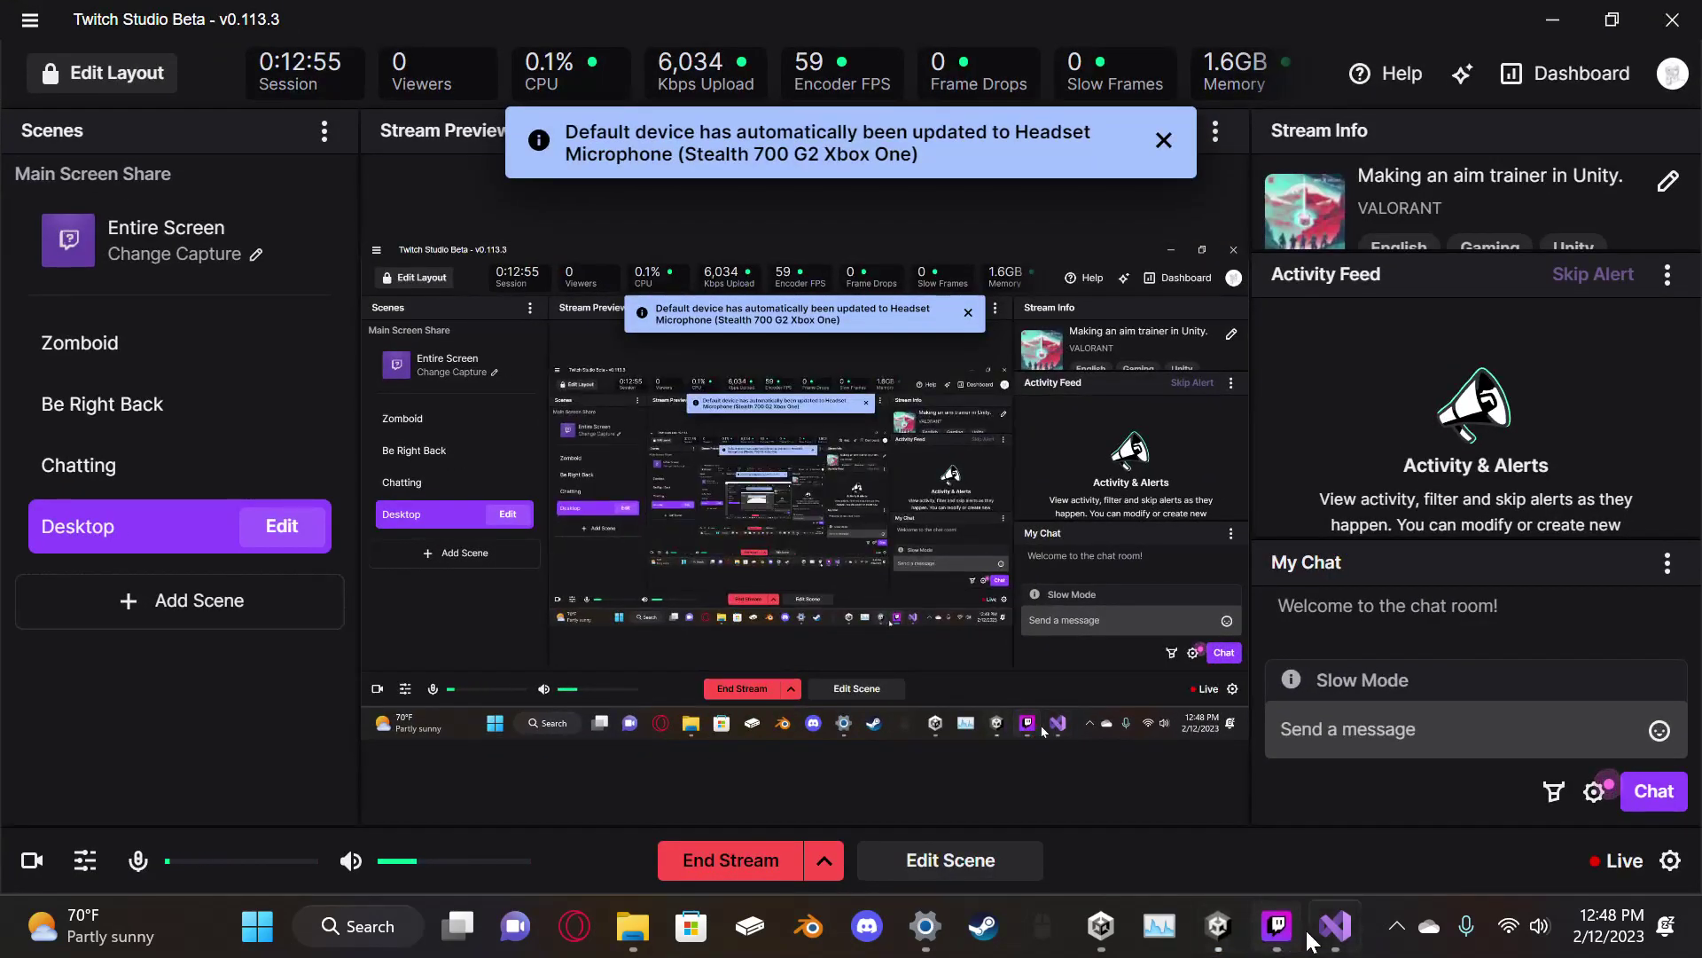
click(1339, 942)
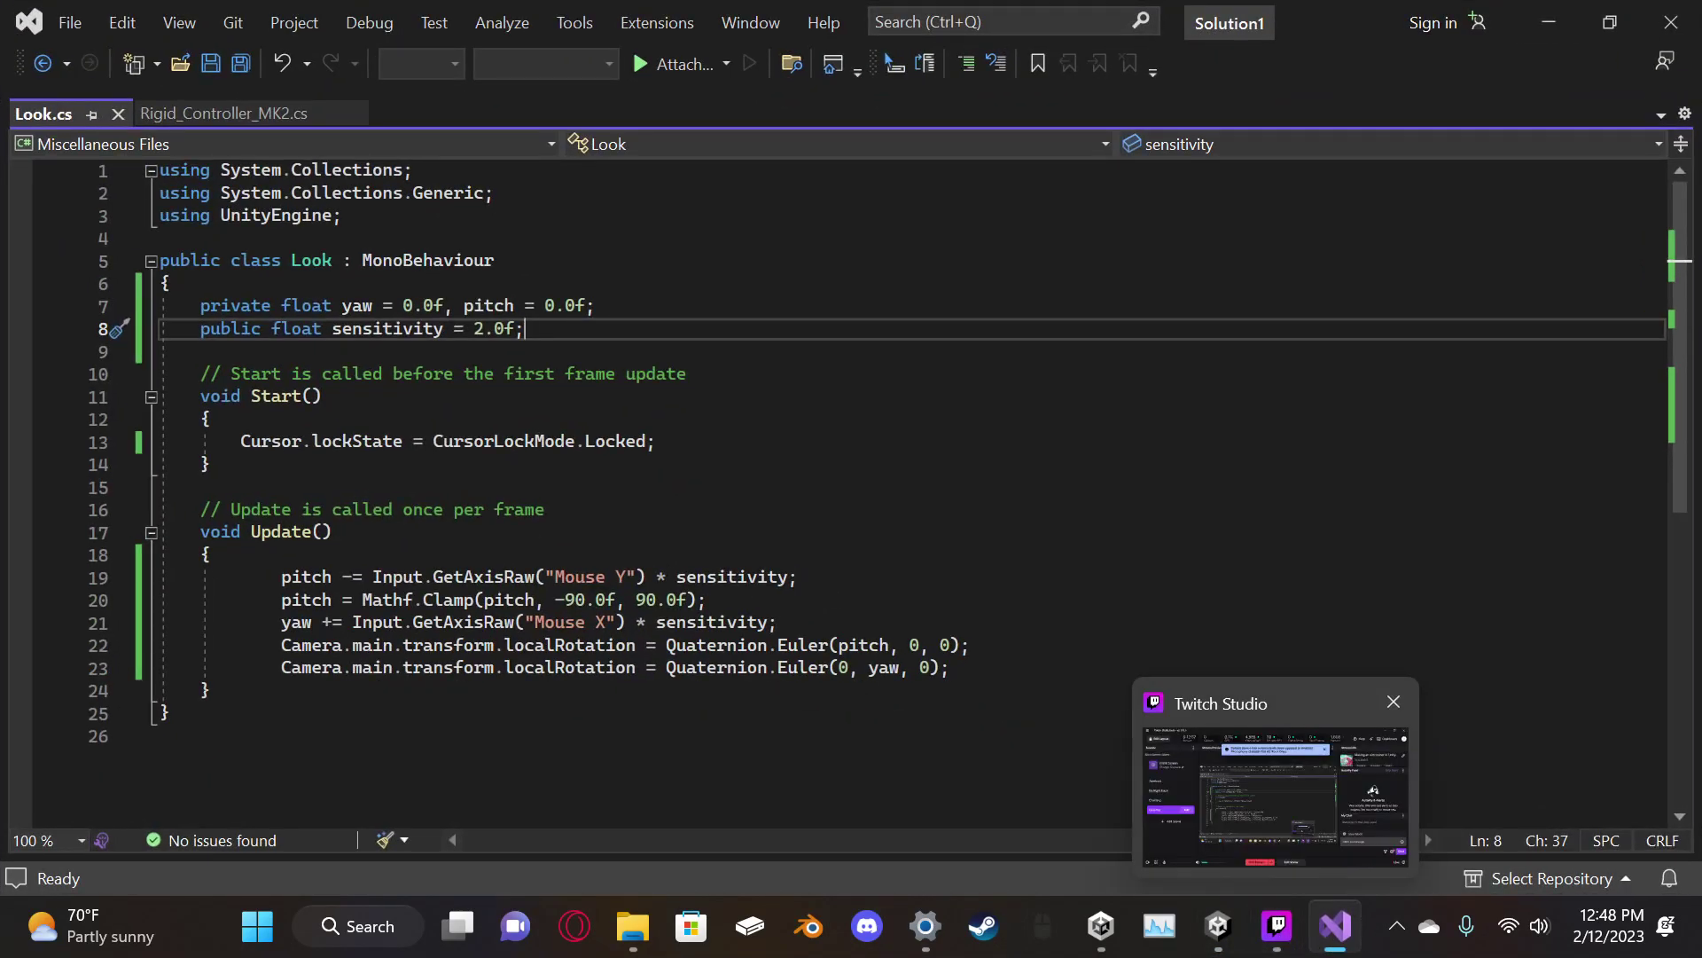
click(1339, 943)
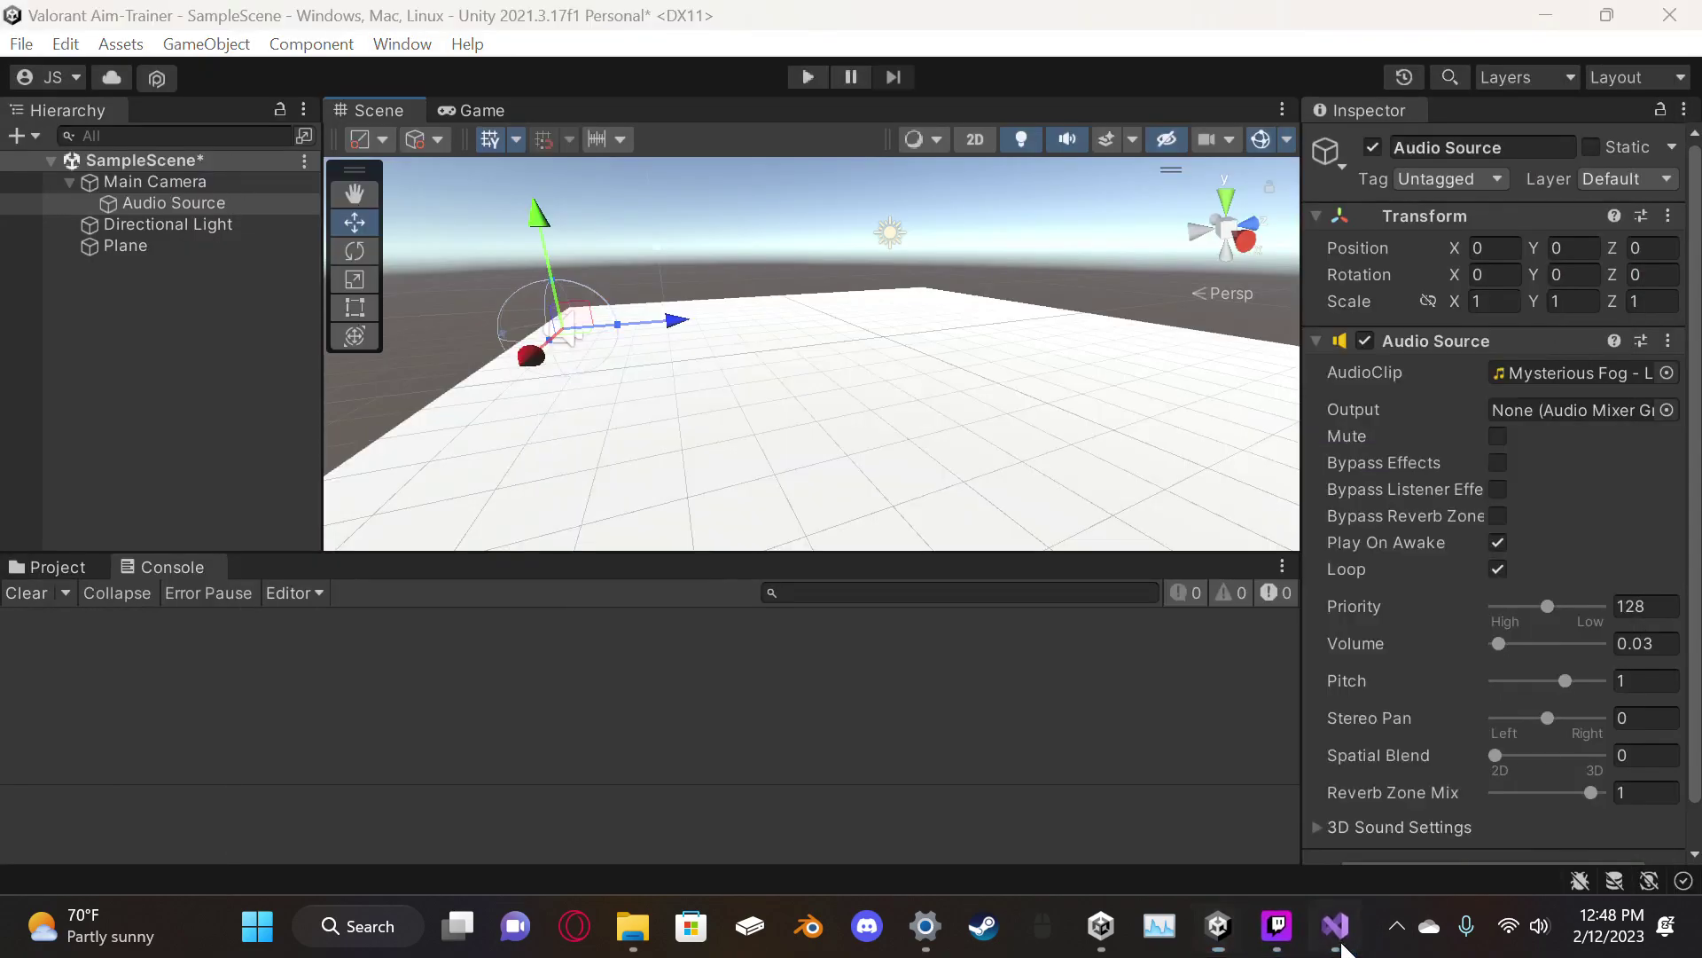
click(1339, 944)
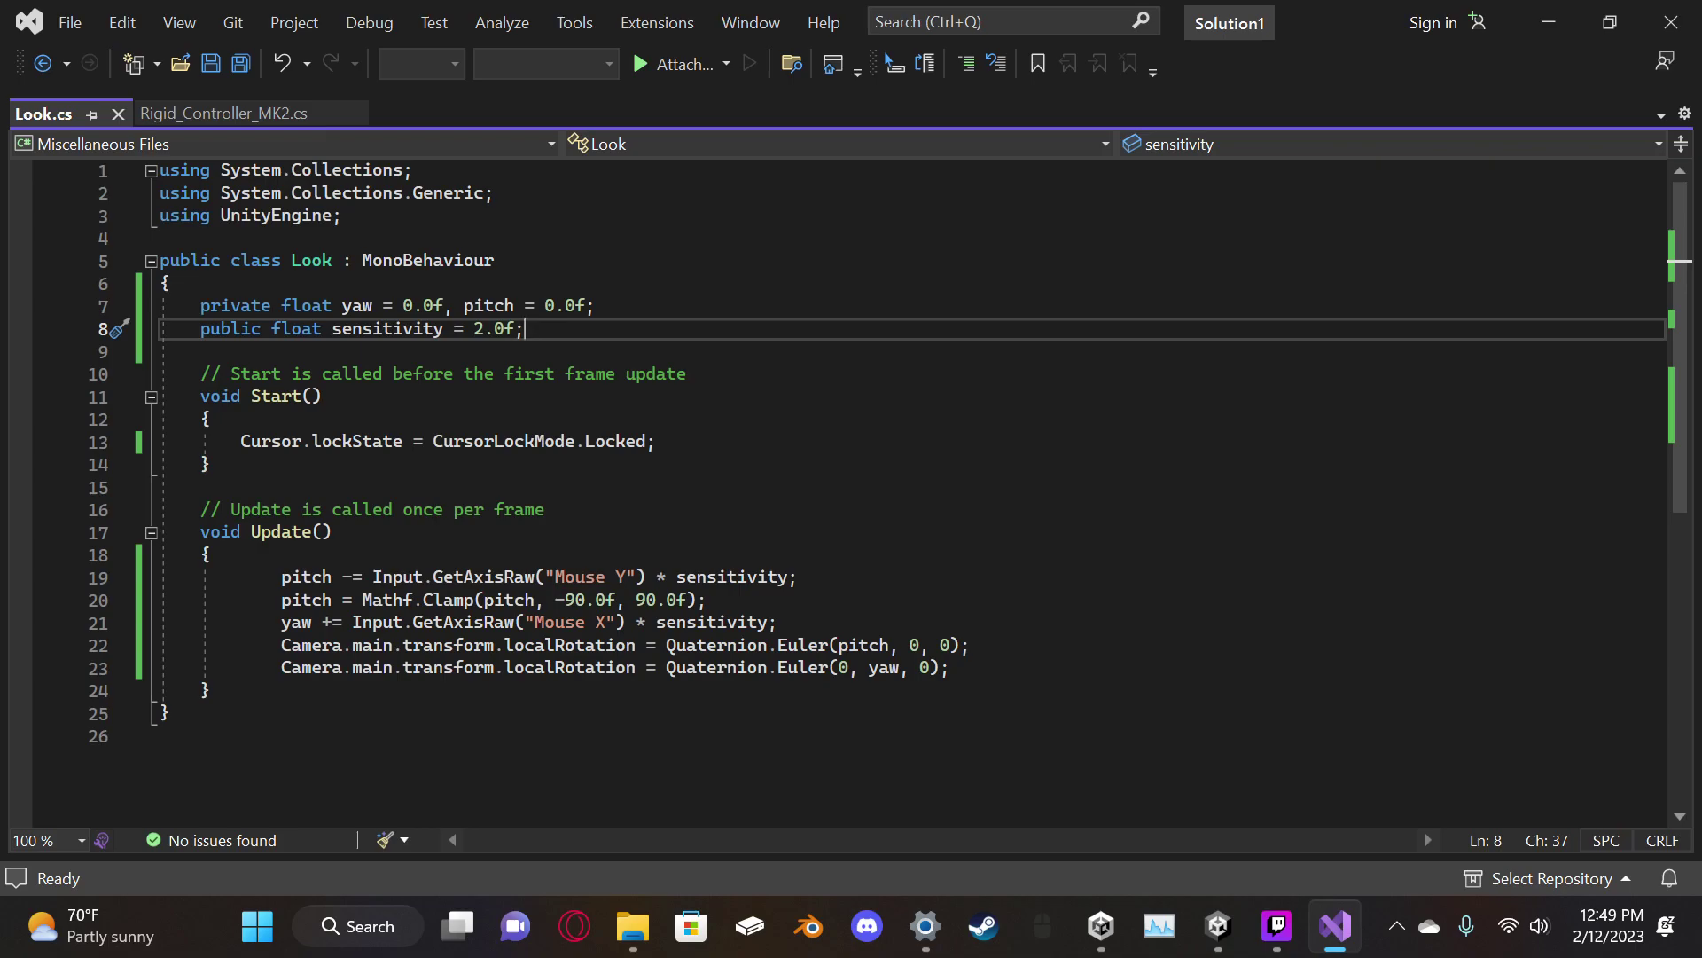
Delete the separate yaw line, make line 22 Quaternion.Euler(pitch, yaw, 0), and save.
drag(953, 667, 975, 645)
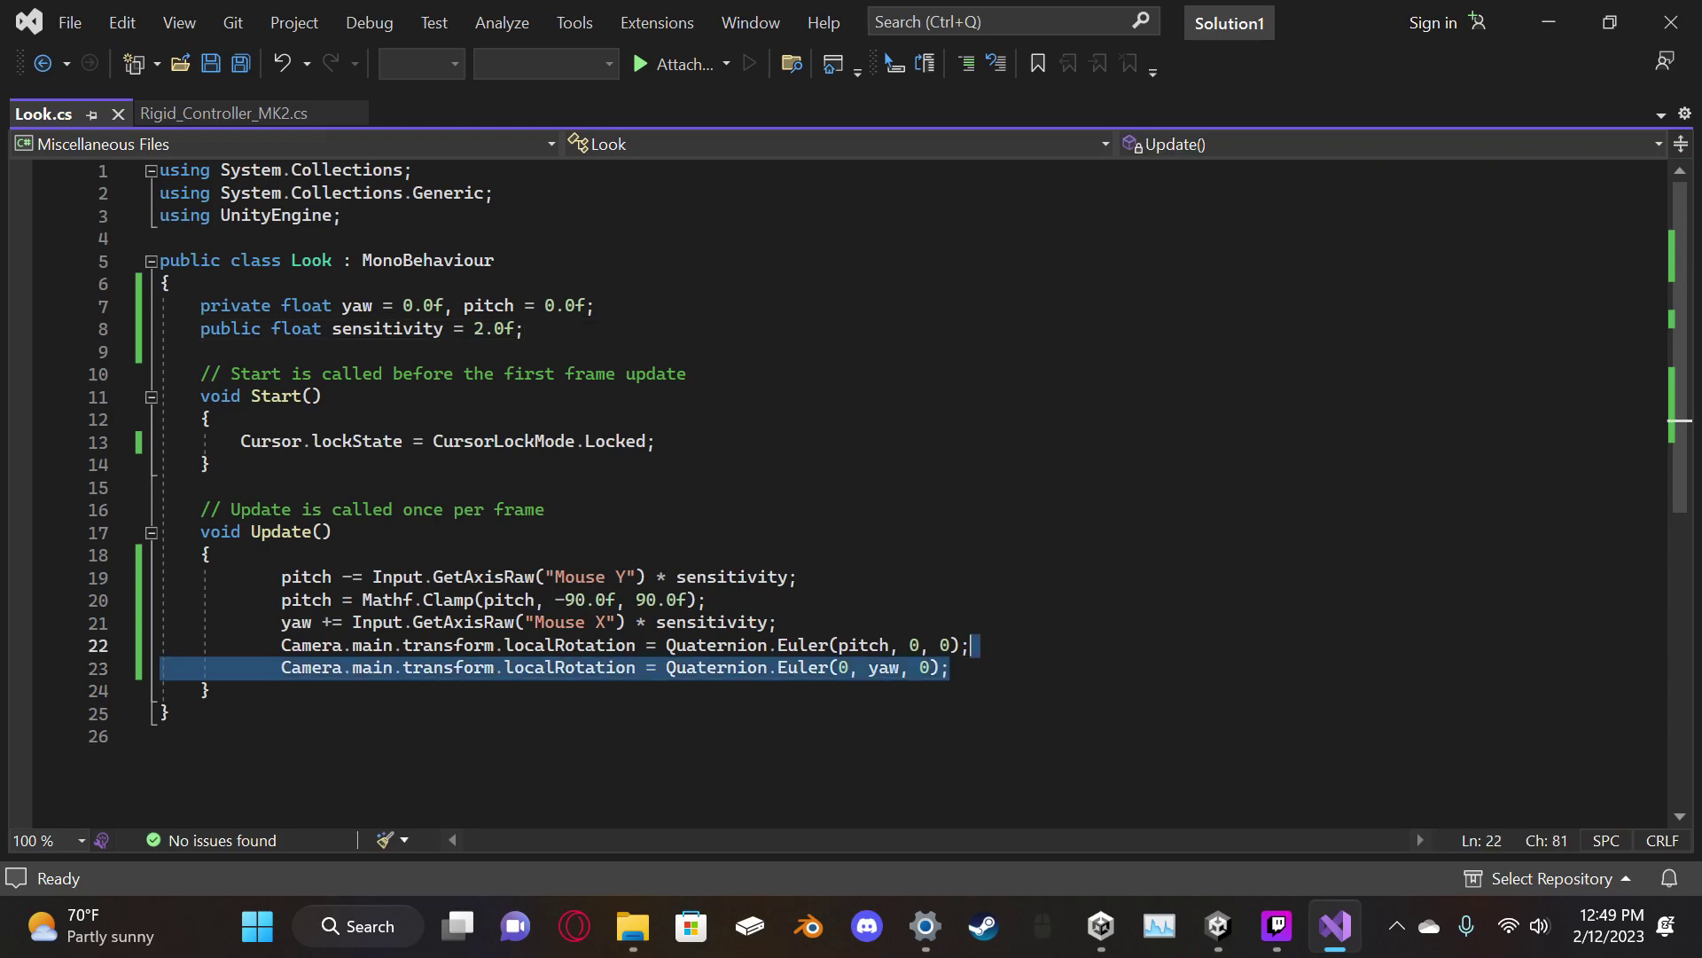
key(Delete)
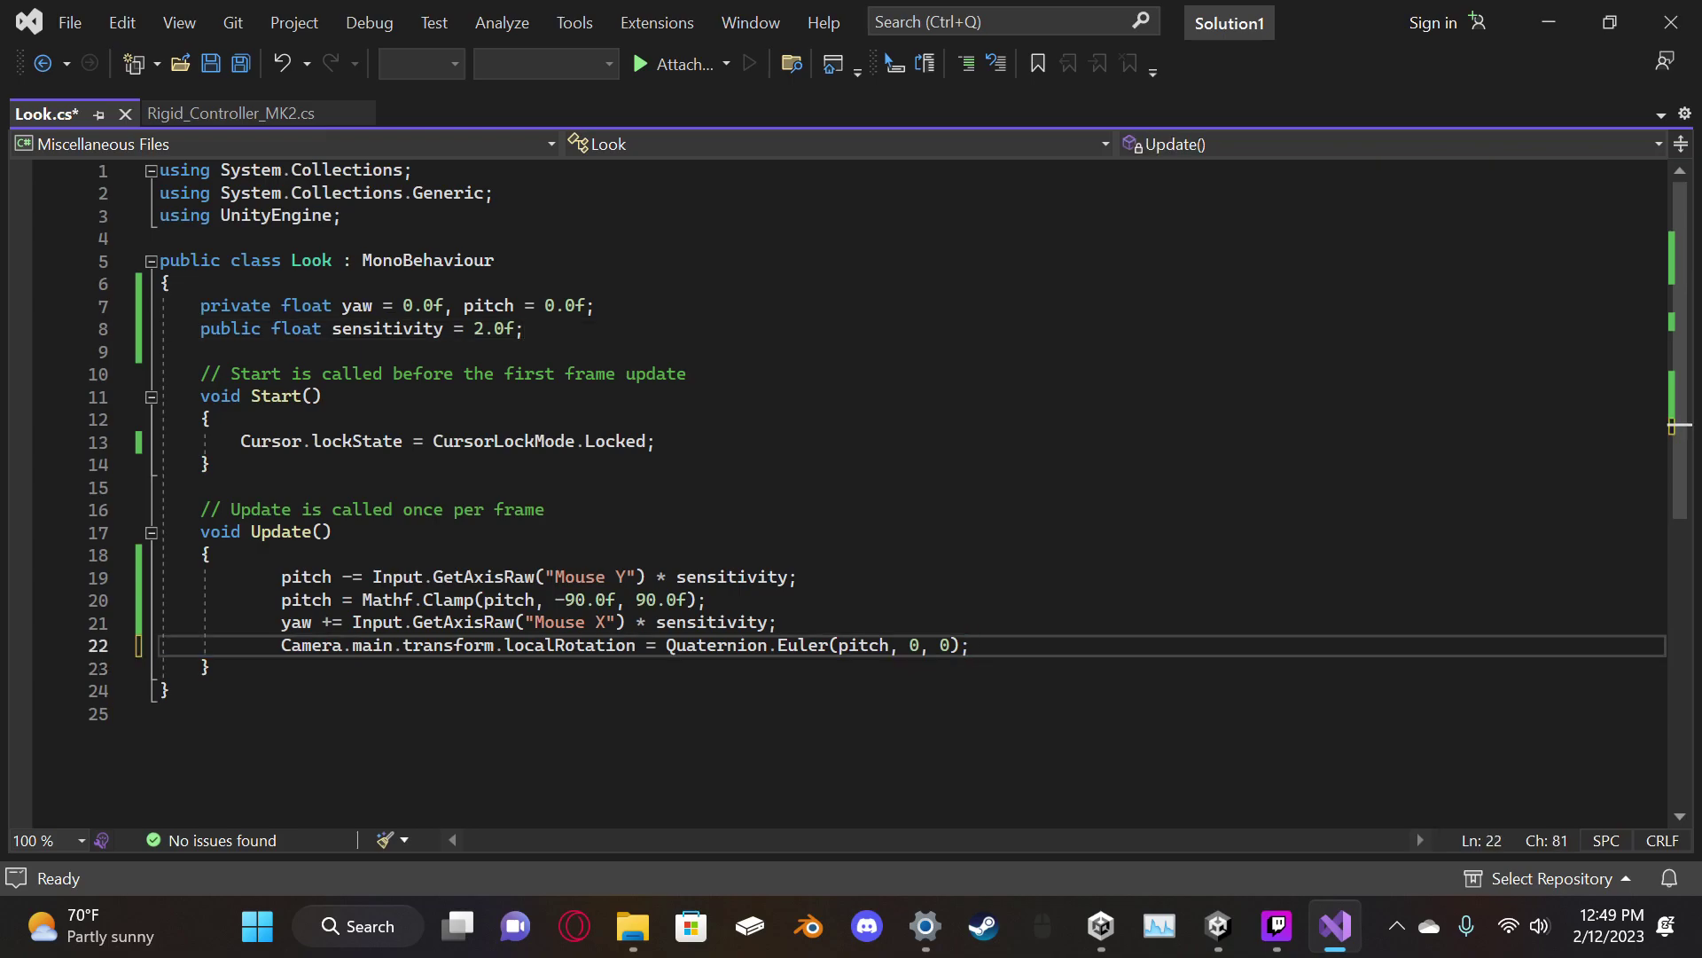
click(920, 645)
key(BackSpace)
text(yaw)
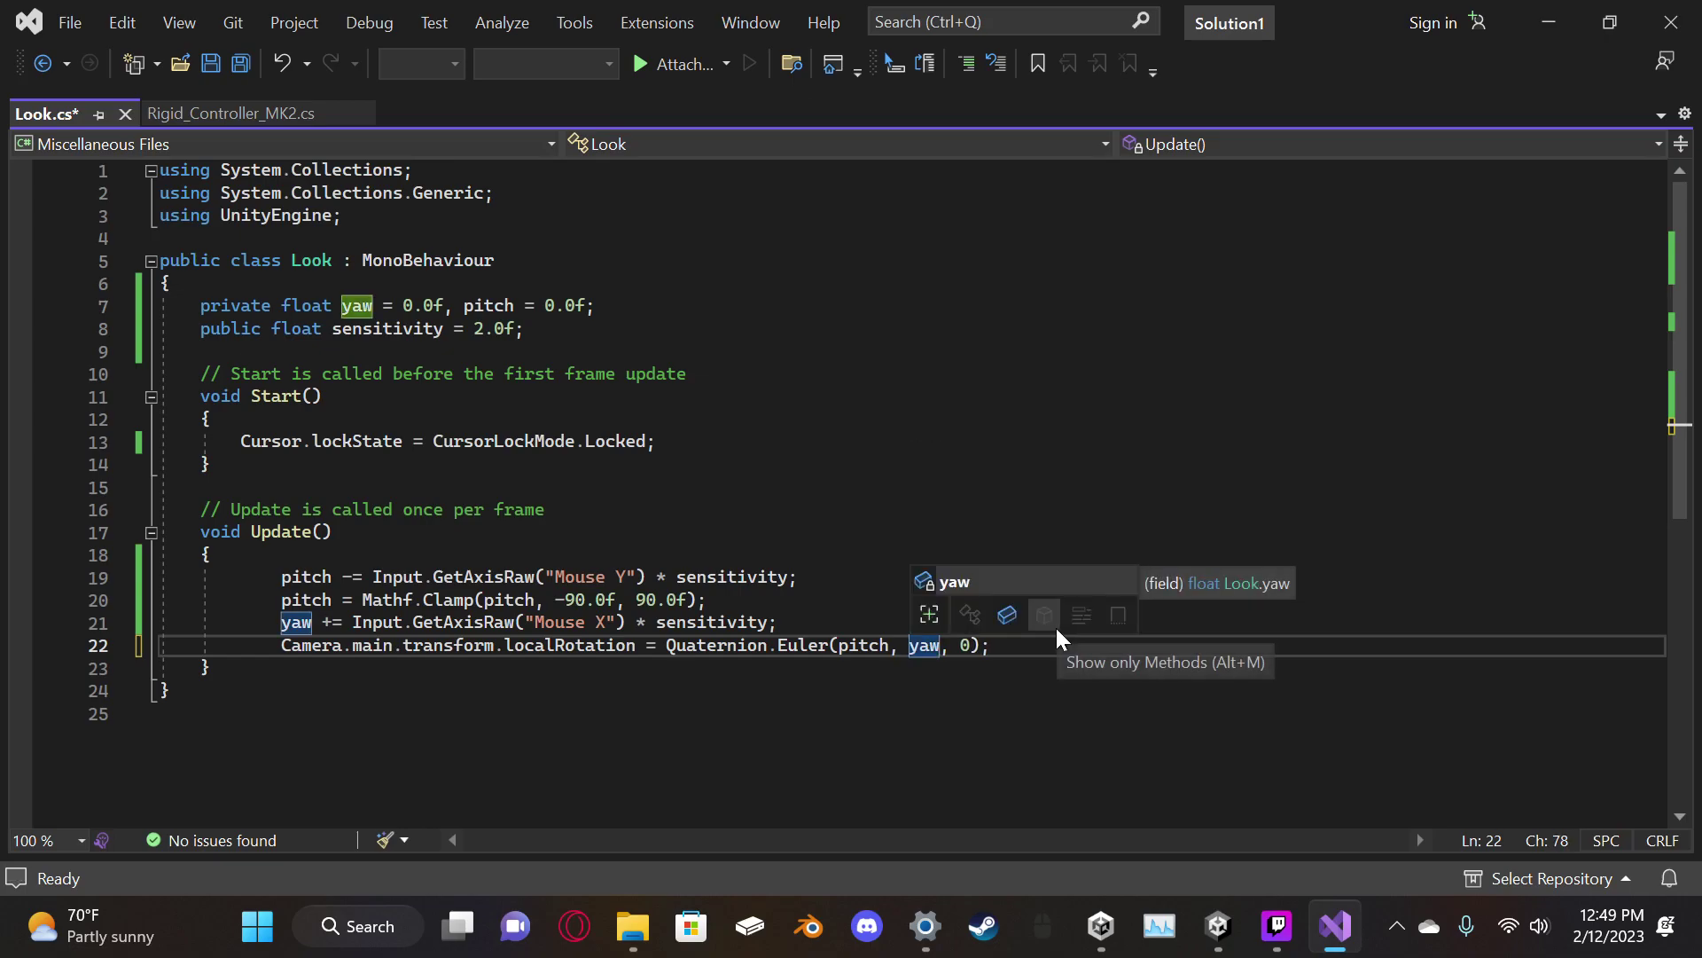
key(ctrl+s)
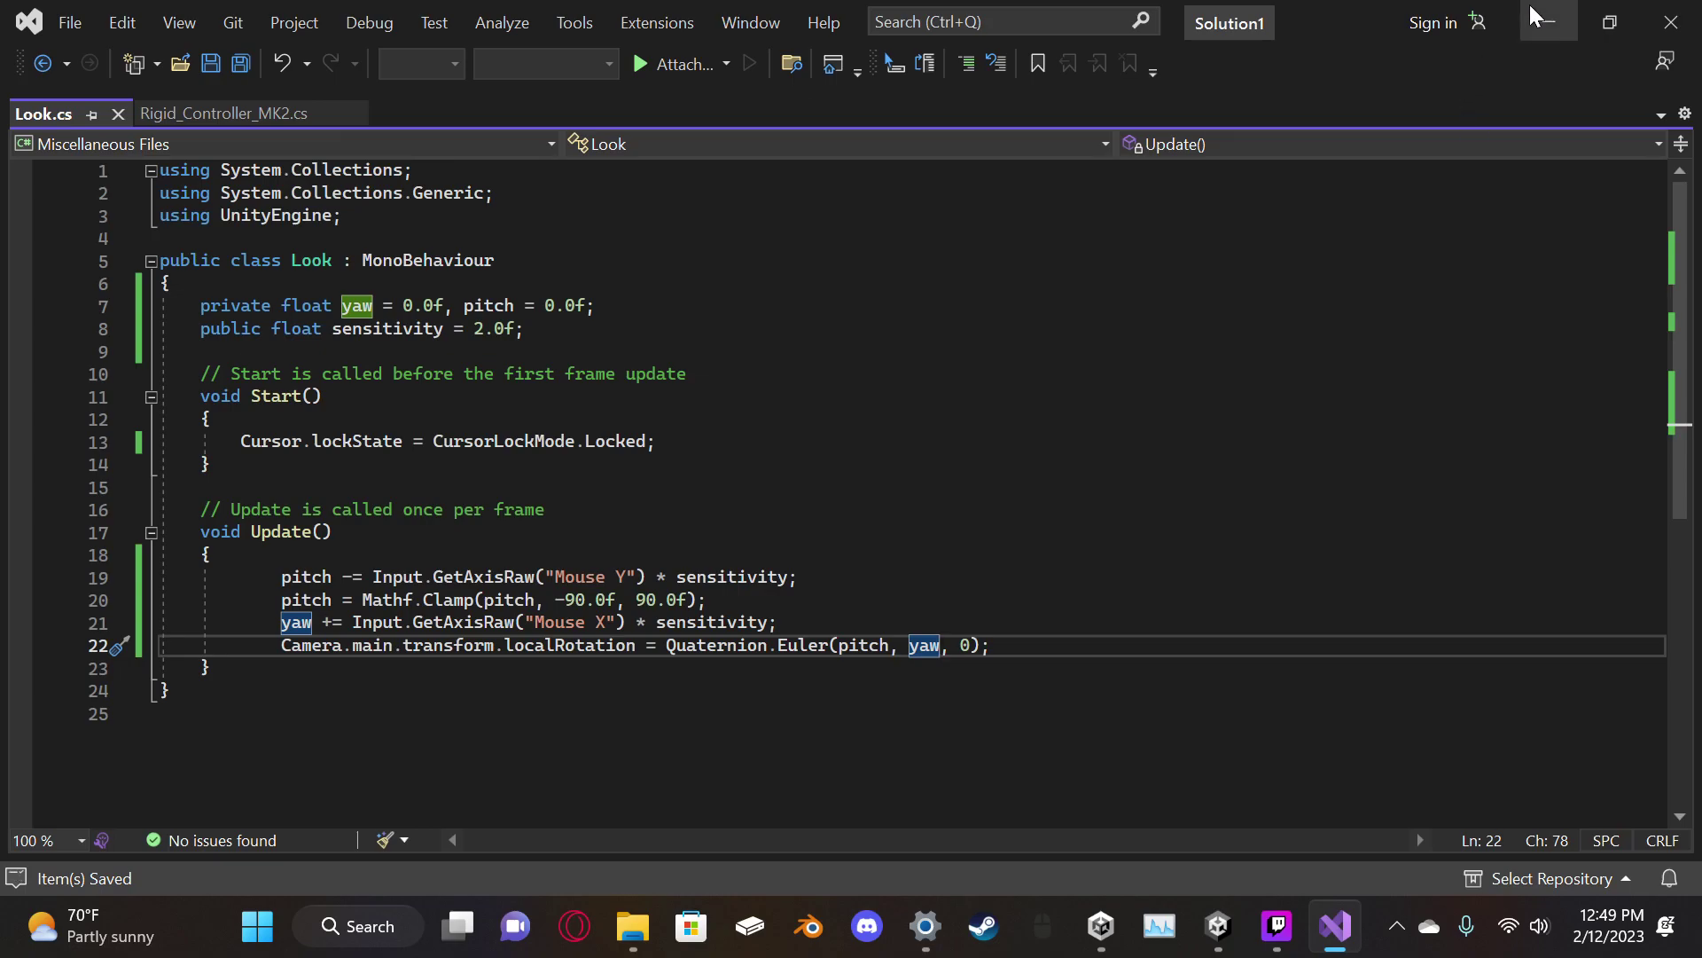
click(1549, 21)
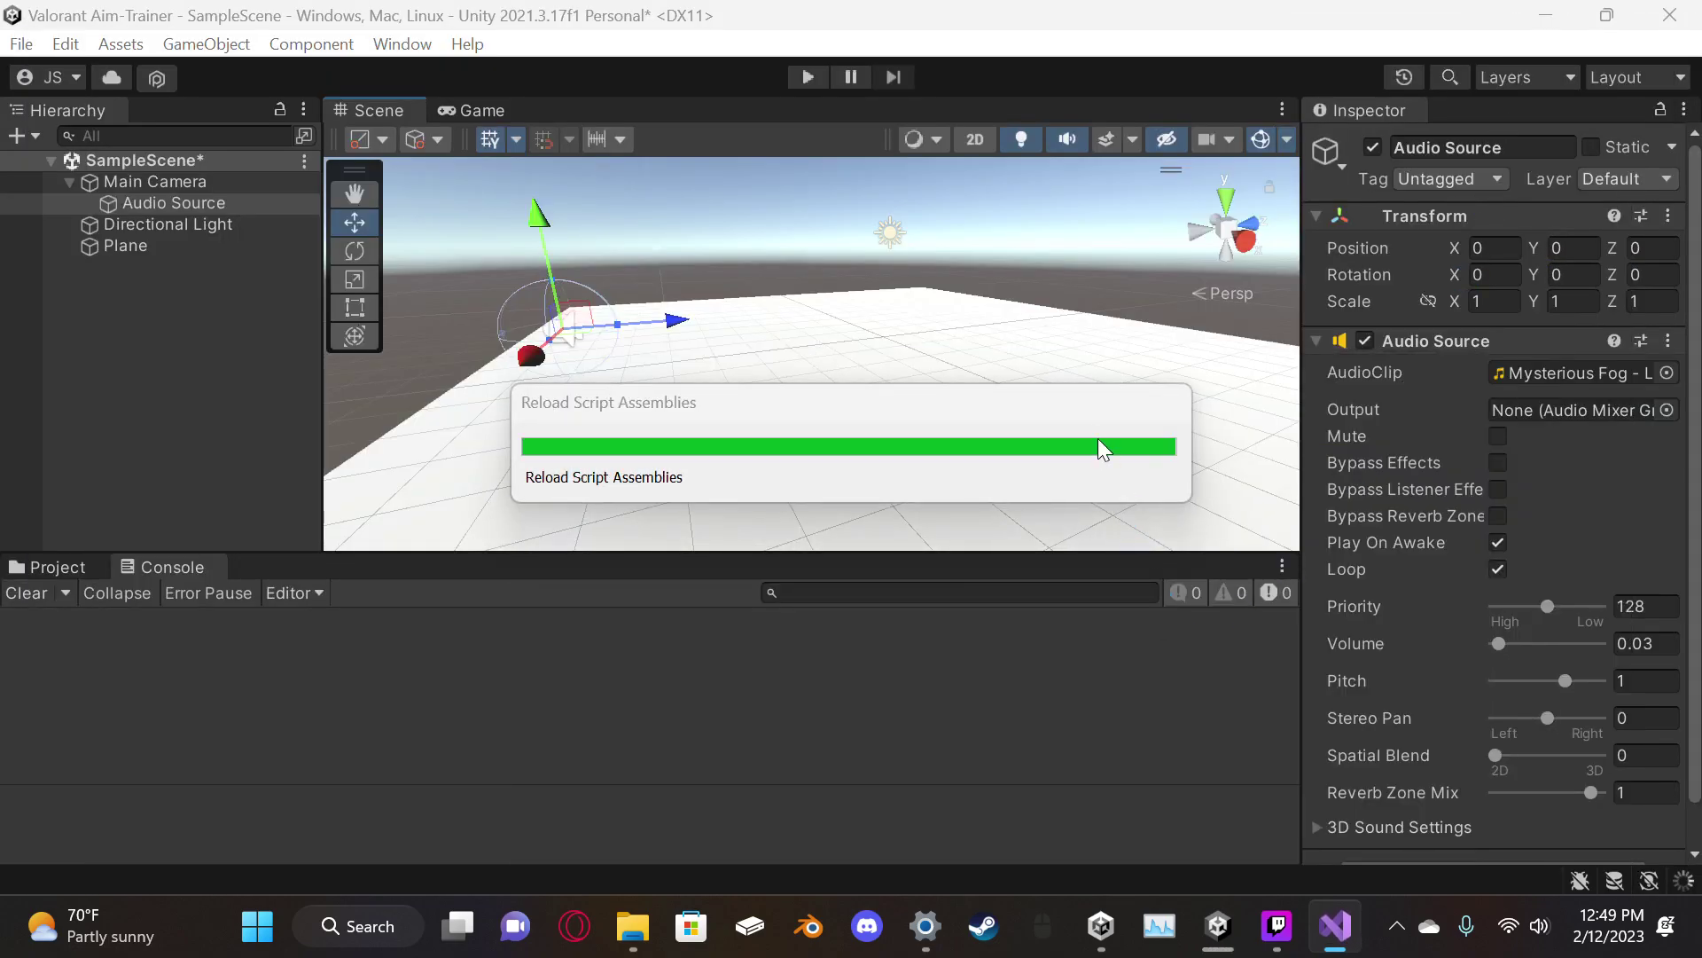
Run and stop a play-mode test of the single-line rotation, then return to Look.cs.
click(807, 77)
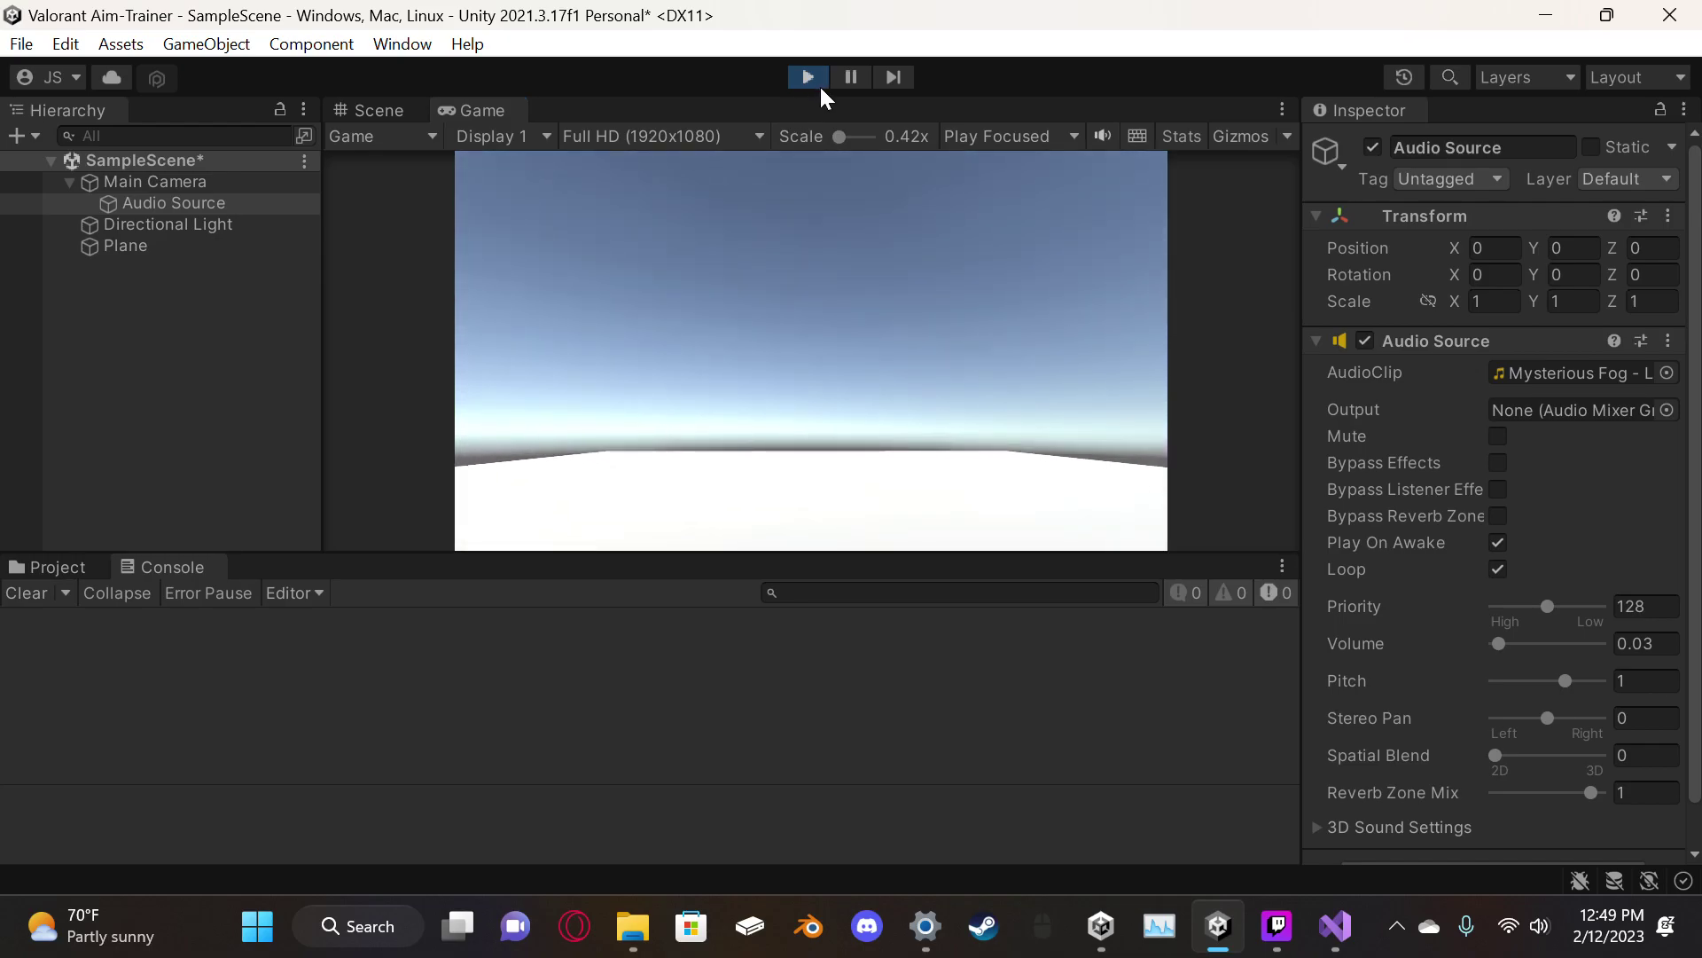
click(817, 84)
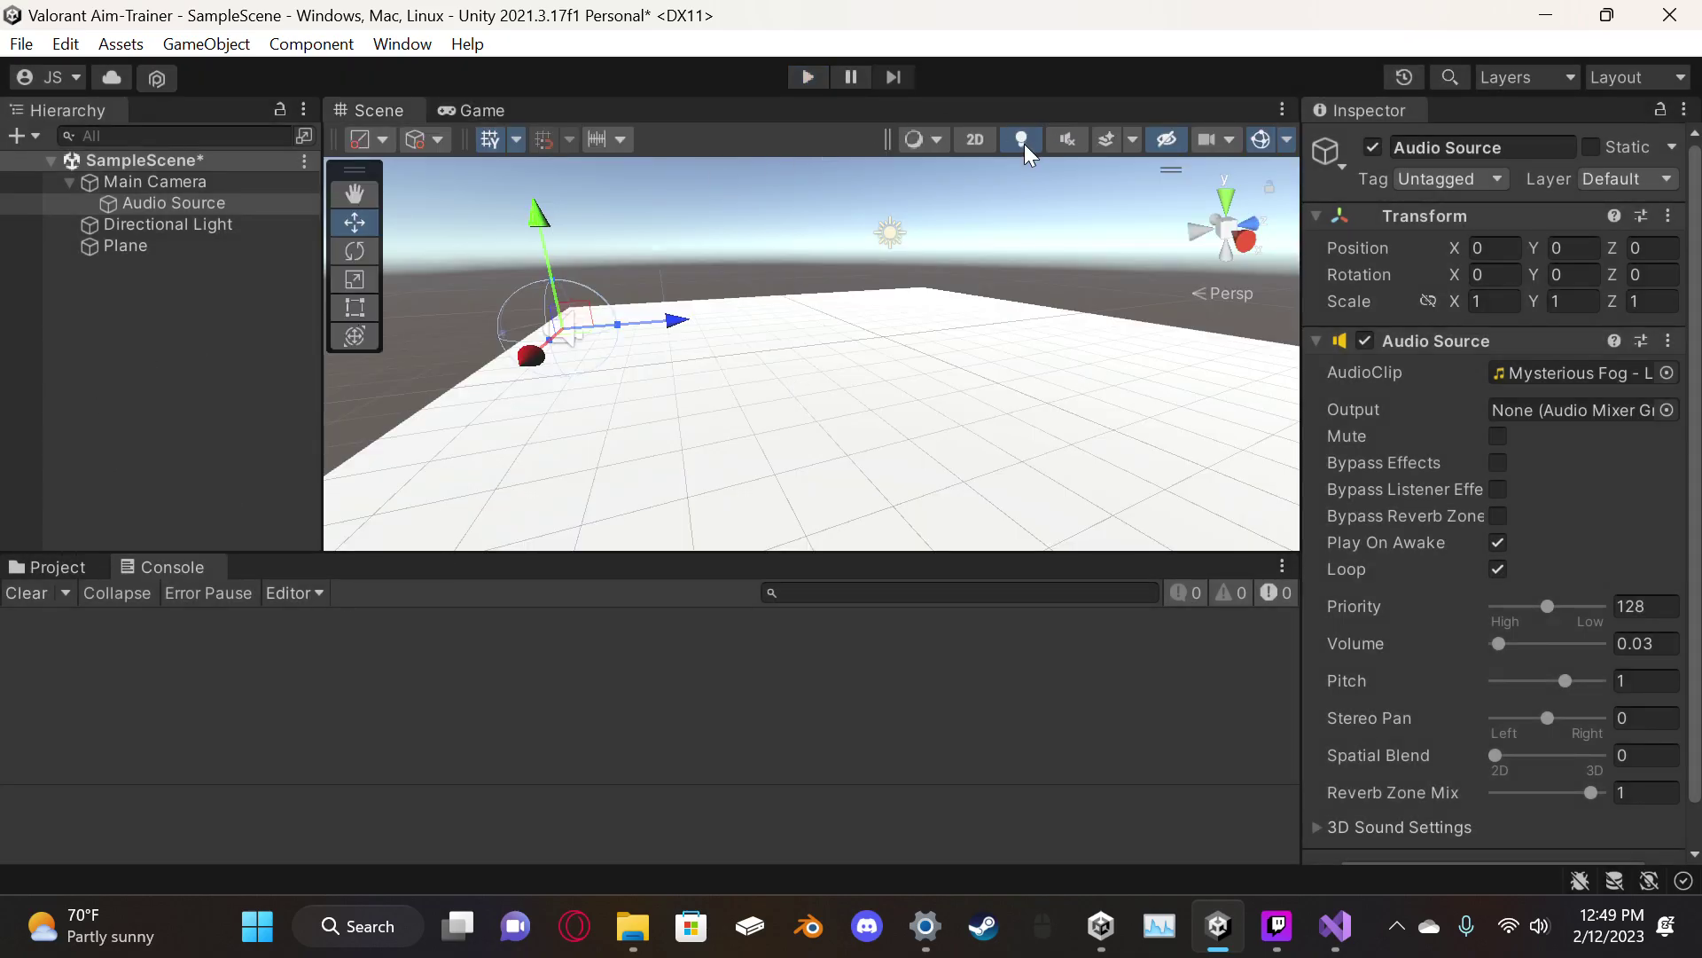
click(1335, 925)
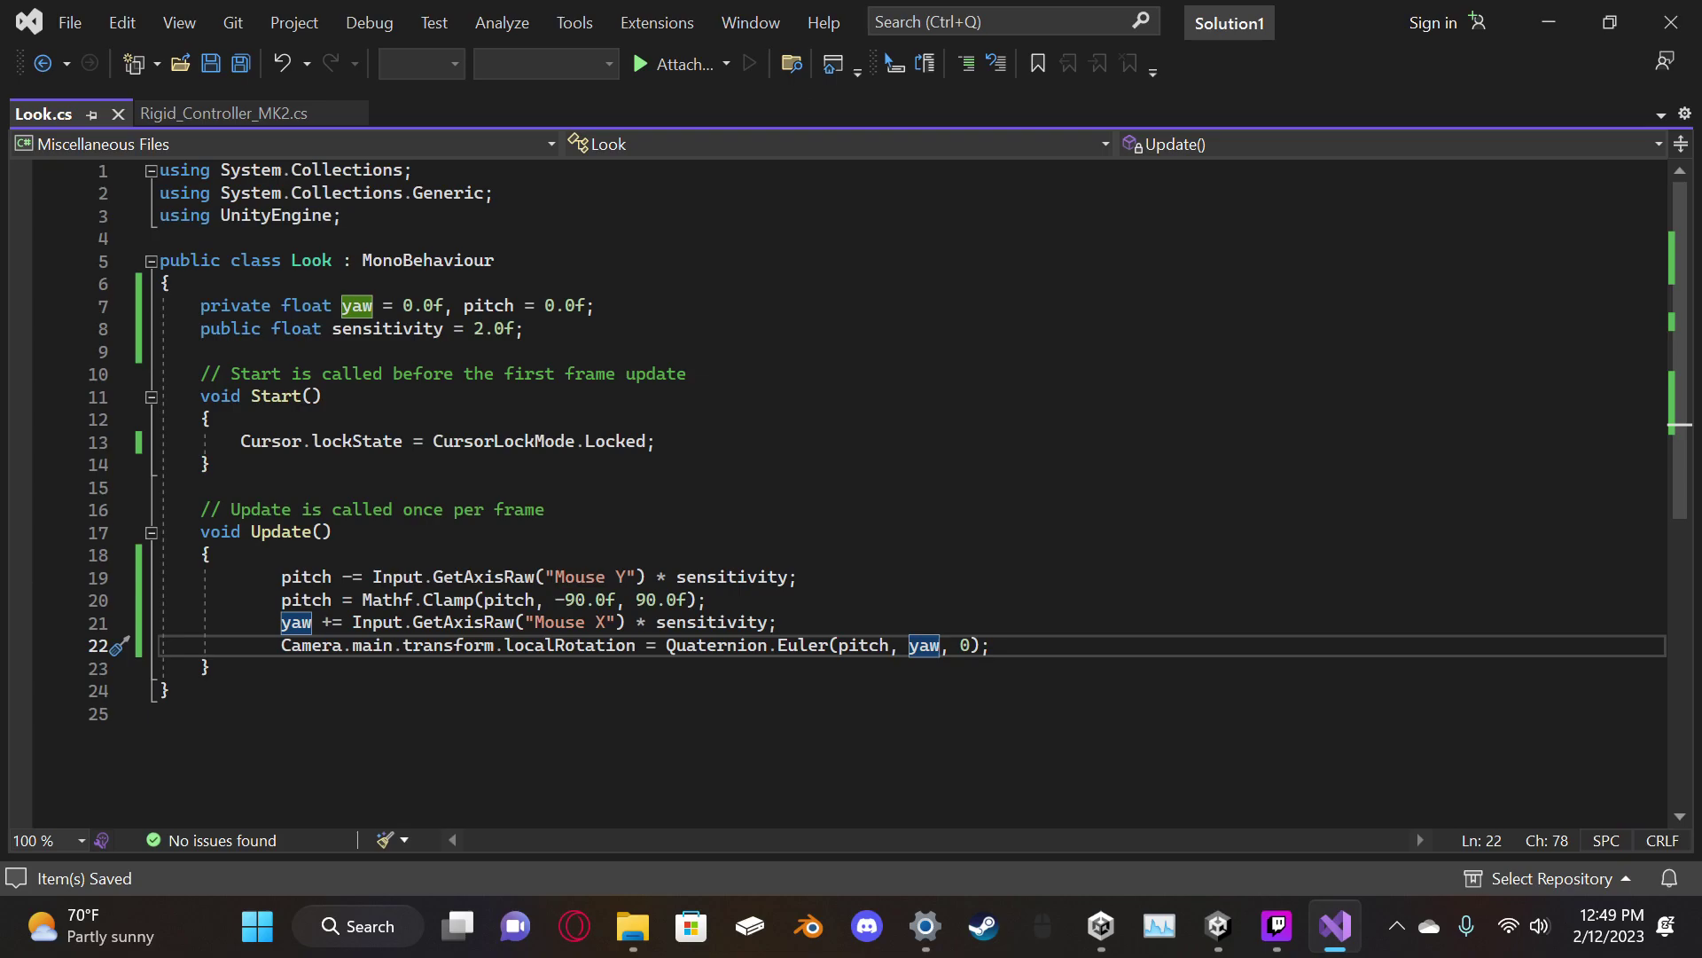
Close the Look.cs and Rigid_Controller_MK2.cs tabs and put Visual Studio away, leaving Unity in front.
click(990, 645)
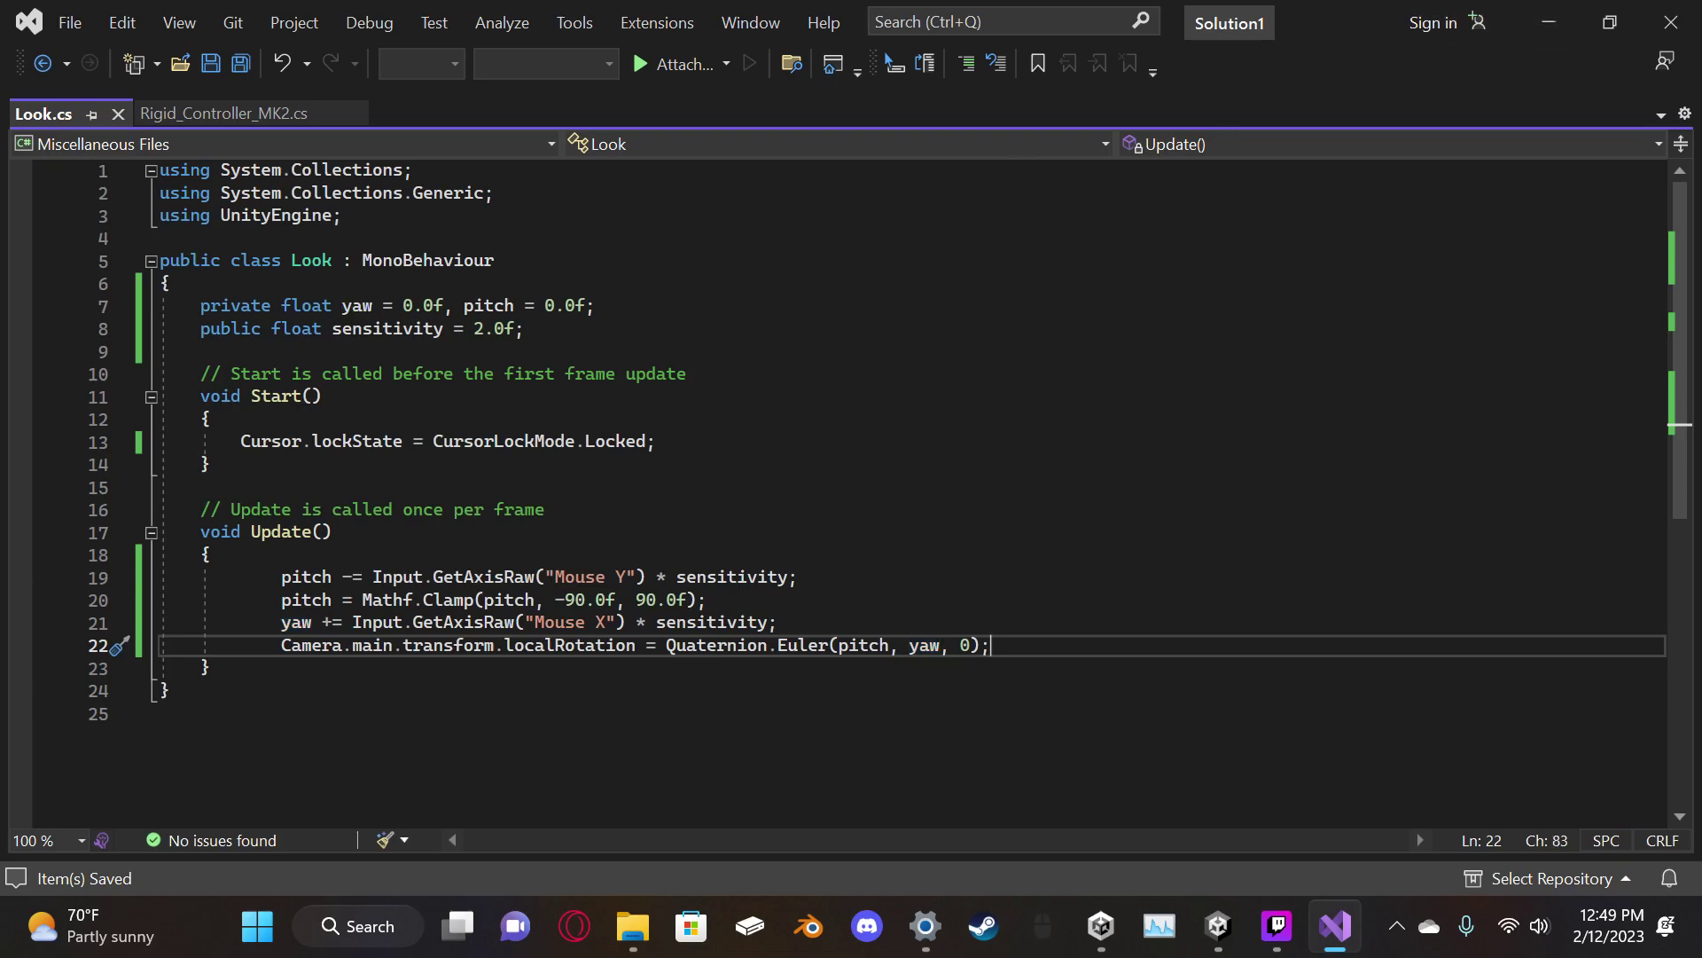
click(118, 114)
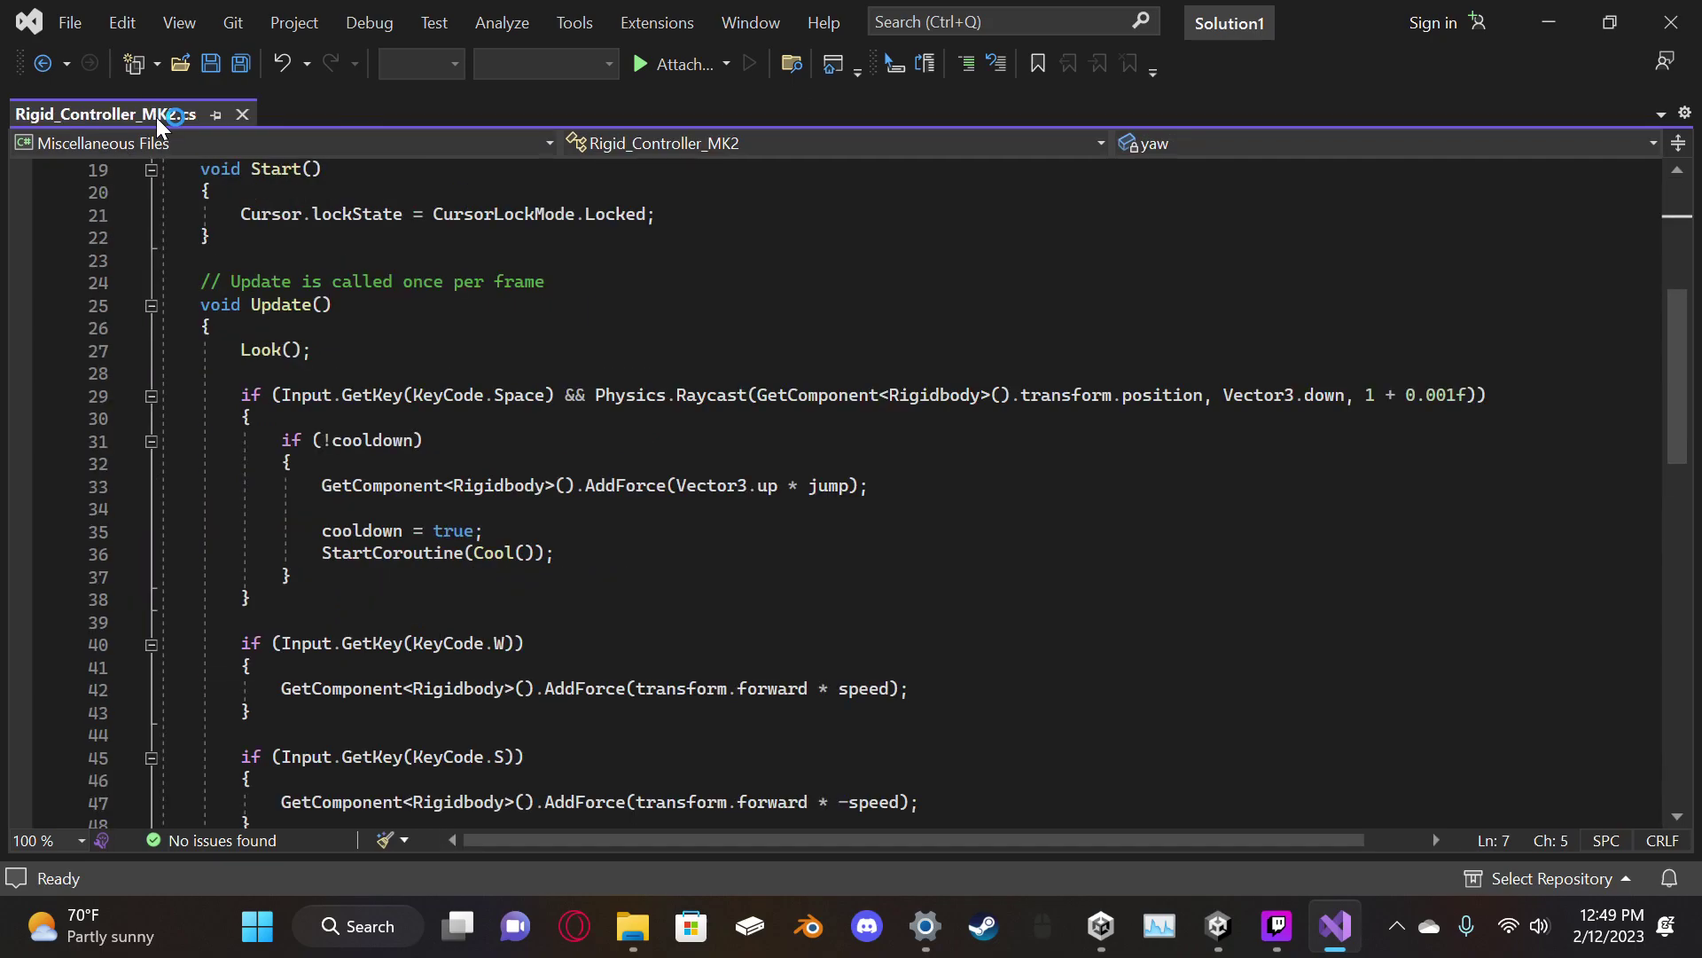
click(241, 113)
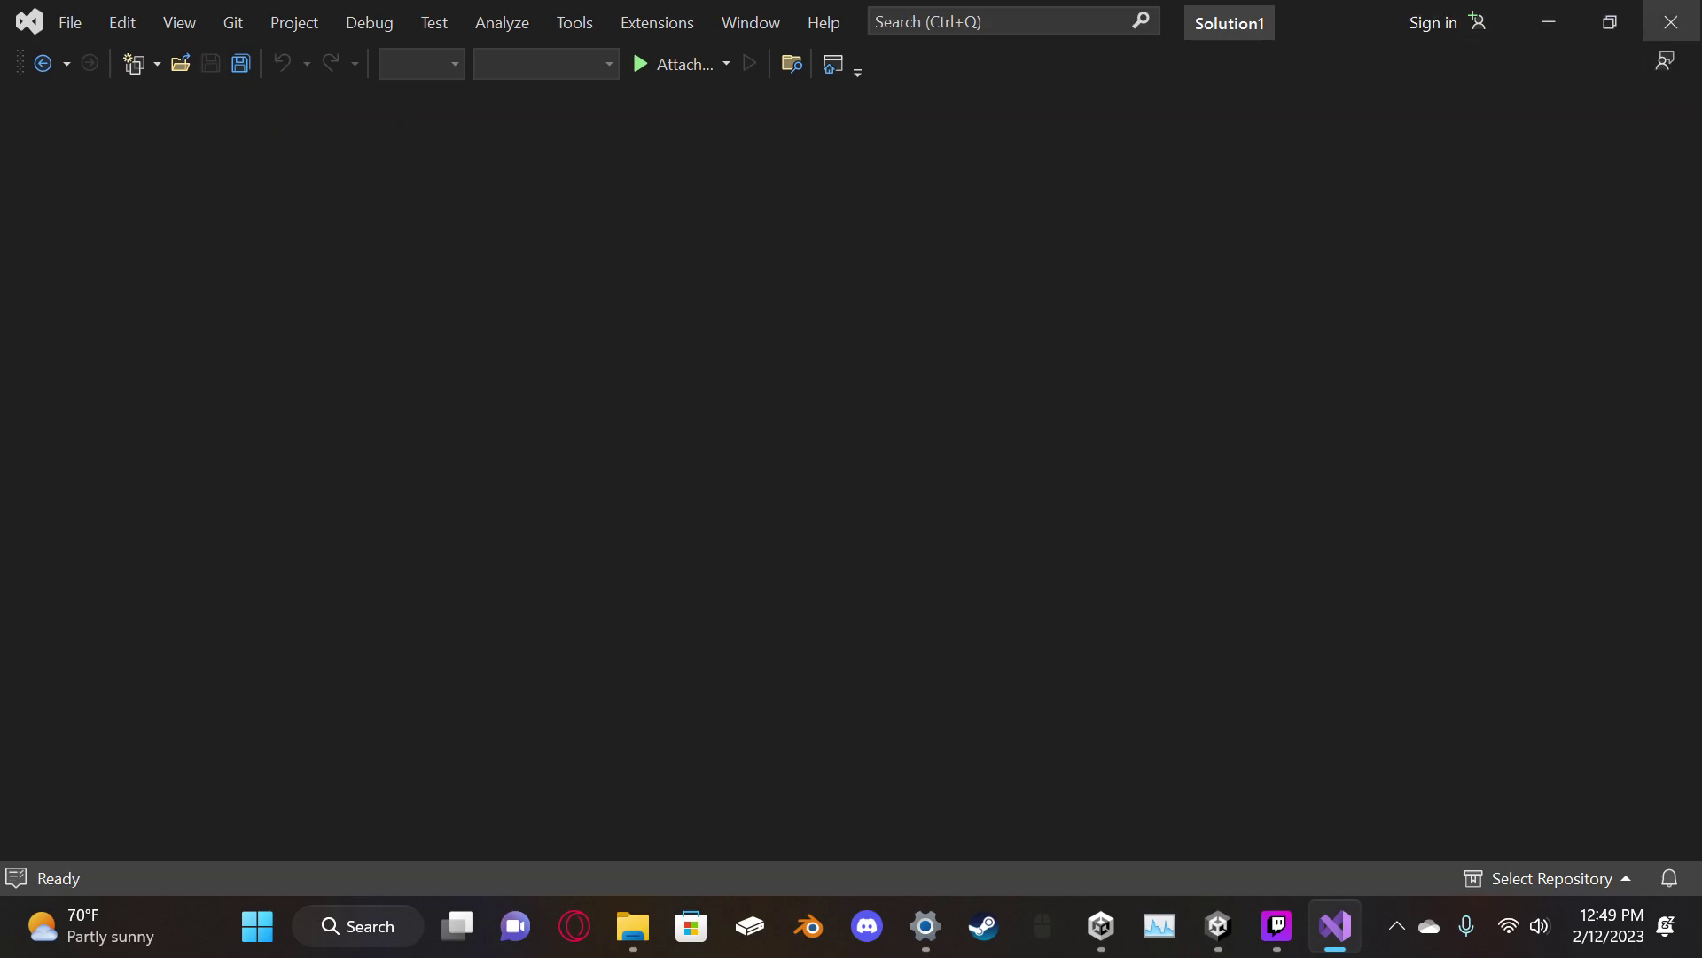
click(1672, 23)
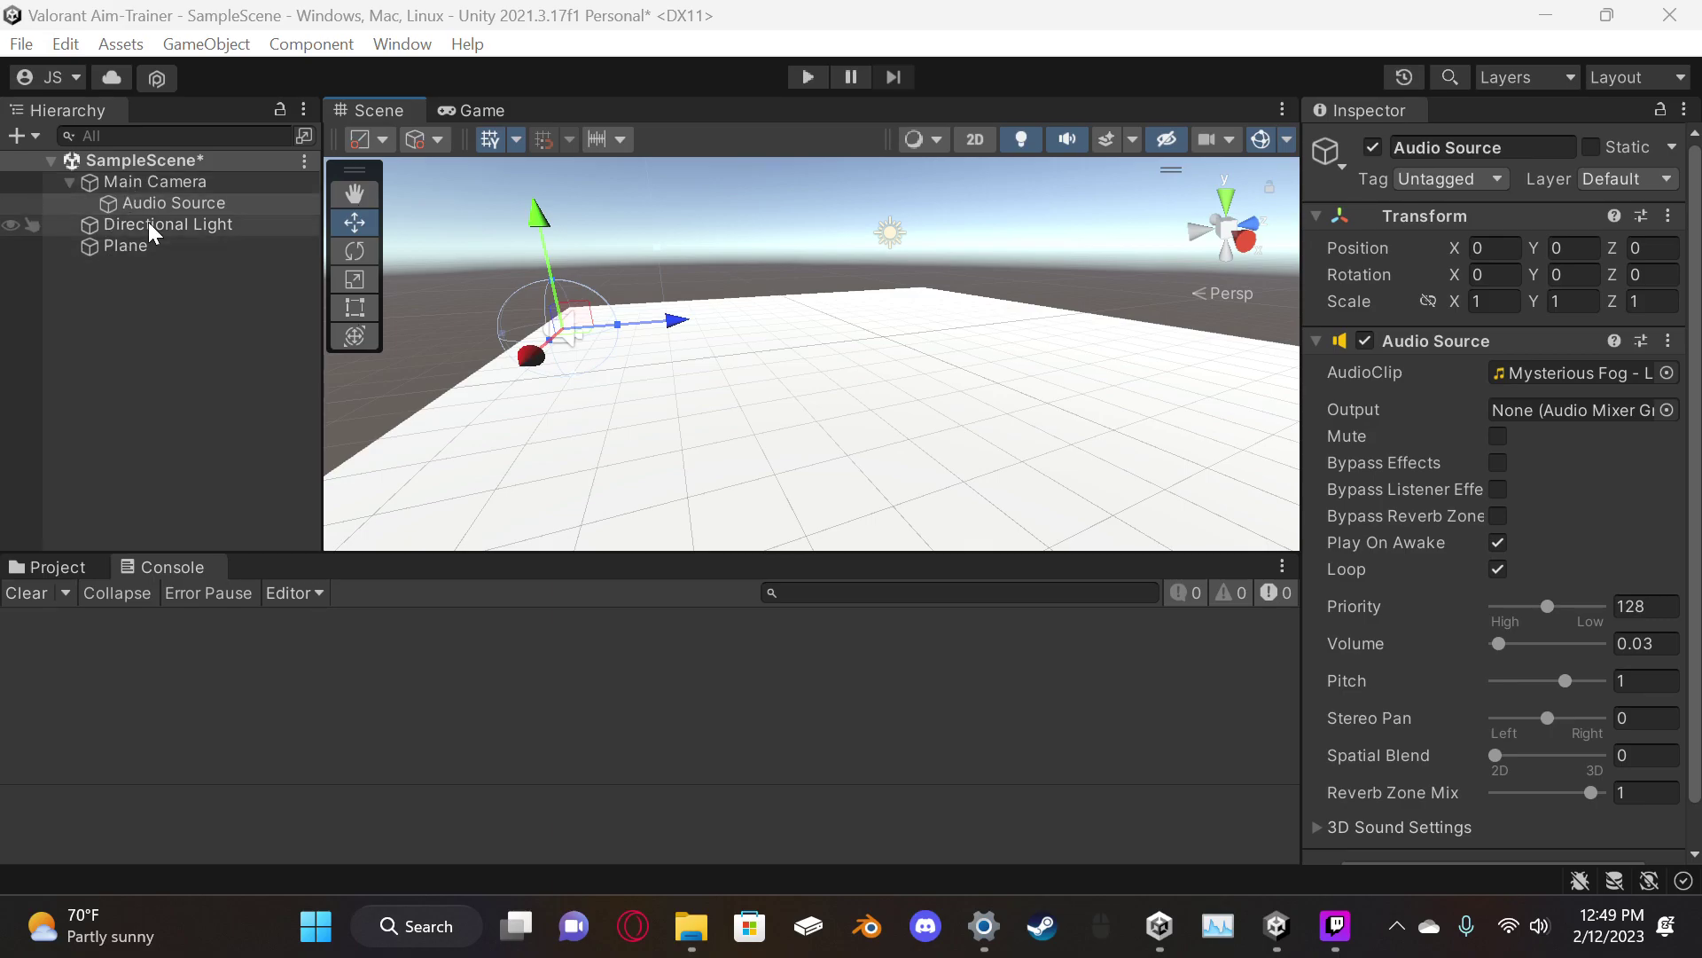
Collapse the Main Camera in the Hierarchy and open the Assets/Code folder in the Project panel.
click(68, 182)
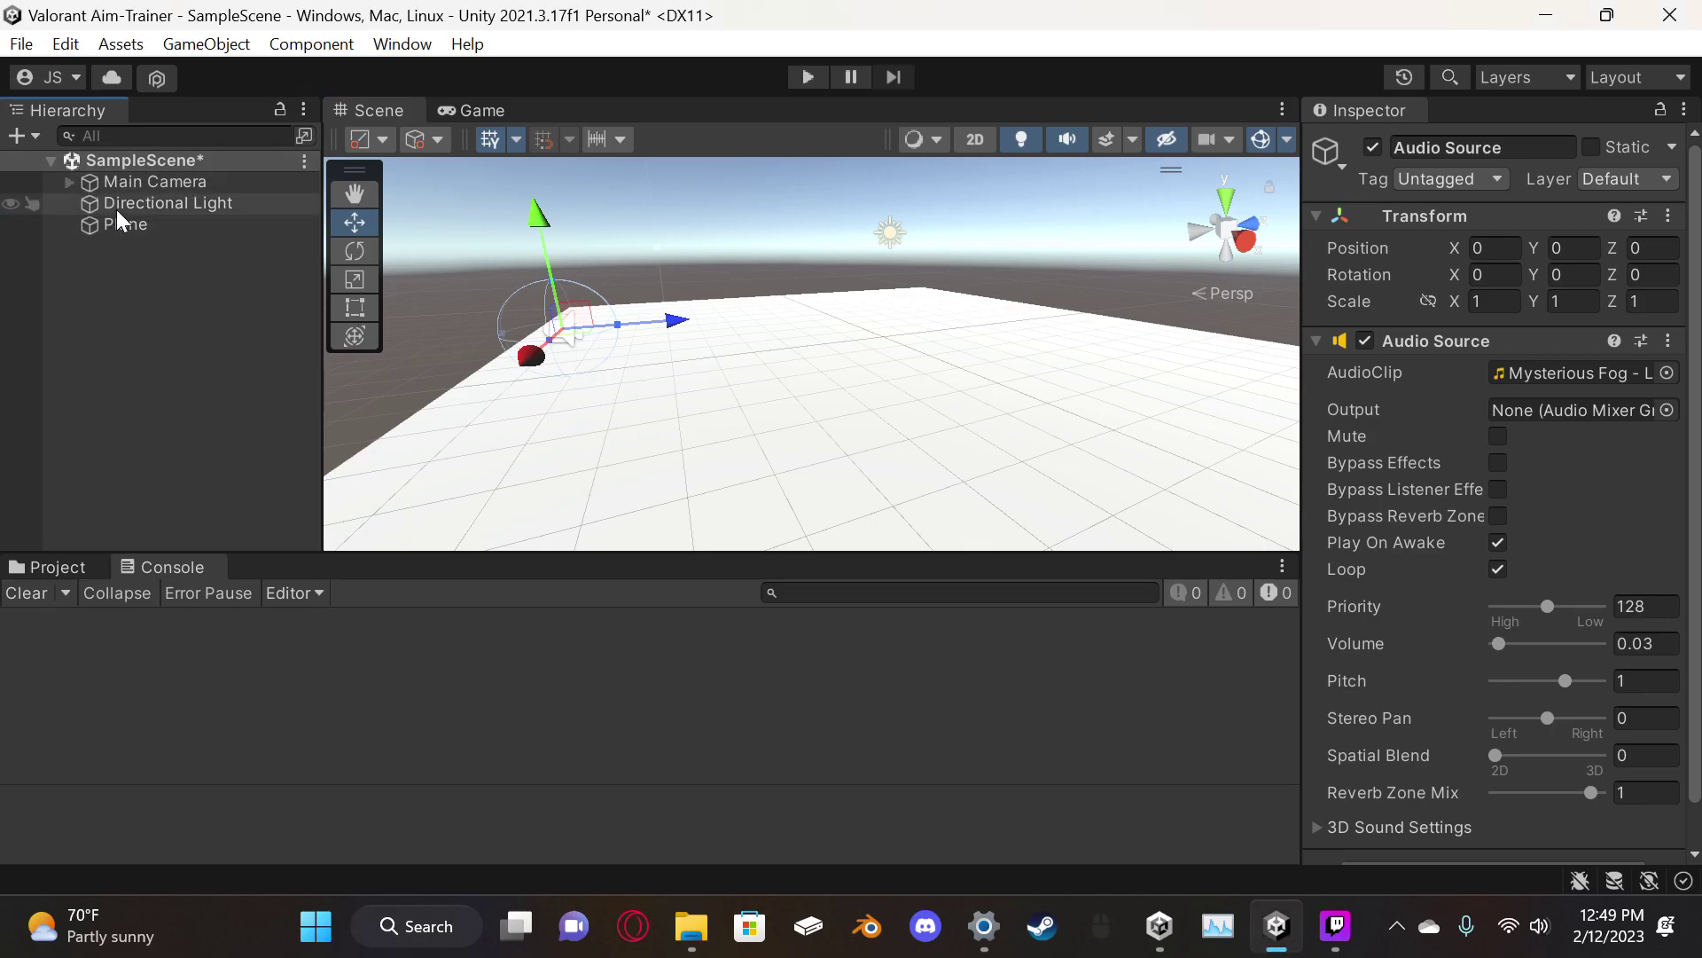
click(56, 572)
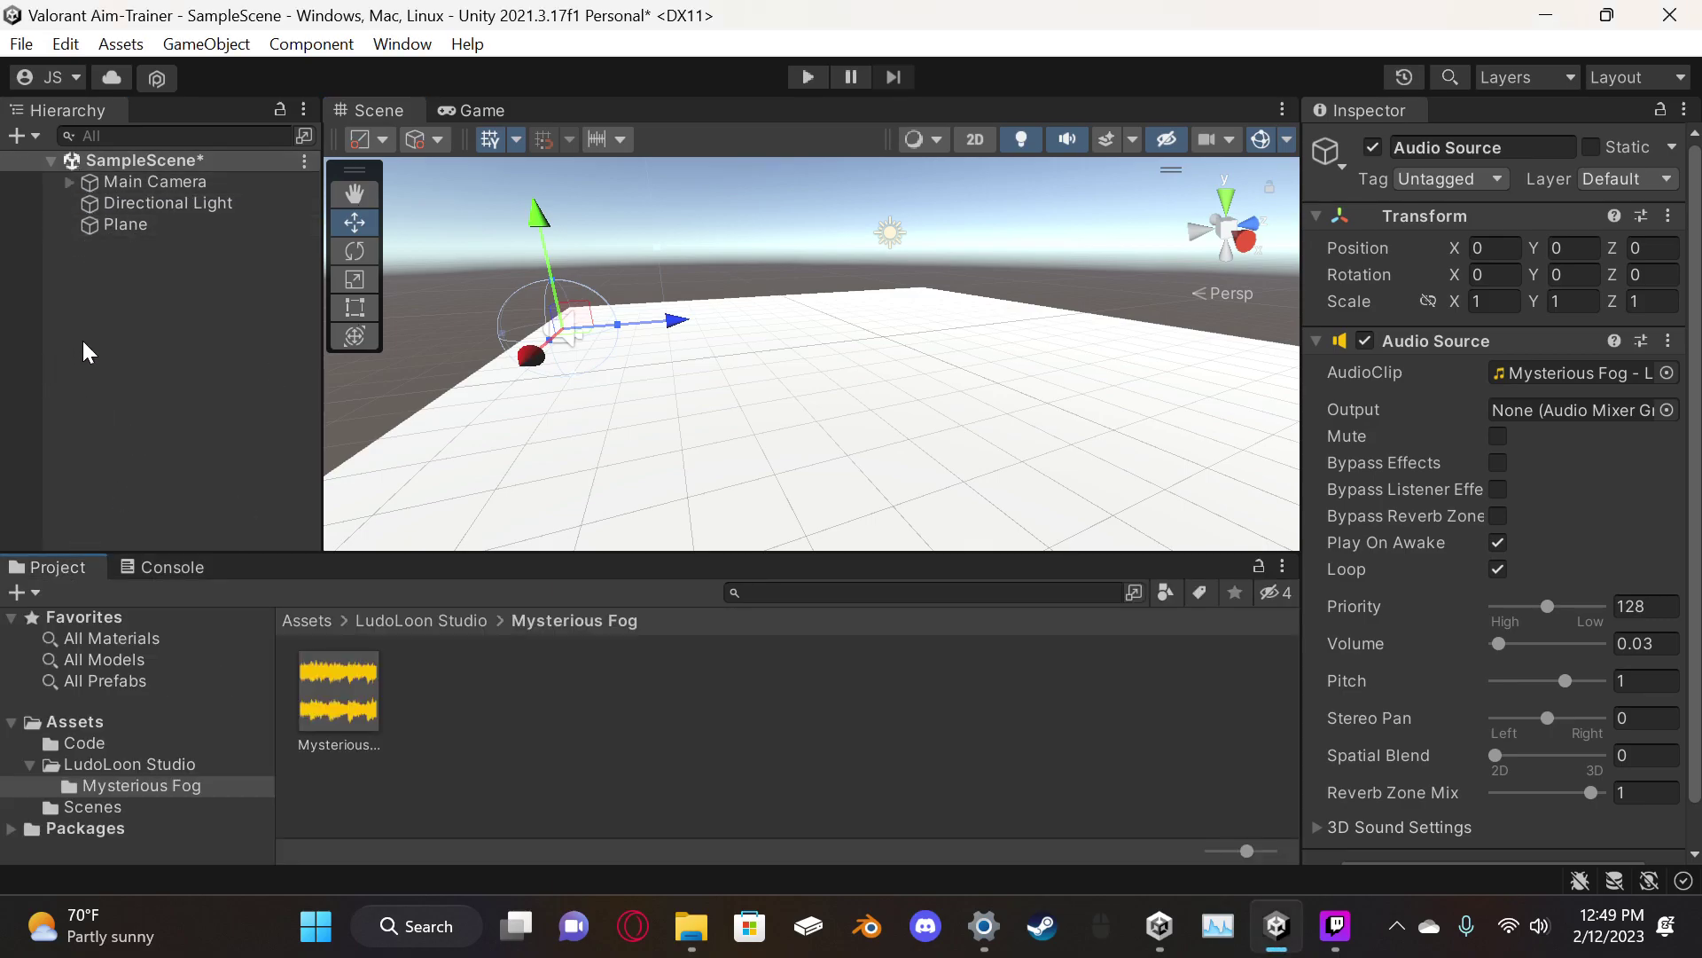
right_click(158, 316)
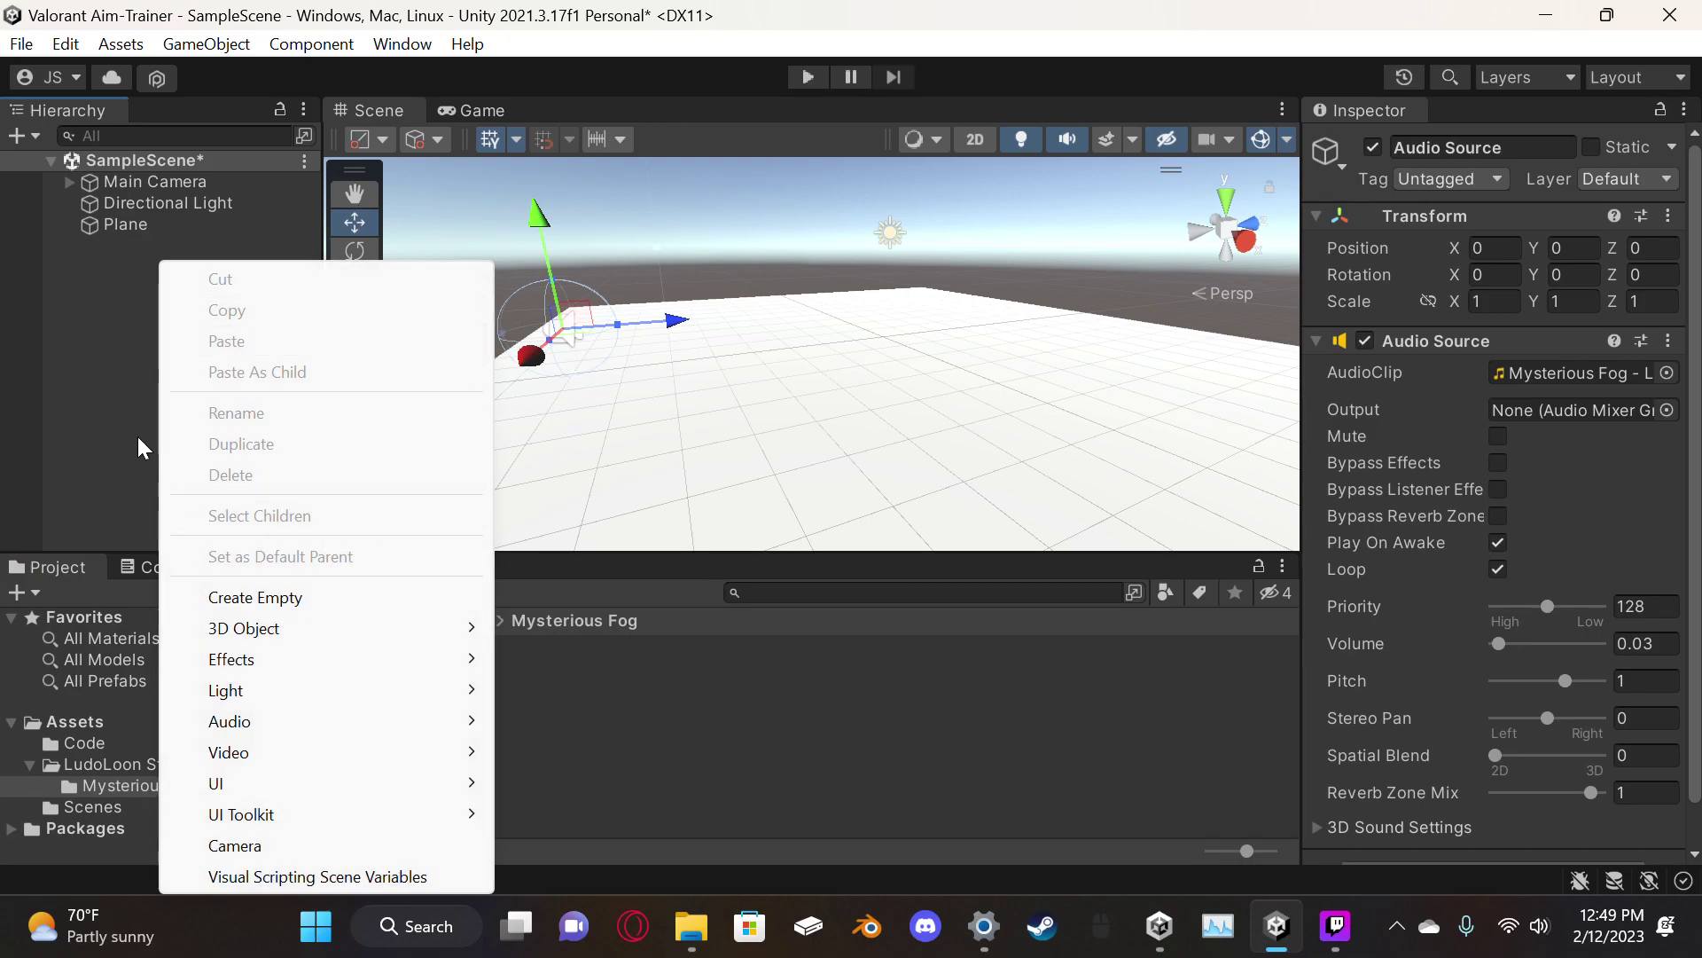
click(516, 725)
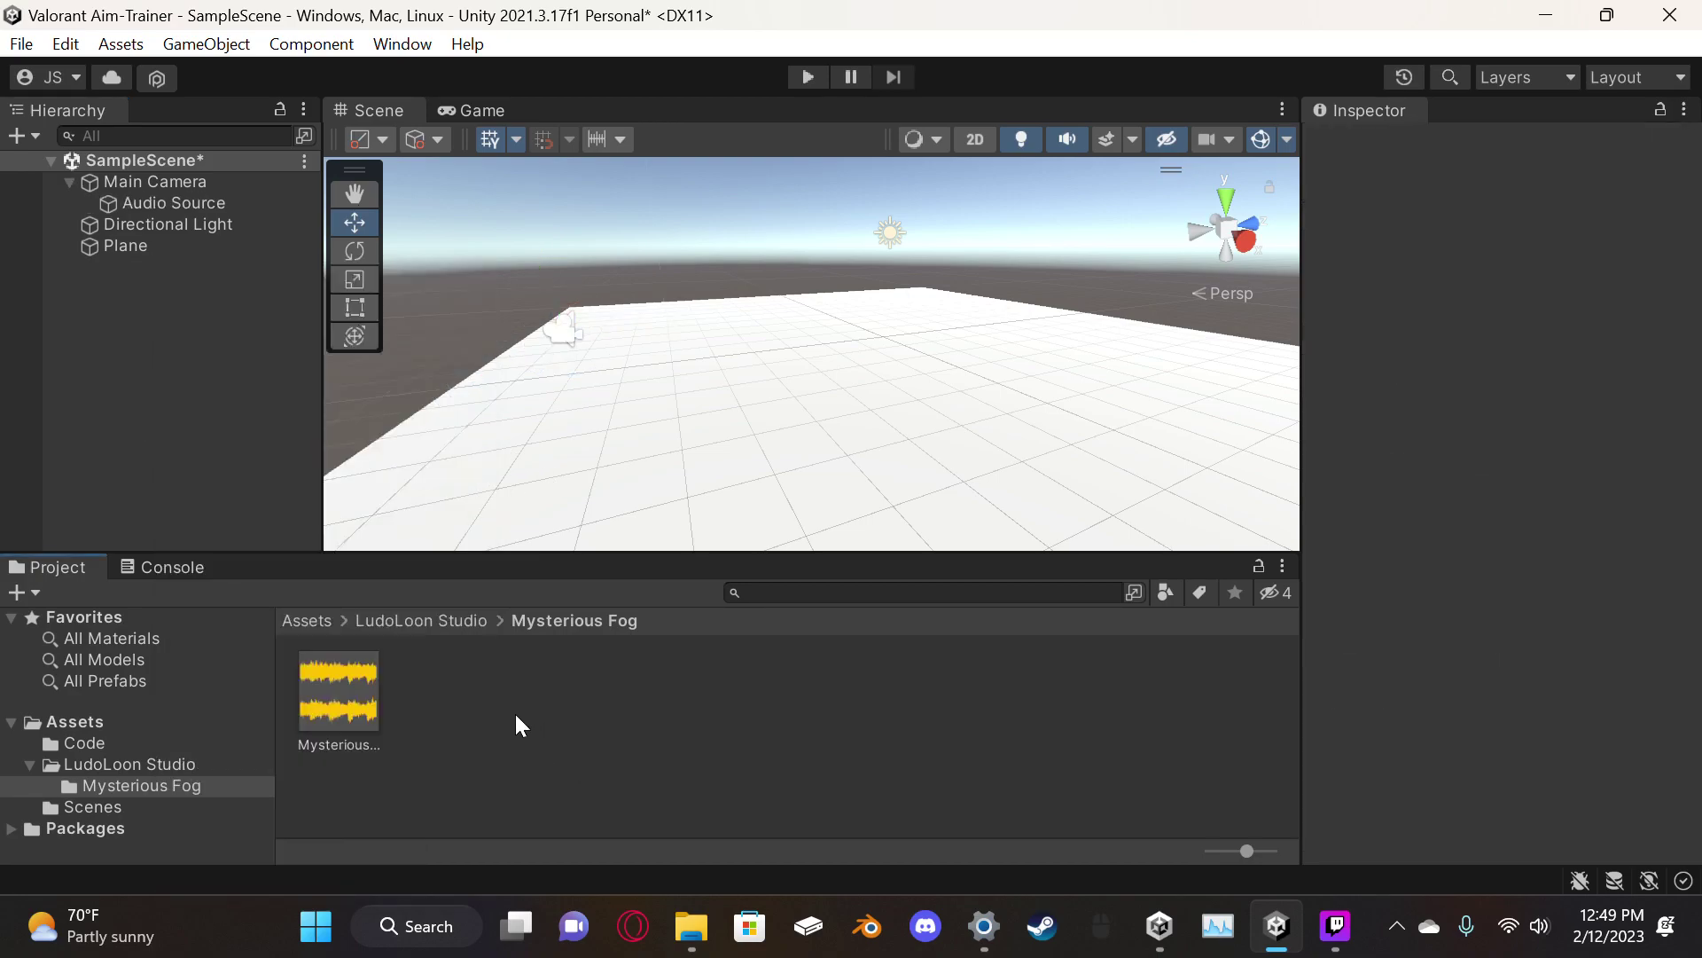
click(77, 727)
click(161, 745)
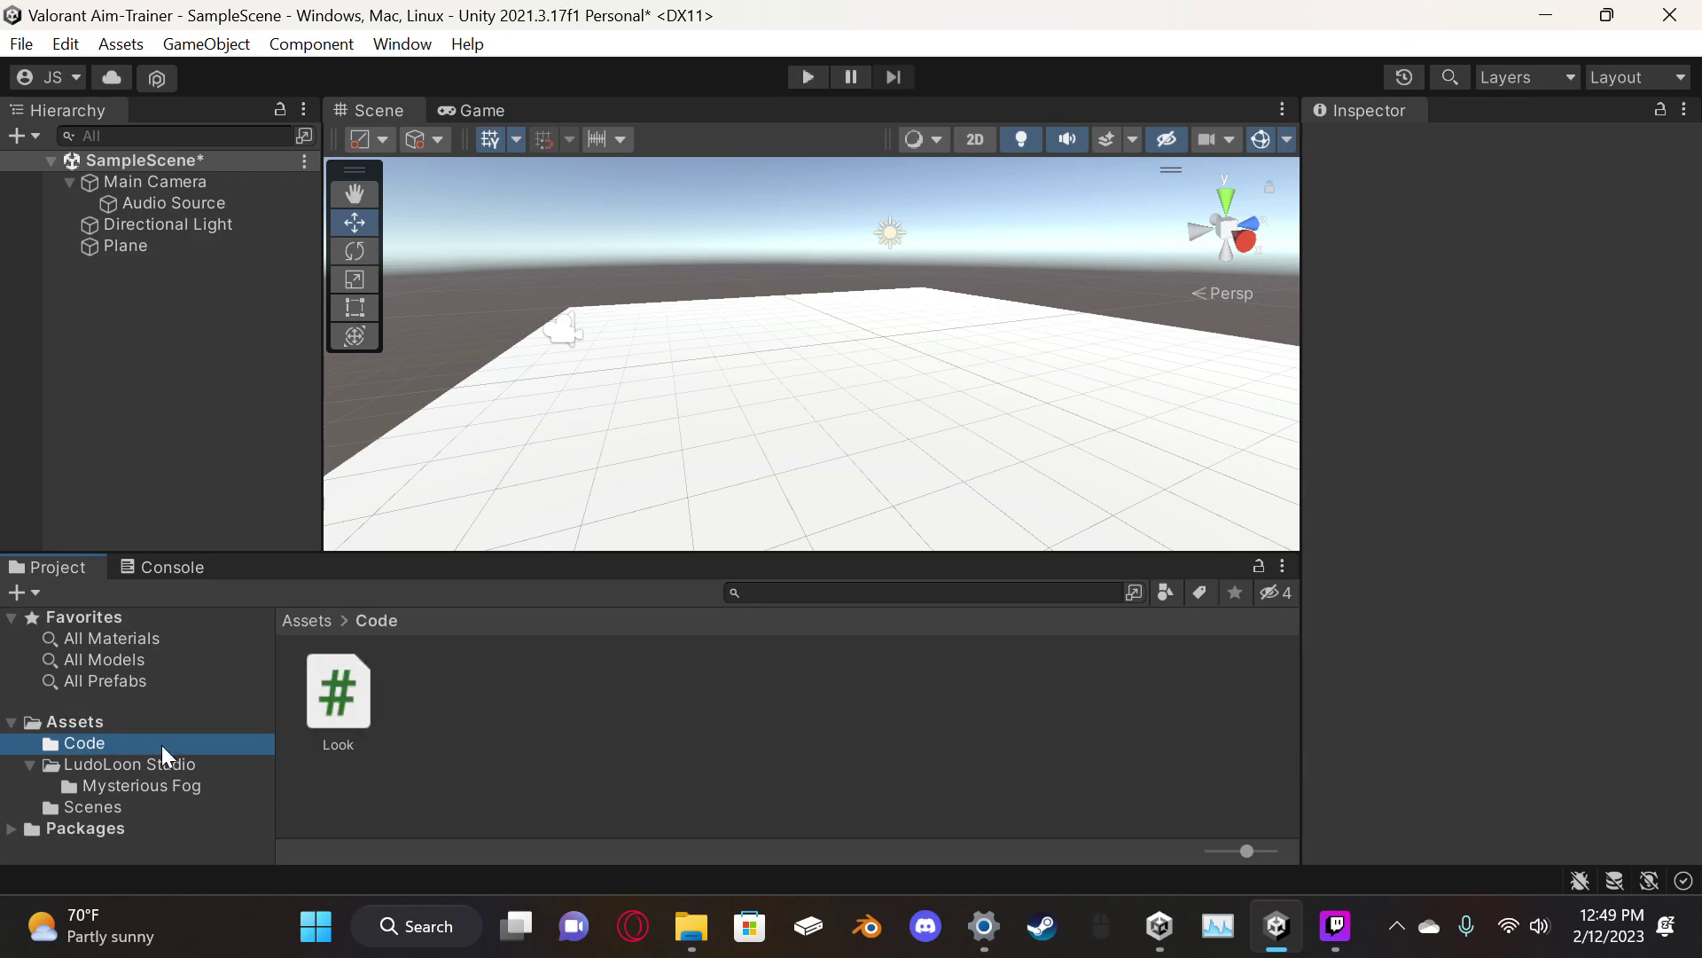
Create a C# script named Pewpew in the Code folder and open it in Visual Studio.
right_click(525, 747)
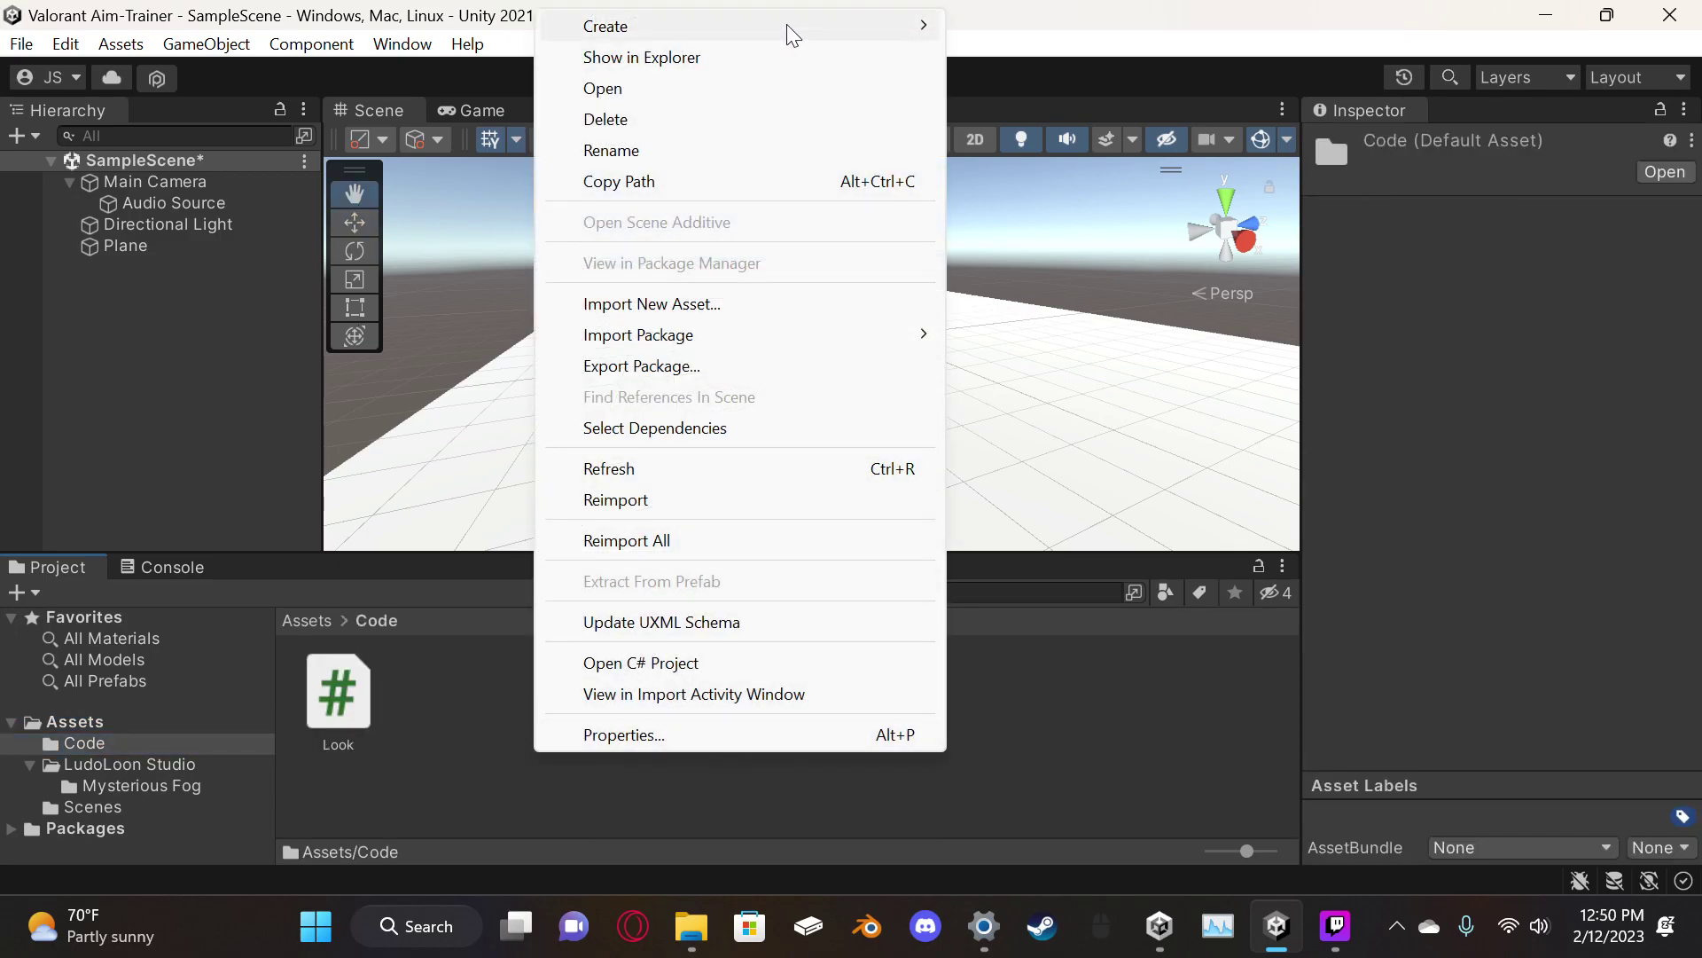
mouse_move(786, 25)
click(1045, 92)
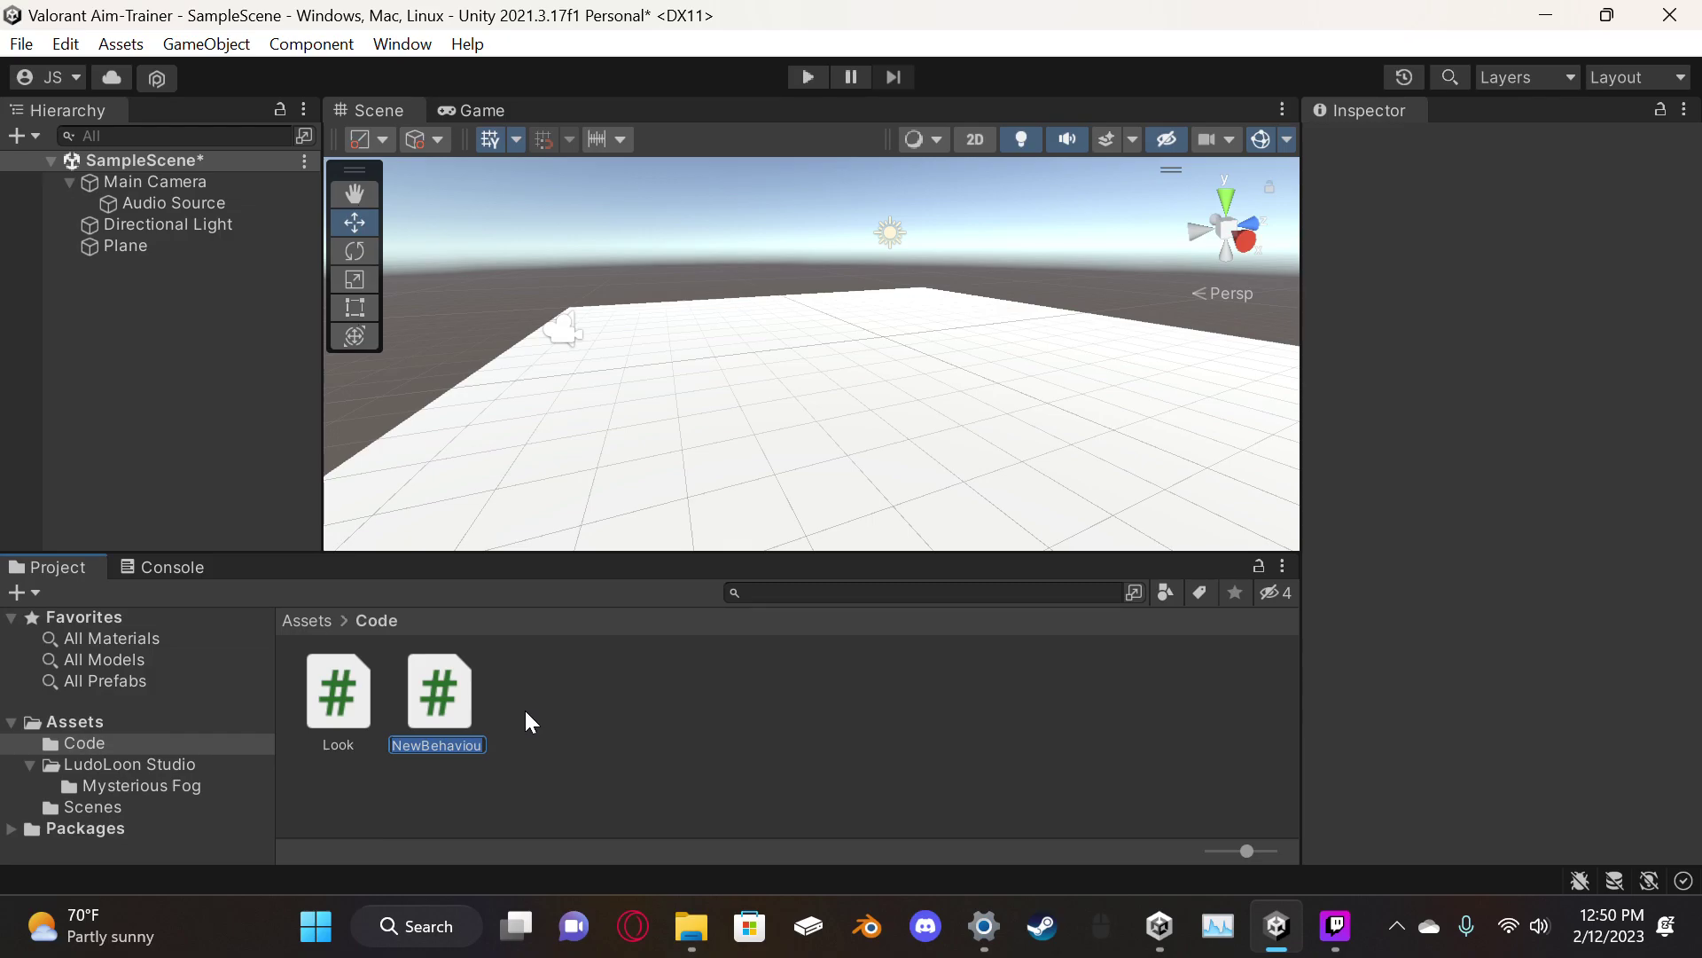
text(Pep)
key(BackSpace)
text(wpew)
key(Return)
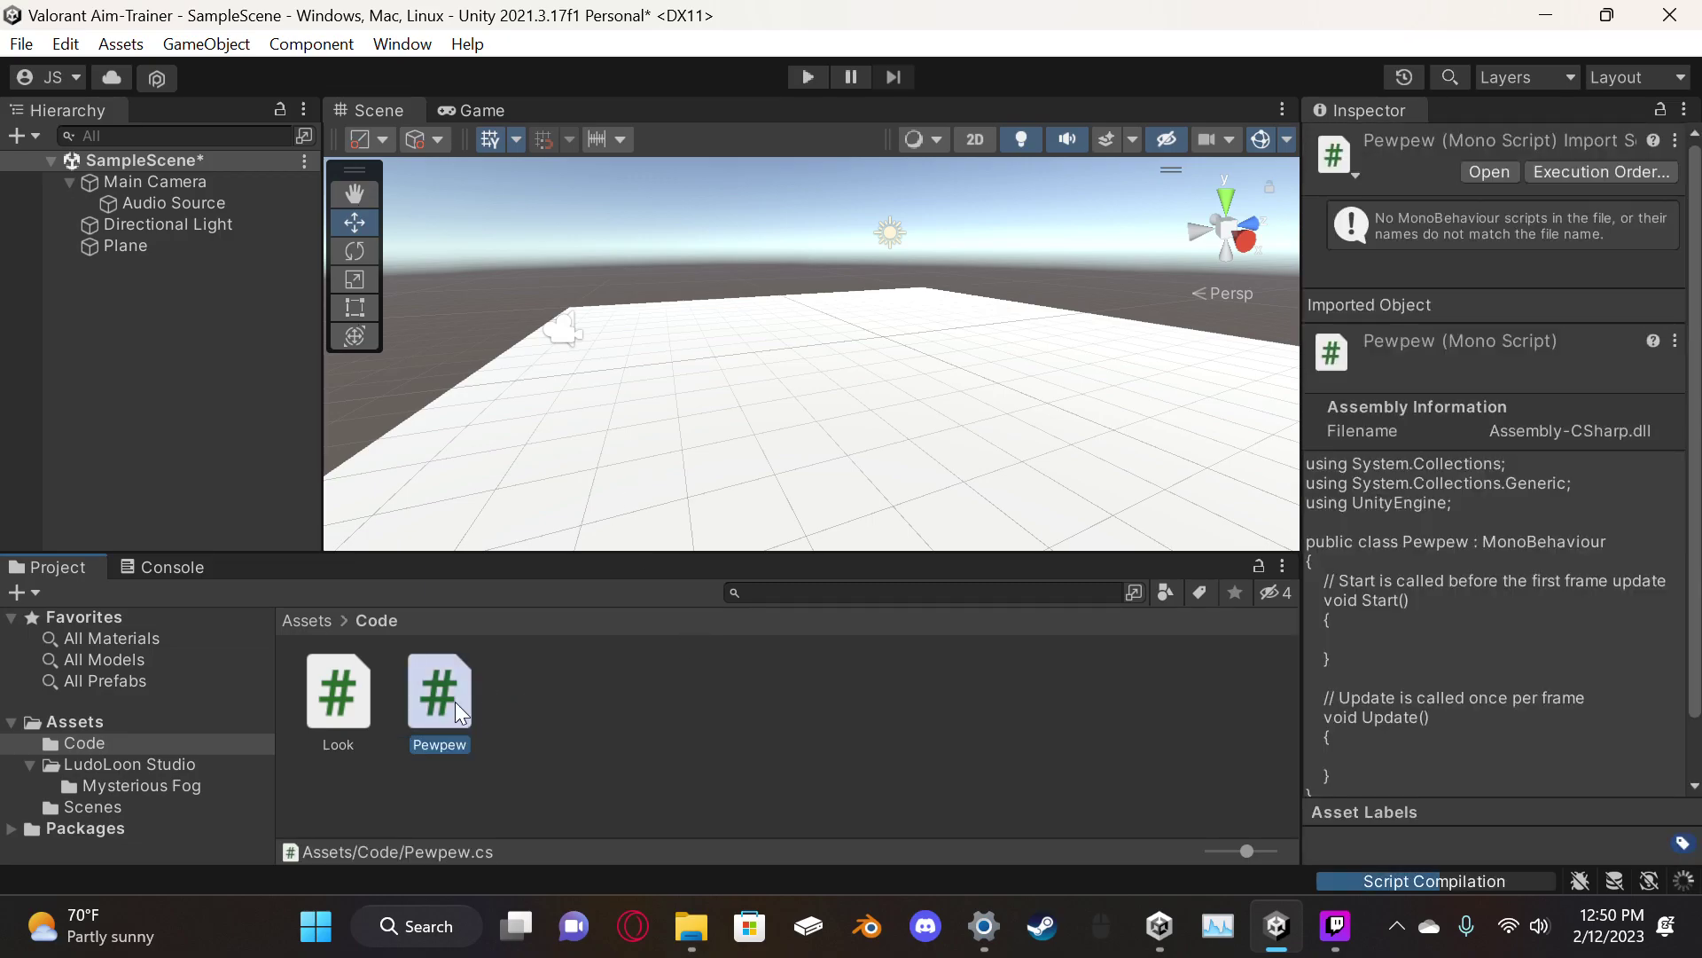
double_click(455, 701)
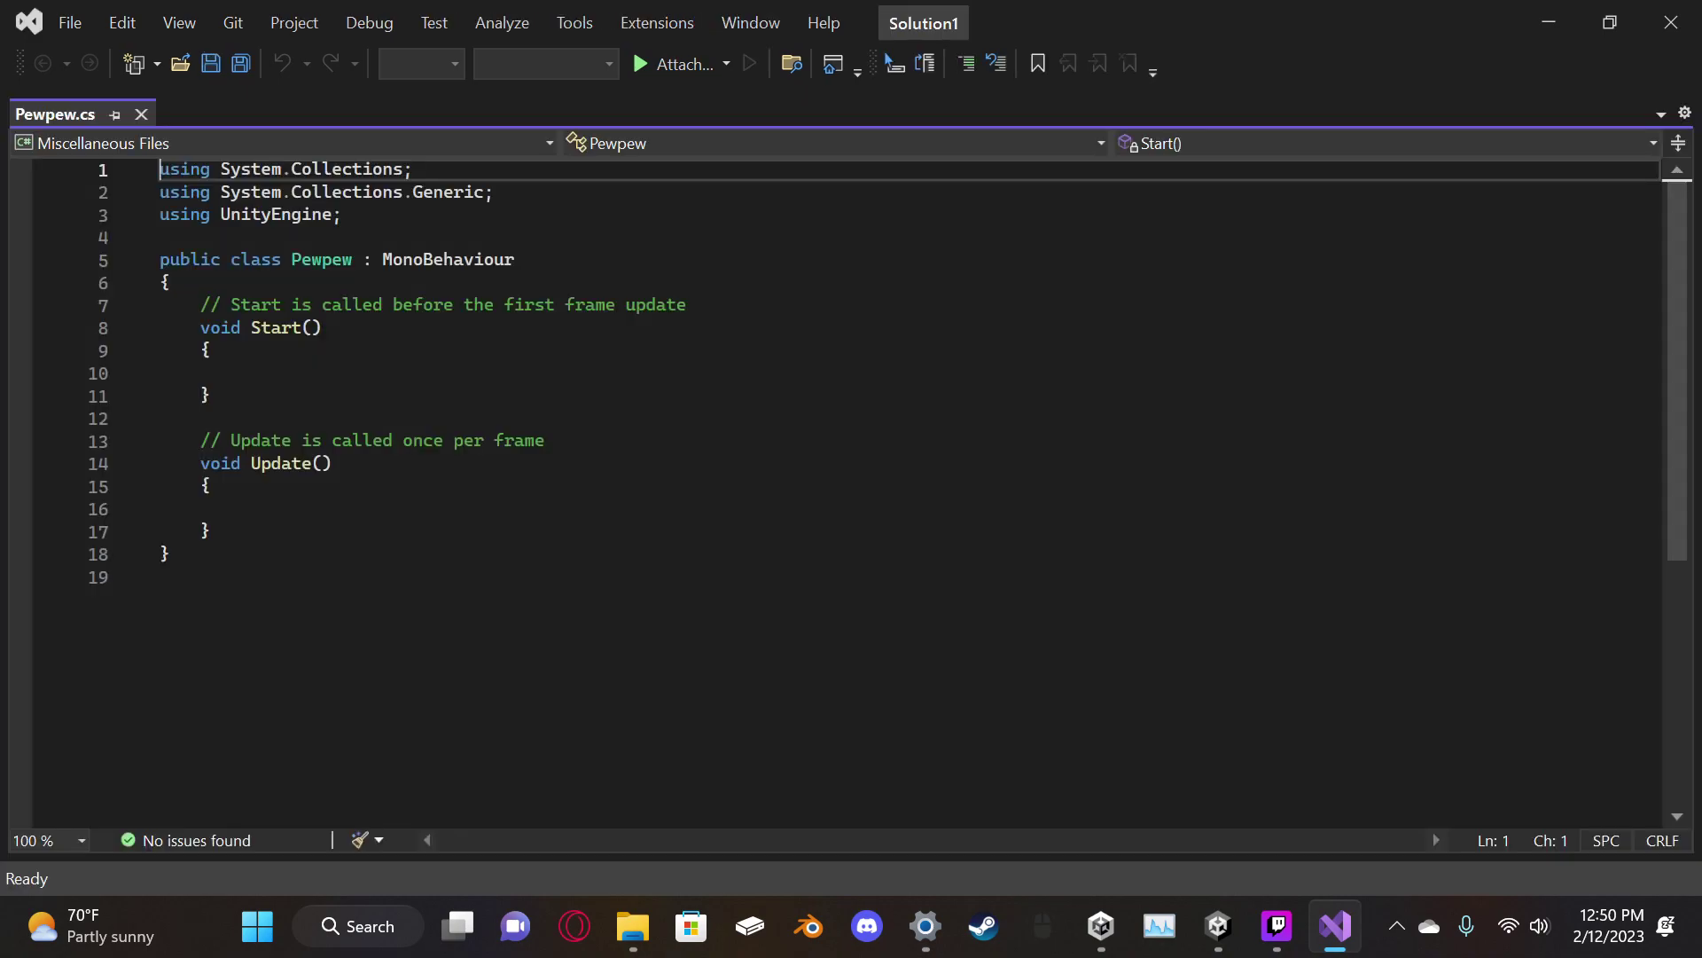
Delete the template Start method and its comment from Pewpew.cs.
drag(210, 530, 201, 304)
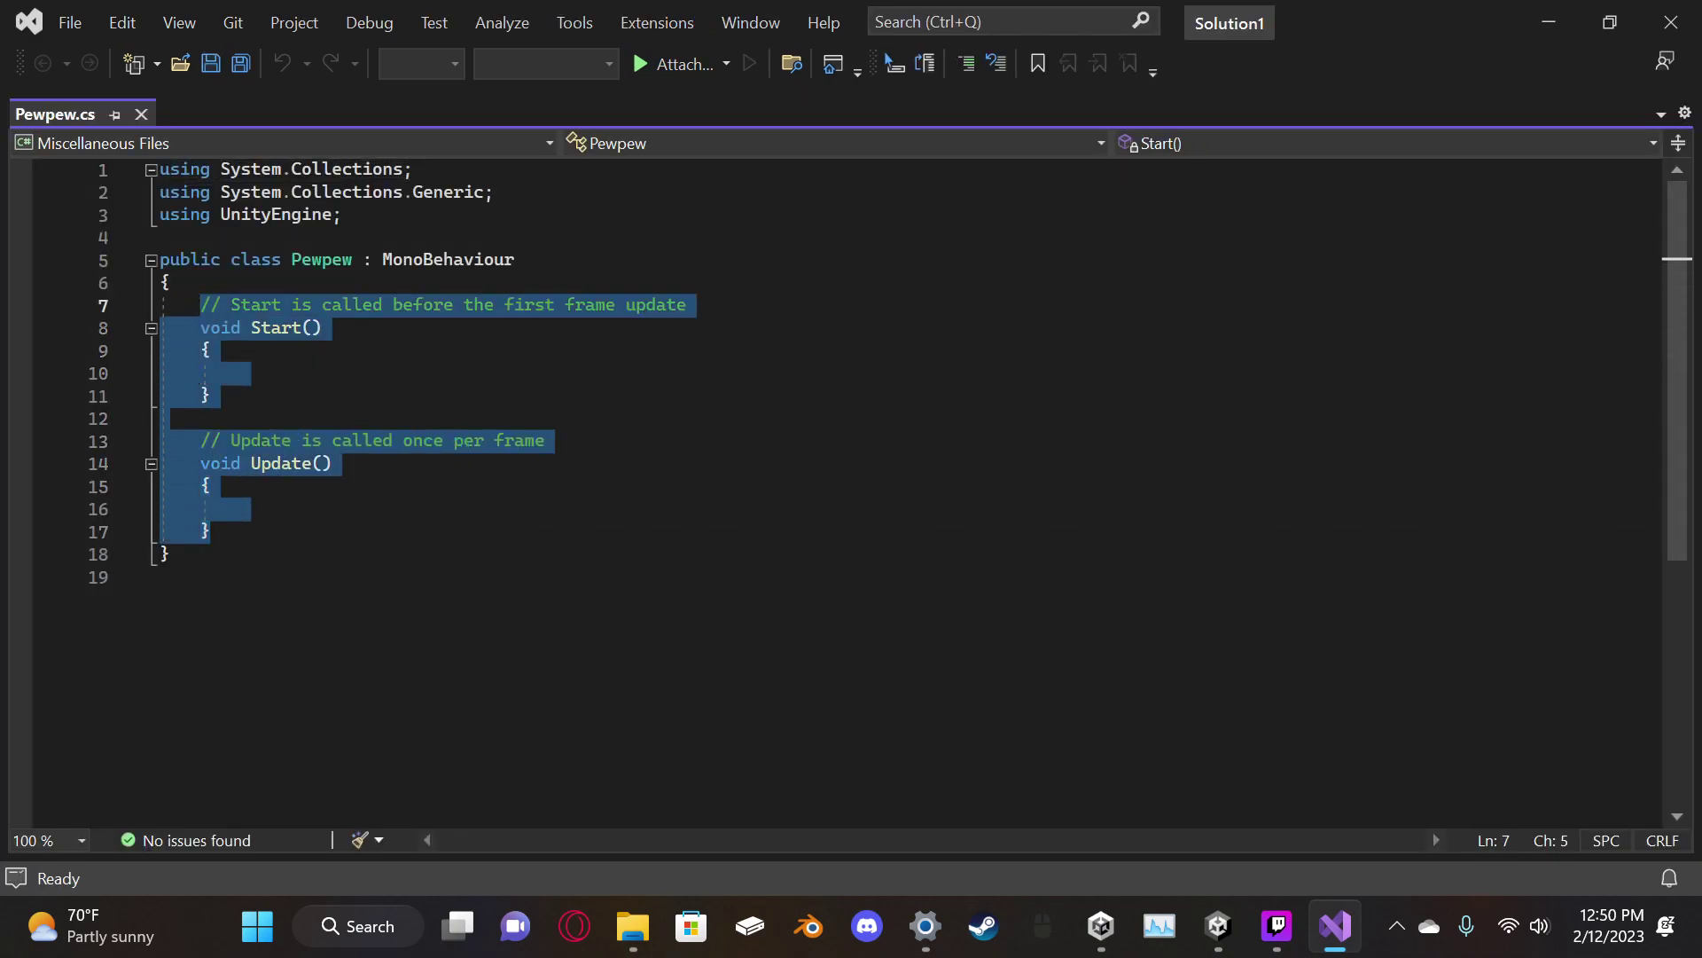
drag(210, 395, 201, 305)
key(Delete)
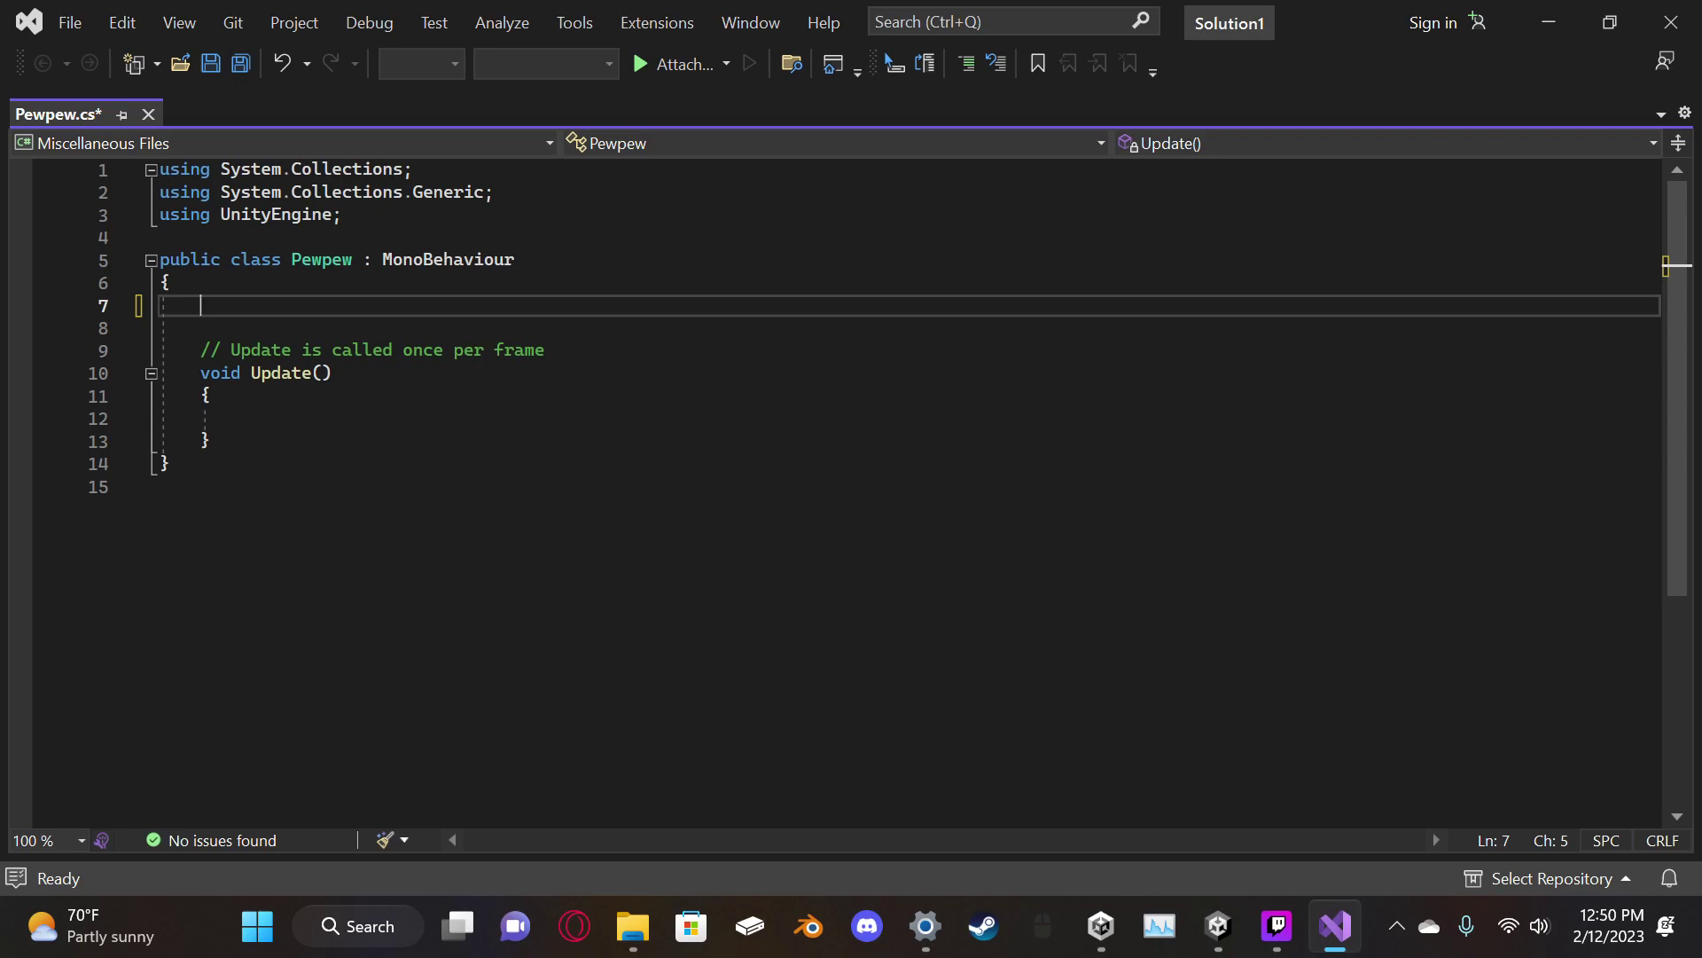
Declare 'public Camera fpsCam;' above the Update method.
text(public )
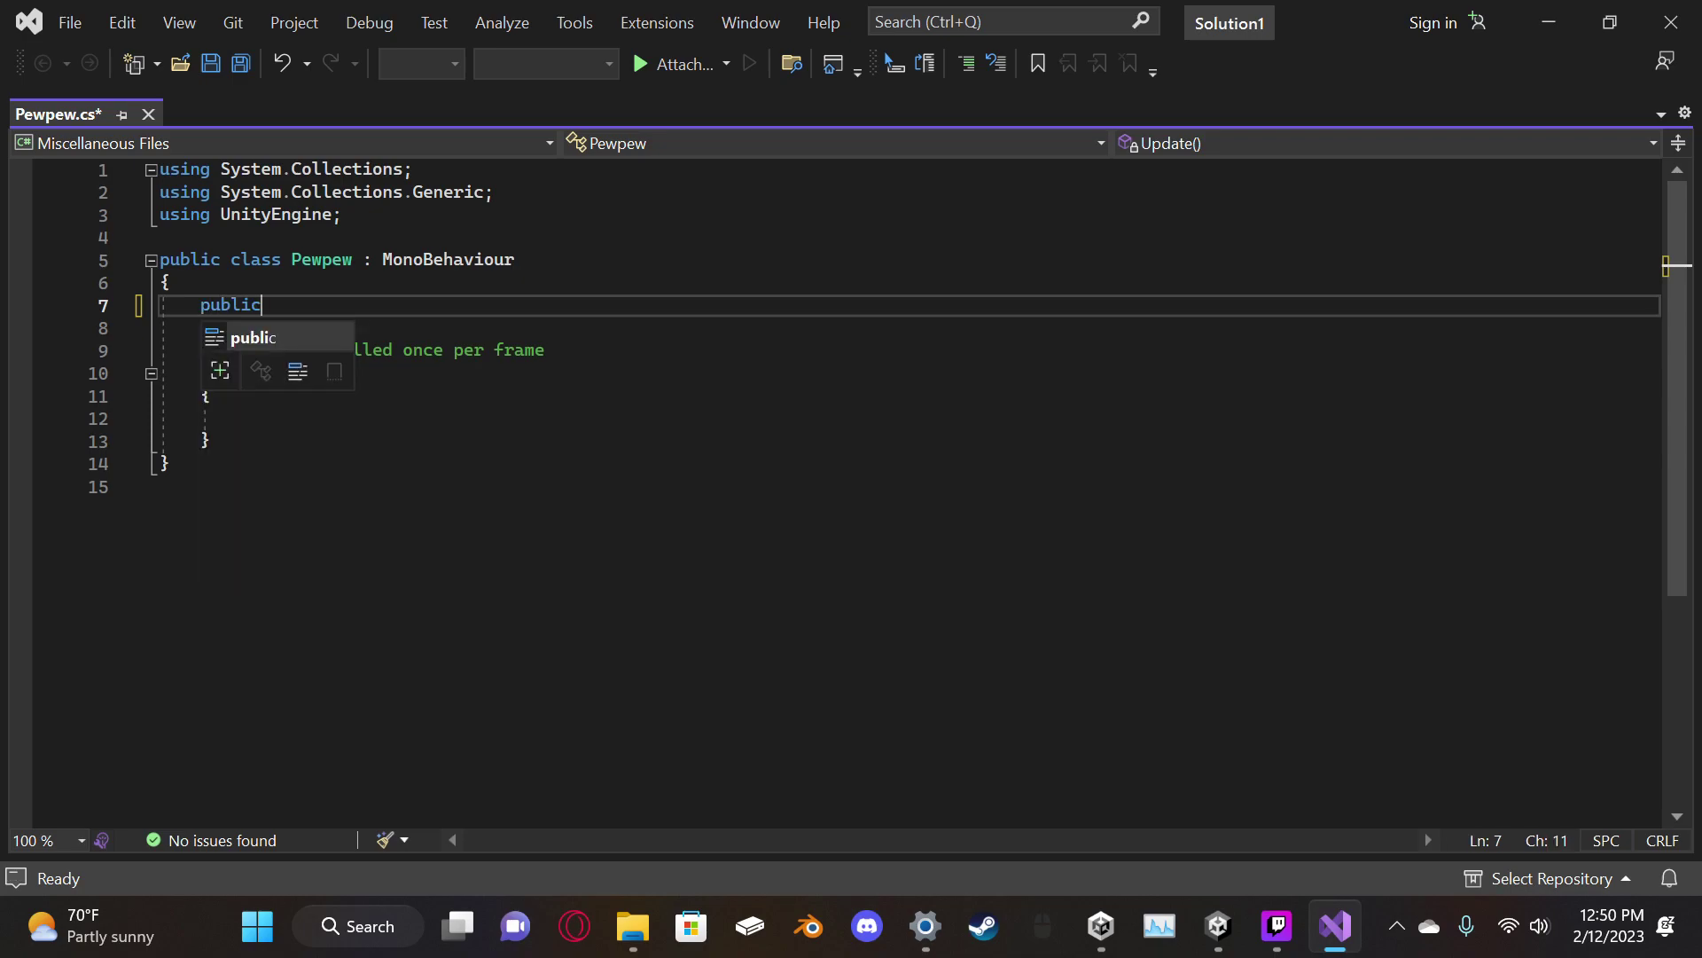
text(Ca)
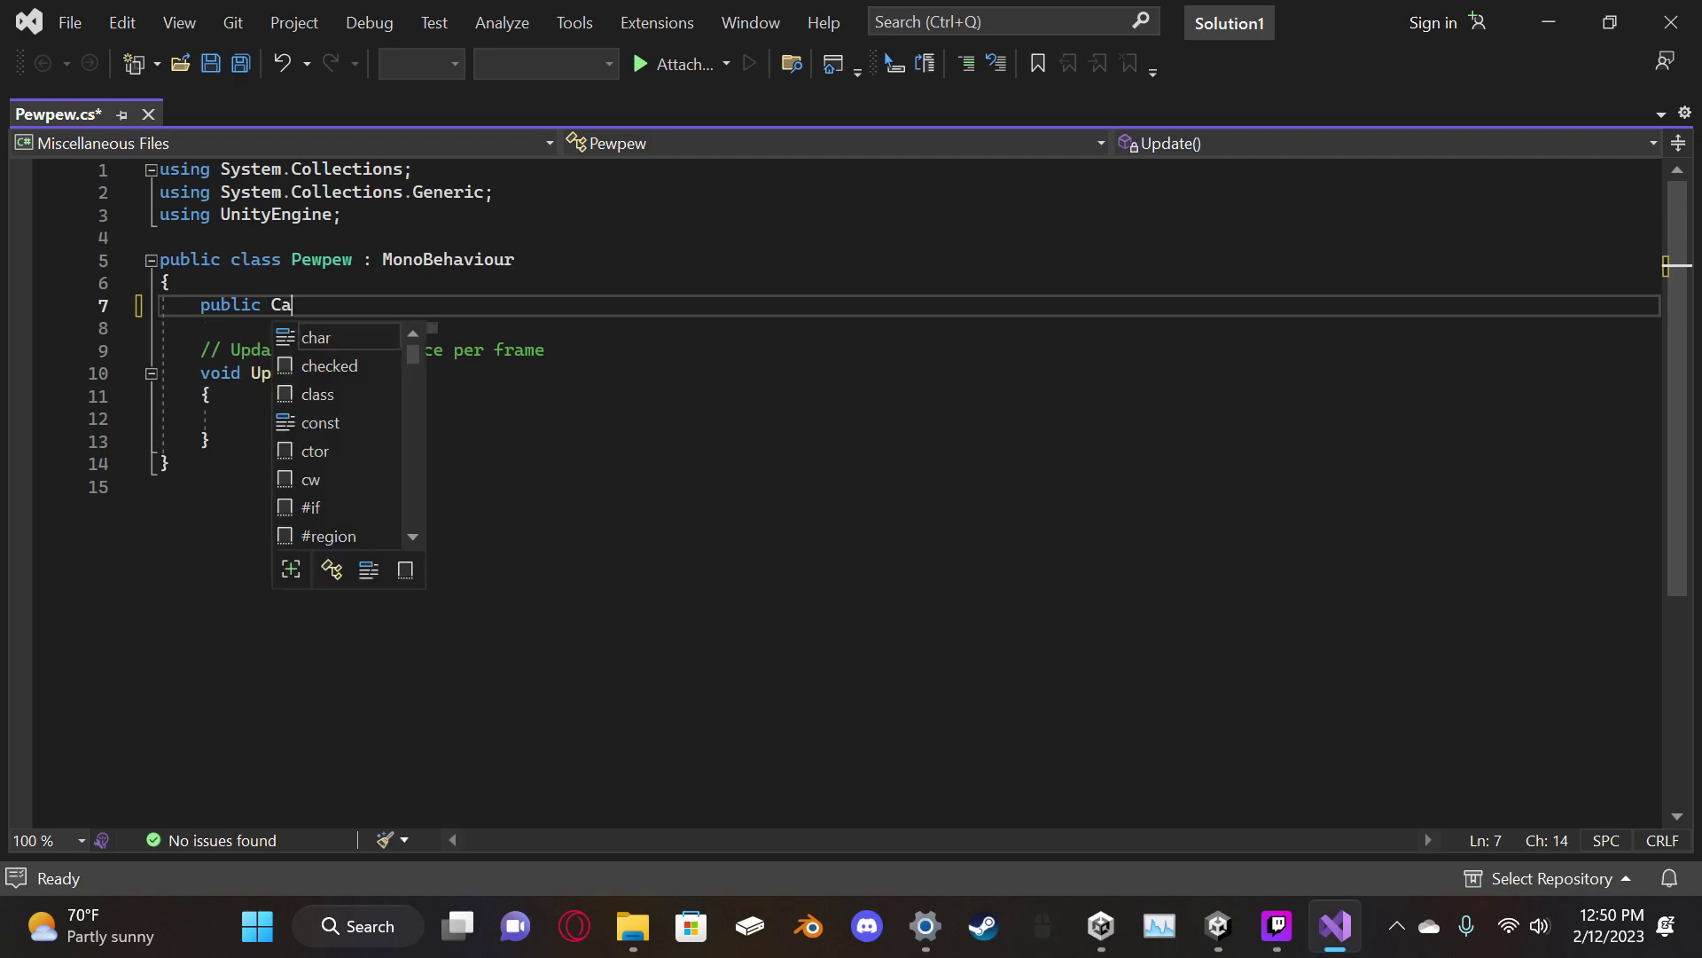
text(mera )
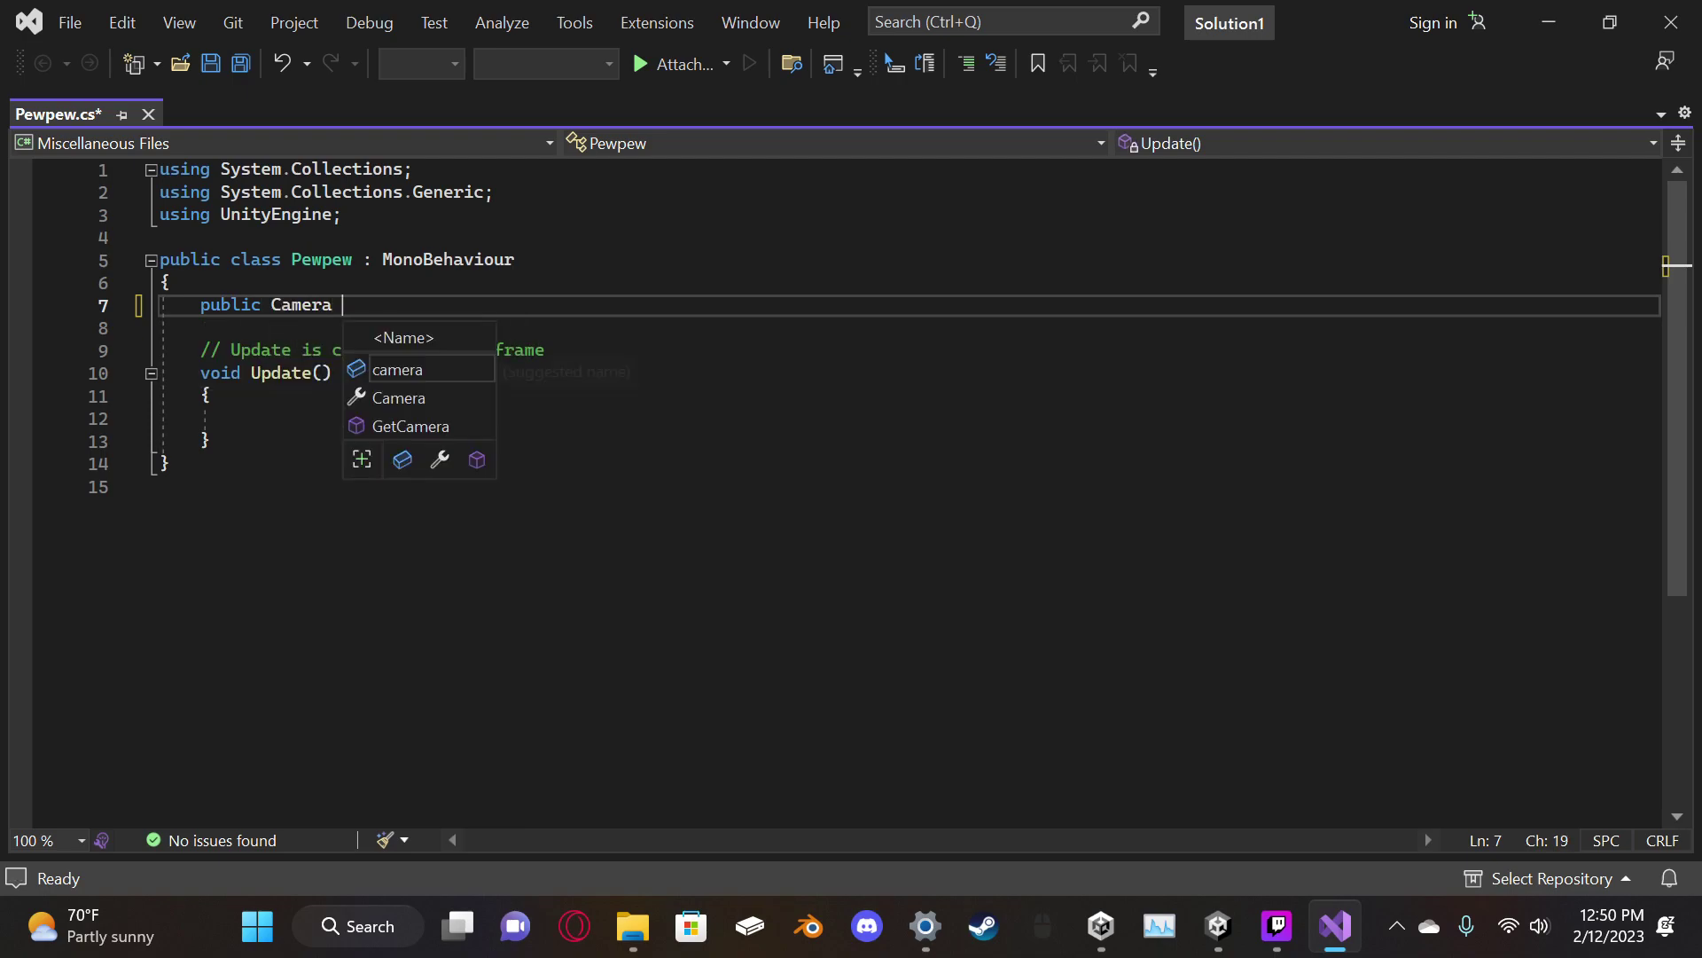
text(fps)
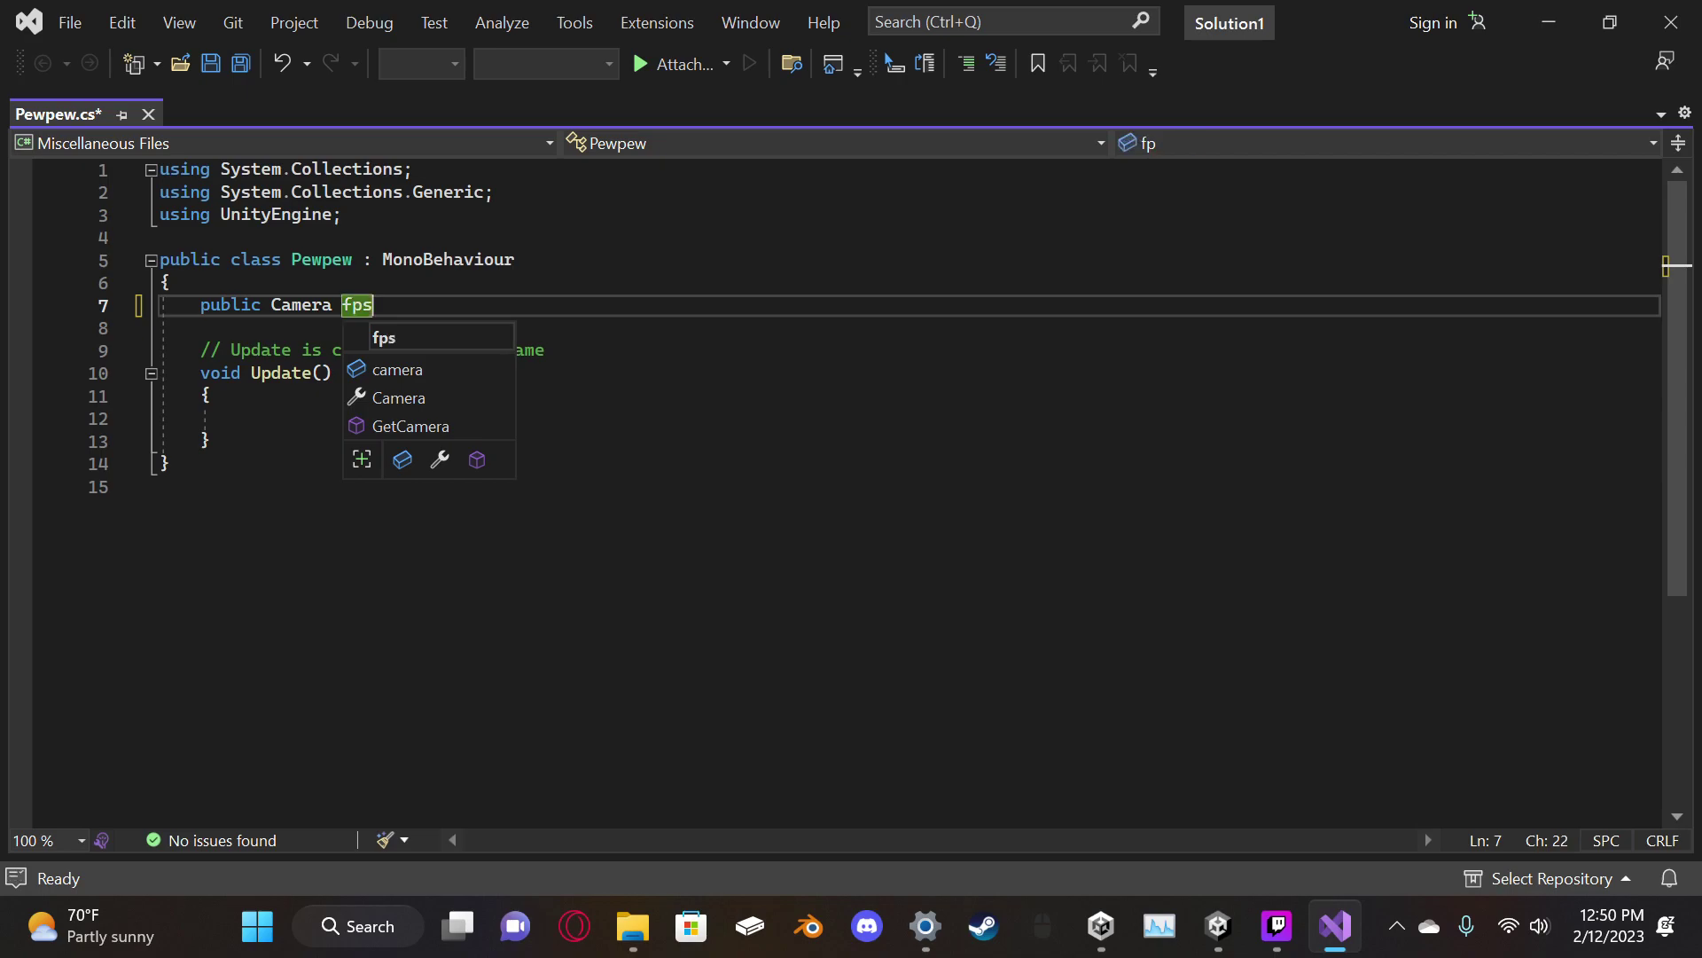
text(Cam)
text(e)
key(BackSpace)
text(;)
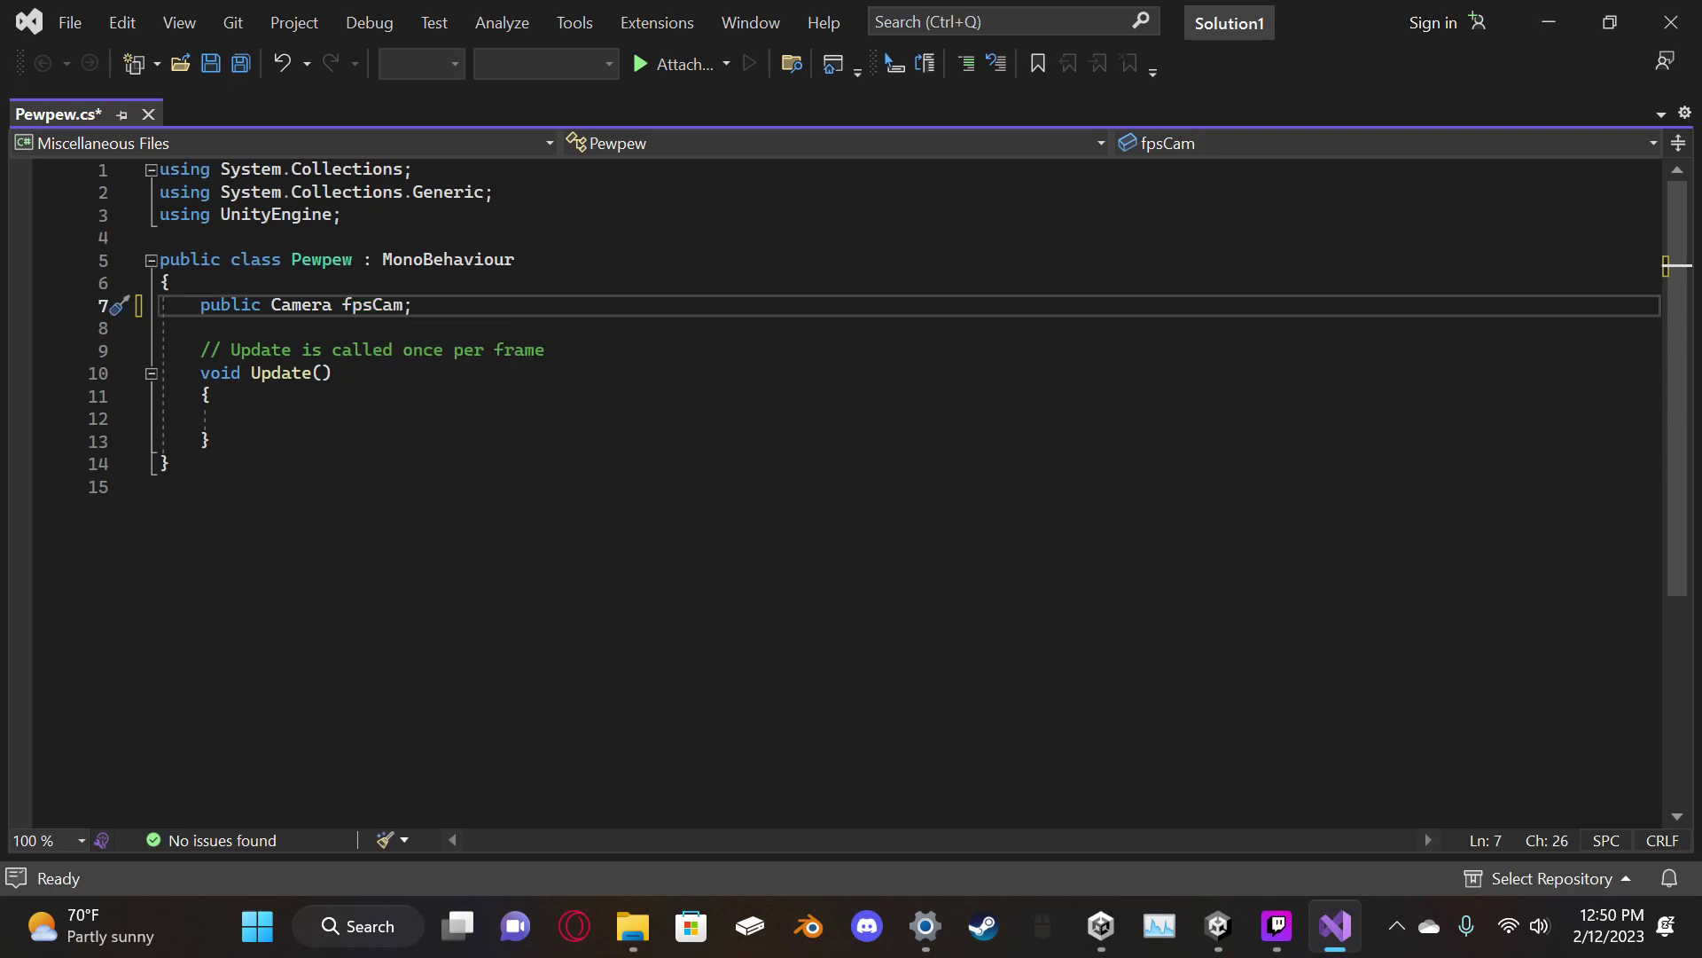
click(240, 419)
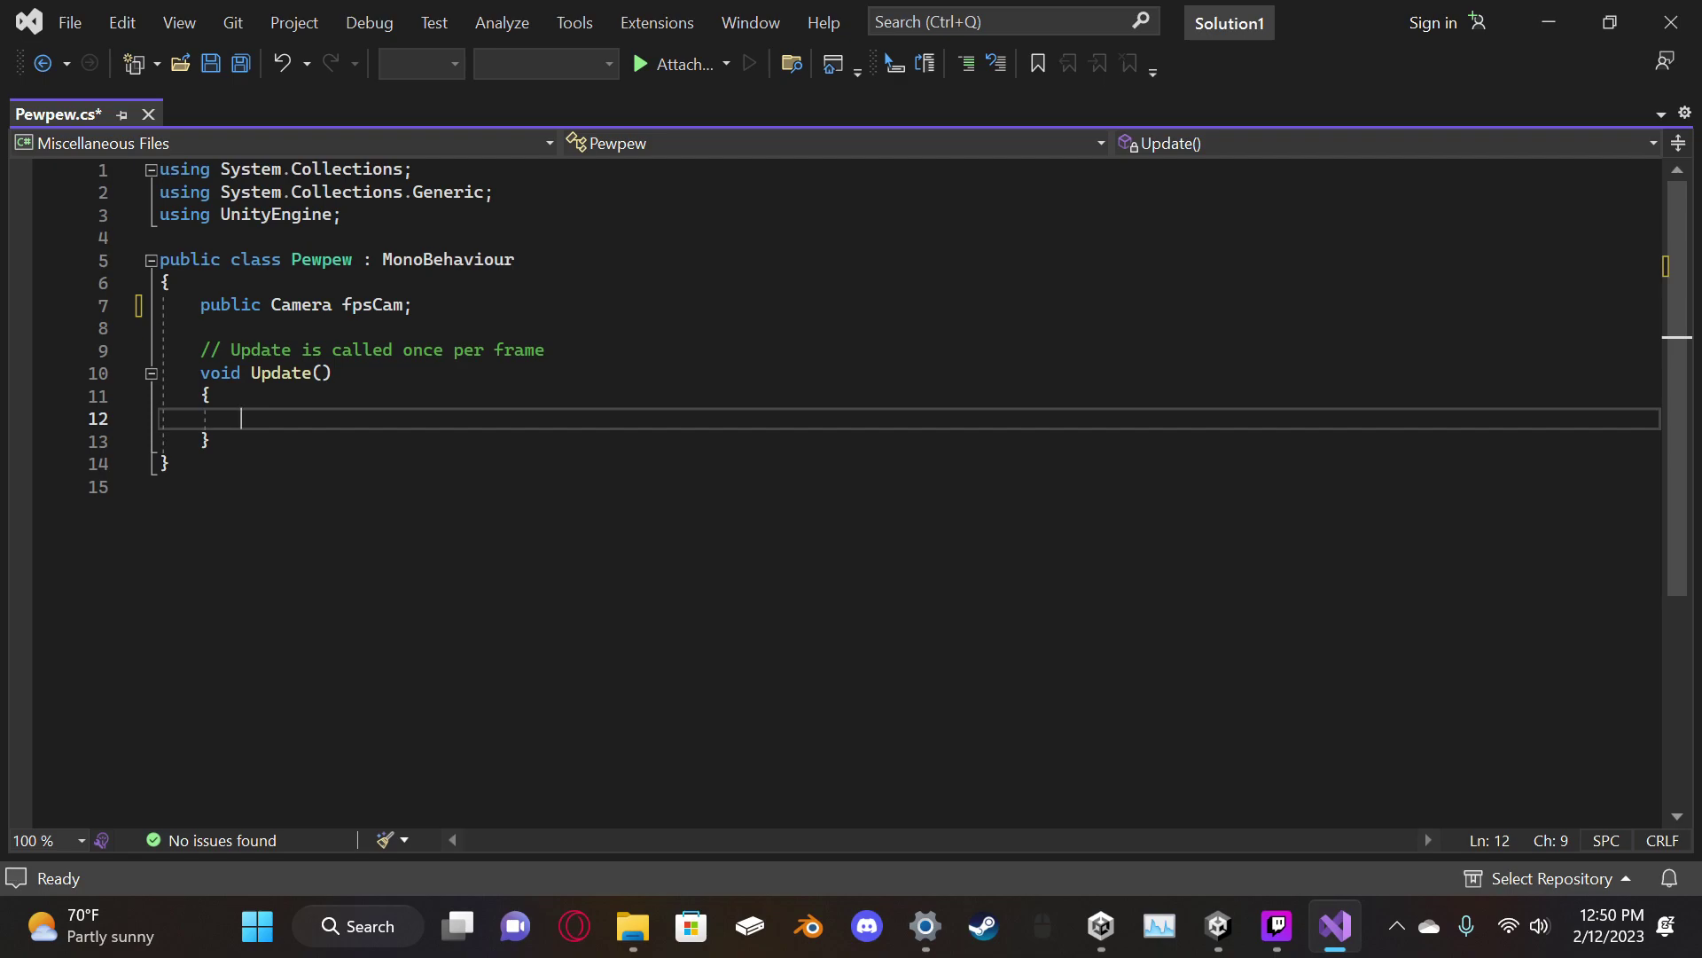
Write the condition if (Input.GetMouseButton(0)) in Update().
text(if)
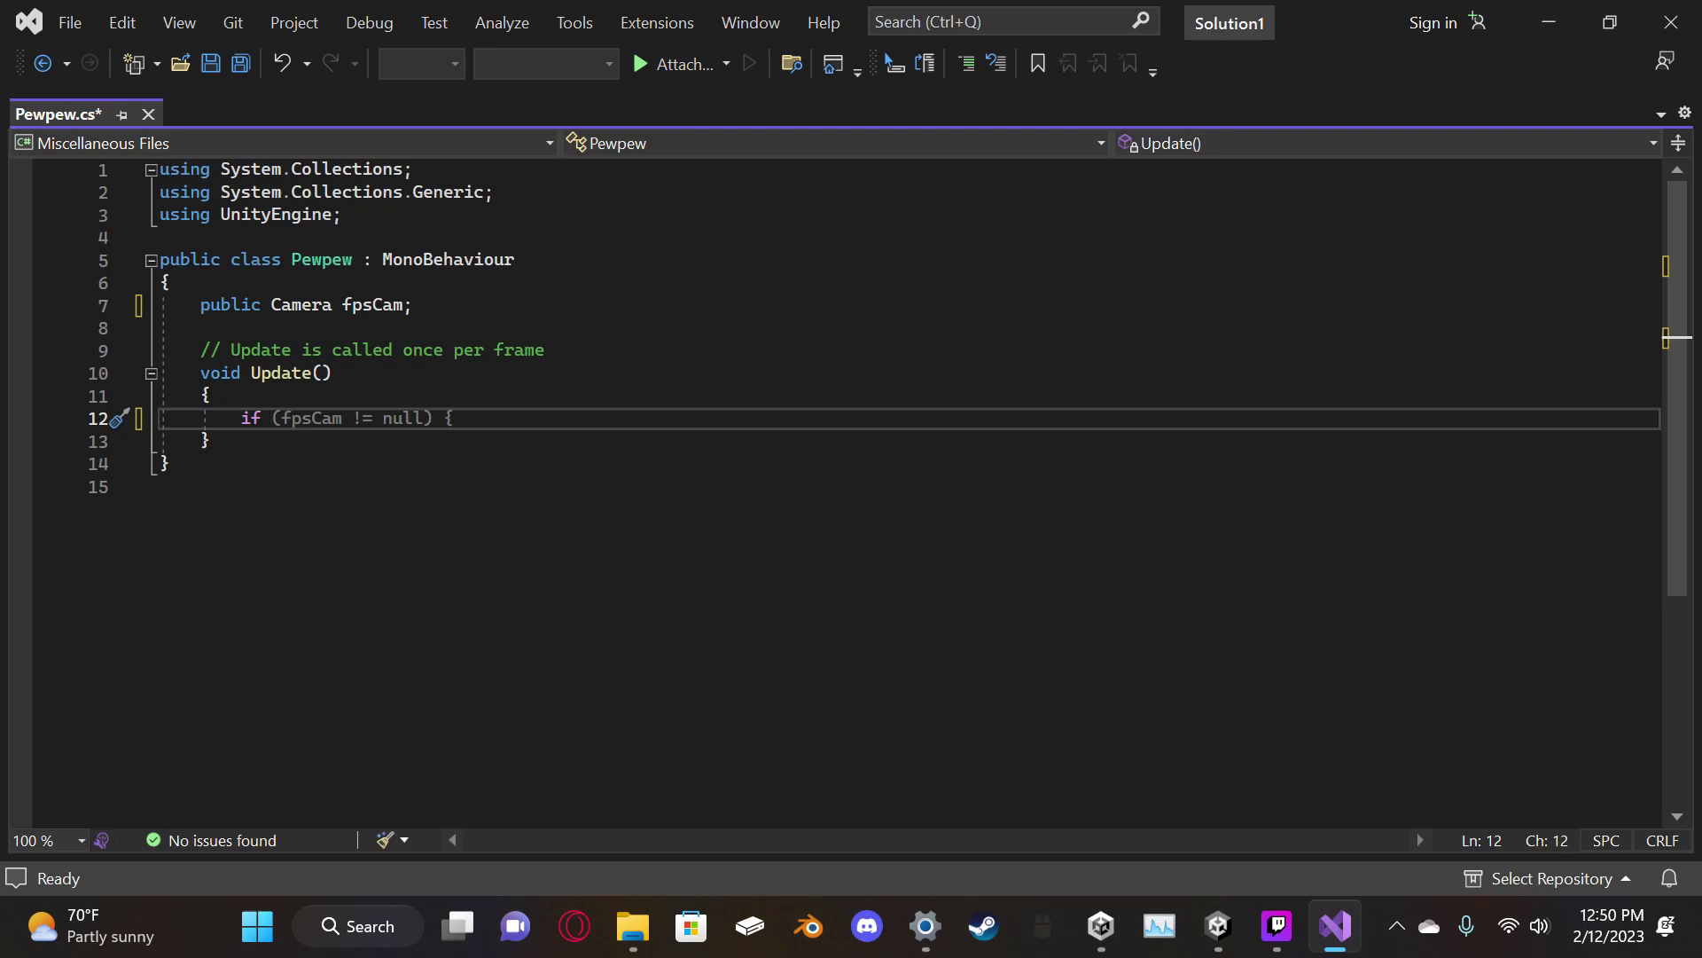
text((I)
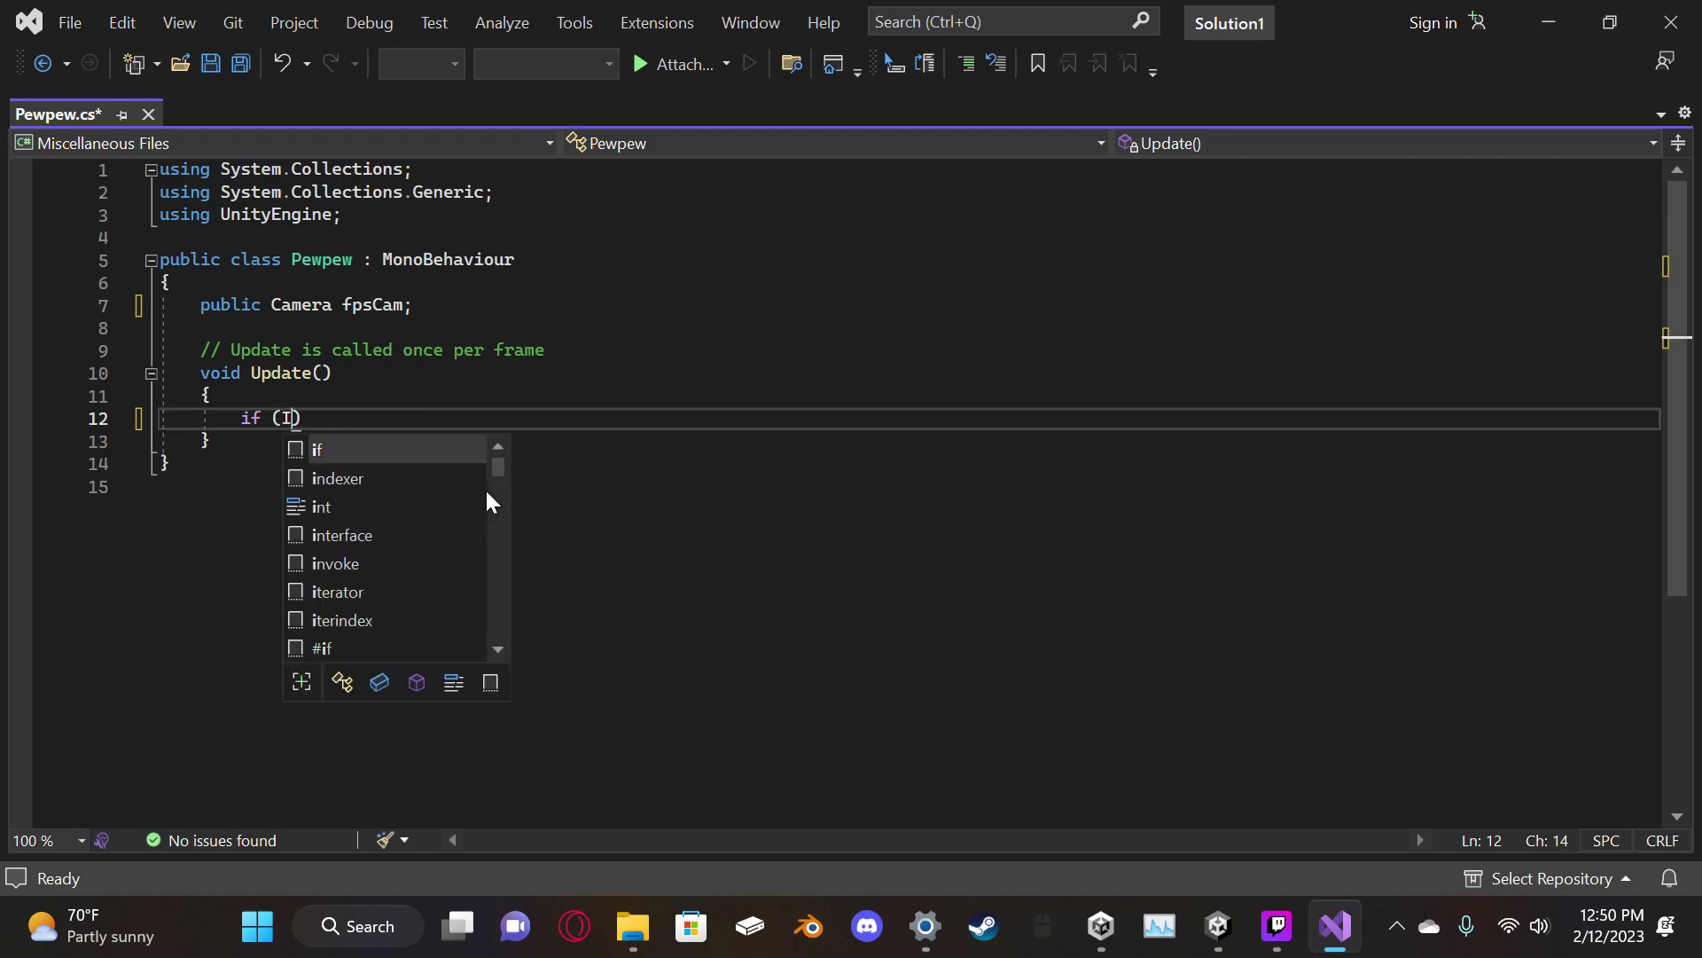
text(nput)
key(Escape)
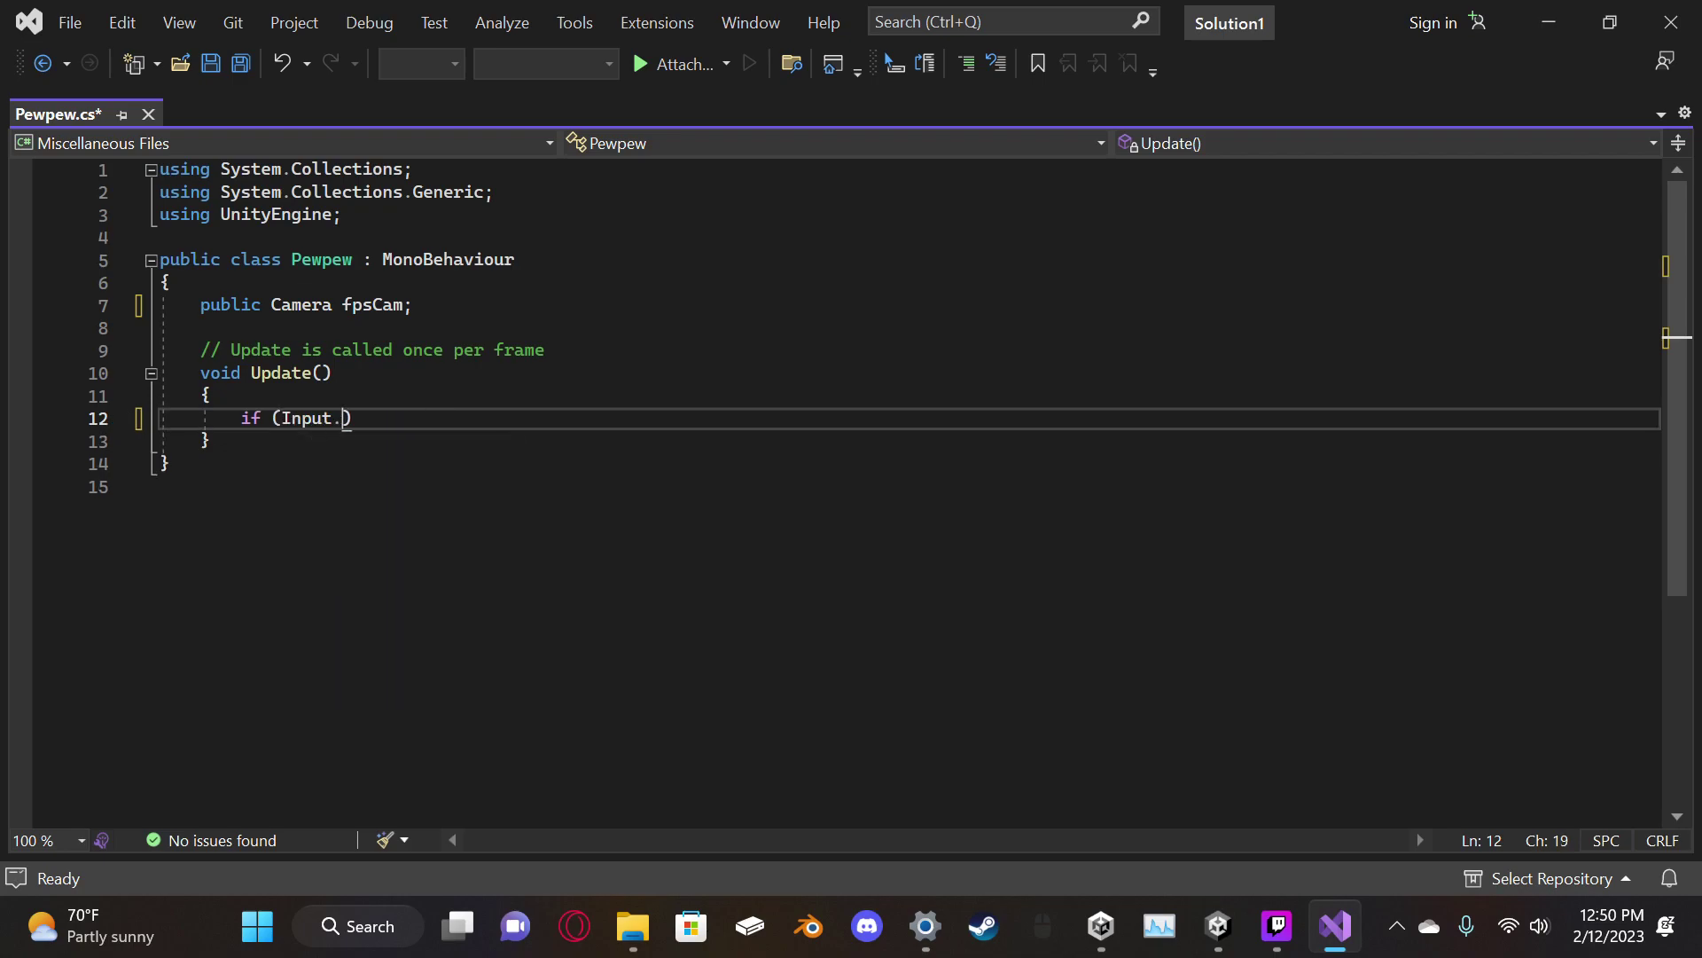
text(.Get)
text(Mou)
text(se)
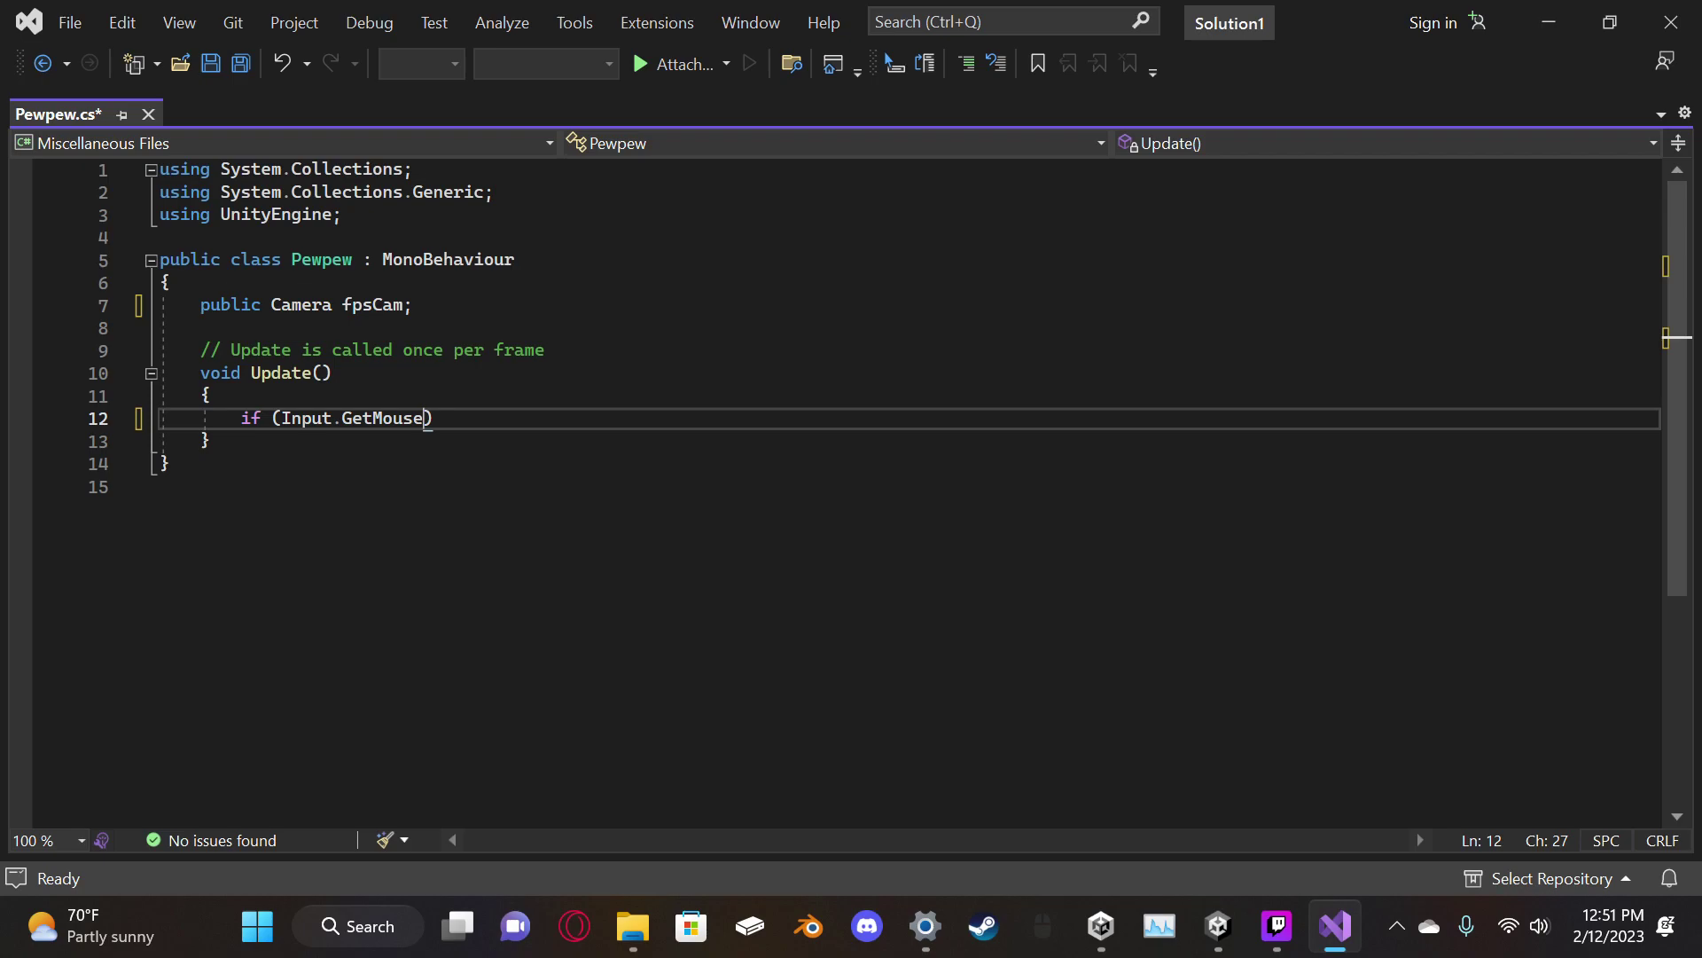
text(Butt)
text(on)
text(D)
key(BackSpace)
text(()
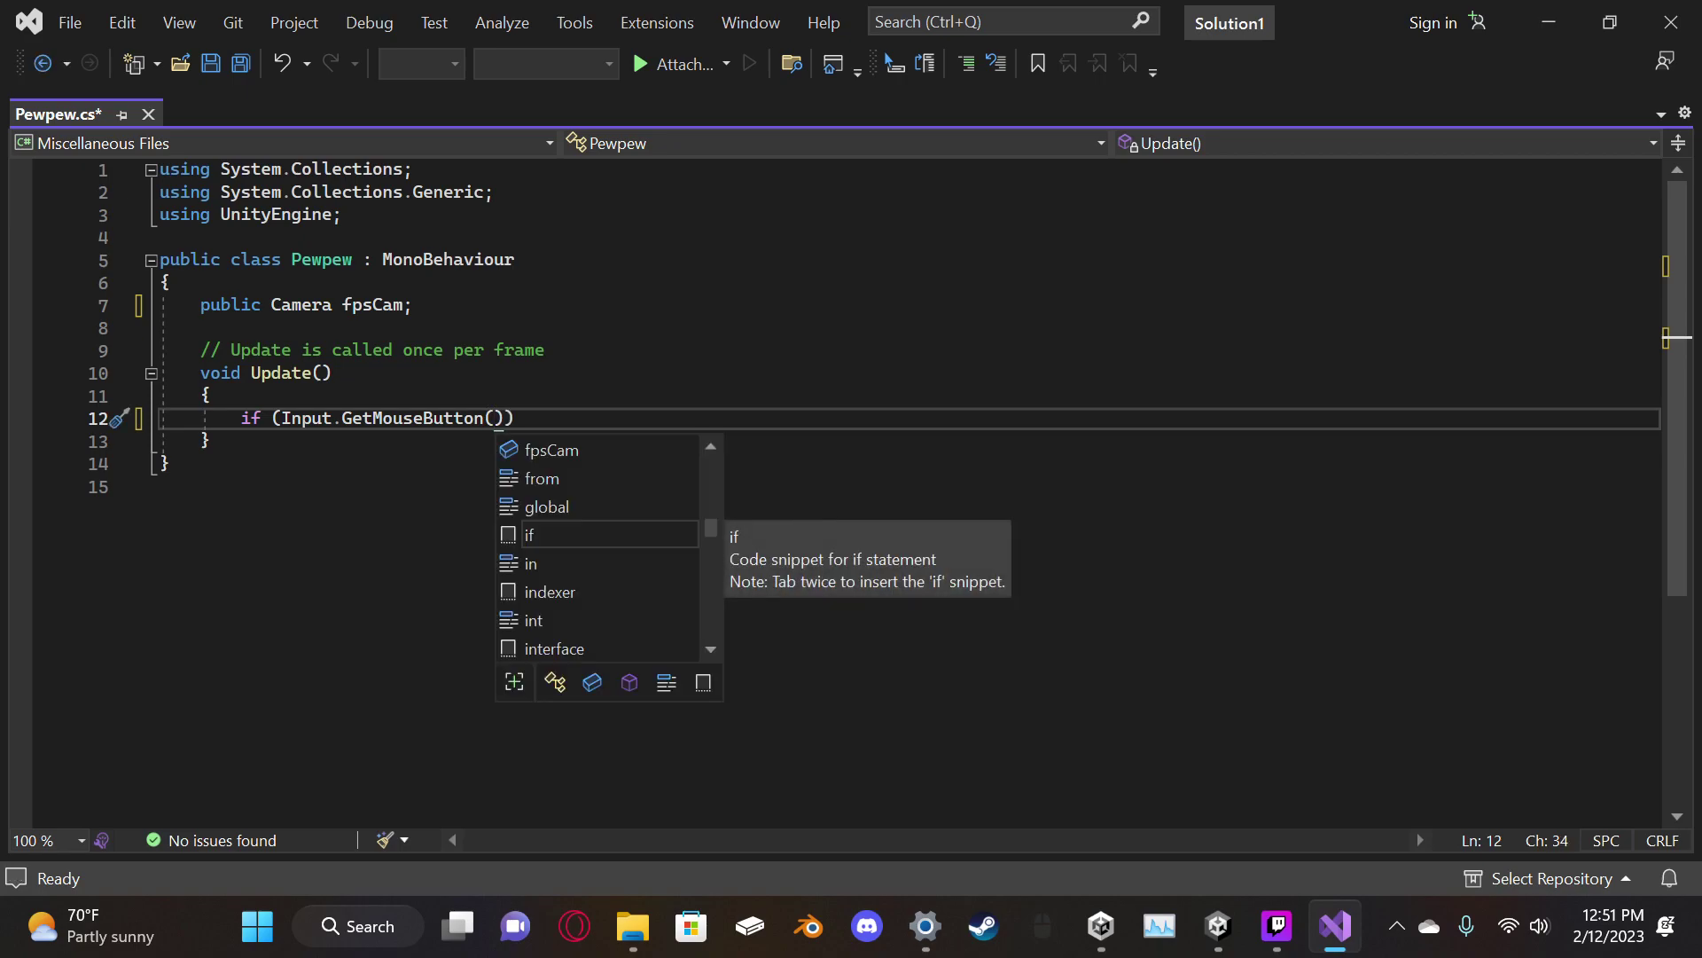
text(0)
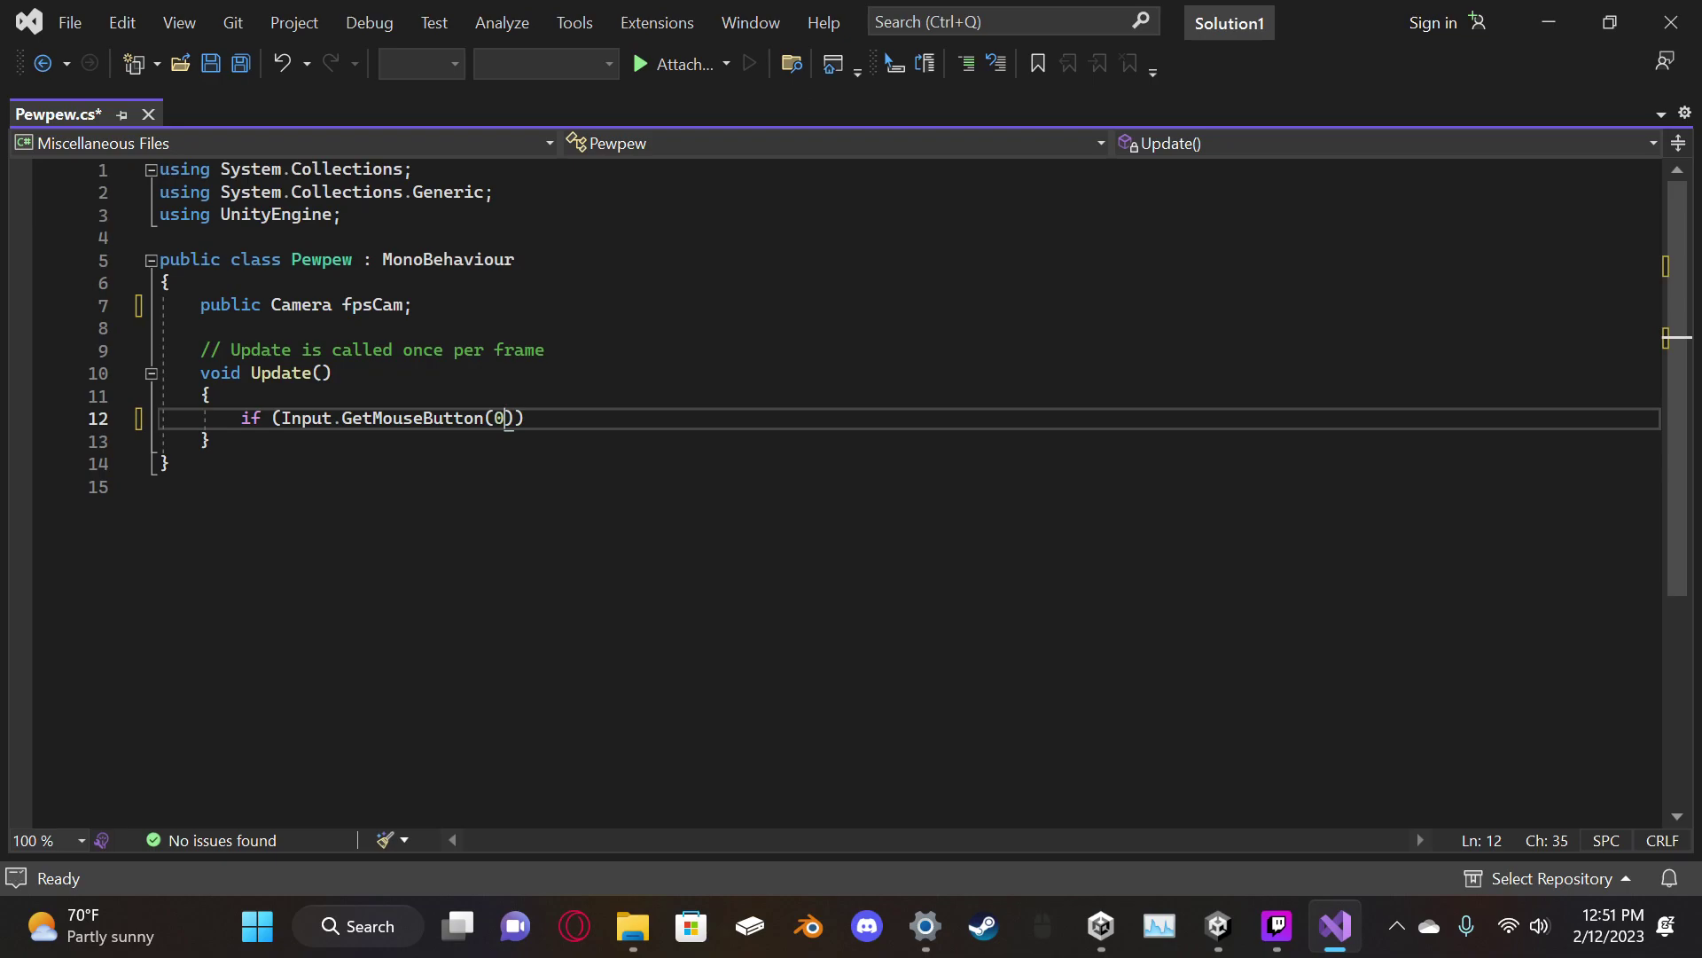
key(End)
Open the if body with a brace and start declaring RaycastHit hit inside it.
key(Return)
text({)
key(Return)
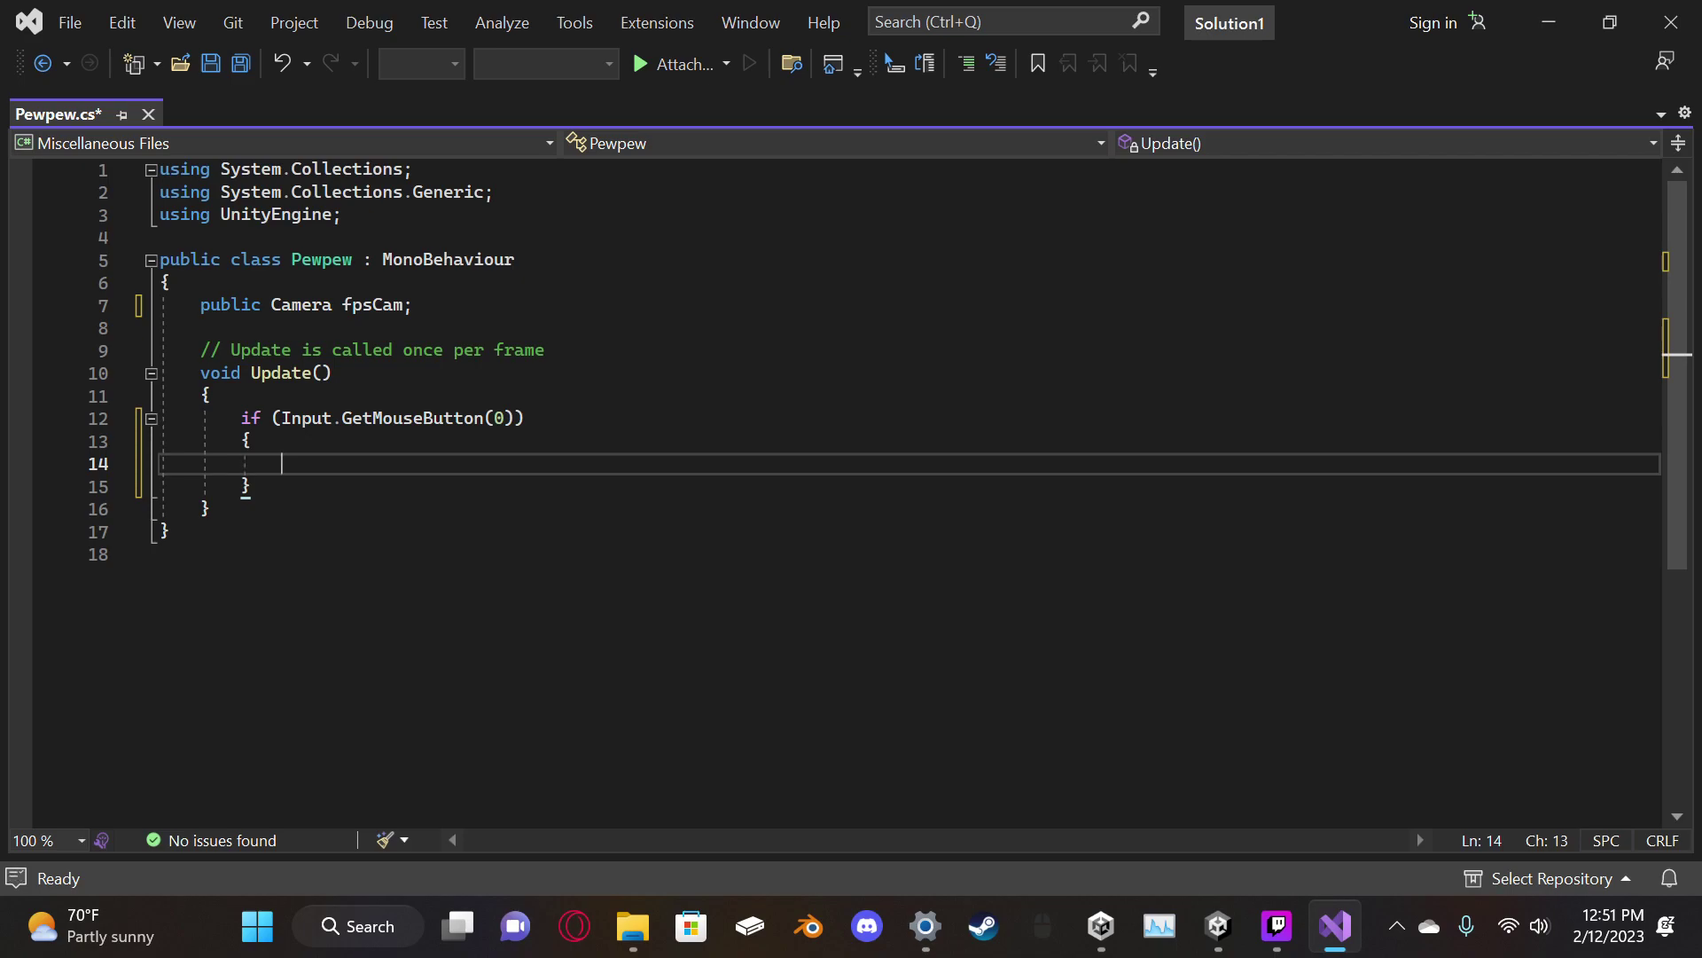
text(Ray)
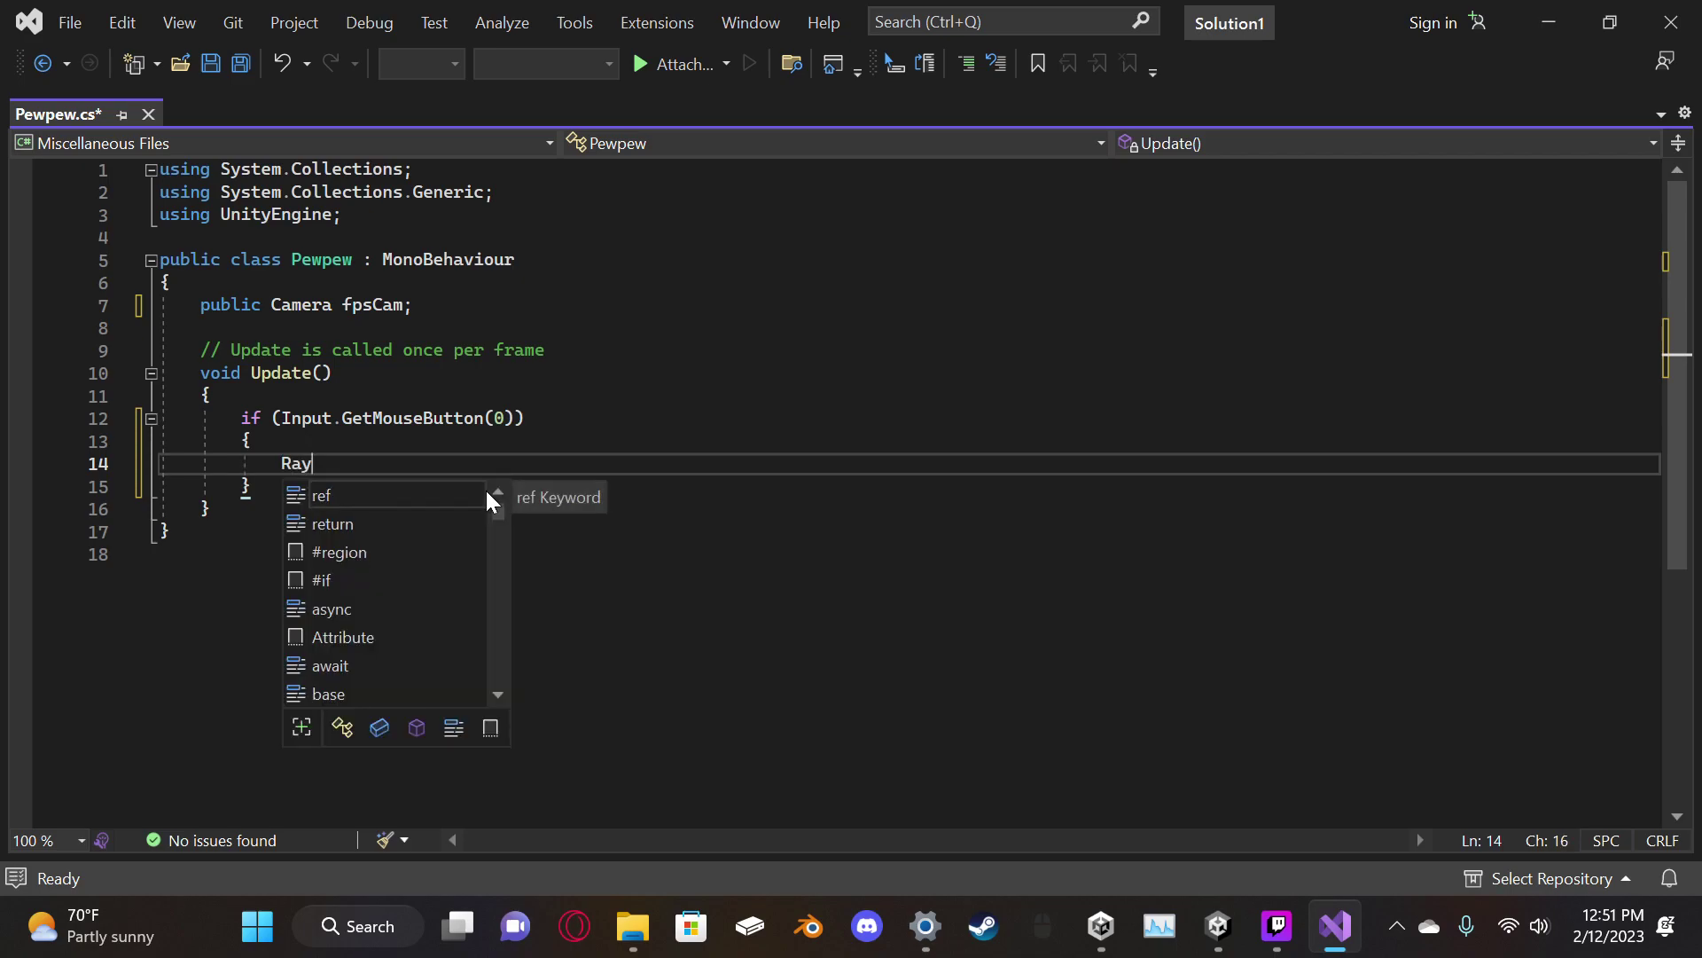
text(C)
key(BackSpace)
text(cast)
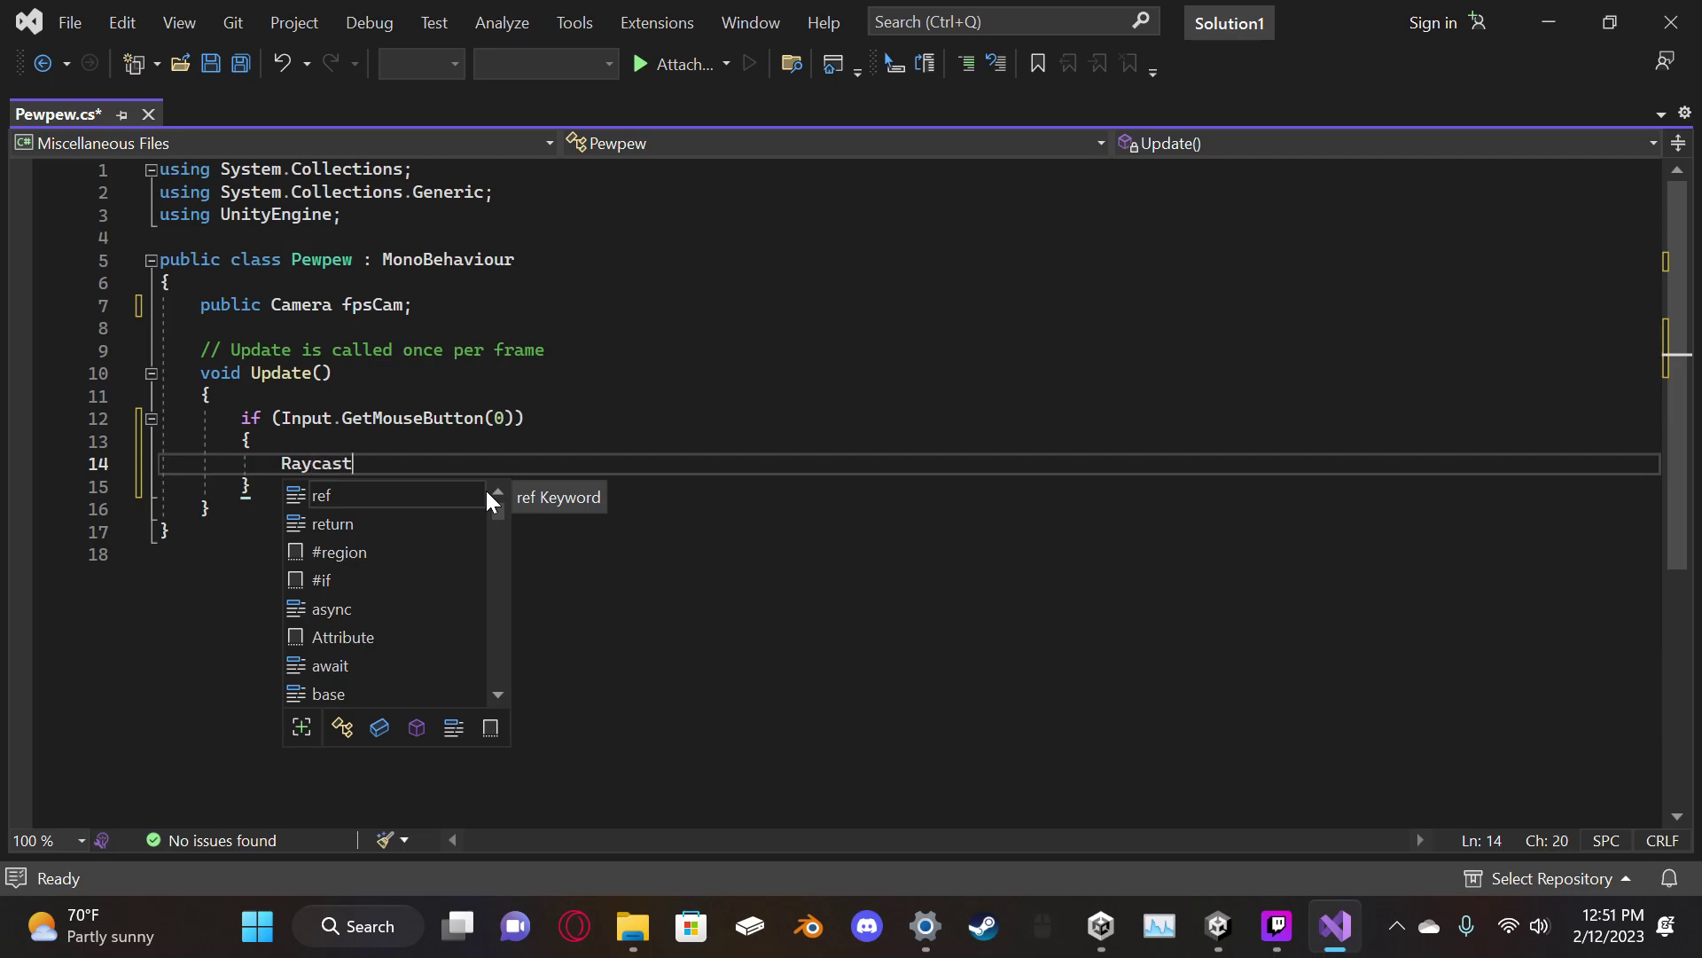
key(BackSpace)
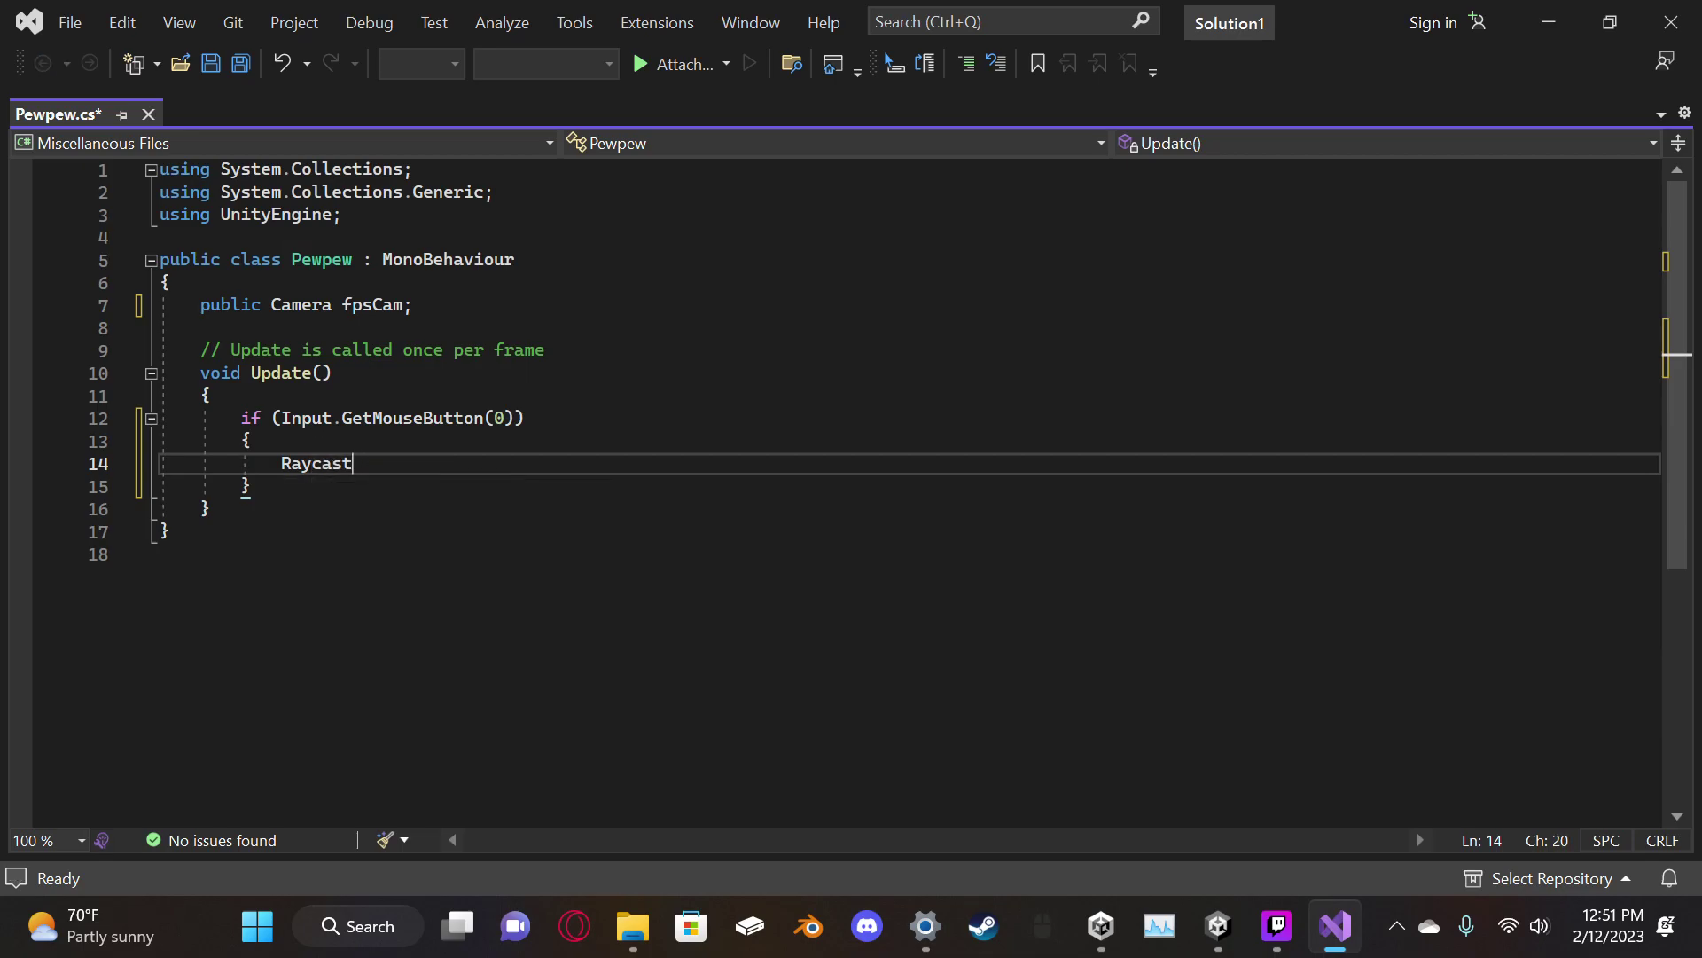
text(H)
text(it )
text(hit)
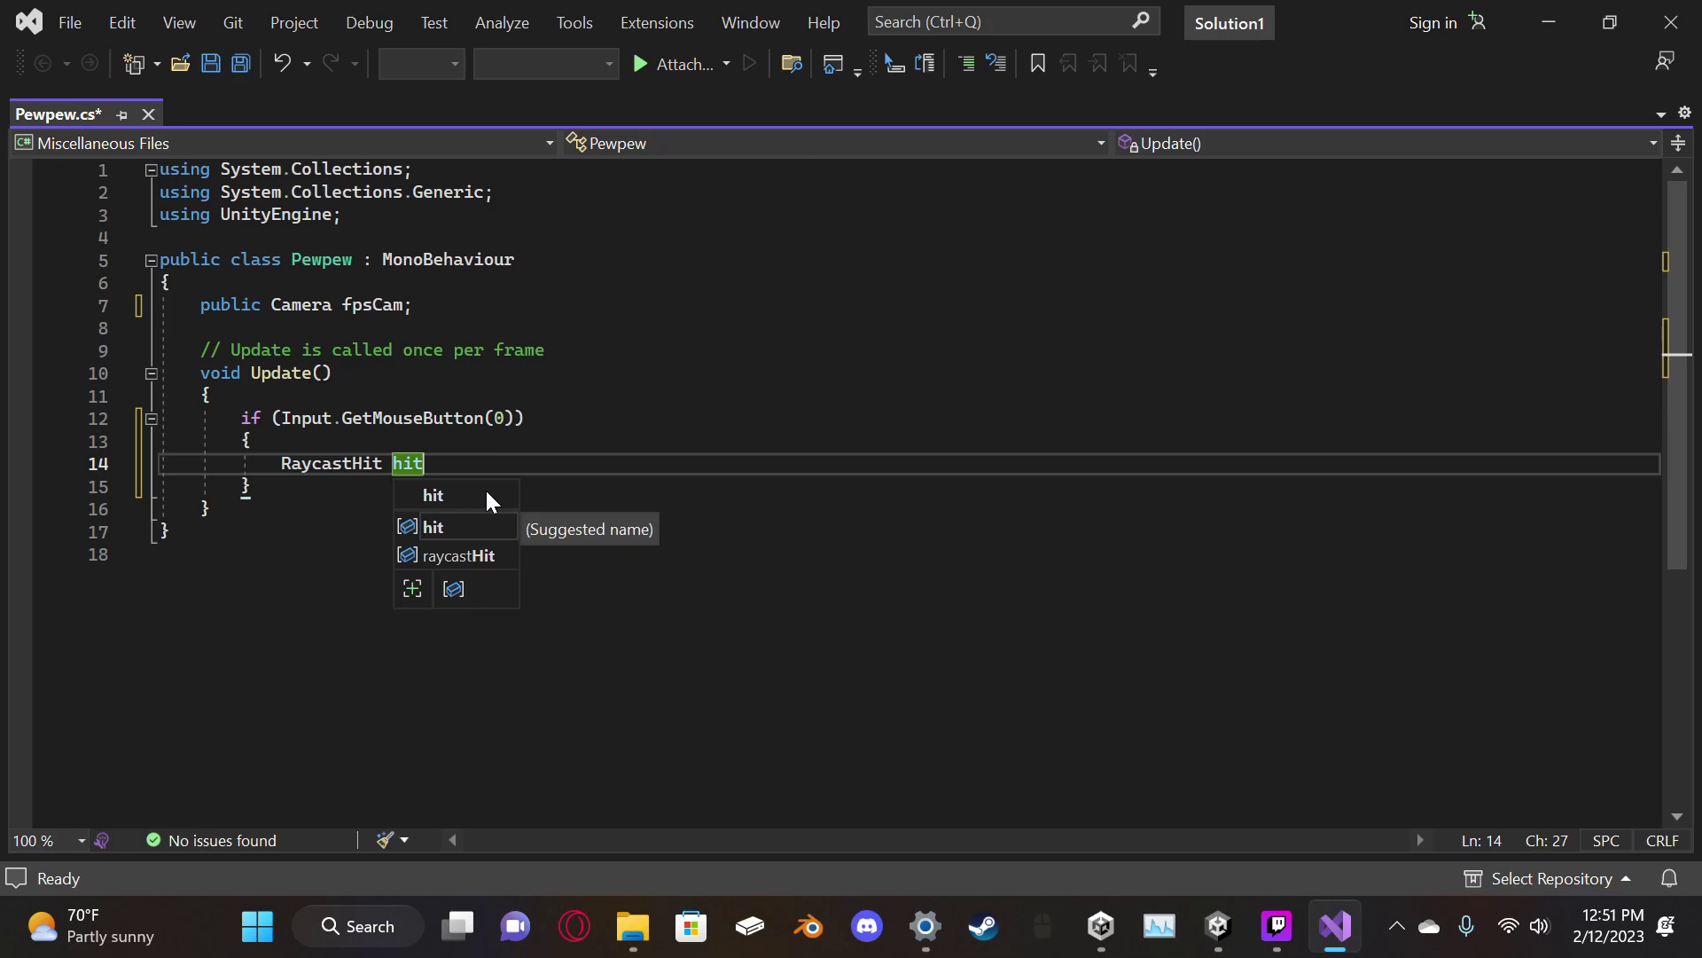
Finish the 'RaycastHit hit;' declaration and start a 'Physics.Raycast =' line beneath it.
text(;)
key(Return)
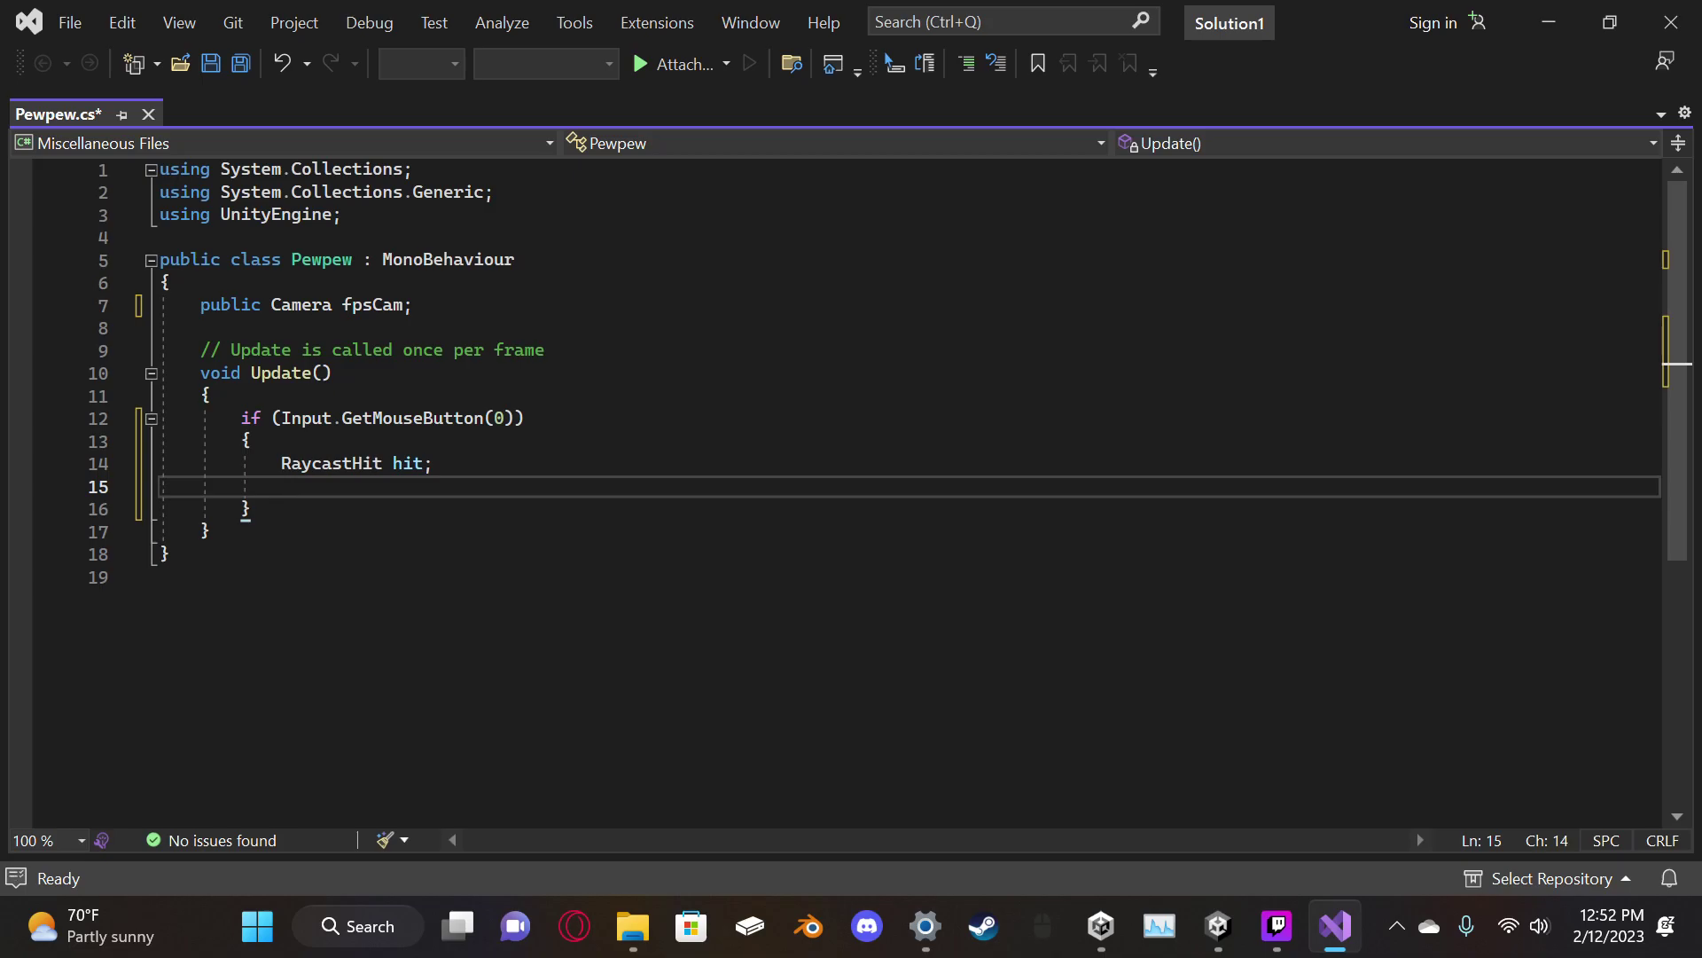
key(BackSpace)
key(Return)
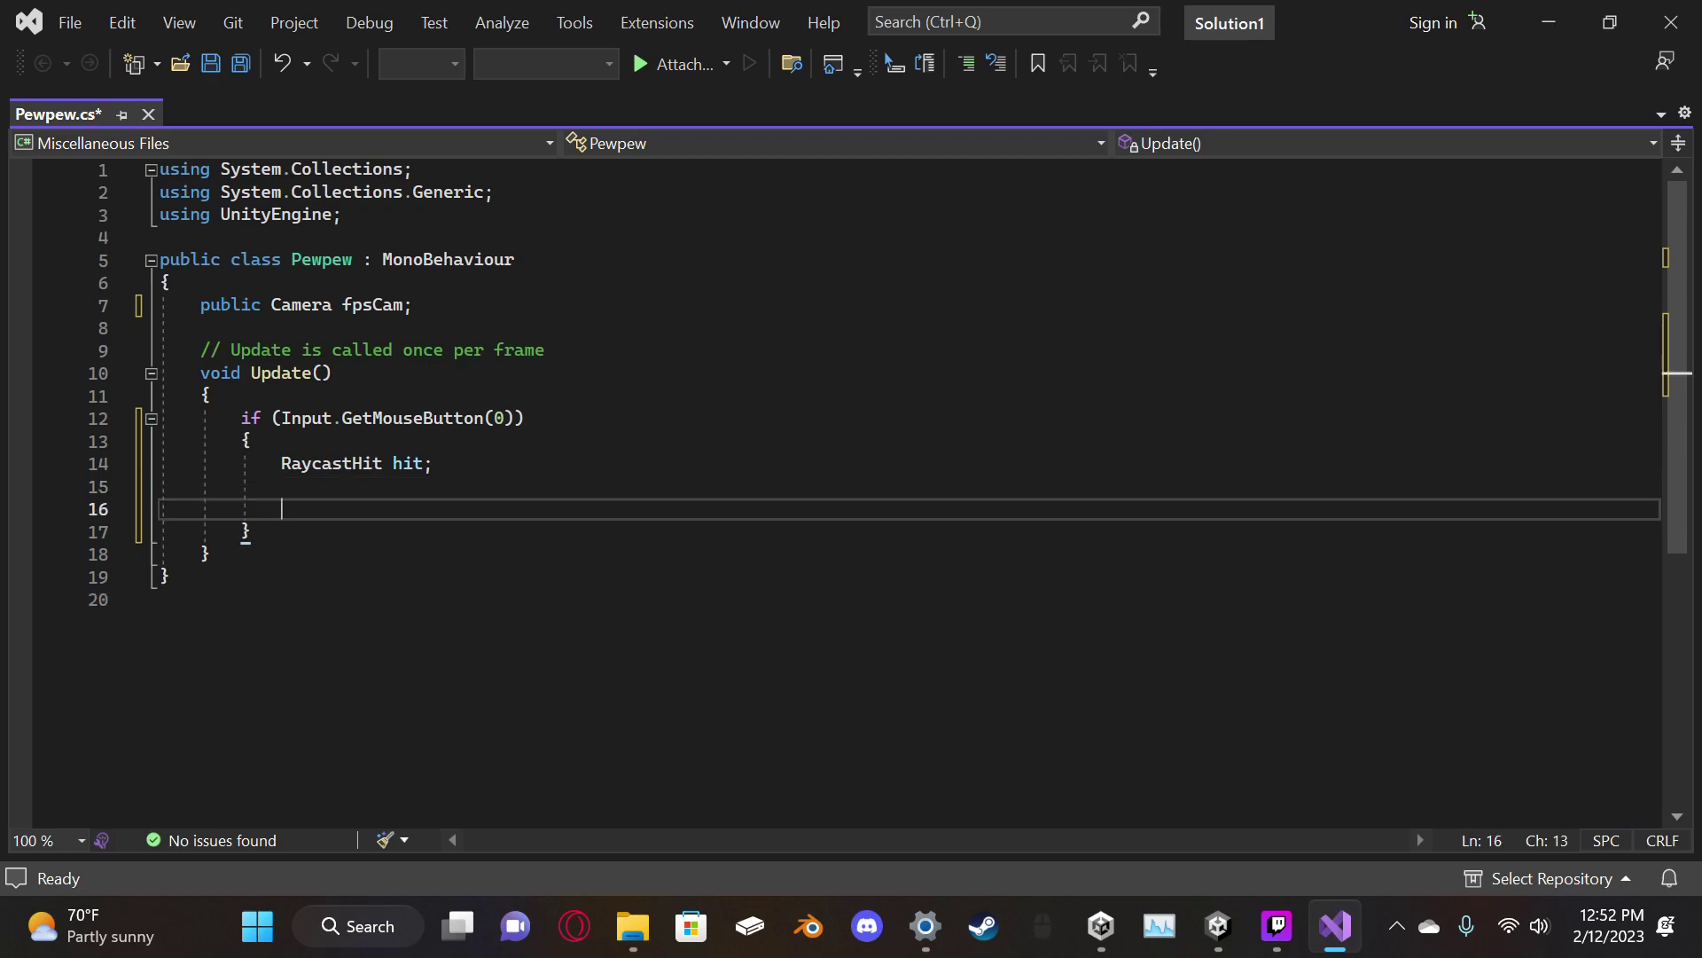
text(Physi)
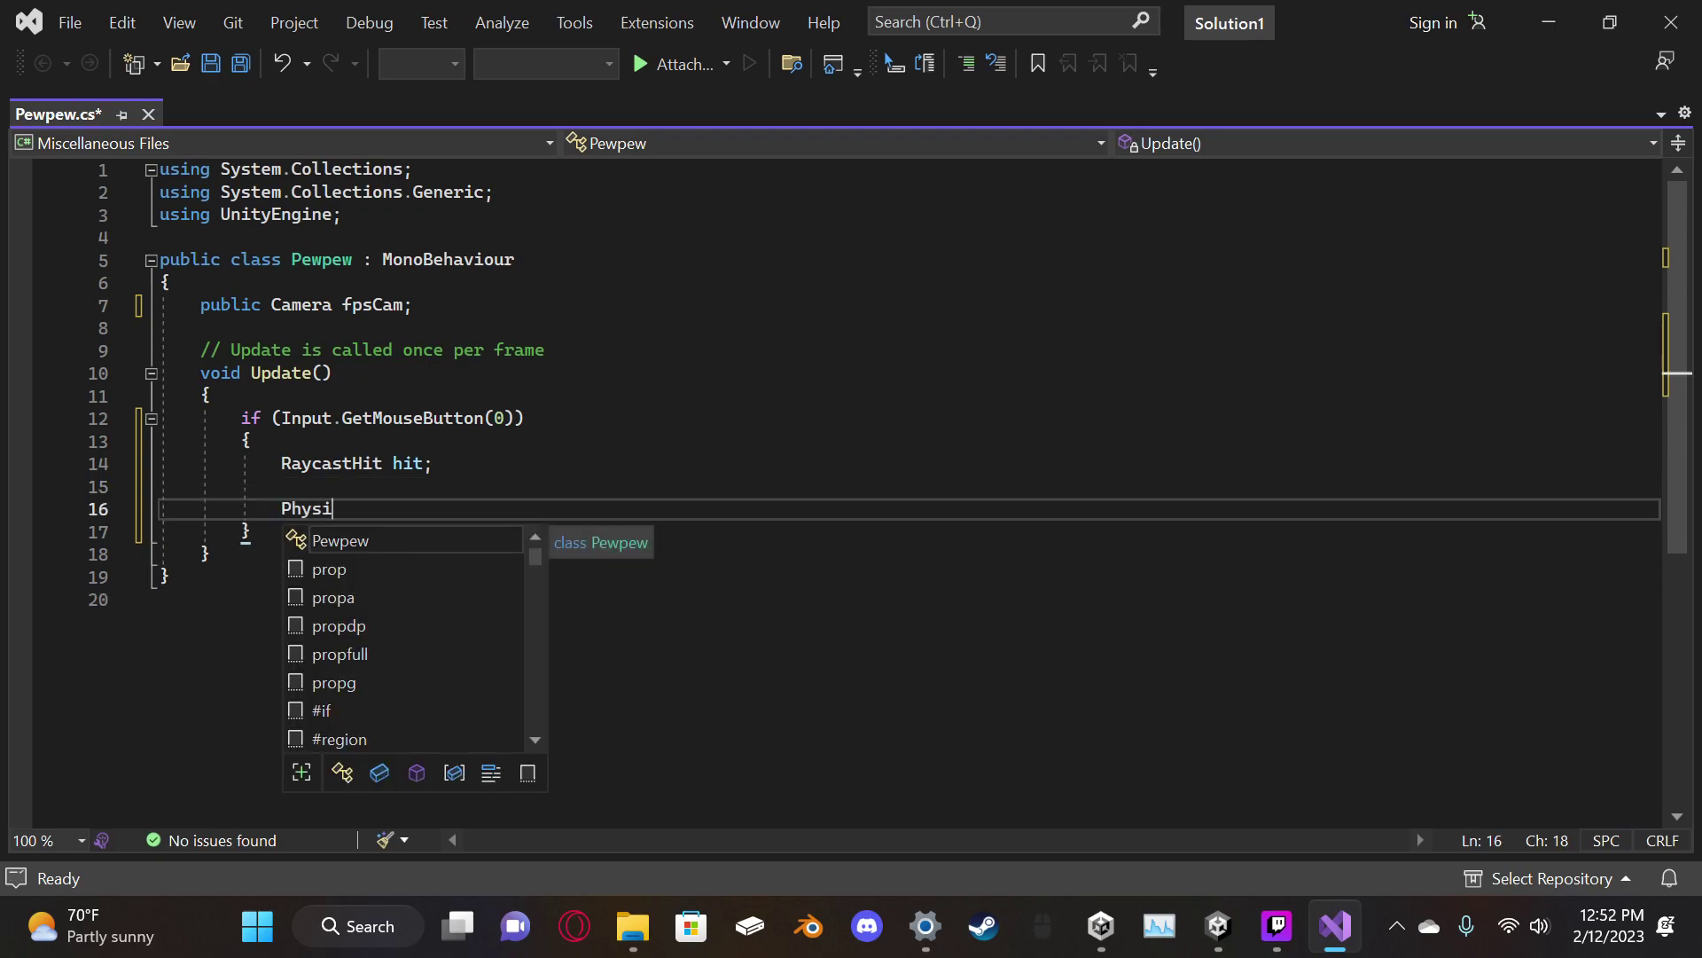
text(cs)
text(.)
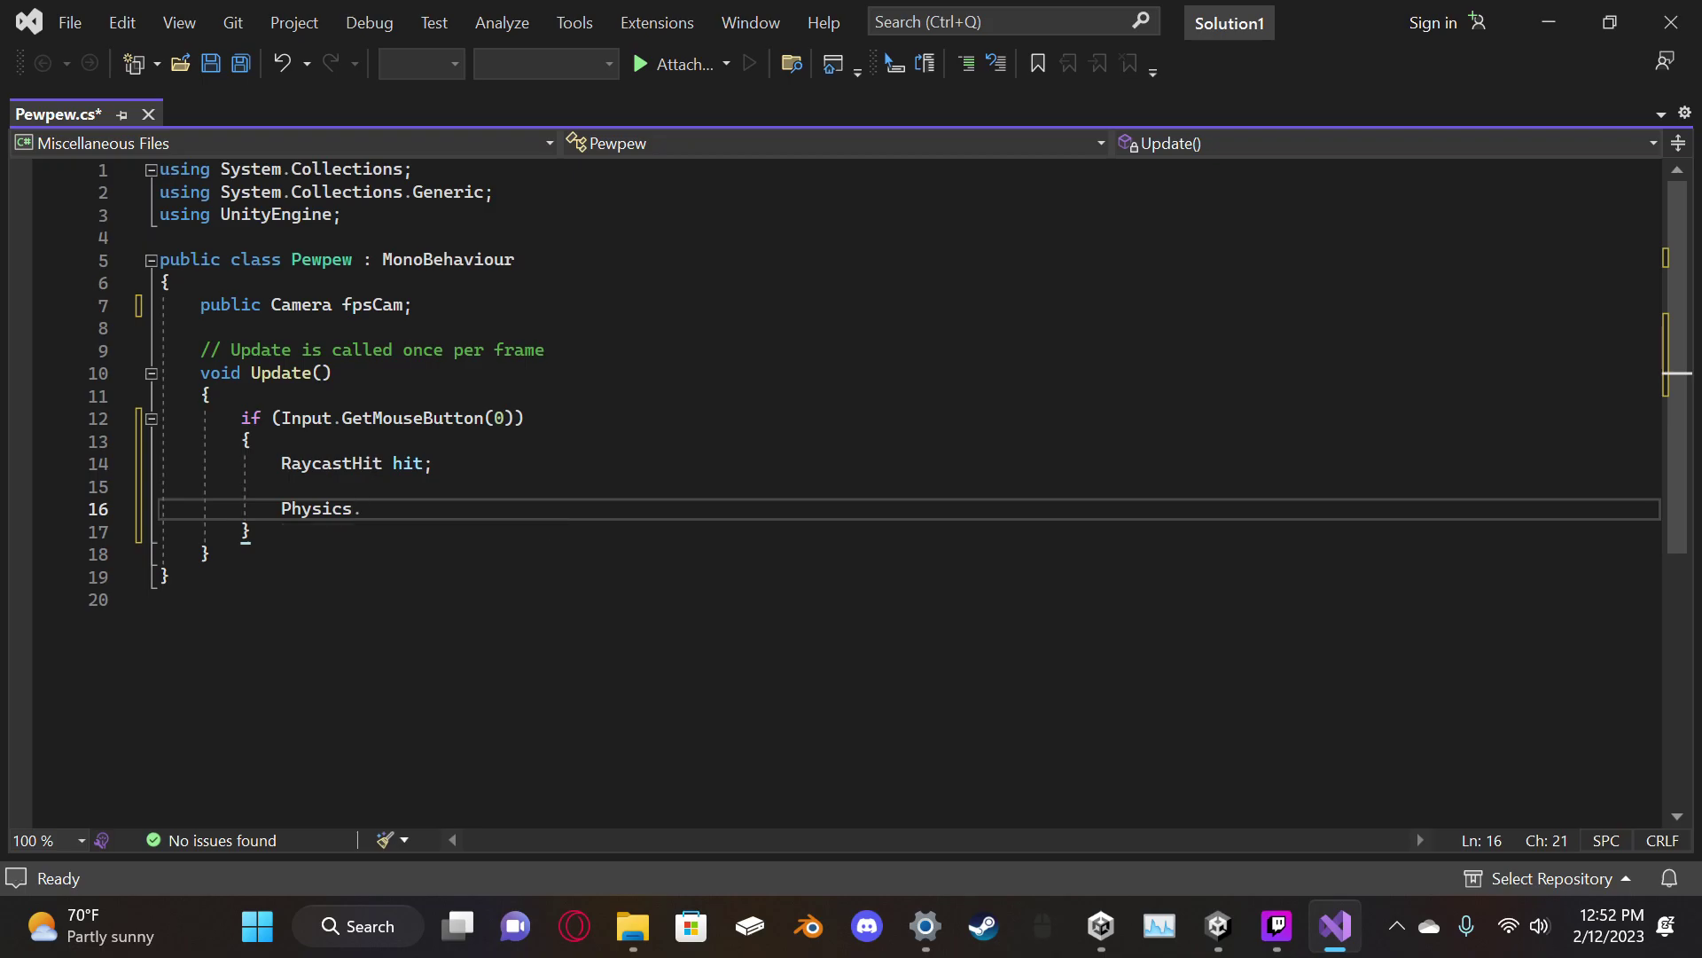
text(Ra)
text(ycas)
text(t)
text( =)
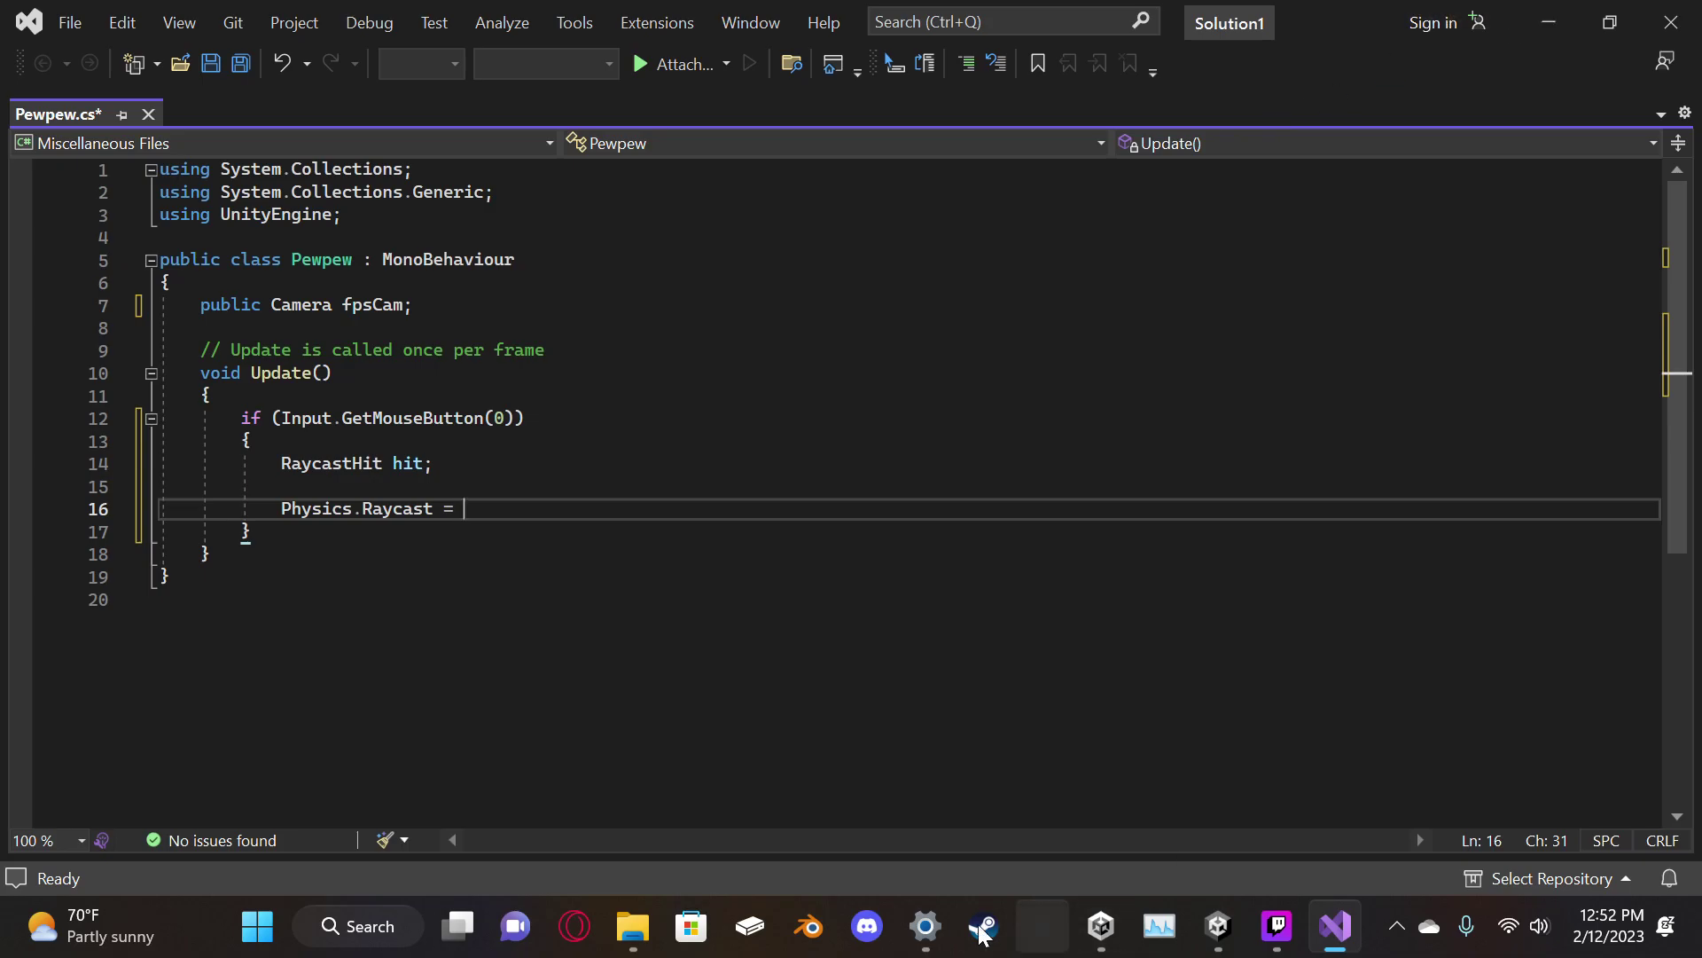
Open Shotgun.cs from the Code folder to reference its raycast code.
click(633, 925)
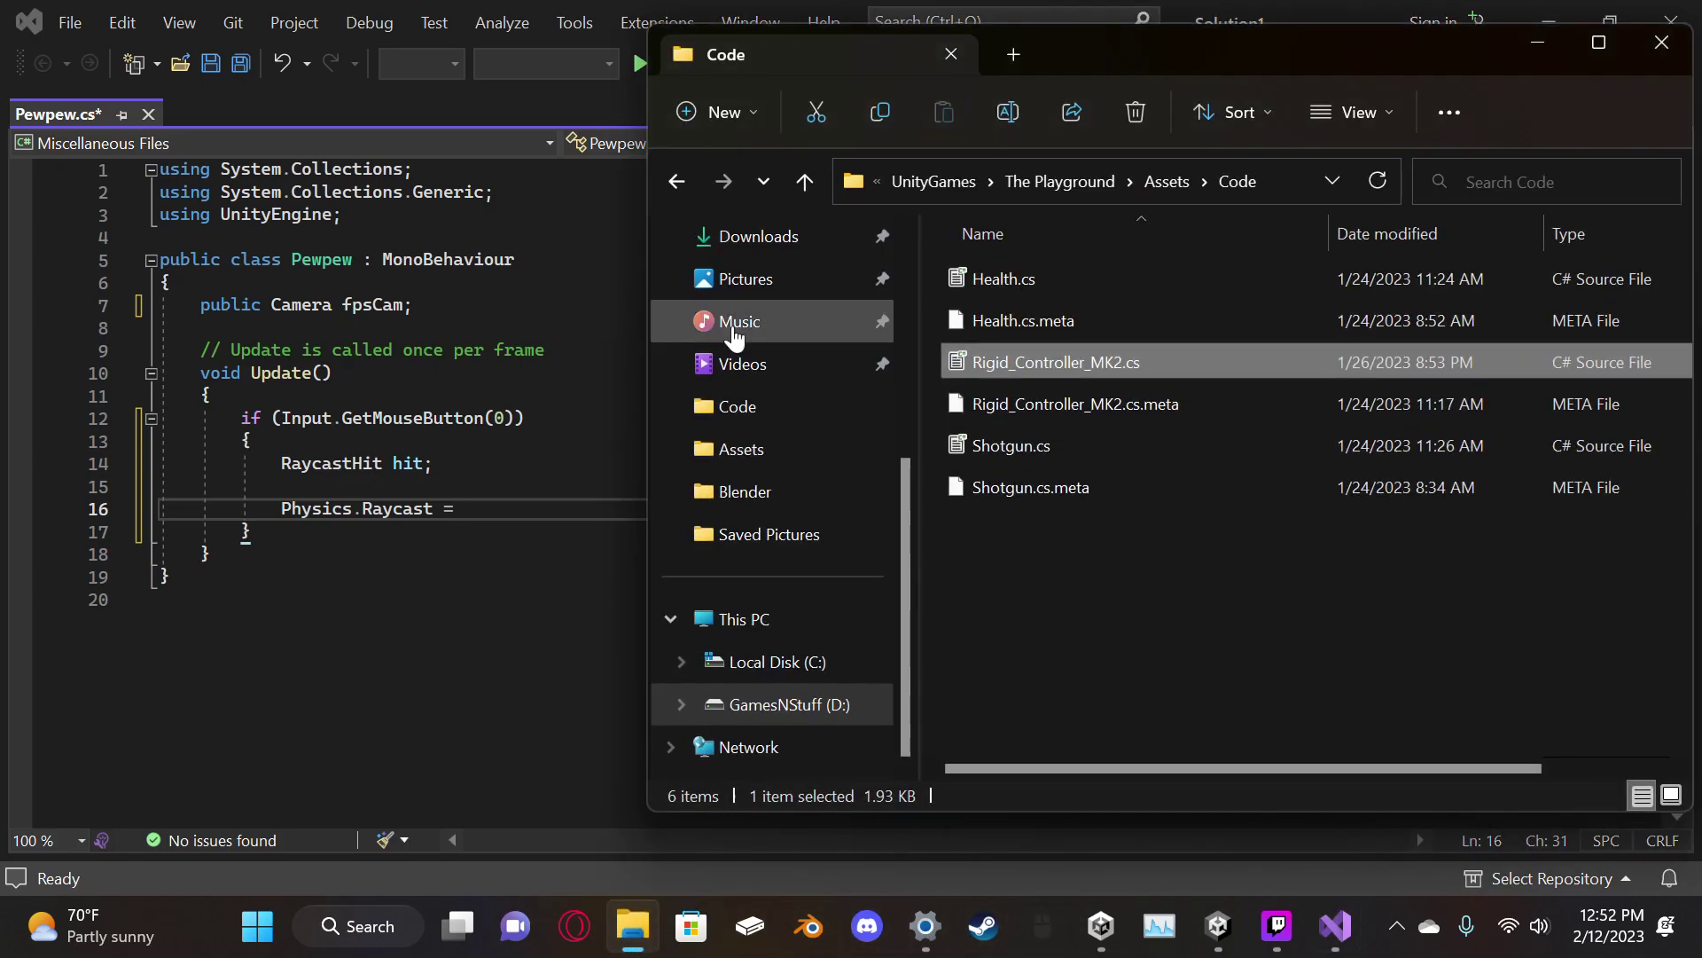
double_click(1073, 450)
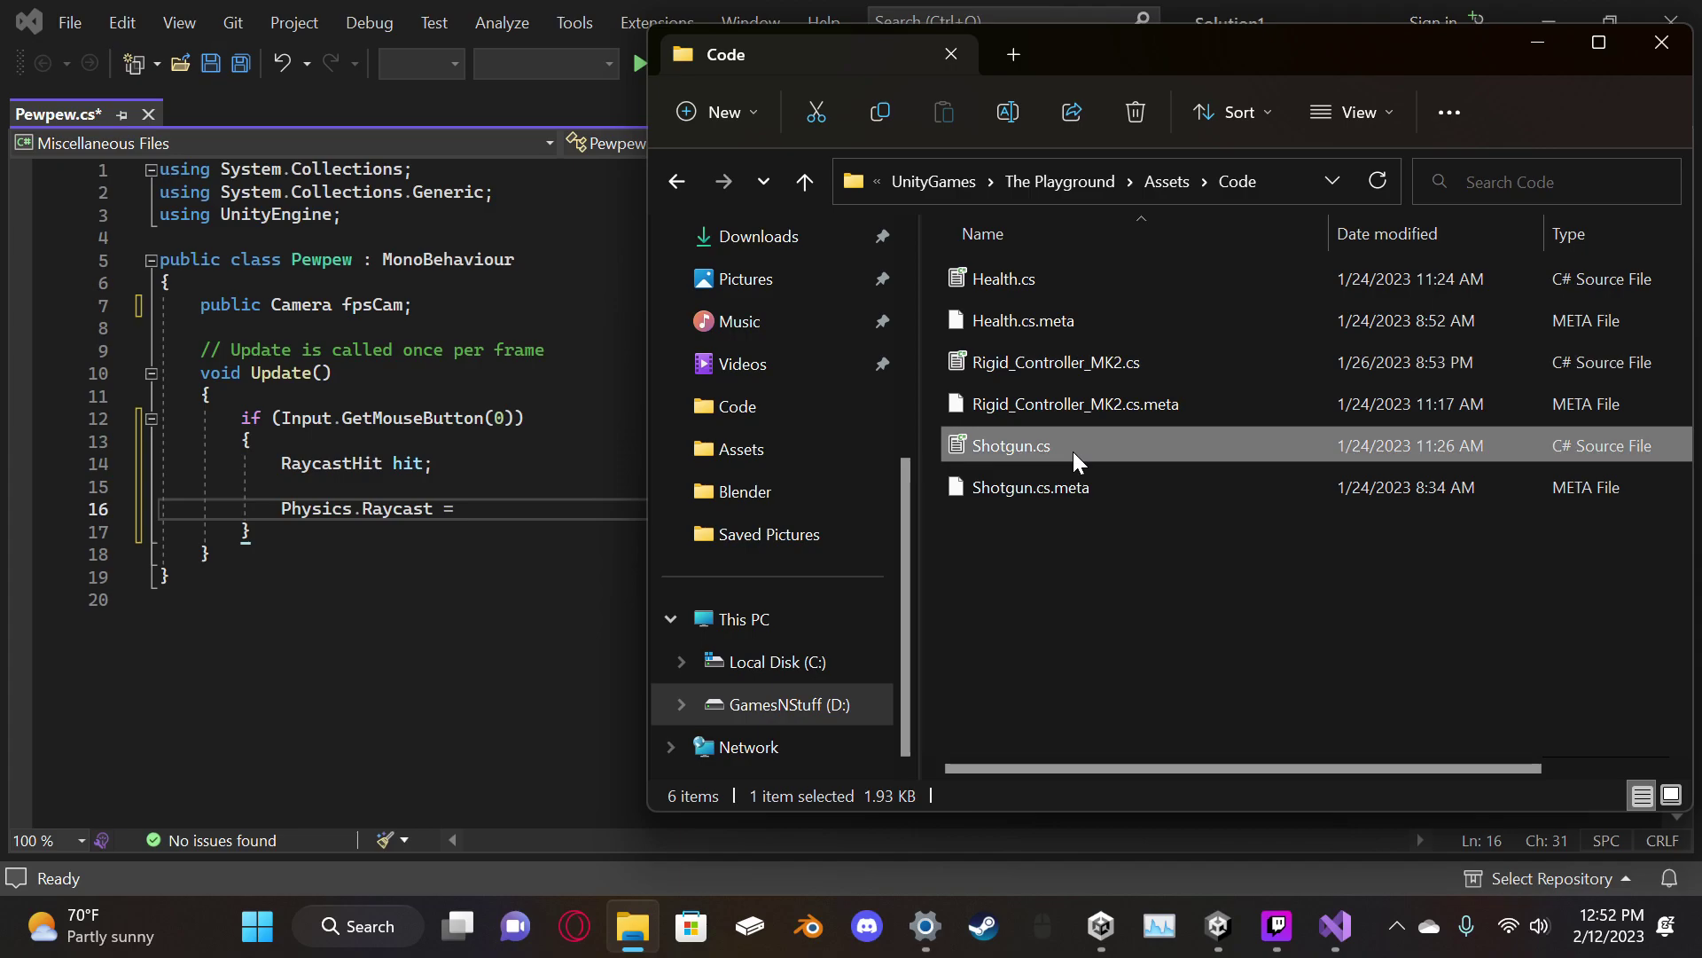
scroll(852, 487, down, 3)
Copy Shotgun's mouse-click raycast block (lines 17–31) and switch back to Pewpew.cs.
scroll(852, 488, down, 2)
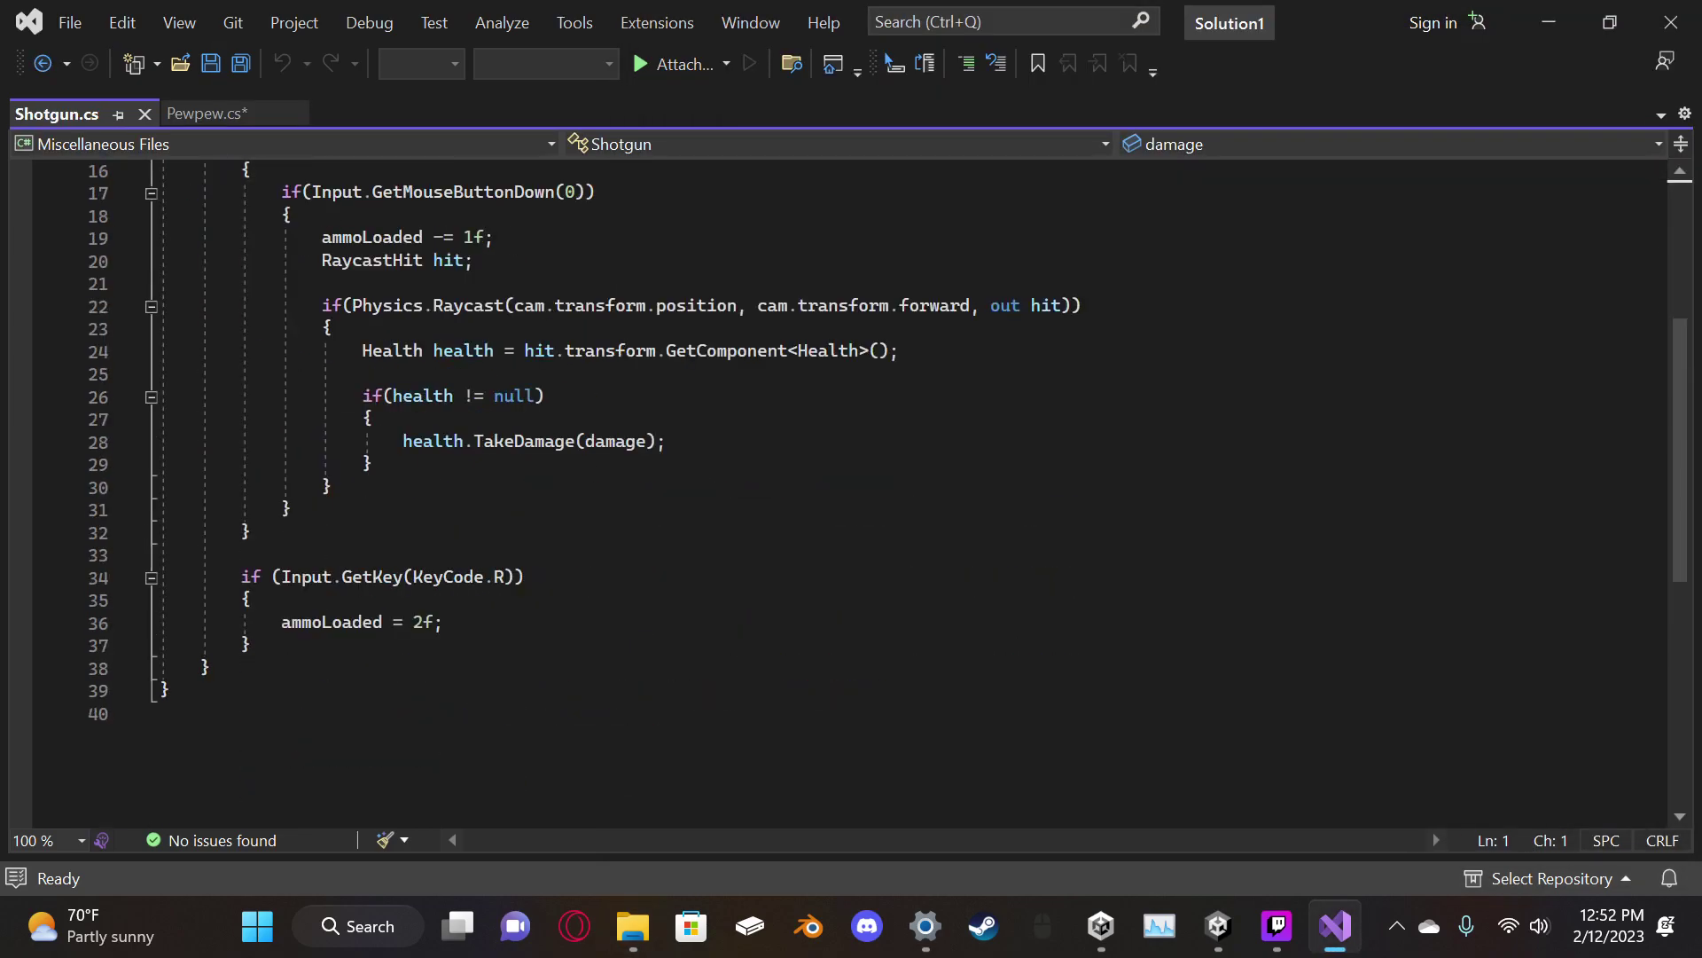
scroll(851, 488, up, 1)
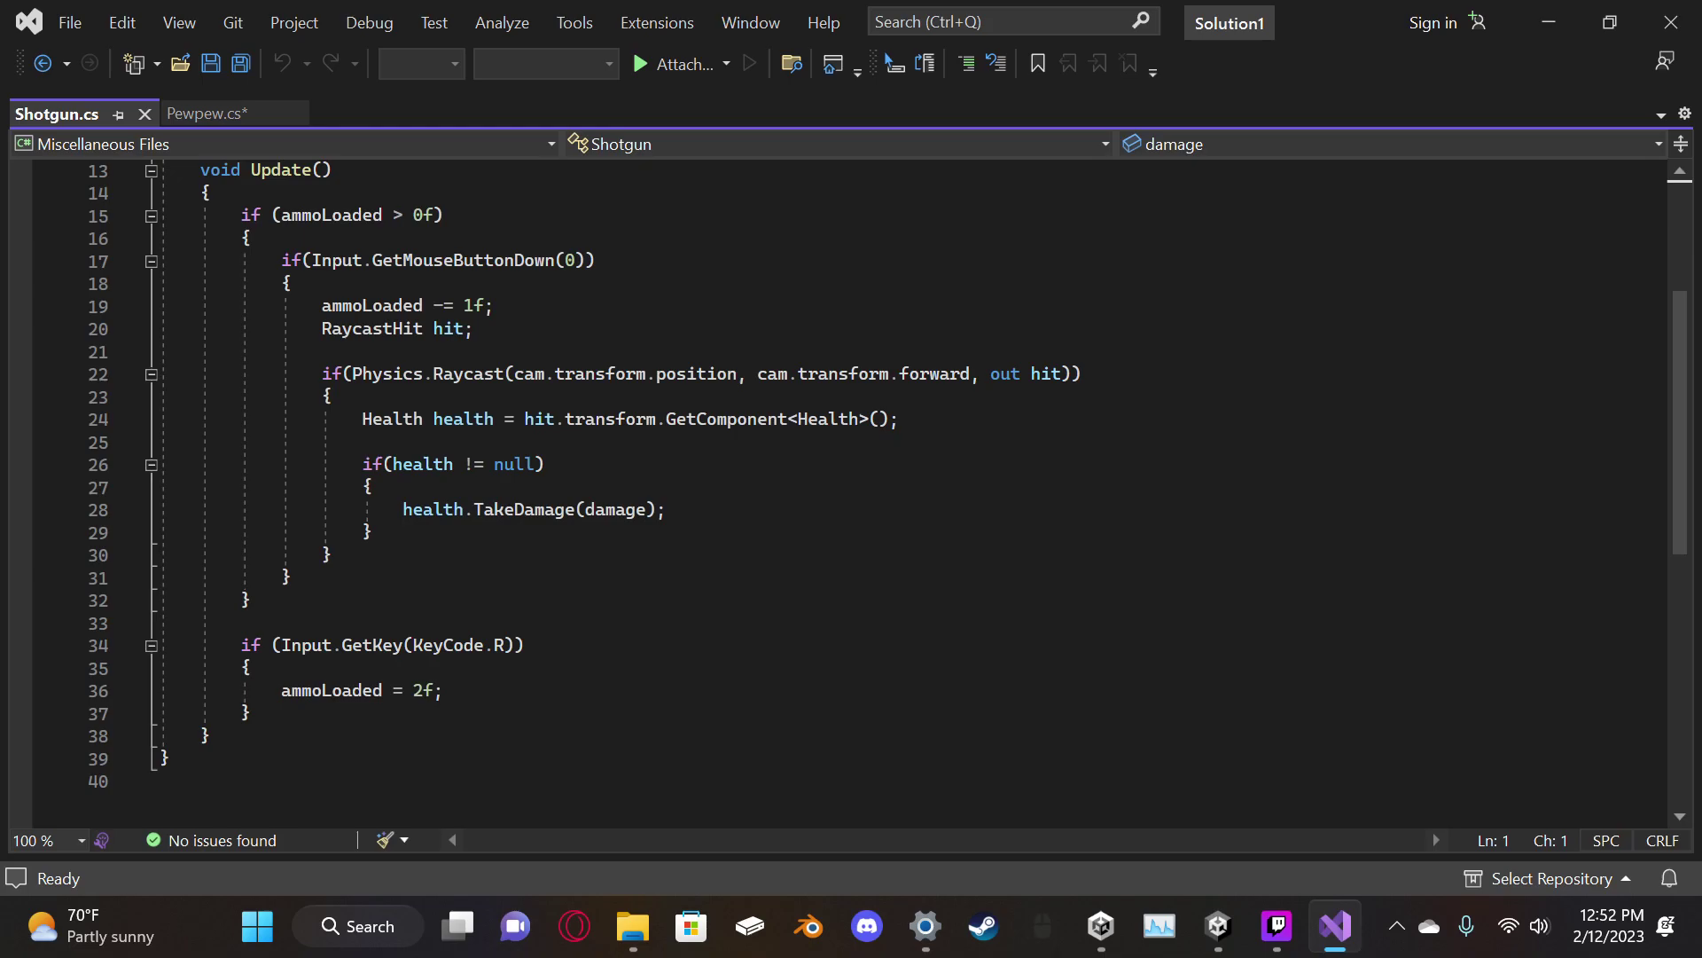
drag(281, 260, 333, 554)
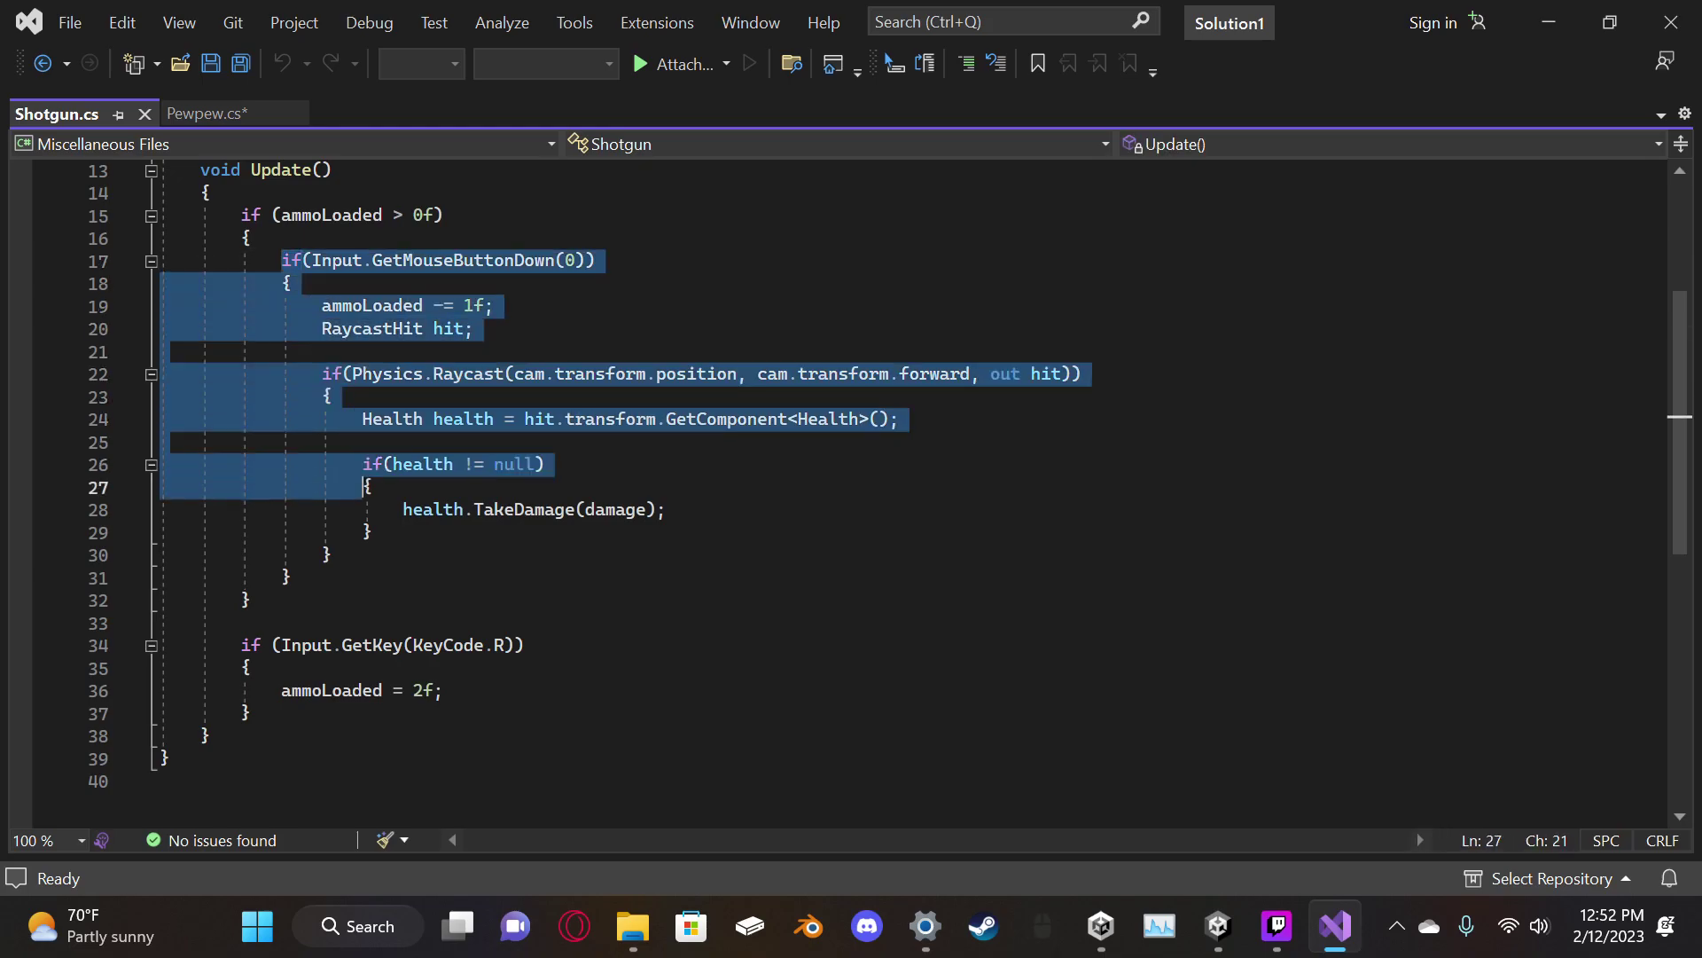
key(shift+Down)
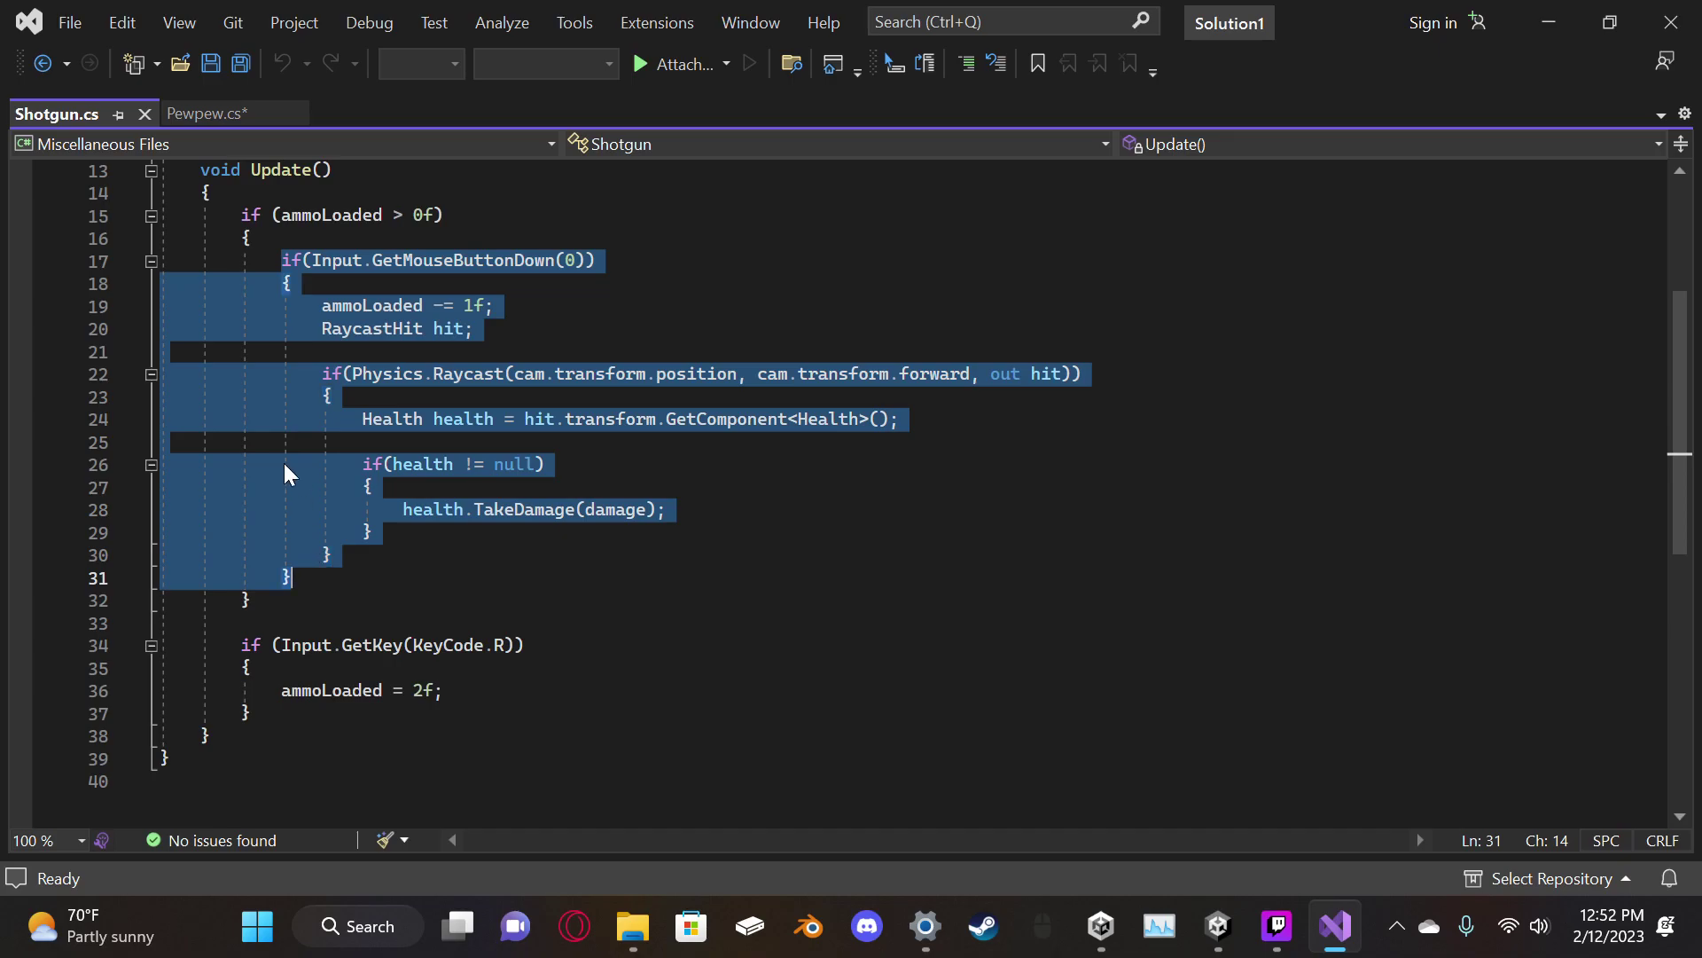
right_click(285, 463)
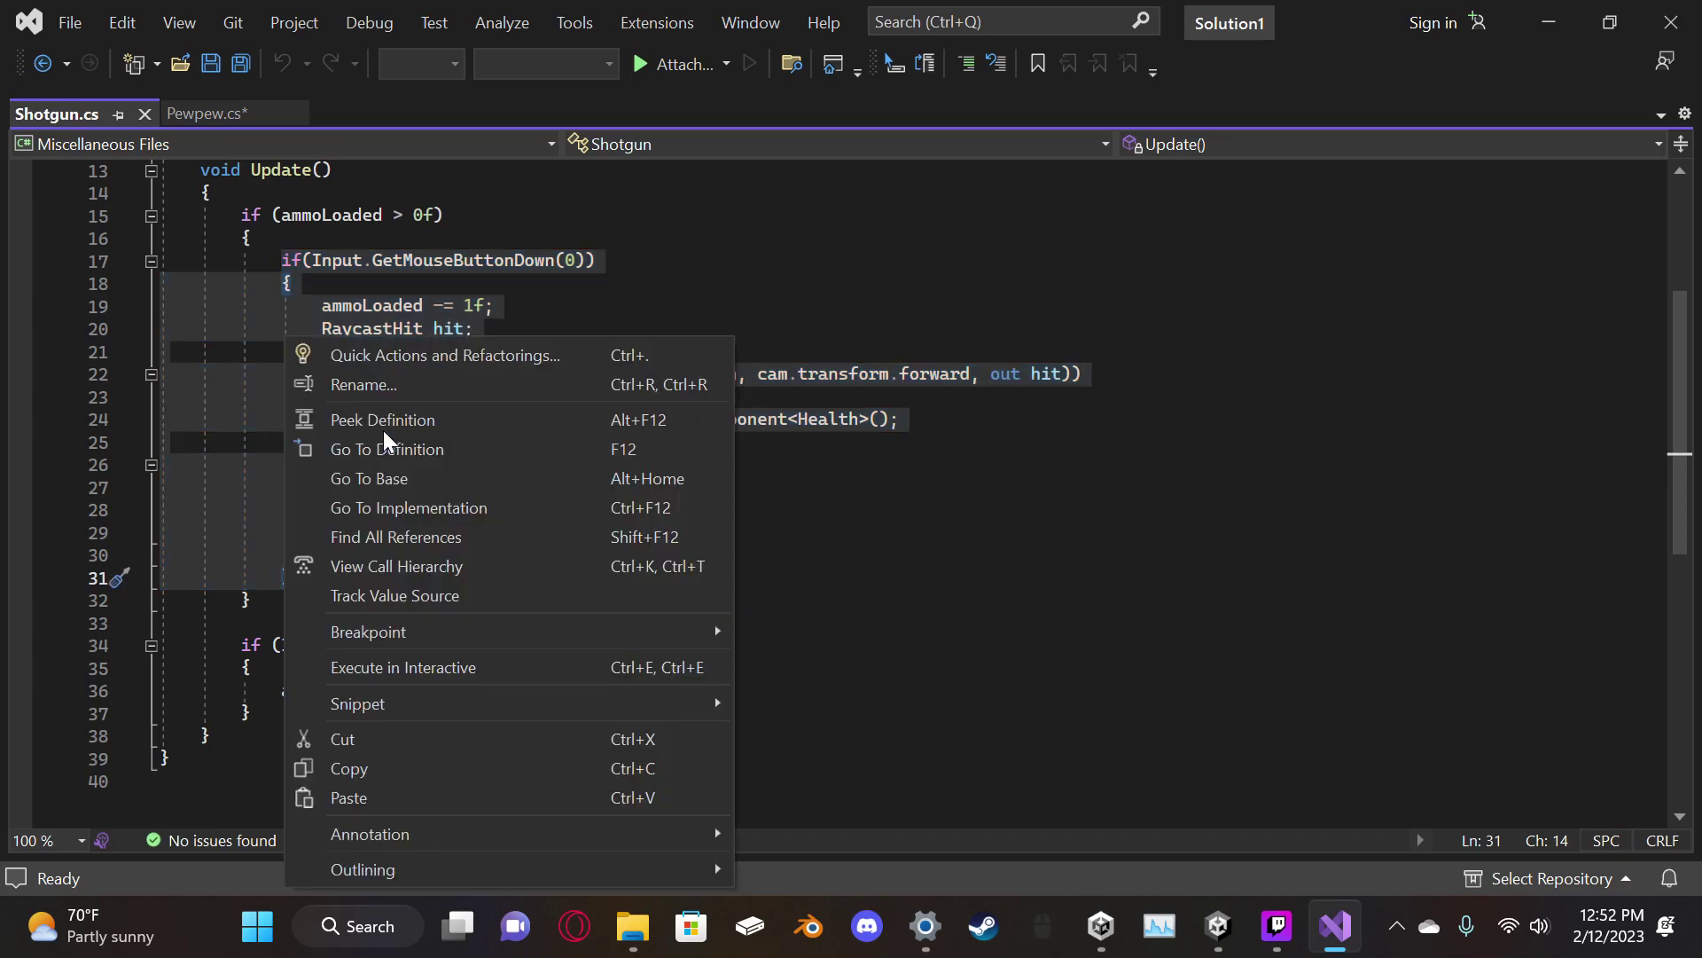
click(424, 764)
click(195, 117)
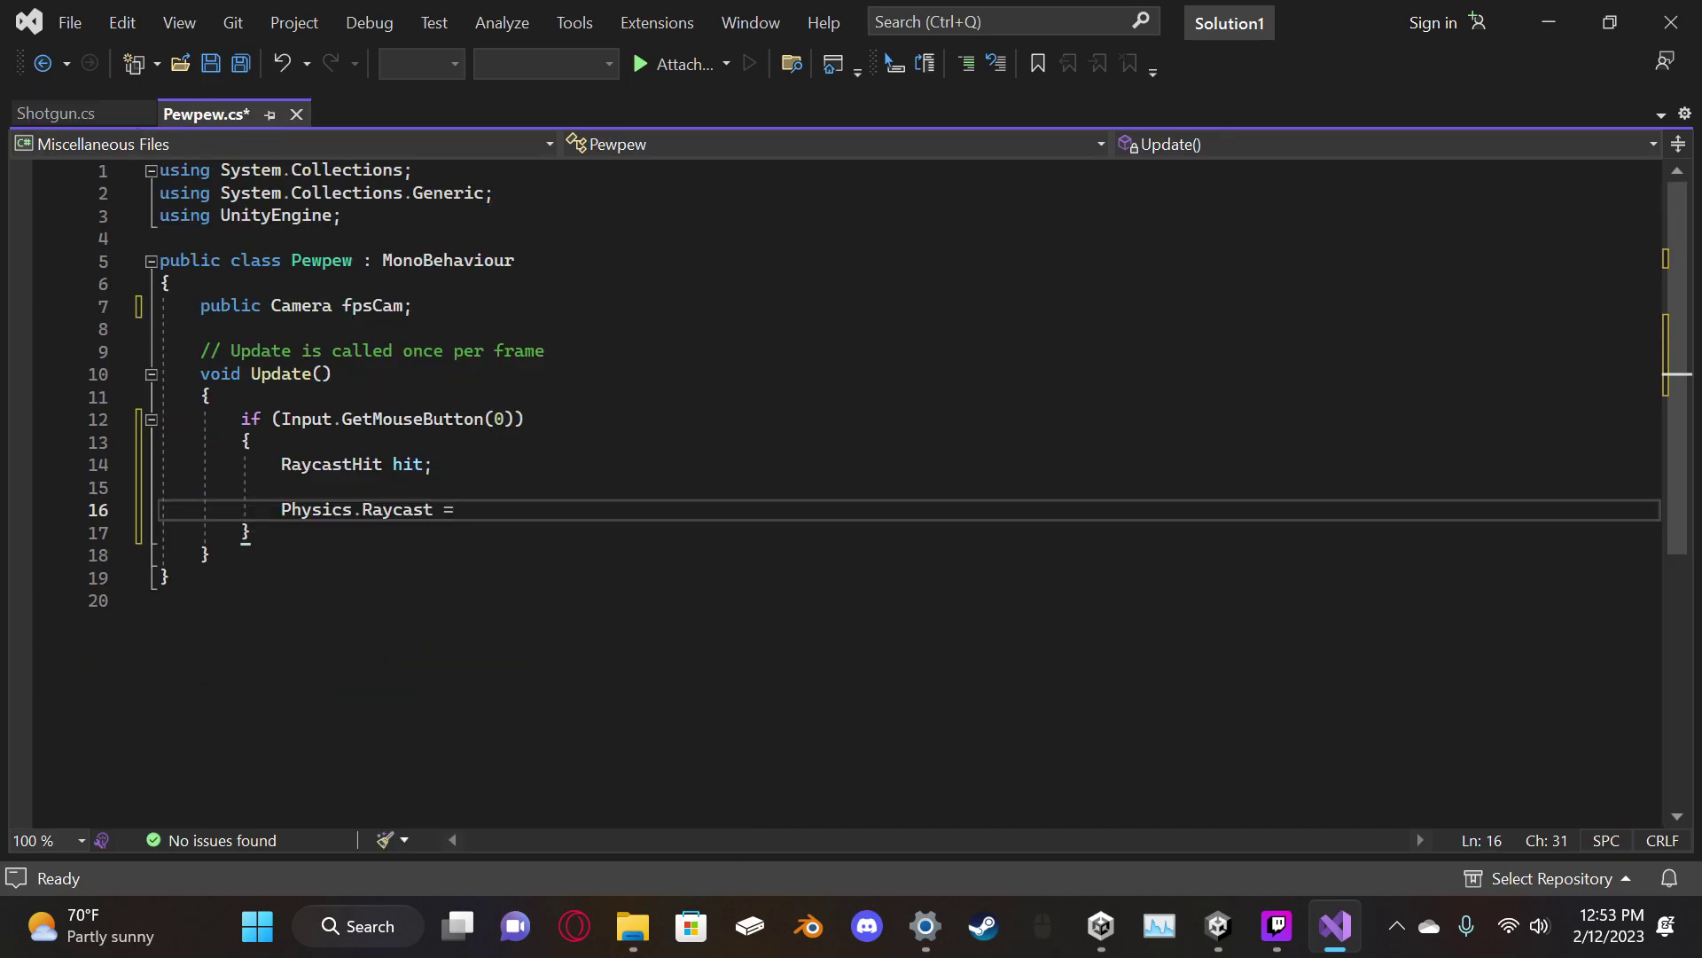
Paste the copied raycast block over Pewpew's click block and delete the 'ammoLoaded -= 1f;' line.
drag(251, 533, 241, 419)
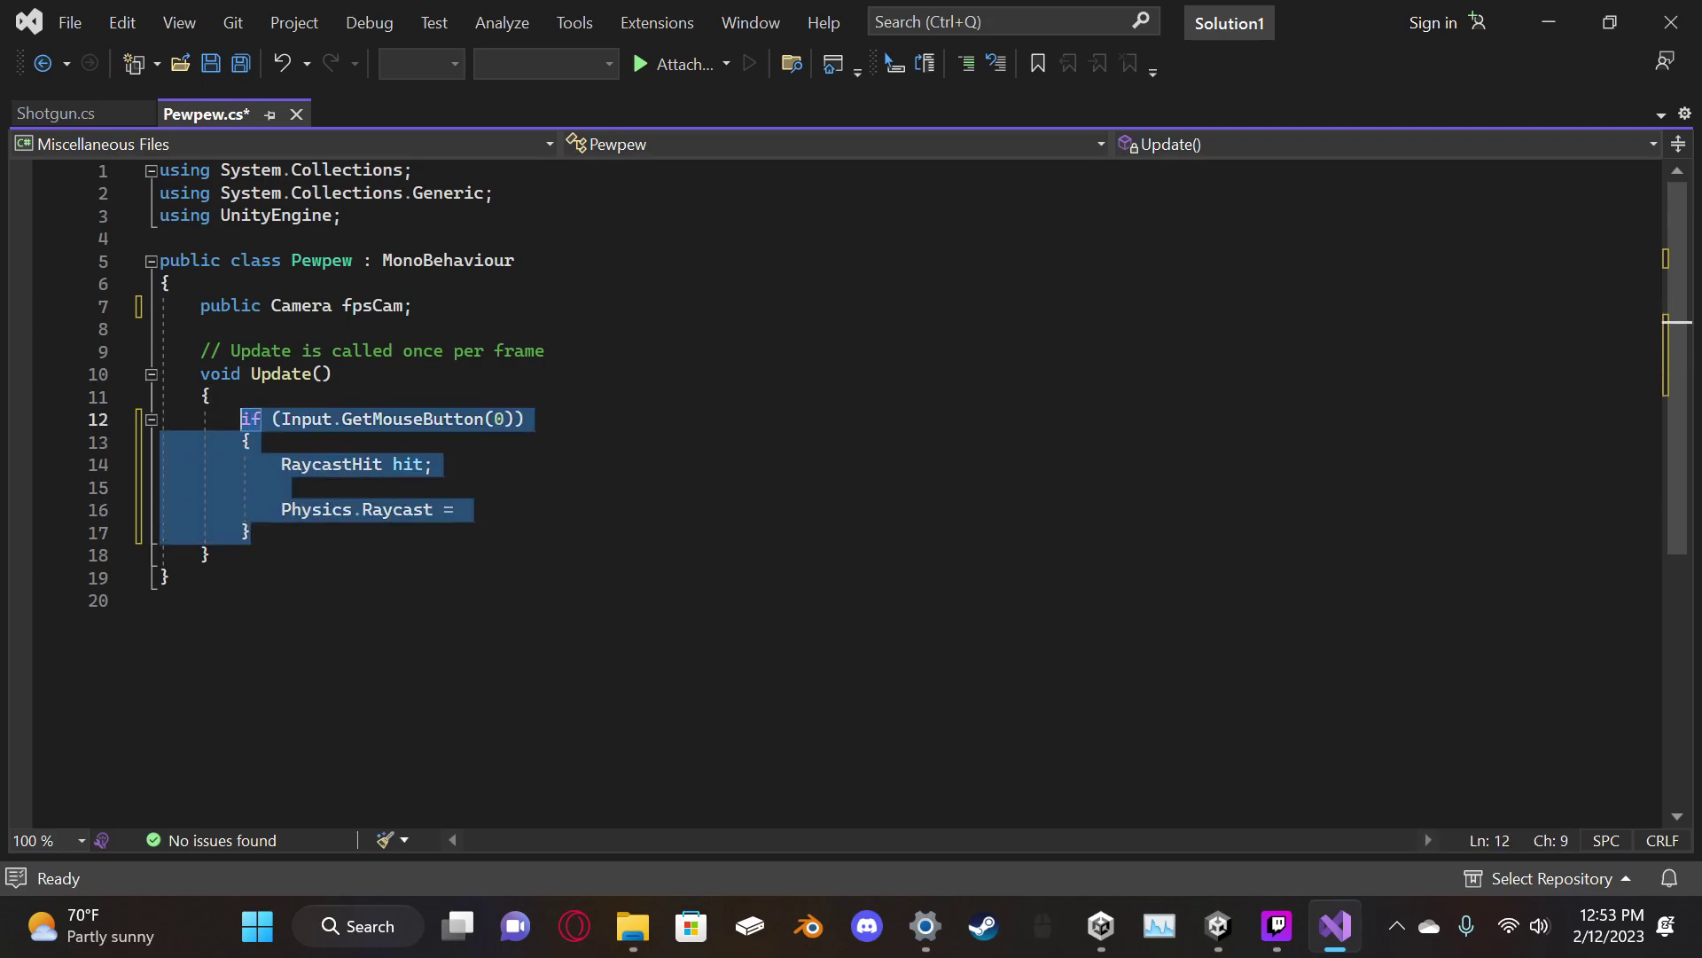
key(ctrl+v)
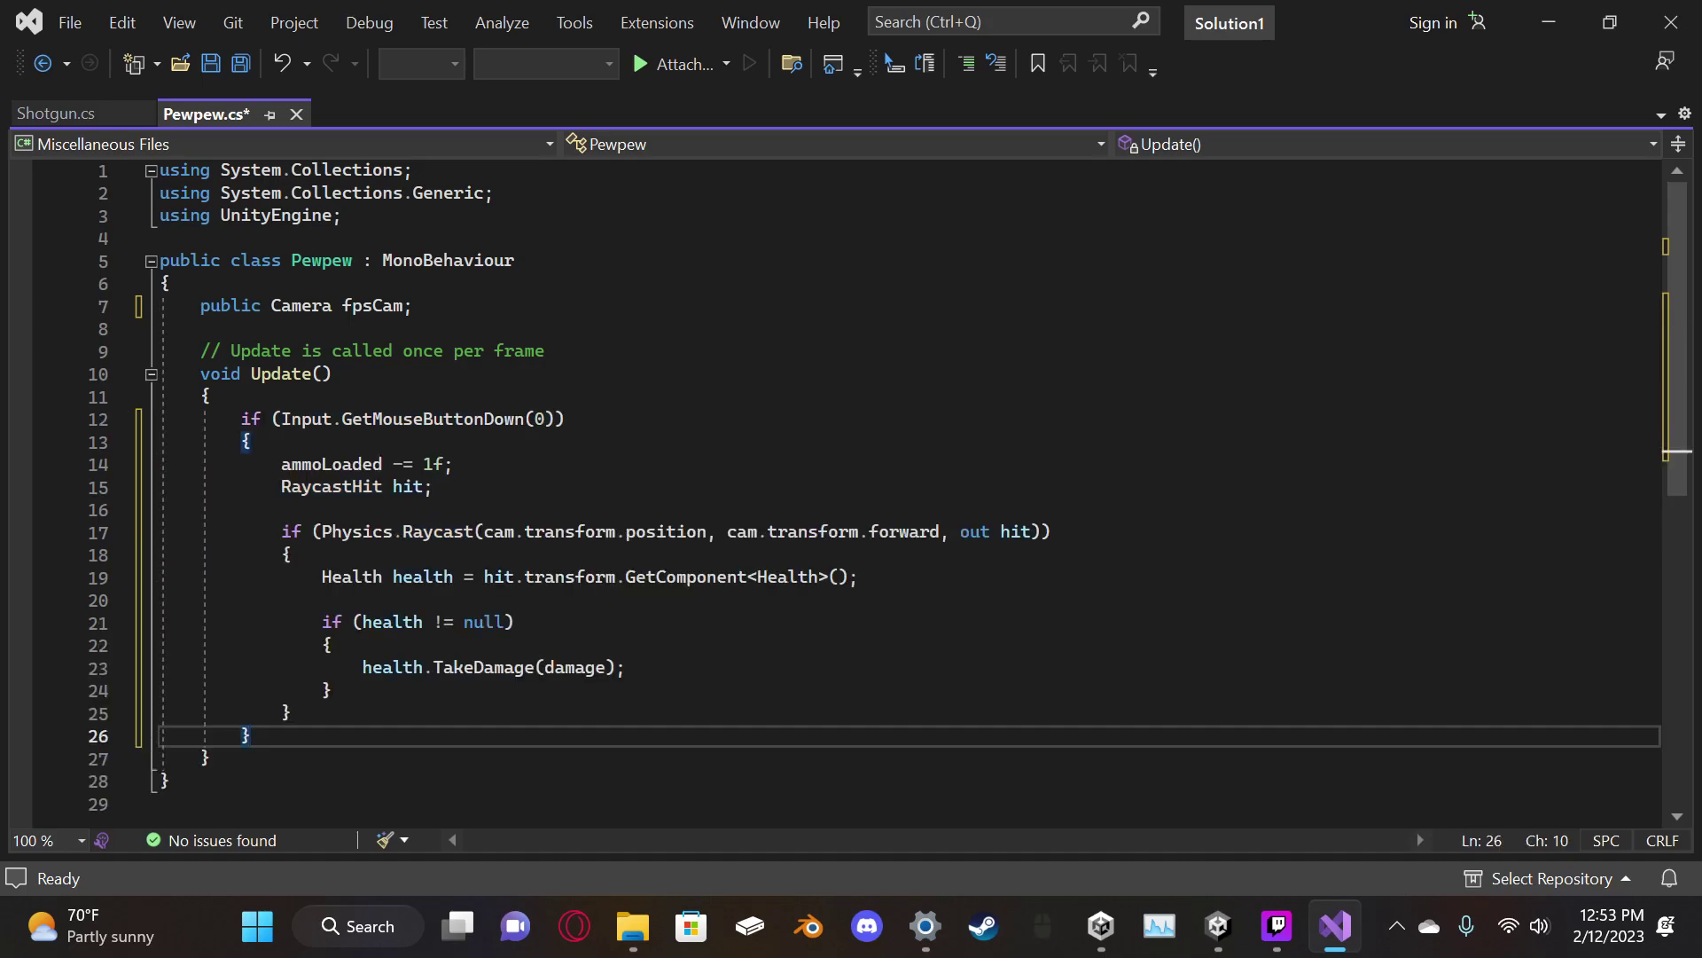
mouse_move(252, 441)
mouse_down()
mouse_move(432, 486)
mouse_move(252, 441)
mouse_up()
key(Delete)
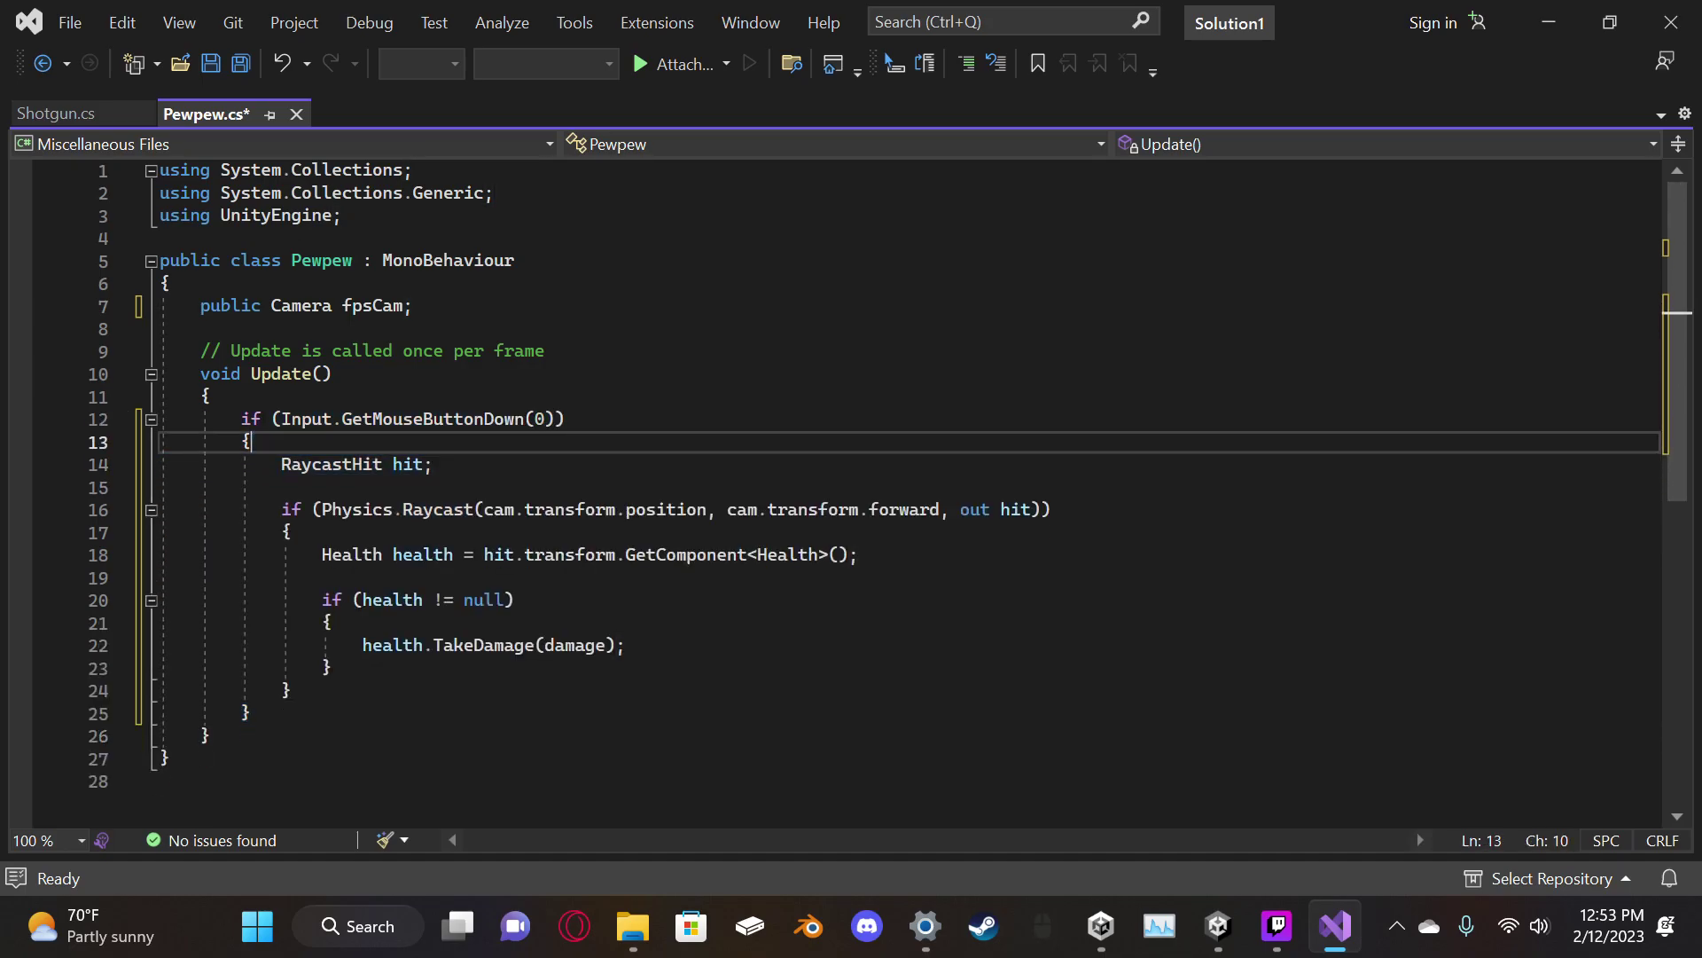
scroll(843, 478, down, 2)
scroll(842, 479, up, 2)
drag(606, 645, 544, 645)
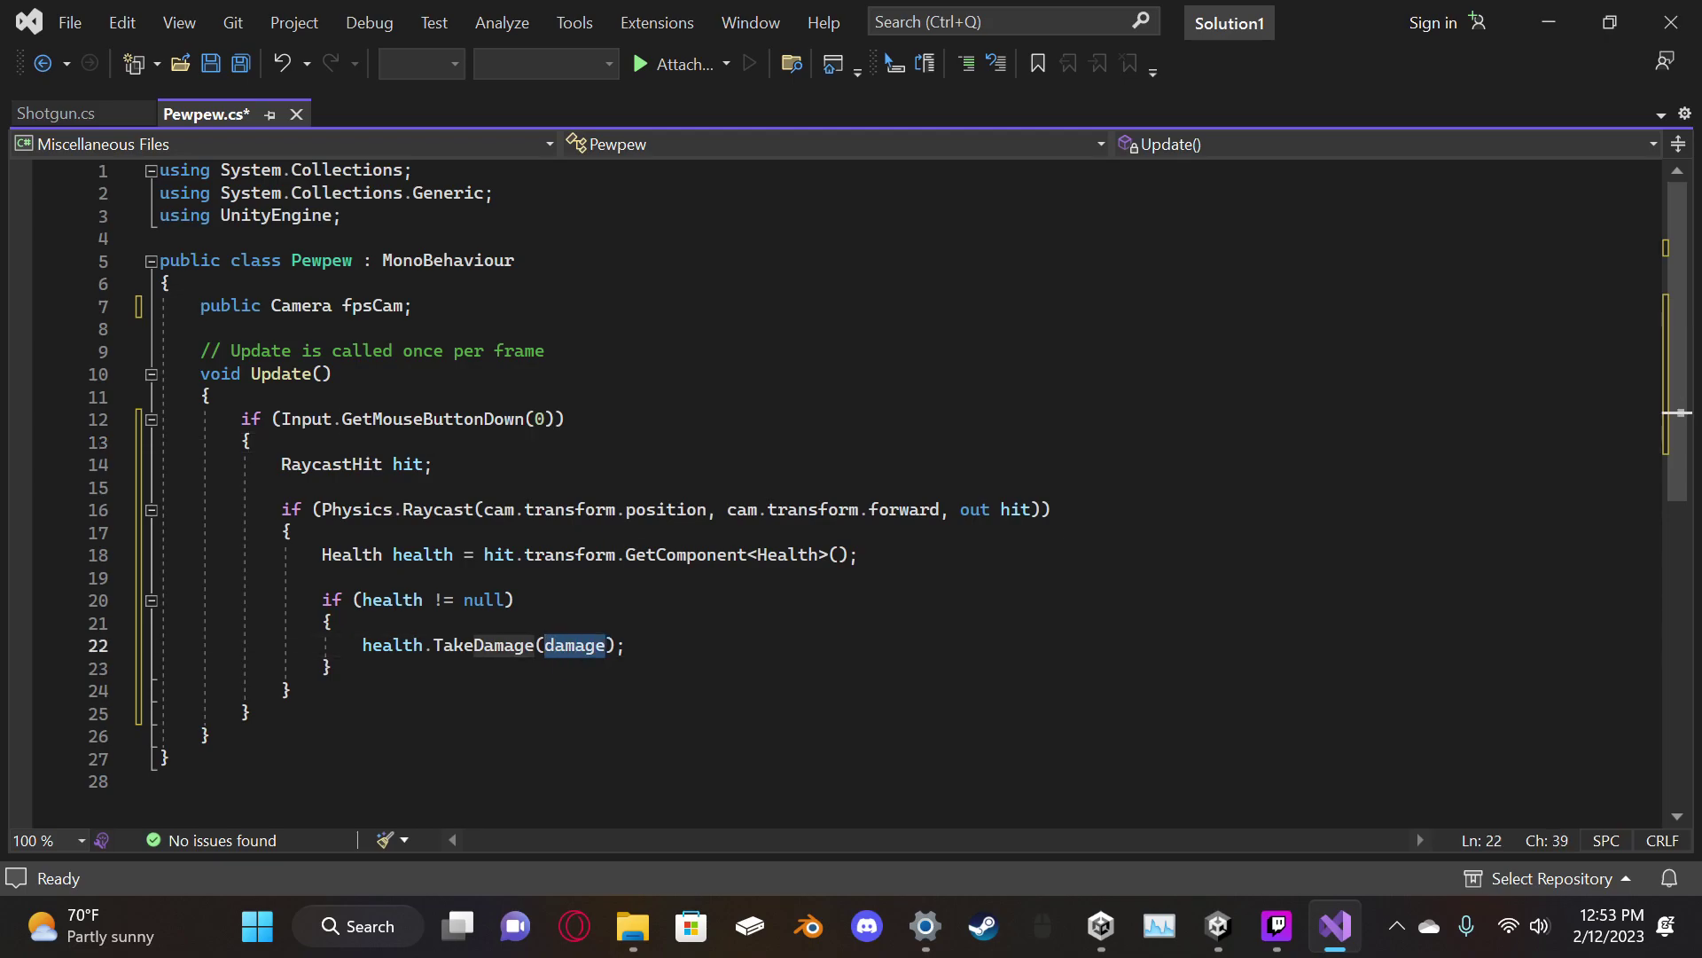
Change the TakeDamage call to target.Hit() and null-check target instead of health.
key(BackSpace)
key(BackSpace)
key(BackSpace)
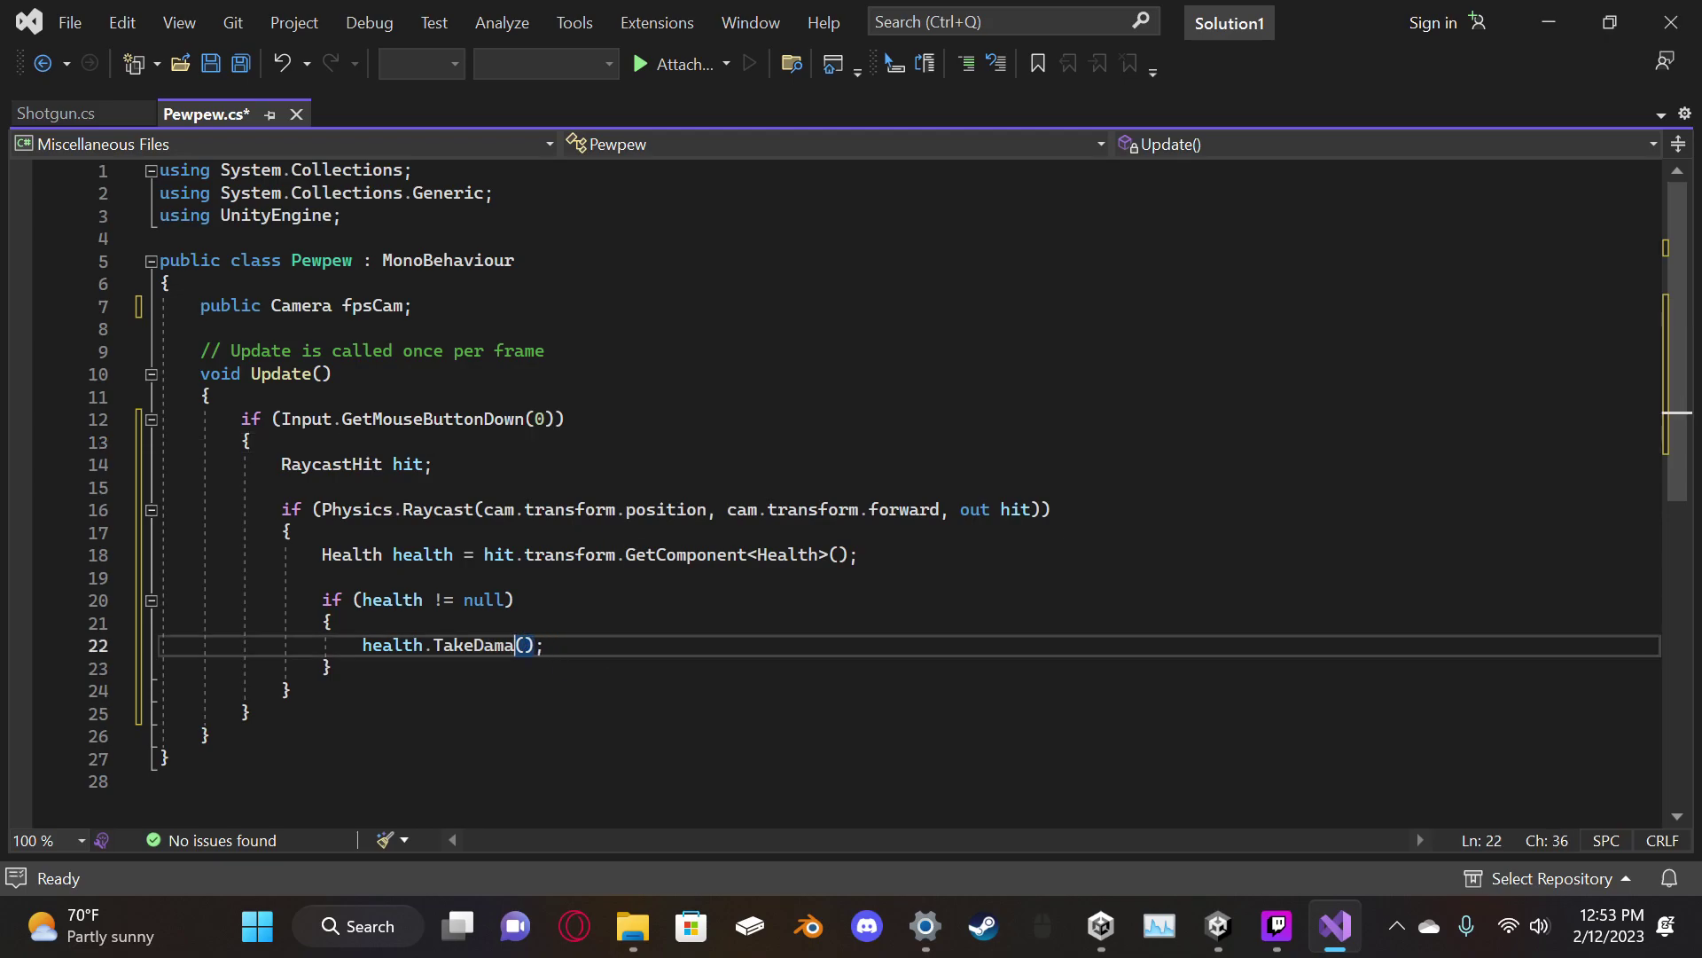
key(BackSpace)
key(BackSpace)
key(BackSpace)
key(BackSpace)
key(BackSpace)
key(BackSpace)
key(BackSpace)
text(Hit)
key(Left)
key(Left)
key(Left)
key(Left)
key(BackSpace)
key(BackSpace)
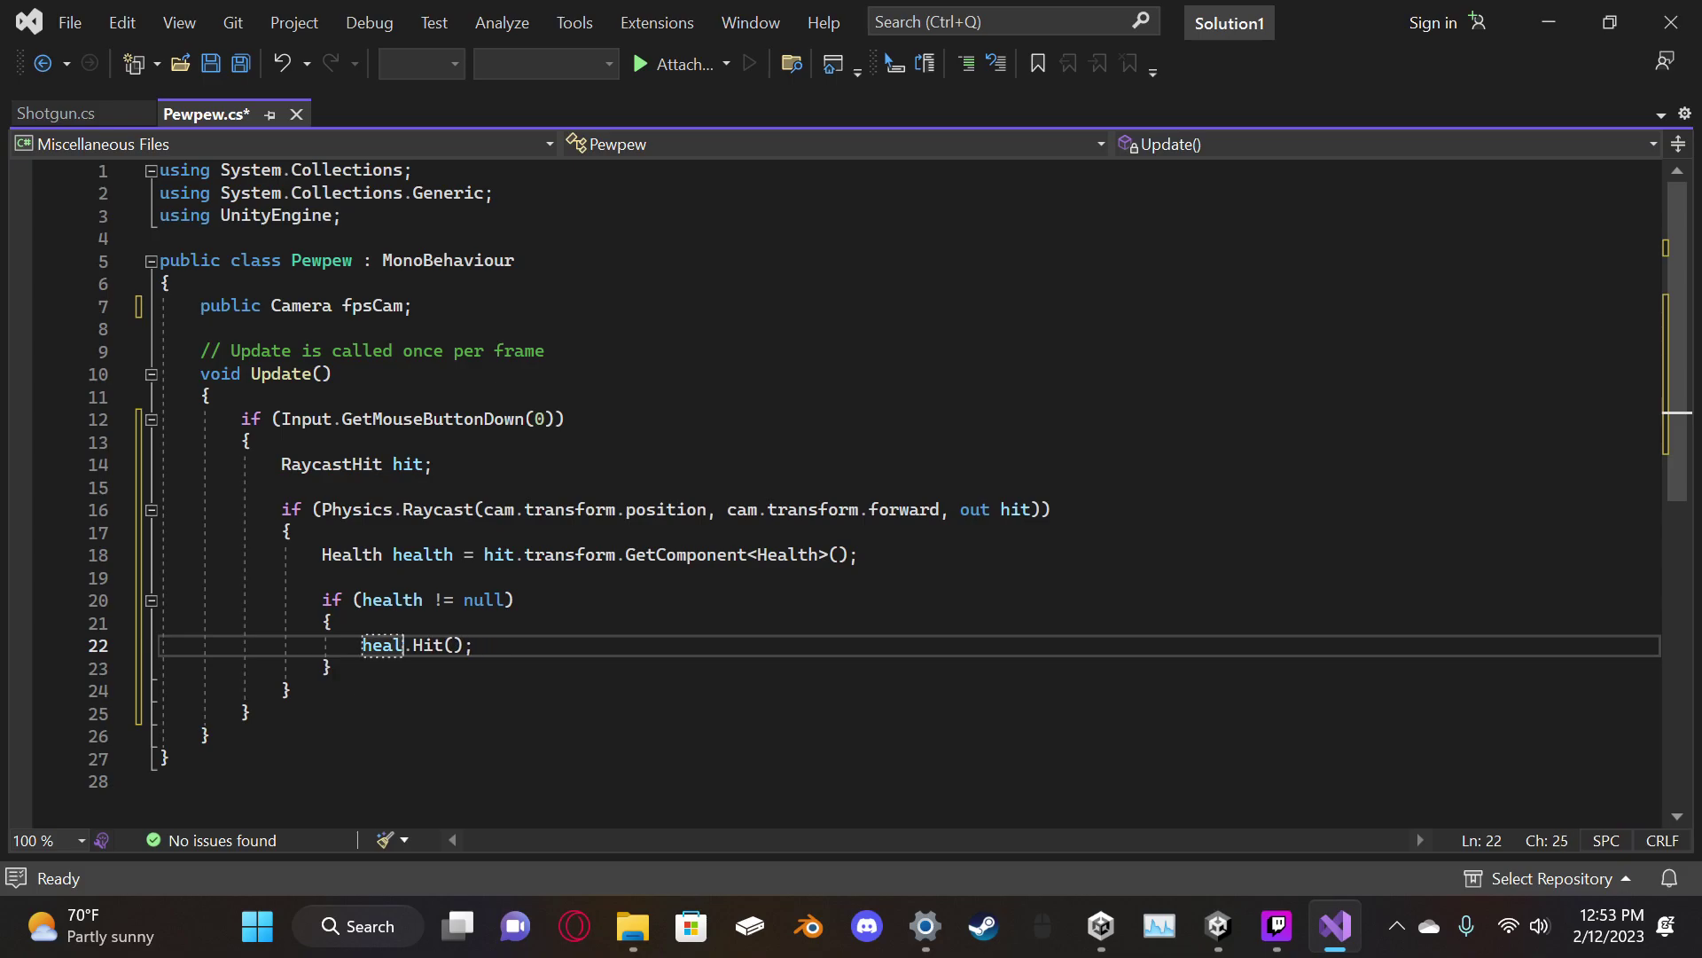
key(BackSpace)
key(BackSpace)
key(BackSpace)
key(BackSpace)
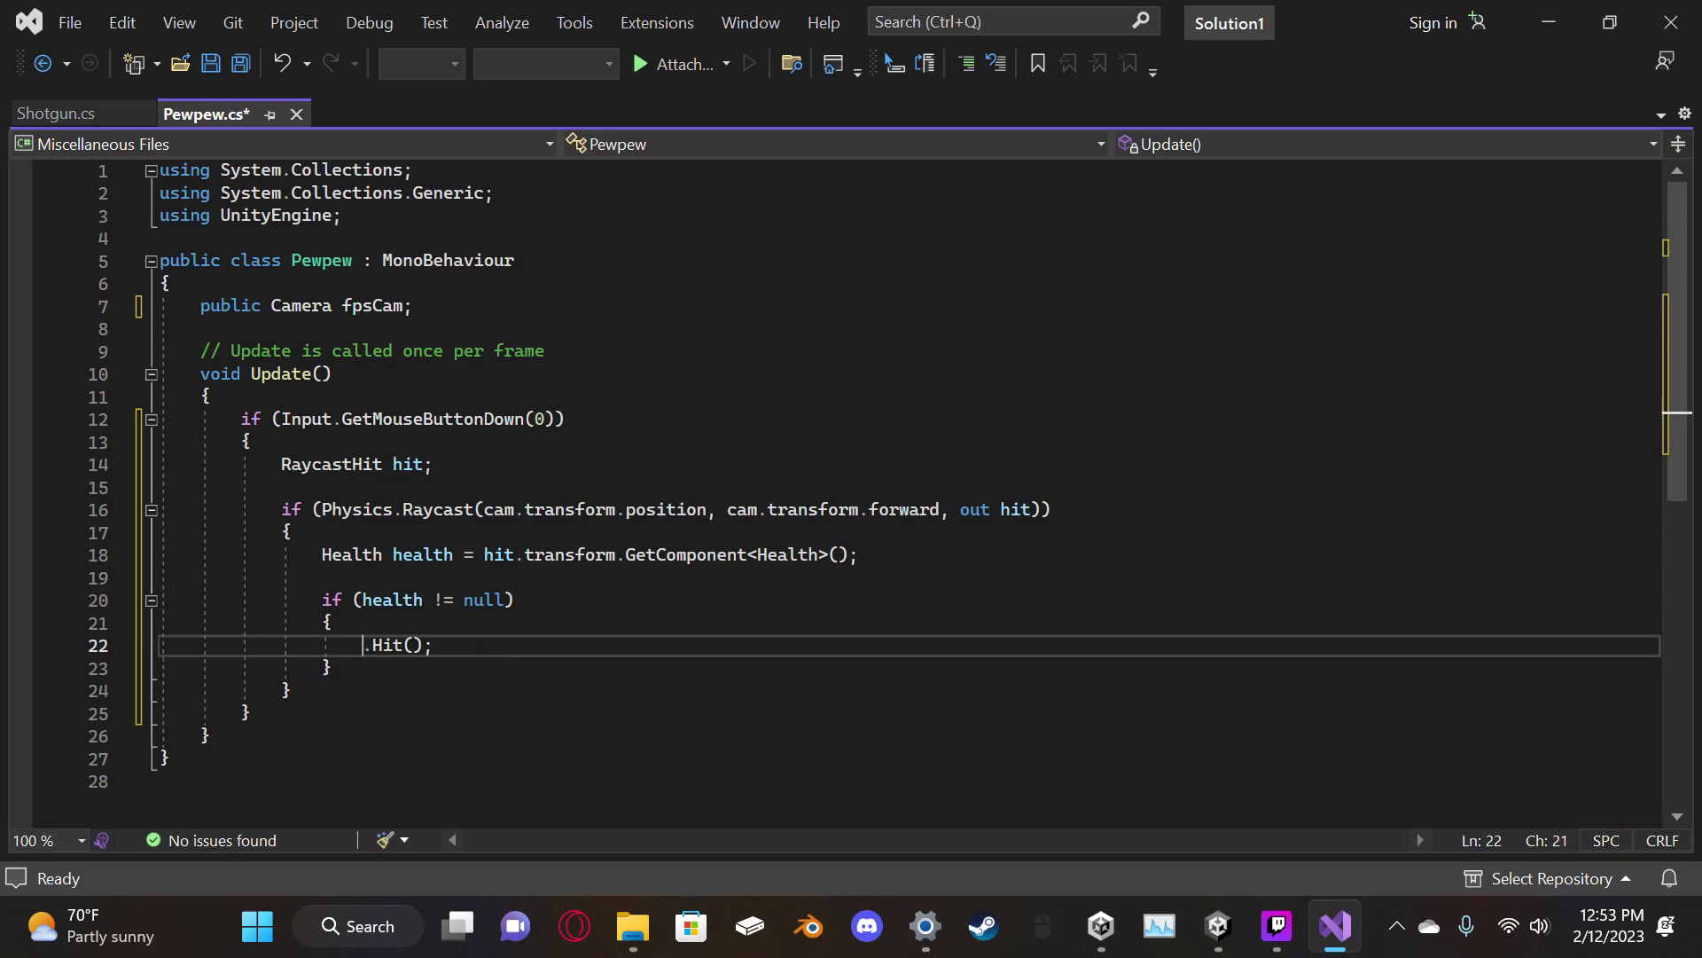
text(Targ)
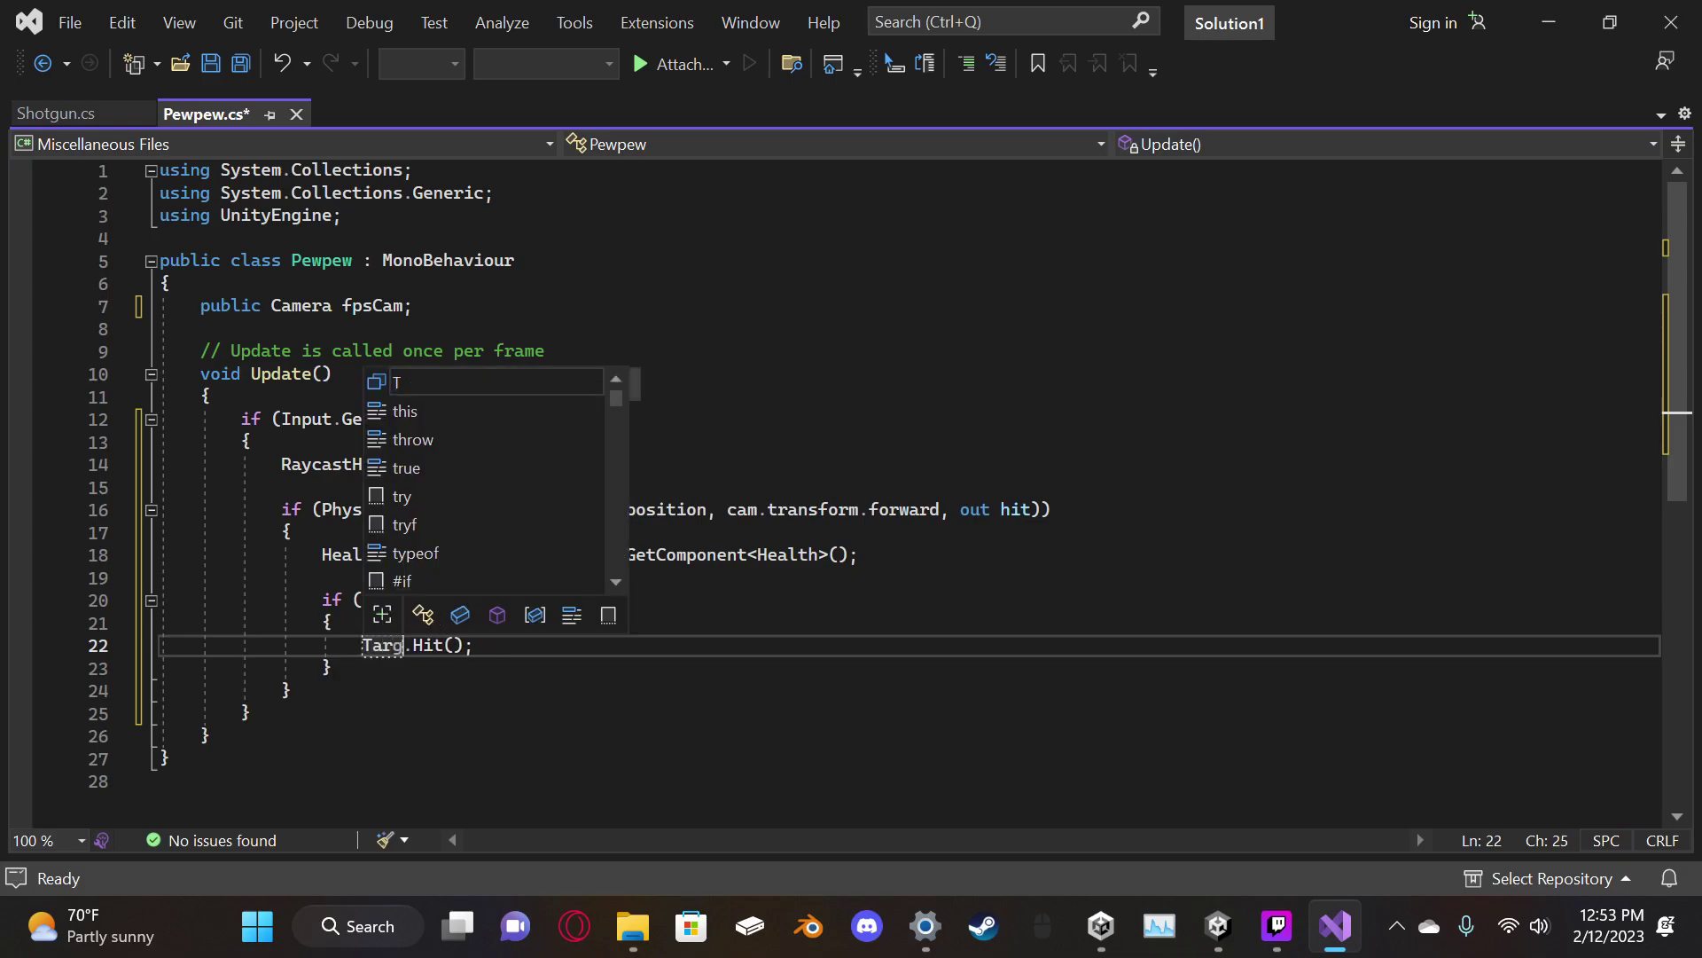
text(et)
key(Escape)
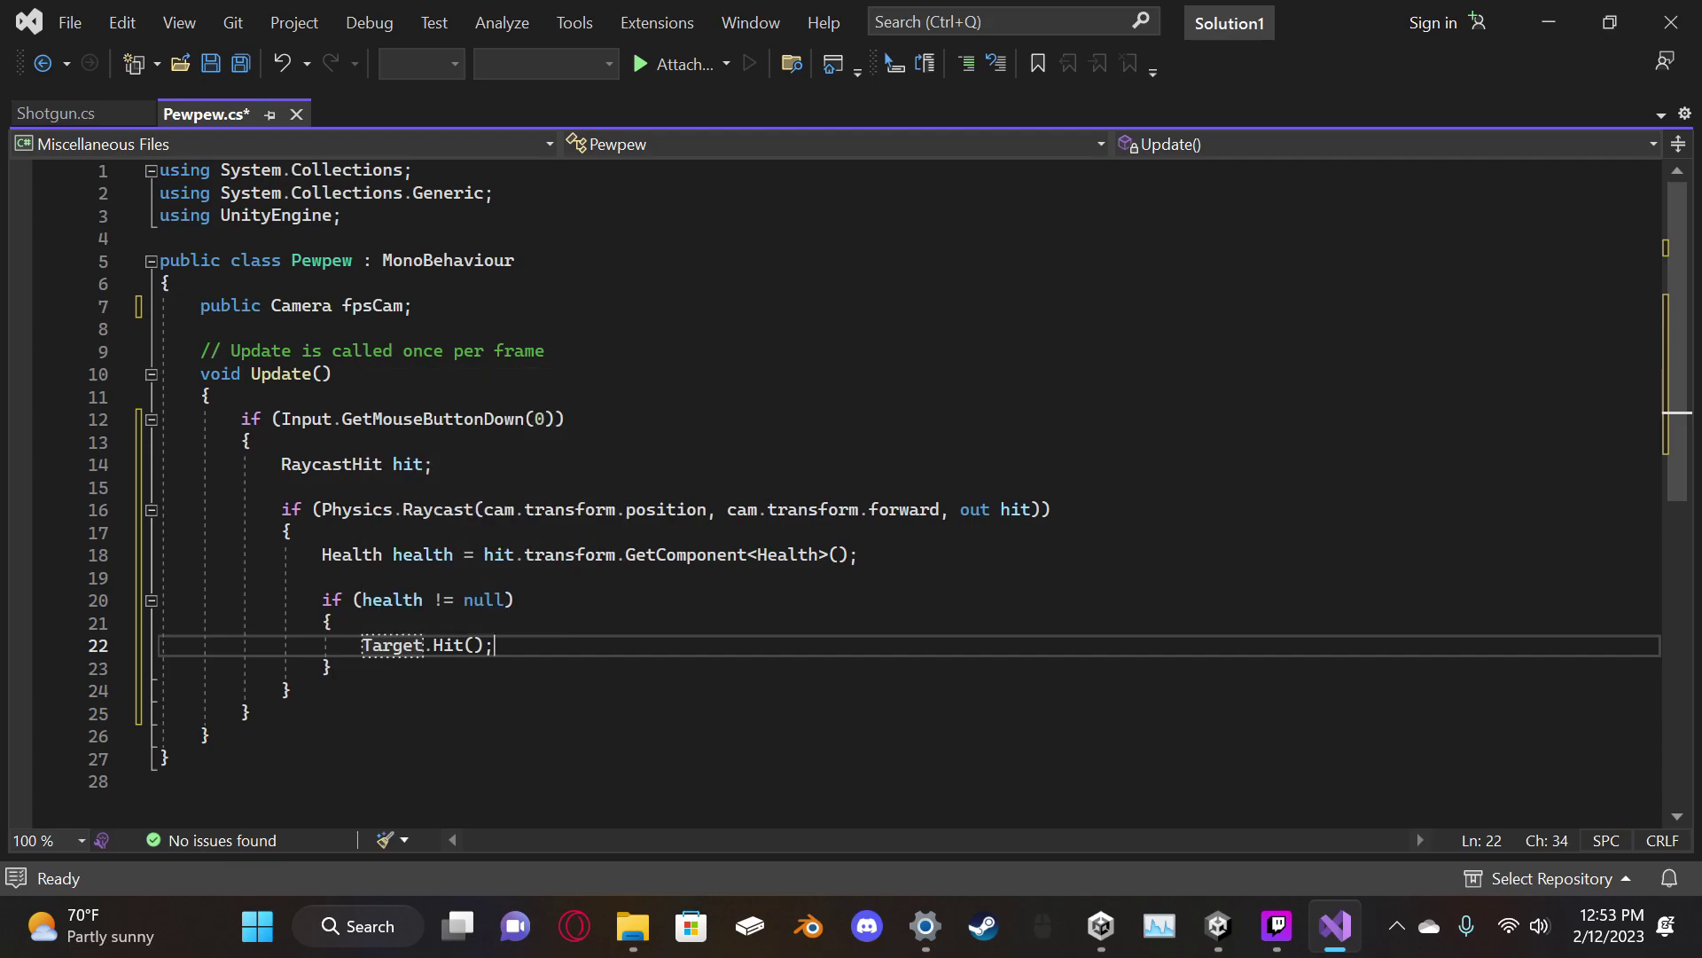
key(End)
key(shift+Up)
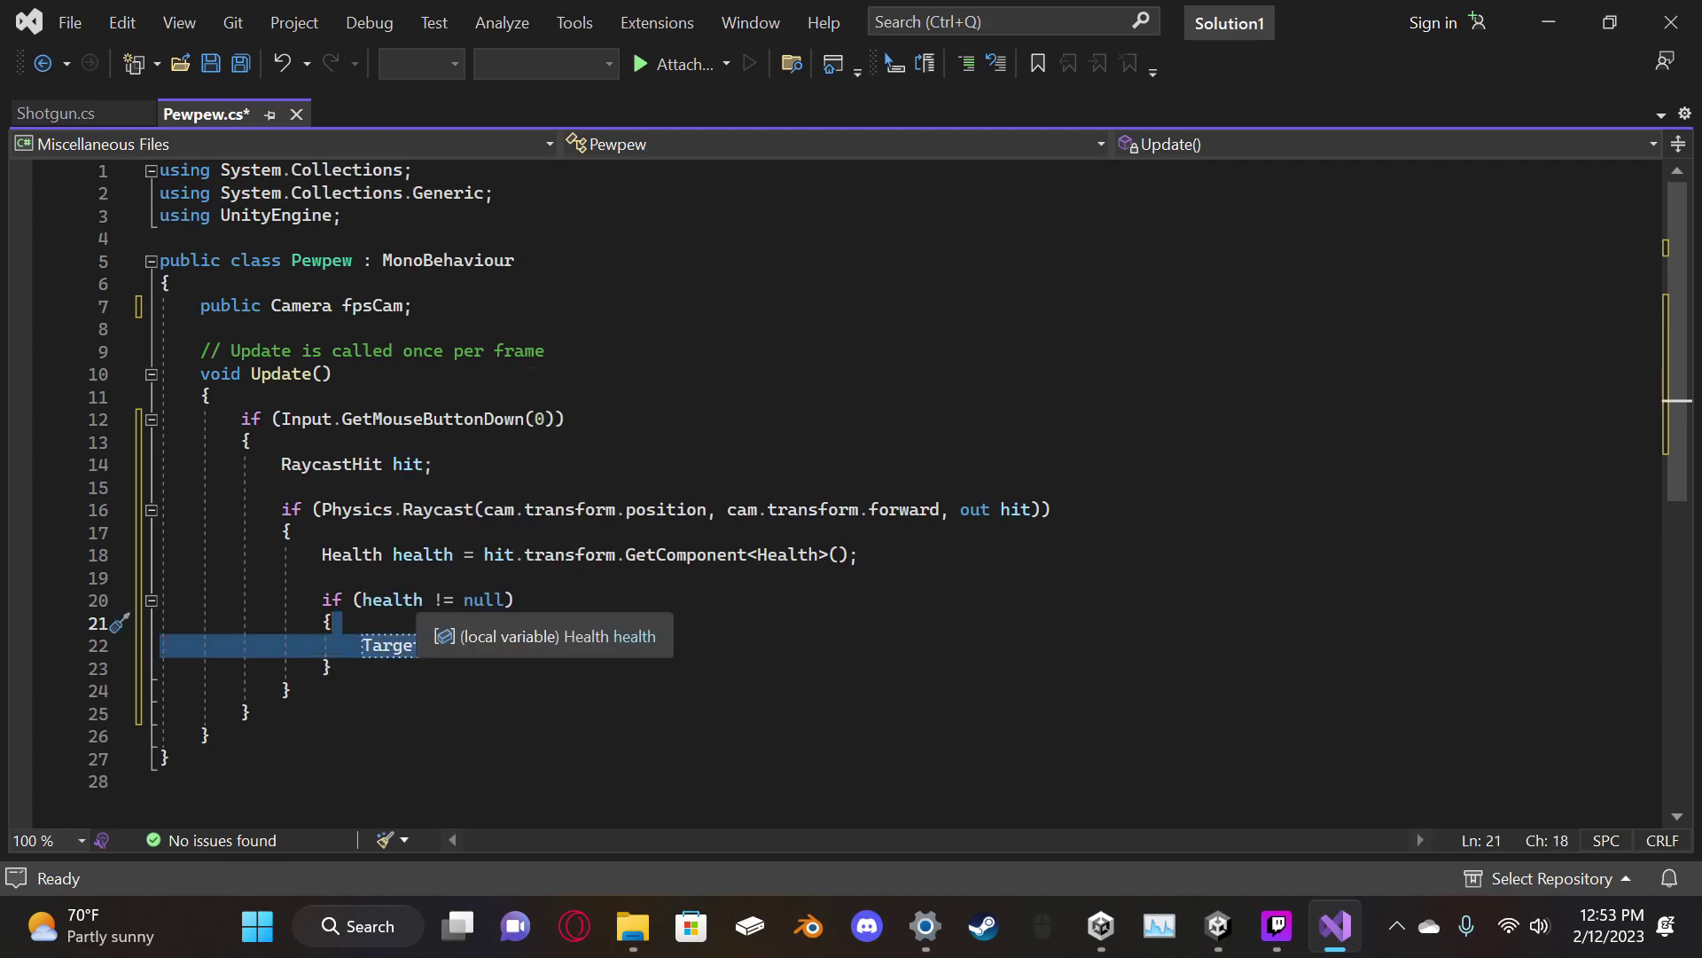
click(362, 645)
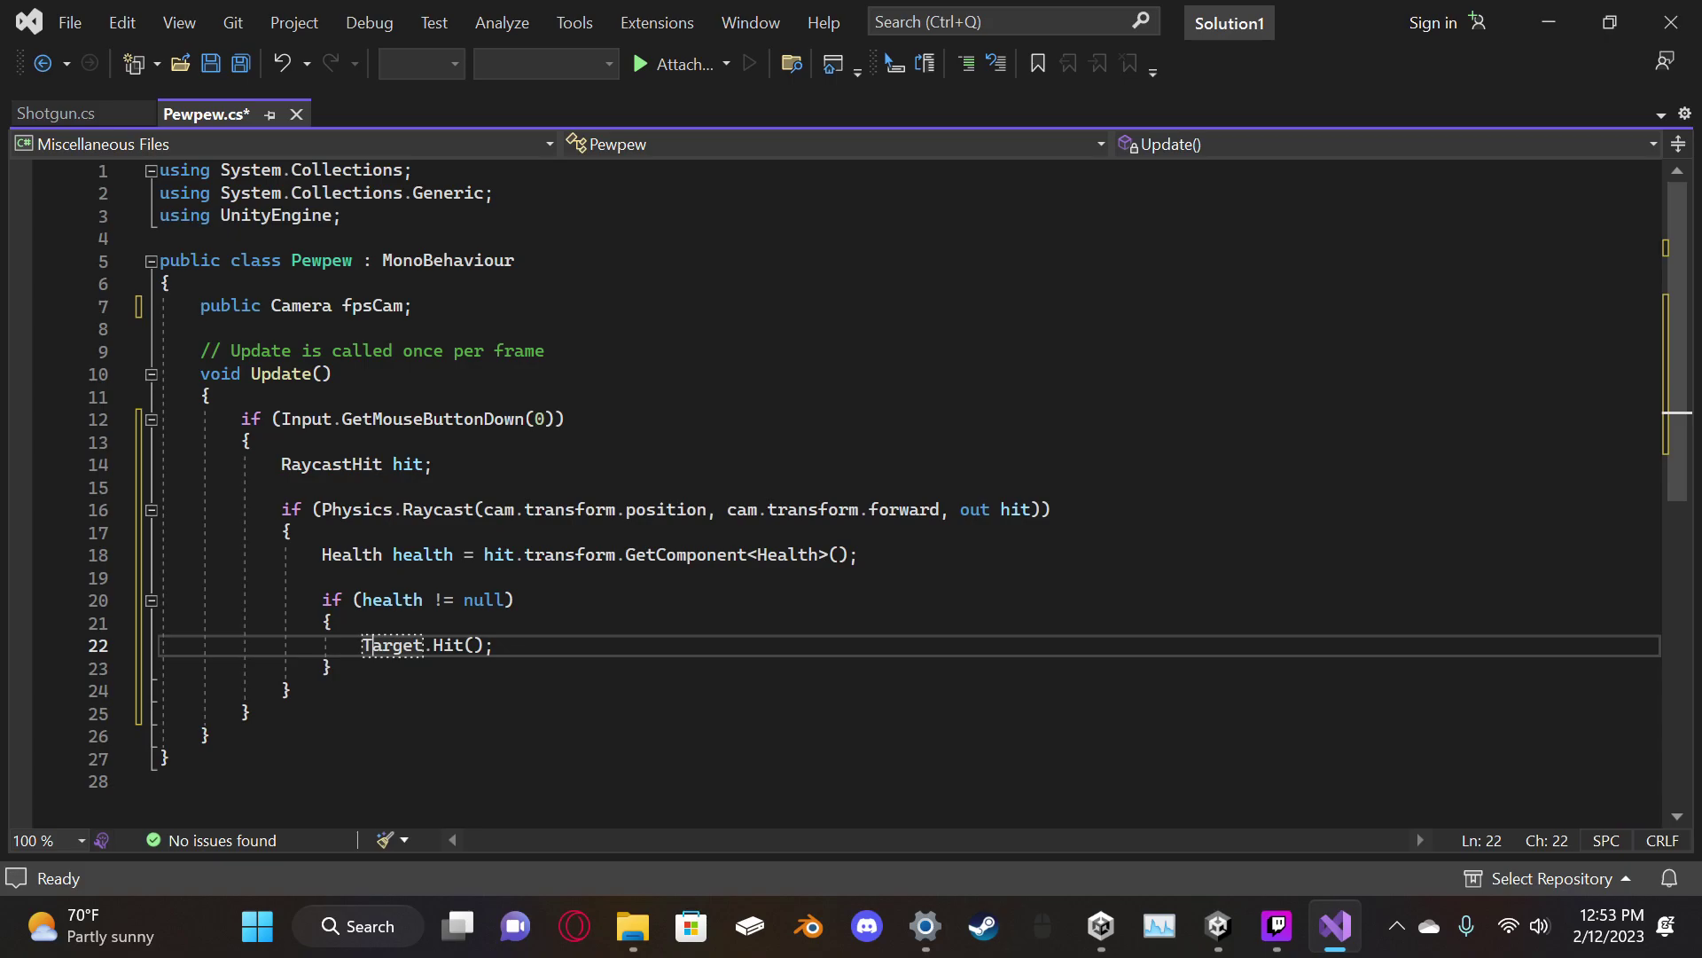
key(Delete)
text(target)
double_click(392, 600)
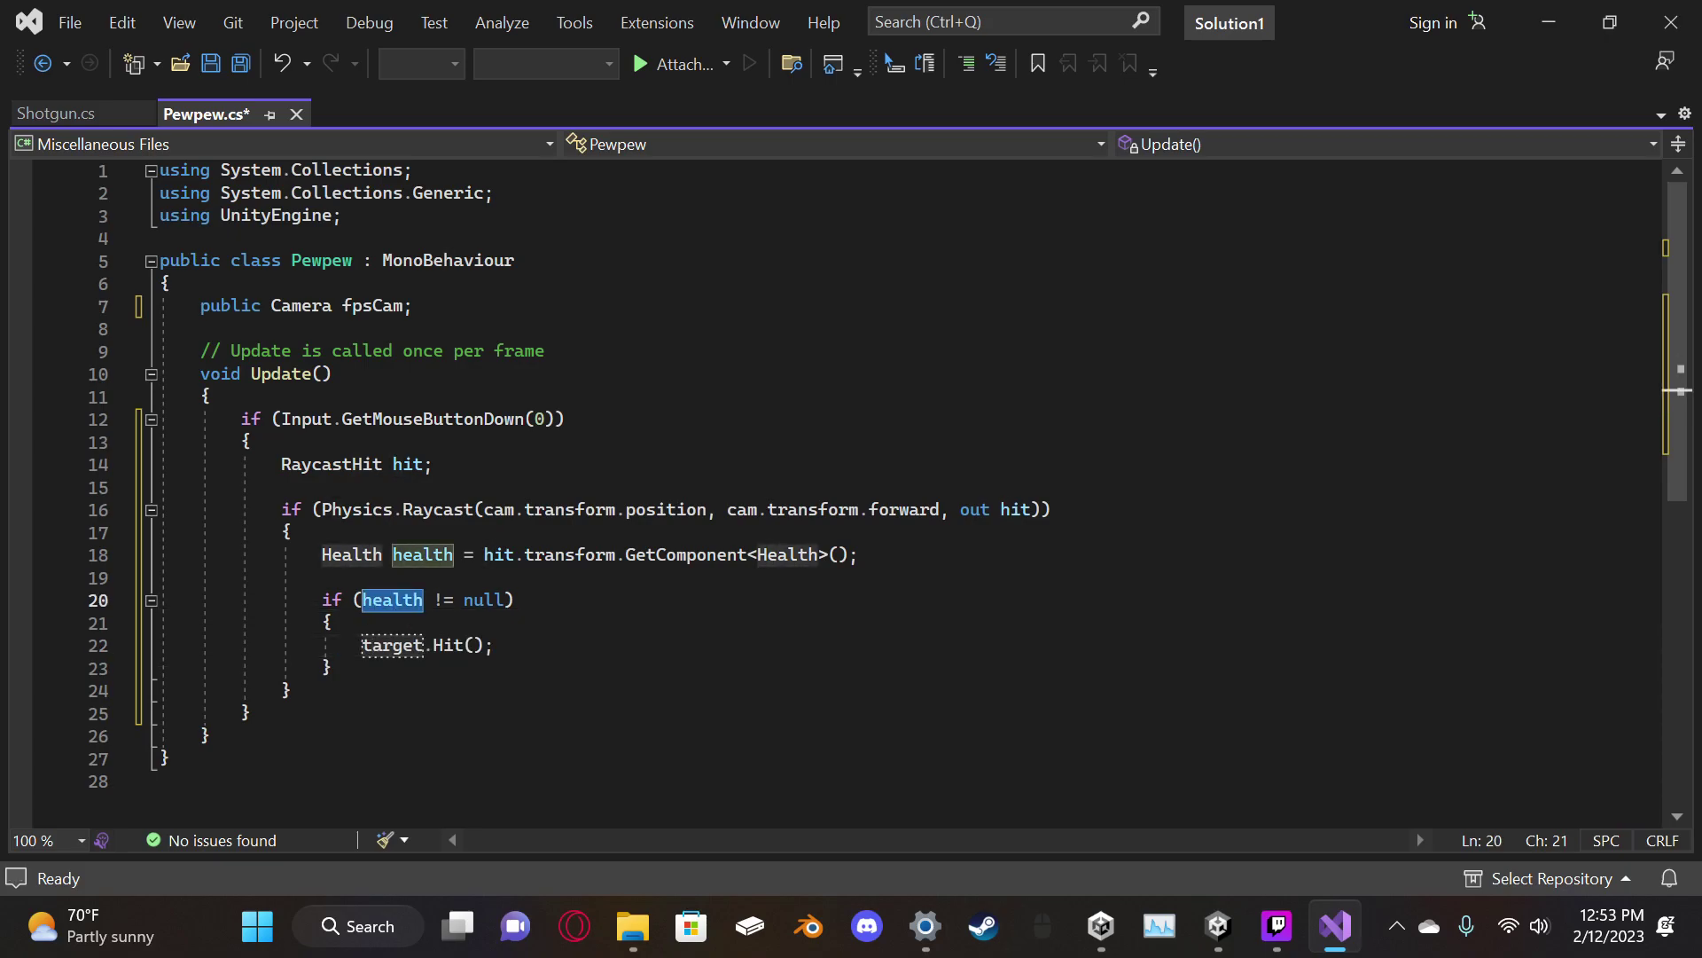
text(targe)
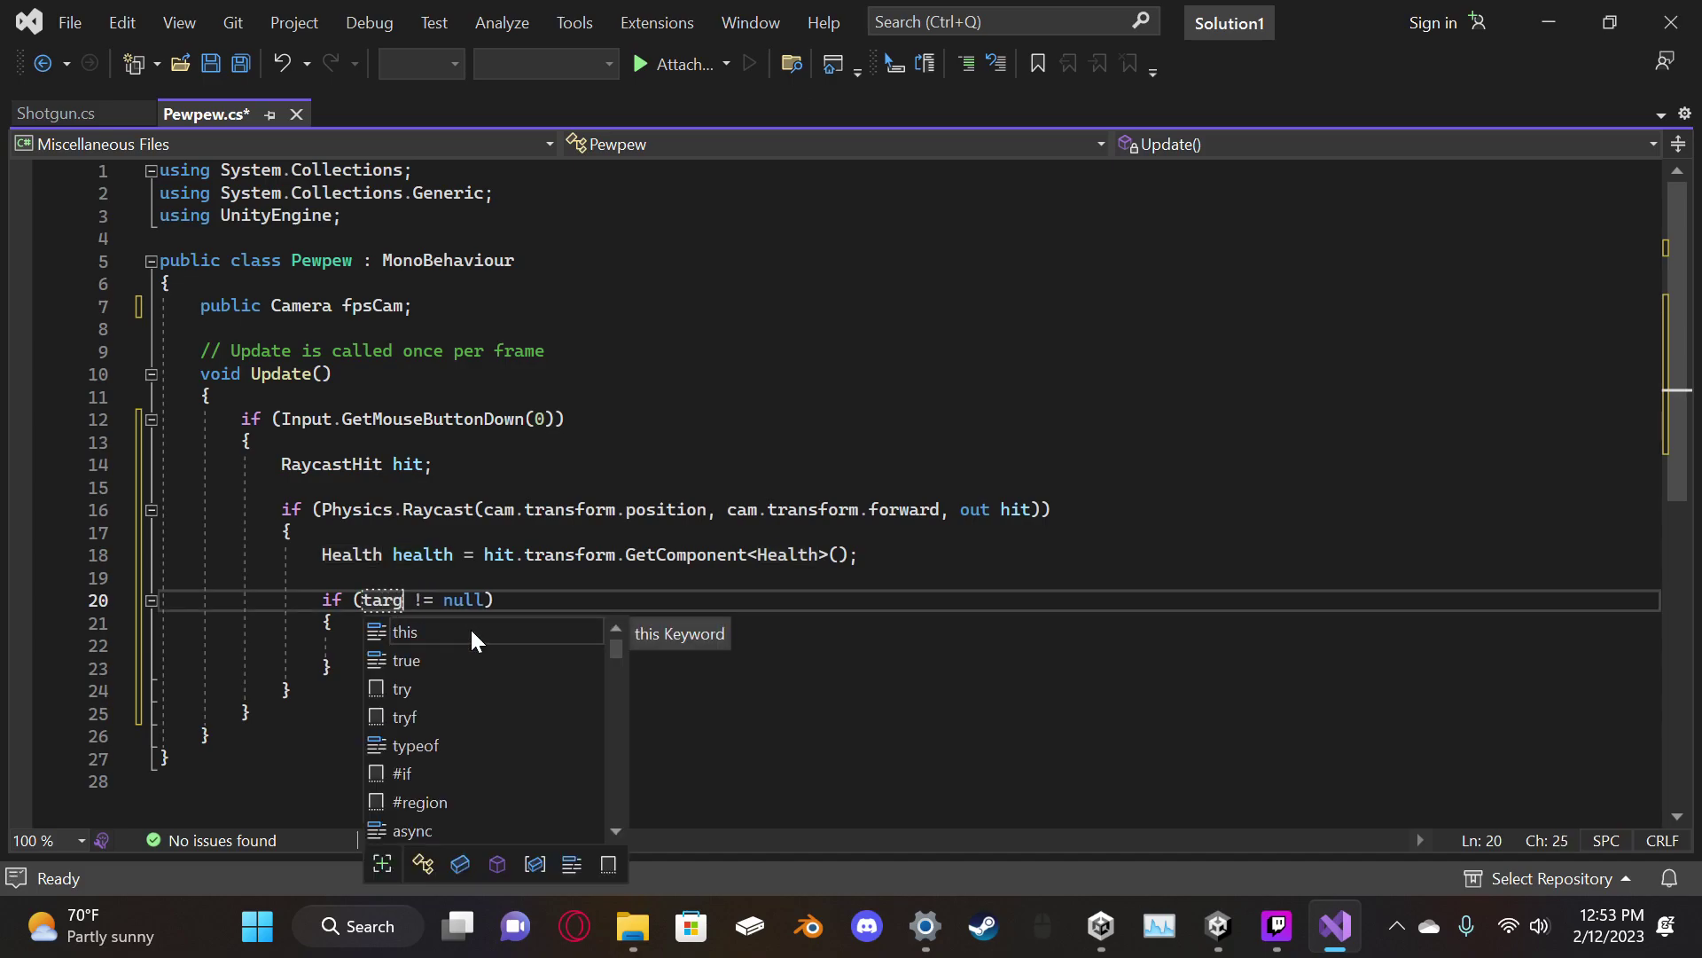
text(t)
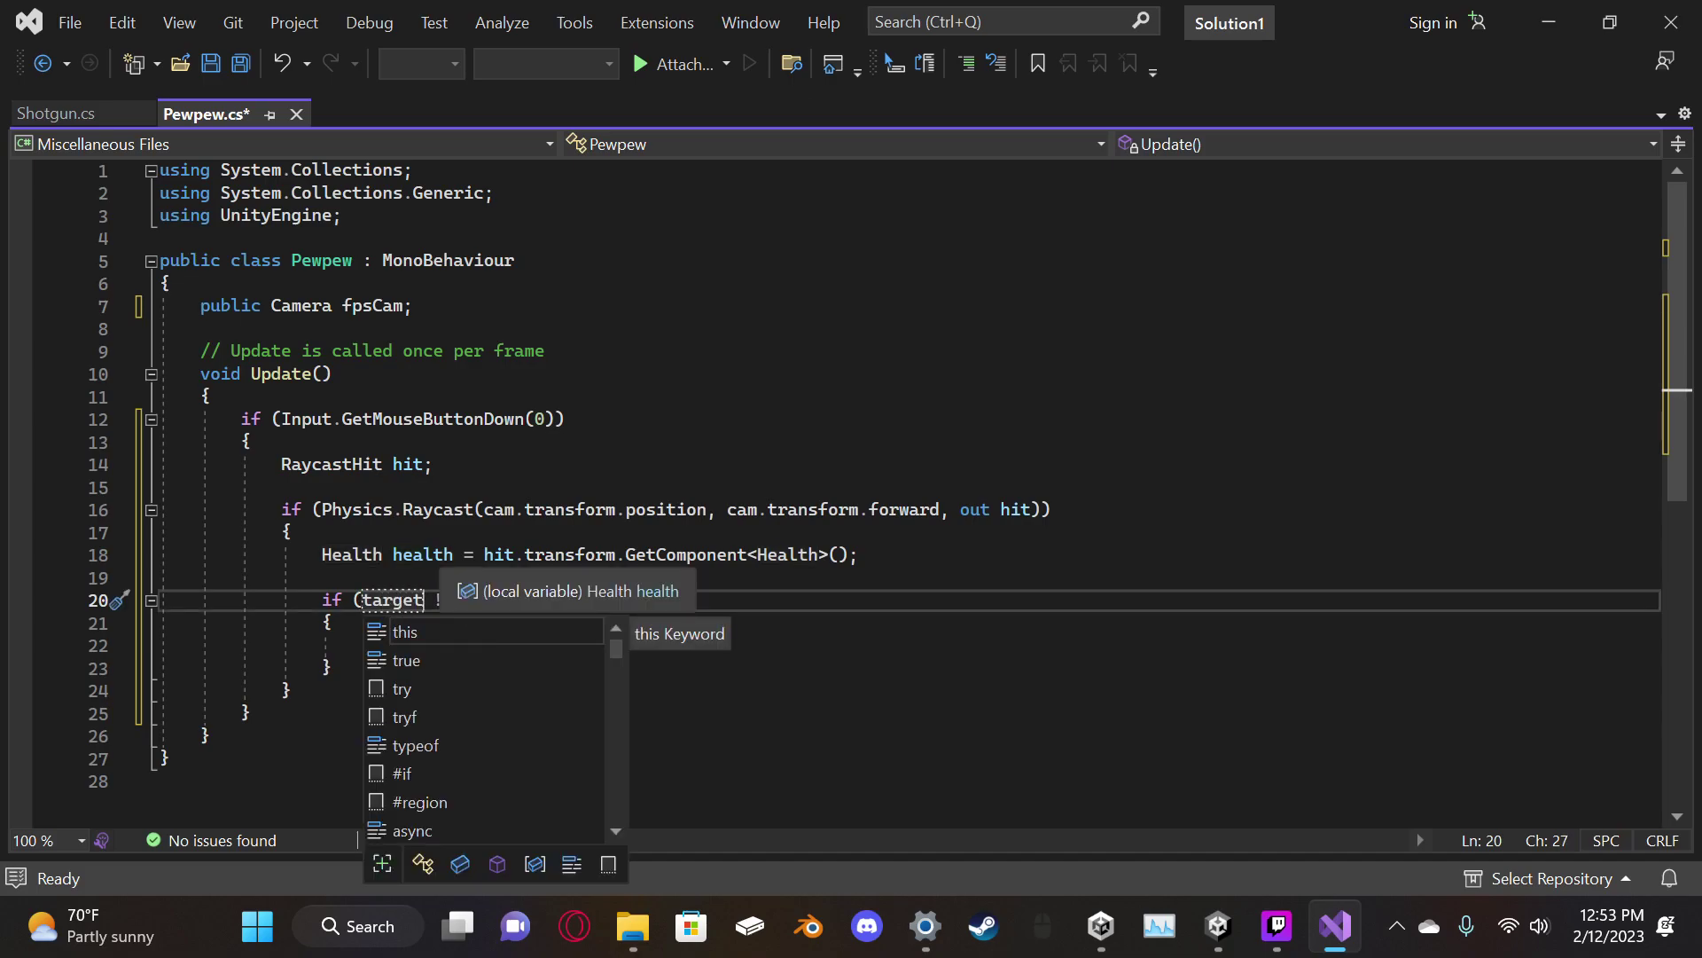
Rewrite line 18 to declare 'Target target' using GetComponent<Target>() instead of Health.
drag(453, 554, 322, 554)
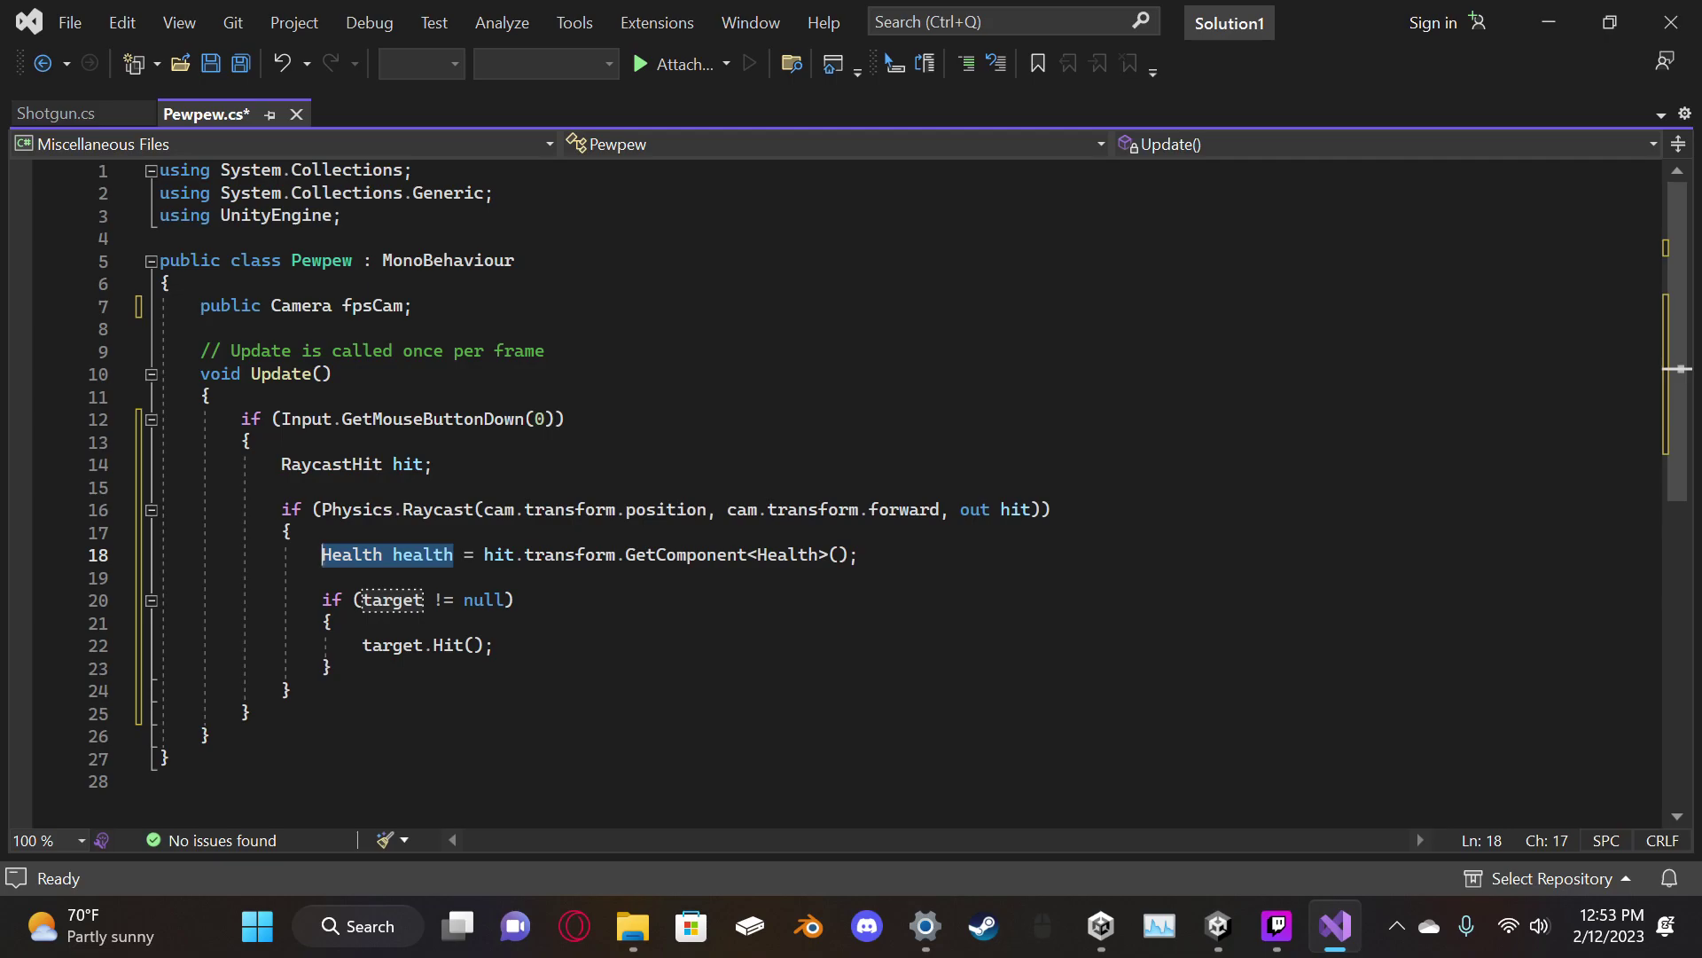
text(Targ)
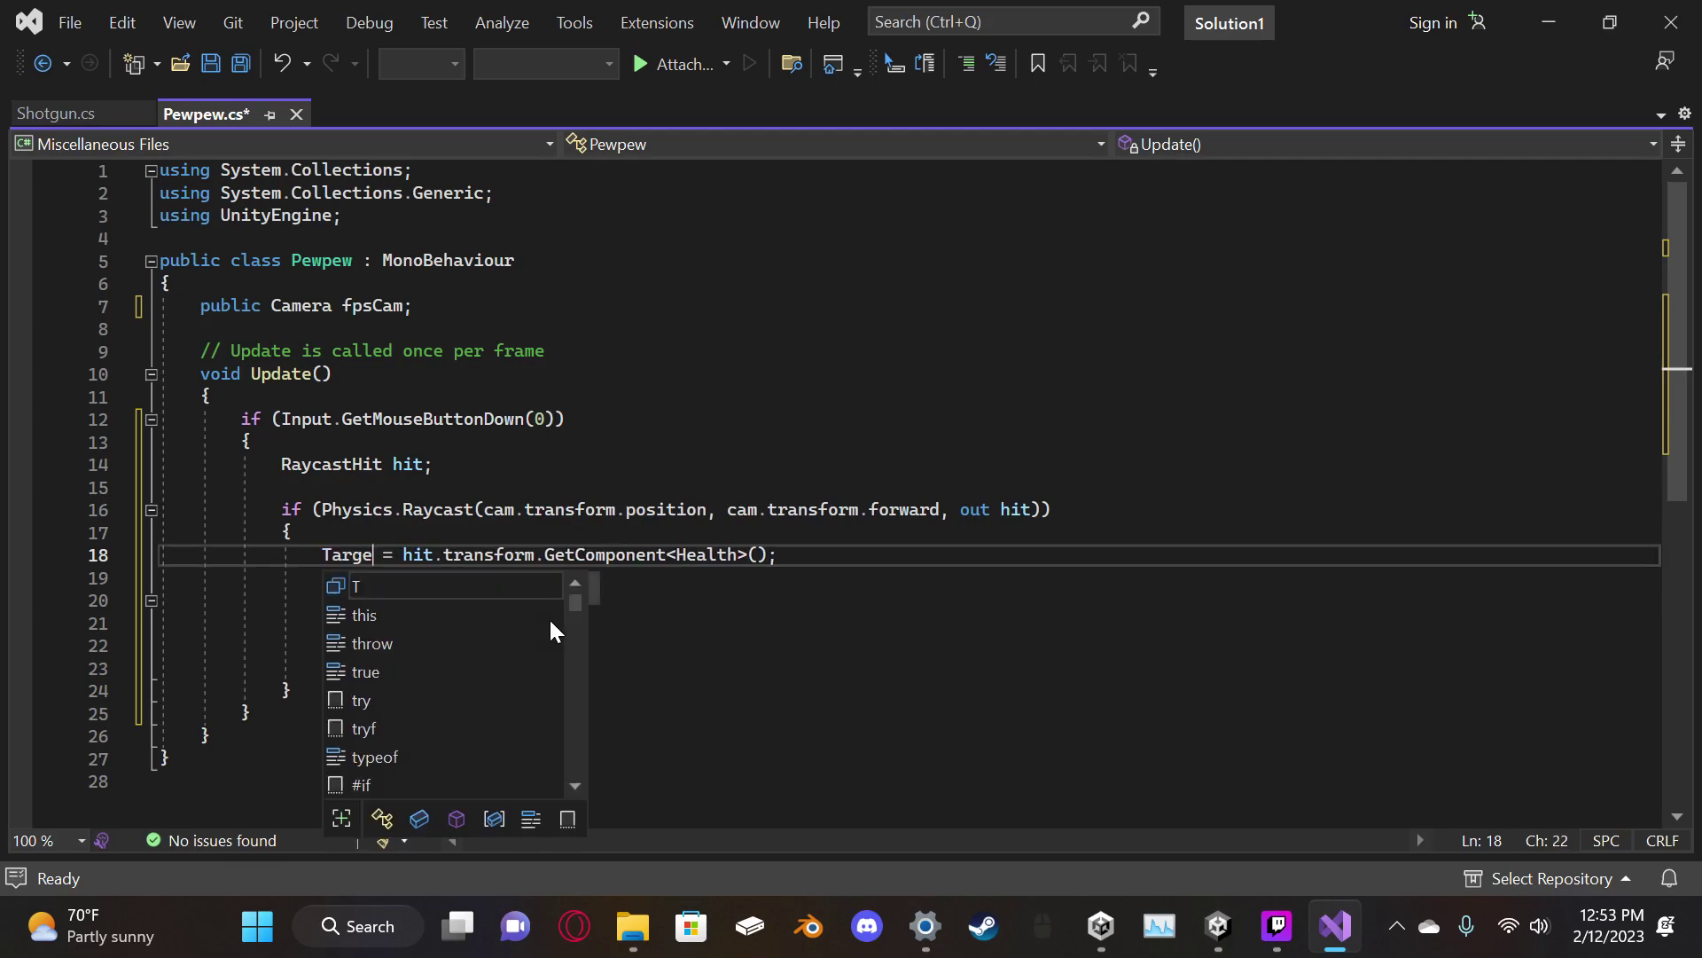
text(et)
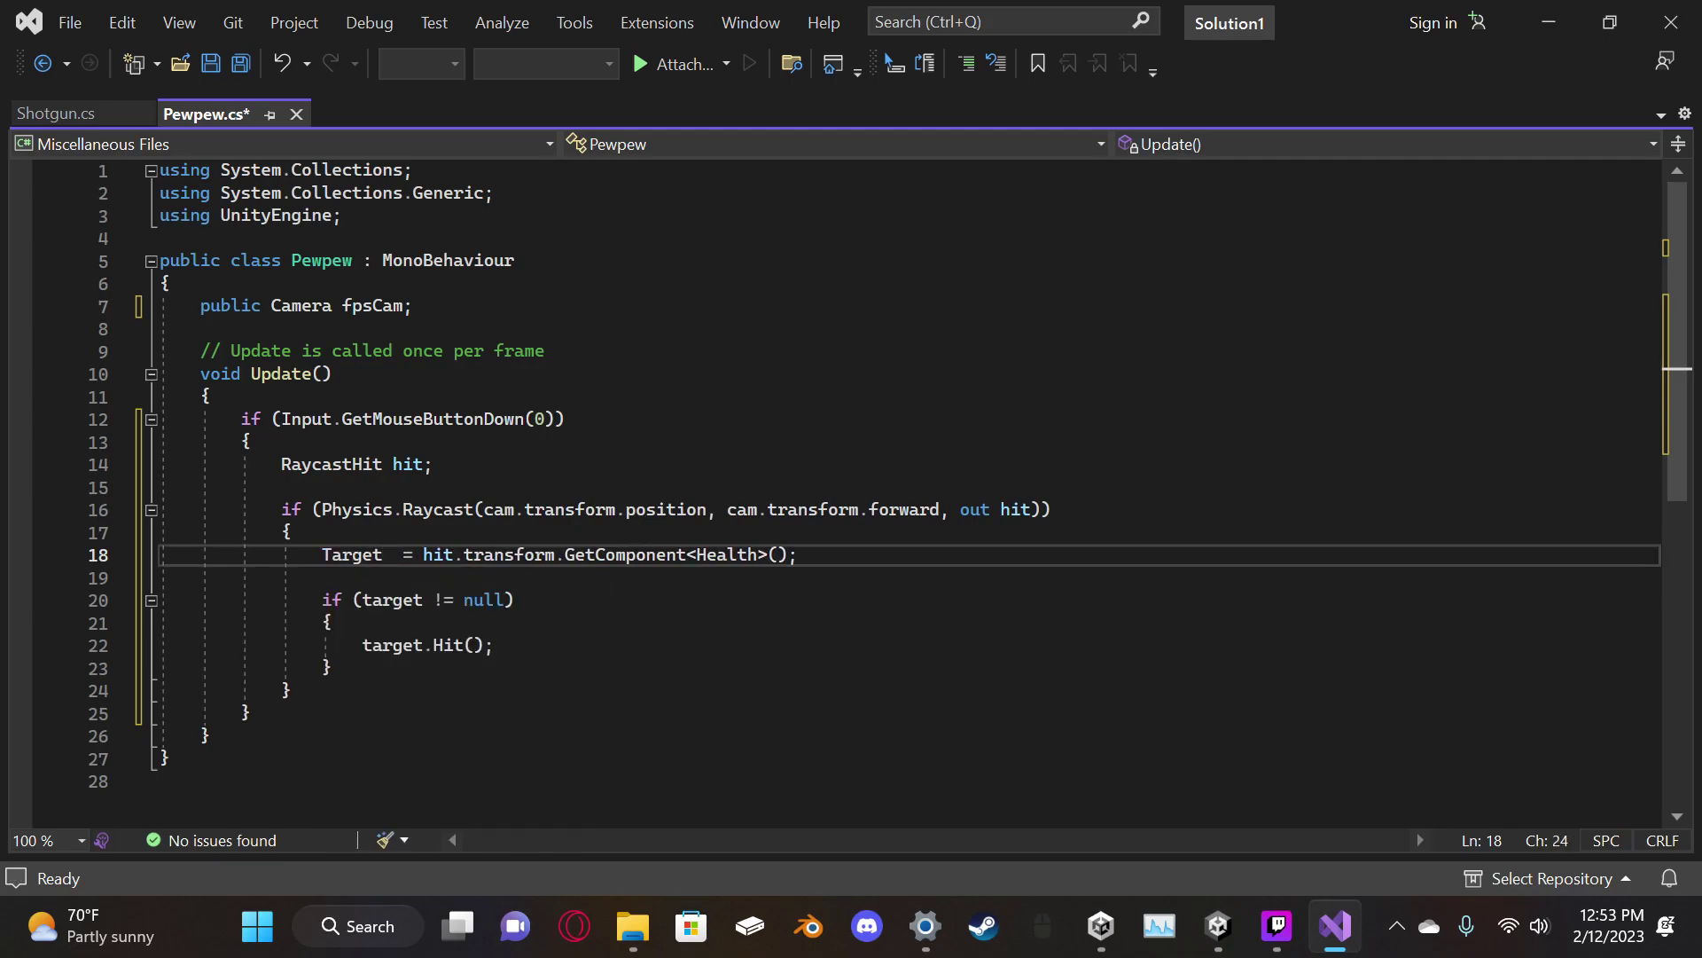
text( target)
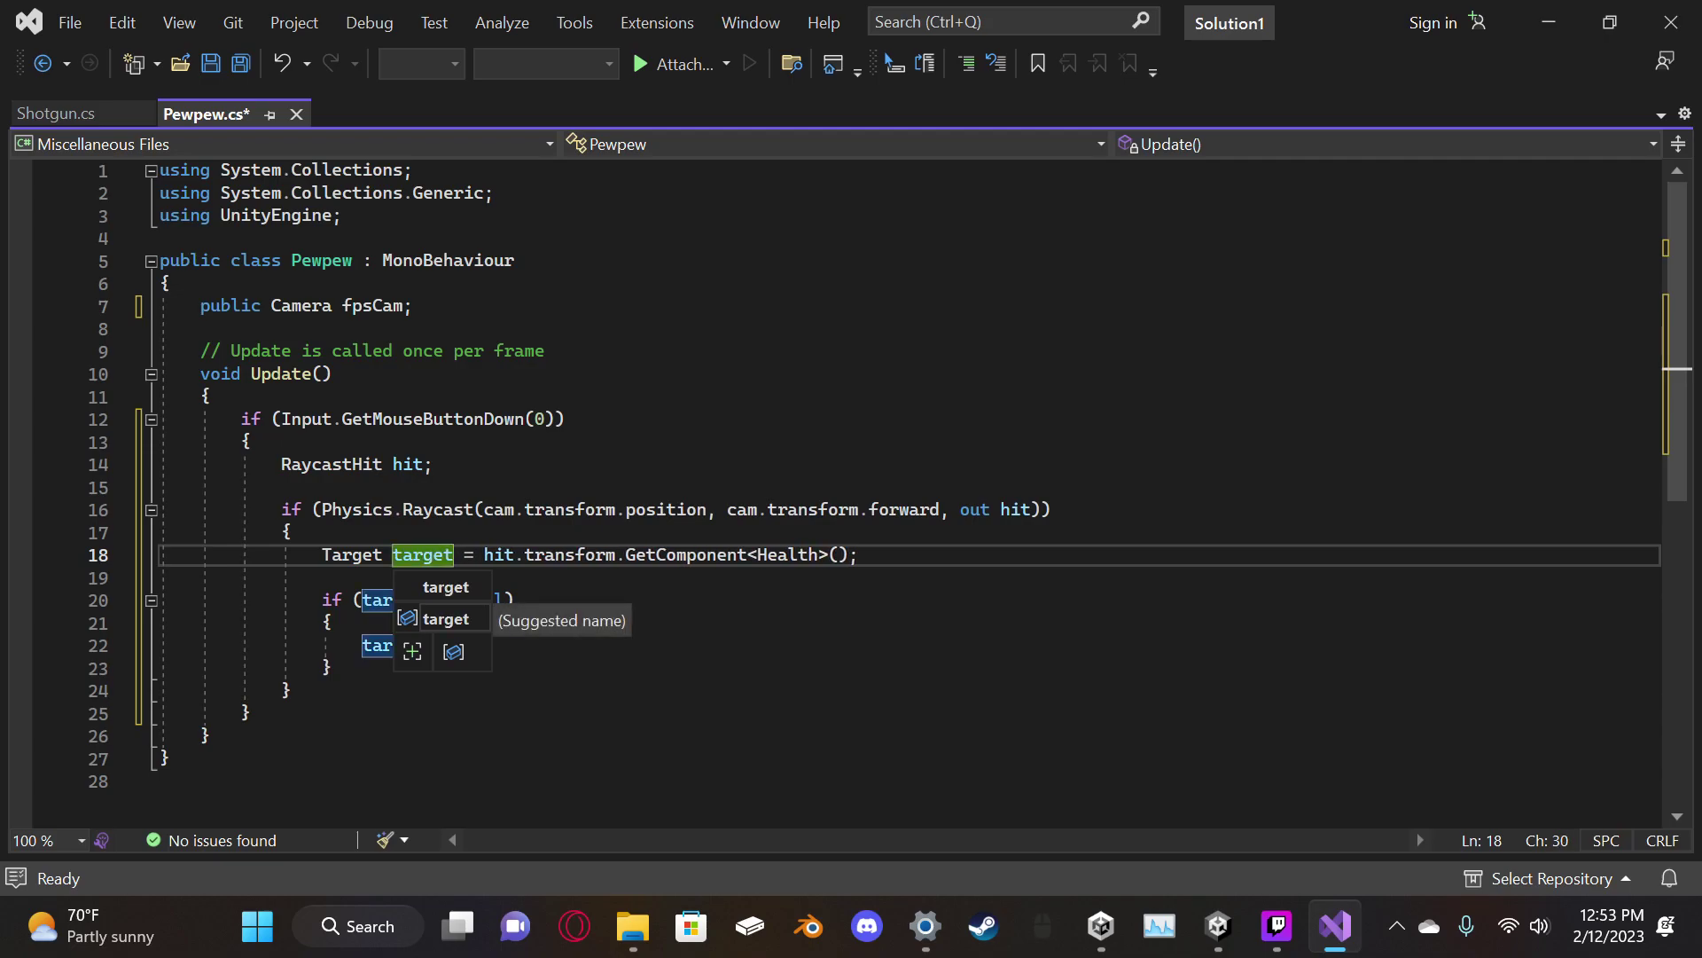
drag(817, 554, 757, 554)
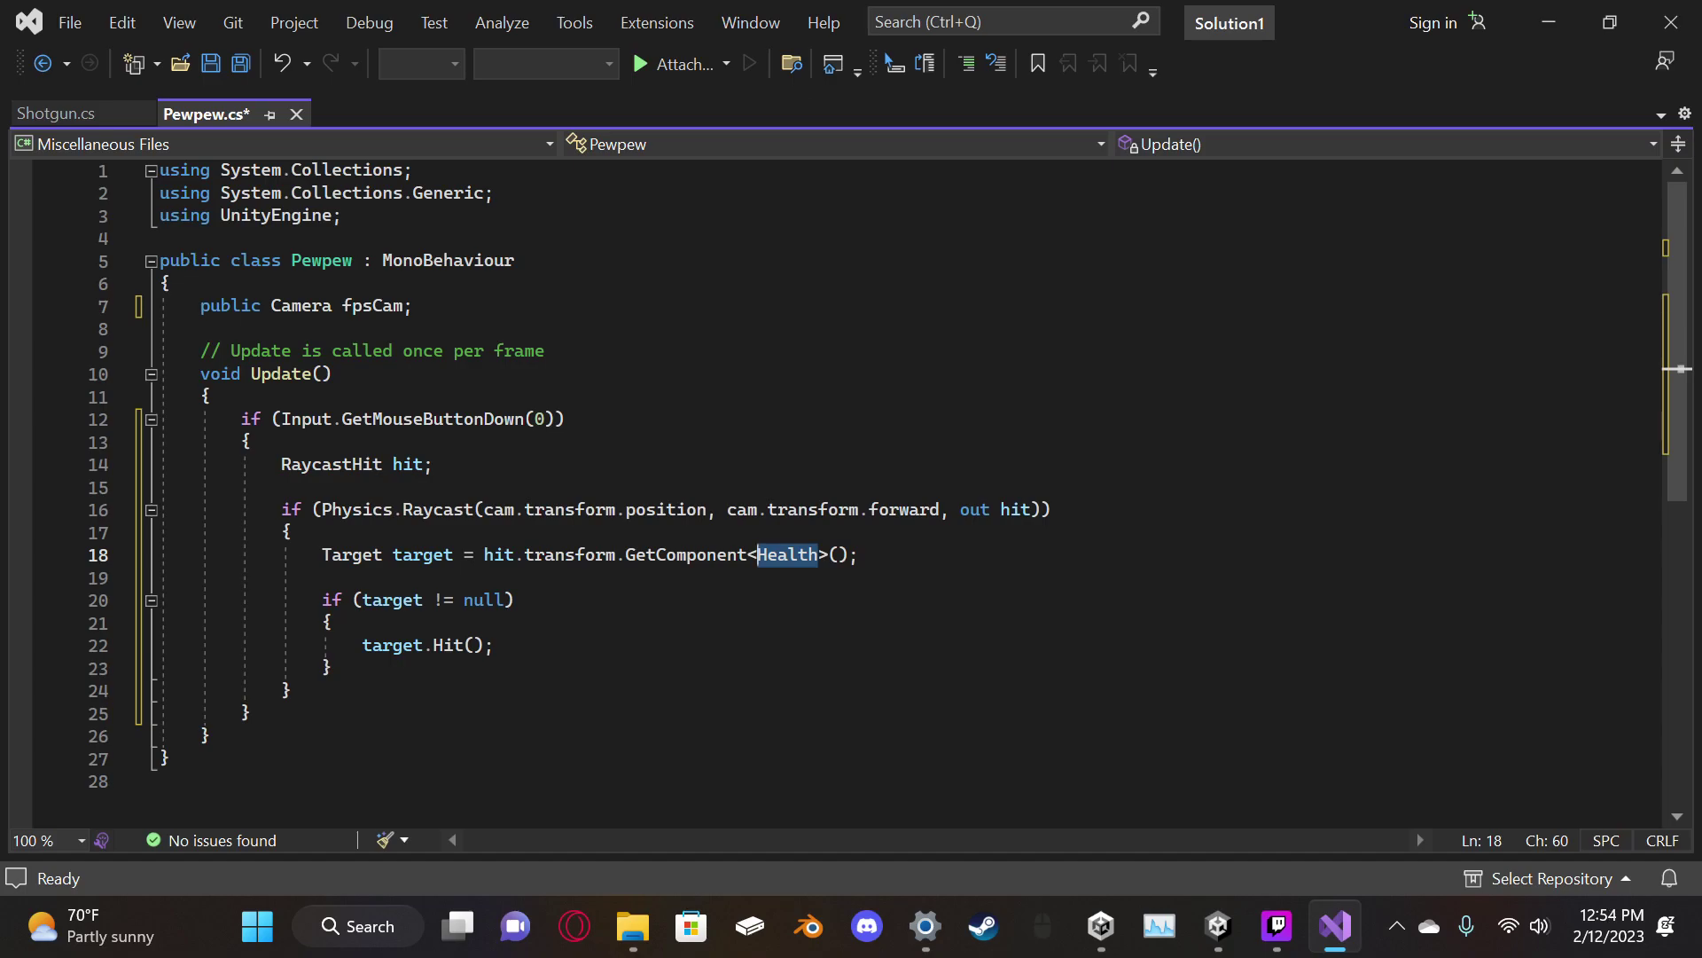
text(t)
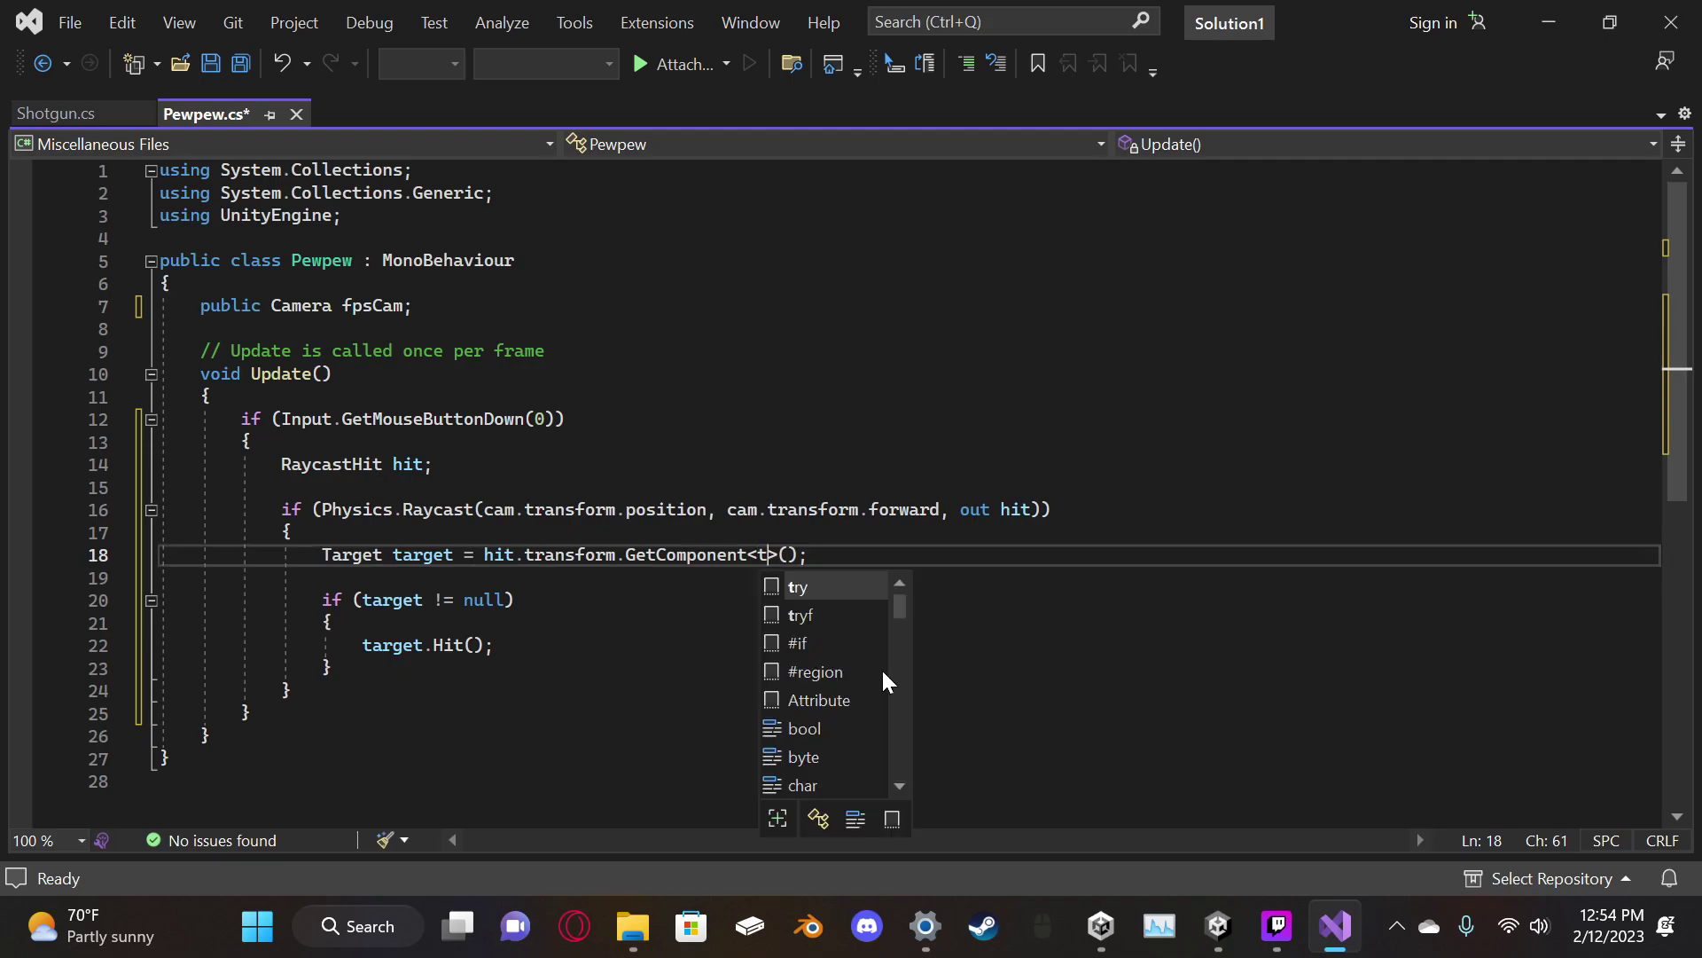
text(arget)
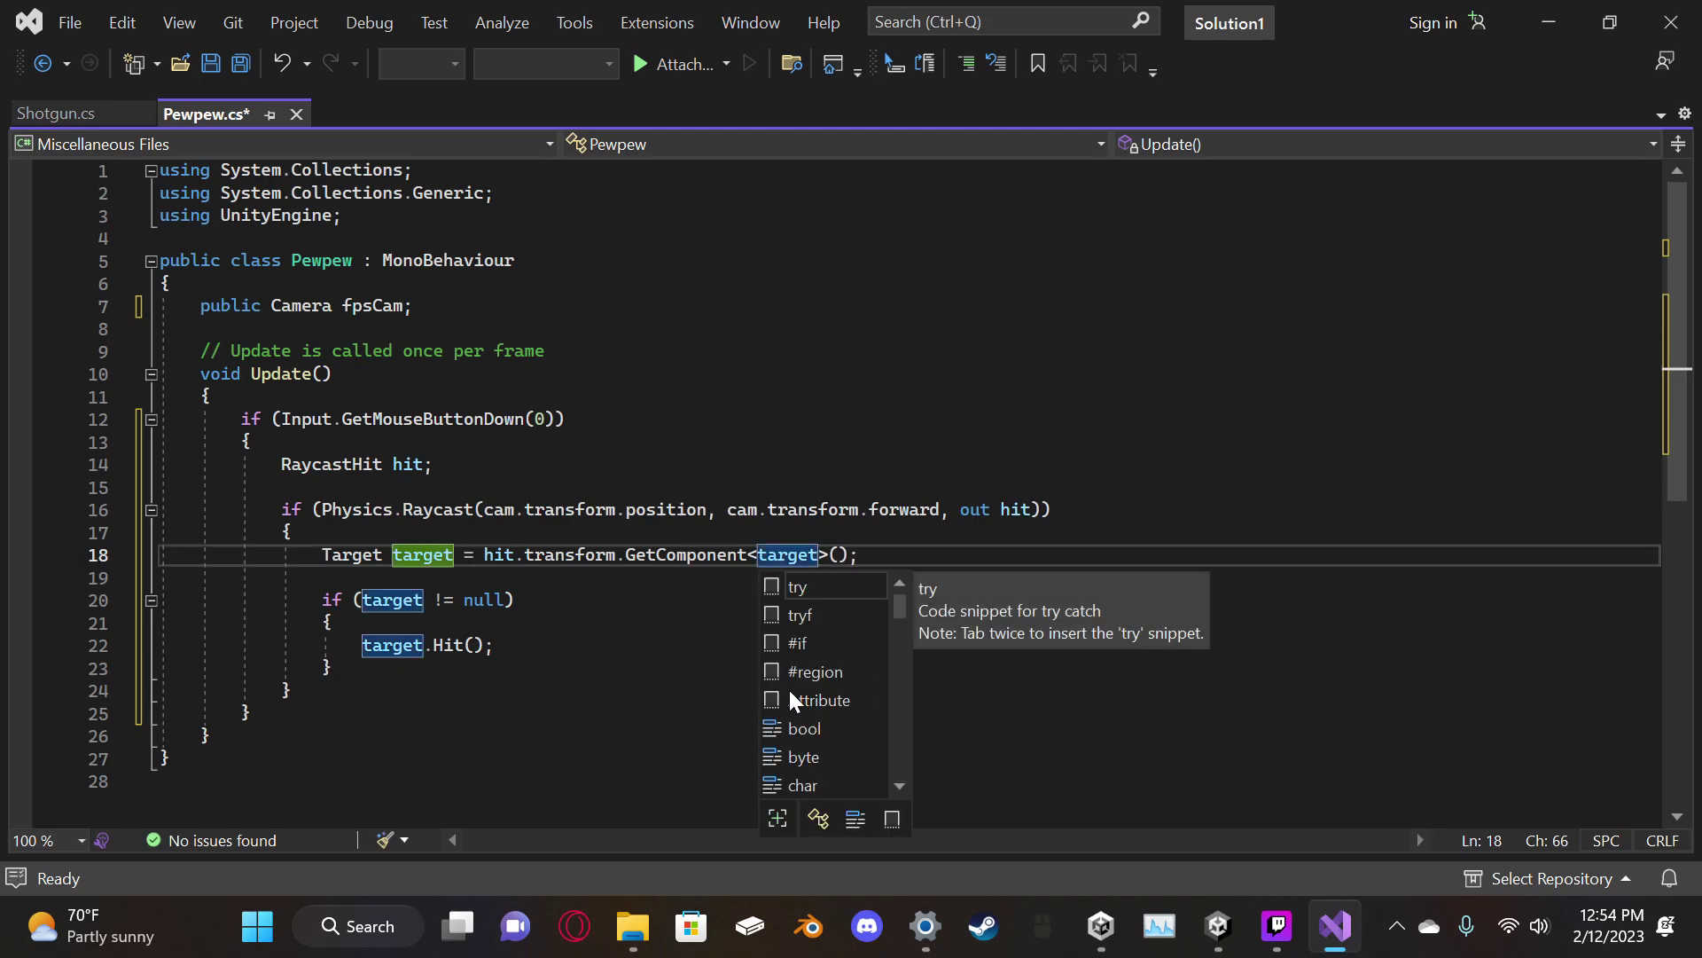
key(Left)
key(Left)
key(Left)
key(Left)
key(BackSpace)
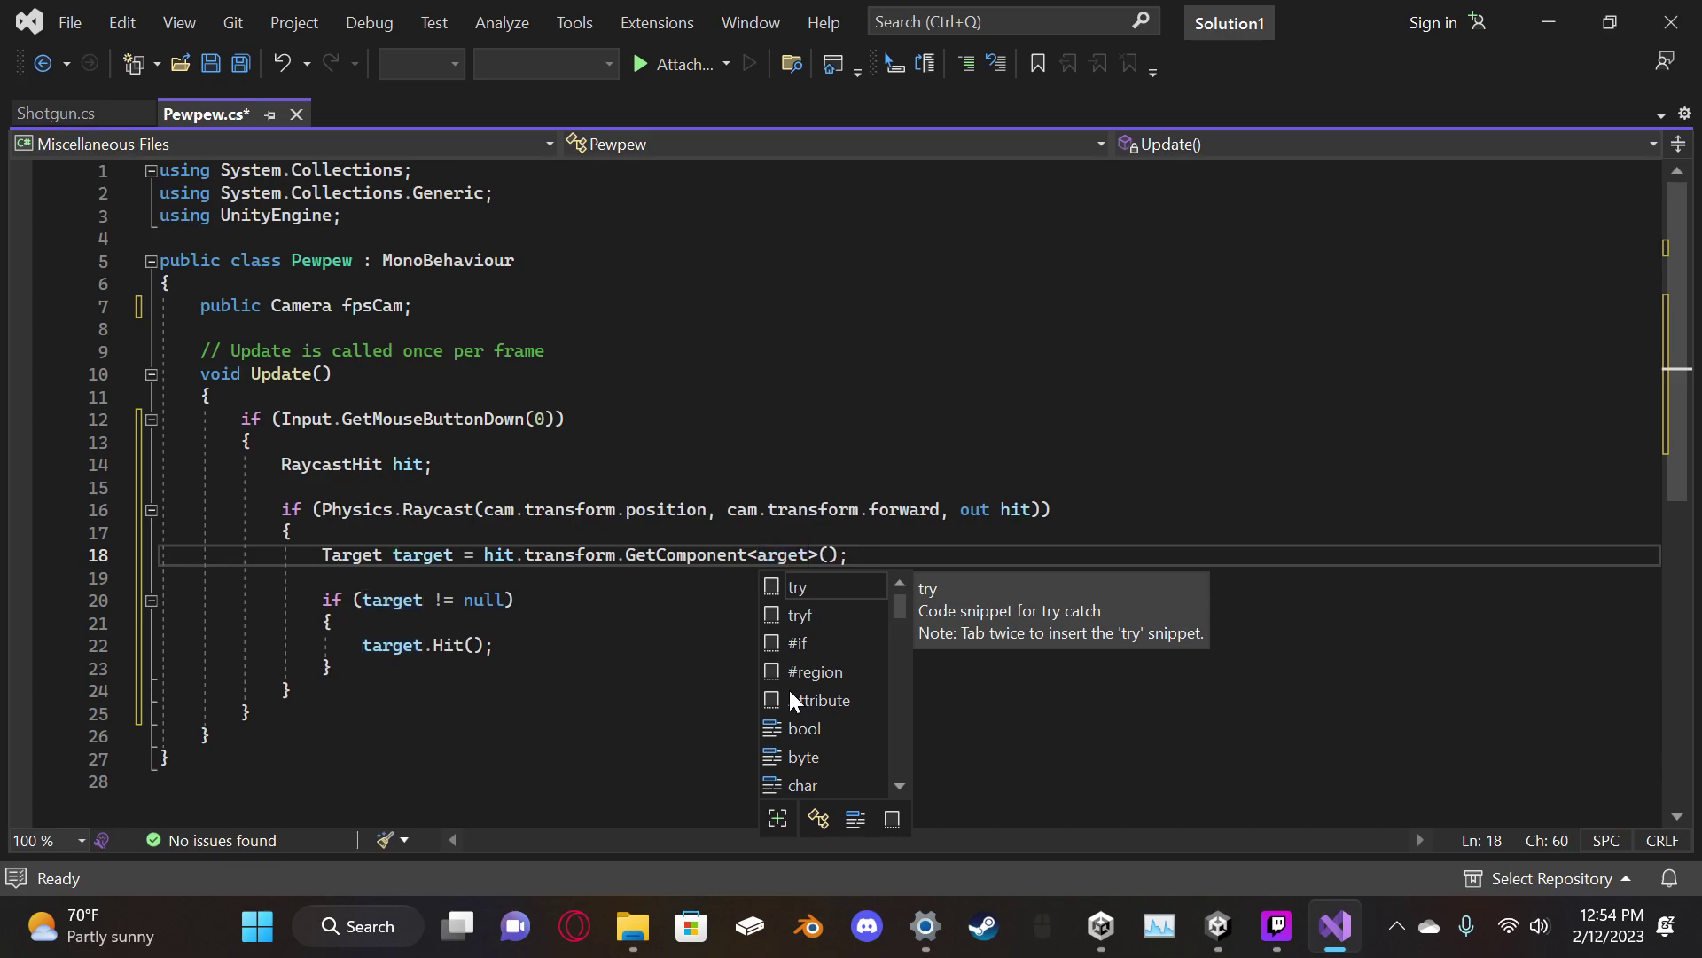
text(T)
key(End)
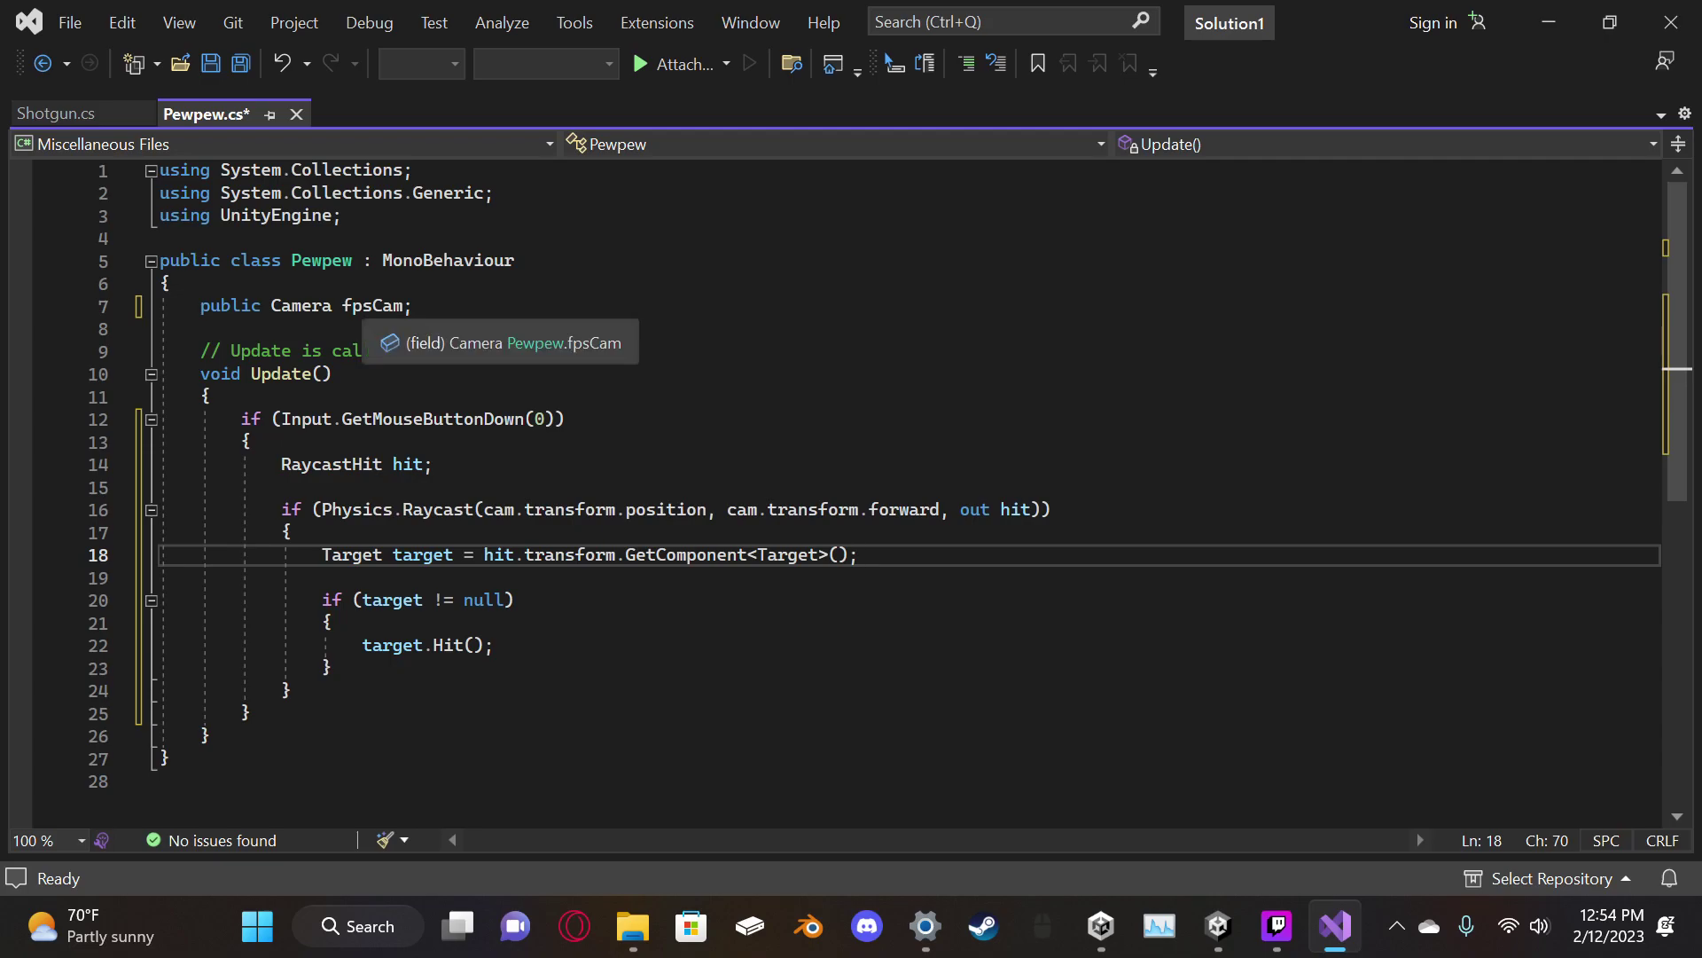
Rename the fpsCam field to cam, save Pewpew.cs, and bring Unity to the front.
click(345, 306)
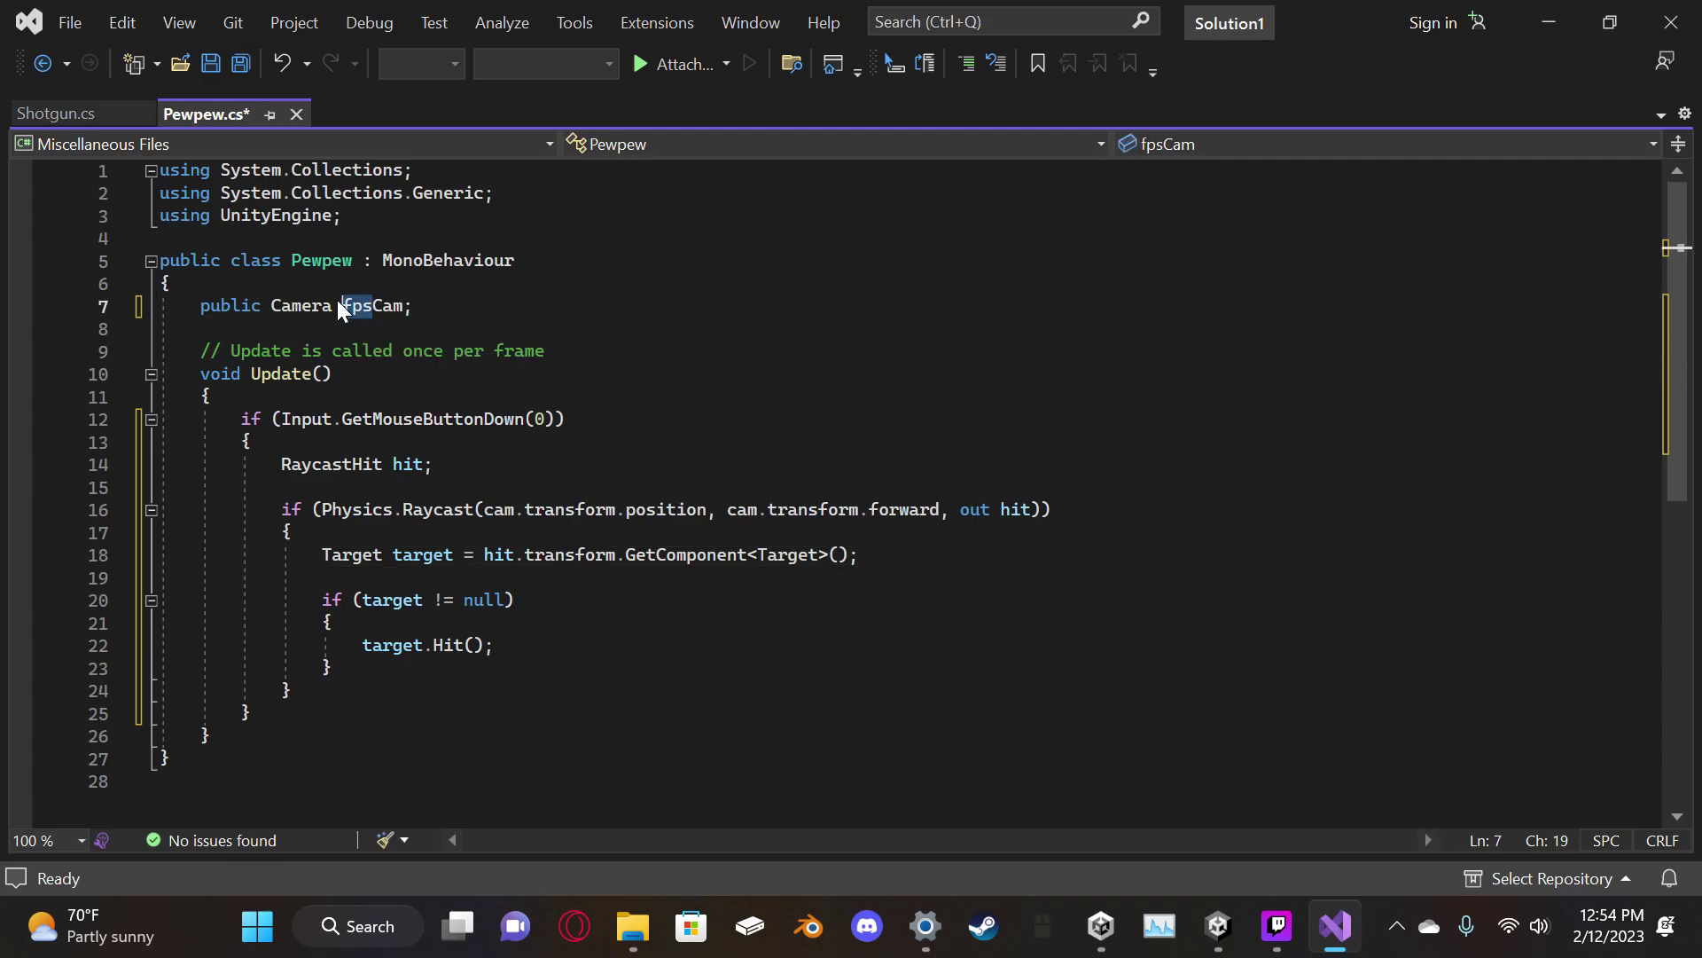
key(Delete)
key(Delete)
key(Delete)
key(BackSpace)
key(Delete)
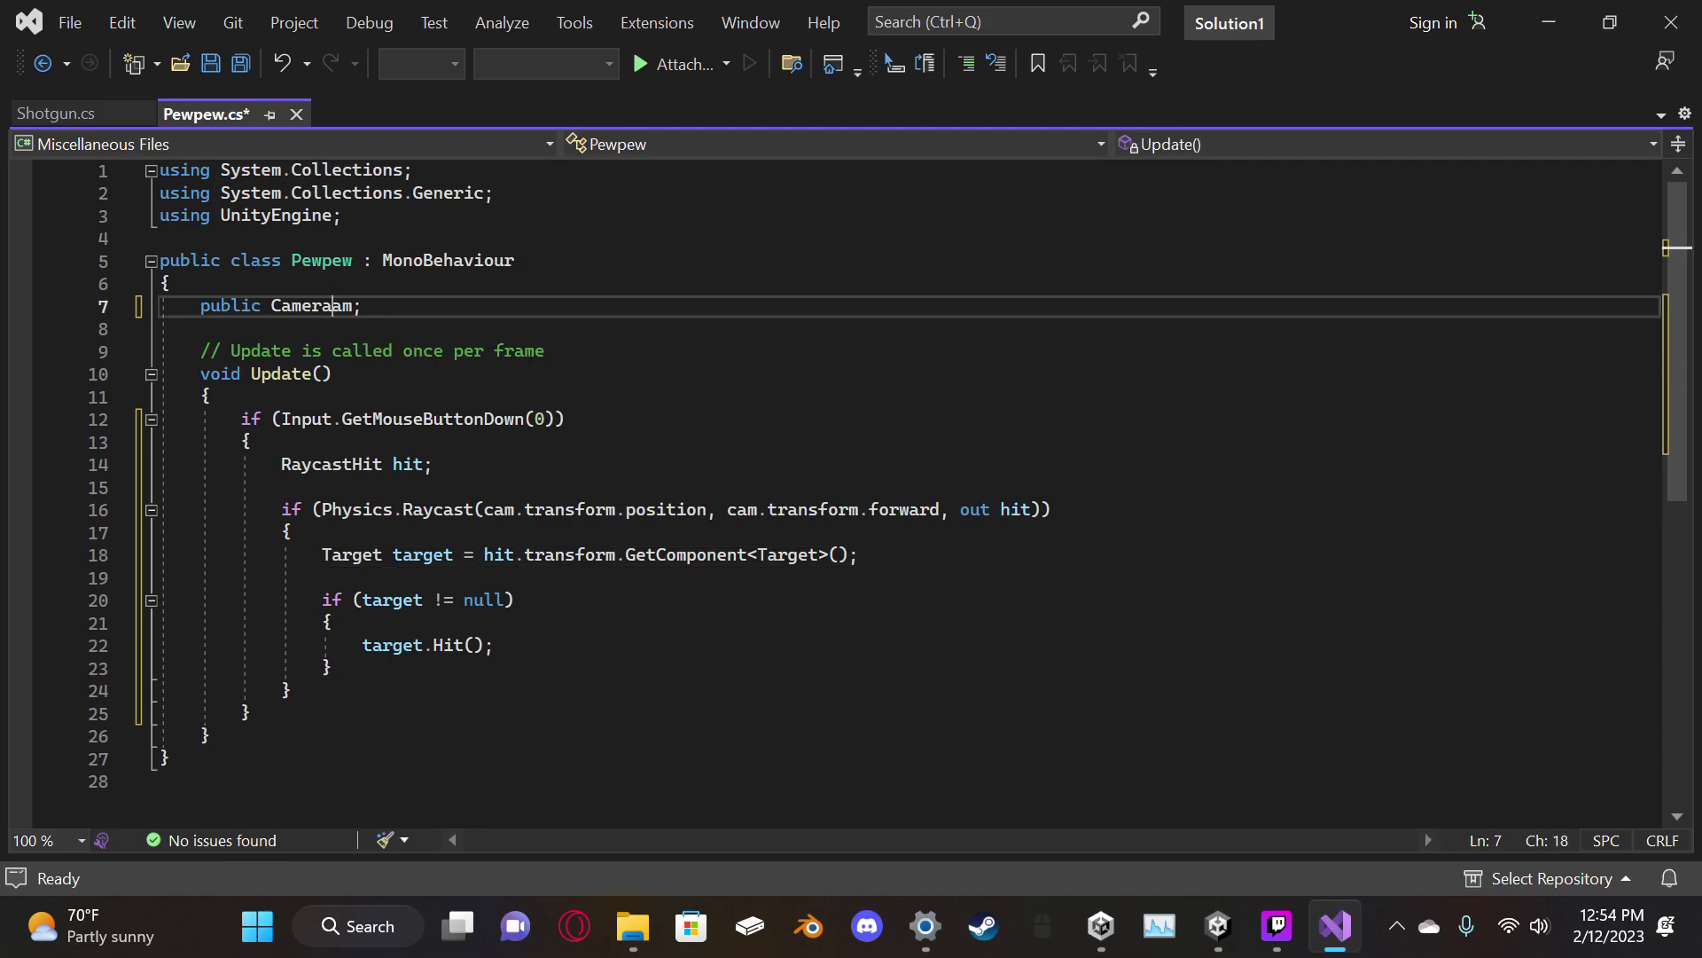
text(c)
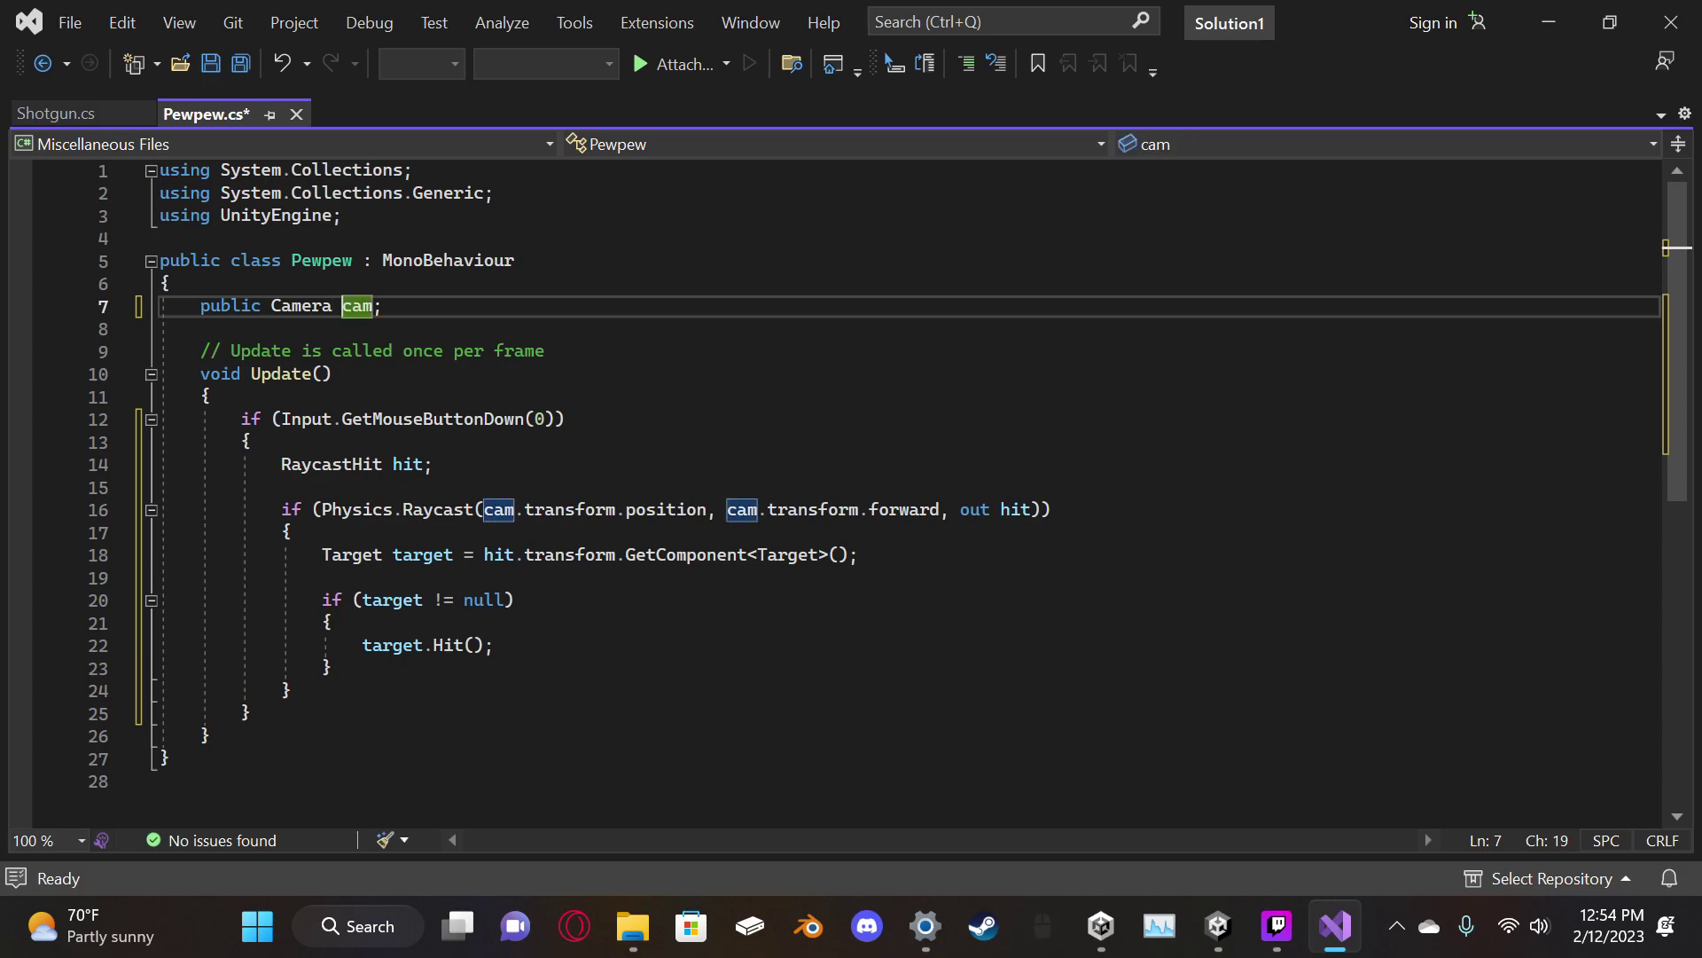
key(ctrl+s)
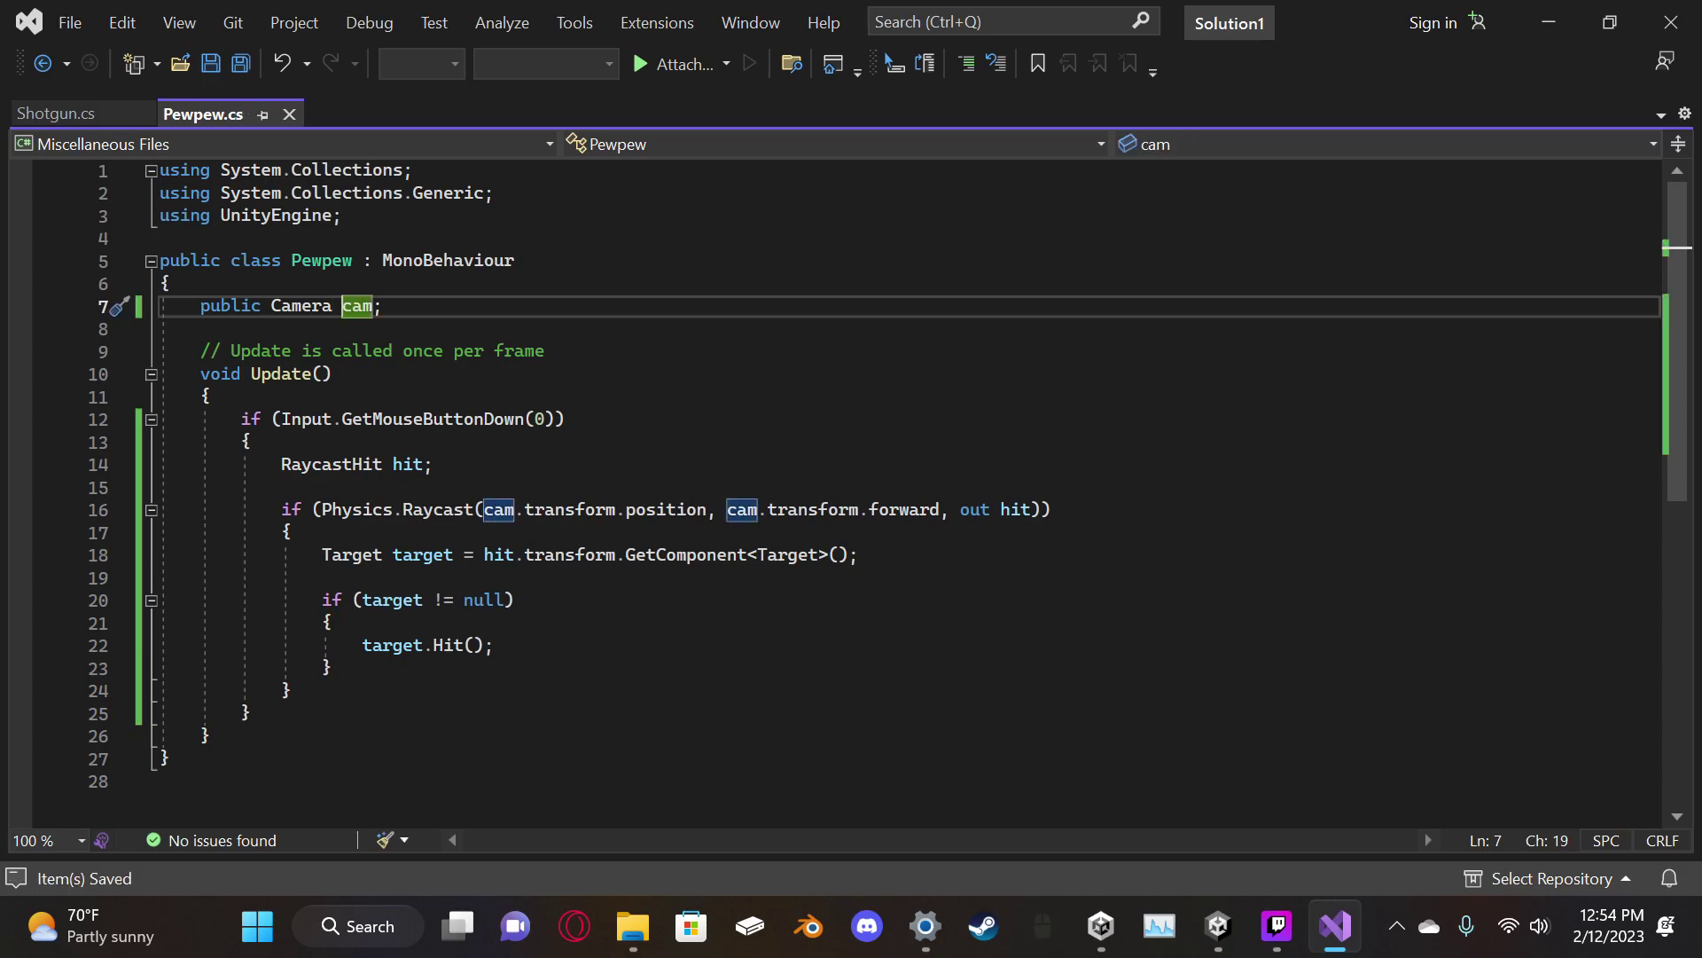
click(1549, 21)
click(1538, 42)
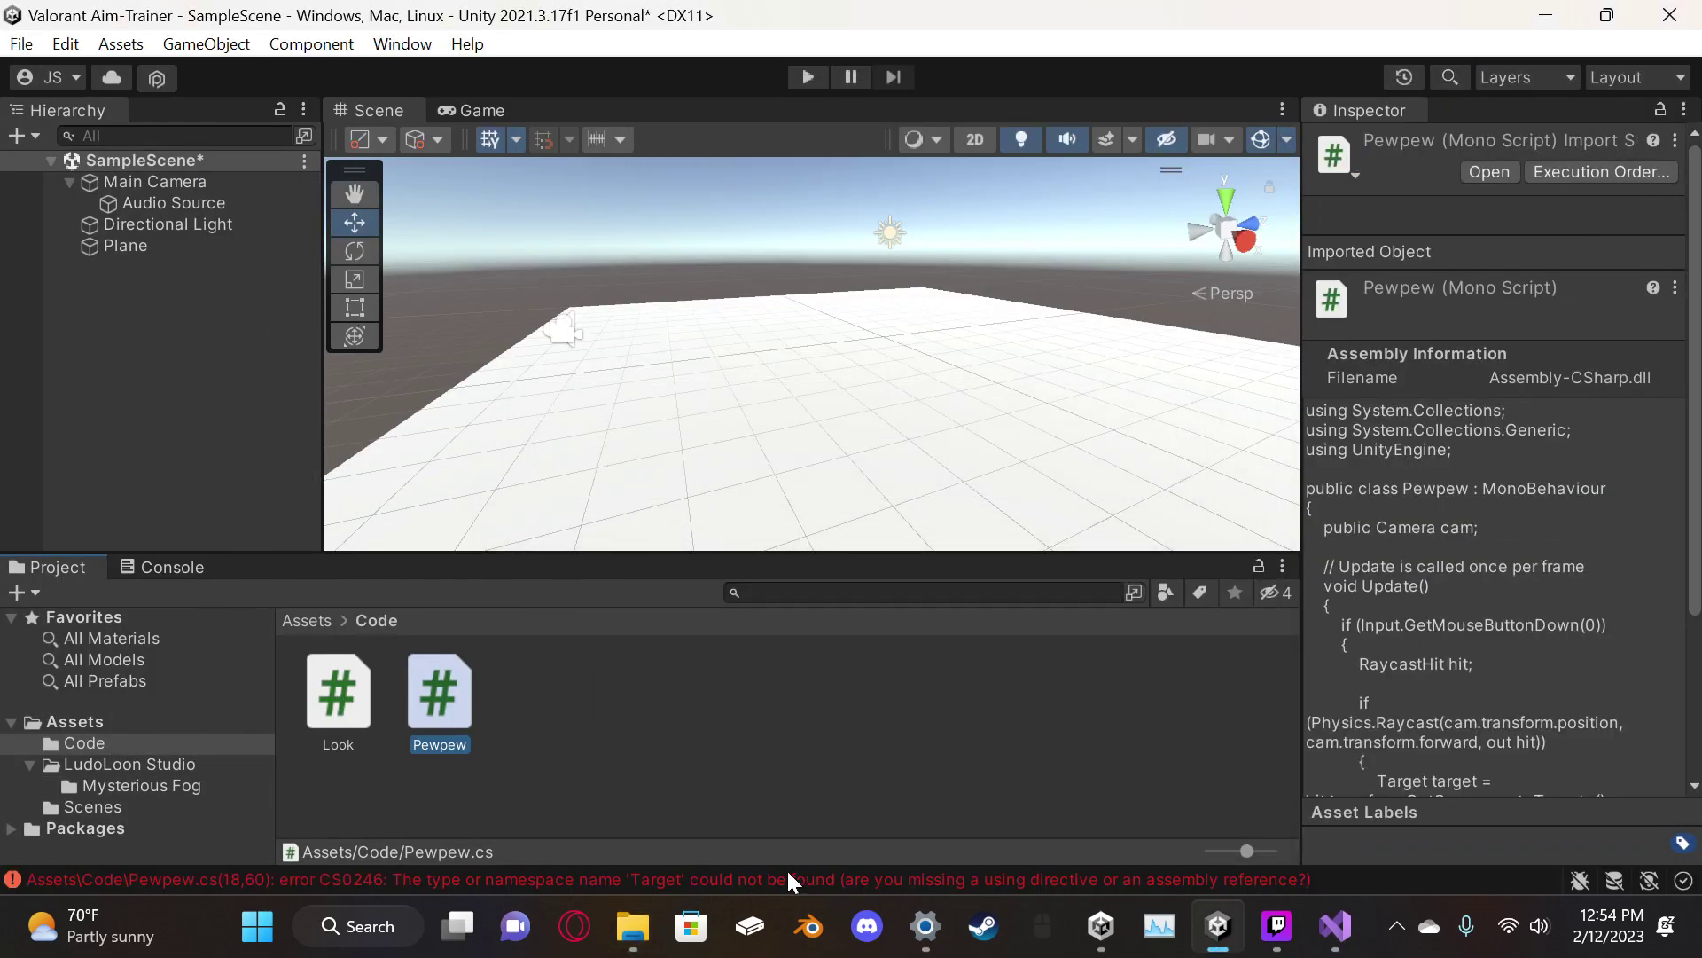
Create a C# script named Target in Assets/Code, then select the Pewpew script.
right_click(595, 695)
mouse_move(743, 169)
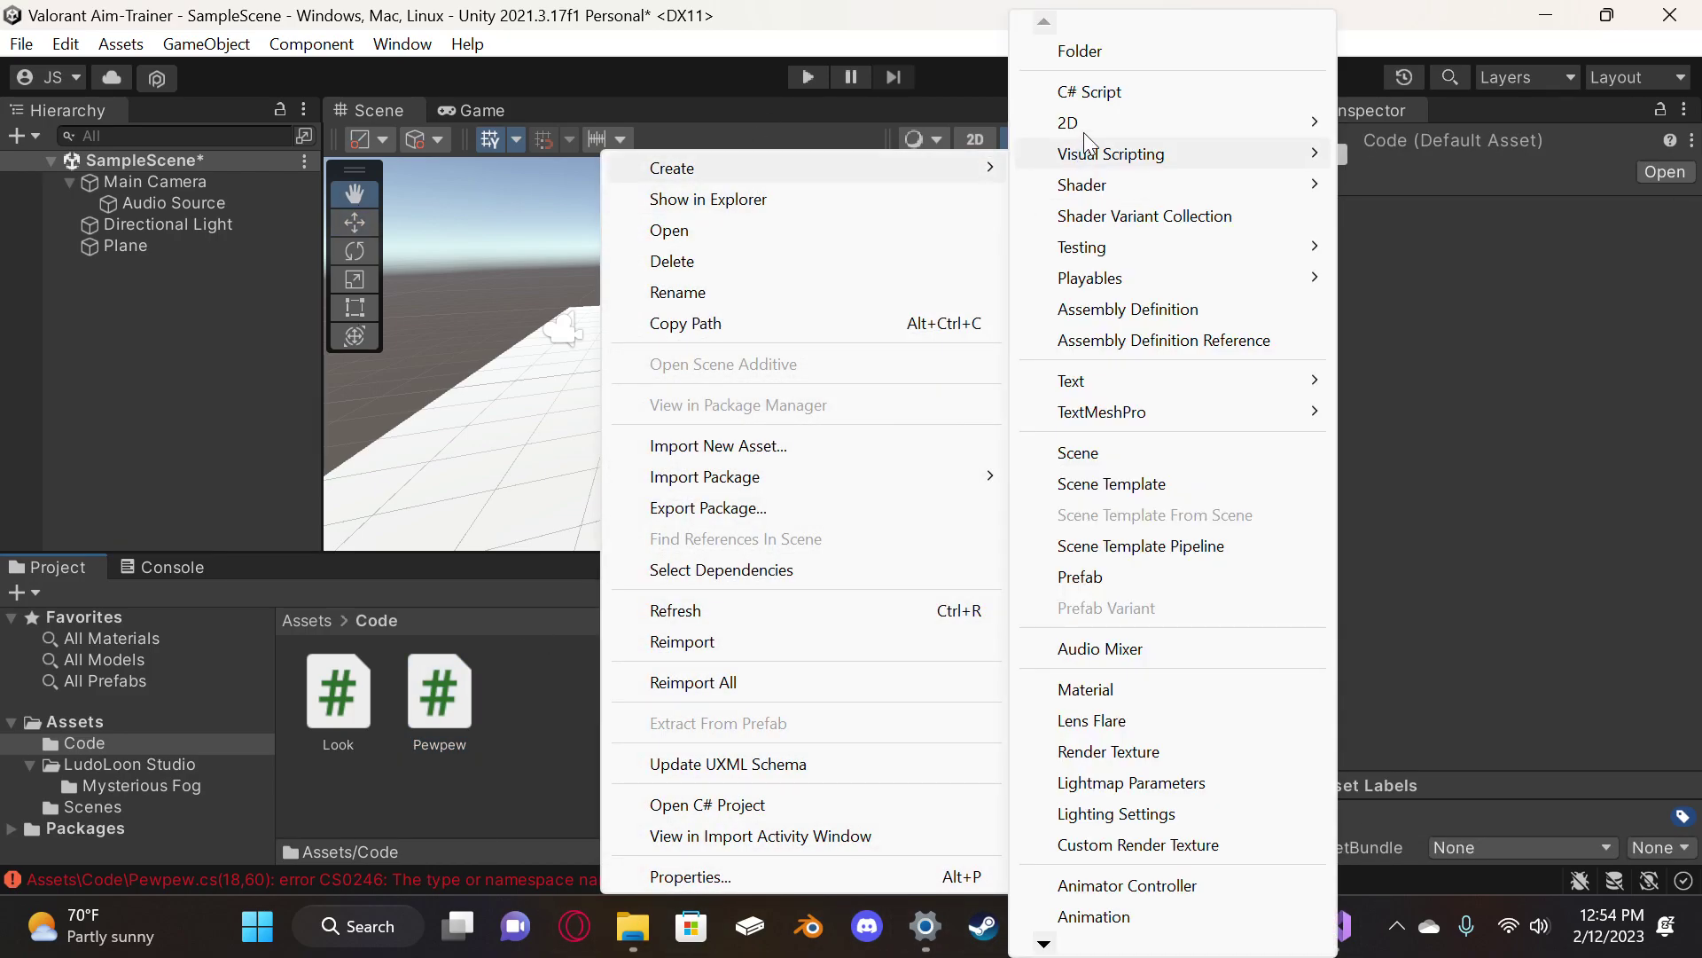
click(1100, 89)
text(T)
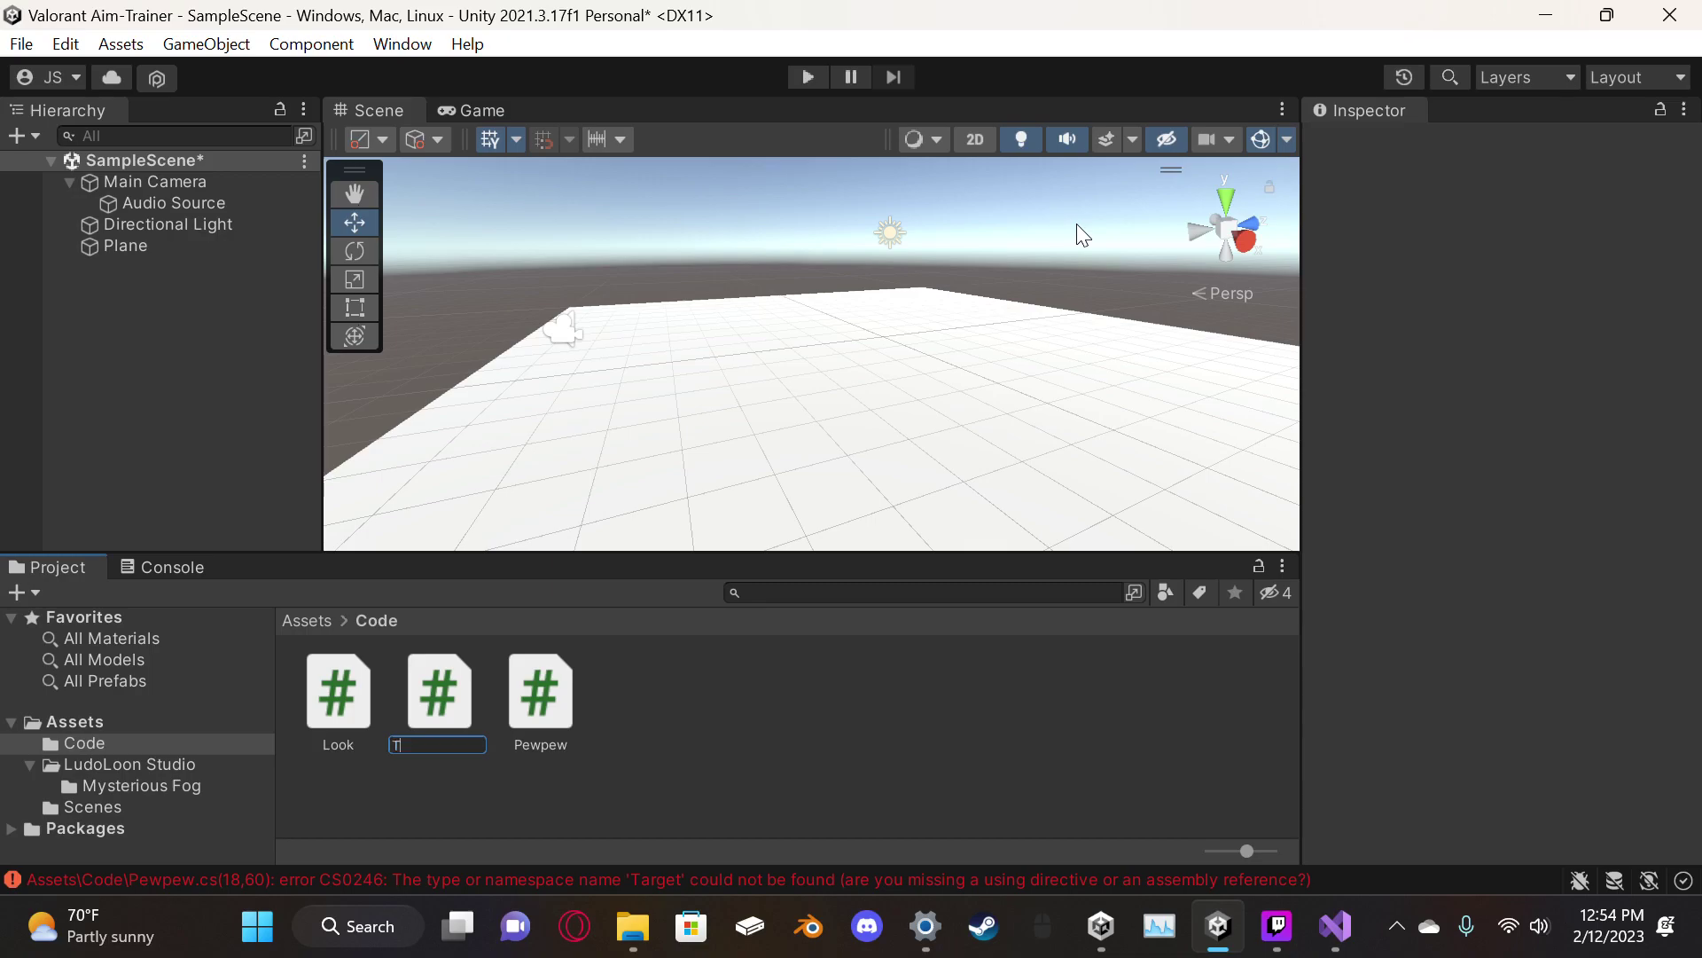
text(arget)
key(Return)
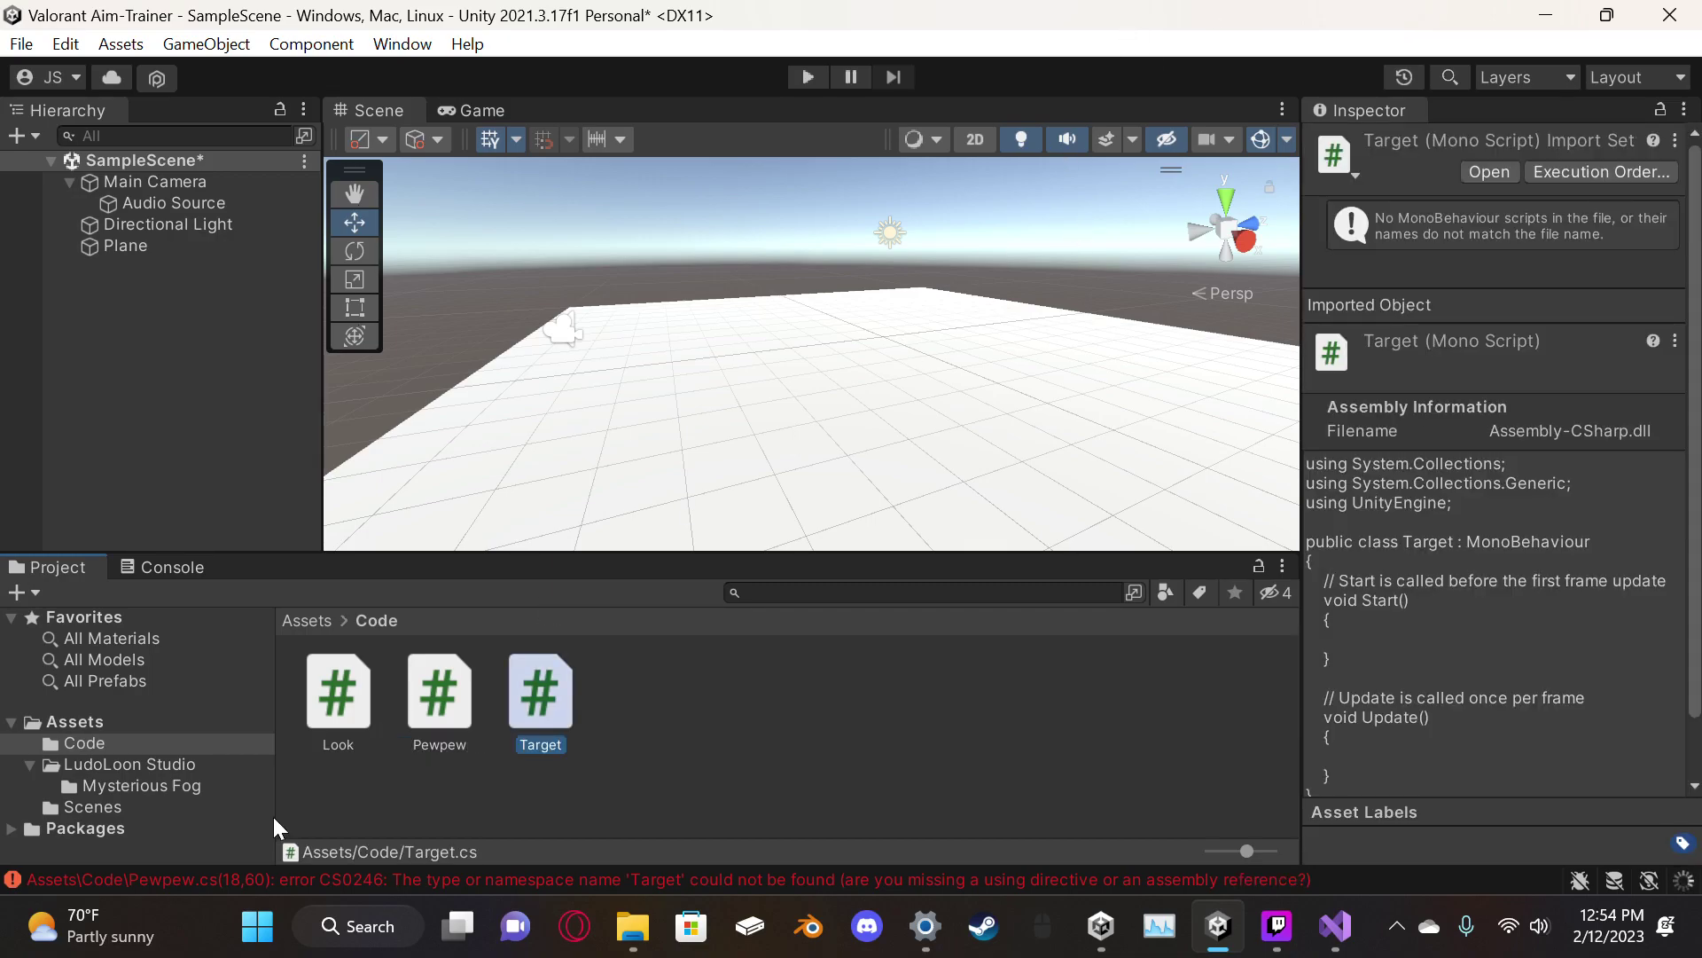
click(463, 689)
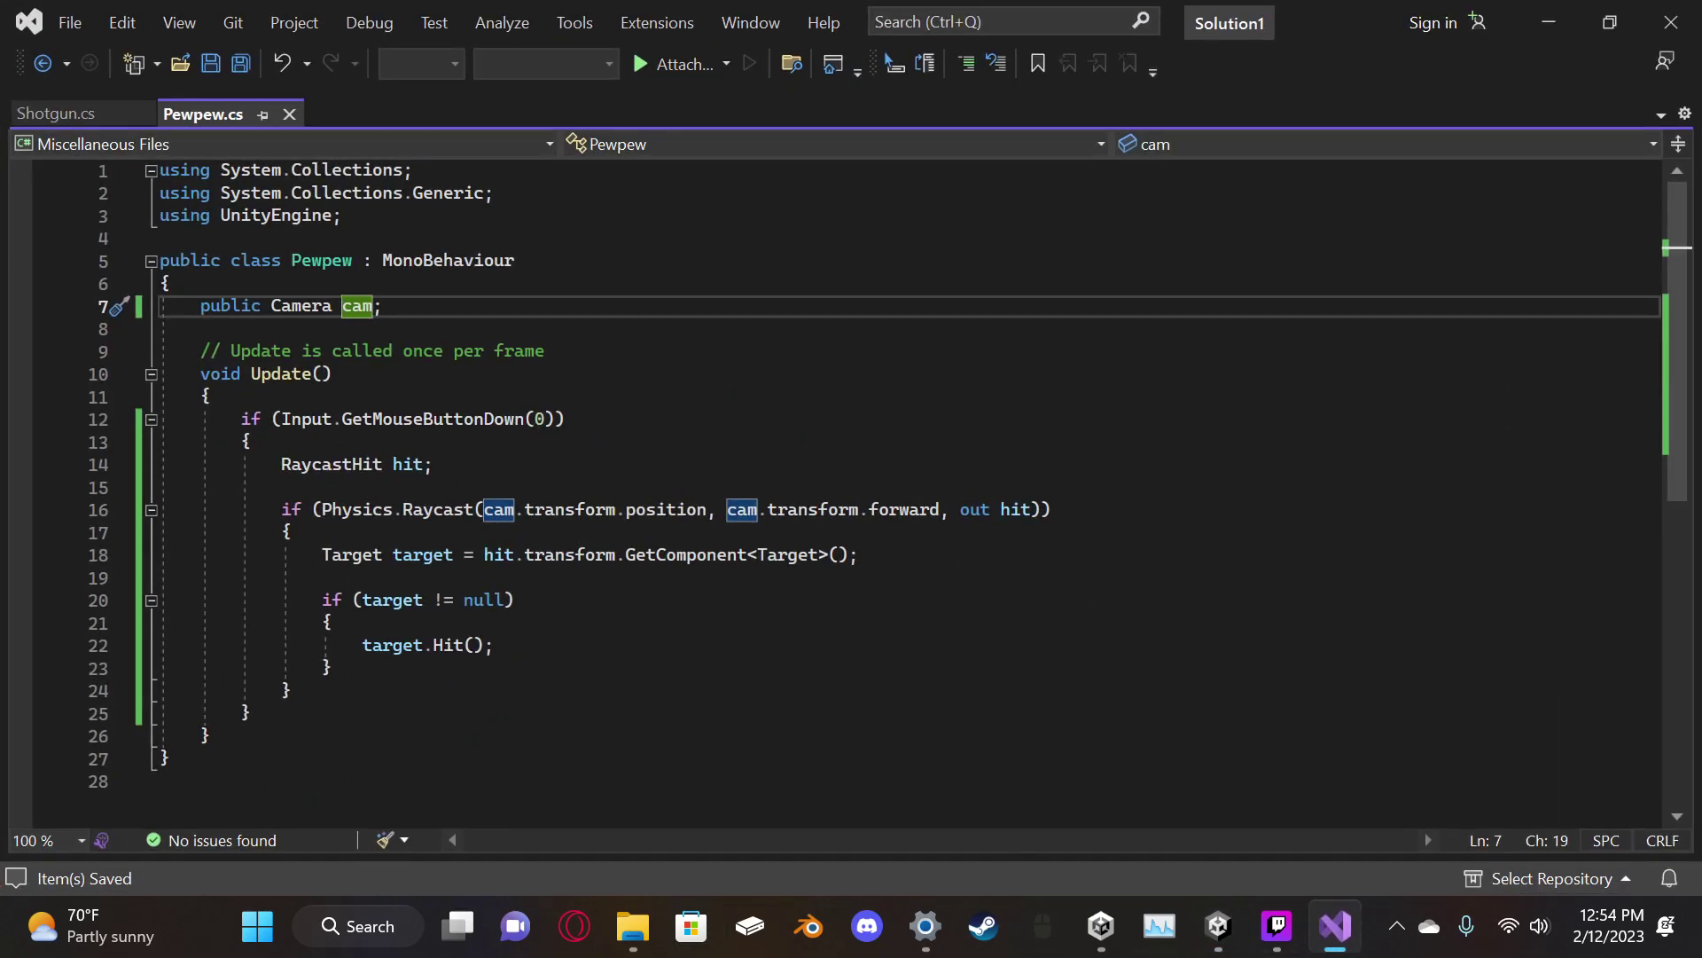
mouse_move(1327, 938)
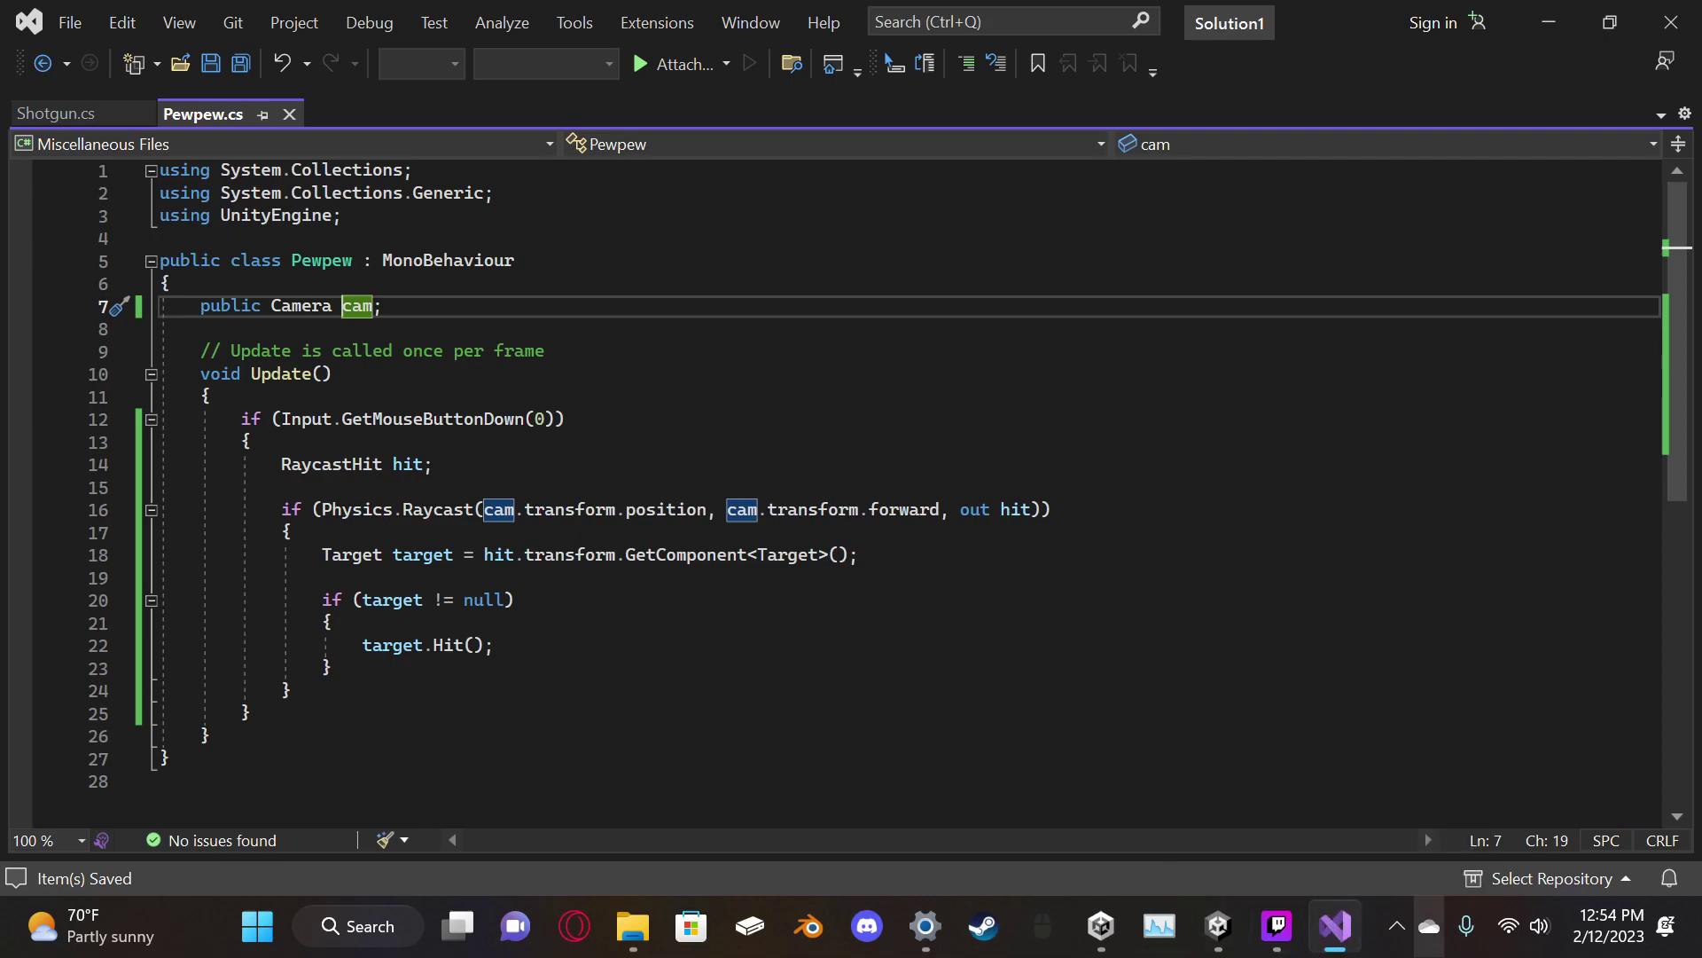
click(1327, 946)
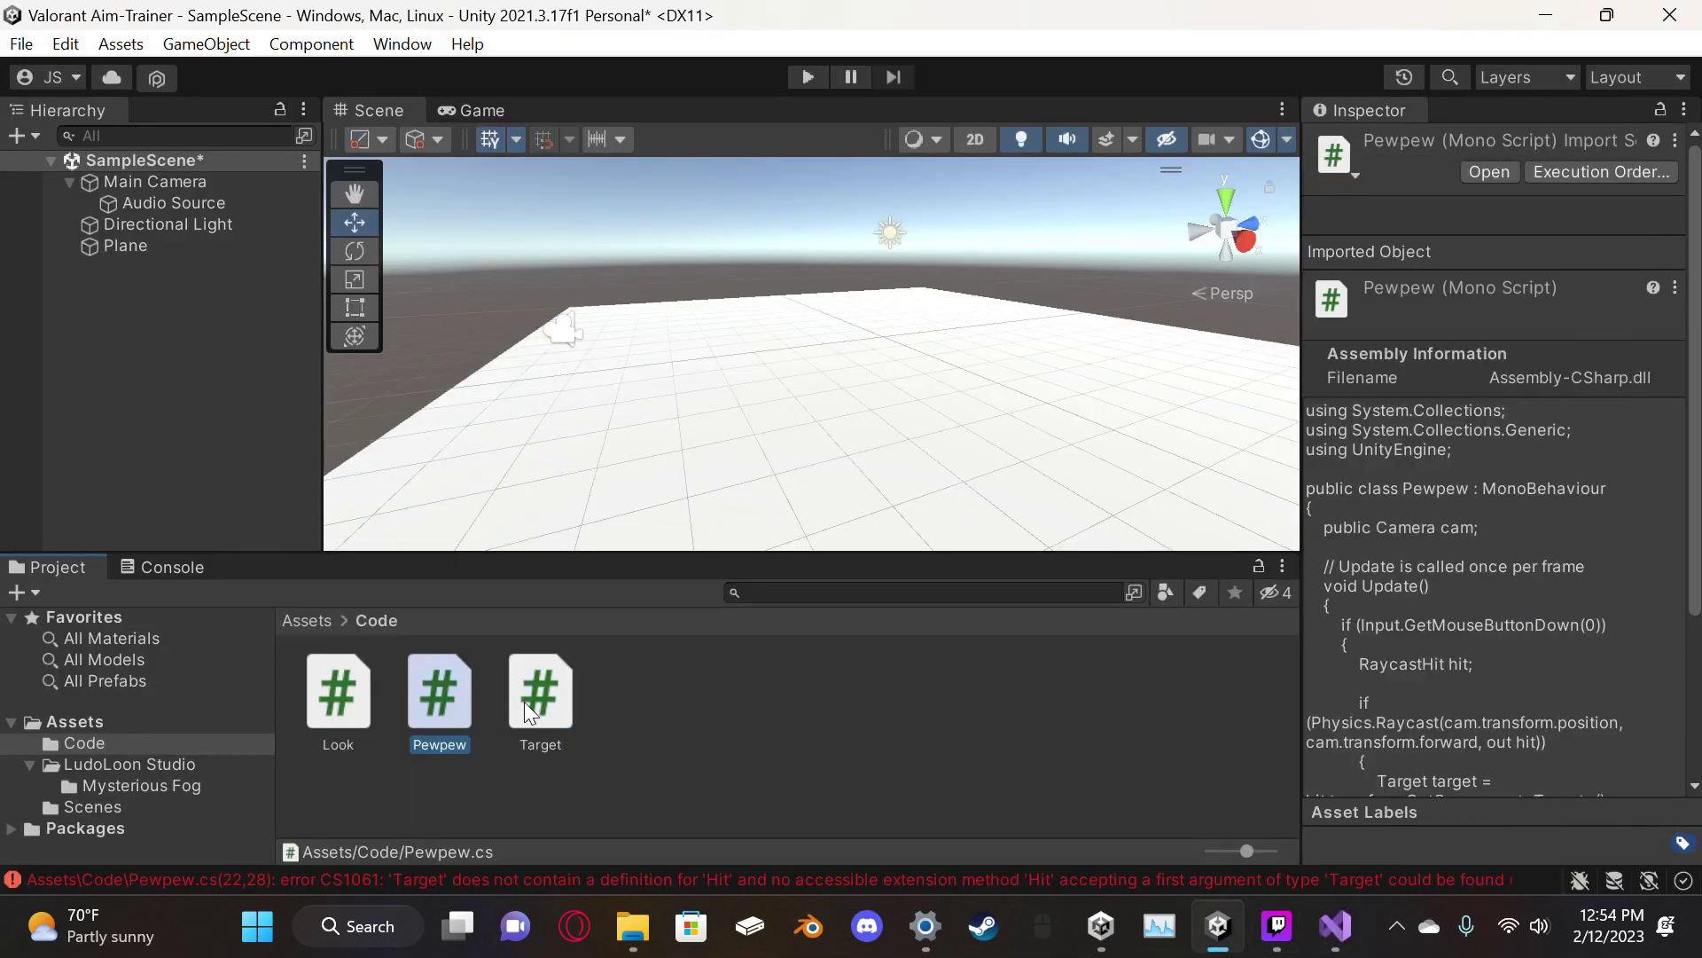
click(530, 699)
click(455, 727)
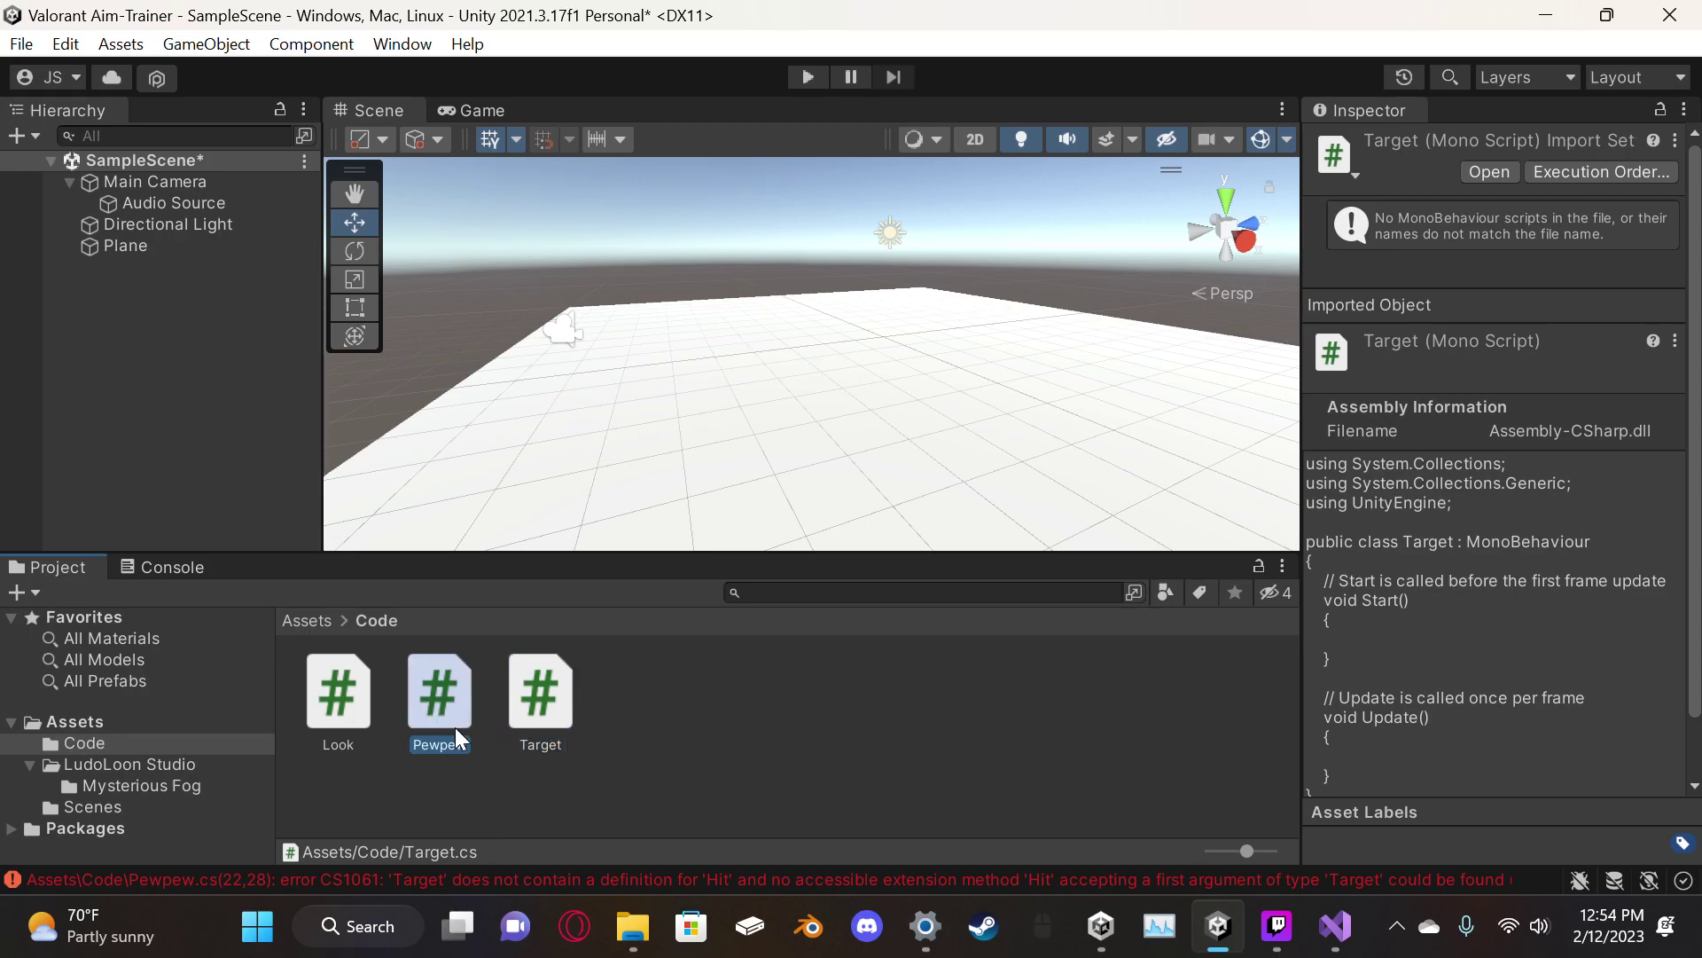
click(1335, 926)
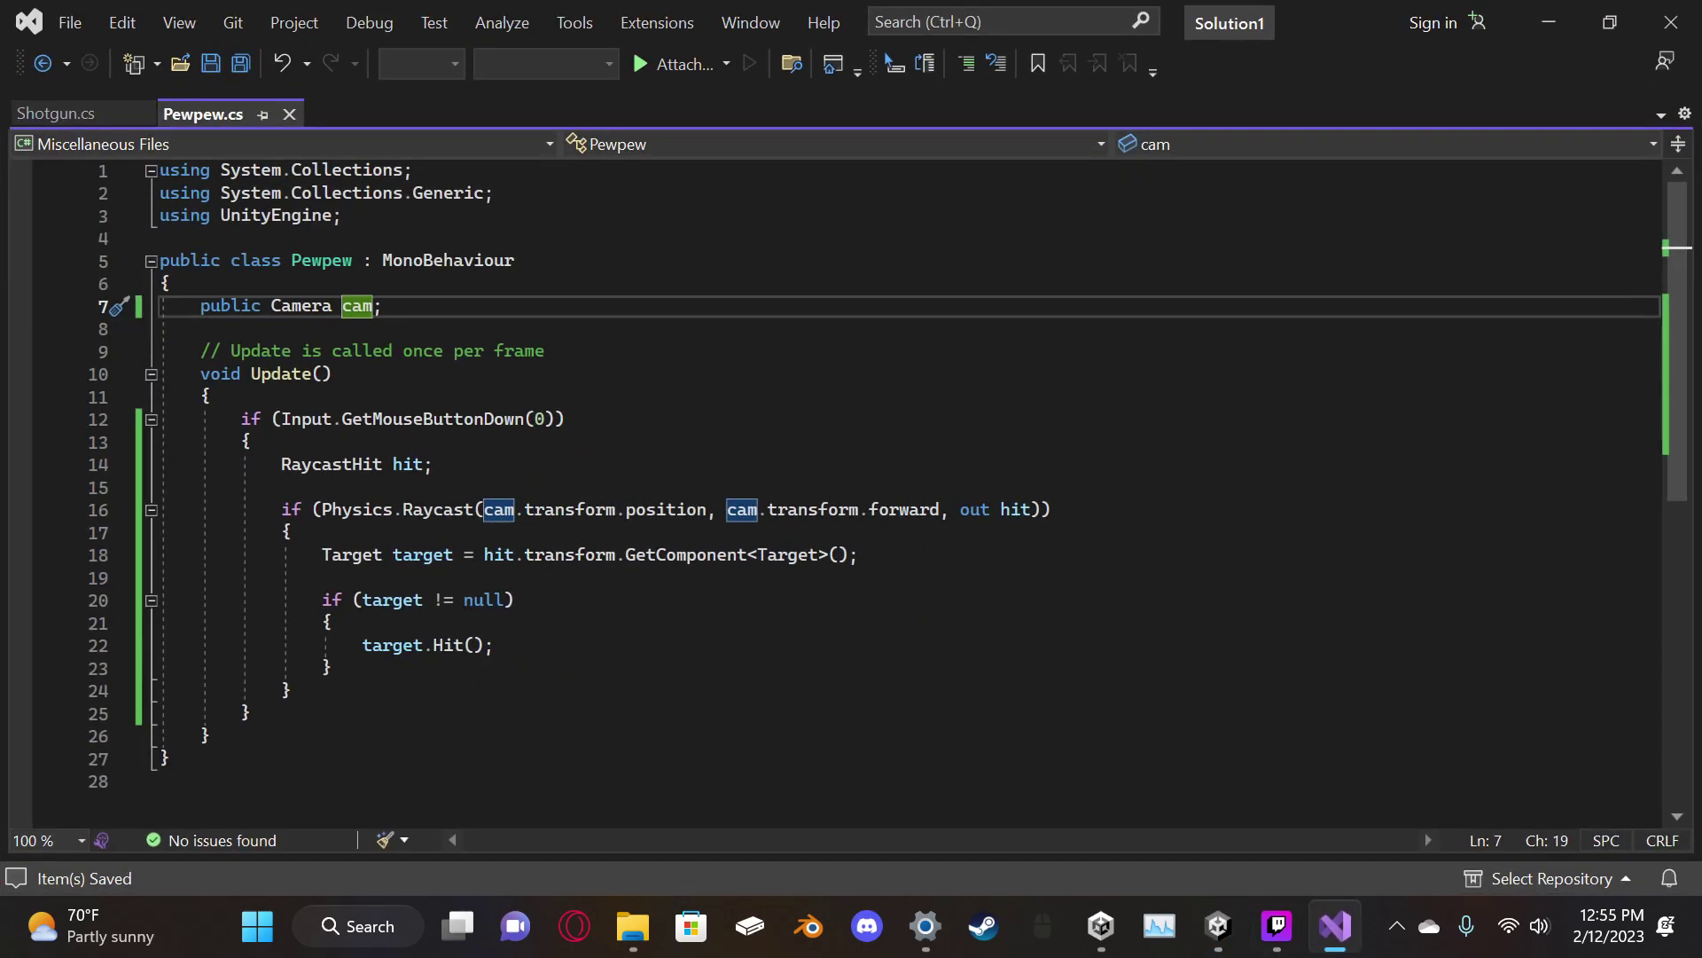
click(448, 645)
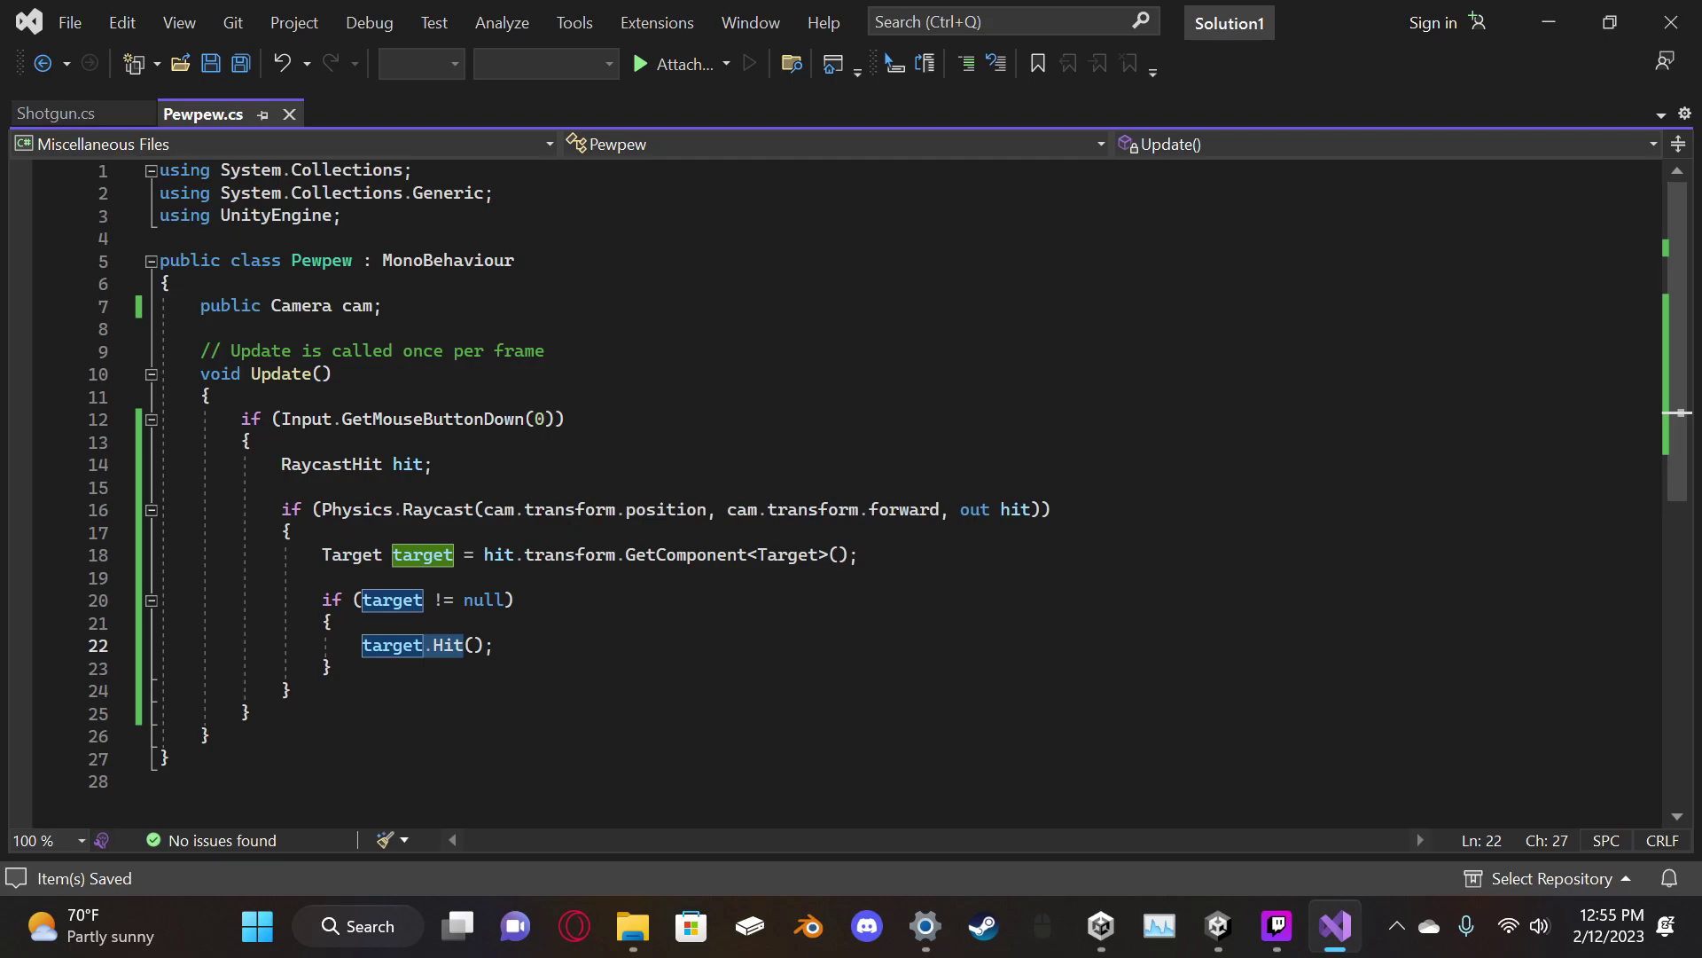
key(Down)
key(Down)
key(Down)
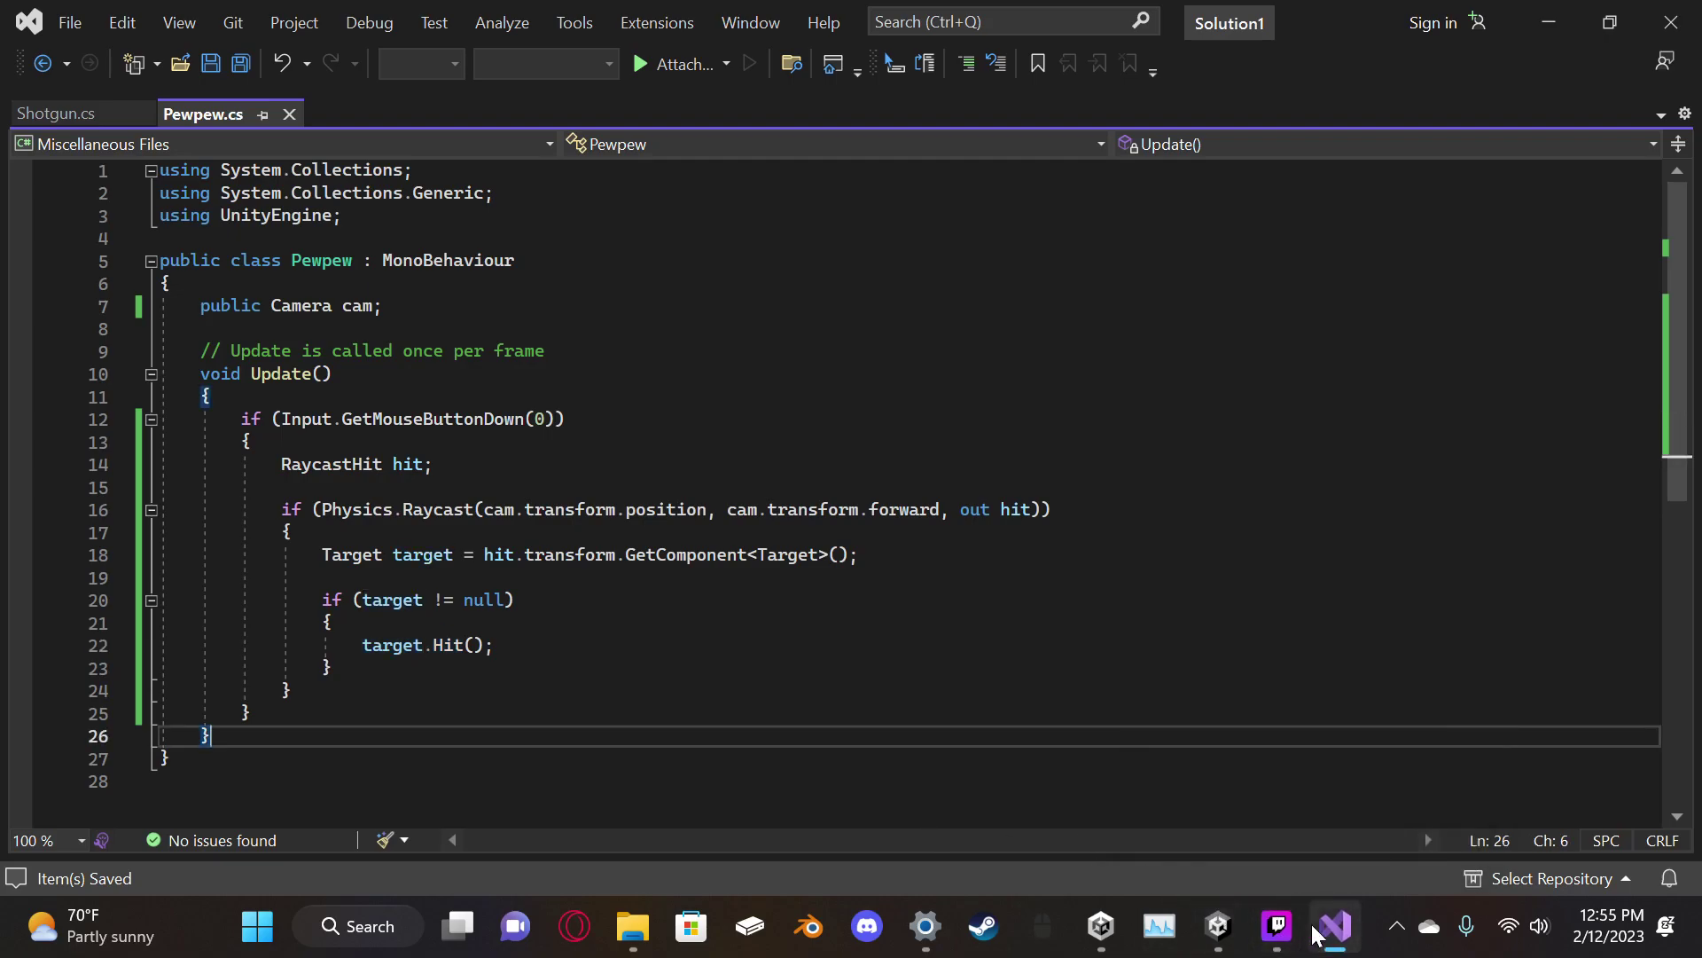
click(1219, 926)
Replace Target.cs's default Start and Update methods with an empty 'public void Hit()'.
double_click(555, 710)
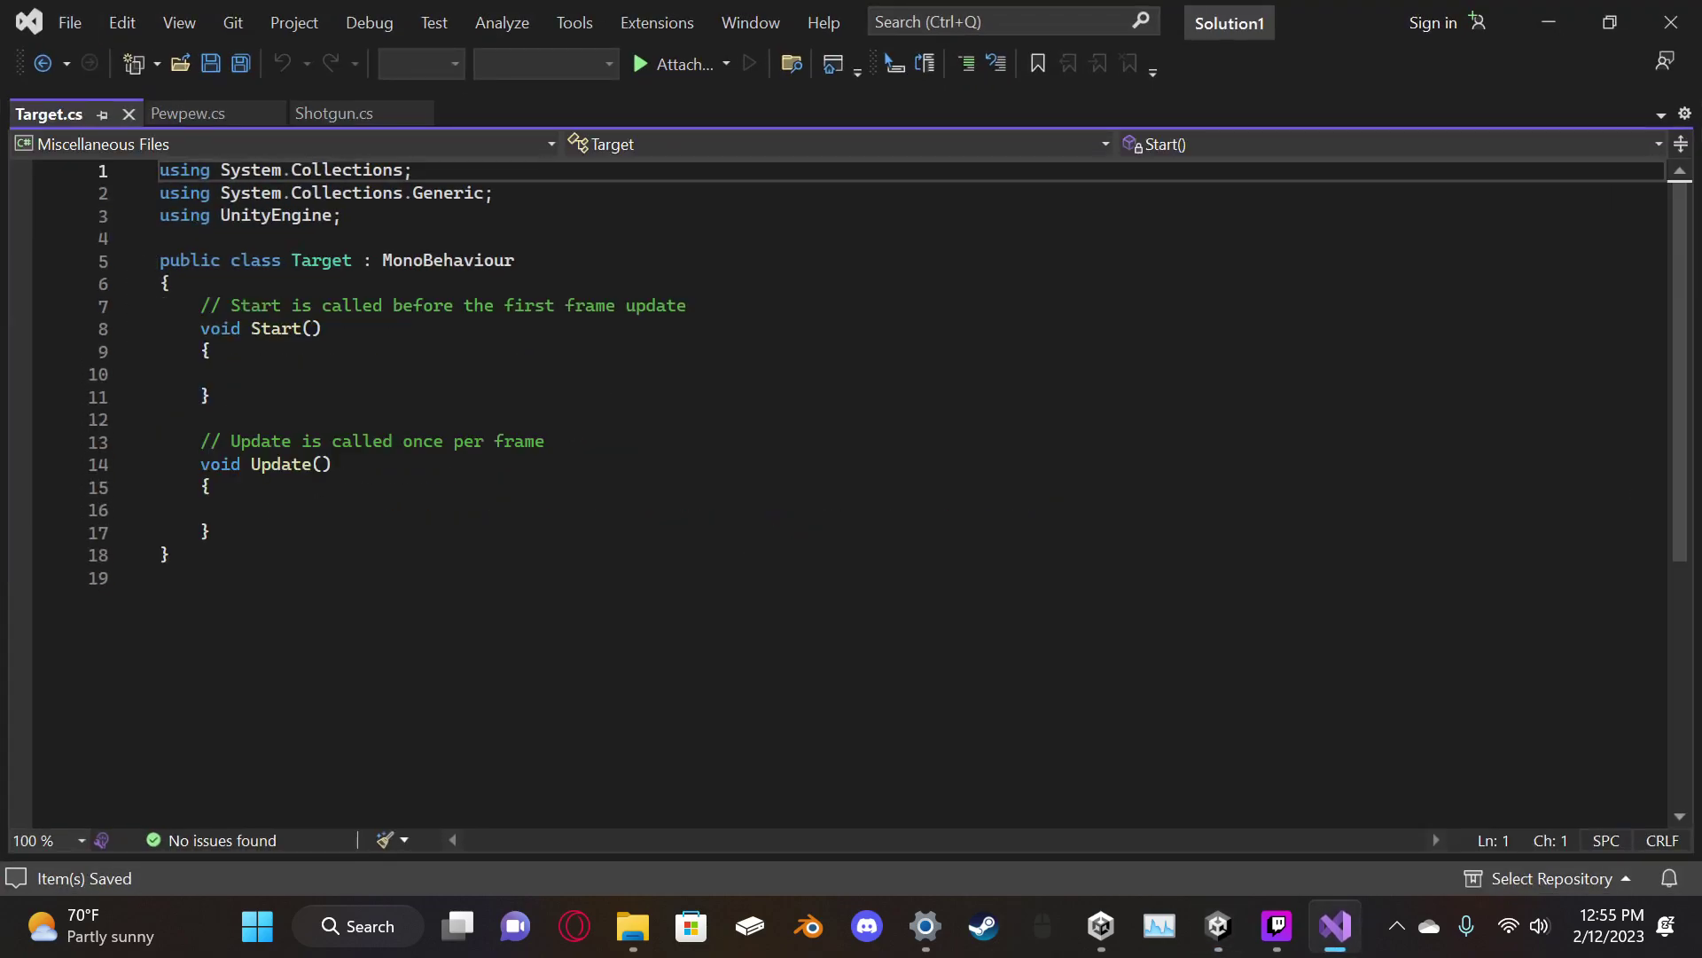
drag(210, 531, 200, 305)
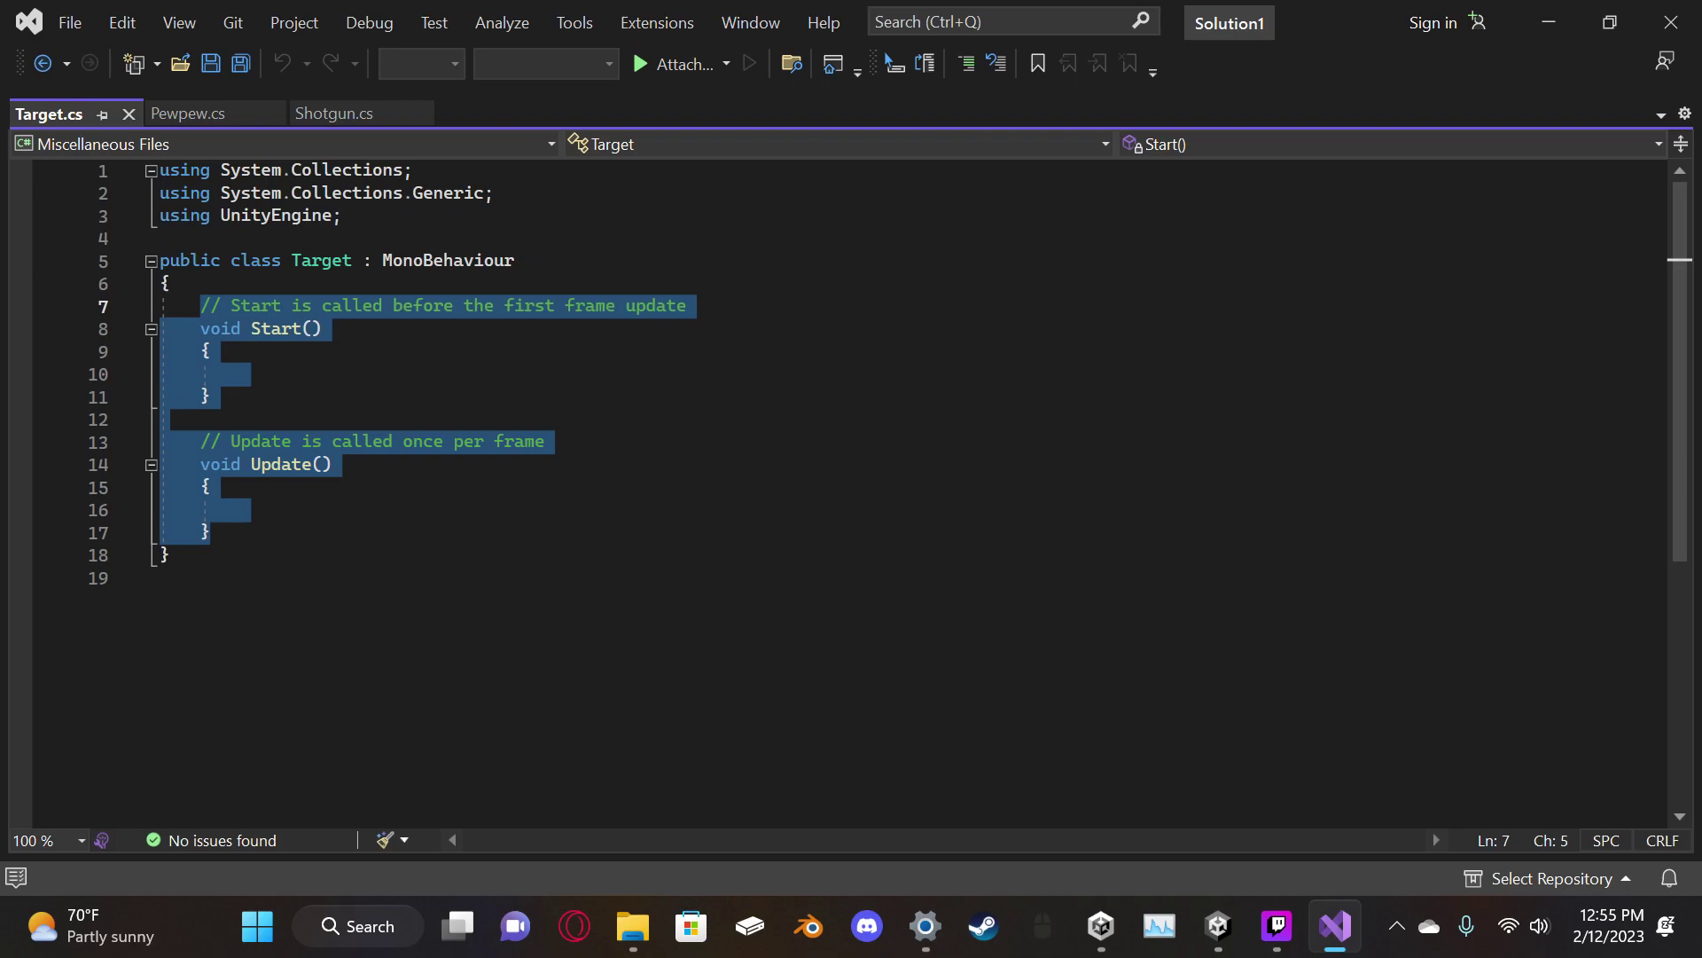
text(Void)
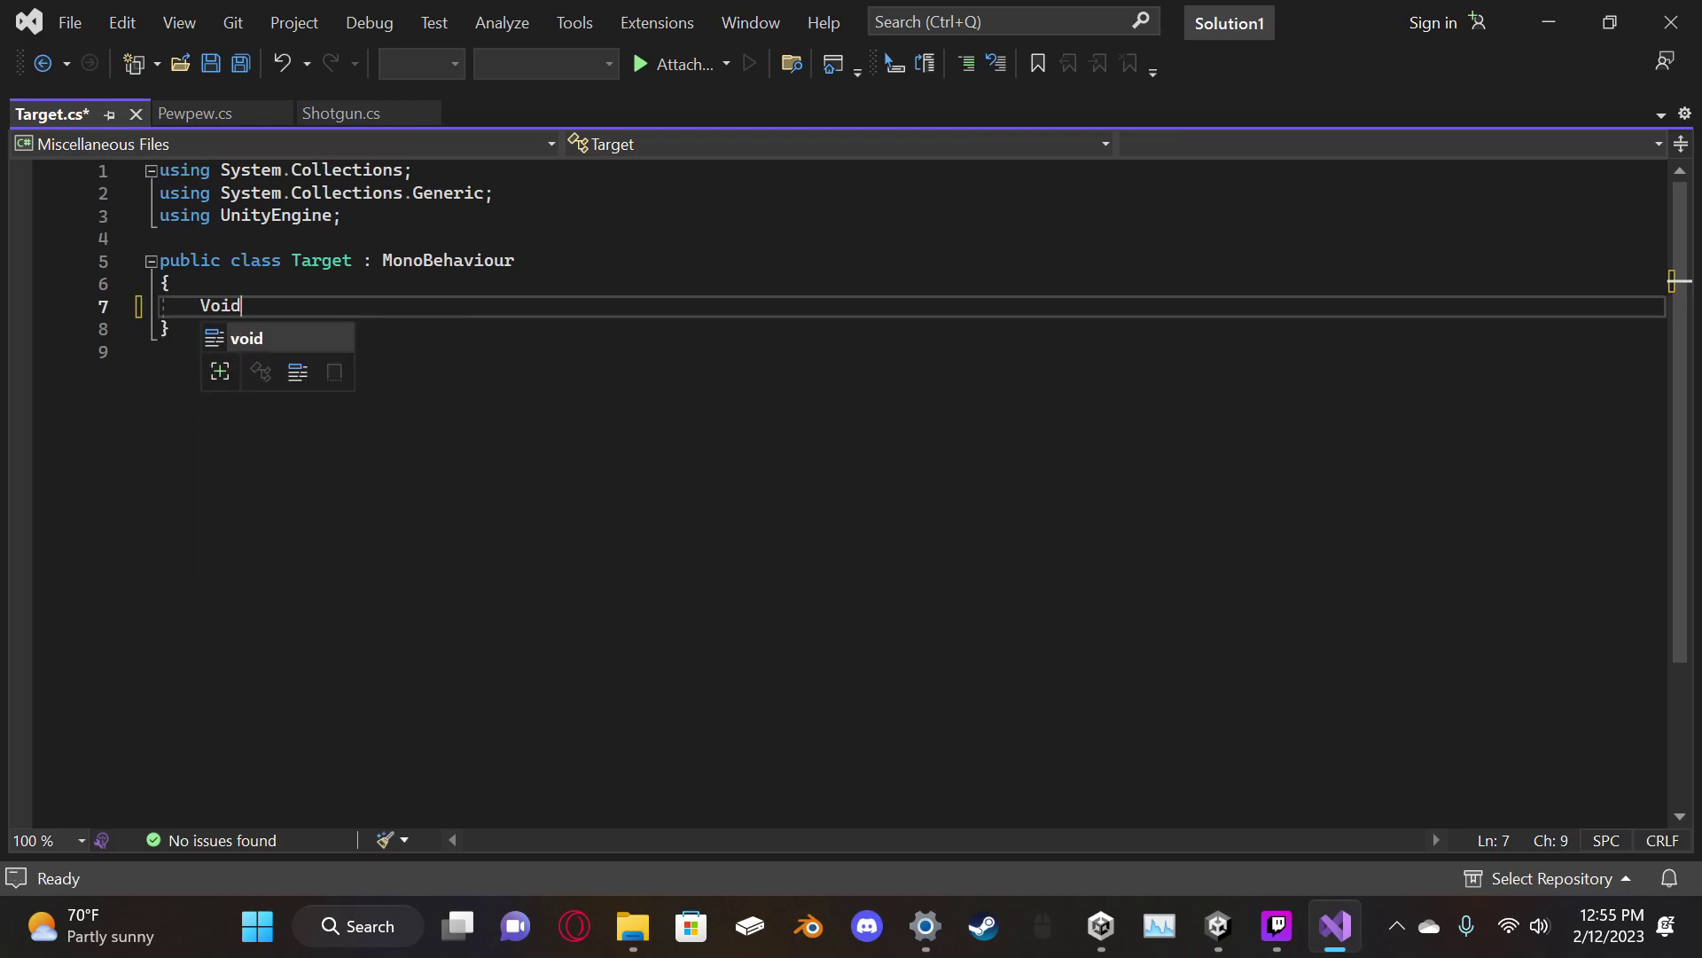
key(BackSpace)
key(BackSpace)
key(BackSpace)
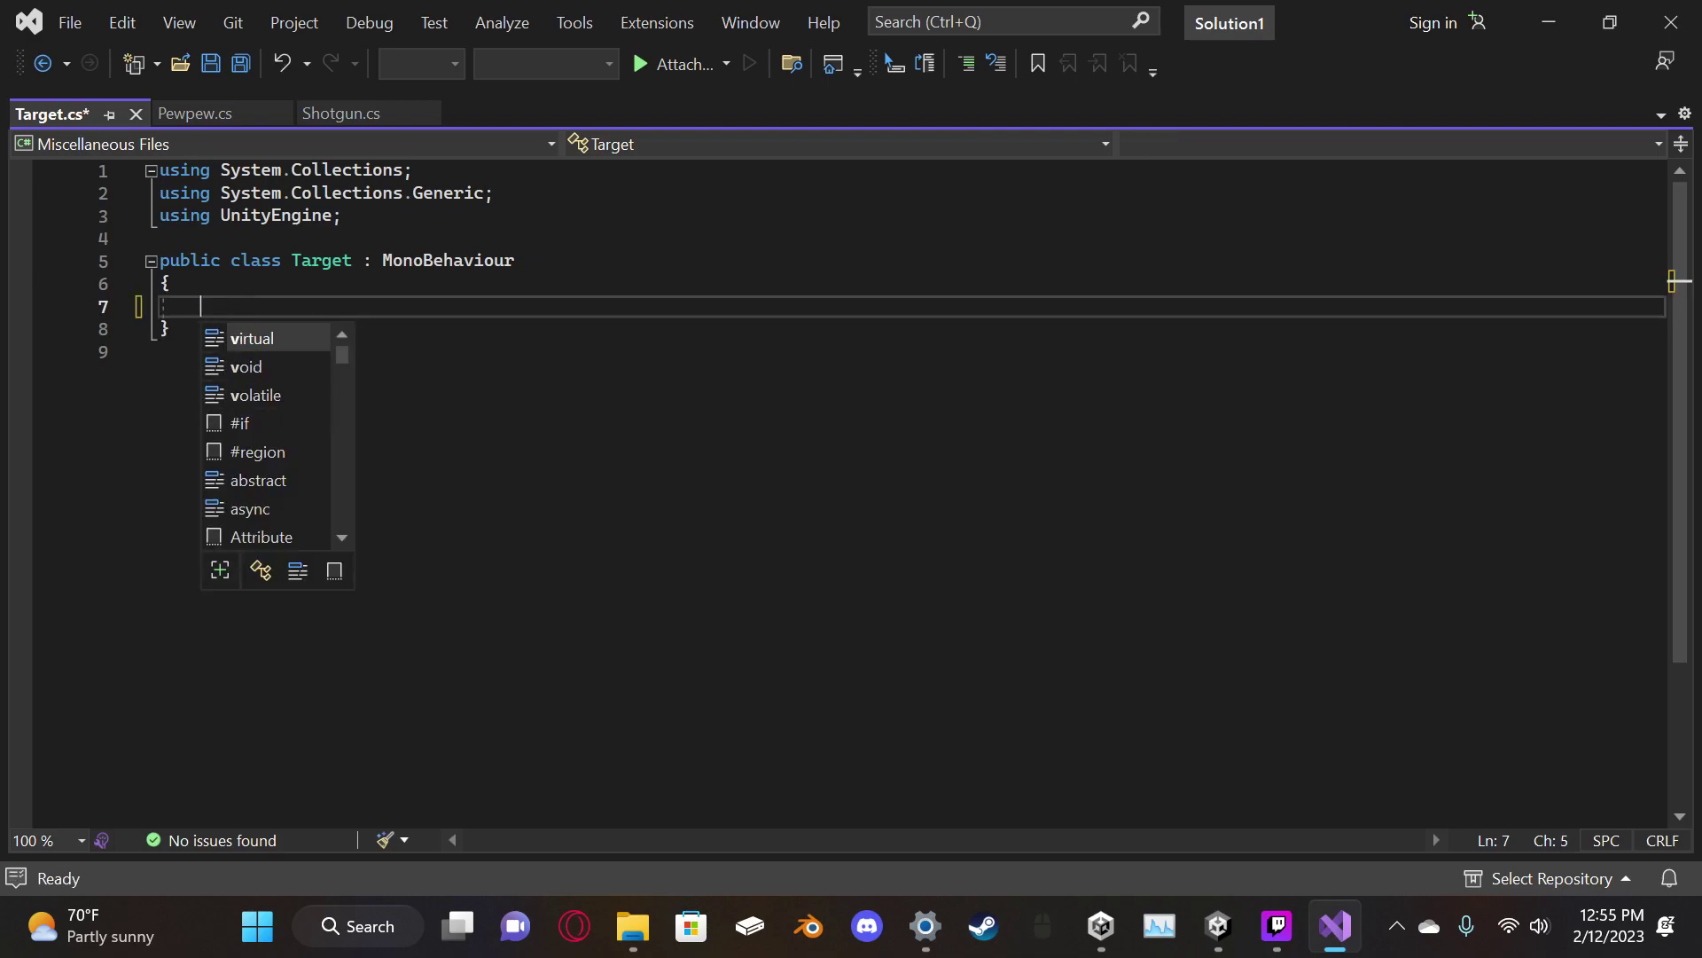
text(publ)
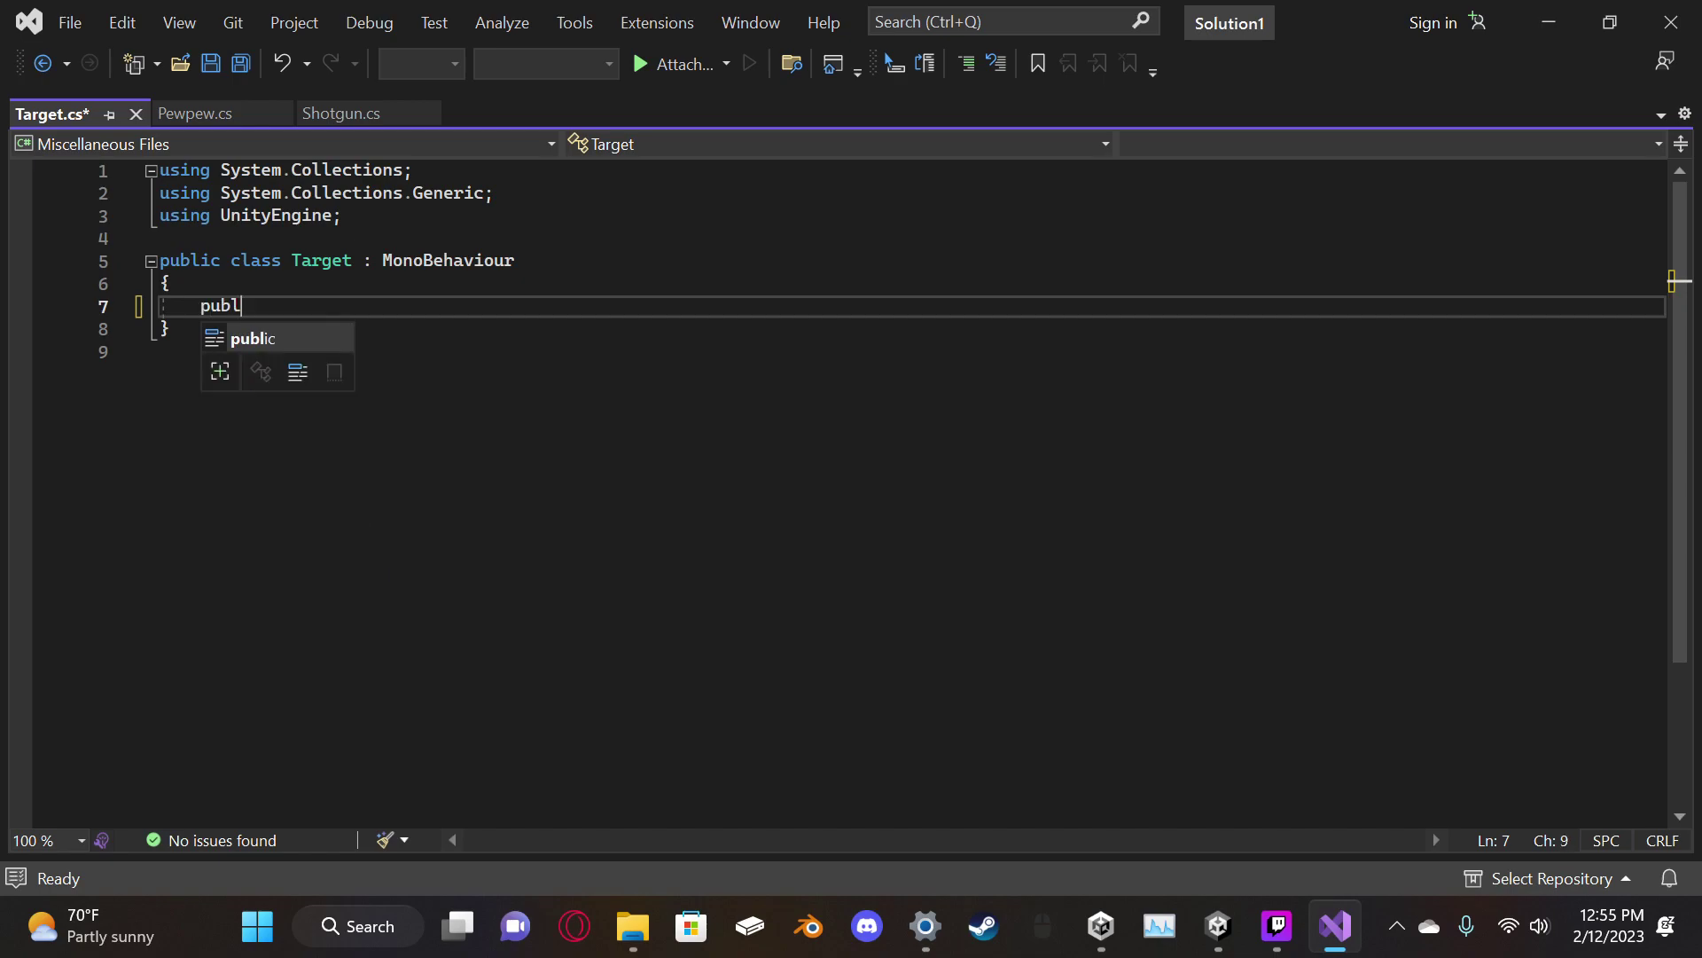
text(ic voi)
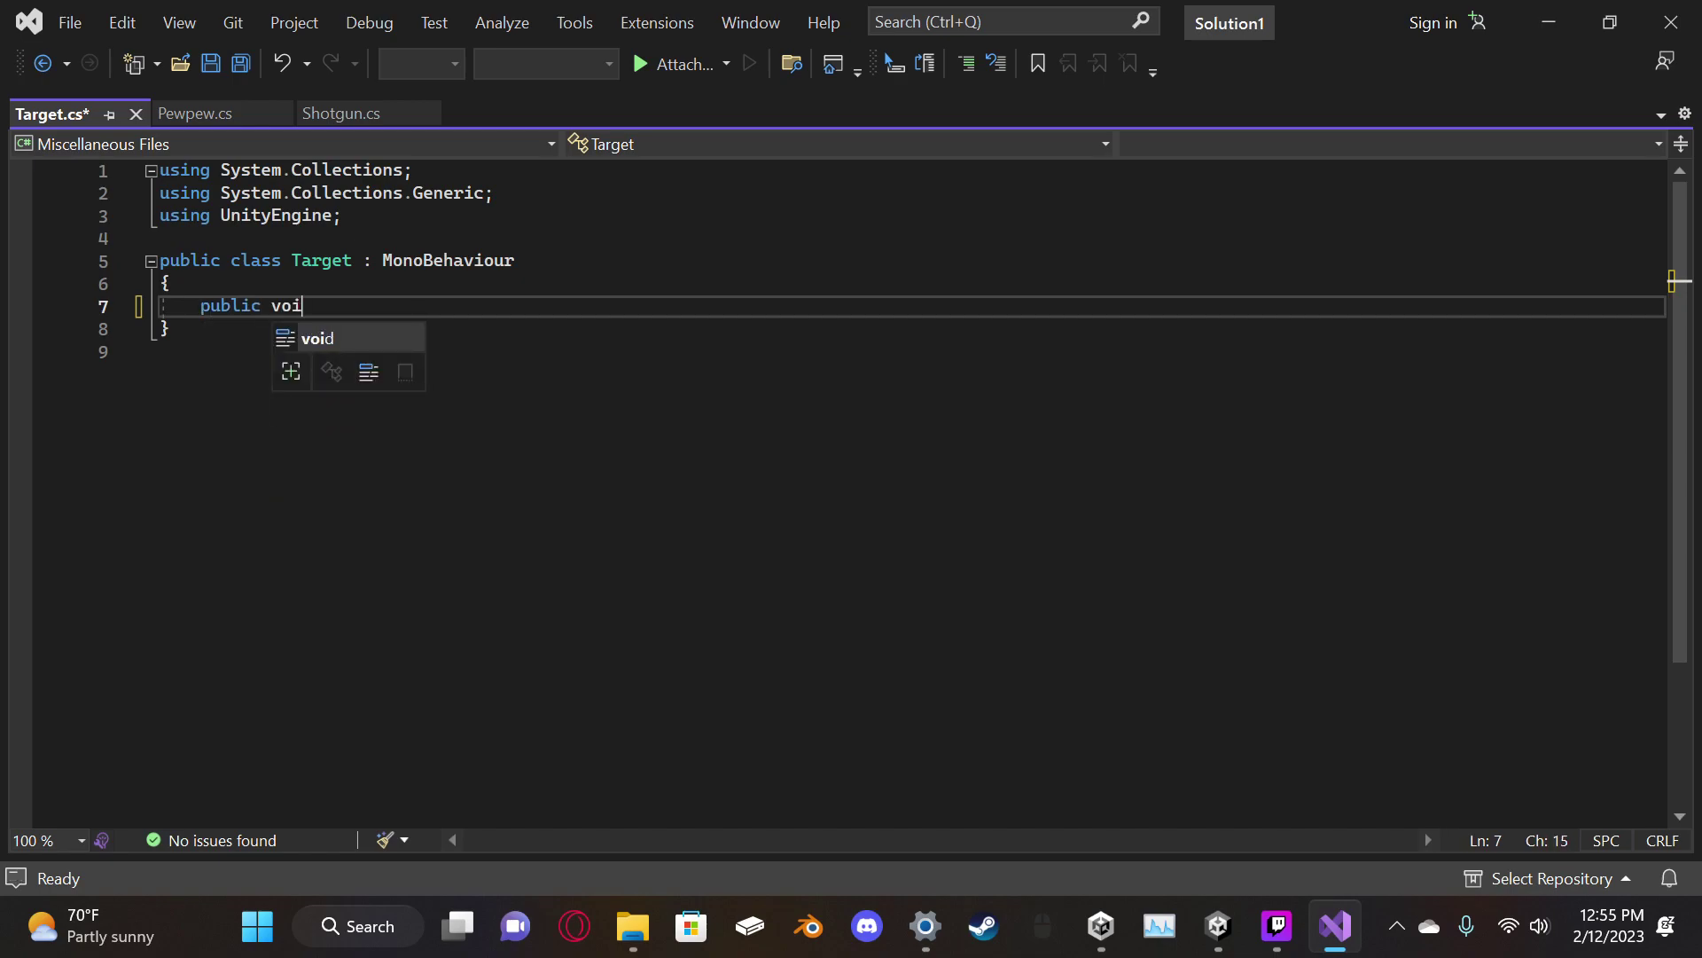
text(d)
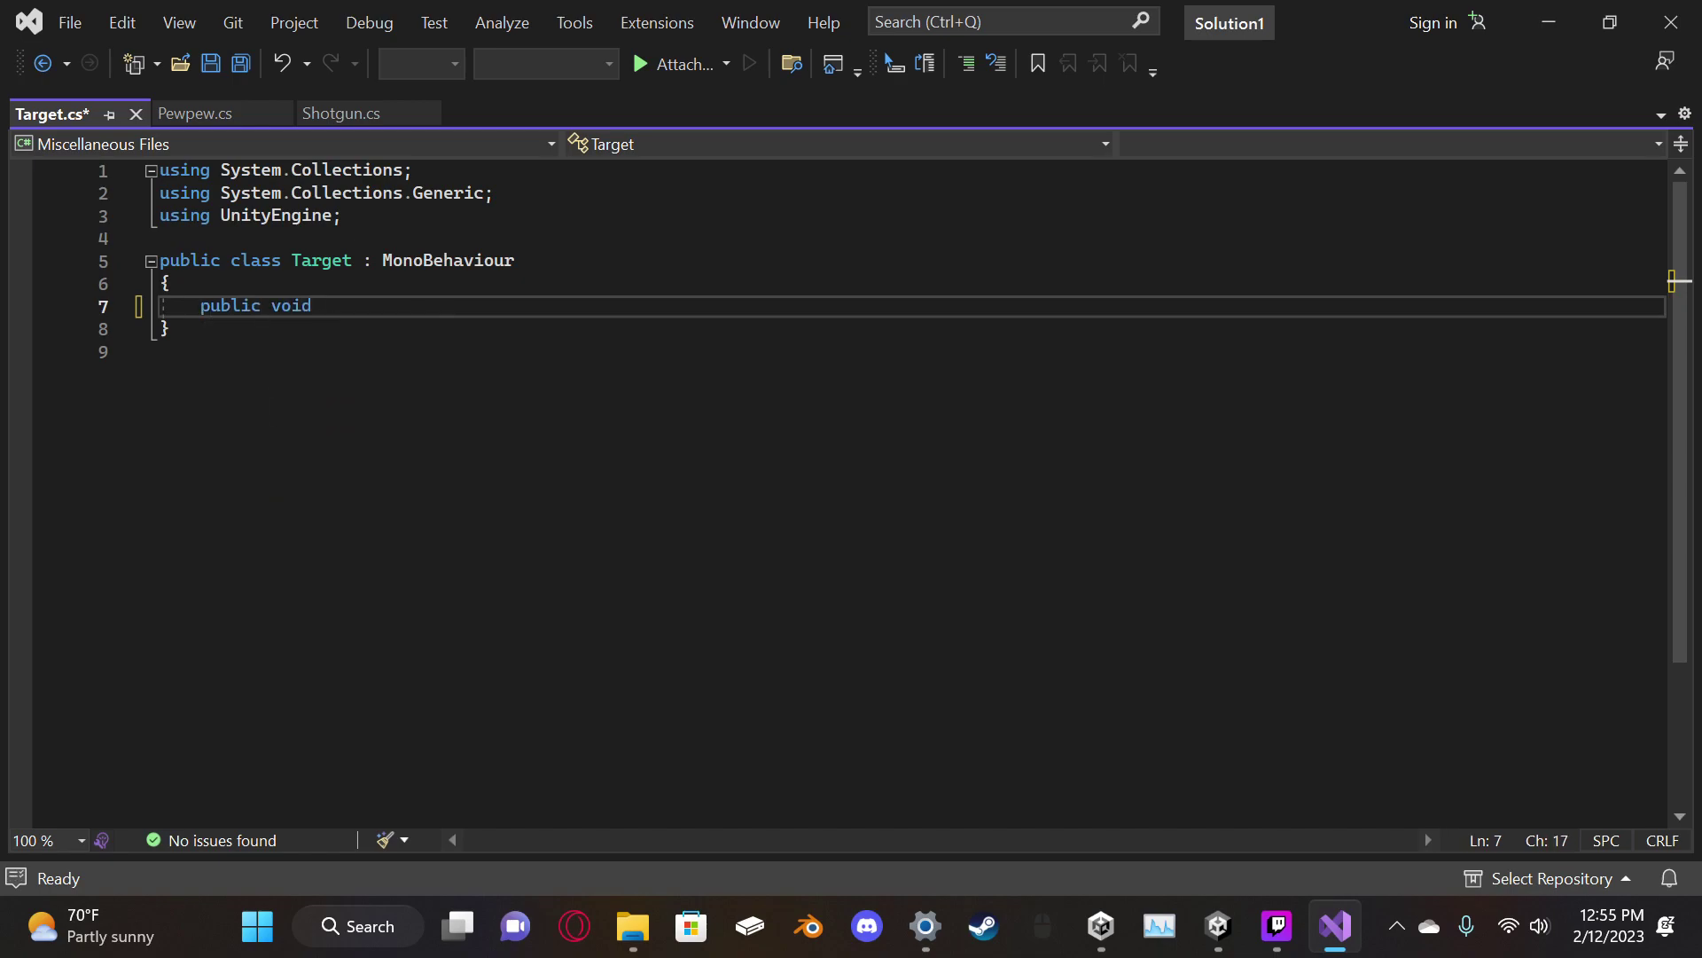
text( Hit)
text(()
text( {)
key(Return)
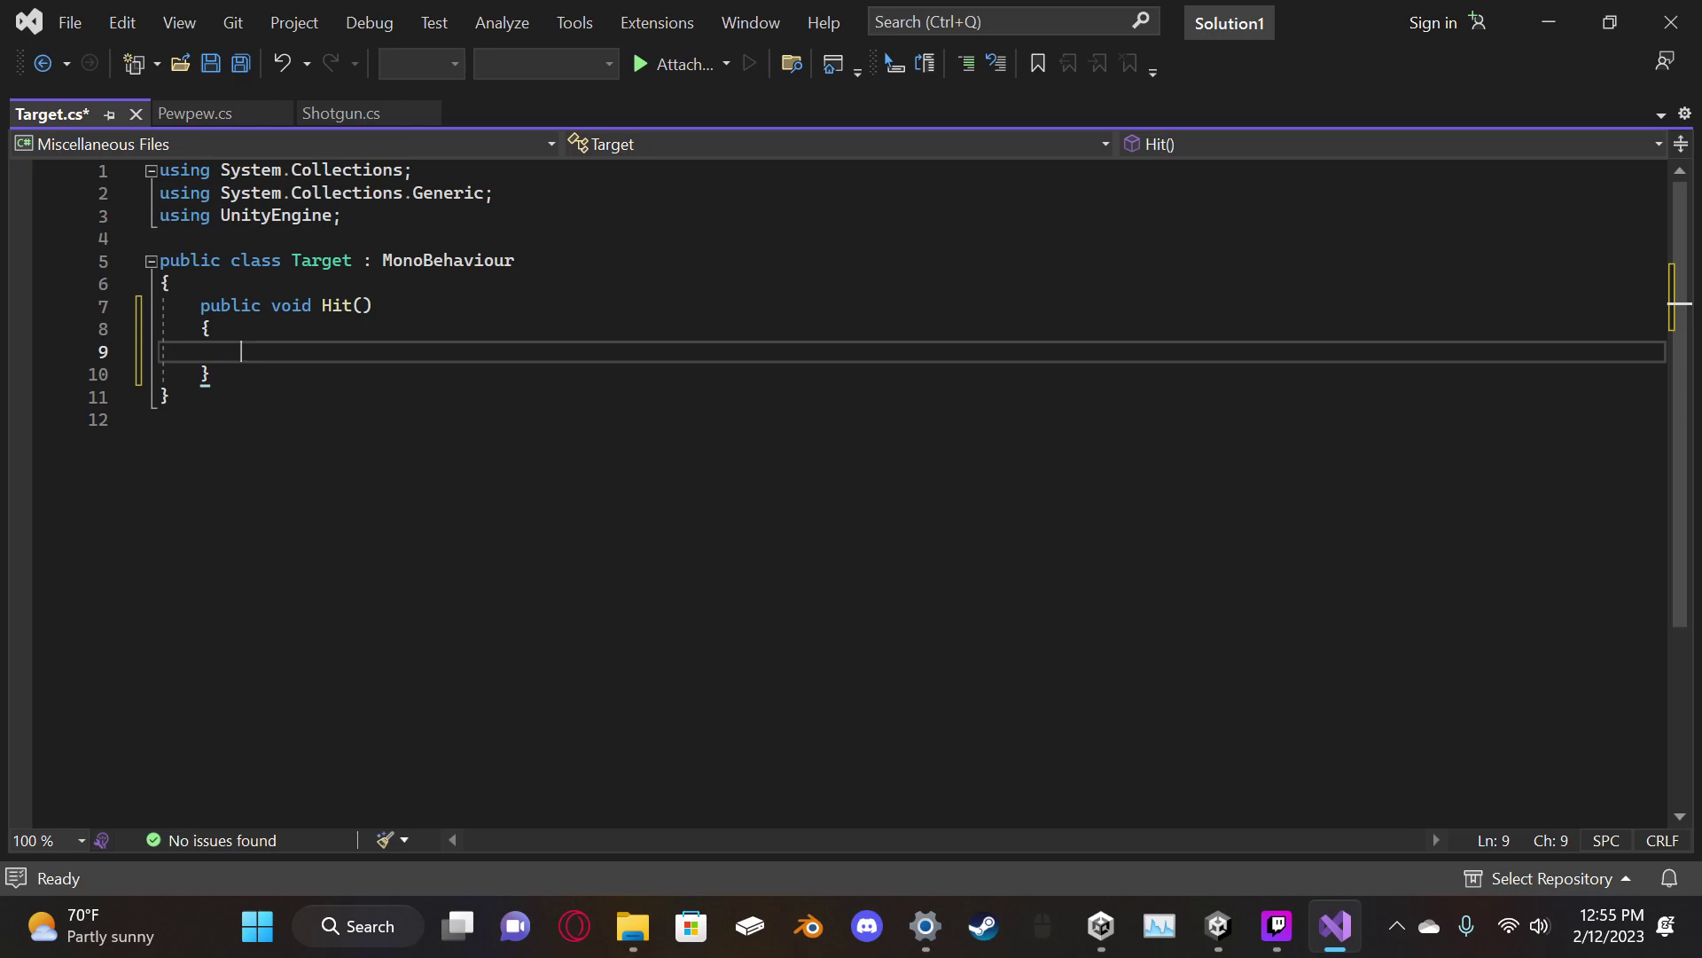
Insert blank lines above the Hit() method and place the caret in its body.
click(210, 305)
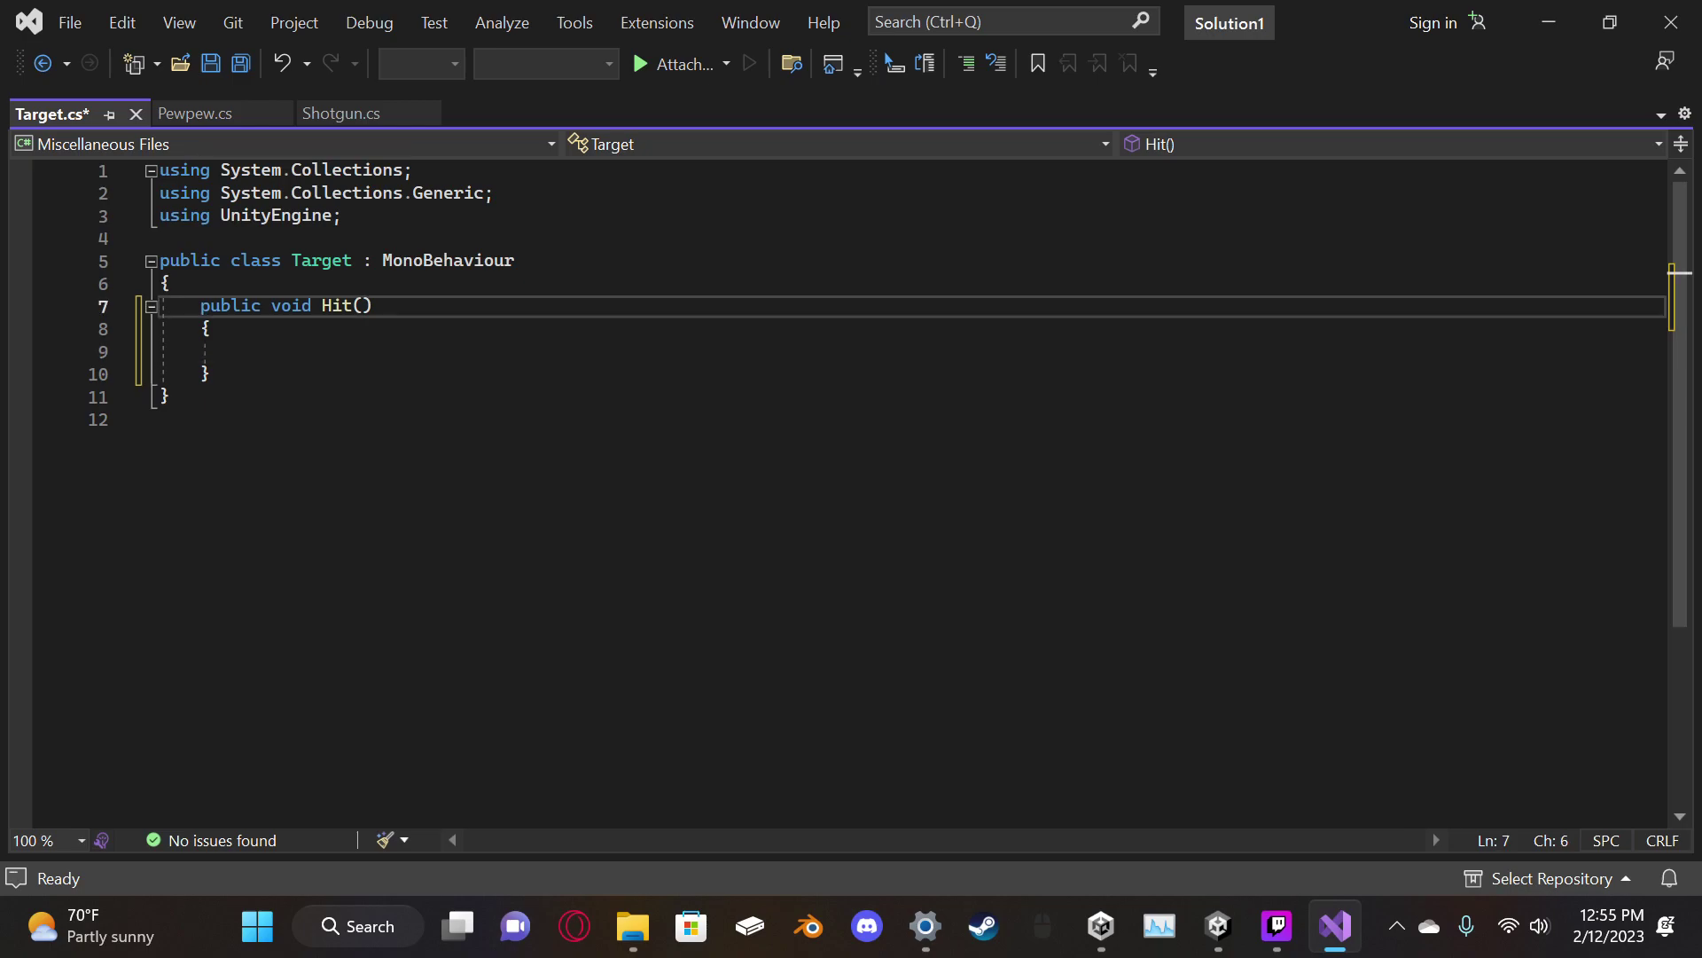
key(Return)
key(Return)
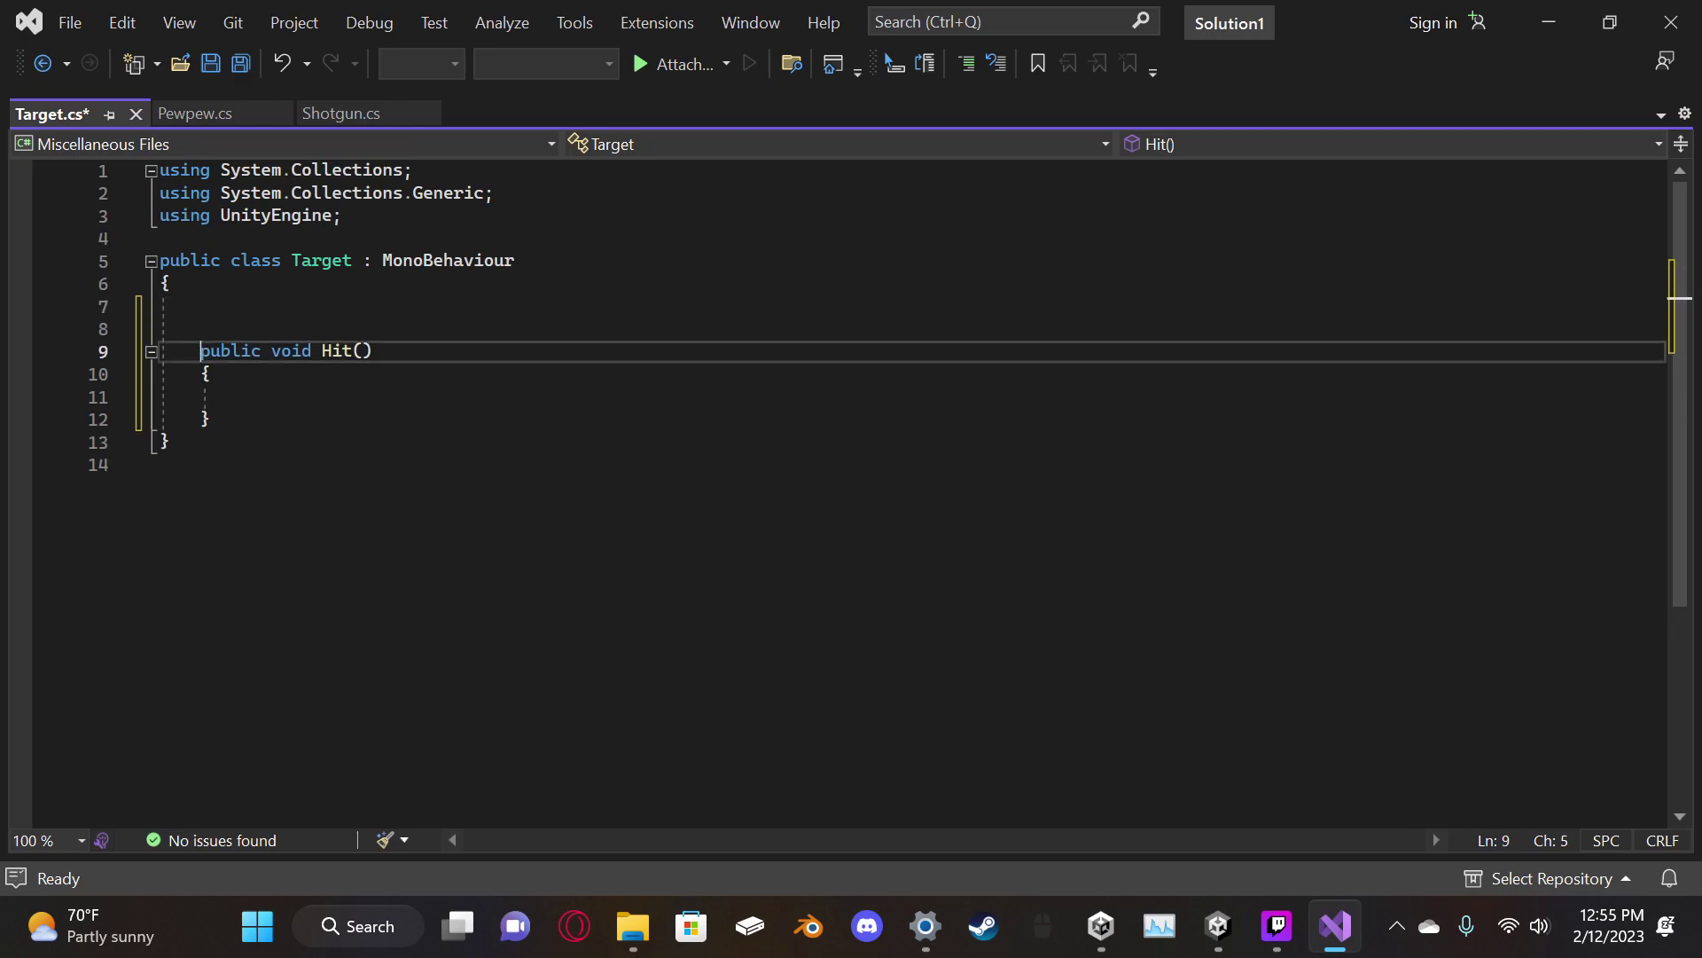
click(240, 396)
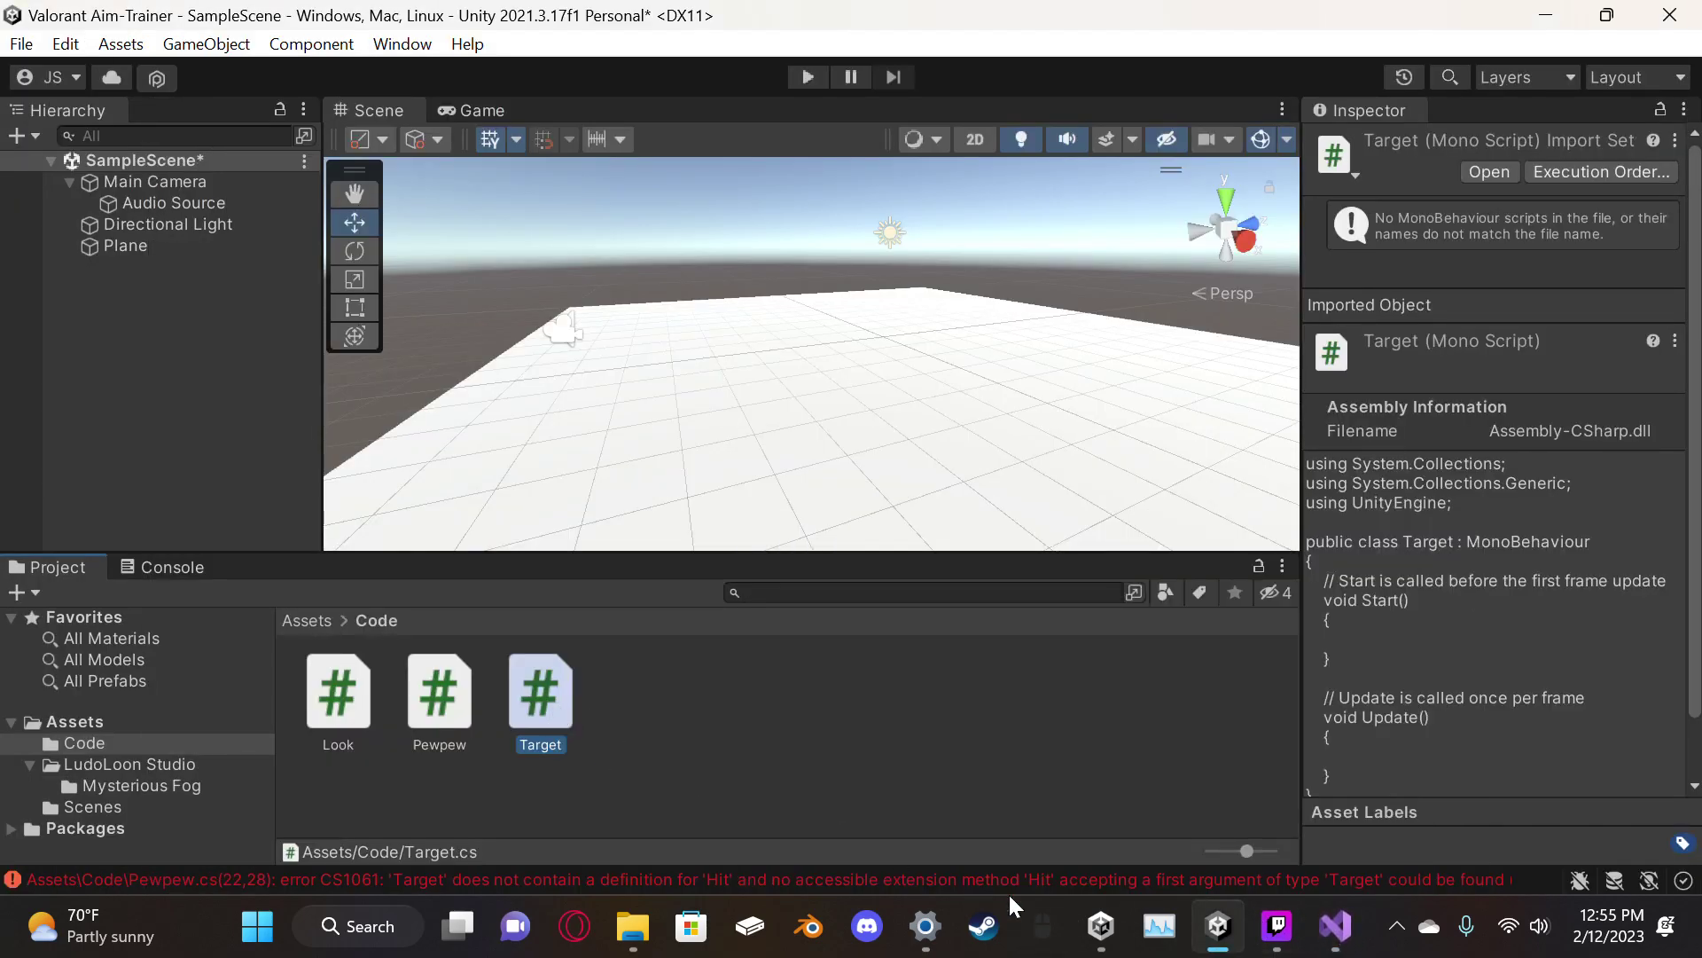
Check Pewpew's target.Hit() call, then try and remove a 'float amount' parameter in Hit().
click(1336, 926)
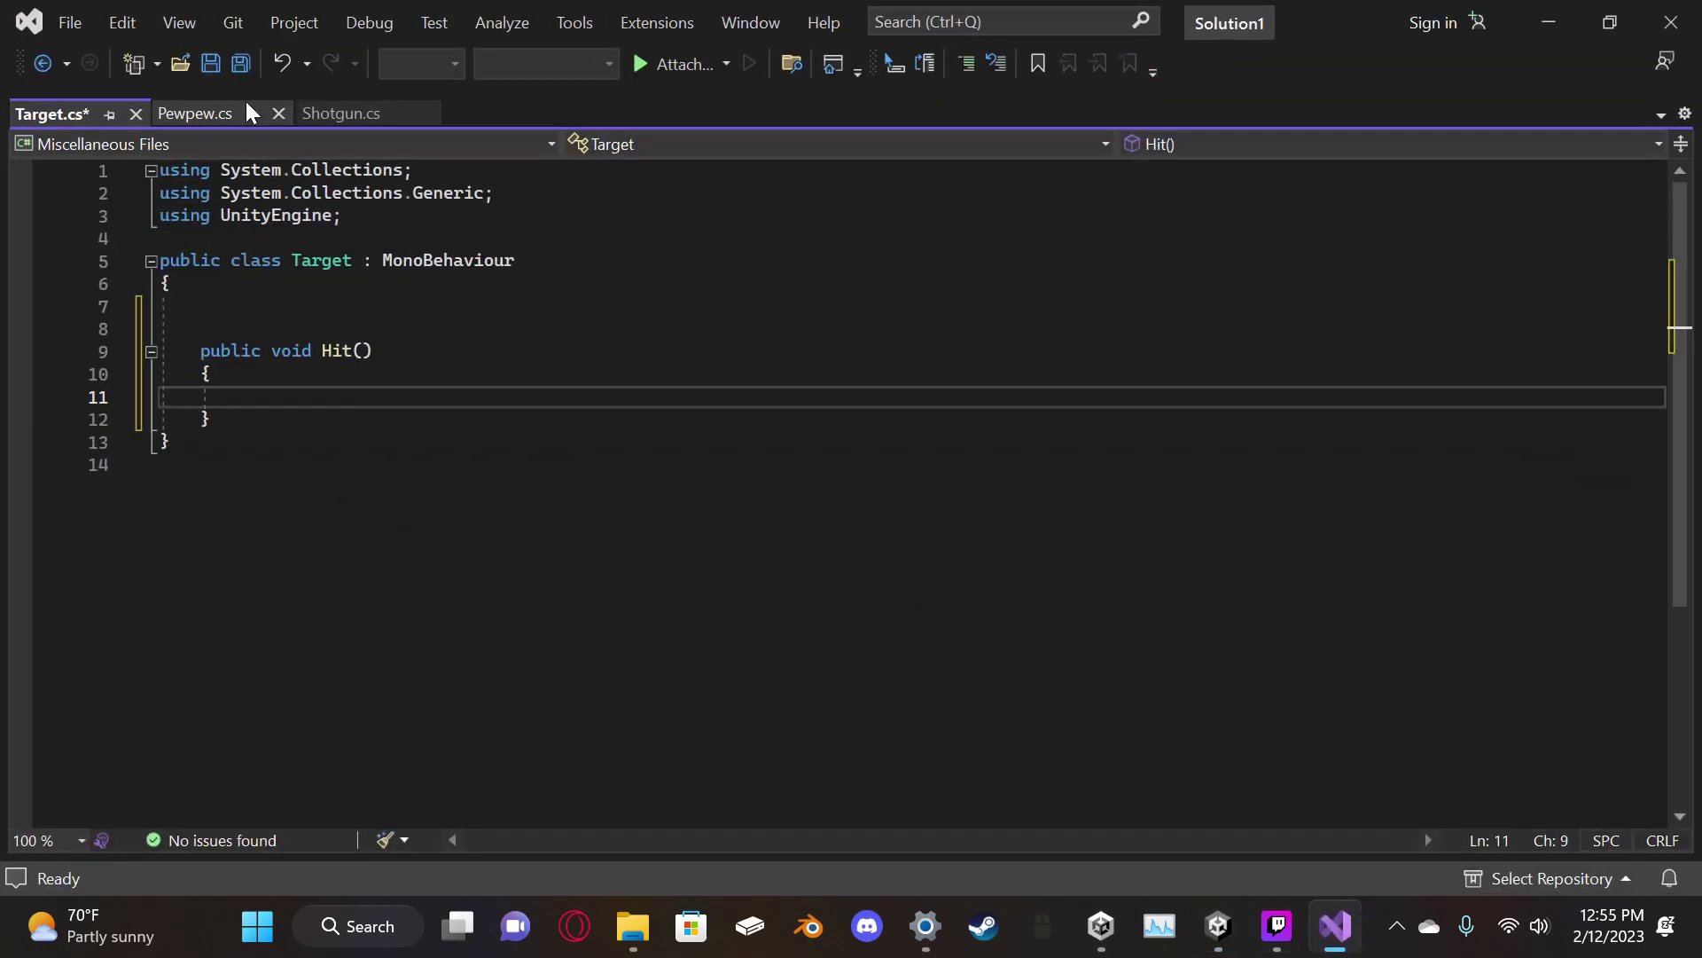
click(225, 110)
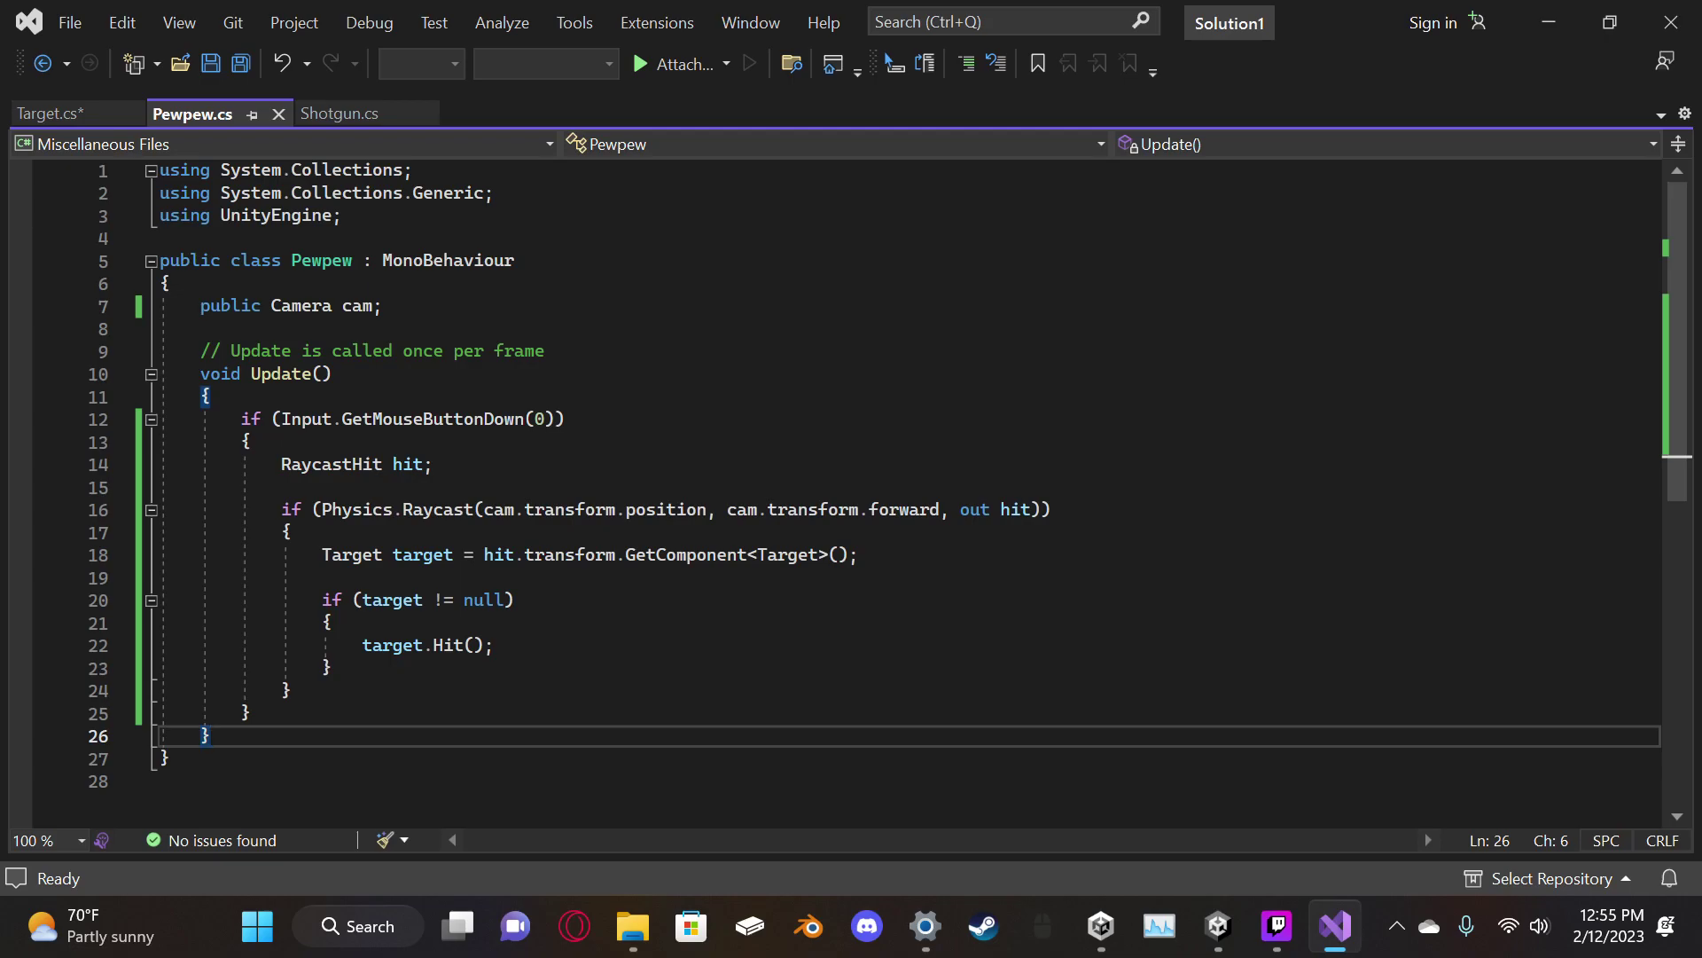
click(55, 115)
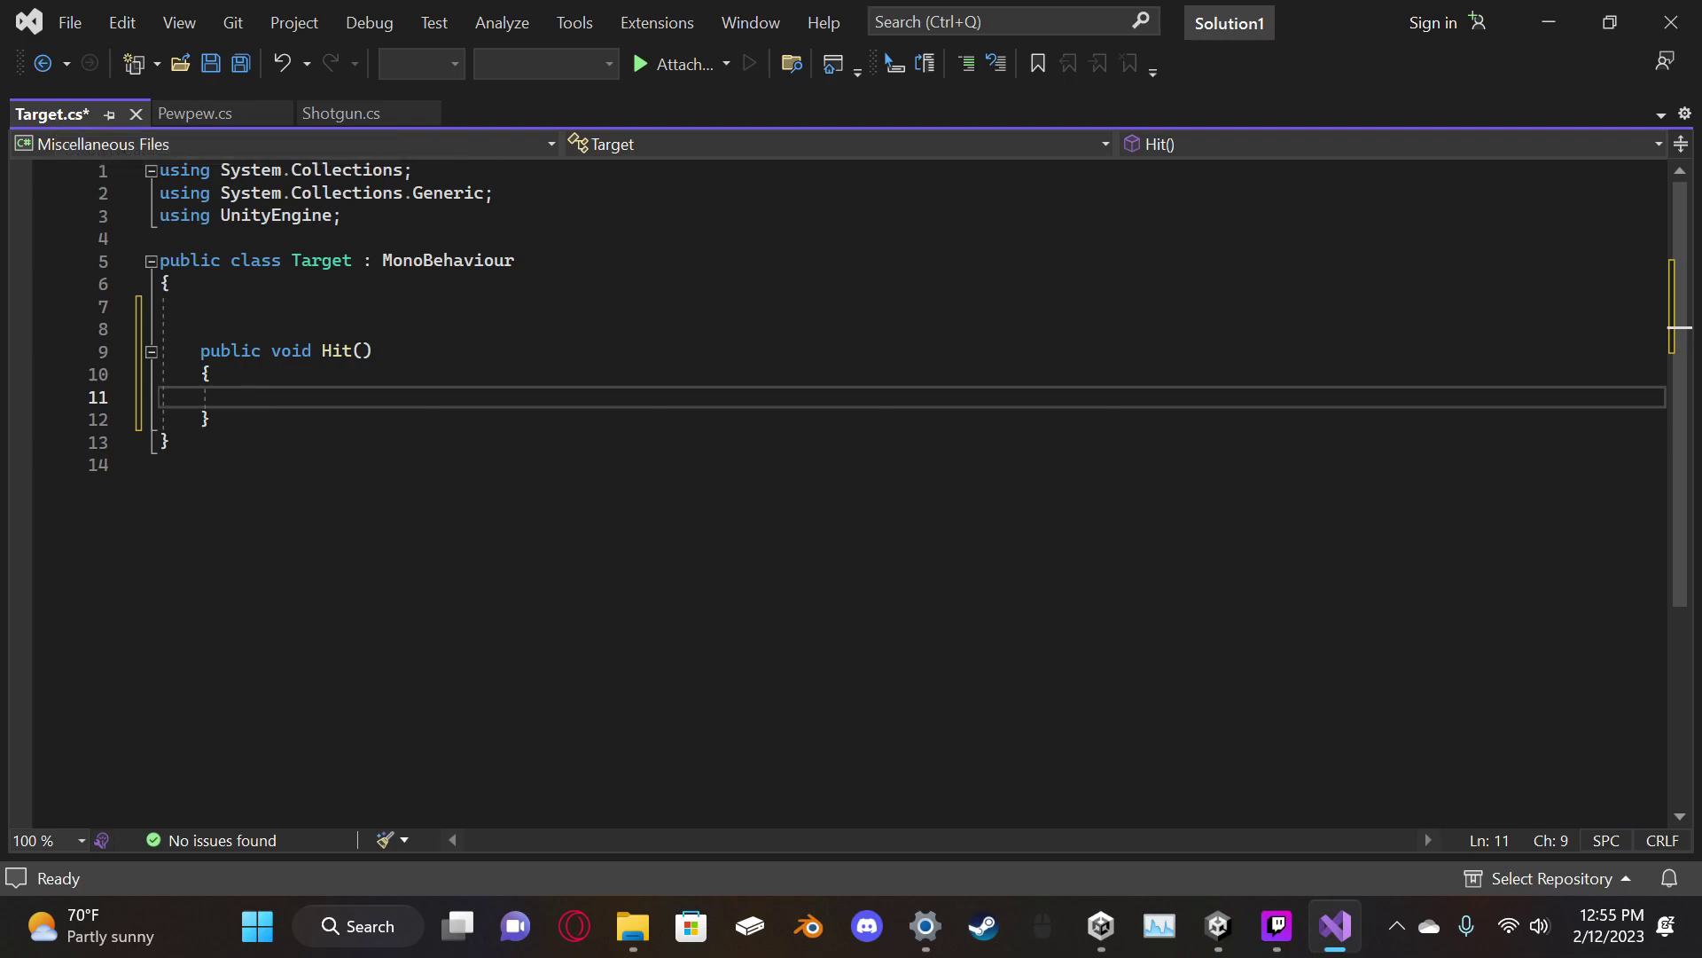
click(364, 350)
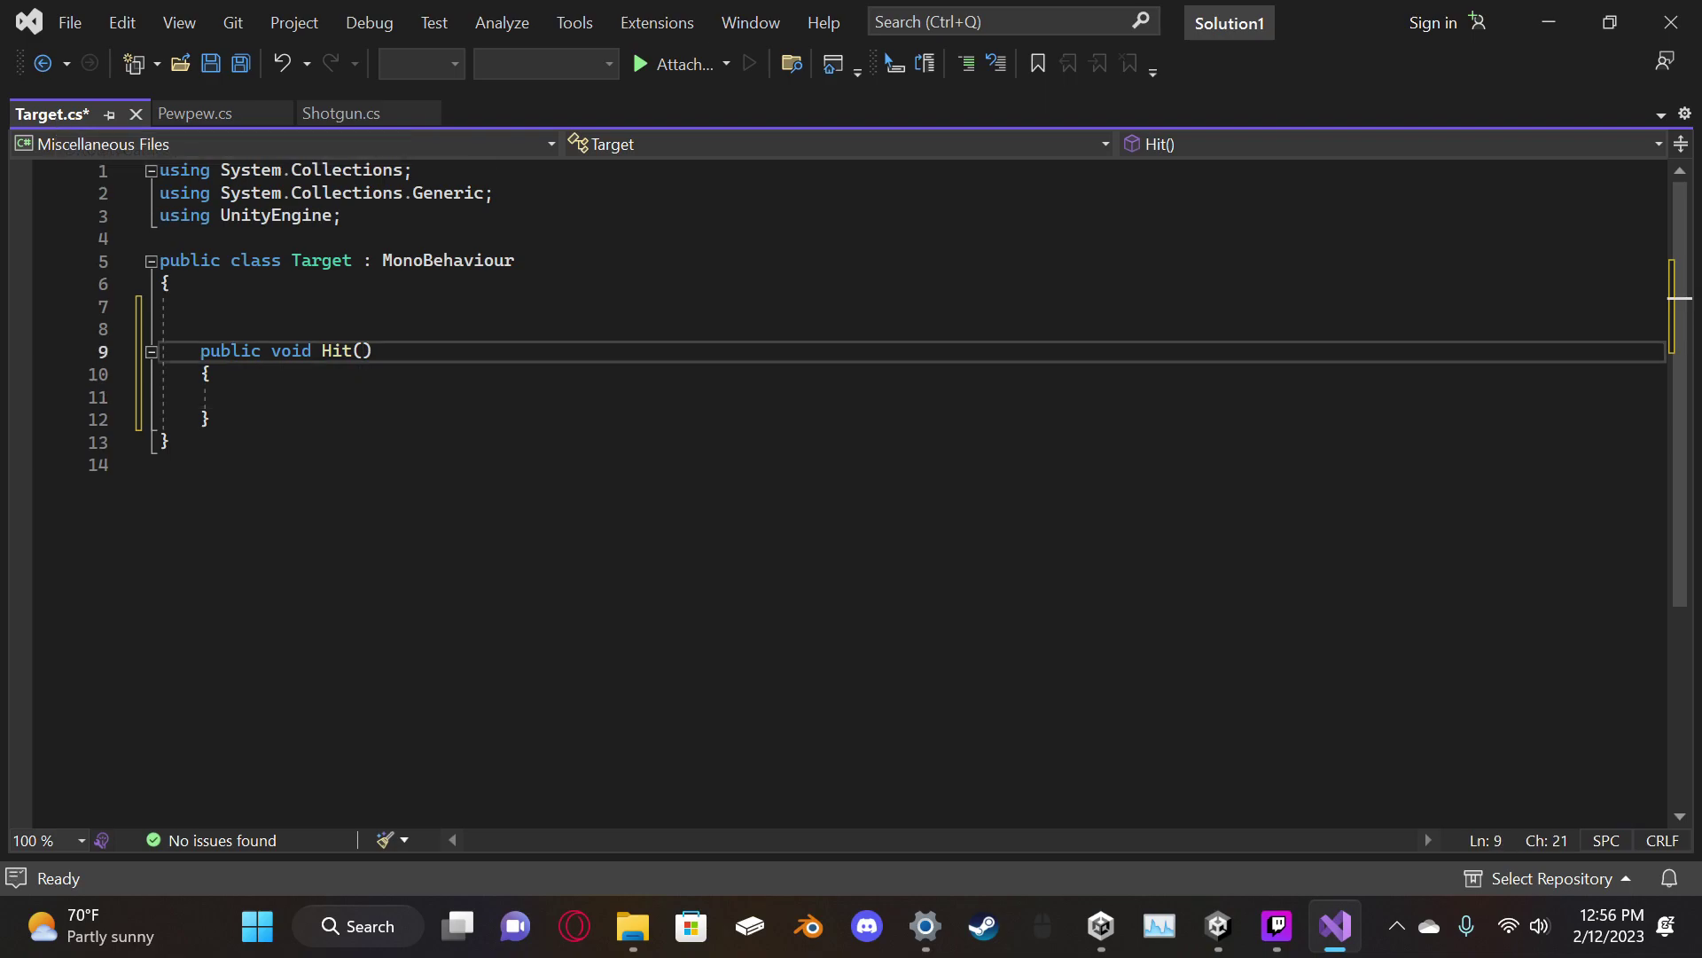
text(fl)
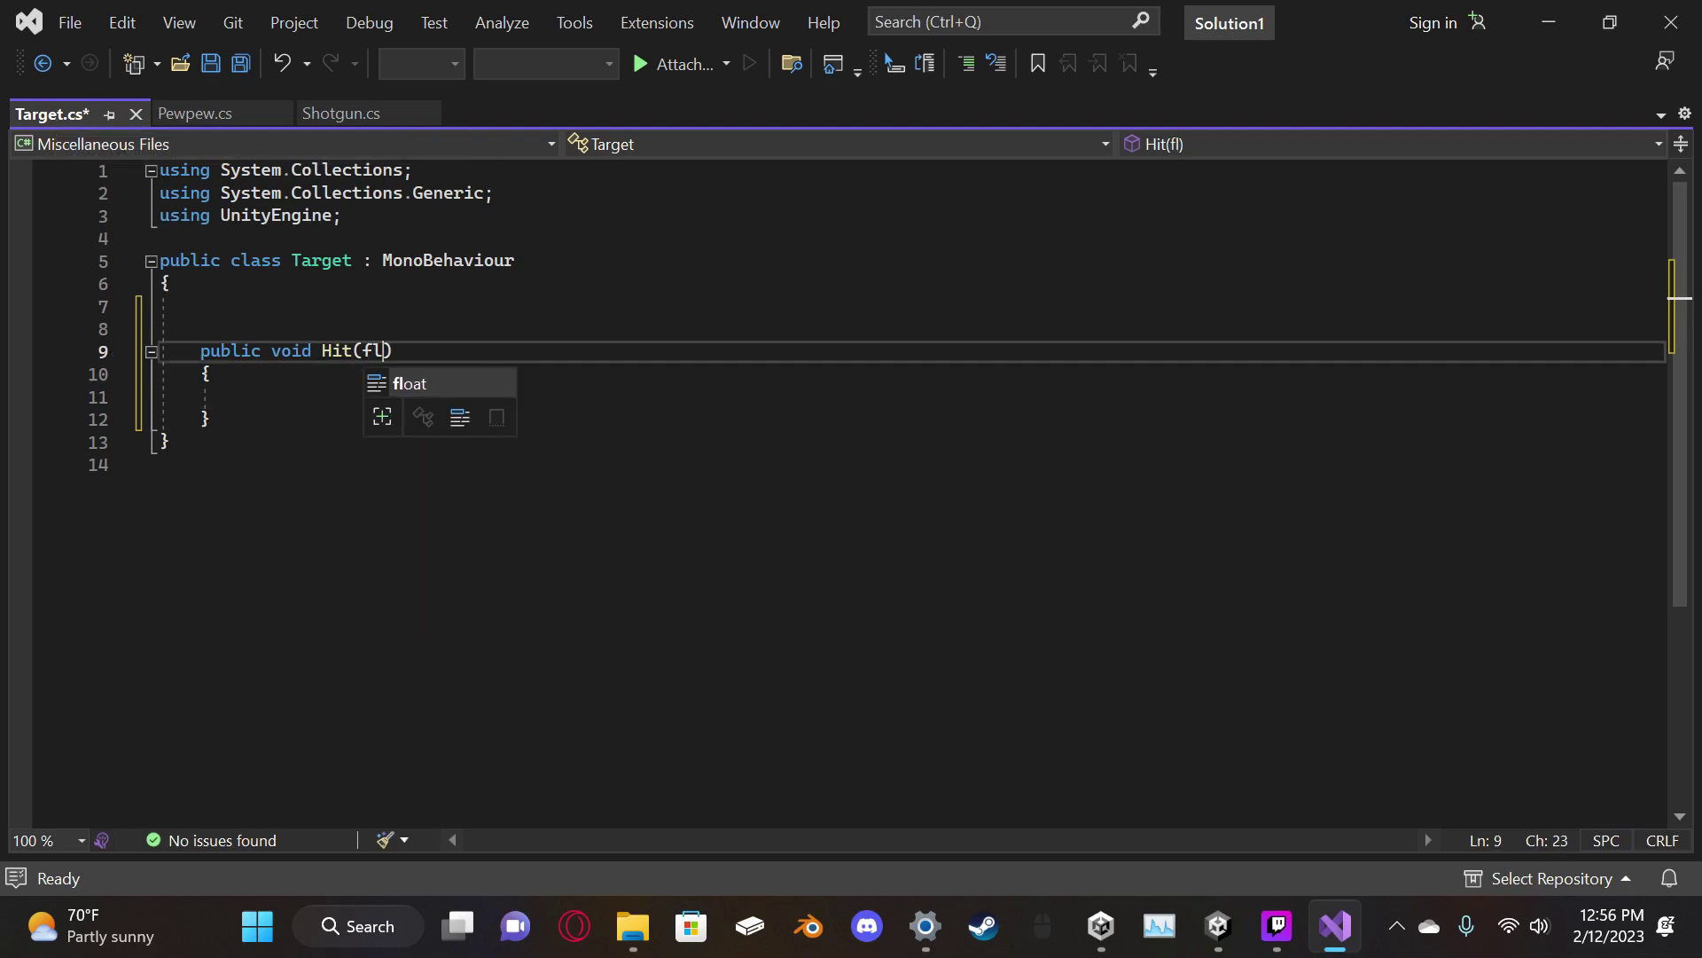
text(oat )
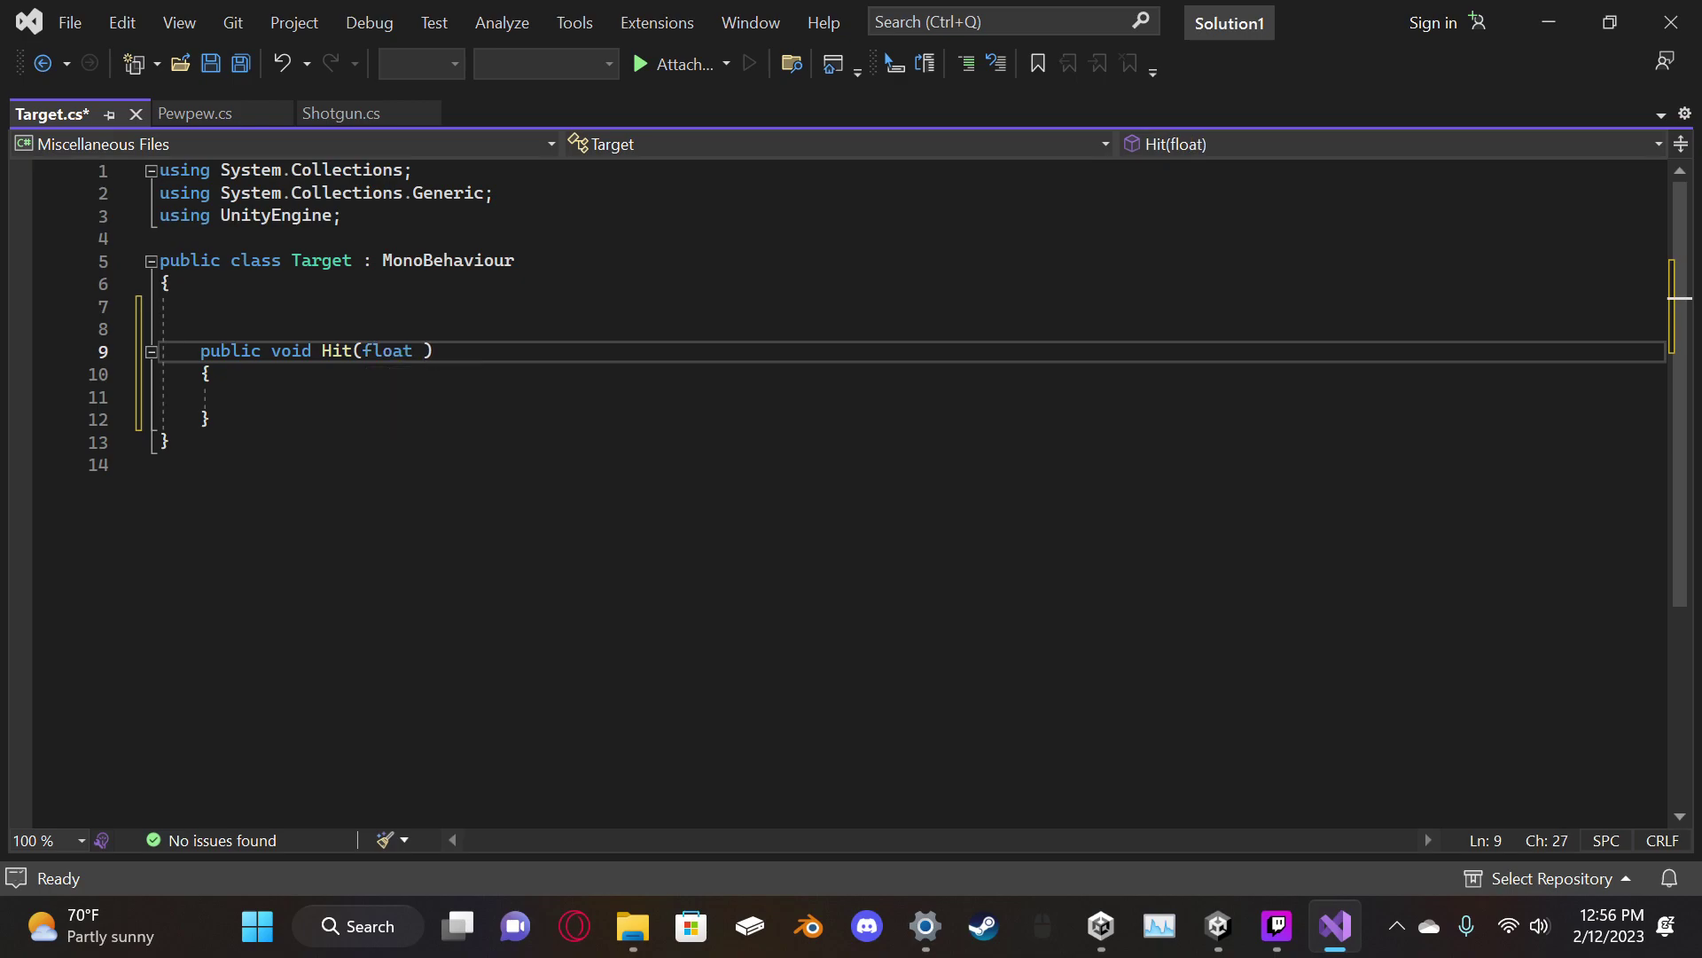
text(amoun)
text(t)
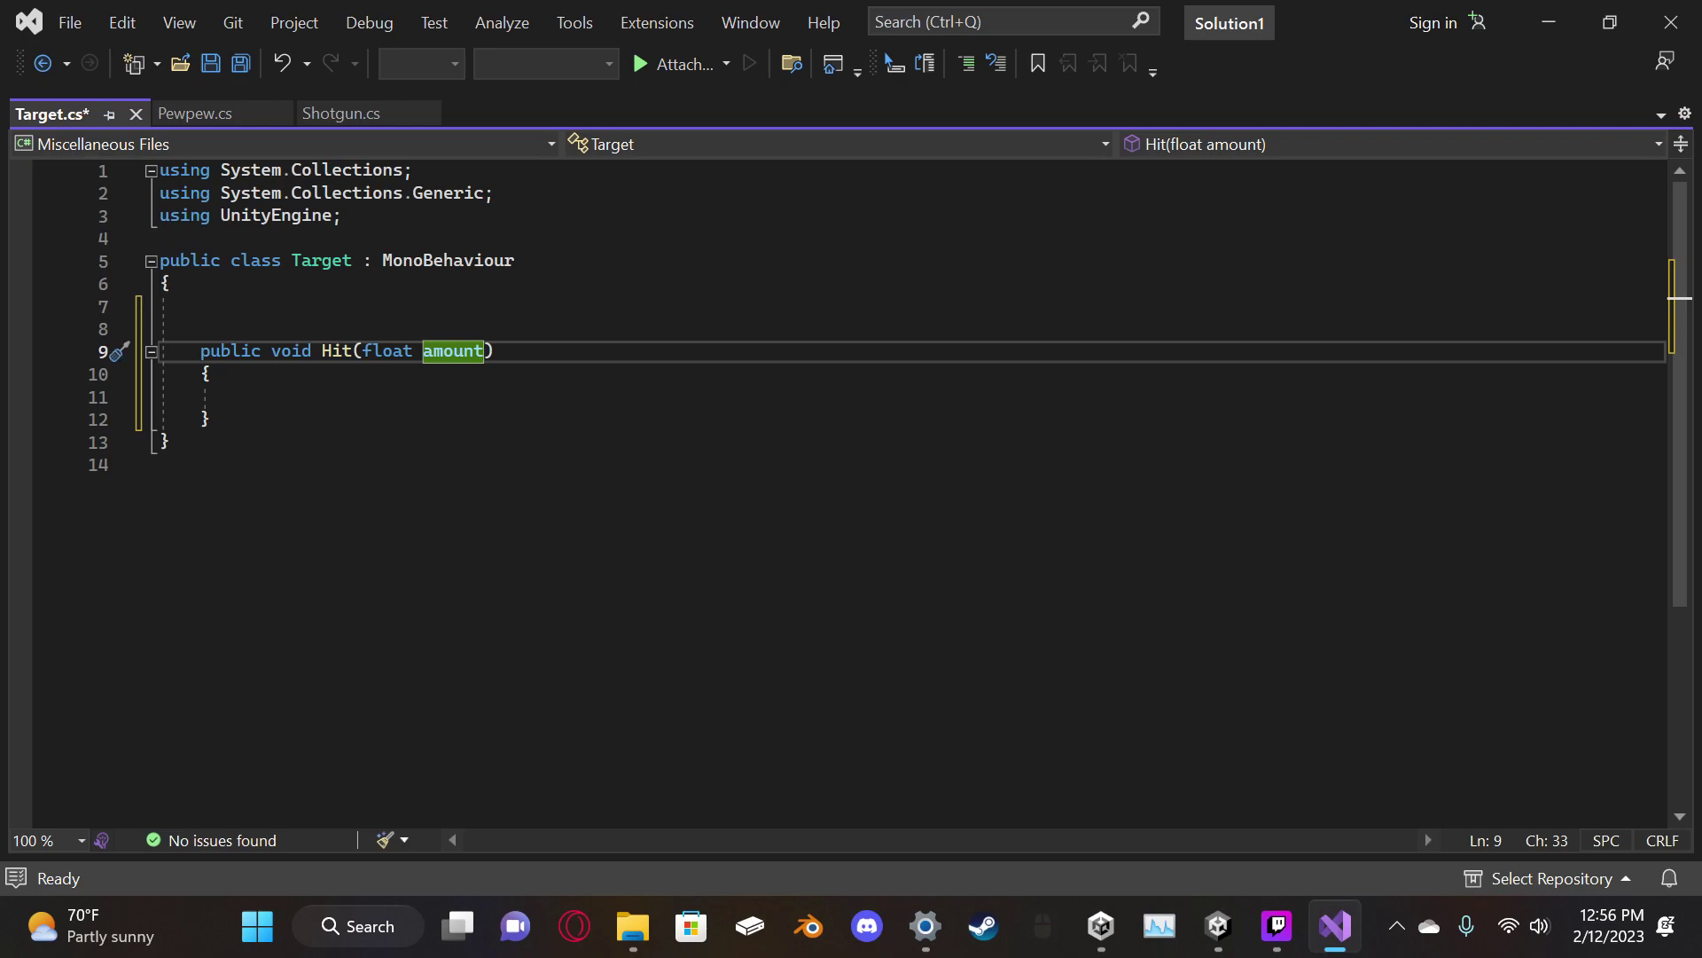
key(BackSpace)
key(BackSpace)
key(BackSpace)
key(BackSpace)
key(BackSpace)
key(BackSpace)
key(BackSpace)
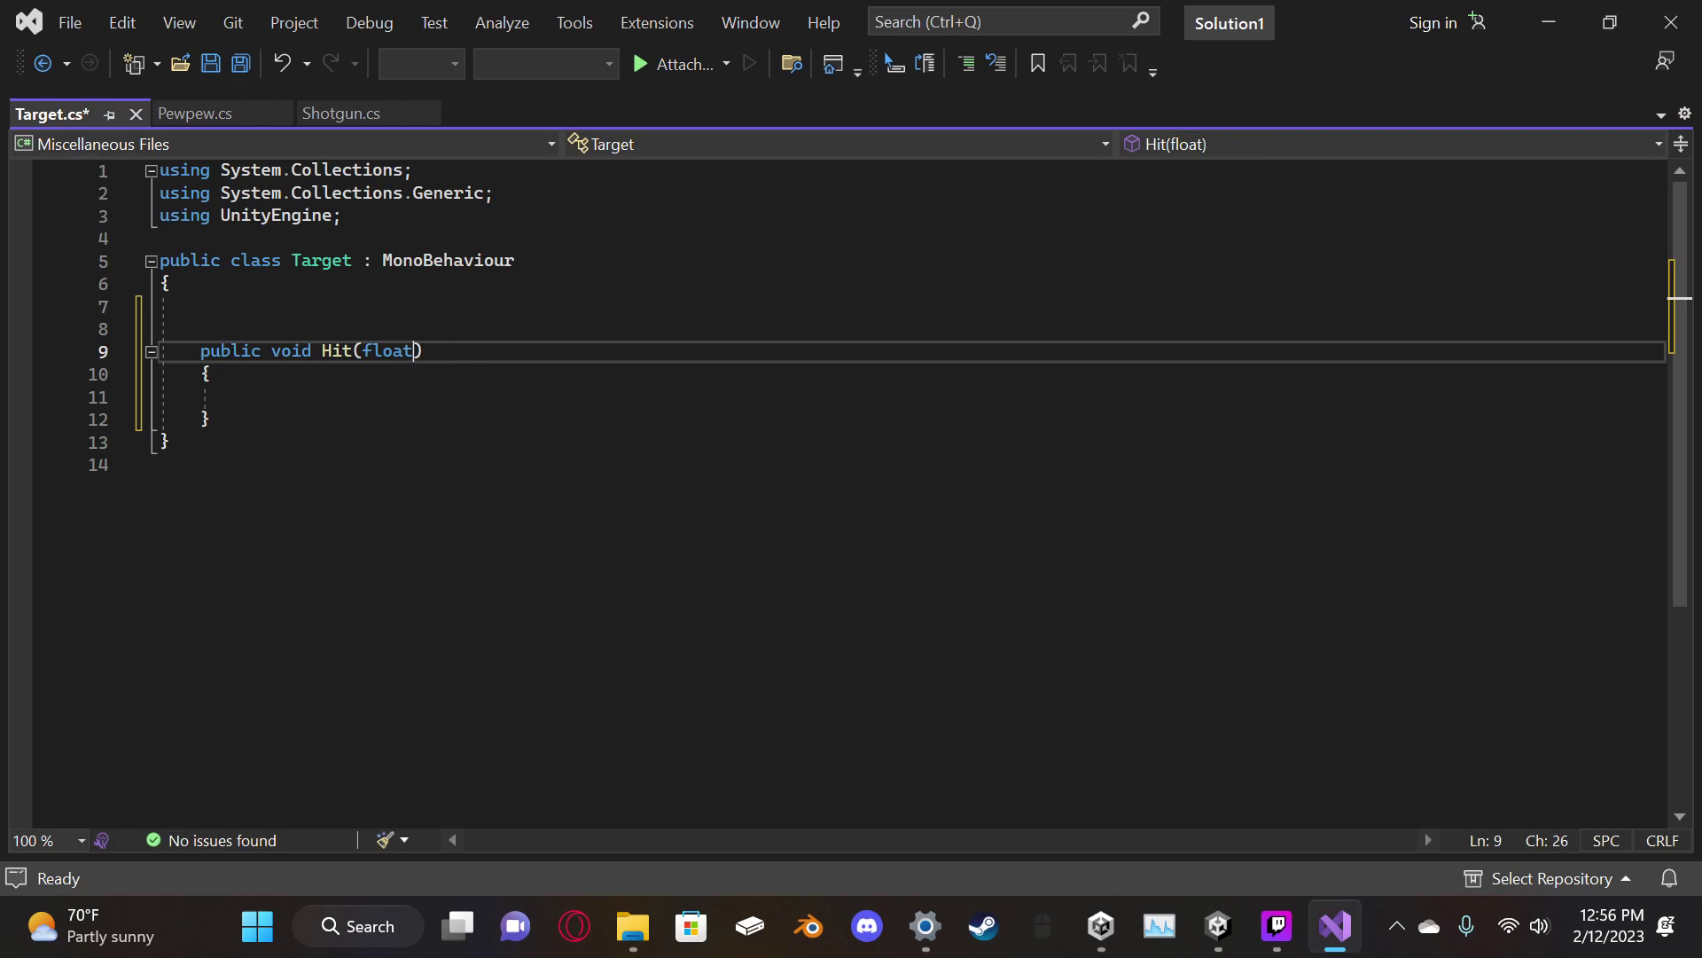
key(BackSpace)
key(BackSpace)
key(BackSpace)
key(BackSpace)
key(BackSpace)
key(Down)
key(Down)
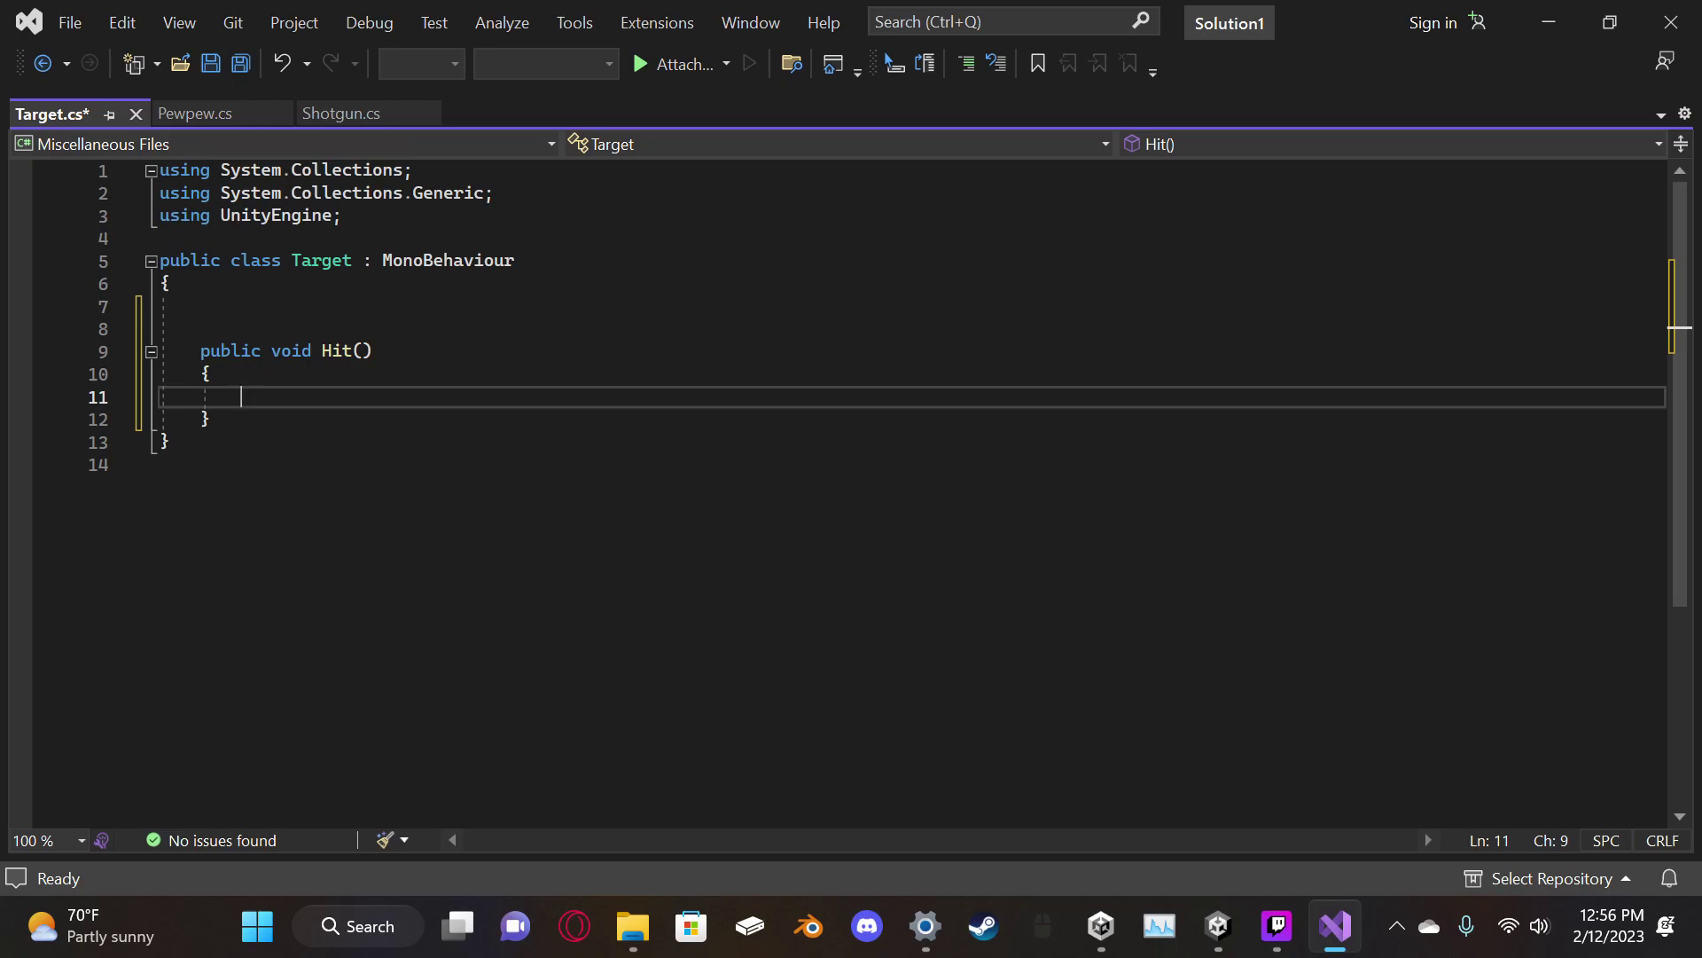
Remove the stray 'amo' text typed on line 7 and inside Hit().
click(202, 306)
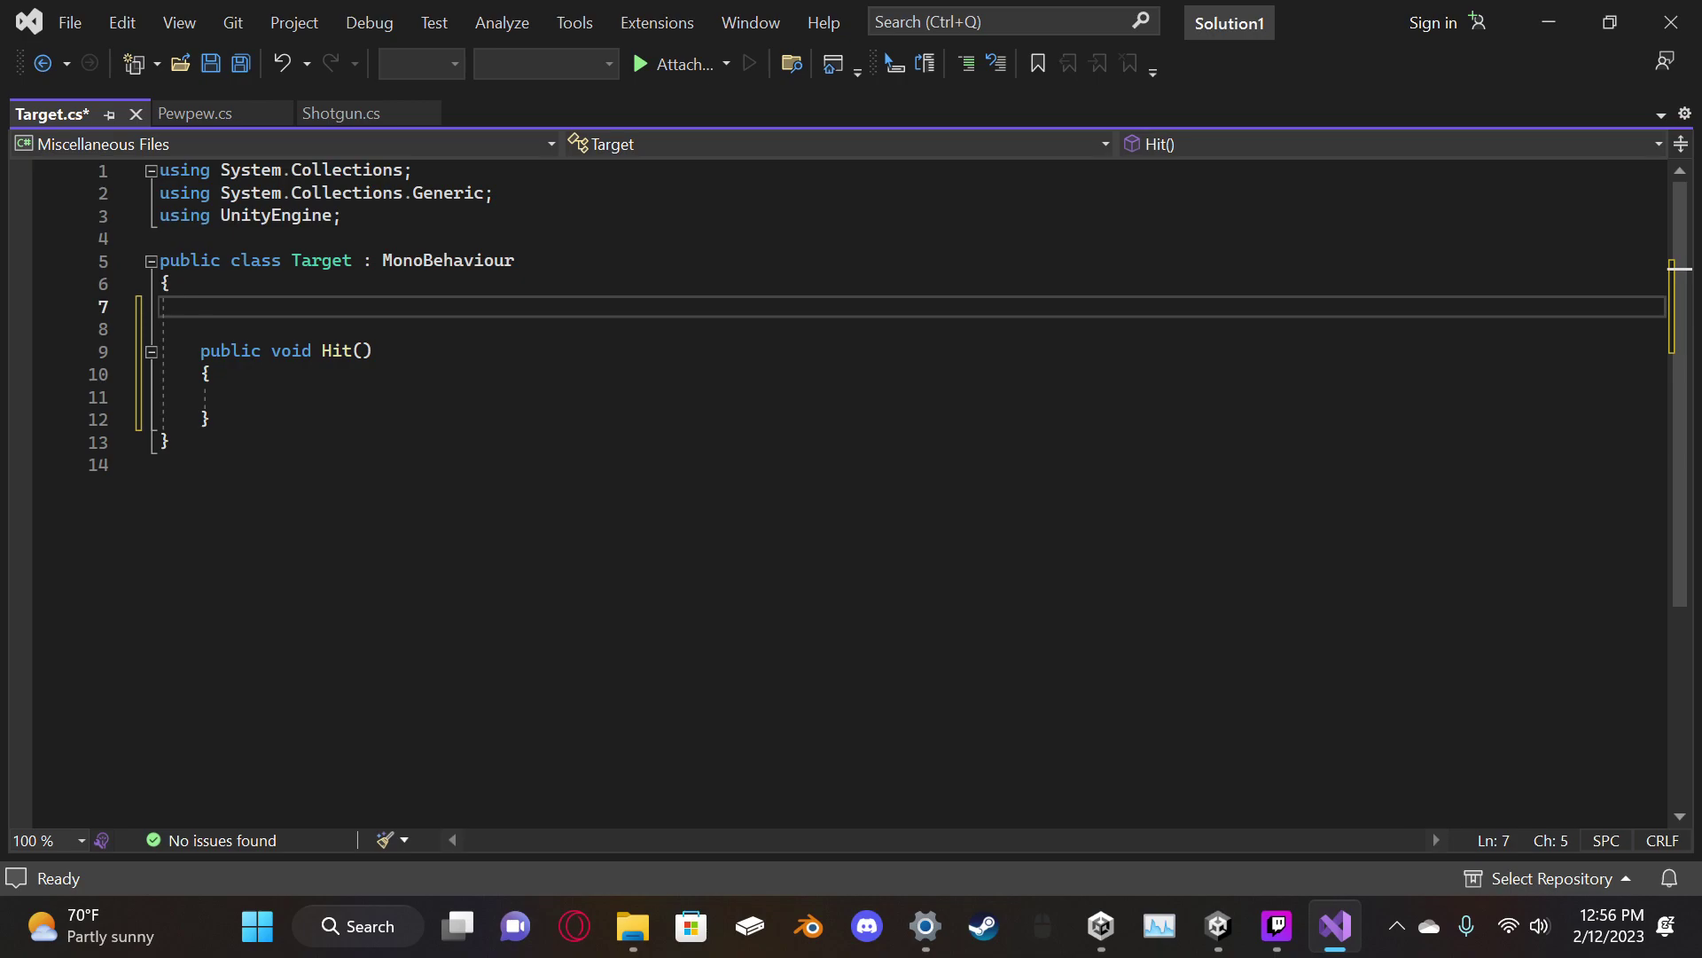
text(amo)
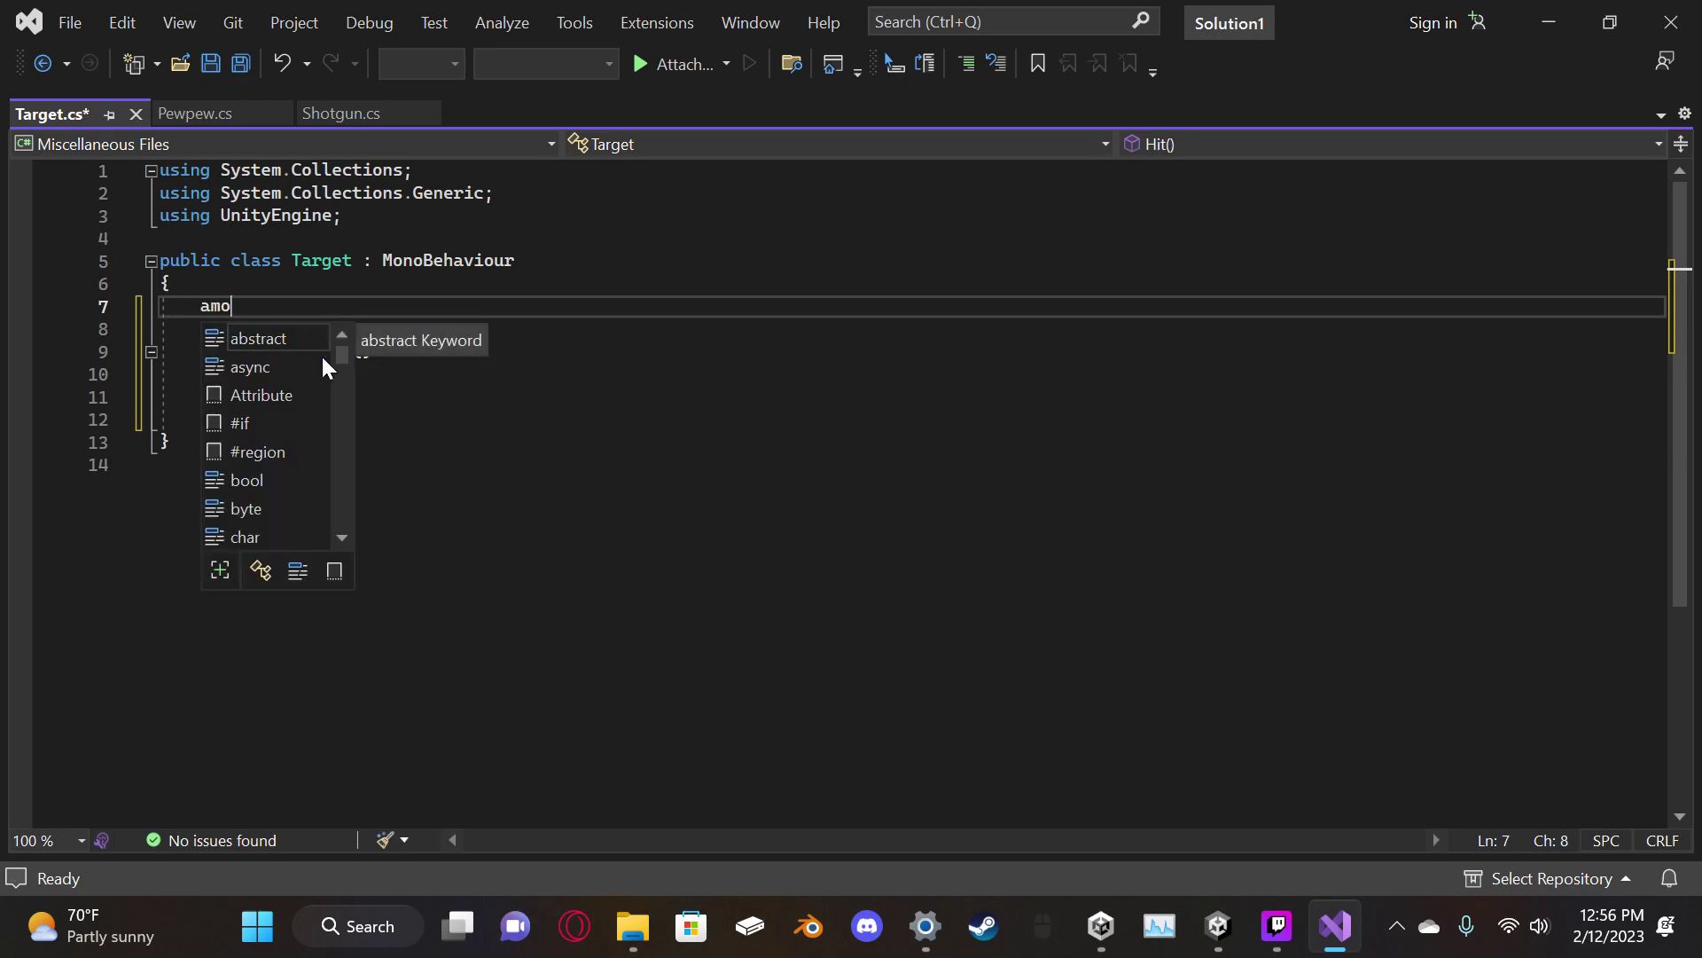
key(Escape)
key(Down)
key(Down)
key(Down)
key(Up)
key(Up)
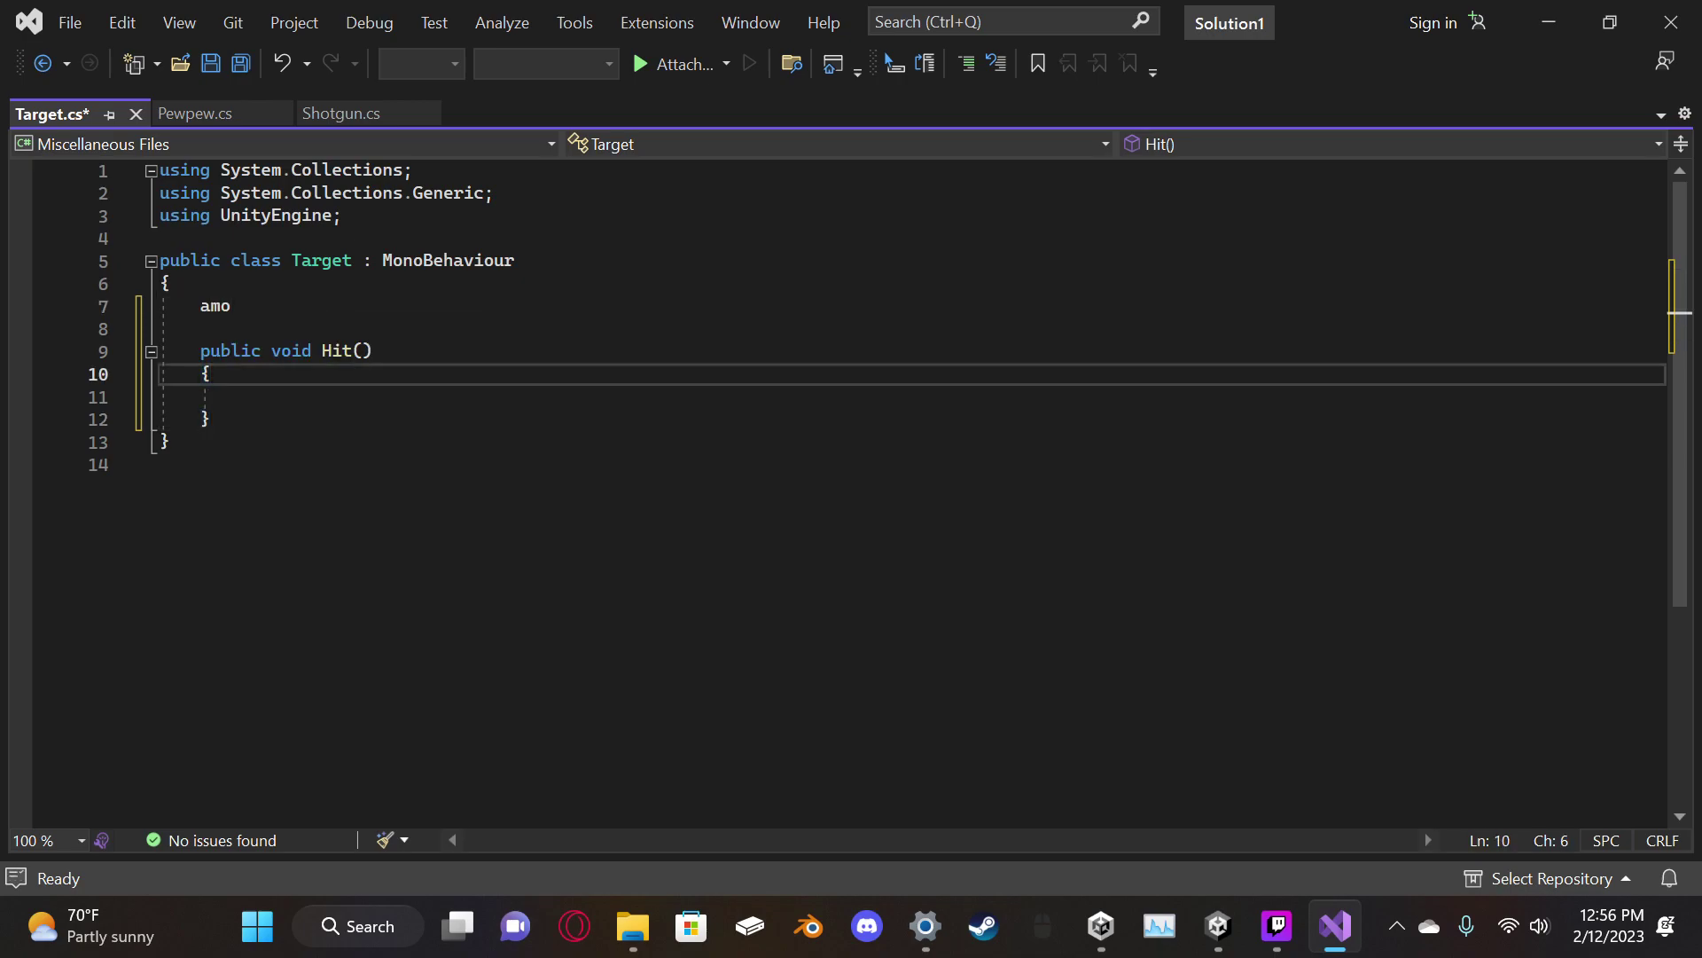
click(241, 397)
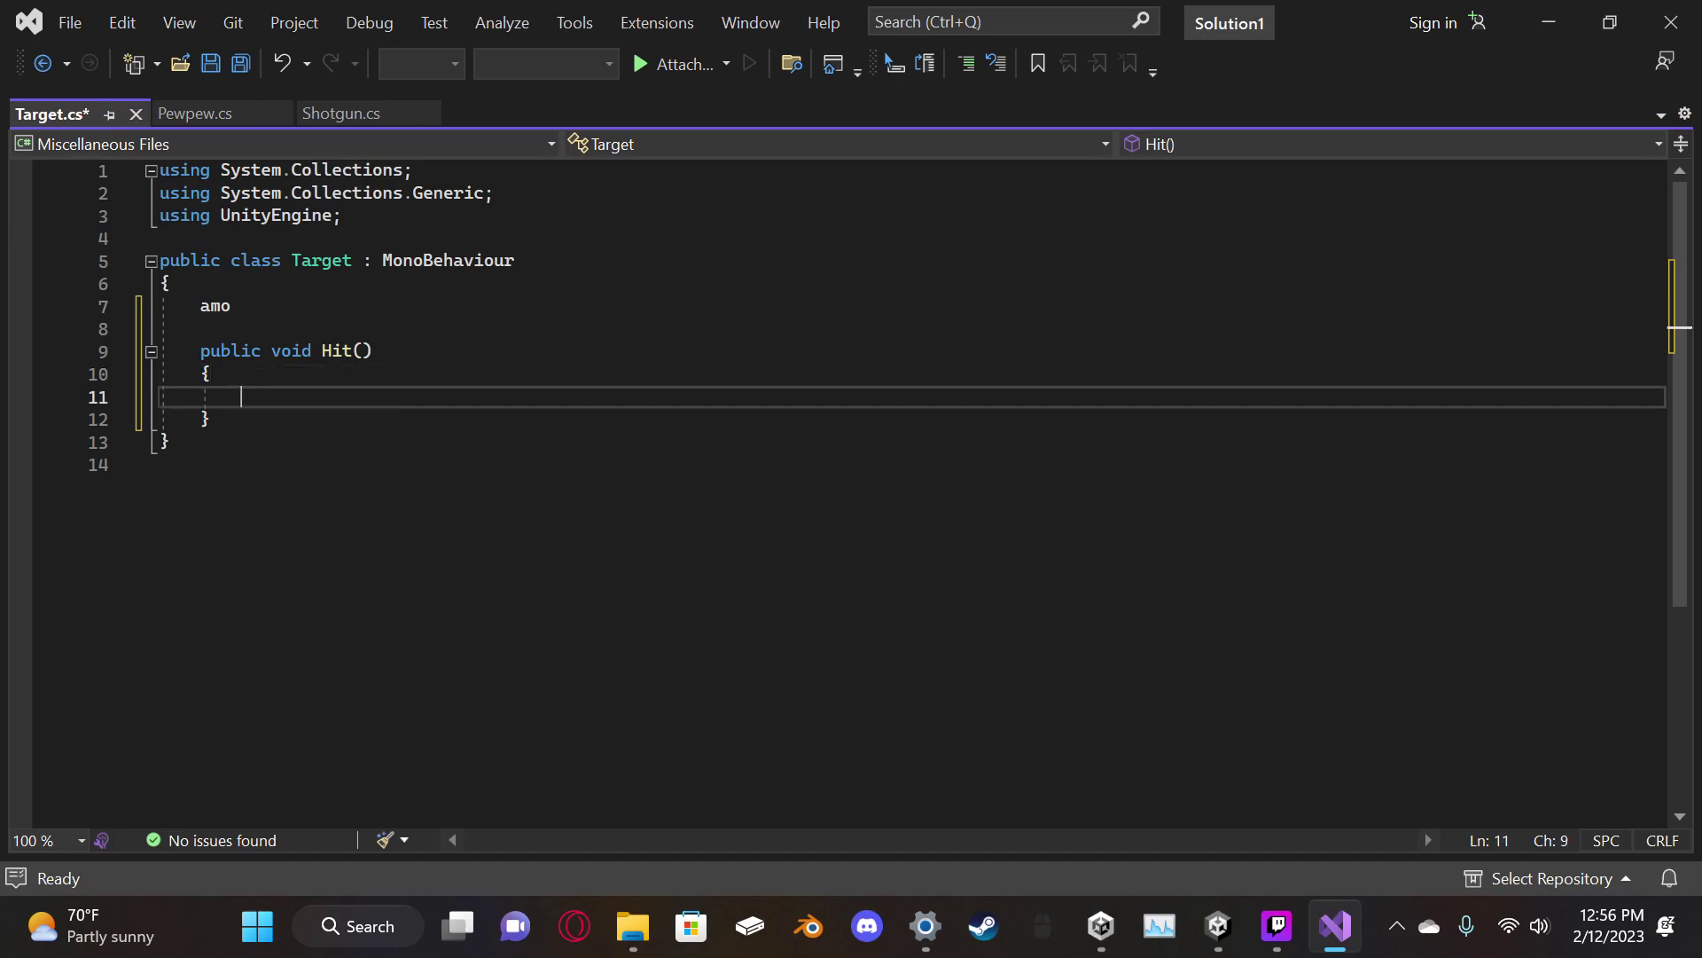
text(amo)
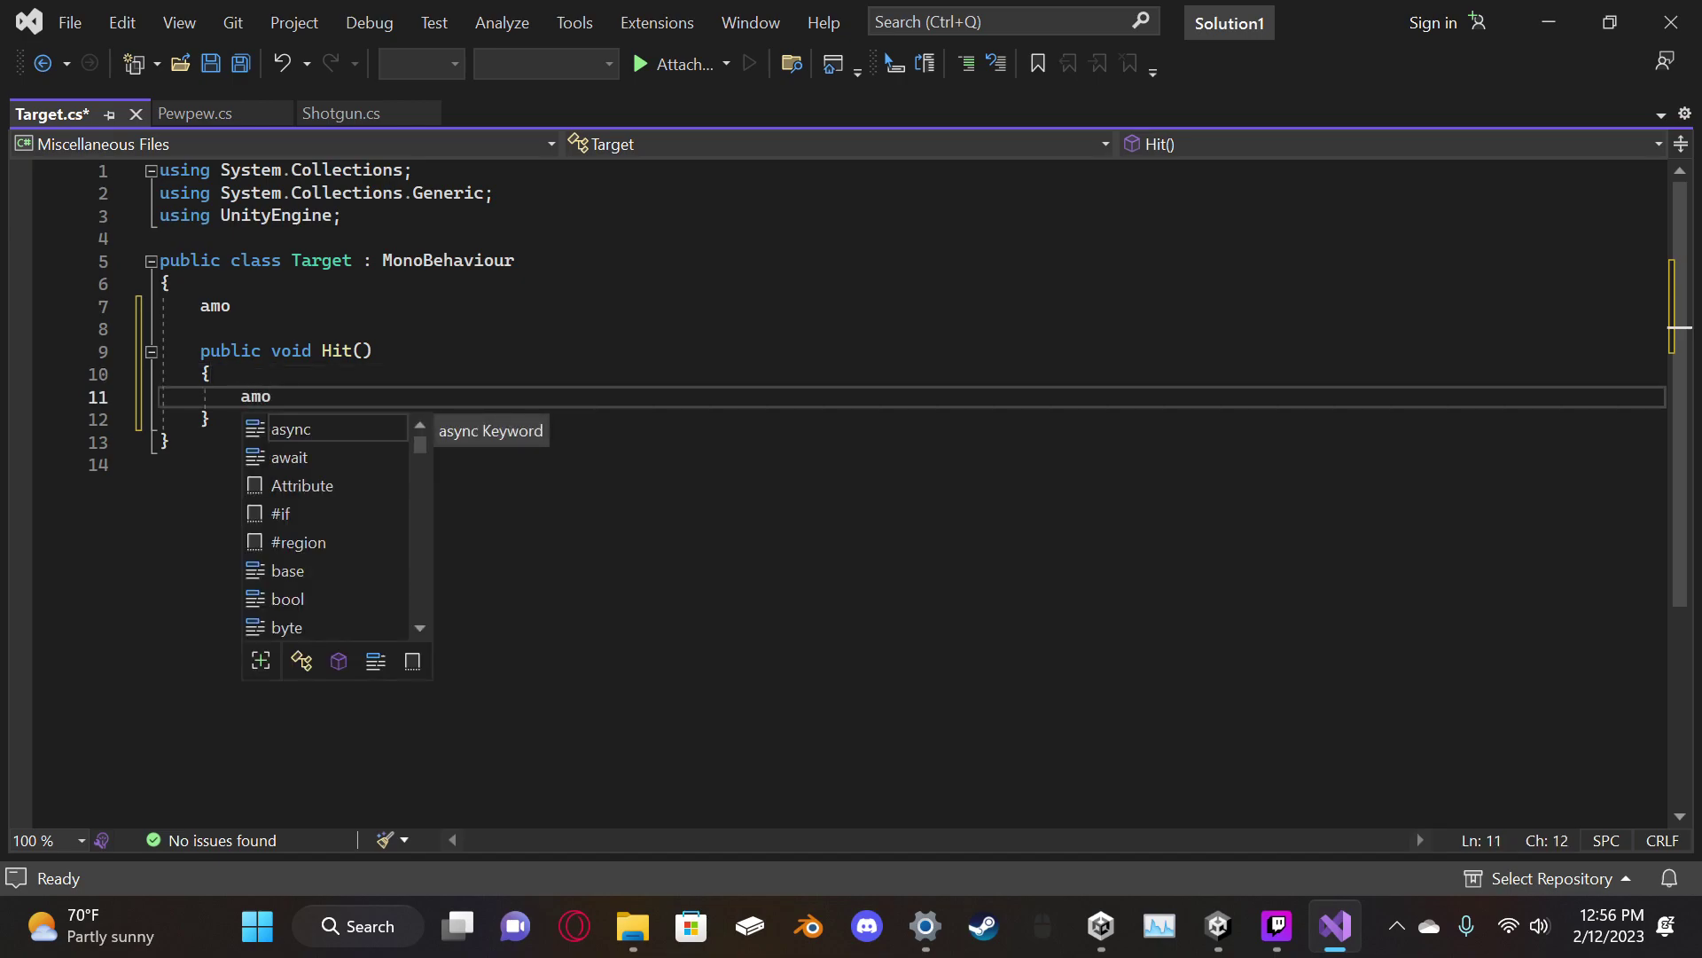
text( + )
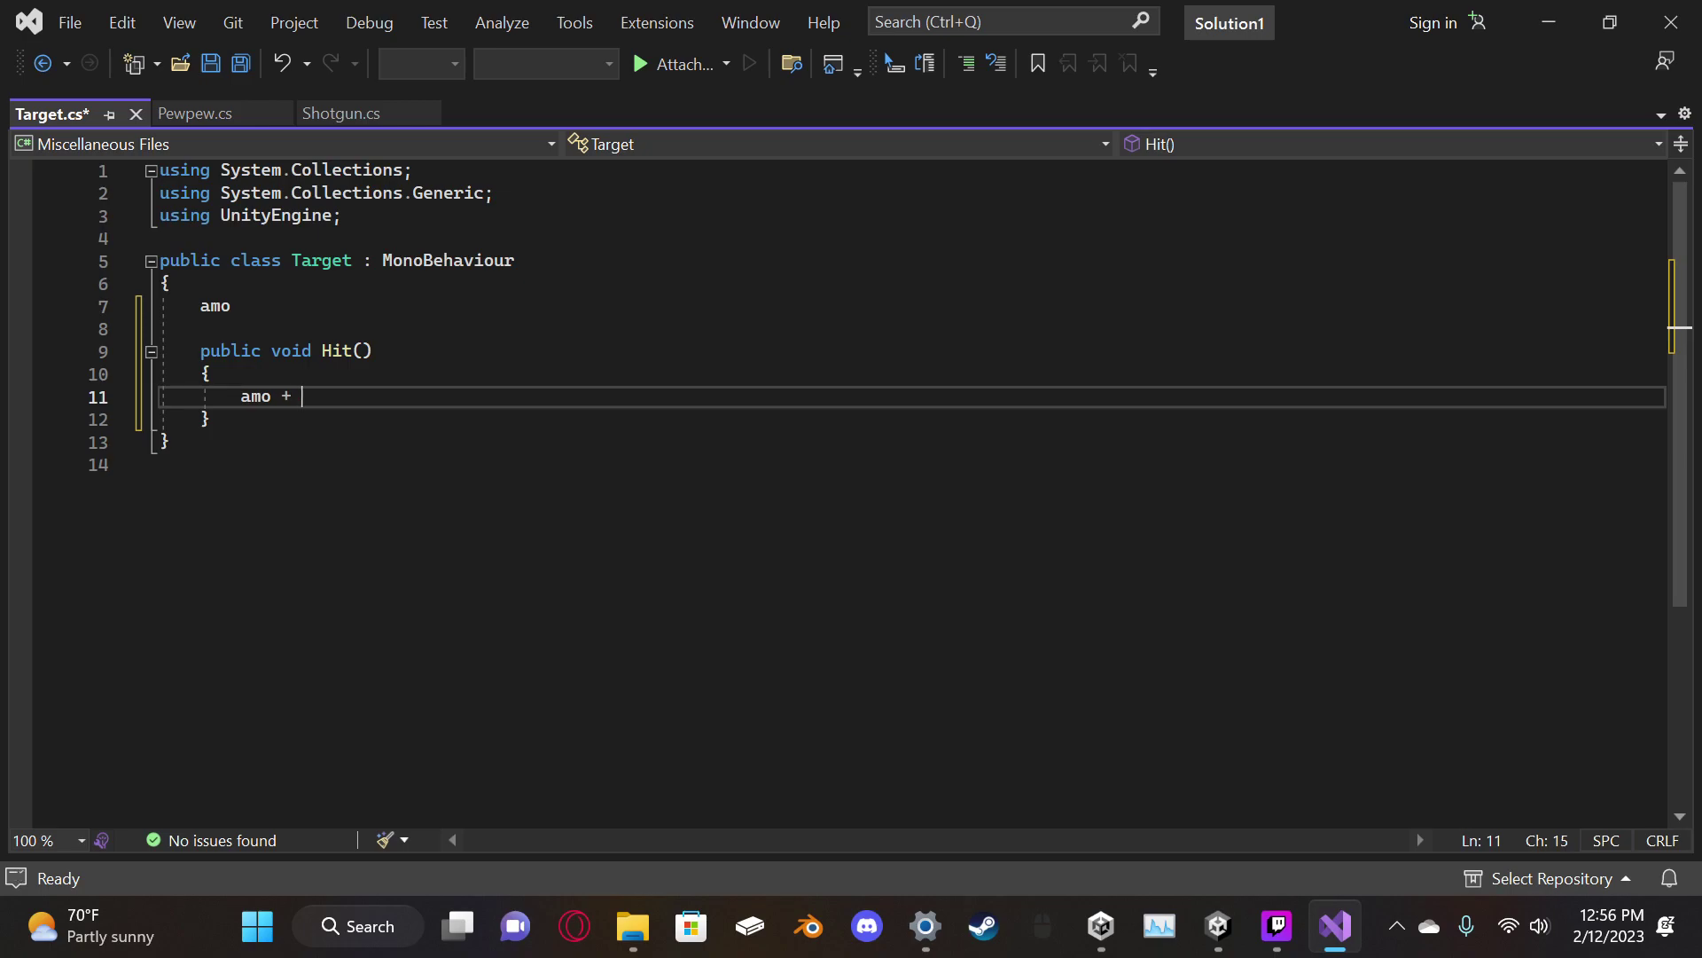
text(hgbihyiubvg)
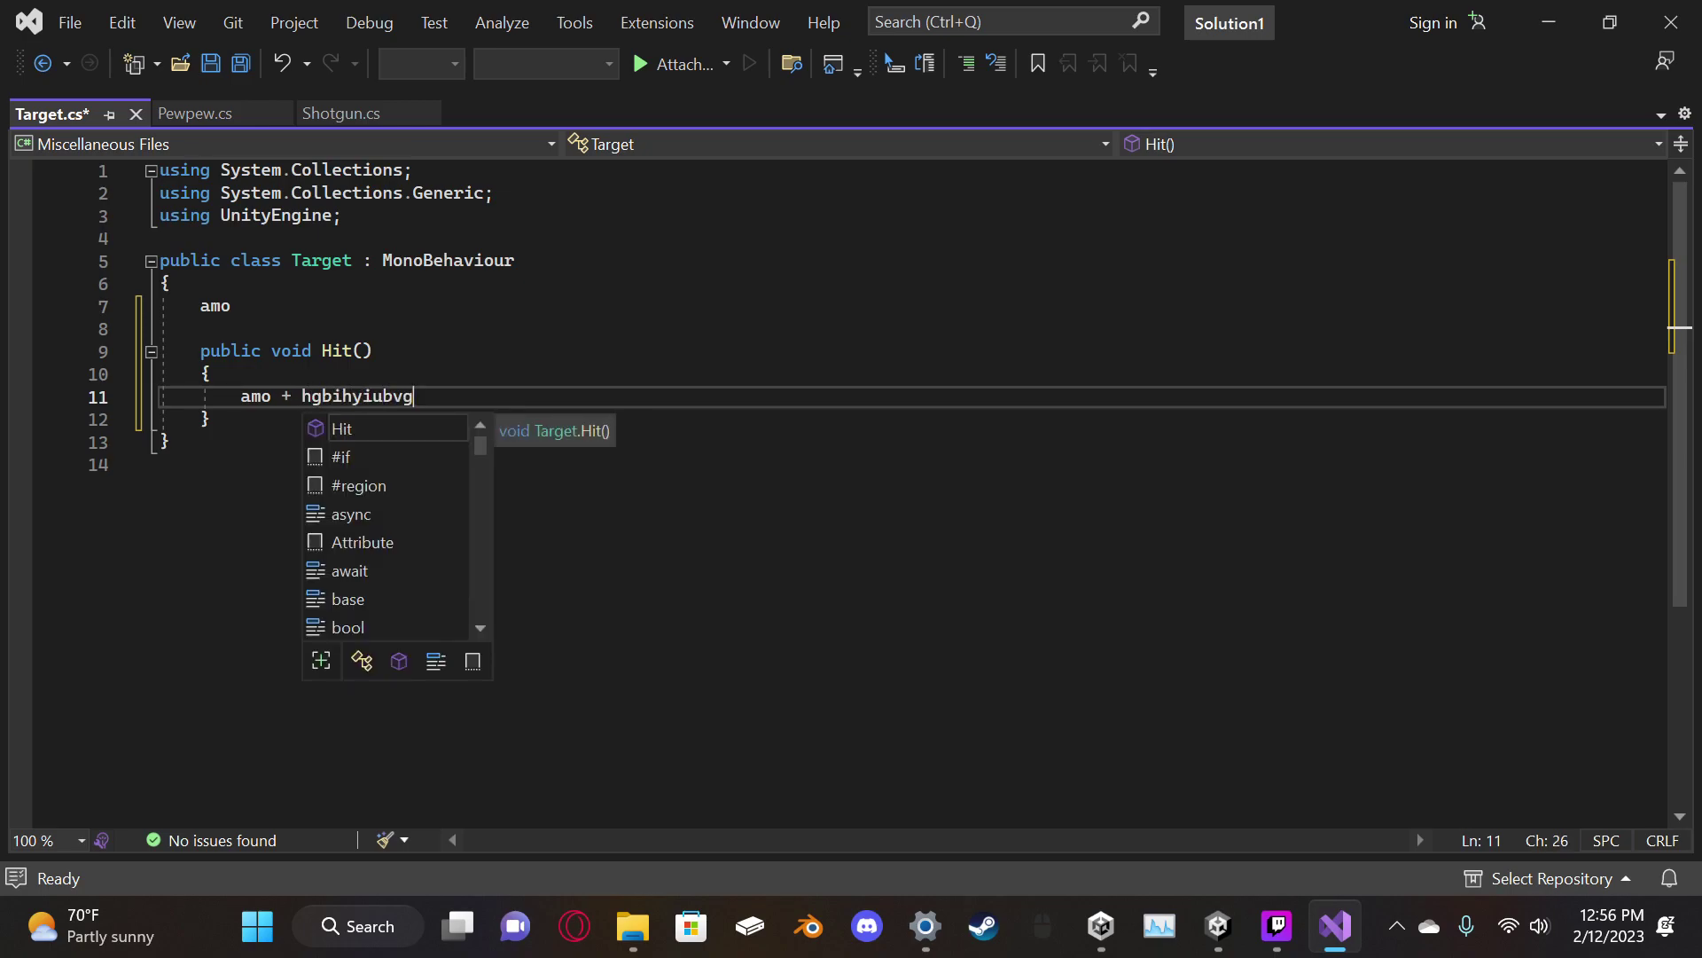
key(BackSpace)
key(BackSpace)
key(BackSpace)
key(BackSpace)
key(BackSpace)
key(BackSpace)
key(BackSpace)
key(BackSpace)
key(BackSpace)
key(BackSpace)
key(BackSpace)
key(BackSpace)
key(BackSpace)
key(BackSpace)
key(BackSpace)
key(BackSpace)
key(BackSpace)
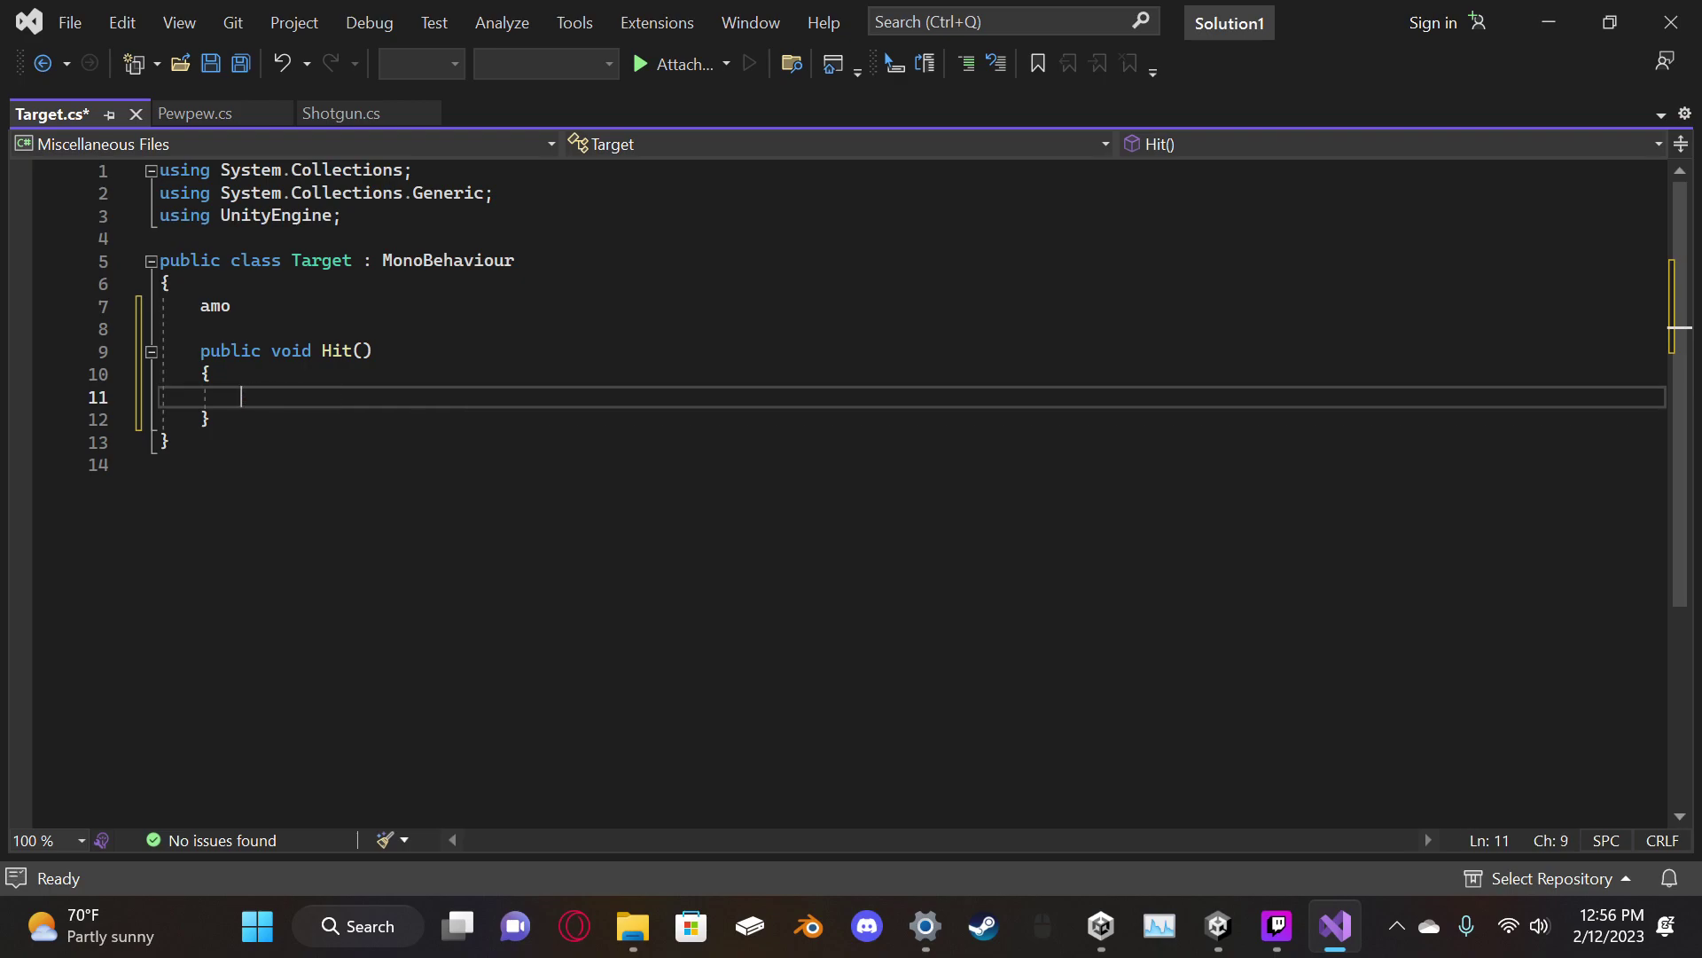
click(233, 306)
key(BackSpace)
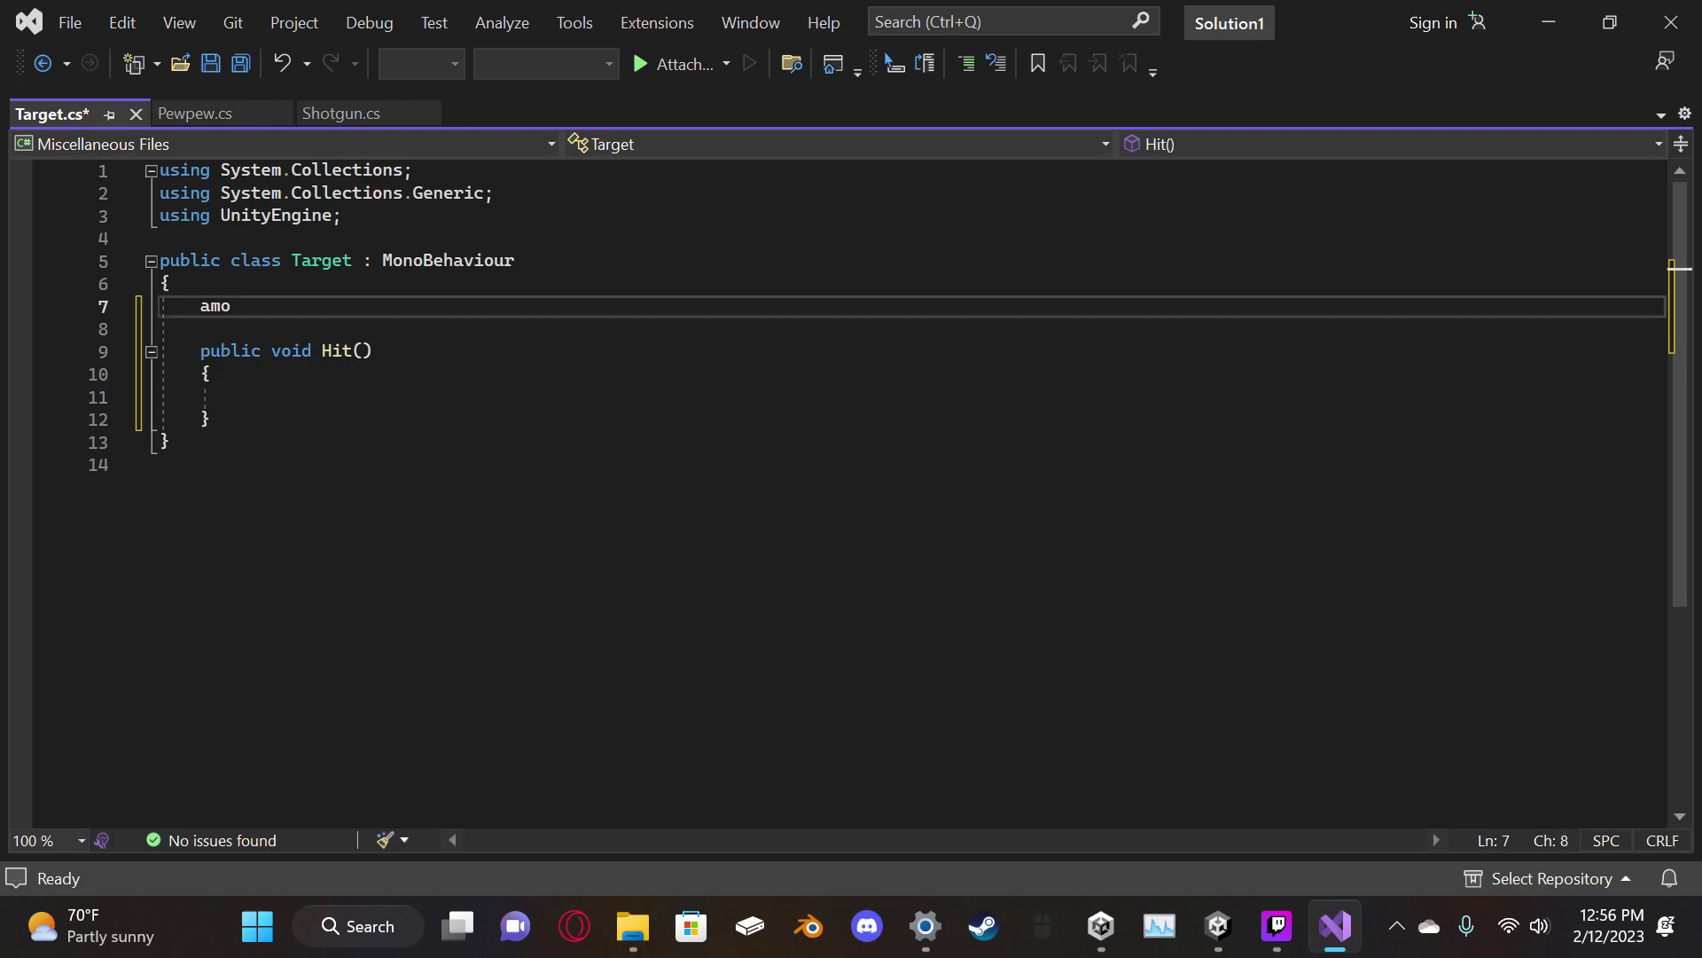
key(BackSpace)
key(BackSpace)
Declare 'public float positionx;' on line 7 above Hit().
text(pu)
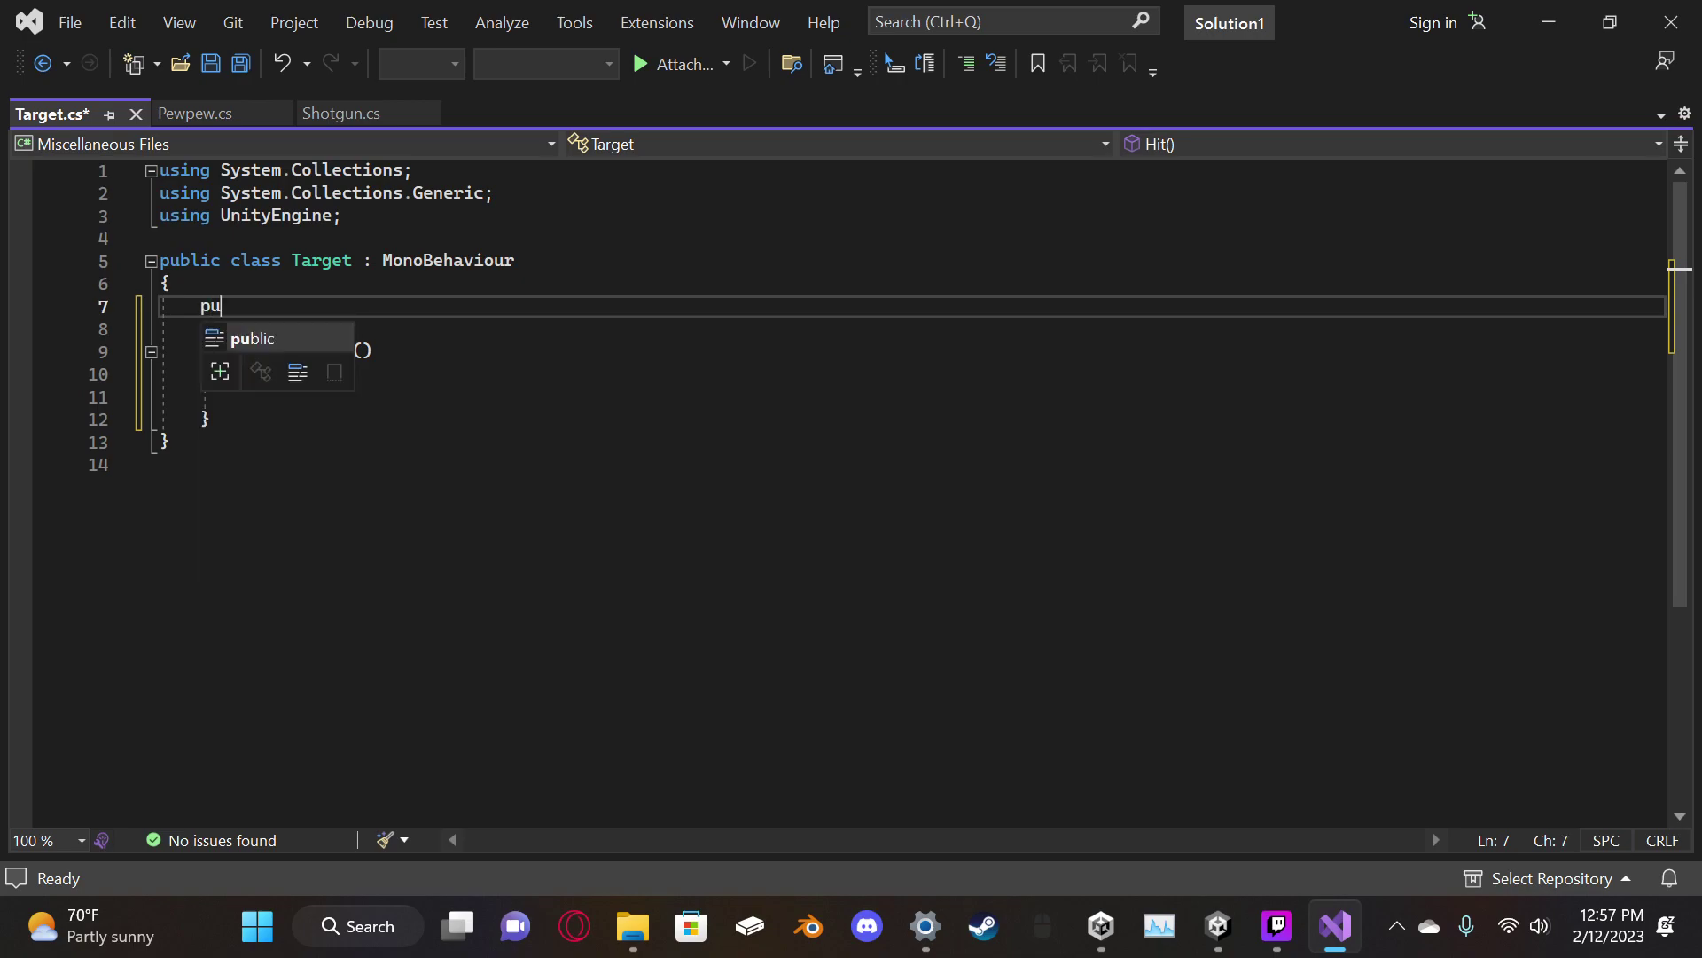
text(blic )
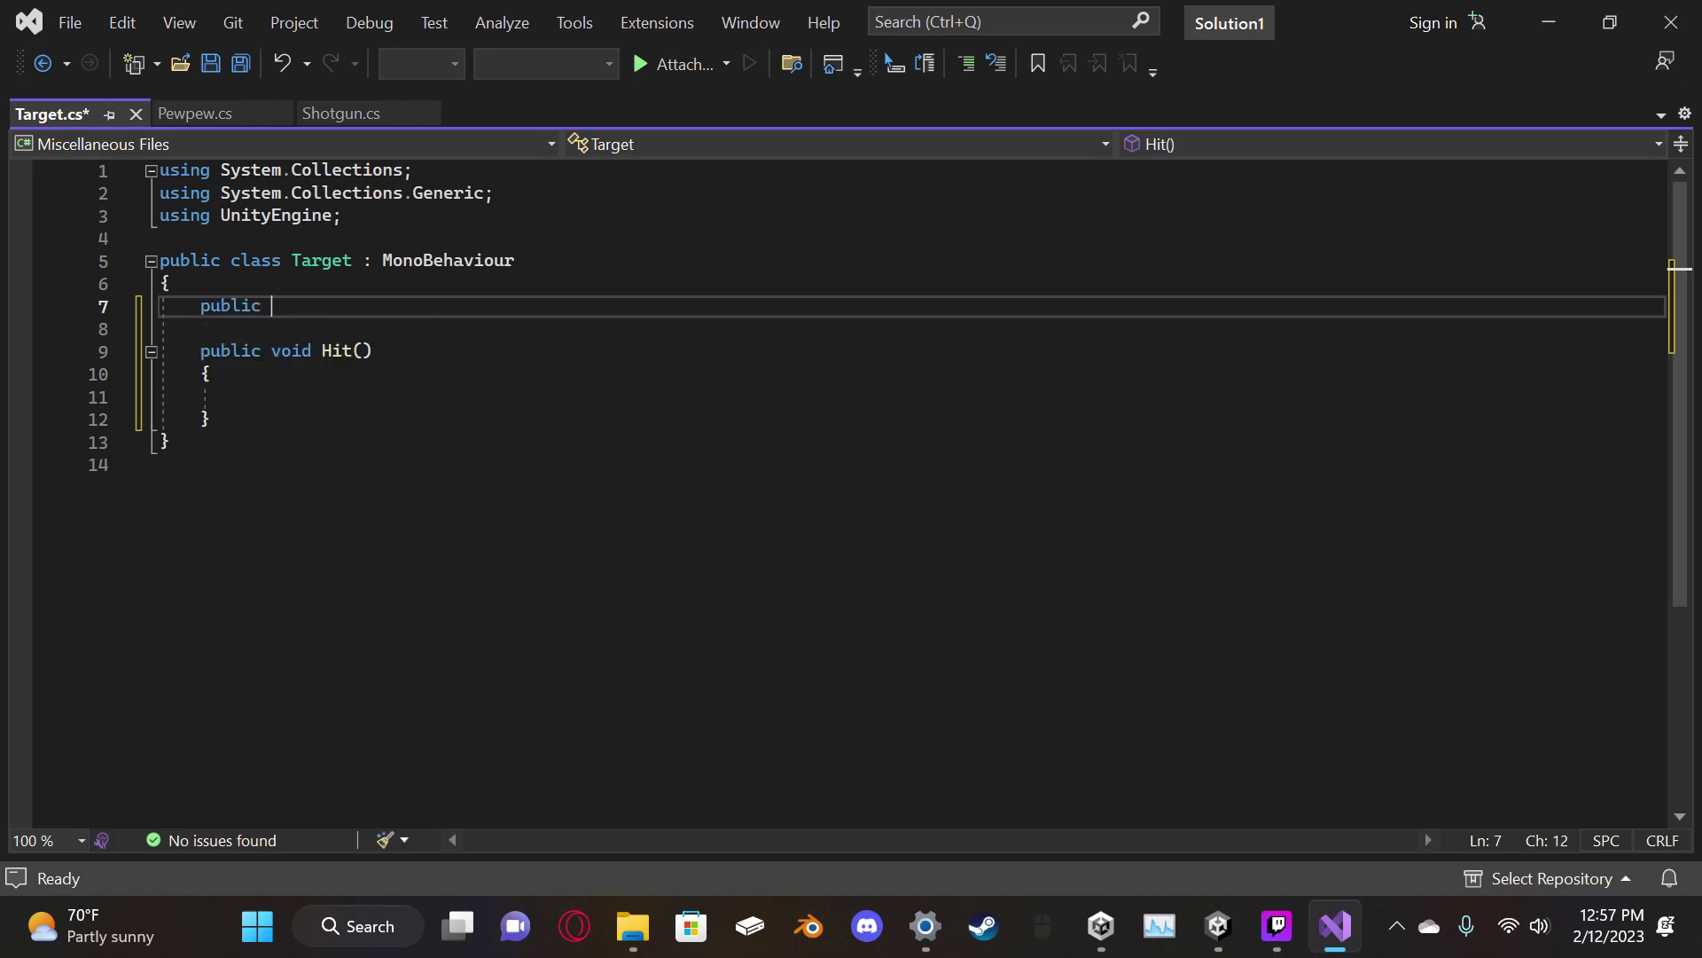
text(float )
text(pos)
text(ition)
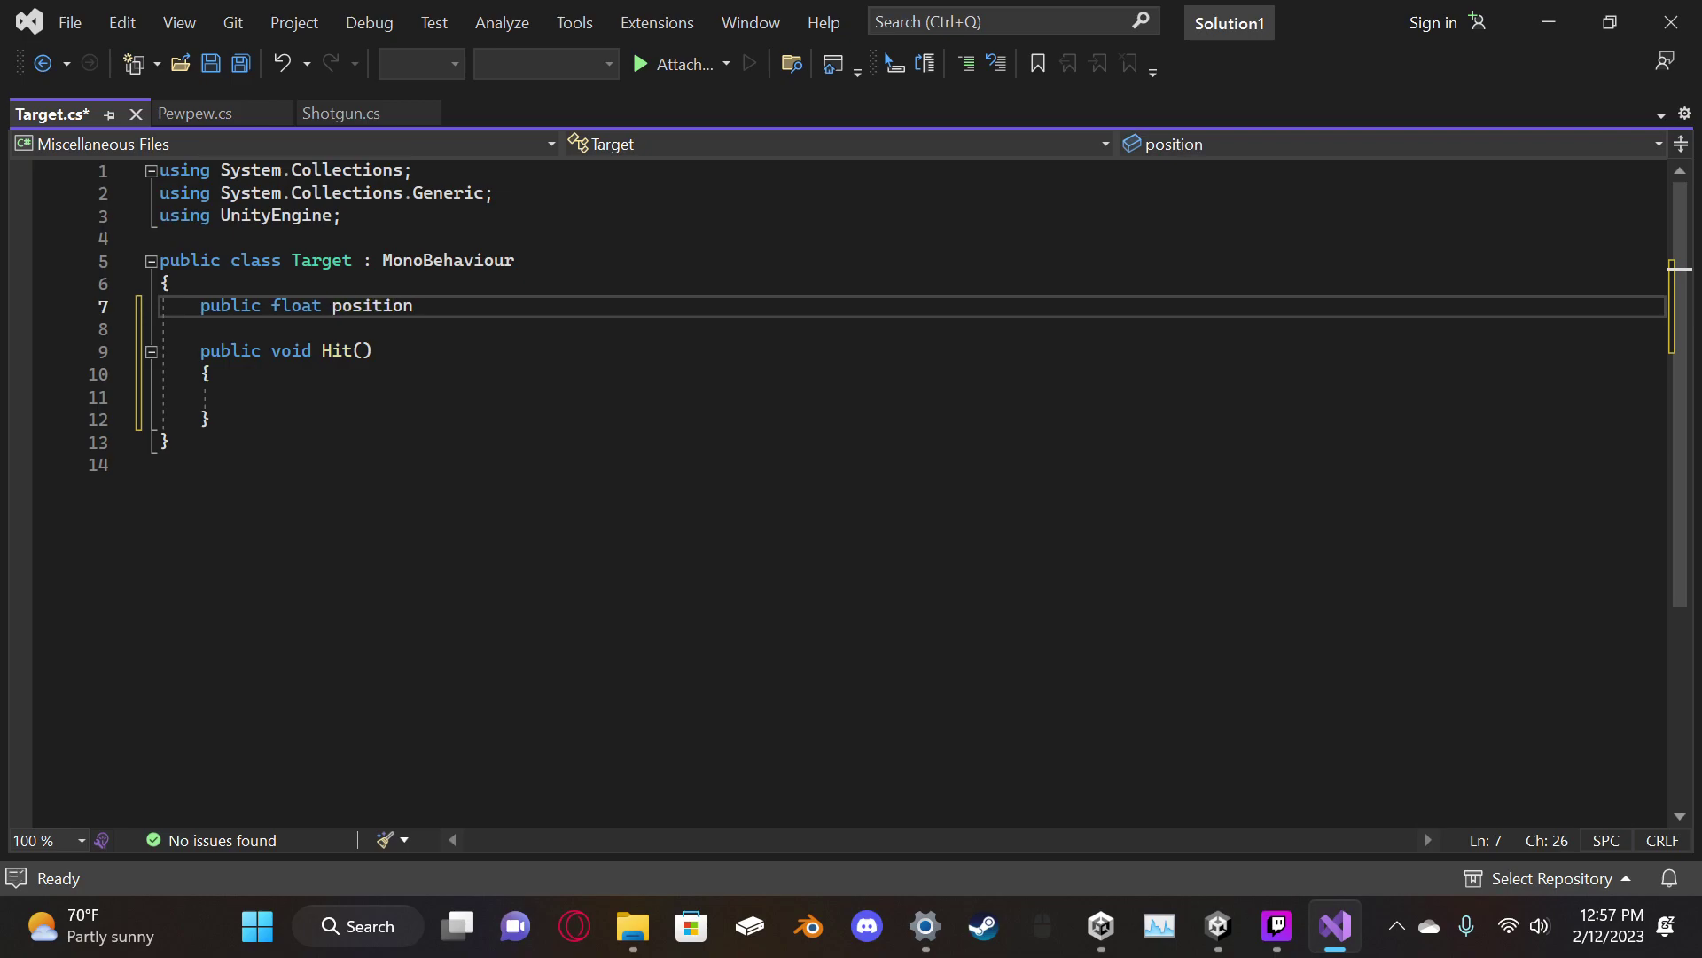
text(x)
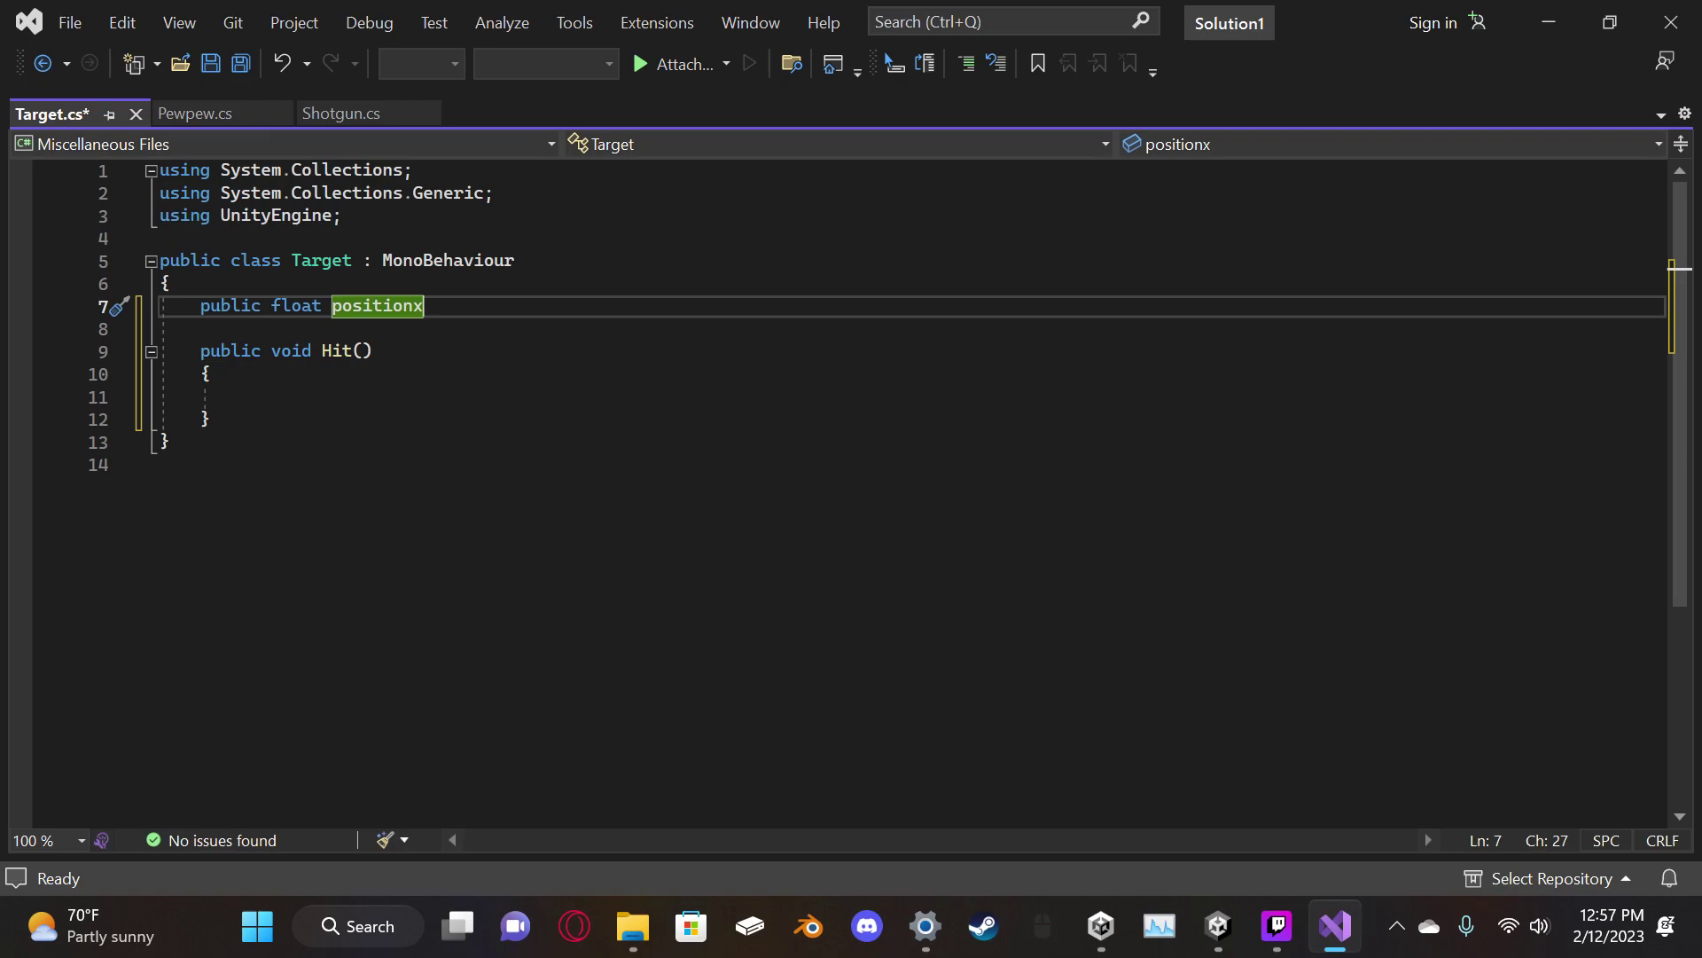
text(;)
key(Return)
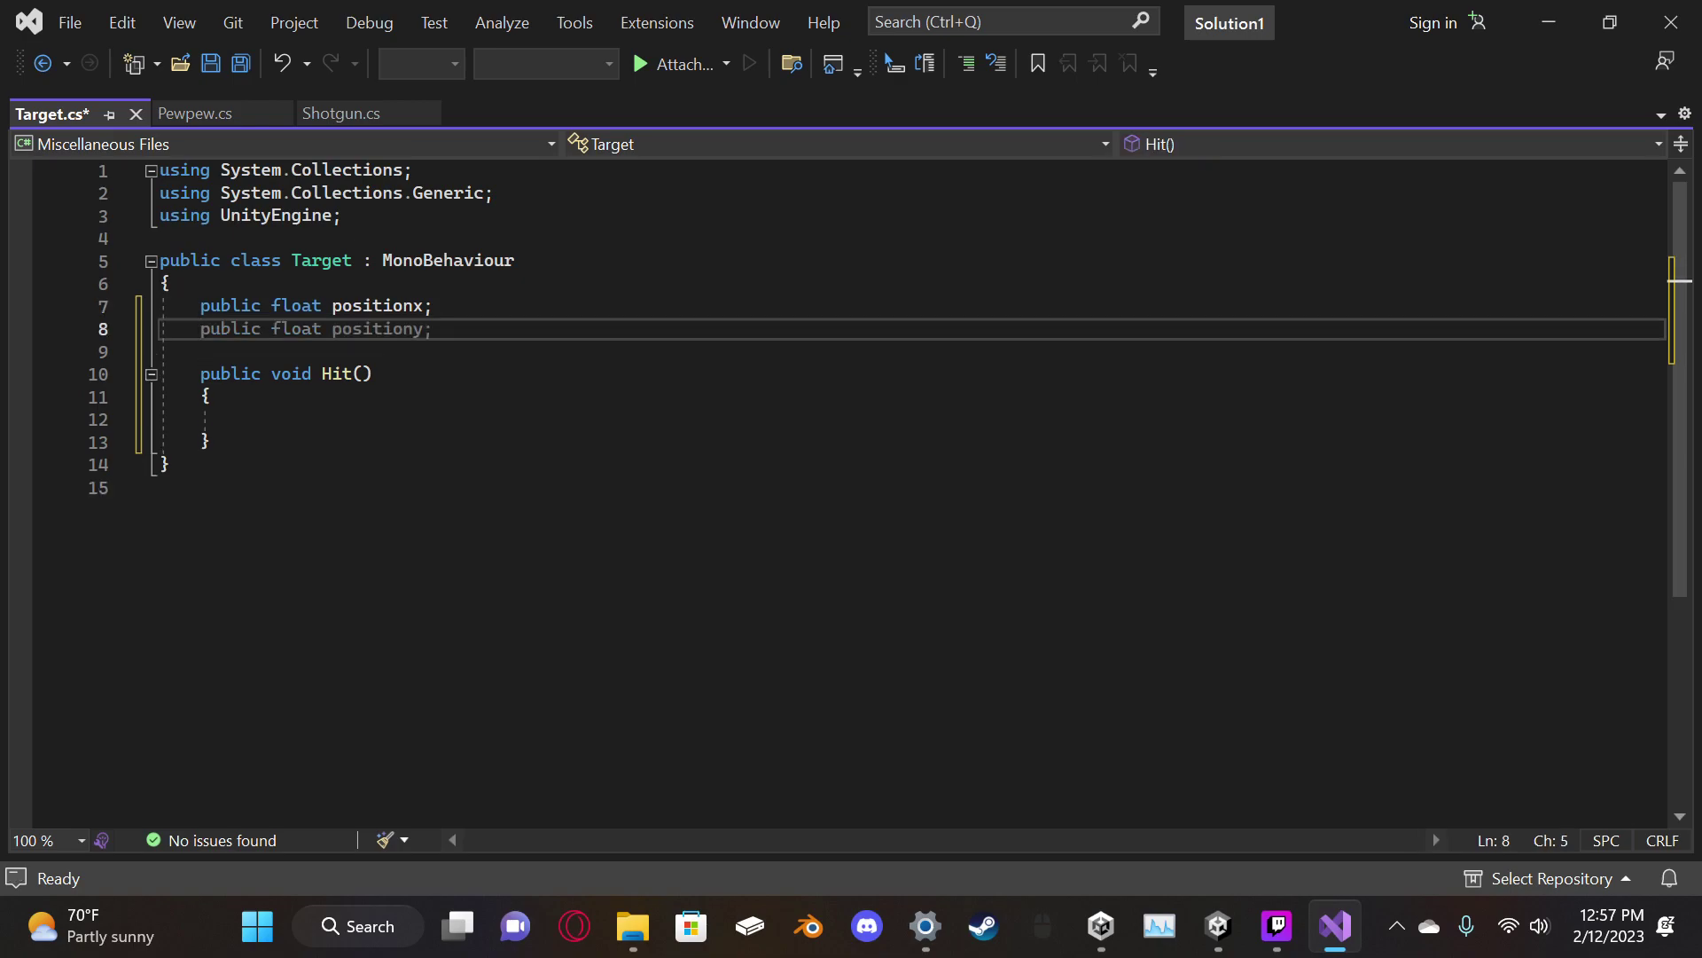
click(240, 419)
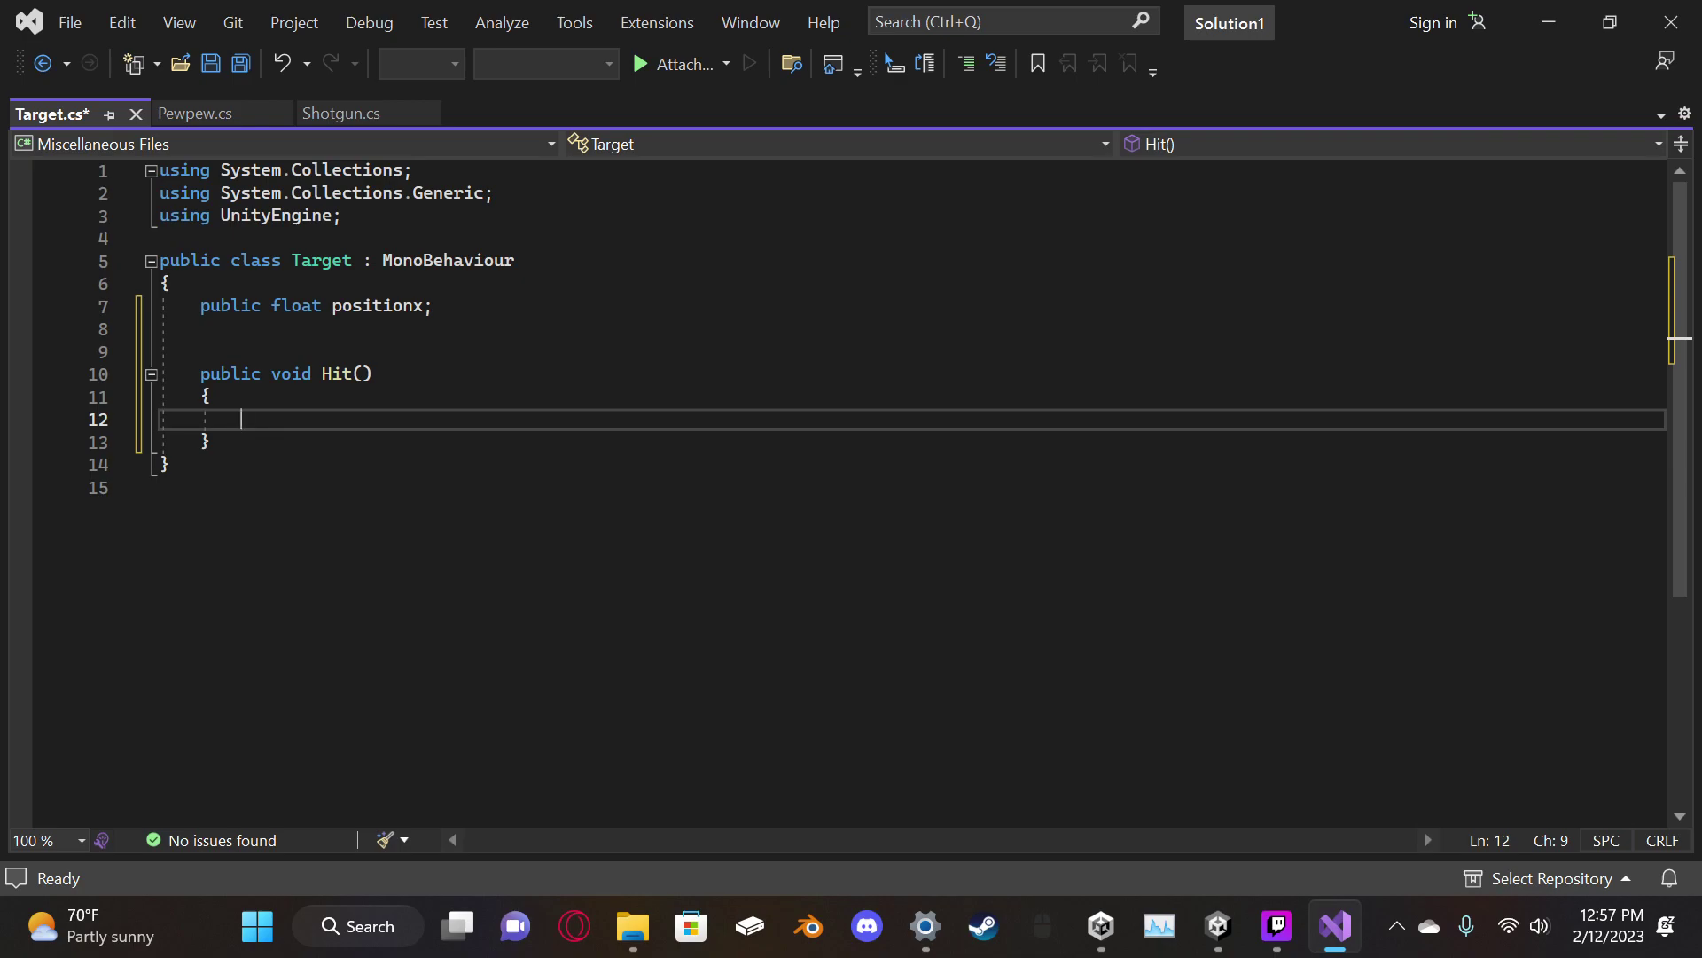
Make Hit() set transform.position = new Vector3(Random.Range(-5, 5)).
text(tr)
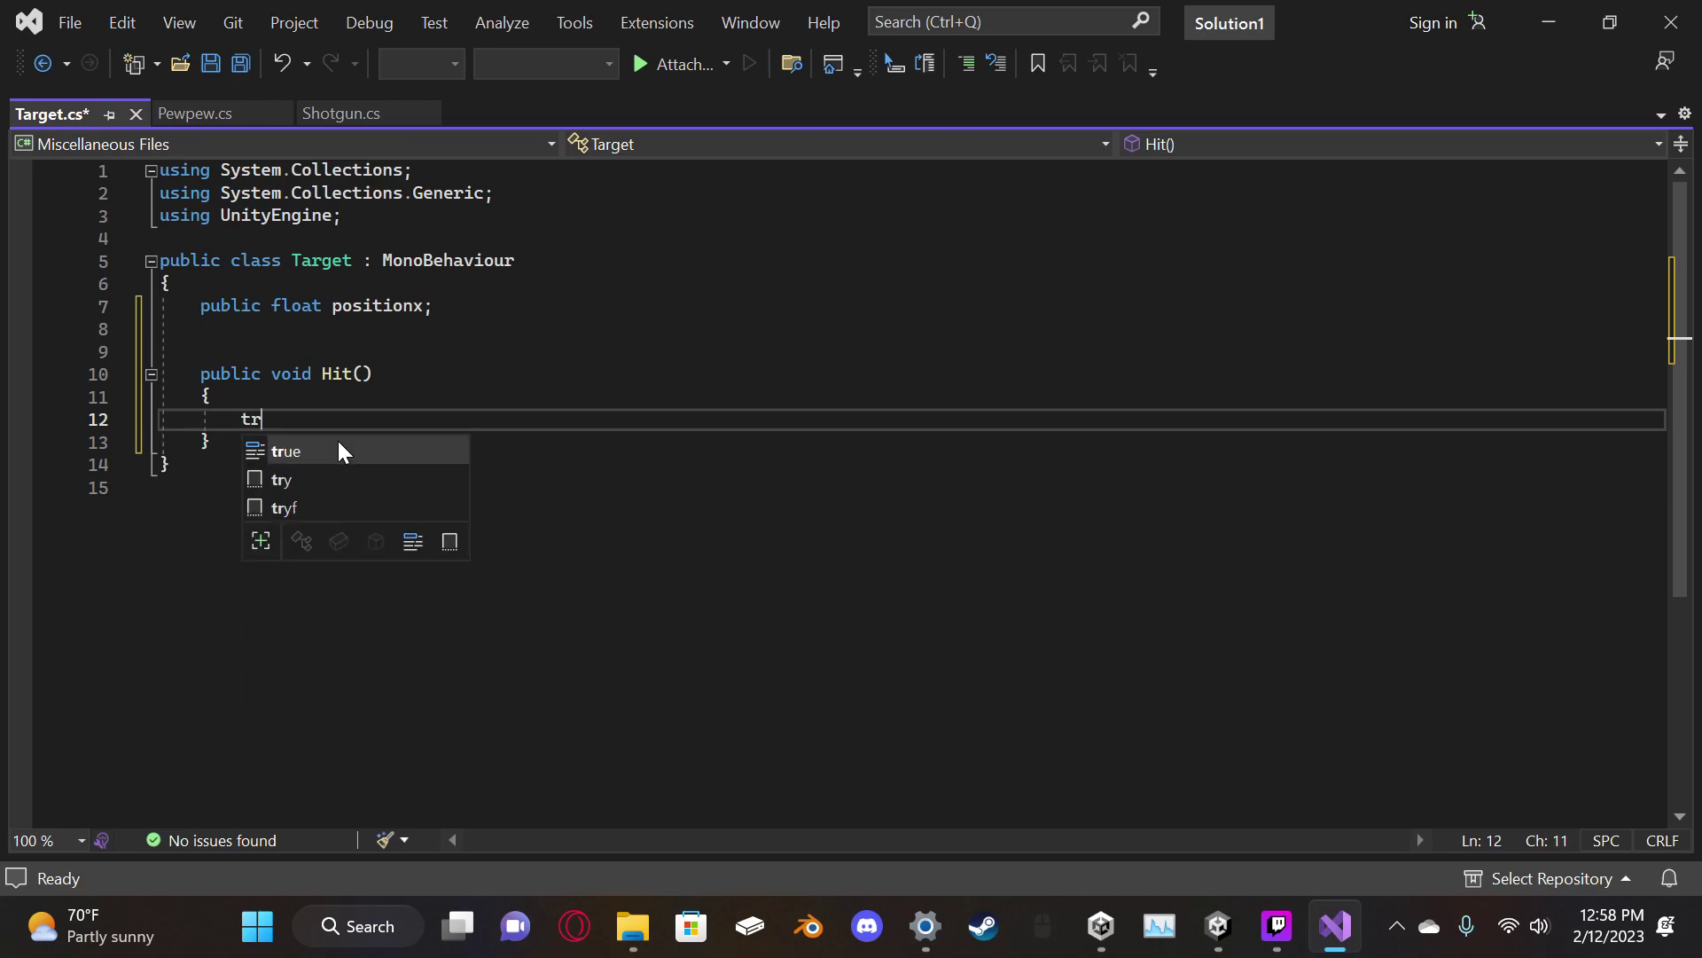
text(ansform)
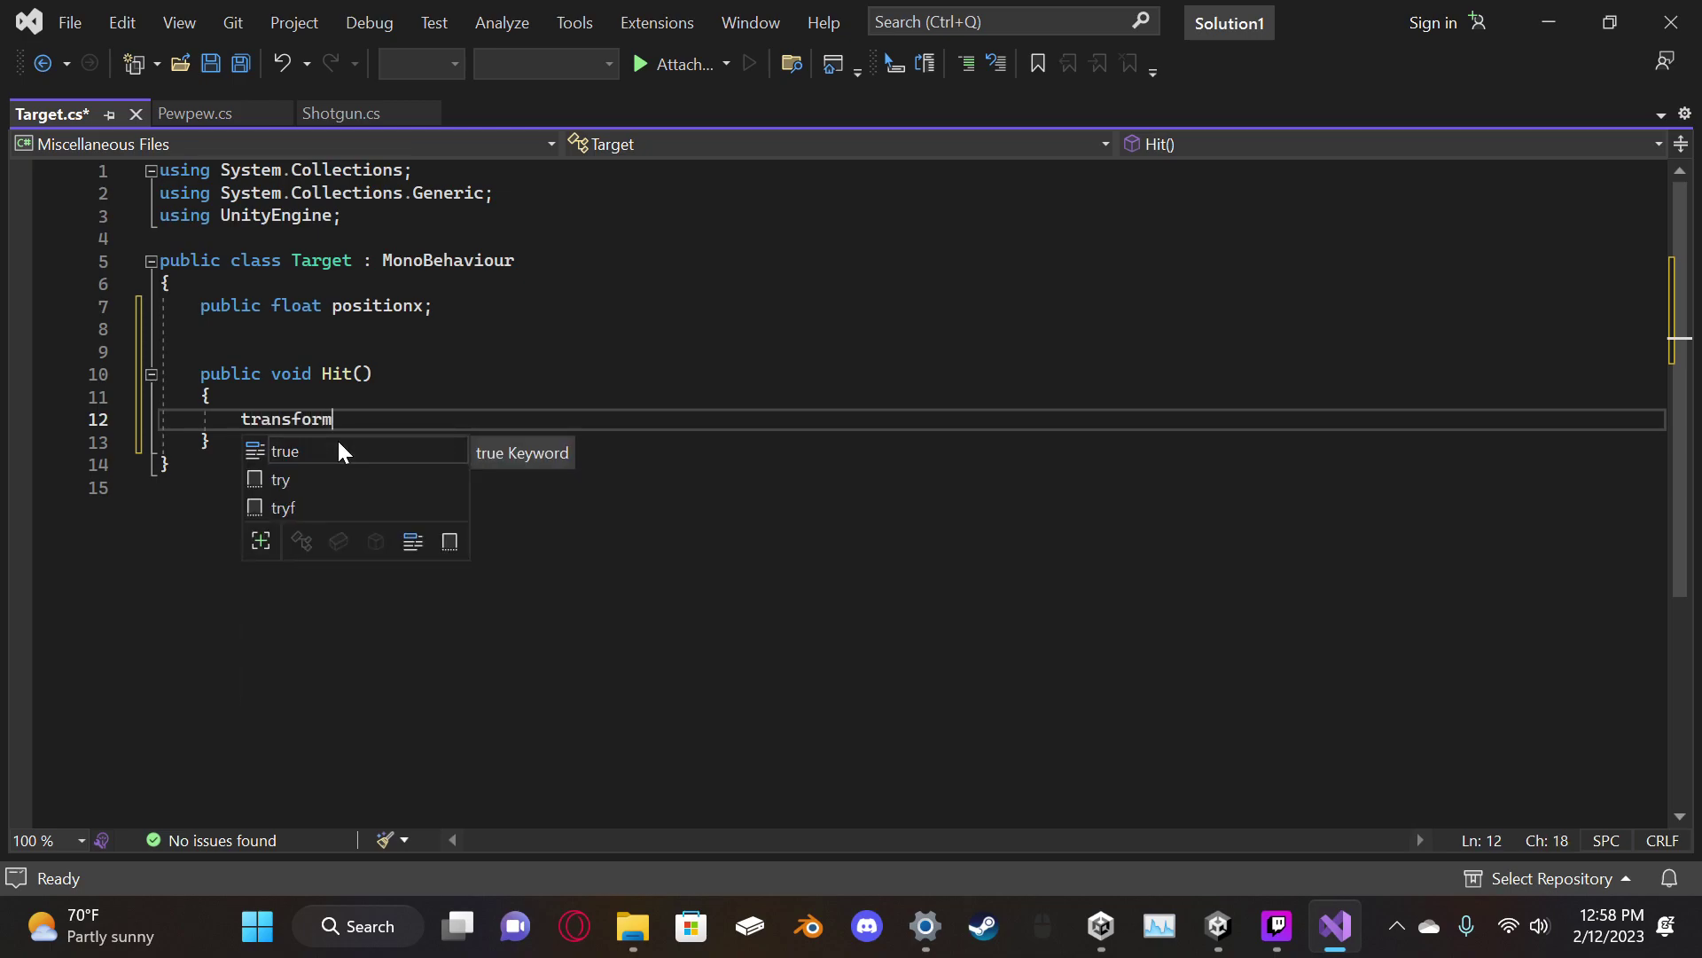
text(.posi)
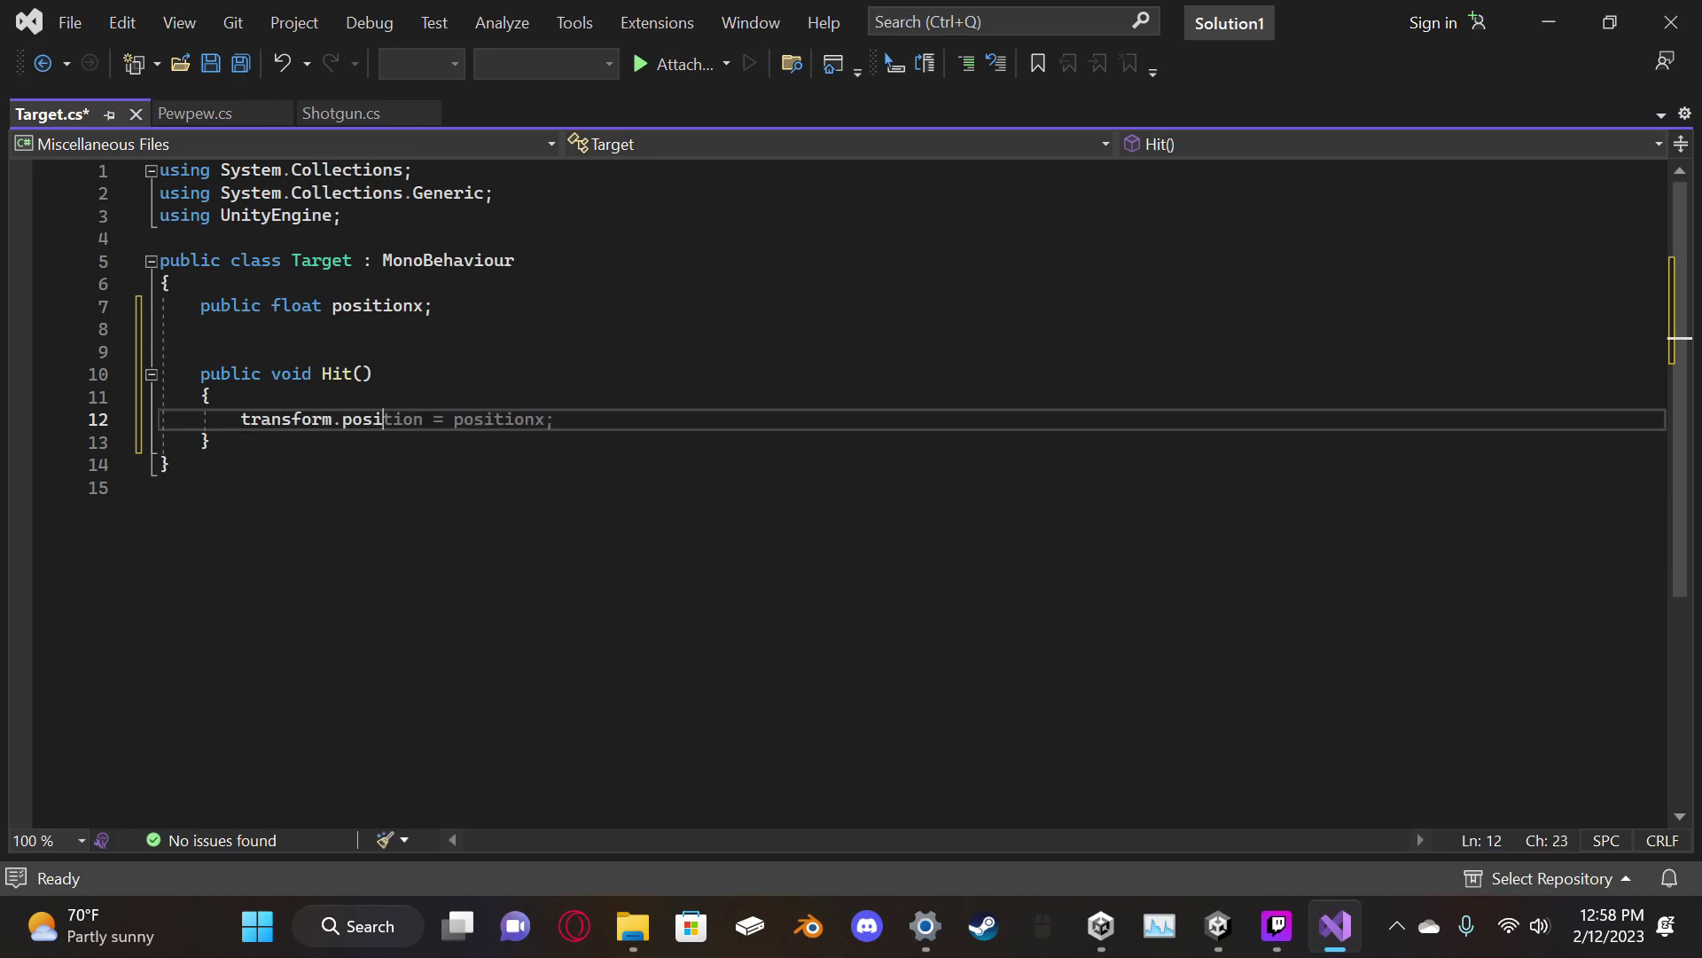
text(tion)
text( = )
text(ne)
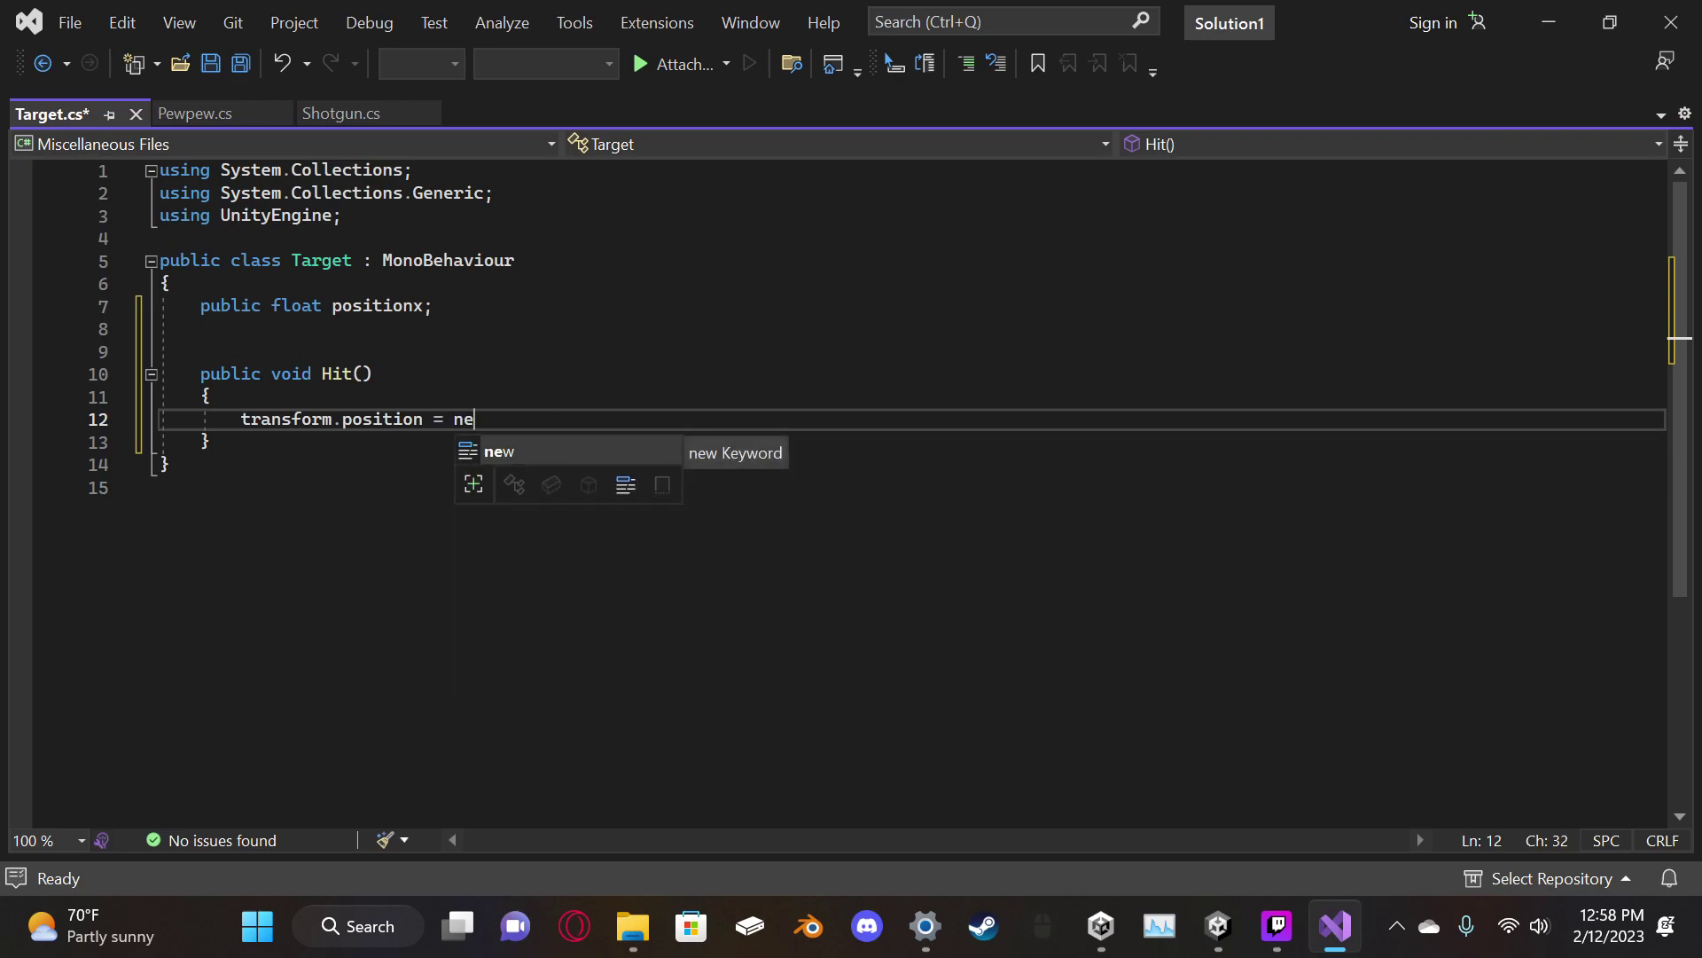
text(w Ve)
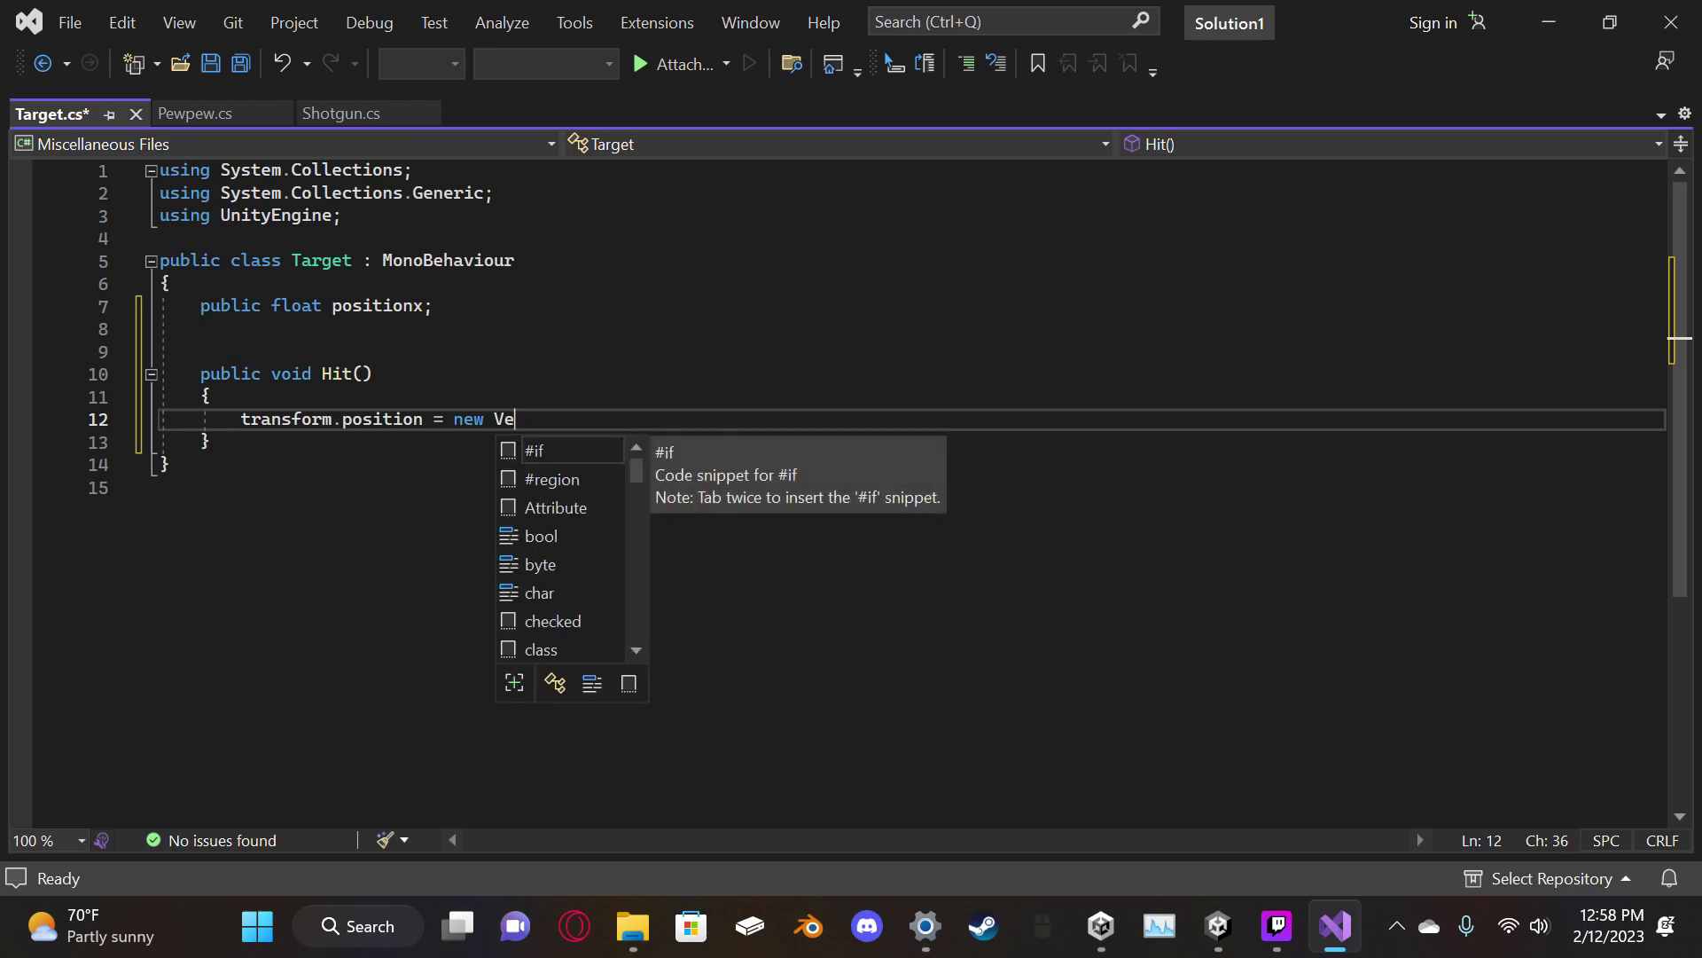
text(ctor3 )
text(()
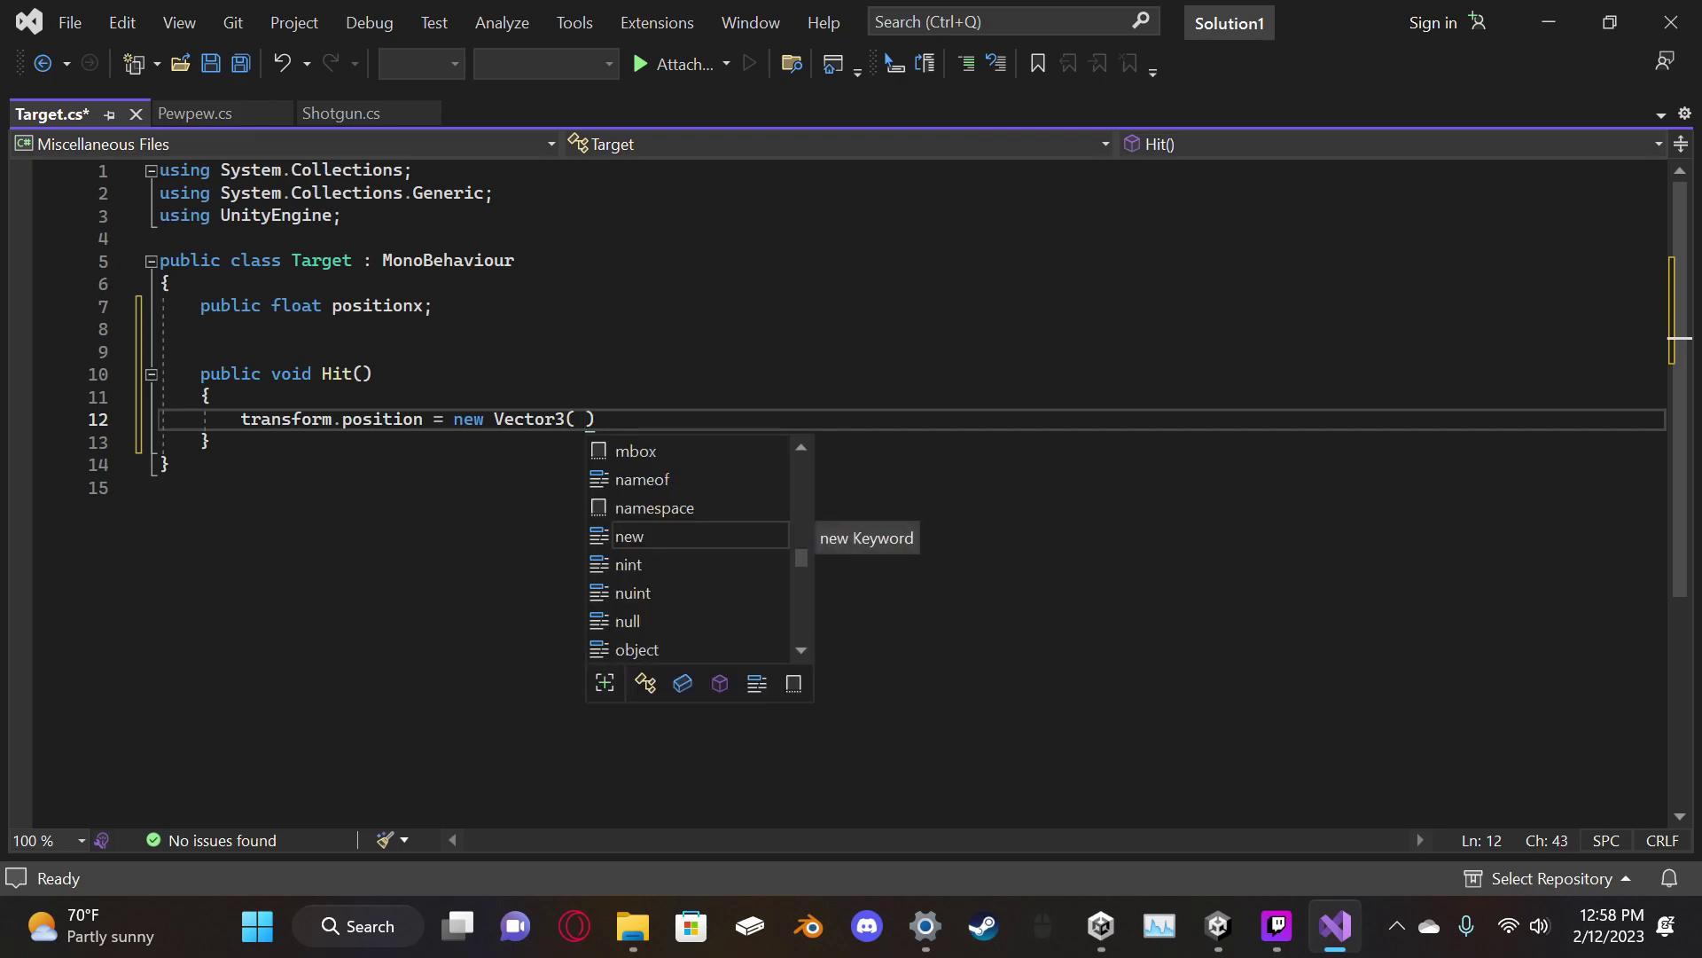
key(Escape)
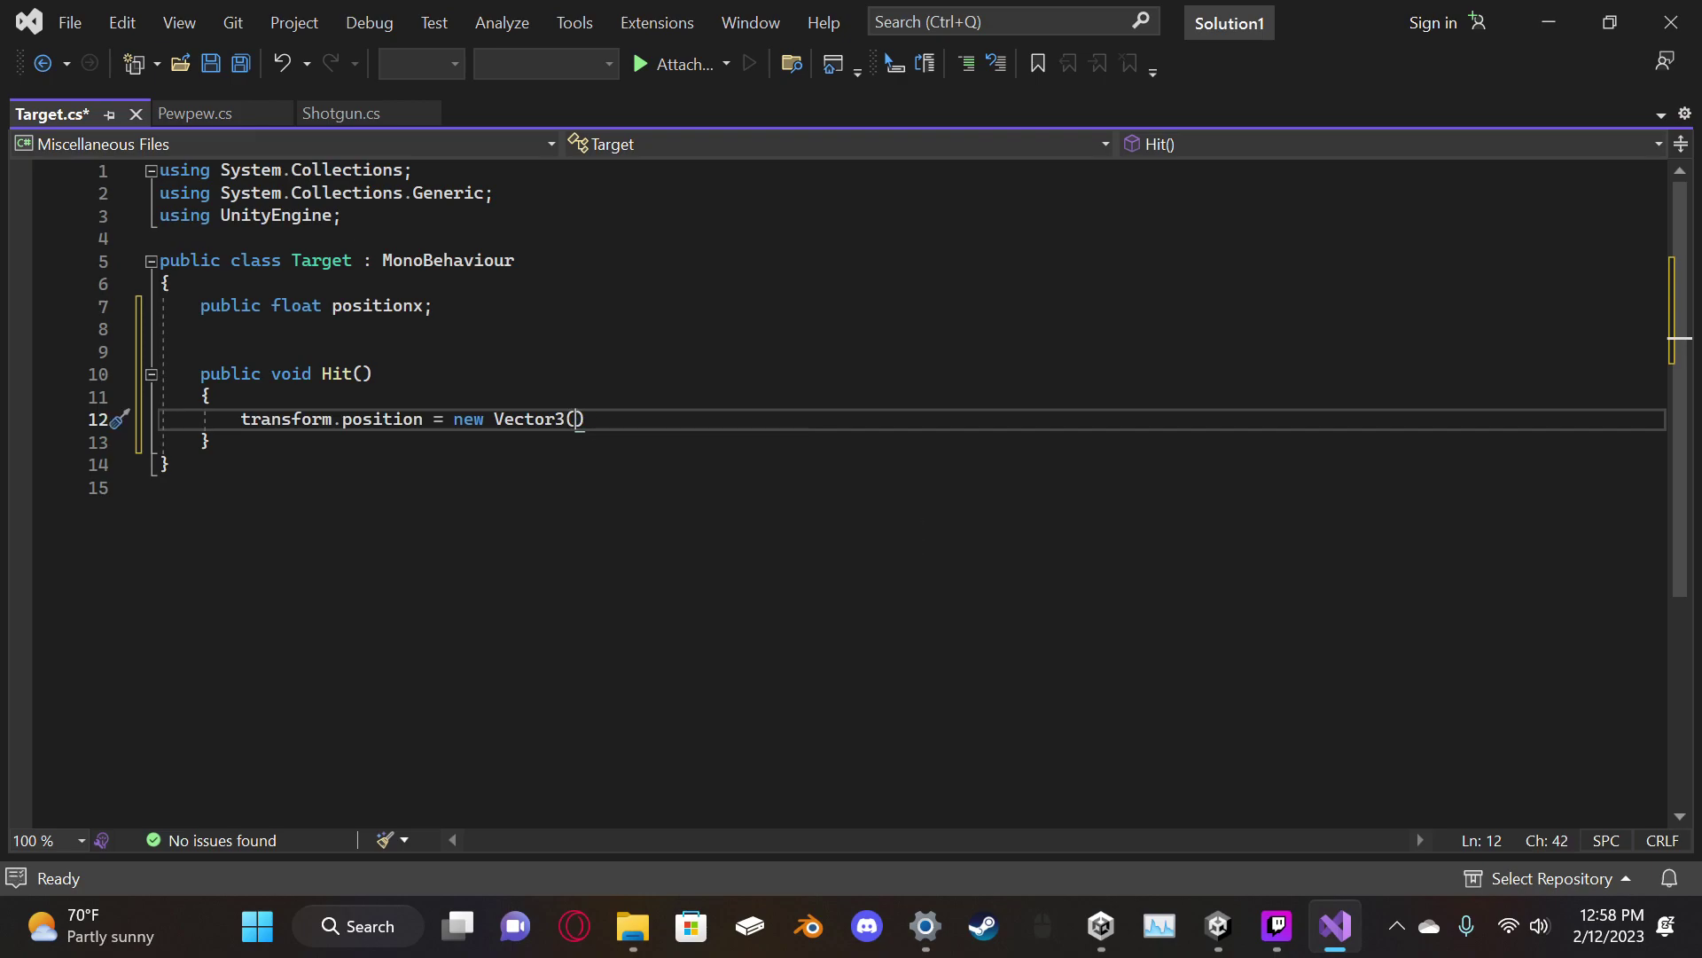
text(0)
key(BackSpace)
text(R)
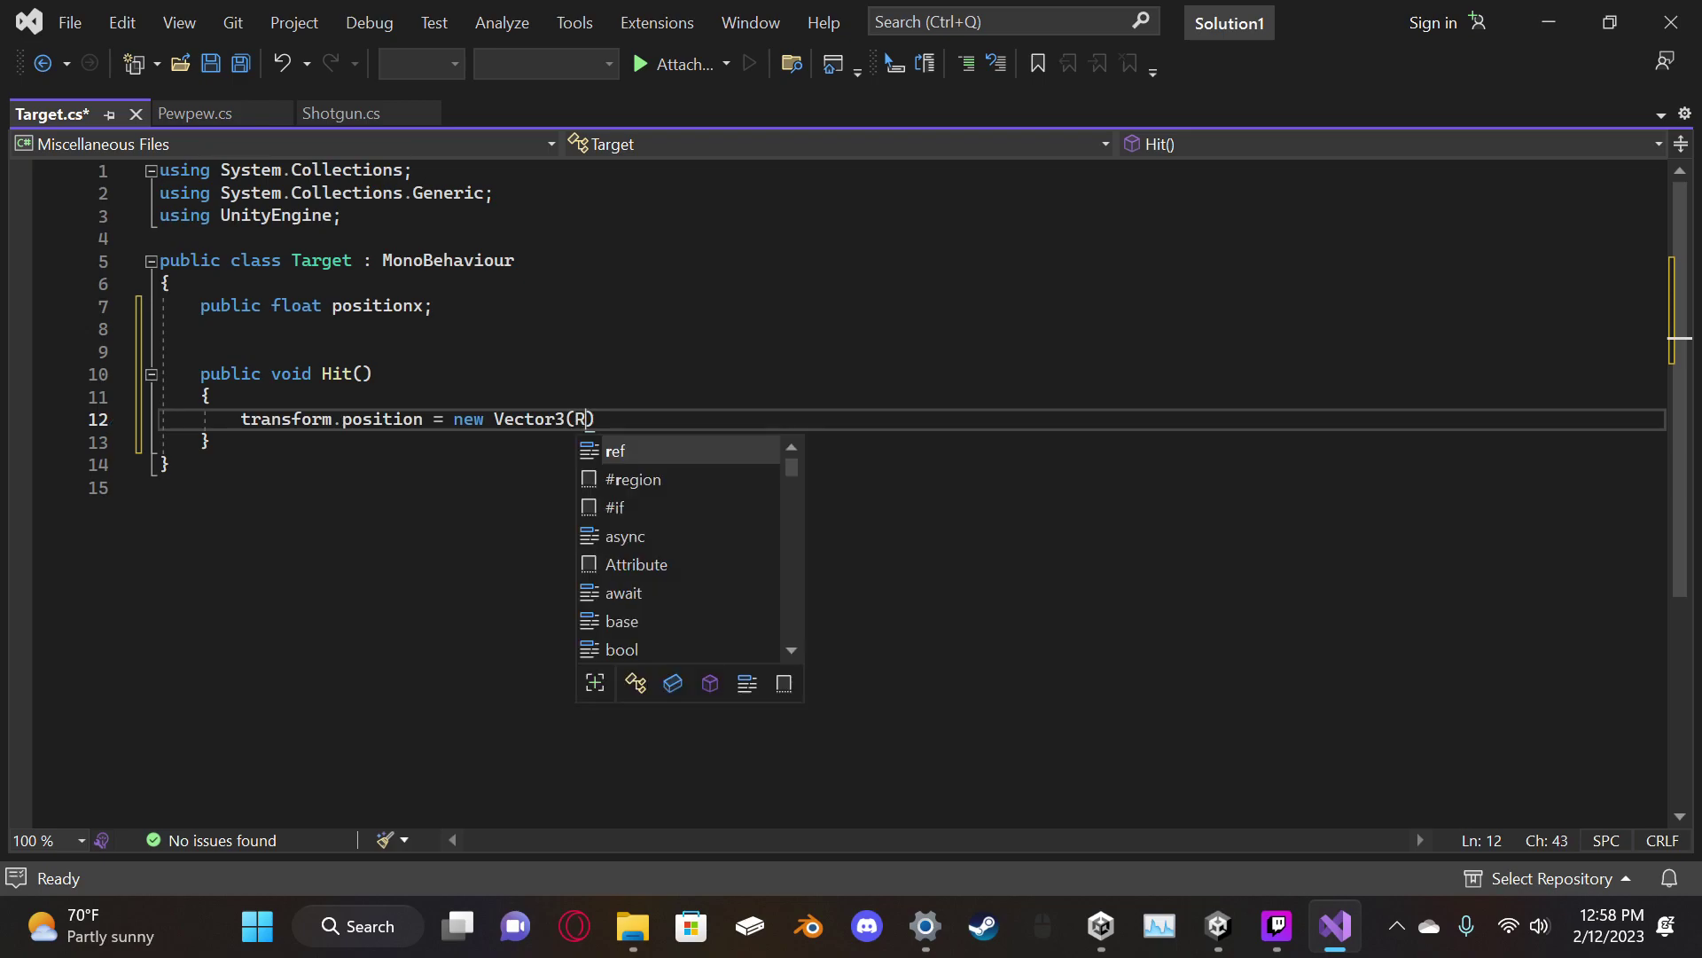
text(ando)
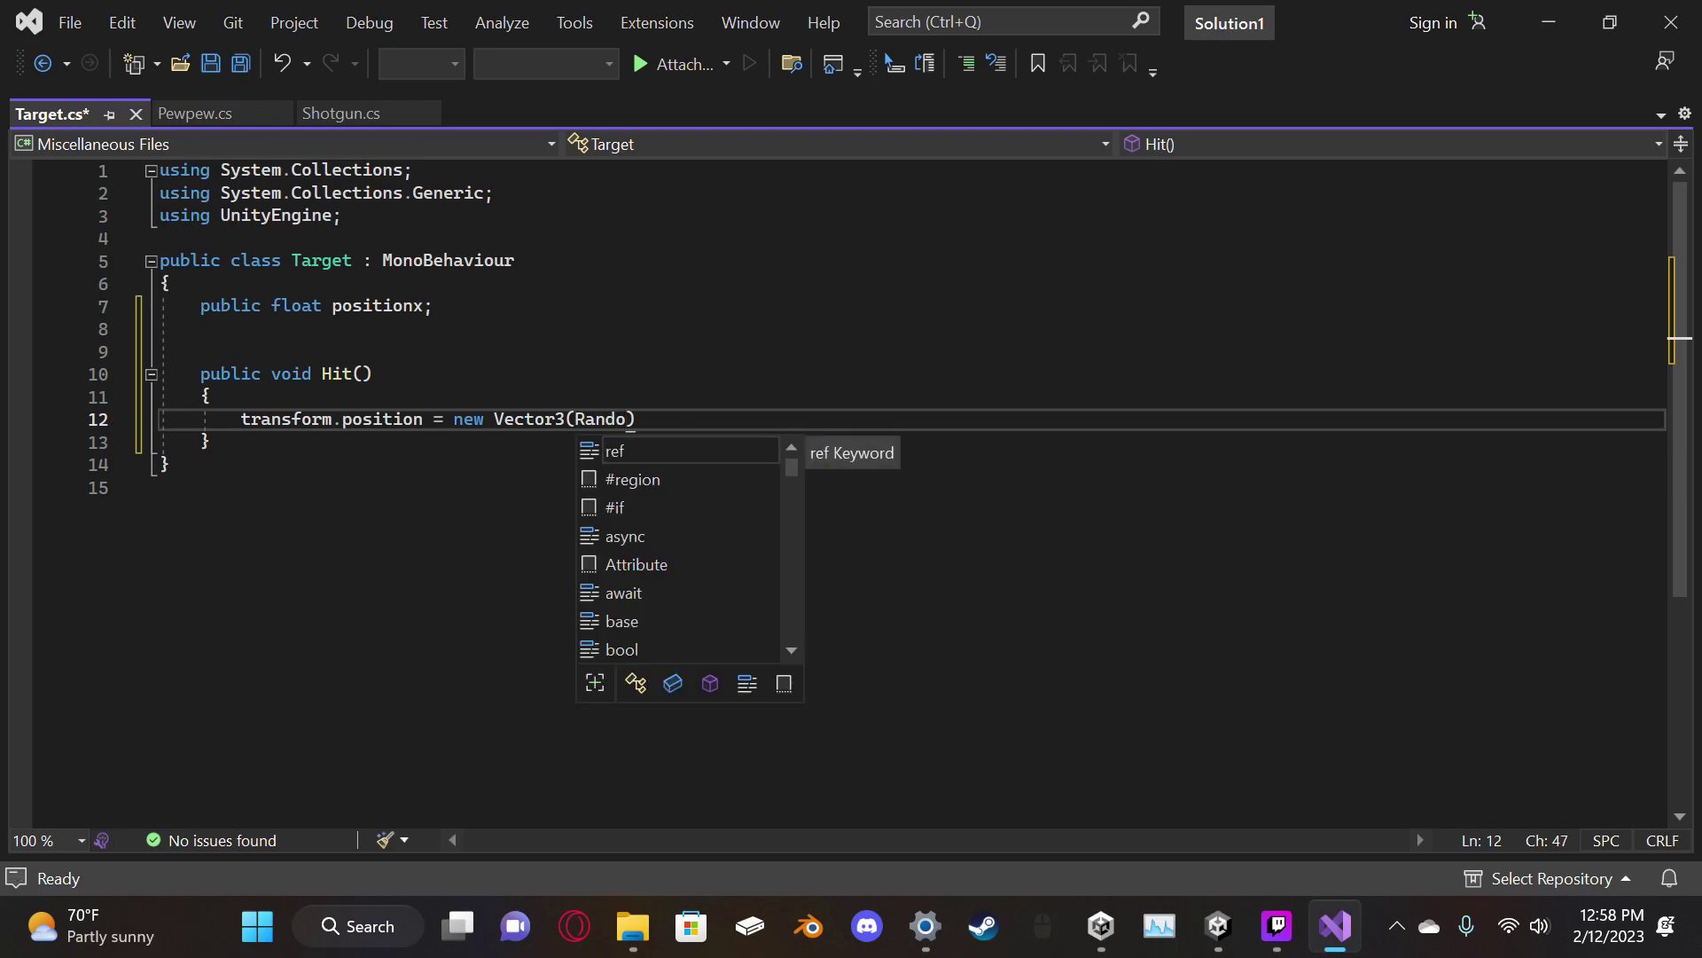
text(m.)
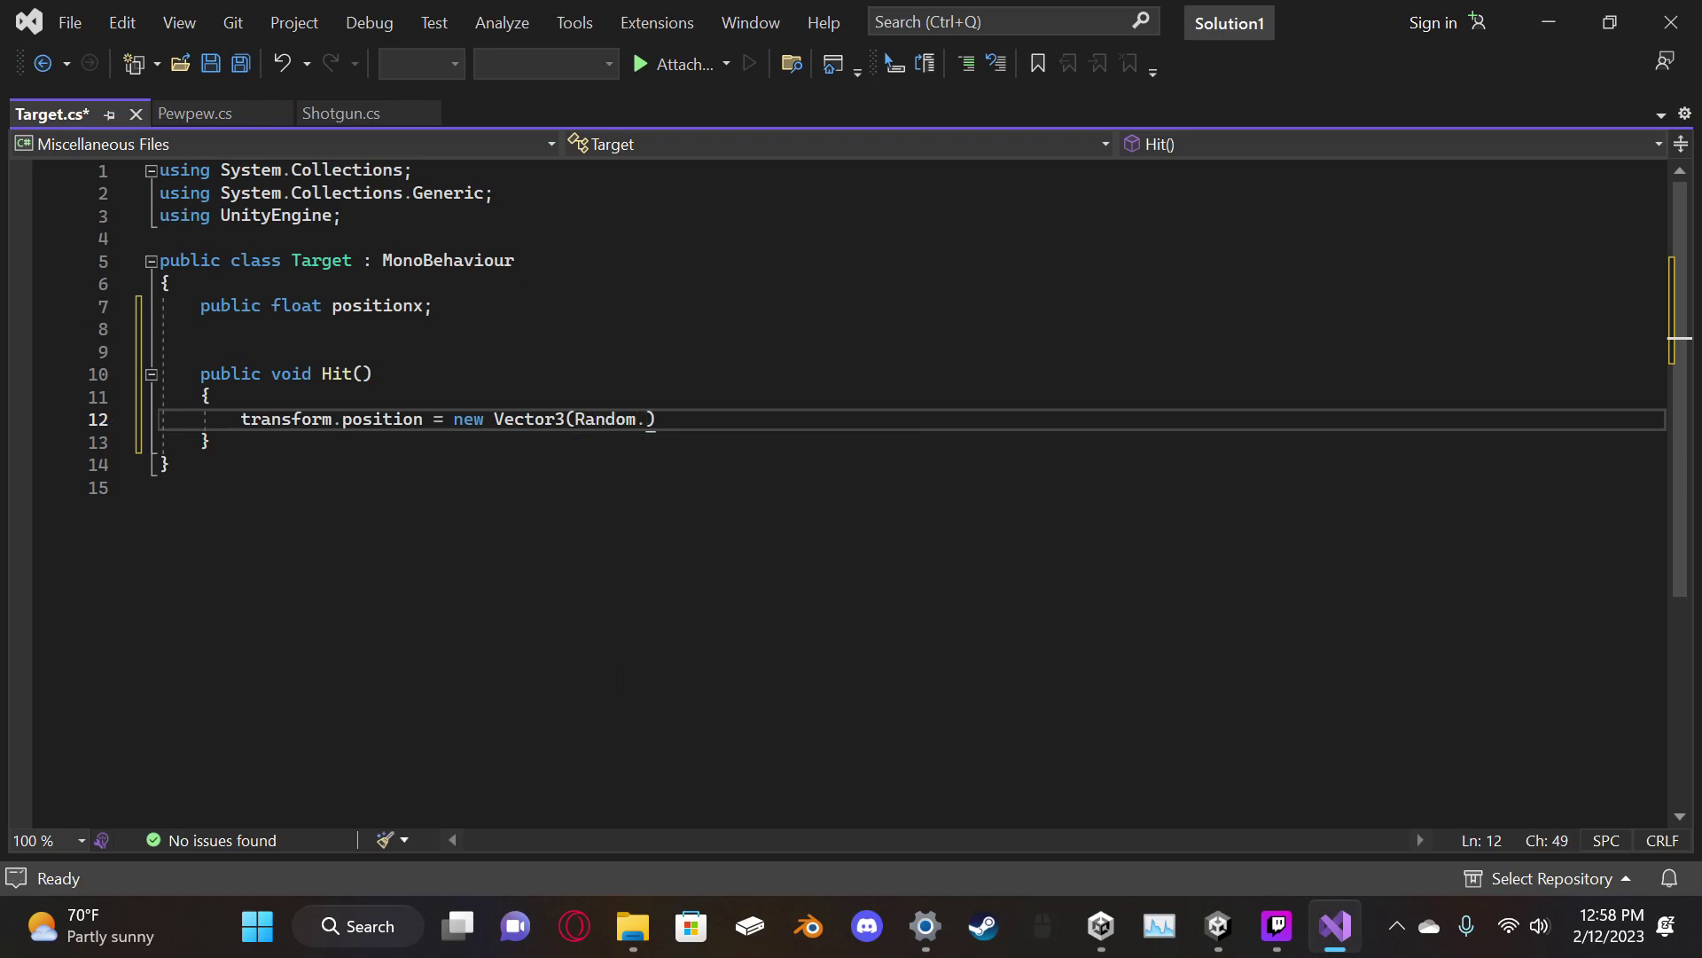
text(Range)
text(()
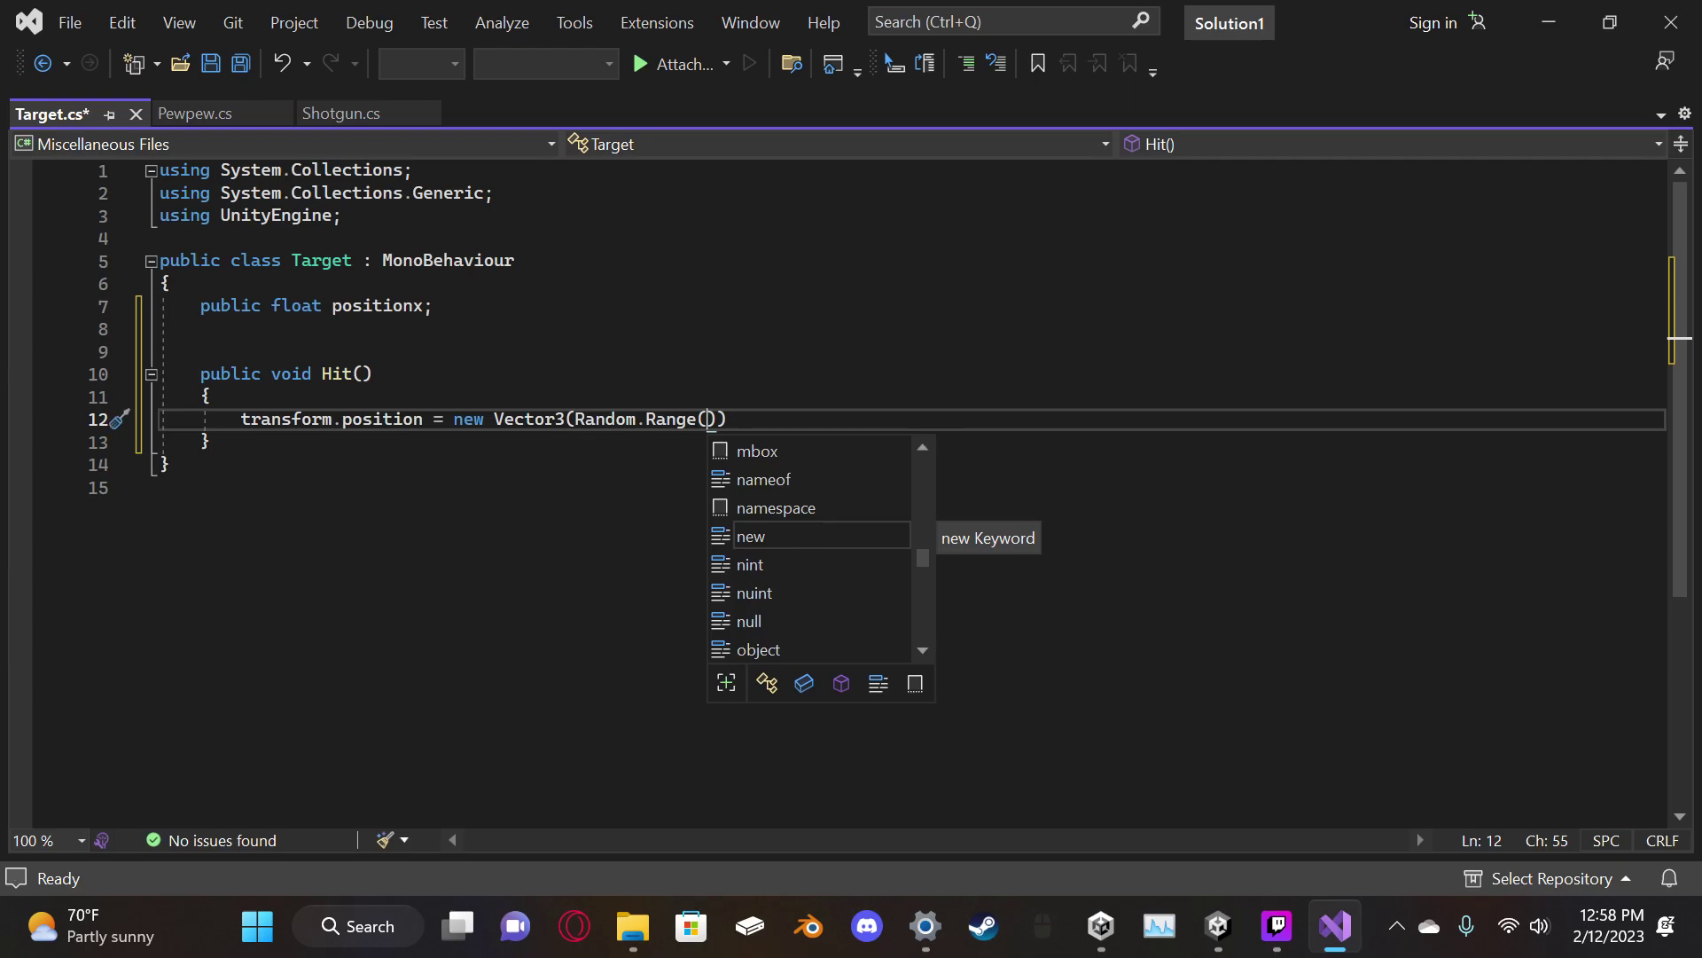
text(-5)
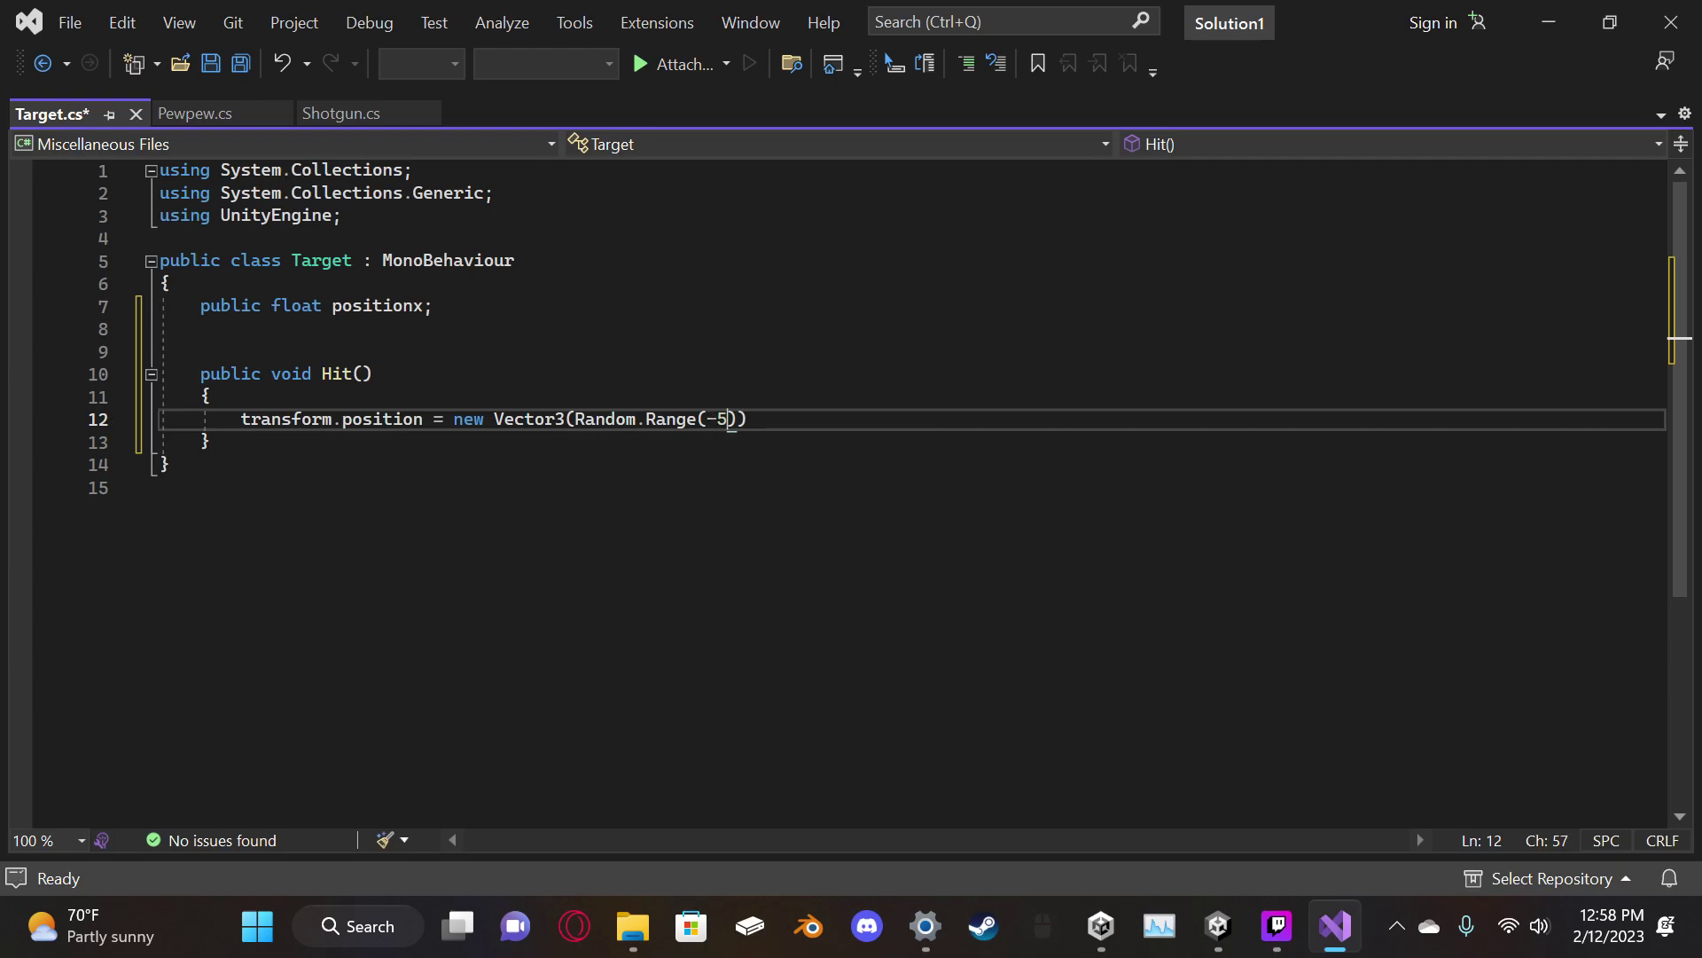
text(, 5)
text())
text();)
Delete the unused positionx field and save Target.cs.
key(Up)
key(Up)
key(Up)
key(shift+Up)
key(shift+Up)
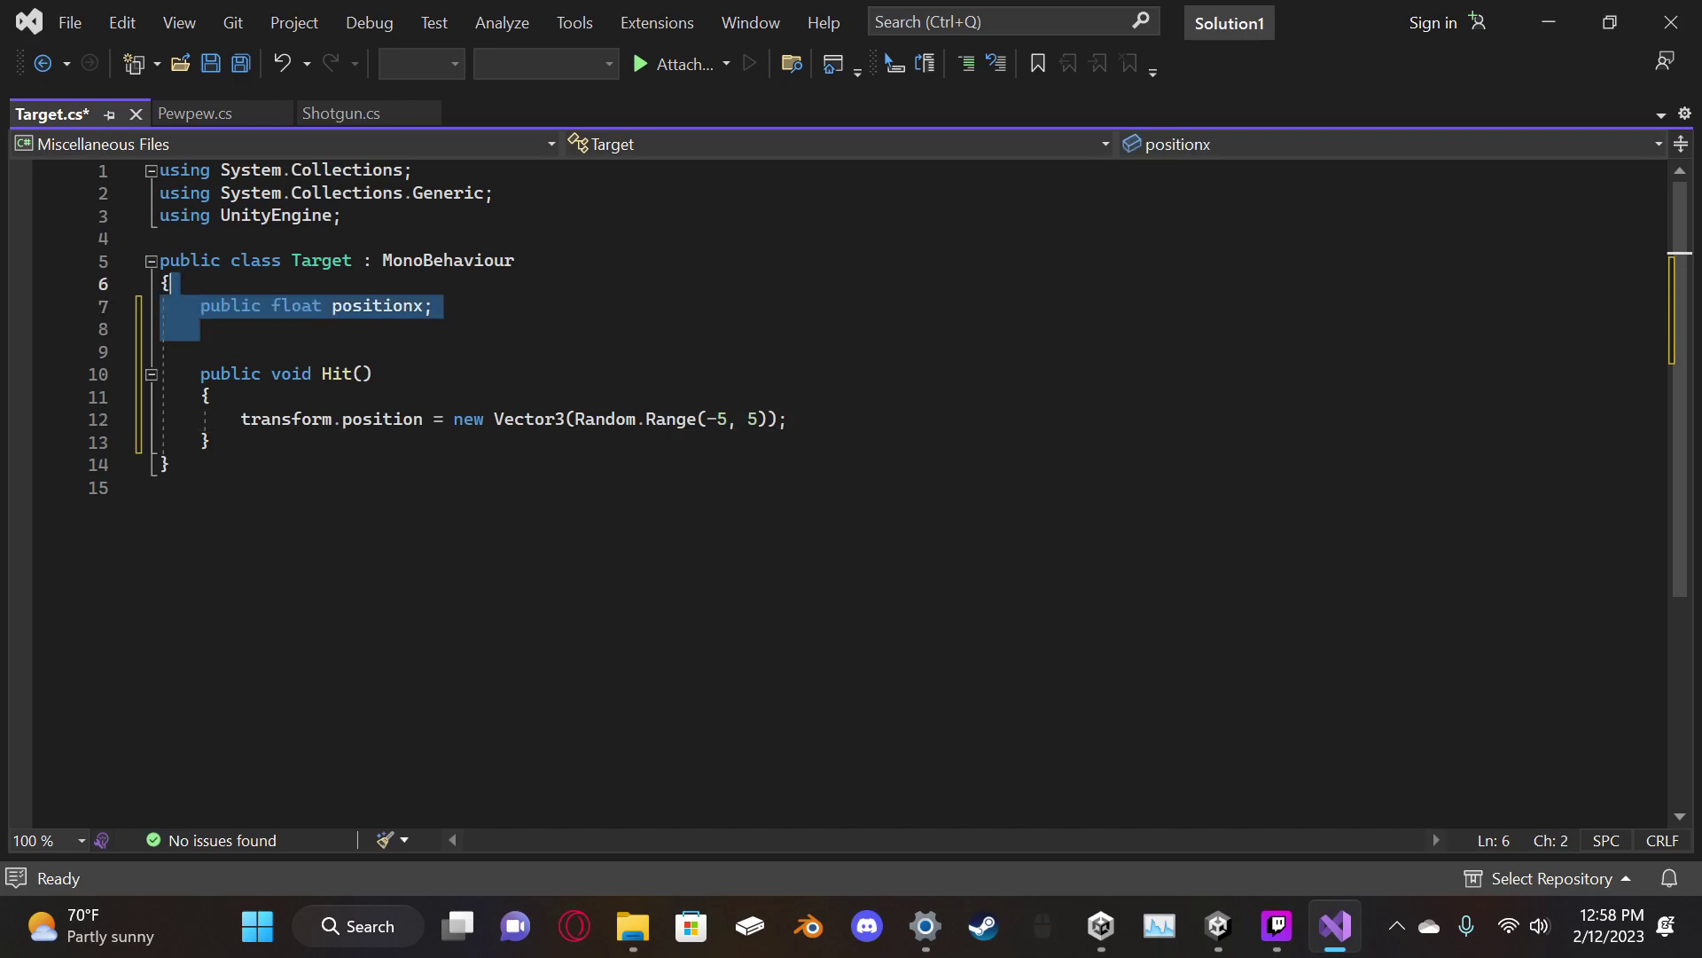
key(BackSpace)
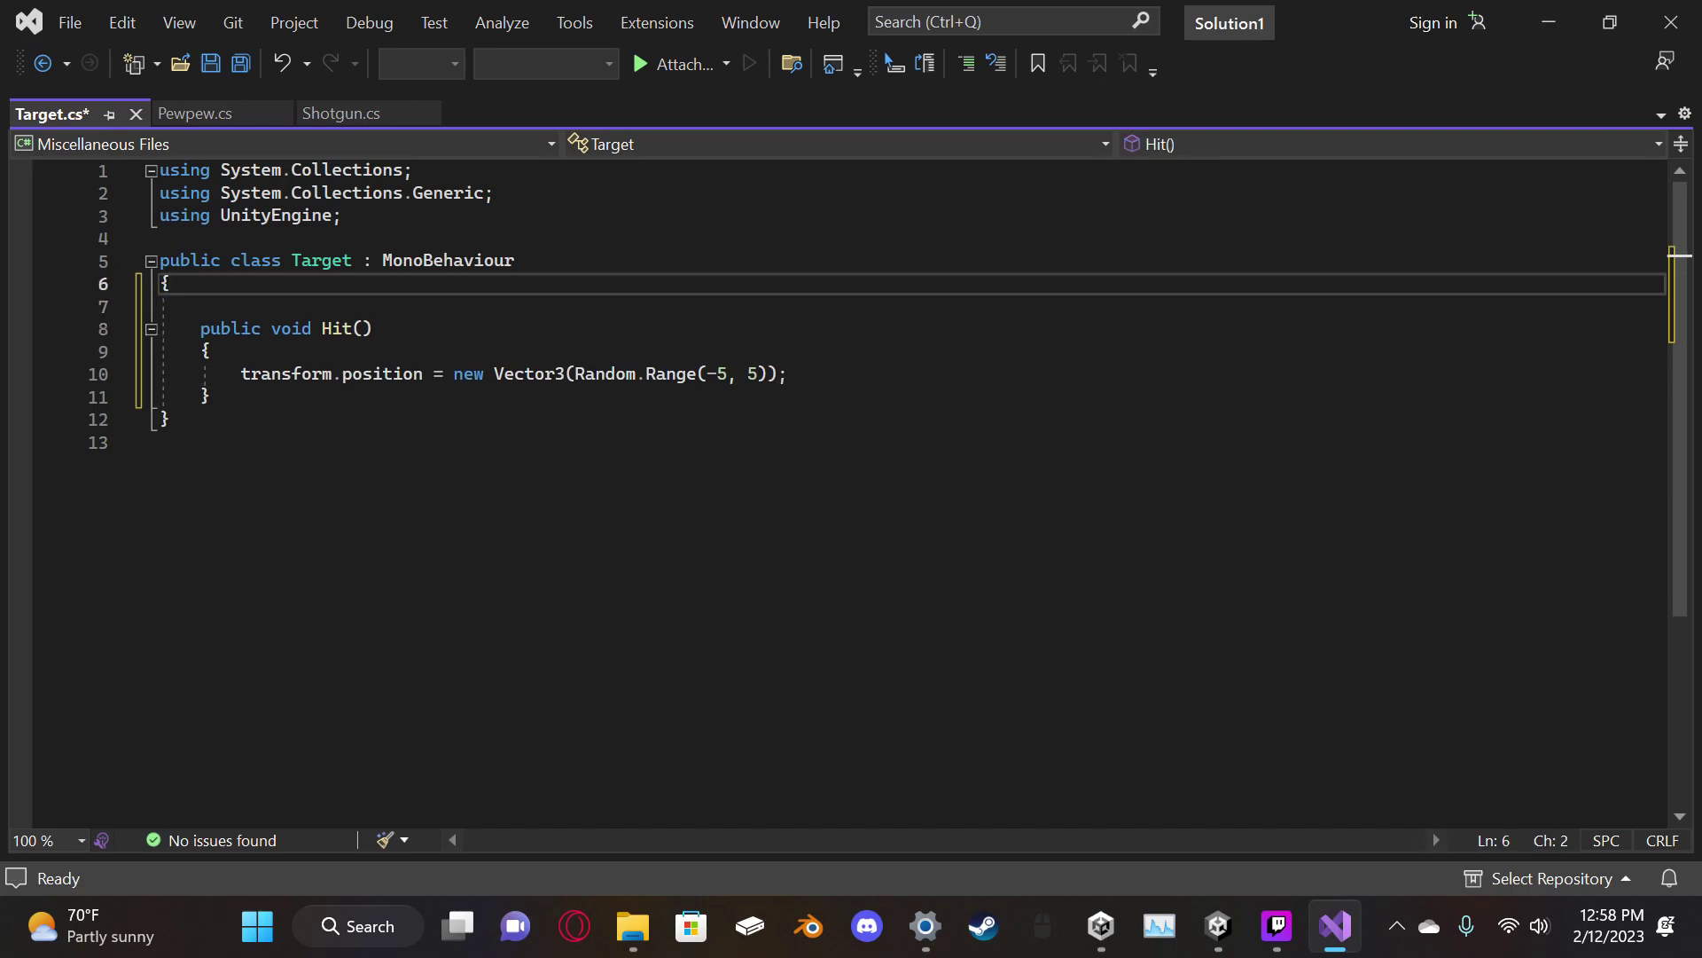
key(ctrl+s)
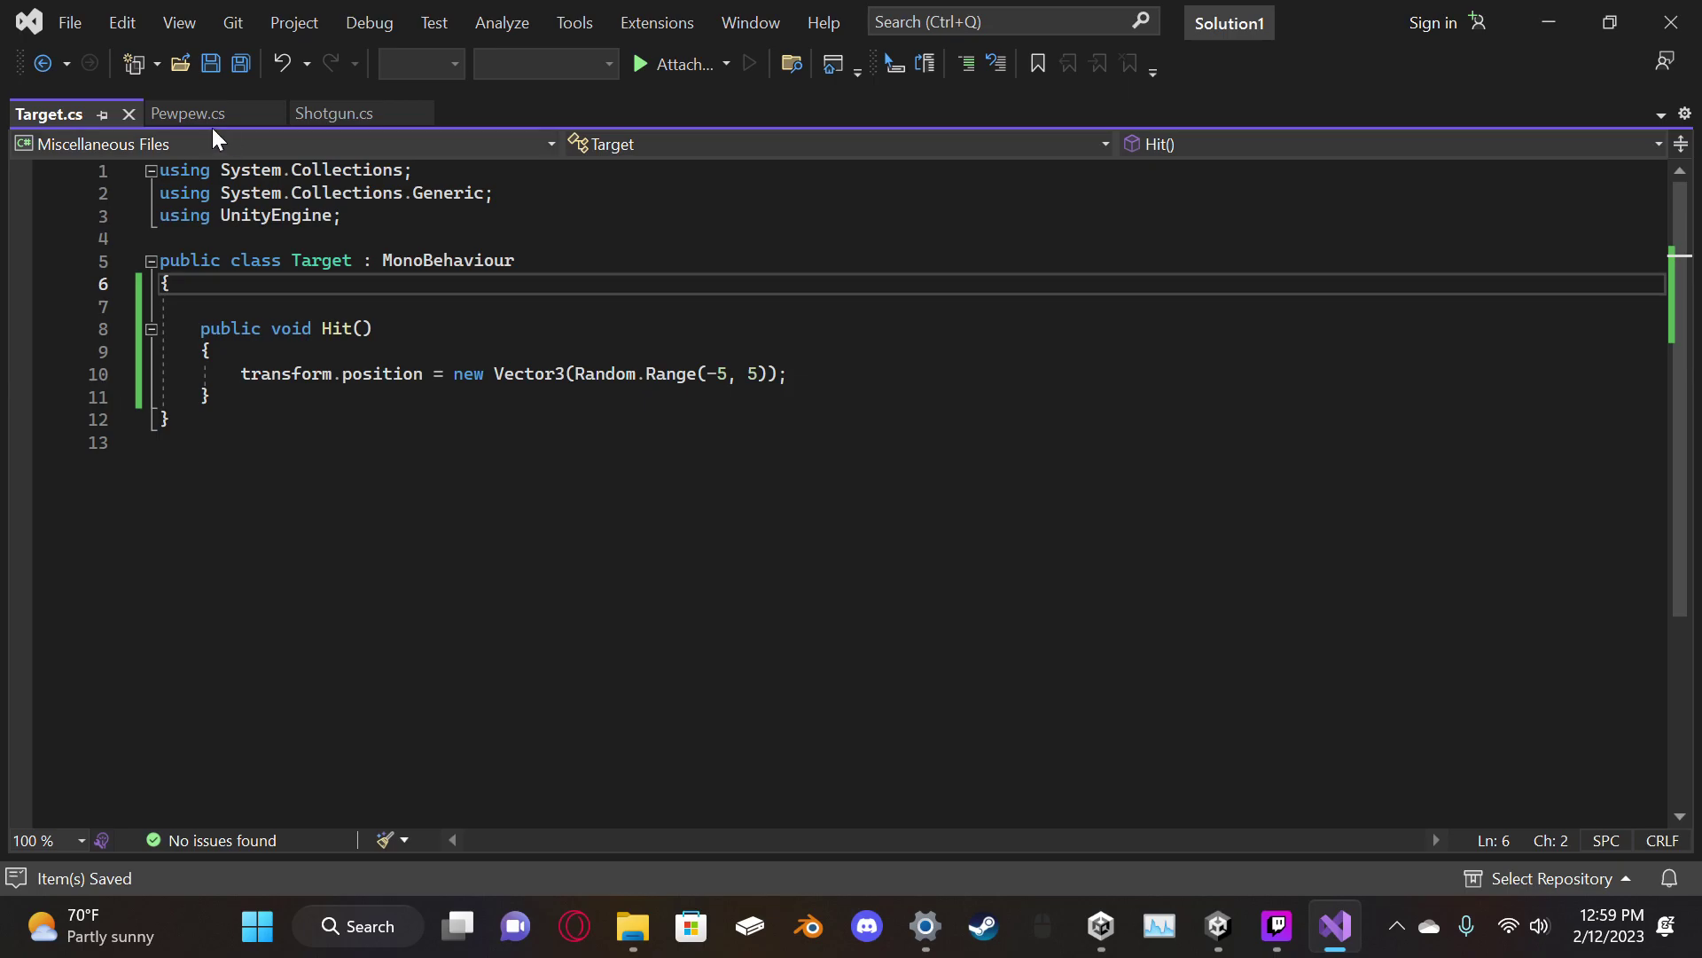
Complete Target's Hit() Vector3 as (Random.Range(-5, 5), 0, 0), then return to Unity.
click(177, 110)
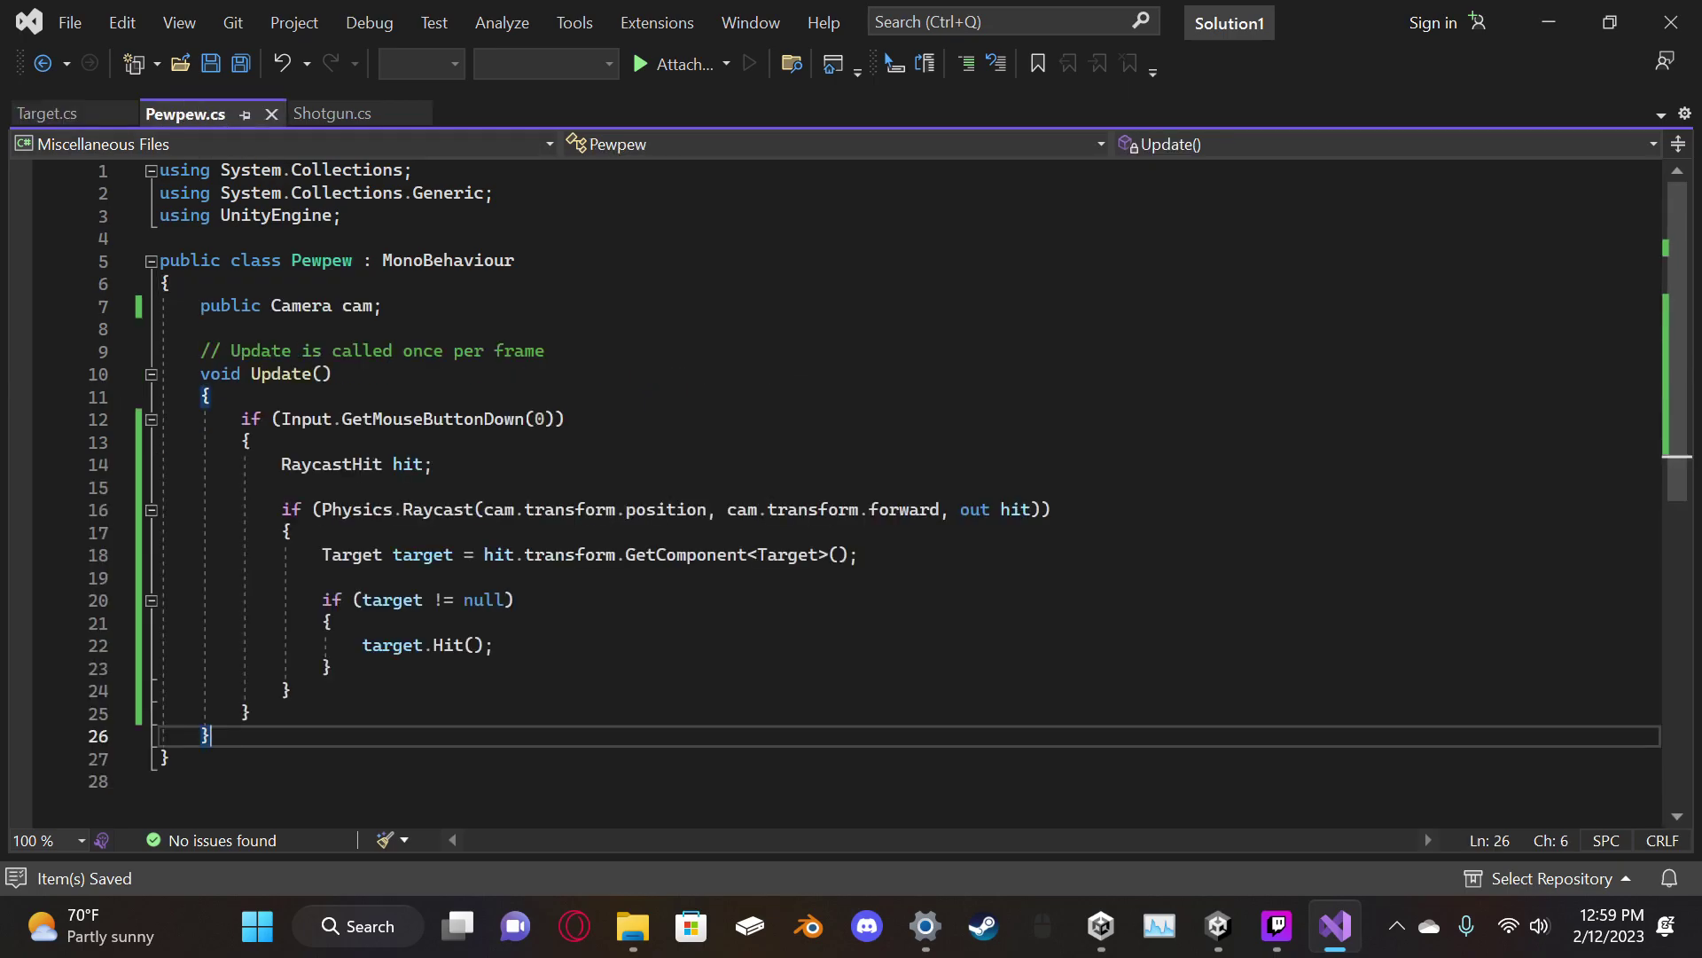
click(1549, 21)
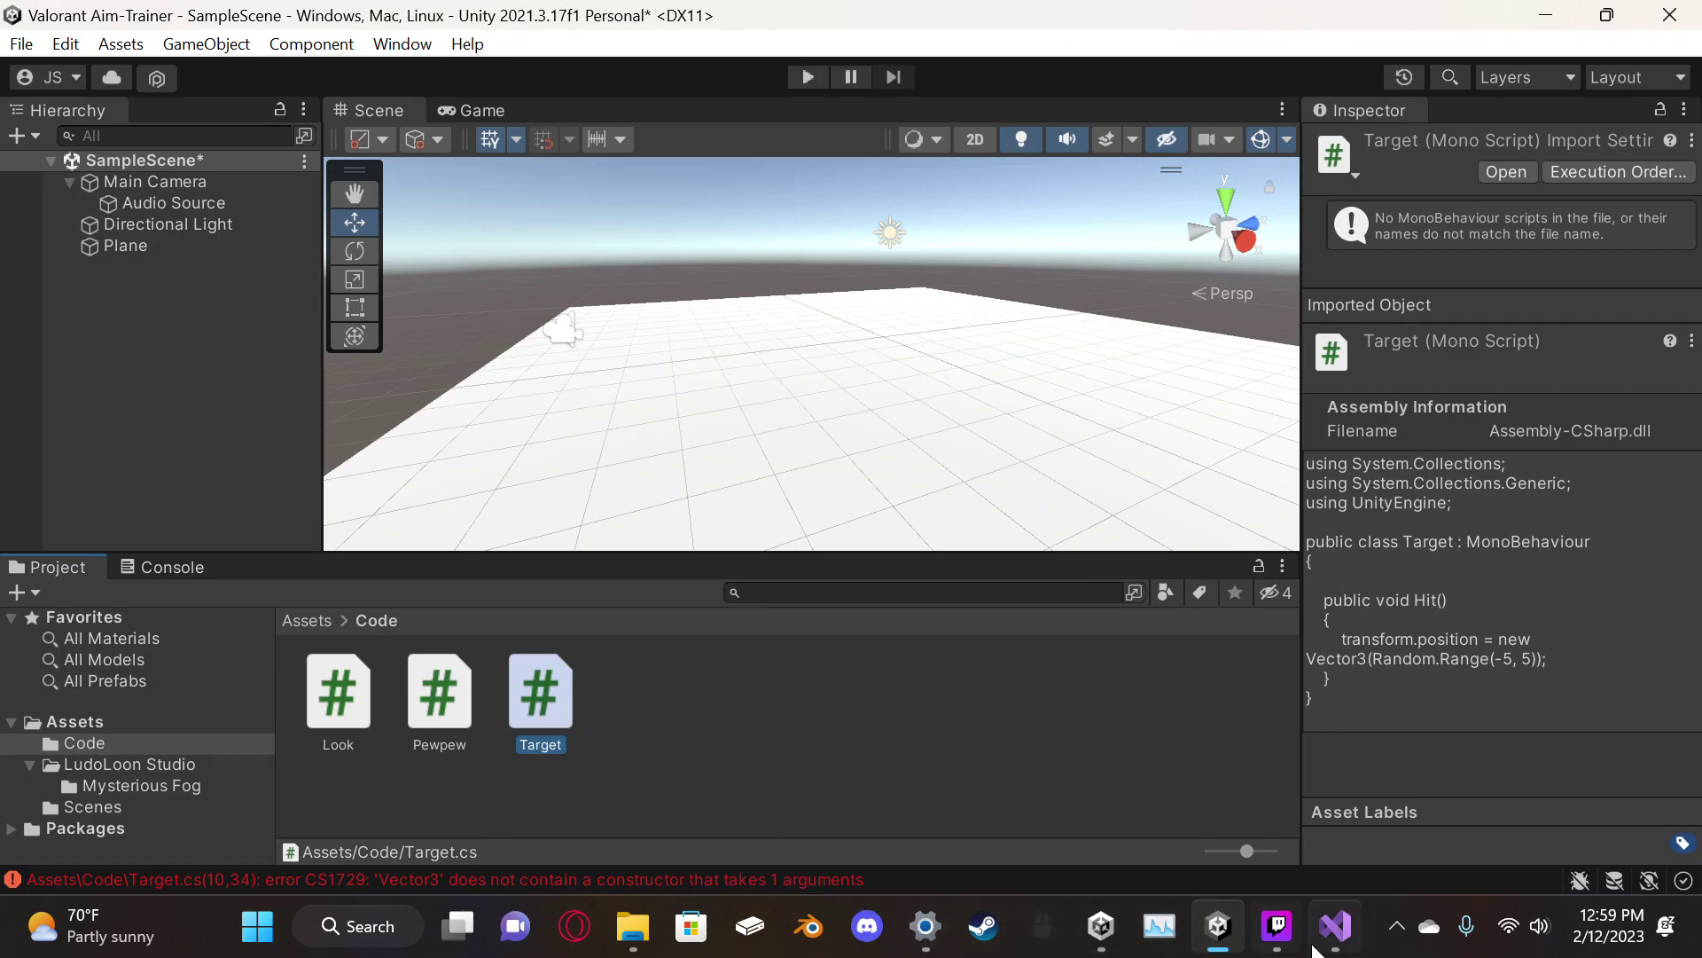
click(1344, 948)
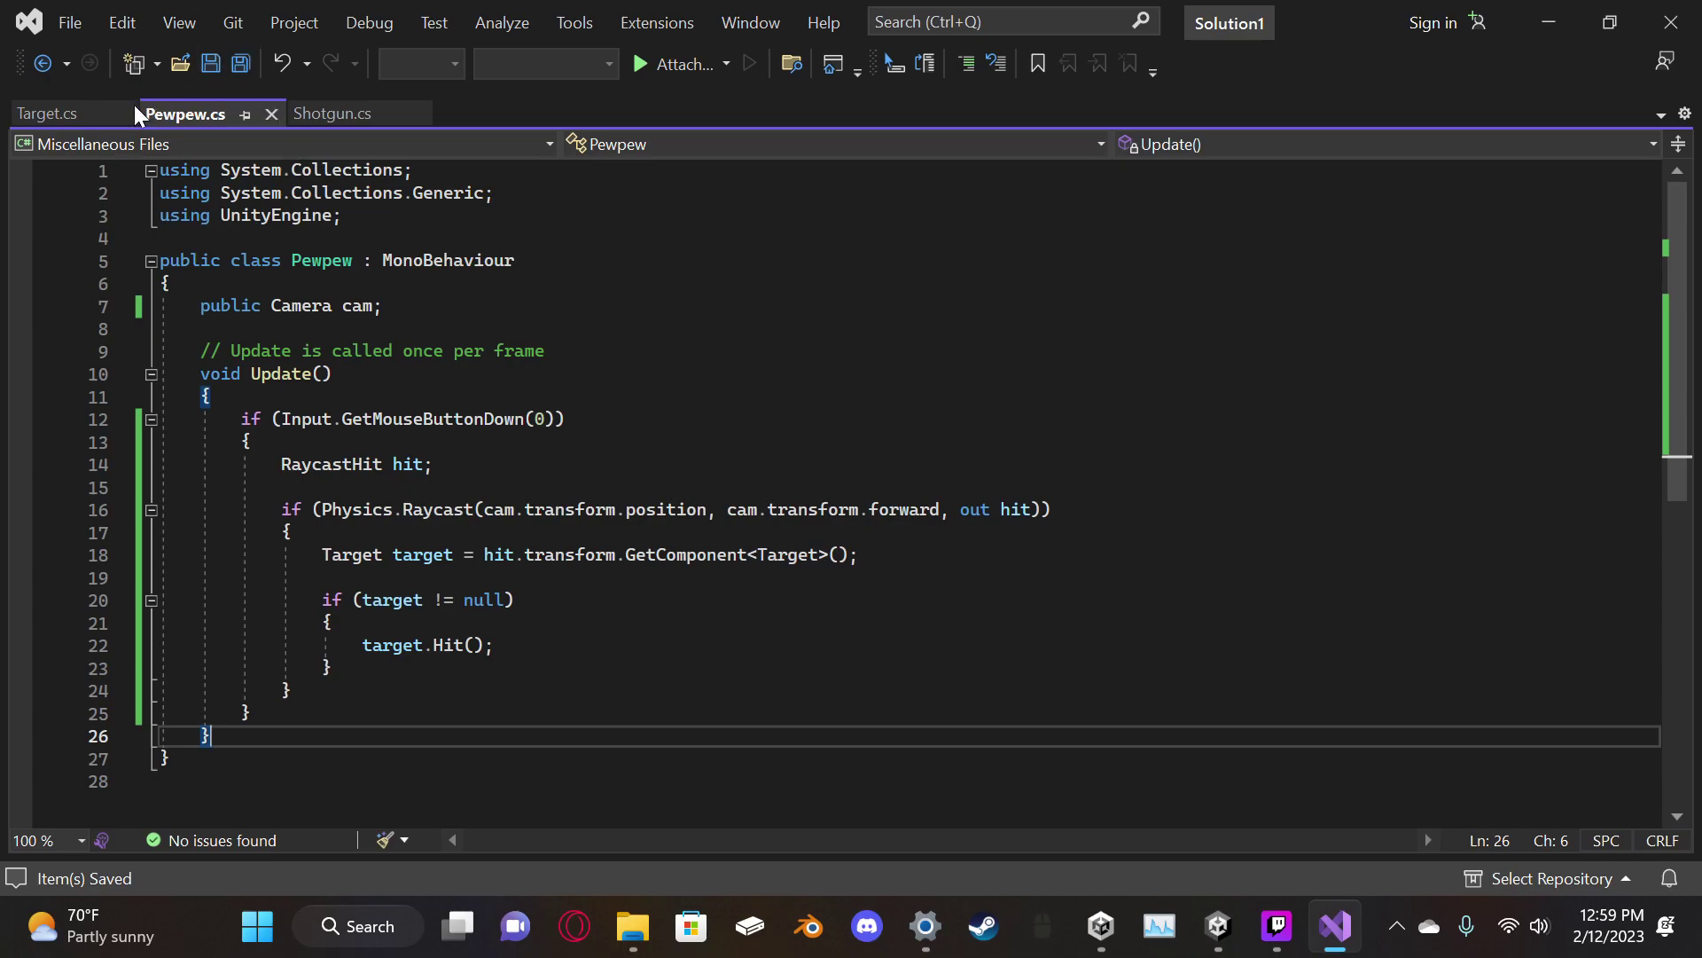
click(62, 115)
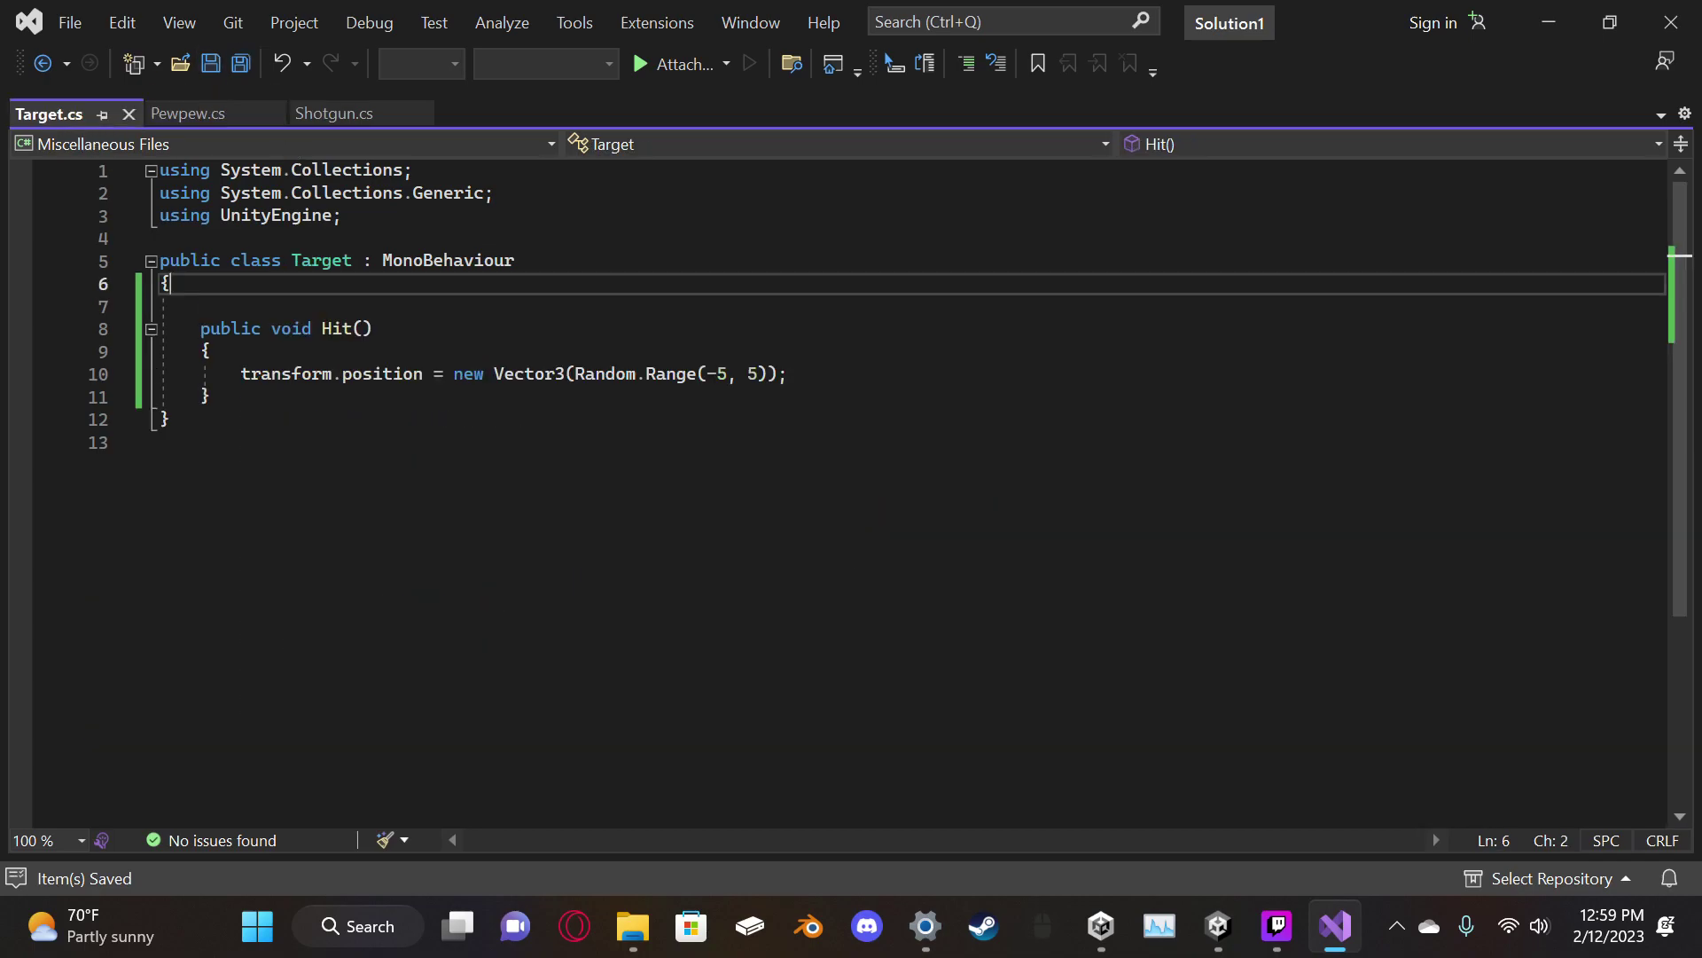
click(768, 373)
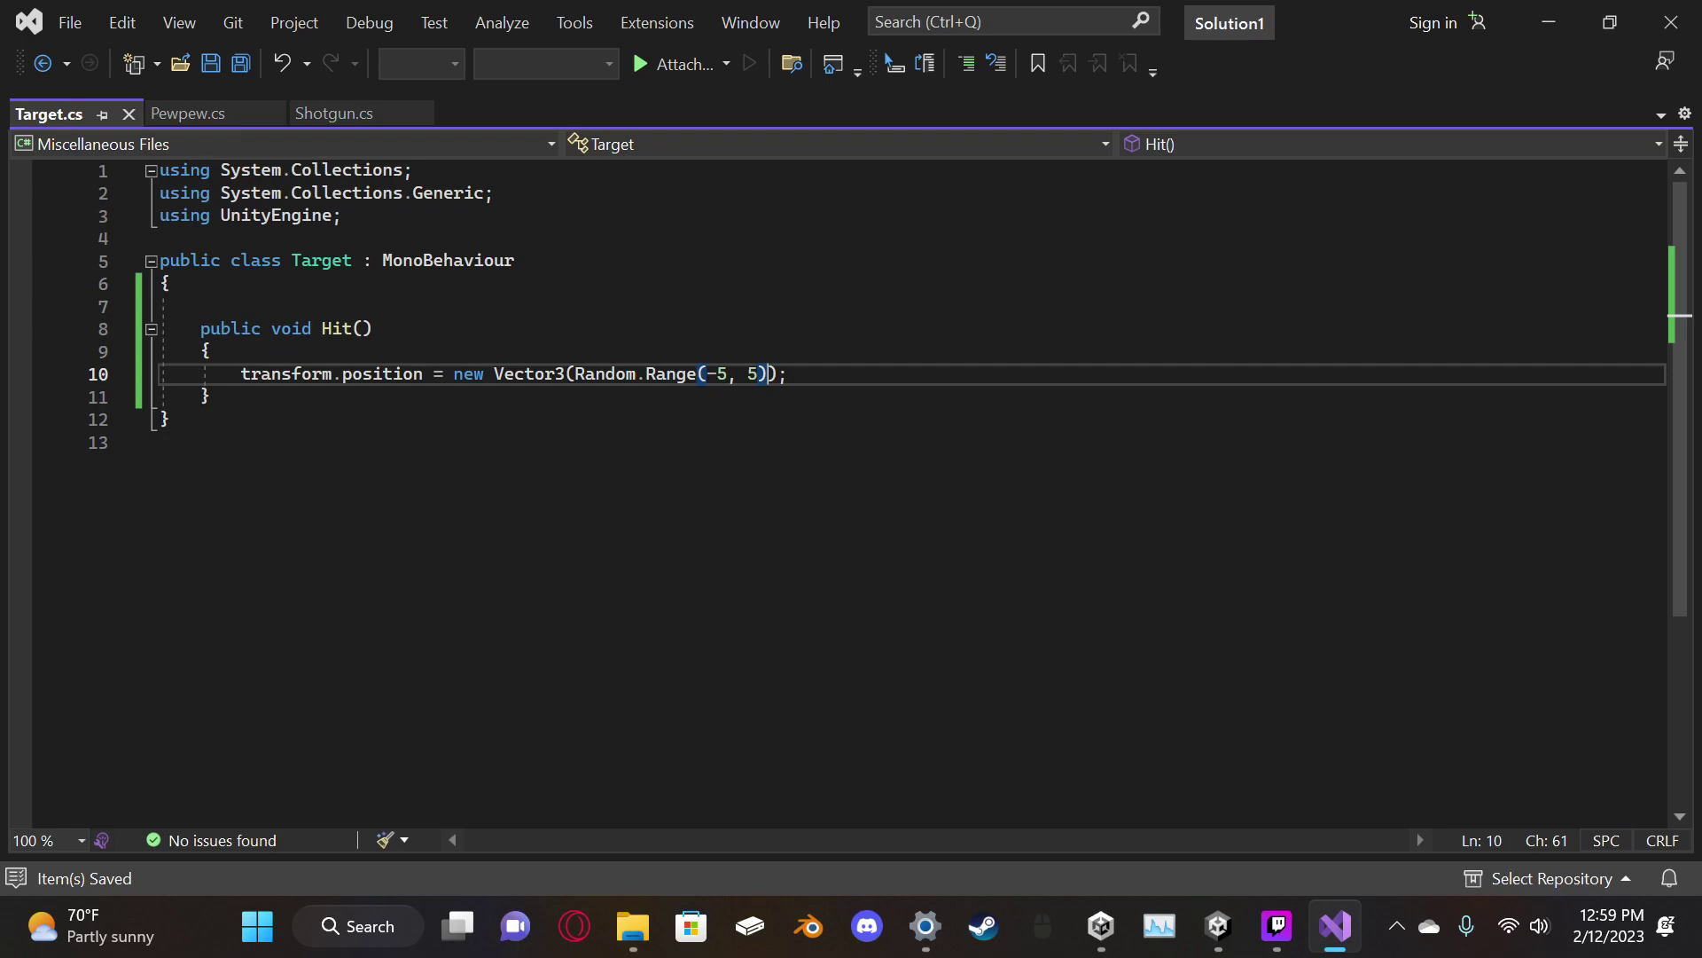
text(, 0l)
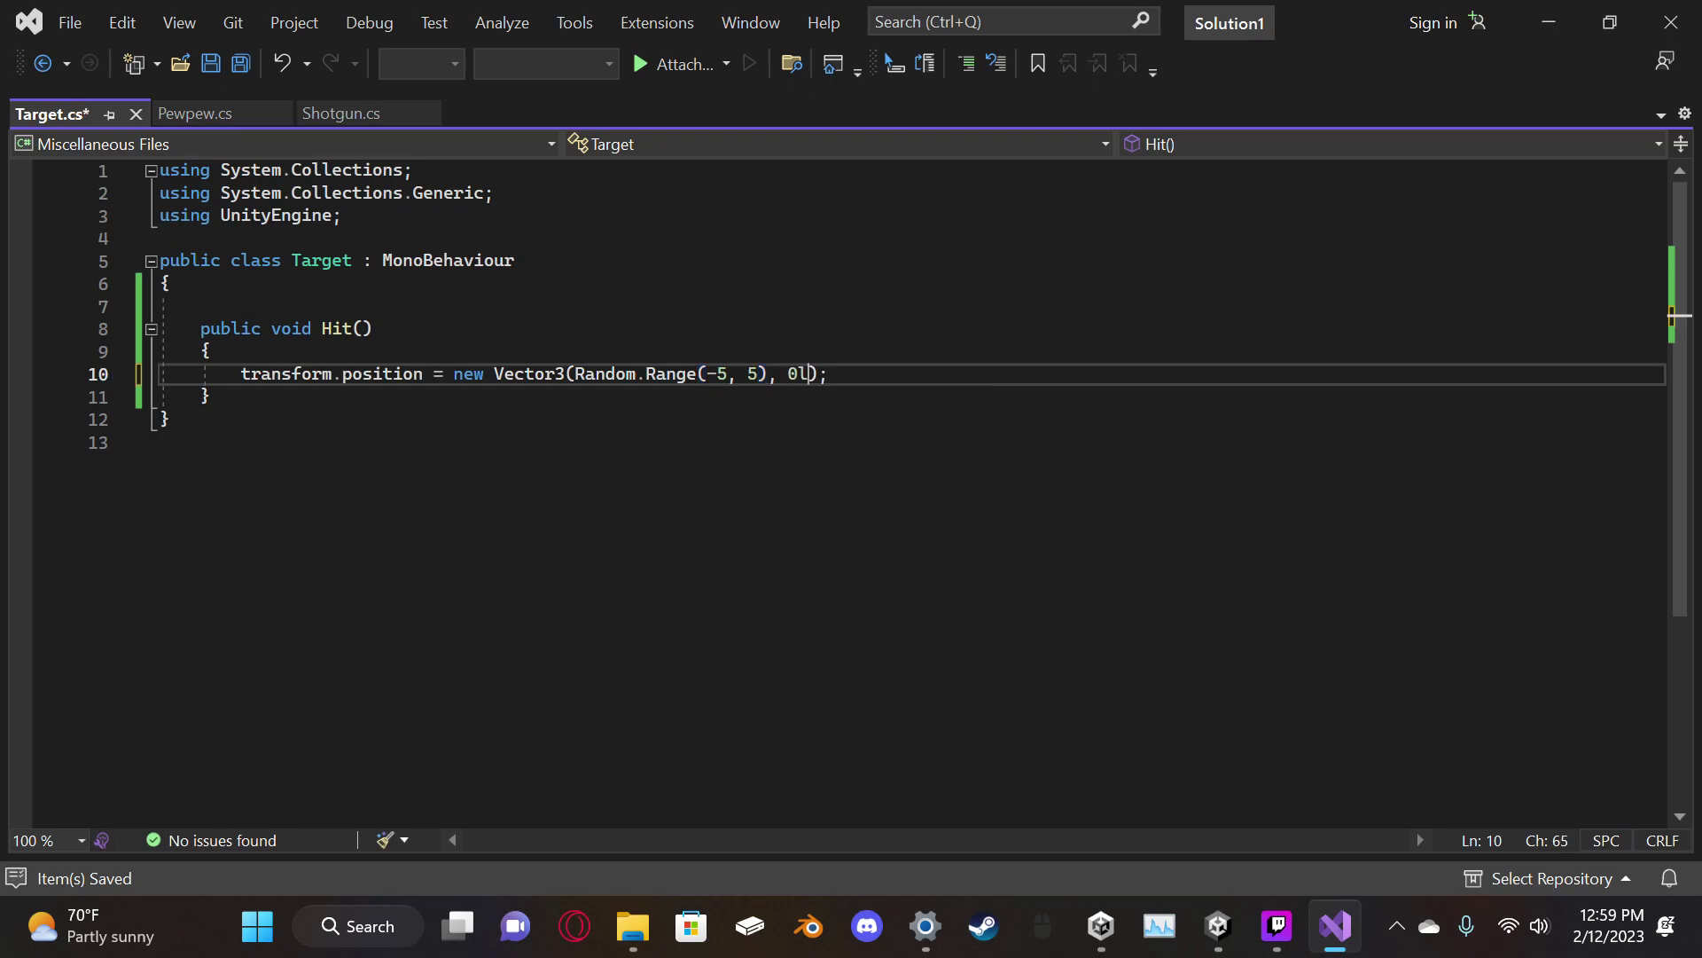
key(BackSpace)
text(, )
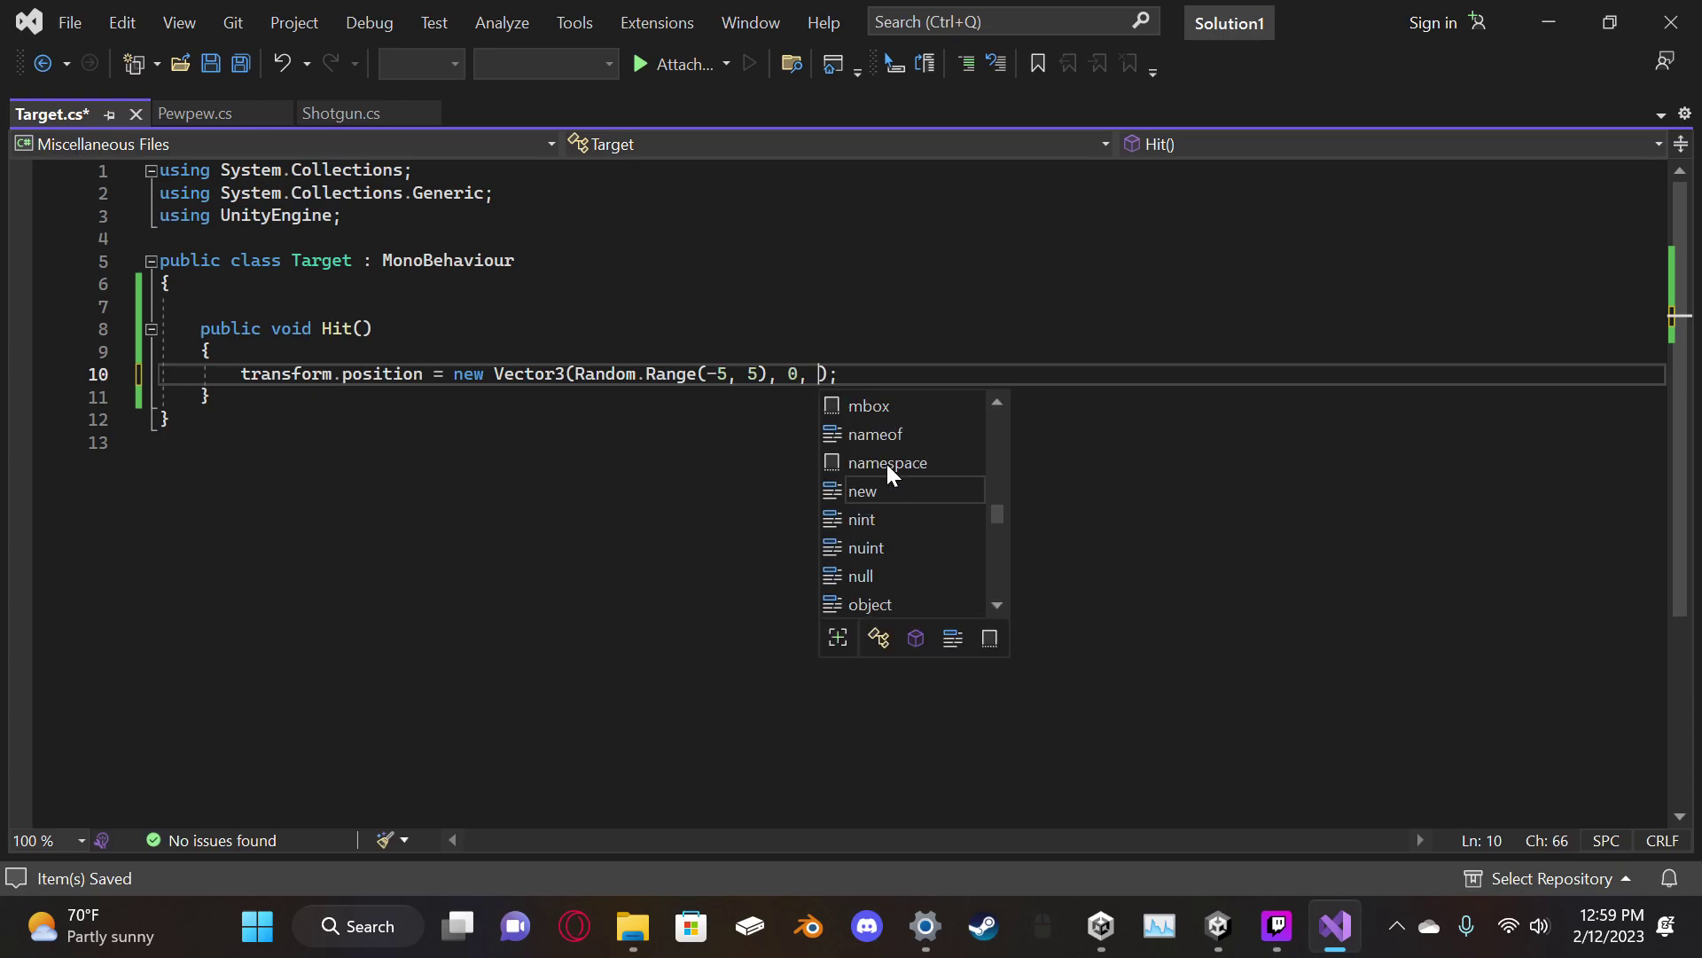
text(0)
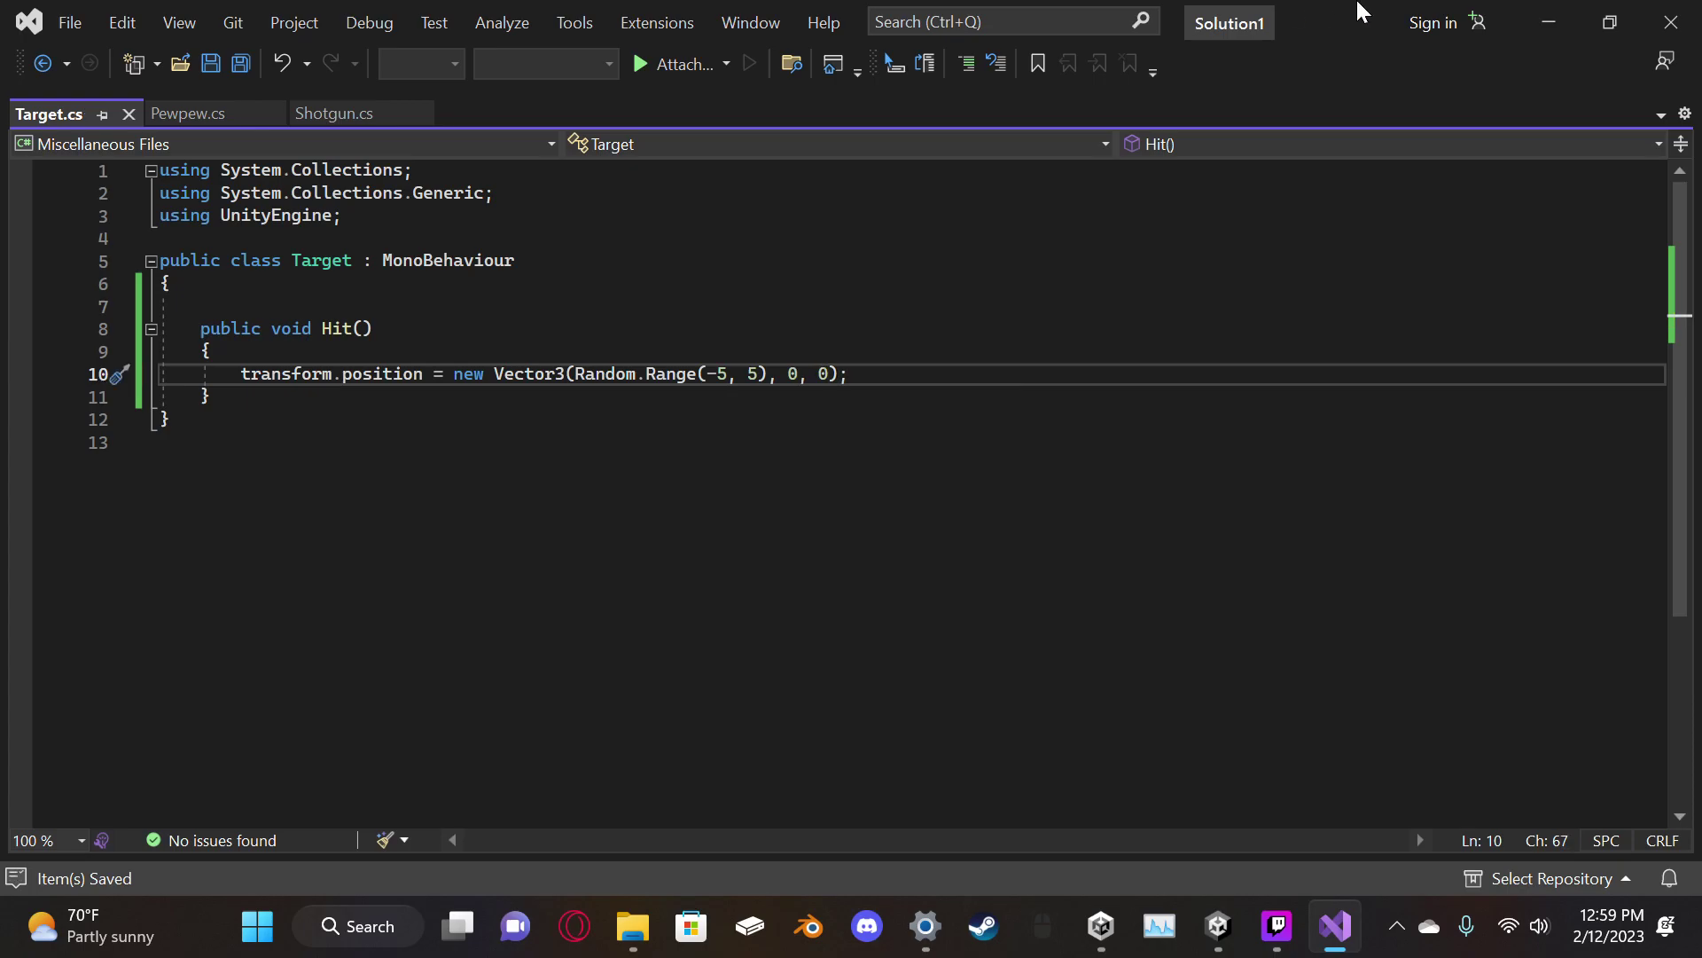
click(1561, 35)
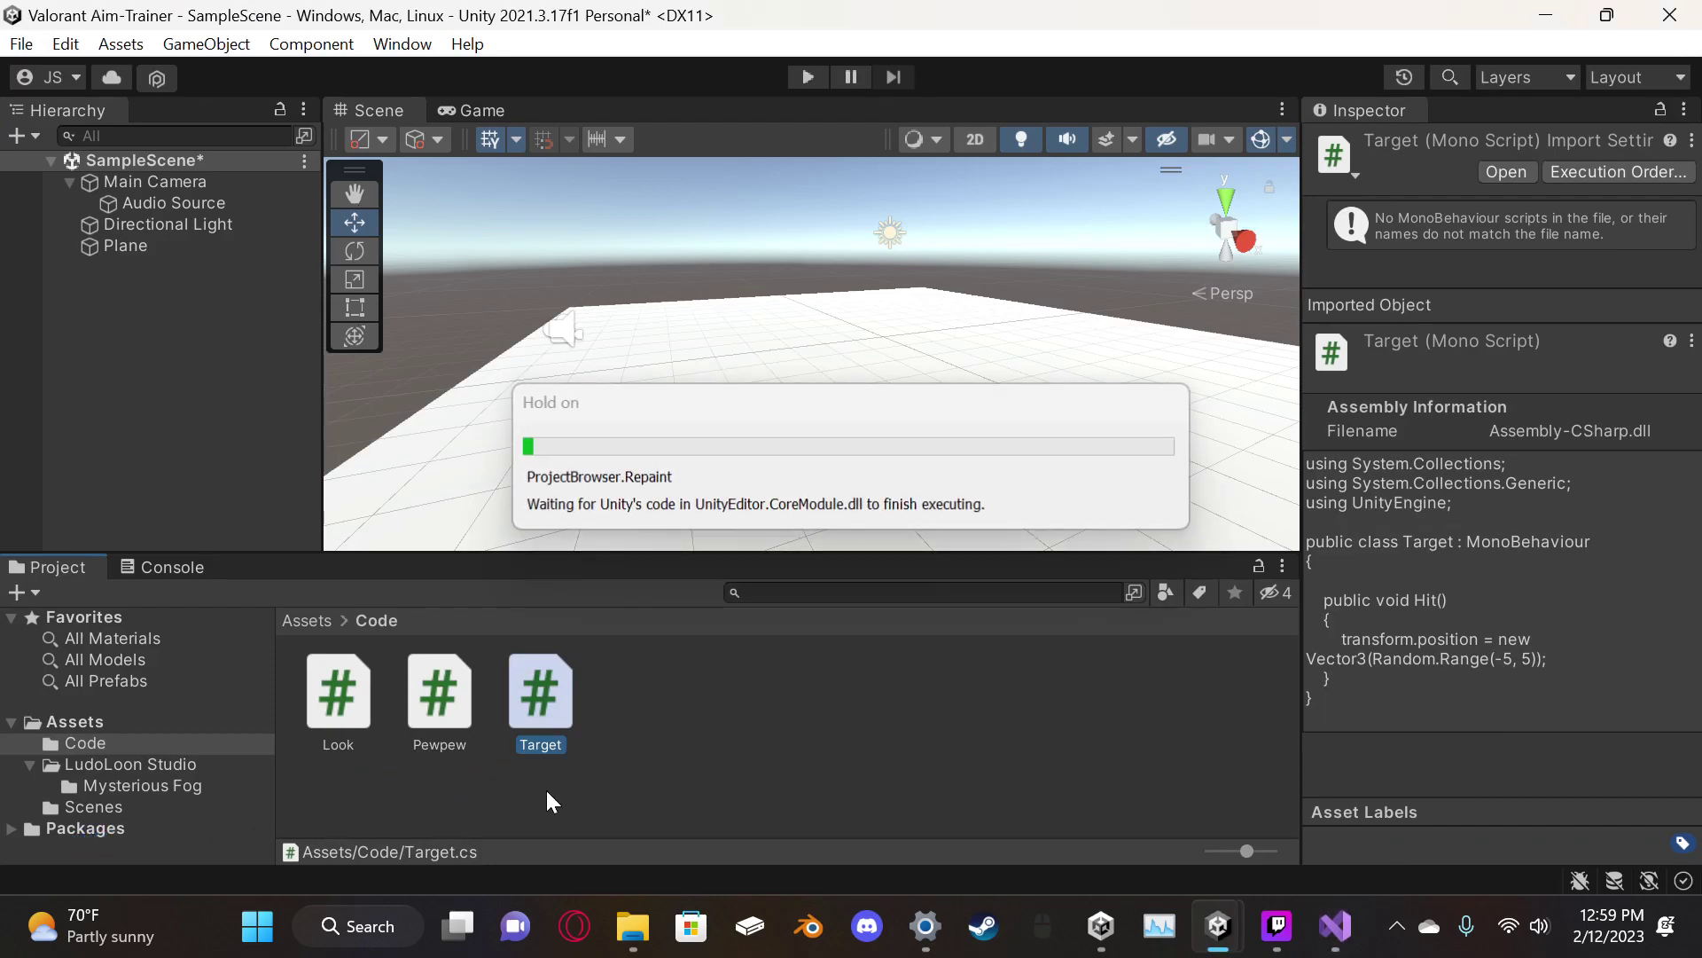
Create a UI Image inside a new Canvas and switch to the Game view.
right_click(121, 339)
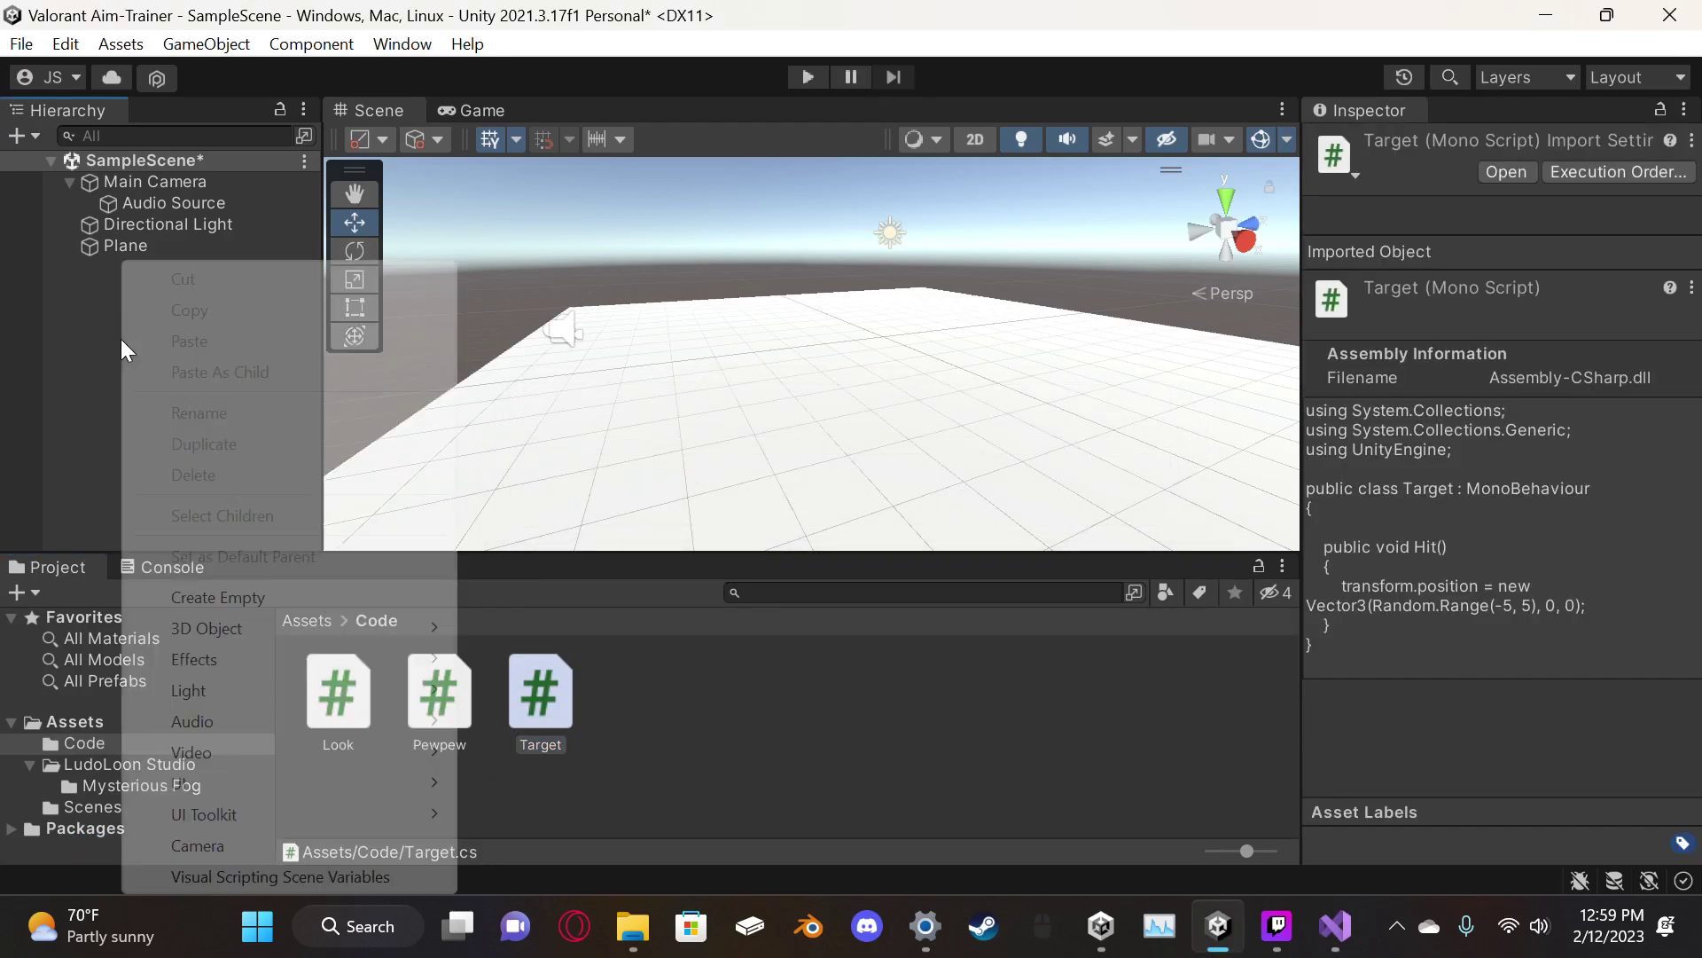
mouse_move(359, 786)
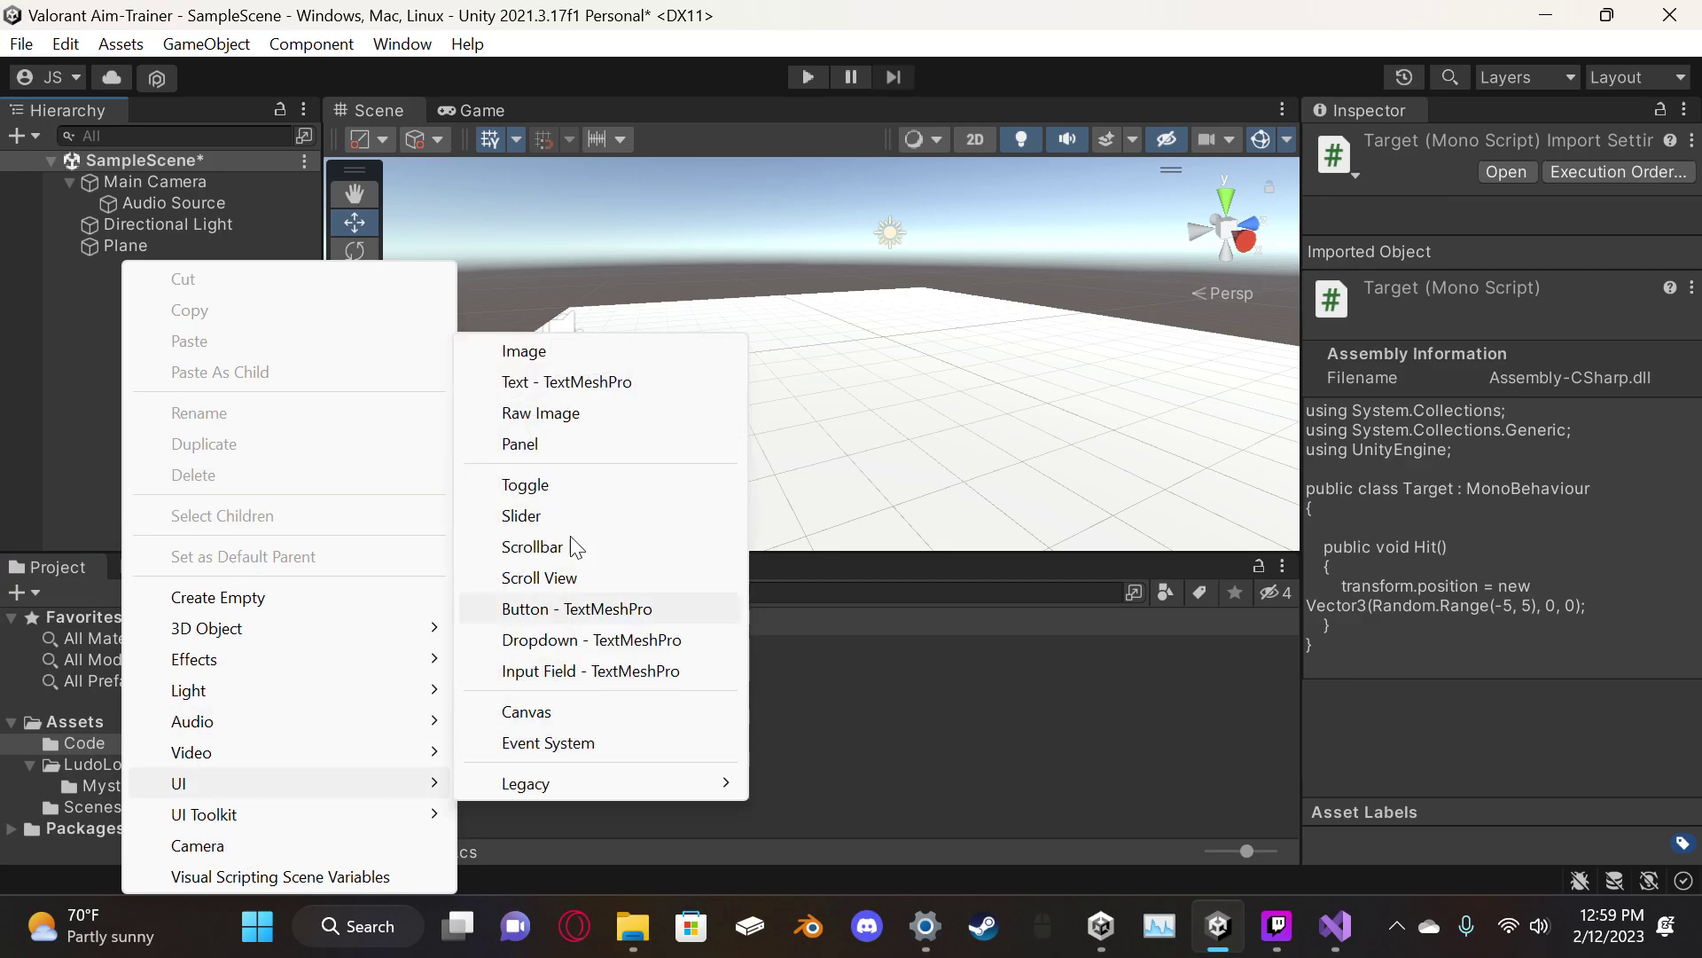
click(550, 349)
click(487, 112)
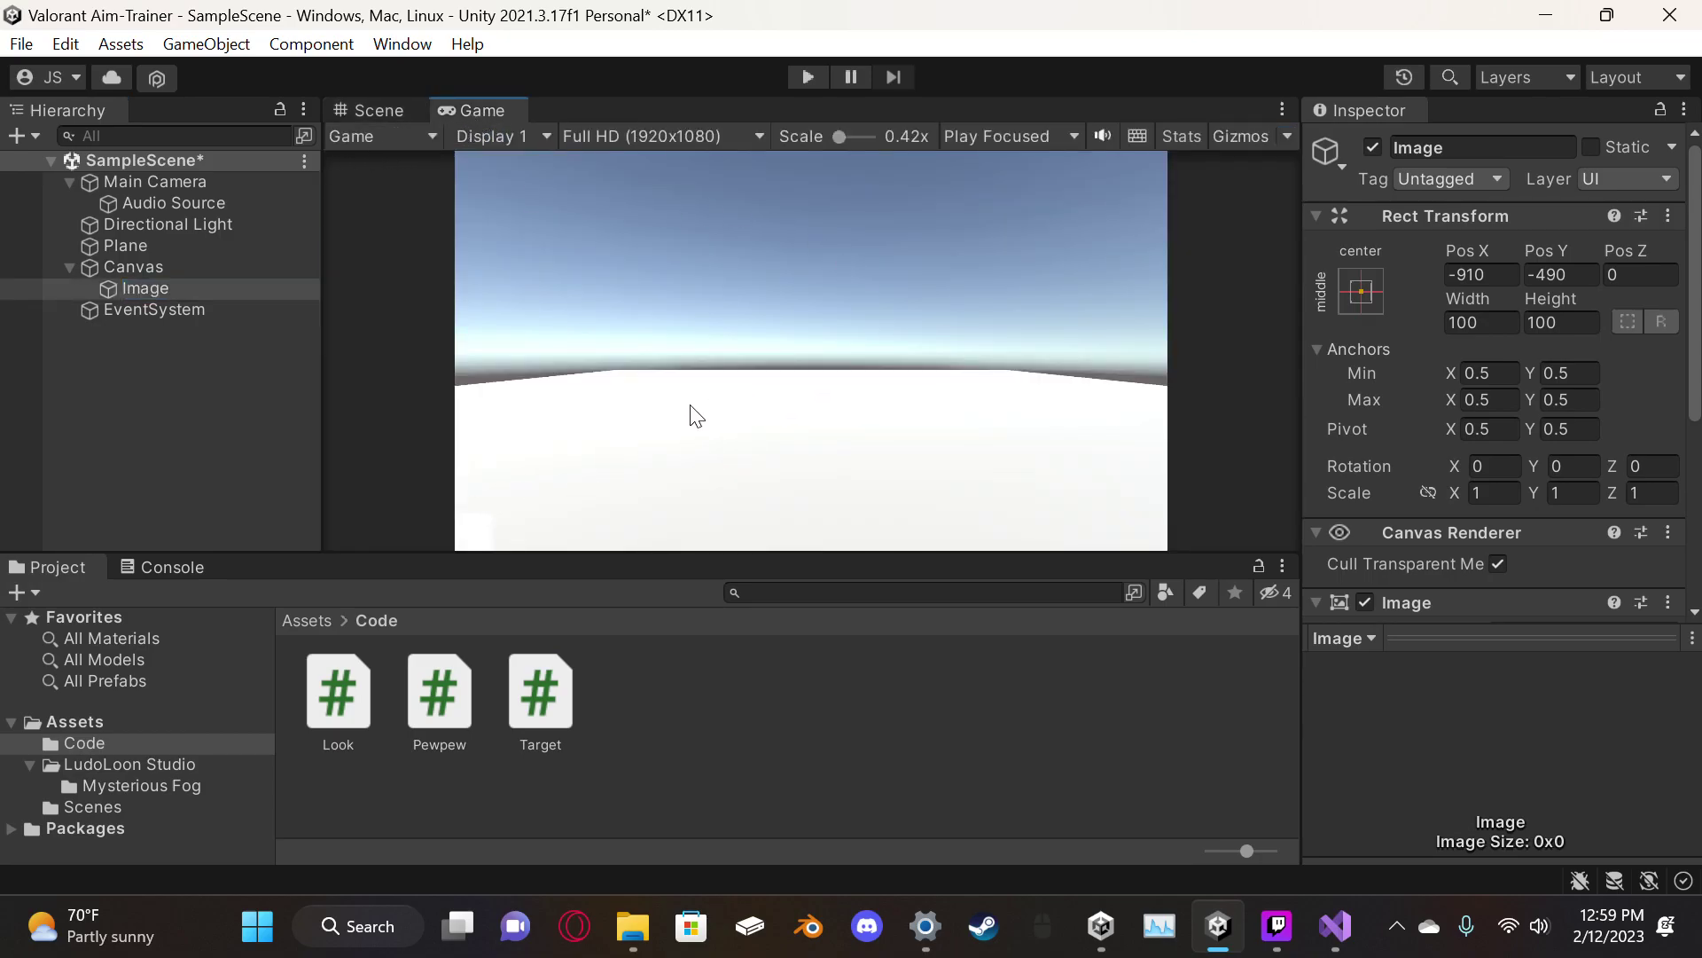
Set the Image colour to black (000000) and select the Canvas.
scroll(1543, 488, down, 5)
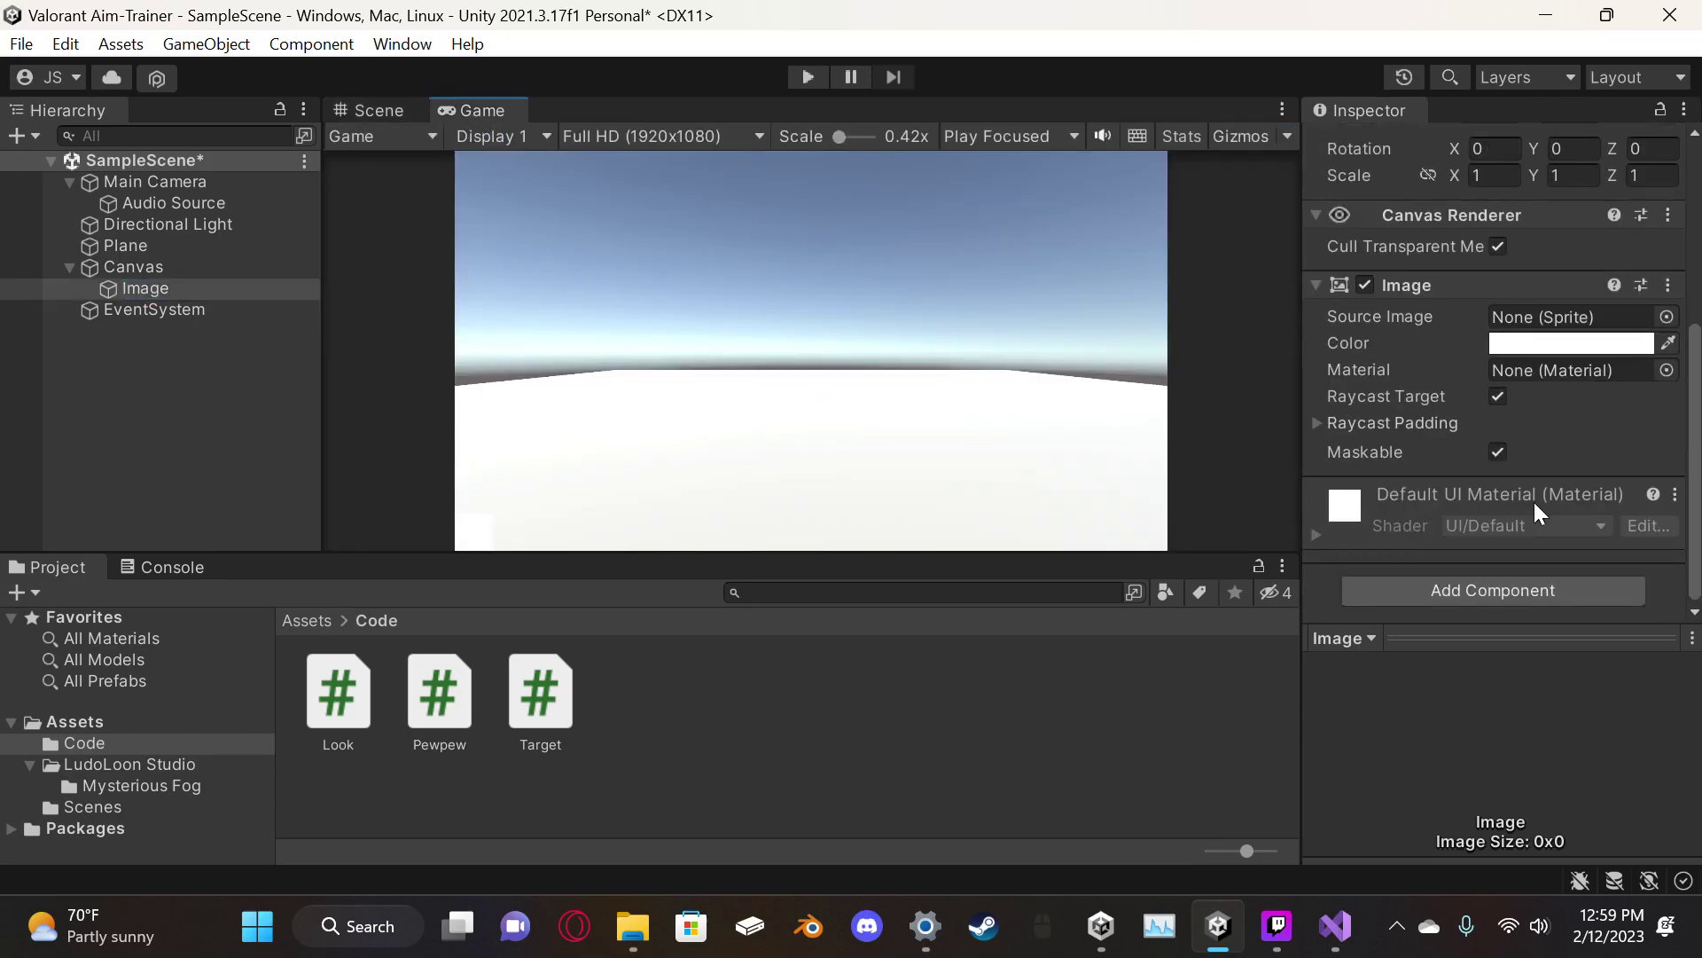
click(1574, 353)
drag(1434, 440, 1587, 742)
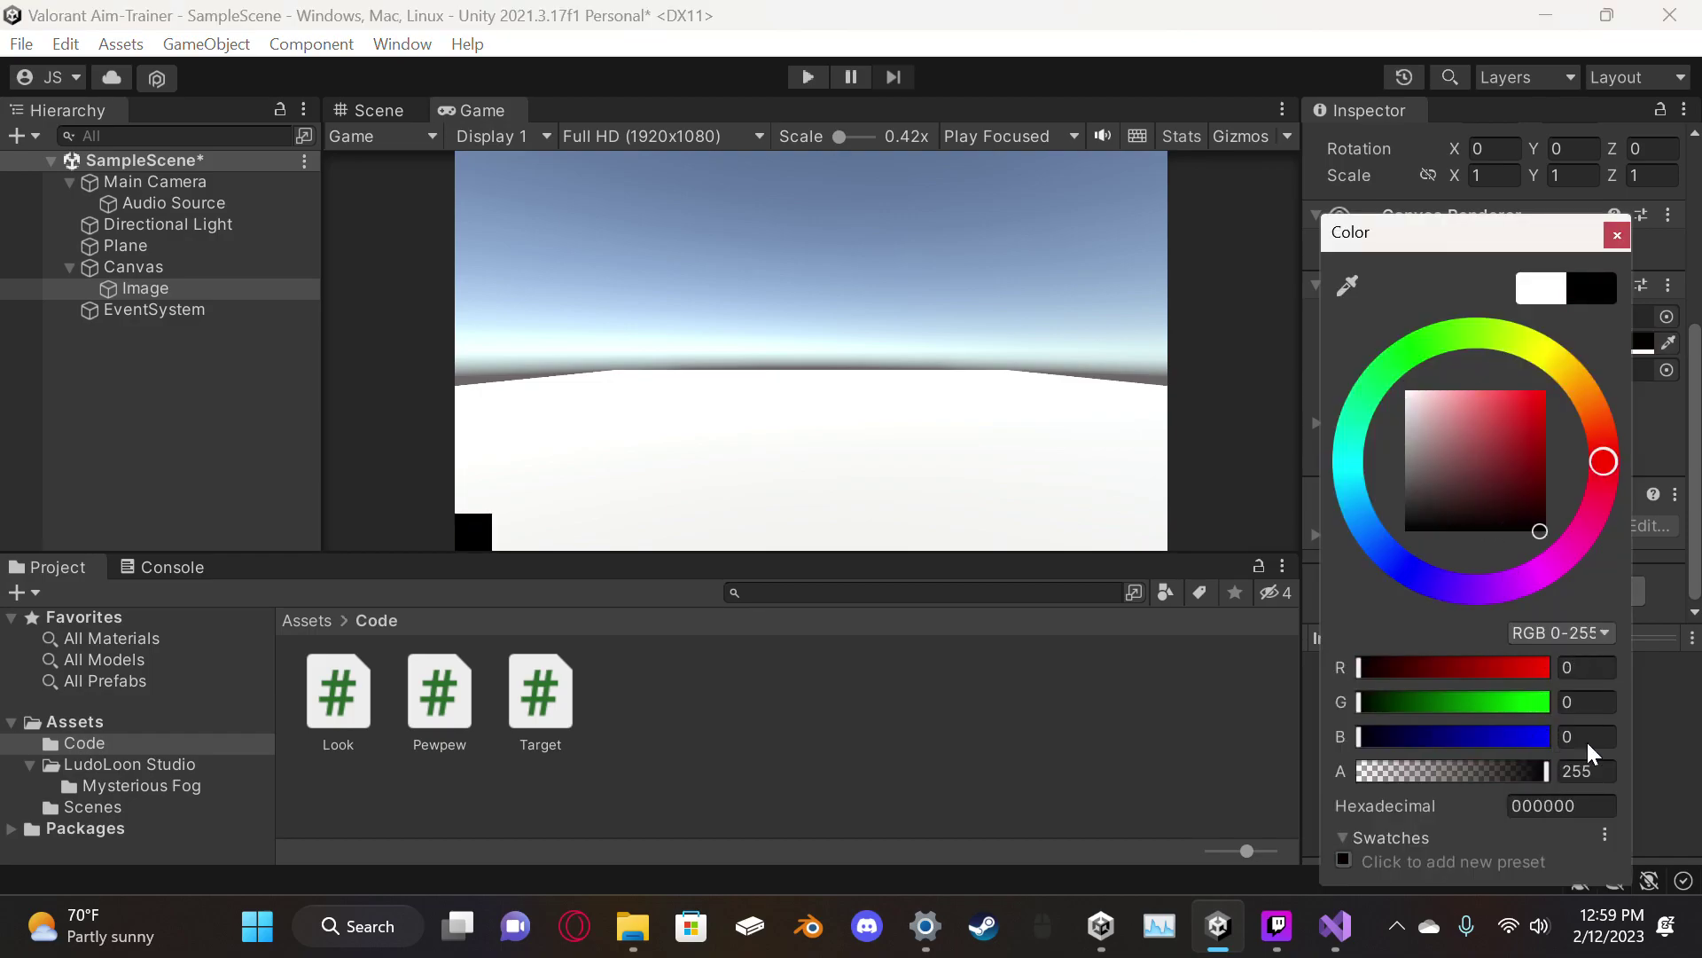
click(1617, 236)
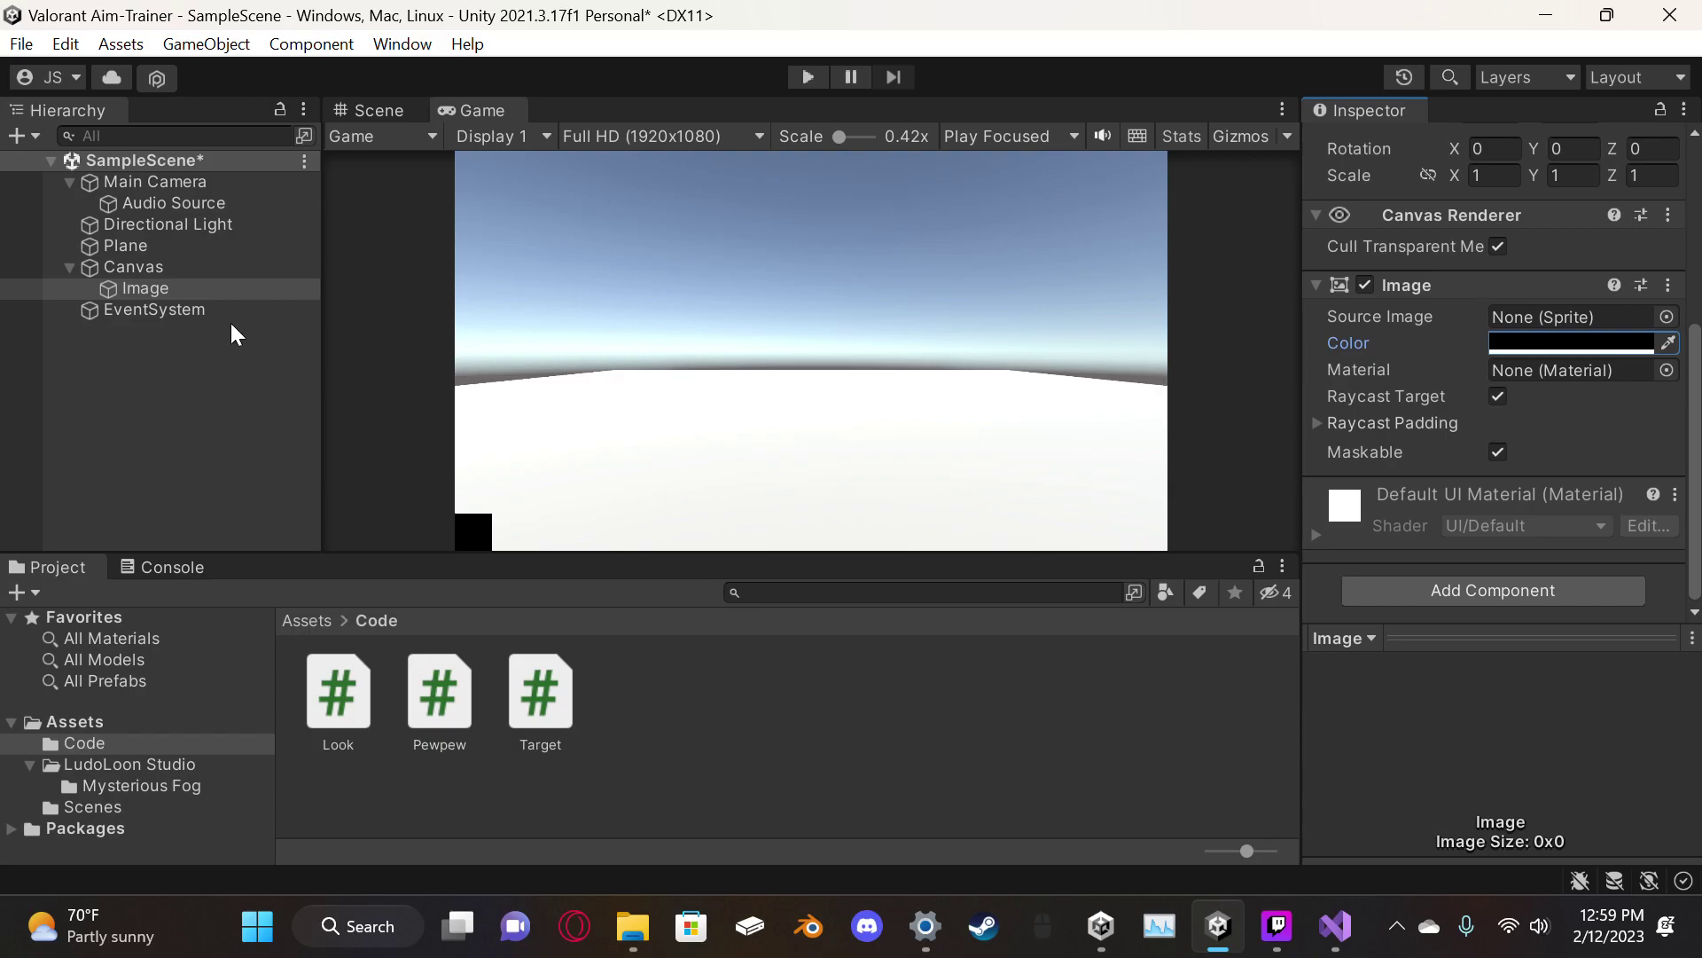
click(226, 269)
scroll(1499, 454, up, 2)
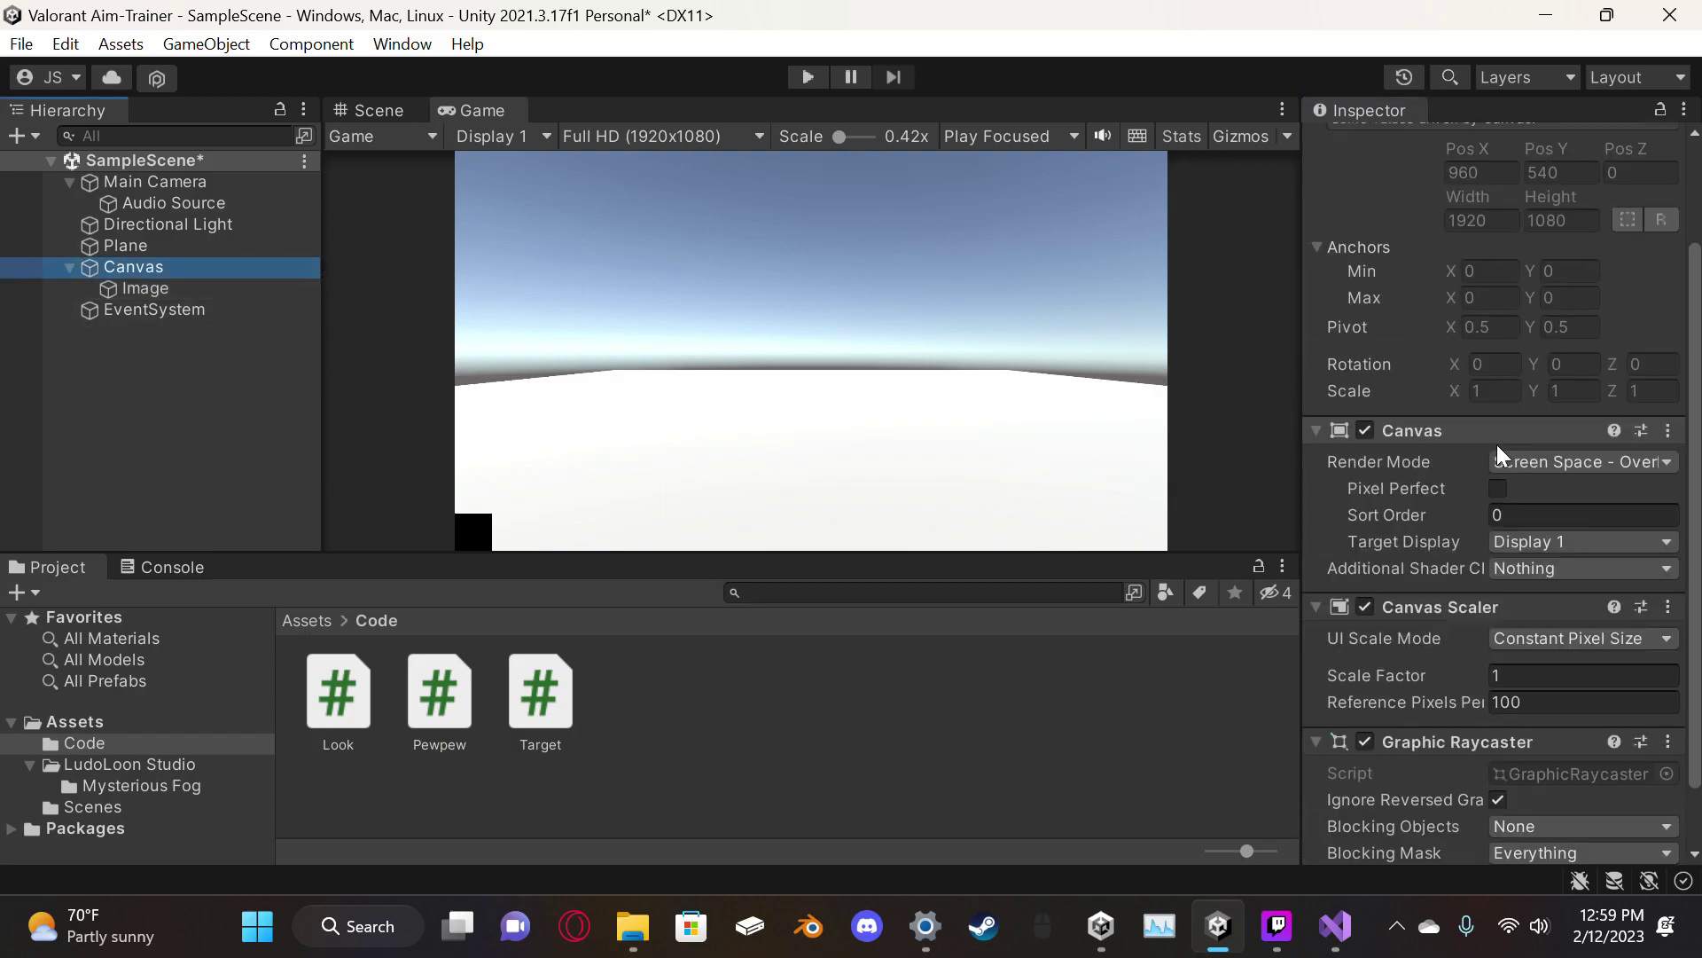
scroll(1499, 454, up, 2)
Anchor the Image to the middle-center preset of the Canvas.
click(173, 287)
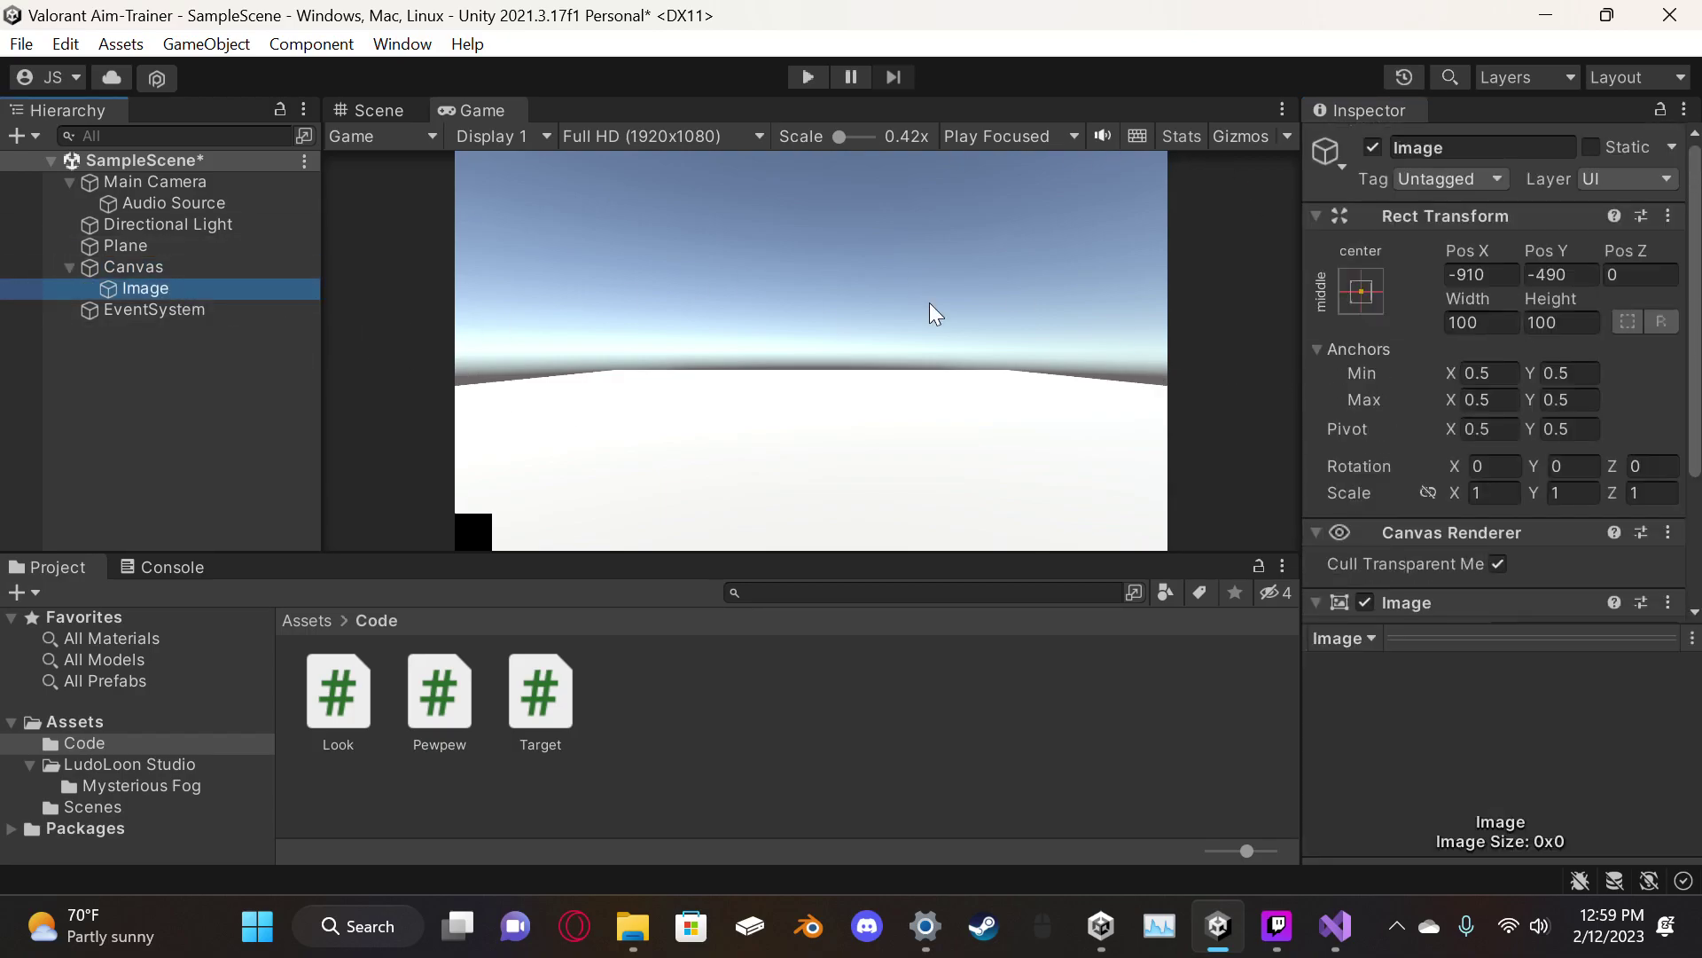
click(1348, 294)
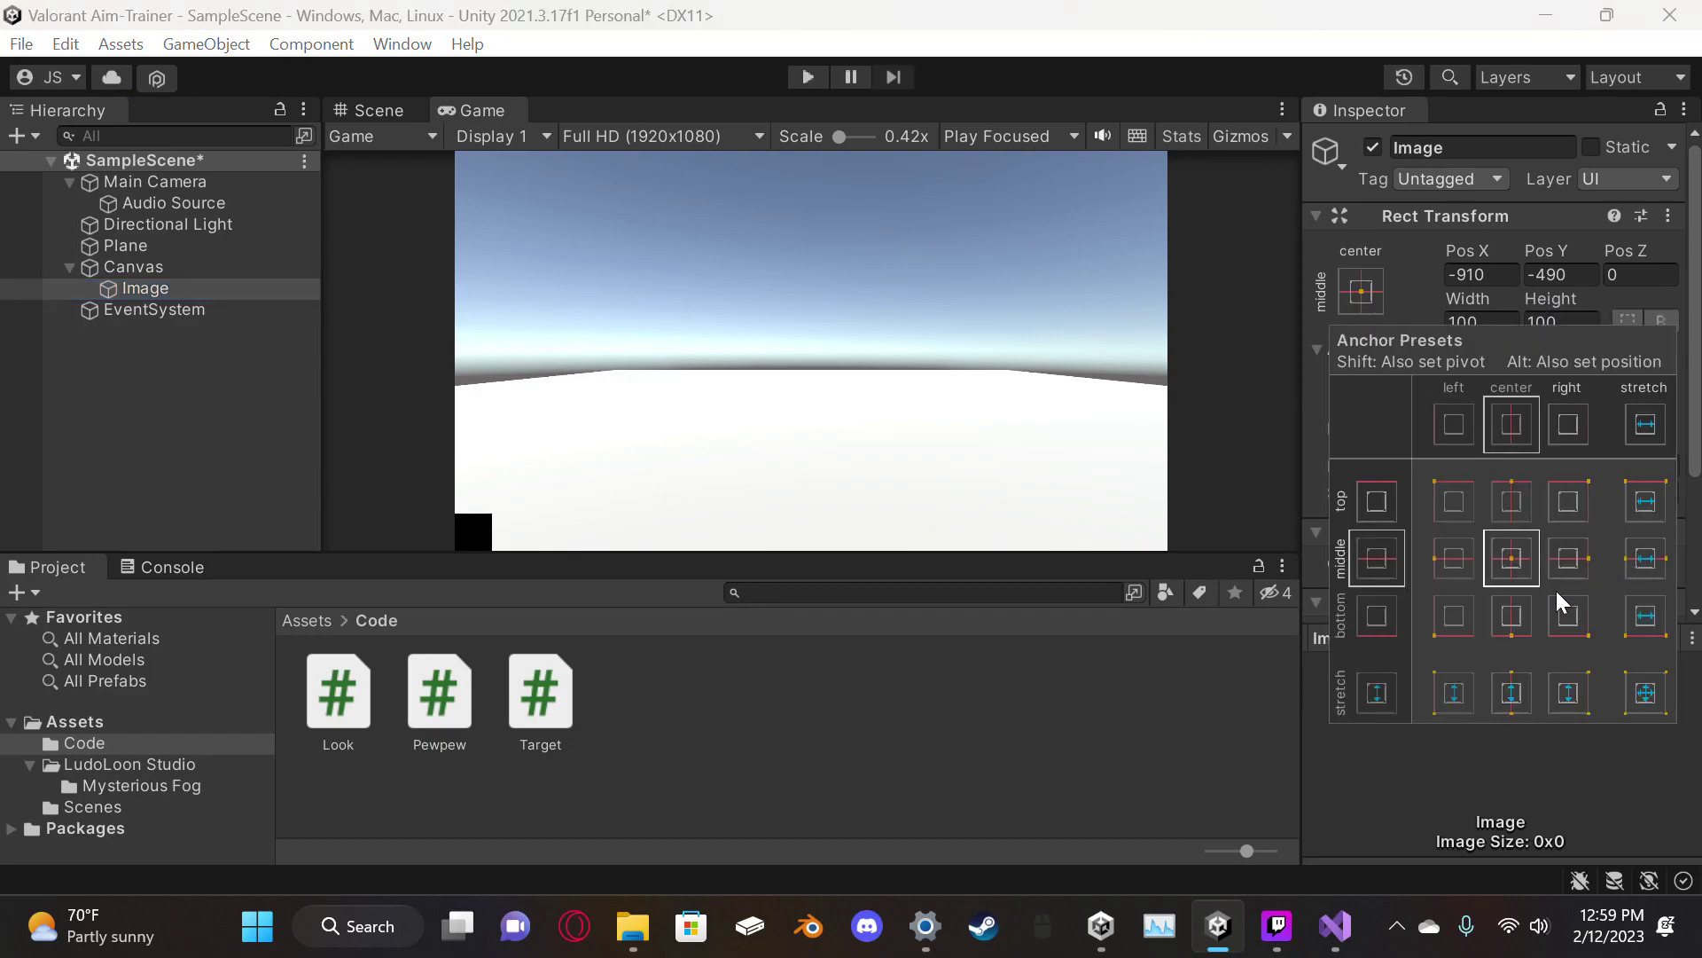
alt+click(1512, 559)
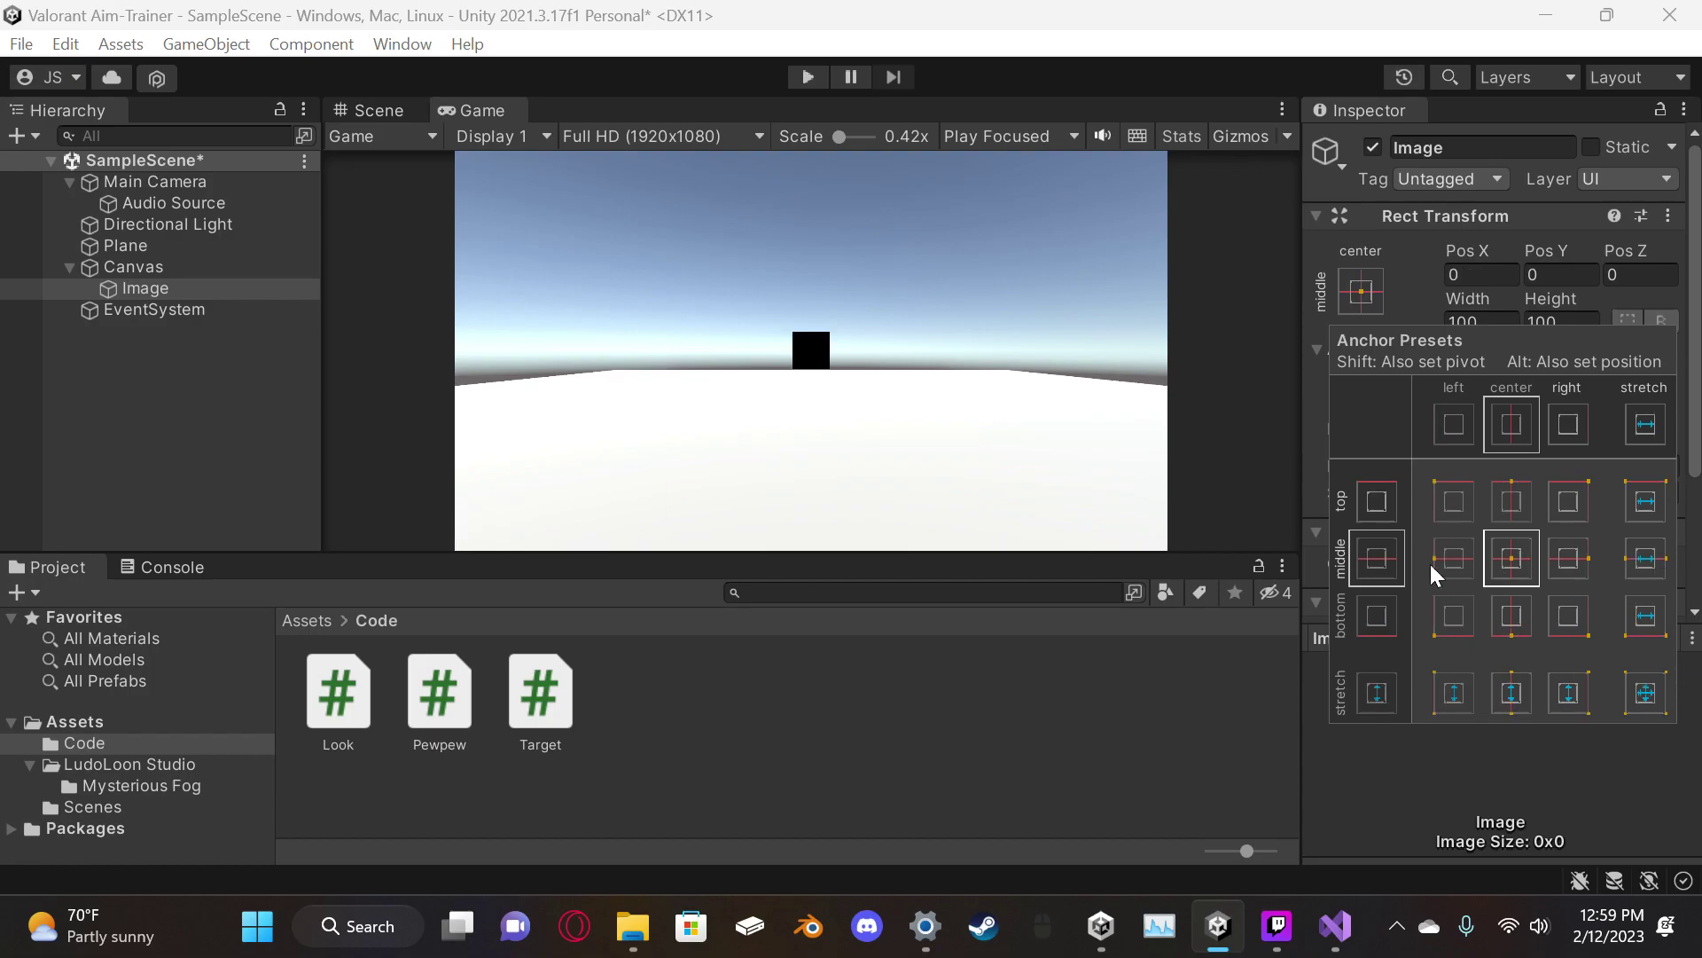
Resize the Image to Width 10 and Height 10 to form a crosshair dot.
click(1318, 333)
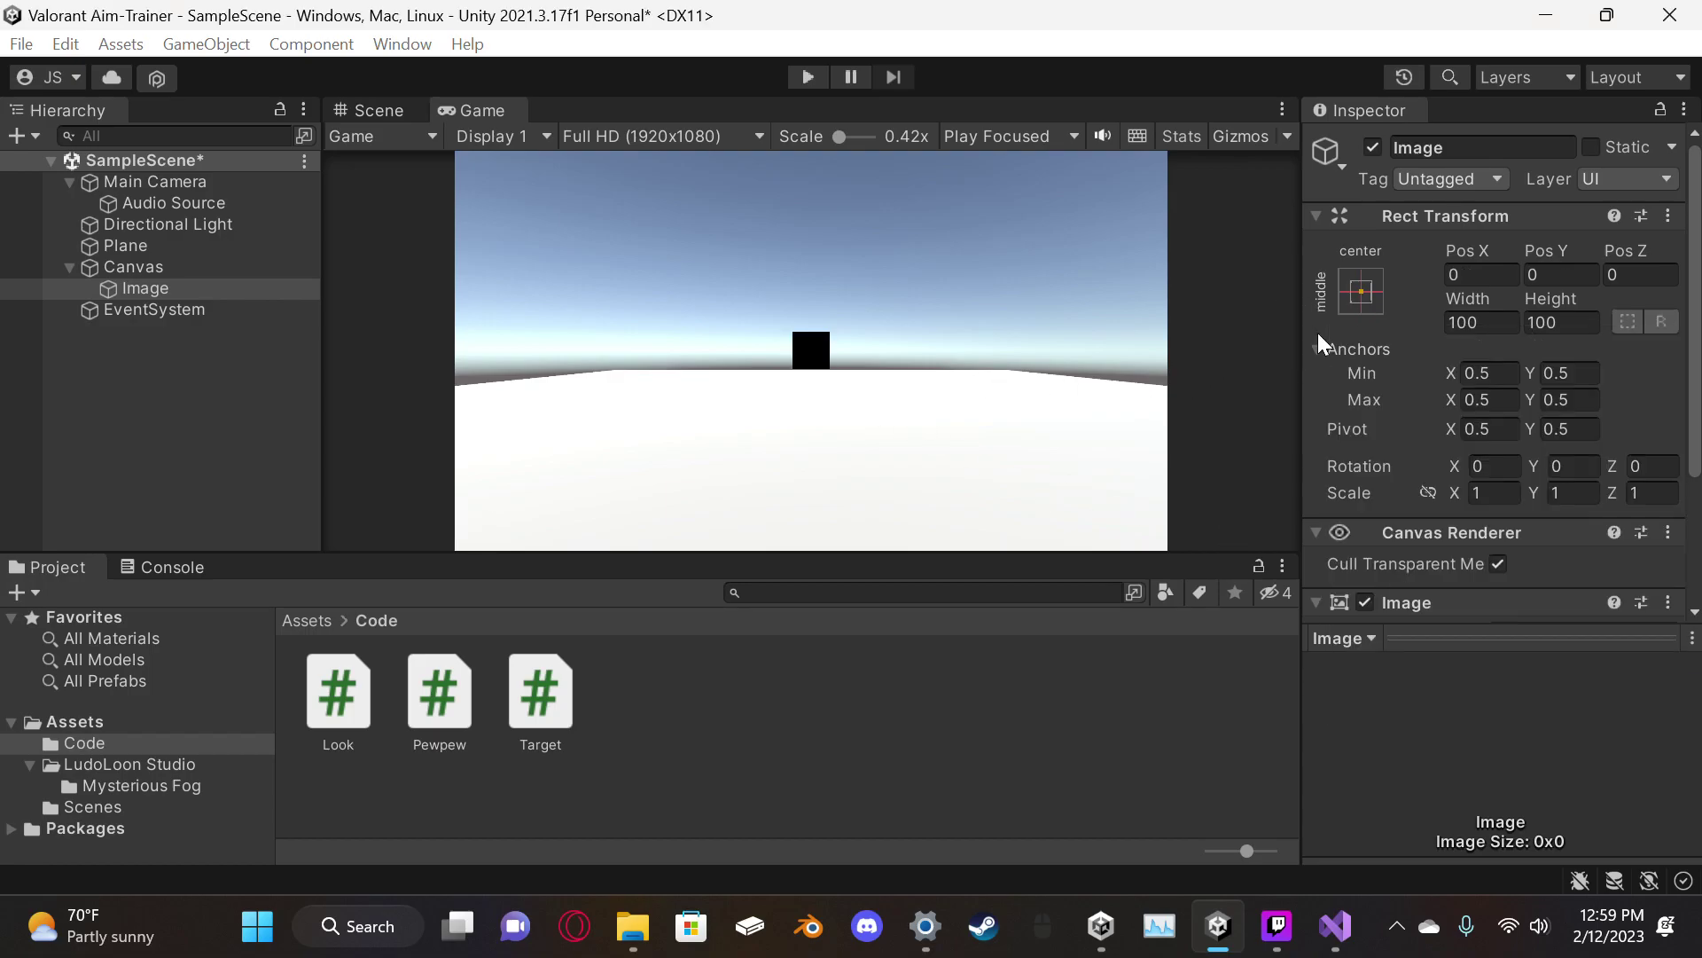
click(1479, 322)
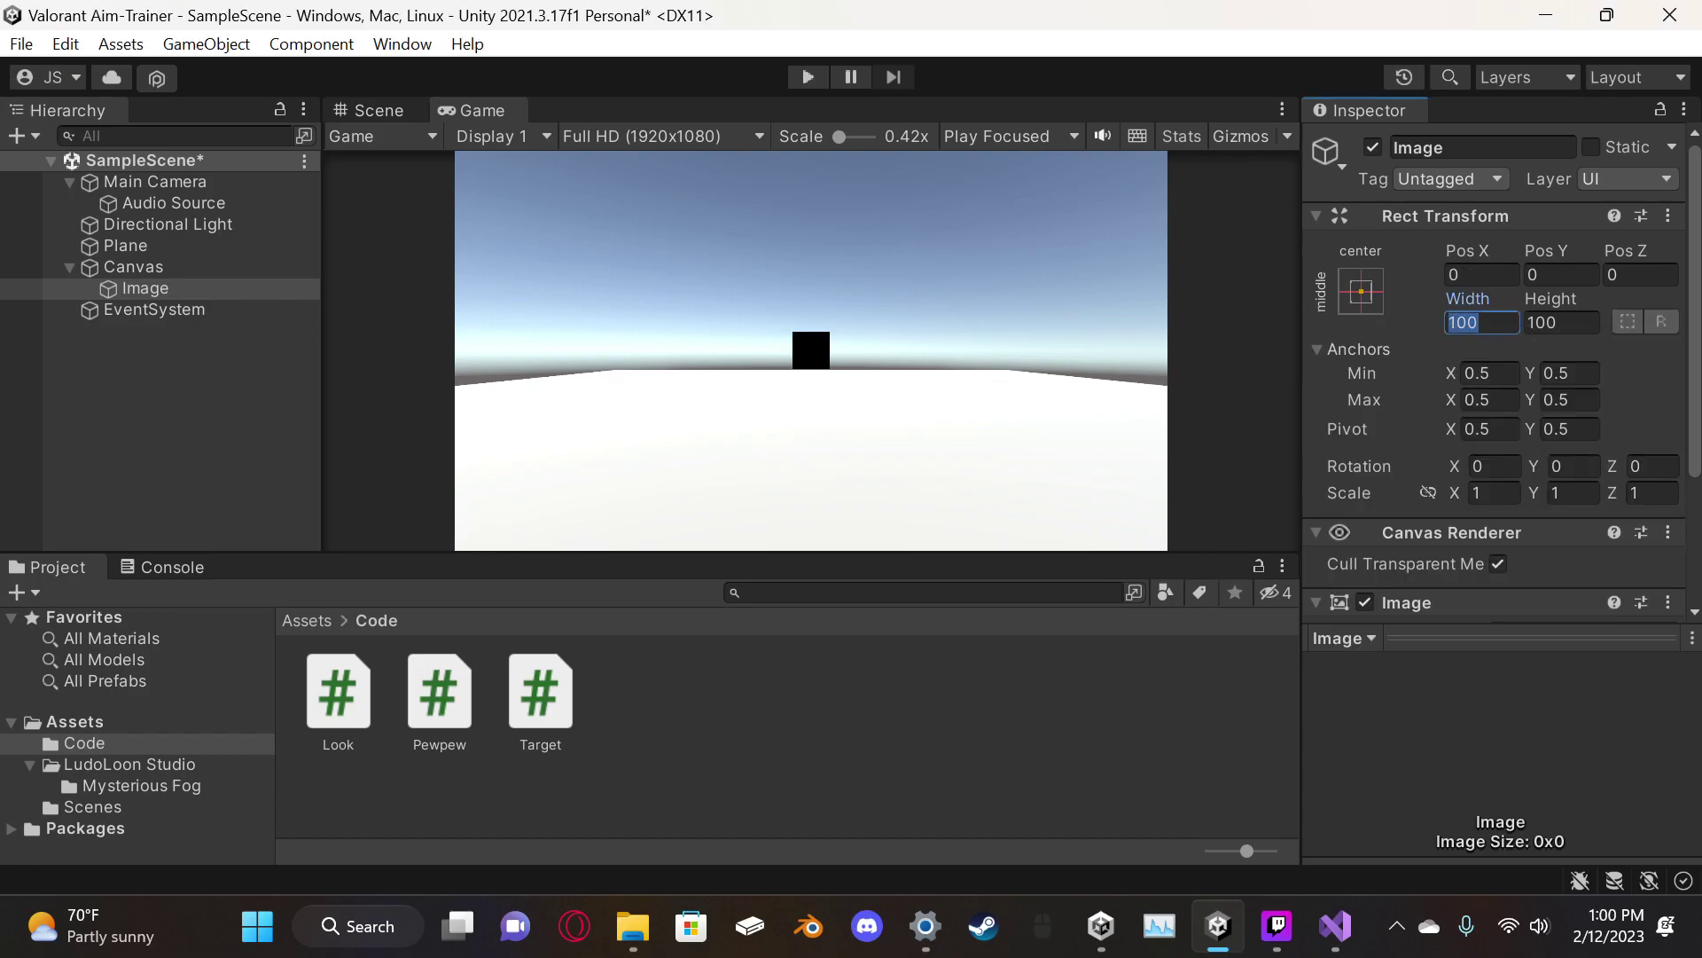
text(5)
click(1560, 322)
key(BackSpace)
key(BackSpace)
key(BackSpace)
text(5)
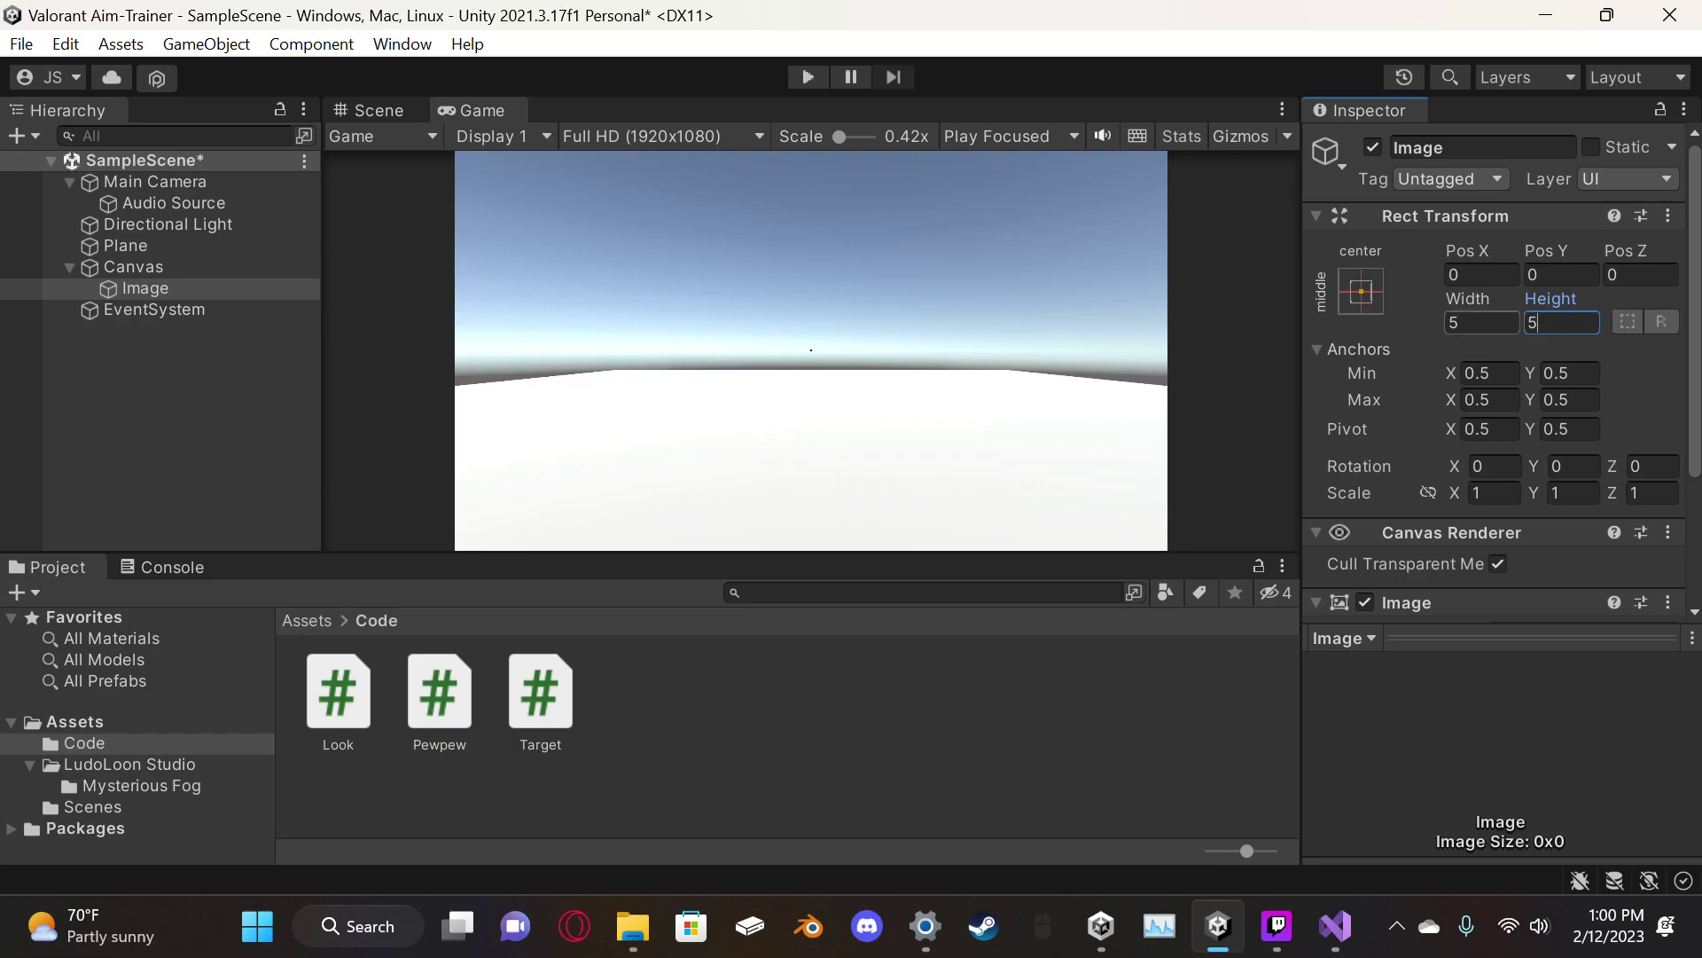
key(shift+Tab)
key(Tab)
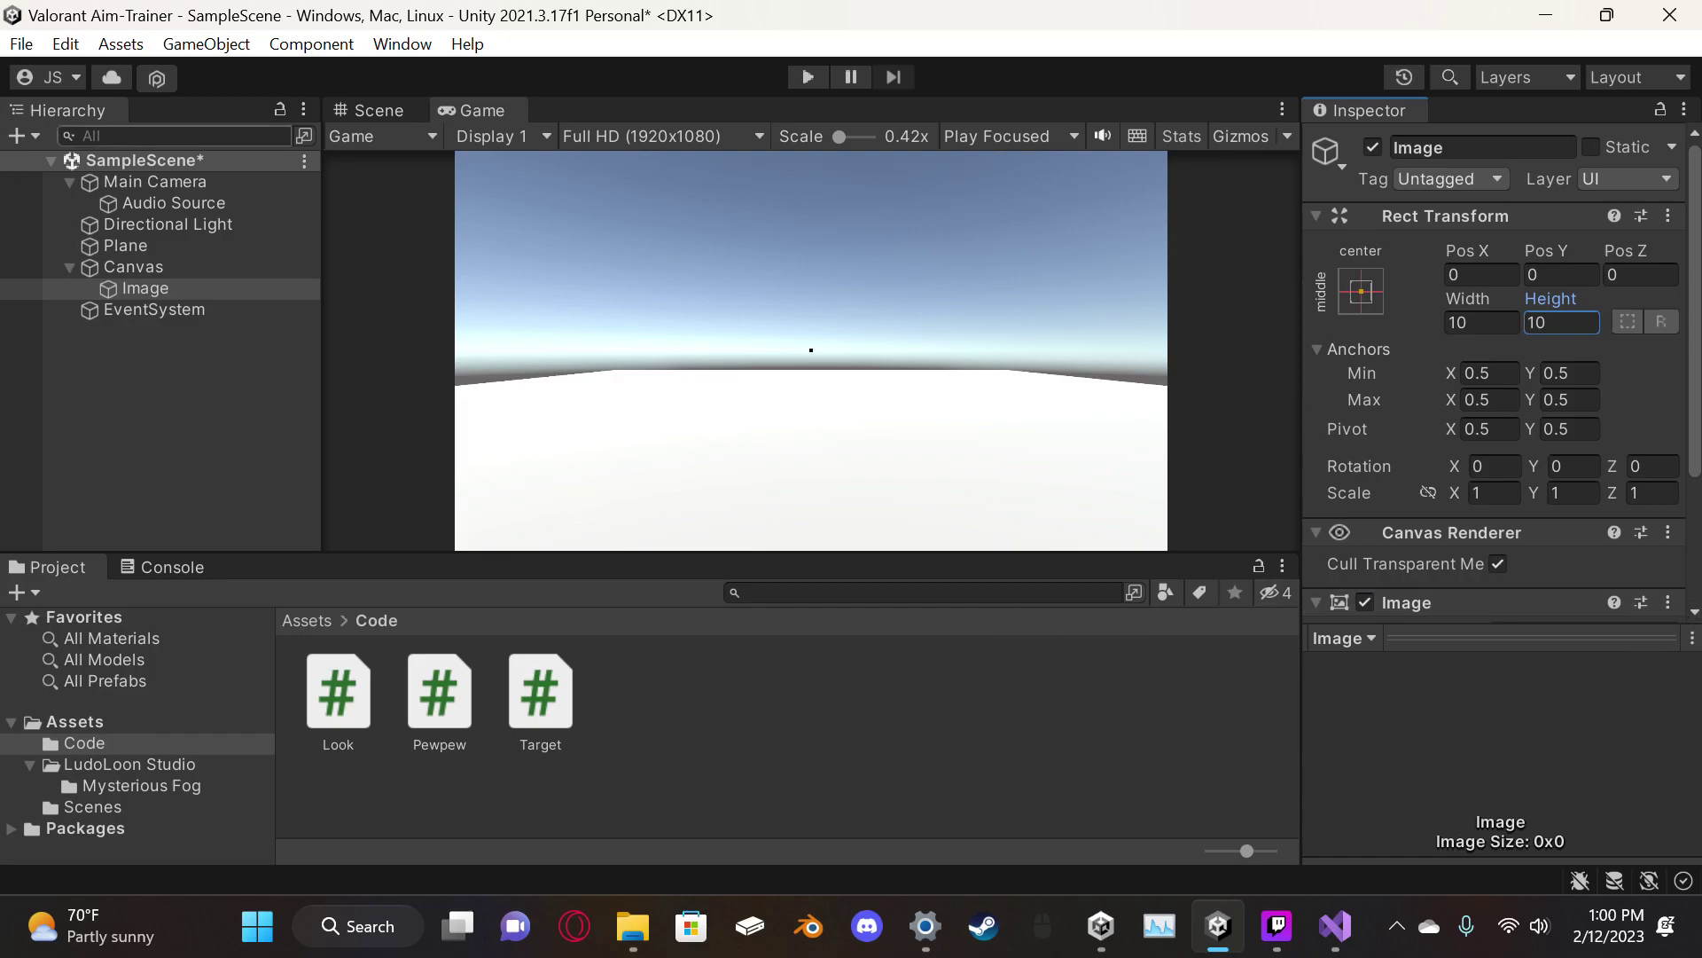
click(88, 342)
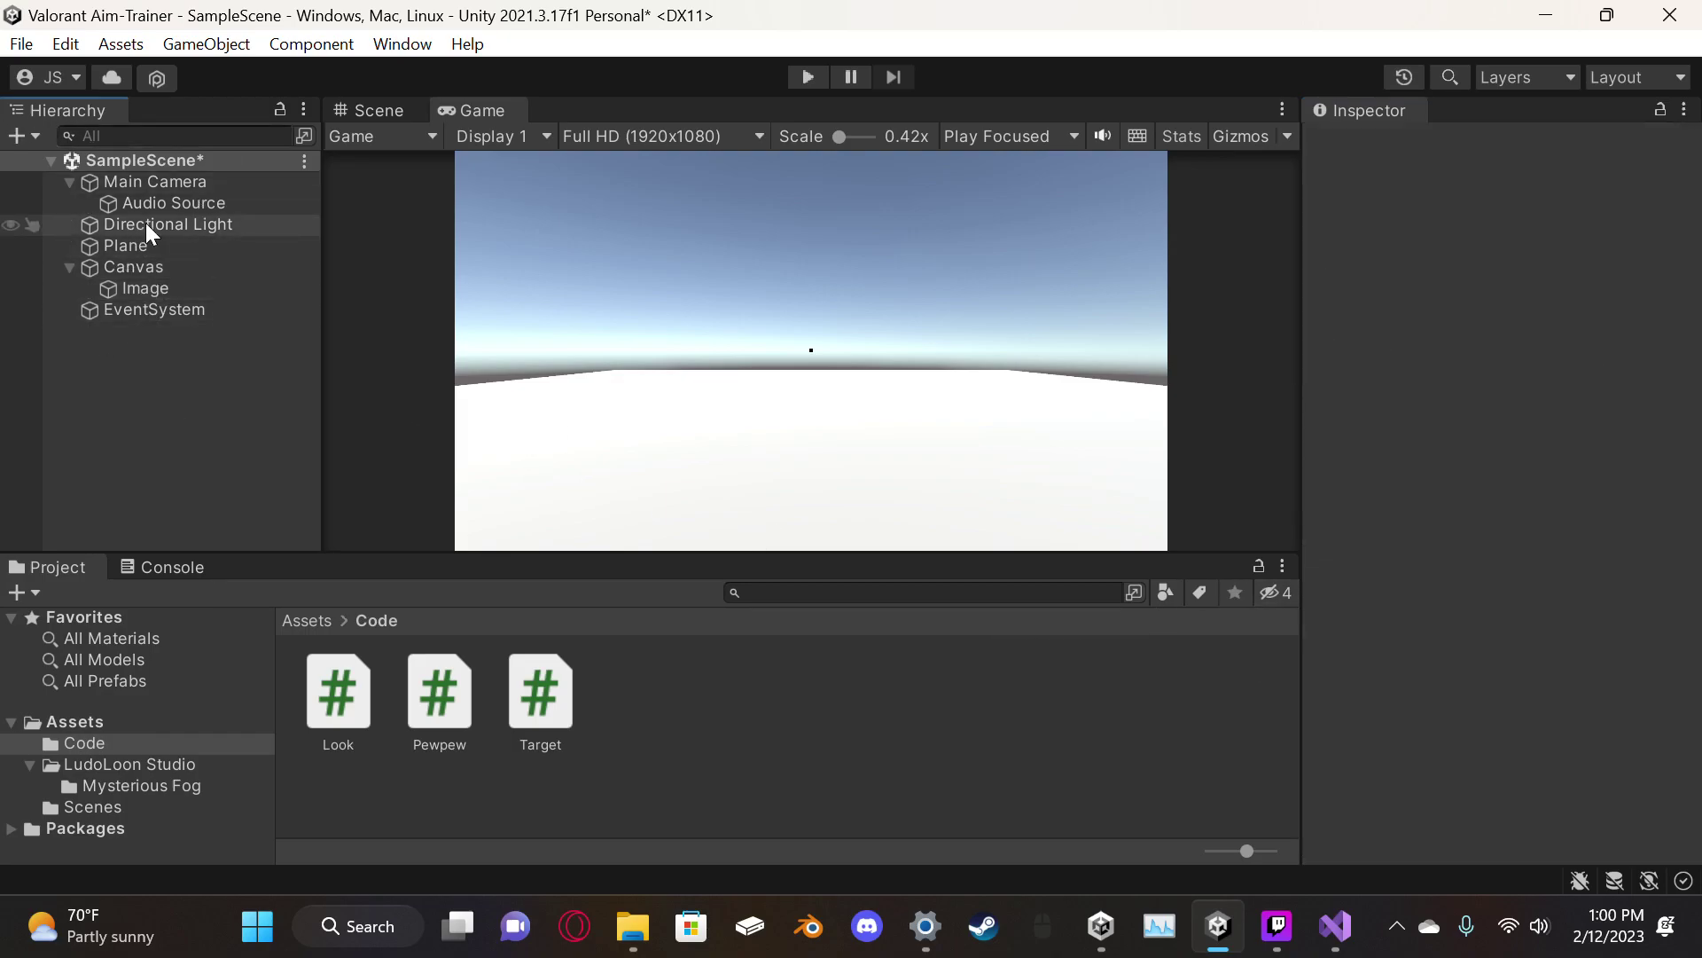
right_click(150, 432)
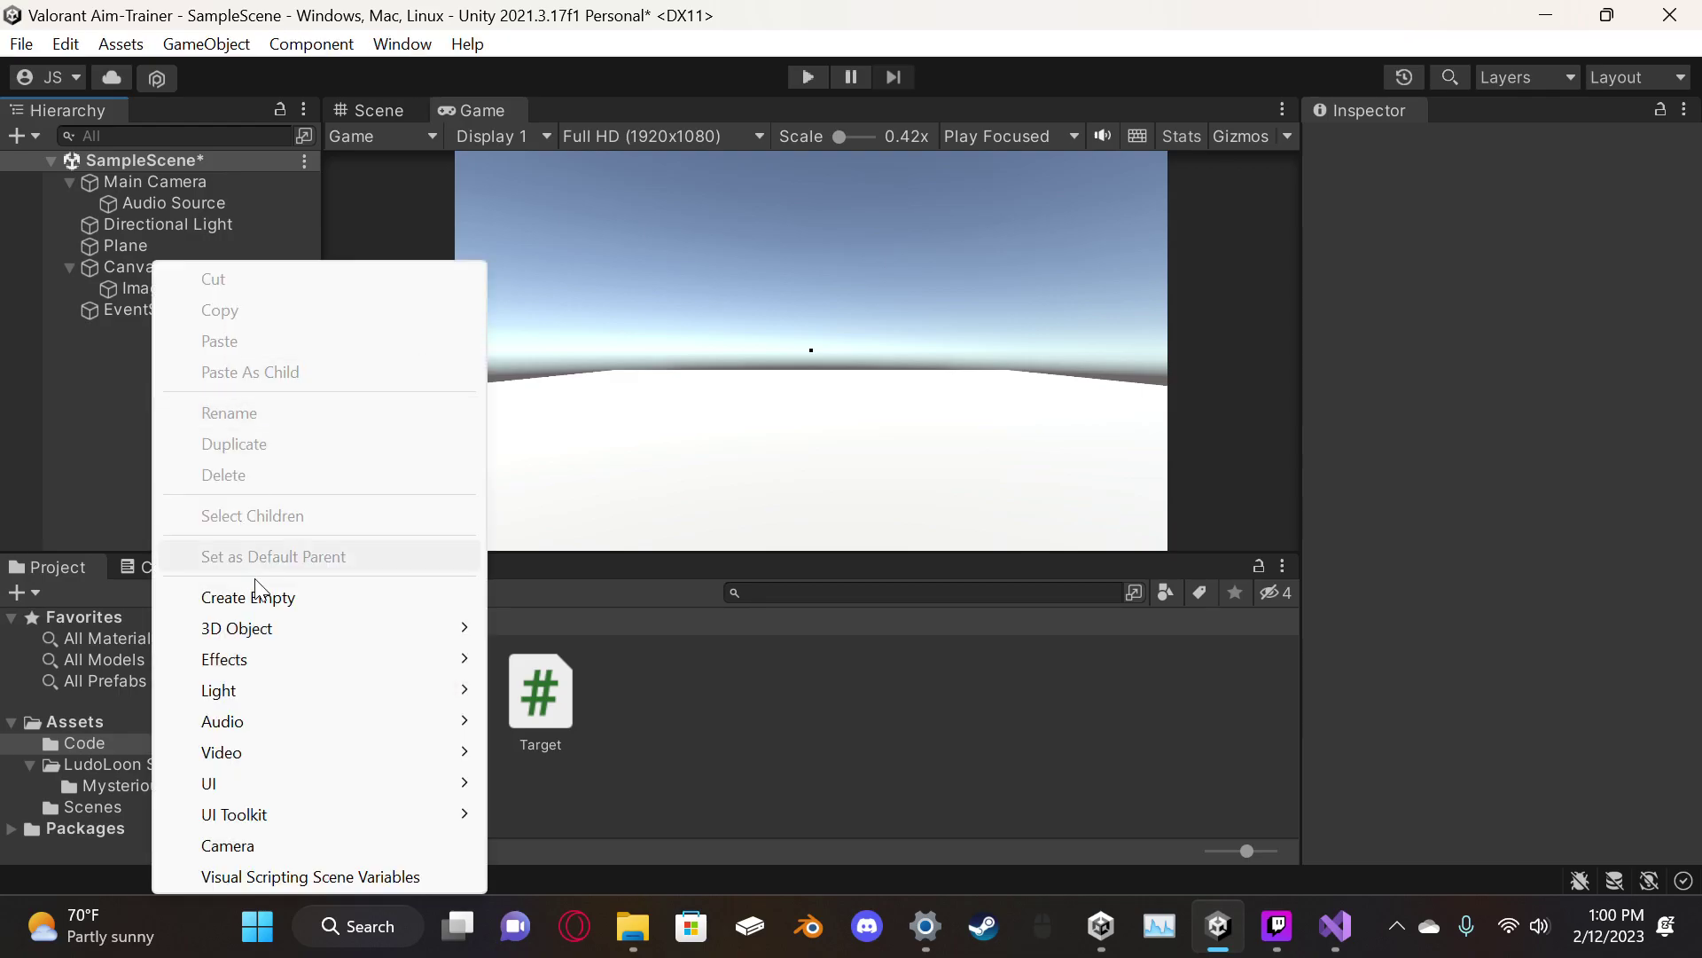
Add a Sphere to the scene, undoing an accidentally created Capsule.
mouse_move(362, 626)
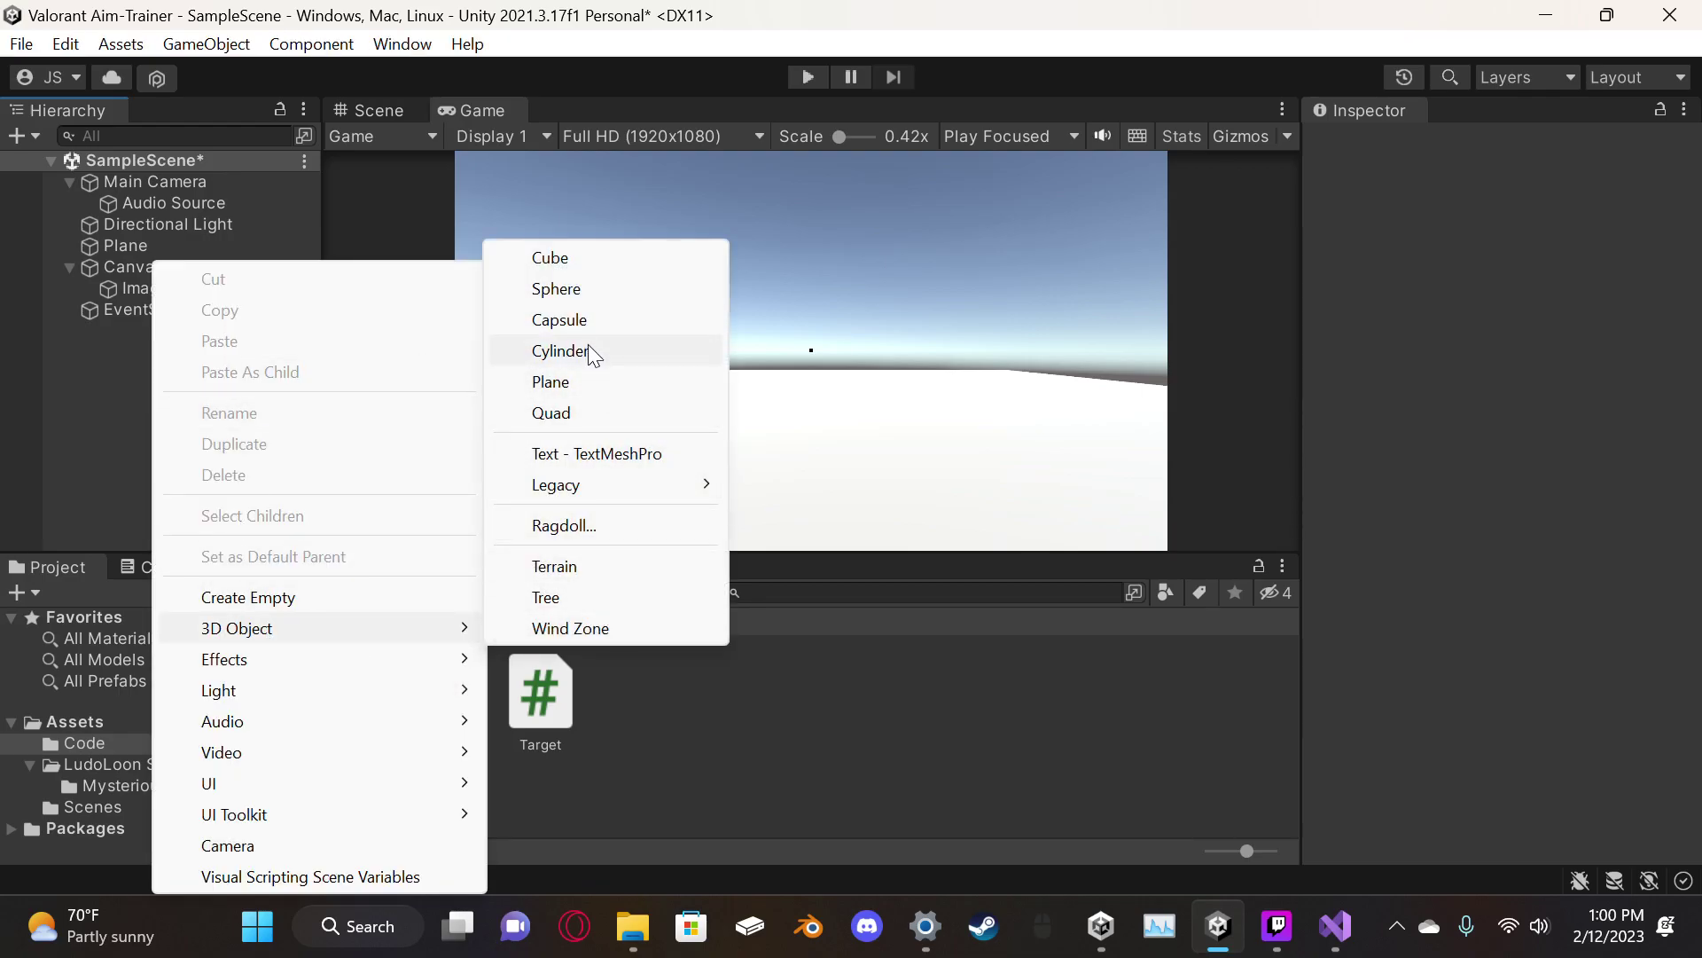
click(608, 319)
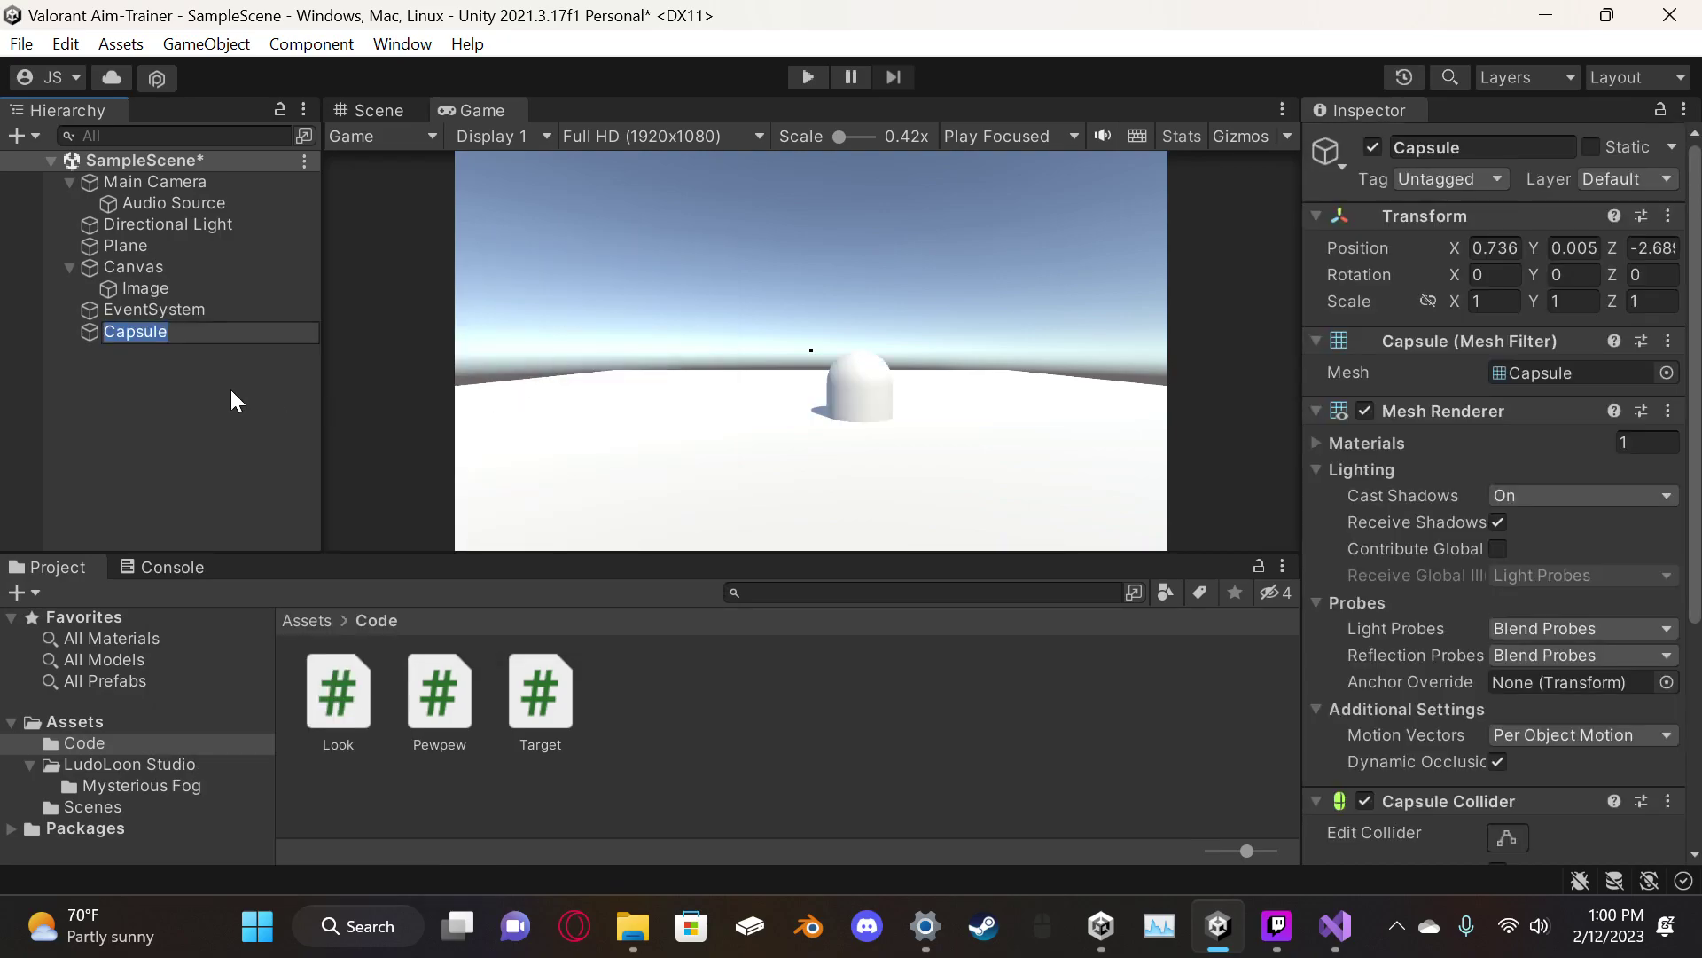
key(ctrl+z)
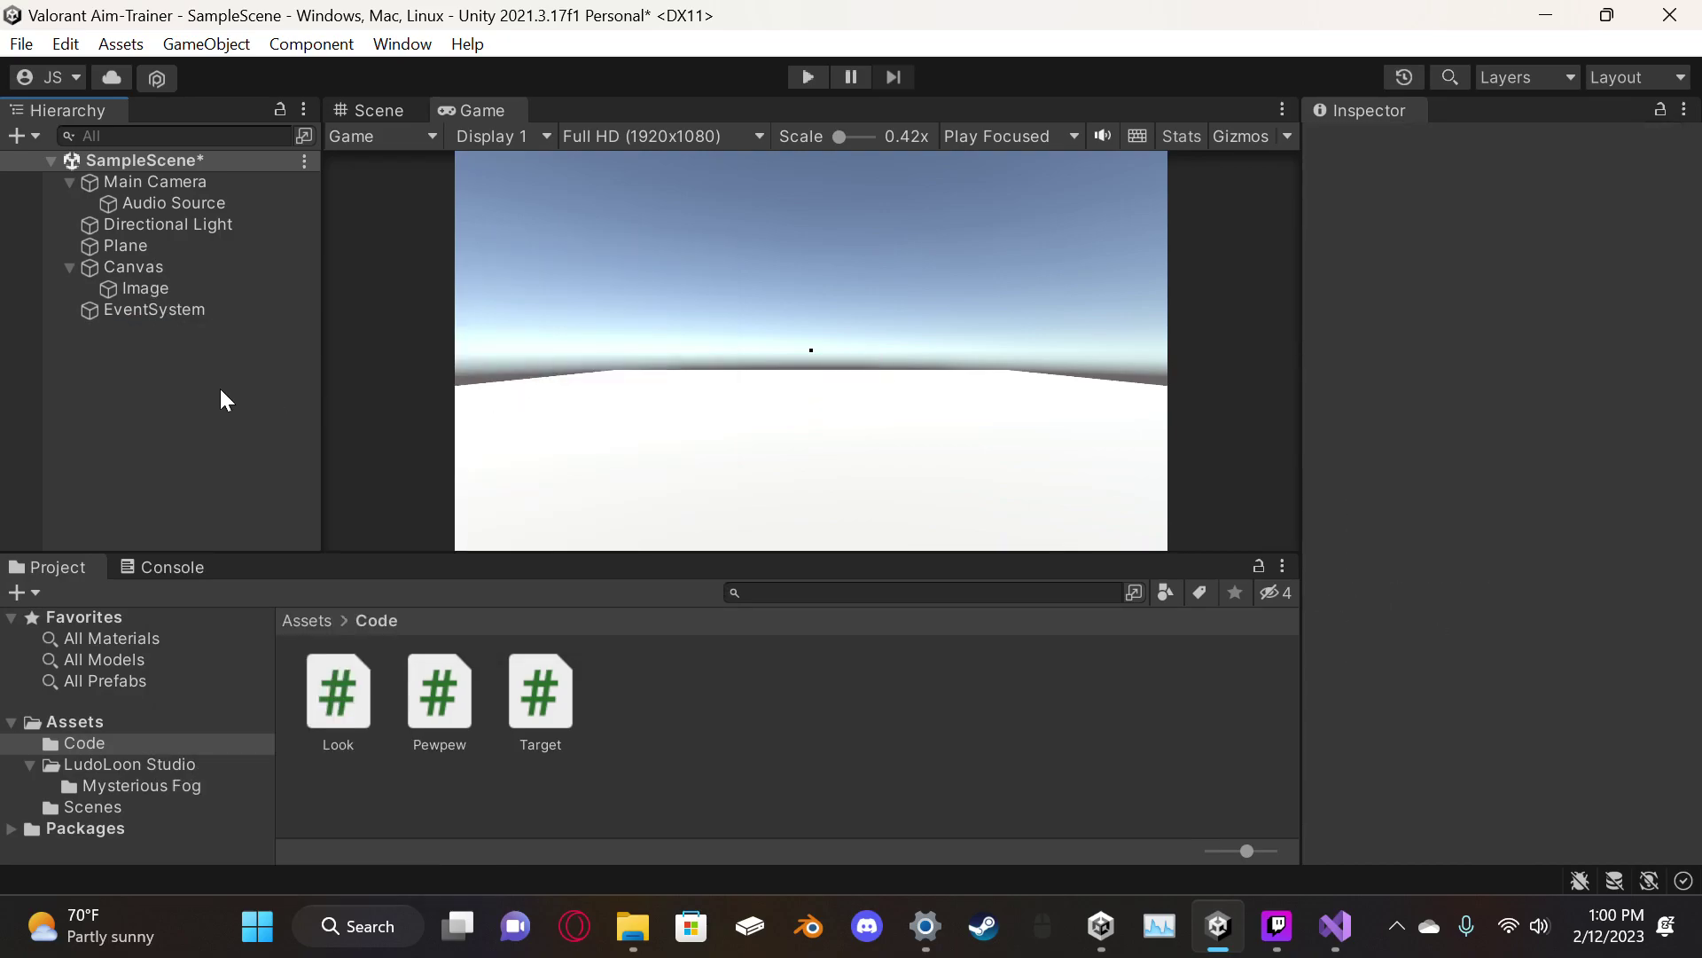
right_click(220, 385)
mouse_move(514, 640)
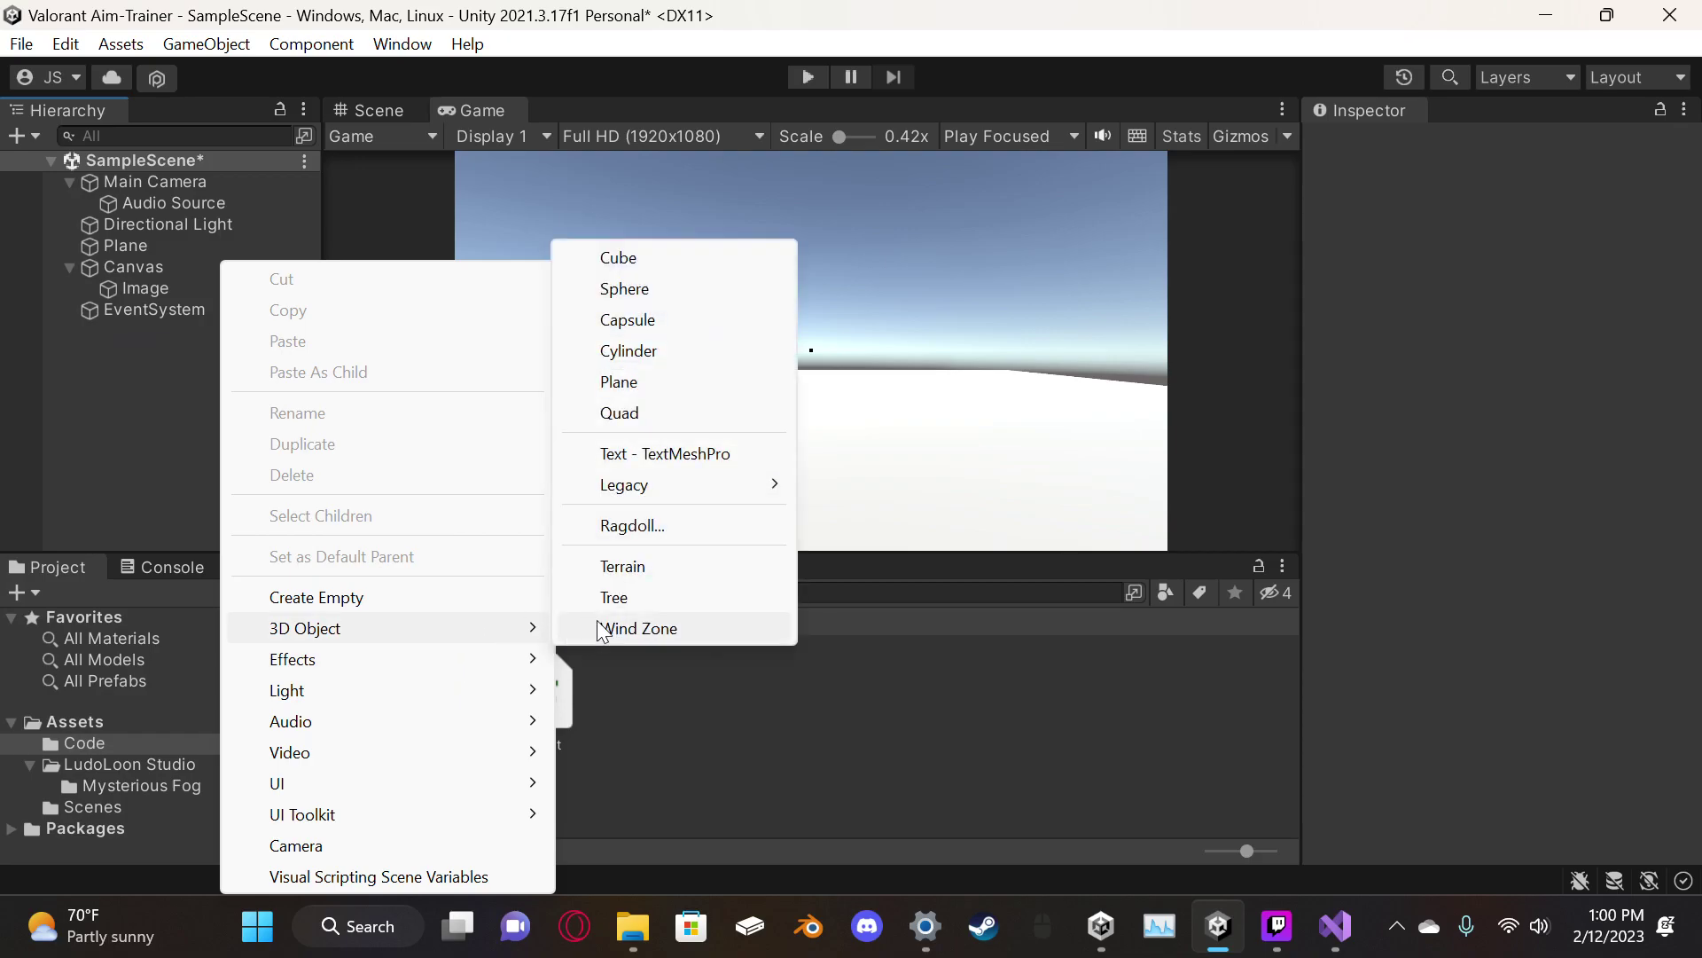
click(681, 293)
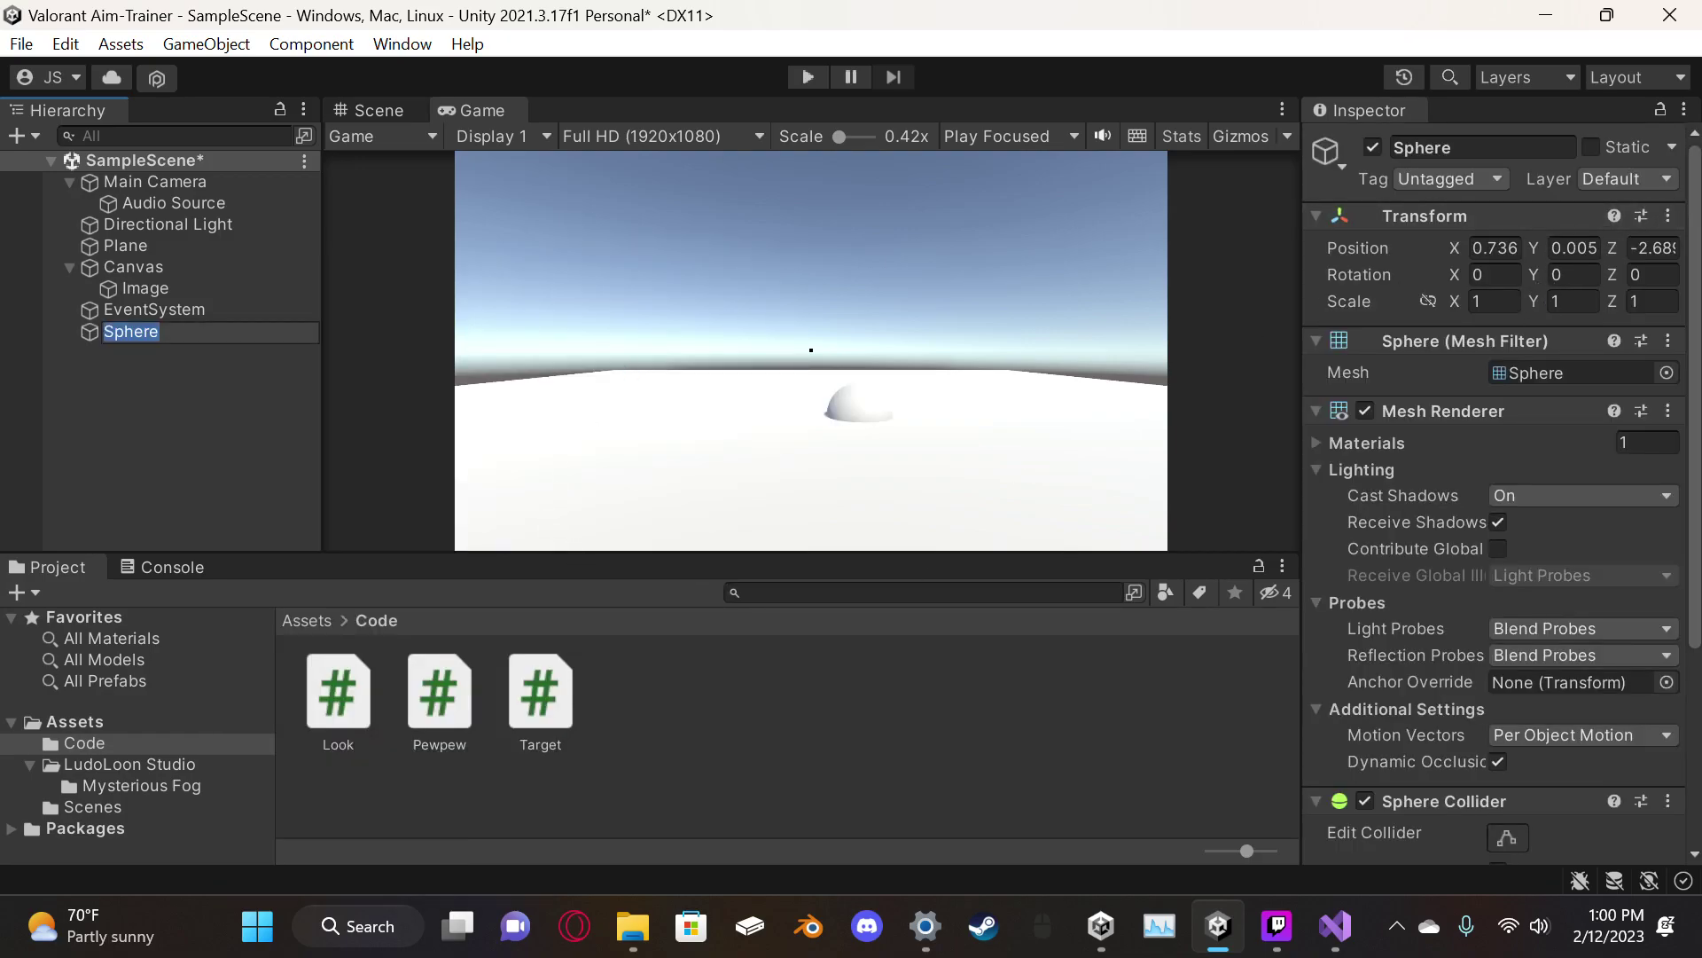
Place the Sphere at position 0, 1, 0.
click(1574, 247)
text(1)
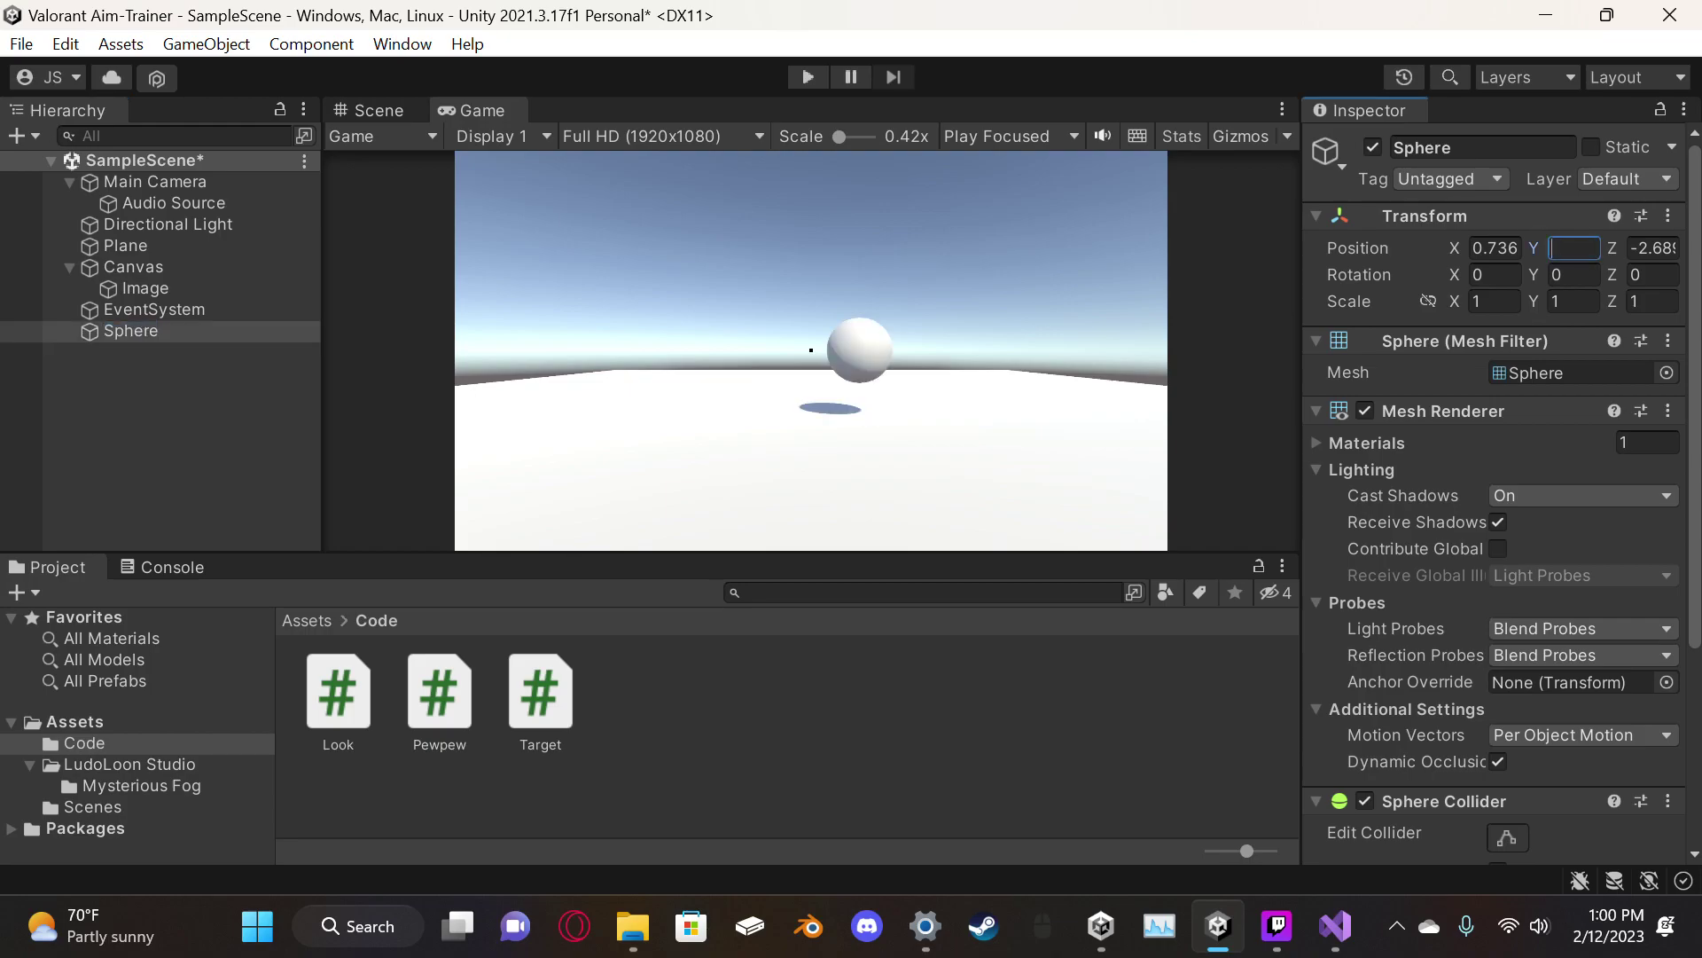
click(1641, 248)
key(ctrl+a)
key(BackSpace)
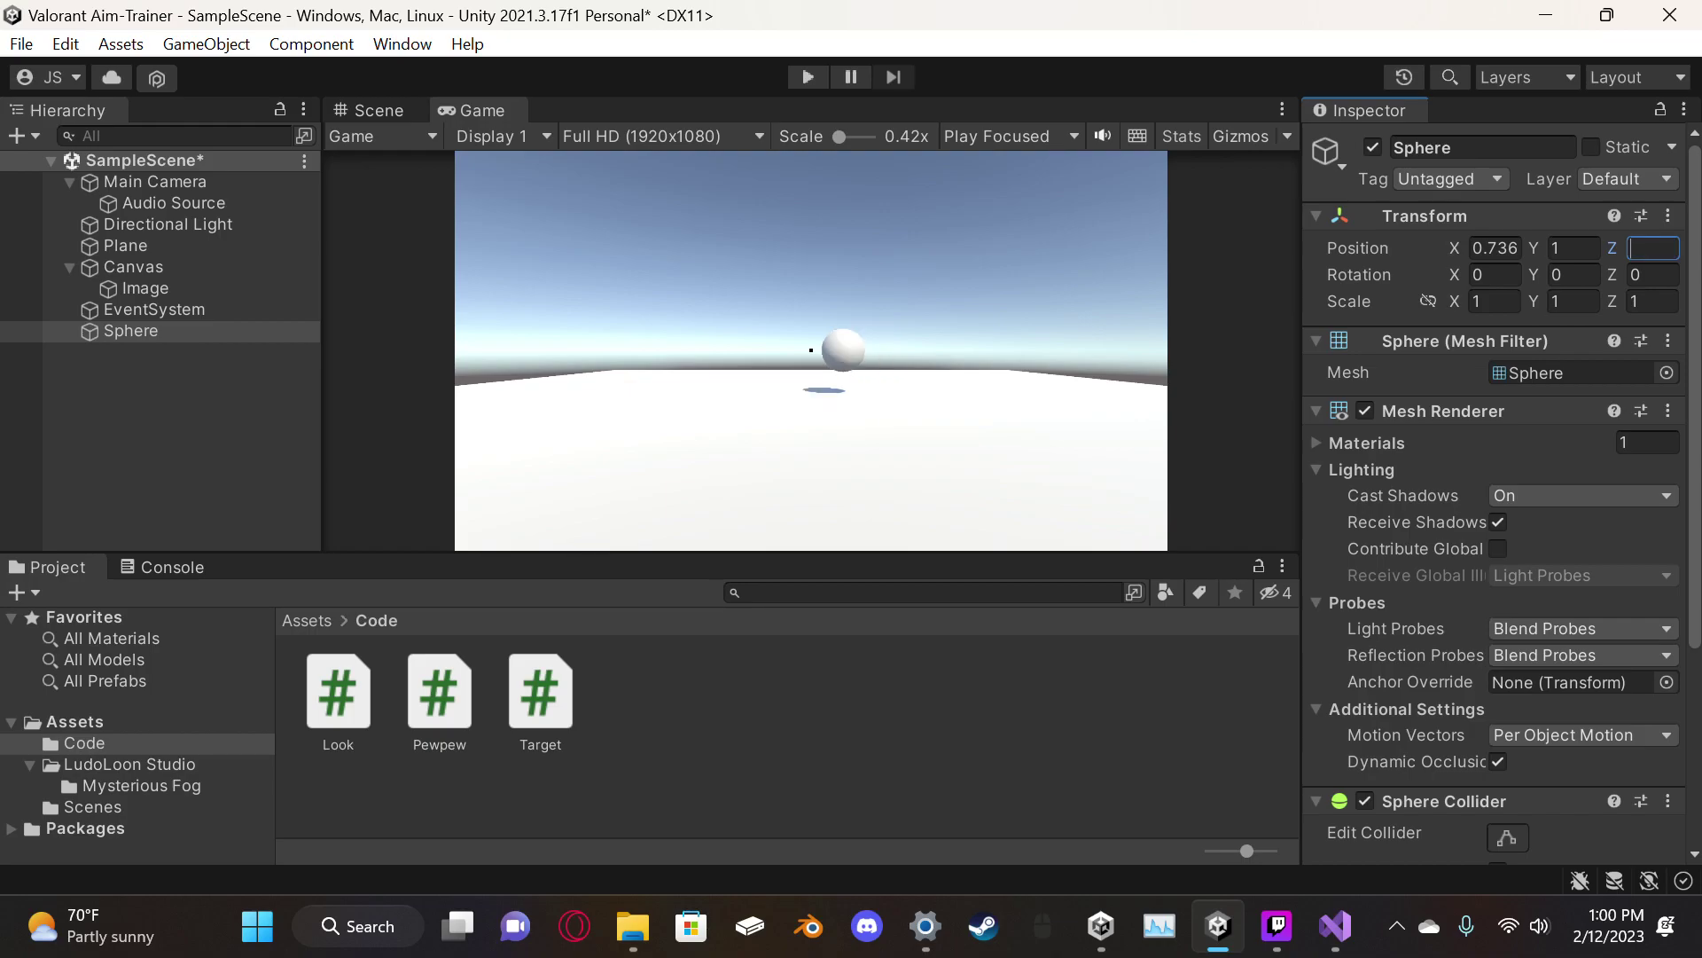
click(1495, 247)
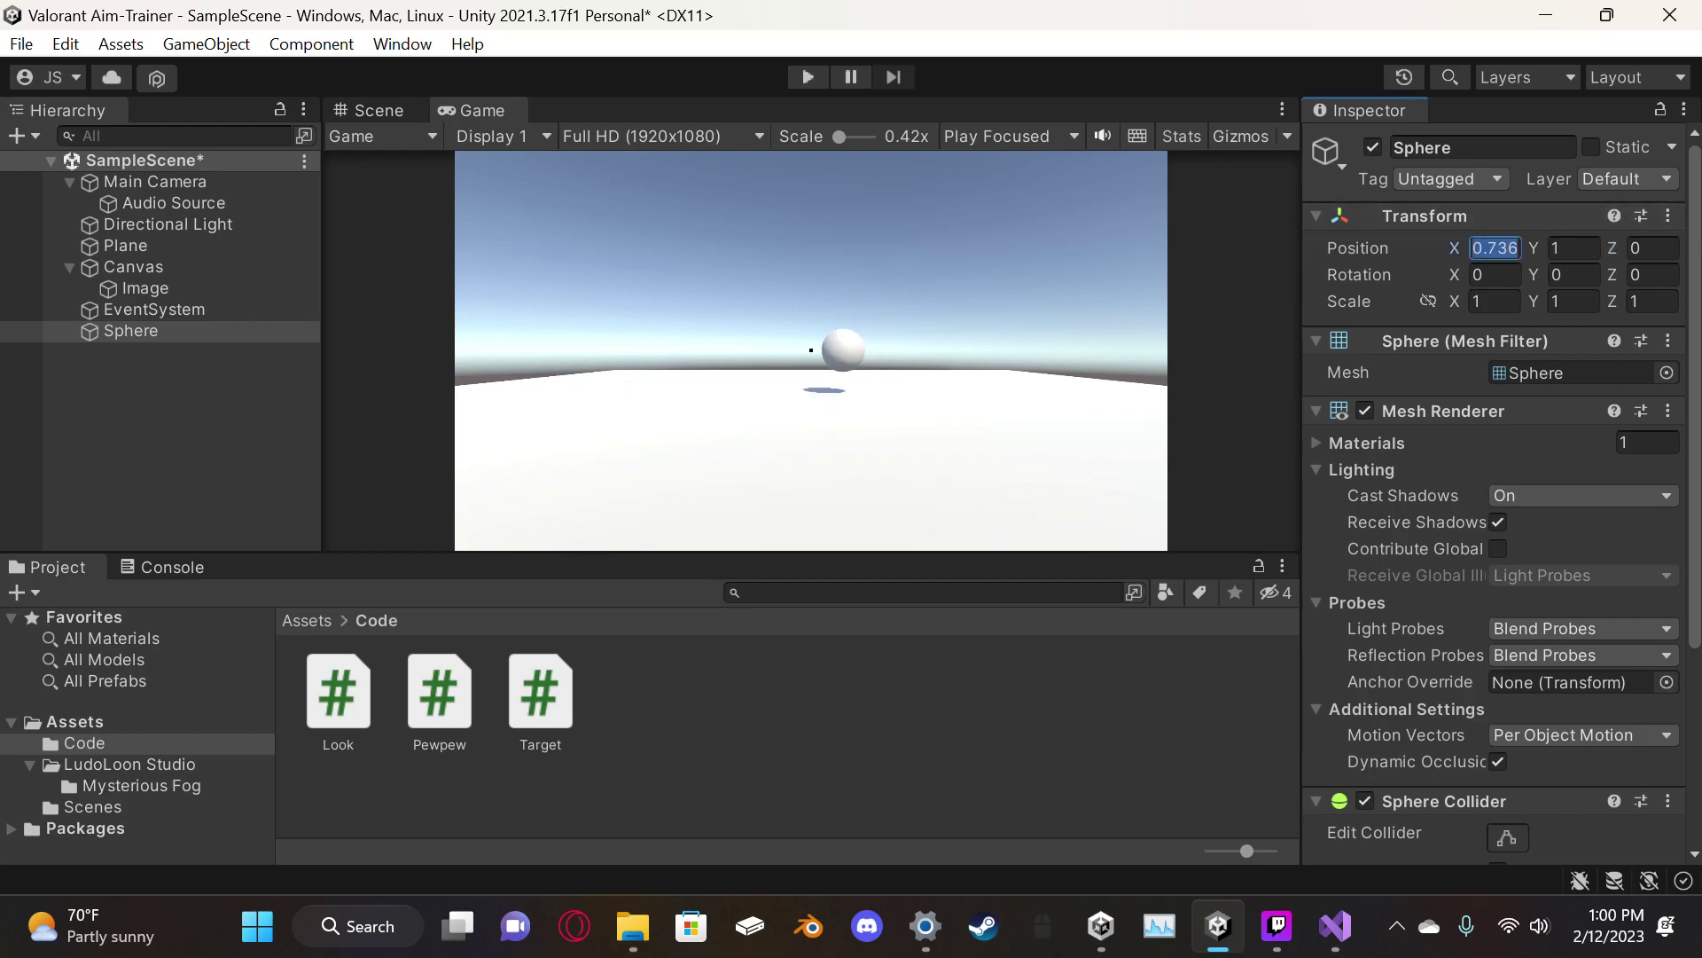
key(BackSpace)
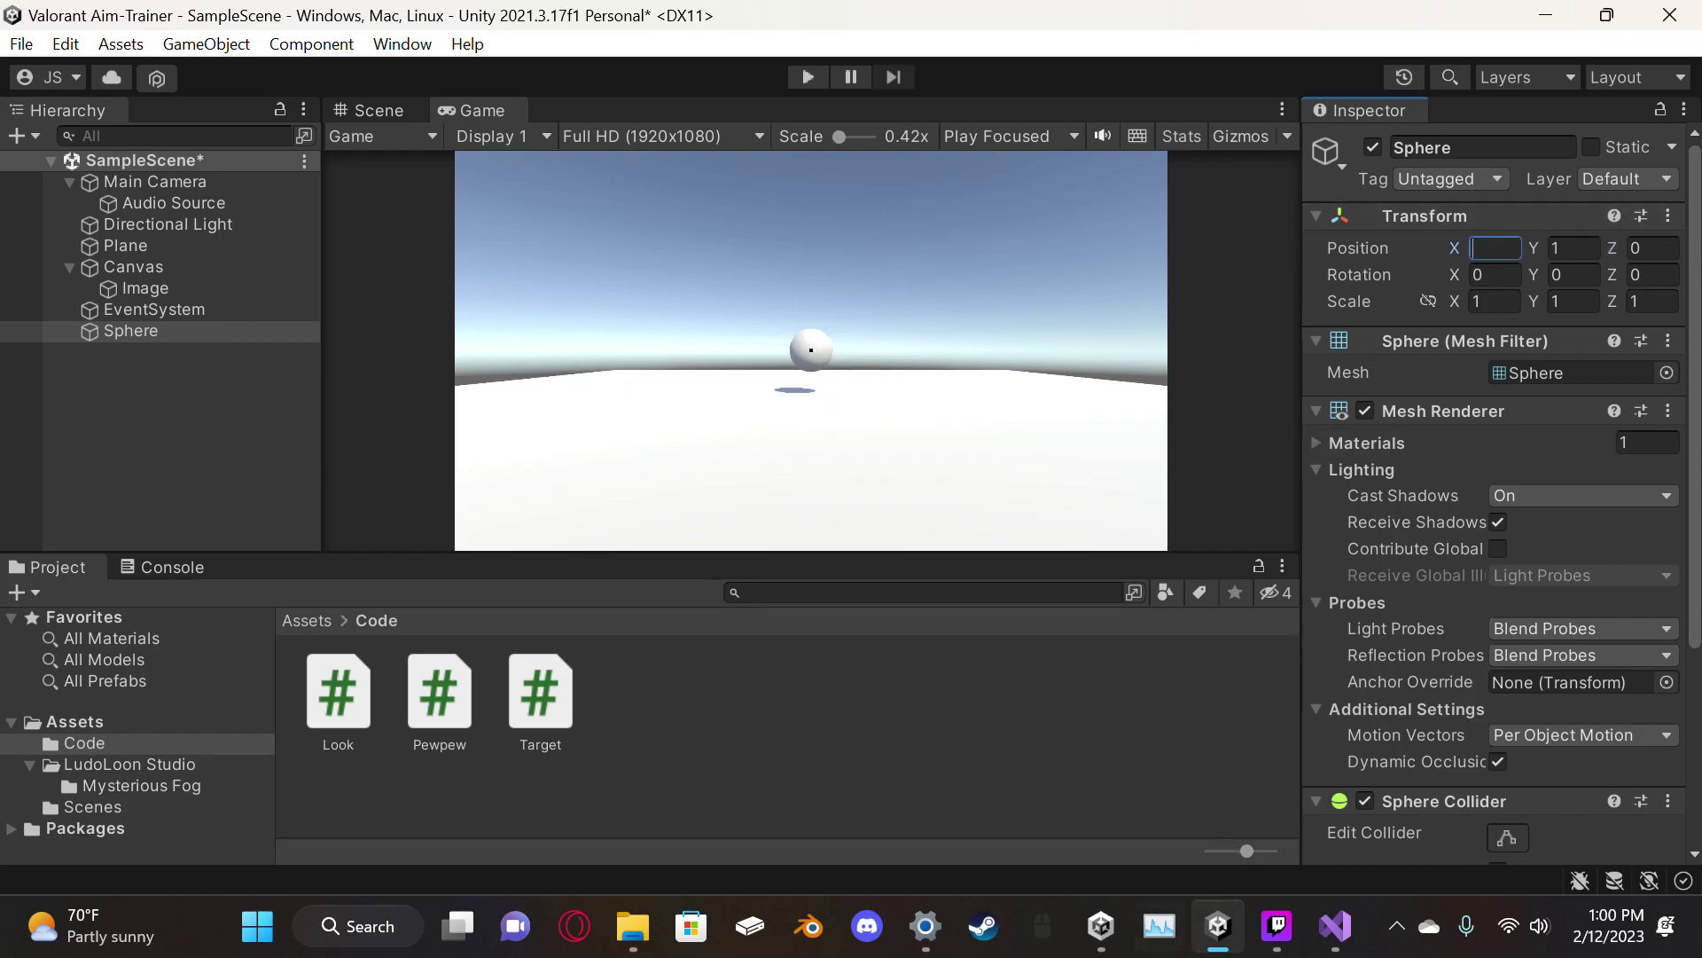
Change the respawn y in Target's Hit() from 0 to 1 and save.
click(1336, 926)
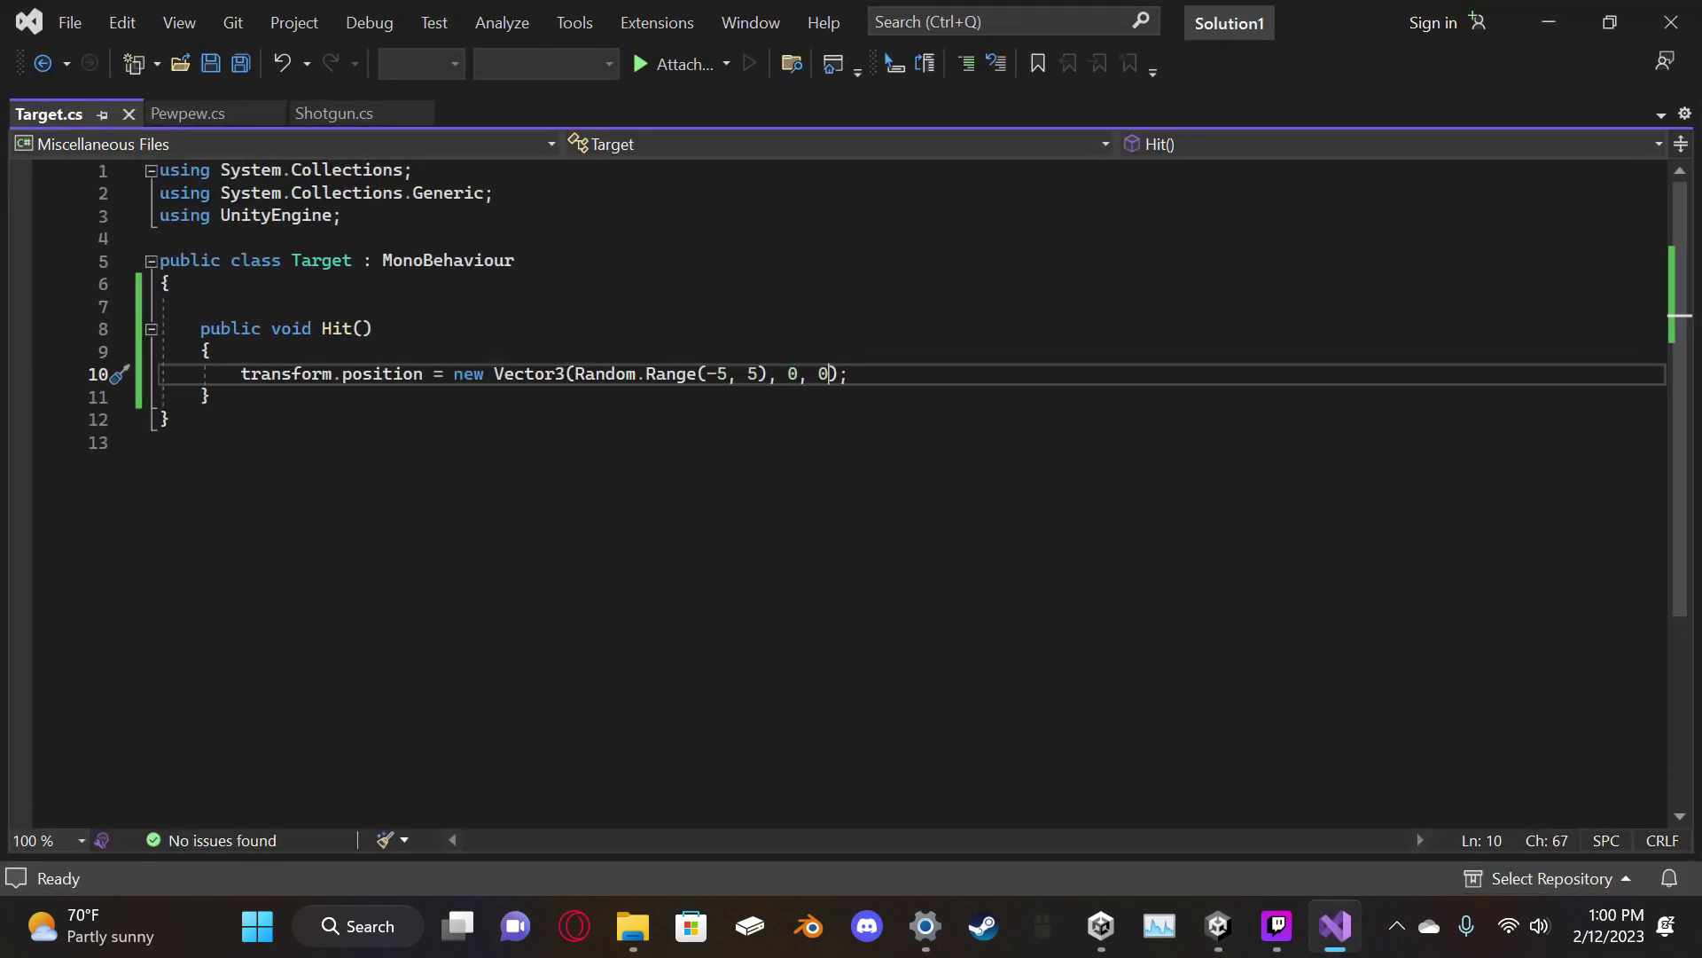
key(BackSpace)
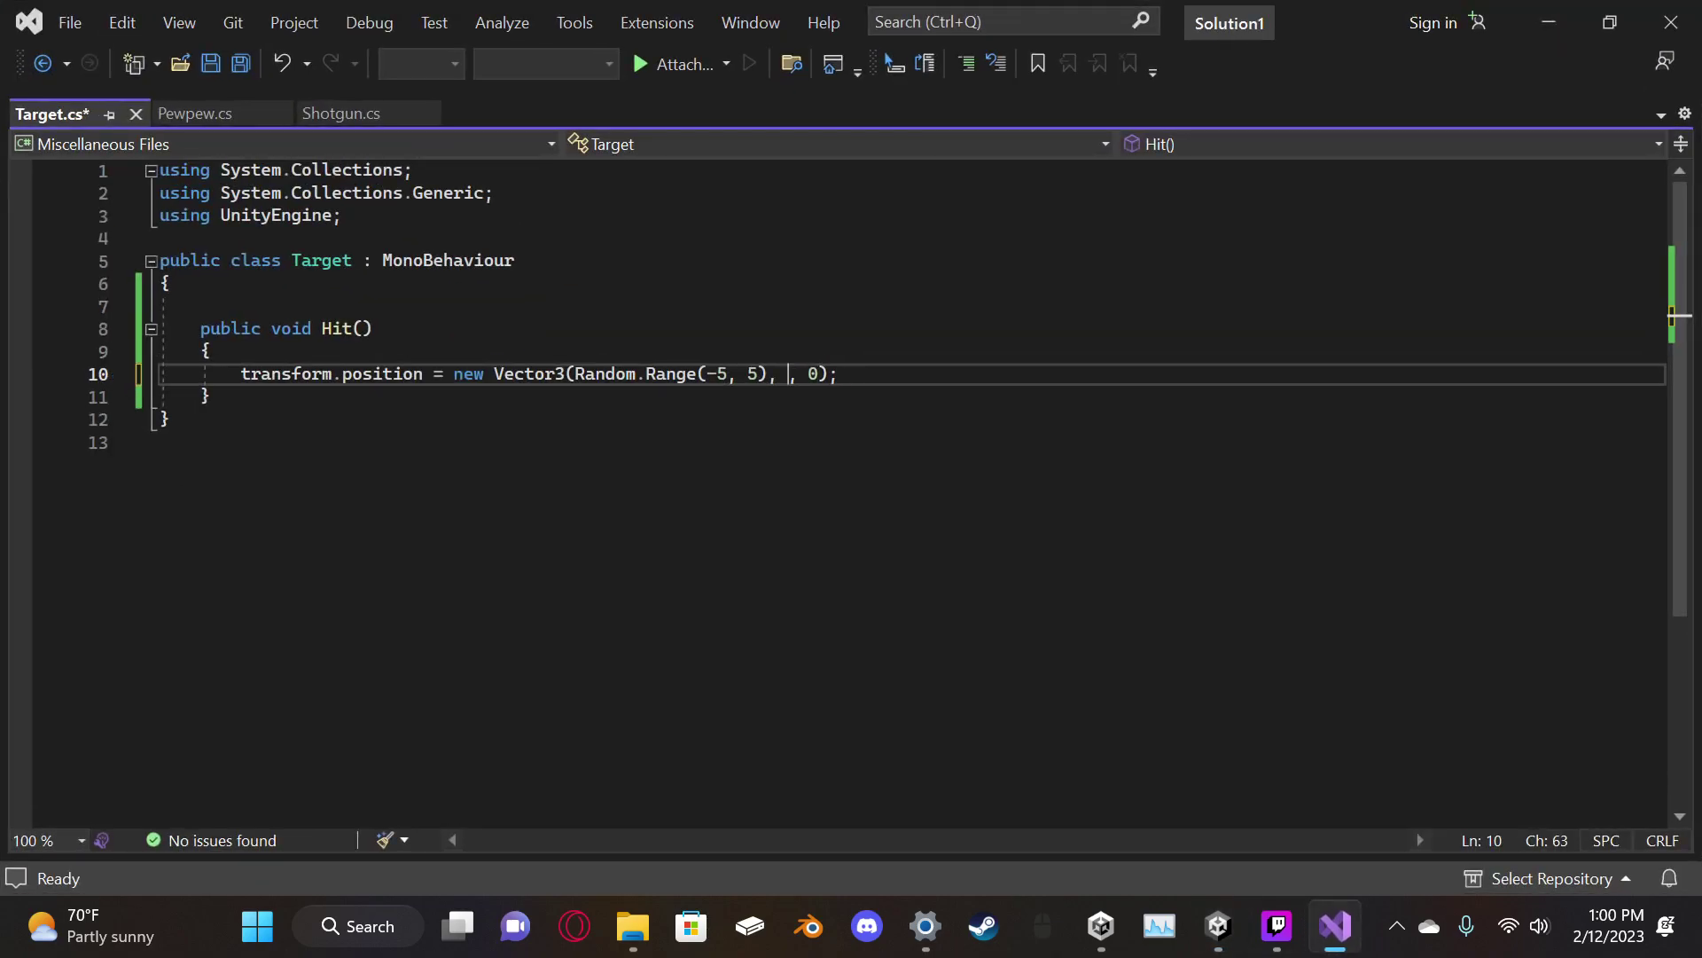
text(1)
key(ctrl+s)
Back in Unity, play-test the scene looking around the floating sphere, then stop.
click(1549, 22)
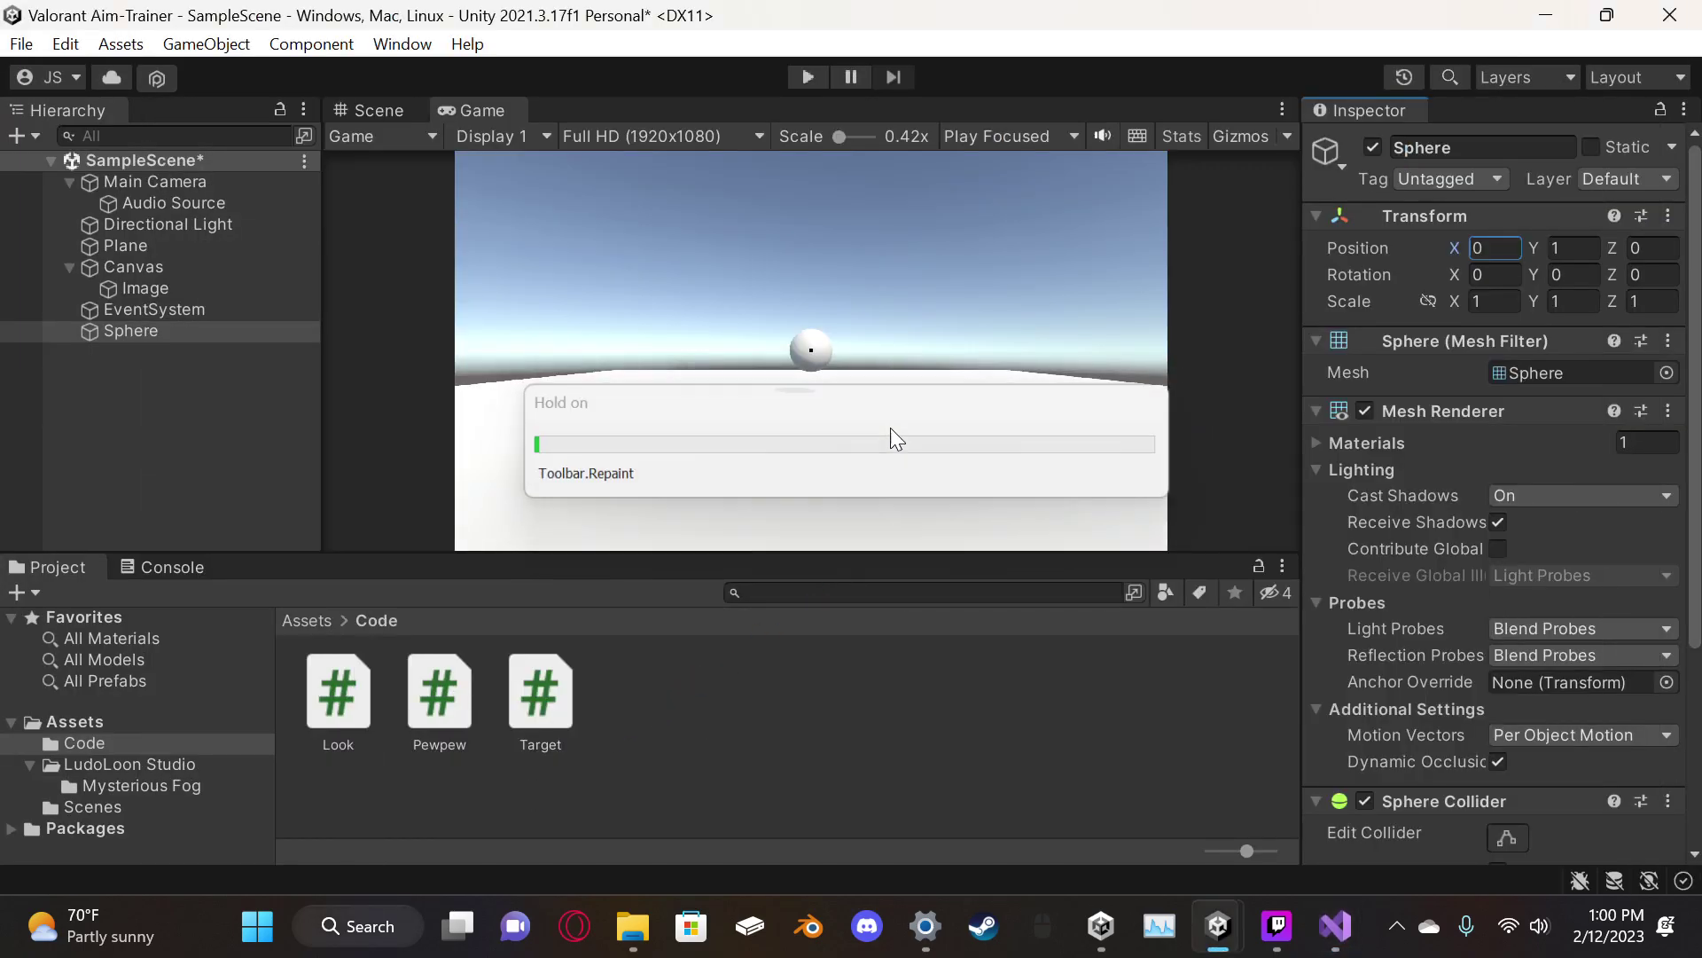
click(812, 76)
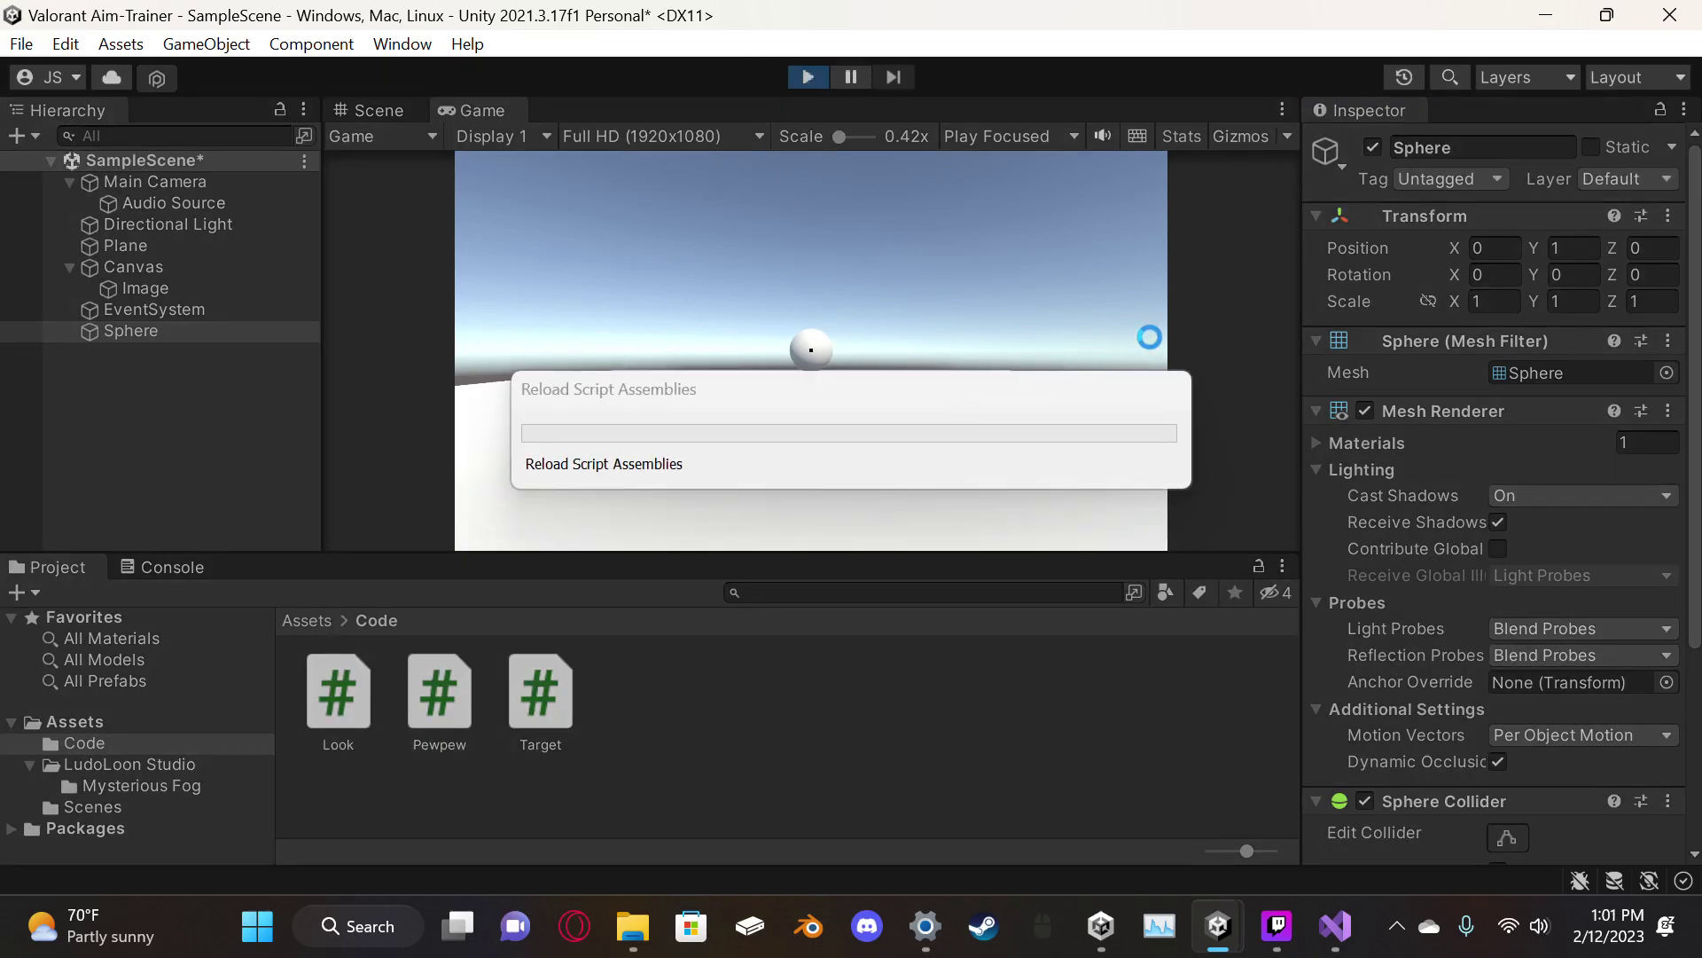
click(1116, 344)
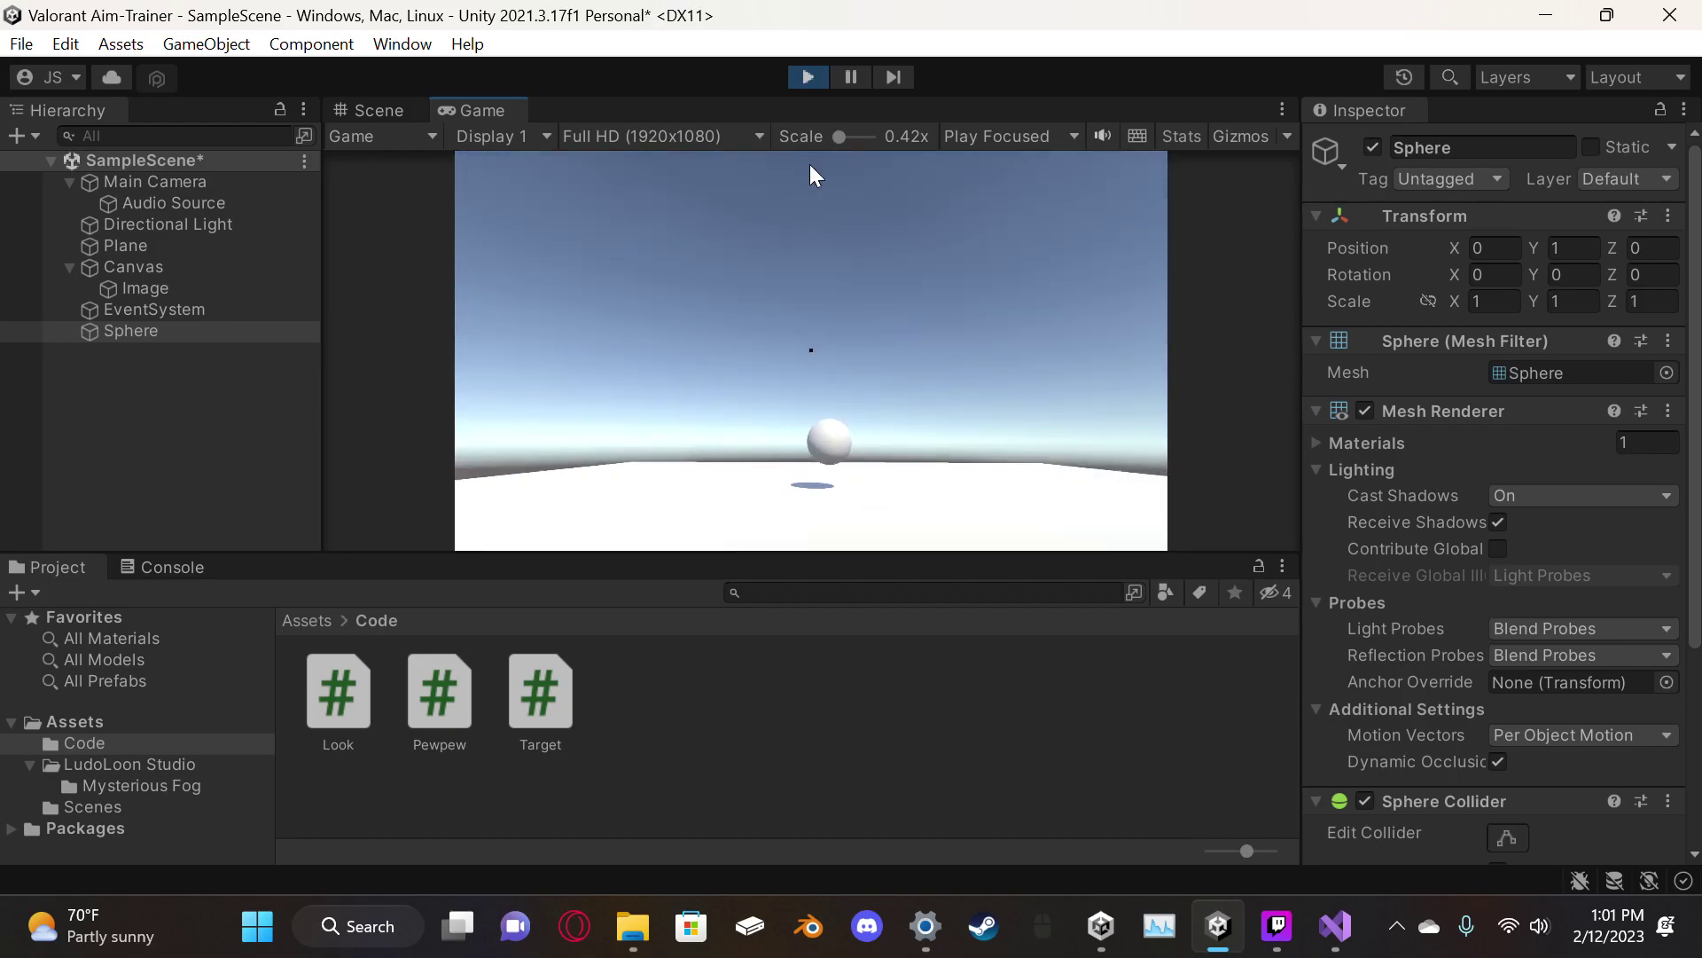
click(808, 77)
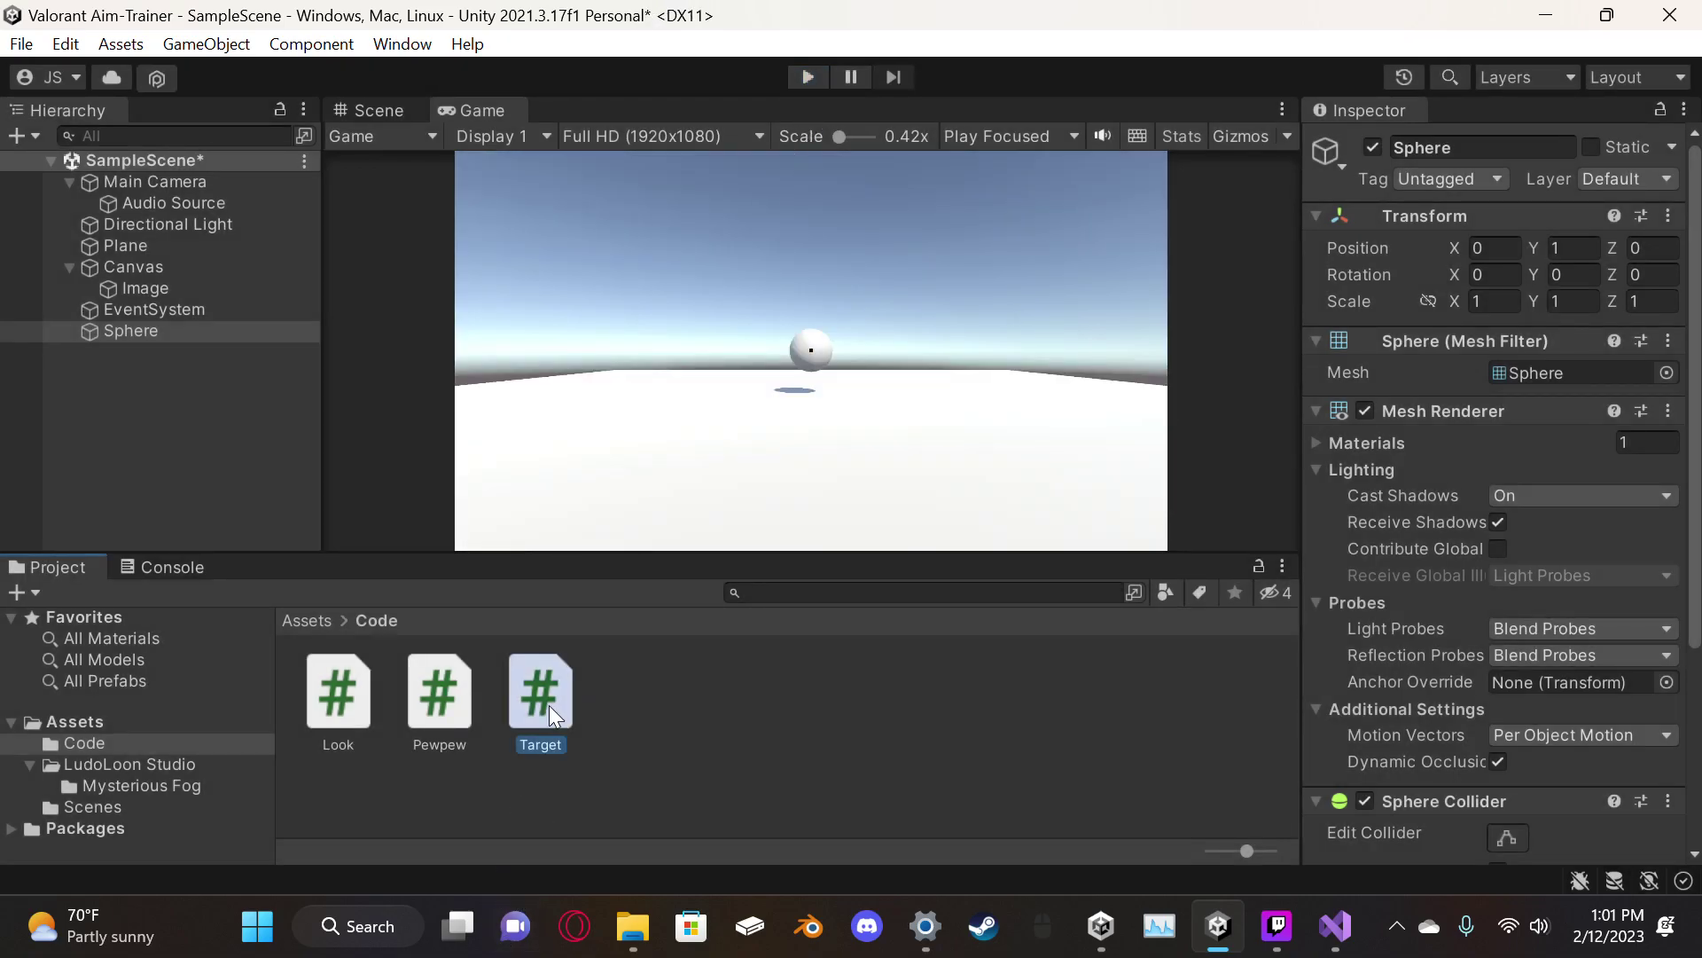
Drag Target.cs onto the Sphere's Inspector, then run and stop a play test.
drag(549, 705, 1425, 697)
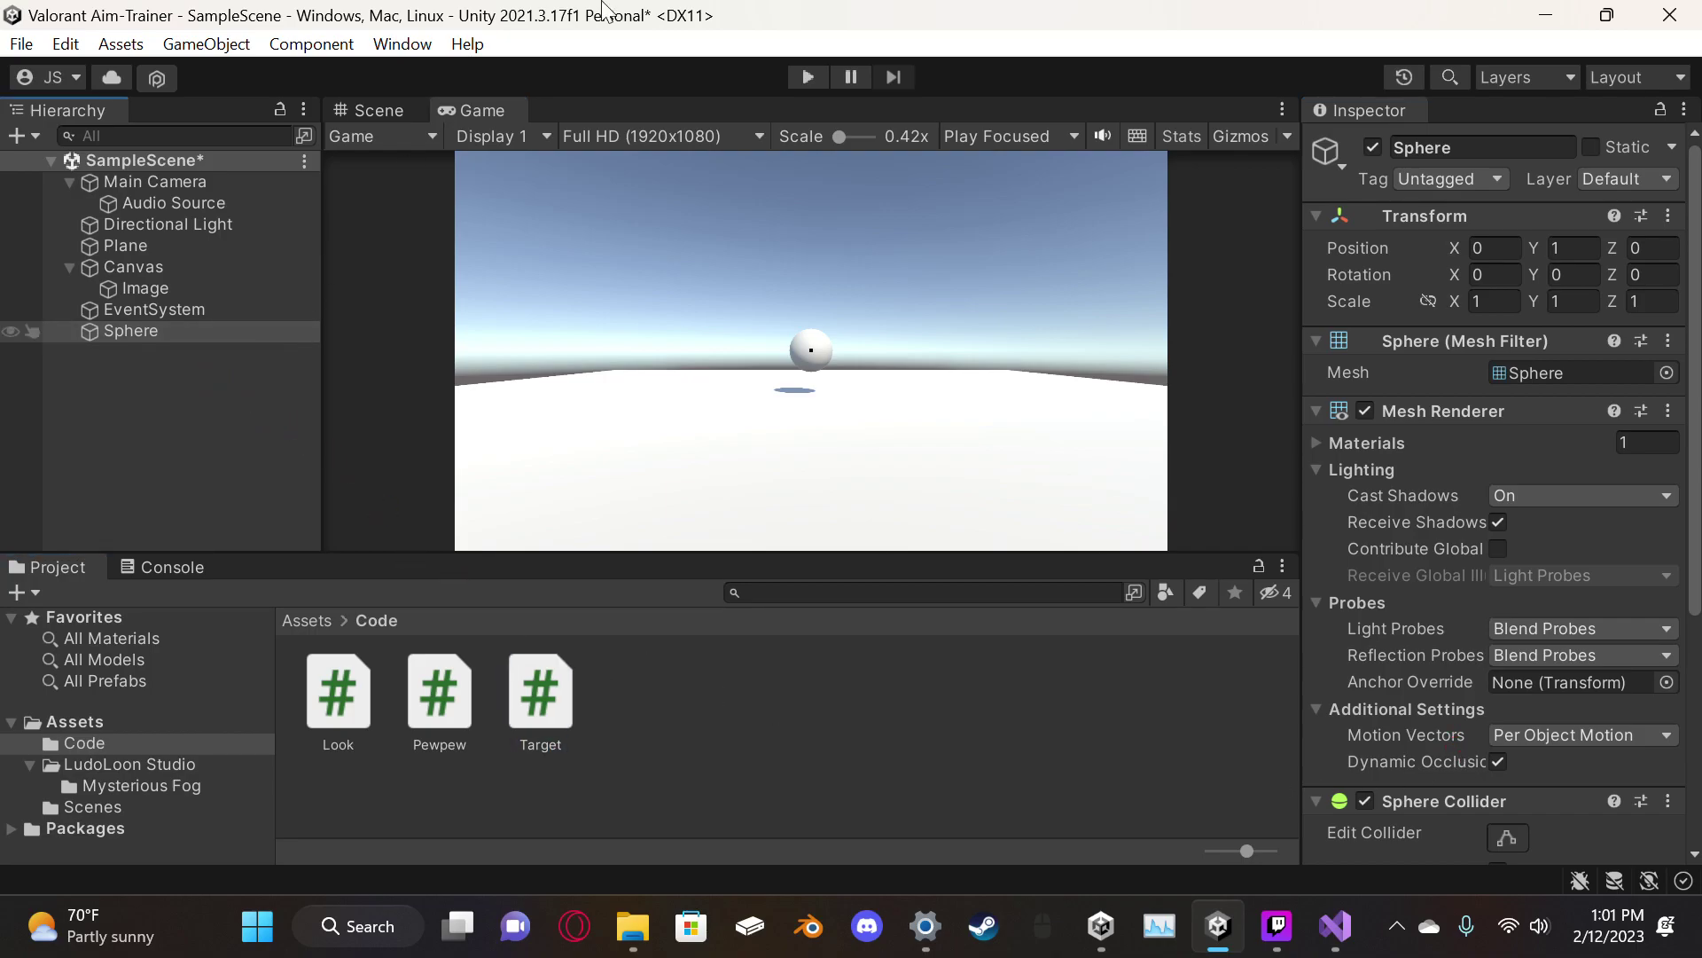
click(805, 78)
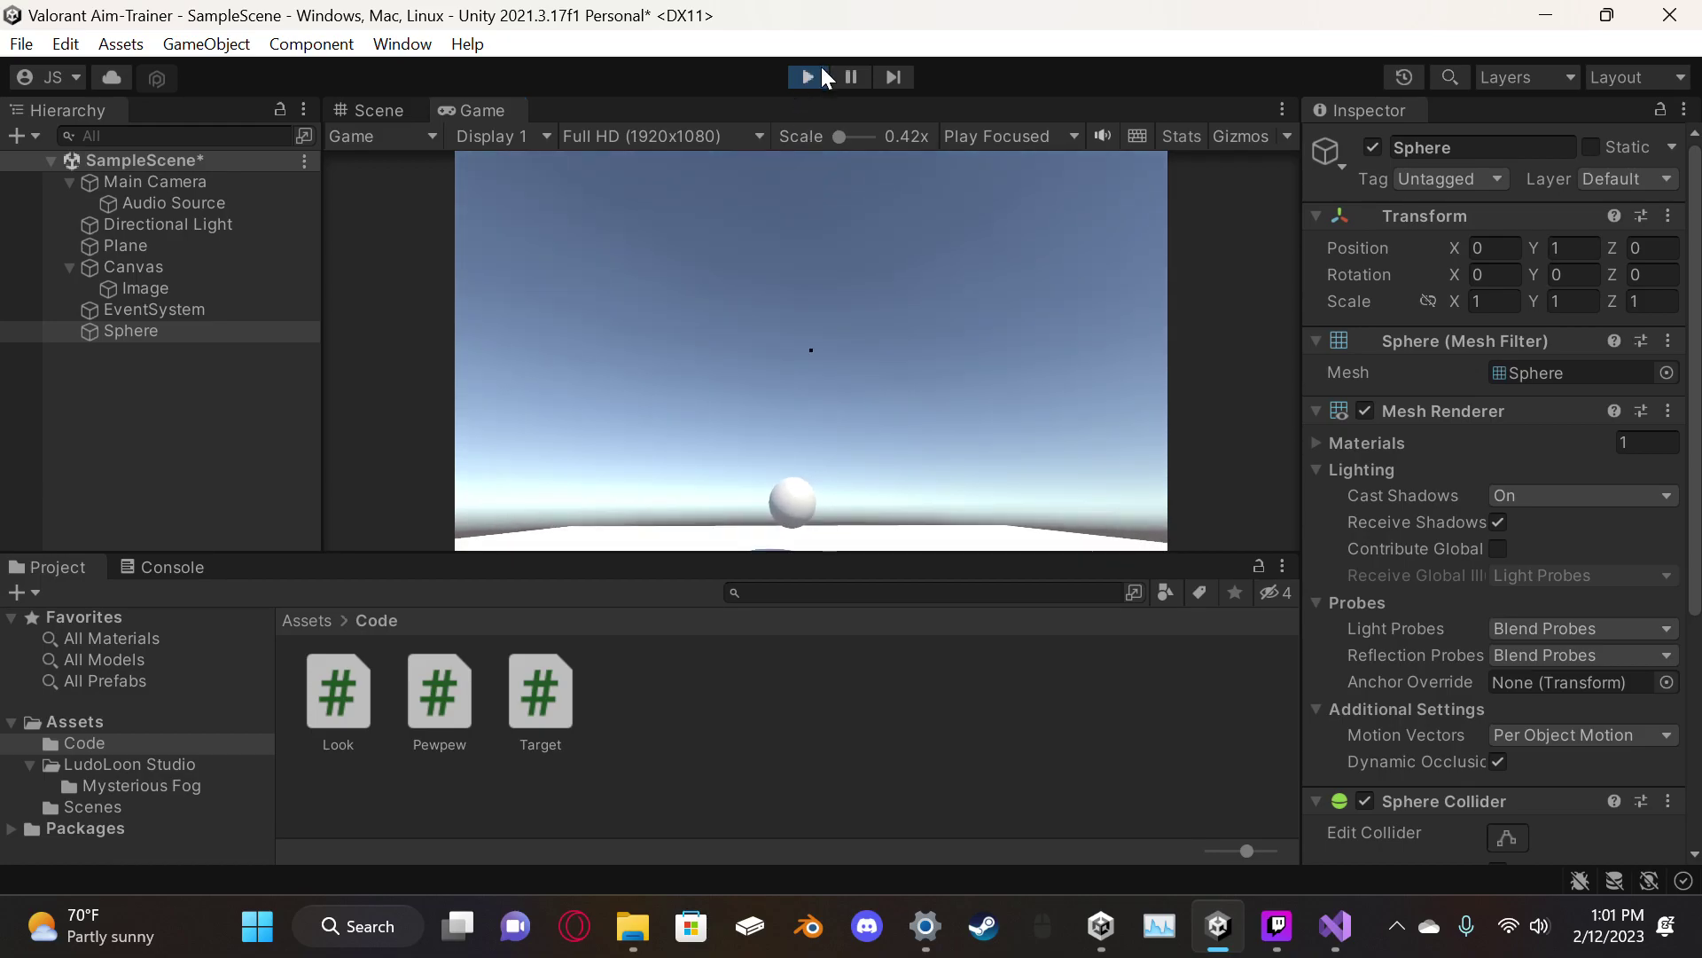
click(807, 79)
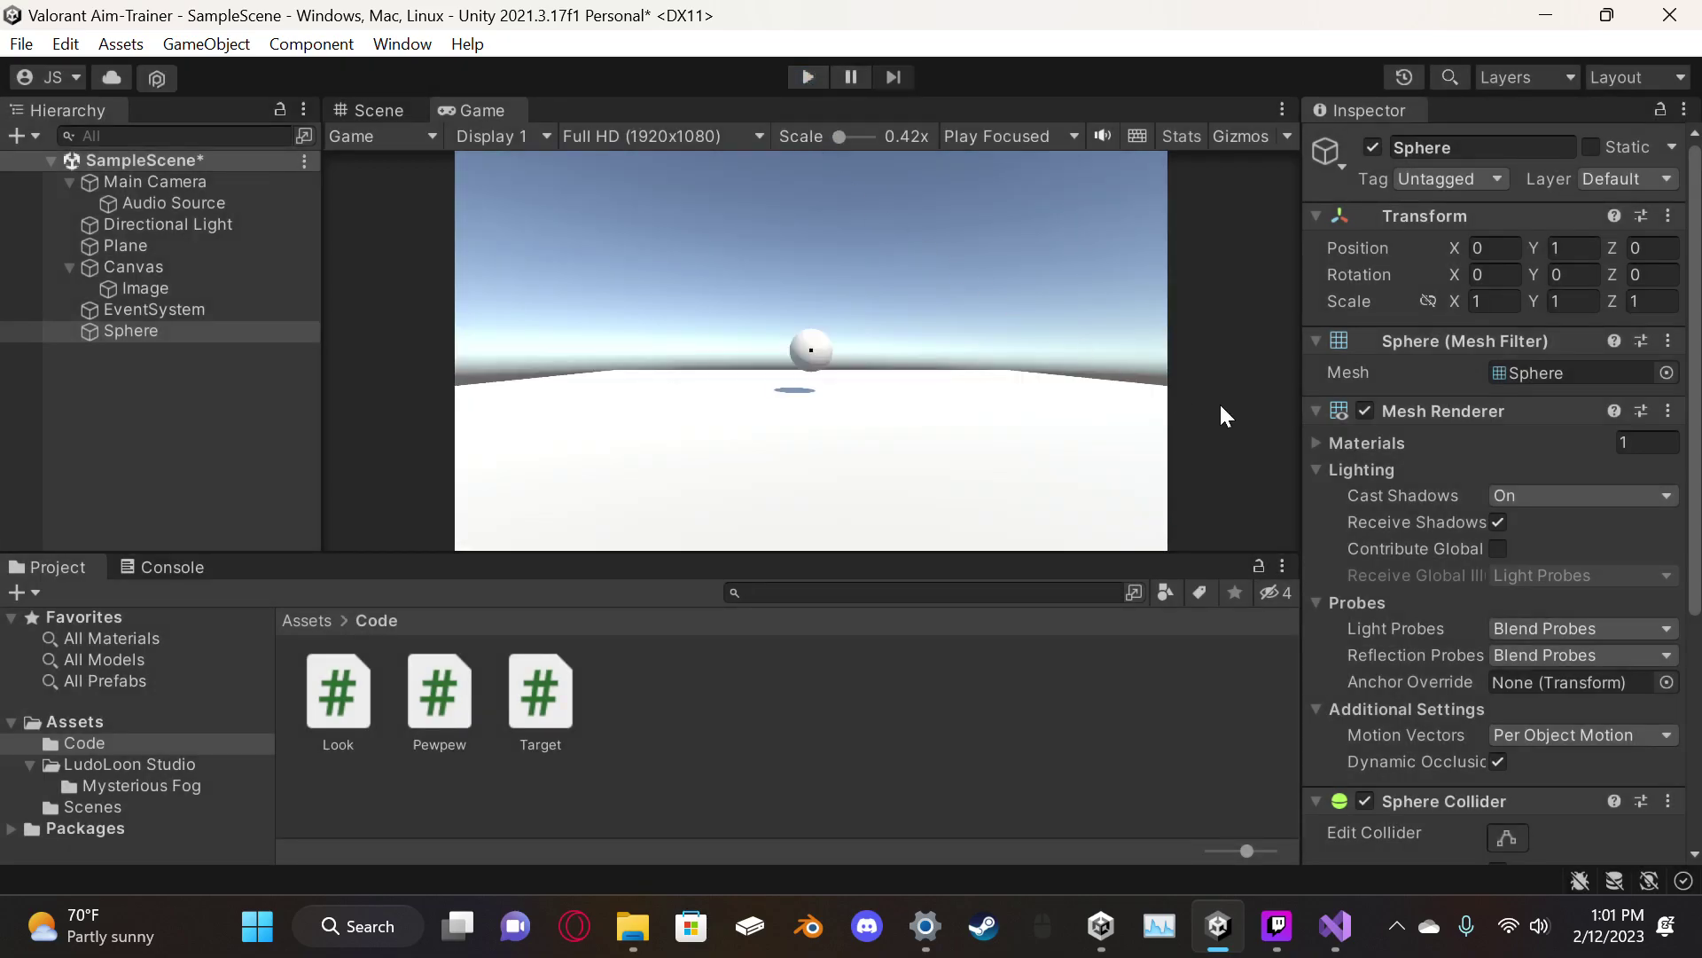
Switch to the Scene view, enable audio preview, and inspect the scene's objects.
scroll(1429, 577, down, 3)
scroll(1430, 577, down, 2)
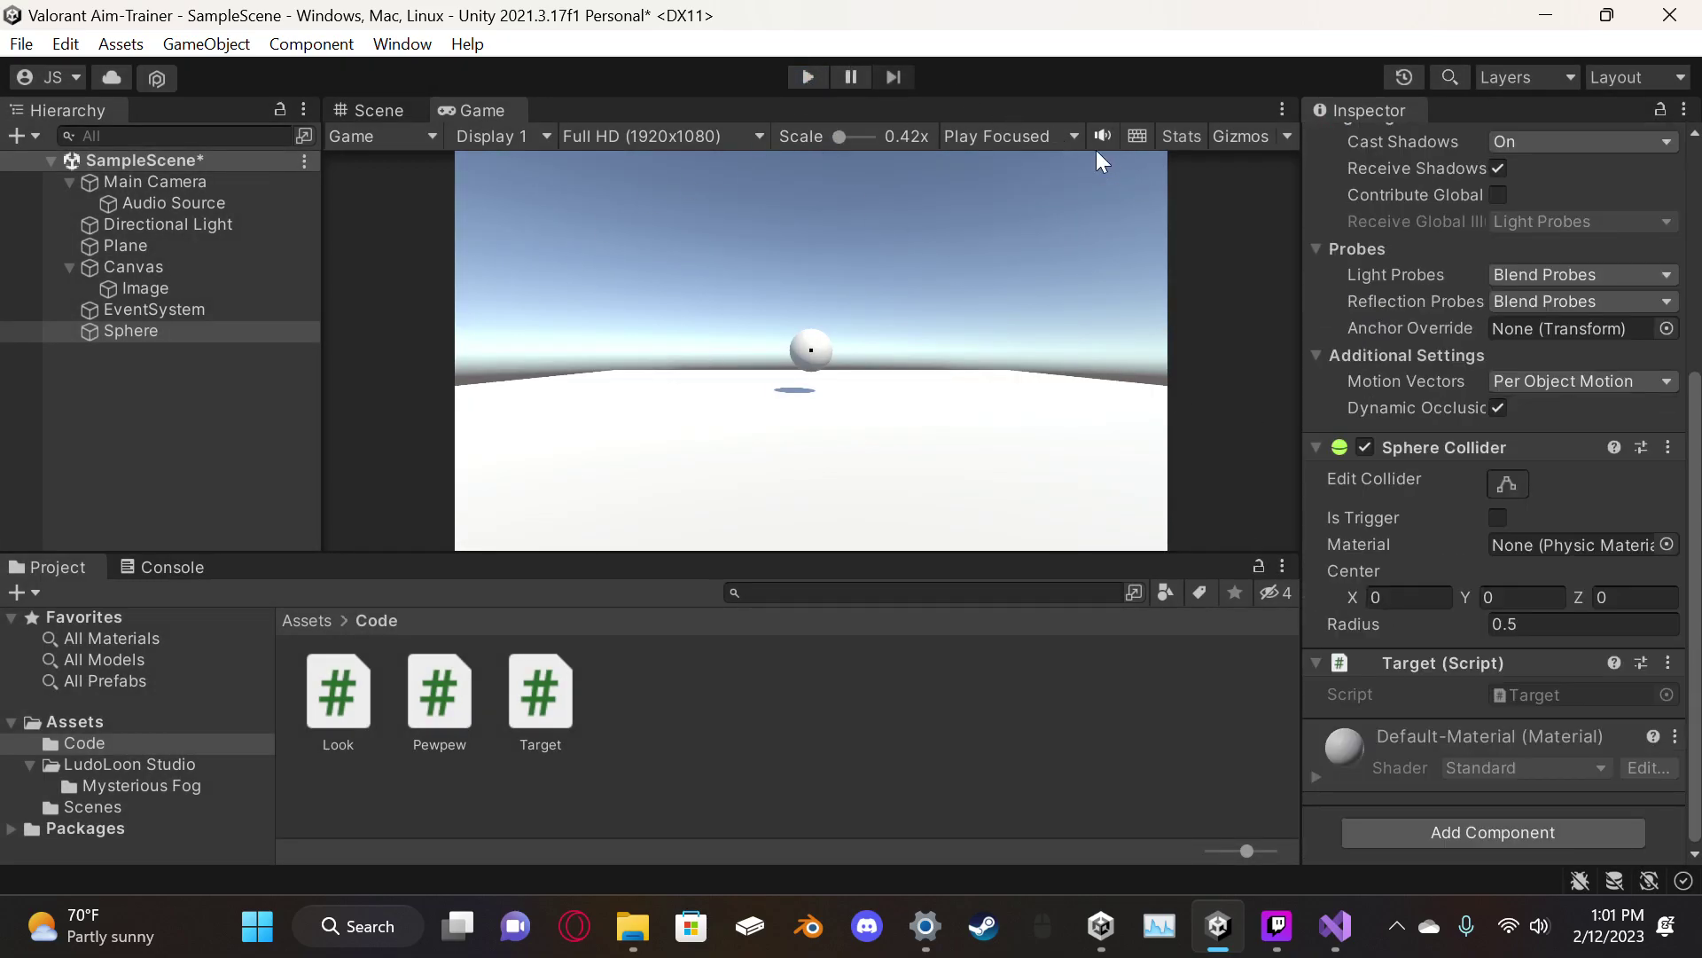
click(395, 113)
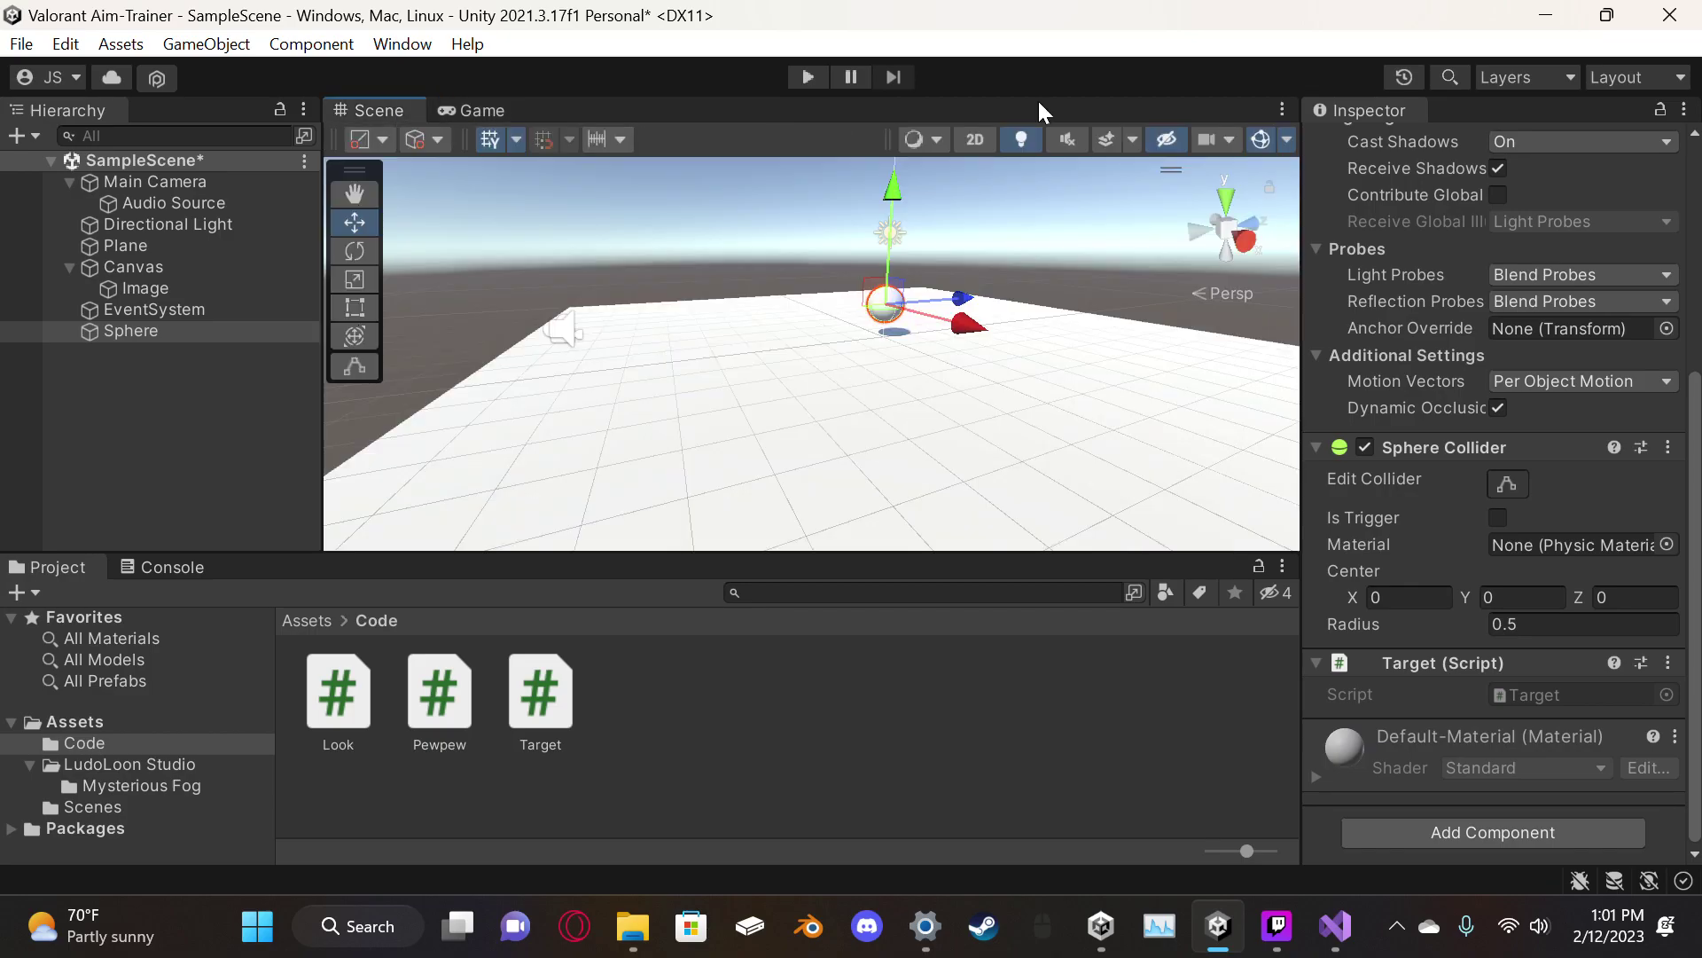
click(1072, 142)
click(184, 310)
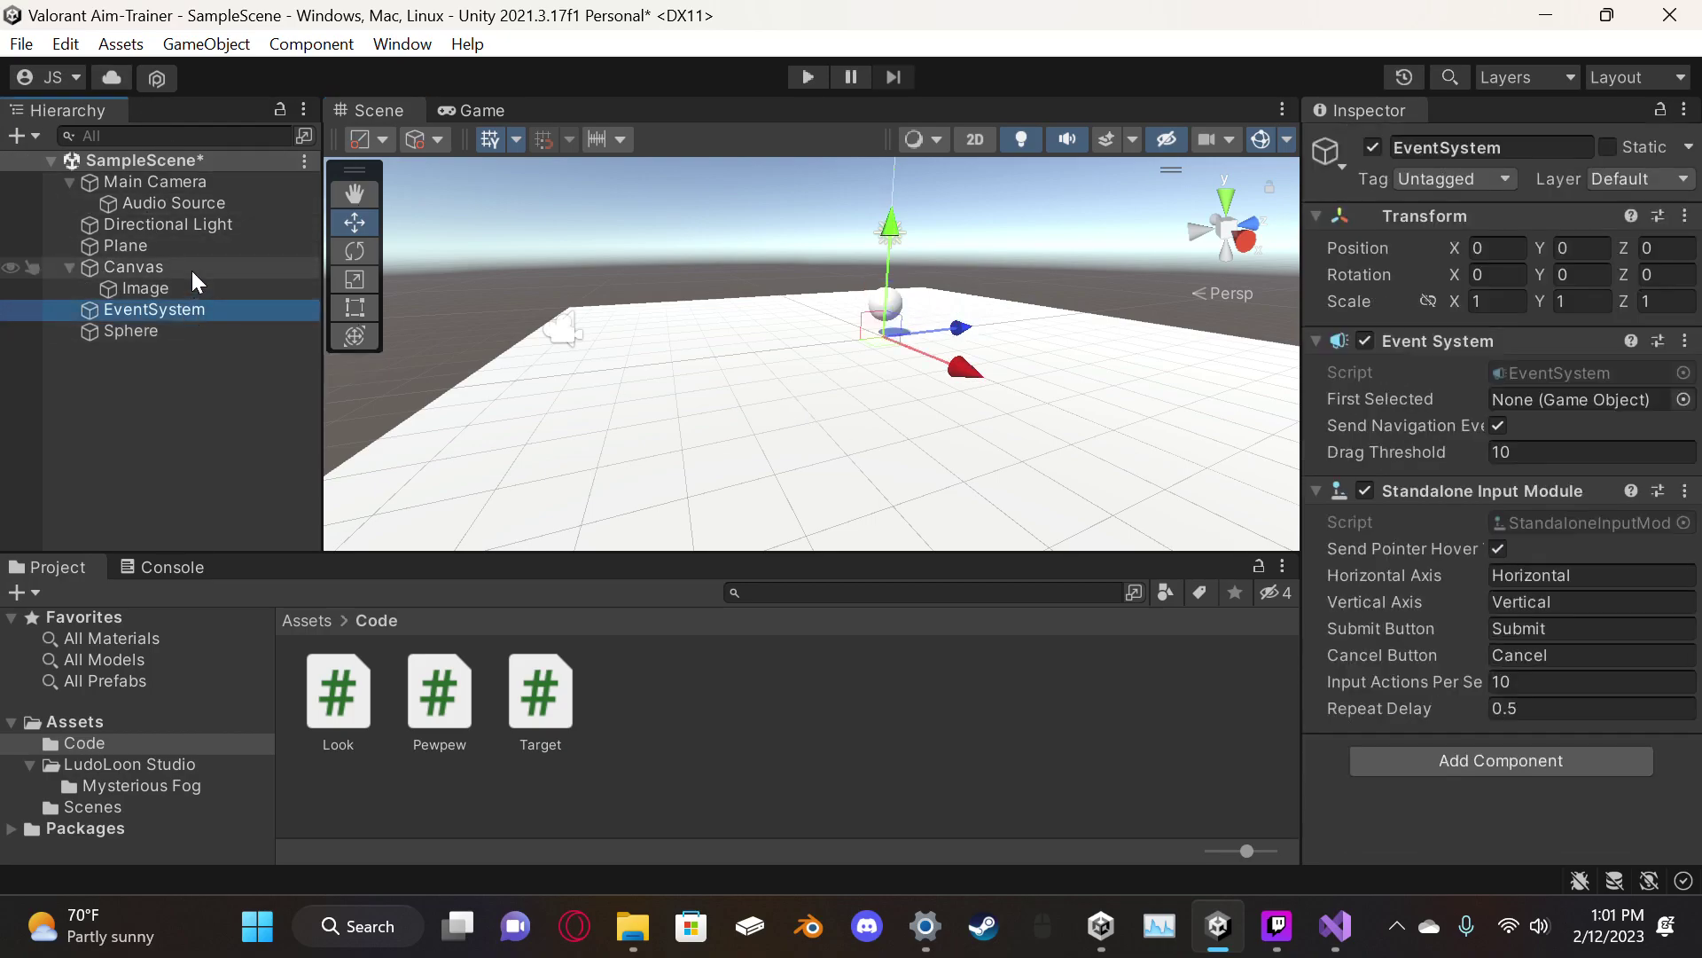
click(192, 268)
click(195, 244)
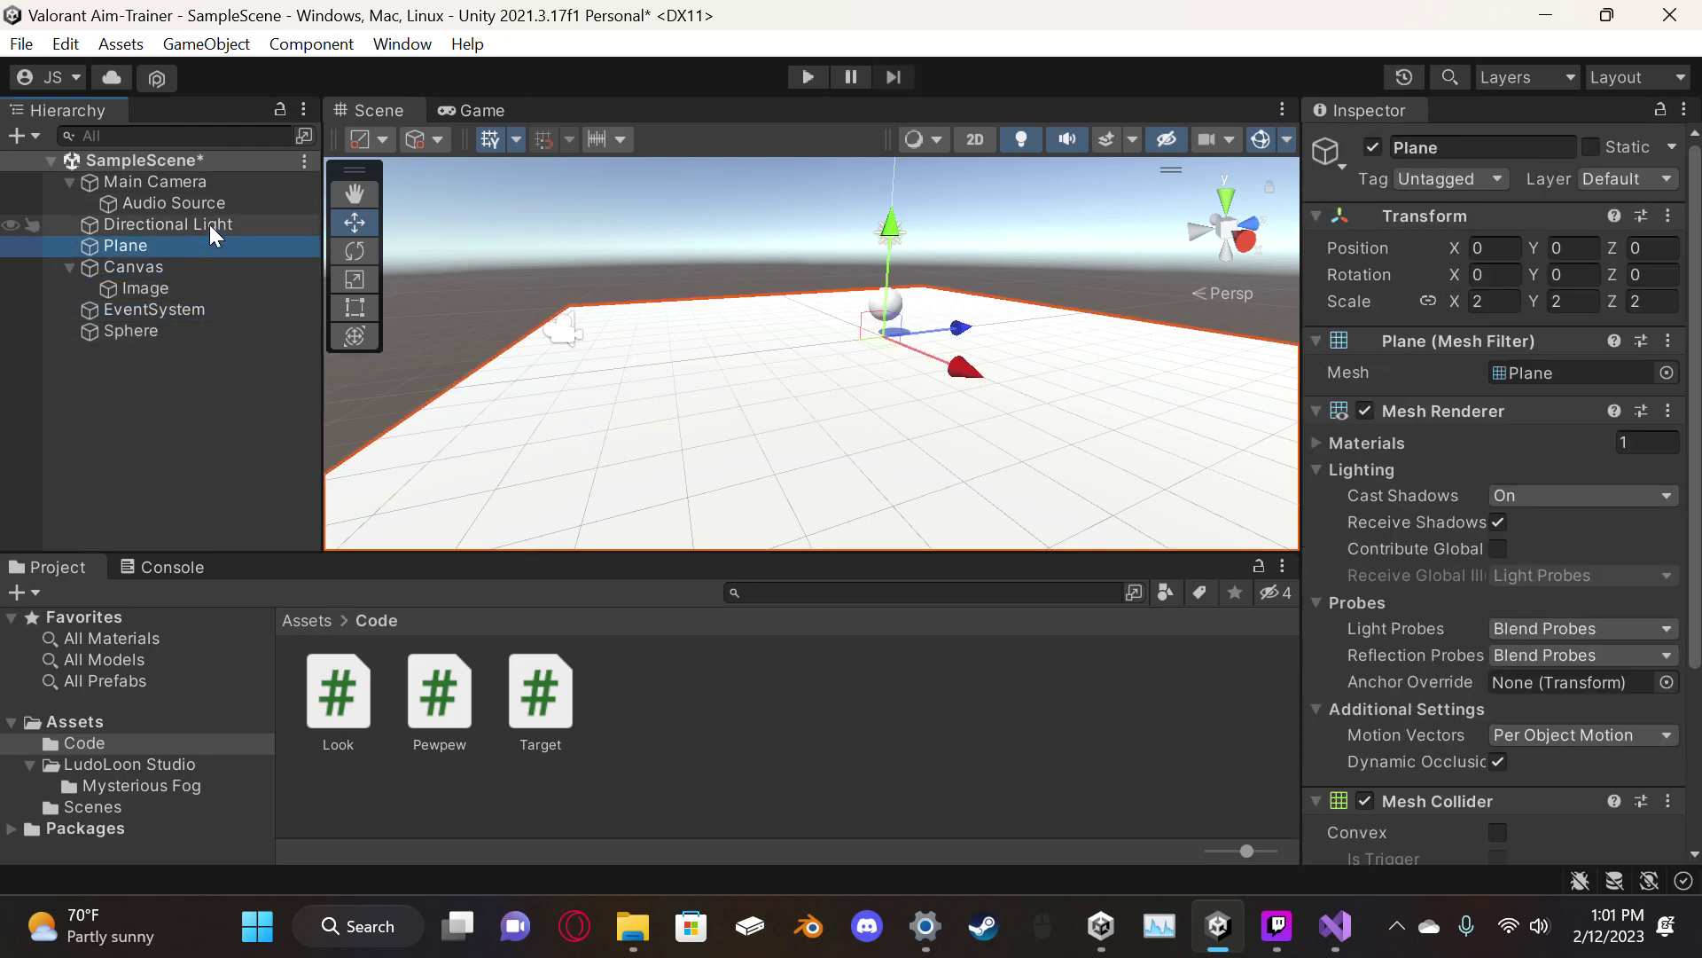
click(210, 225)
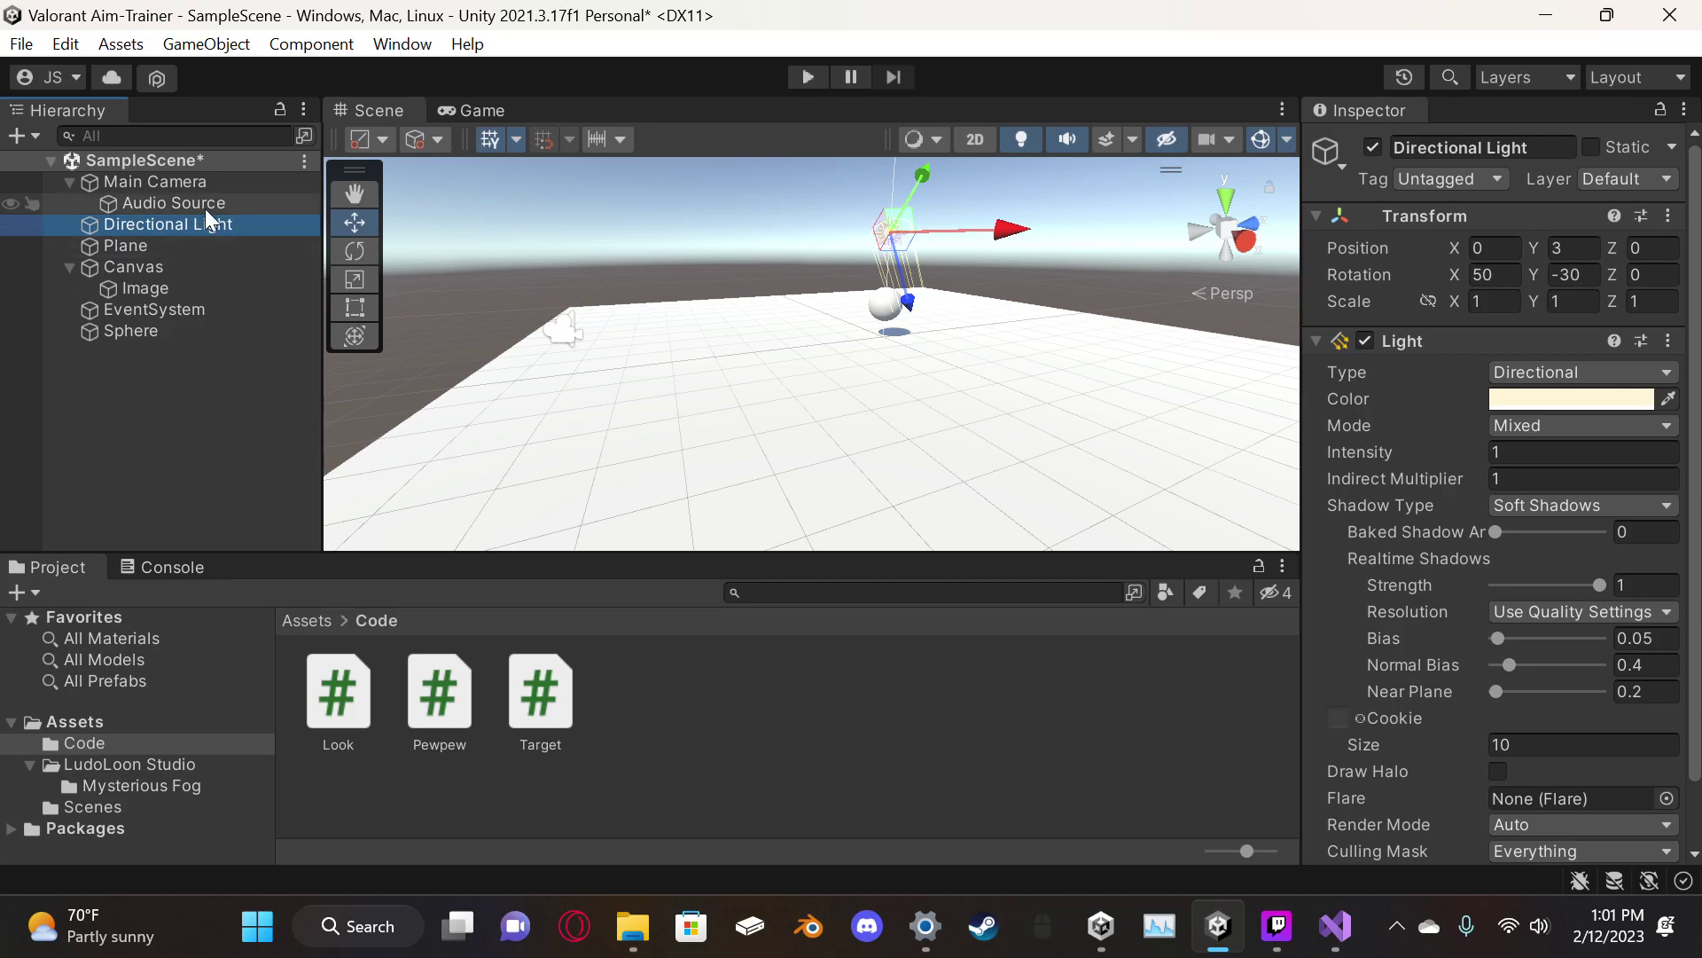
click(205, 206)
Add the Pewpew script to Main Camera and assign Main Camera to its Cam field.
click(241, 183)
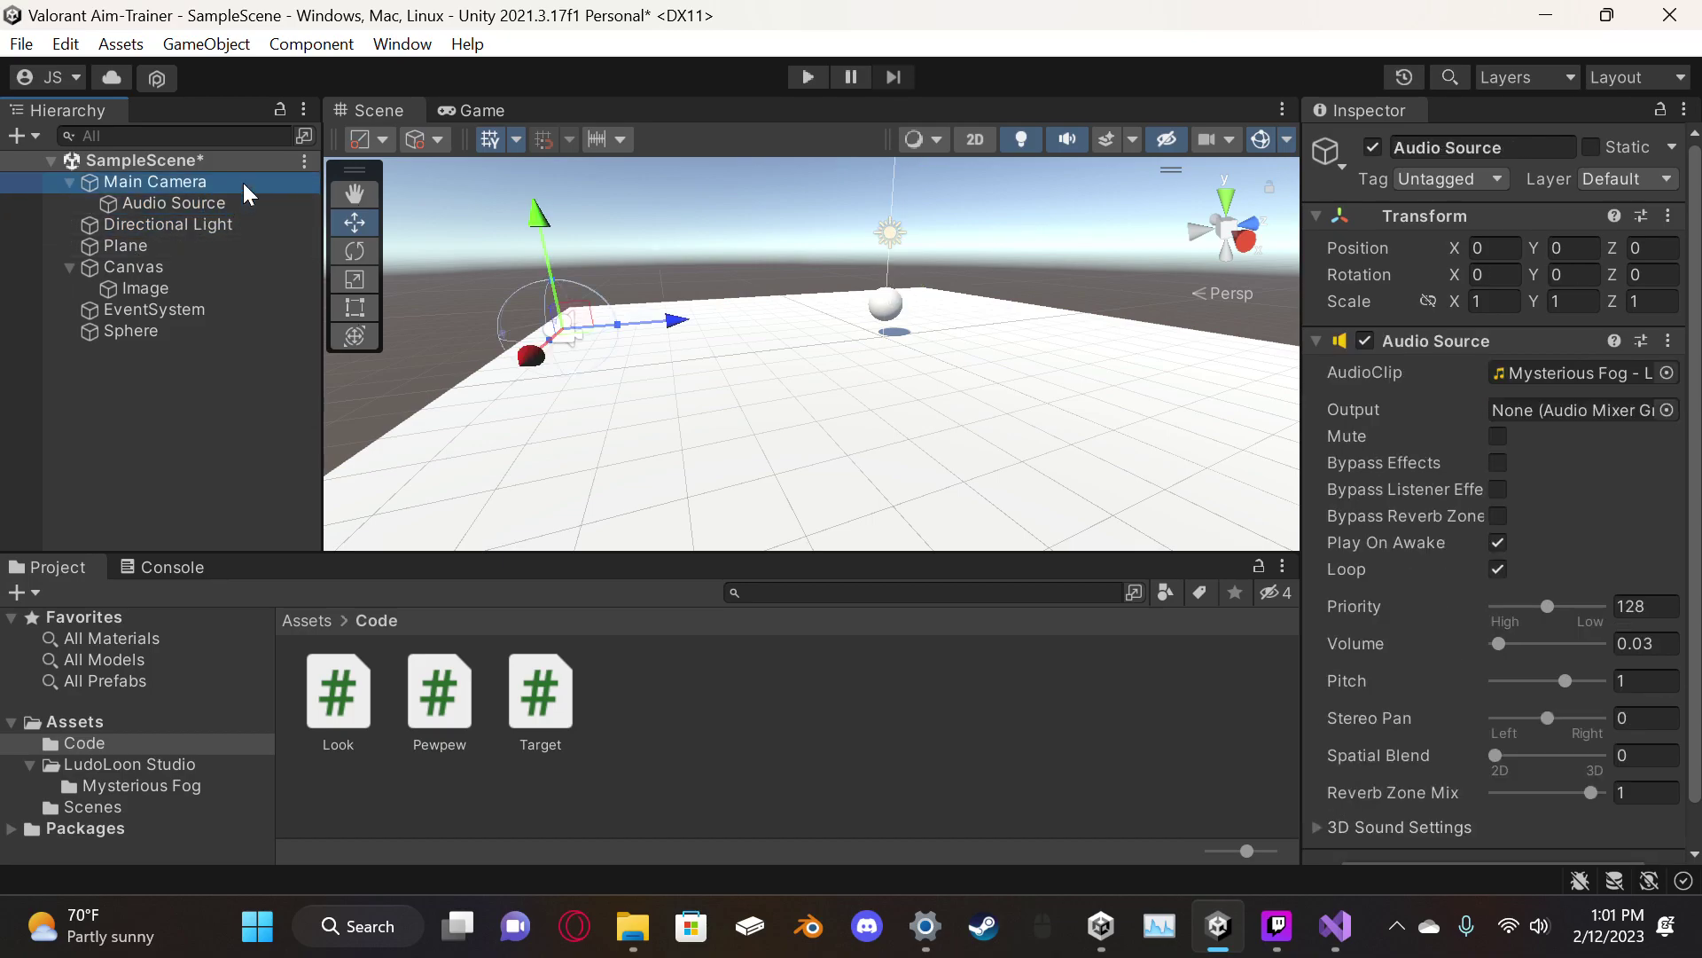
scroll(1614, 559, down, 5)
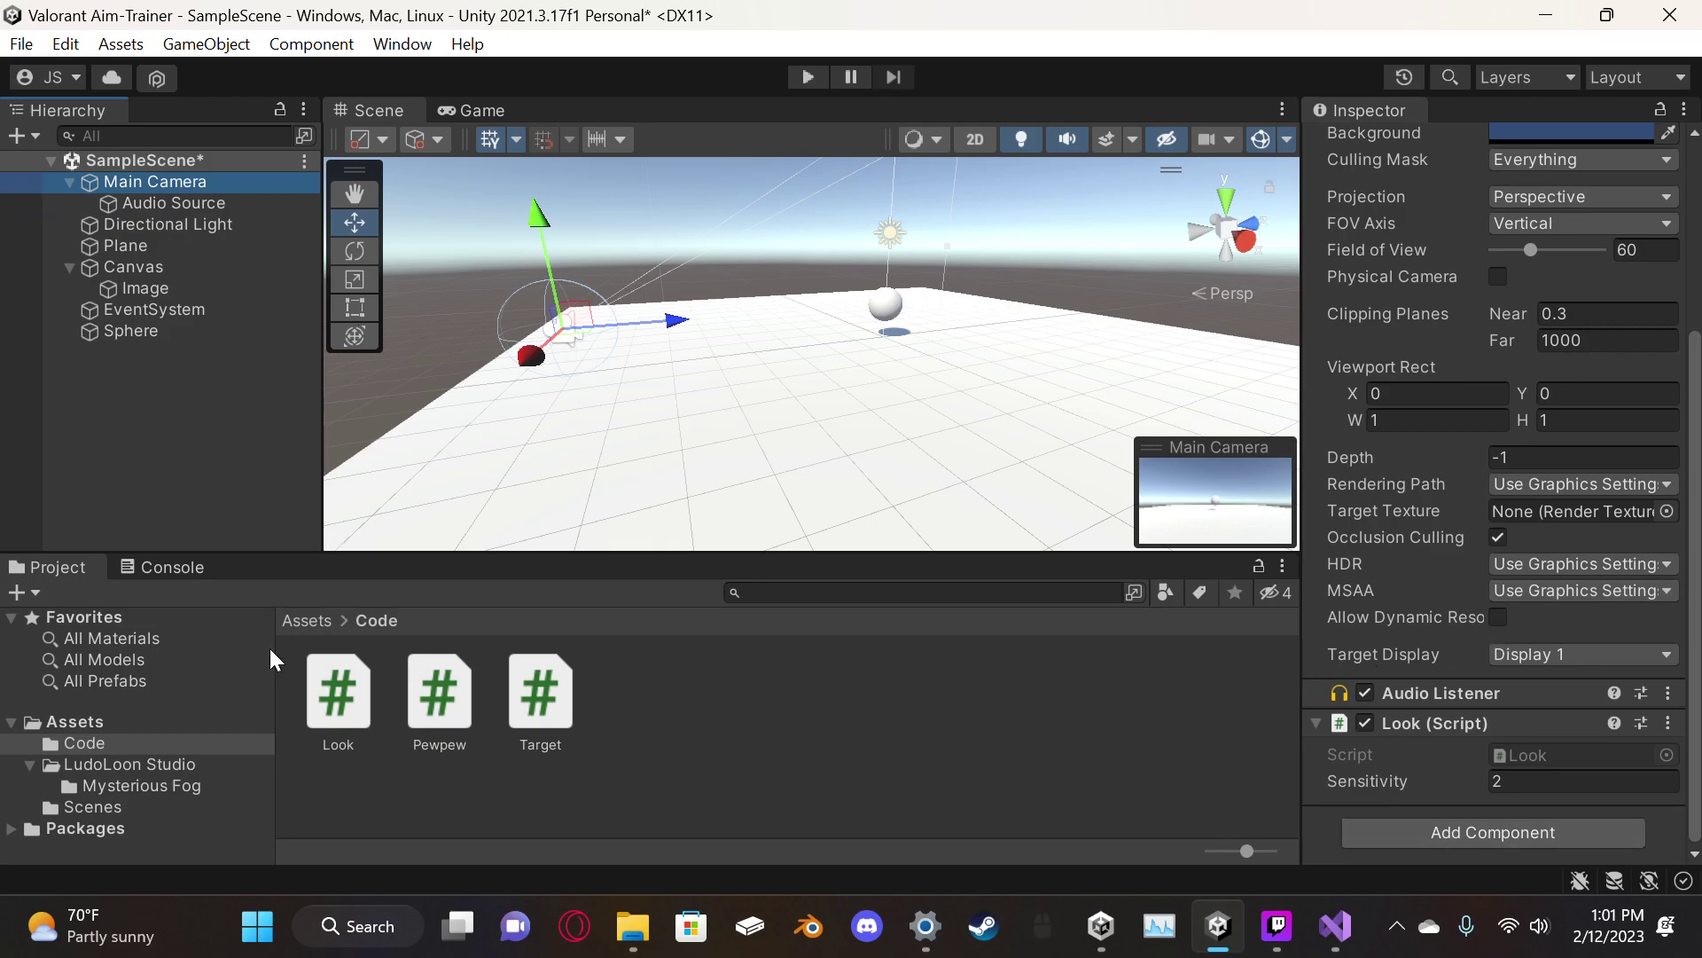
mouse_move(469, 712)
mouse_down()
mouse_move(1254, 642)
mouse_move(1501, 832)
mouse_up()
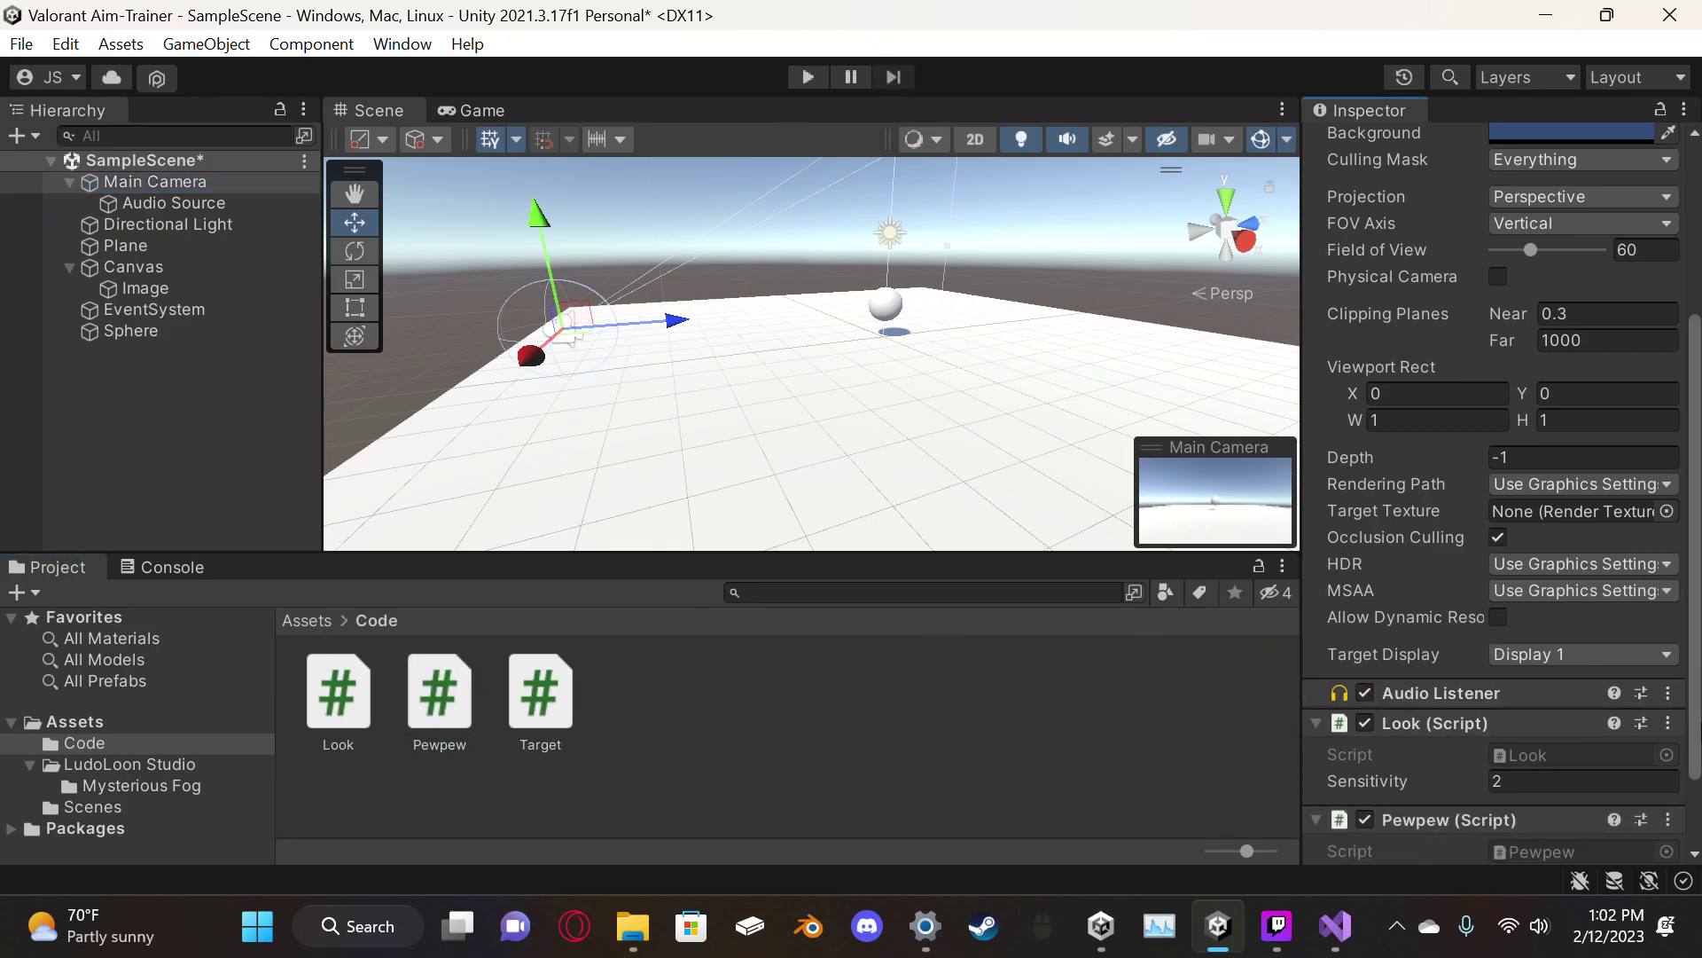
scroll(1467, 676, down, 2)
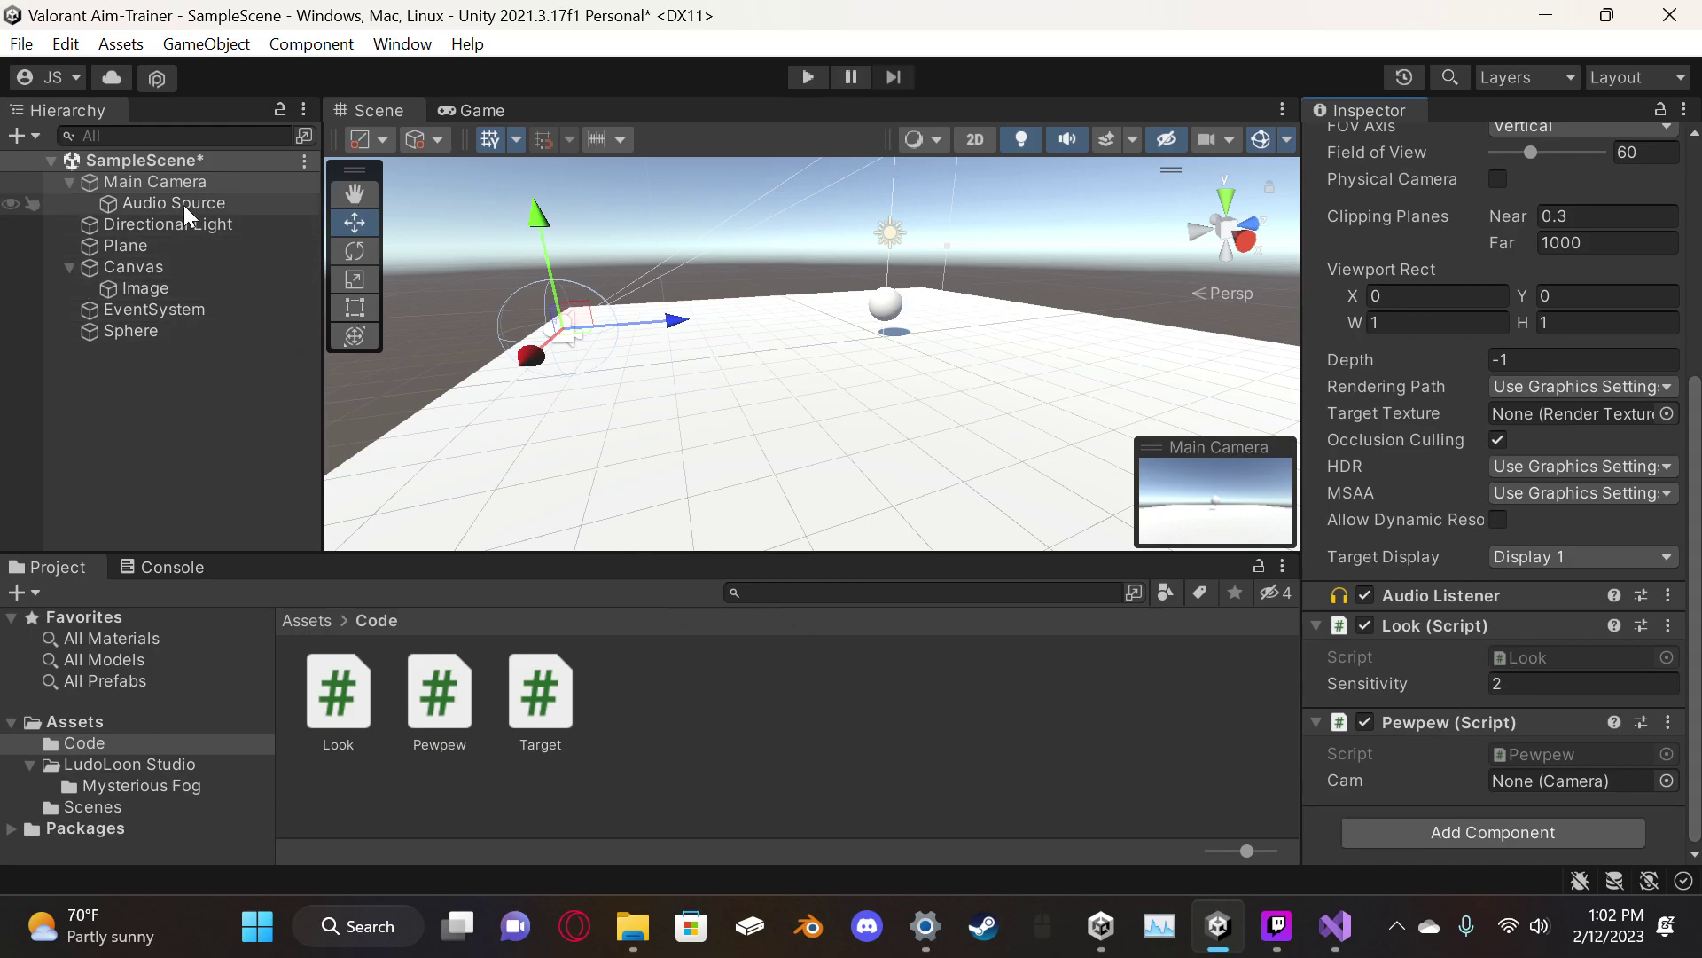
mouse_move(187, 182)
mouse_down()
mouse_move(1190, 526)
mouse_move(146, 126)
mouse_move(1467, 823)
mouse_move(1570, 780)
mouse_up()
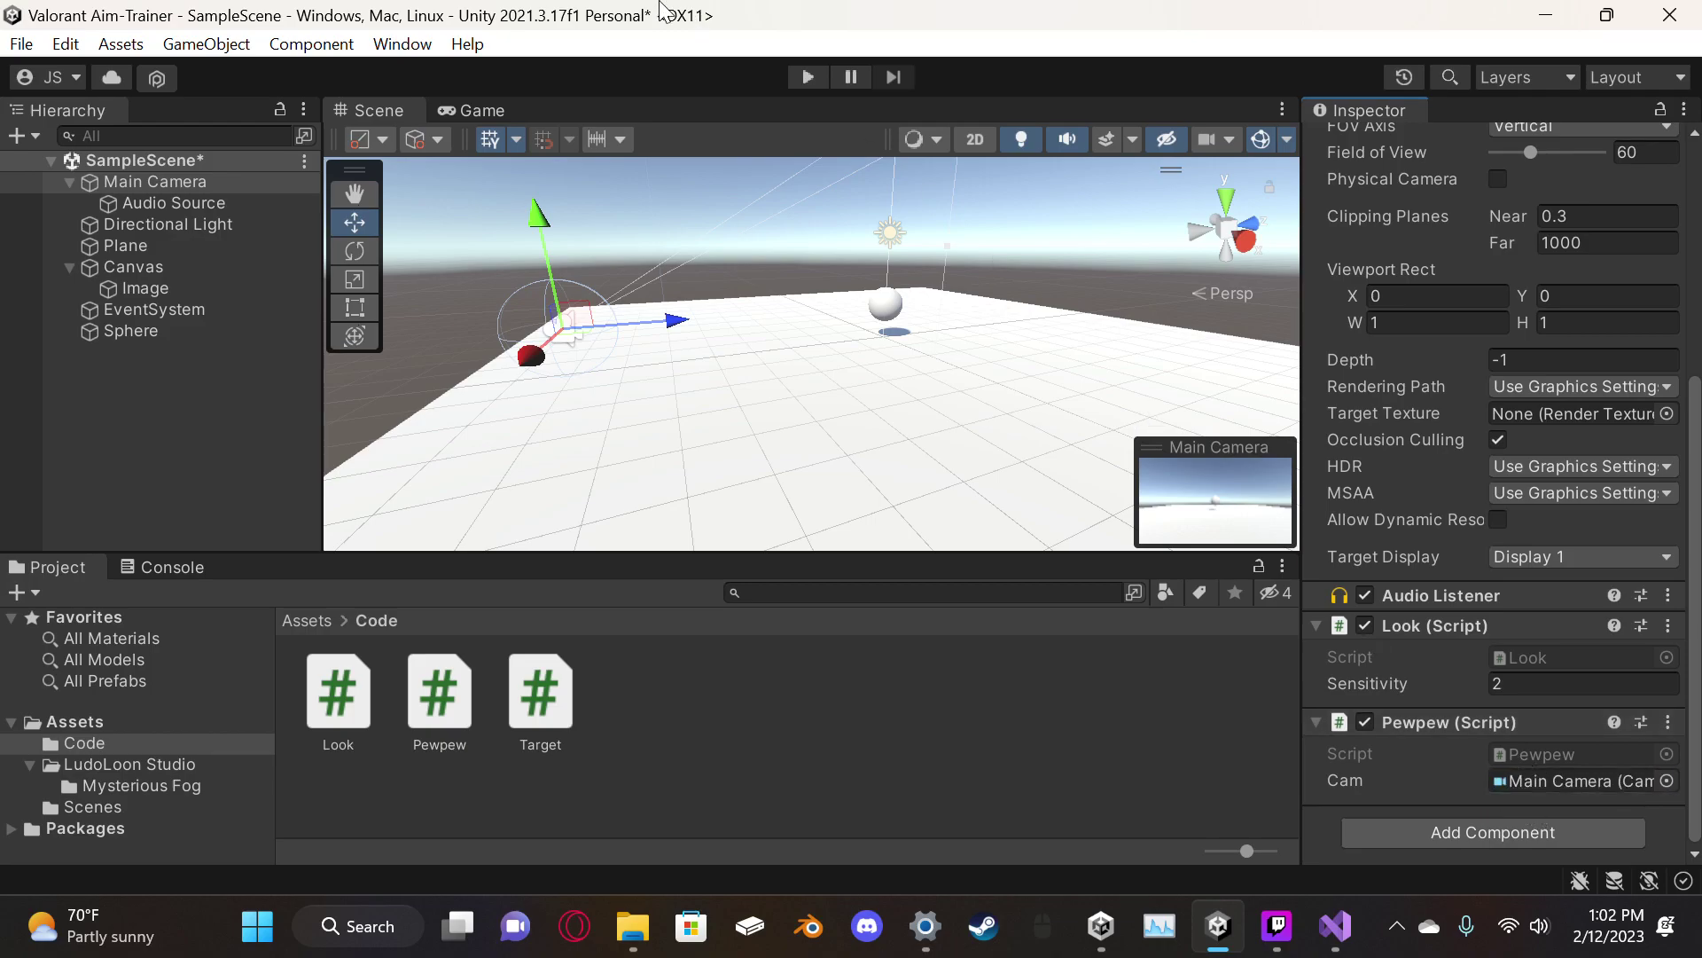
Play the game and shoot the sphere to check it respawns.
click(448, 109)
click(807, 76)
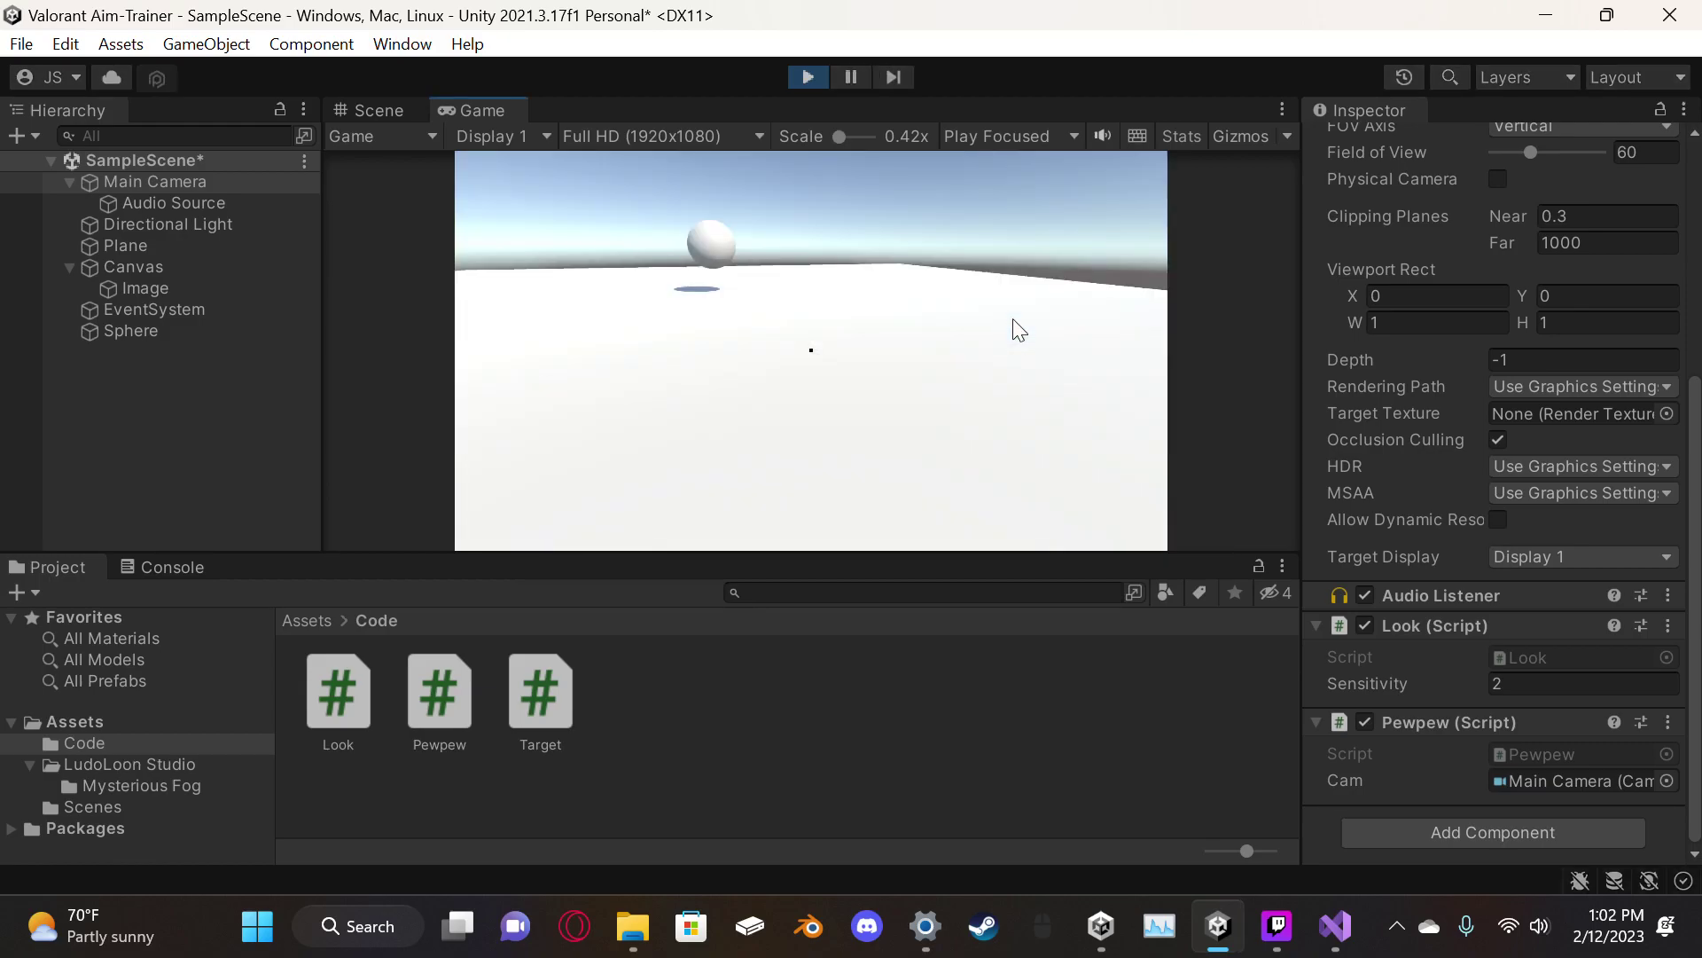
mouse_move(913, 269)
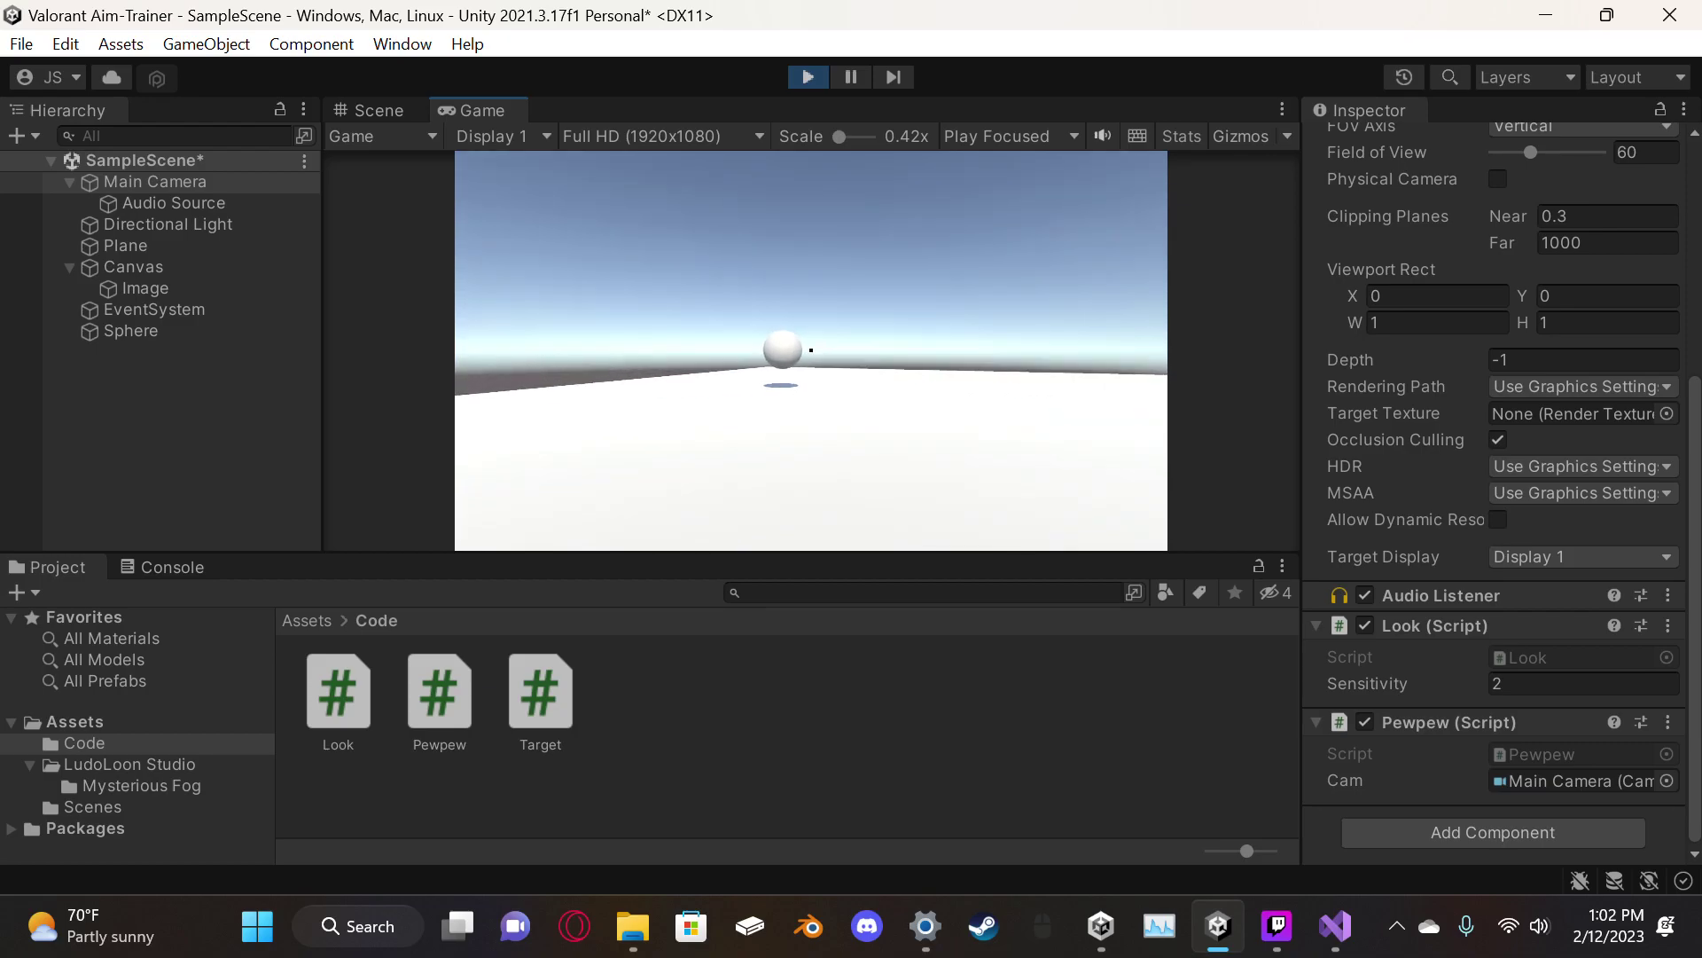
click(811, 351)
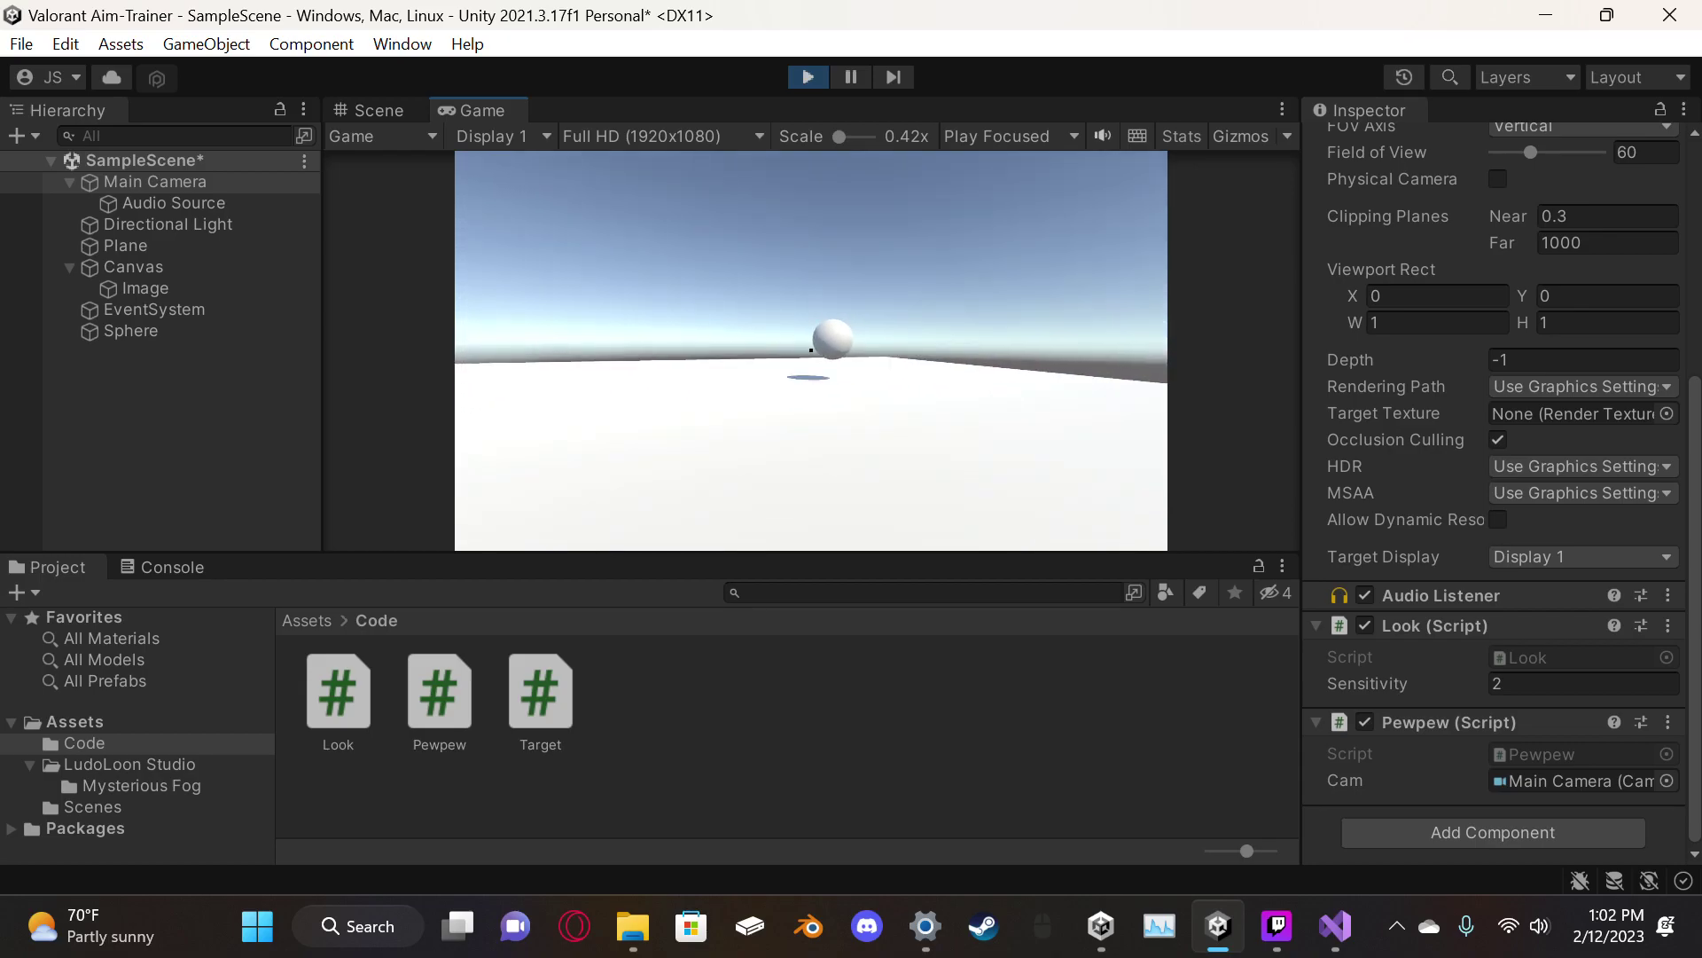
Switch the Game view from Play Focused to Play Maximized and stop the play test.
click(1056, 137)
click(1064, 197)
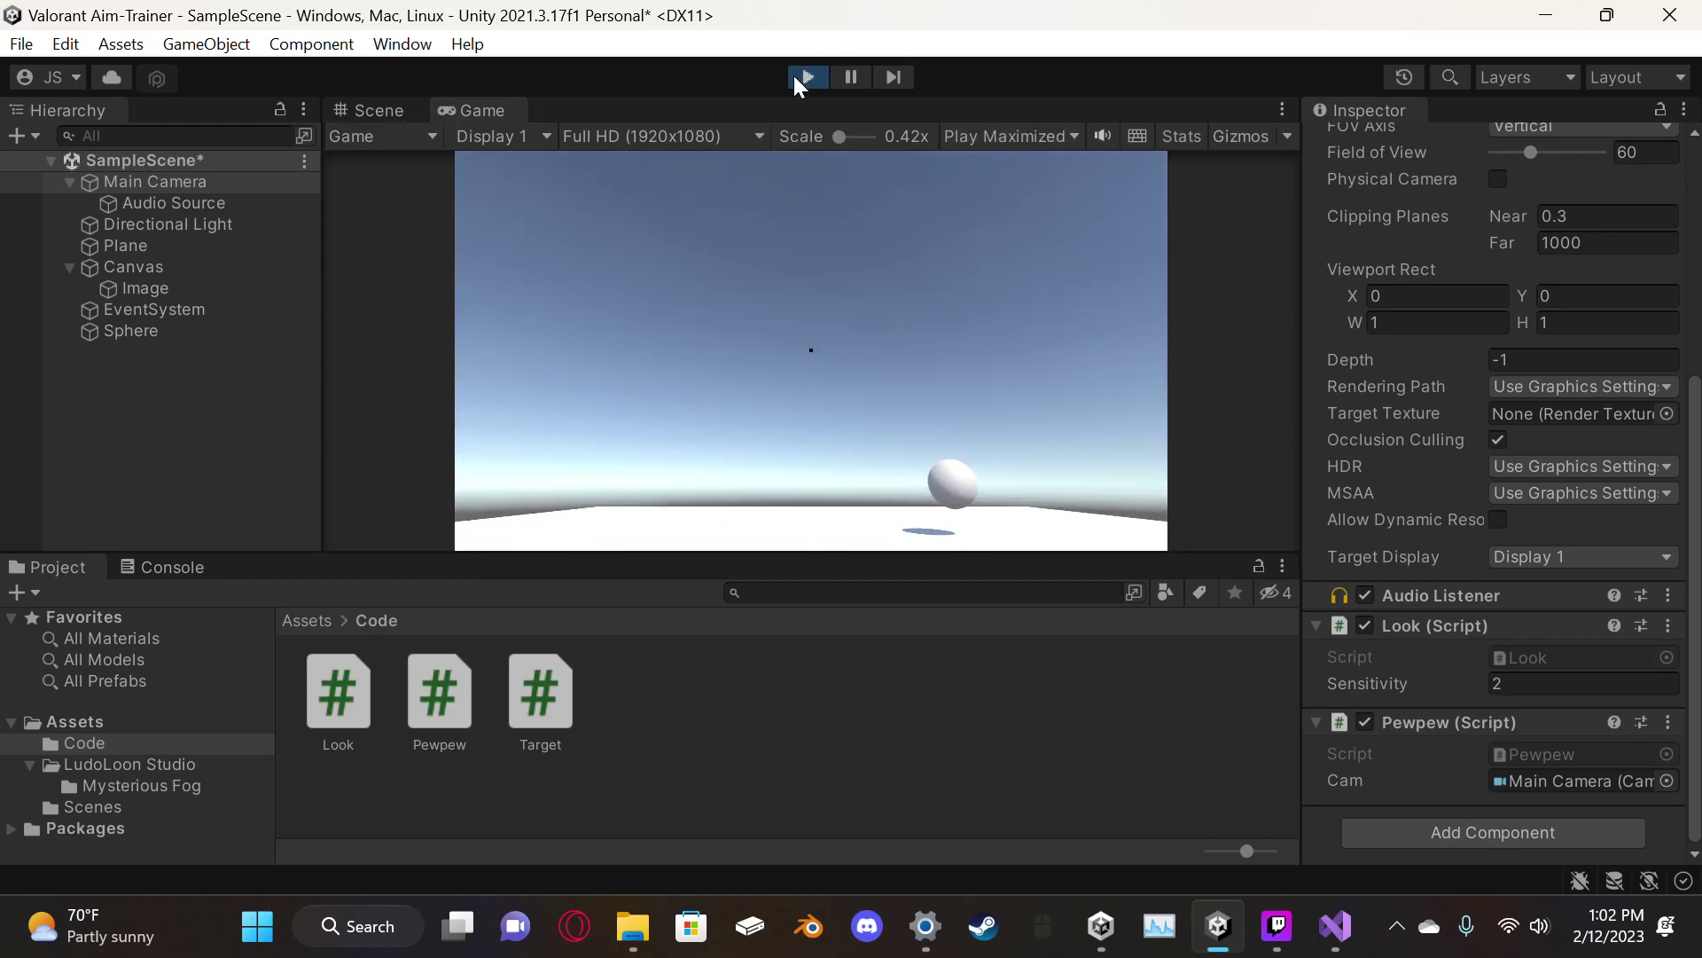
click(803, 76)
click(1000, 137)
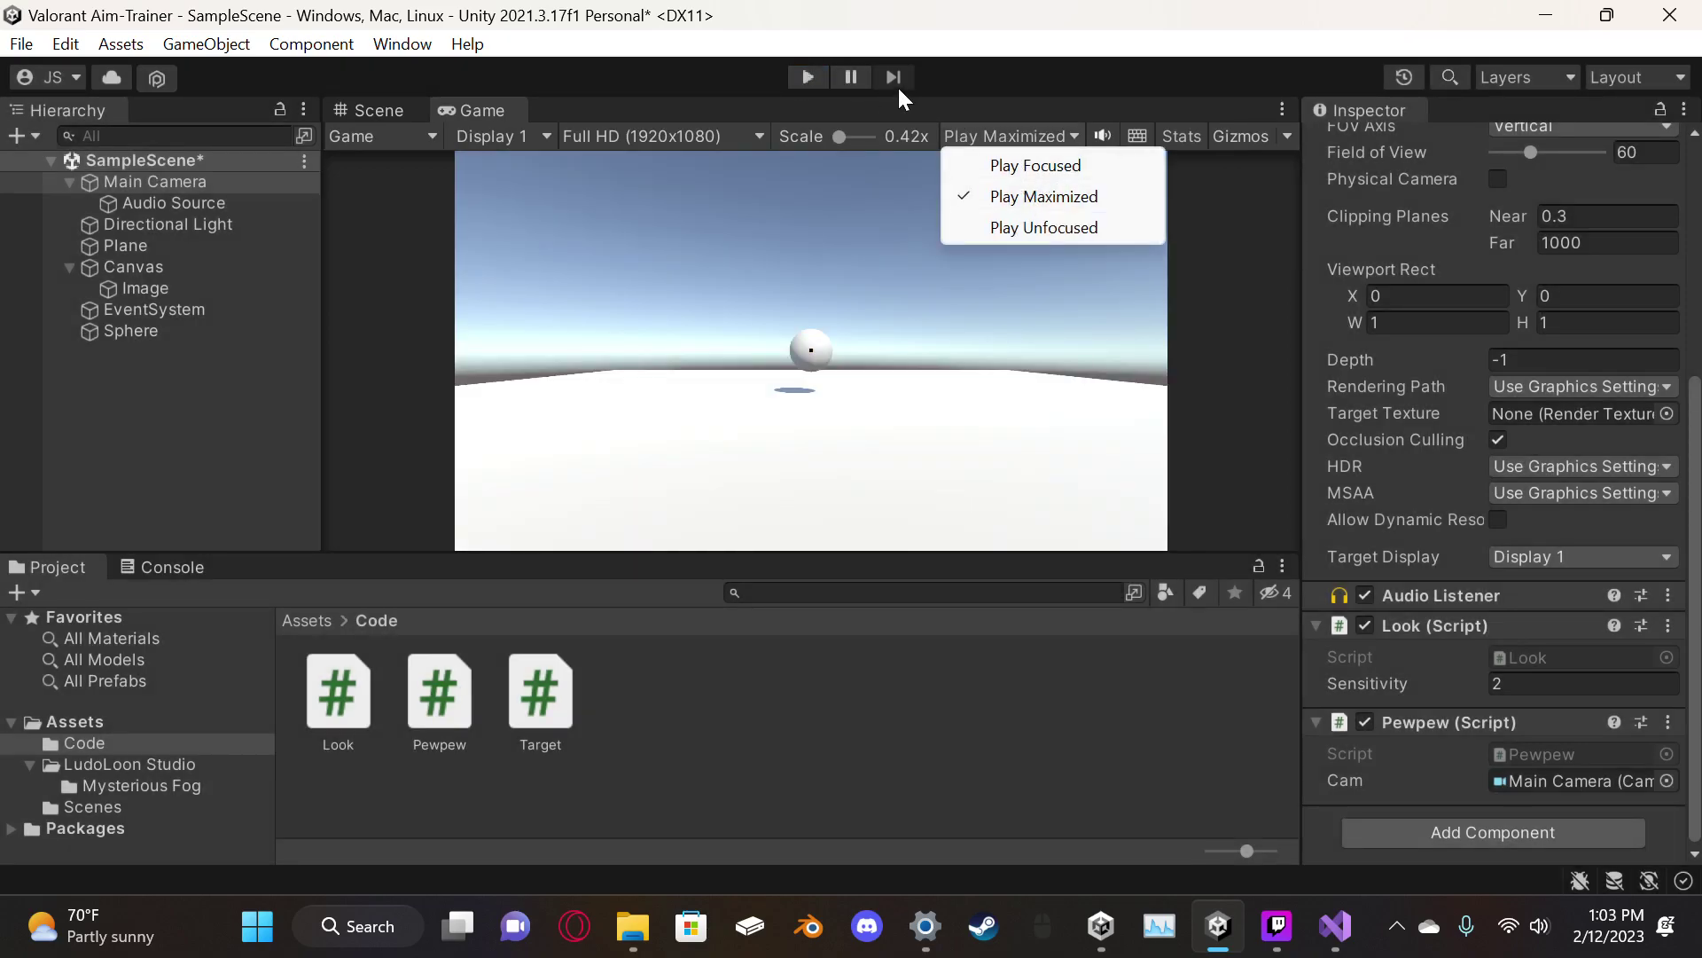
click(802, 76)
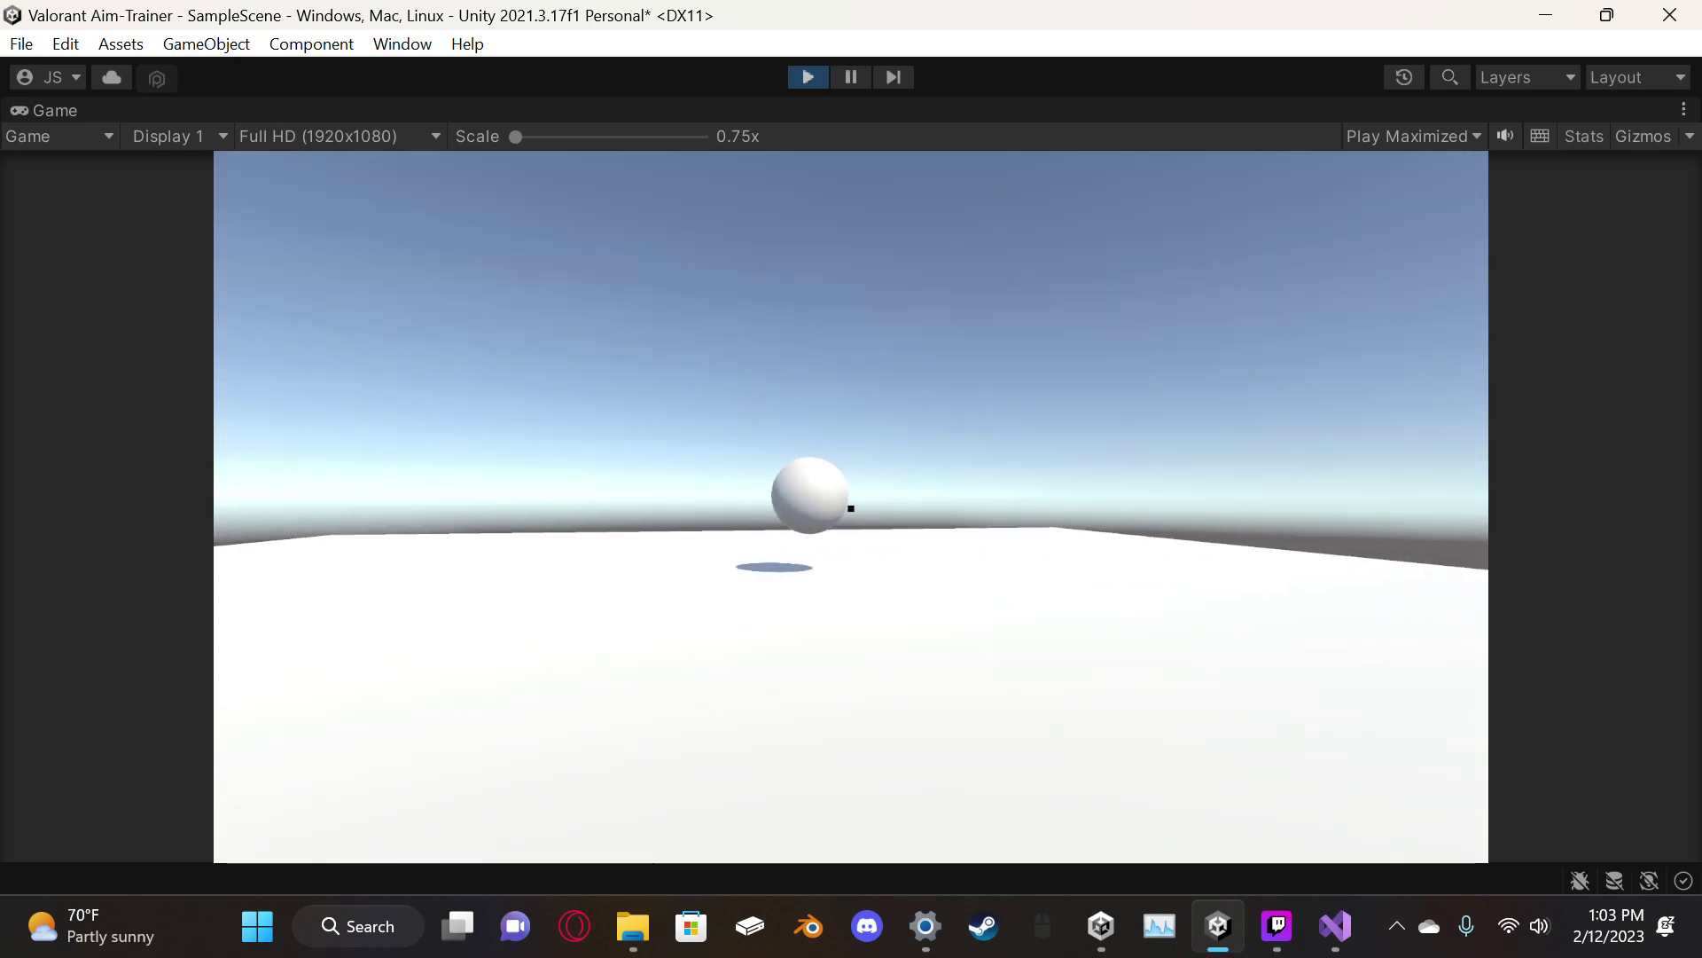
click(851, 509)
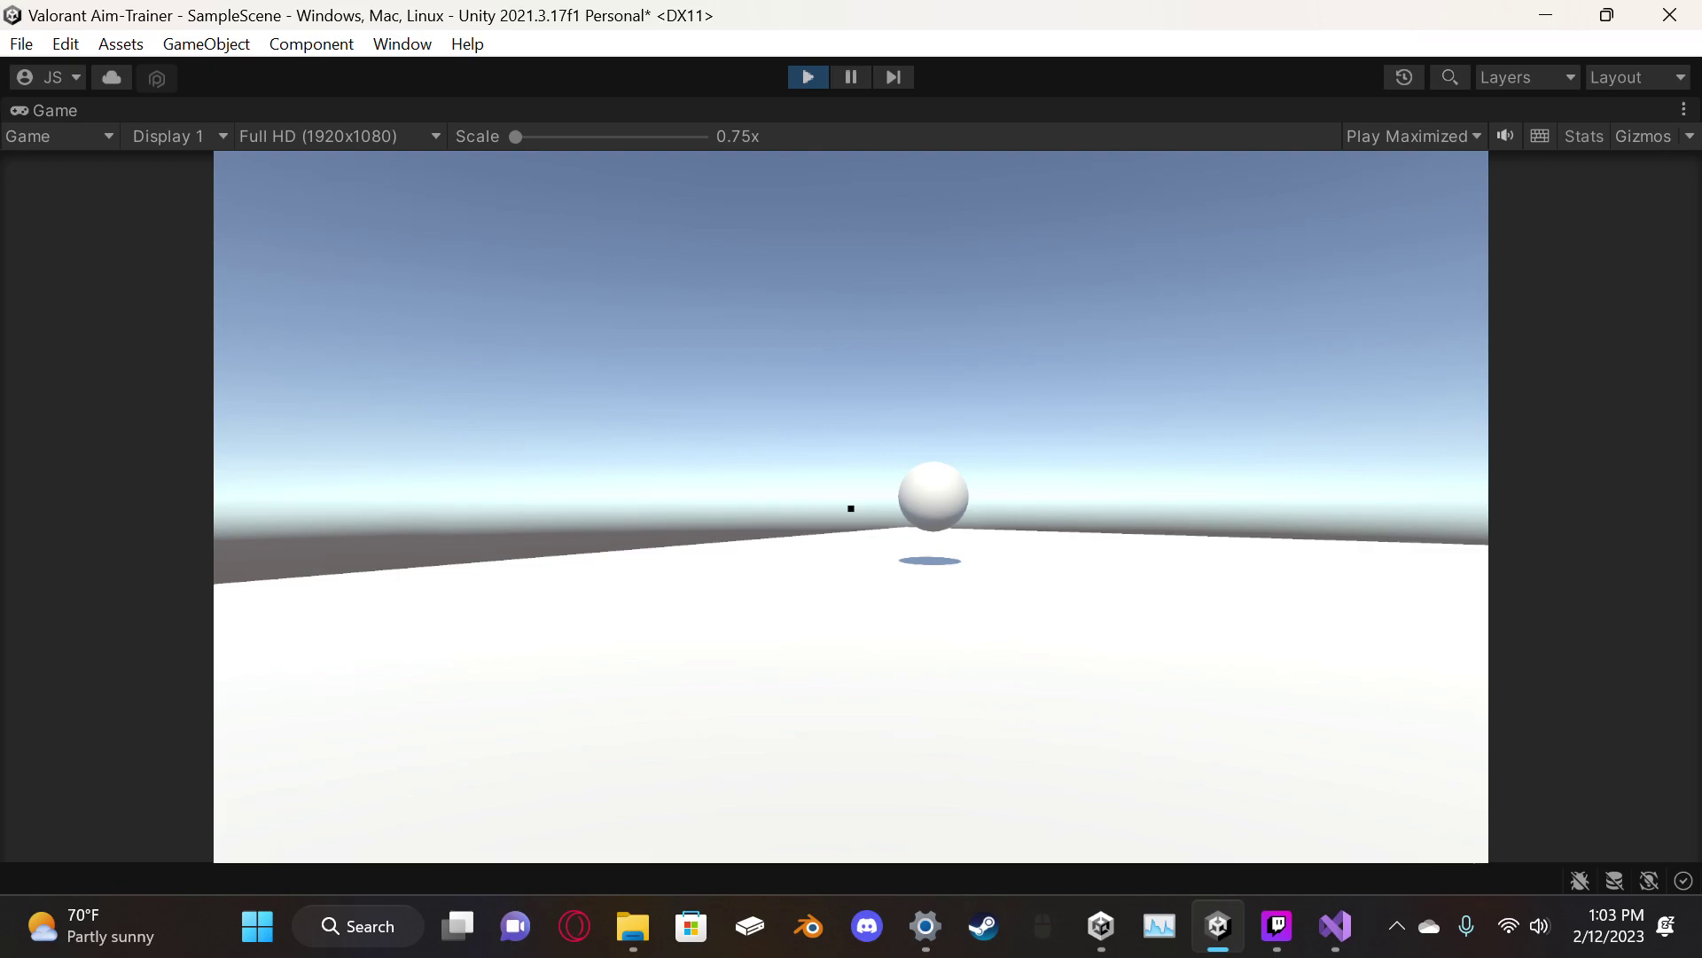
key(Escape)
click(808, 78)
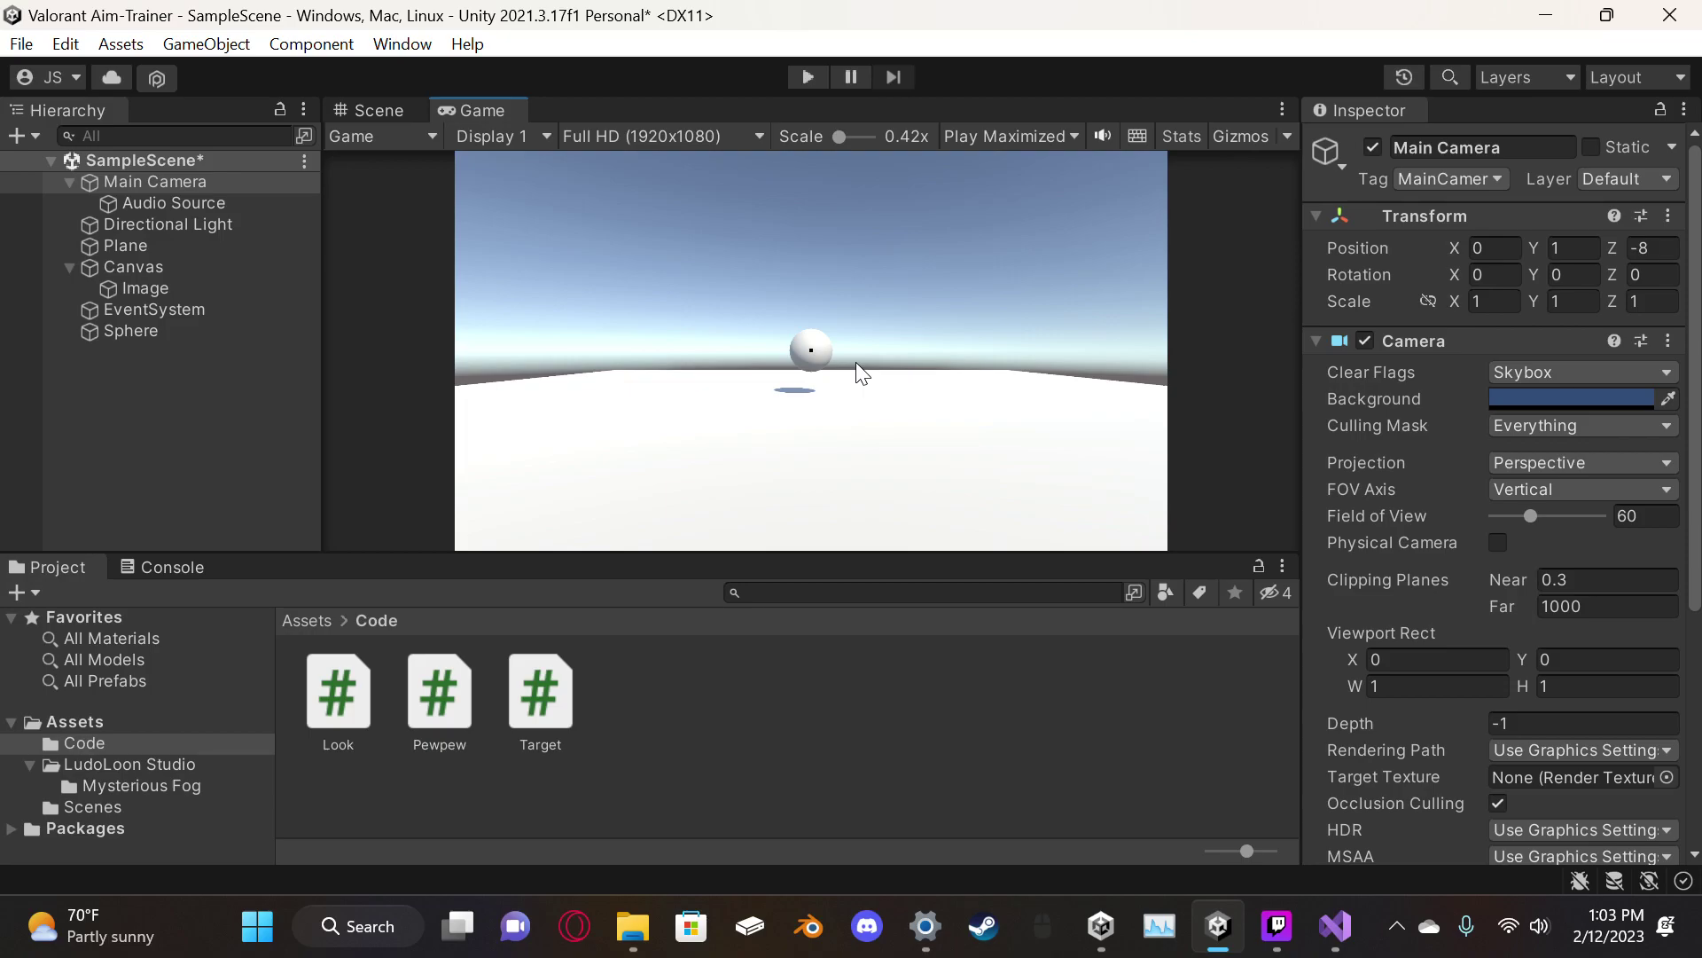
scroll(1478, 587, down, 4)
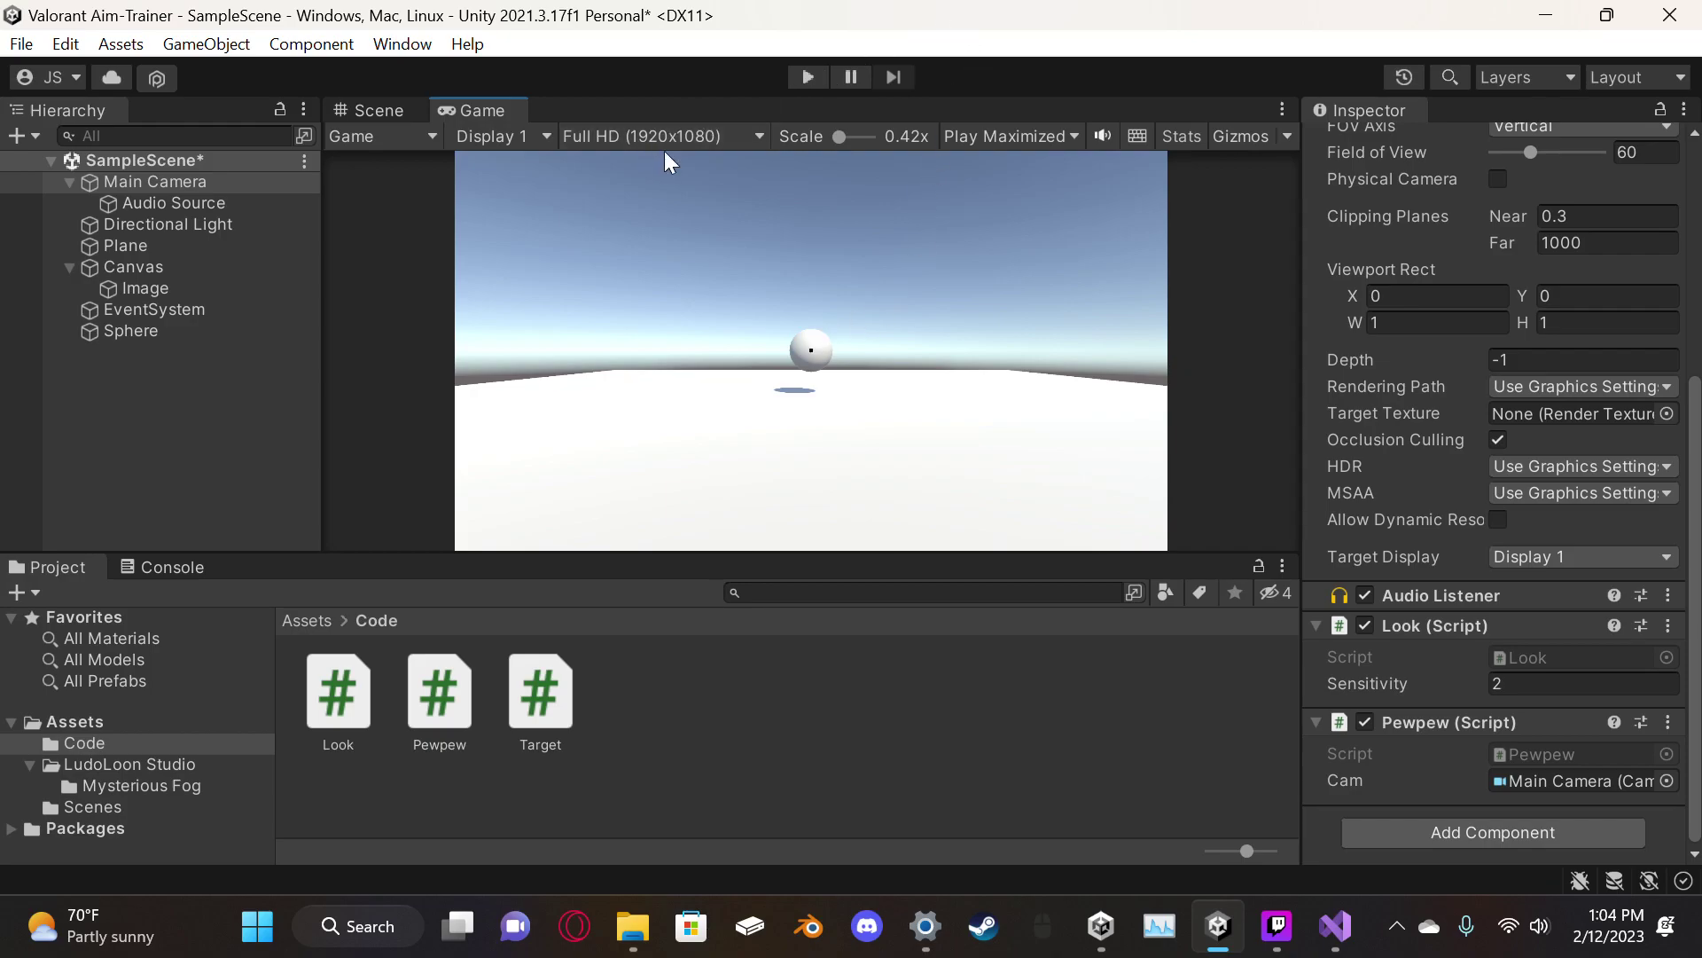
Declare 'public float score;' and begin 'public Text text' at the top of the Target class.
click(1335, 926)
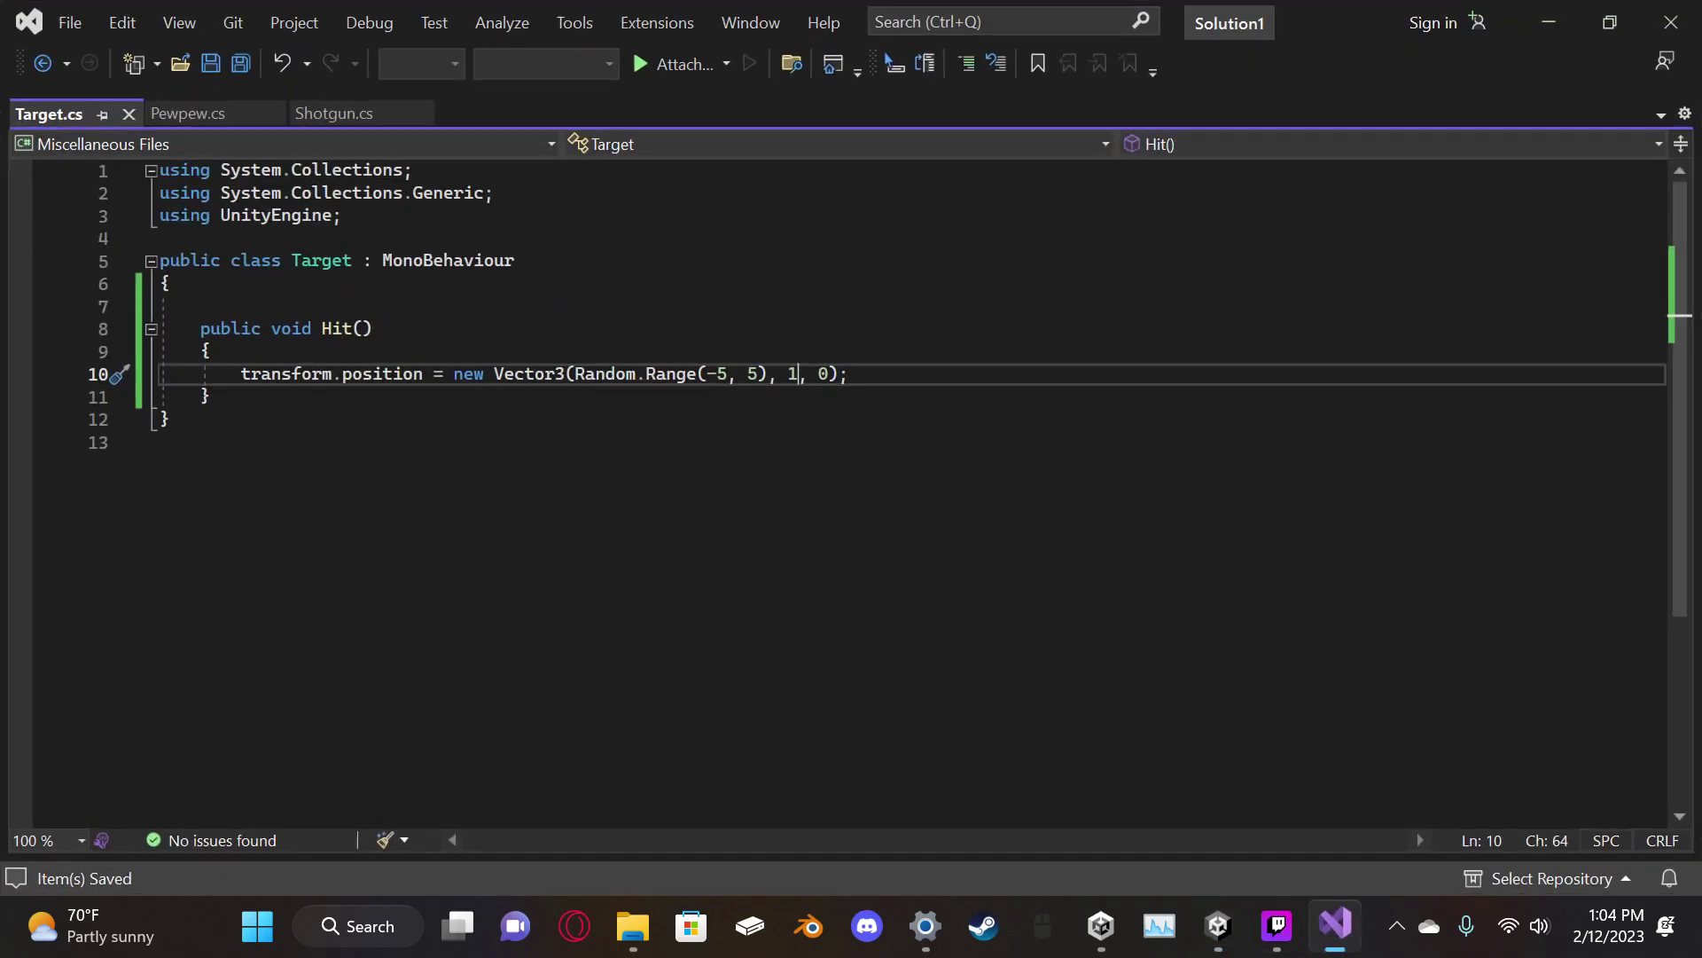
click(177, 115)
click(49, 113)
click(168, 284)
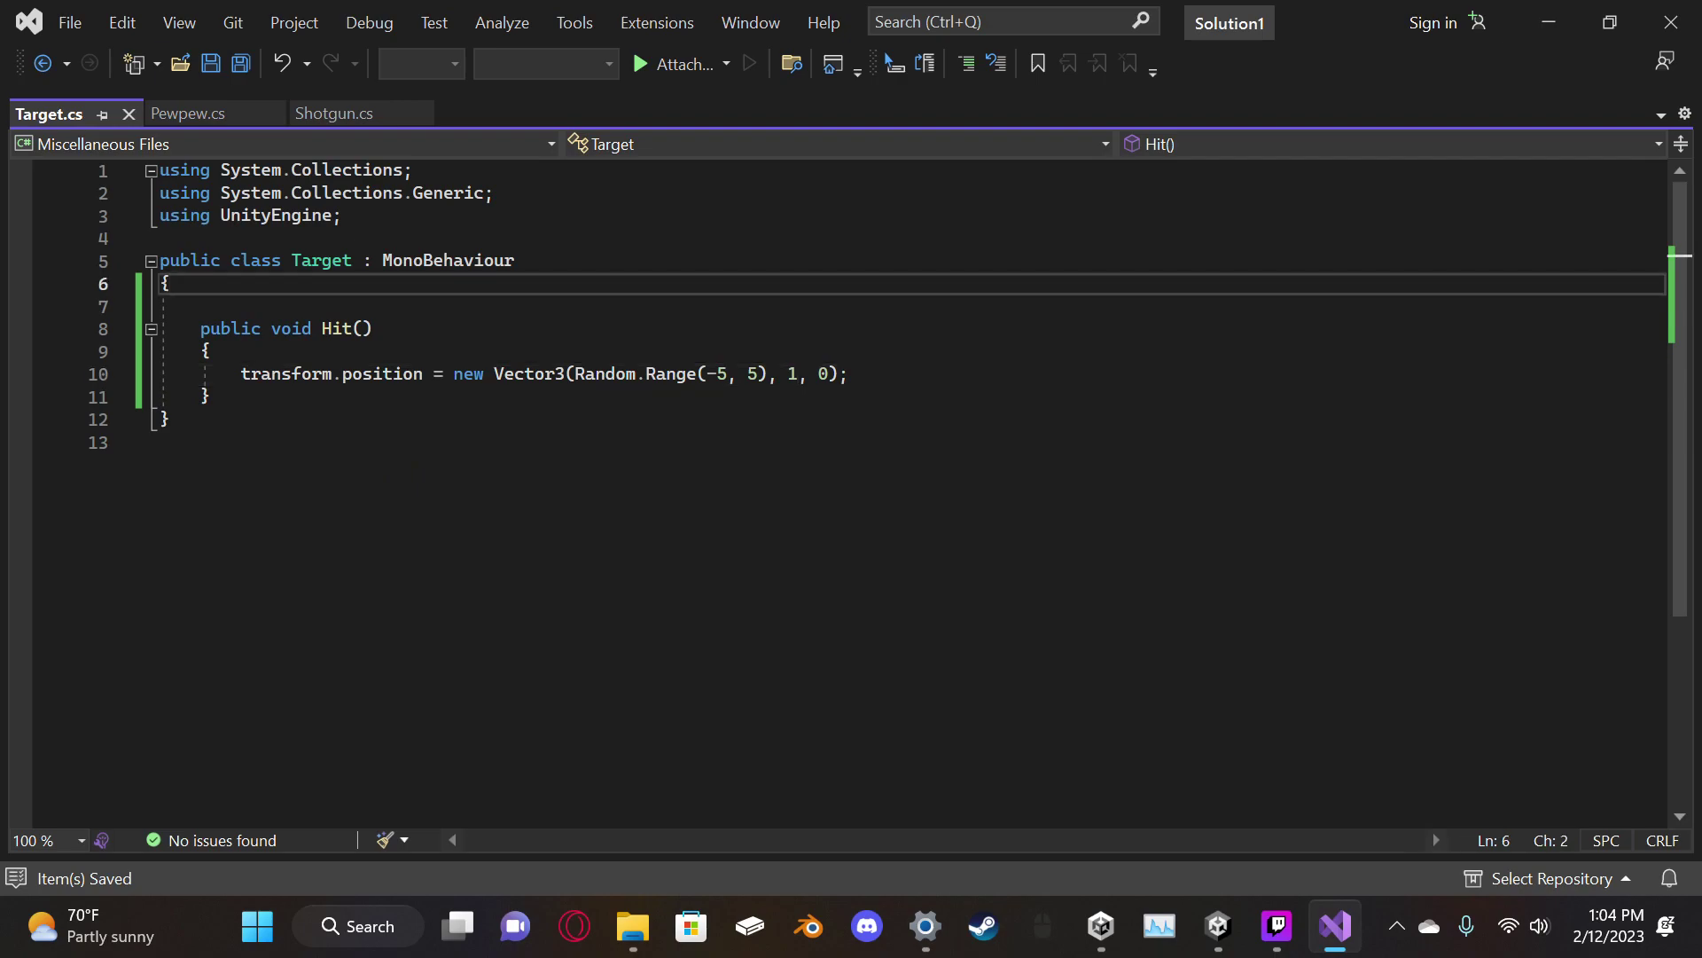
key(Return)
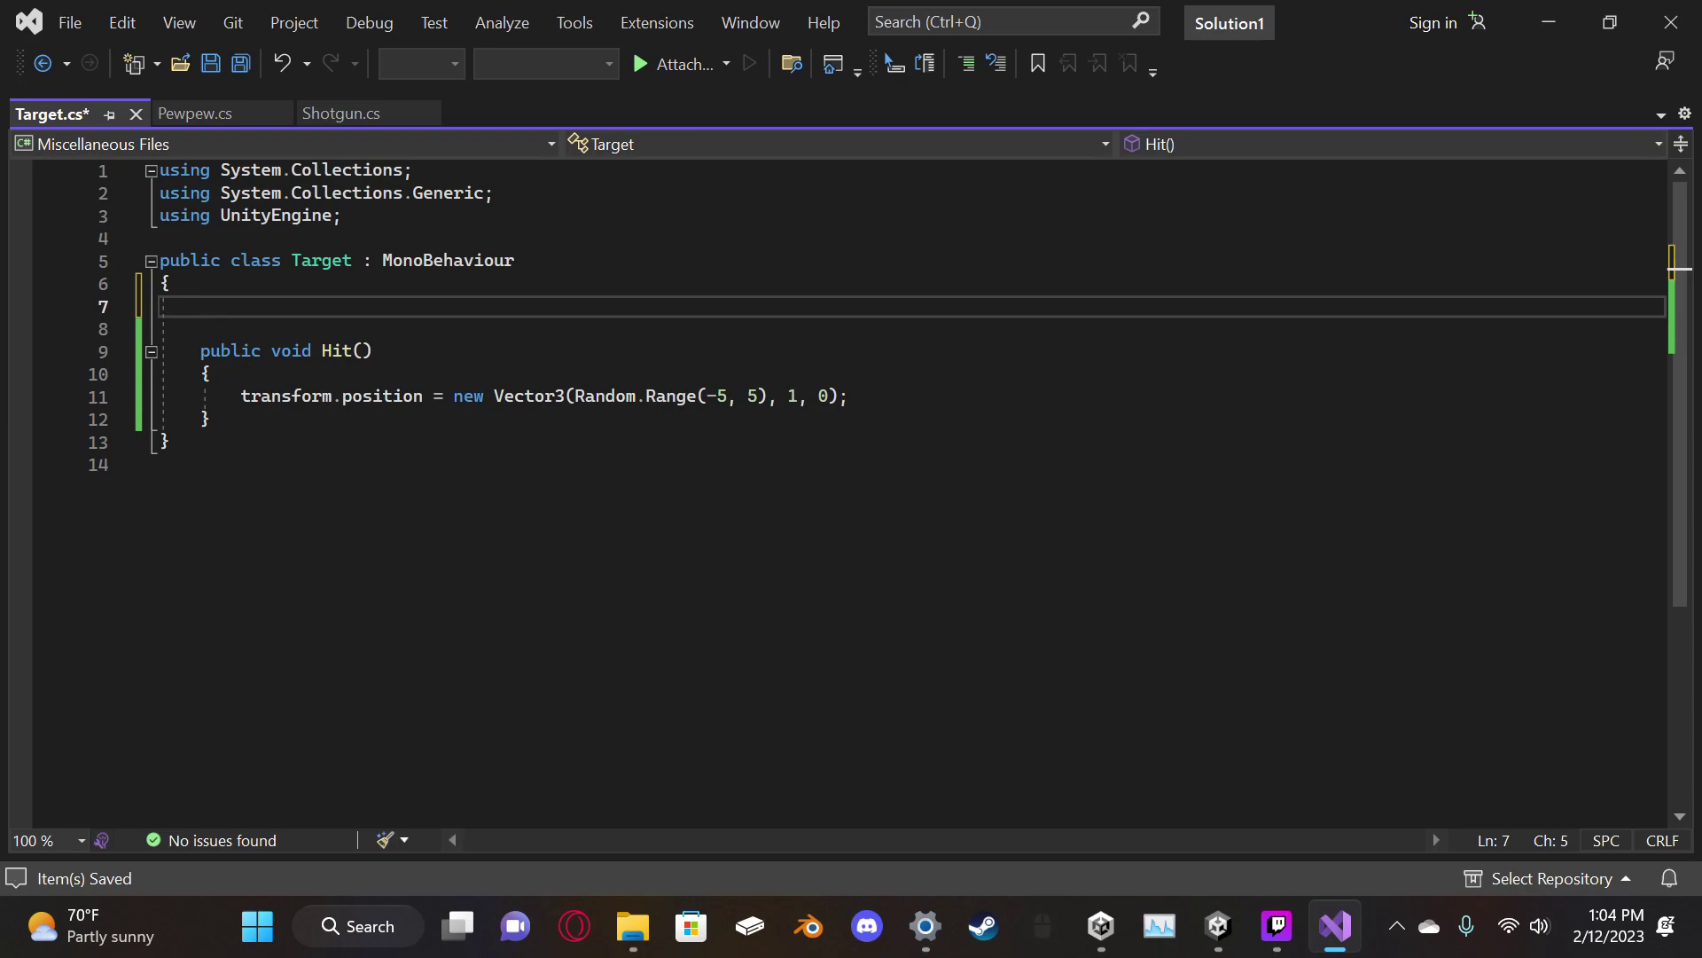
text(pu)
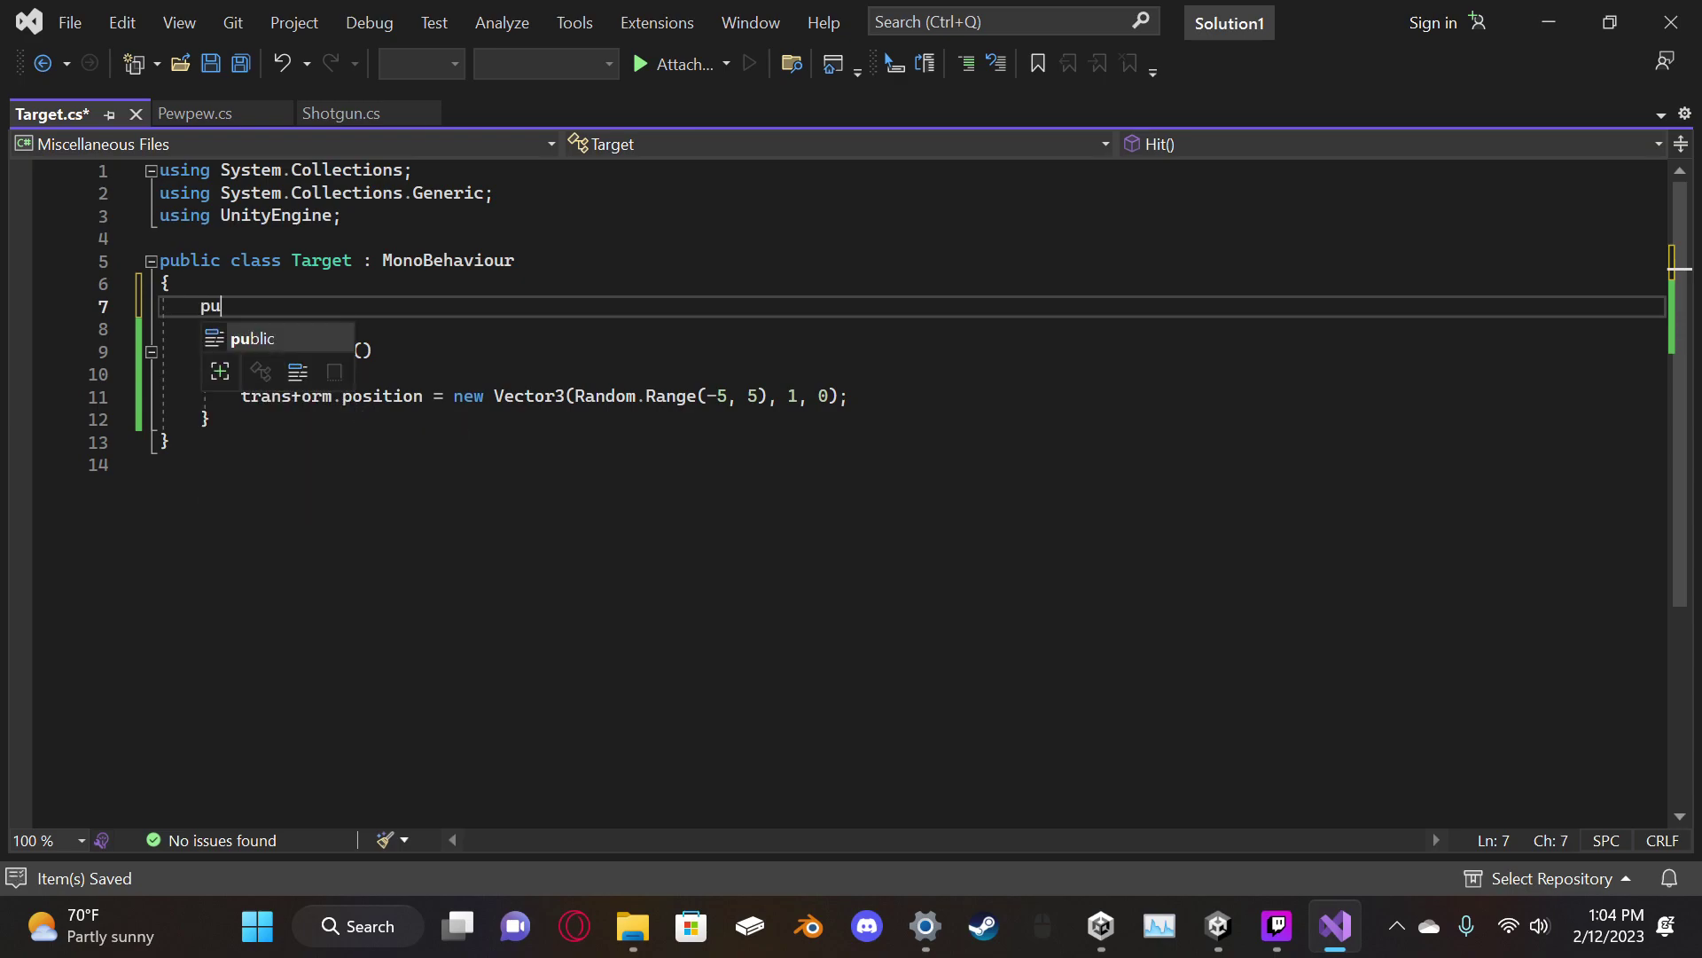
text(blic )
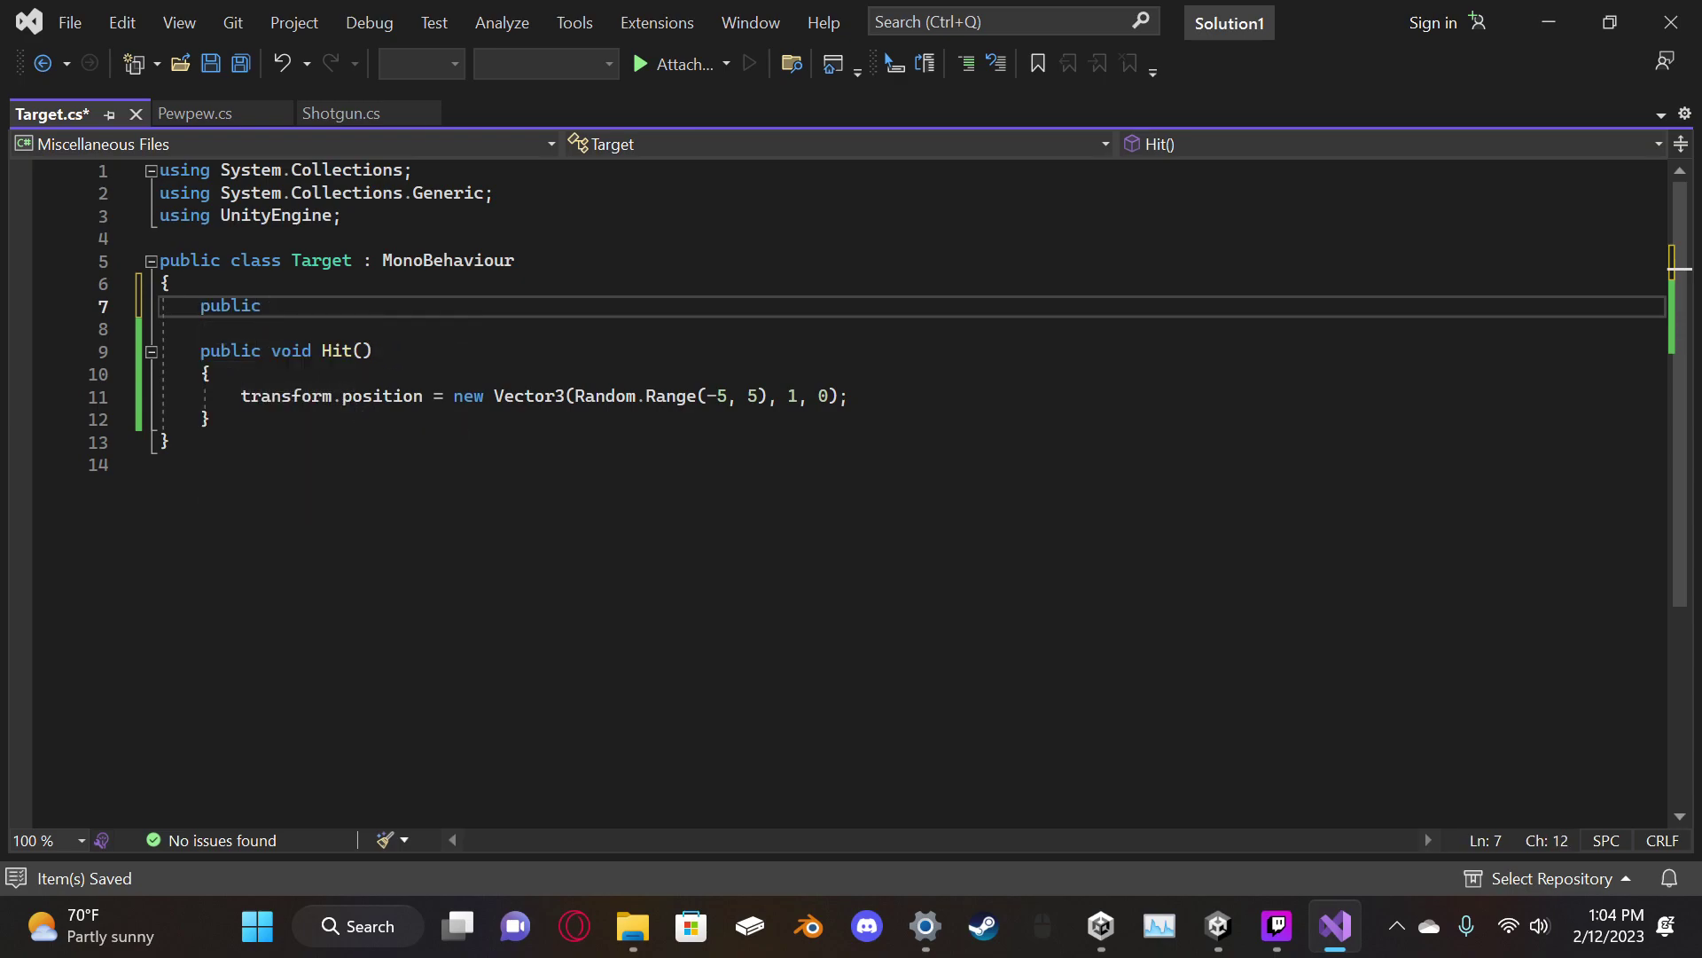
text(s)
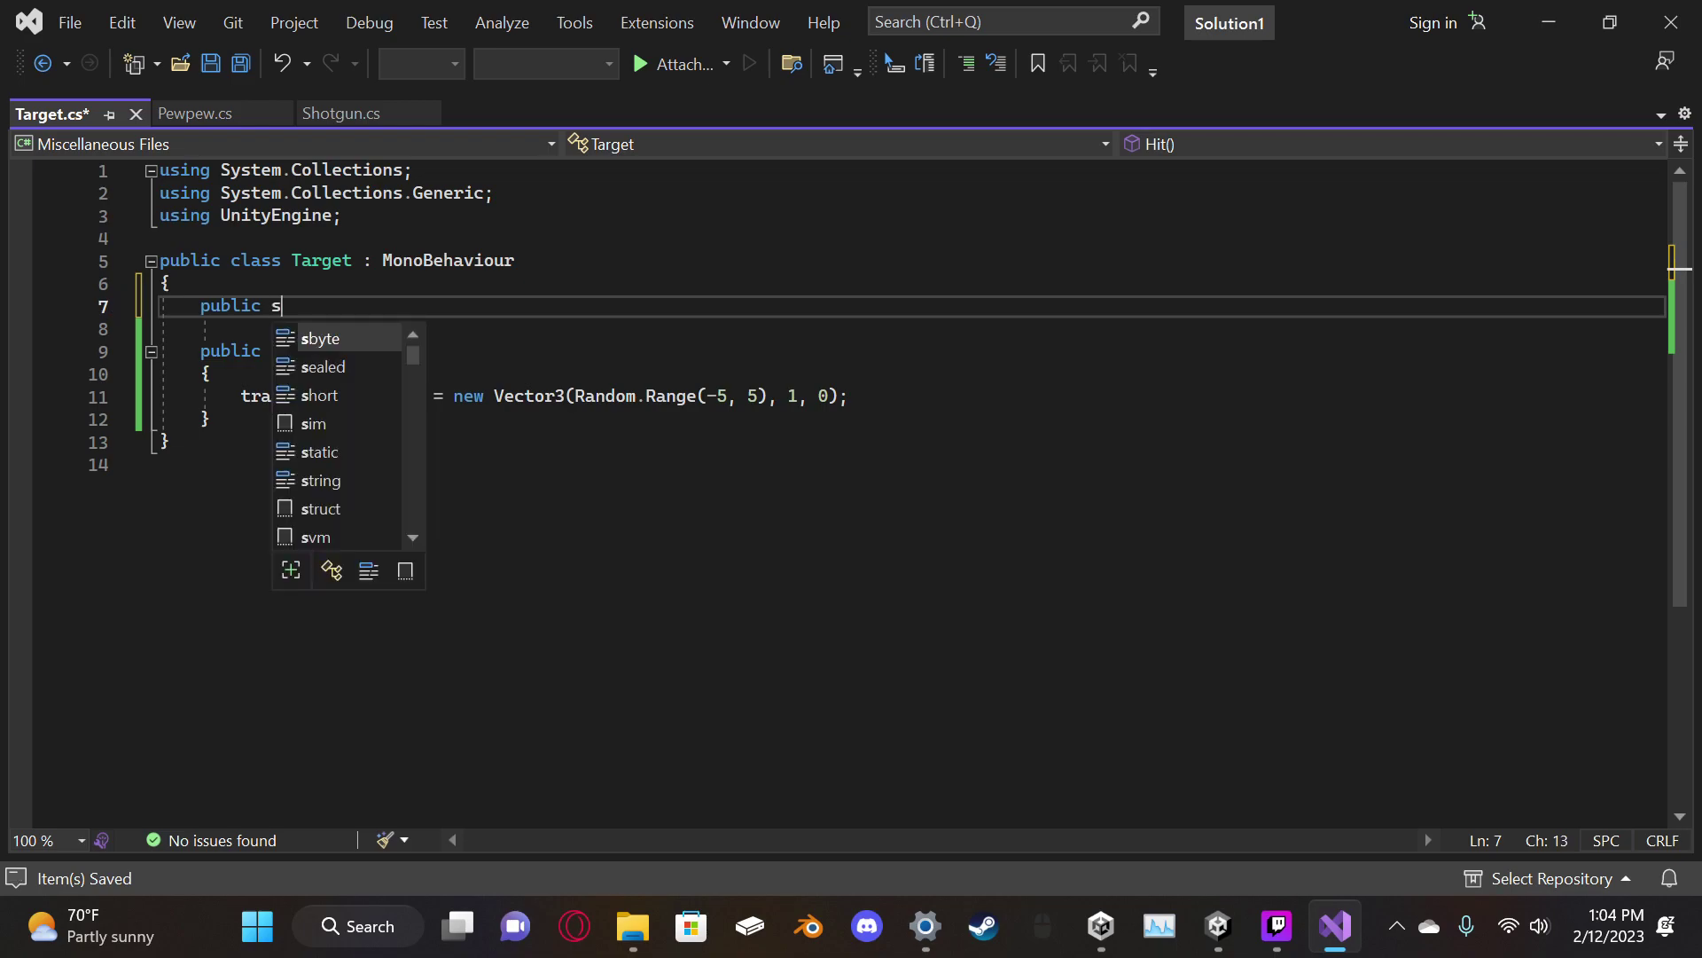
text(core)
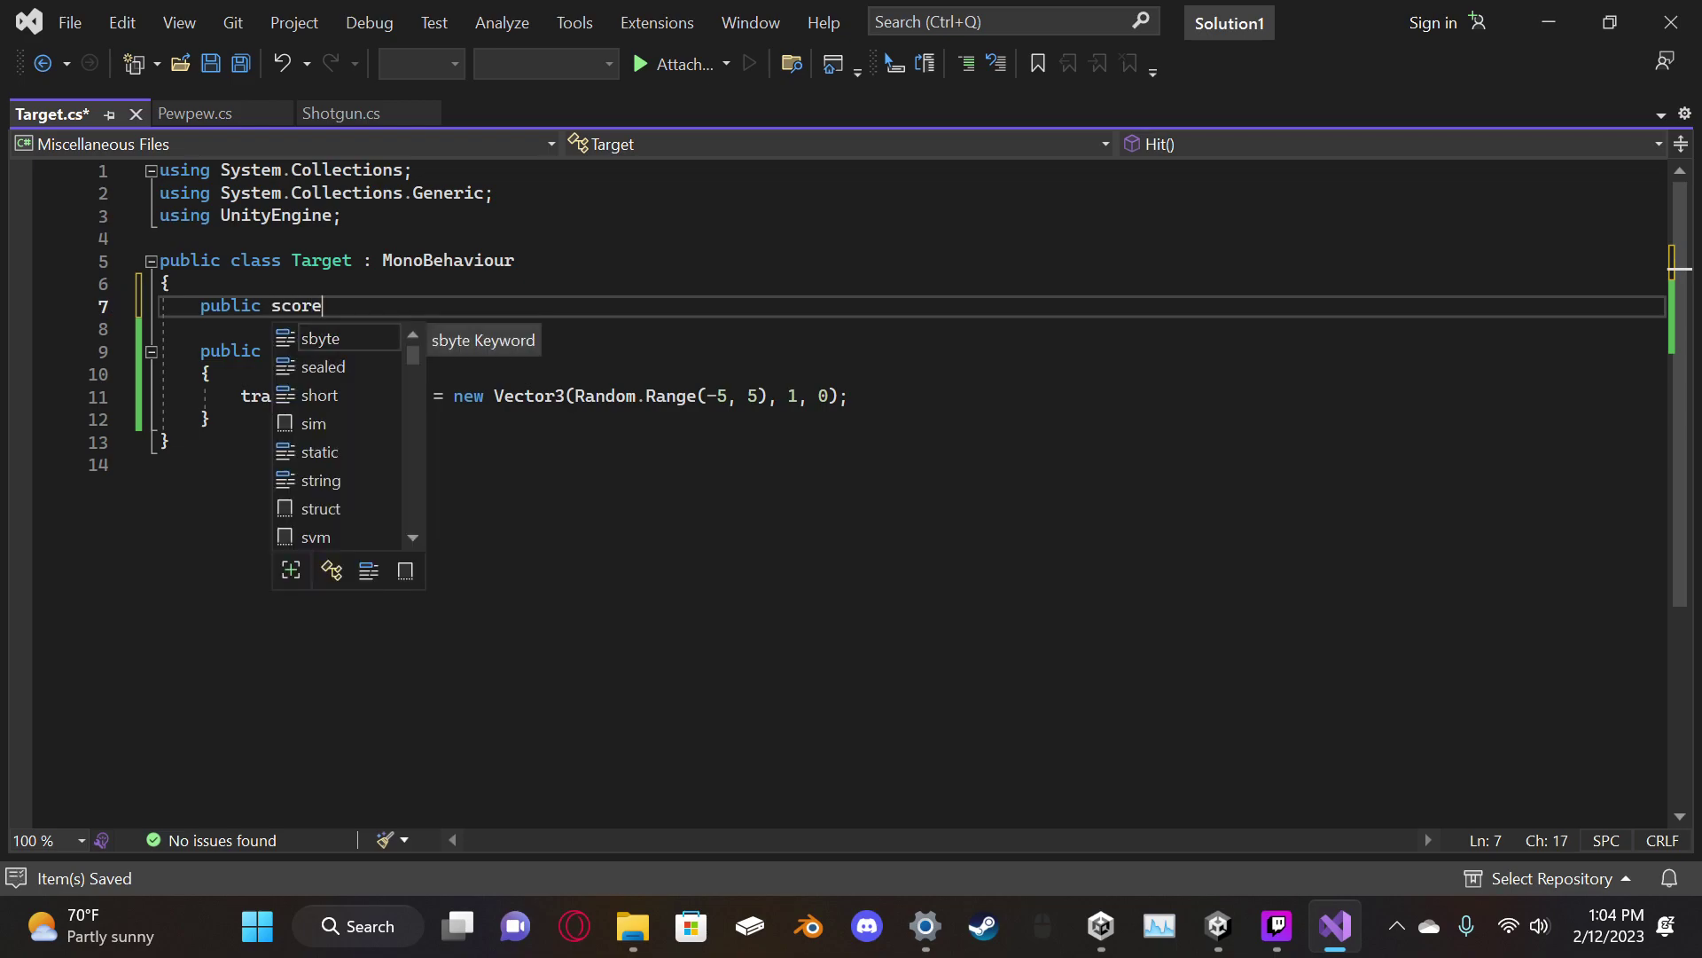
key(Escape)
text(;)
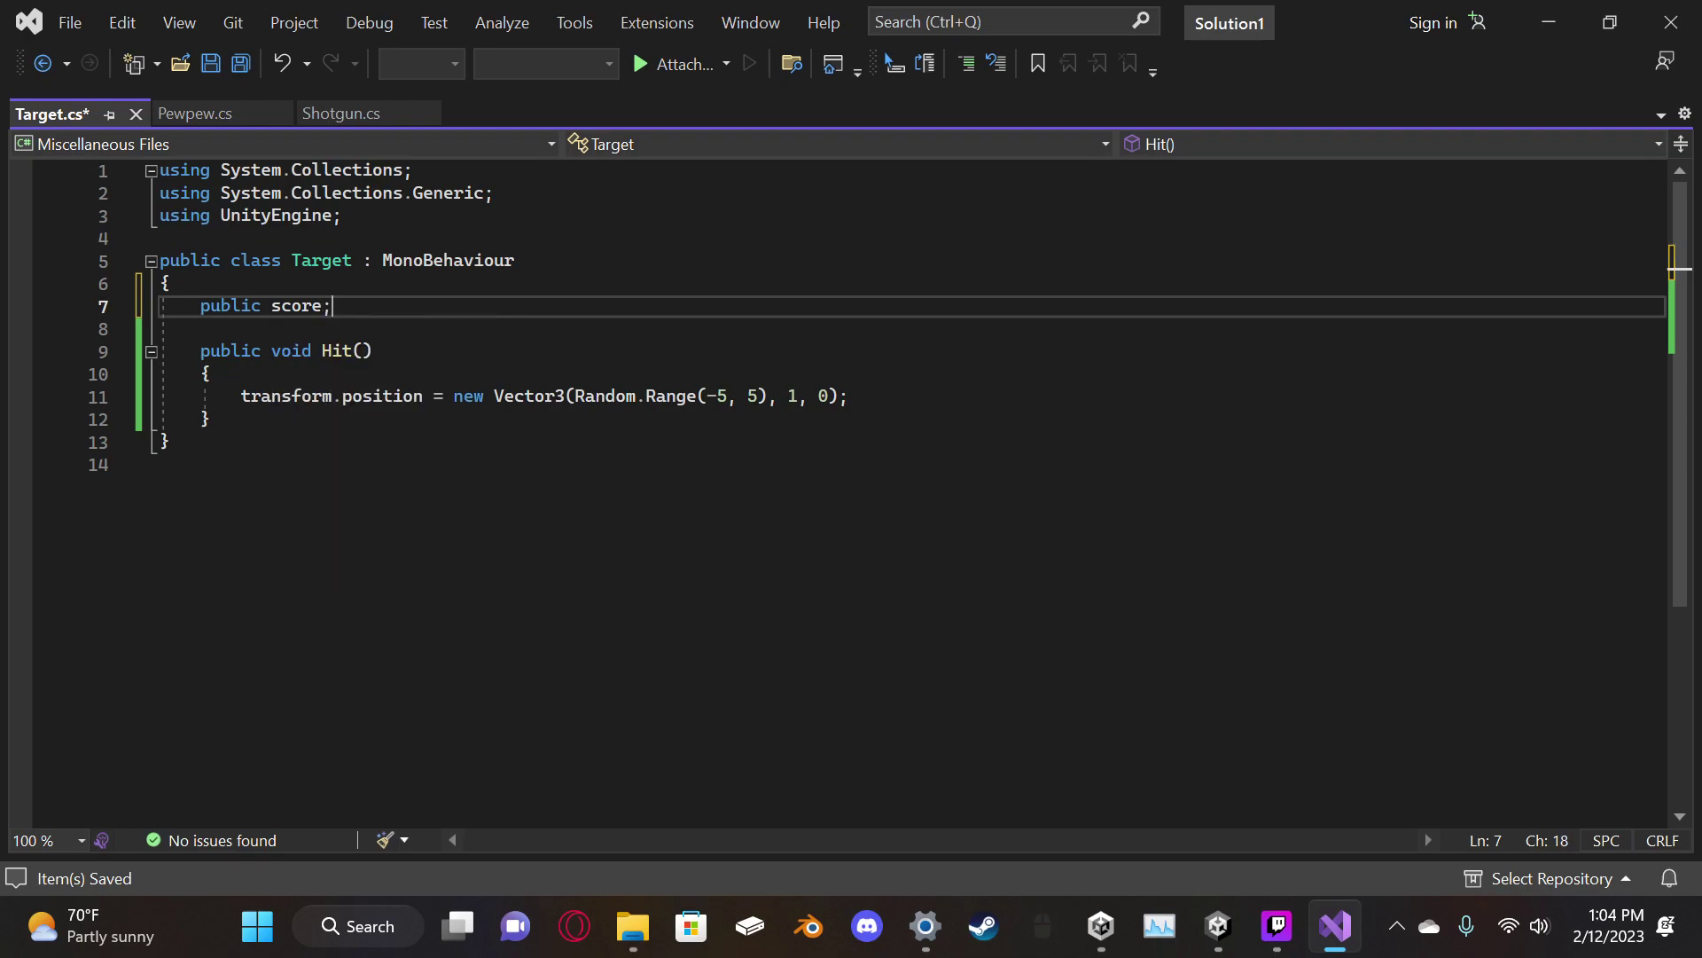
key(Left)
key(Left)
key(Left)
text(float)
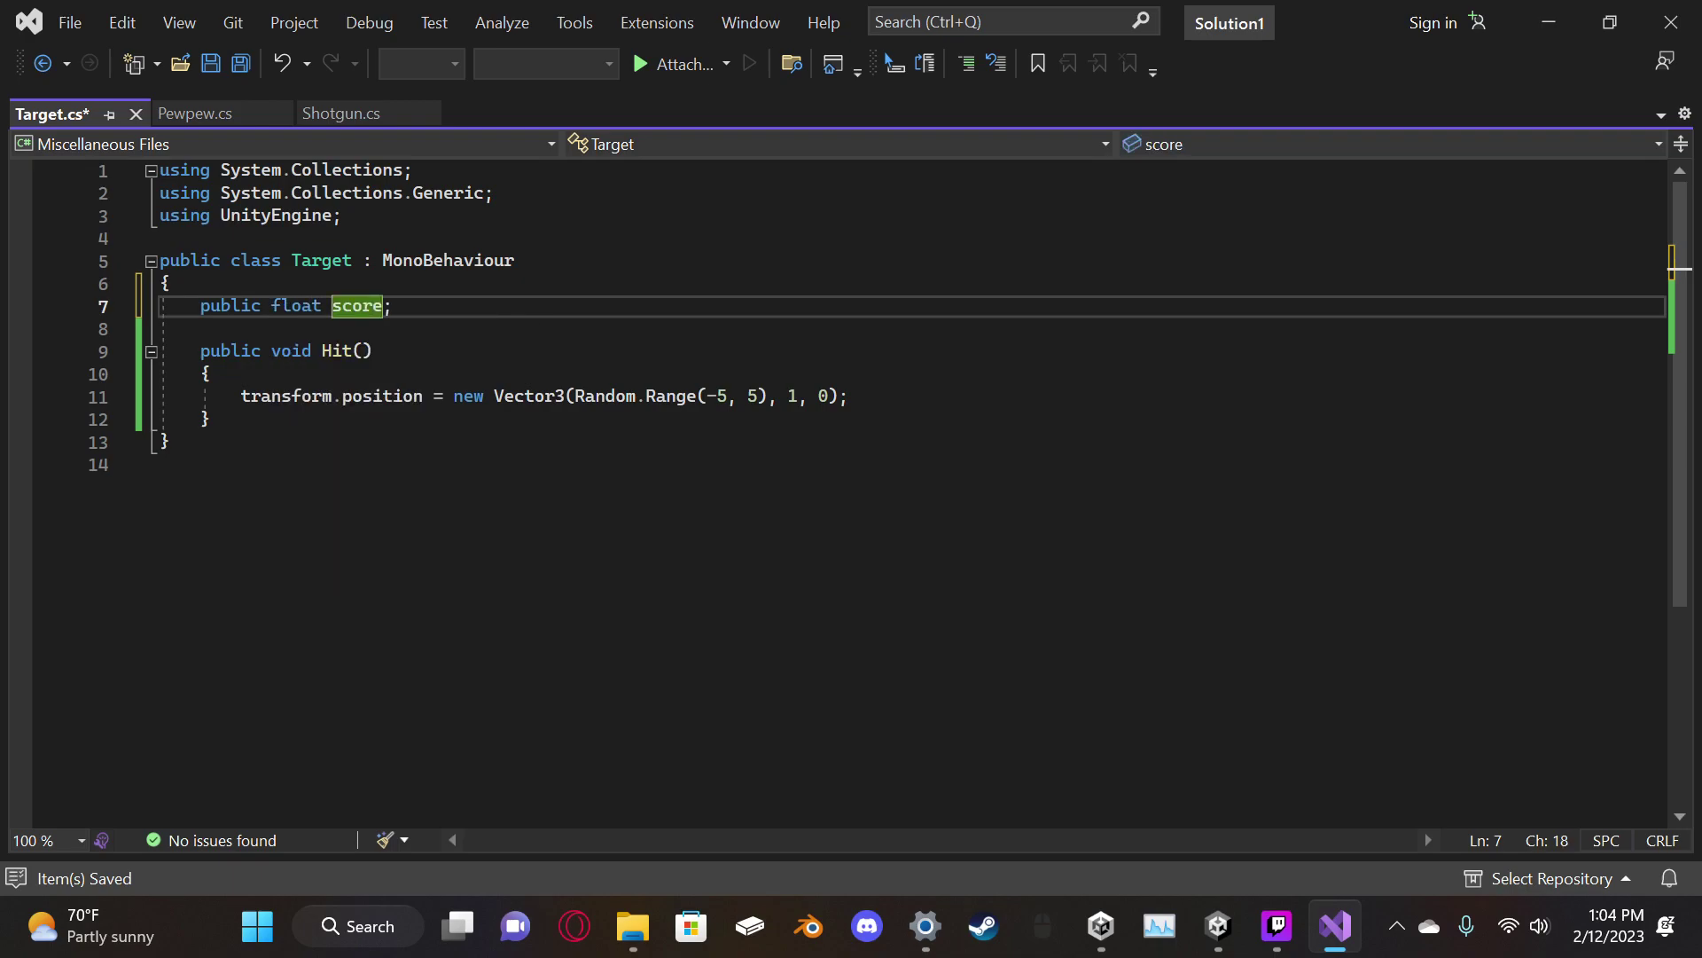
key(End)
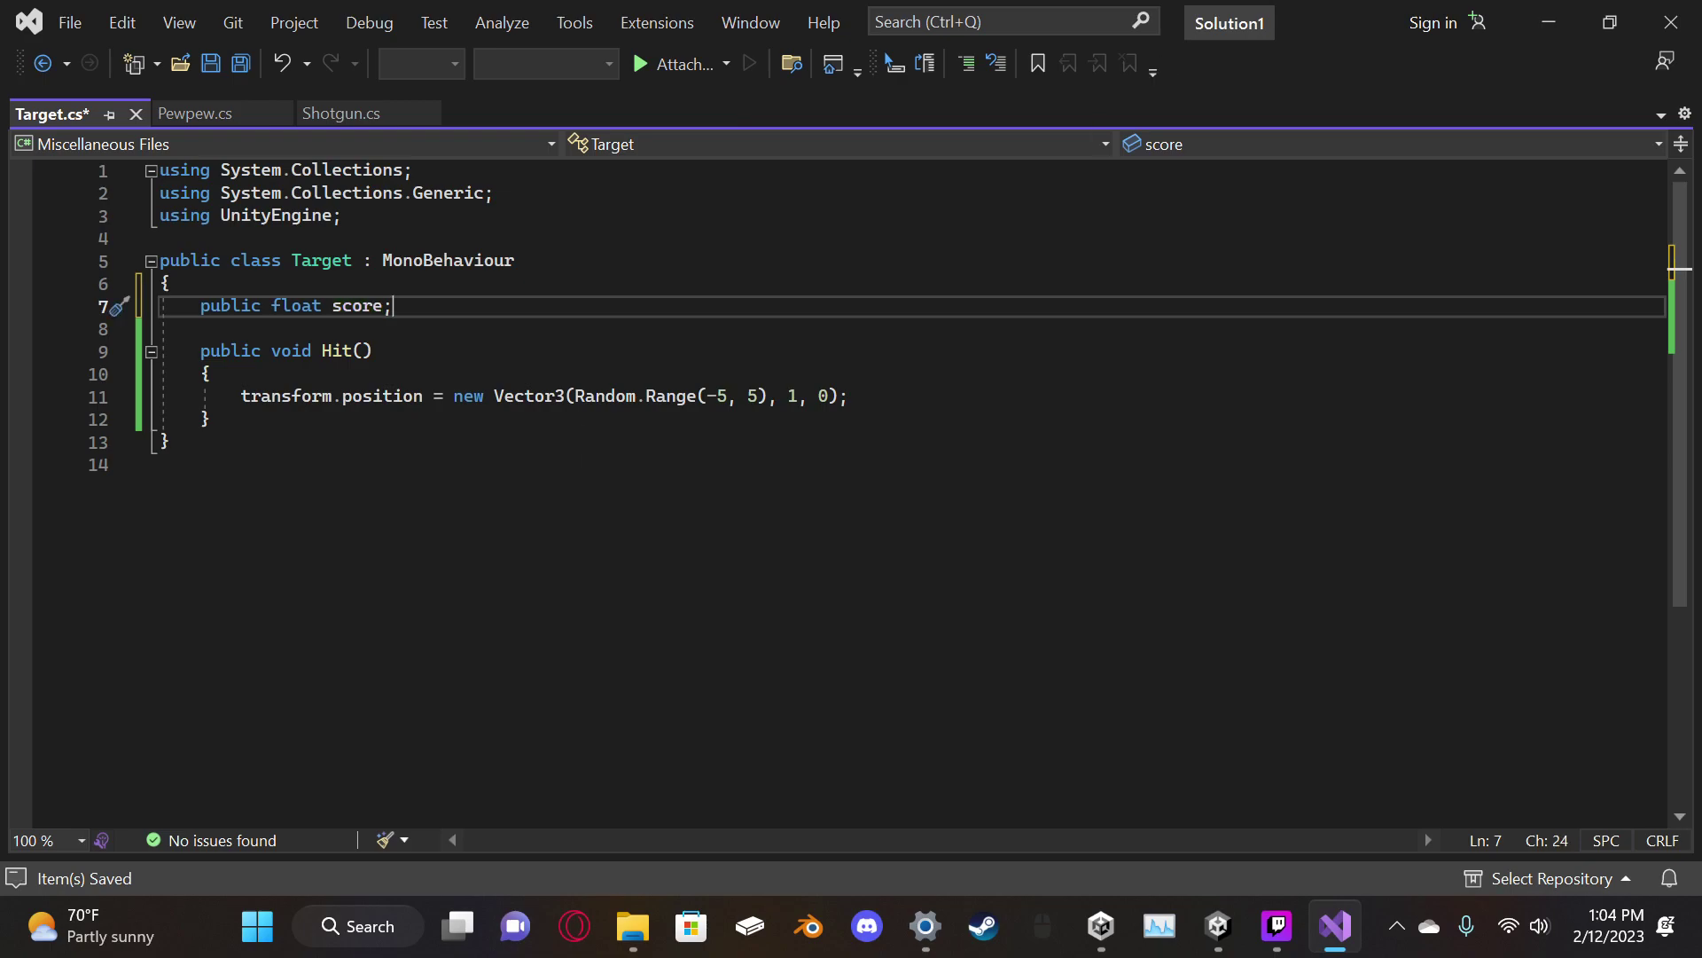
key(Return)
text(pub)
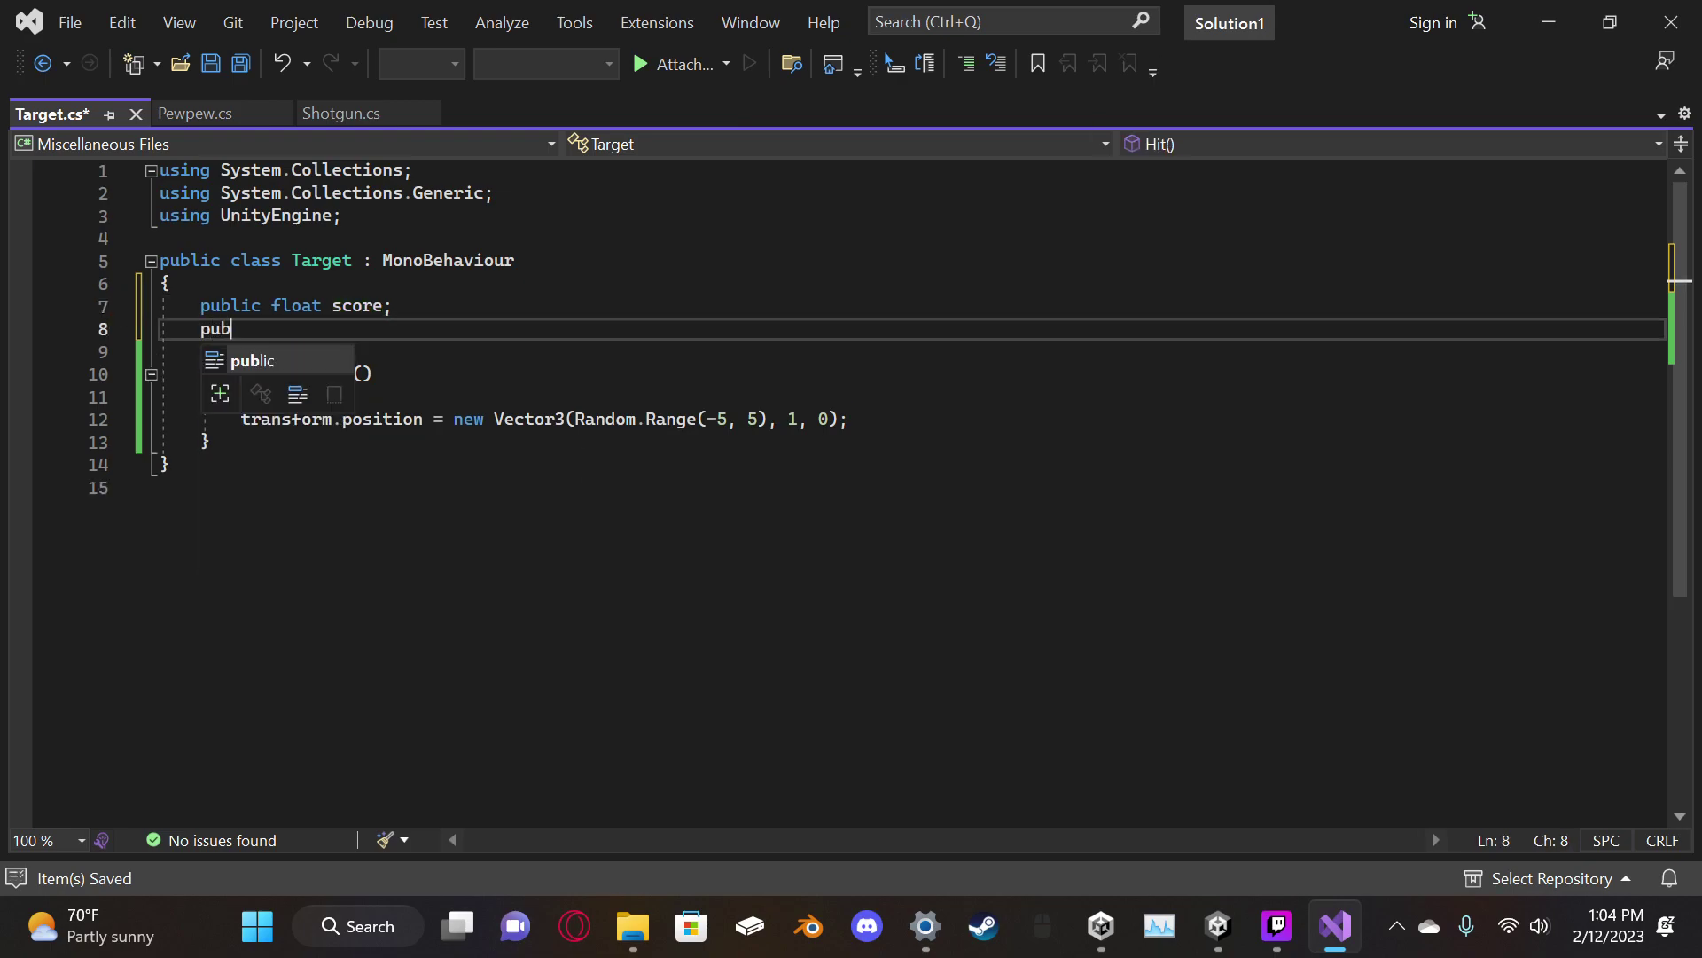
text(lic Te)
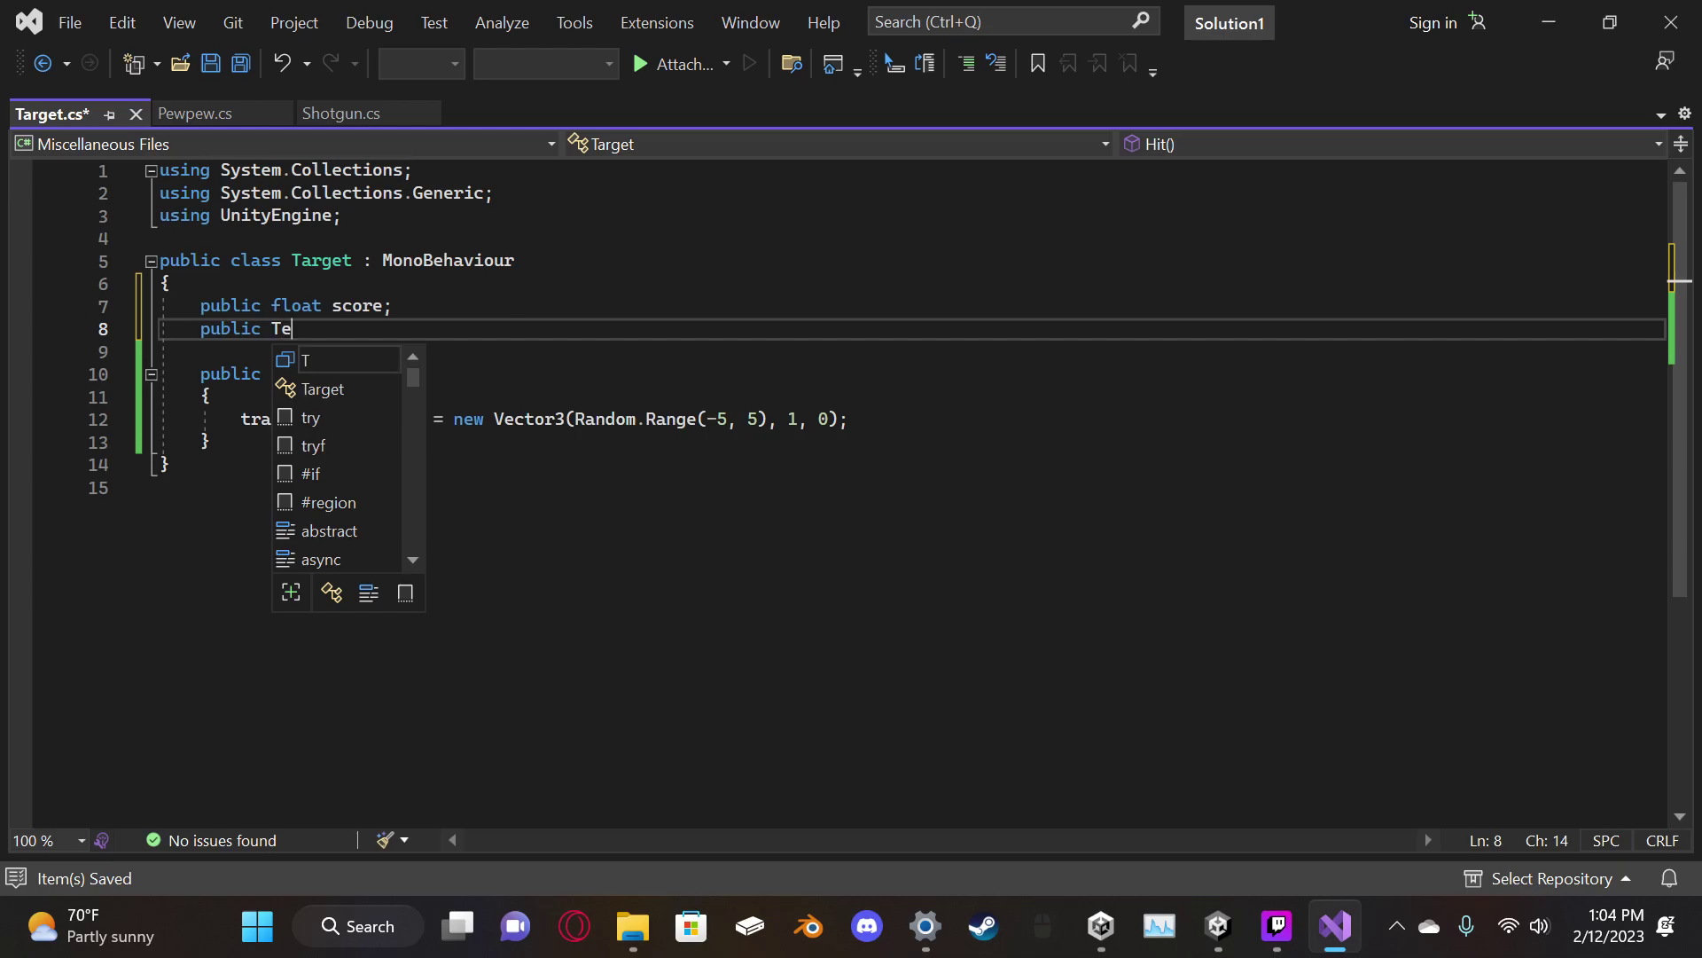
text(xt t)
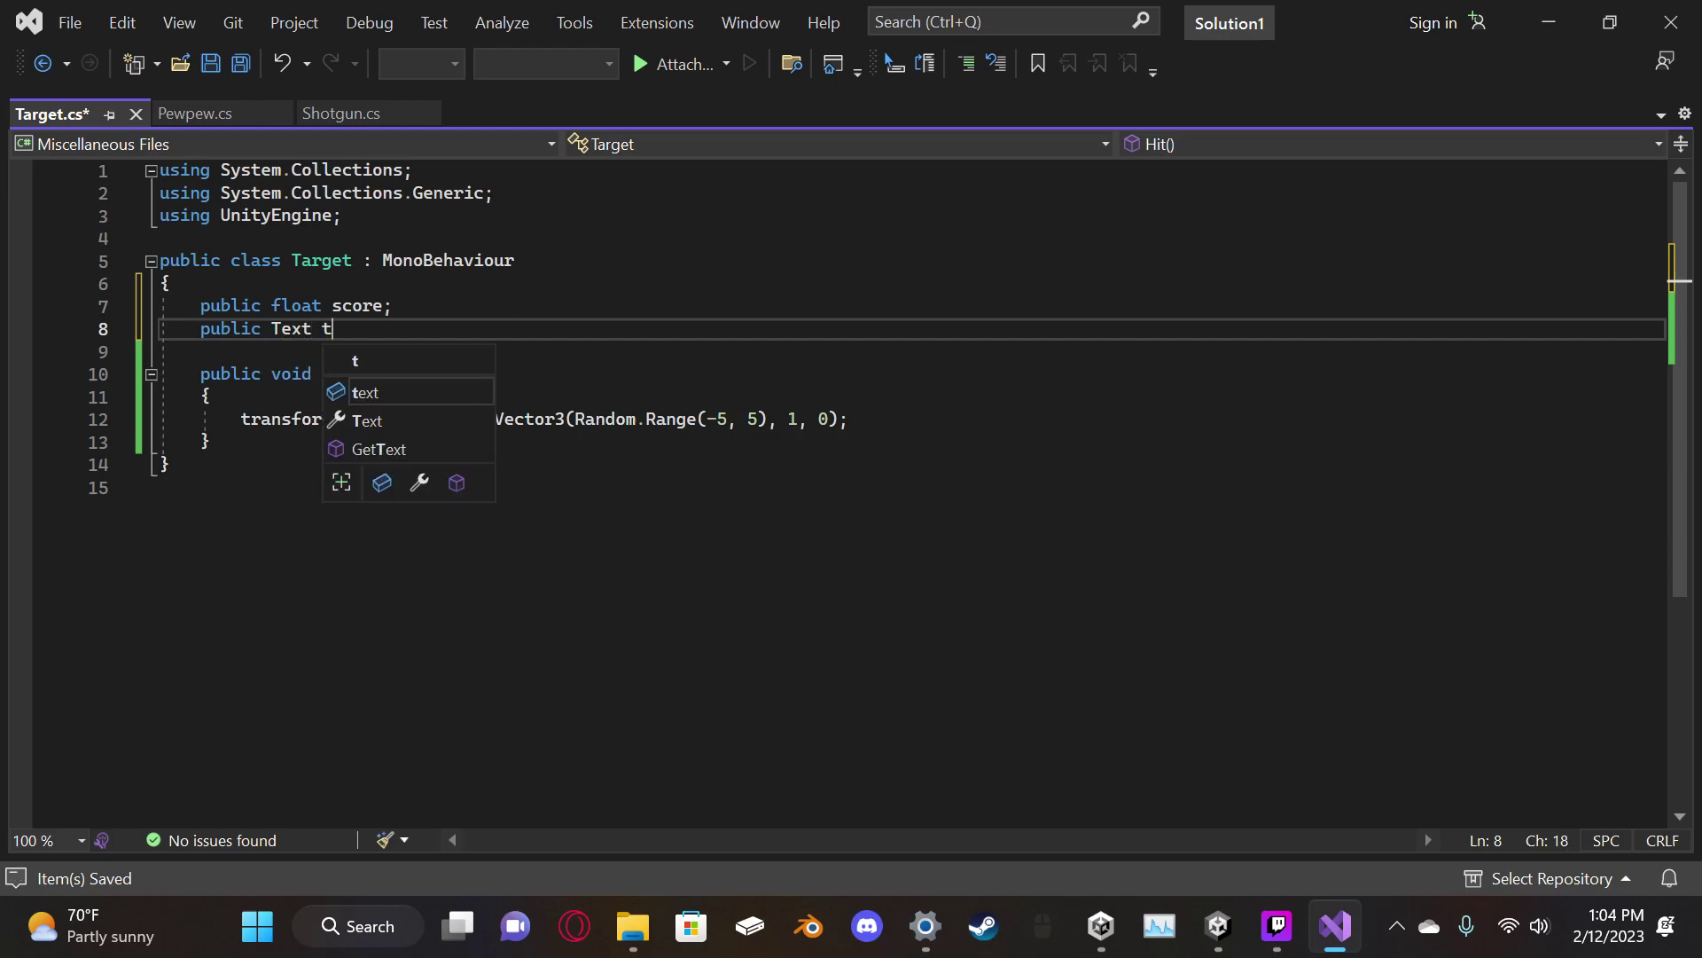
text(ext)
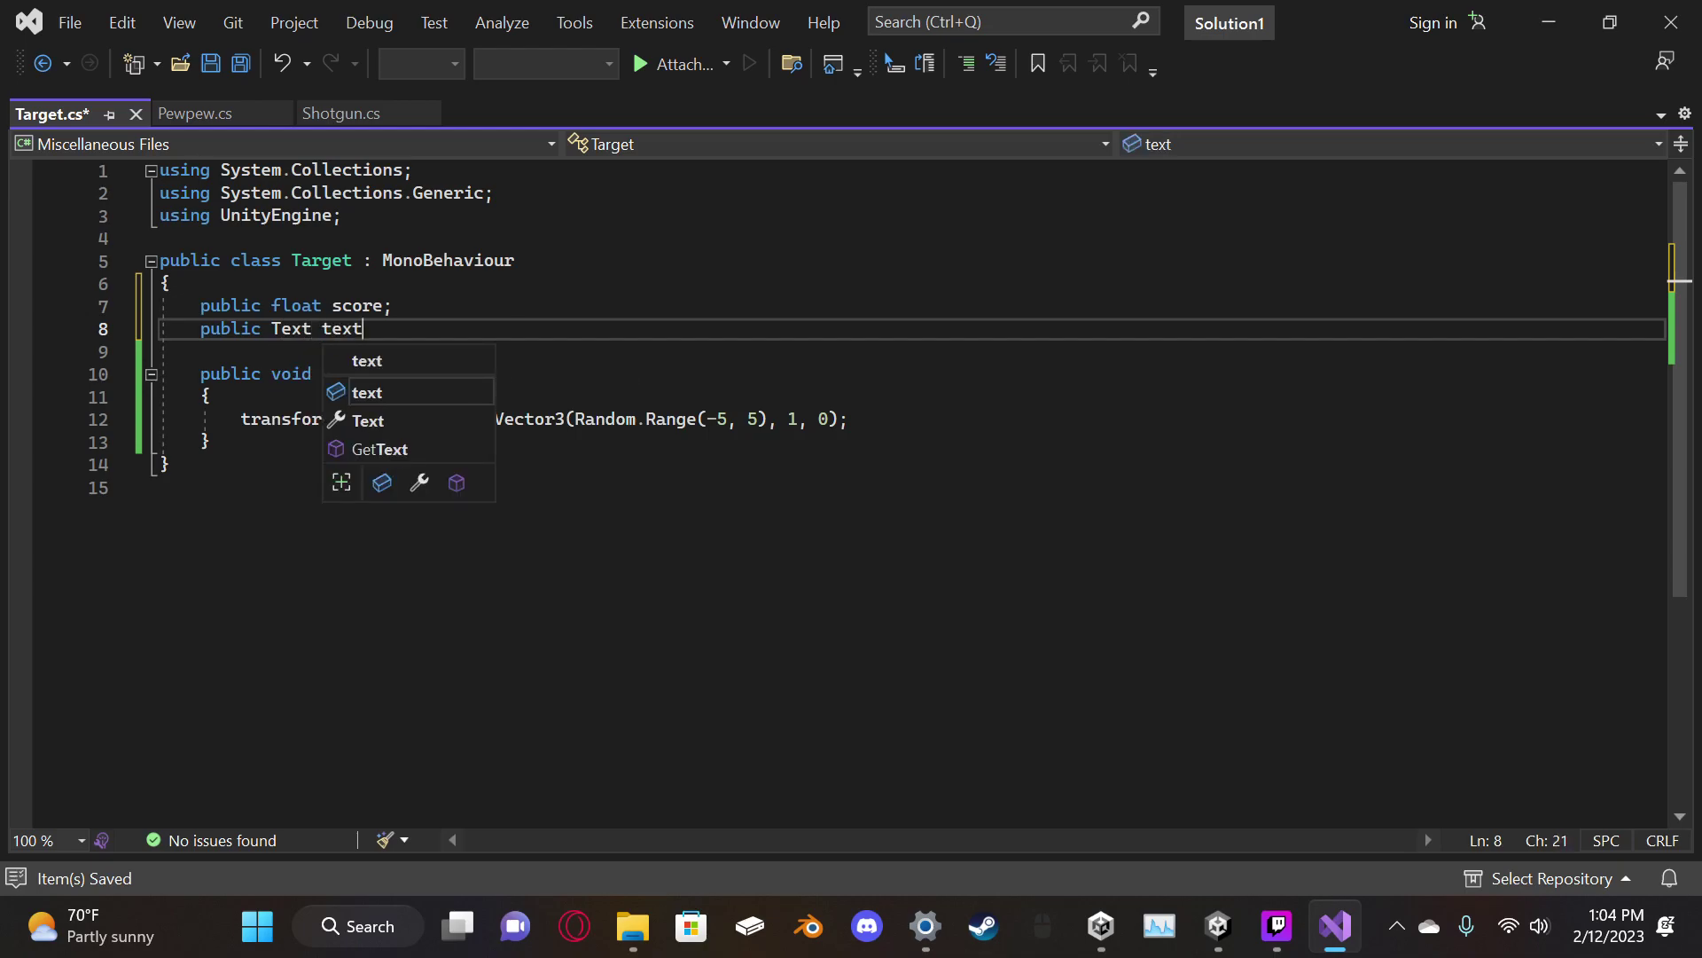
Add 'using UnityEngine.UI' and a 'score += 1f;' line inside Hit().
click(343, 216)
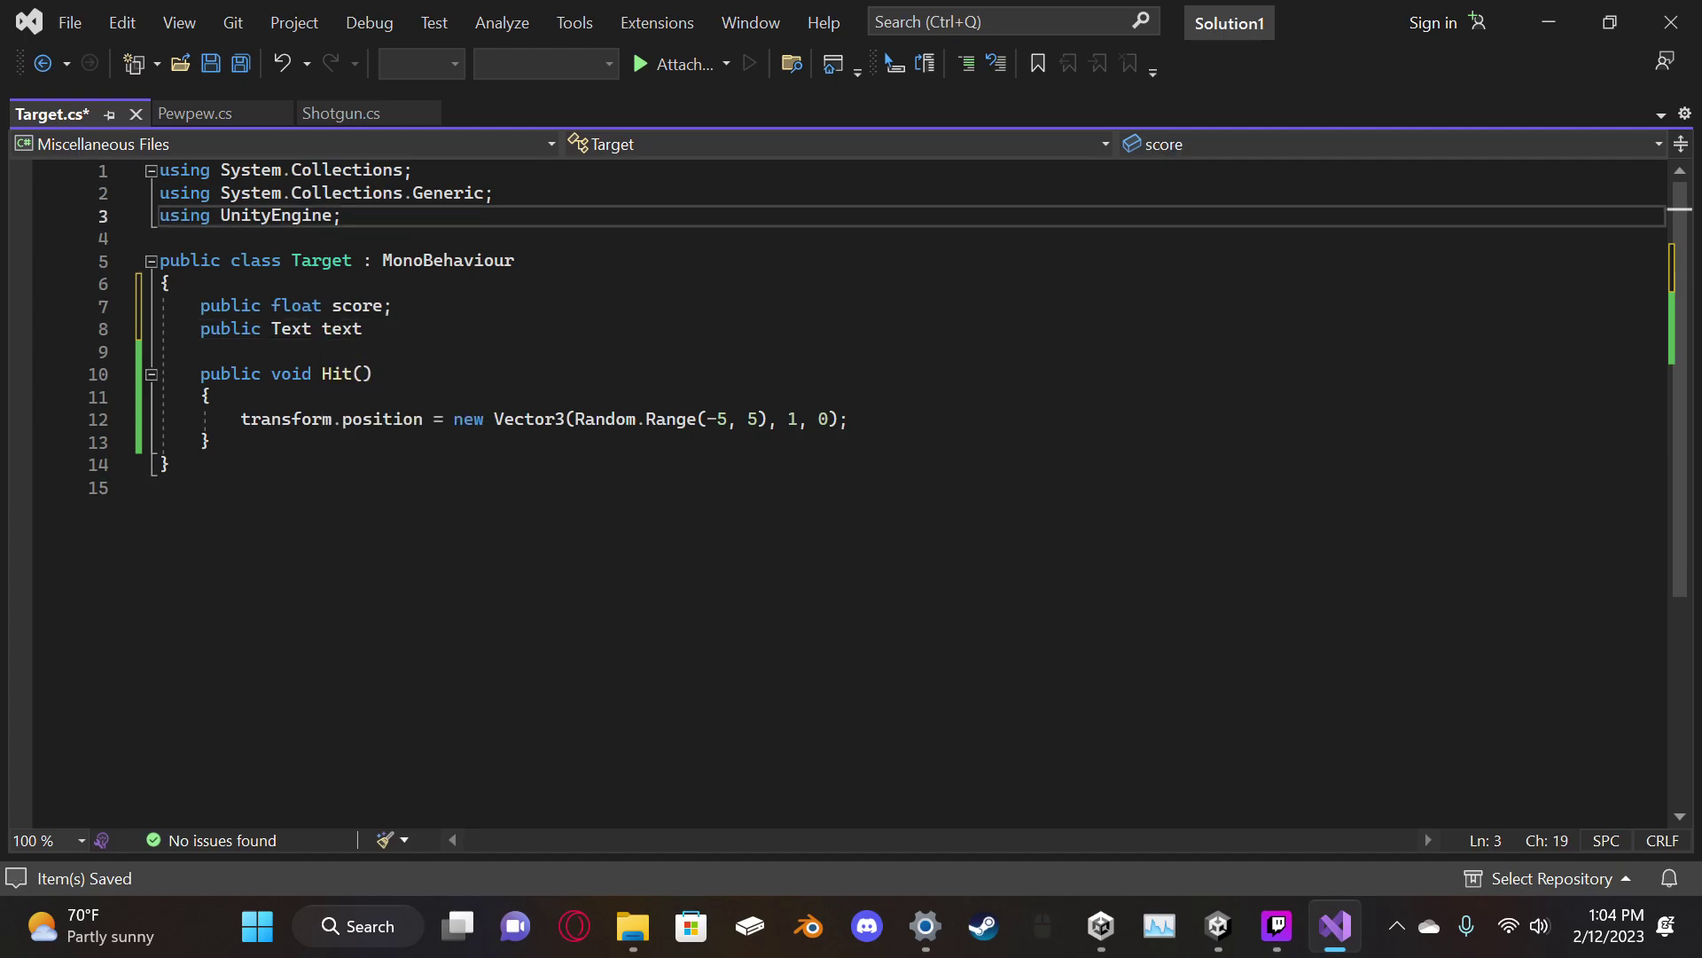
key(Return)
text(using)
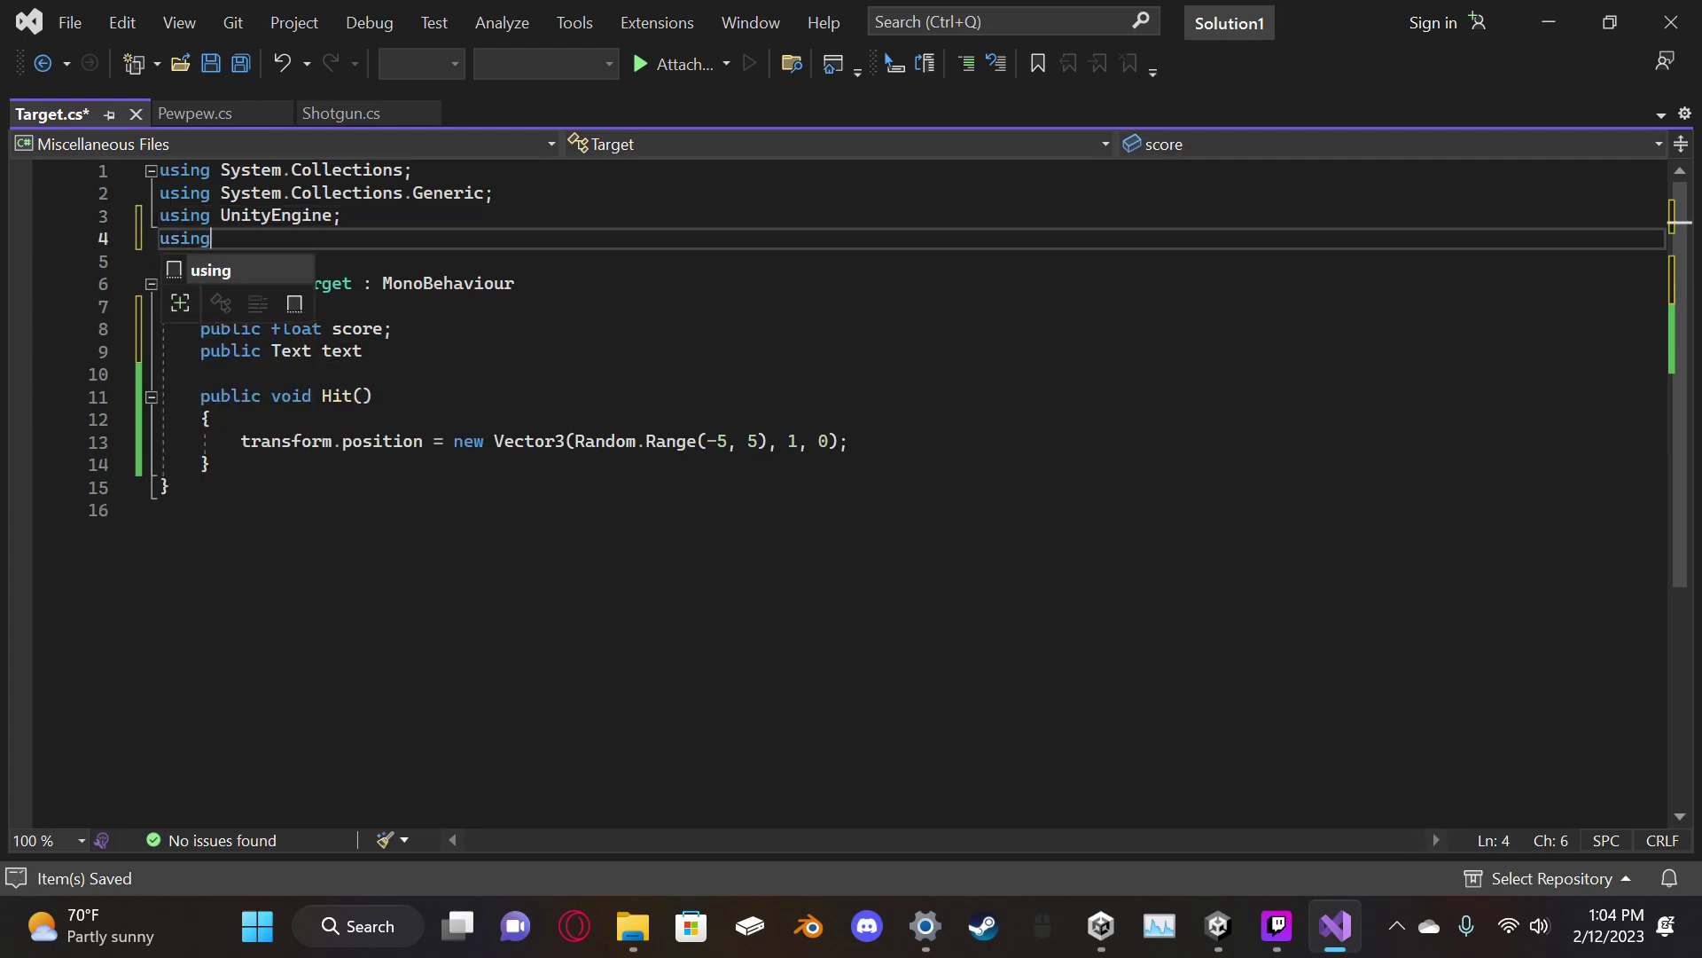
text( Uni)
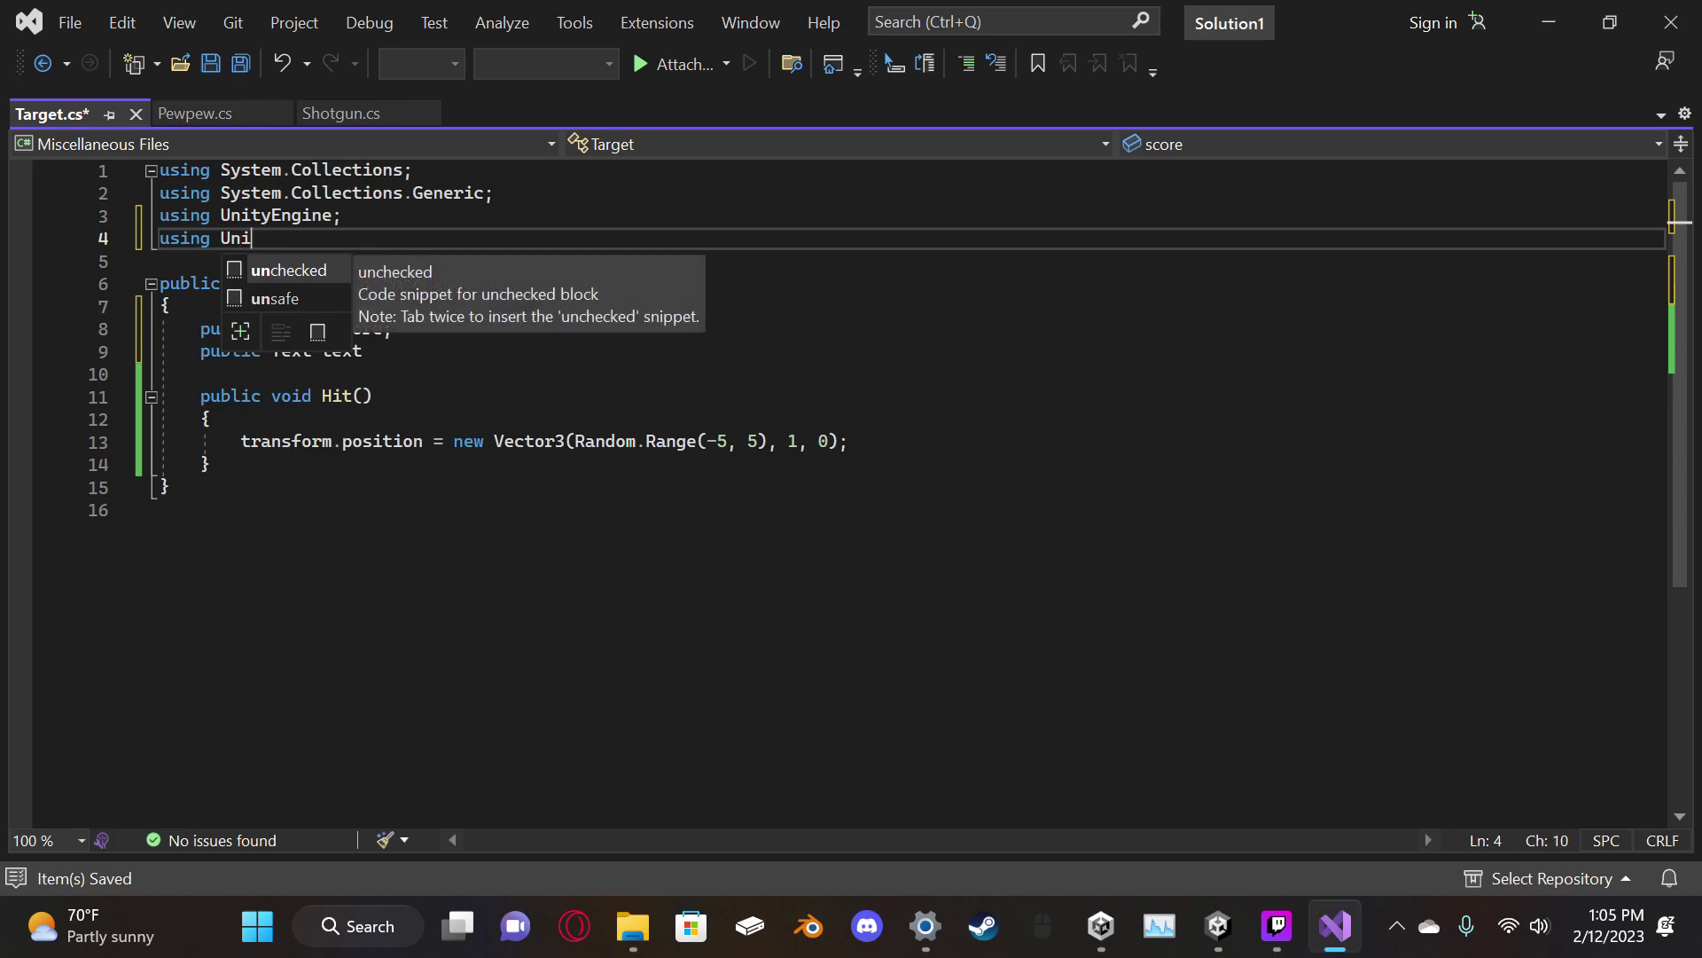
text(tyEngine)
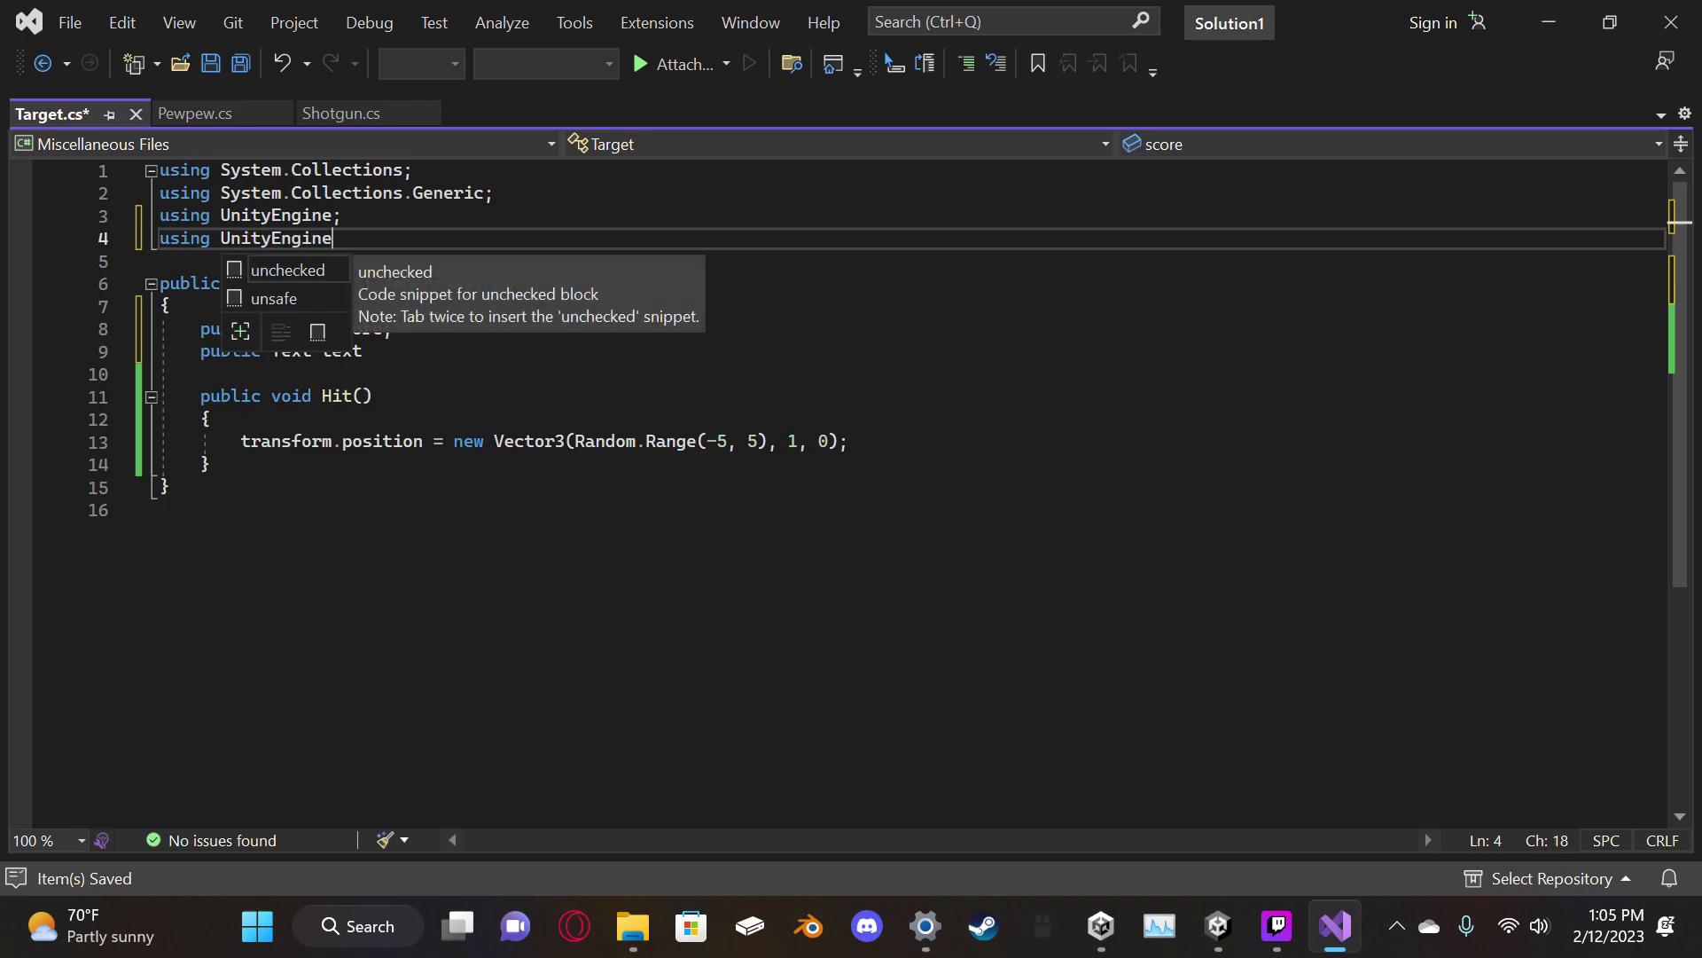
text(.UI;)
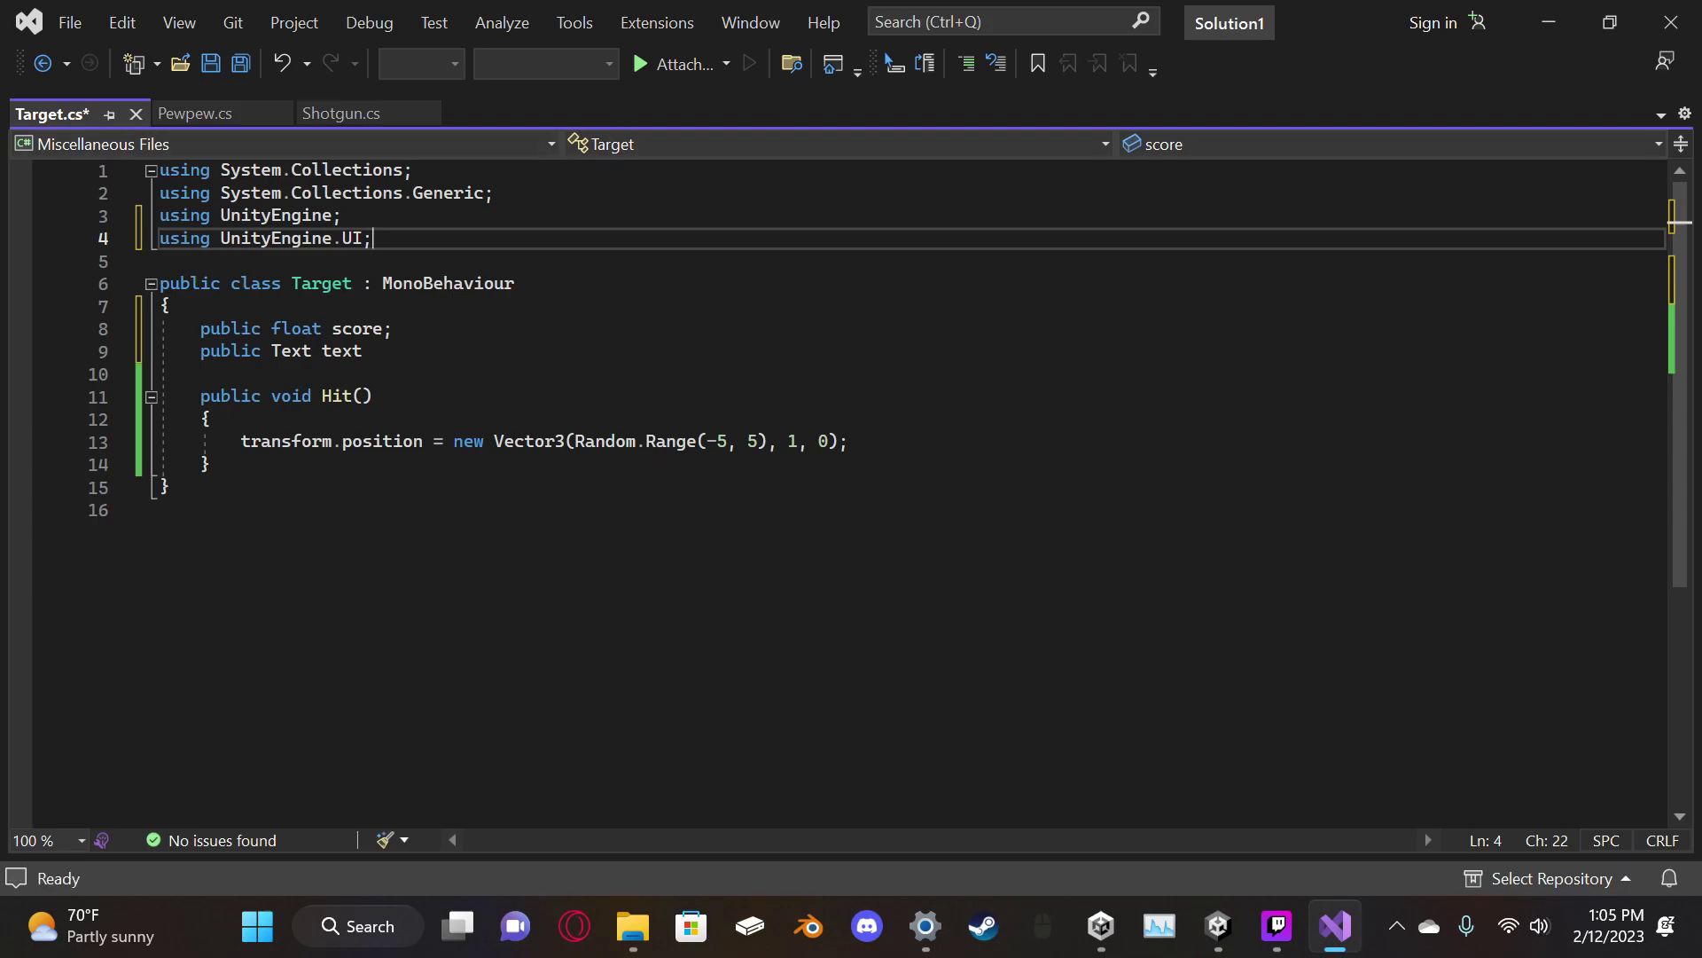
click(849, 441)
key(Return)
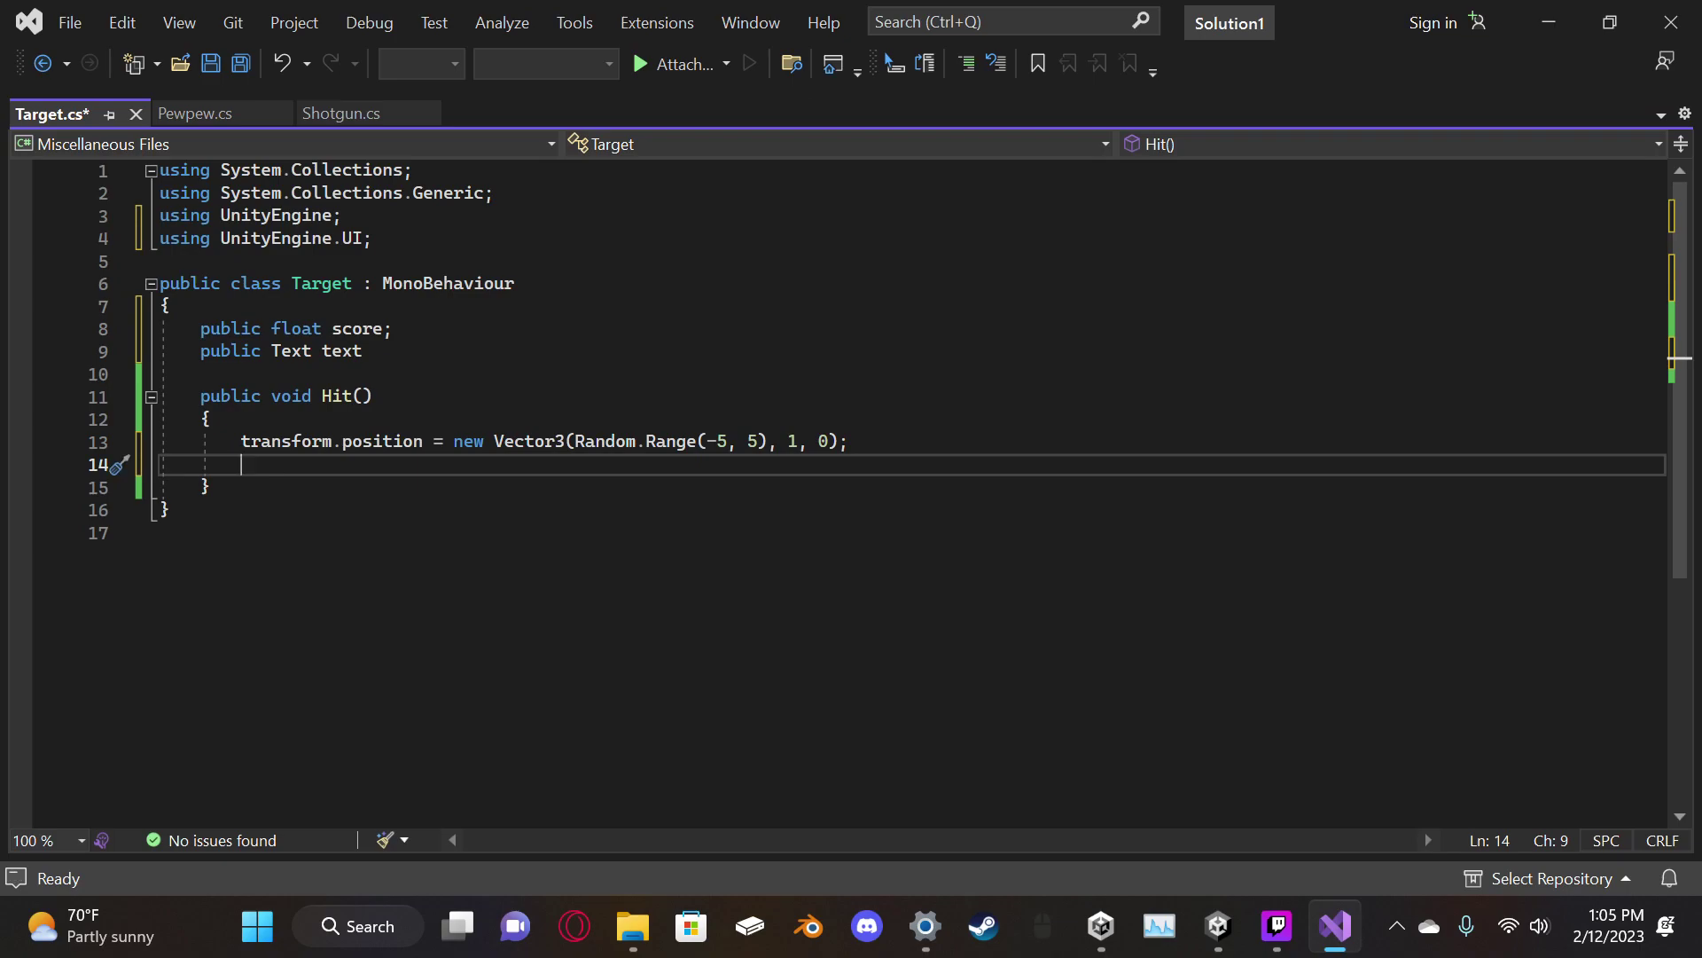
text(sco)
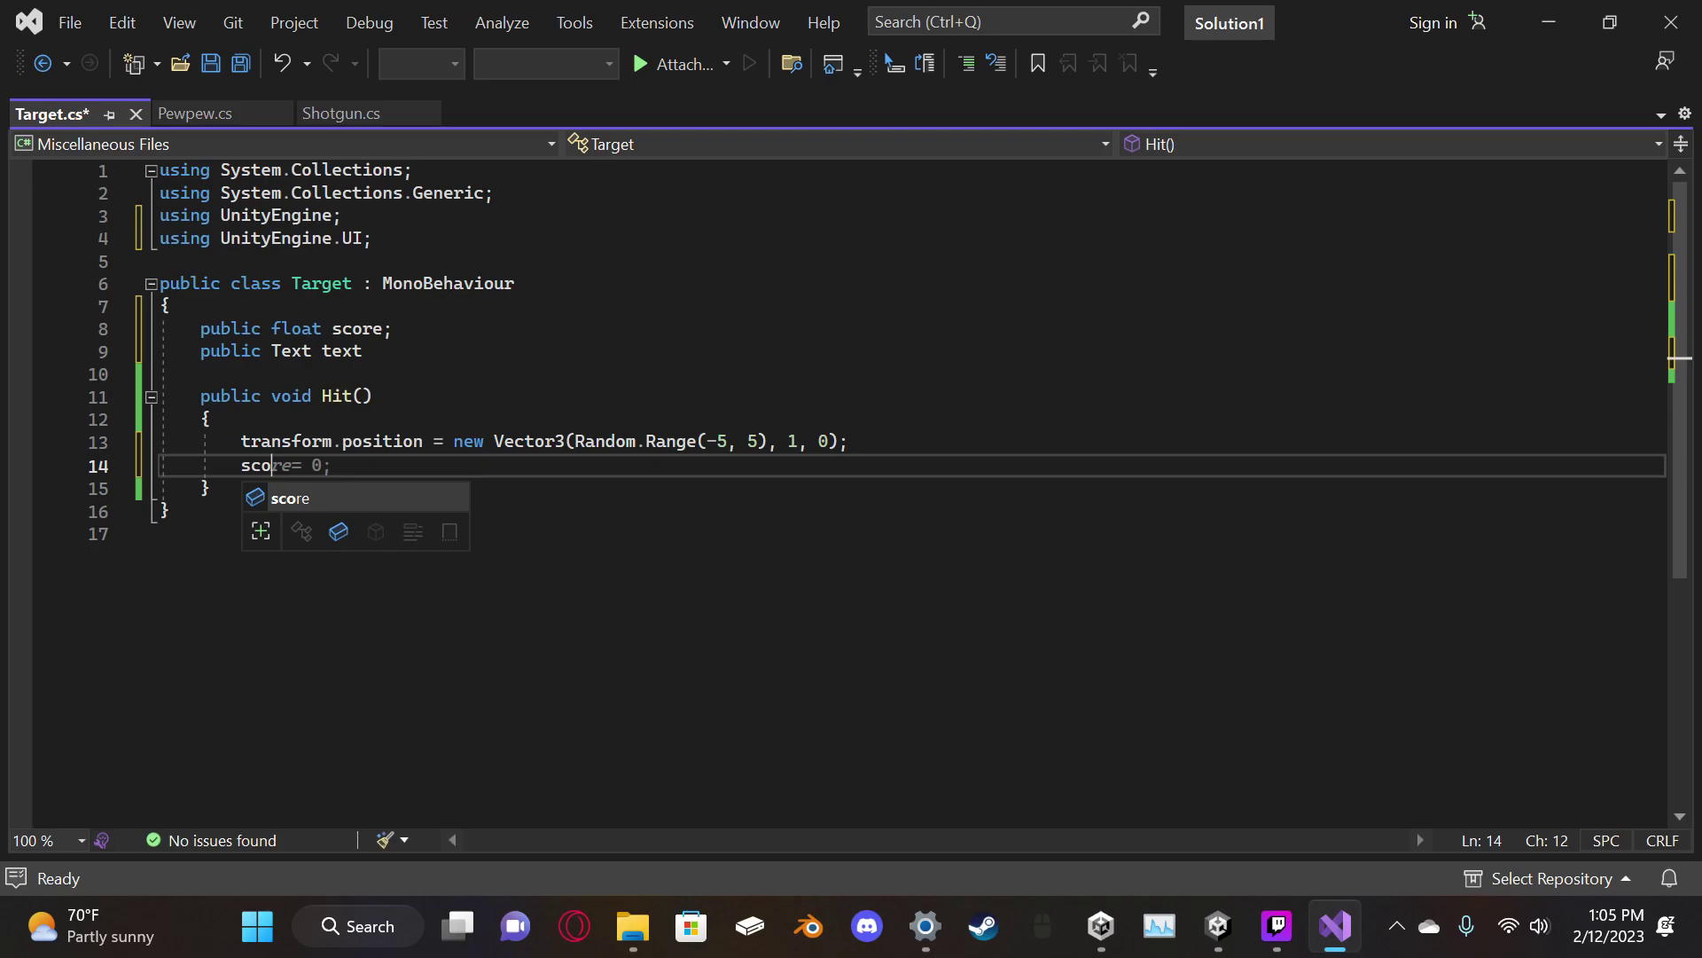
text(re += 1)
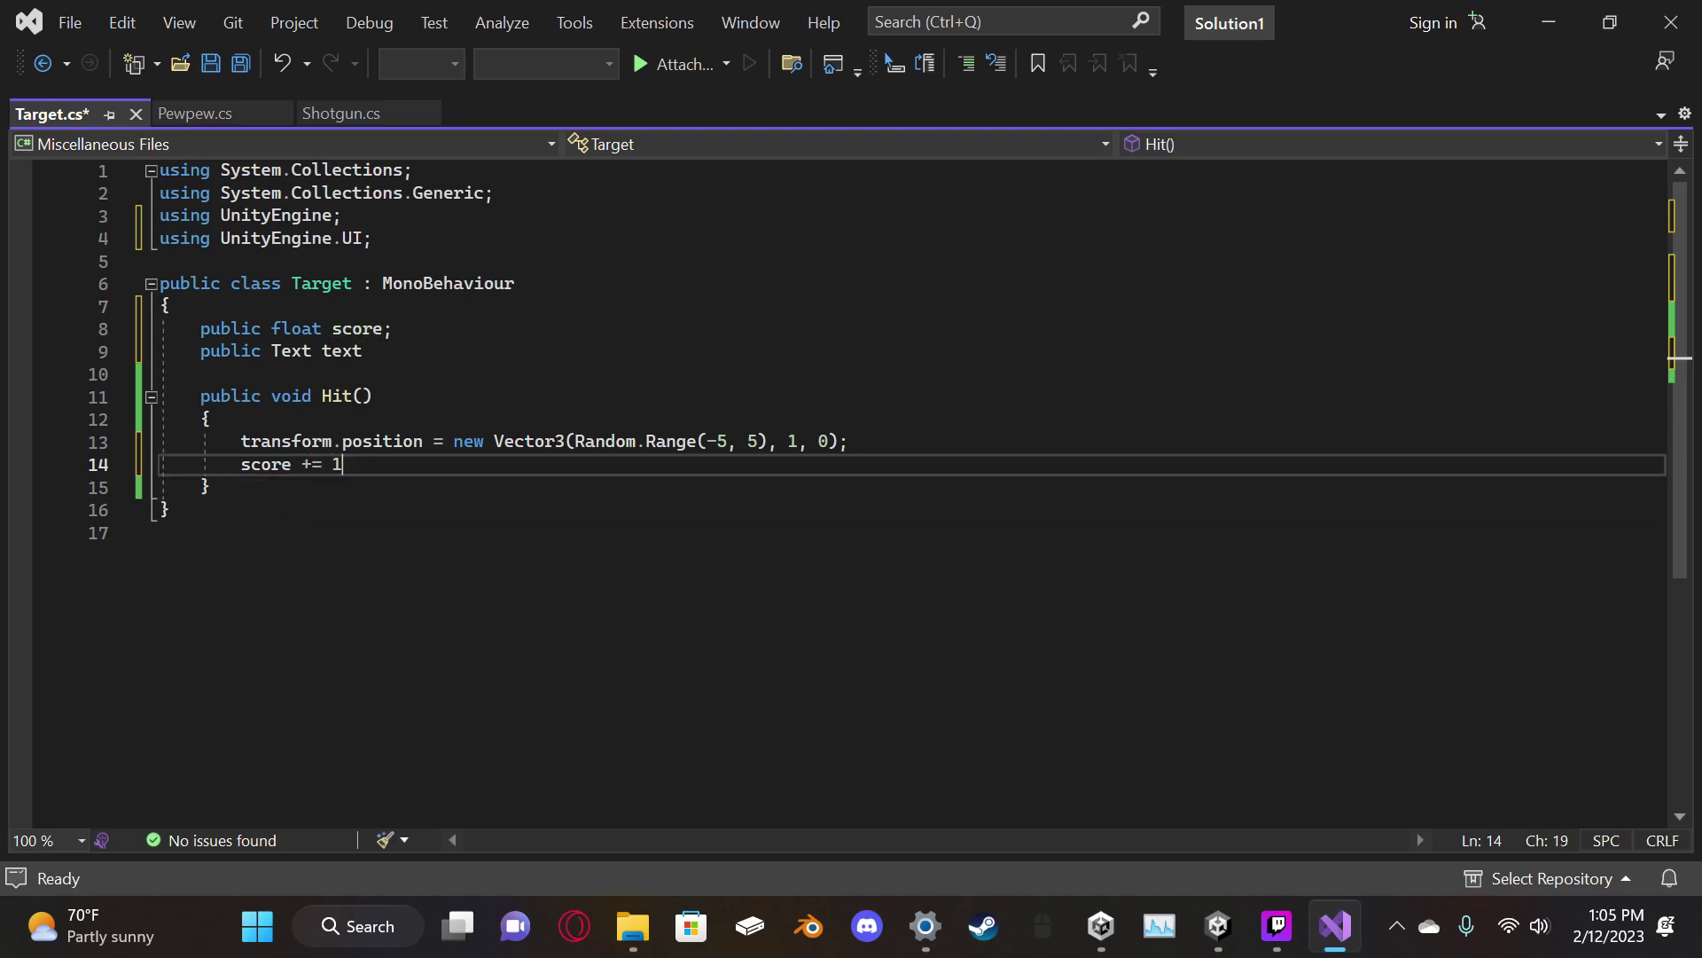
text(f)
text(;)
Add an empty Update() method below the Hit() method in Target.cs.
click(211, 487)
key(Return)
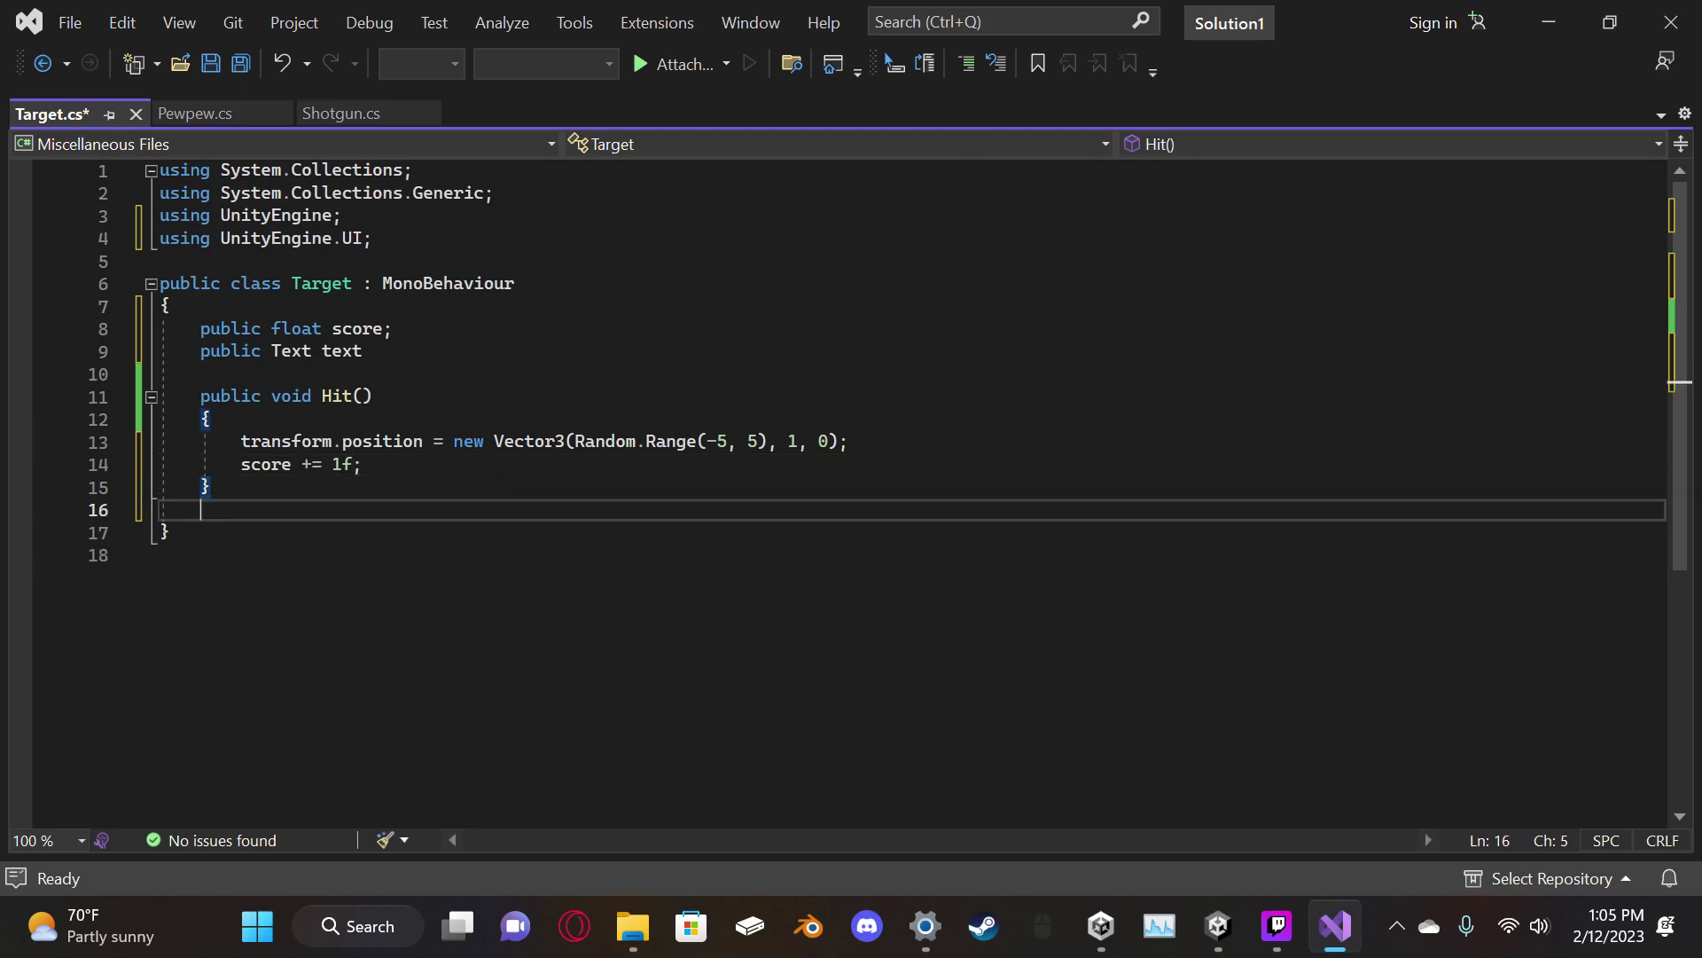
key(Return)
text(void )
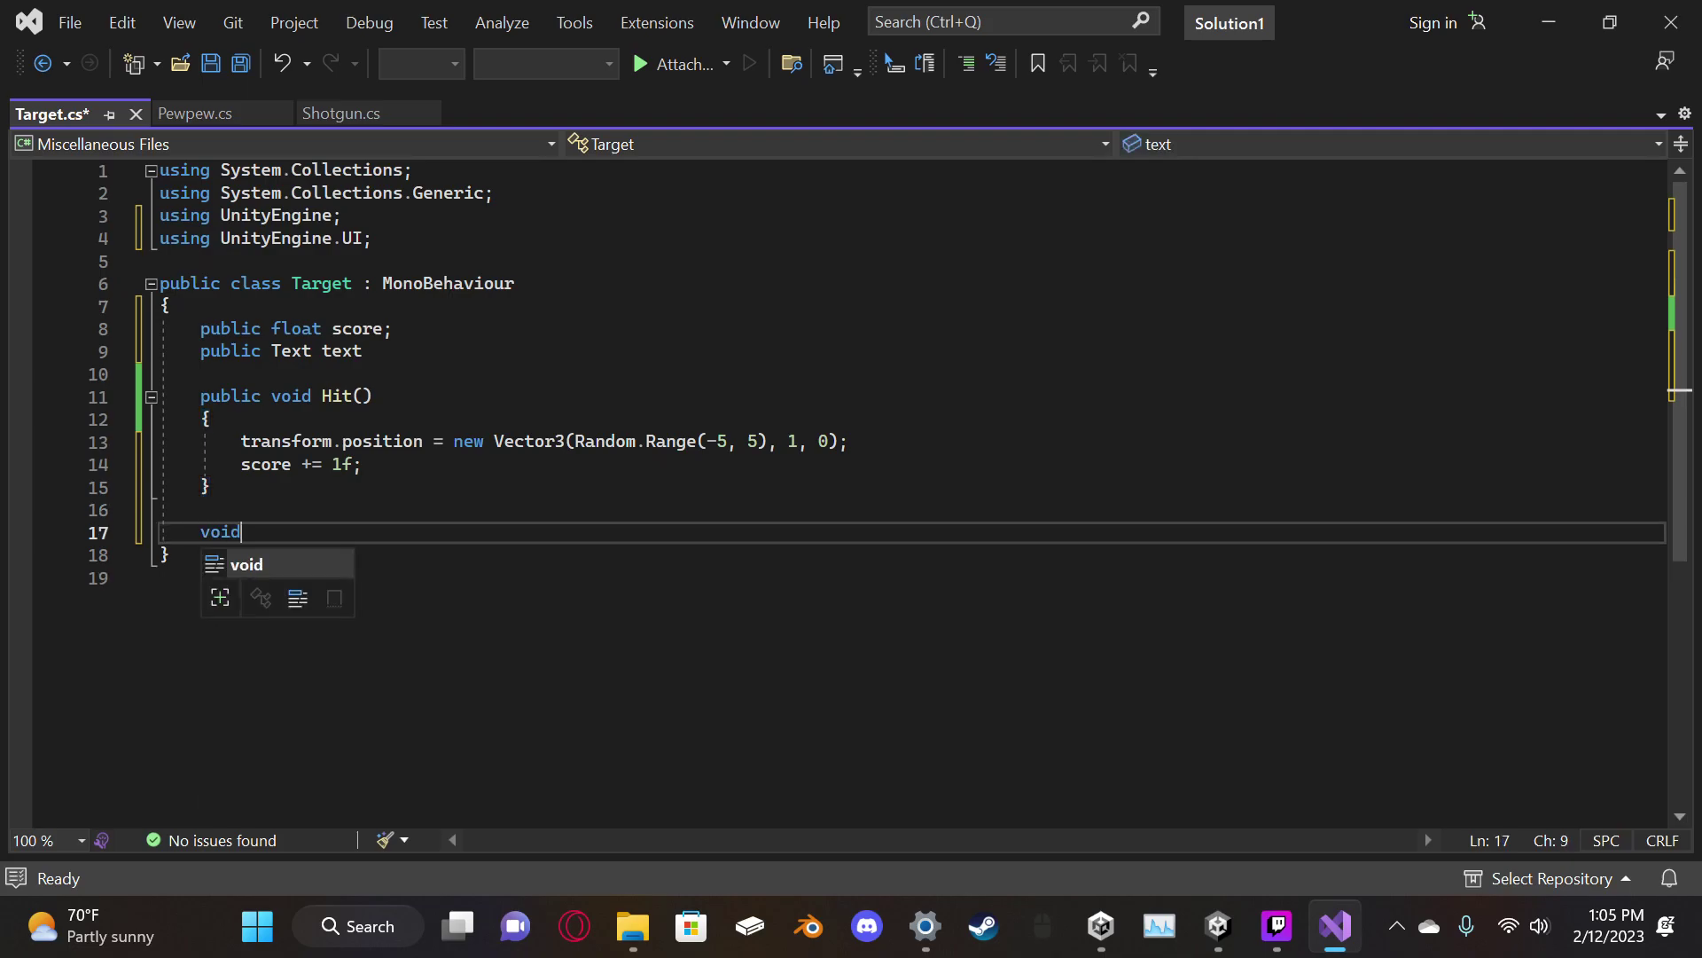
text(Upd)
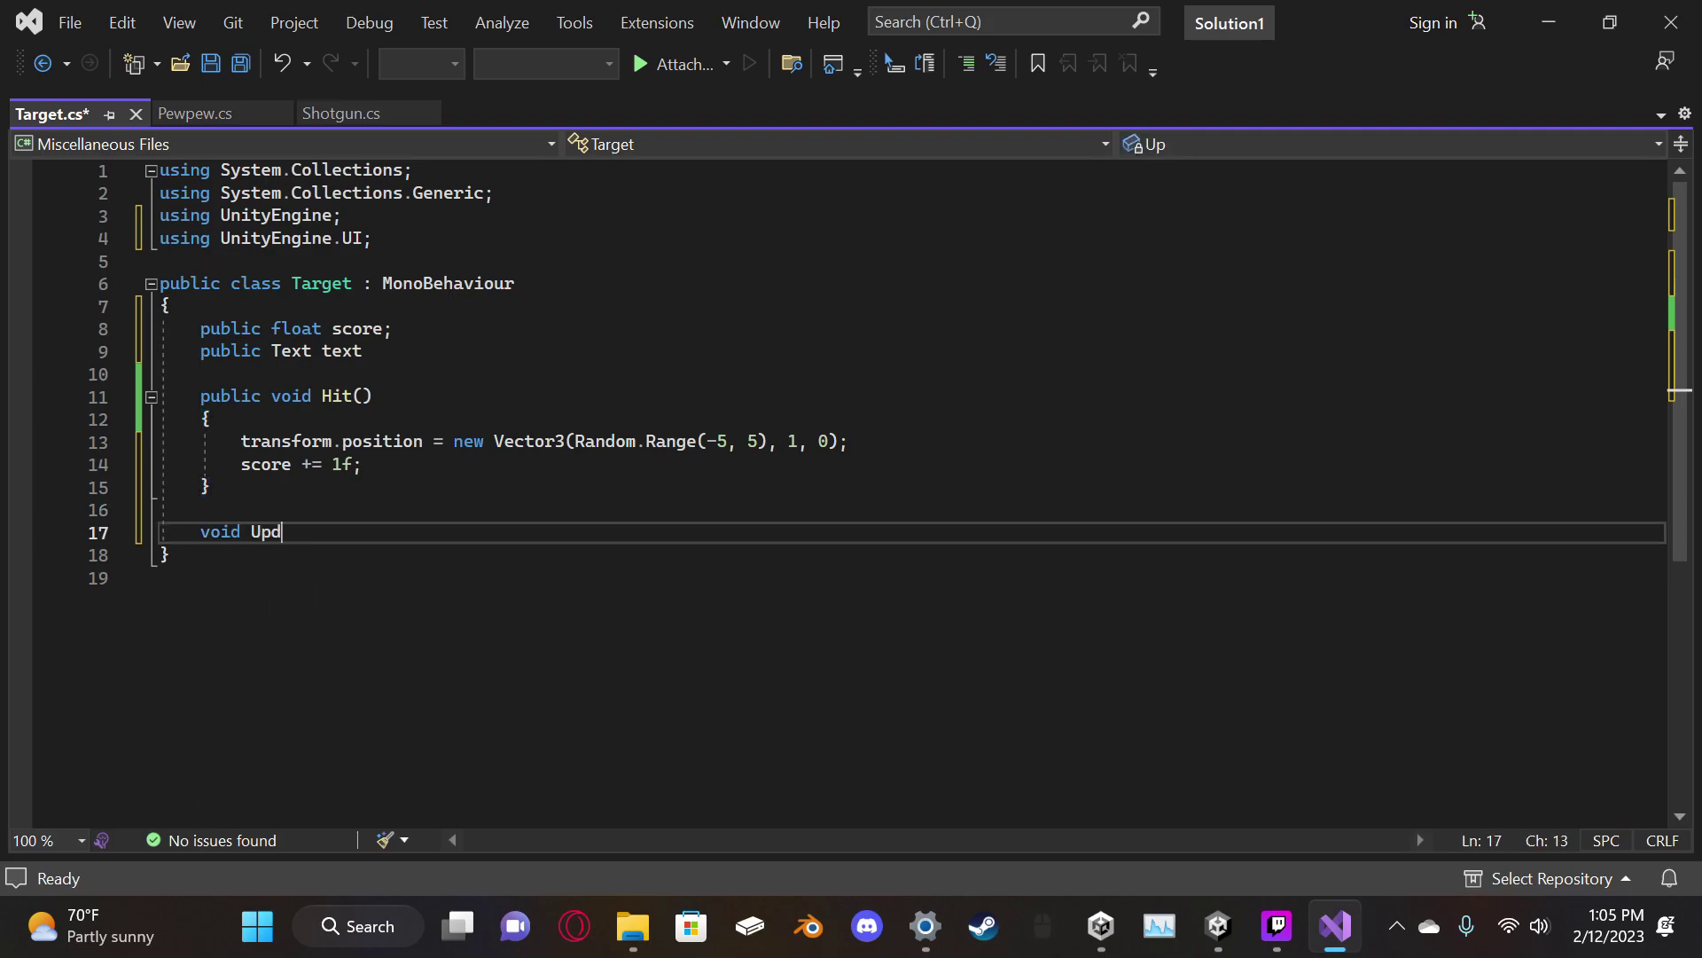
text(ate)
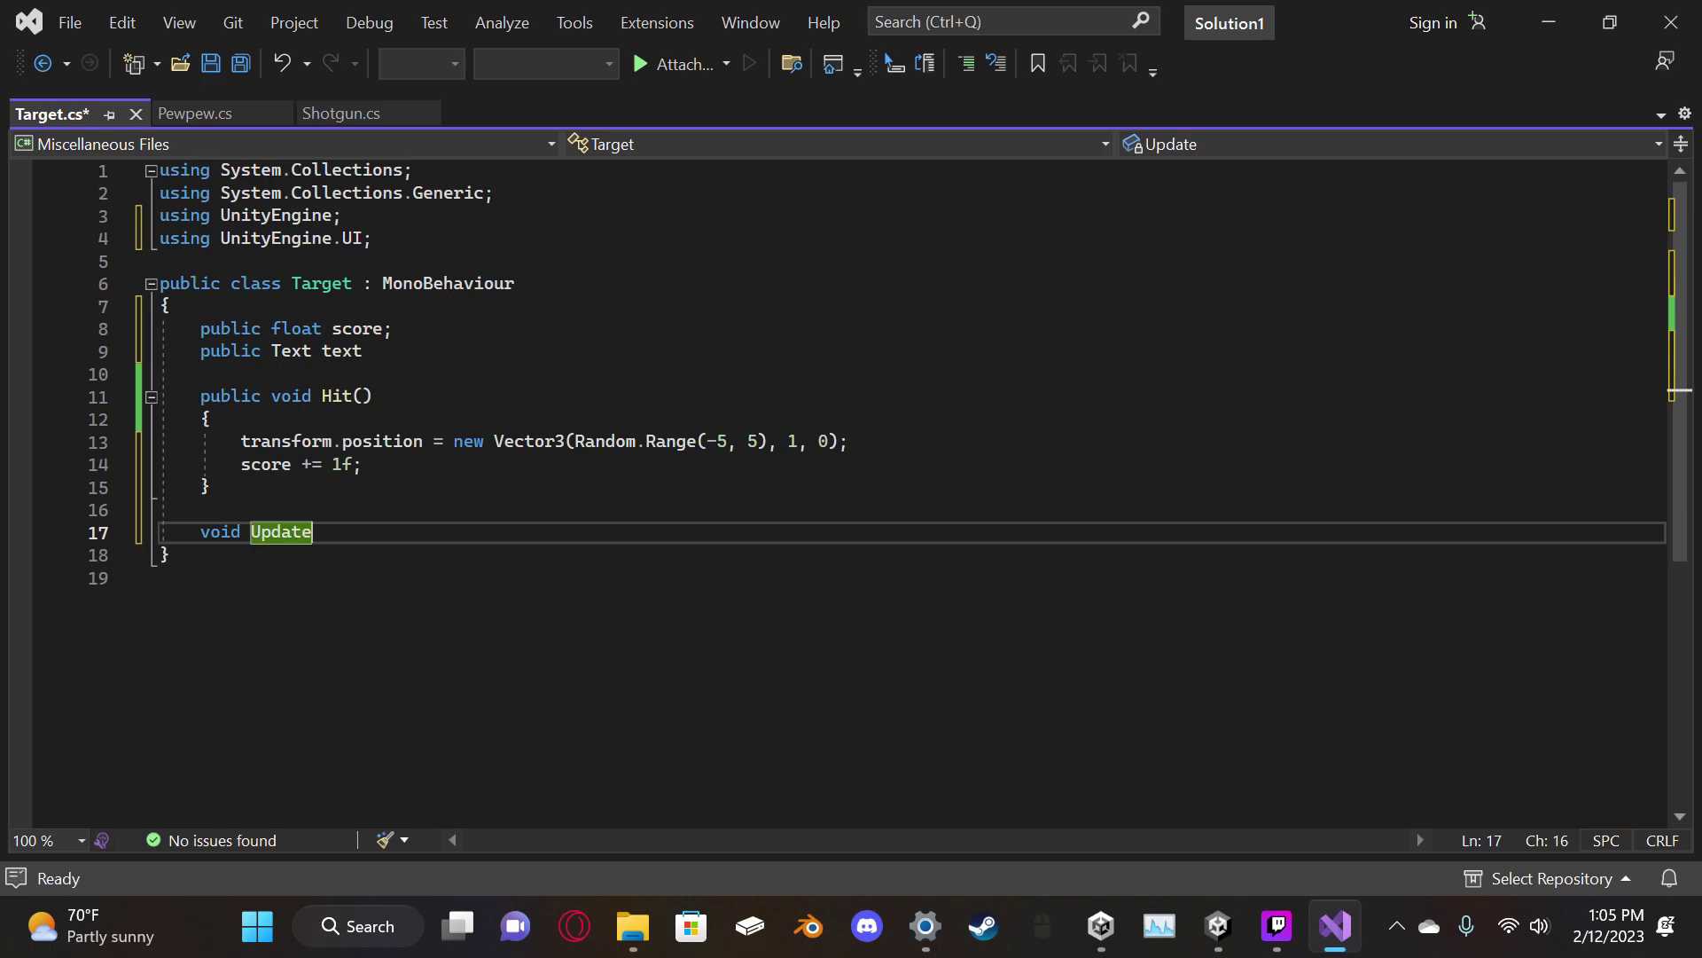
text(())
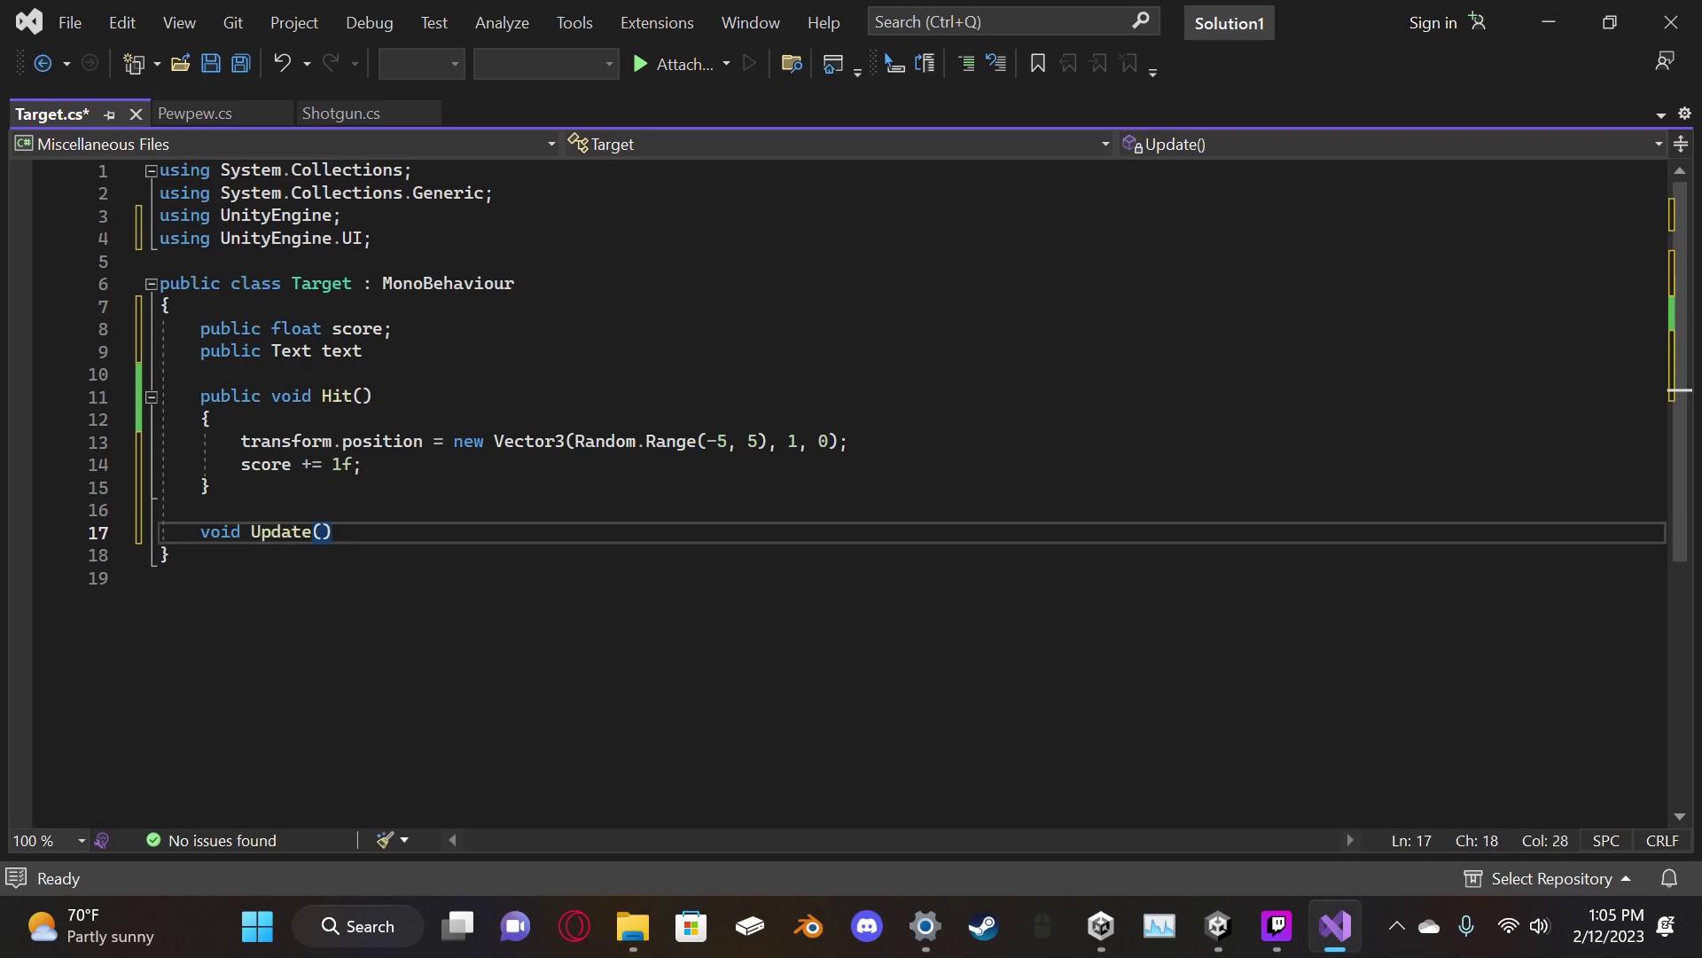
text({)
key(Return)
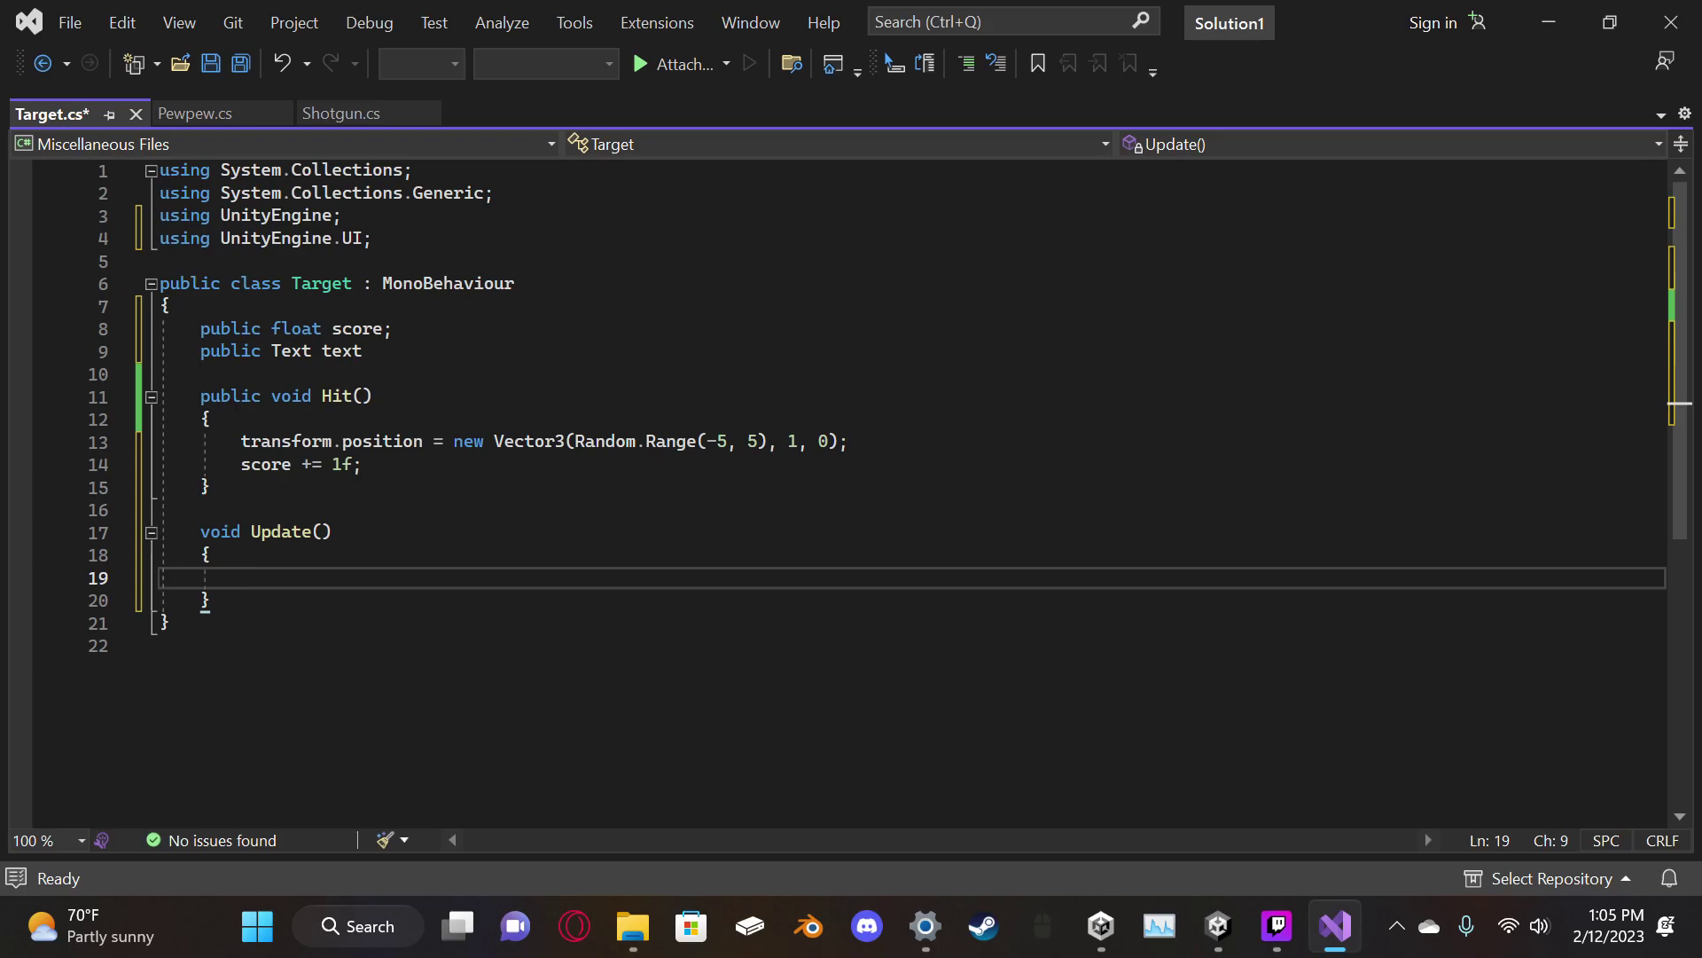
Make Update() set text.text = score + ""; and save Target.cs.
text(te)
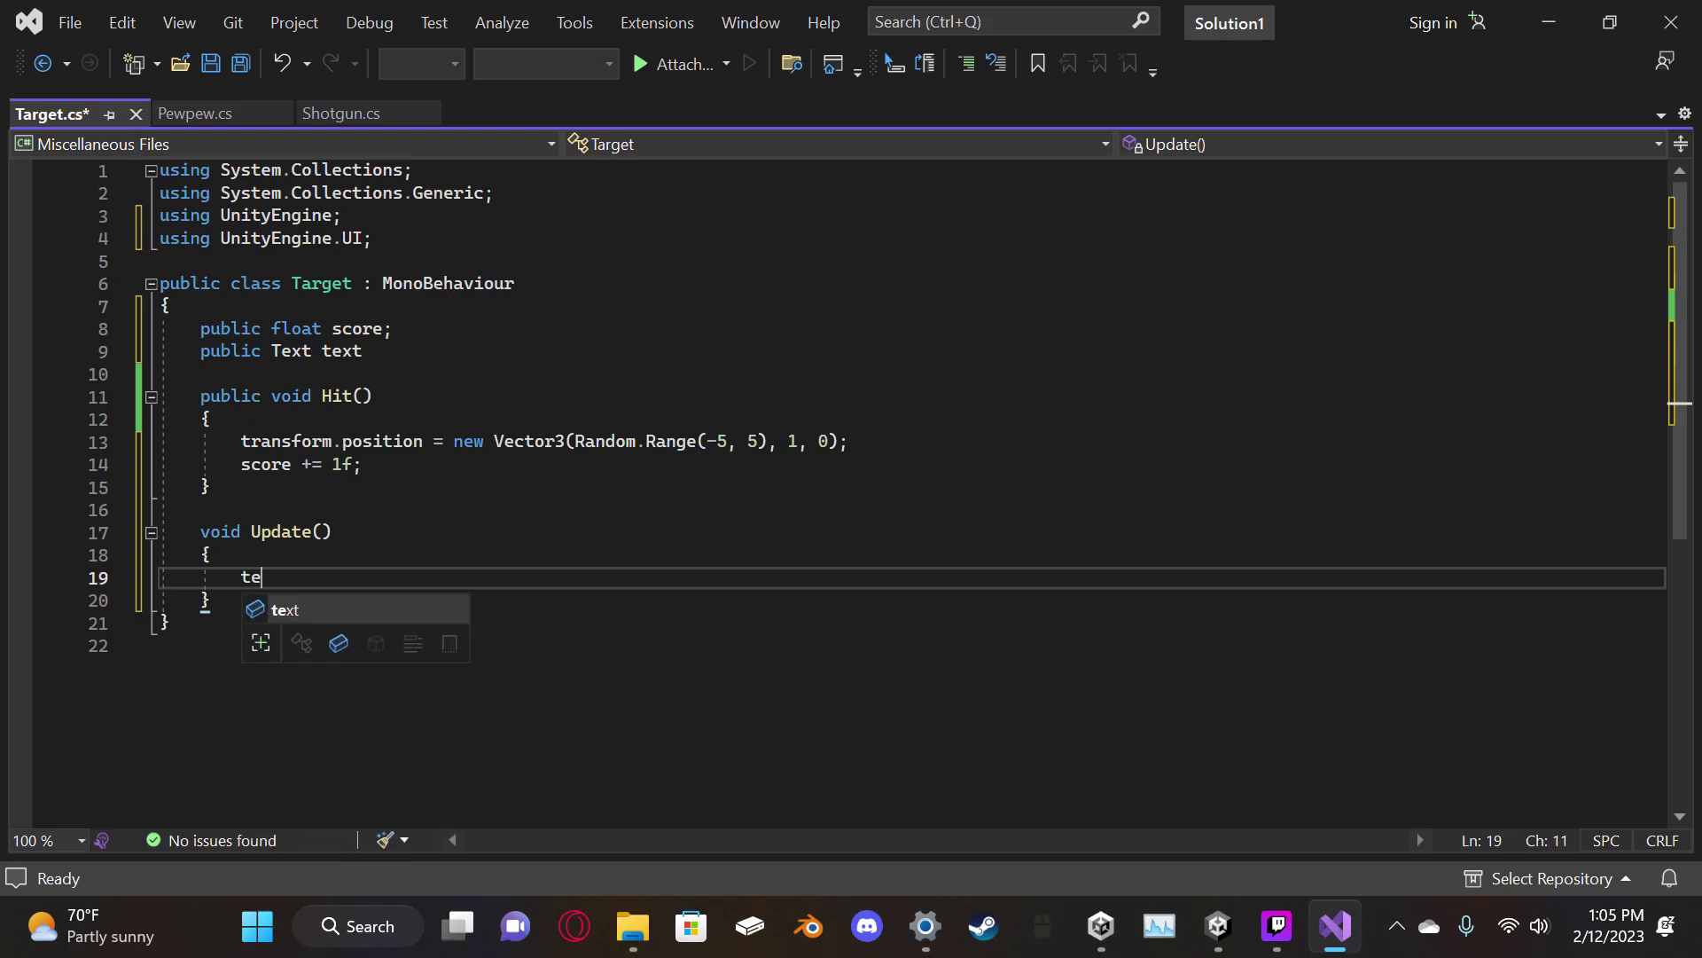
text(xt)
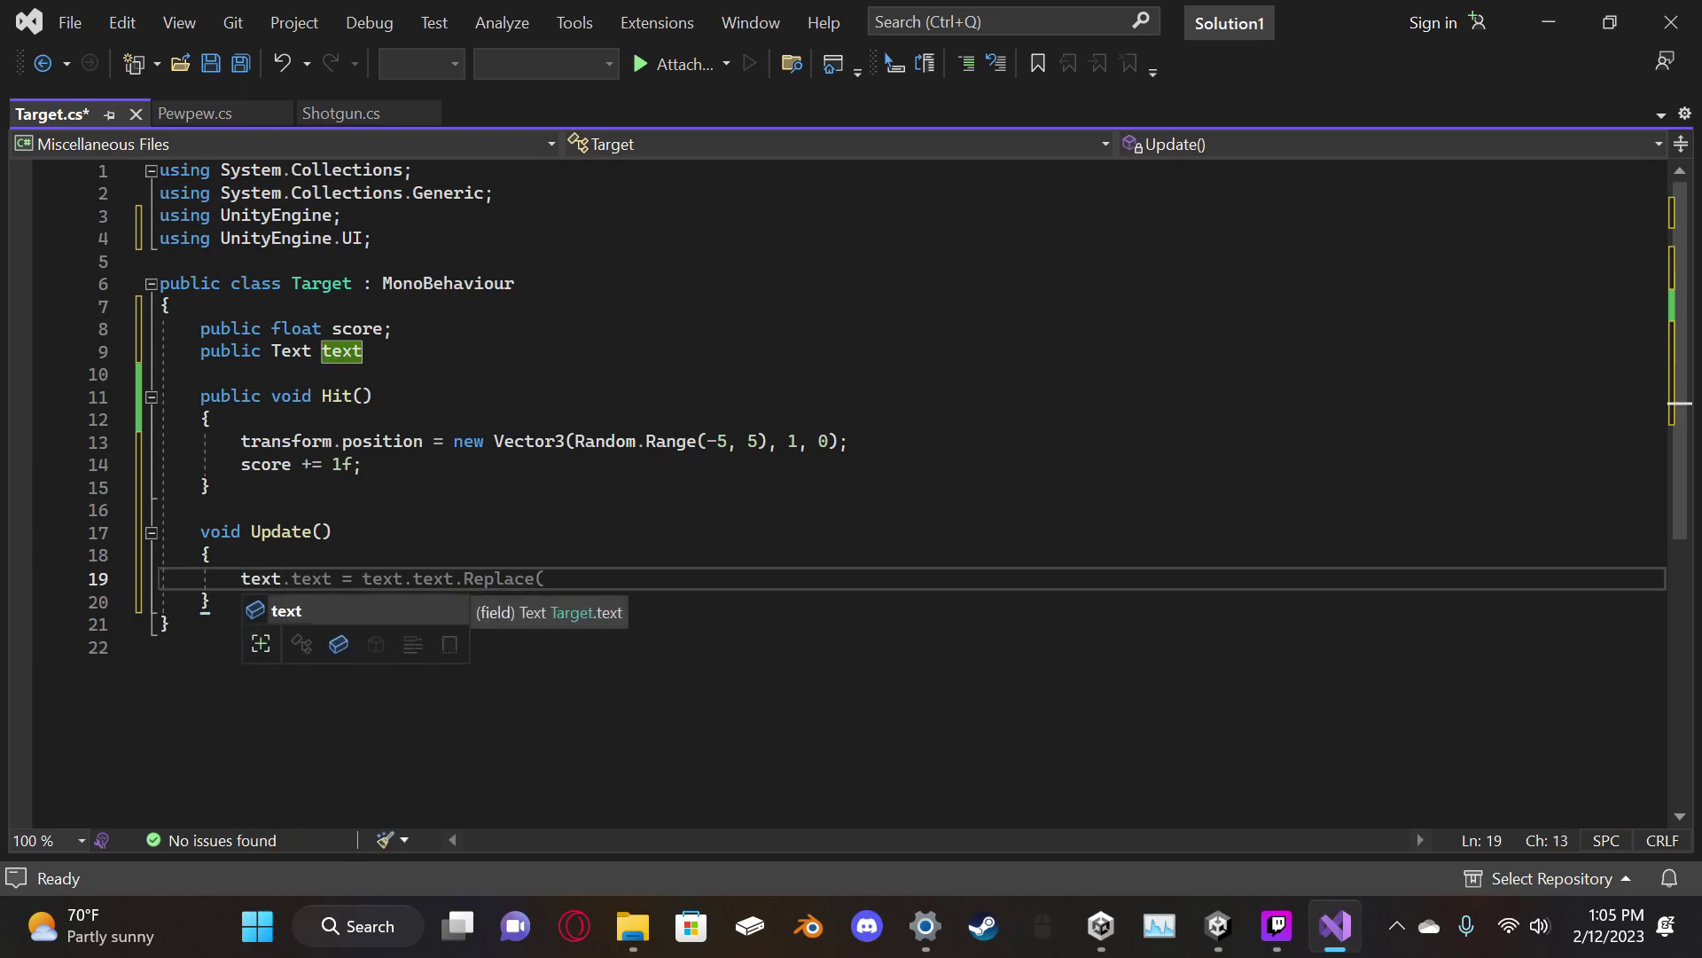
key(Tab)
key(Tab)
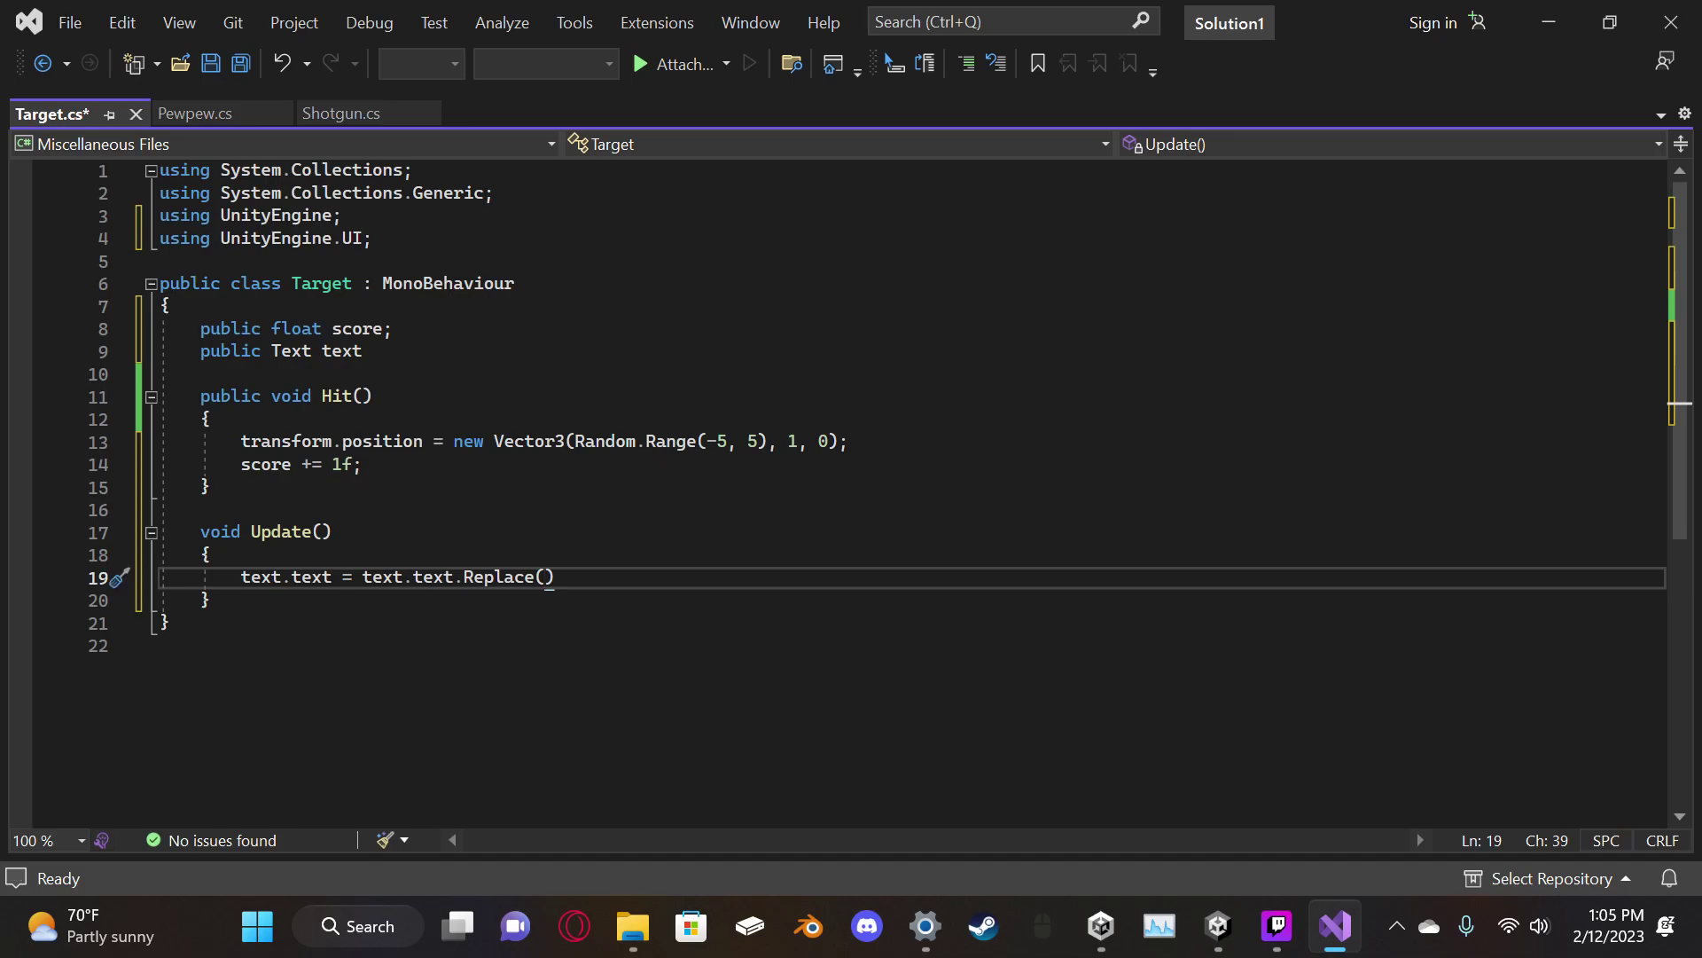
key(Left)
key(ctrl+shift+Left)
key(ctrl+shift+Left)
key(ctrl+shift+Left)
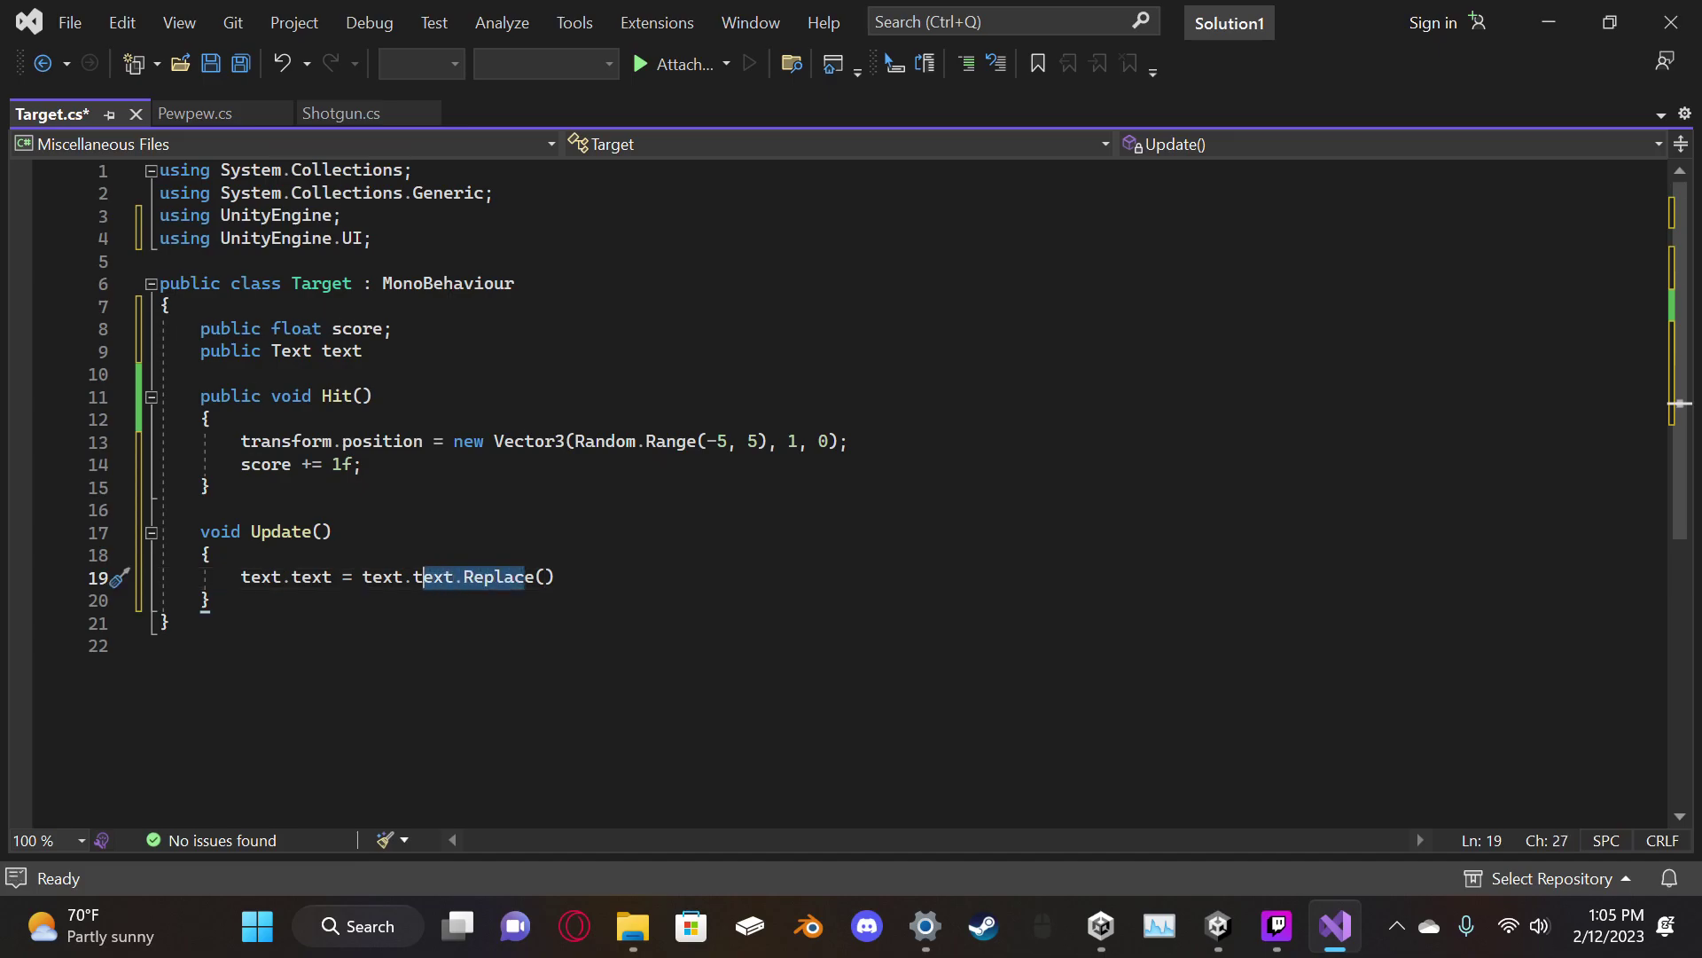
key(ctrl+shift+Left)
key(ctrl+shift+Left)
key(shift+Left)
key(shift+Right)
key(BackSpace)
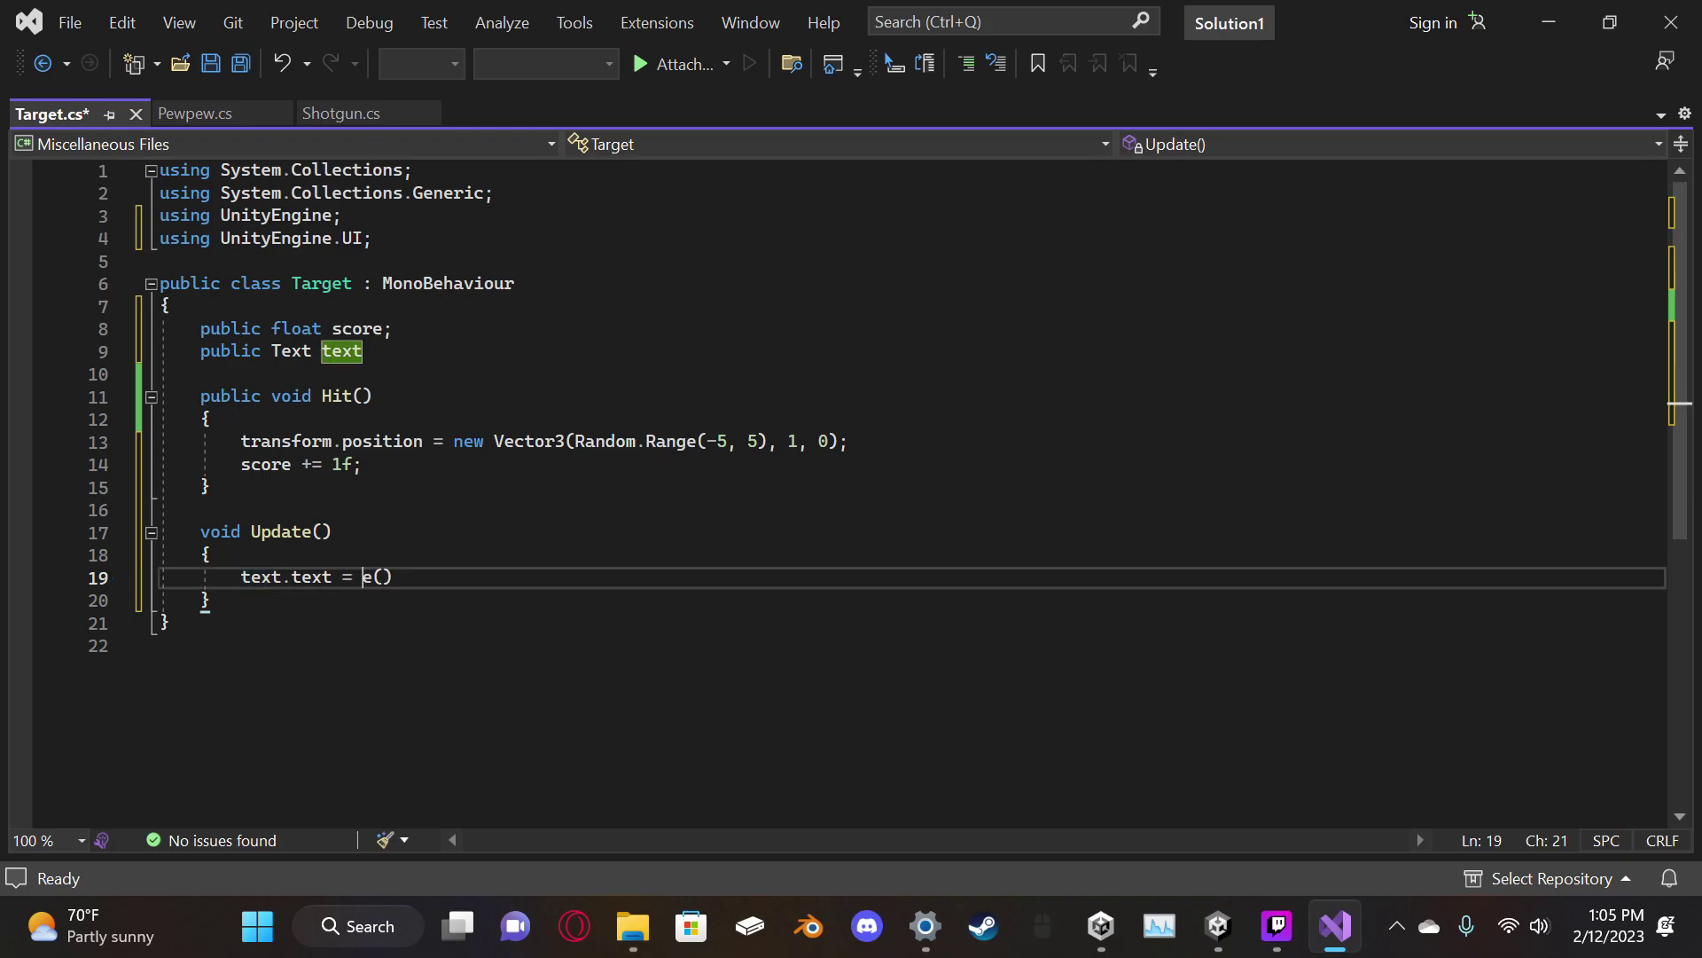
text(e)
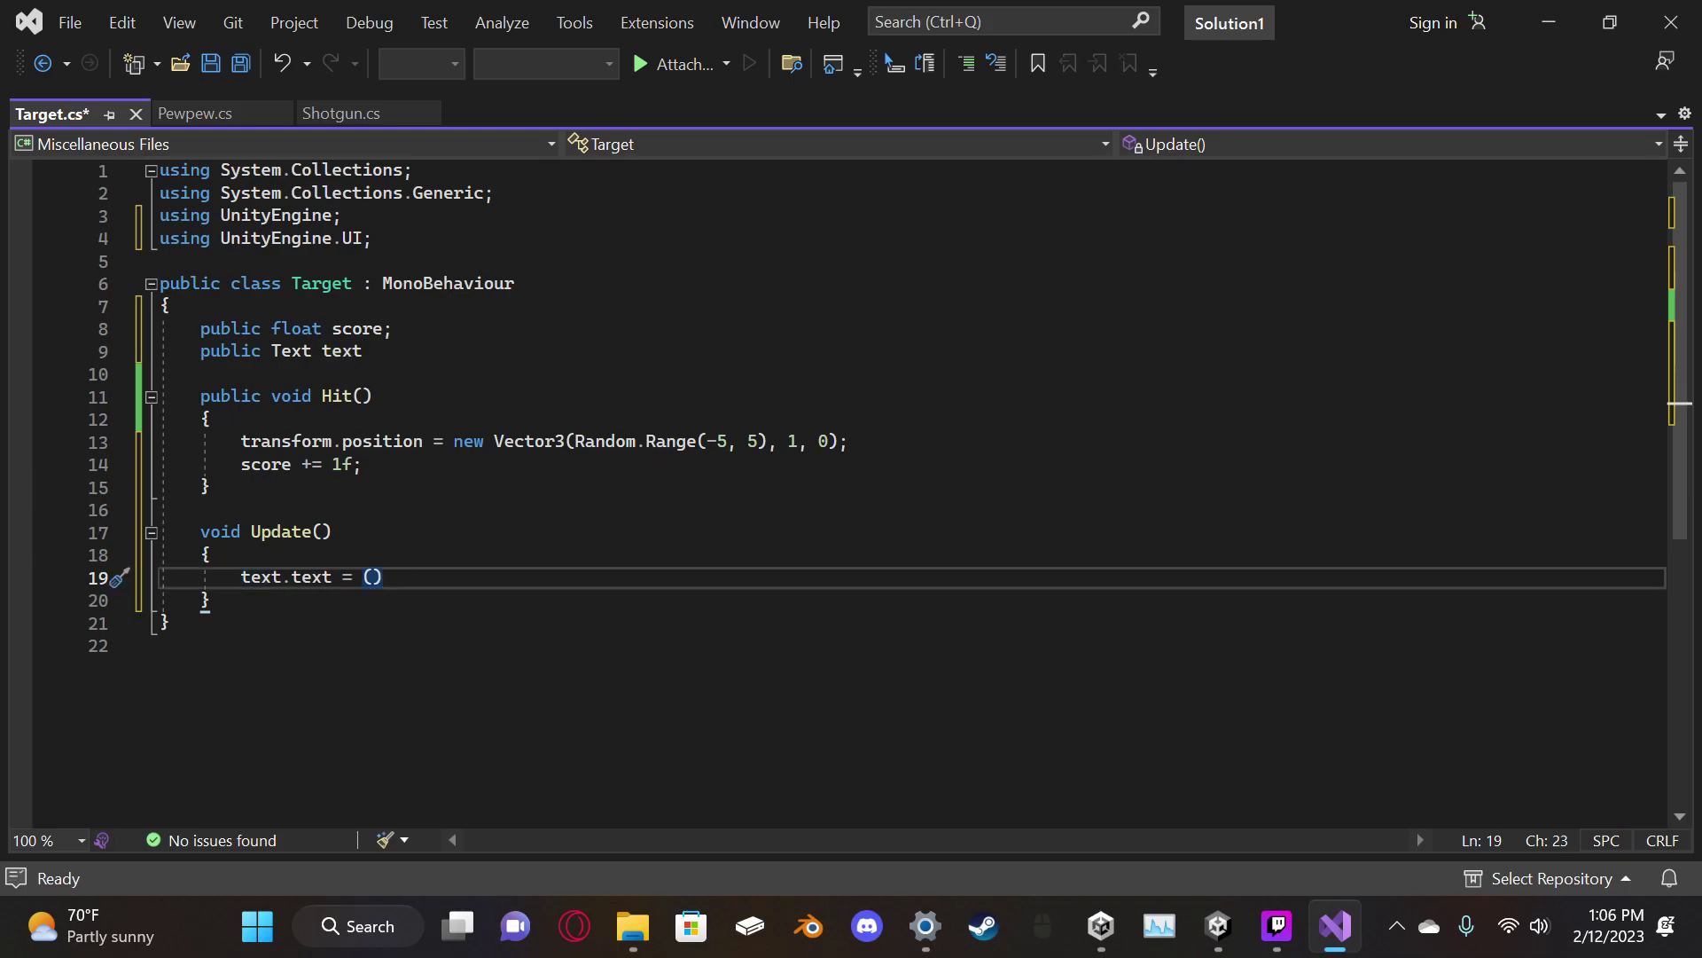
key(BackSpace)
key(BackSpace)
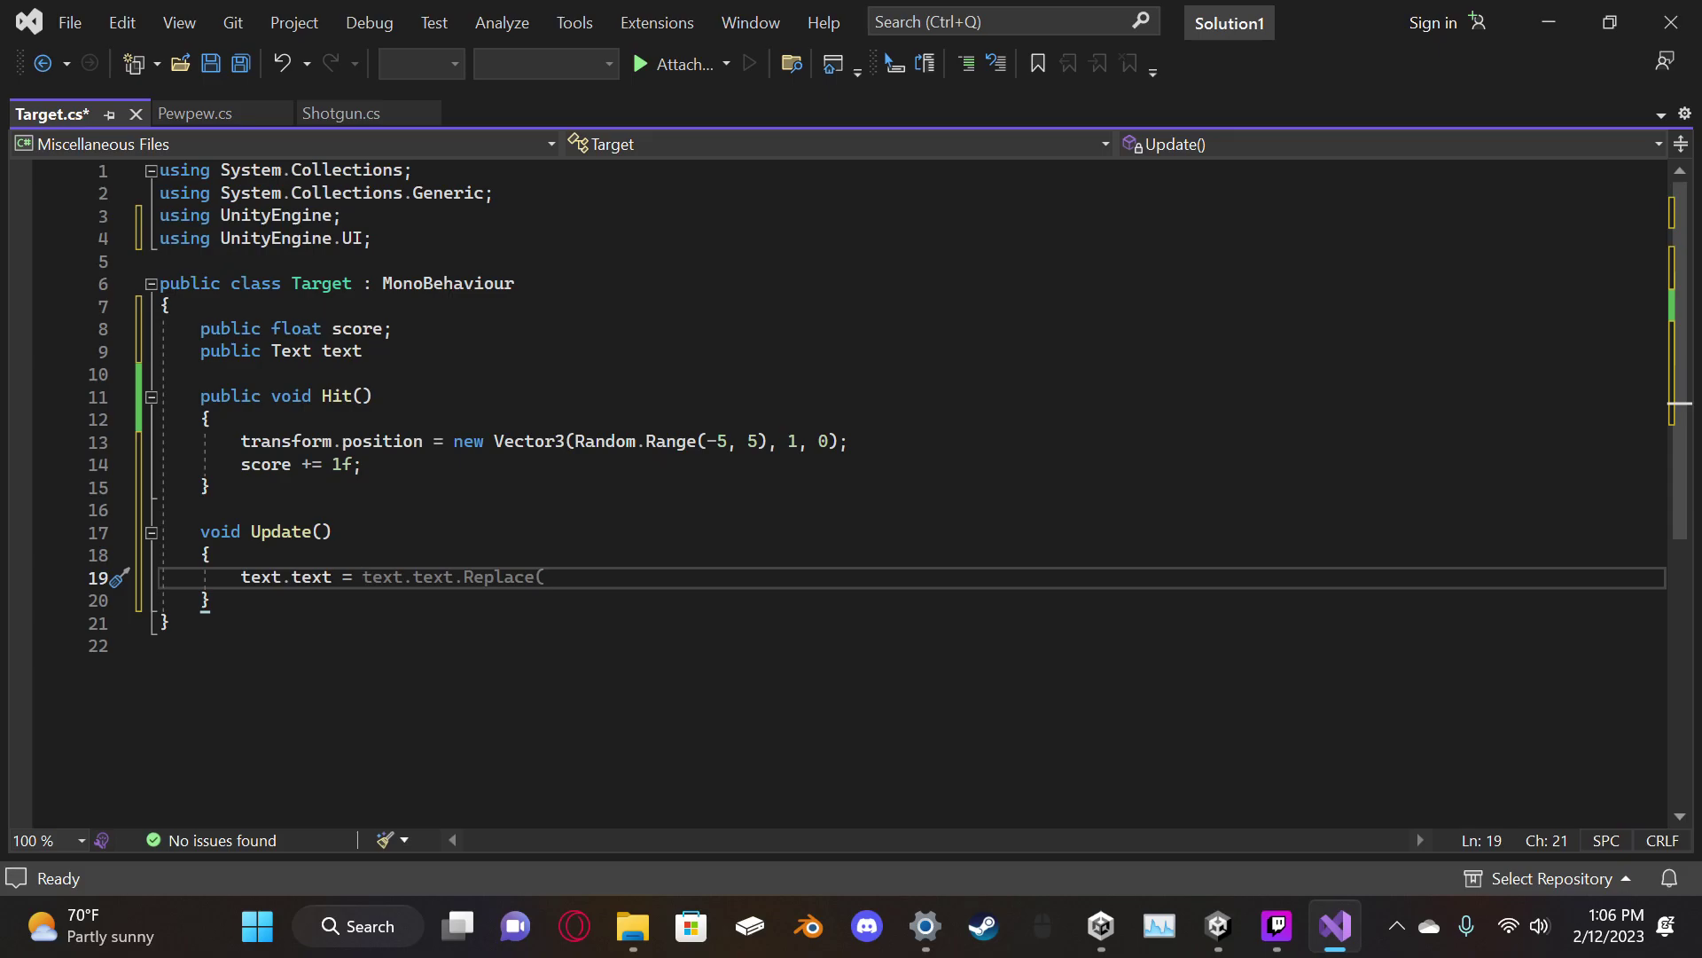
text(s)
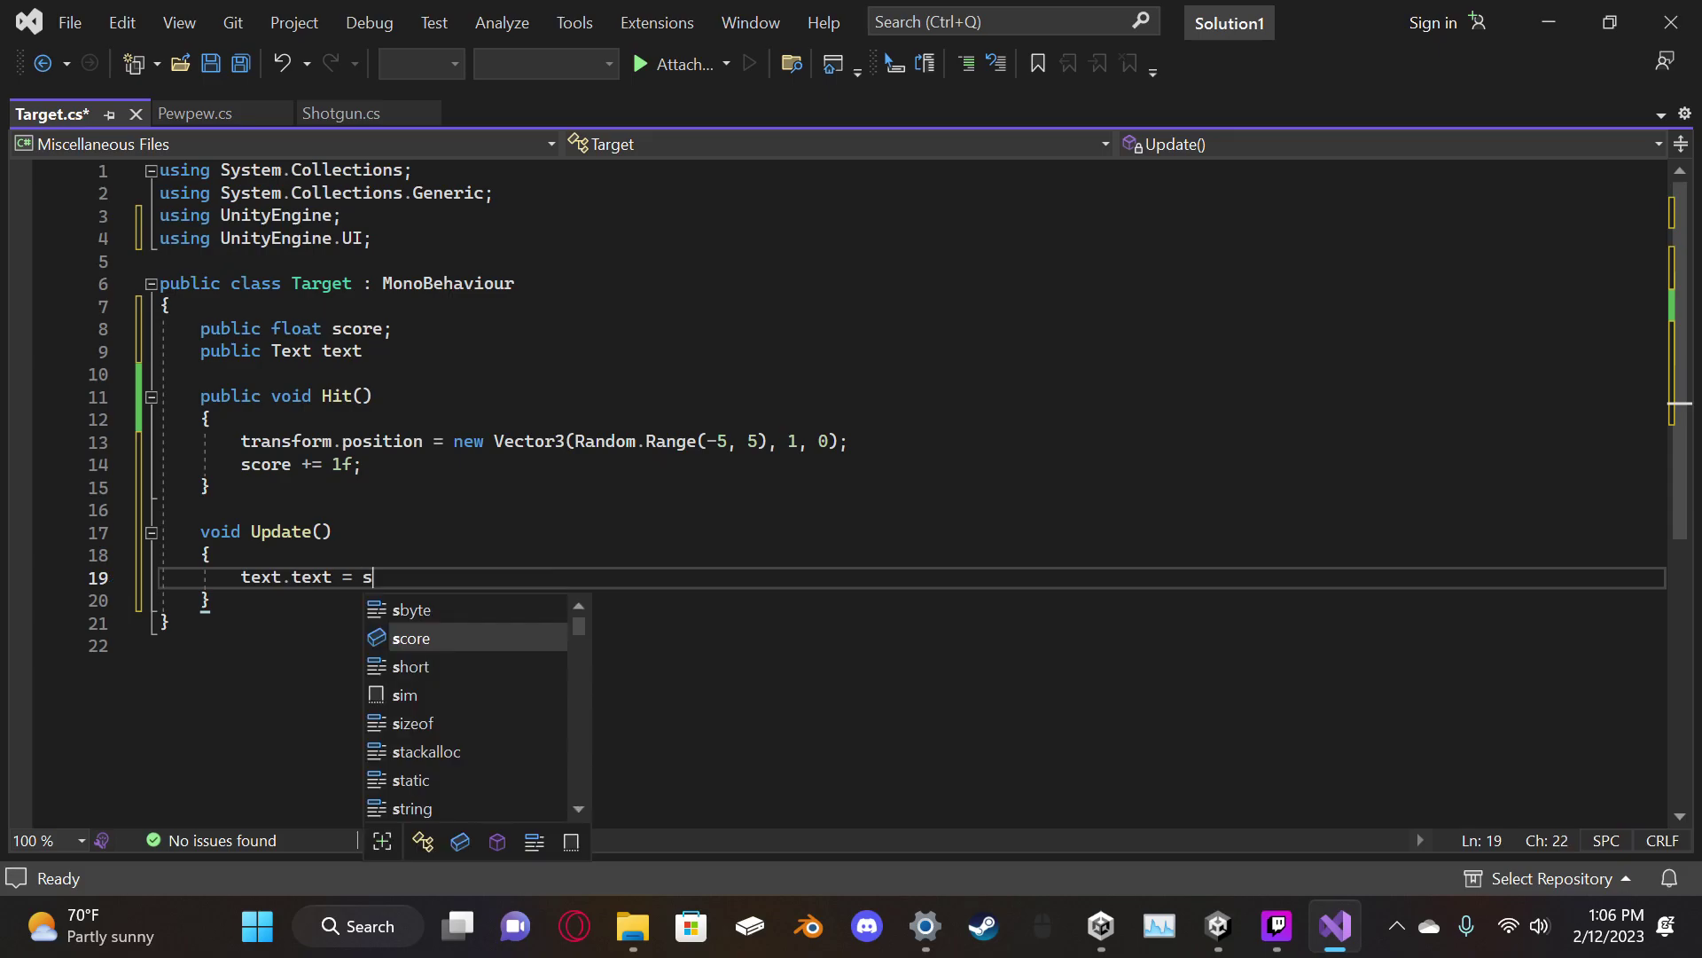
text(core)
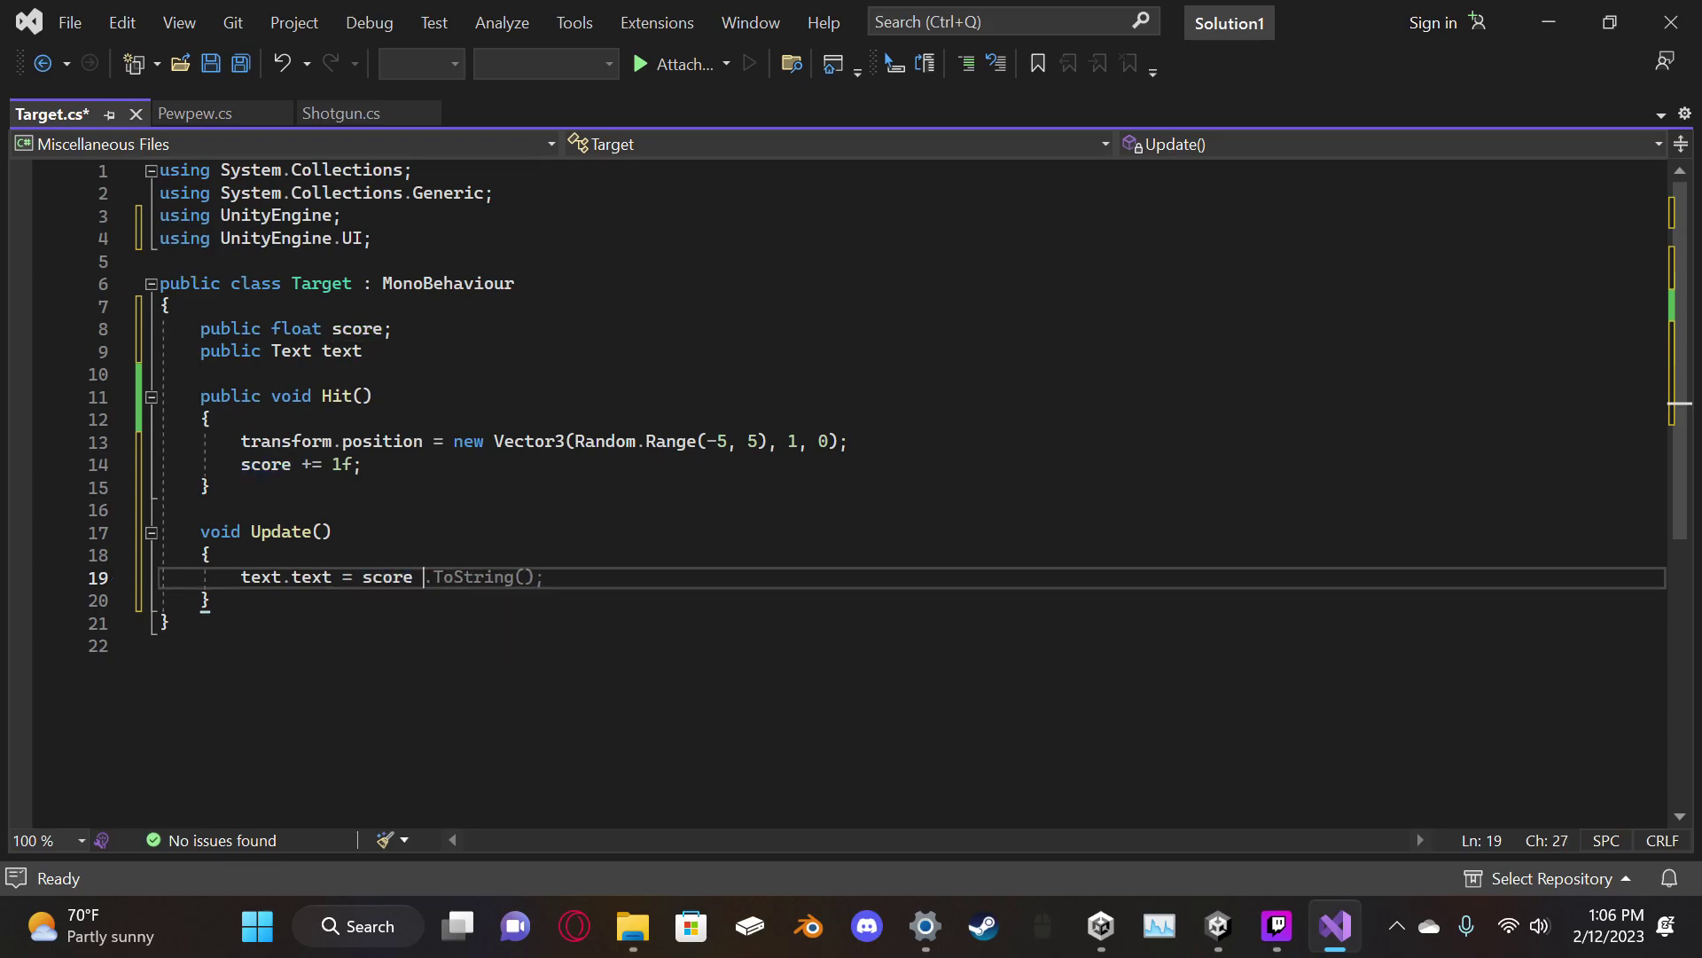
text( + )
text(")
key(BackSpace)
key(ctrl+s)
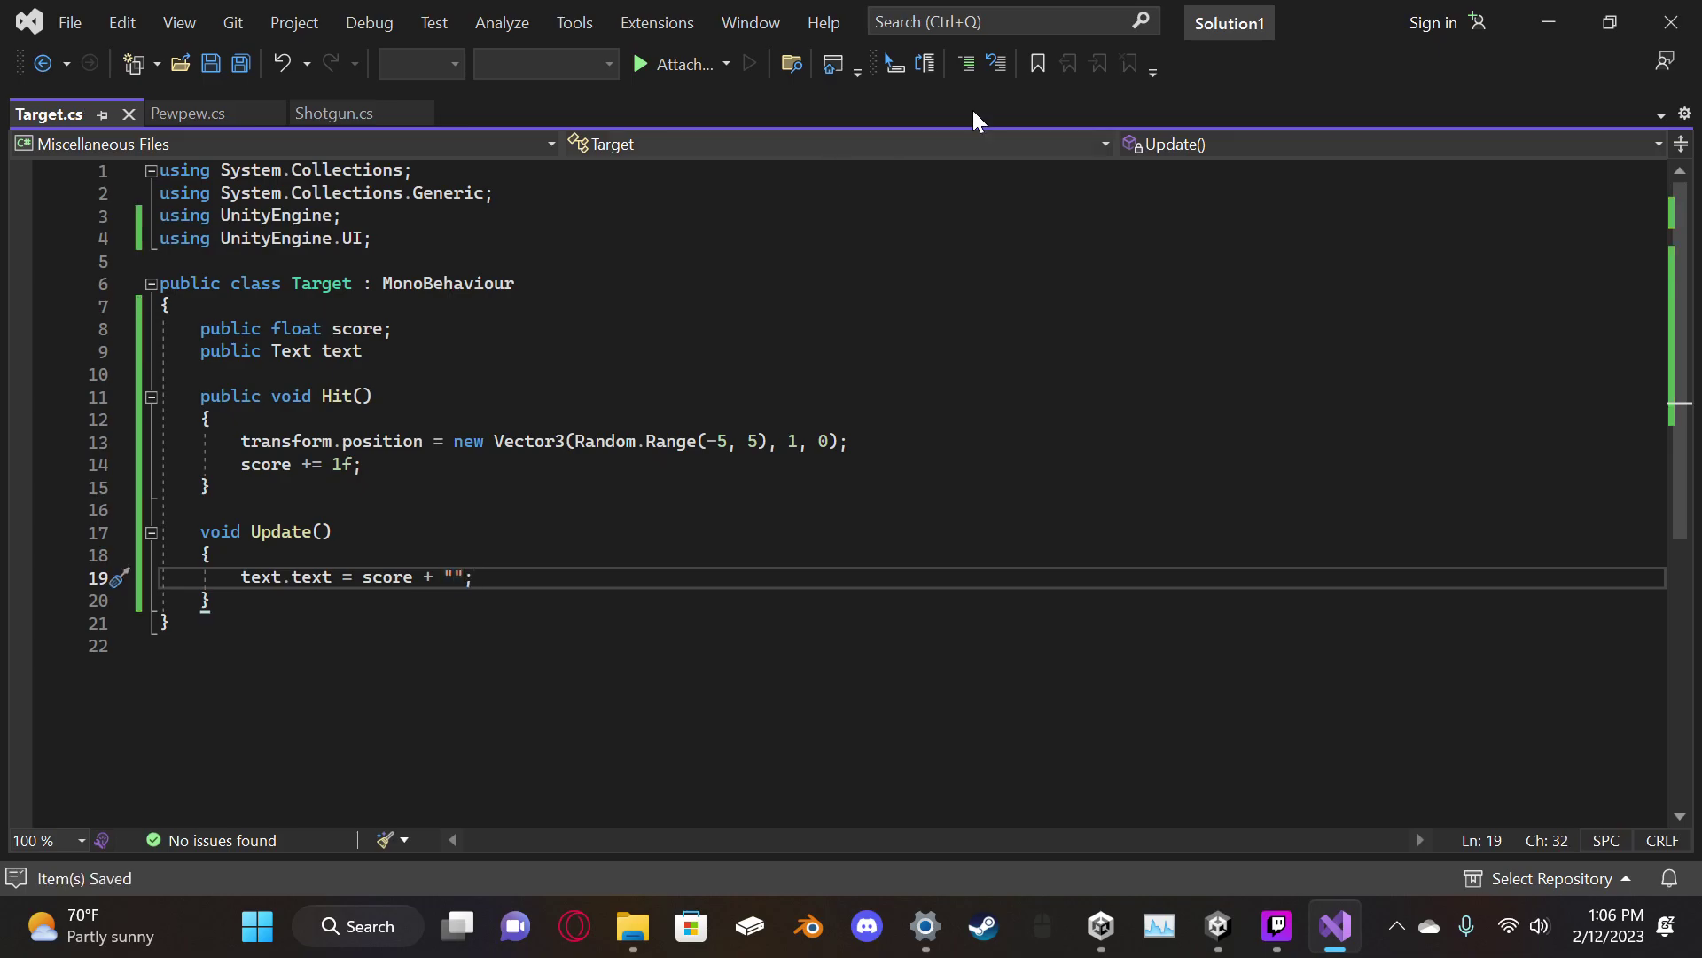
Fix the CS1002 error by adding ';' after 'public Text text', saving, and returning to Unity.
click(1558, 14)
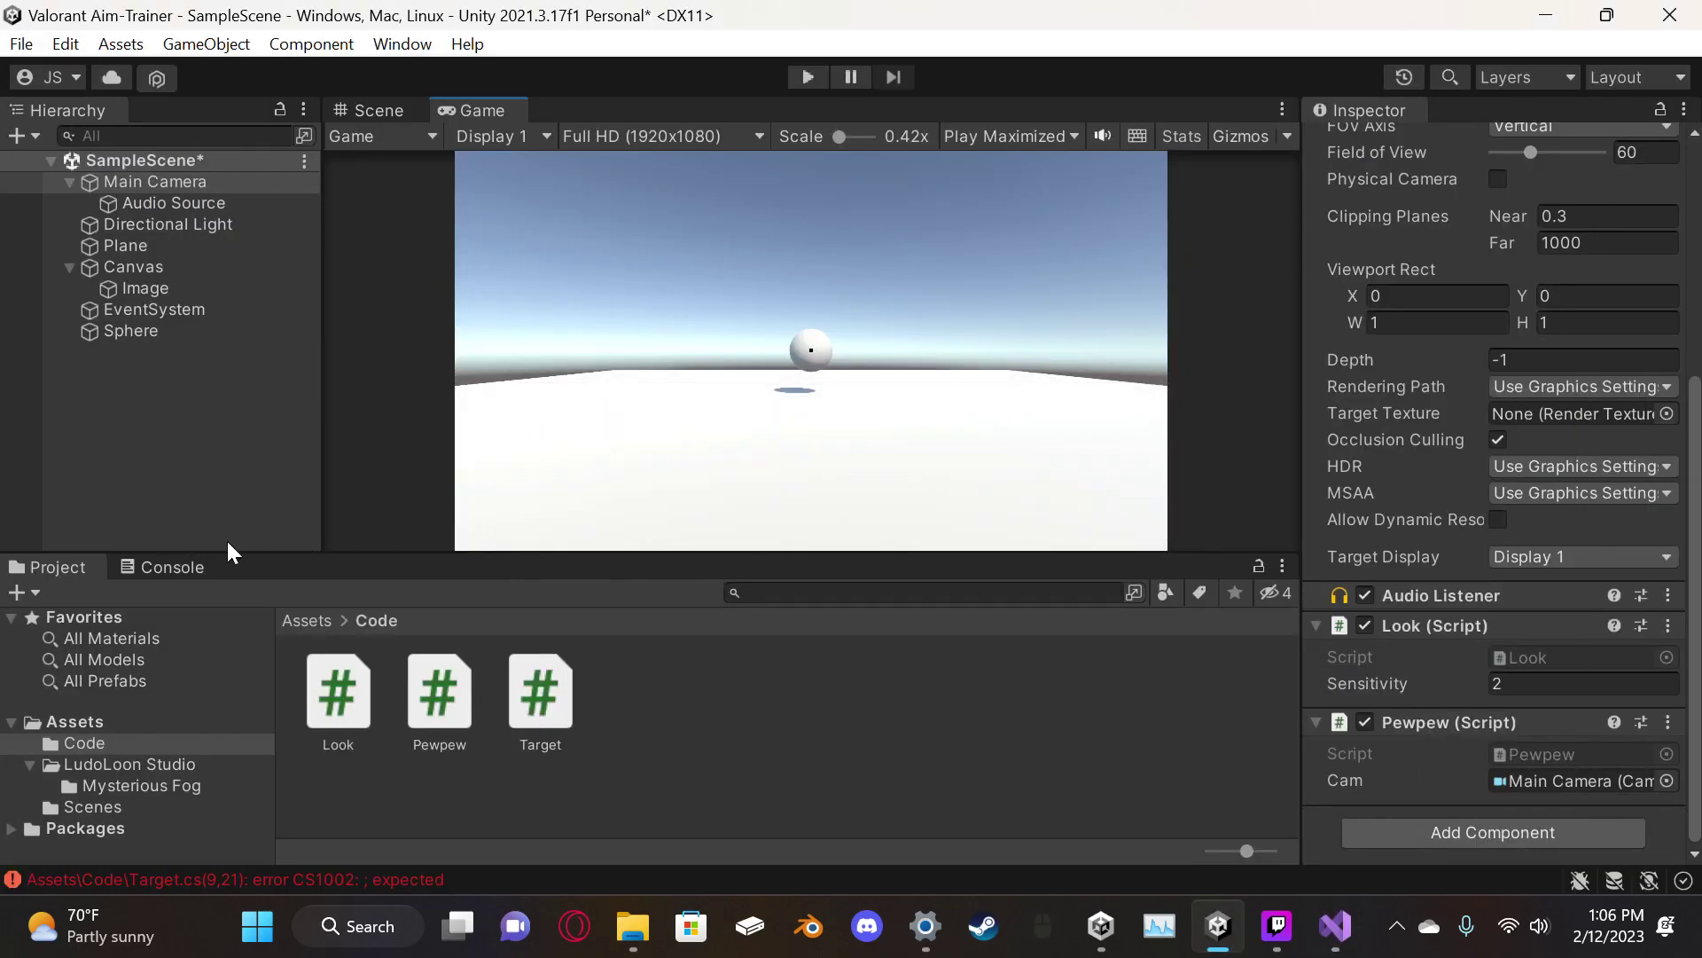
click(1335, 926)
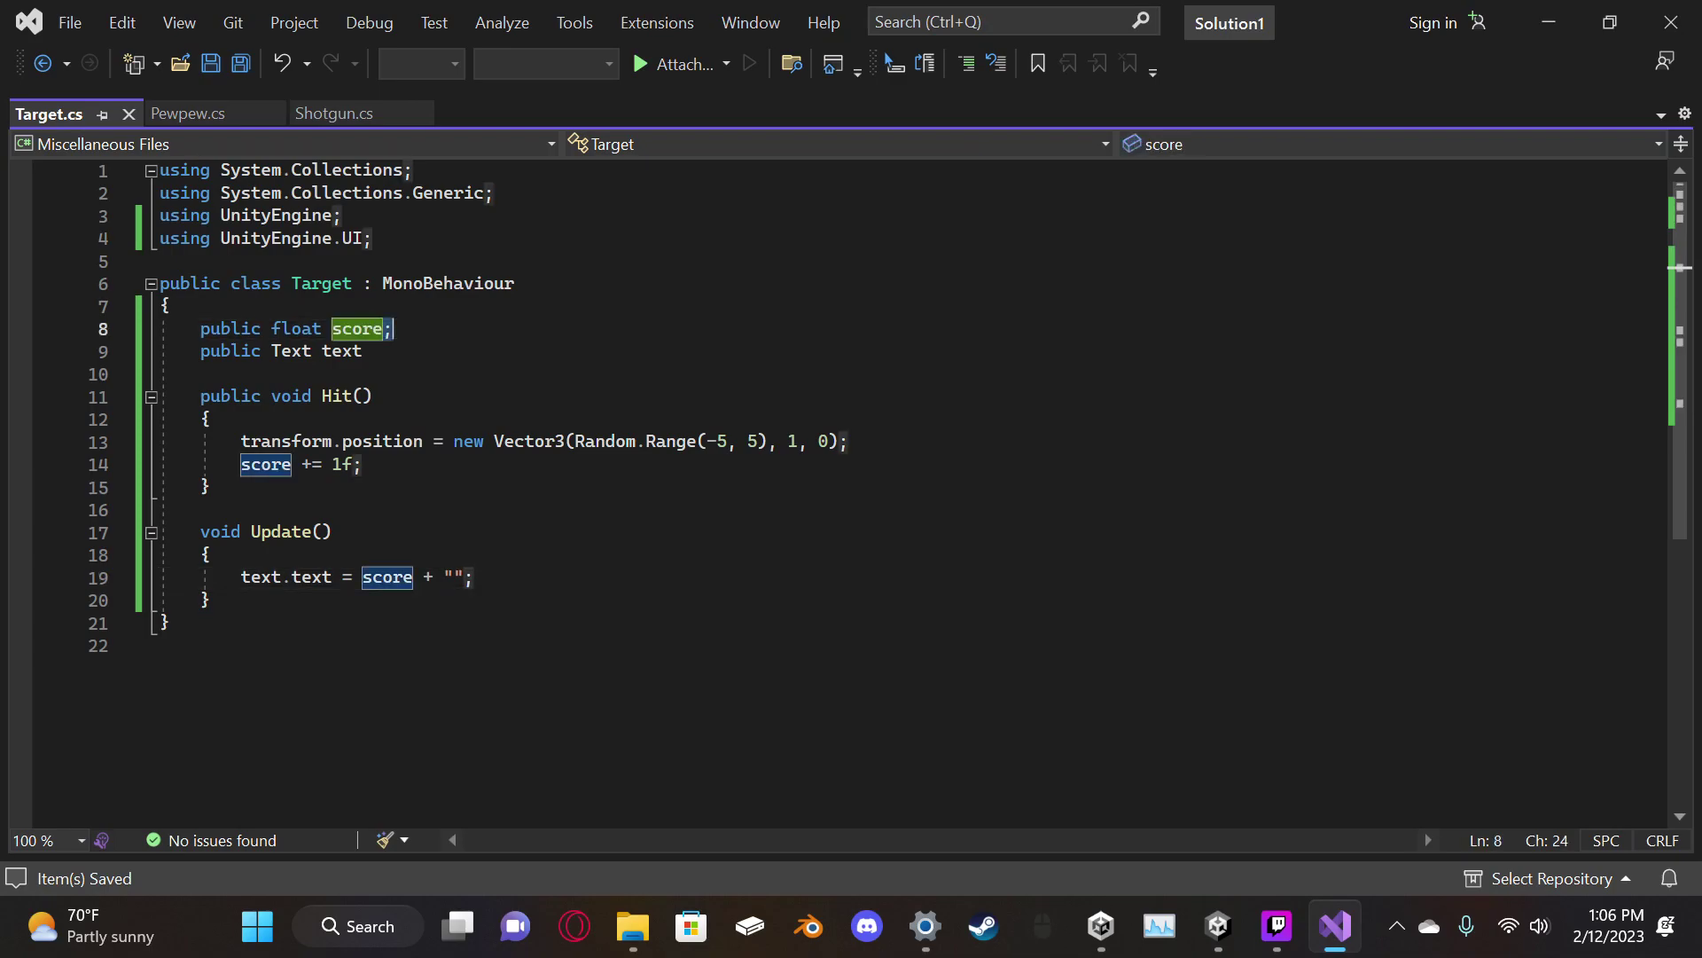
click(364, 351)
text(;)
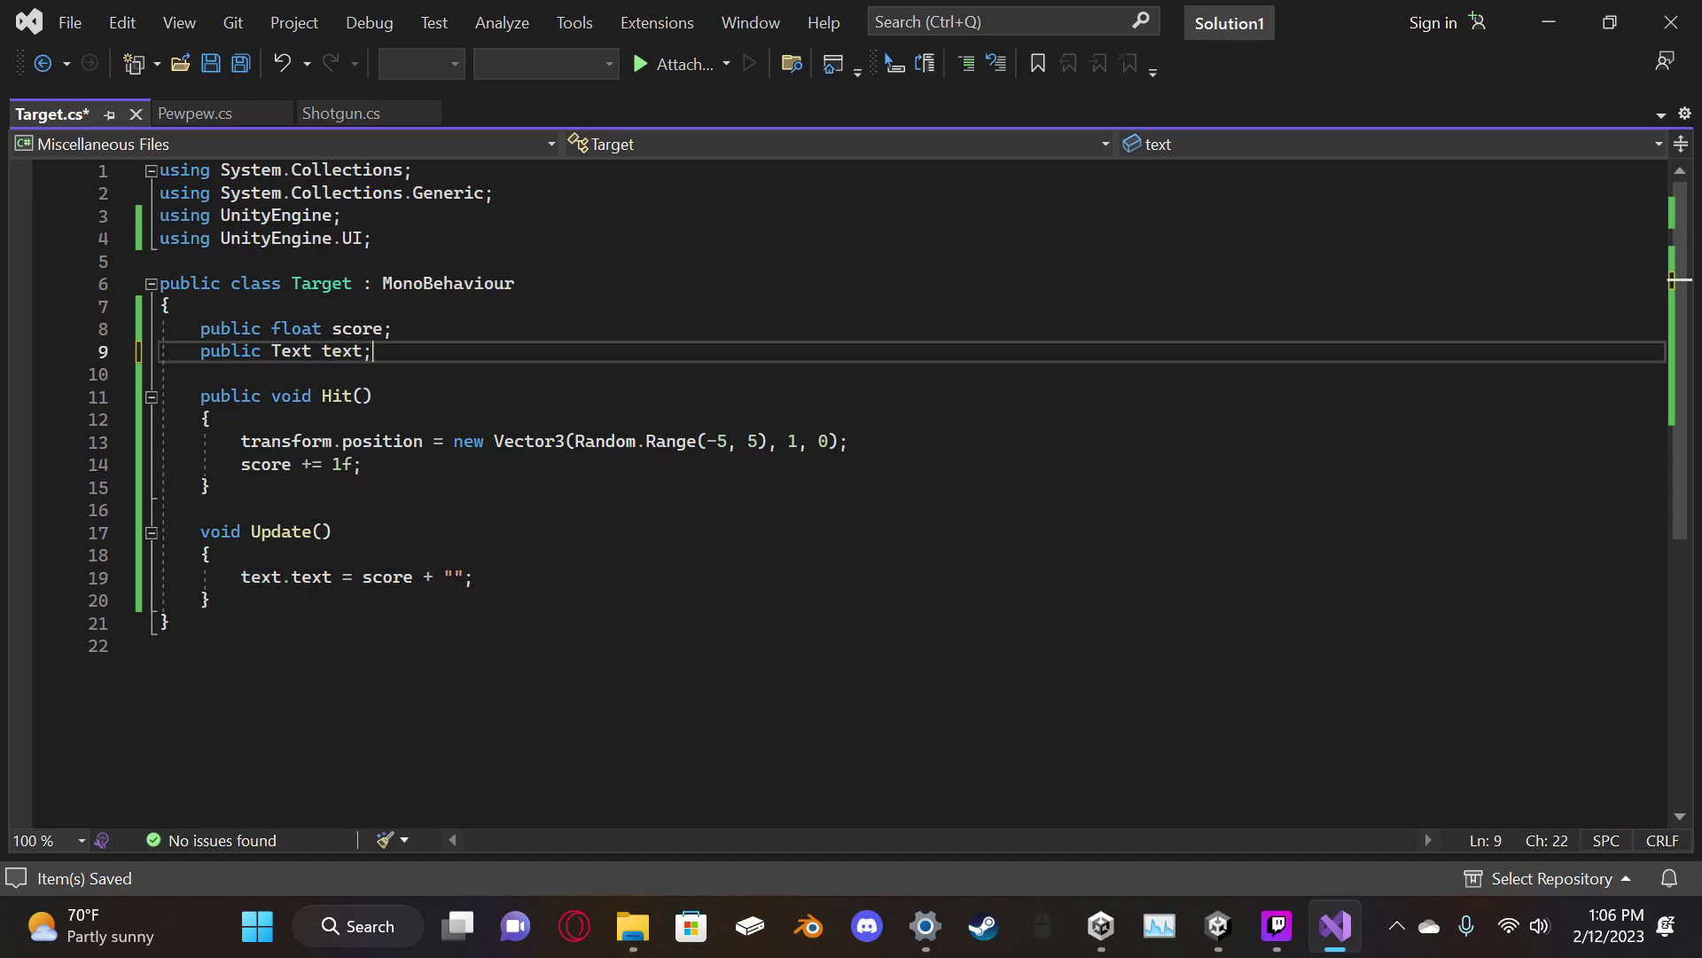
key(ctrl+s)
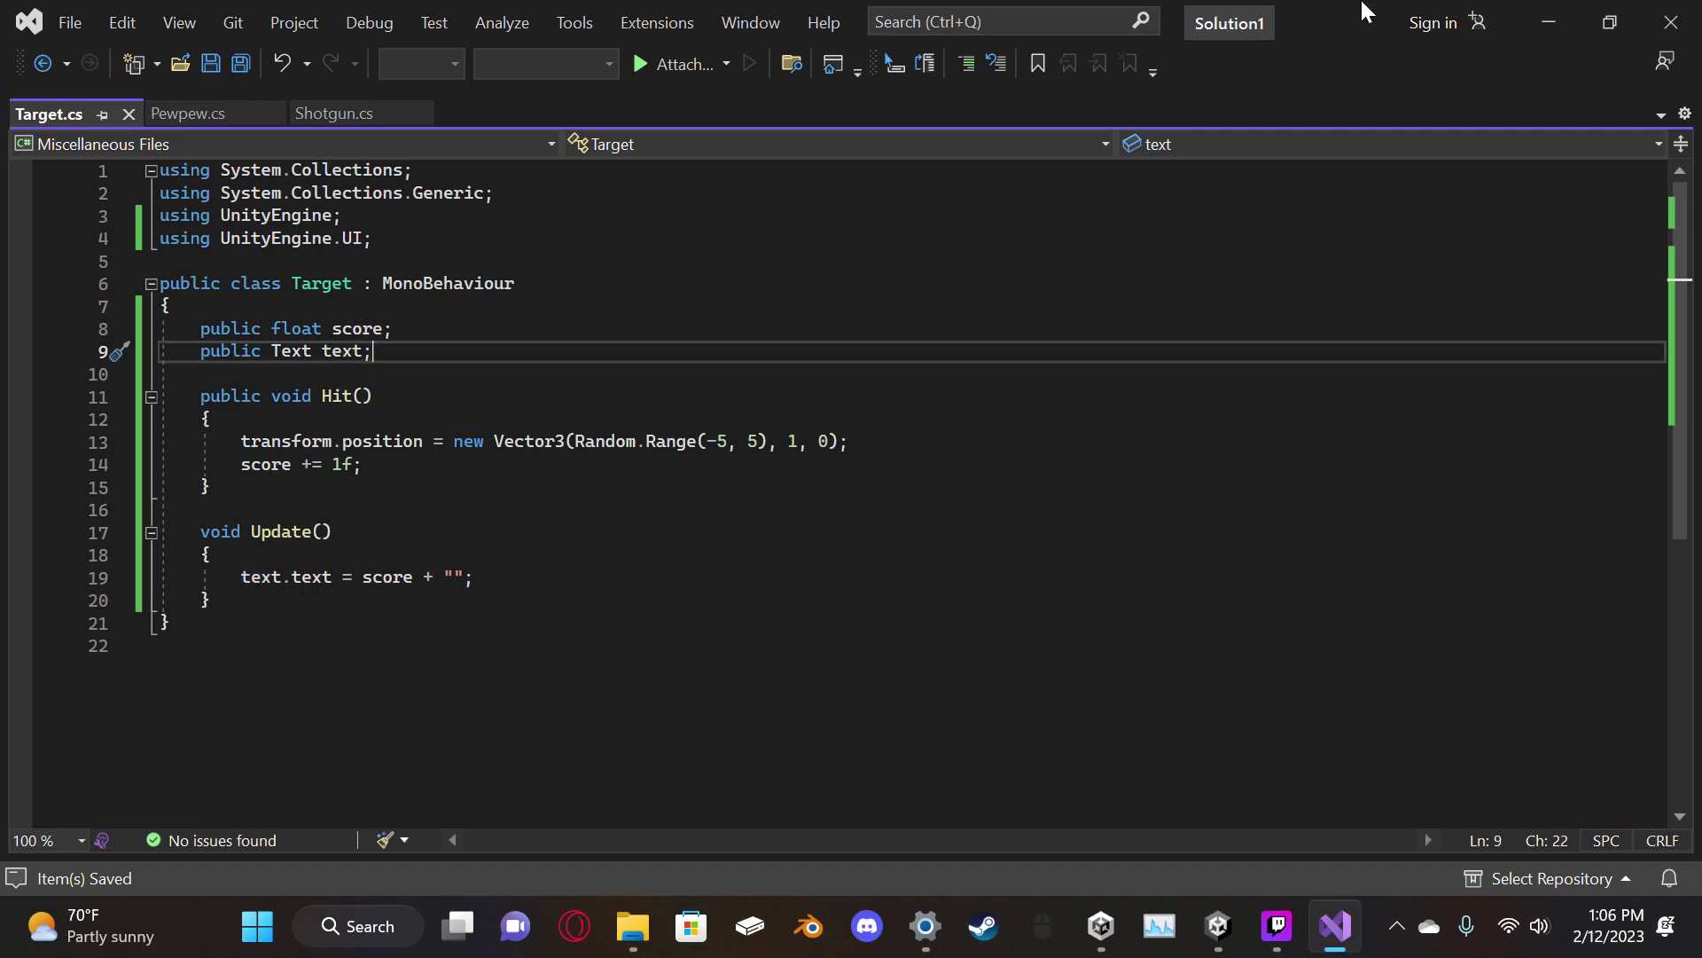
click(1549, 22)
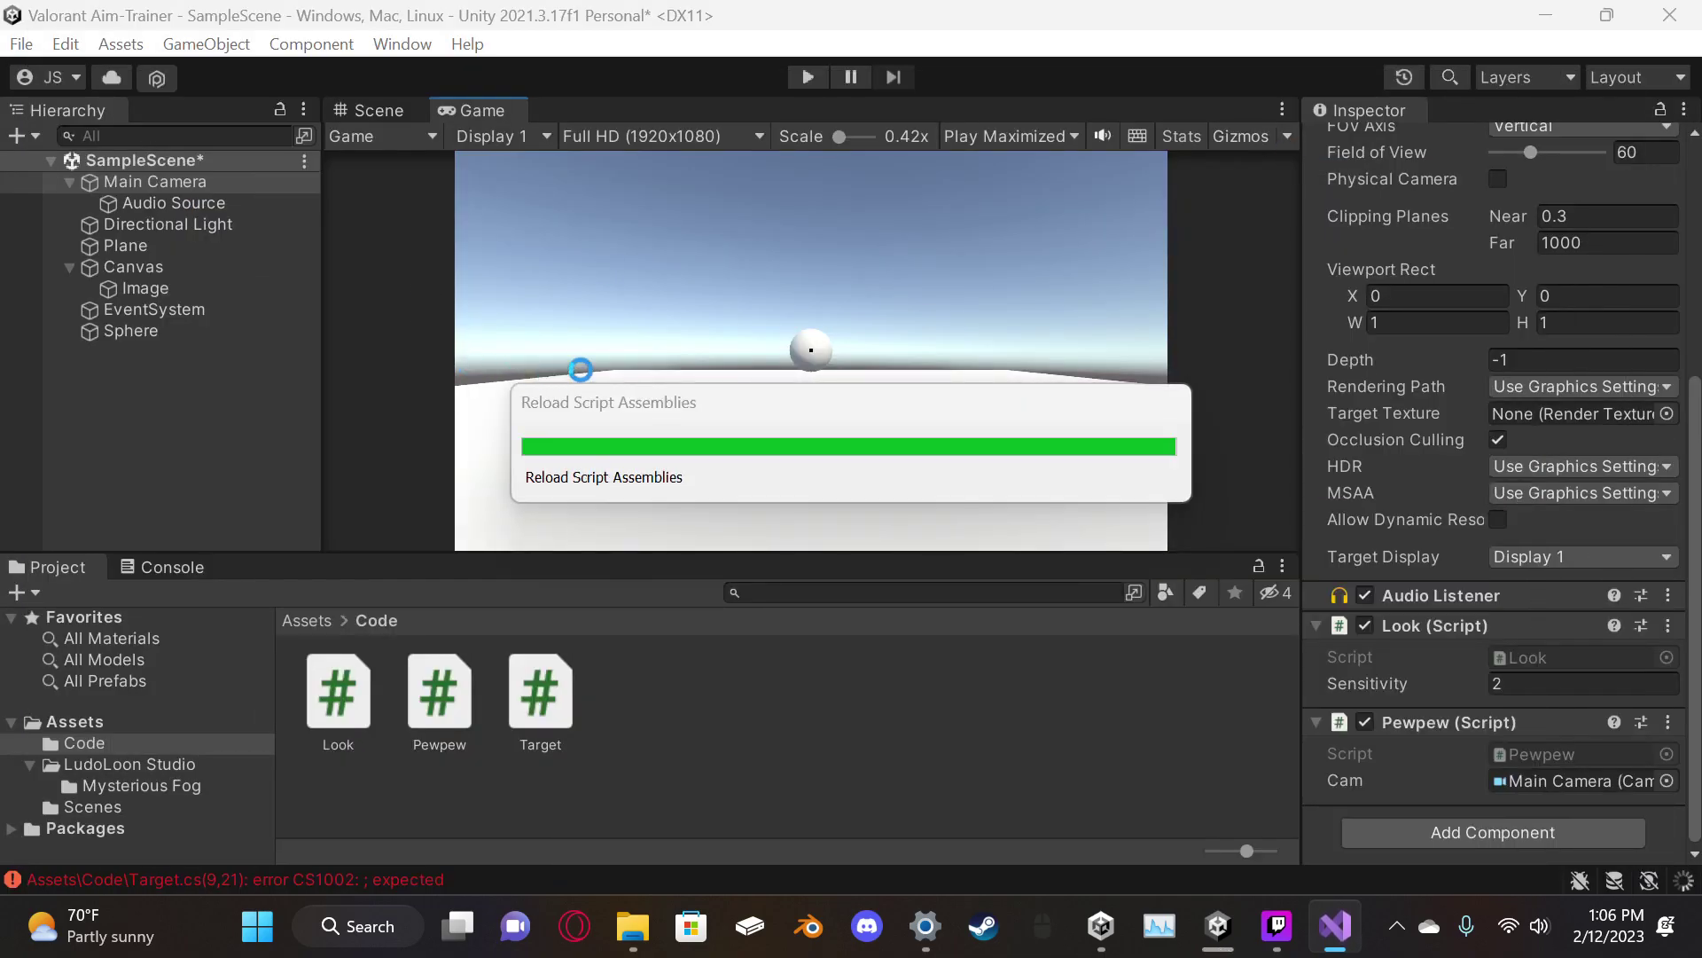
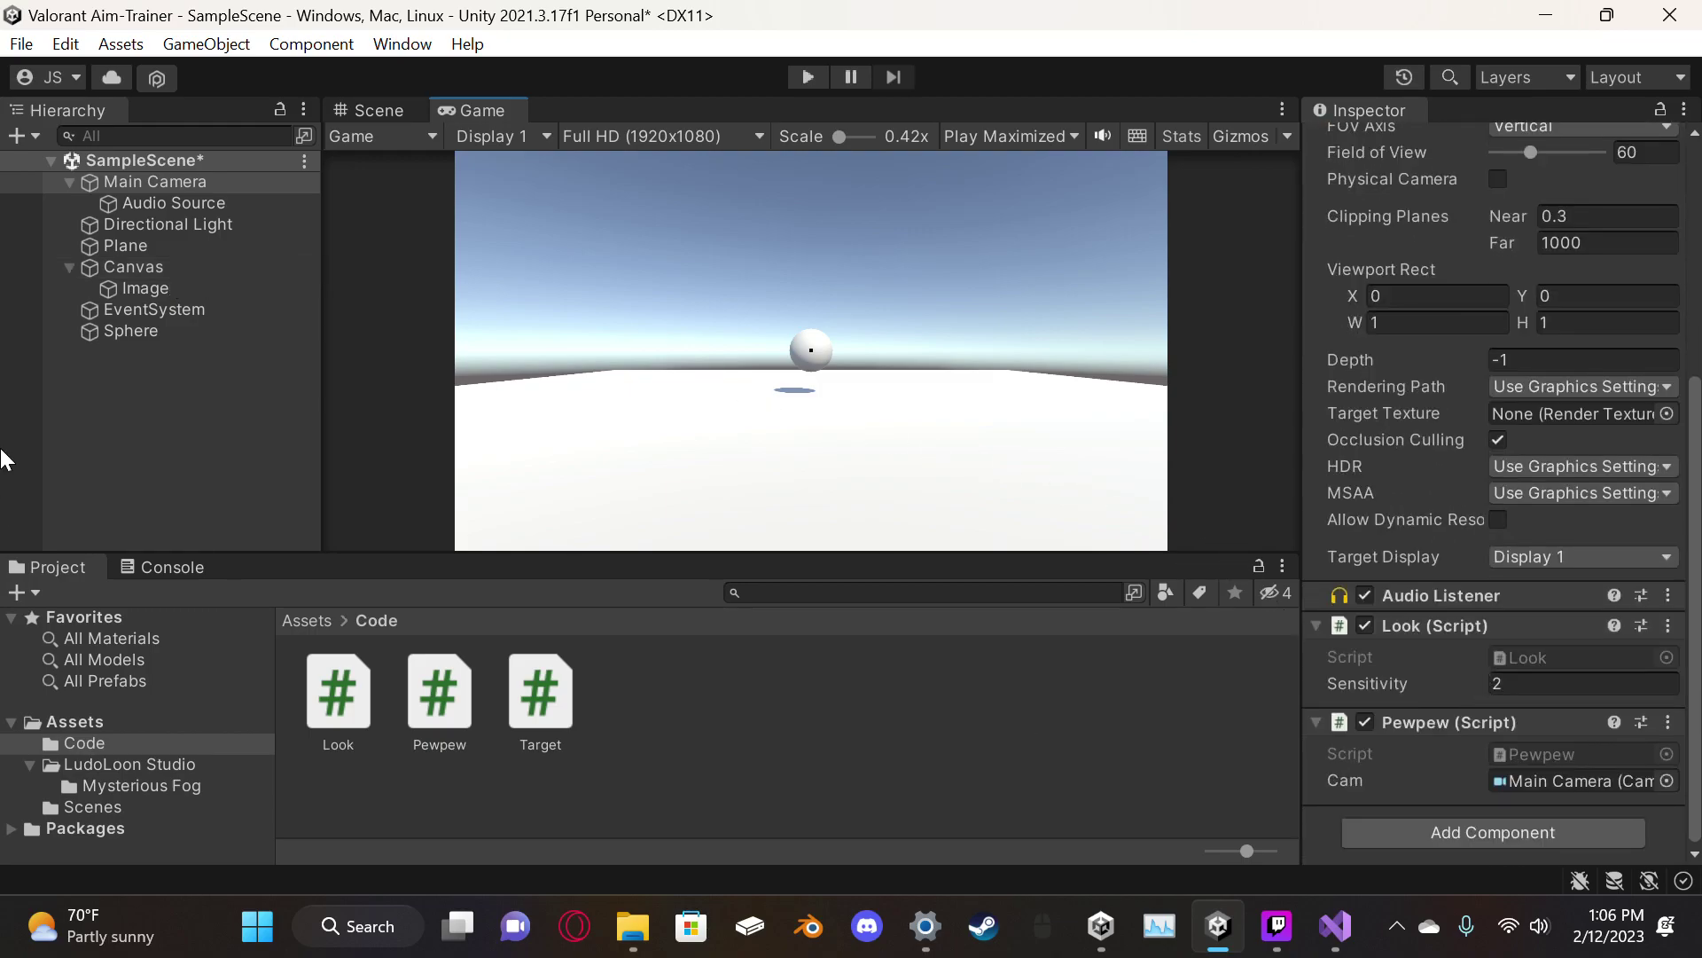
Create a legacy UI Text under the Canvas and name it 'text'.
right_click(140, 266)
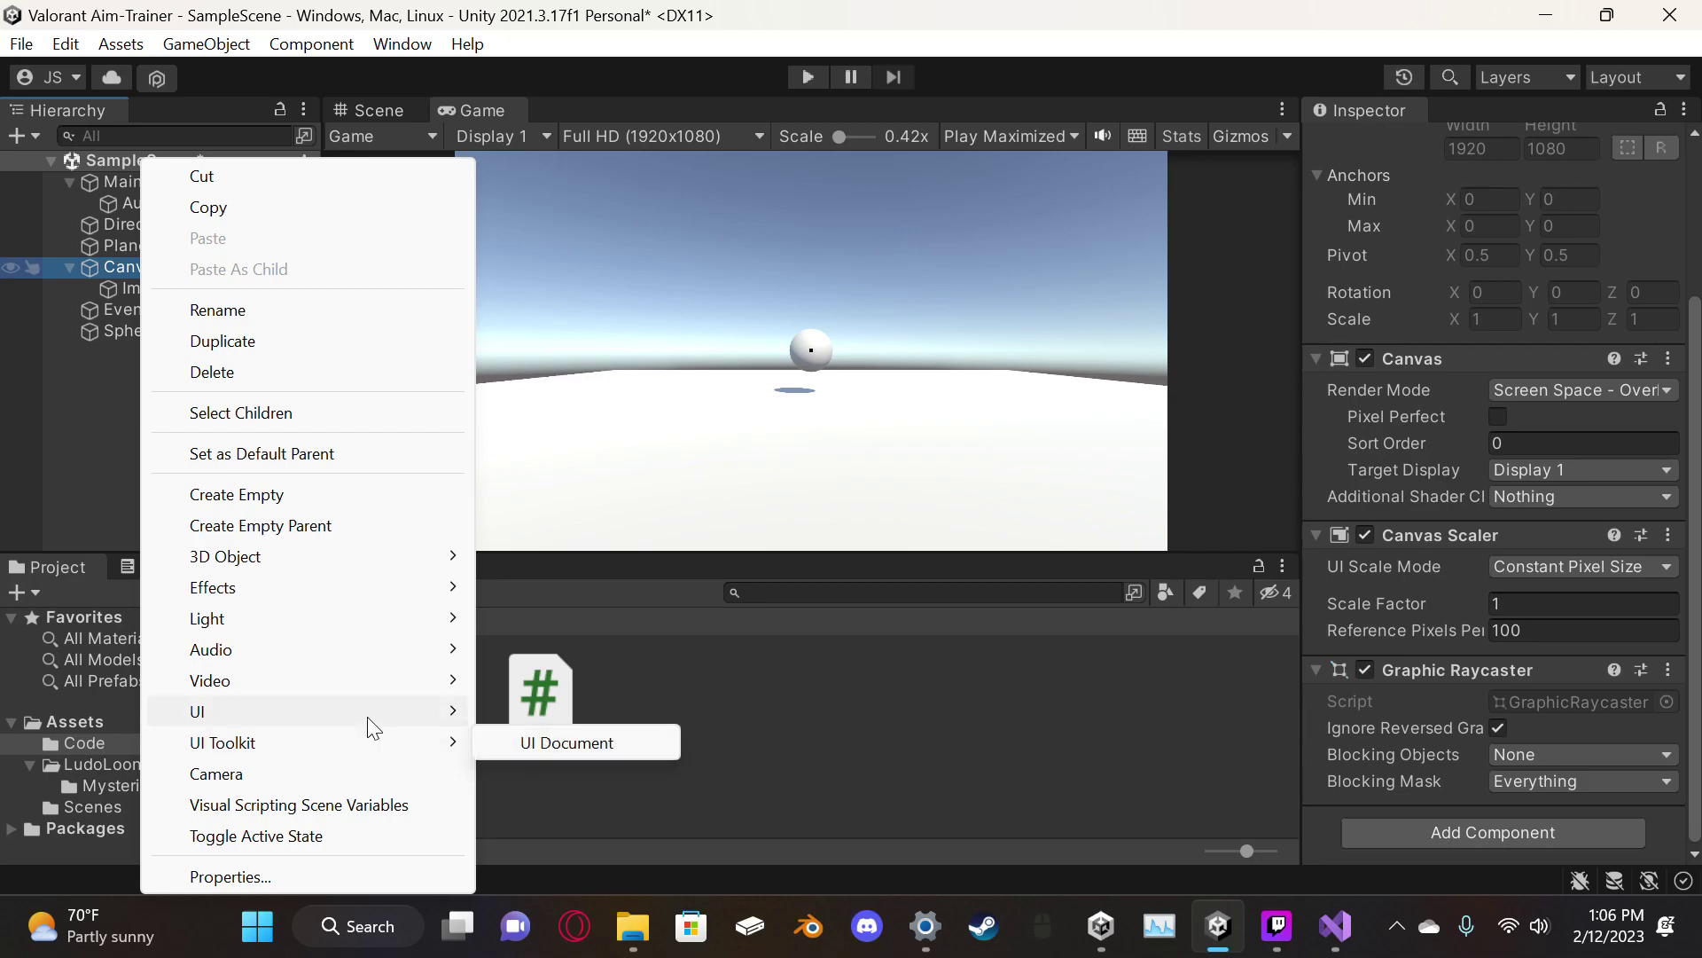
mouse_move(381, 710)
mouse_move(587, 712)
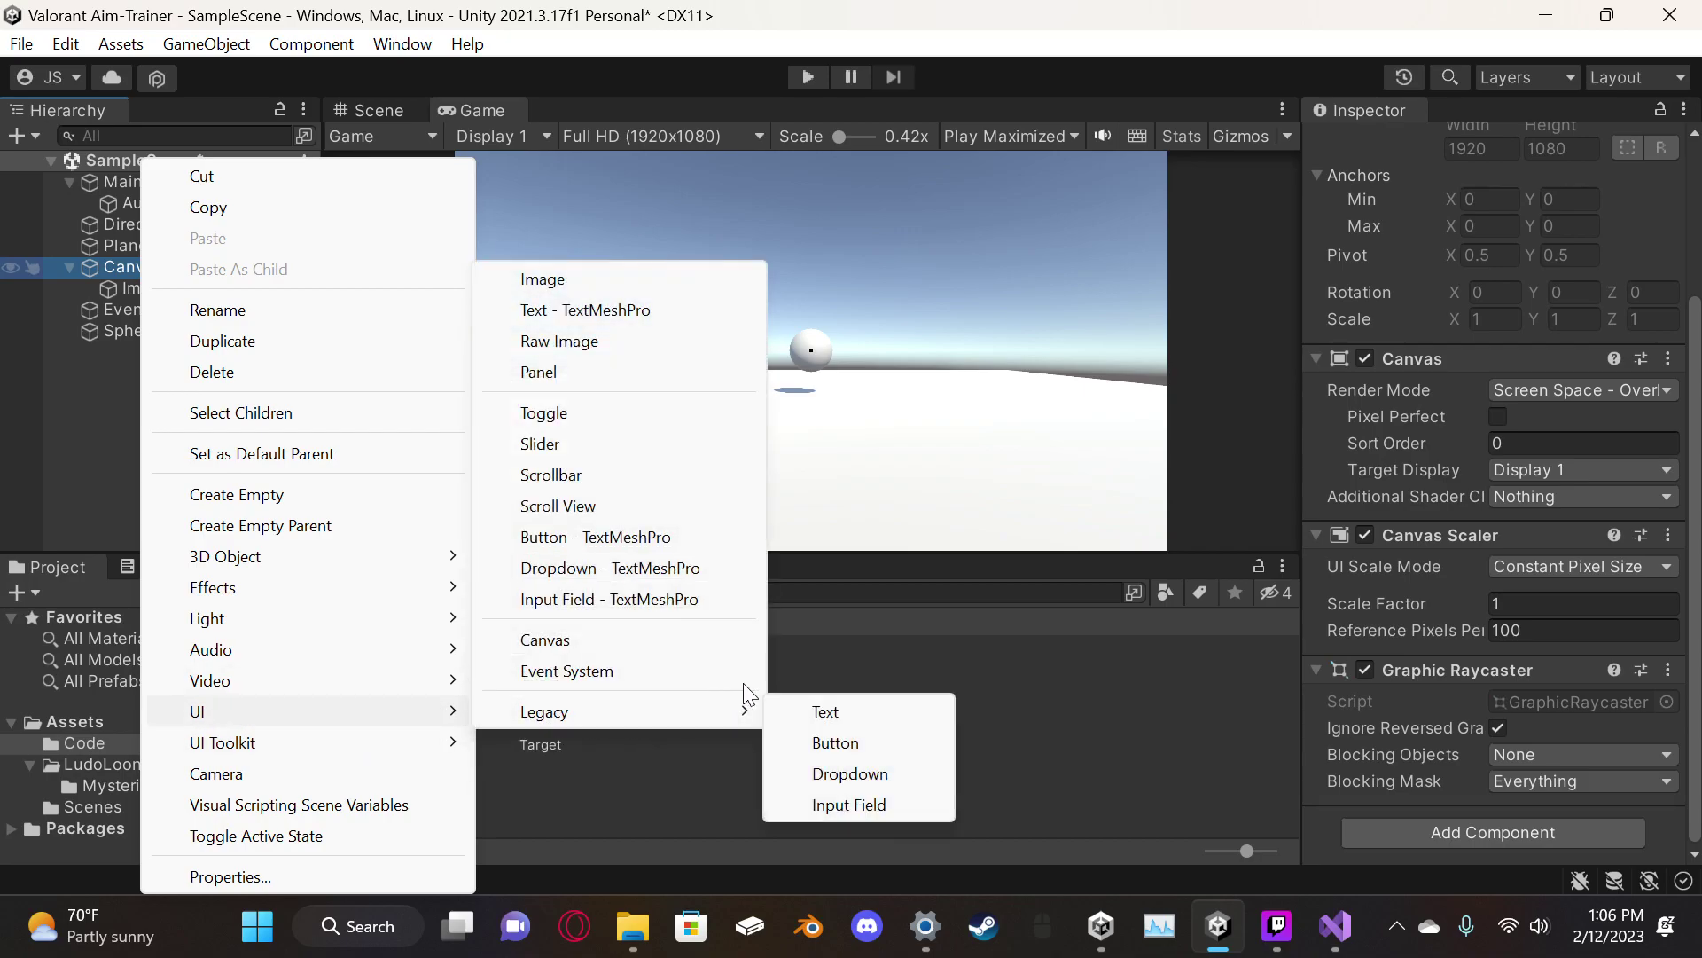
click(843, 711)
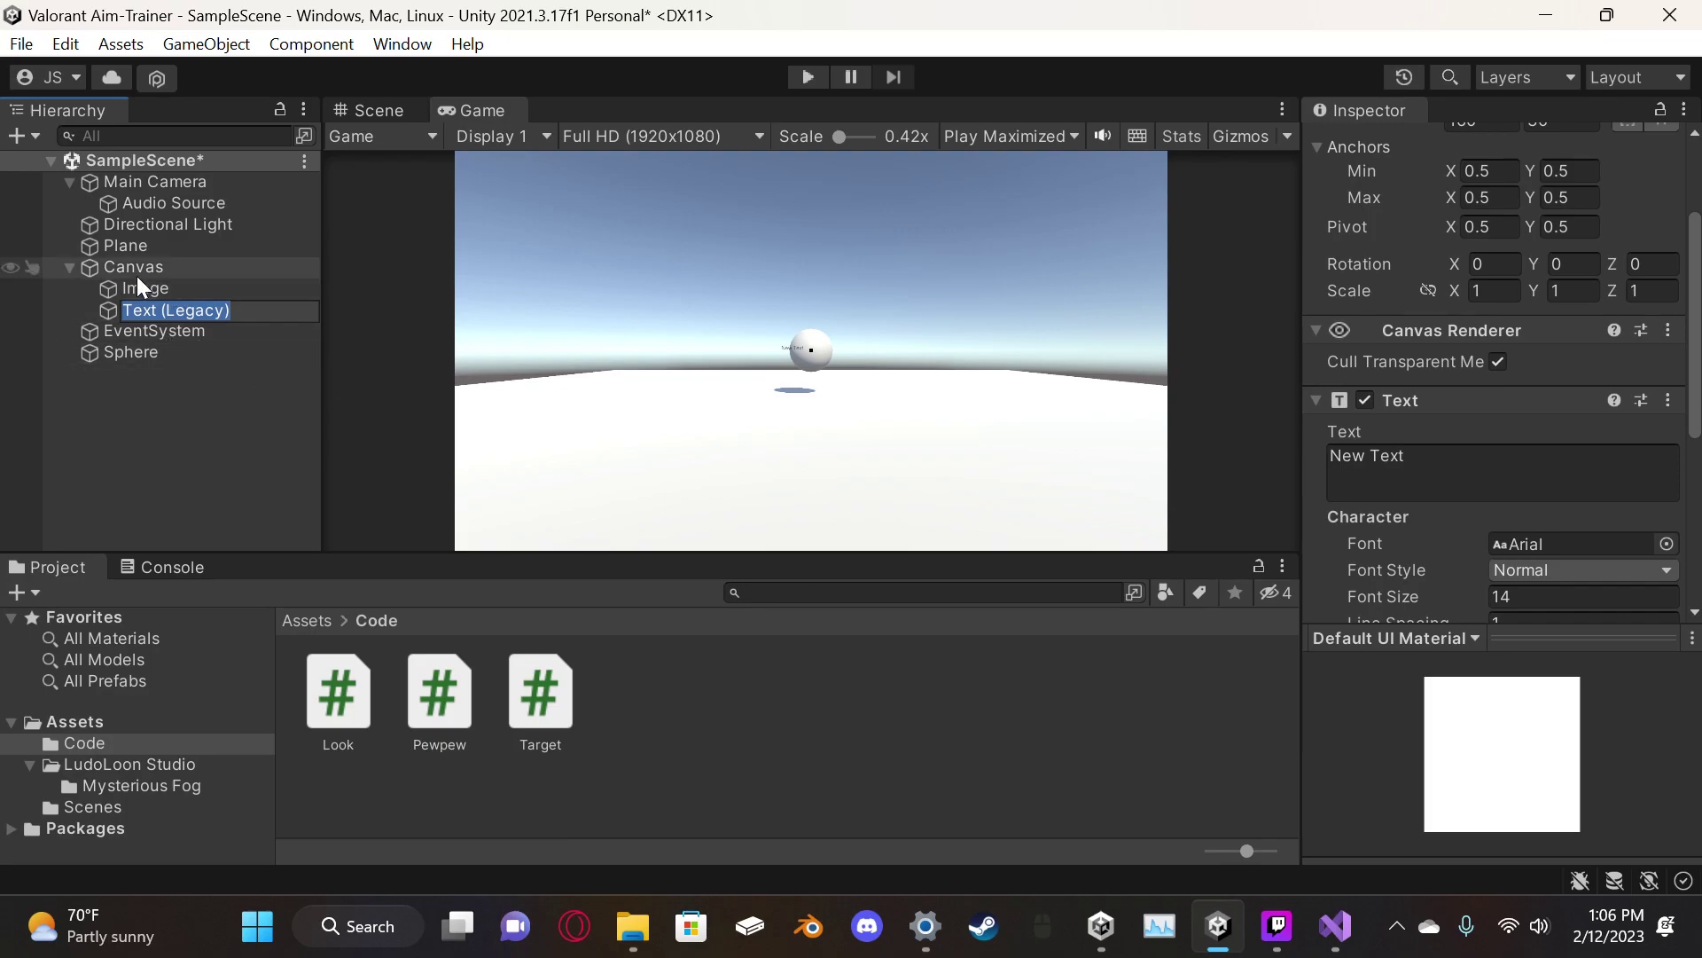
text(text)
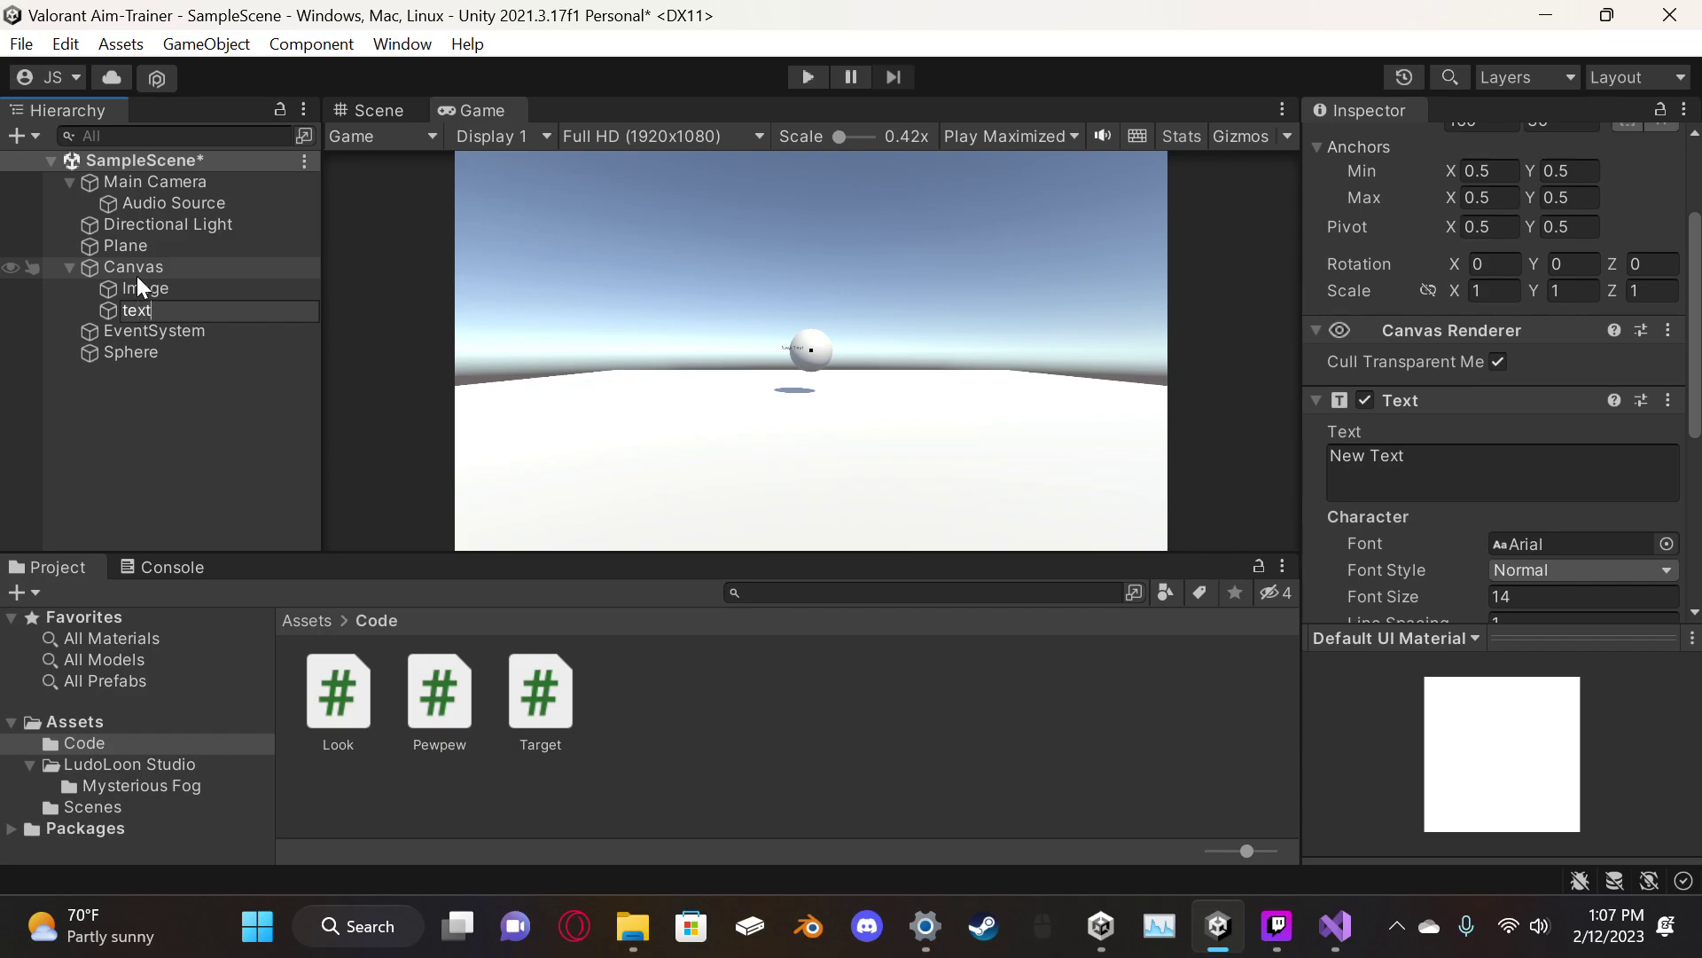
key(Return)
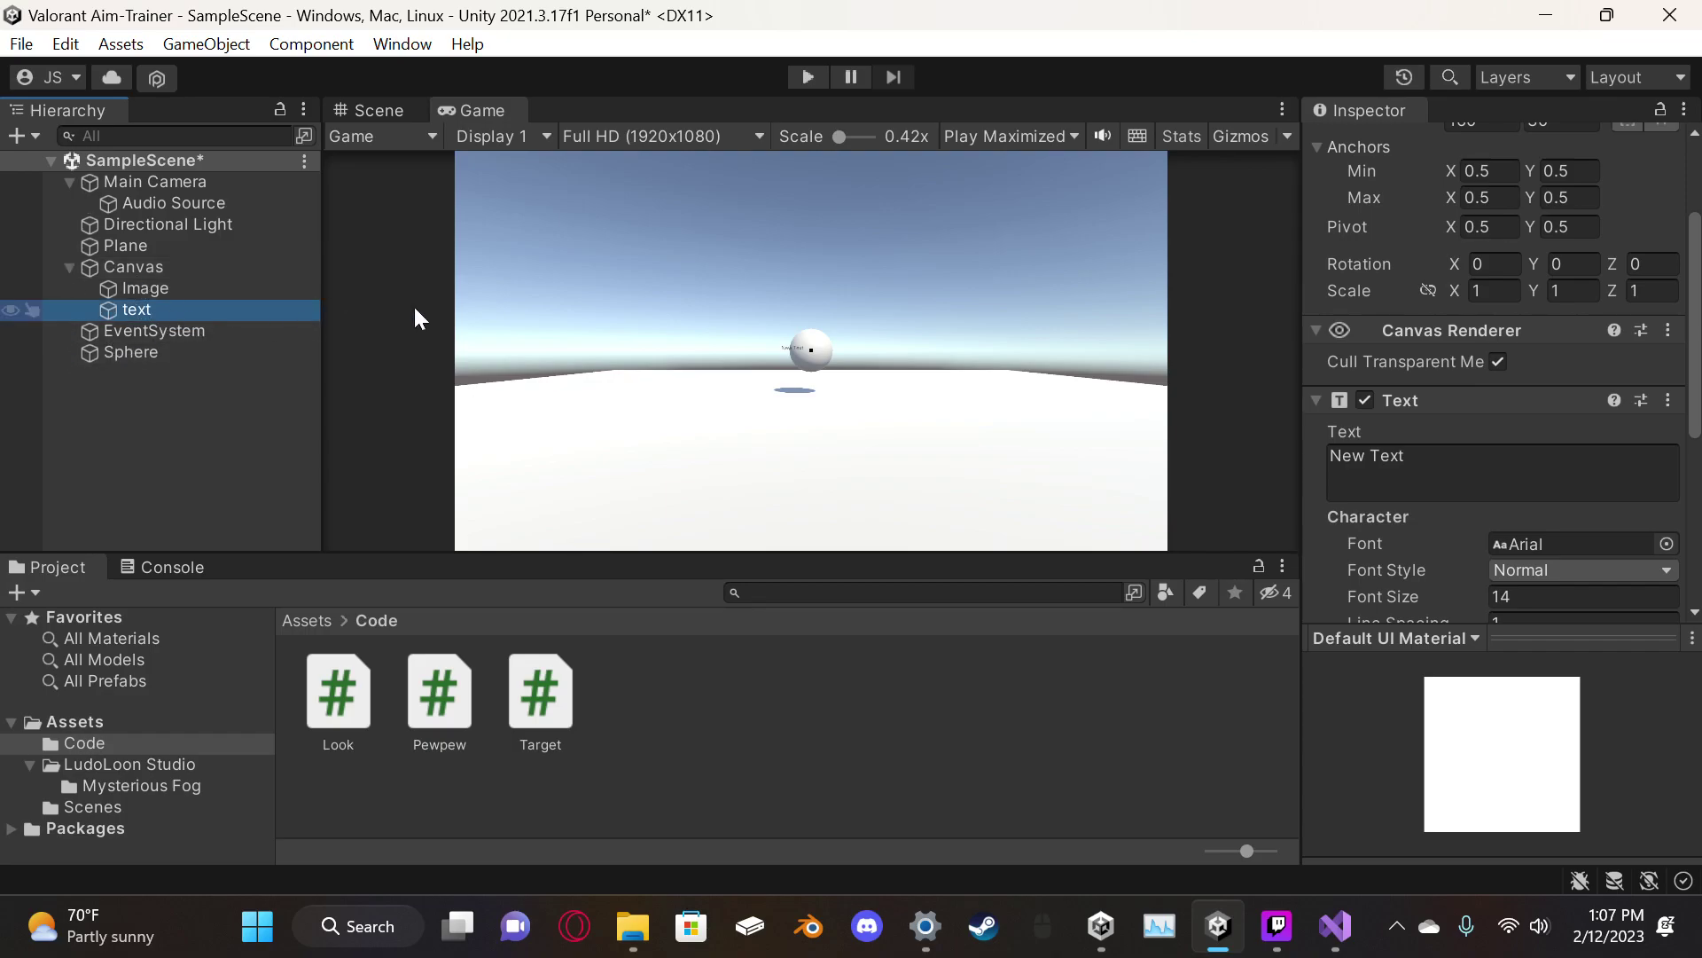
Link the 'text' object into the Sphere's Target script Text field and enter Play mode.
click(182, 351)
scroll(1526, 601, down, 3)
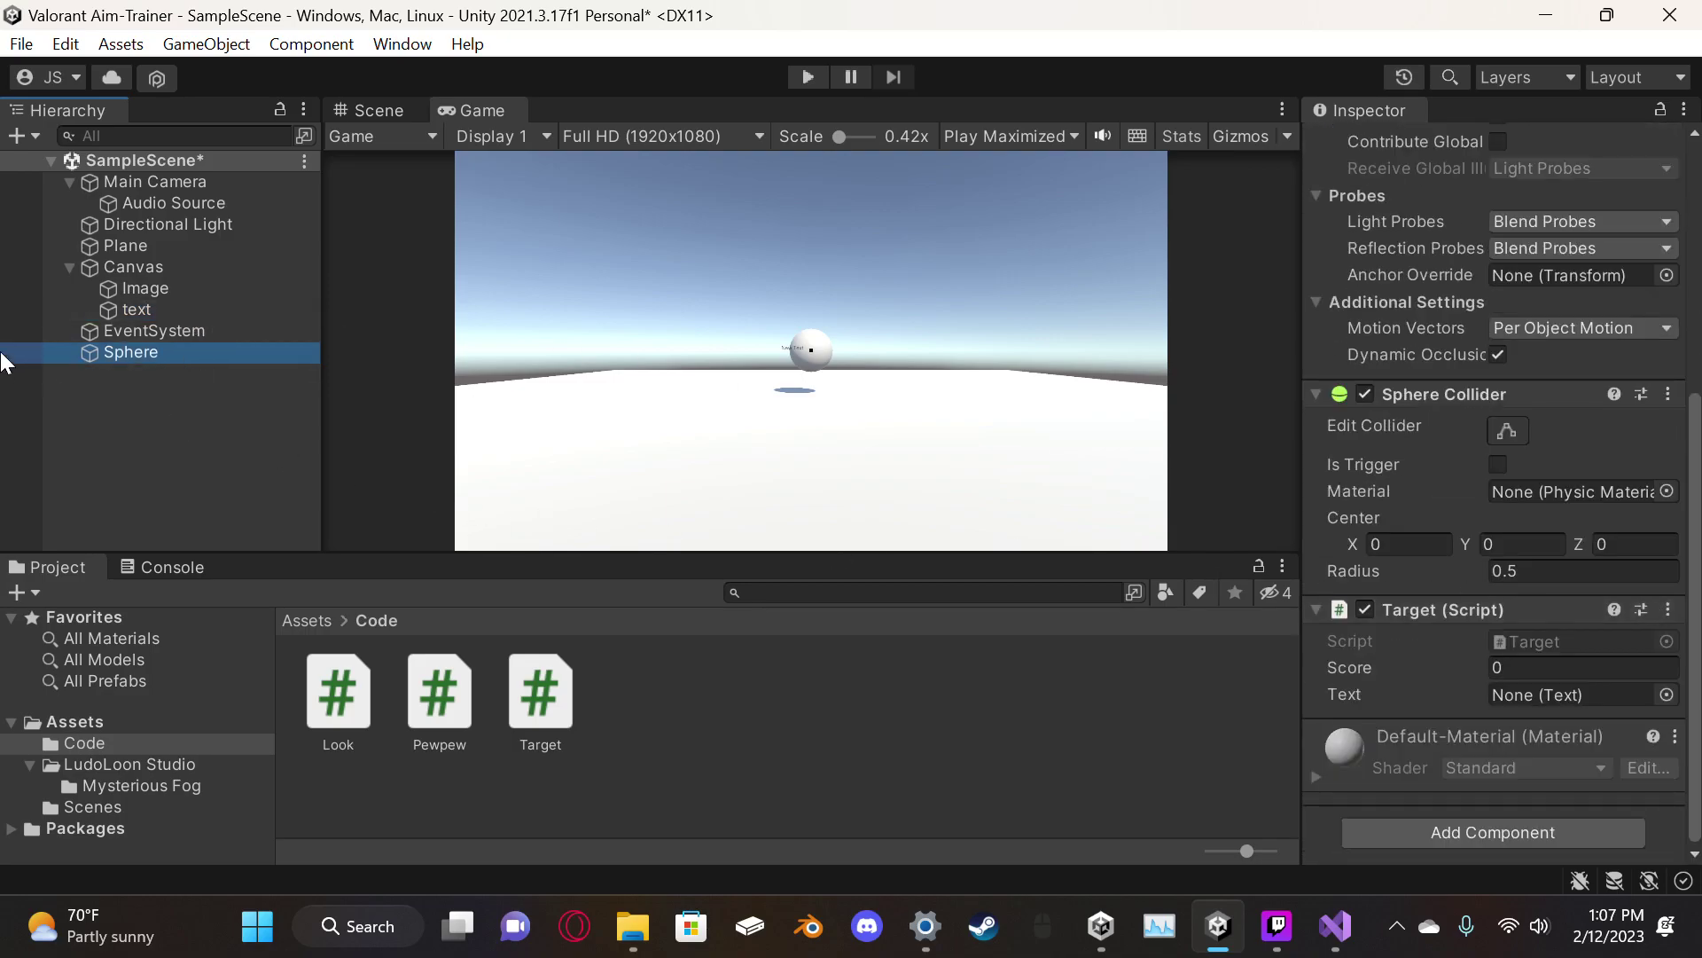
mouse_move(171, 310)
mouse_down()
mouse_move(1433, 633)
mouse_move(1559, 699)
mouse_up()
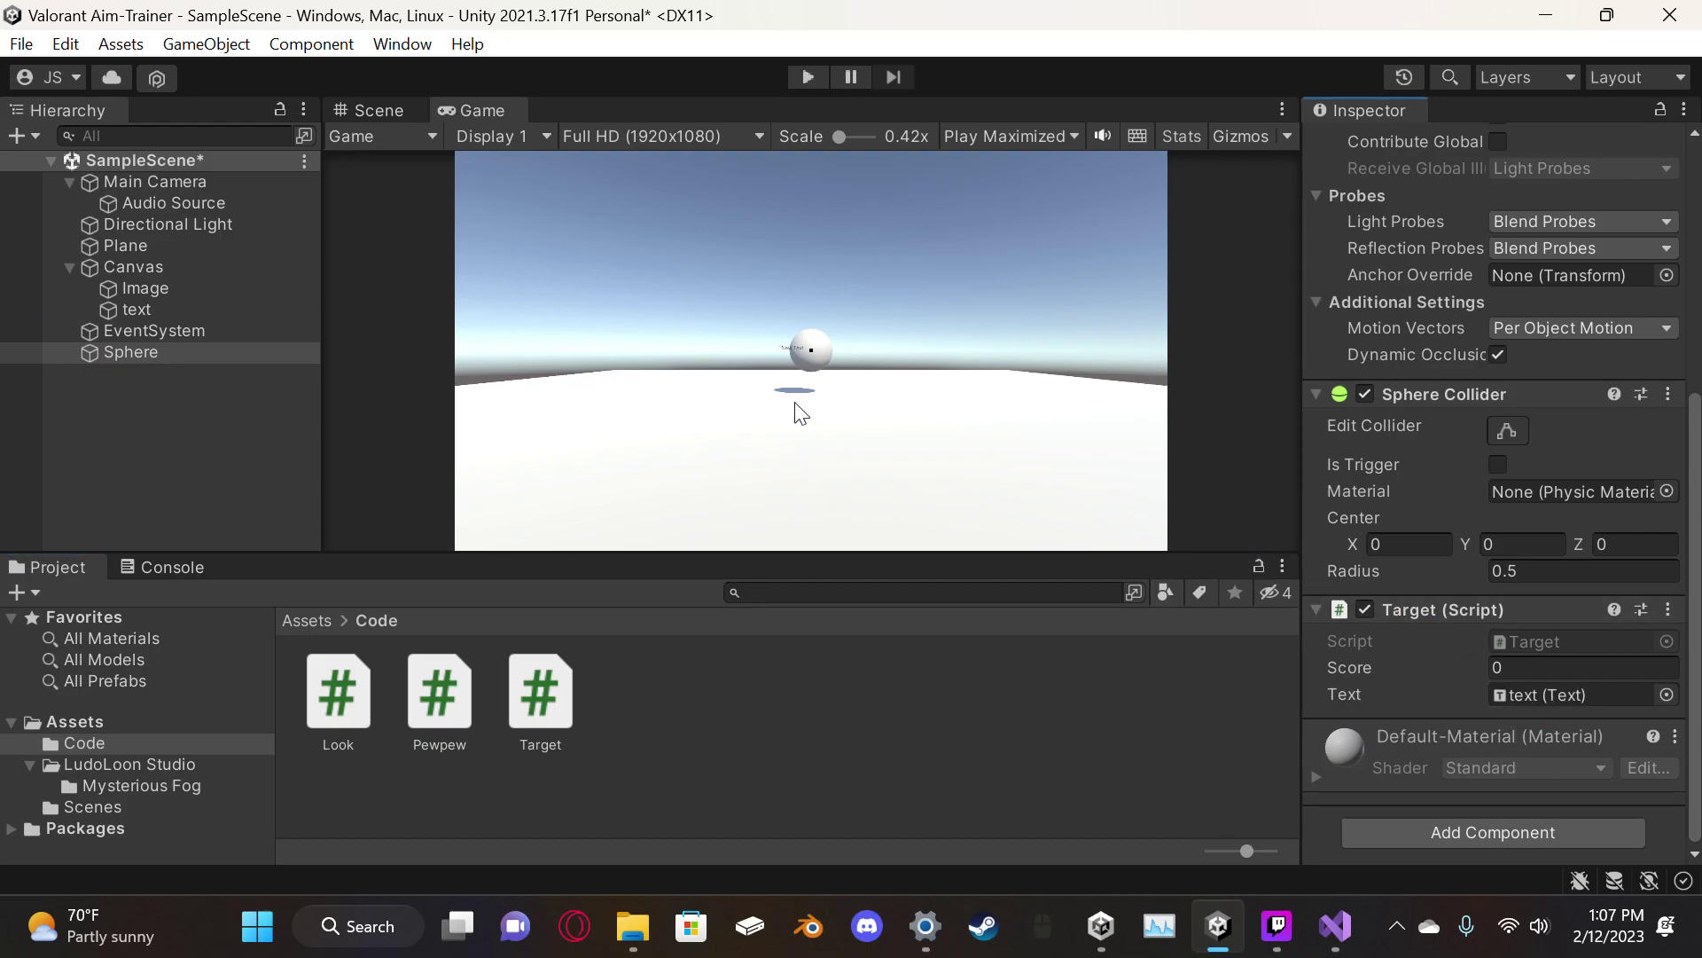
click(810, 81)
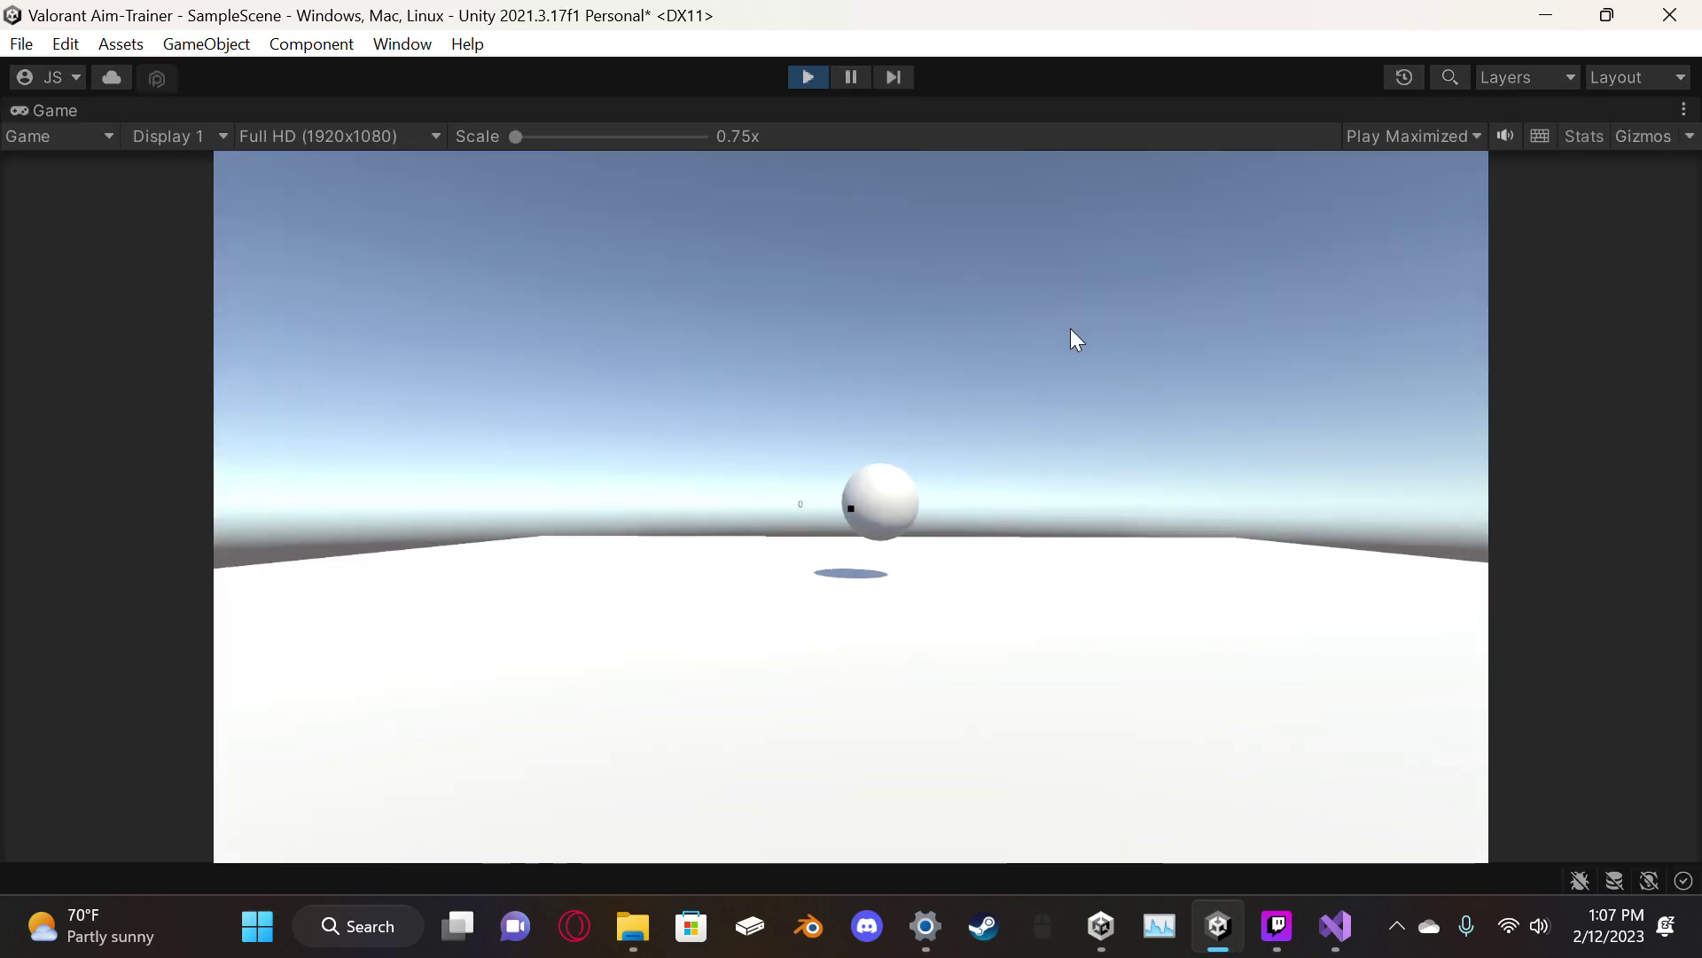
Shoot five spheres to raise the score to 5, then stop Play mode.
click(851, 509)
click(851, 509)
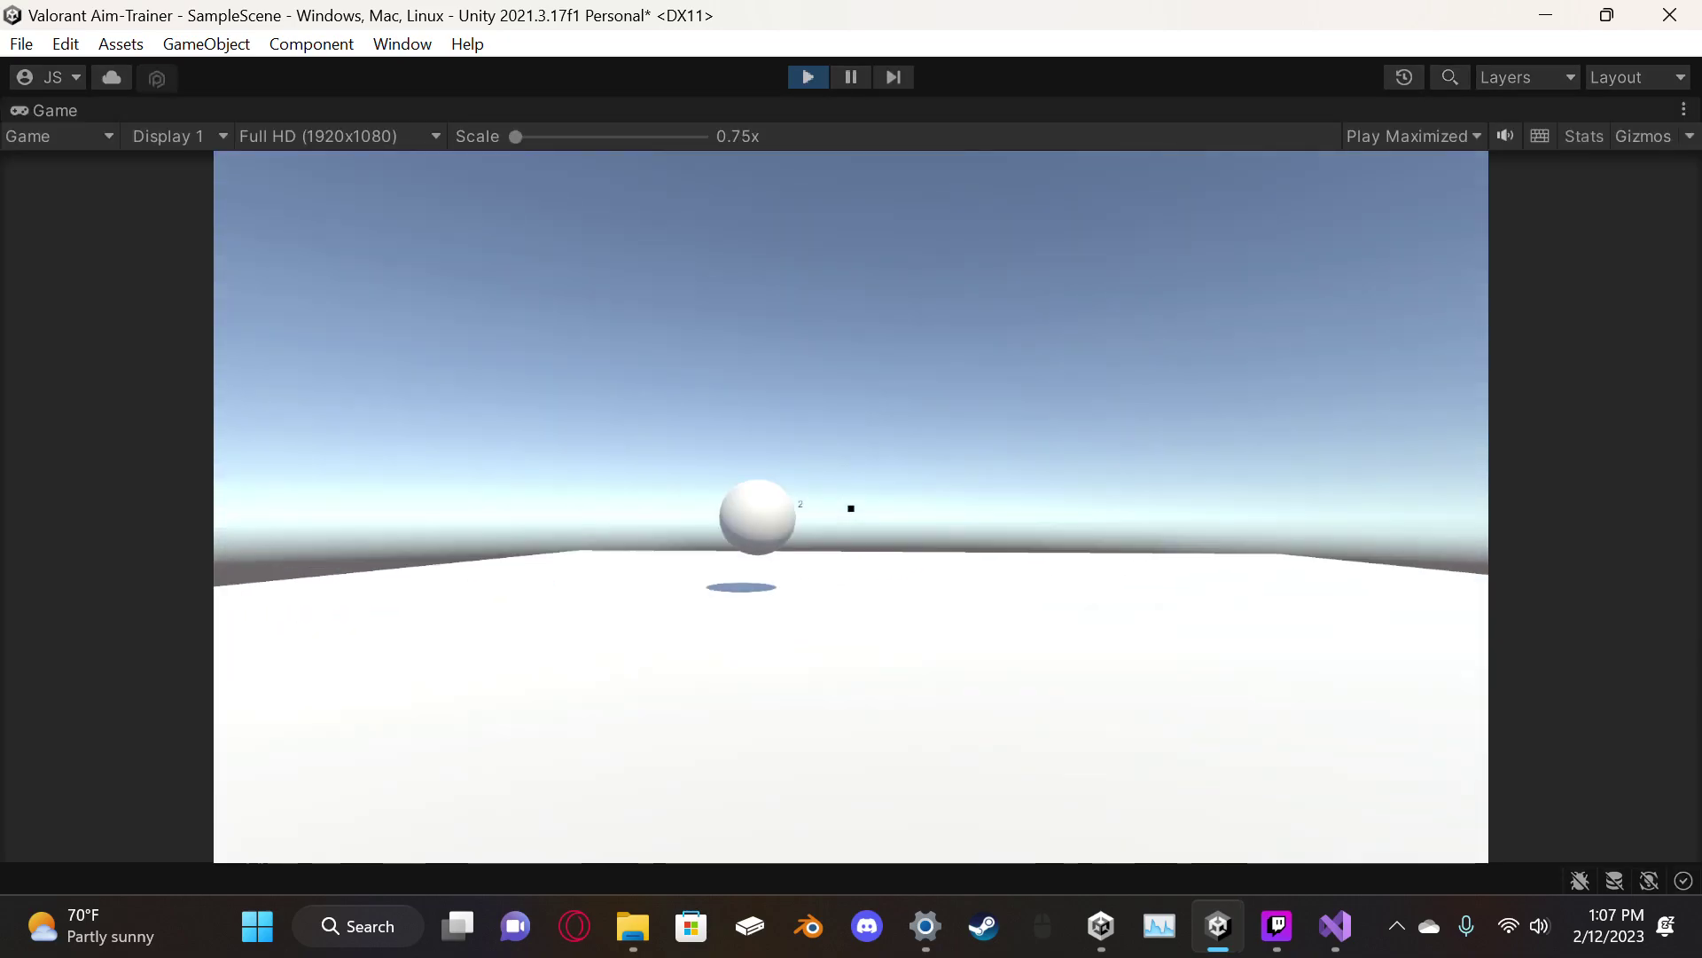
click(852, 508)
click(852, 509)
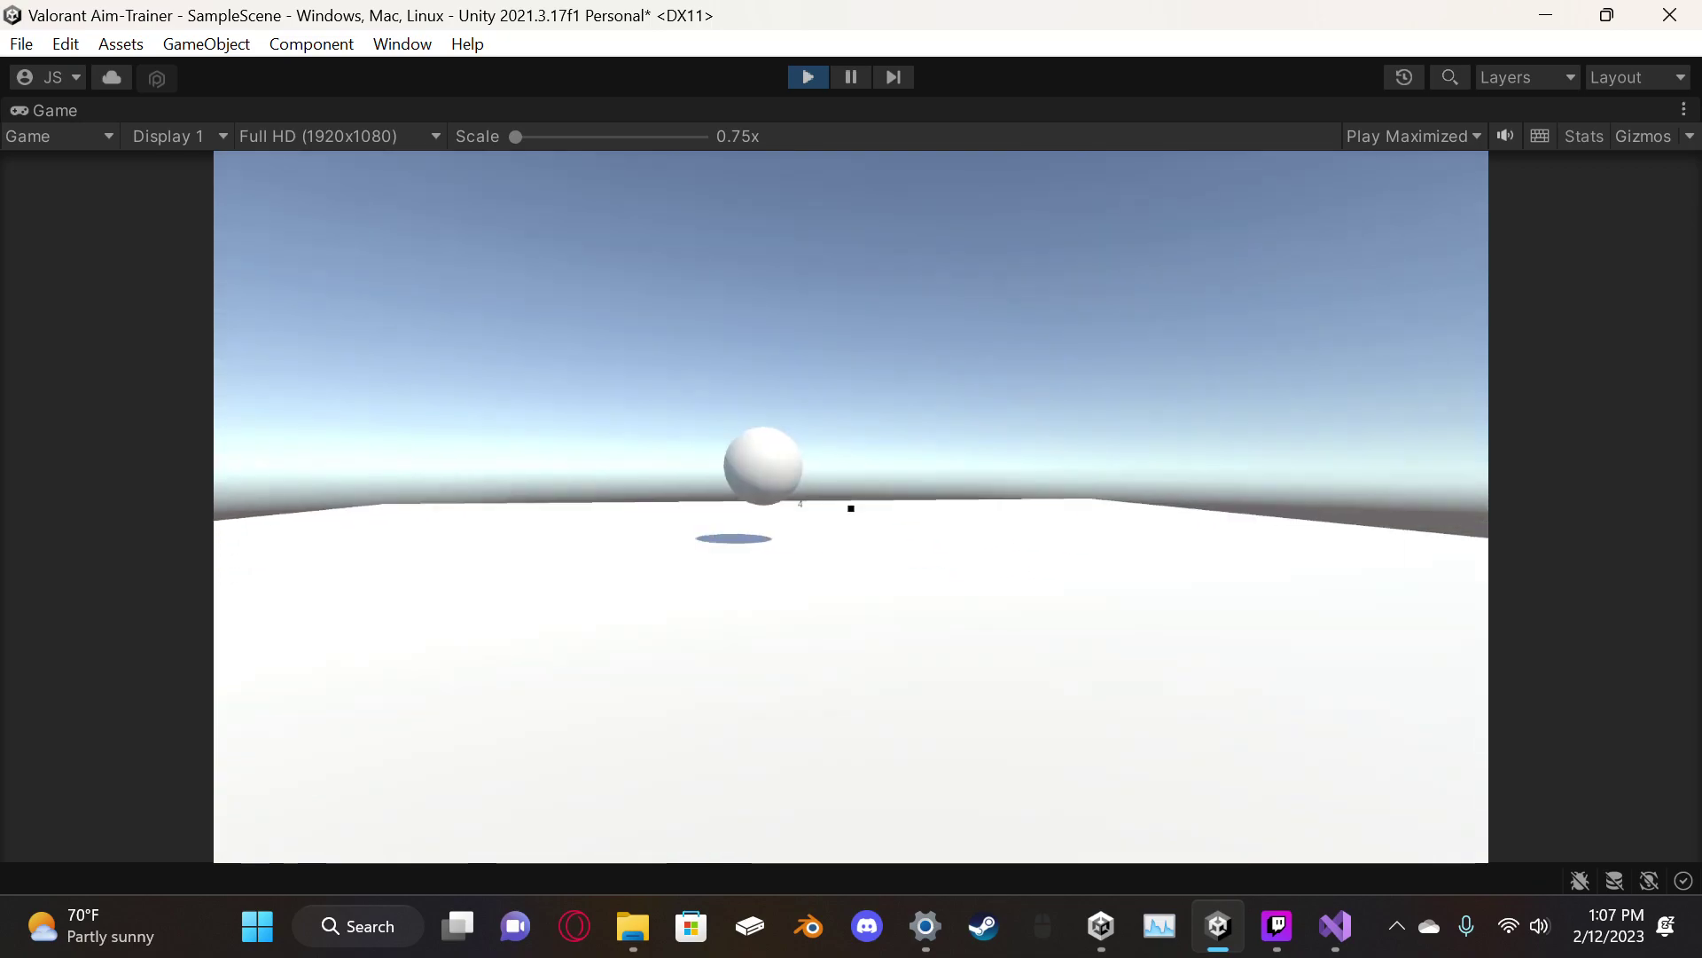
click(851, 508)
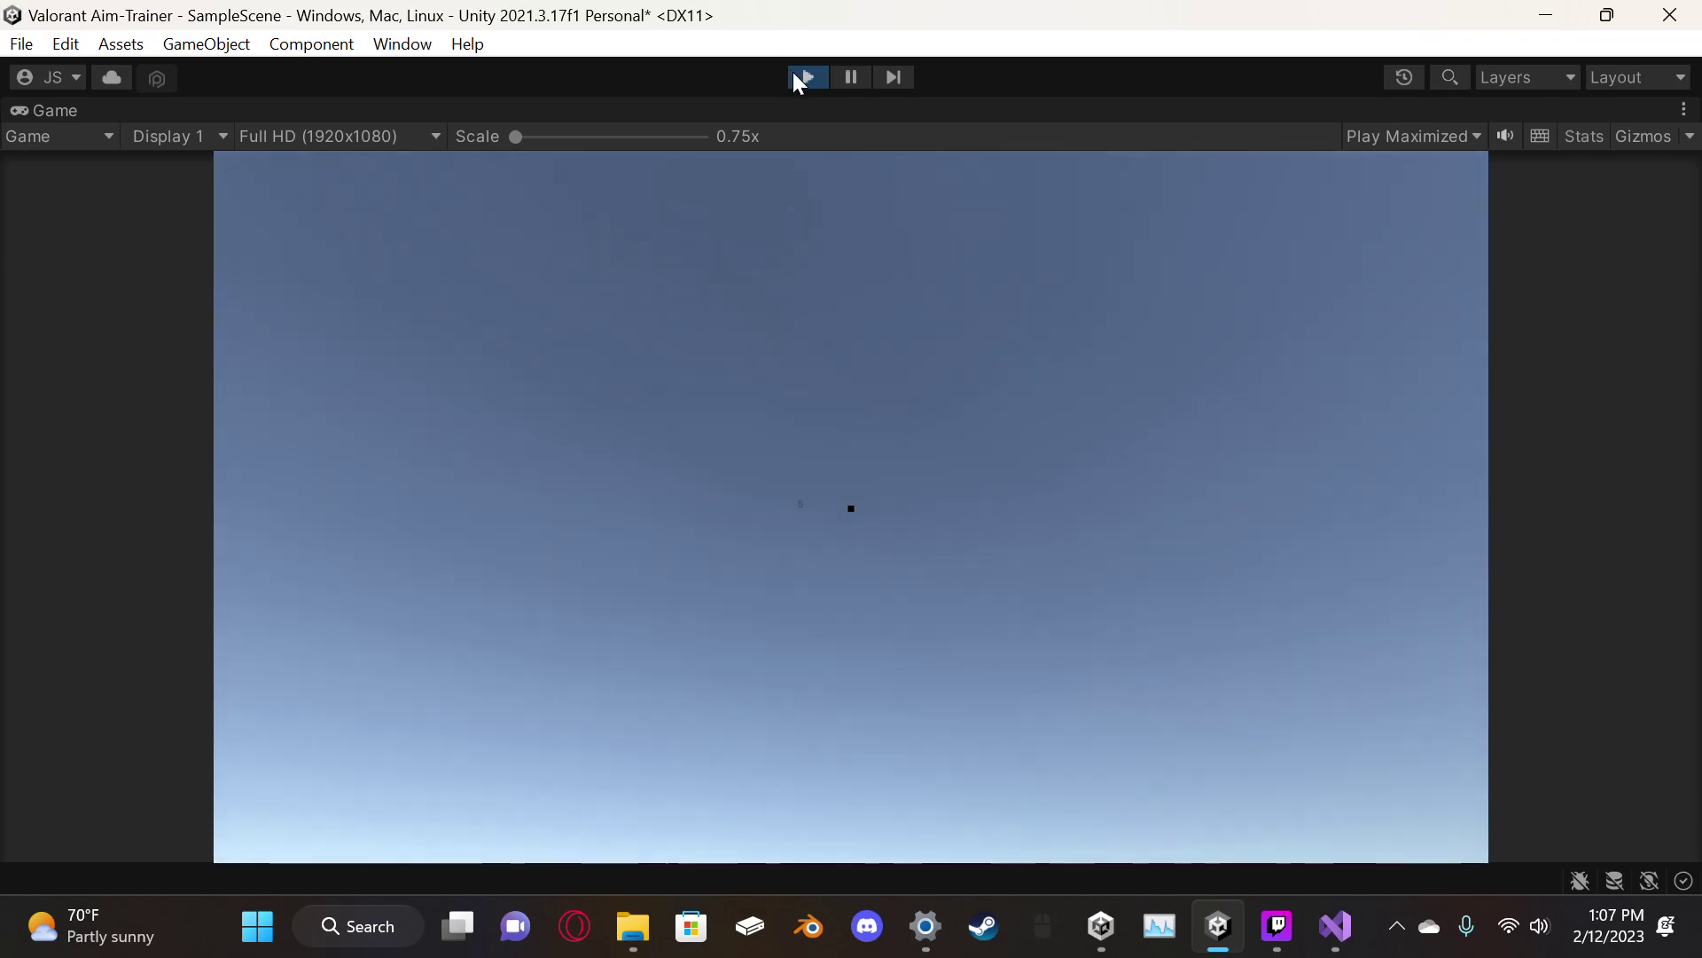
click(794, 74)
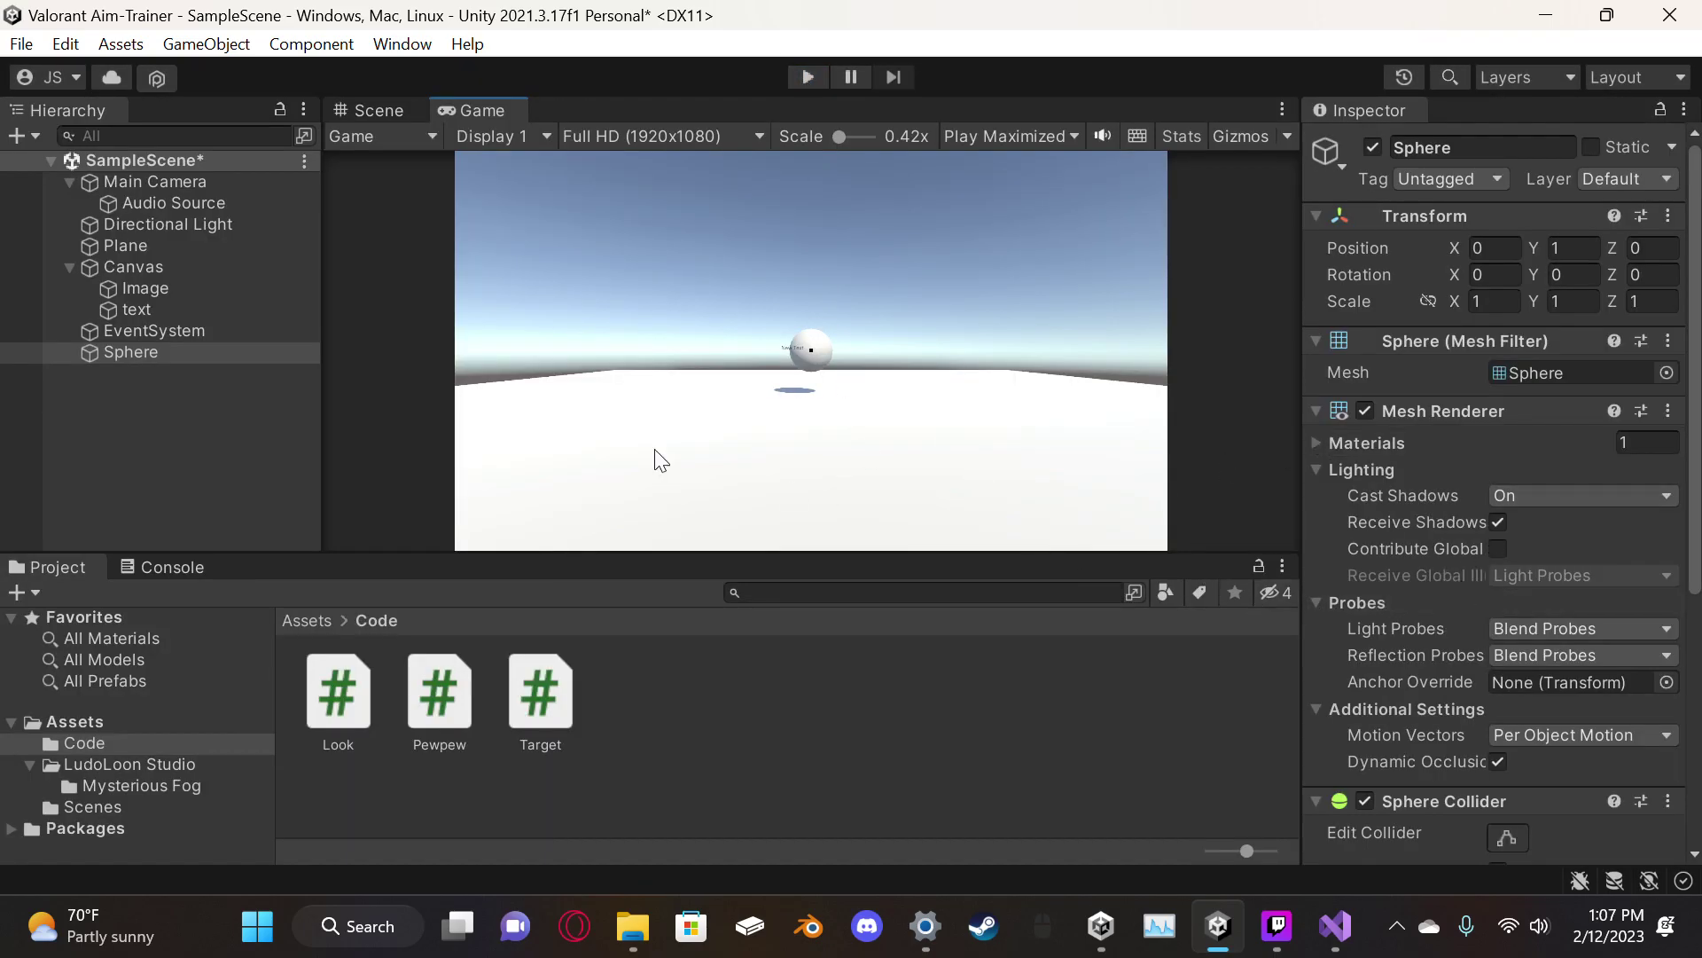
Anchor the 'text' object middle-center and move it below the crosshair to Pos Y -14.87.
click(138, 293)
click(203, 310)
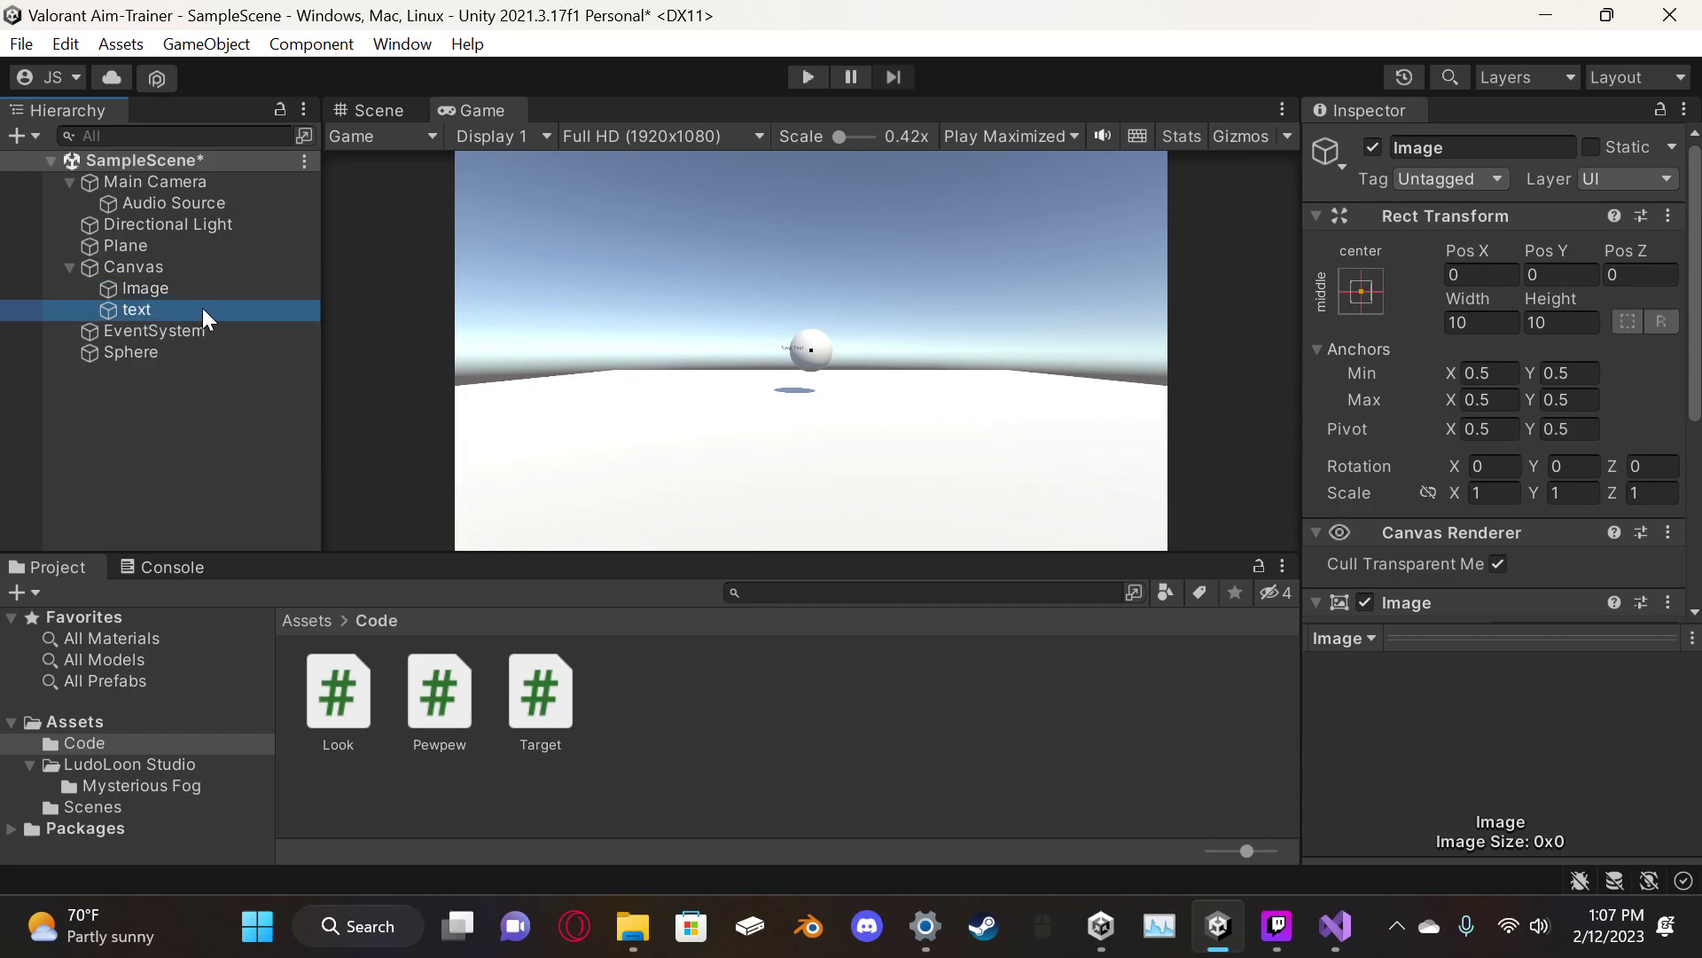
click(1369, 291)
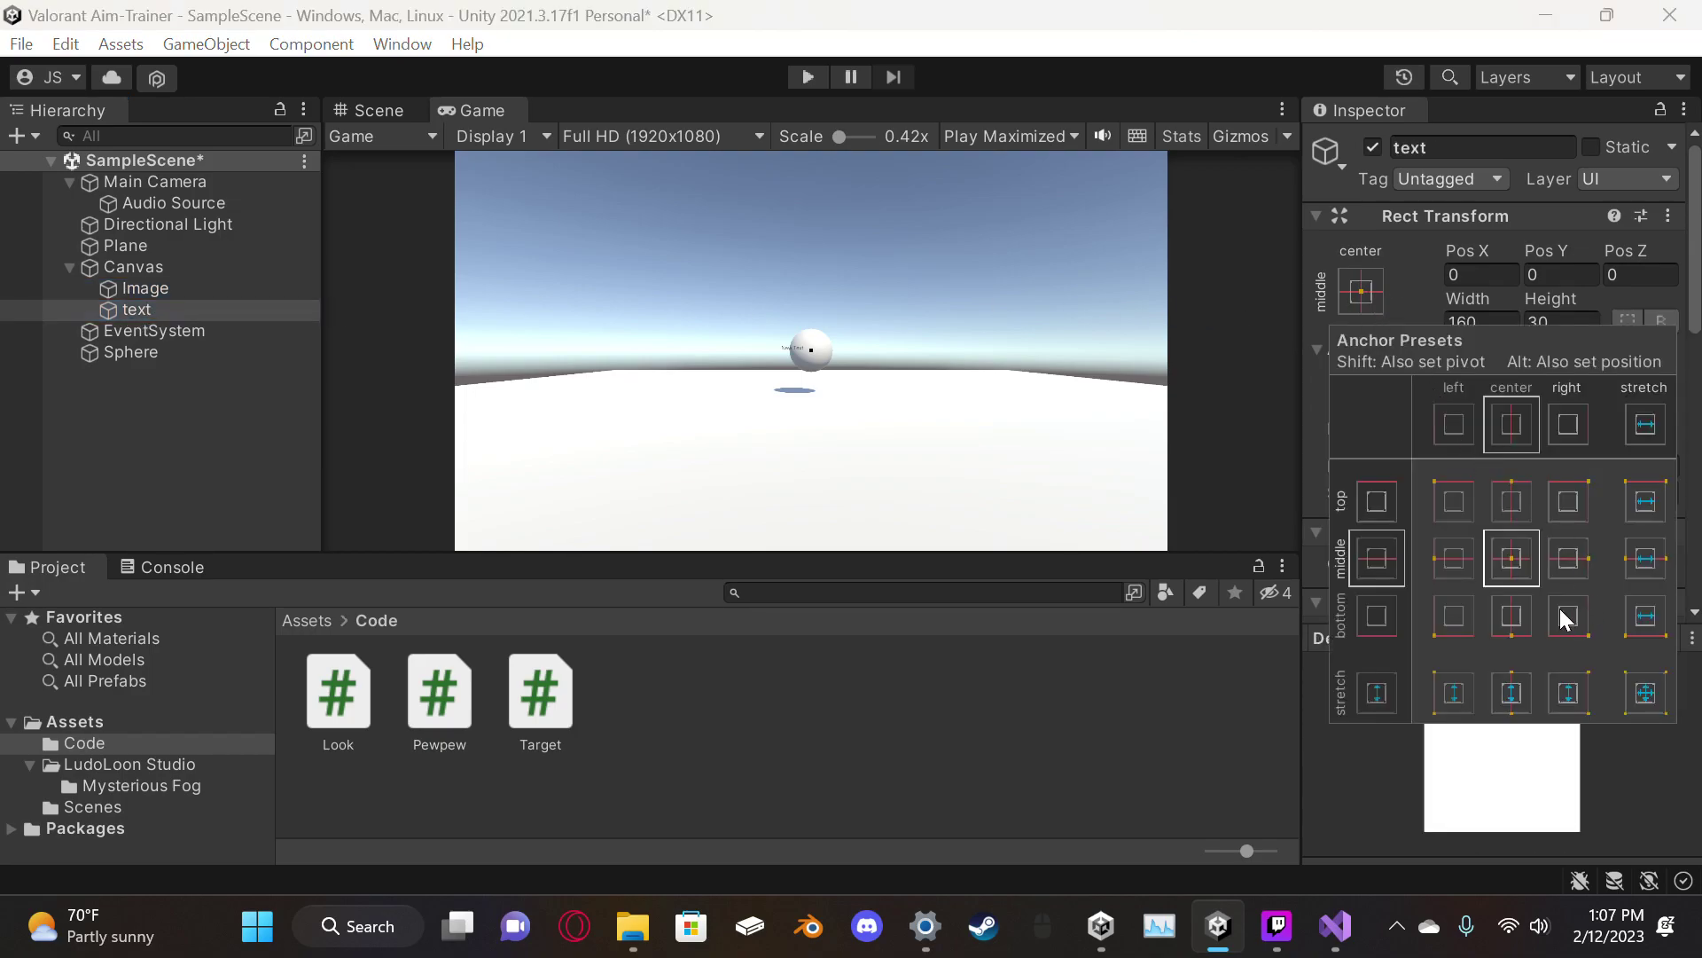
click(1512, 555)
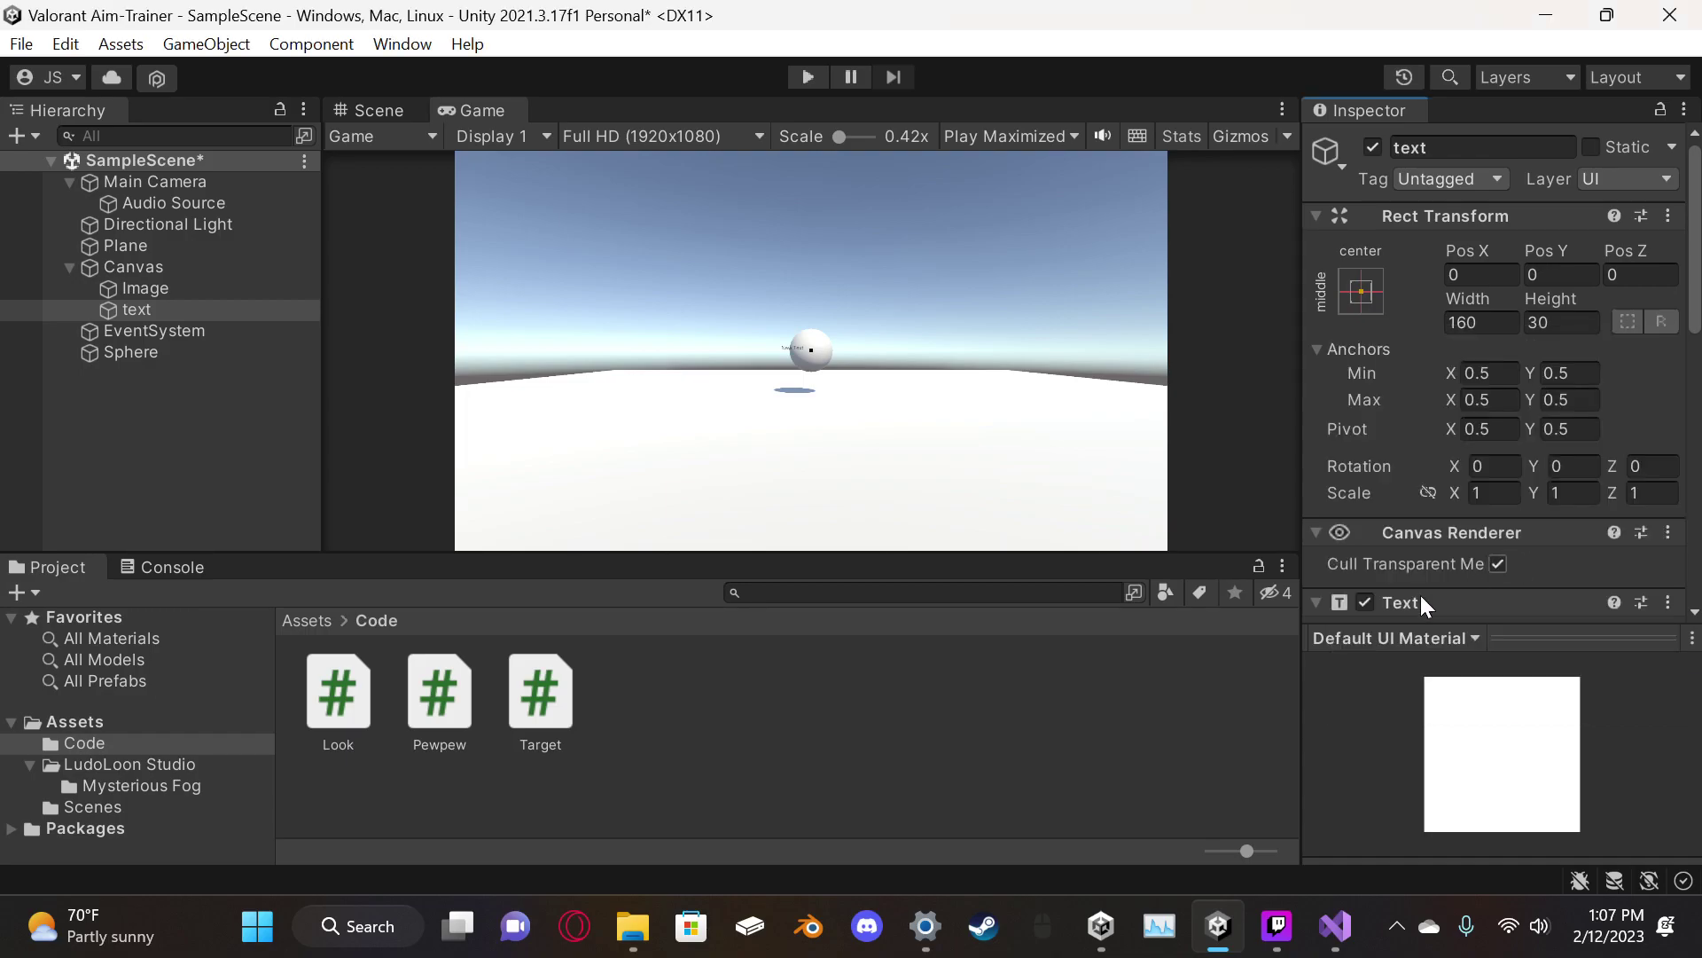
scroll(1489, 497, down, 5)
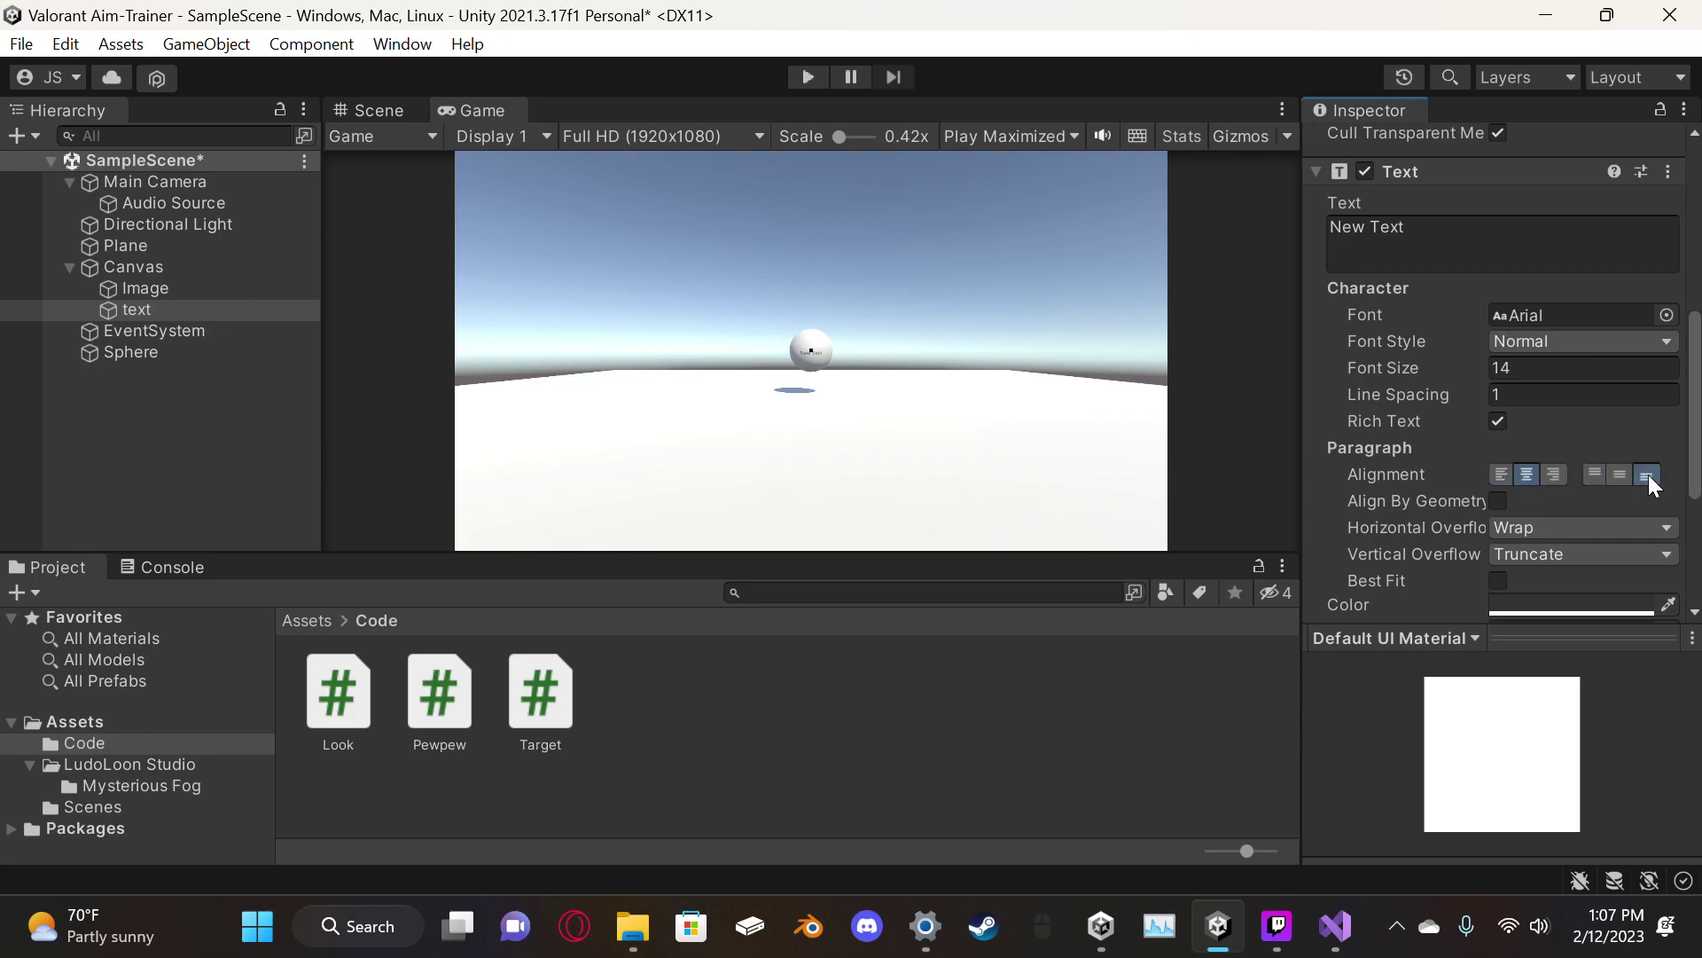
scroll(1487, 359, up, 5)
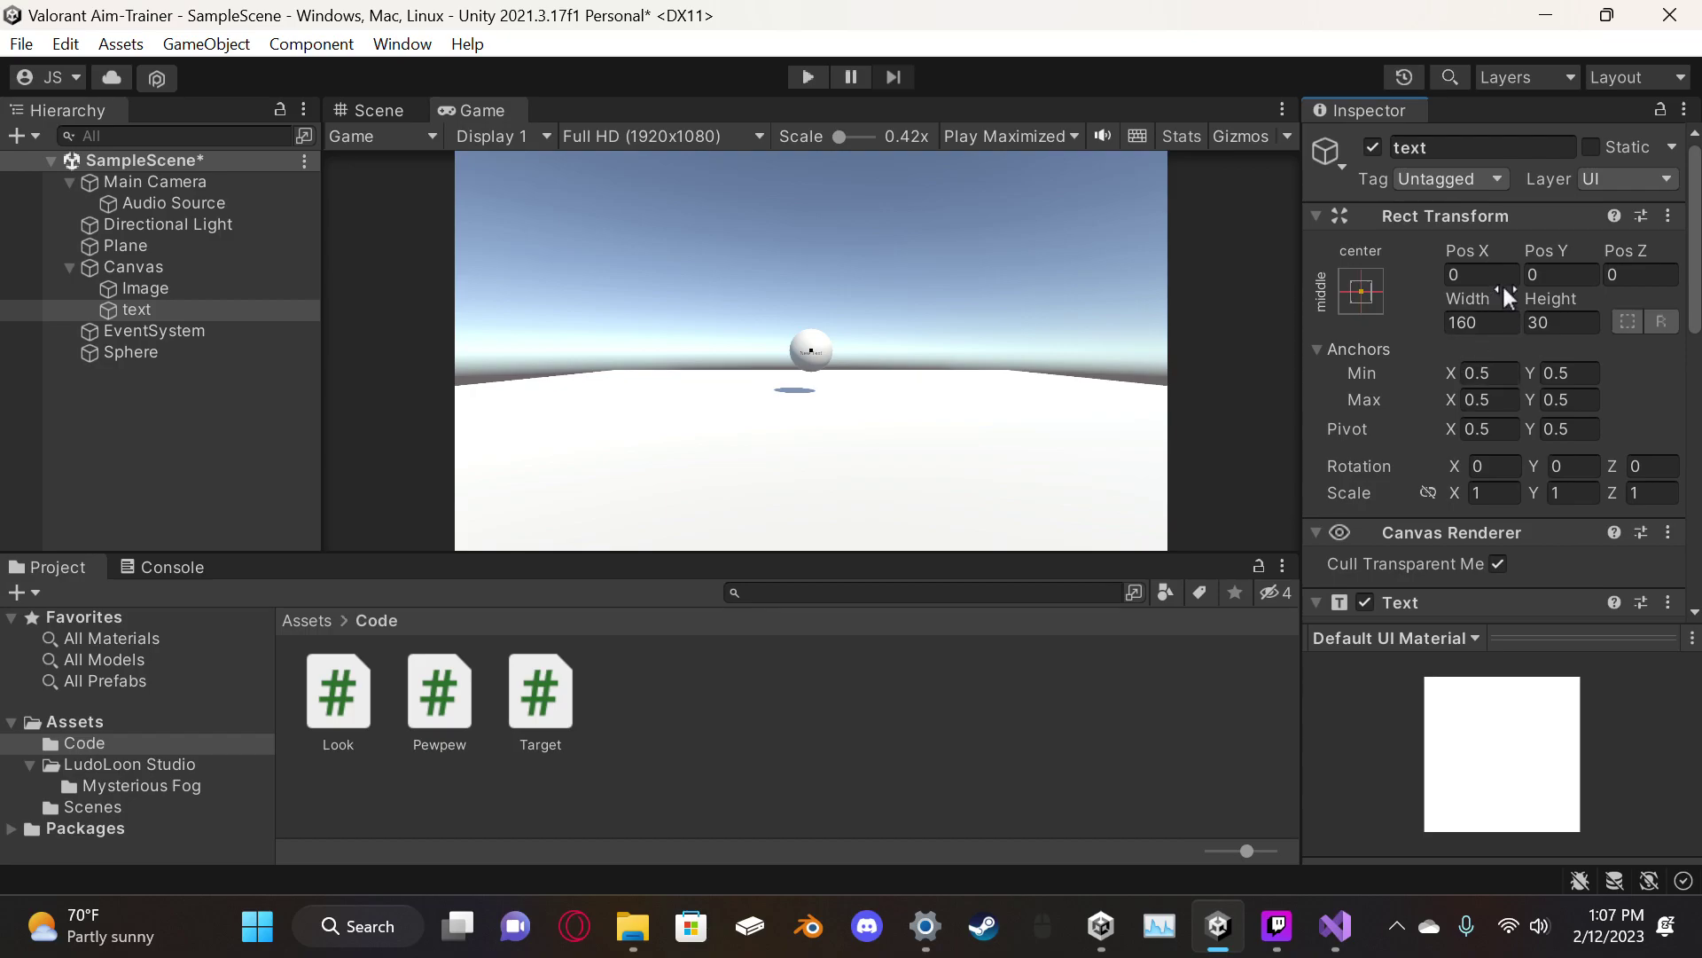
drag(1538, 249, 1309, 233)
Scale the text uniformly to 3.38 and run the game again.
click(1429, 491)
mouse_move(1454, 492)
mouse_down()
mouse_move(1593, 493)
mouse_move(1404, 426)
mouse_up()
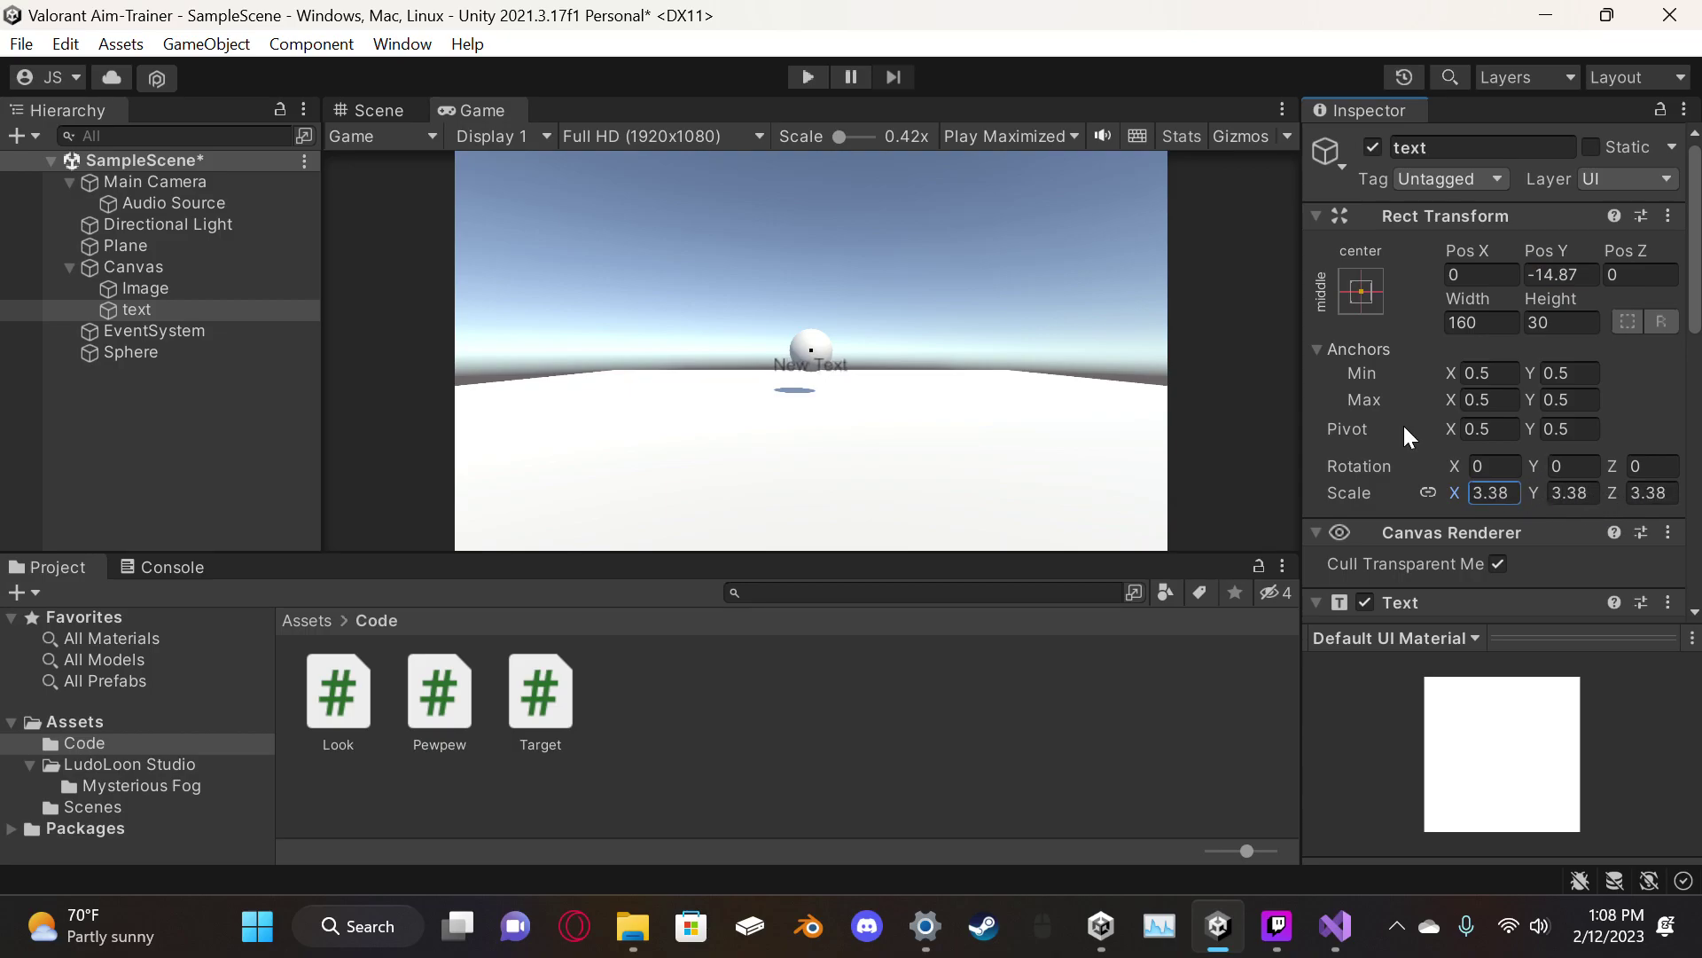
click(377, 102)
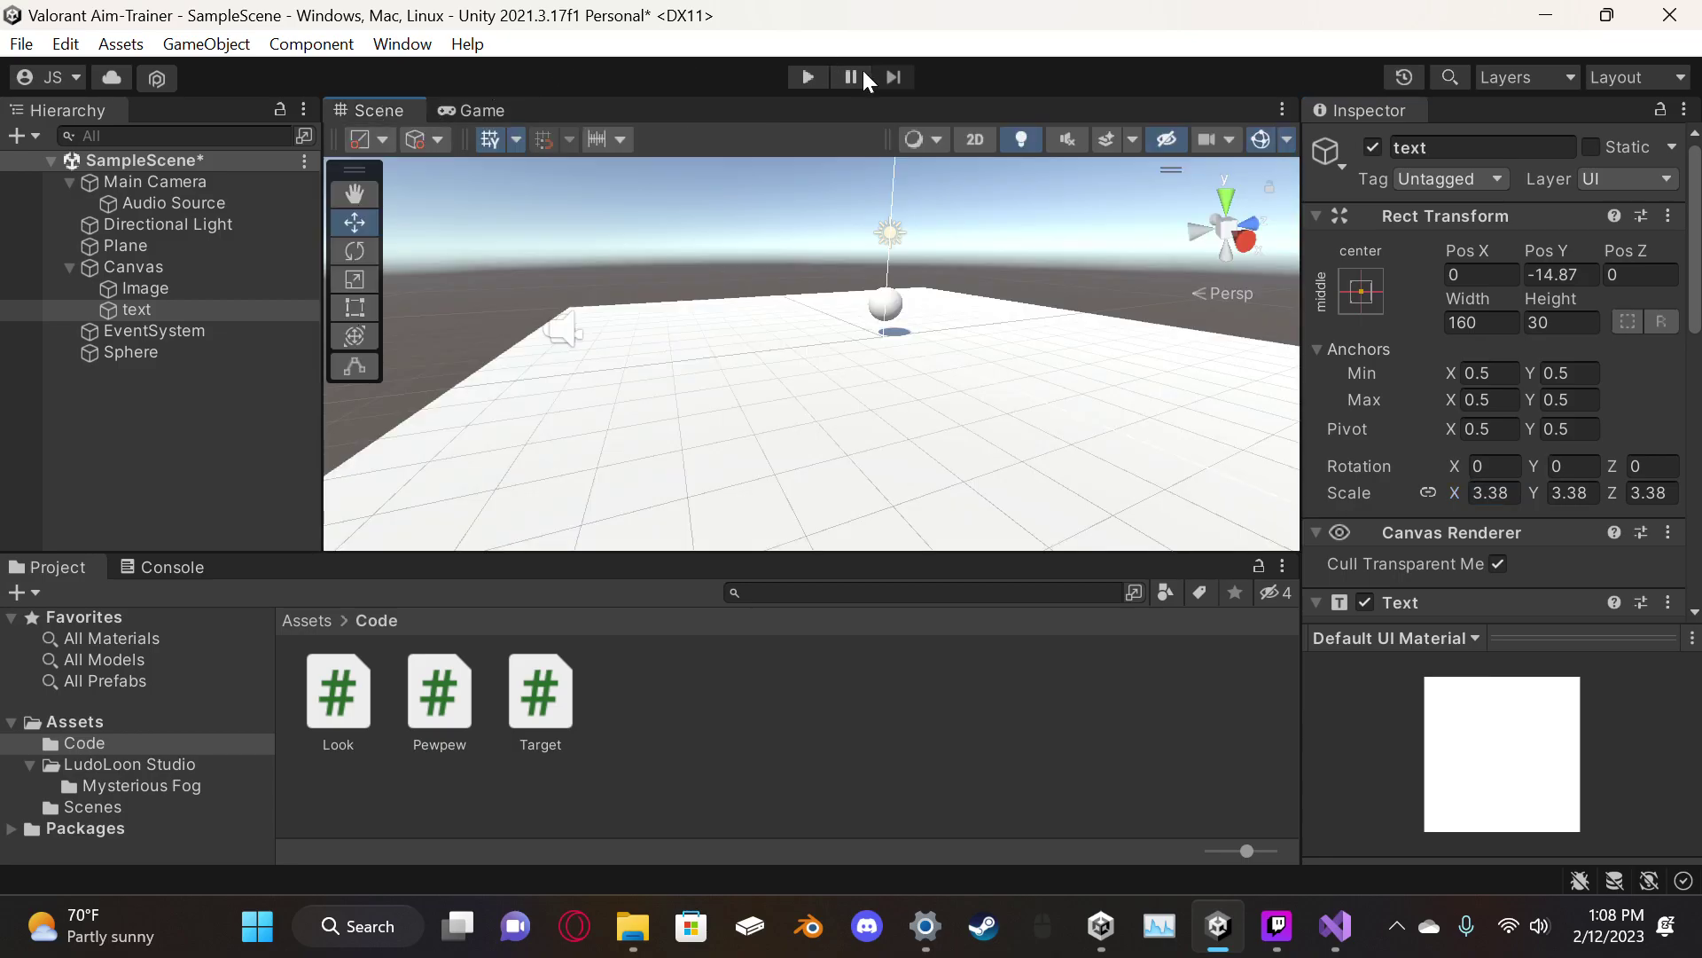
click(479, 111)
click(809, 79)
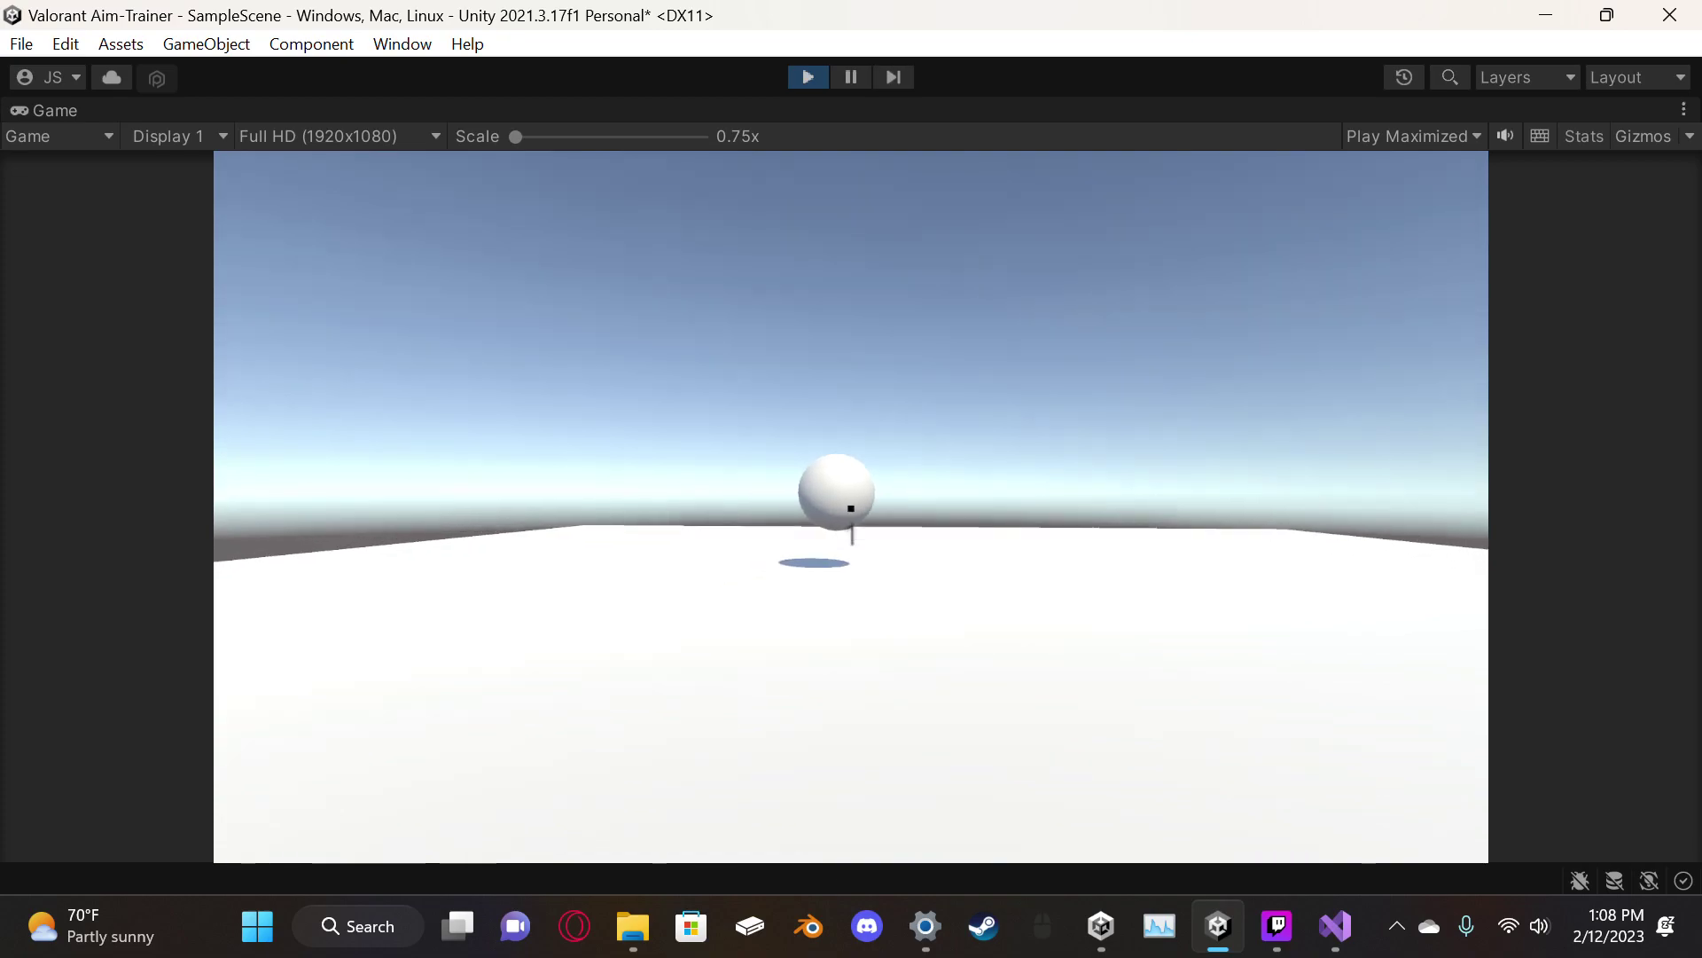
Keep shooting the respawning spheres until the on-screen score reaches 69.
click(852, 508)
click(852, 509)
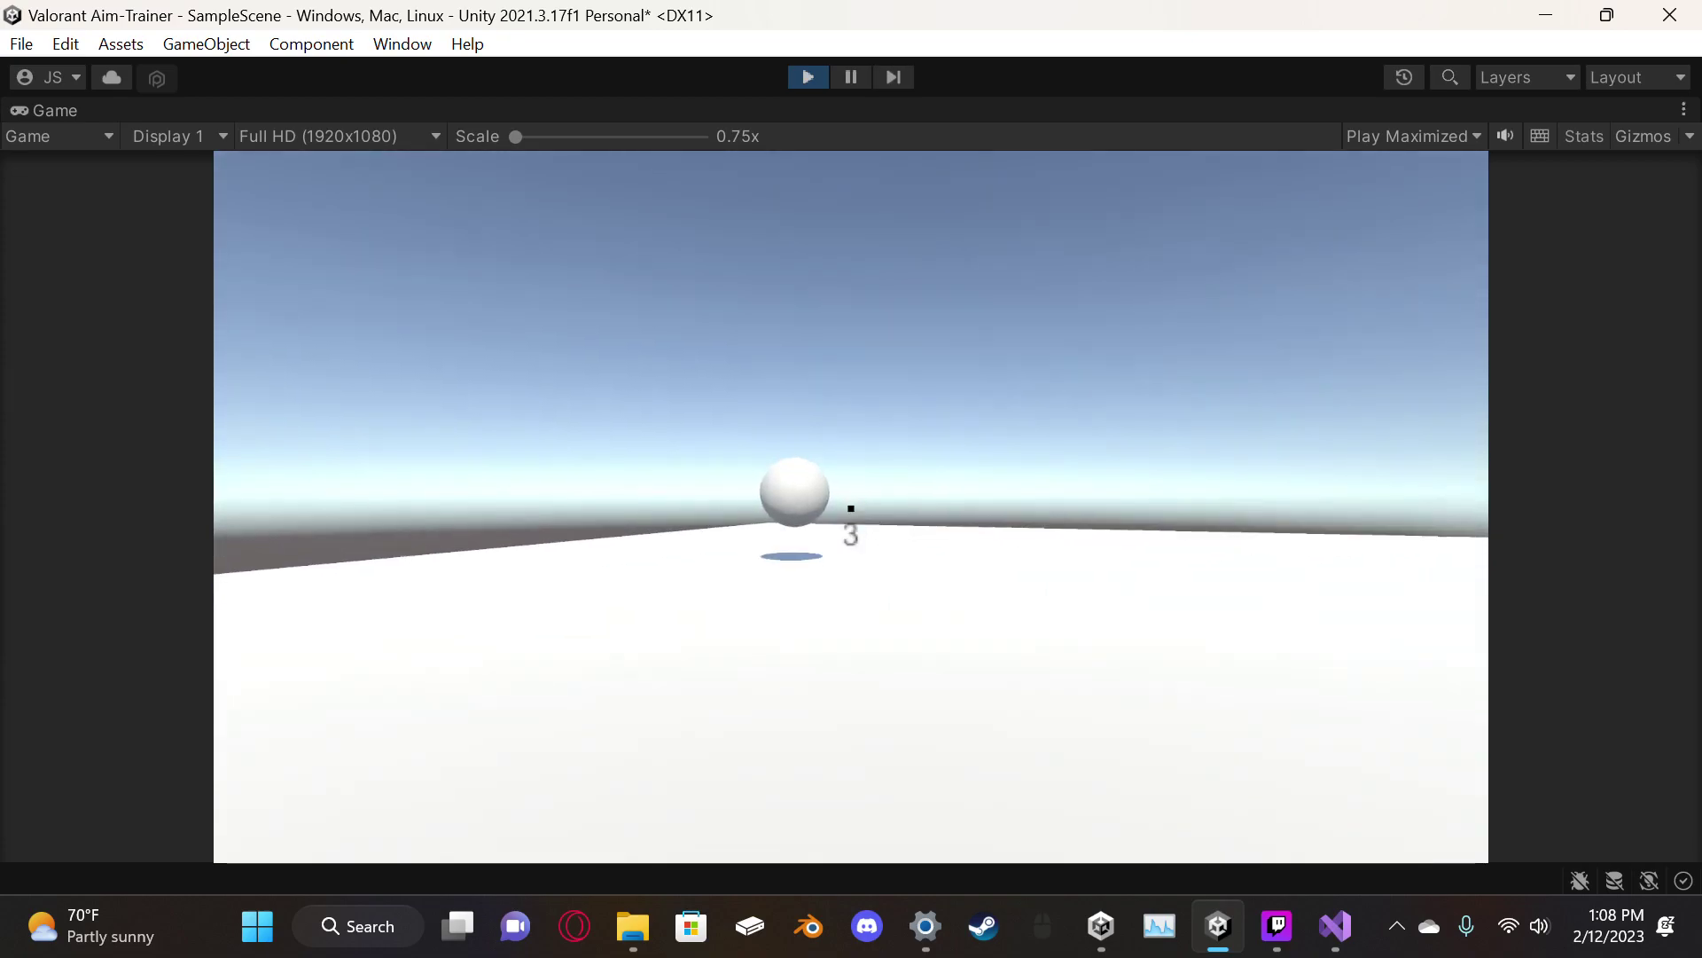
click(851, 508)
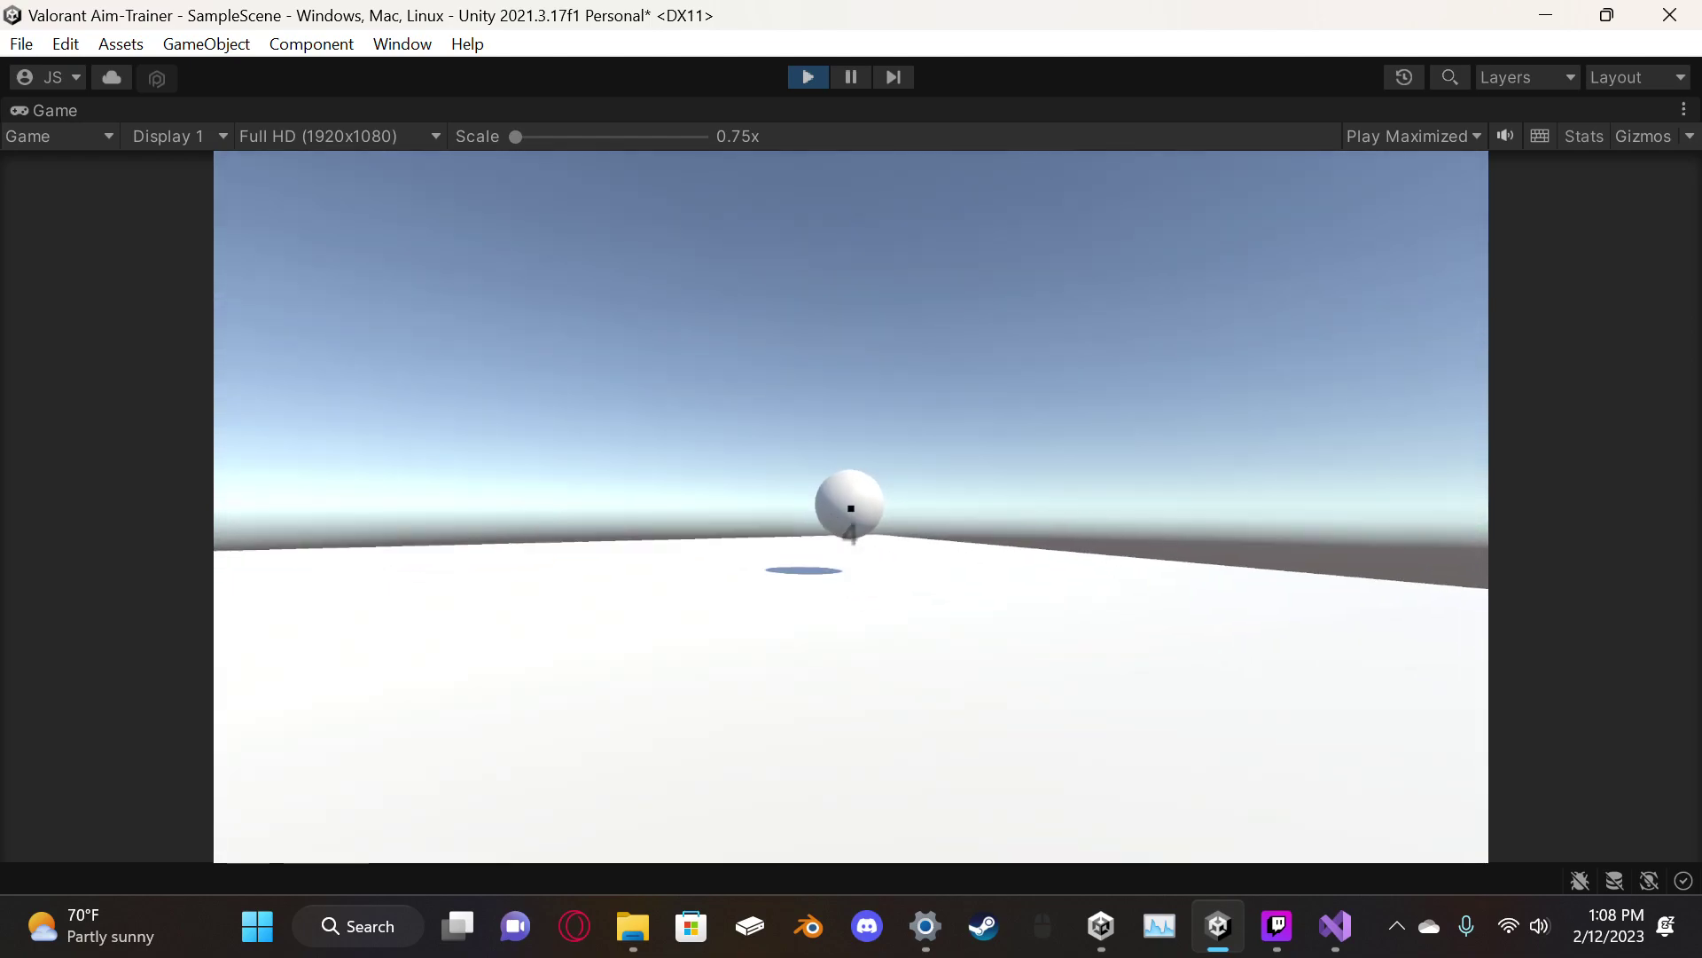
click(852, 508)
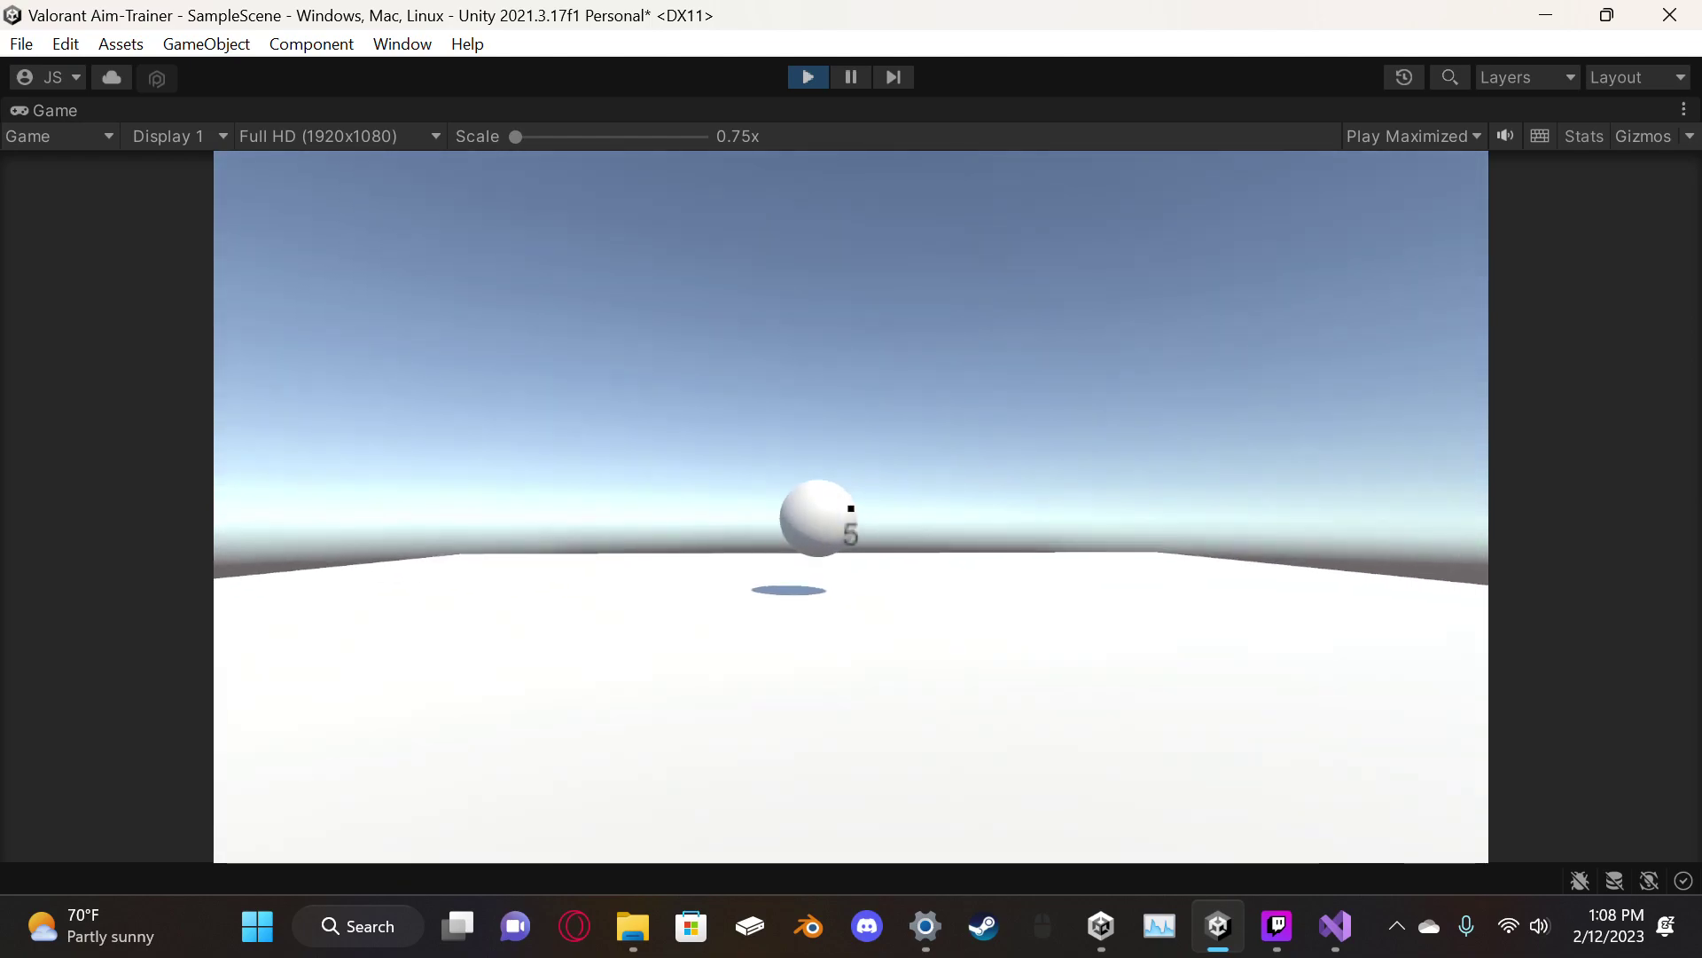
click(851, 508)
click(852, 508)
click(851, 508)
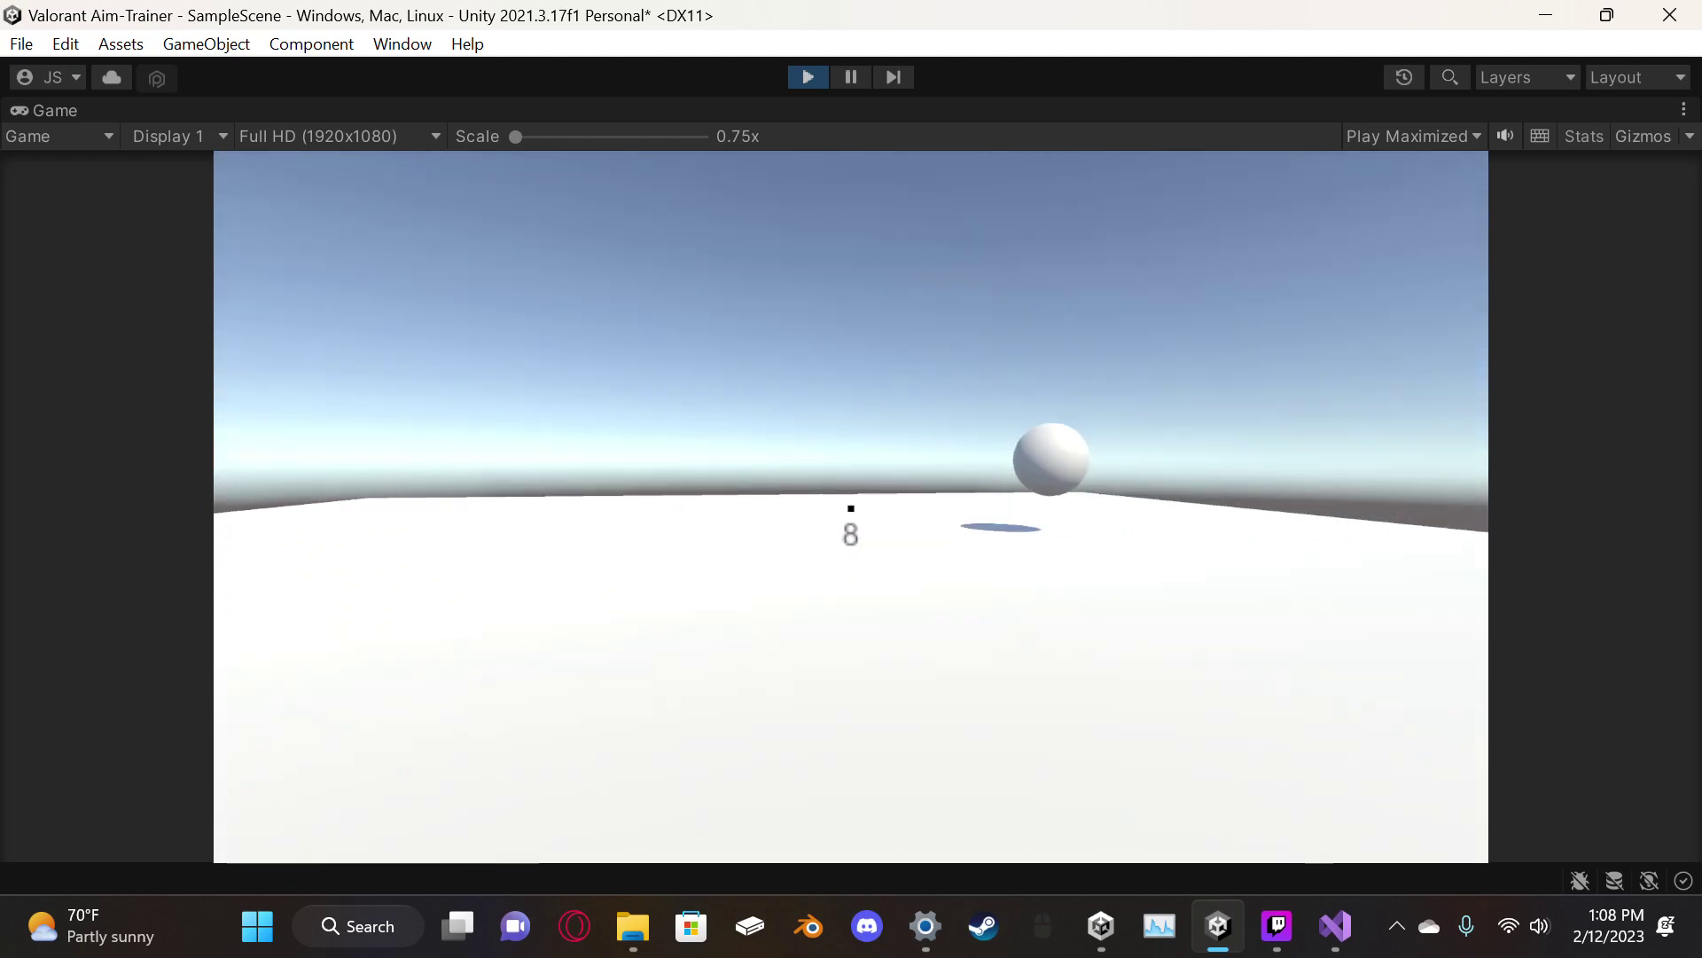
click(851, 508)
click(851, 509)
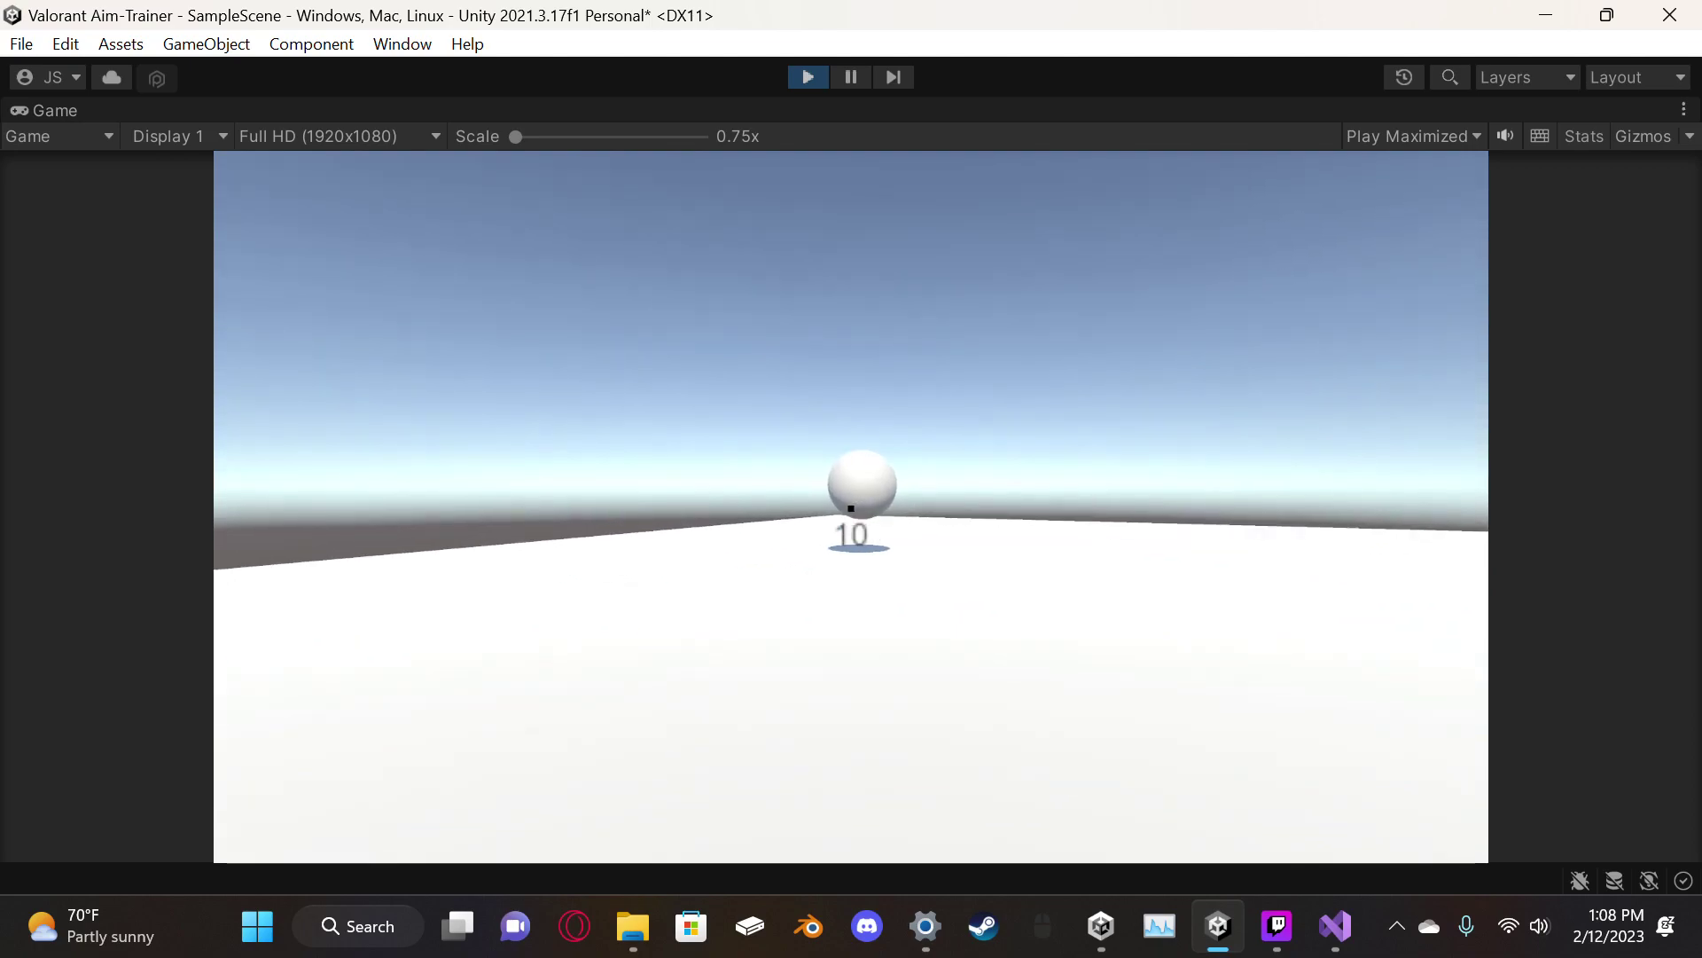
click(851, 509)
click(852, 509)
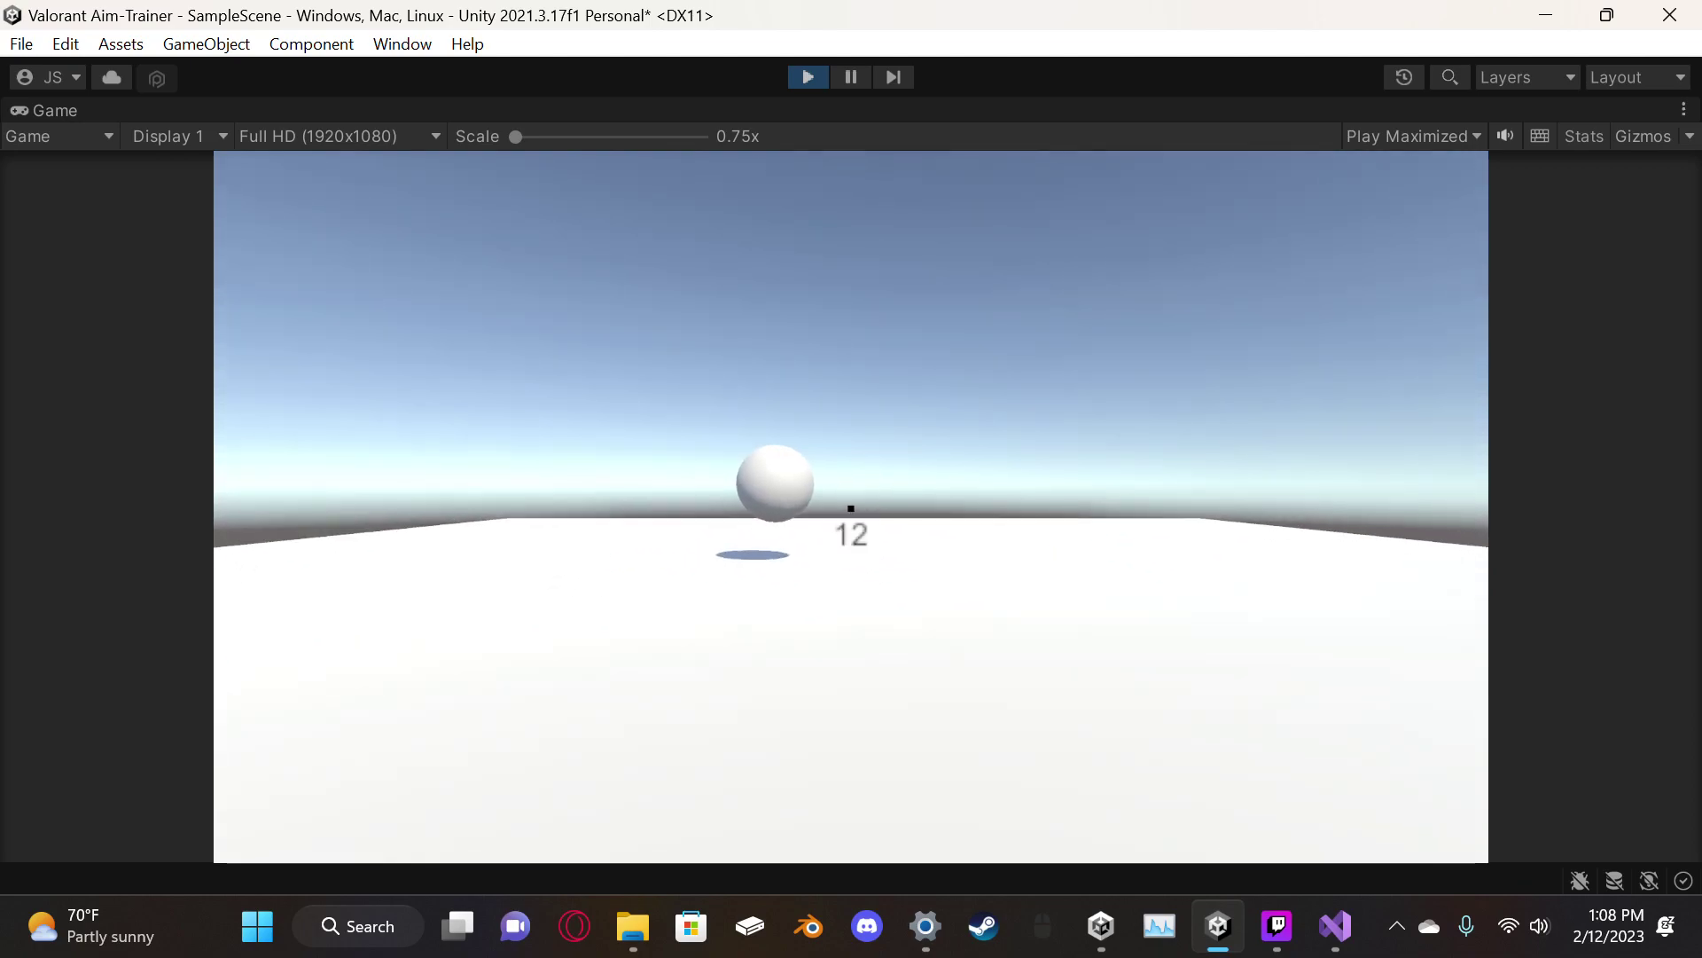
click(852, 508)
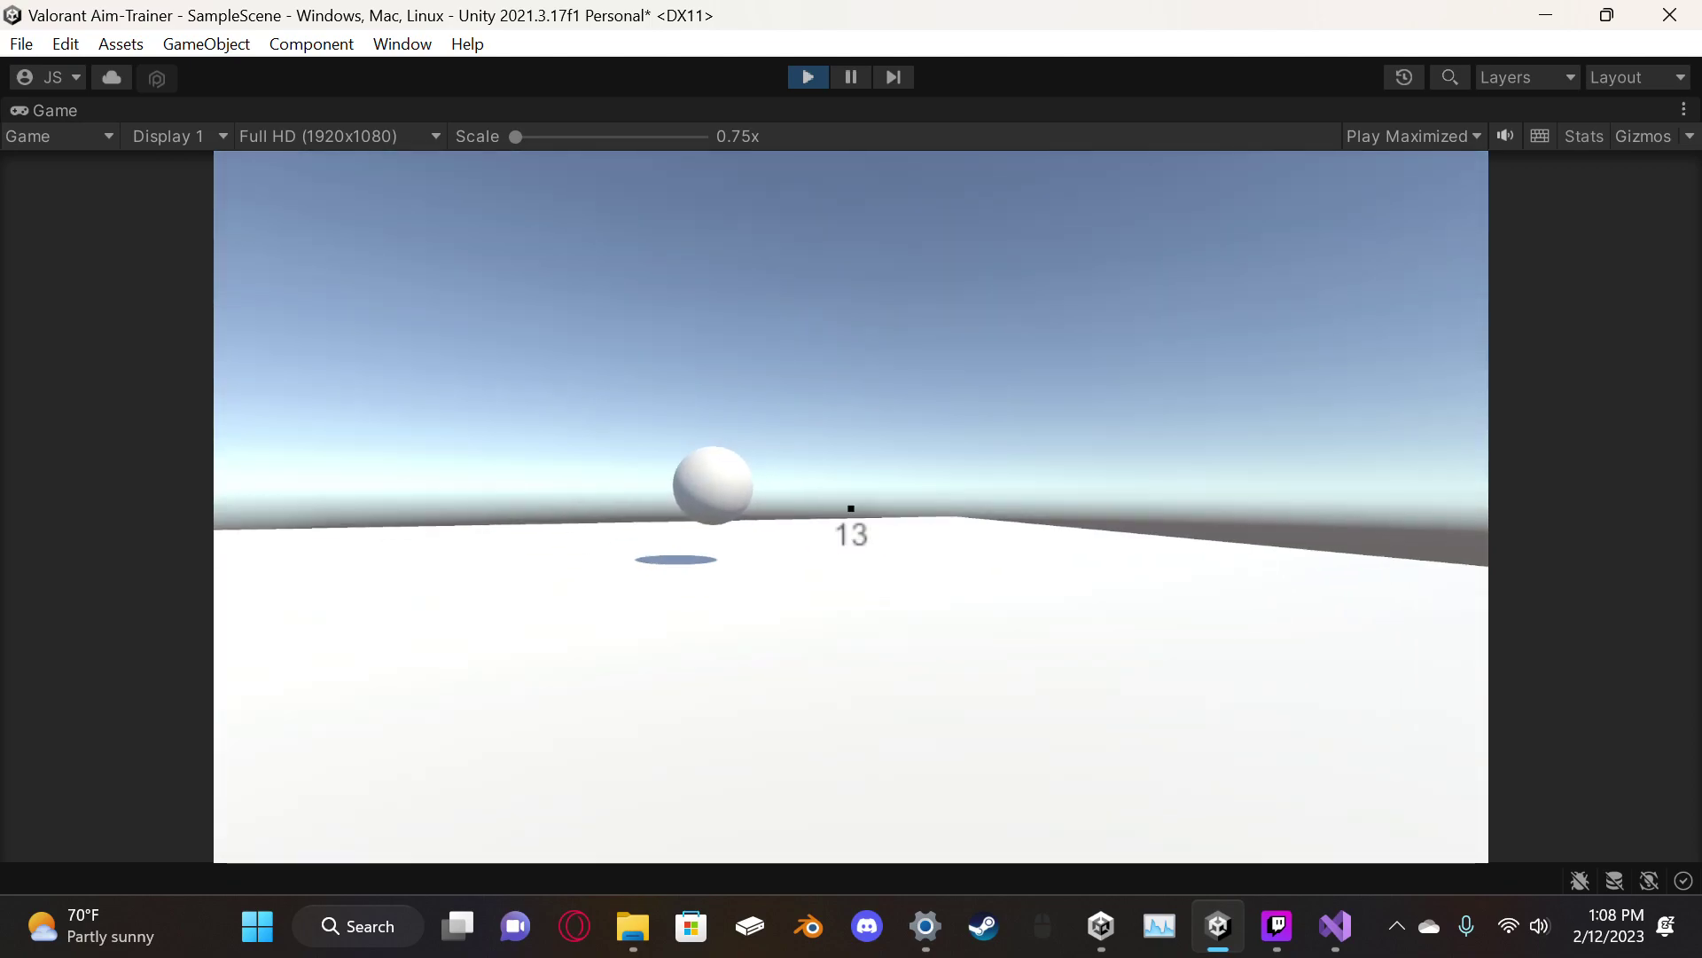
click(852, 508)
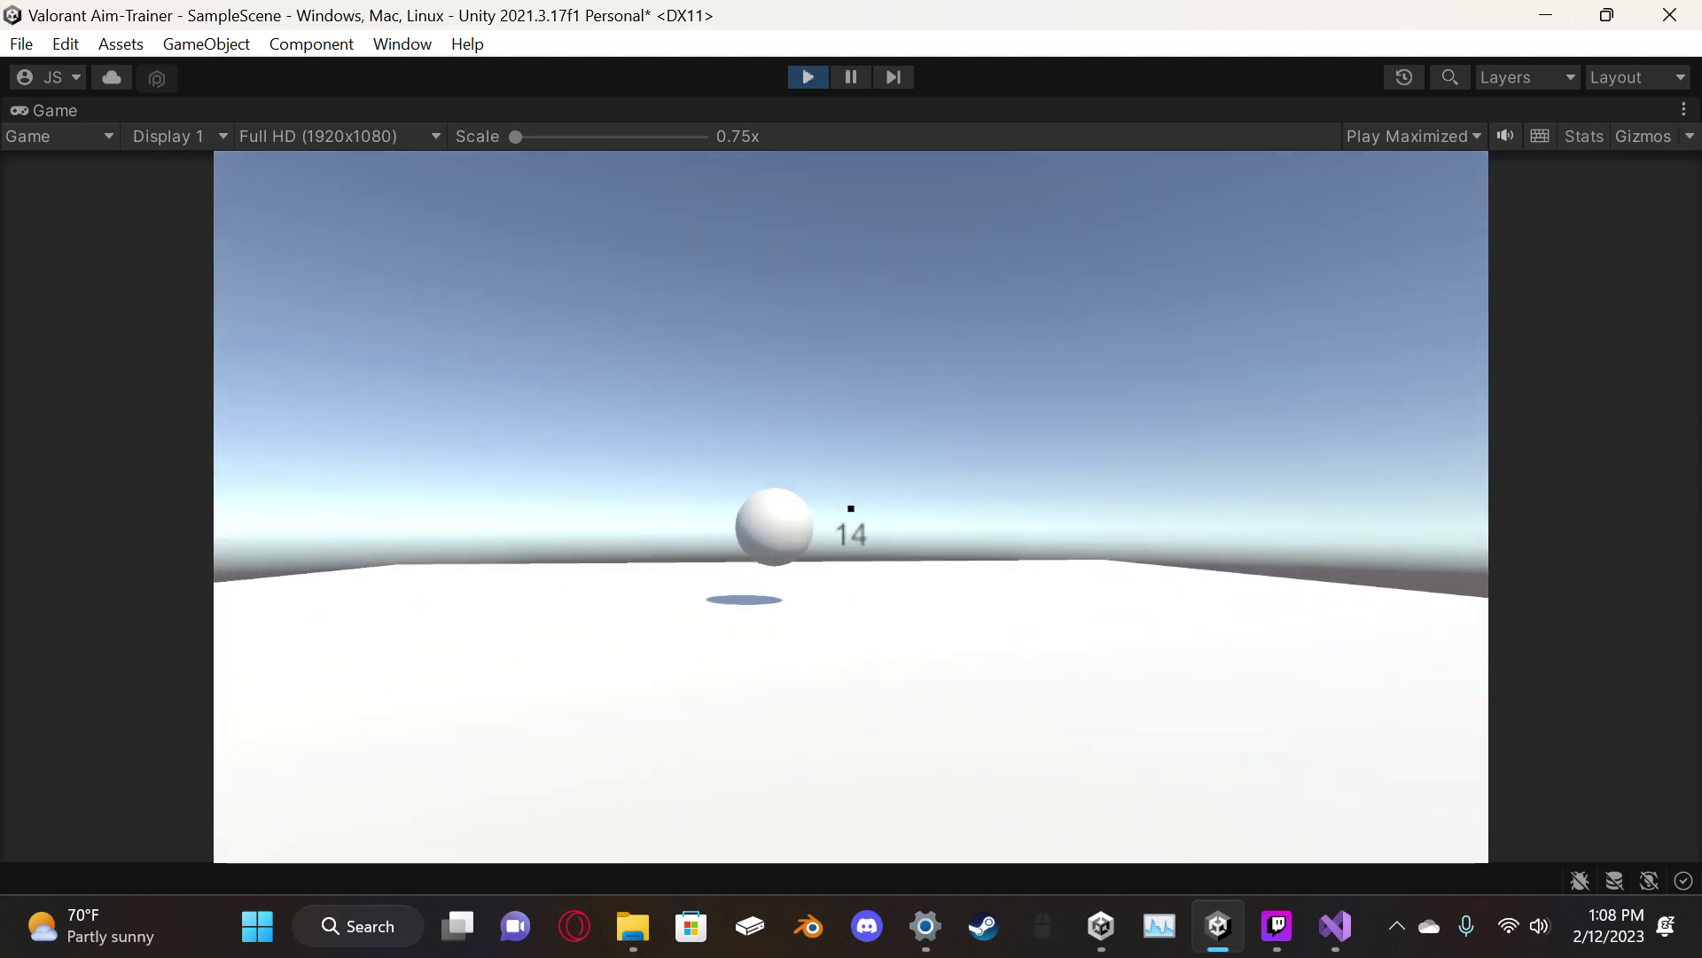
click(852, 508)
click(851, 508)
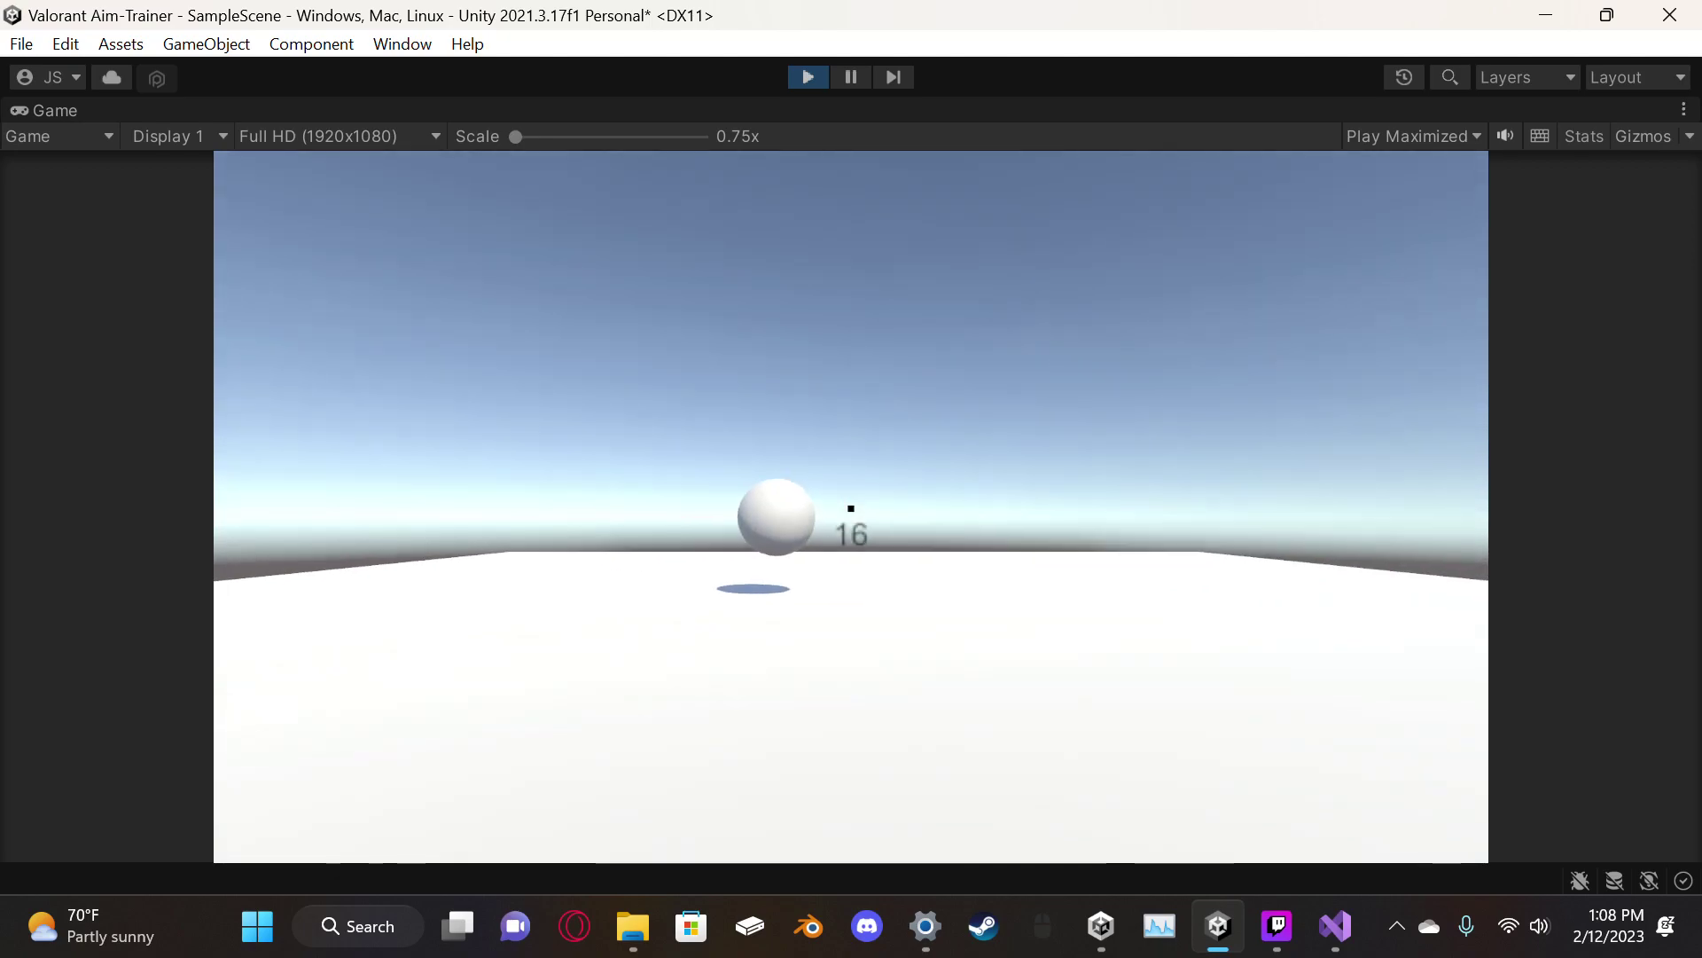
click(851, 508)
click(852, 509)
click(851, 509)
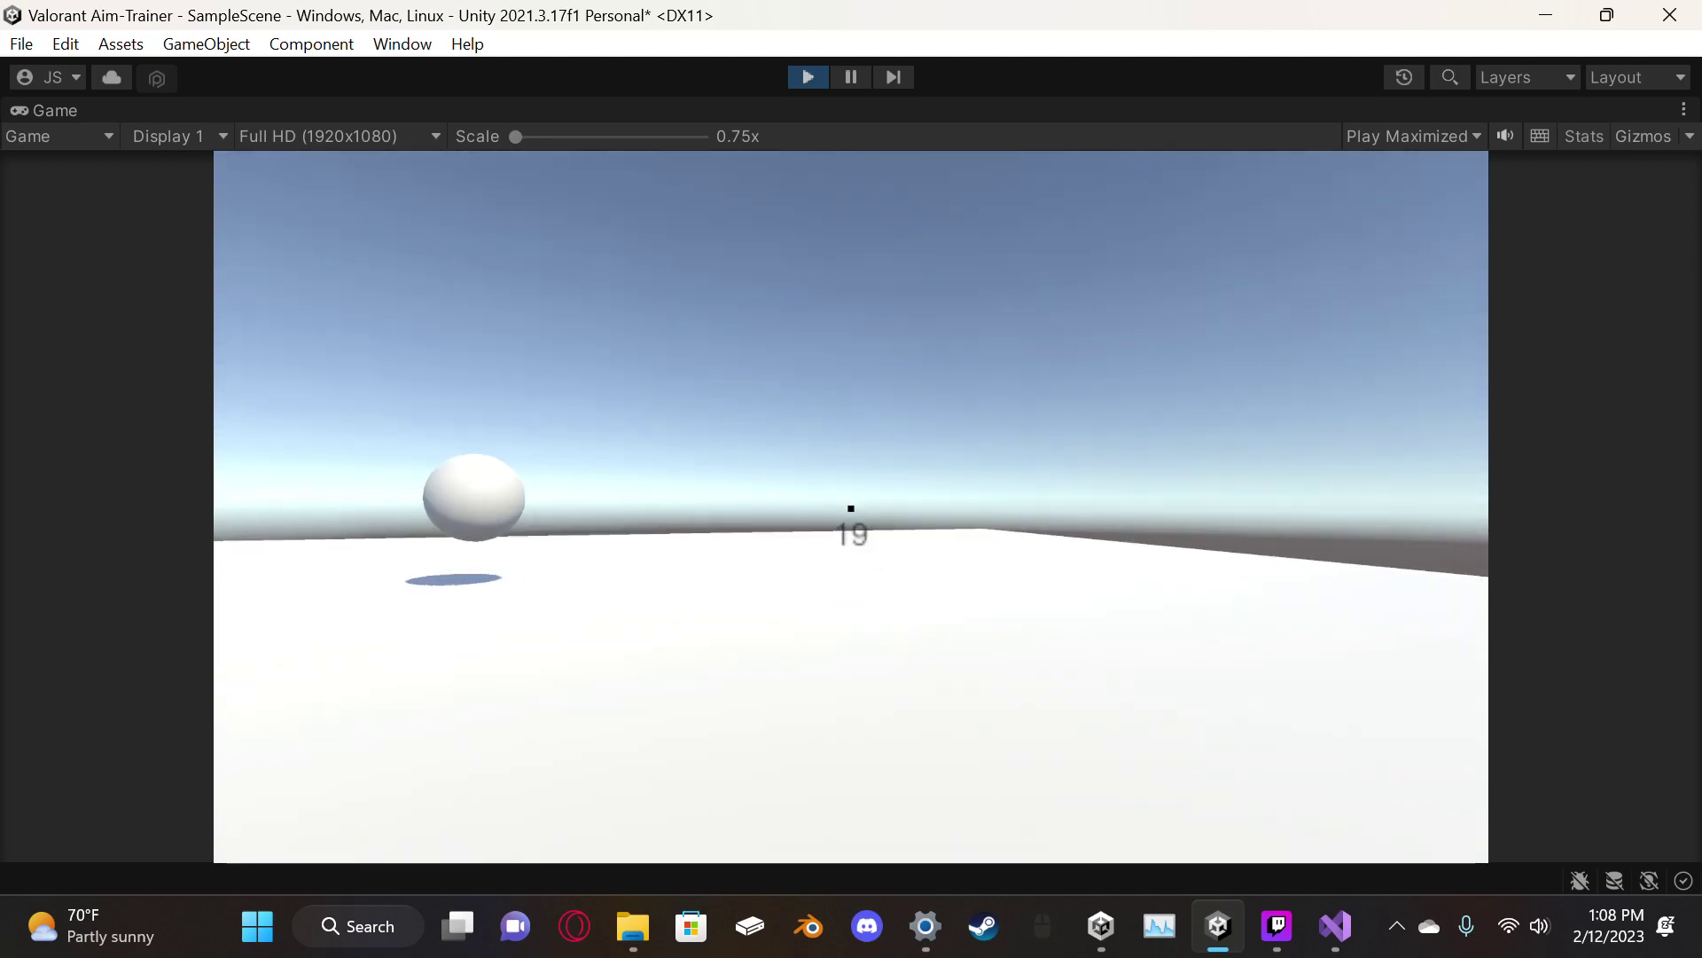
click(851, 509)
click(852, 508)
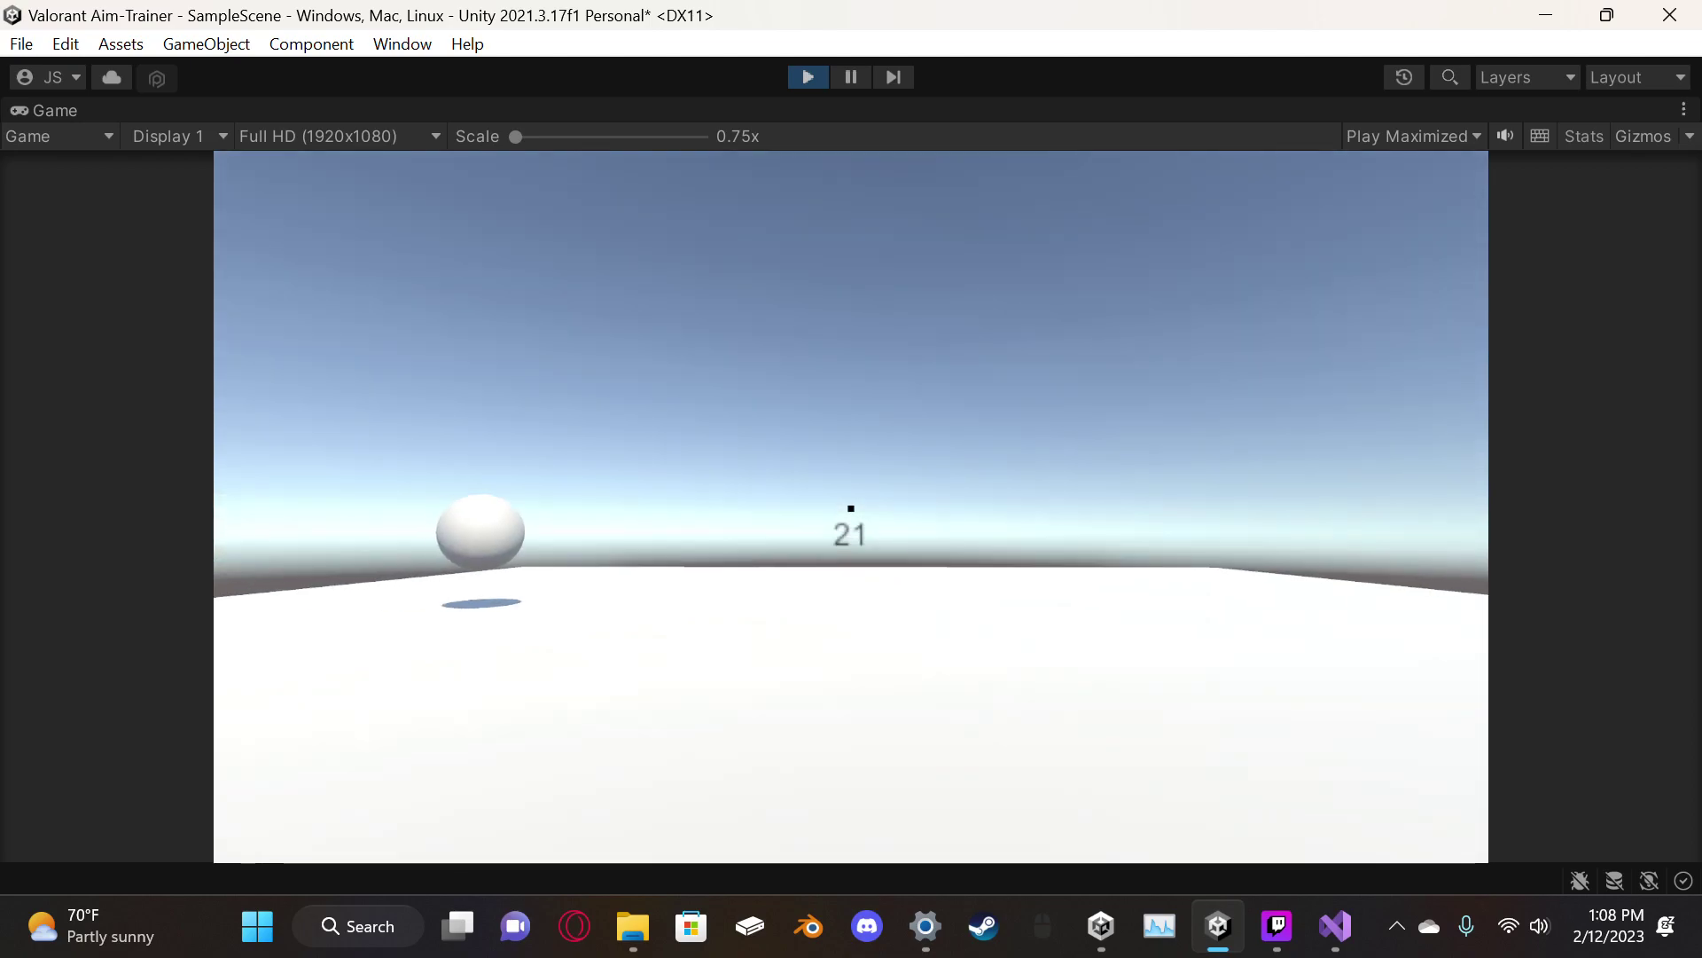
click(852, 508)
click(852, 508)
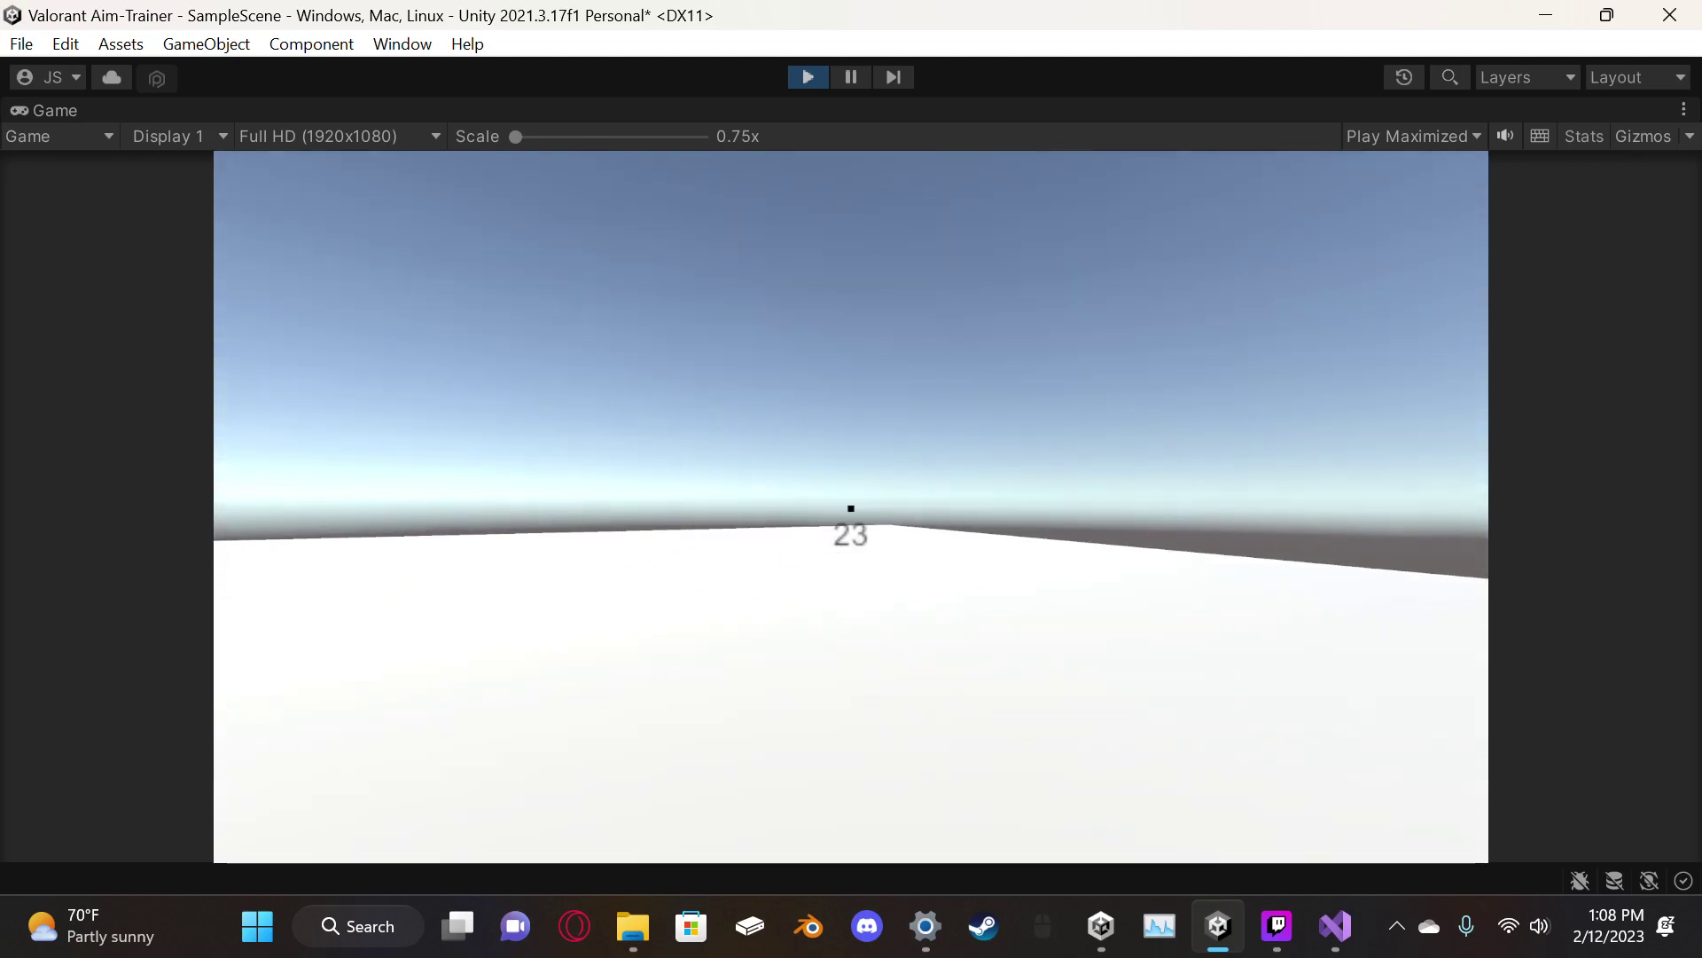
click(852, 508)
click(851, 508)
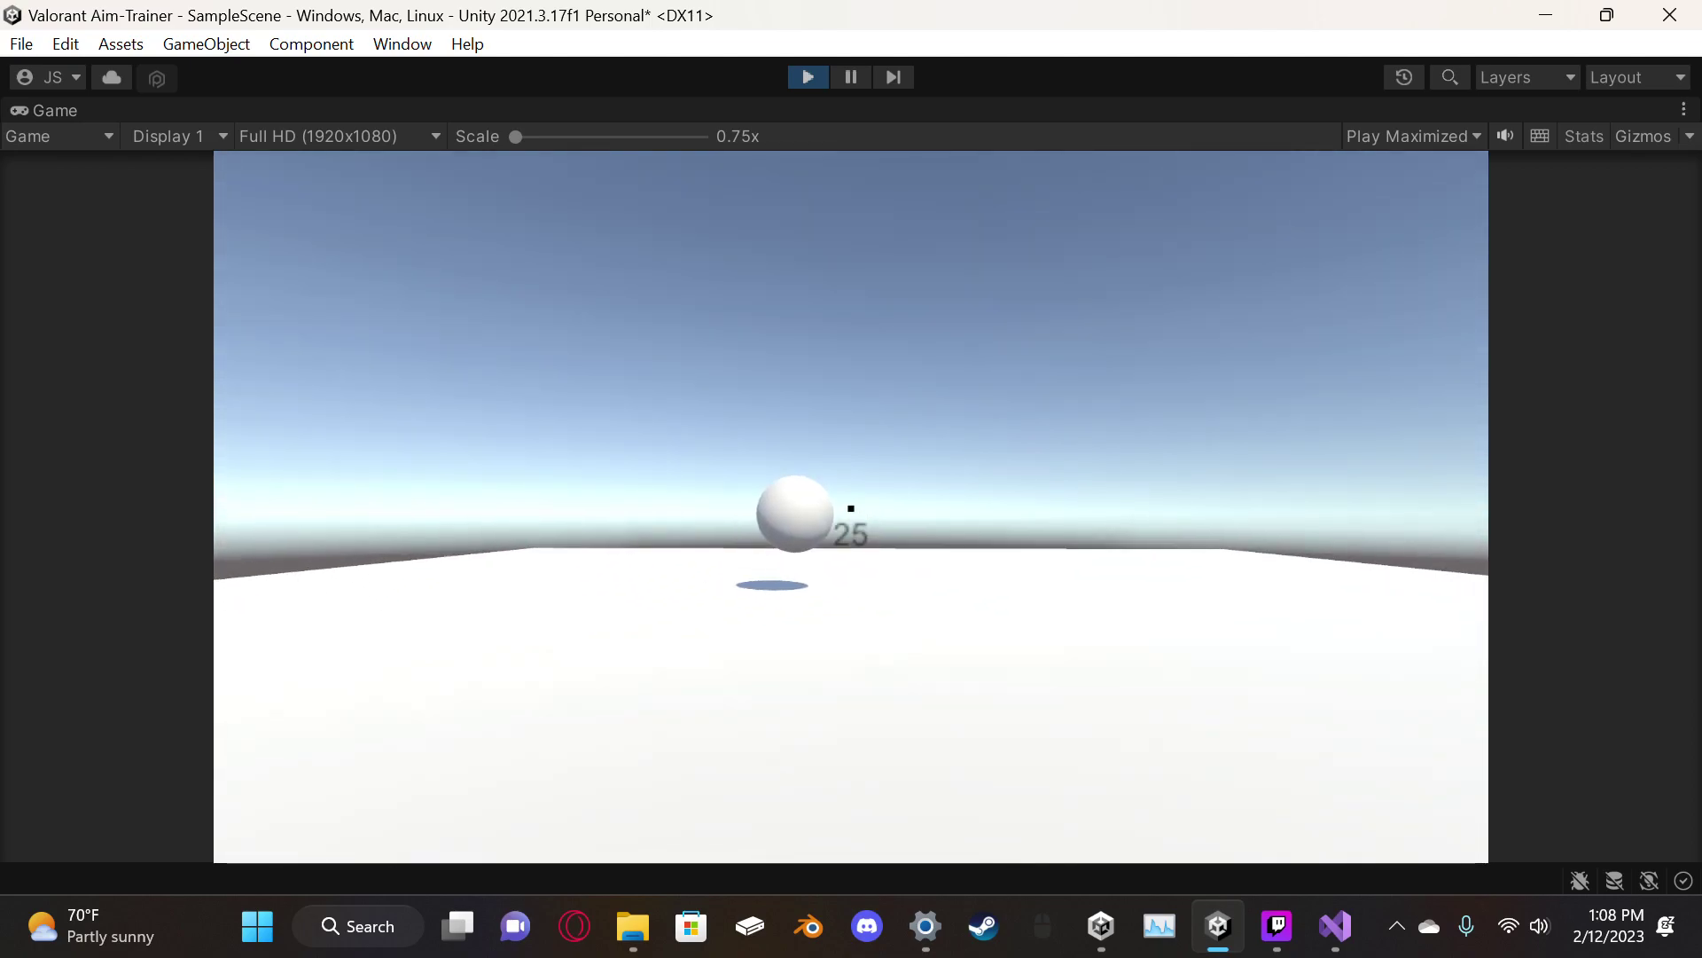
click(851, 508)
click(852, 508)
click(853, 508)
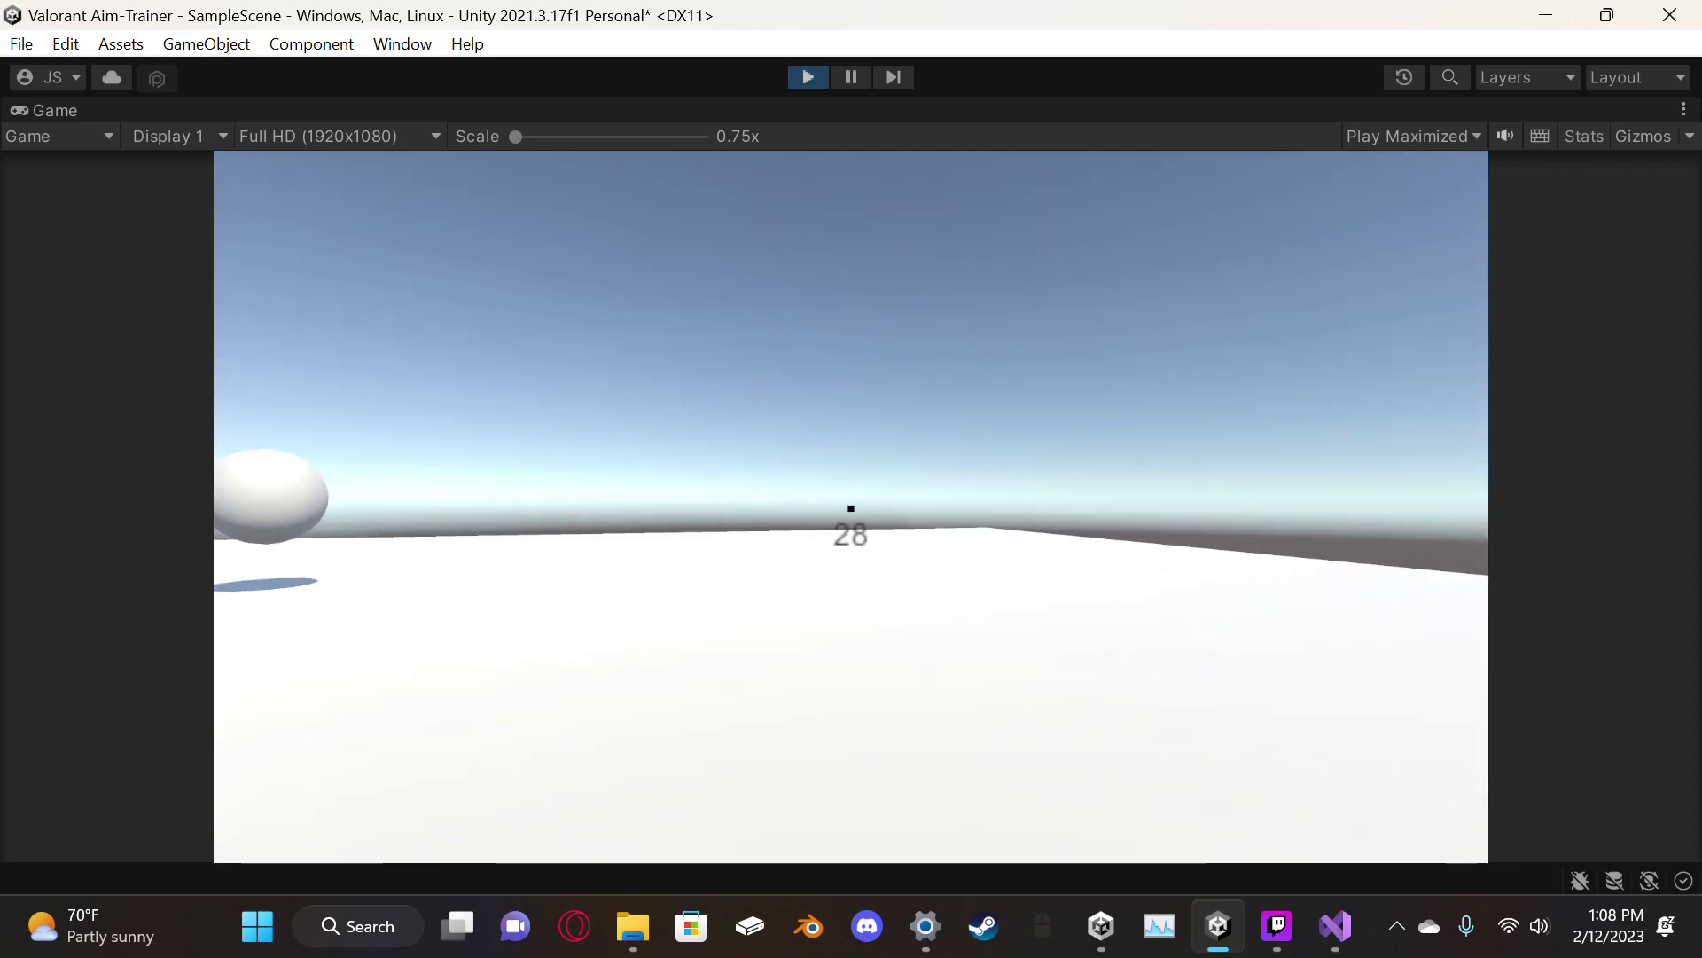
click(852, 508)
click(851, 508)
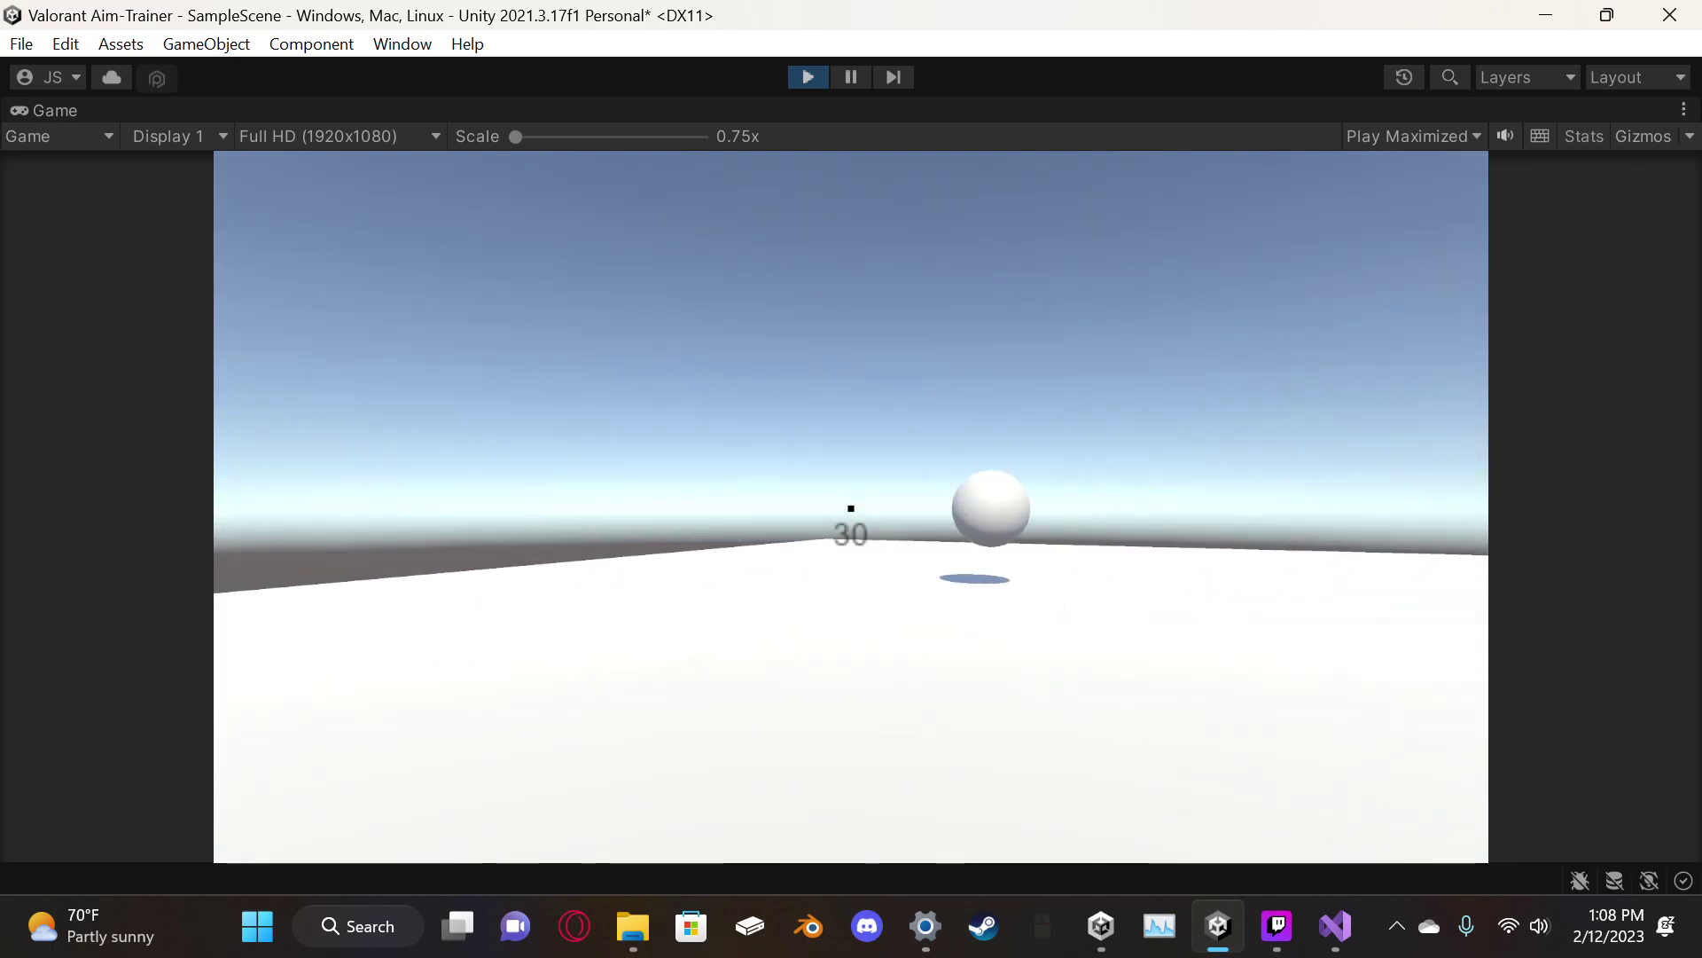
click(852, 509)
click(852, 508)
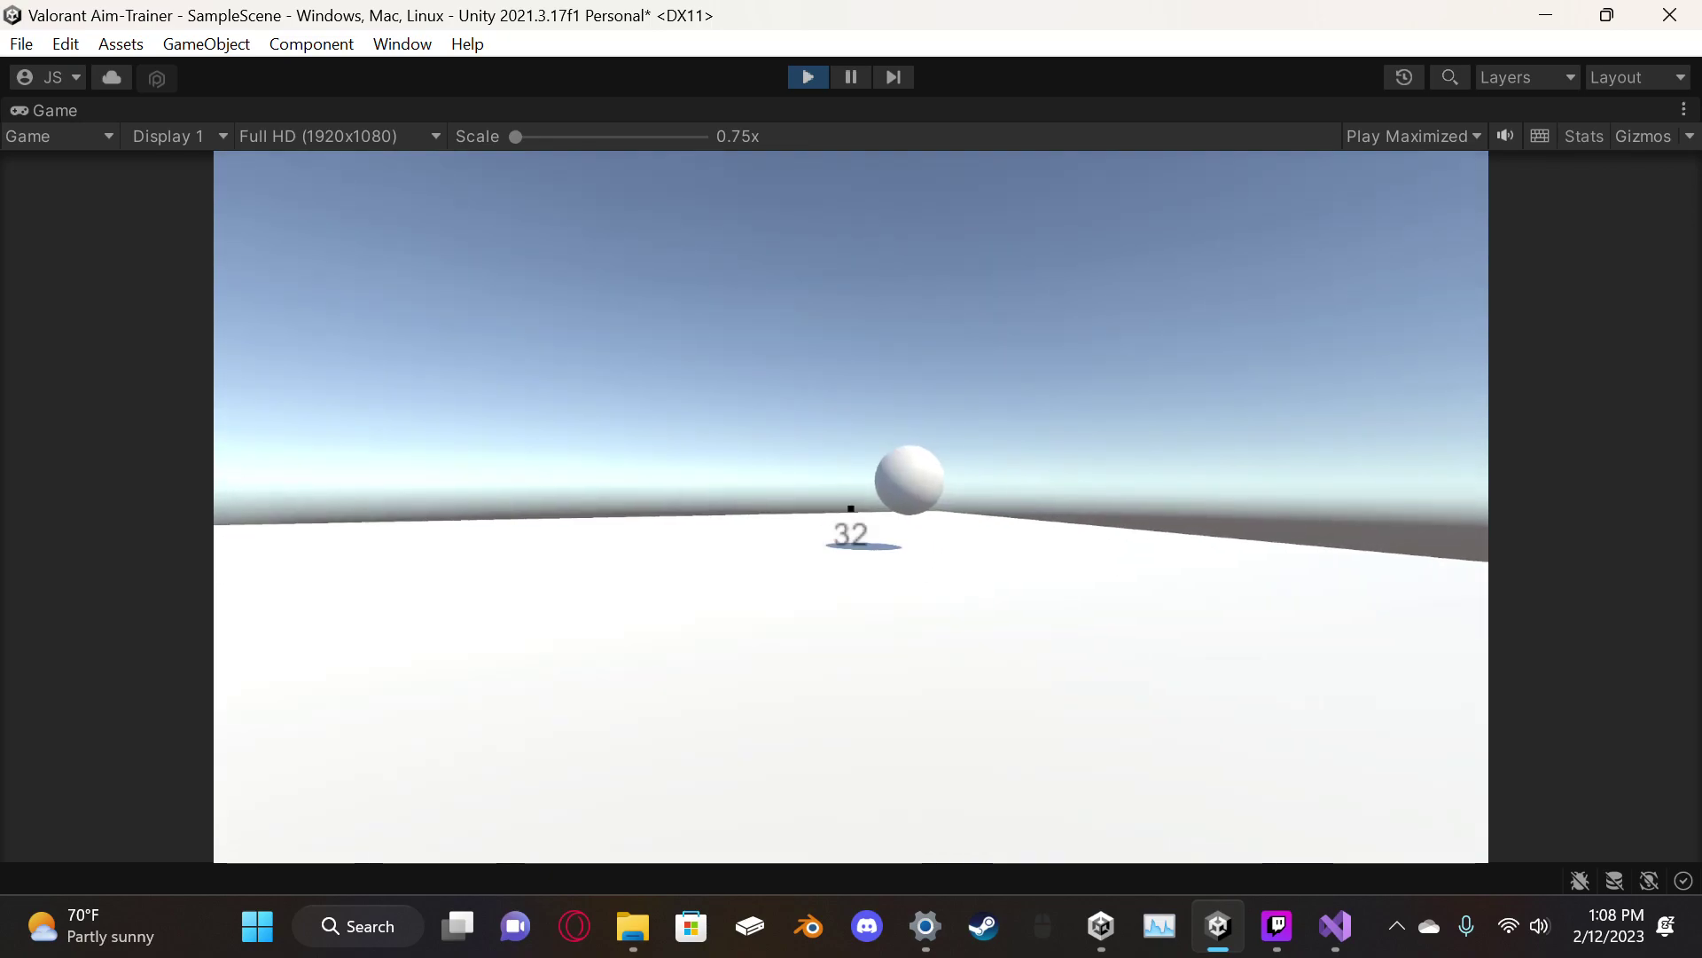
click(851, 508)
click(852, 509)
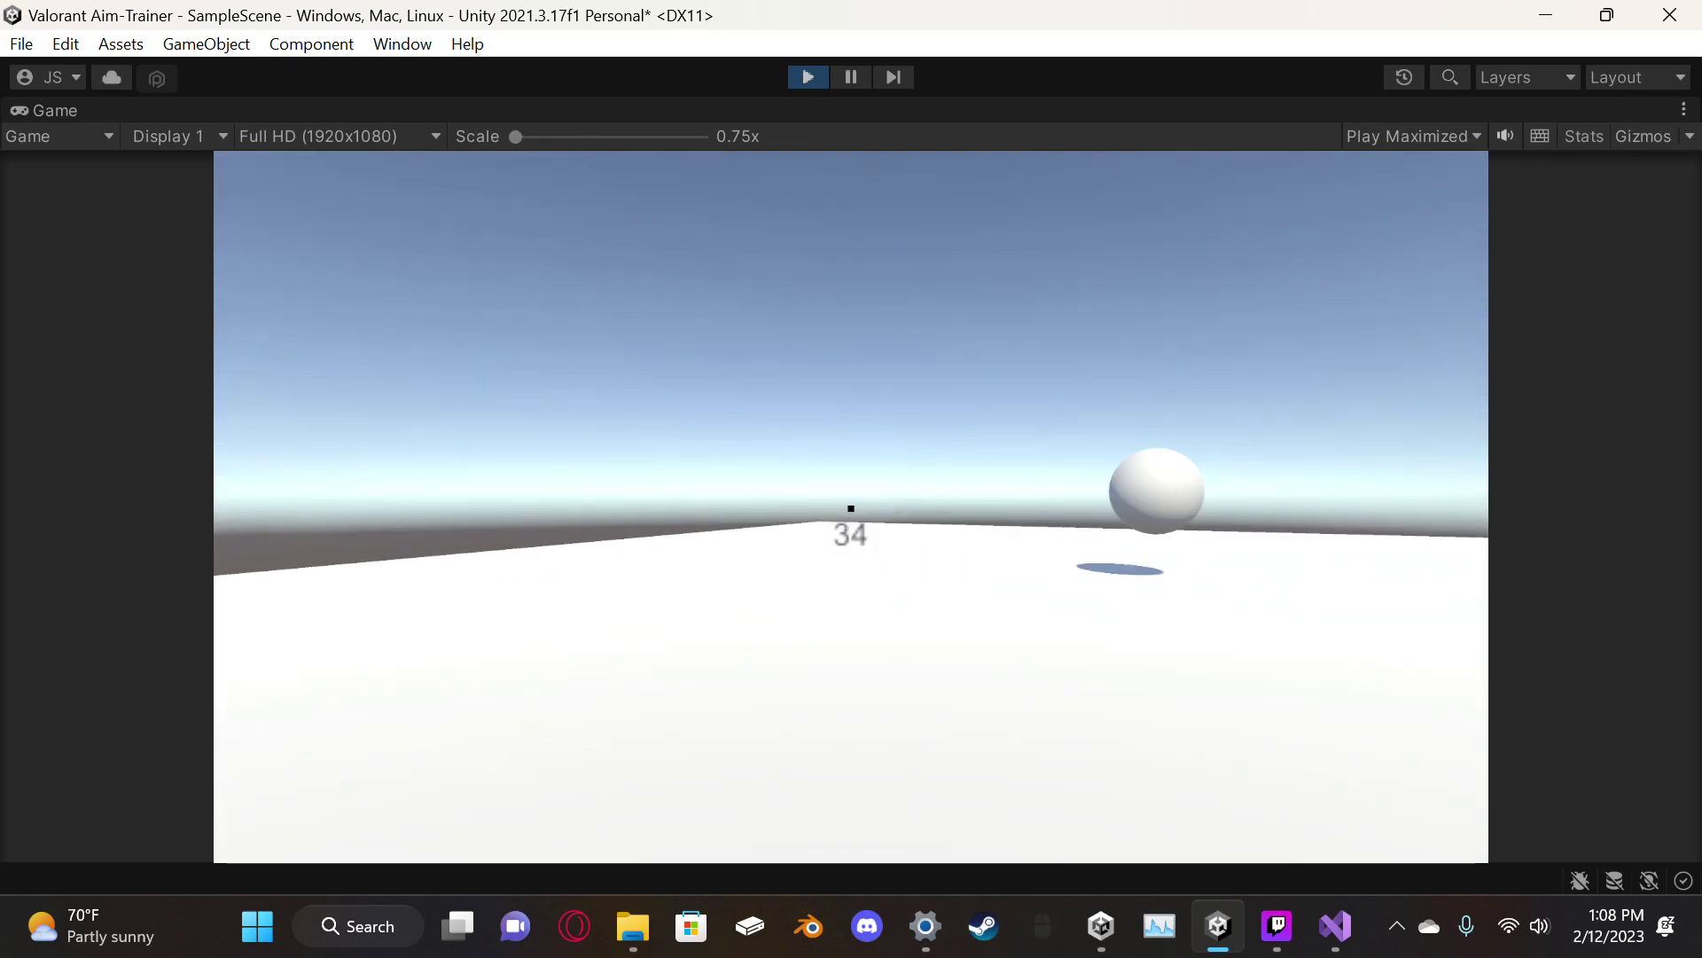
click(852, 508)
click(852, 508)
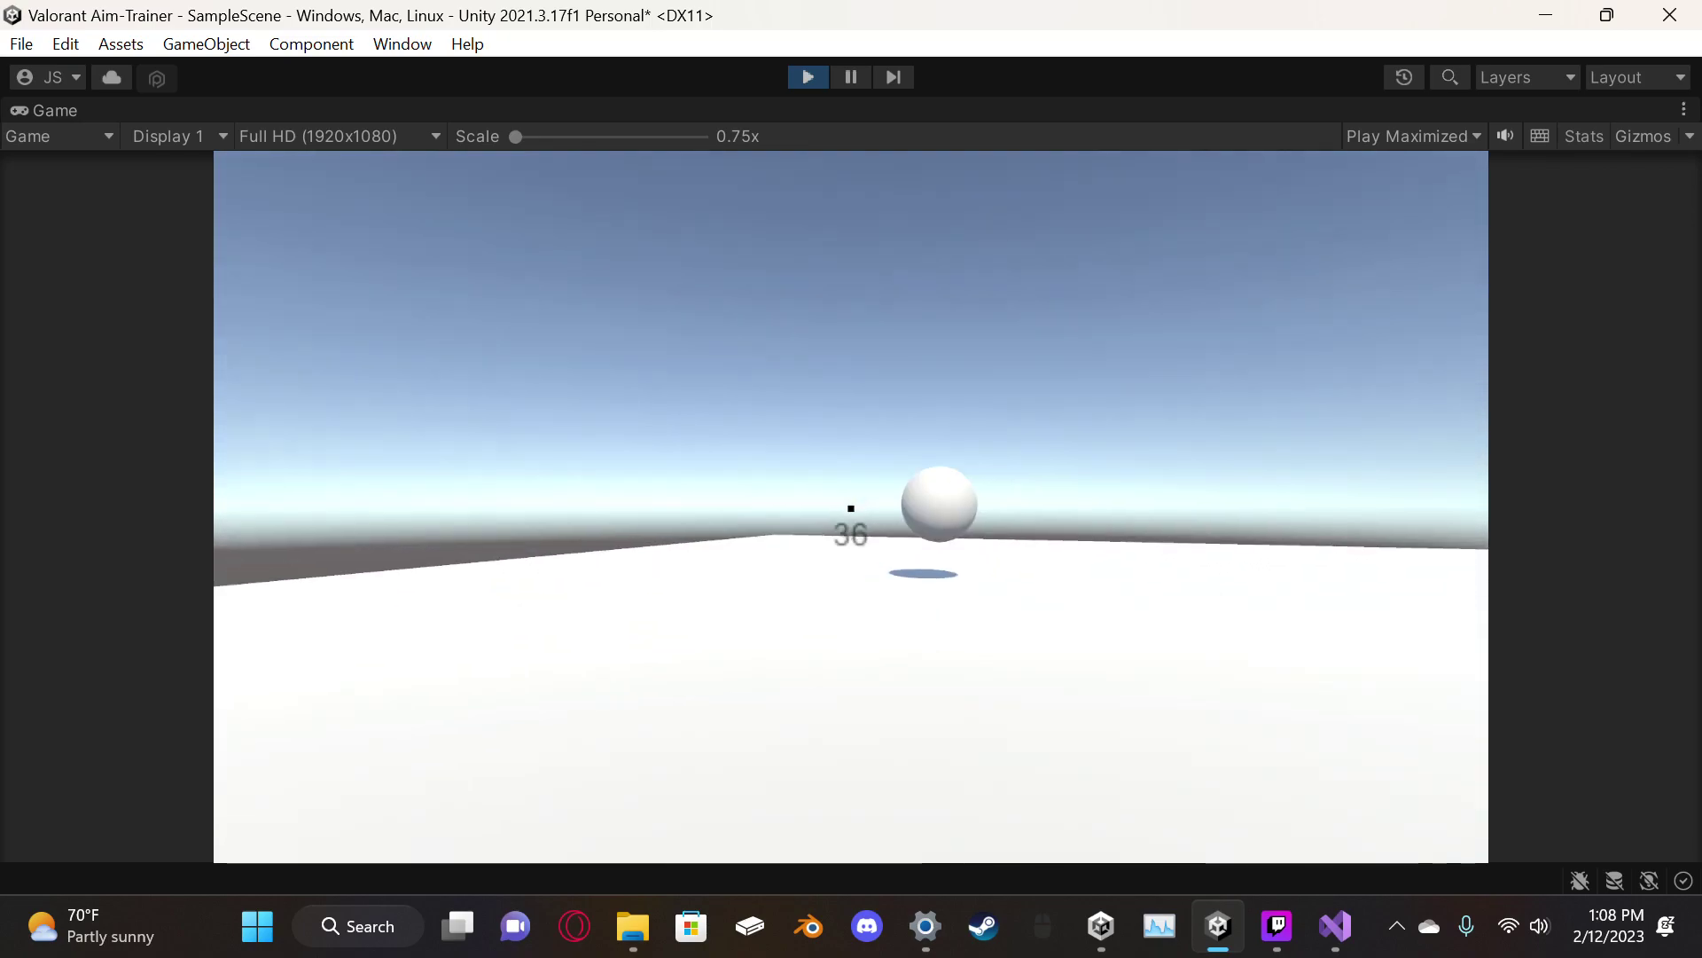
click(851, 508)
click(851, 509)
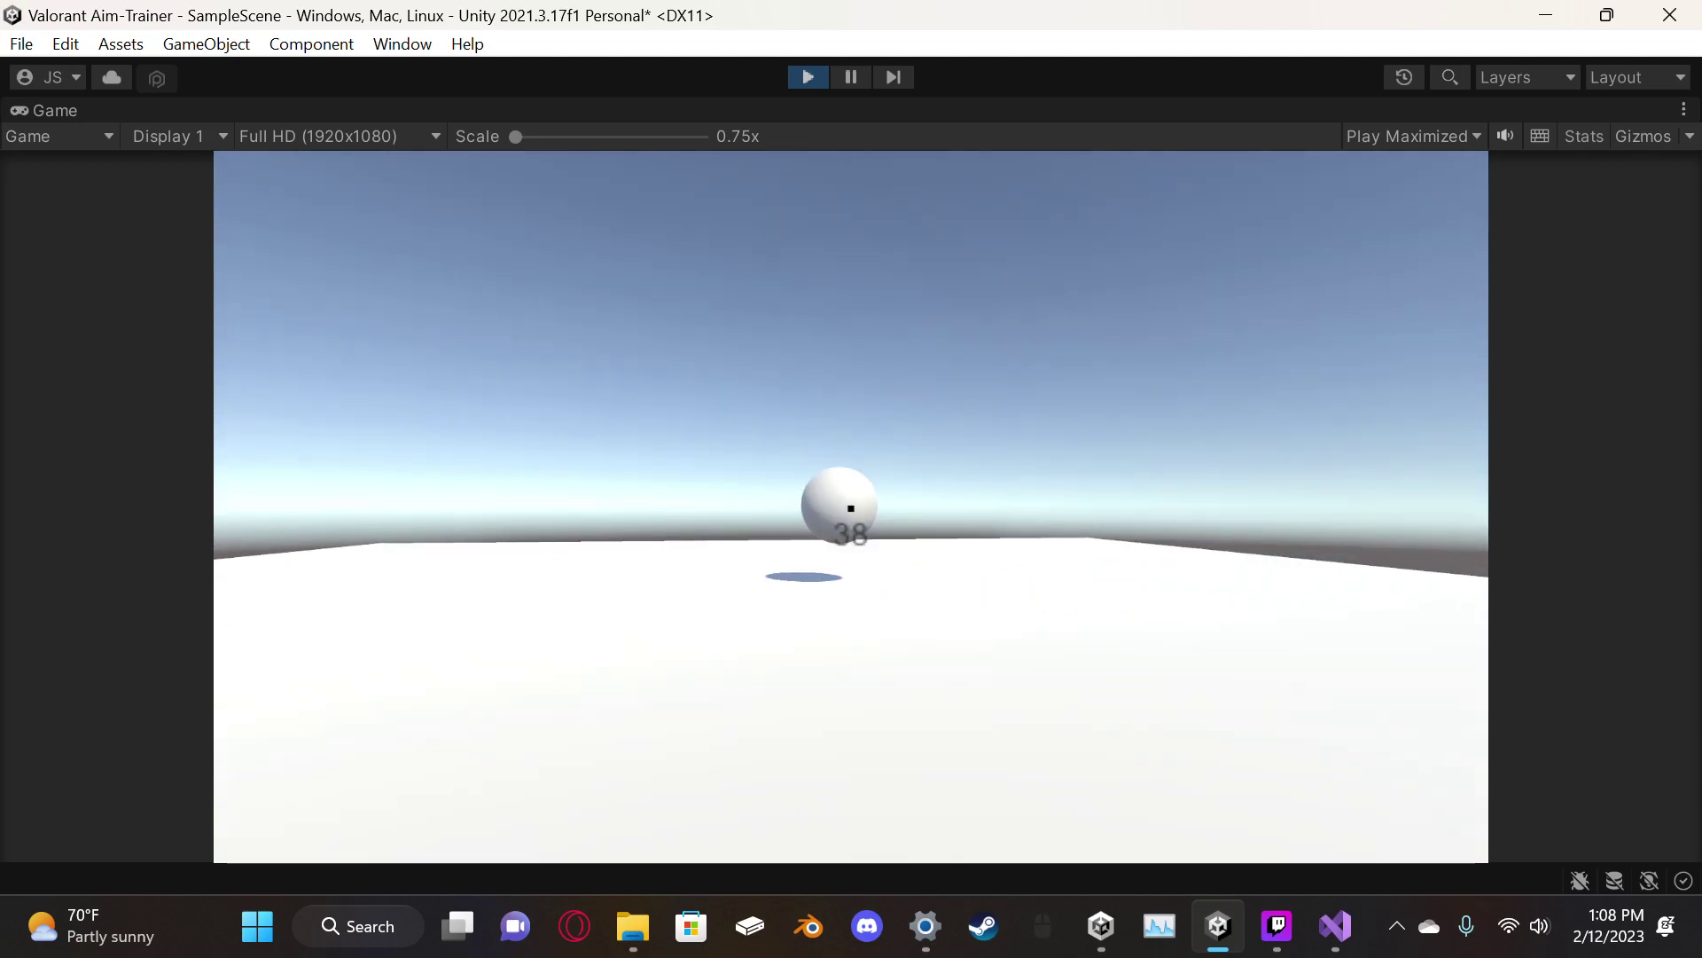
click(852, 508)
click(851, 508)
click(851, 508)
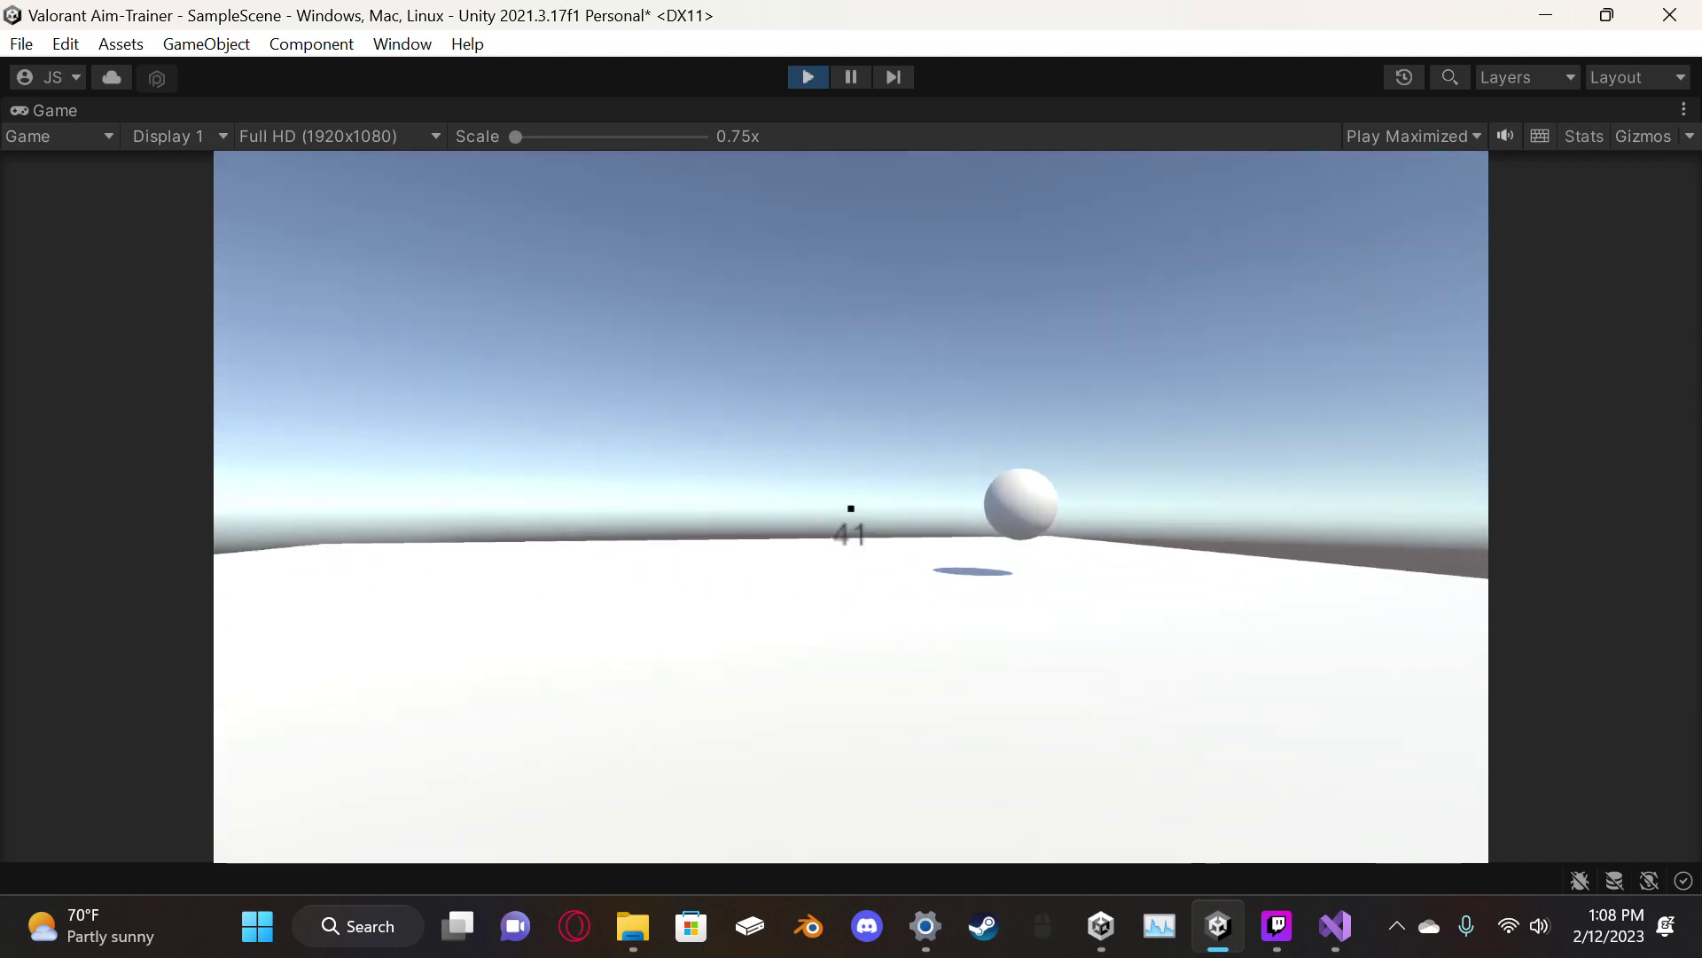
click(851, 508)
click(851, 508)
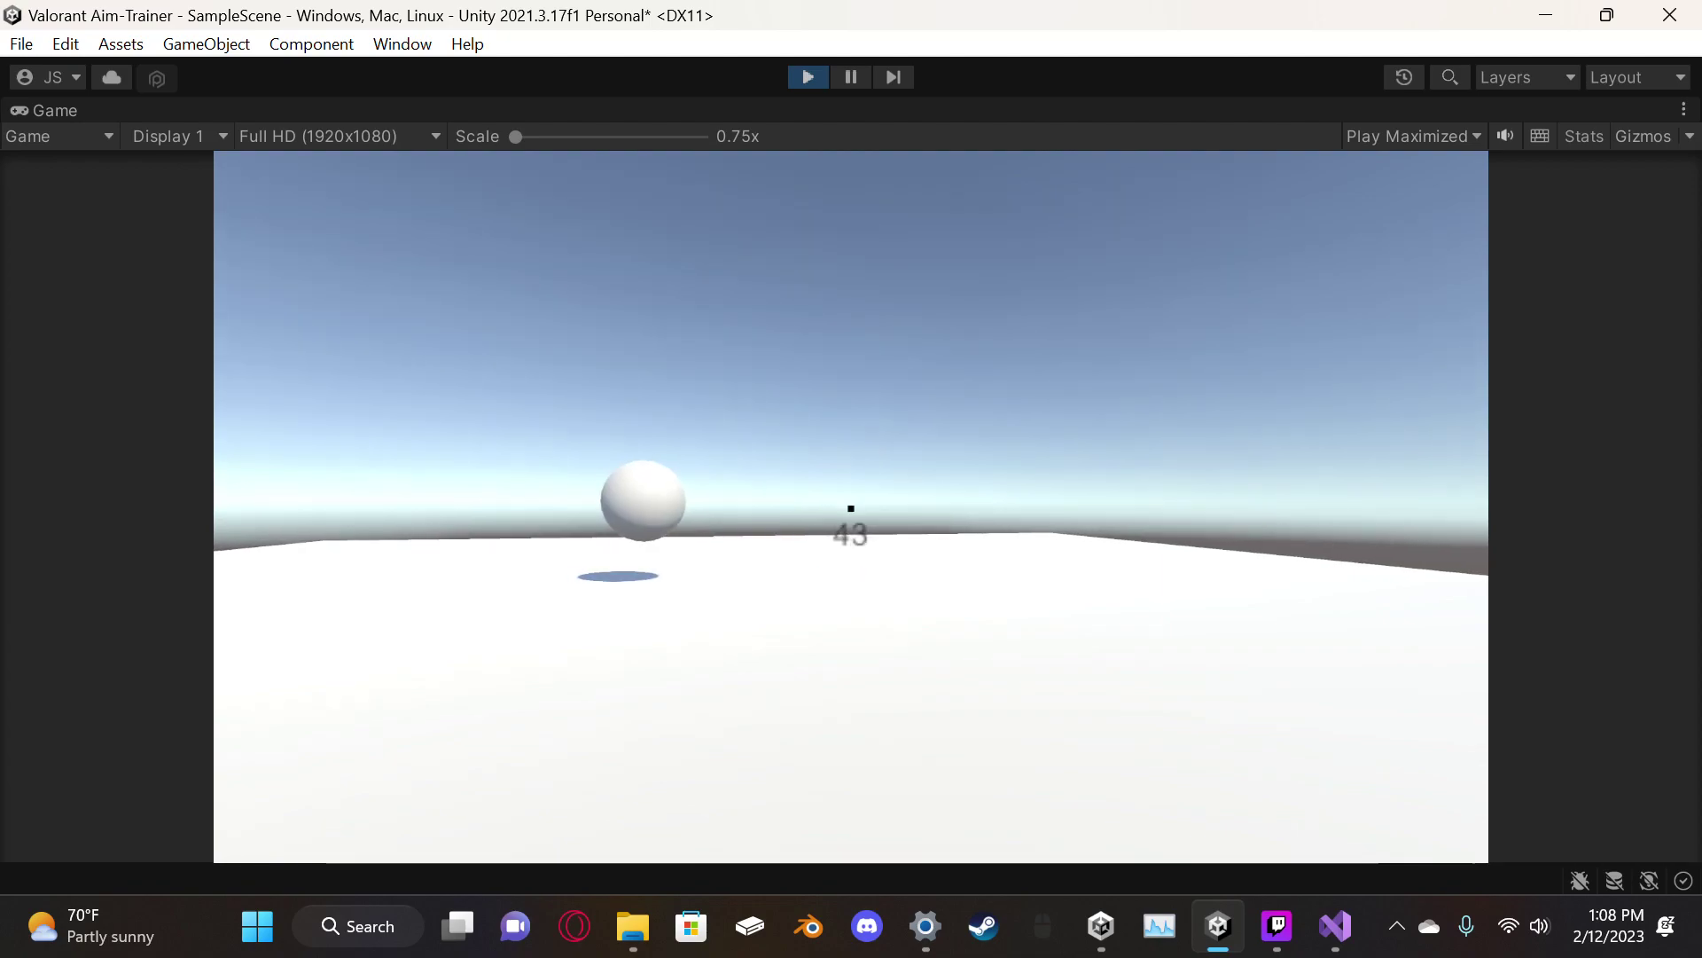
click(852, 508)
click(852, 509)
click(851, 508)
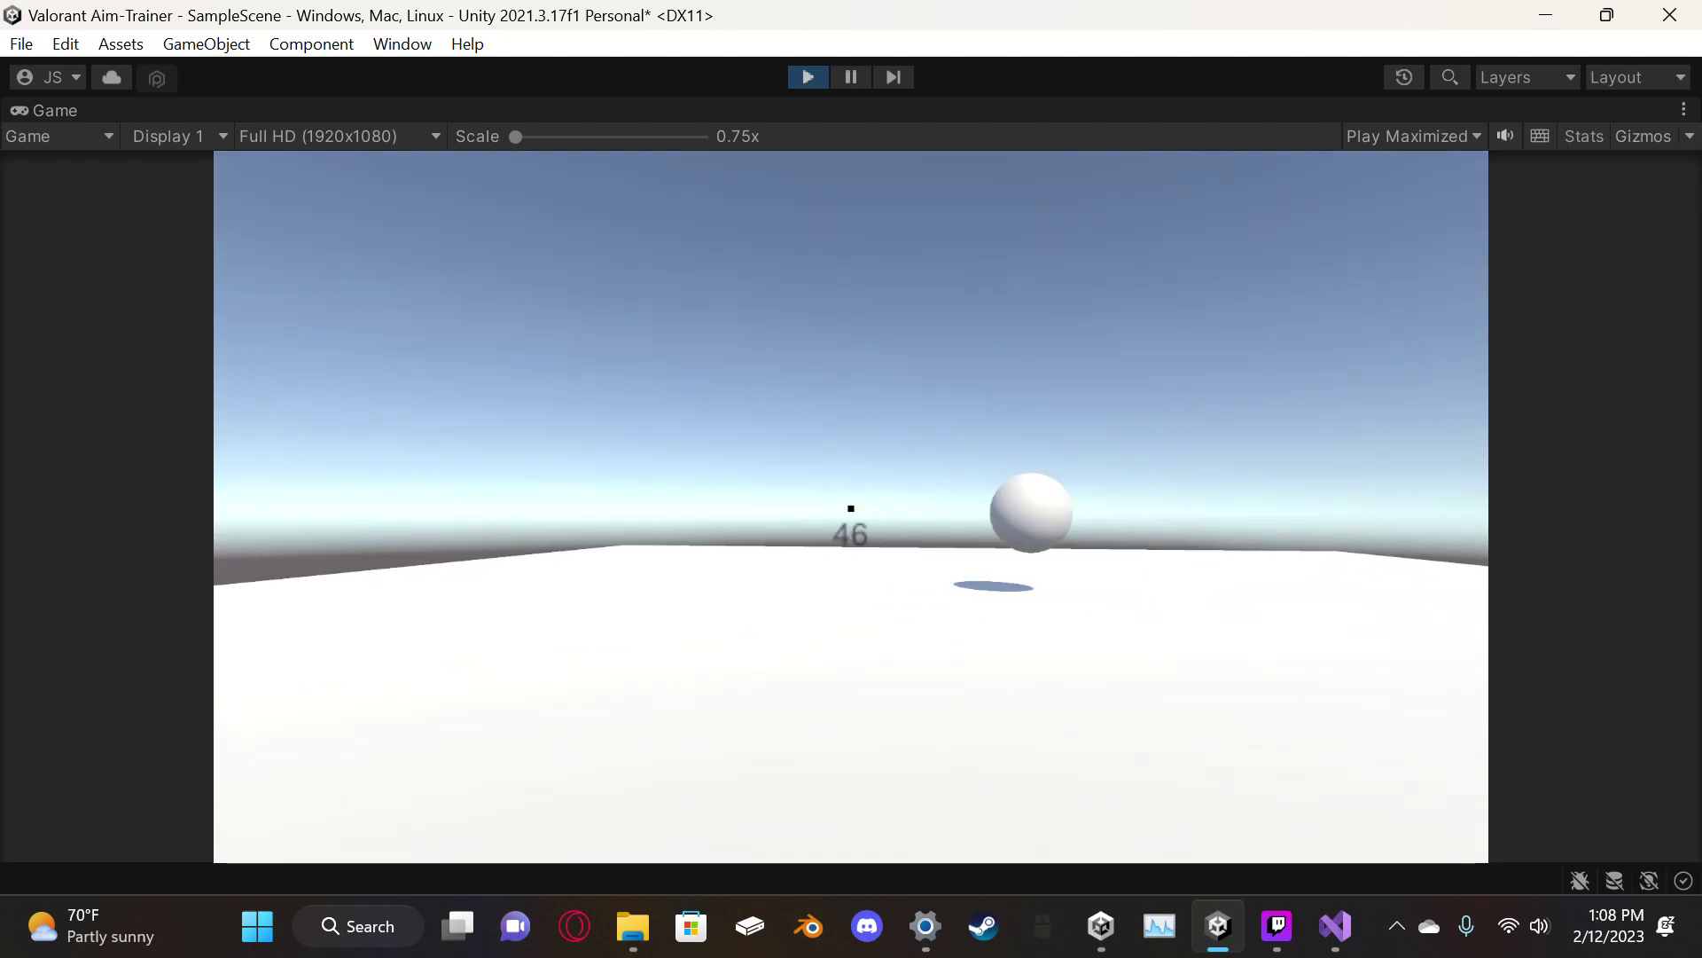
click(851, 509)
click(851, 508)
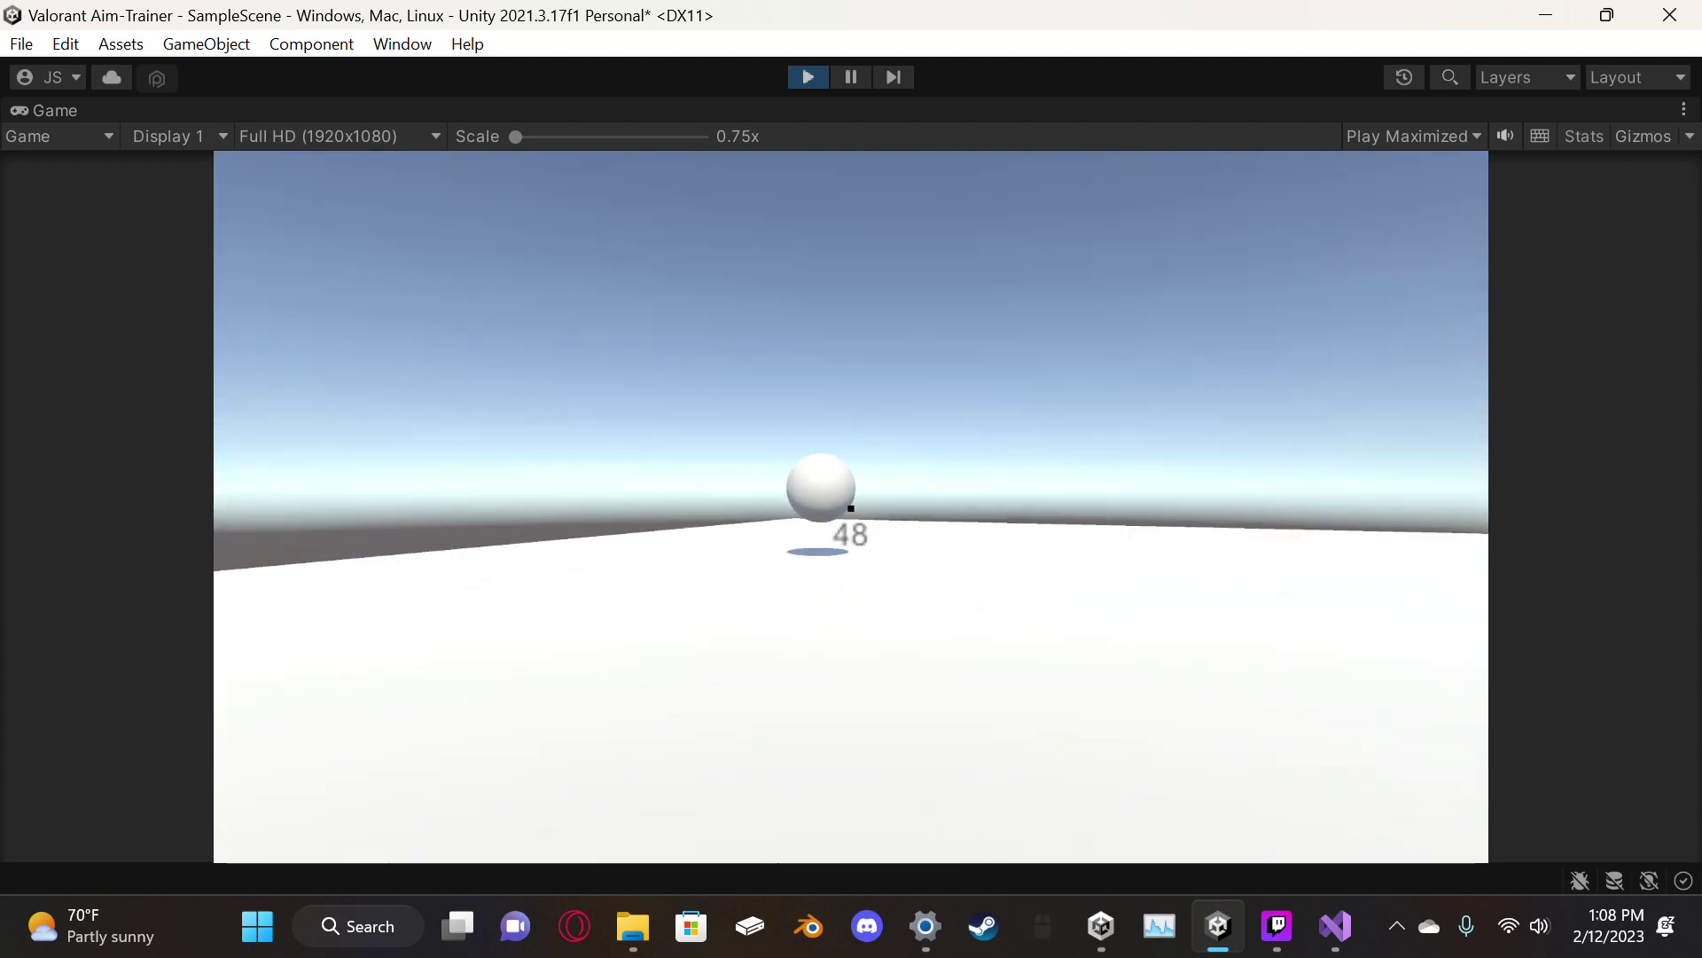
click(851, 508)
click(852, 509)
click(851, 508)
click(852, 509)
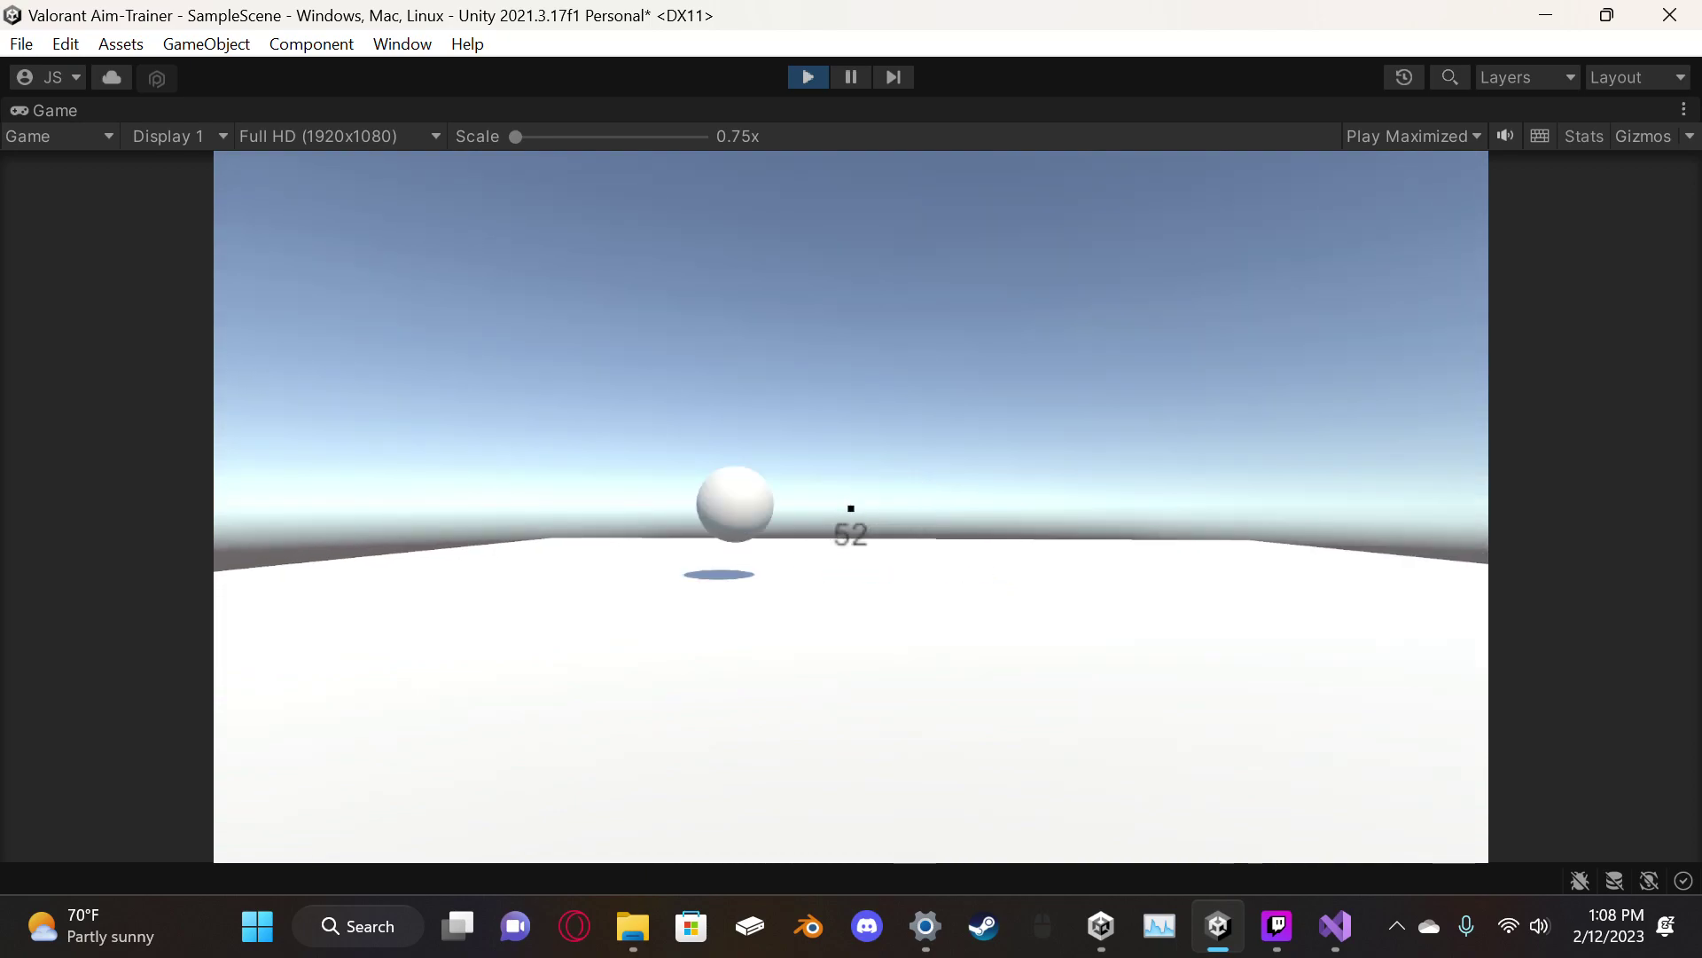
click(851, 509)
click(852, 509)
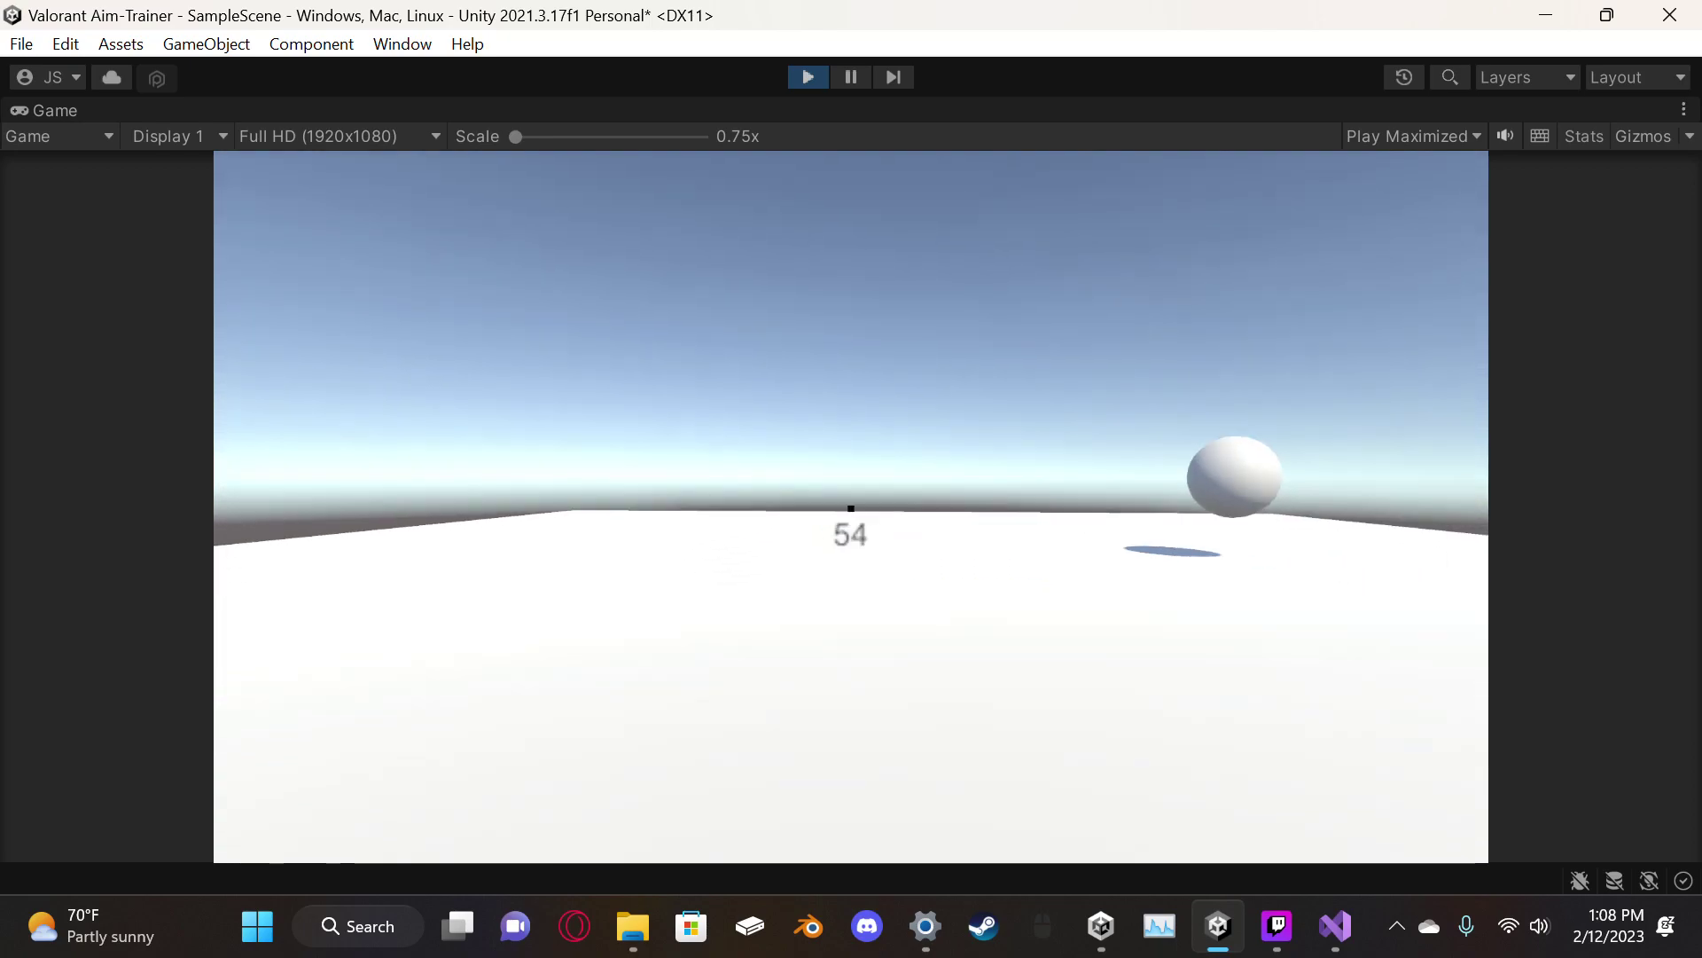
click(851, 509)
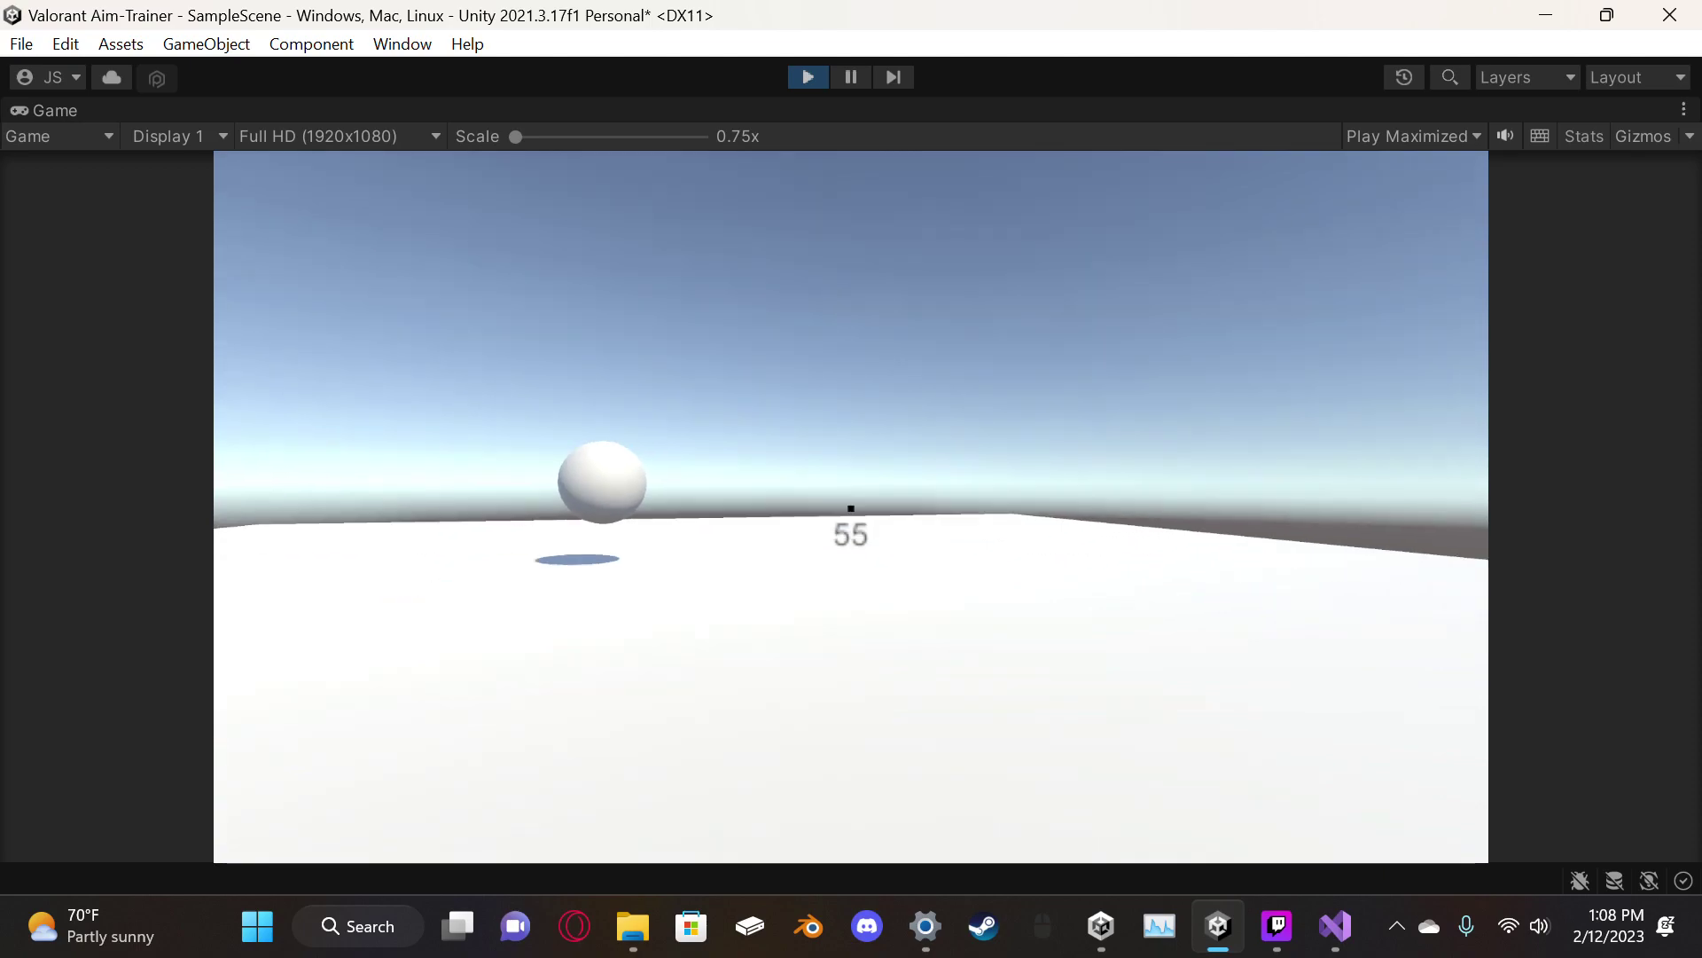
click(851, 508)
click(851, 508)
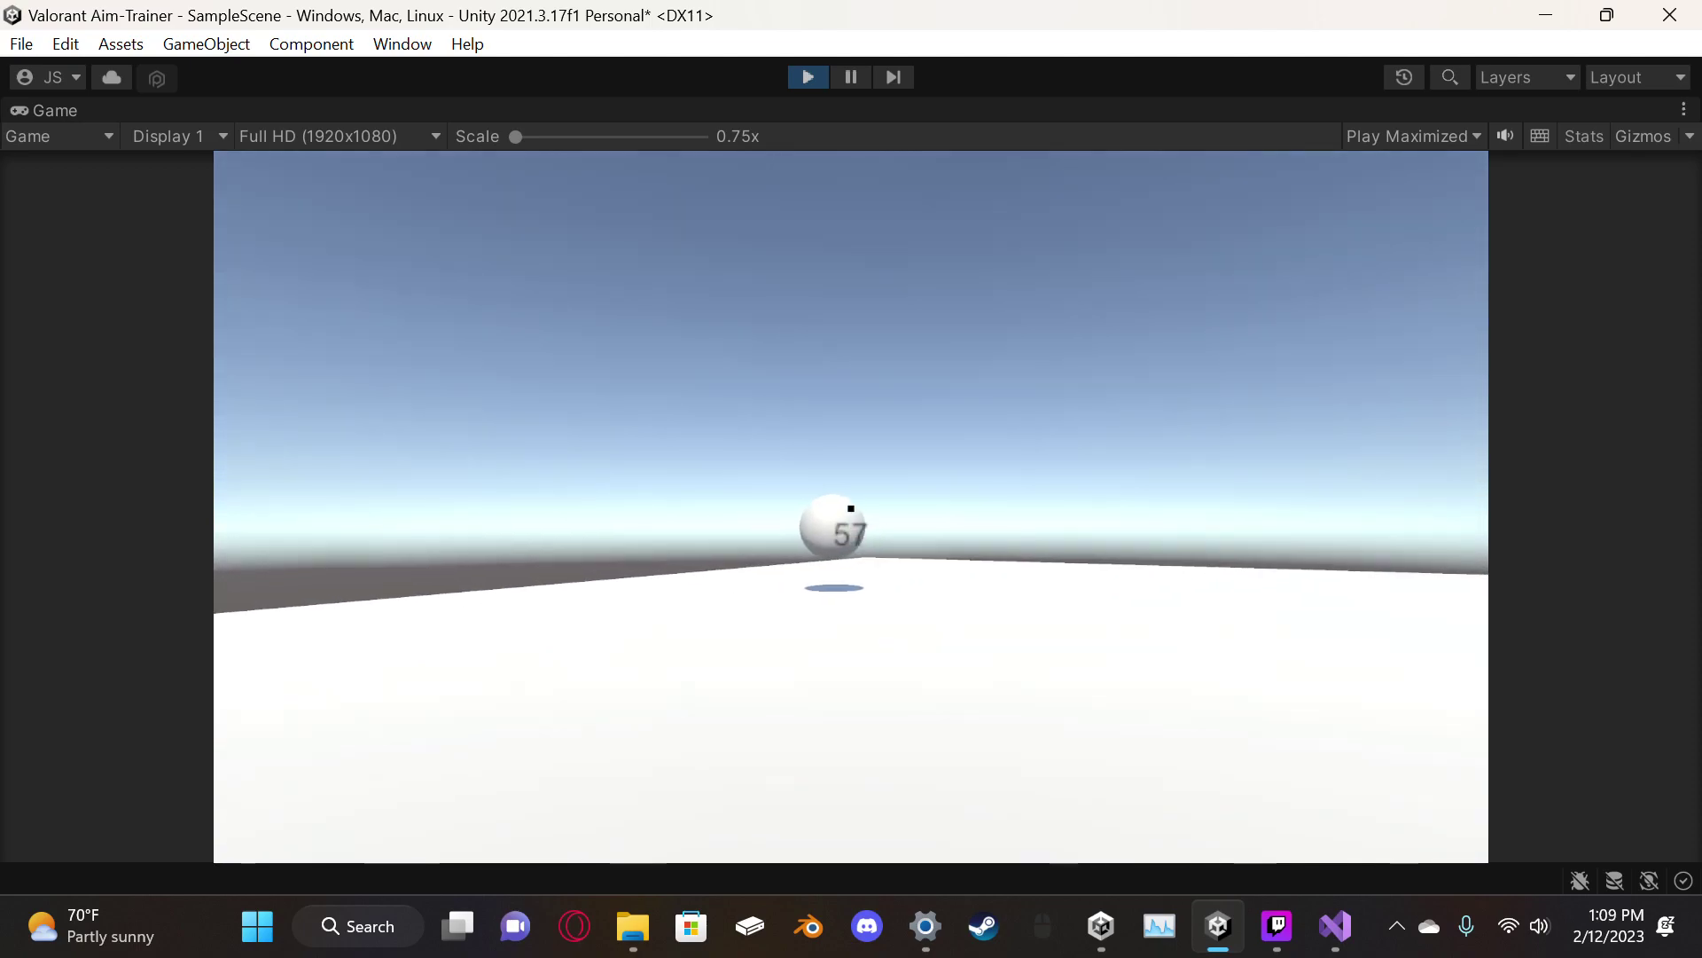
click(852, 509)
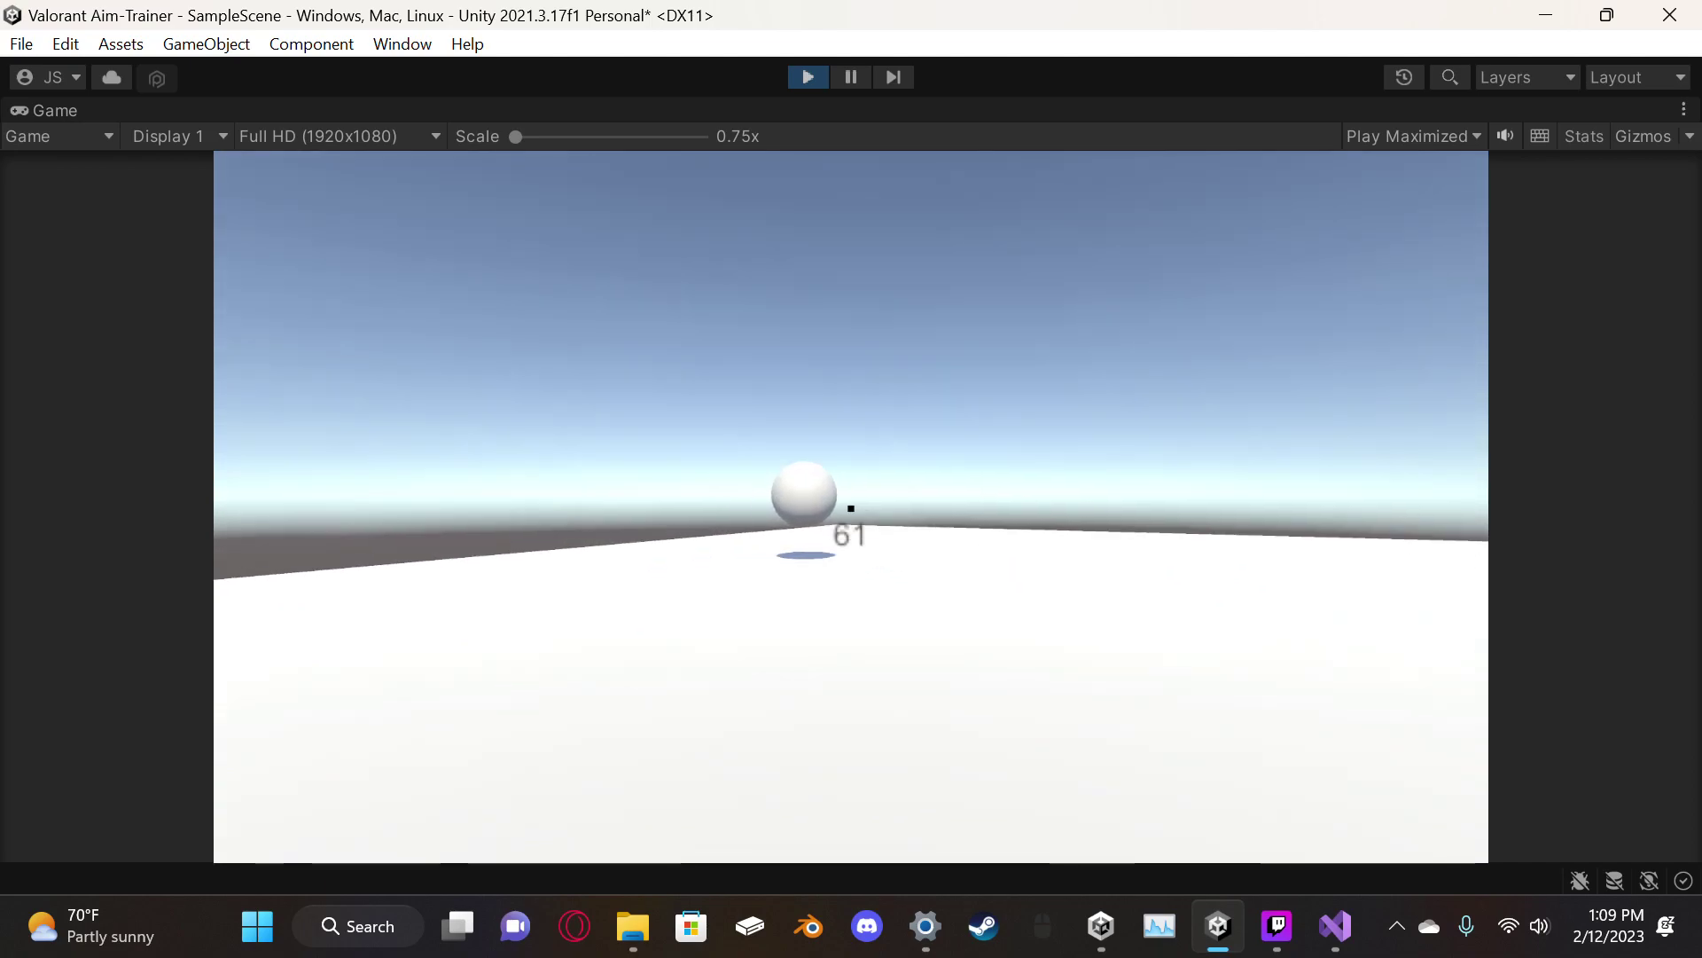
click(851, 508)
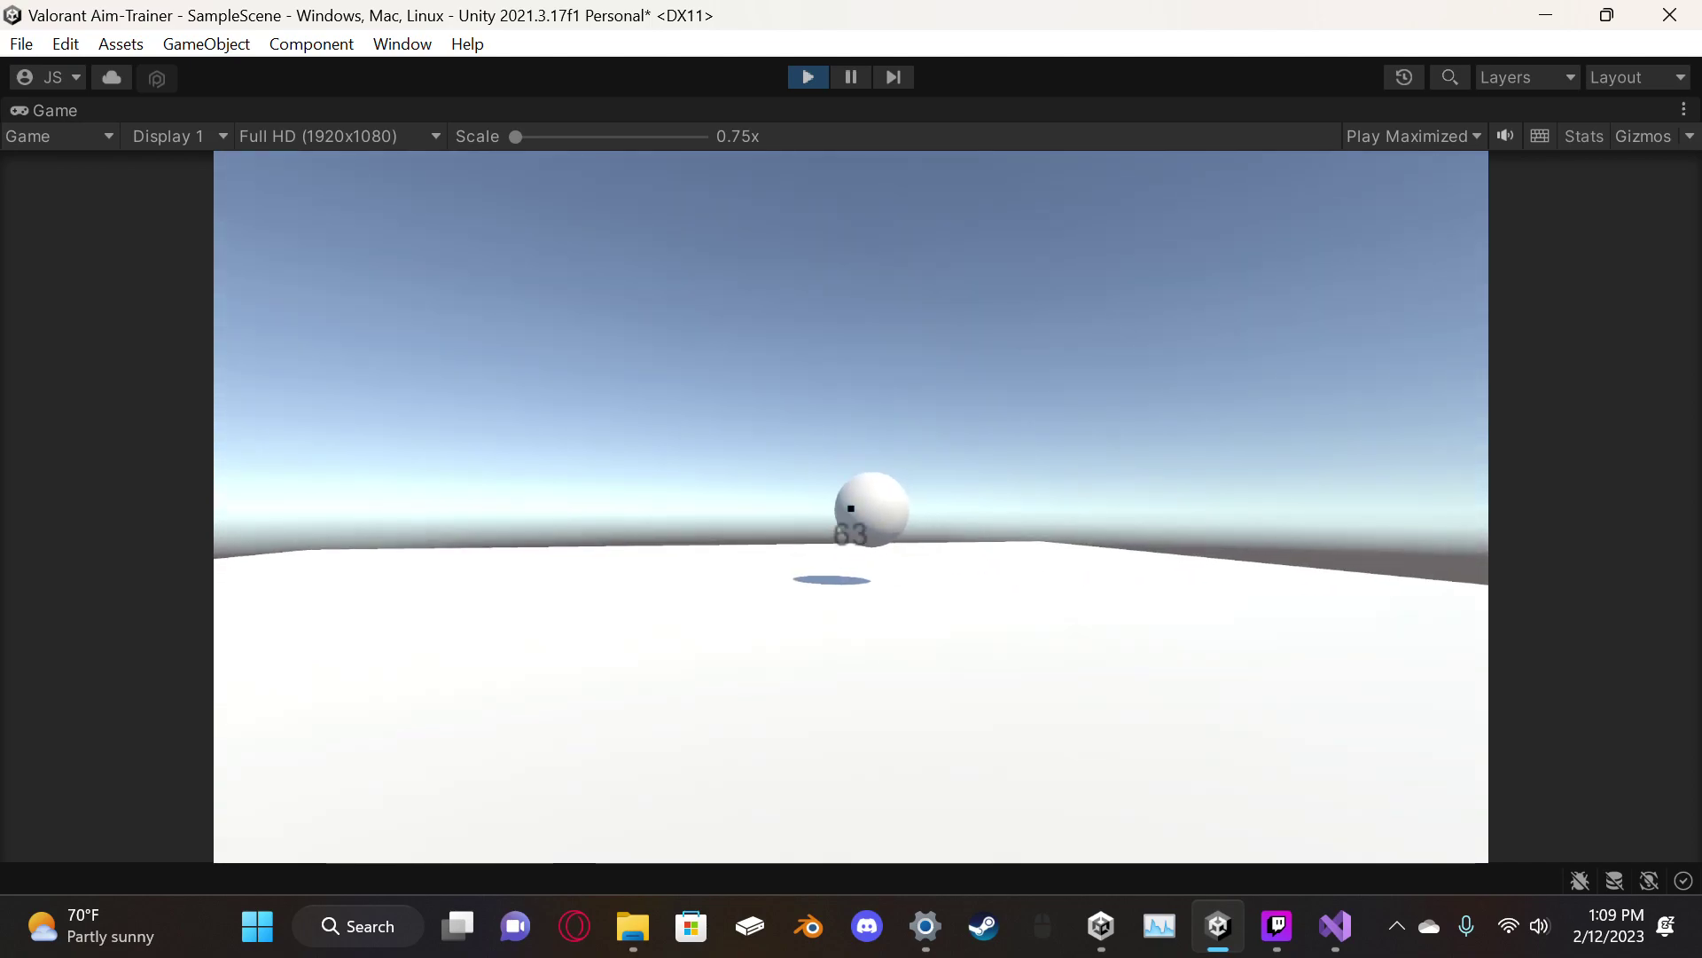
click(851, 508)
click(851, 508)
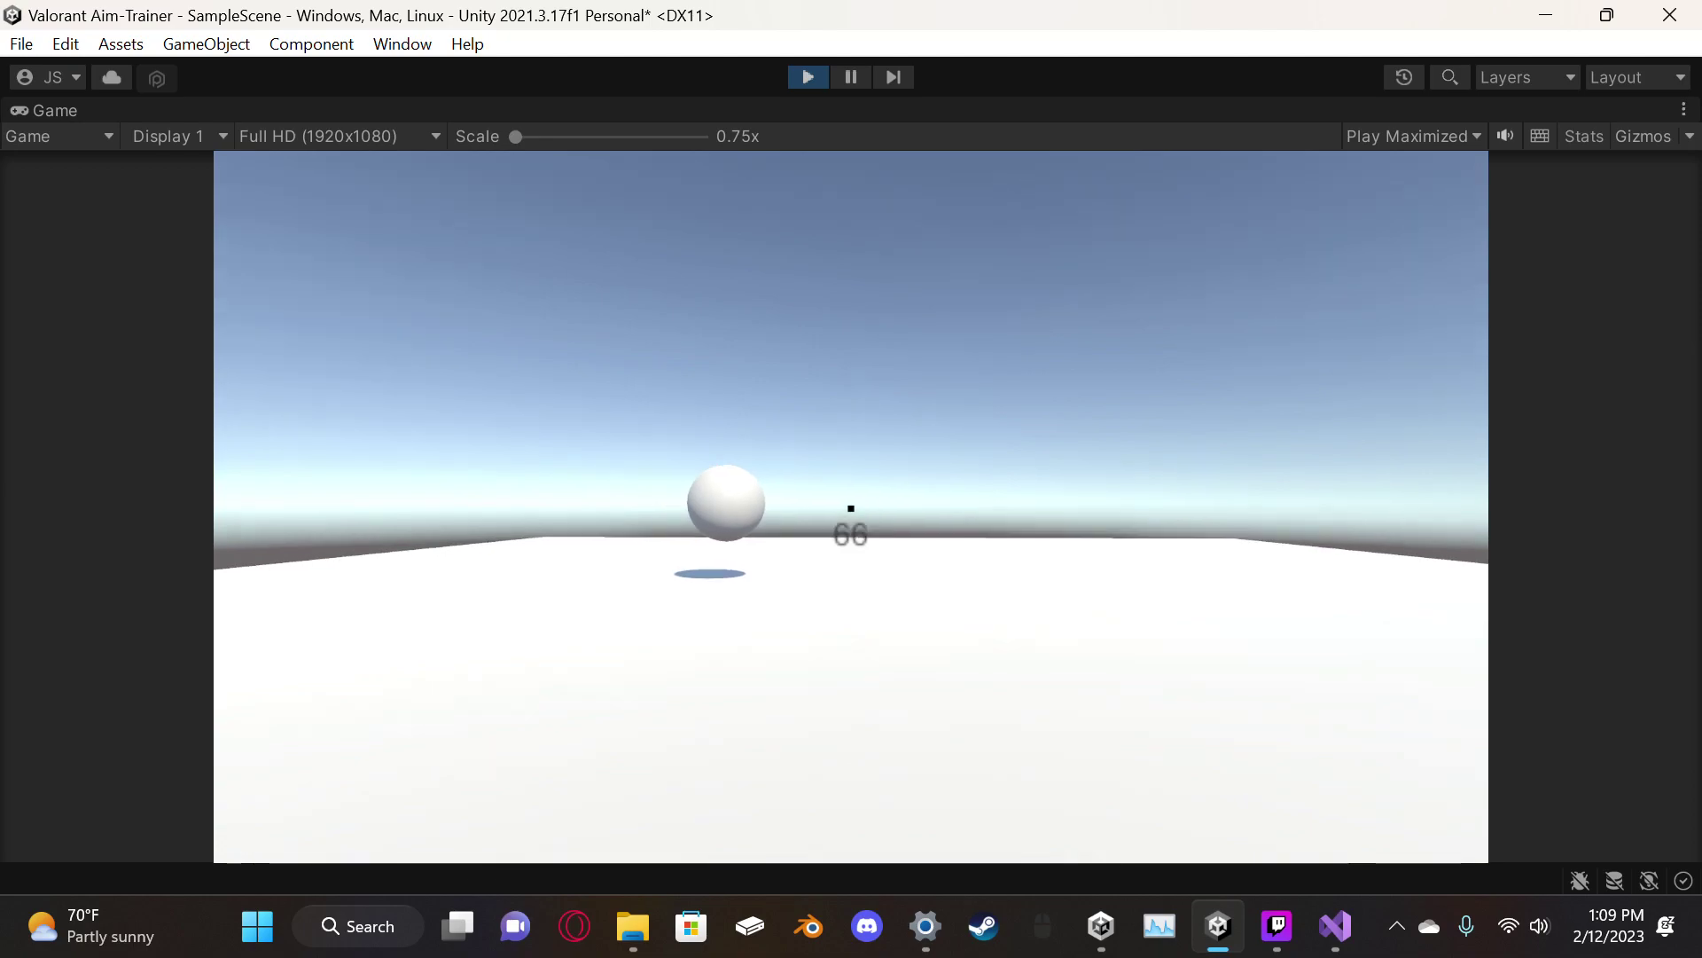
click(851, 509)
click(852, 509)
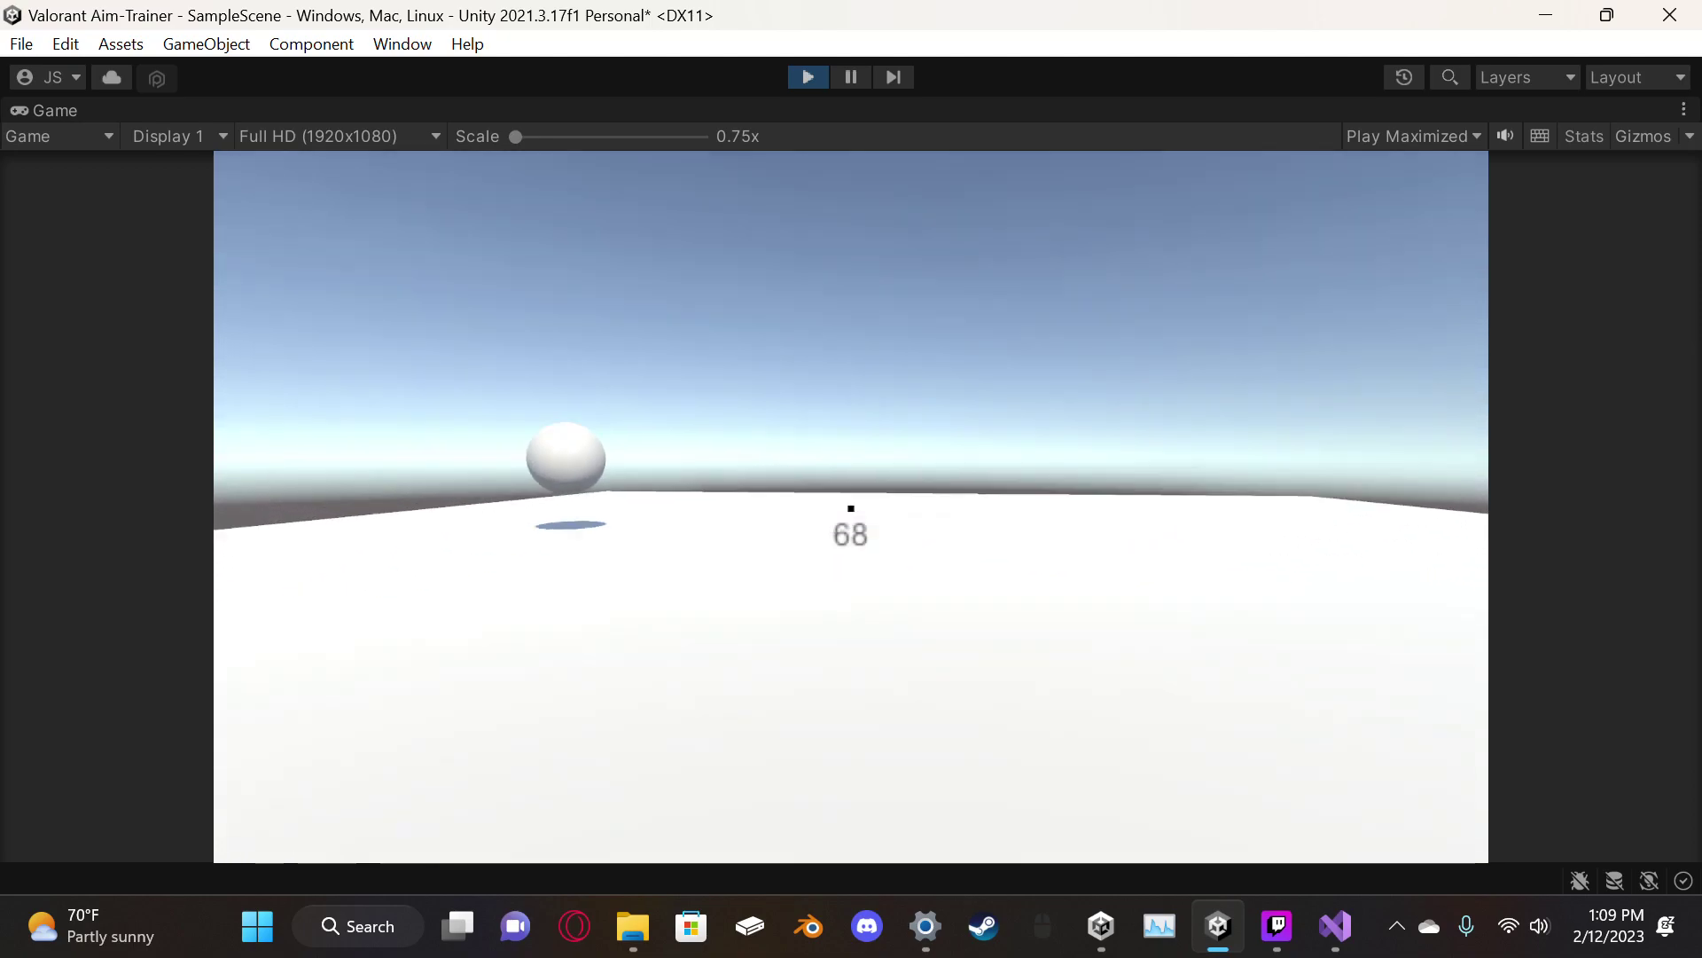
click(851, 508)
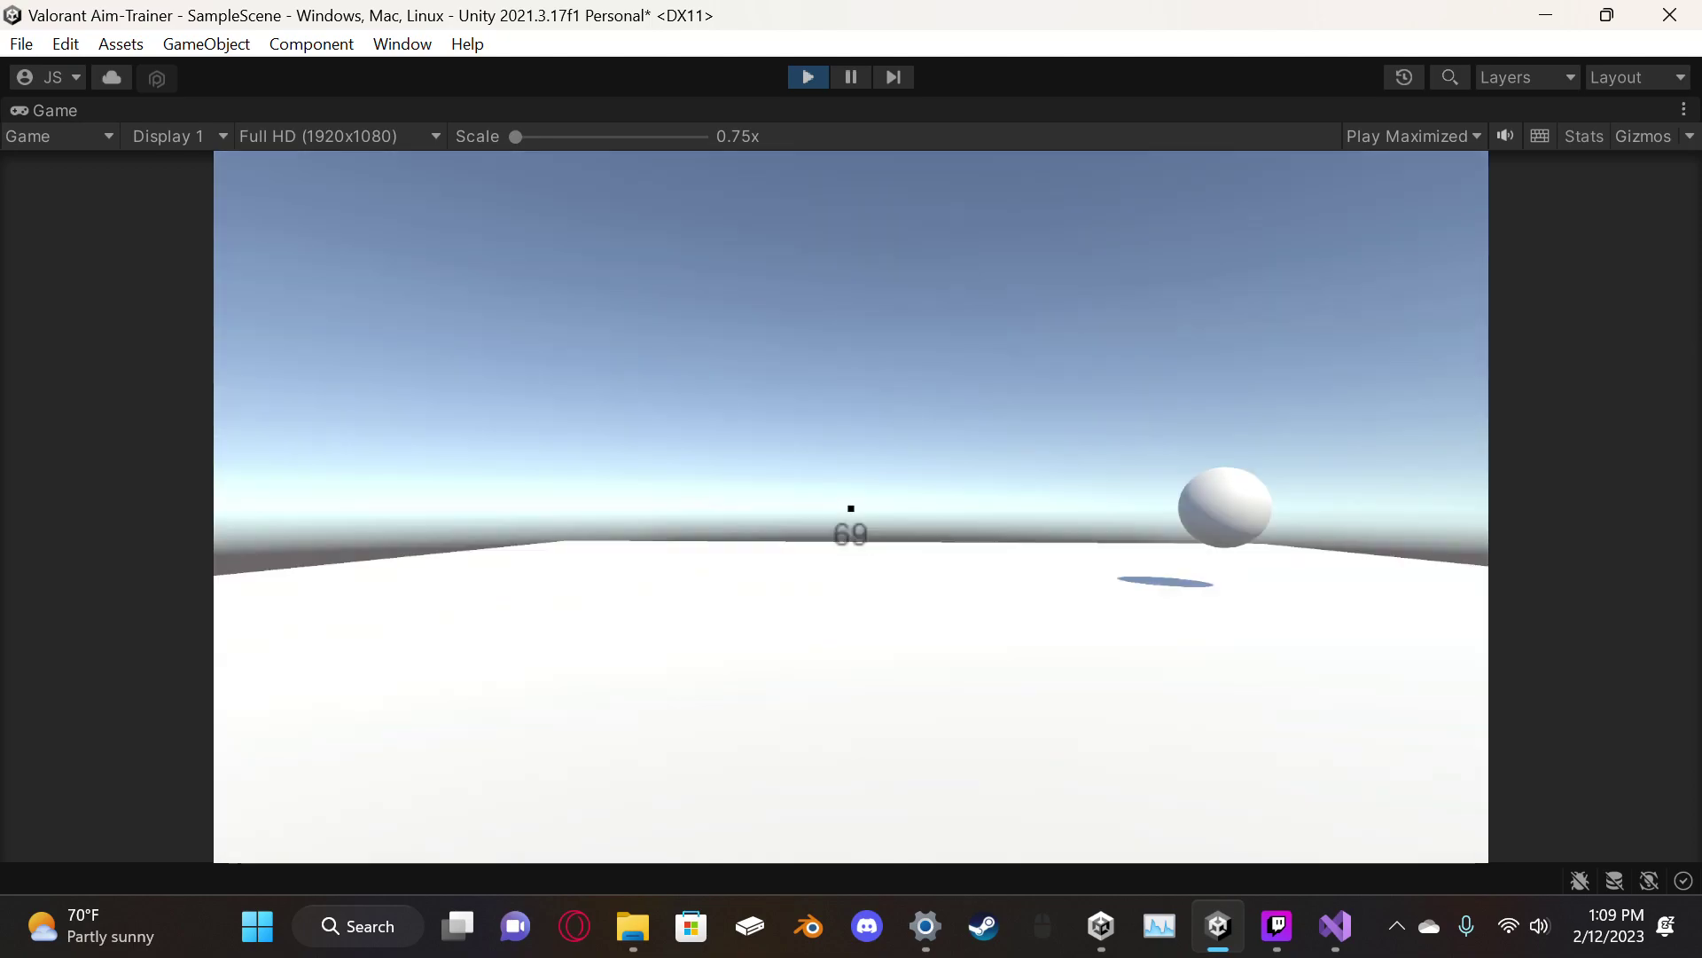
Save the scene with Ctrl+S, stop Play mode, and bring Twitch Studio forward.
key(ctrl+s)
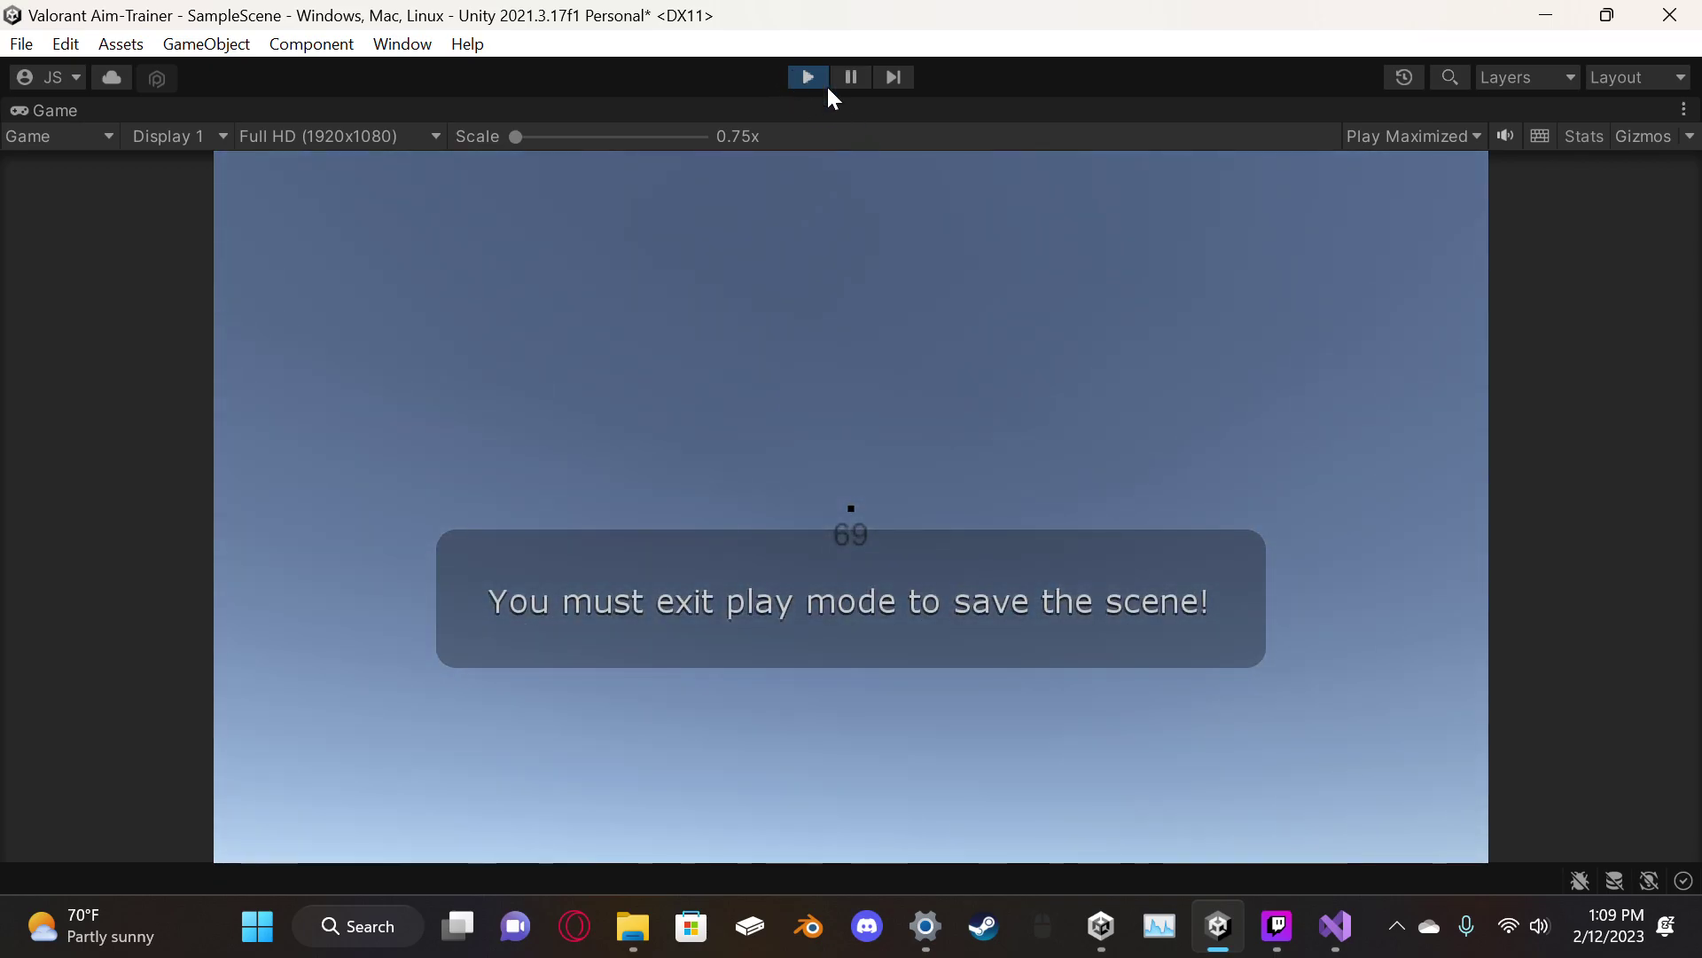
click(821, 81)
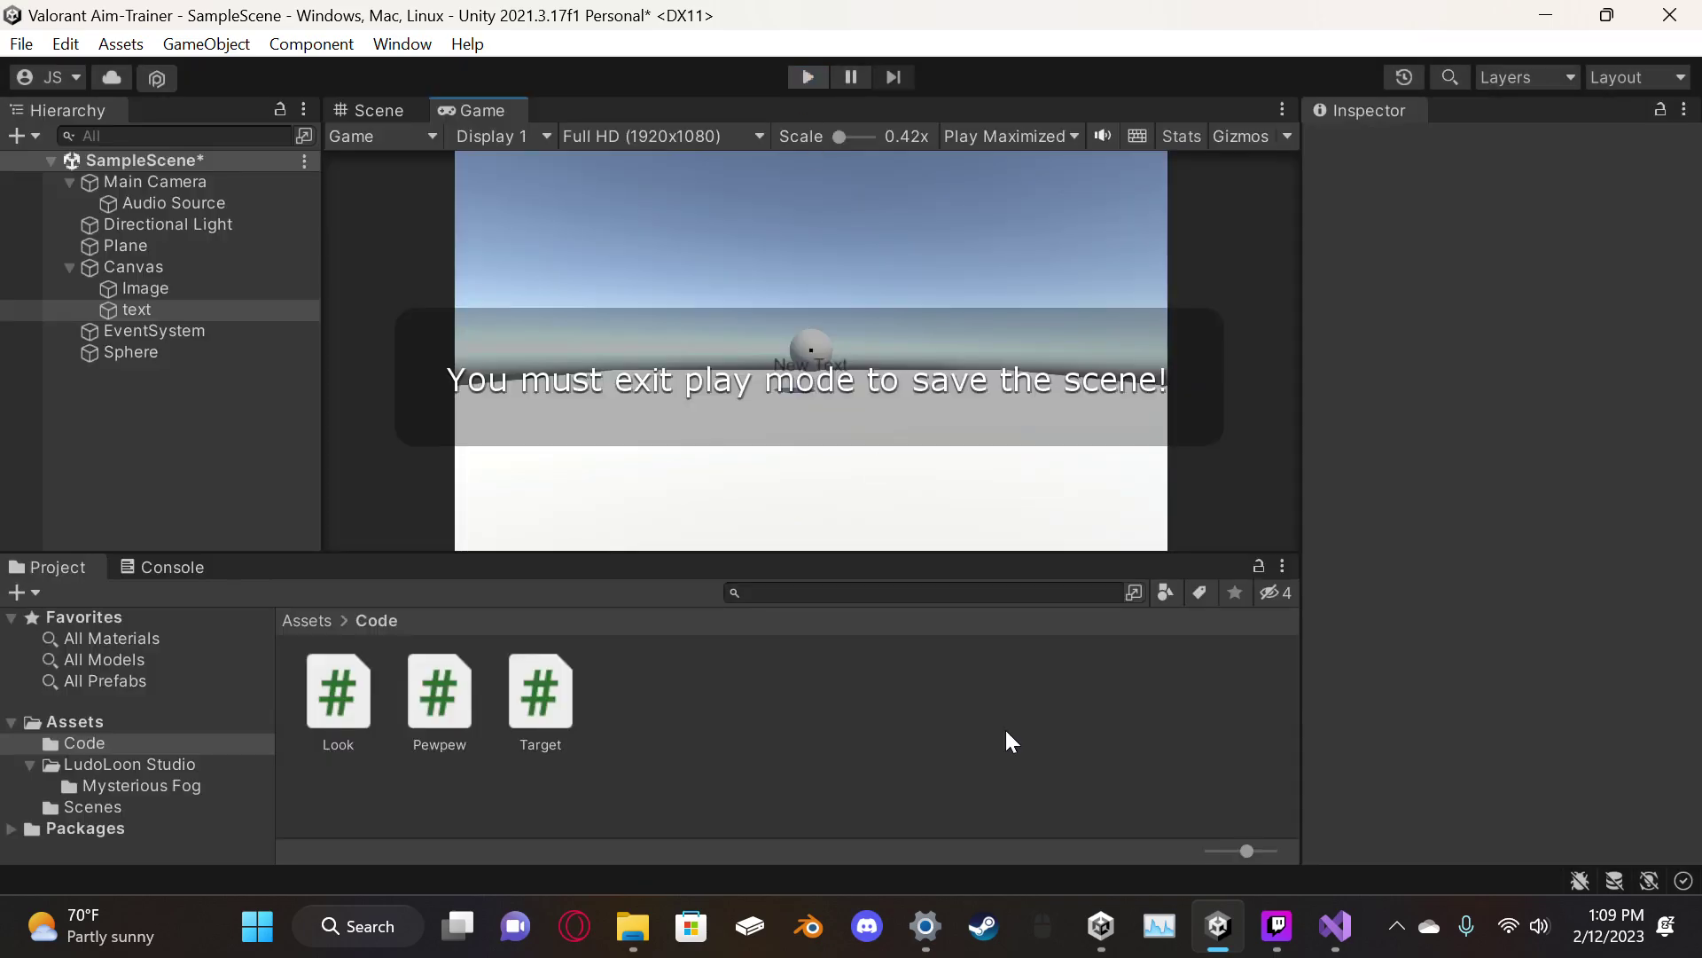
click(1277, 926)
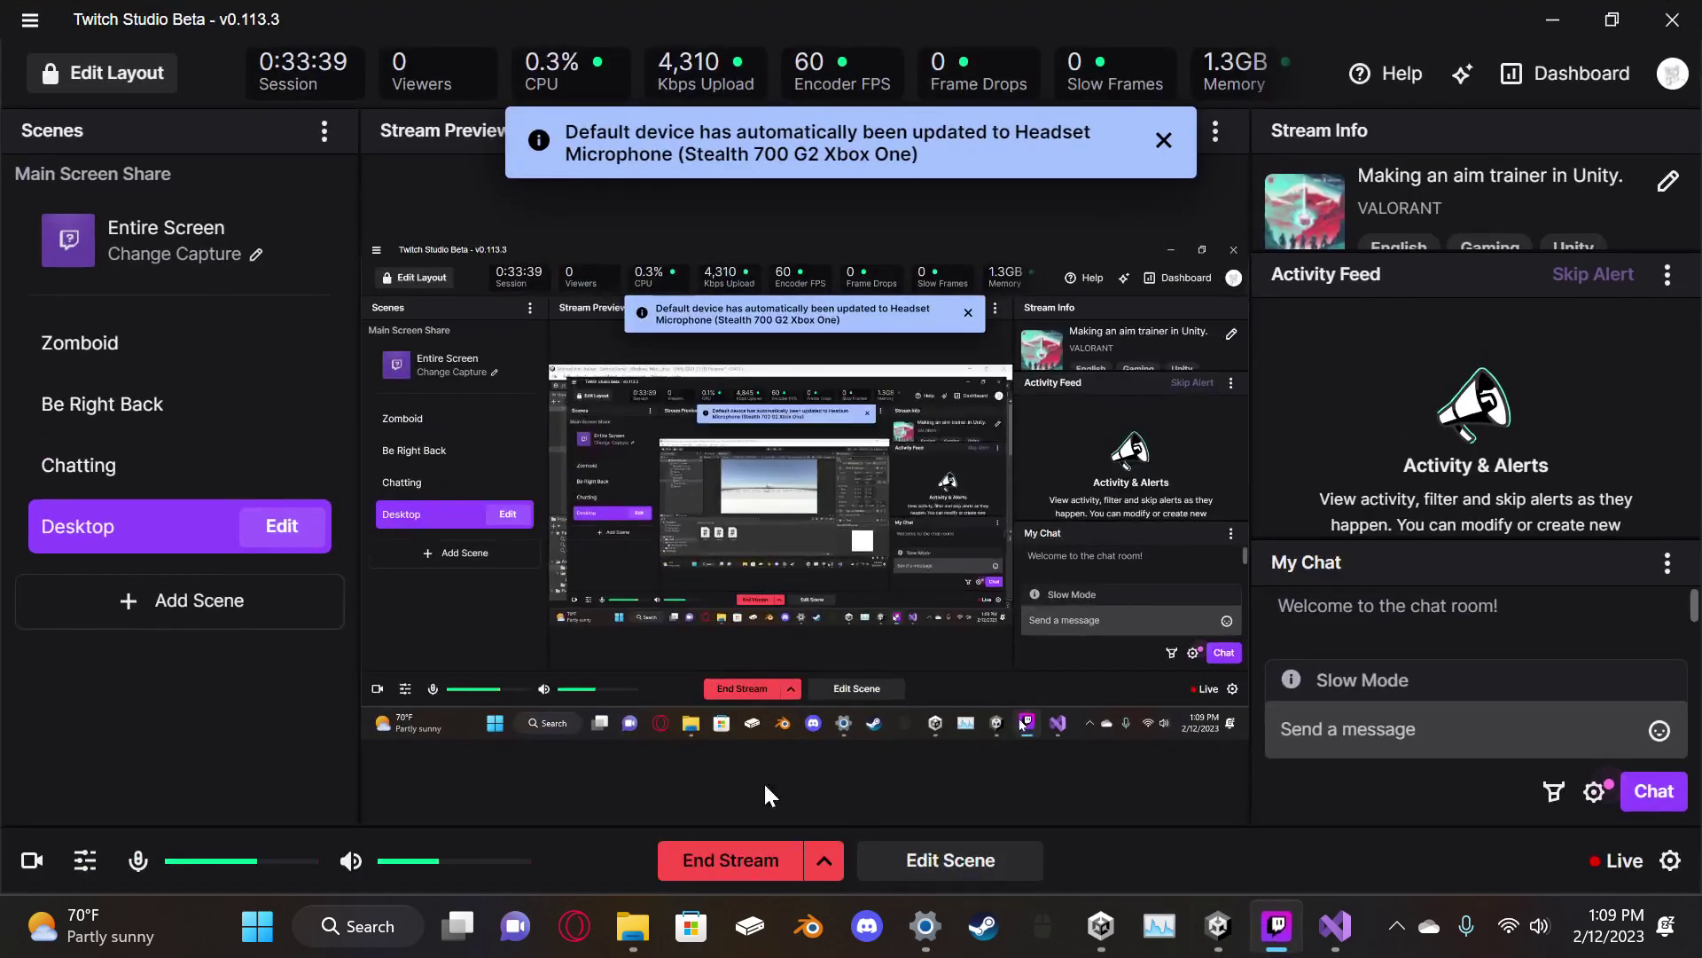